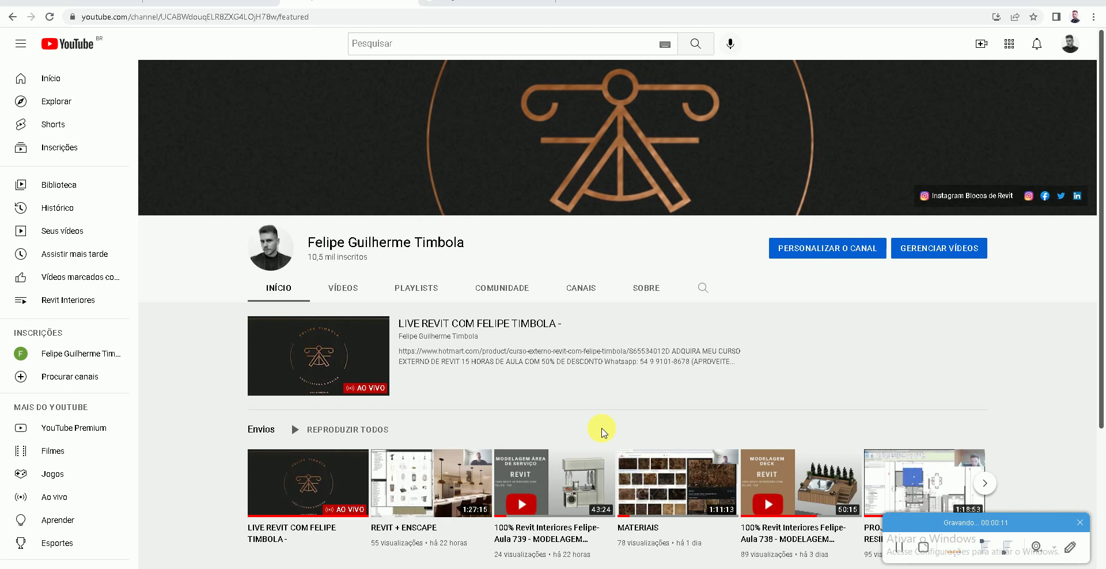
- Create a new family from the Mobiliário métrico.rft template, then bring up the kitchen reference image in Paint
{"action": "key", "text": "alt+Tab"}
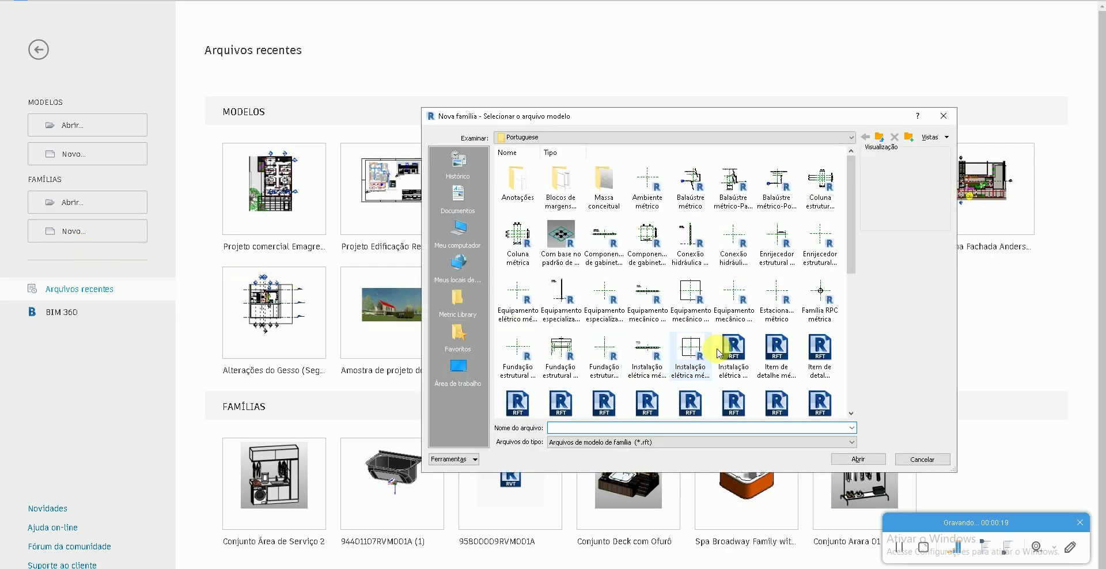
{"action": "left_click_drag", "start_coordinate": [851, 247], "coordinate": [851, 305]}
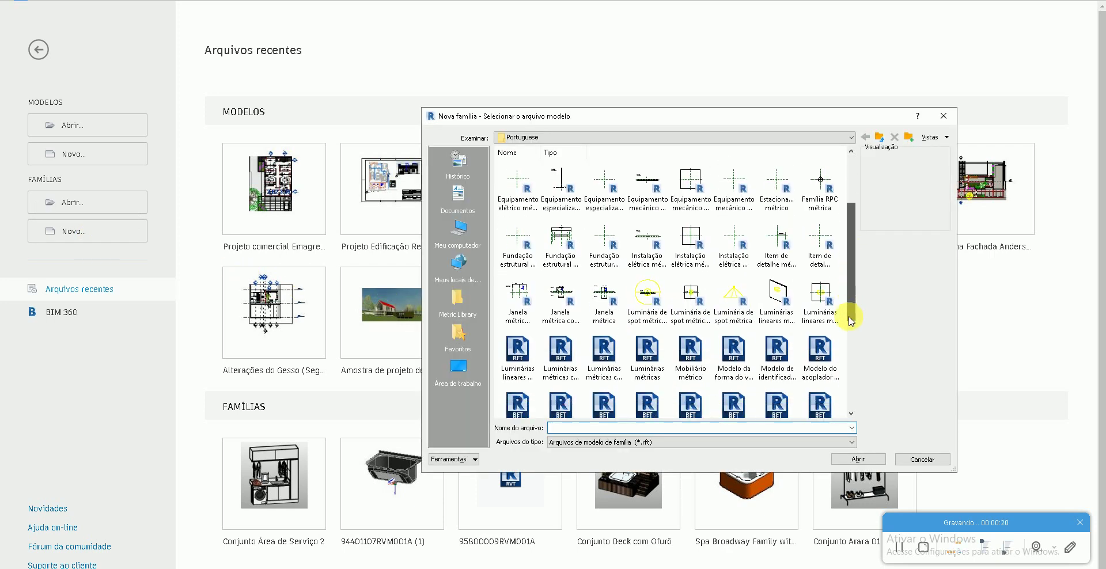
{"action": "left_click", "coordinate": [704, 353]}
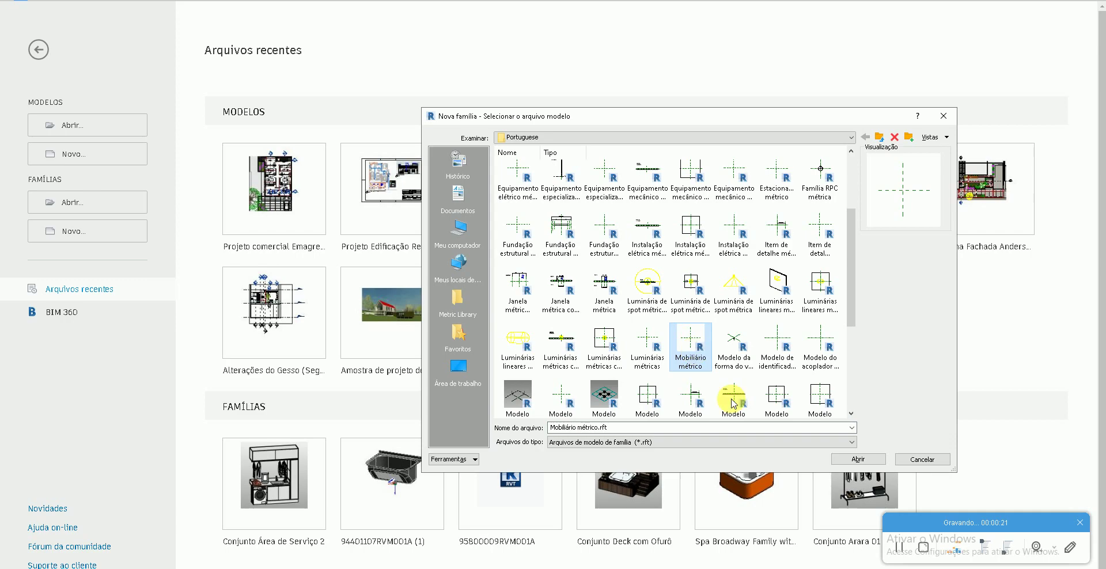
{"action": "left_click", "coordinate": [840, 459]}
{"action": "key", "text": "alt+Tab"}
- Study the Barkaboda Countertop kitchen image, then return to the empty Família1 family
{"action": "scroll", "coordinate": [532, 383], "scroll_direction": "down", "scroll_amount": 3}
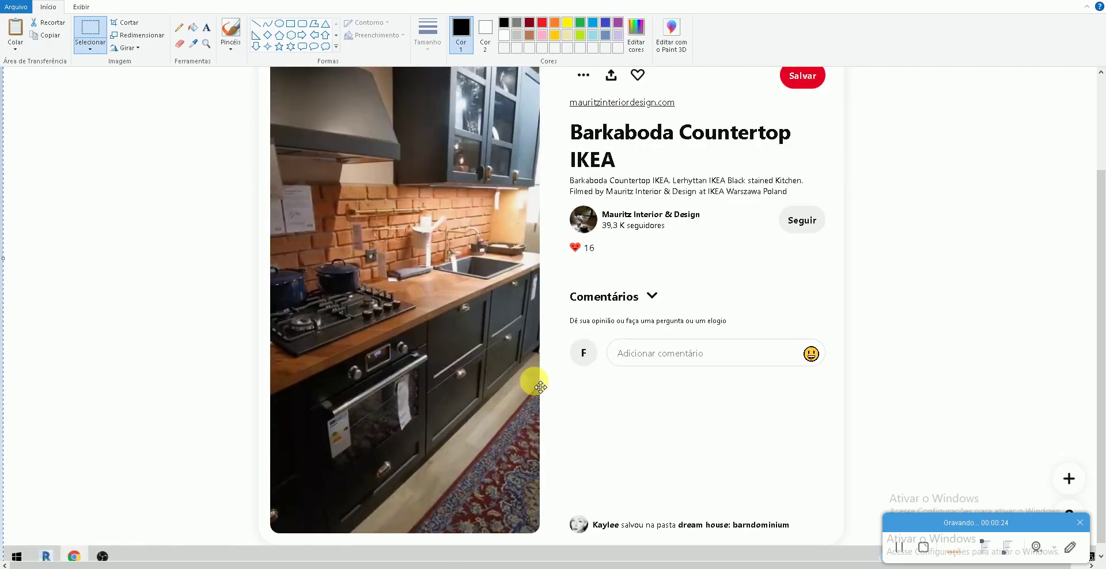
{"action": "scroll", "coordinate": [536, 388], "scroll_direction": "up", "scroll_amount": 3}
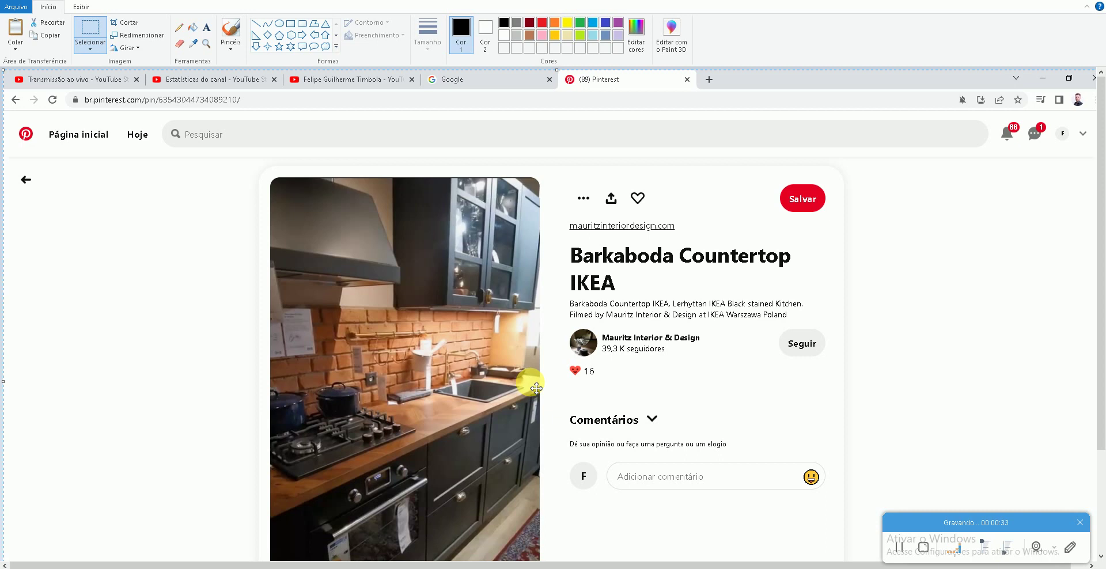
{"action": "scroll", "coordinate": [536, 388], "scroll_direction": "down", "scroll_amount": 3}
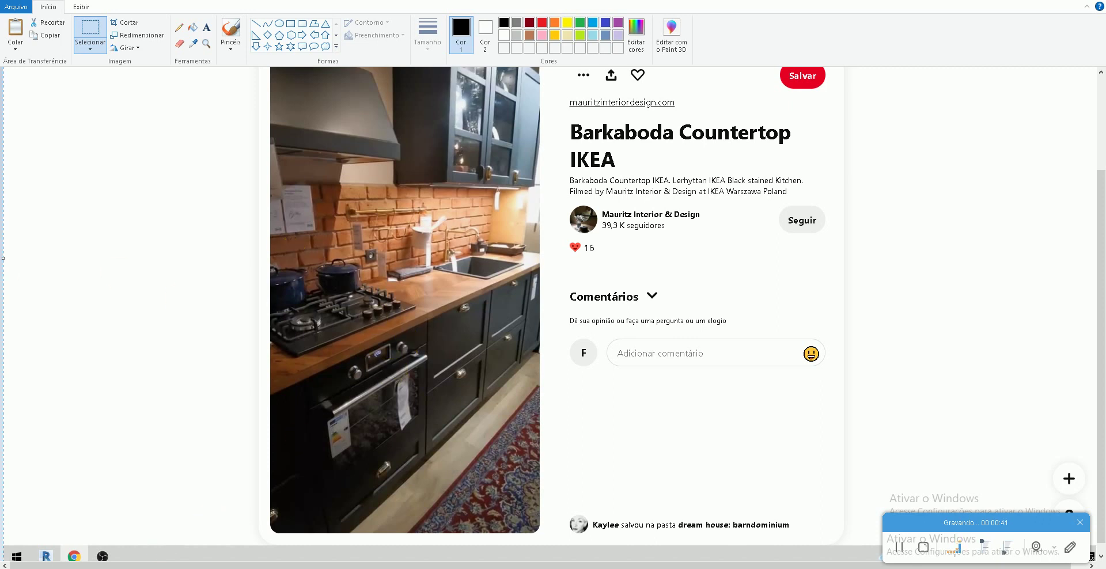
{"action": "key", "text": "alt+Tab"}
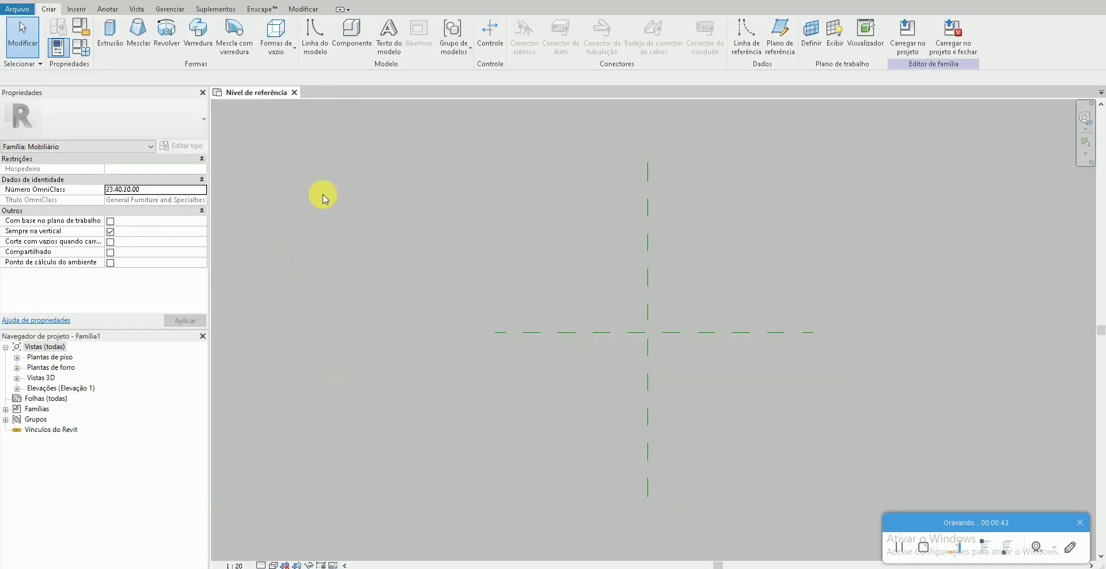
- Set Project Units length (Comprimento) to Metros rounded to 2 decimal places
{"action": "left_click", "coordinate": [174, 14]}
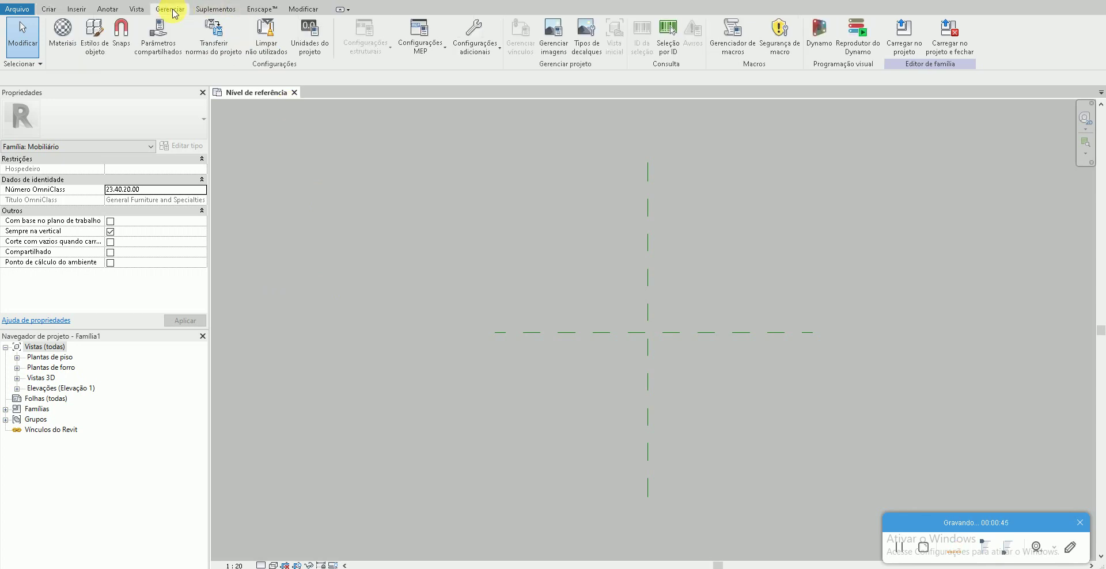
{"action": "left_click", "coordinate": [320, 49]}
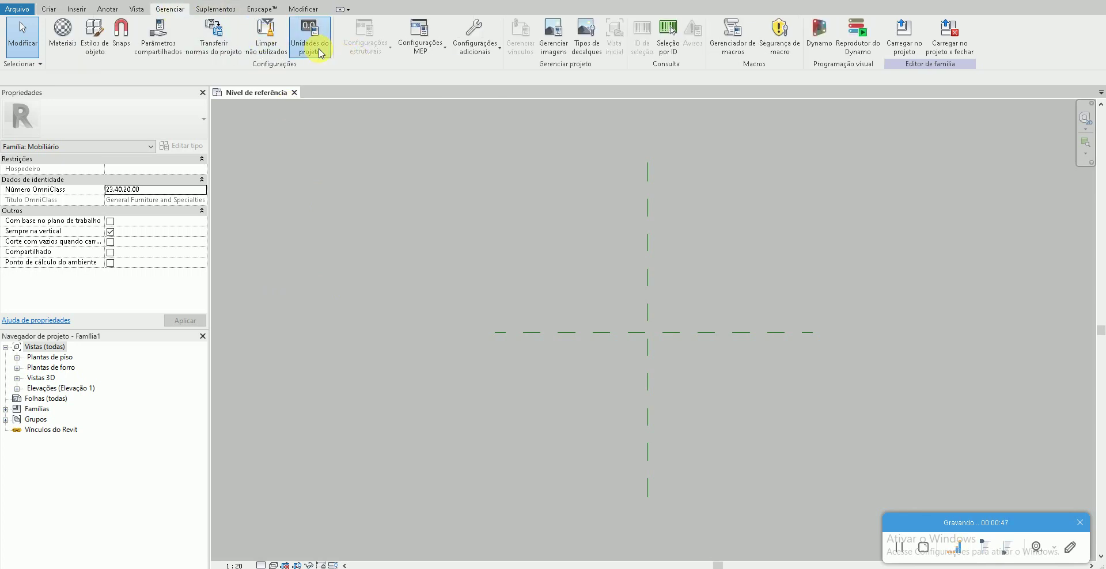
{"action": "left_click", "coordinate": [589, 228]}
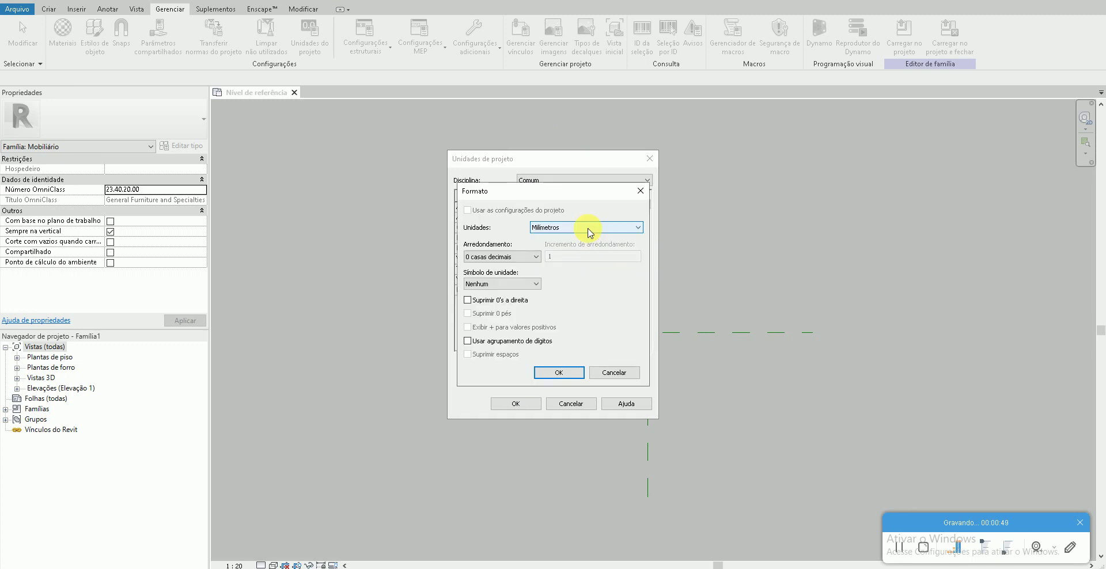
{"action": "left_click", "coordinate": [590, 233]}
{"action": "left_click", "coordinate": [575, 268]}
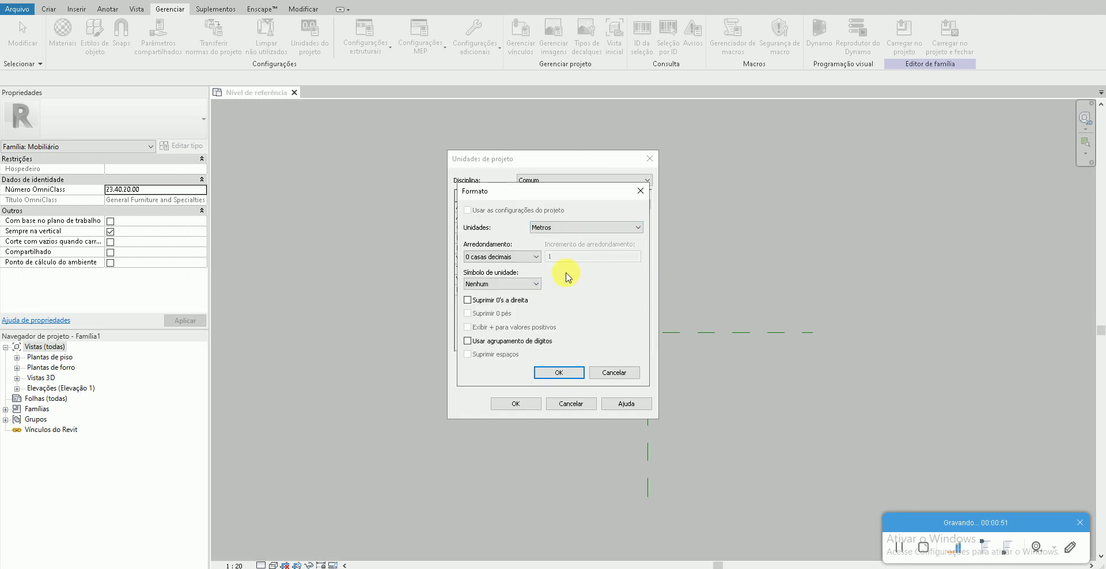
{"action": "left_click", "coordinate": [510, 257]}
{"action": "left_click", "coordinate": [506, 305]}
{"action": "left_click", "coordinate": [556, 373]}
{"action": "left_click", "coordinate": [529, 405]}
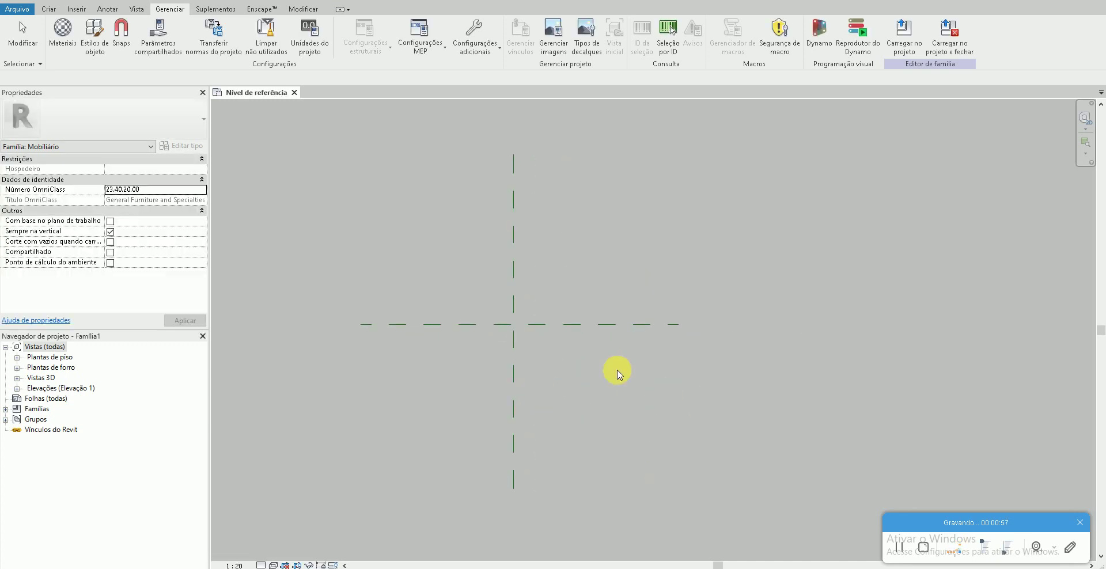
{"action": "middle_click_drag", "start_coordinate": [630, 377], "coordinate": [613, 357]}
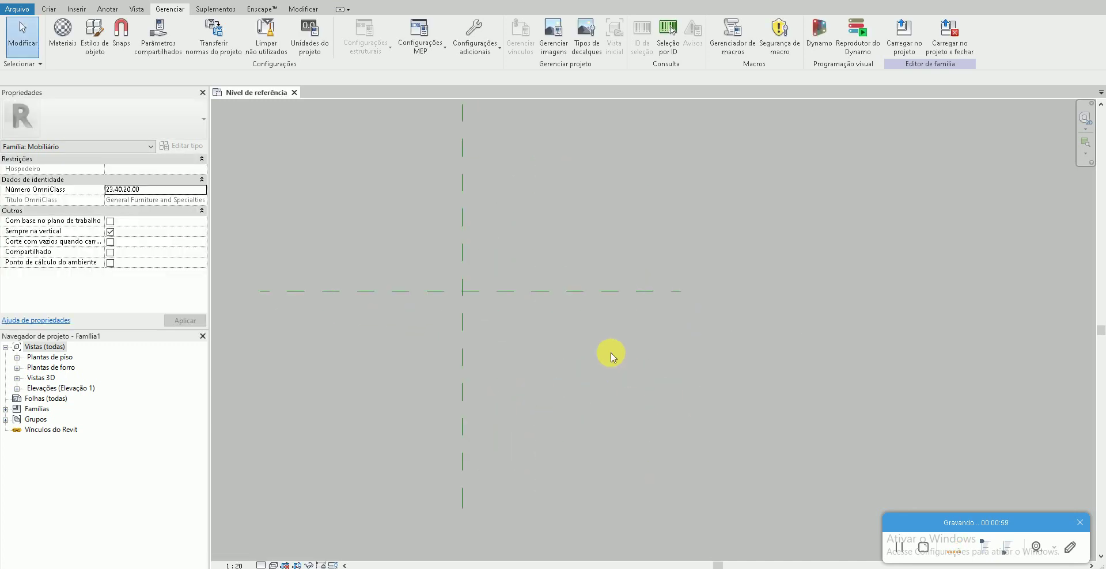
- Google 'tramontina' and open the Cozinha section of tramontina.com.br
{"action": "left_click", "coordinate": [118, 567]}
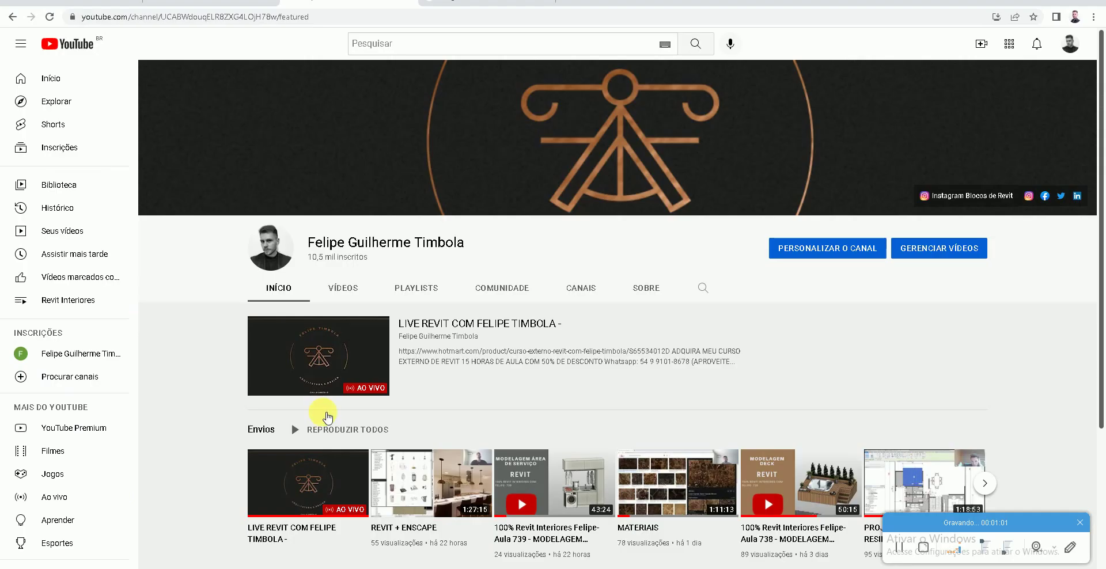
{"action": "left_click", "coordinate": [466, 5]}
{"action": "left_click", "coordinate": [463, 258]}
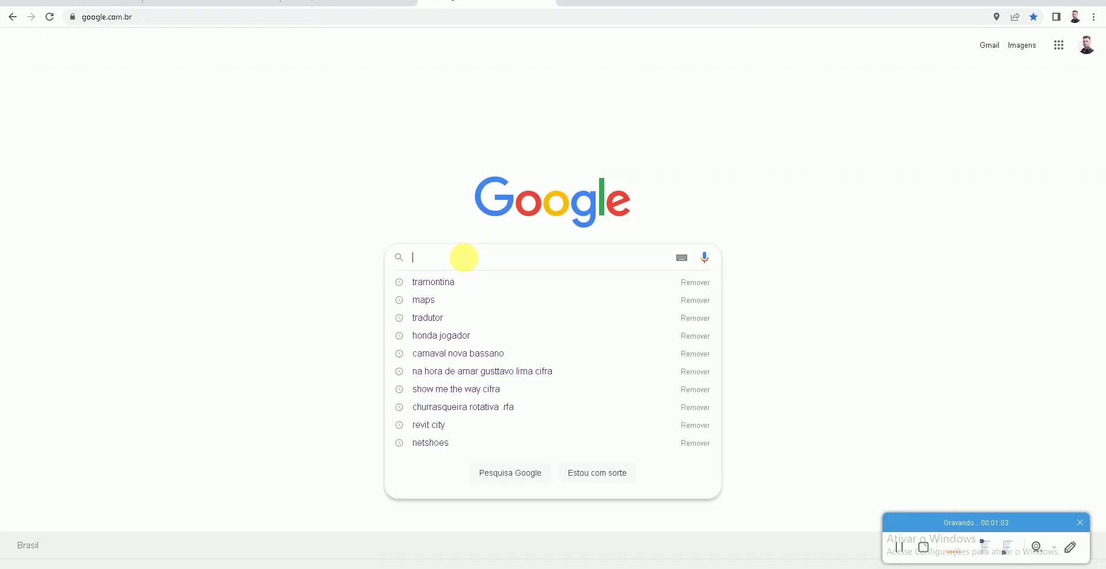
{"action": "type", "text": "tramonti"}
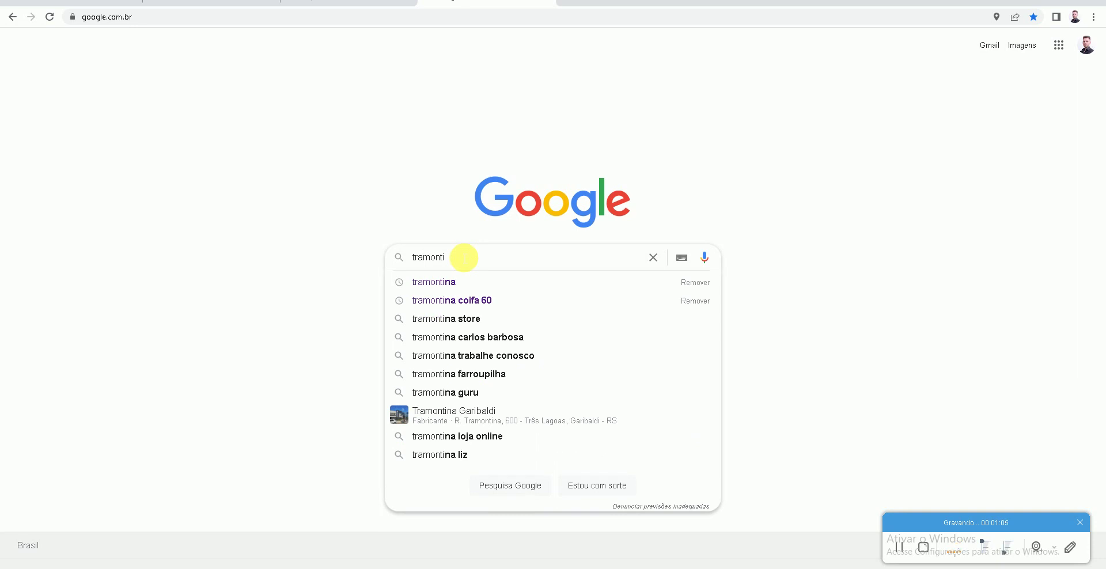
{"action": "type", "text": "na"}
{"action": "key", "text": "Return"}
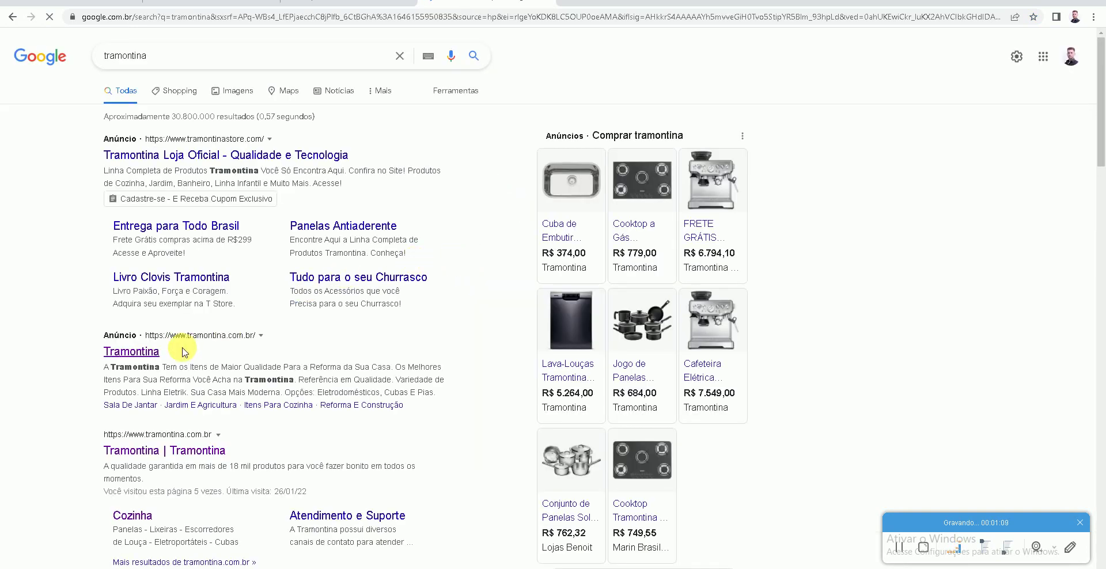
{"action": "scroll", "coordinate": [115, 352], "scroll_direction": "down", "scroll_amount": 1}
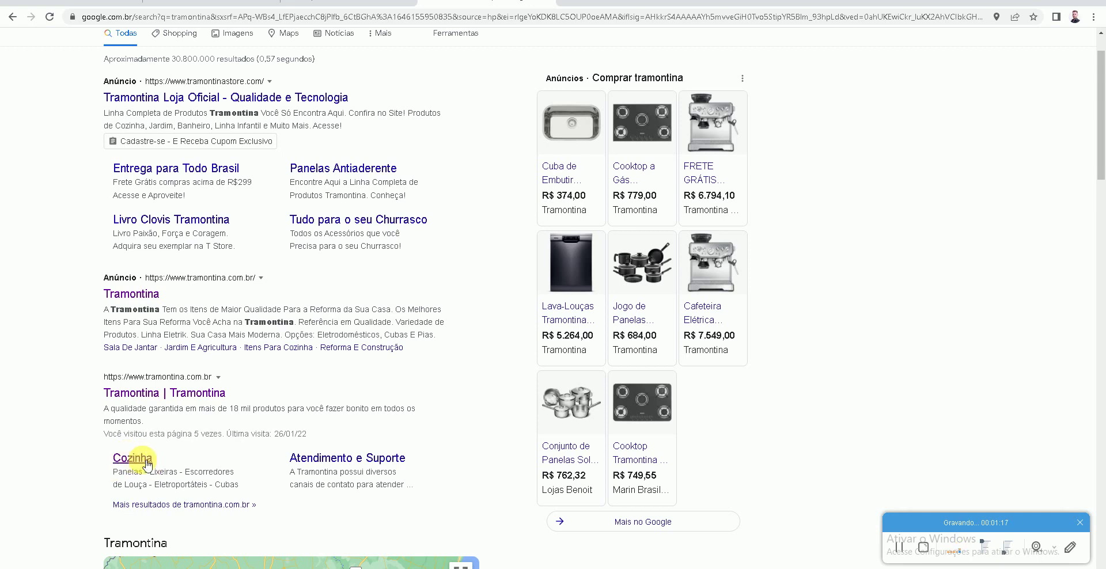
{"action": "left_click", "coordinate": [146, 461]}
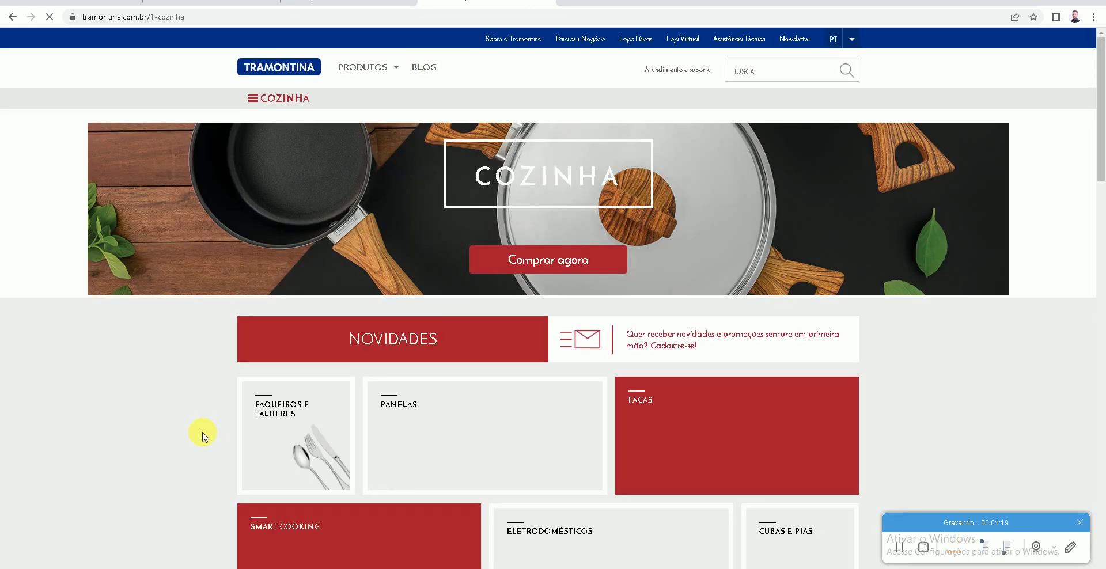
- Browse the Cubas e Pias sink listing, comparing it against the kitchen reference image
{"action": "scroll", "coordinate": [202, 436], "scroll_direction": "down", "scroll_amount": 2}
{"action": "scroll", "coordinate": [201, 433], "scroll_direction": "down", "scroll_amount": 1}
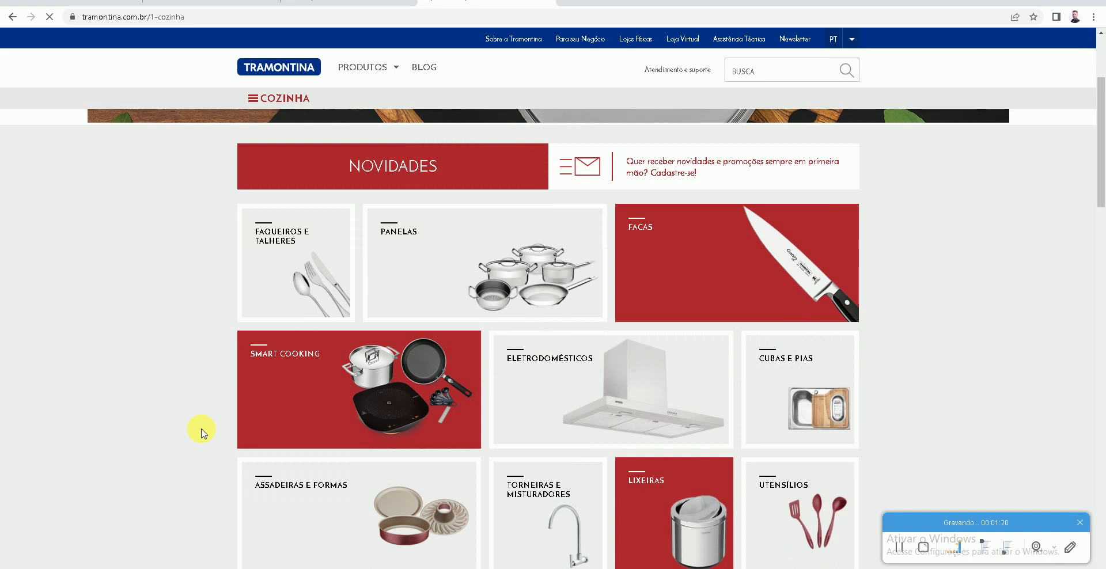
{"action": "scroll", "coordinate": [201, 433], "scroll_direction": "down", "scroll_amount": 1}
{"action": "scroll", "coordinate": [202, 434], "scroll_direction": "down", "scroll_amount": 1}
{"action": "scroll", "coordinate": [201, 433], "scroll_direction": "down", "scroll_amount": 1}
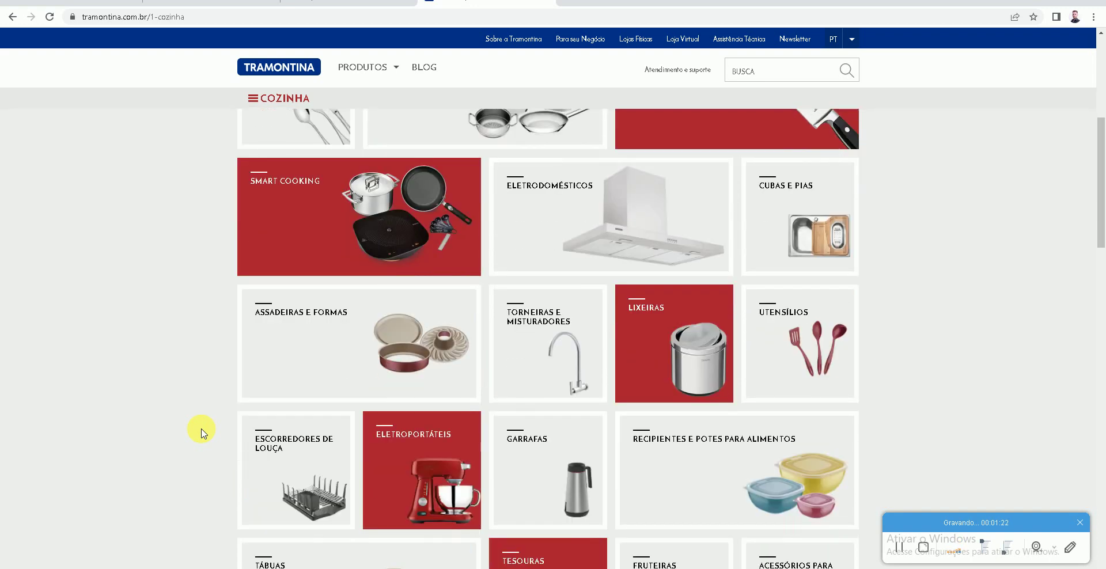
{"action": "scroll", "coordinate": [201, 433], "scroll_direction": "up", "scroll_amount": 2}
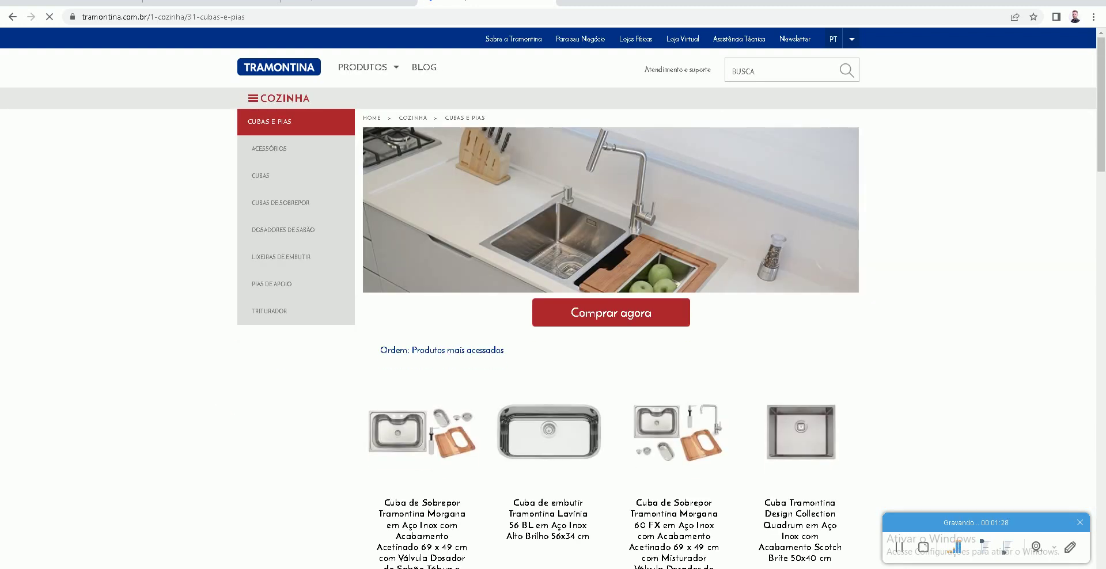
{"action": "key", "text": "alt+Tab"}
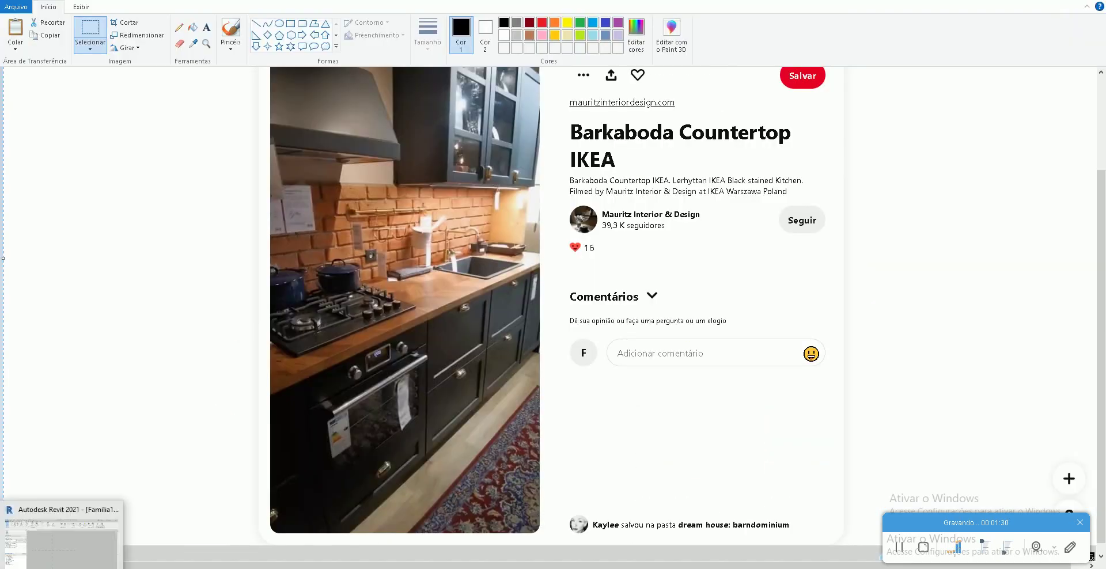
{"action": "key", "text": "alt+Tab"}
{"action": "key", "text": "alt+Tab"}
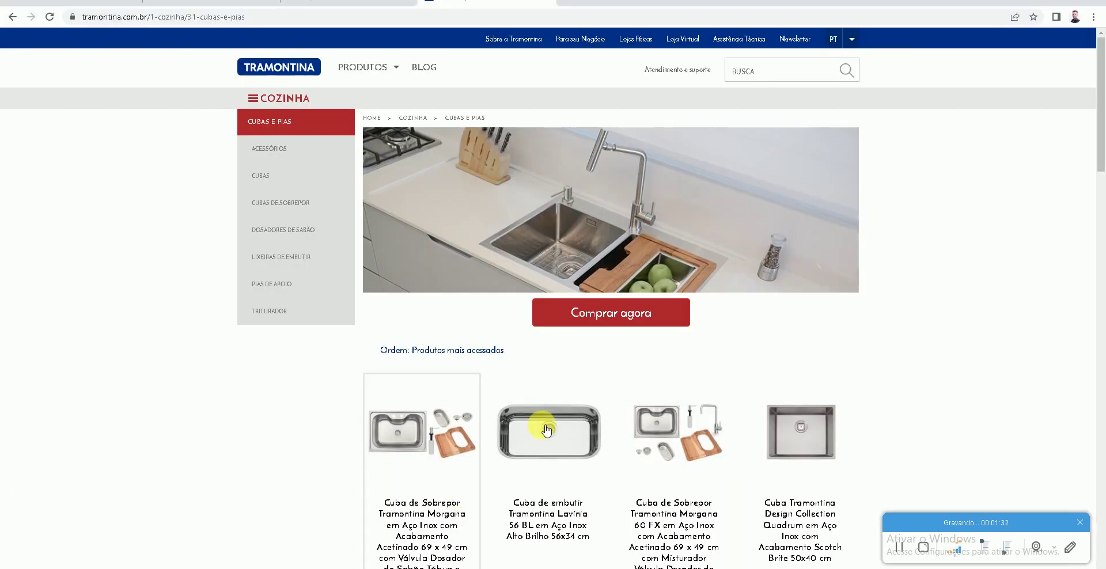
- Scroll further through the sinks and open the Lavínia 47 BL product page
{"action": "scroll", "coordinate": [328, 444], "scroll_direction": "down", "scroll_amount": 2}
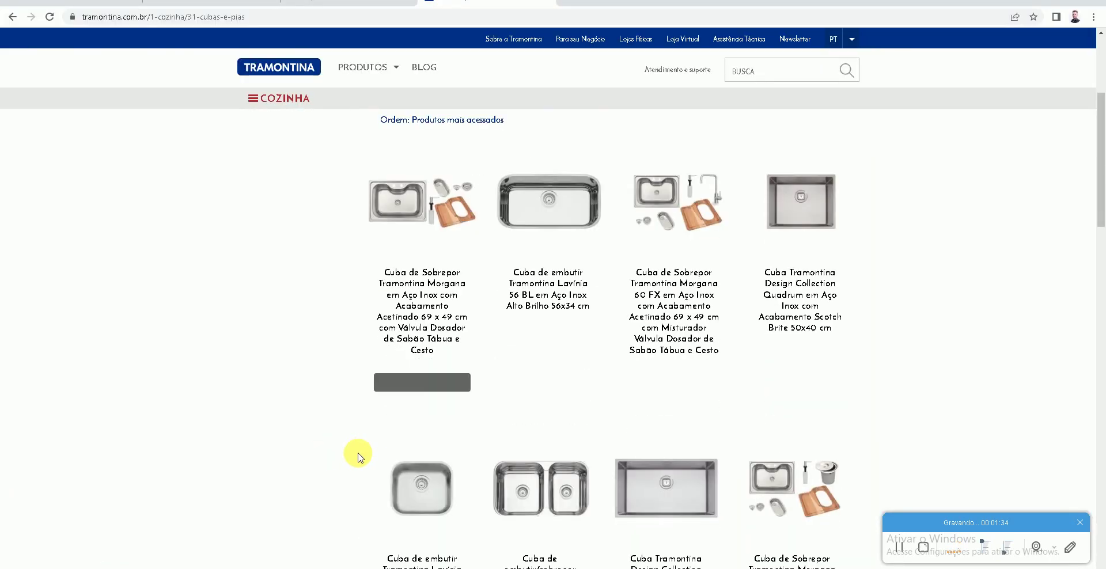
{"action": "scroll", "coordinate": [360, 454], "scroll_direction": "down", "scroll_amount": 3}
{"action": "mouse_move", "coordinate": [421, 489]}
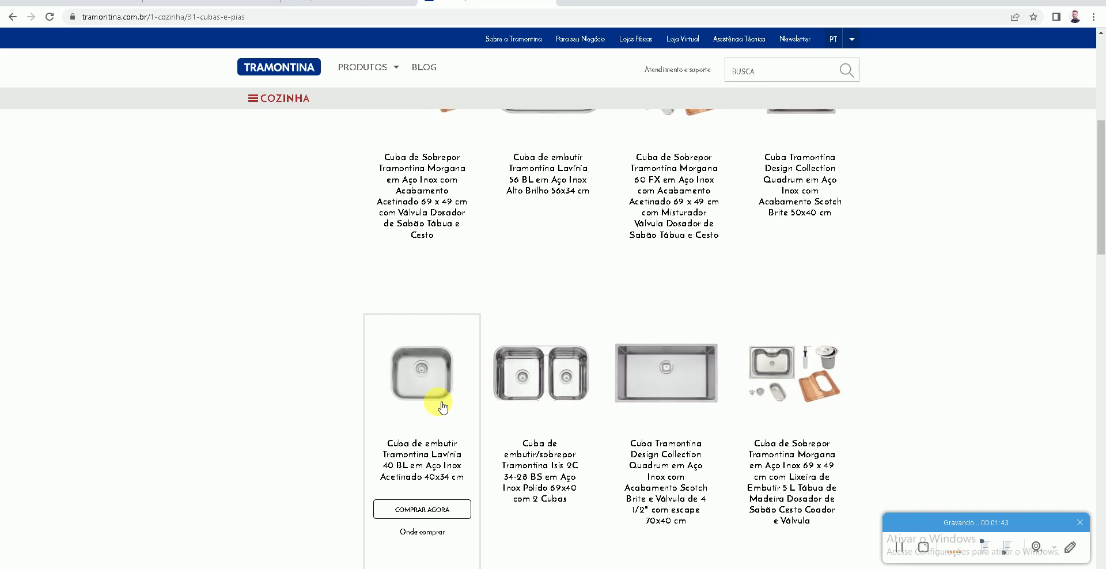
{"action": "scroll", "coordinate": [443, 410], "scroll_direction": "down", "scroll_amount": 1}
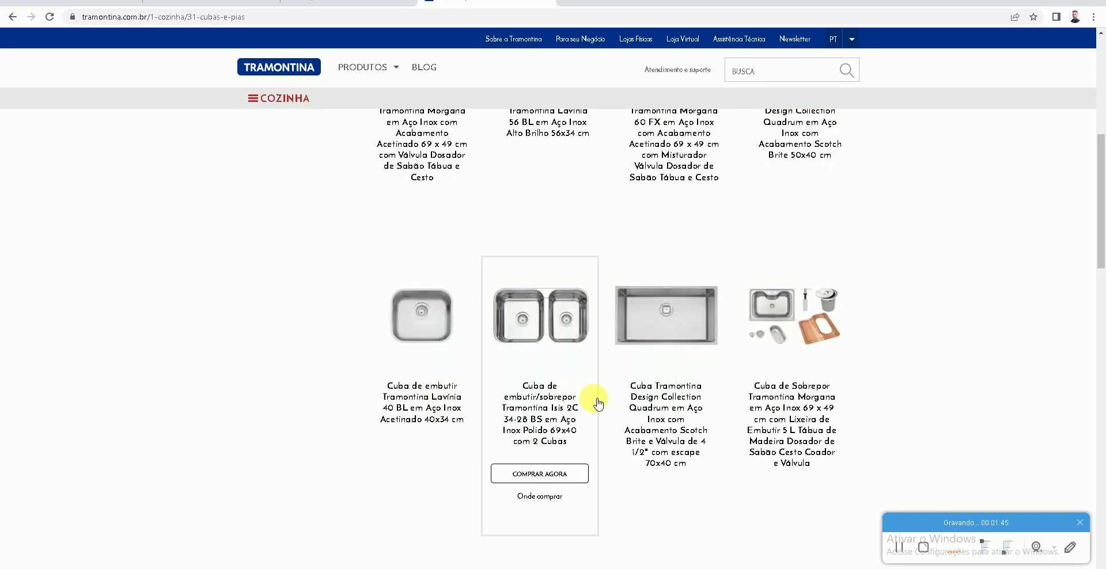
{"action": "scroll", "coordinate": [636, 415], "scroll_direction": "down", "scroll_amount": 3}
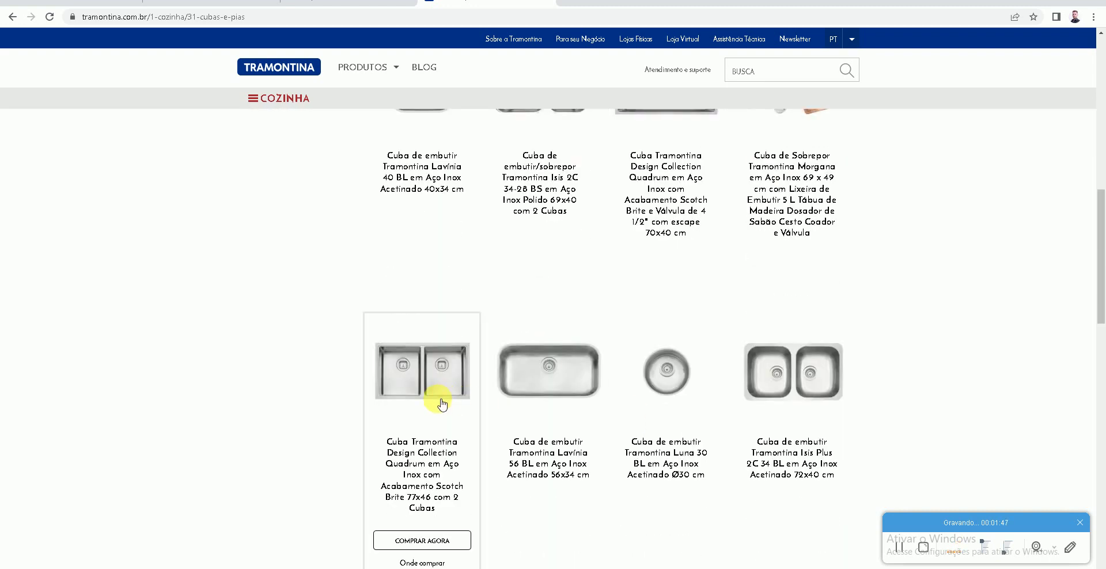
{"action": "scroll", "coordinate": [455, 409], "scroll_direction": "down", "scroll_amount": 4}
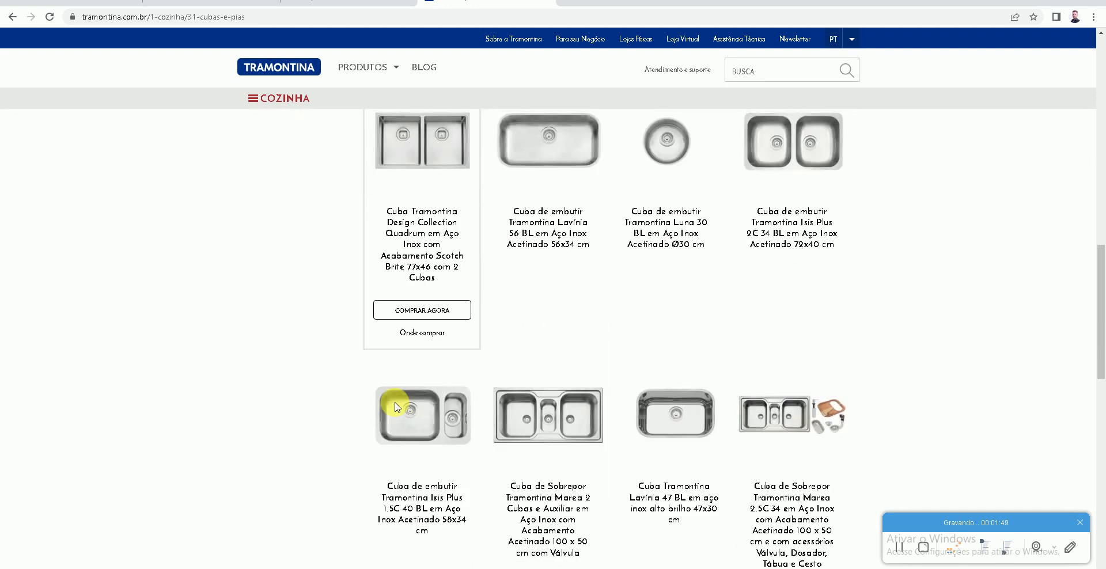
{"action": "scroll", "coordinate": [414, 442], "scroll_direction": "down", "scroll_amount": 1}
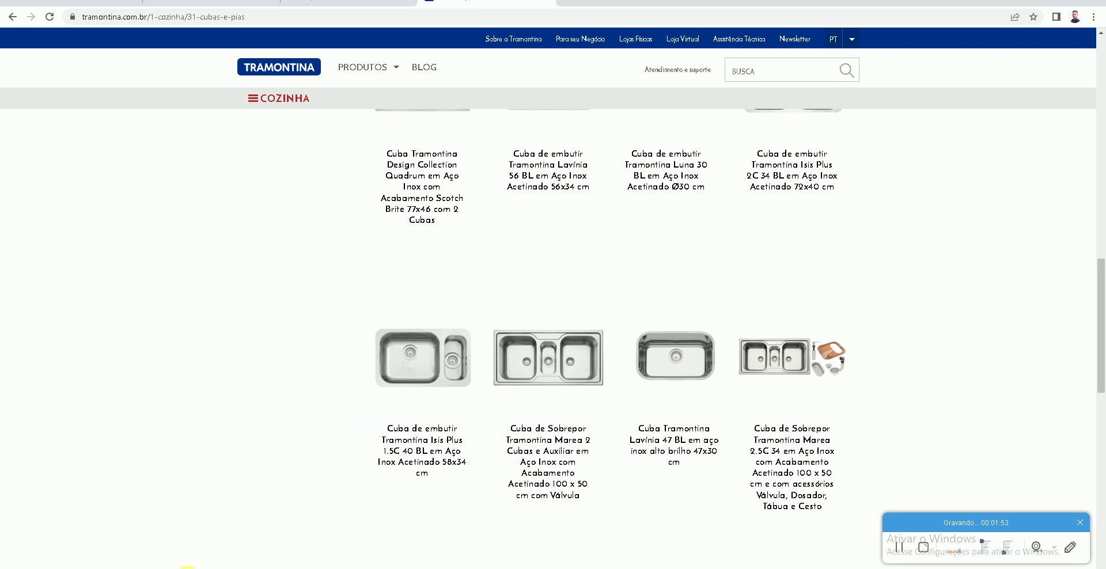
{"action": "key", "text": "alt+Tab"}
{"action": "key", "text": "alt+Tab"}
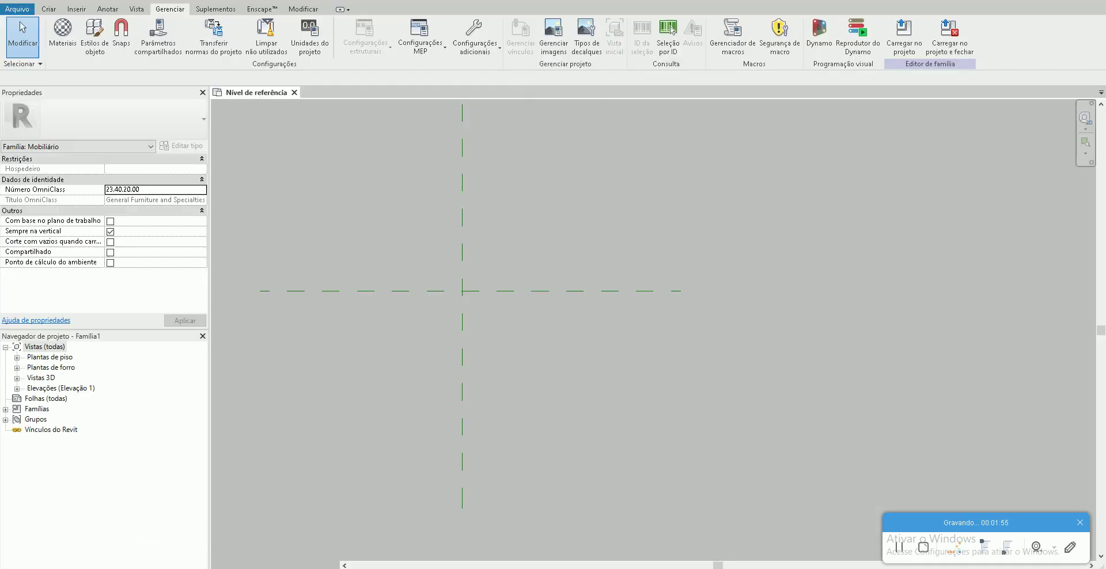
{"action": "key", "text": "alt+Tab"}
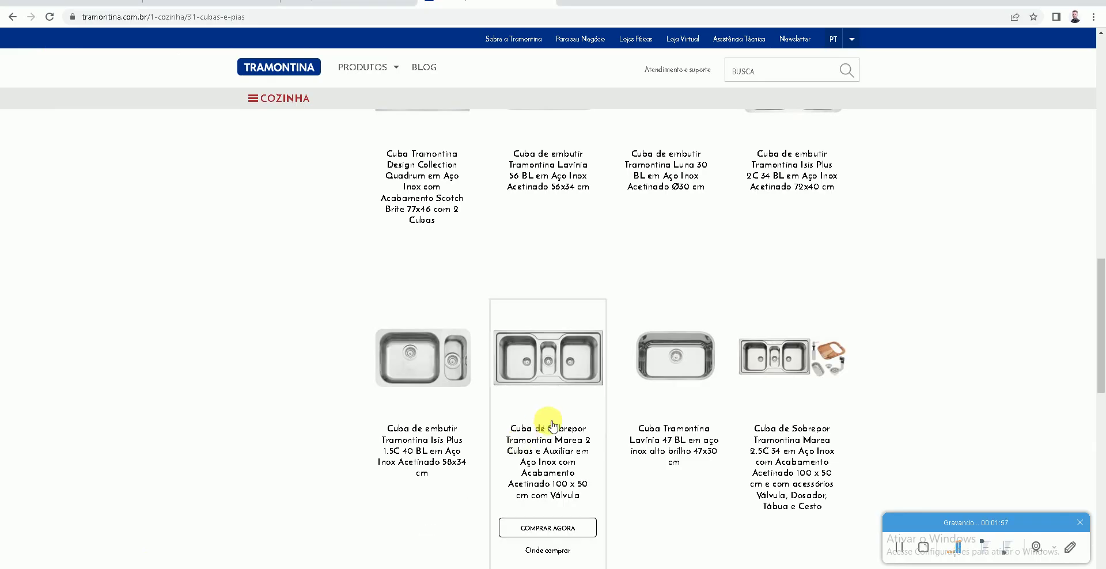
{"action": "scroll", "coordinate": [576, 426], "scroll_direction": "down", "scroll_amount": 3}
{"action": "scroll", "coordinate": [655, 393], "scroll_direction": "down", "scroll_amount": 1}
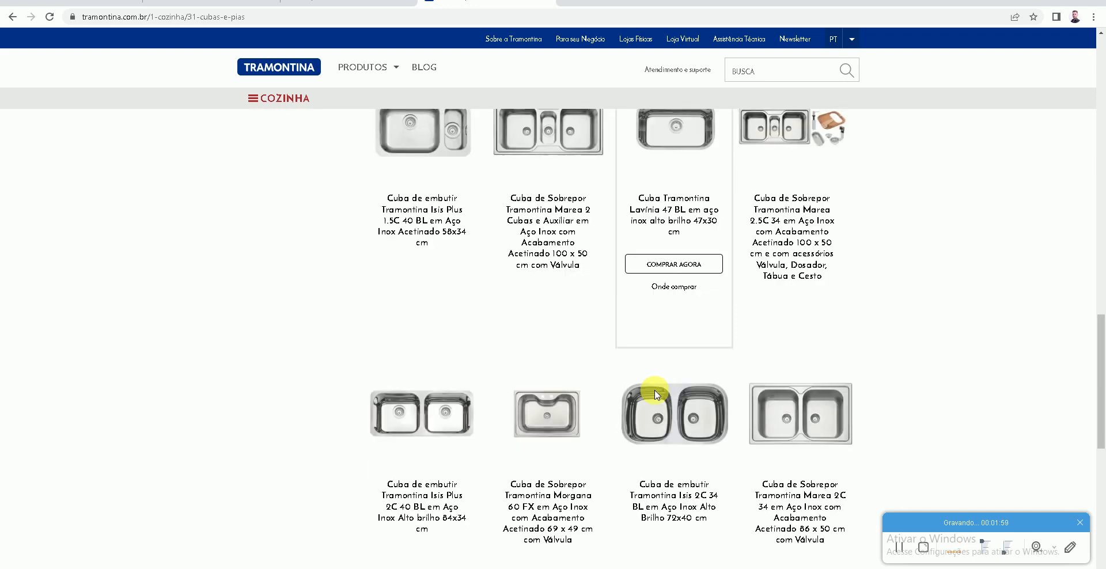
{"action": "scroll", "coordinate": [655, 393], "scroll_direction": "up", "scroll_amount": 3}
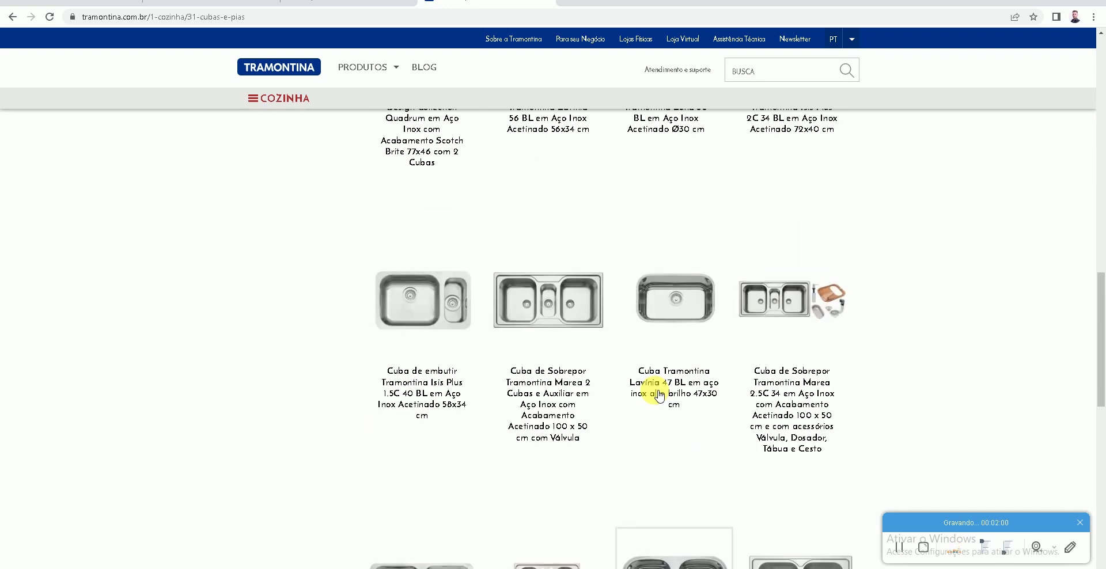
{"action": "left_click", "coordinate": [695, 314]}
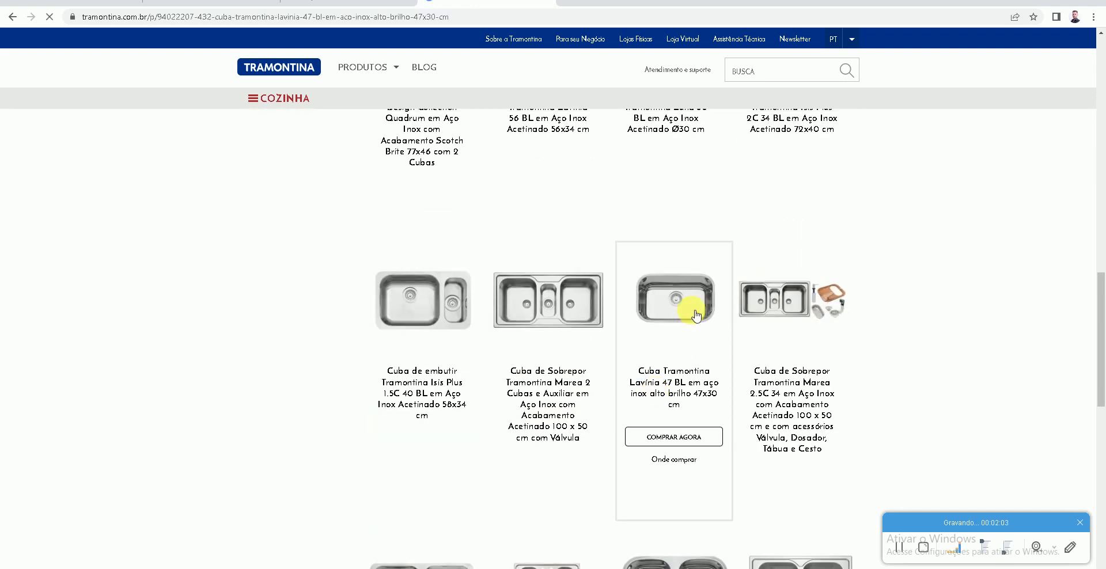
- Download the Lavínia 47 BL sink's Arquivo Revit RVT from Materiais de apoio
{"action": "scroll", "coordinate": [630, 484], "scroll_direction": "down", "scroll_amount": 2}
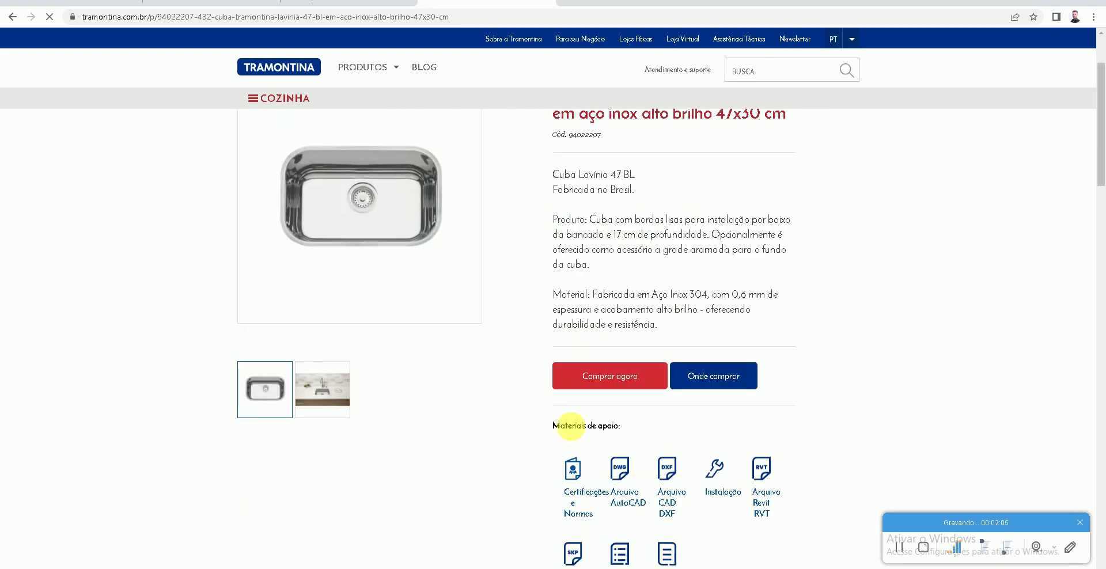
{"action": "scroll", "coordinate": [568, 426], "scroll_direction": "down", "scroll_amount": 1}
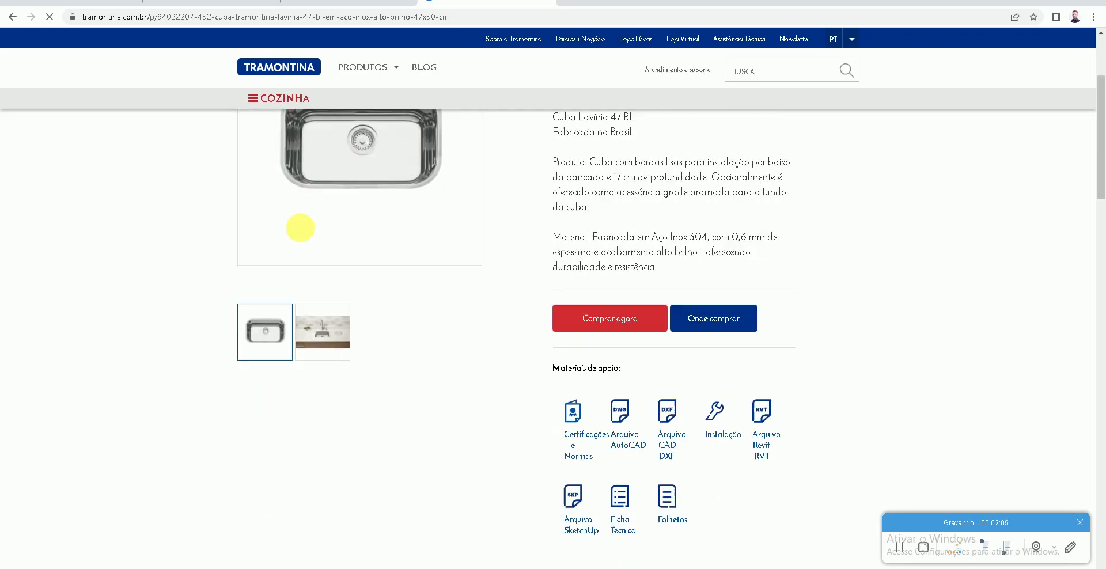
{"action": "left_click", "coordinate": [761, 414]}
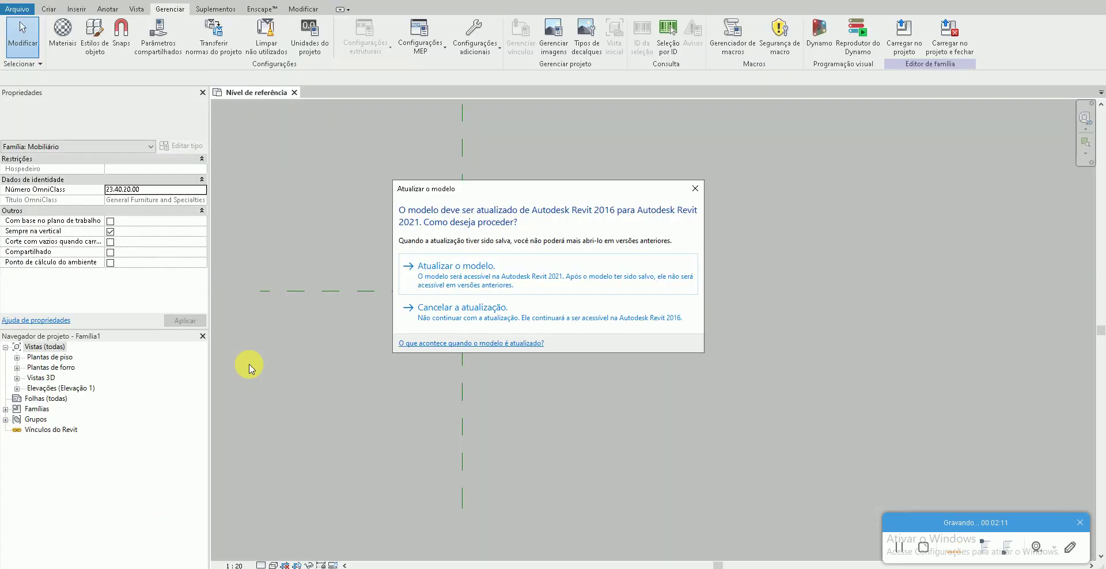
- Upgrade the sink family to Revit 2021 and load it into Família1
{"action": "left_click", "coordinate": [506, 281]}
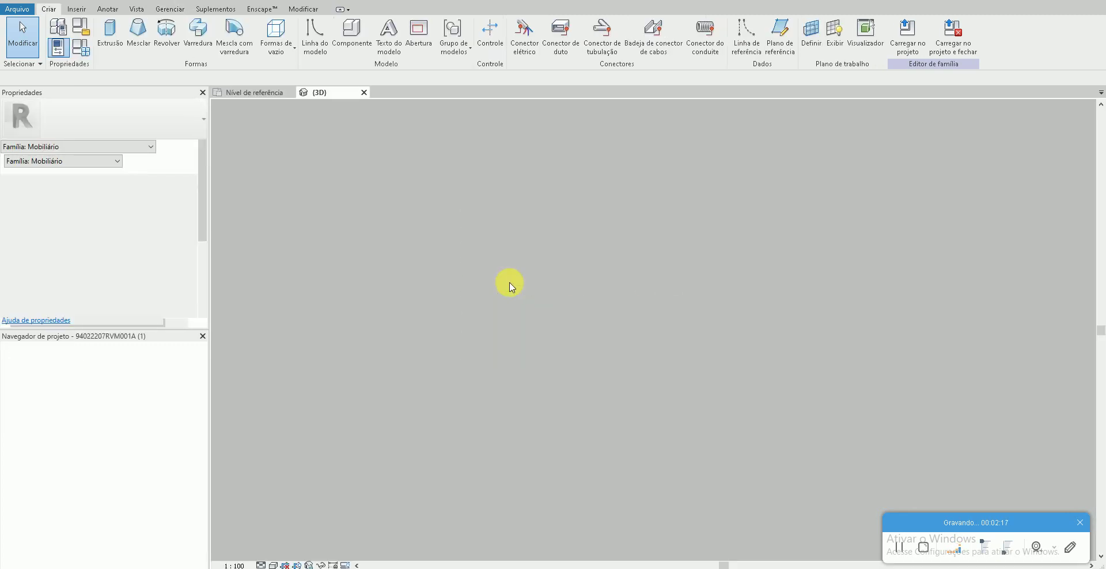
{"action": "left_click", "coordinate": [904, 39]}
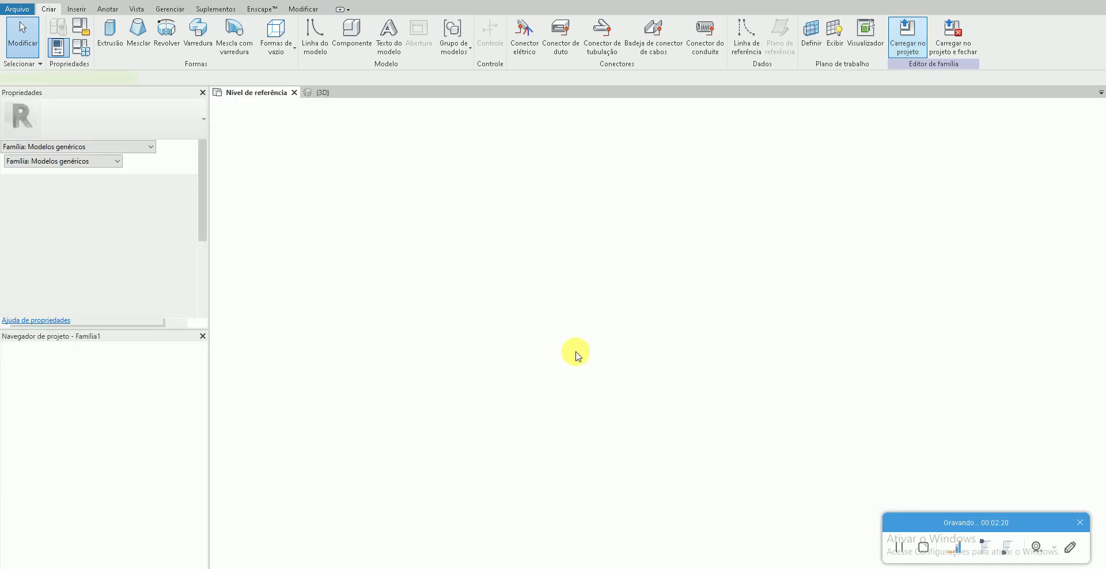
- Place the Tramontina 47 x 30.5 sink and drag it up and to the right
{"action": "scroll", "coordinate": [536, 353], "scroll_direction": "up", "scroll_amount": 3}
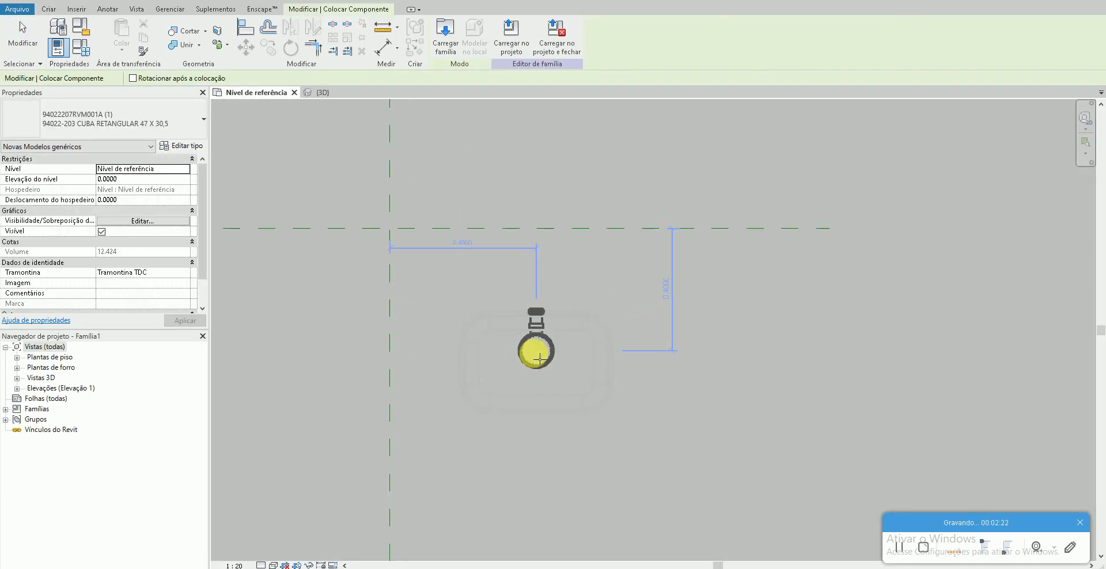
{"action": "left_click", "coordinate": [532, 352]}
{"action": "key", "text": "Escape"}
{"action": "key", "text": "Escape"}
{"action": "scroll", "coordinate": [518, 380], "scroll_direction": "up", "scroll_amount": 2}
{"action": "scroll", "coordinate": [416, 452], "scroll_direction": "up", "scroll_amount": 1}
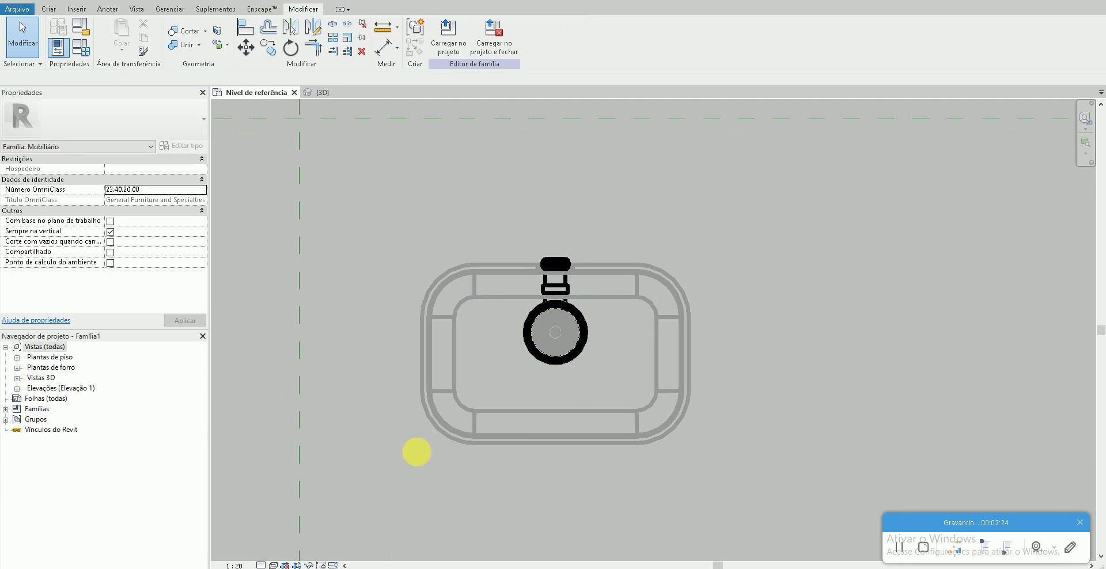
{"action": "scroll", "coordinate": [438, 376], "scroll_direction": "up", "scroll_amount": 1}
{"action": "left_click", "coordinate": [438, 375]}
{"action": "scroll", "coordinate": [438, 375], "scroll_direction": "down", "scroll_amount": 2}
{"action": "scroll", "coordinate": [440, 383], "scroll_direction": "down", "scroll_amount": 1}
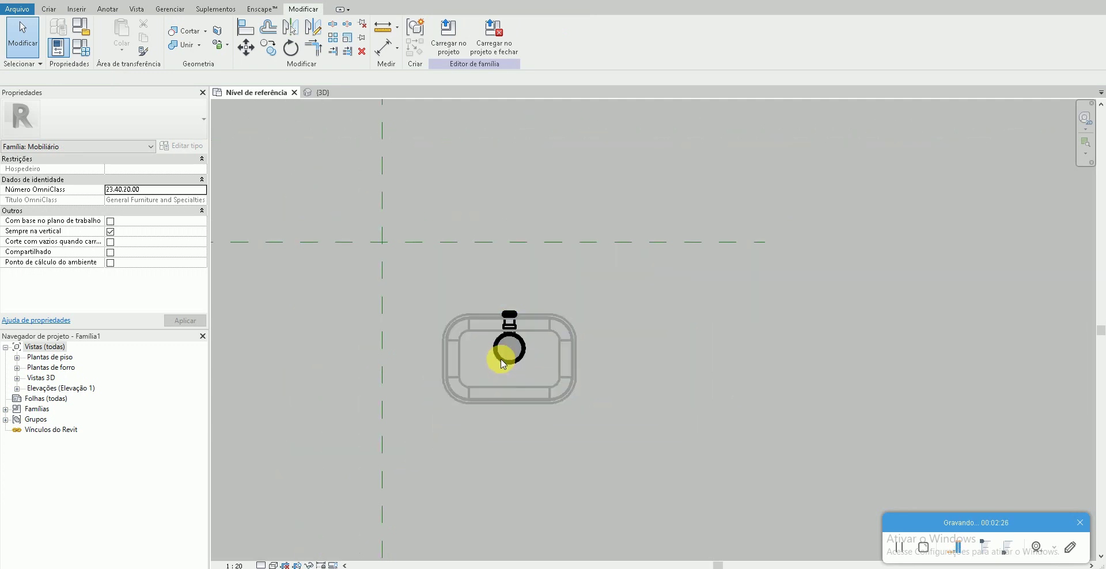
{"action": "left_click_drag", "start_coordinate": [506, 346], "coordinate": [637, 306]}
{"action": "key", "text": "Escape"}
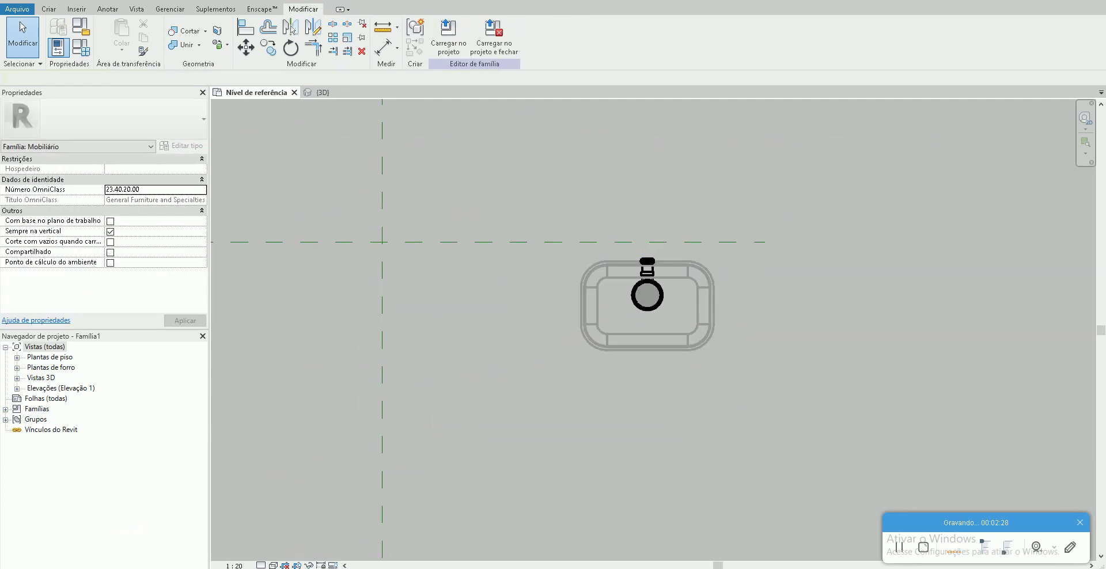
- Check the kitchen reference picture, then return to the Lavínia 47 BL product page
{"action": "key", "text": "alt+Tab"}
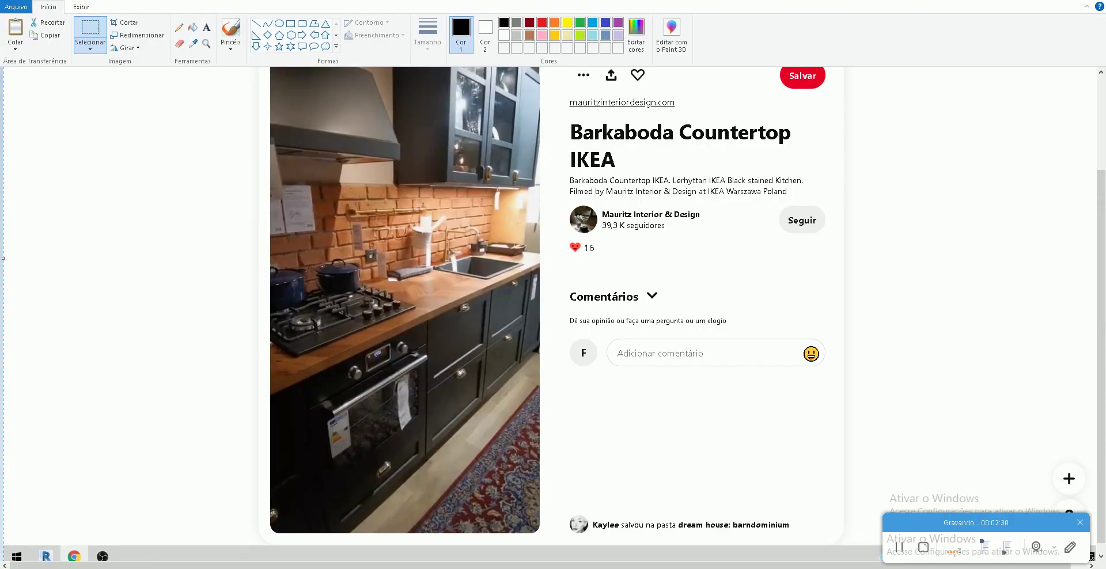
{"action": "left_click", "coordinate": [46, 556]}
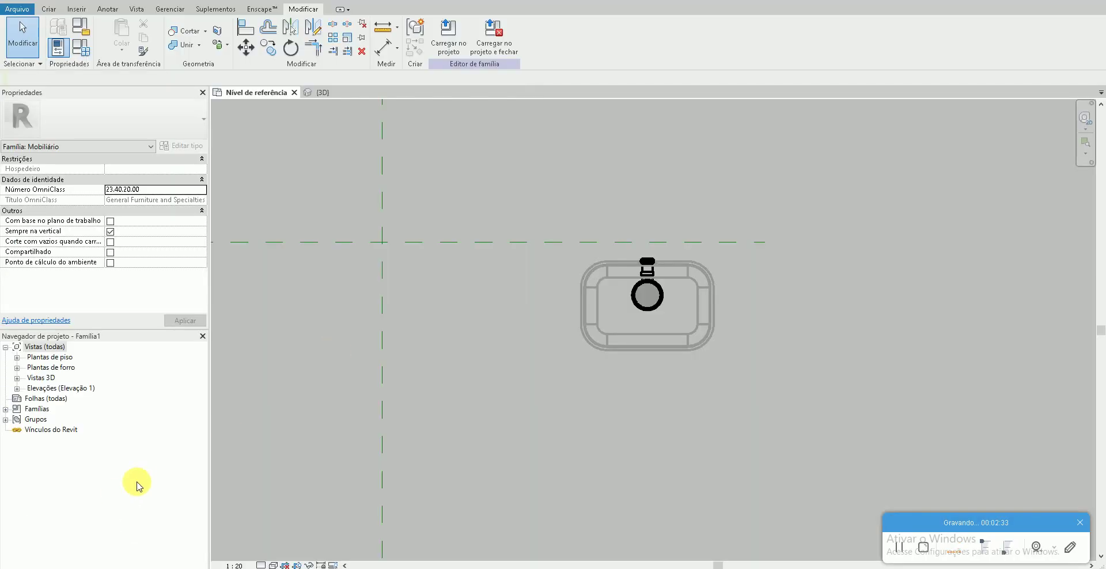
{"action": "left_click", "coordinate": [73, 556]}
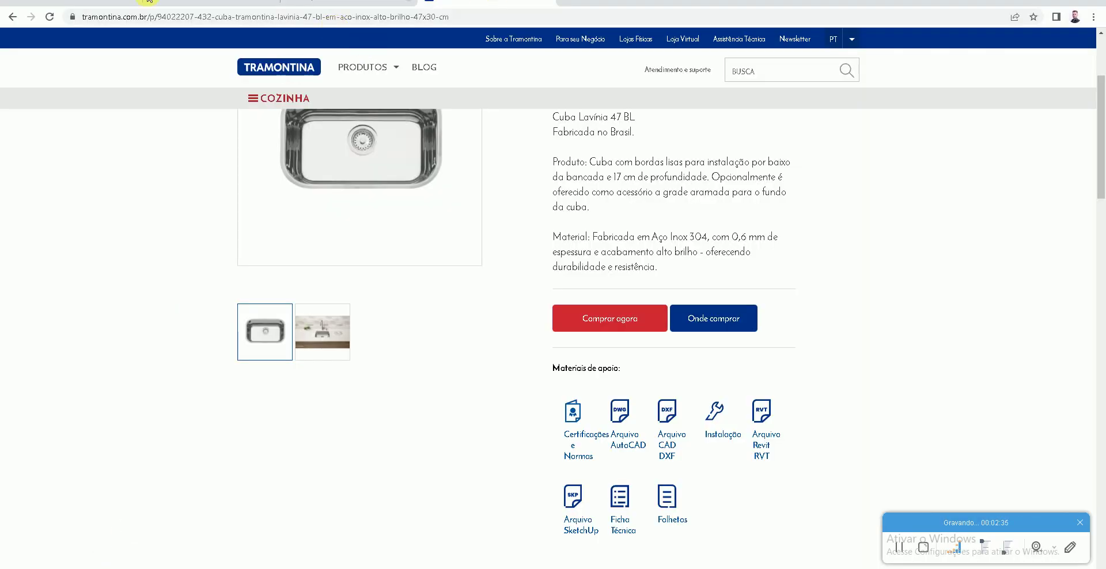
- Go back to the product listing and compare it with the kitchen reference image
{"action": "left_click", "coordinate": [11, 19]}
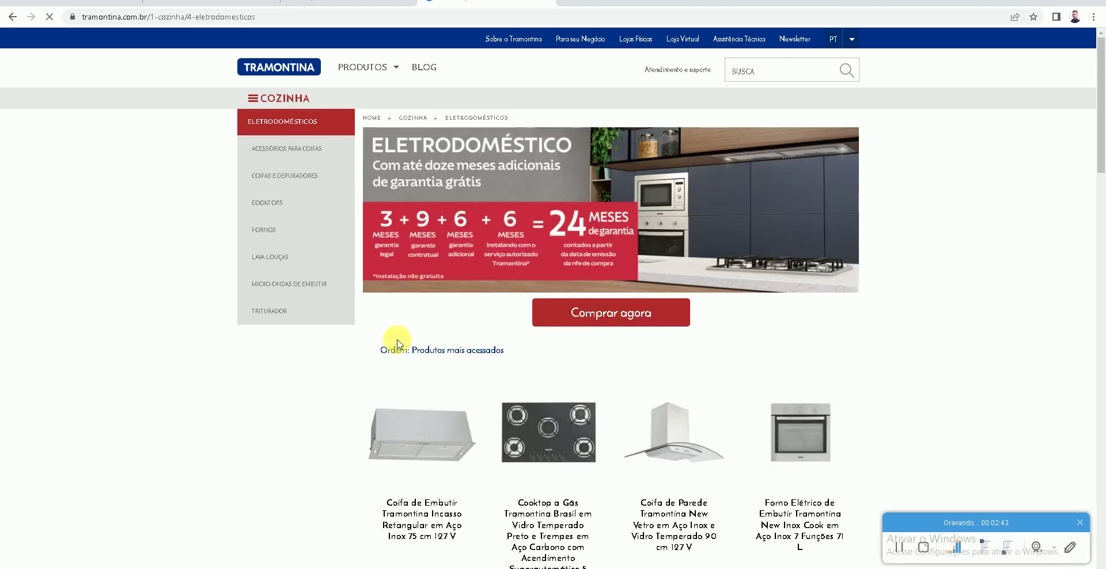
{"action": "scroll", "coordinate": [397, 338], "scroll_direction": "down", "scroll_amount": 1}
{"action": "key", "text": "alt+Tab"}
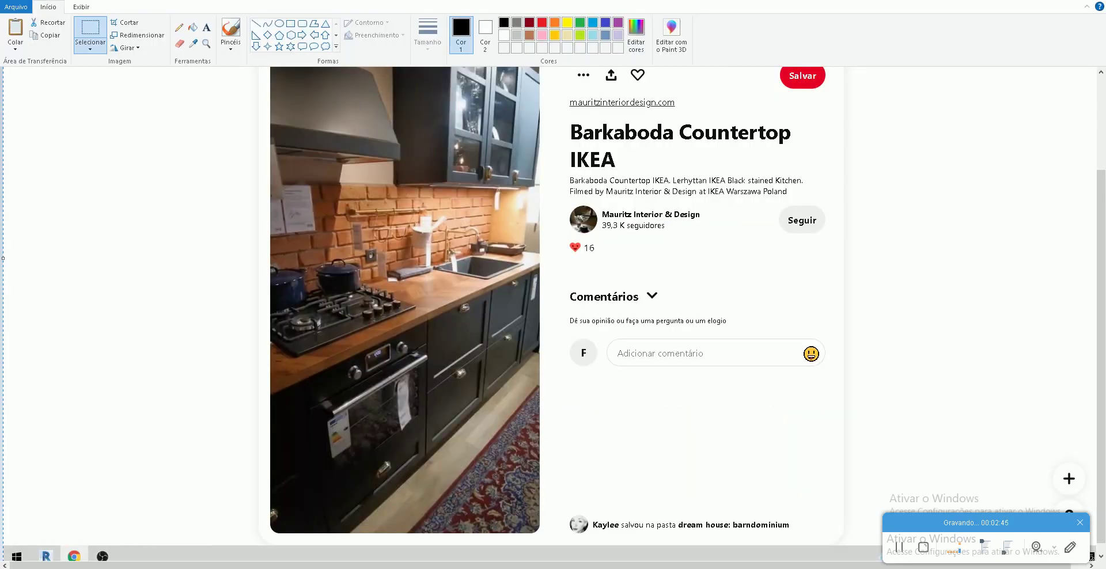
{"action": "left_click", "coordinate": [290, 328]}
{"action": "key", "text": "alt+Tab"}
{"action": "left_click", "coordinate": [468, 395]}
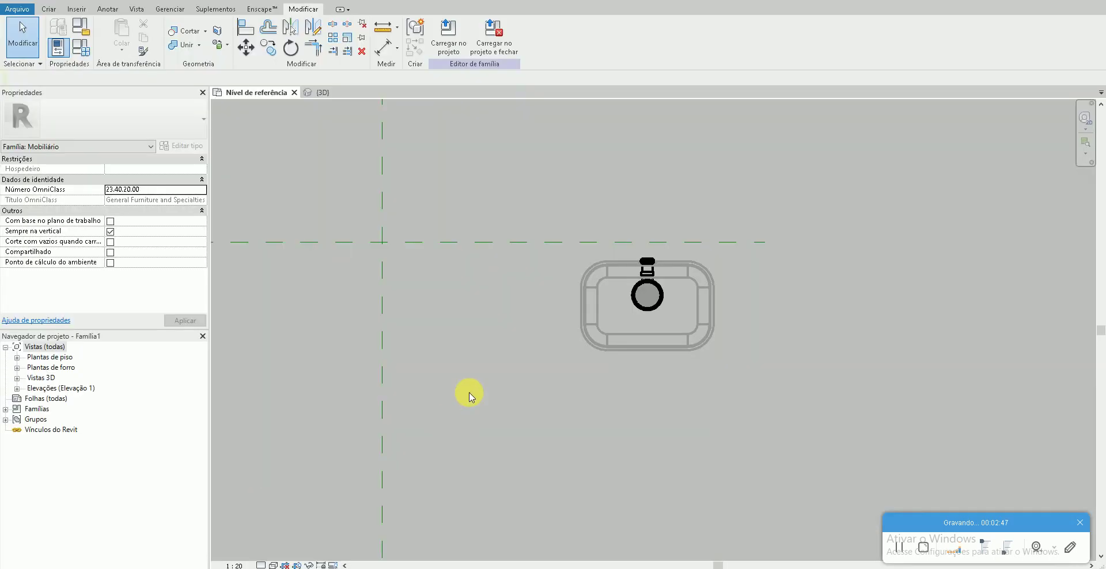
{"action": "key", "text": "alt+Tab"}
- Open the four-burner glass gas cooktop's page from Eletrodomésticos in a new tab
{"action": "scroll", "coordinate": [456, 419], "scroll_direction": "down", "scroll_amount": 2}
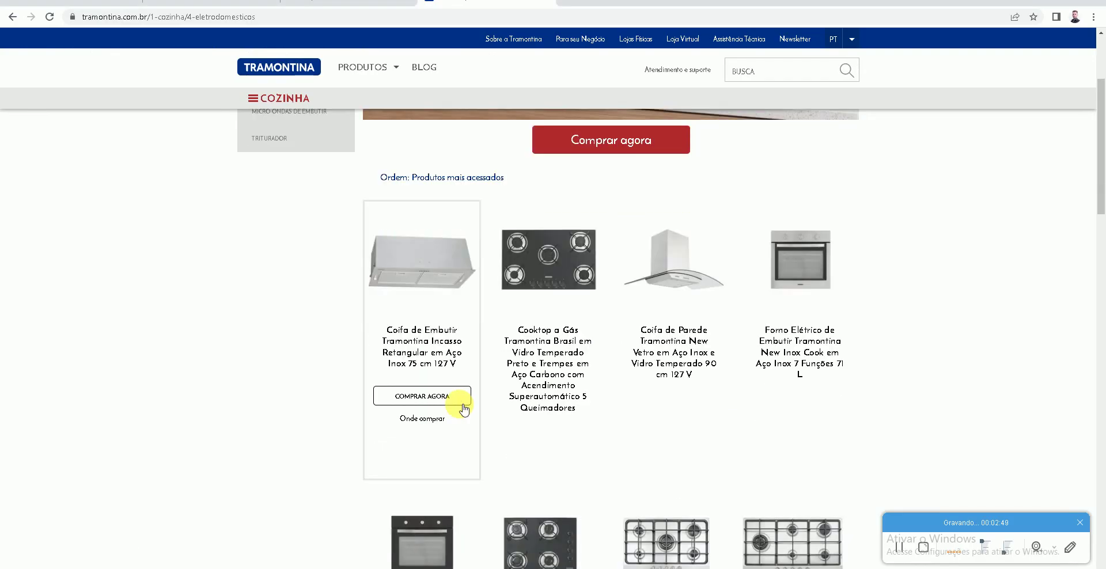
{"action": "scroll", "coordinate": [456, 419], "scroll_direction": "down", "scroll_amount": 4}
{"action": "scroll", "coordinate": [518, 391], "scroll_direction": "down", "scroll_amount": 1}
{"action": "scroll", "coordinate": [541, 380], "scroll_direction": "down", "scroll_amount": 1}
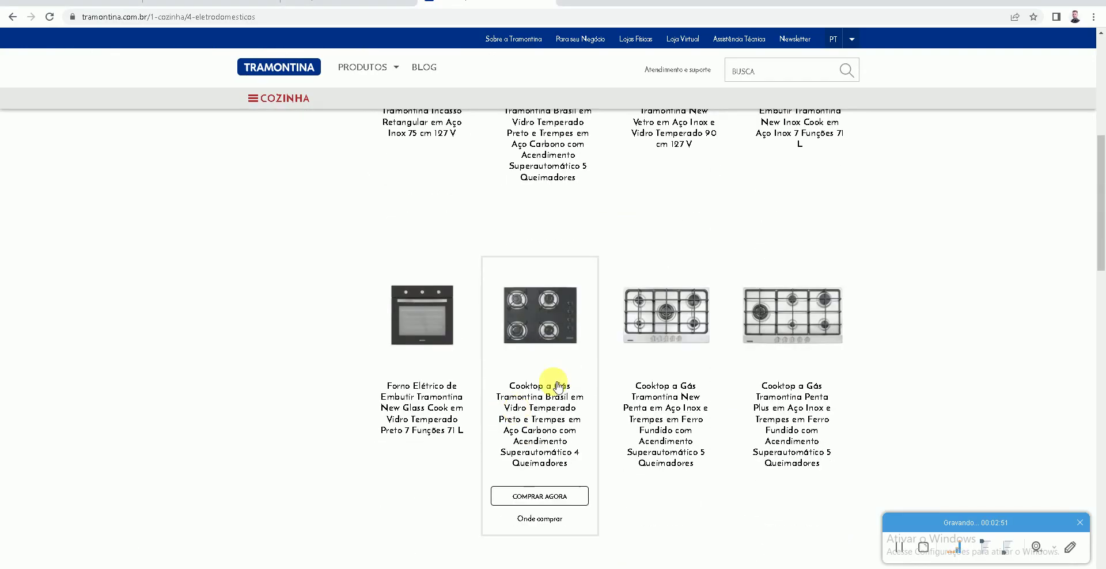
{"action": "right_click", "coordinate": [563, 330]}
{"action": "left_click", "coordinate": [582, 337]}
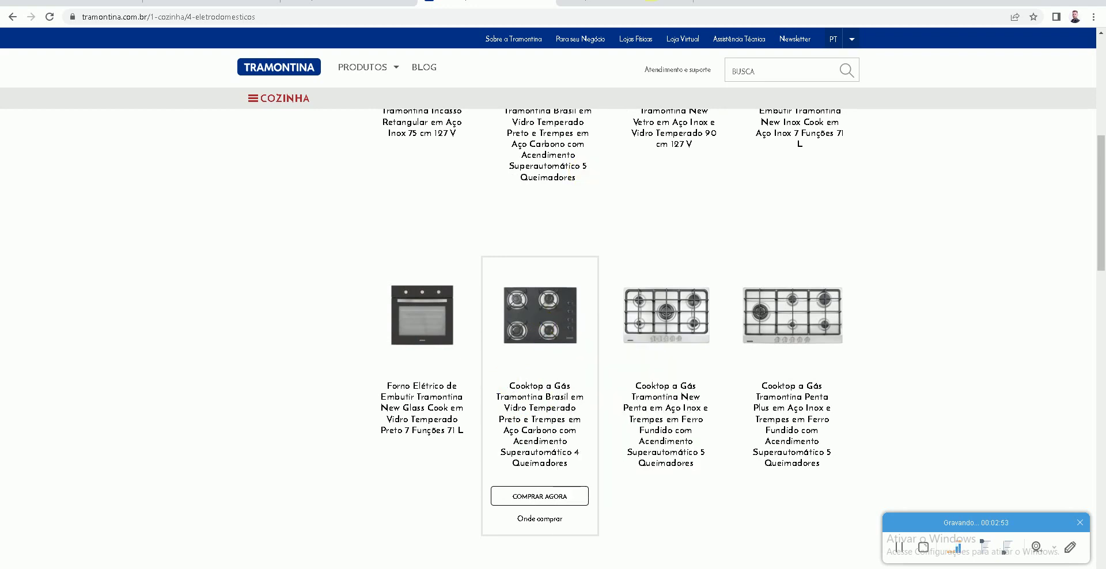
- Download the cooktop's Arquivo Revit RVT, open it and upgrade it to Revit 2021
{"action": "key", "text": "ctrl+Tab"}
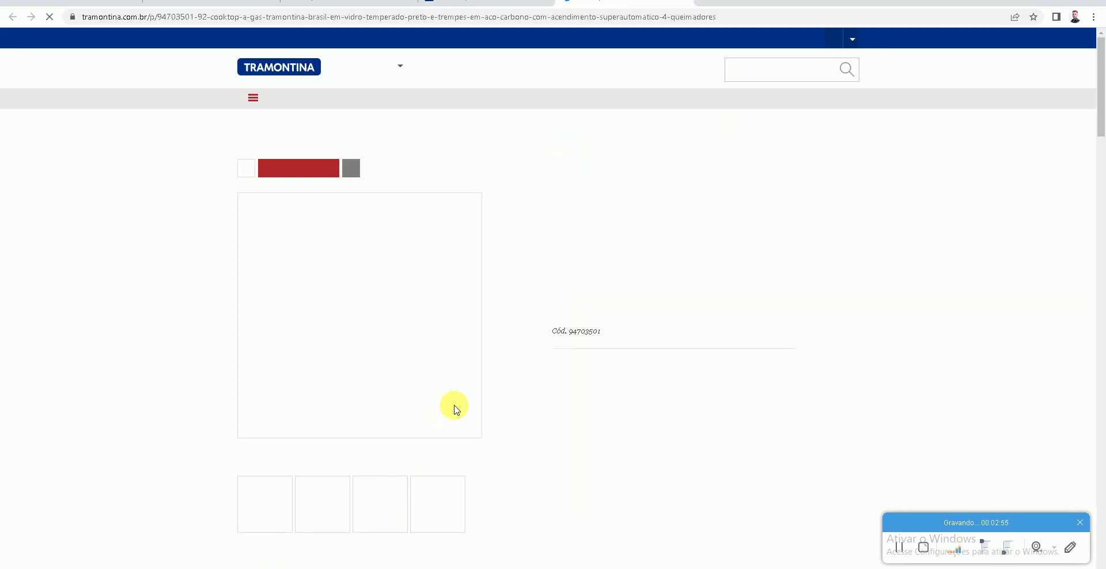
{"action": "scroll", "coordinate": [576, 449], "scroll_direction": "down", "scroll_amount": 1}
{"action": "scroll", "coordinate": [664, 478], "scroll_direction": "down", "scroll_amount": 1}
{"action": "scroll", "coordinate": [657, 488], "scroll_direction": "down", "scroll_amount": 1}
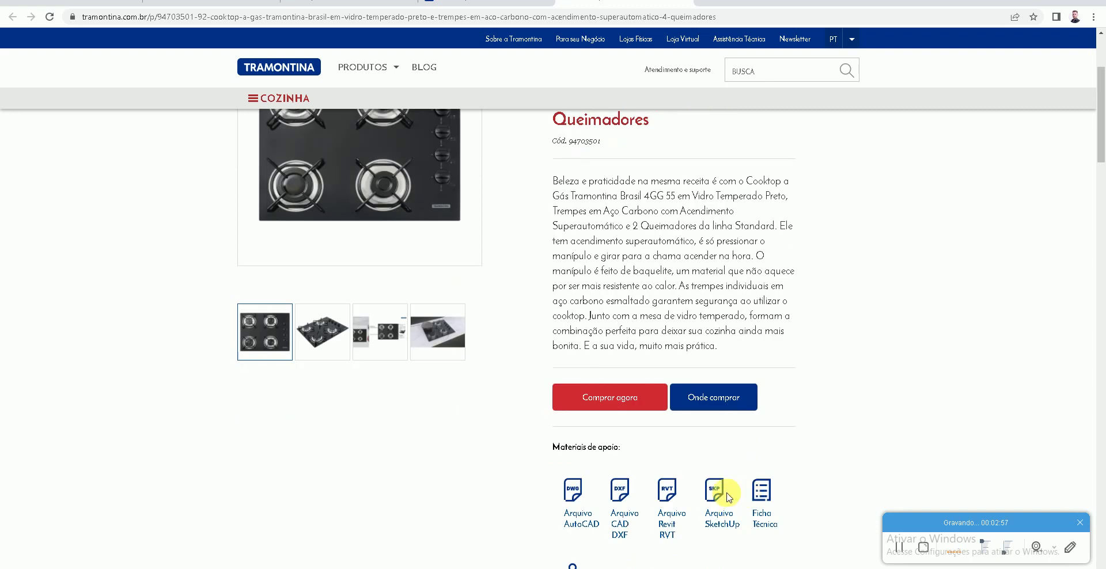
{"action": "left_click", "coordinate": [668, 487]}
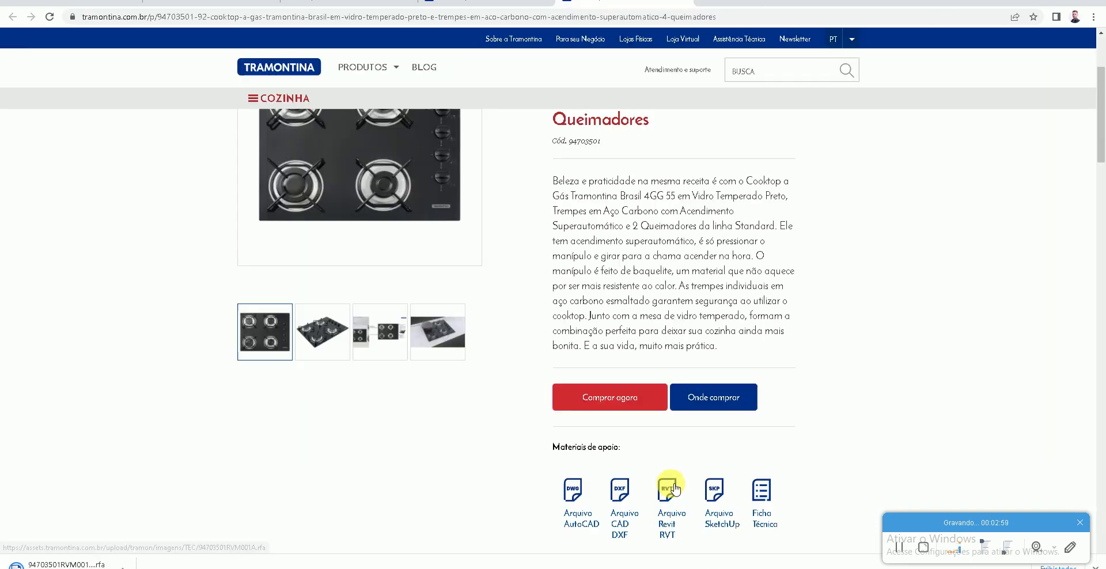
{"action": "left_click", "coordinate": [51, 564]}
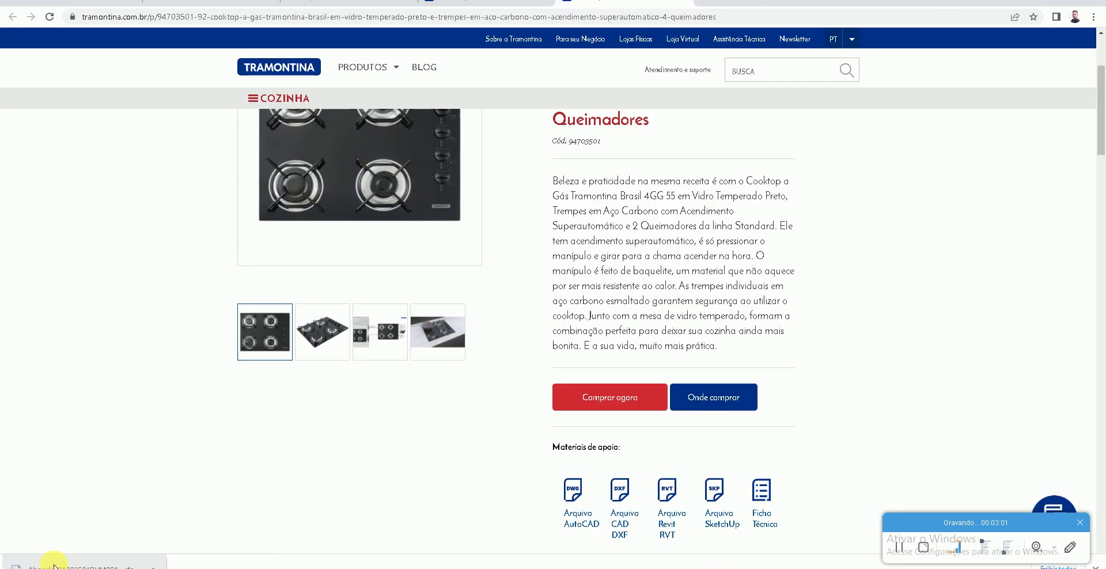
{"action": "left_click", "coordinate": [542, 284]}
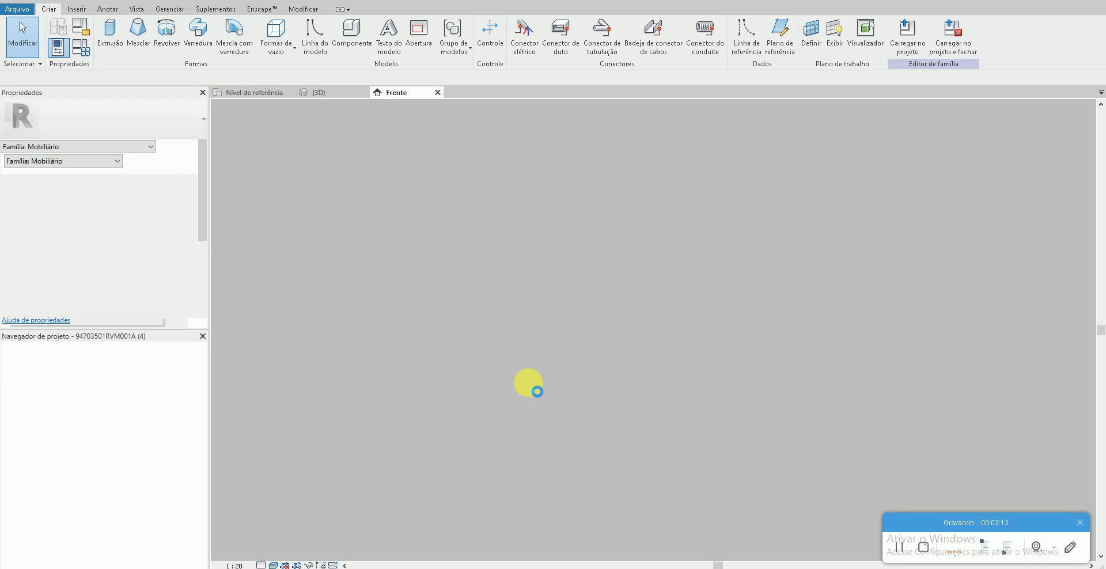
- Load the cooktop into Família1 and place it left of the sink
{"action": "left_click", "coordinate": [901, 62]}
{"action": "left_click", "coordinate": [527, 377]}
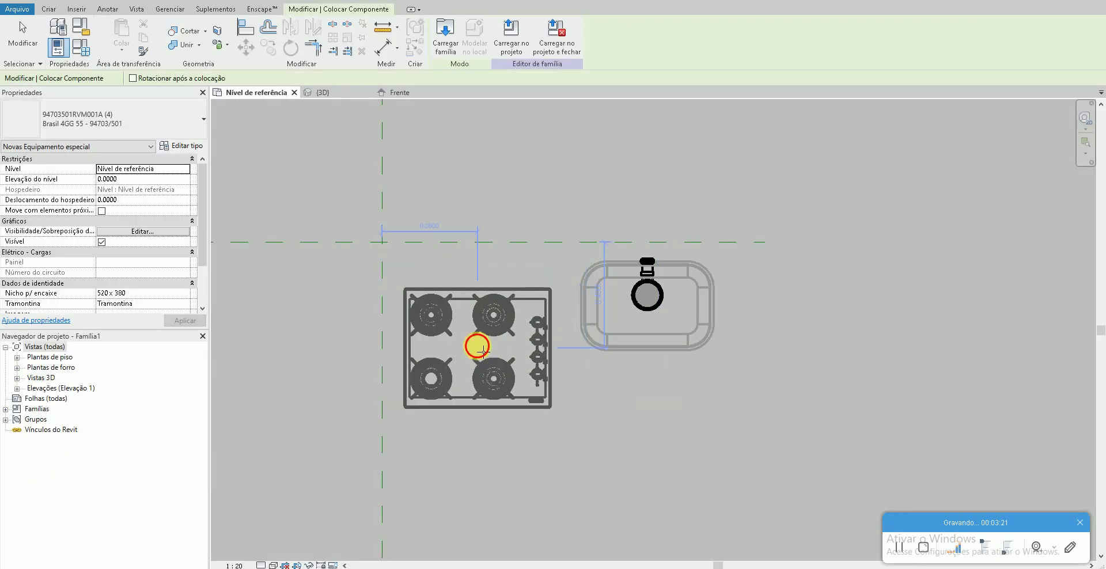
{"action": "left_click", "coordinate": [444, 345]}
{"action": "key", "text": "Escape"}
{"action": "scroll", "coordinate": [496, 425], "scroll_direction": "up", "scroll_amount": 2}
{"action": "middle_click_drag", "start_coordinate": [534, 452], "coordinate": [538, 454]}
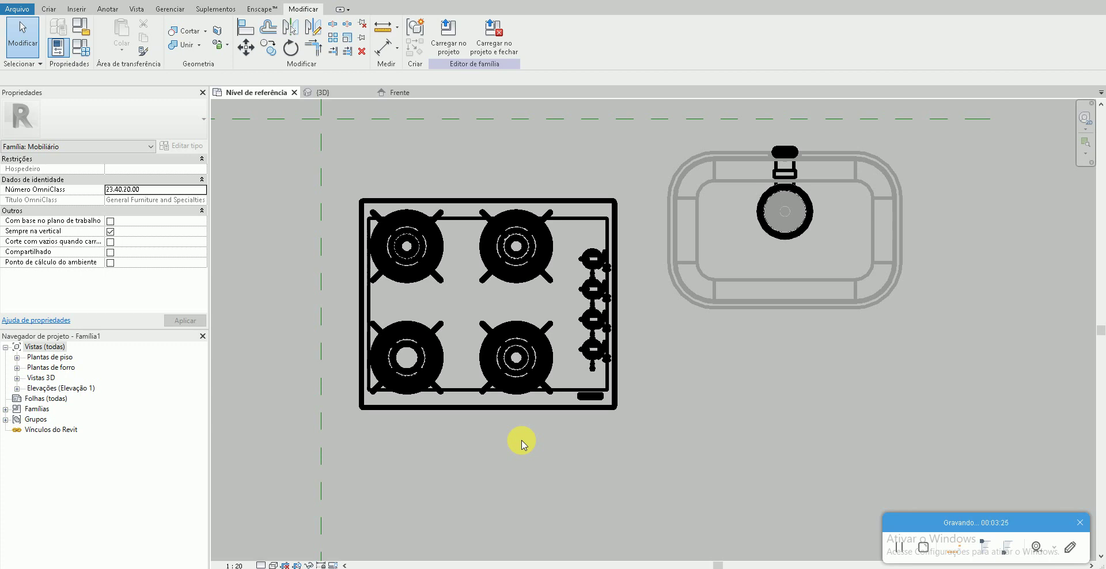
- Start the CM component command, cancel loading another family, and return to the browser
{"action": "key", "text": "c"}
{"action": "key", "text": "m"}
{"action": "left_click", "coordinate": [444, 51]}
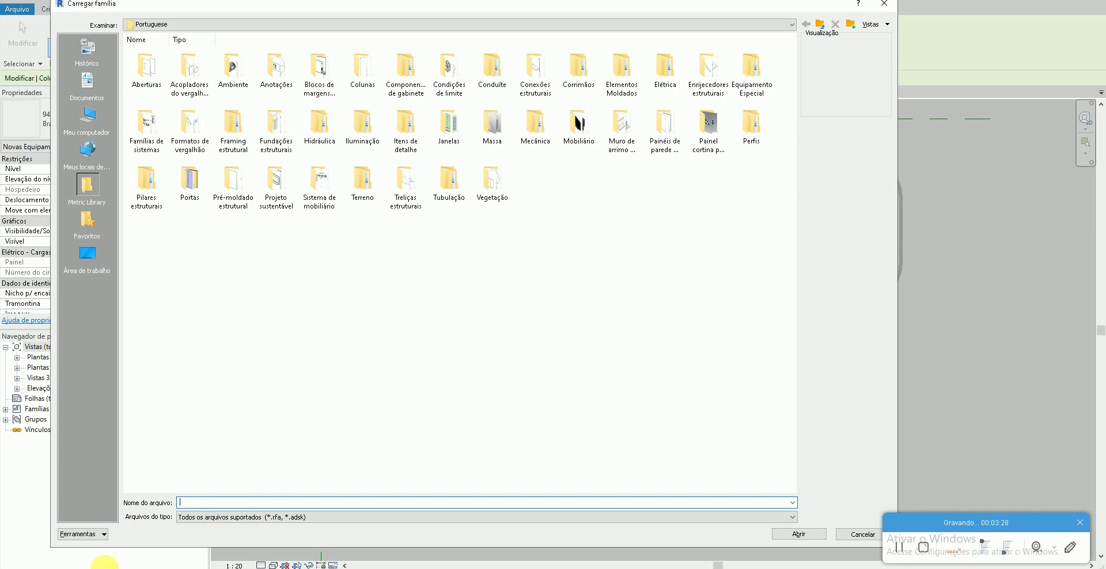
{"action": "key", "text": "Escape"}
{"action": "key", "text": "alt+Tab"}
{"action": "left_click", "coordinate": [287, 479]}
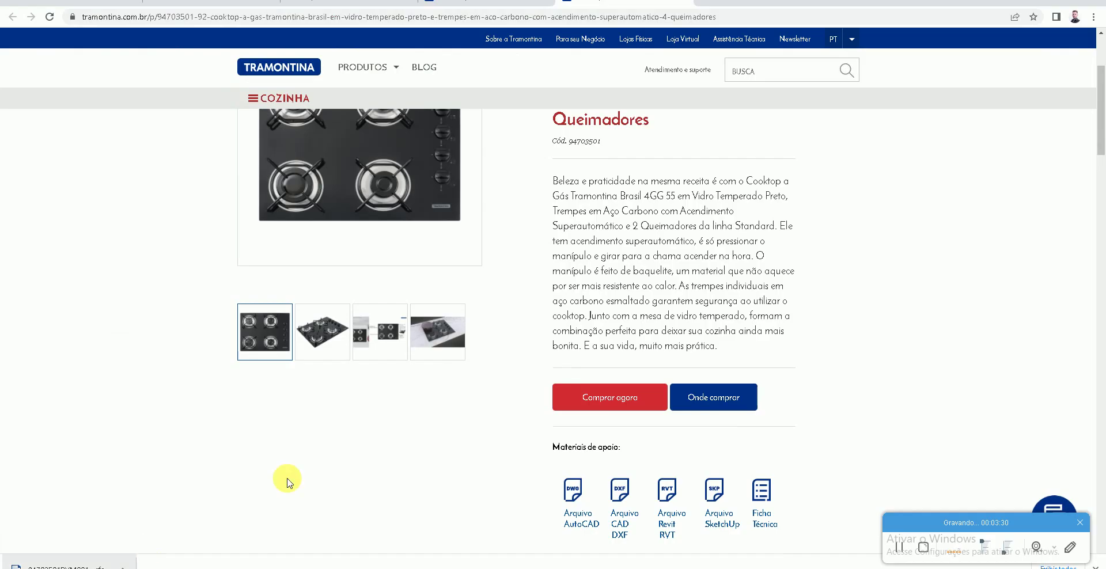
- Download the New Glass Cook built-in oven's 'Arquivo Revit RVT' file and open it in Revit
{"action": "left_click", "coordinate": [684, 1]}
{"action": "right_click", "coordinate": [419, 277]}
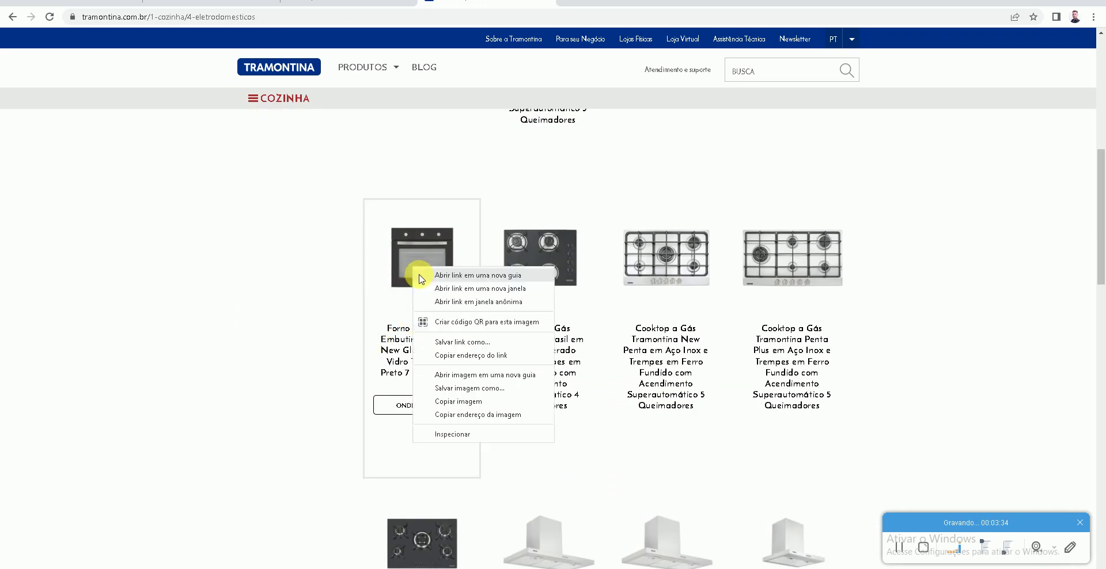
{"action": "left_click", "coordinate": [430, 240]}
{"action": "left_click", "coordinate": [427, 271]}
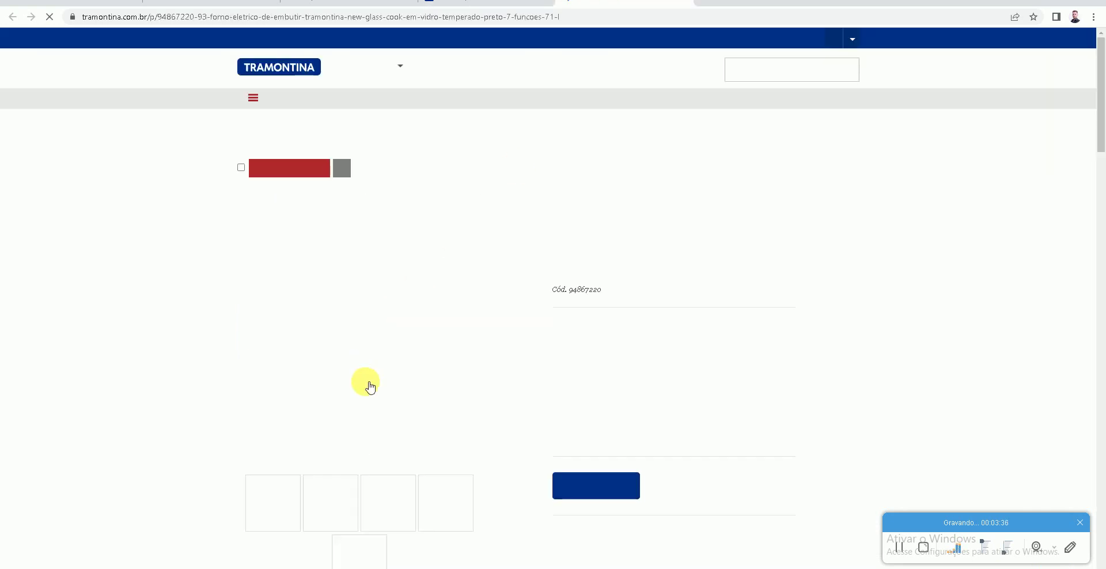
{"action": "scroll", "coordinate": [270, 383], "scroll_direction": "down", "scroll_amount": 2}
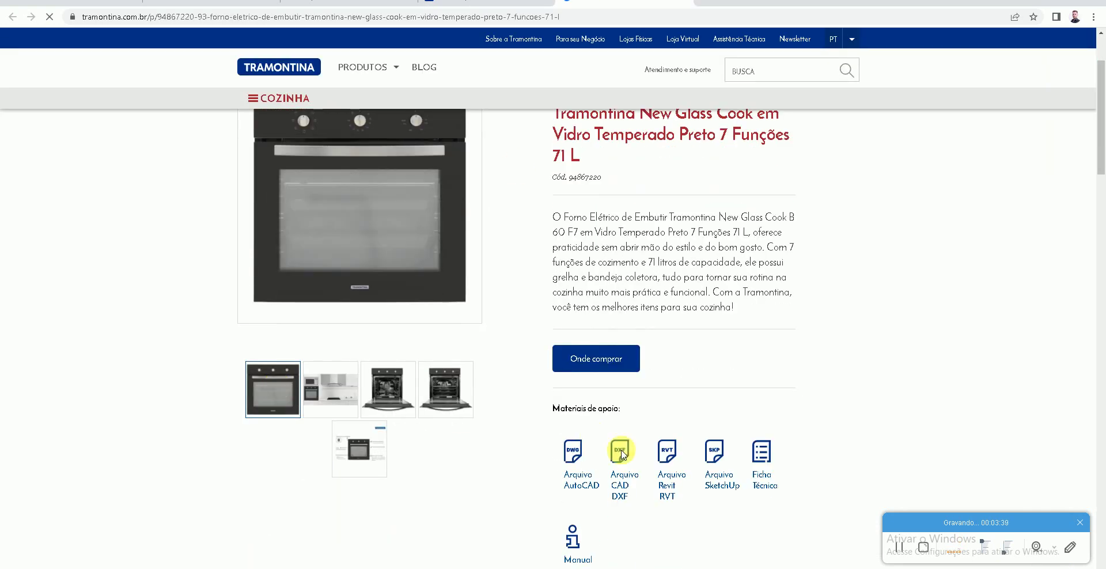
{"action": "left_click", "coordinate": [673, 451]}
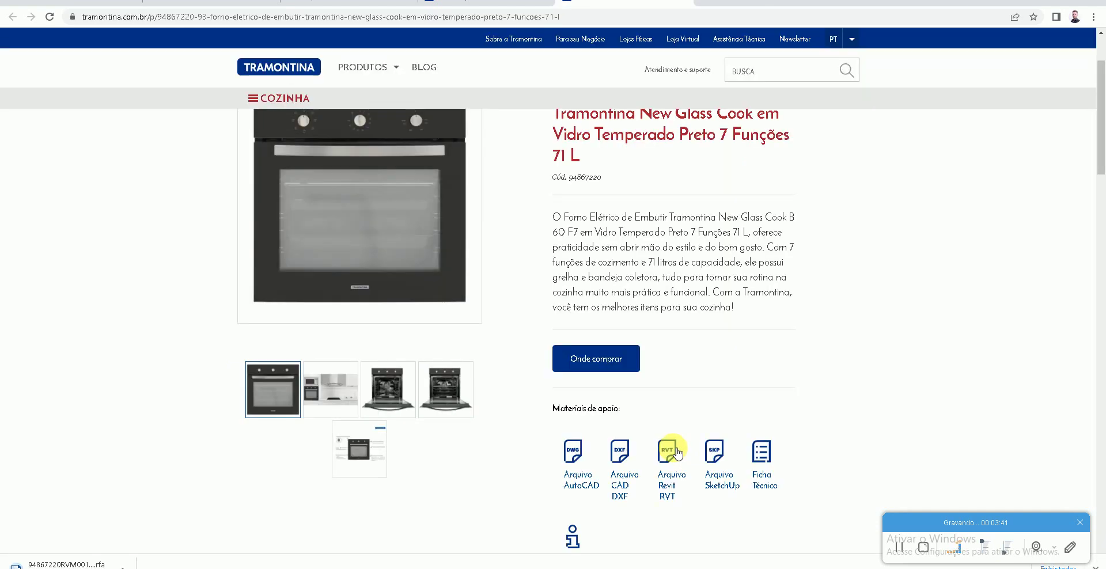
{"action": "left_click", "coordinate": [85, 563]}
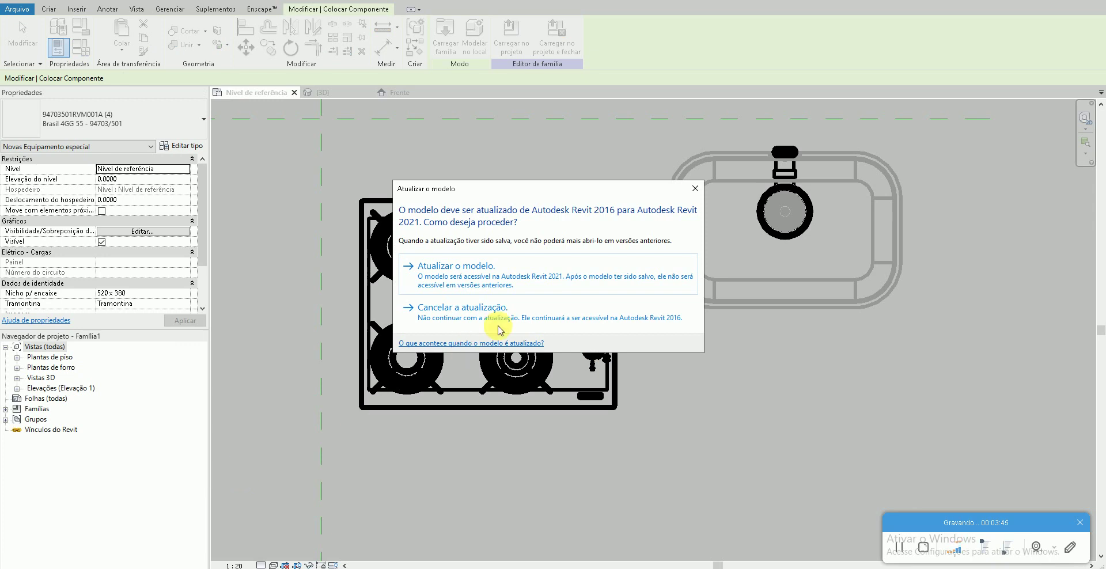
- Upgrade the oven model to Revit 2021 and load it into Família1
{"action": "left_click", "coordinate": [521, 282]}
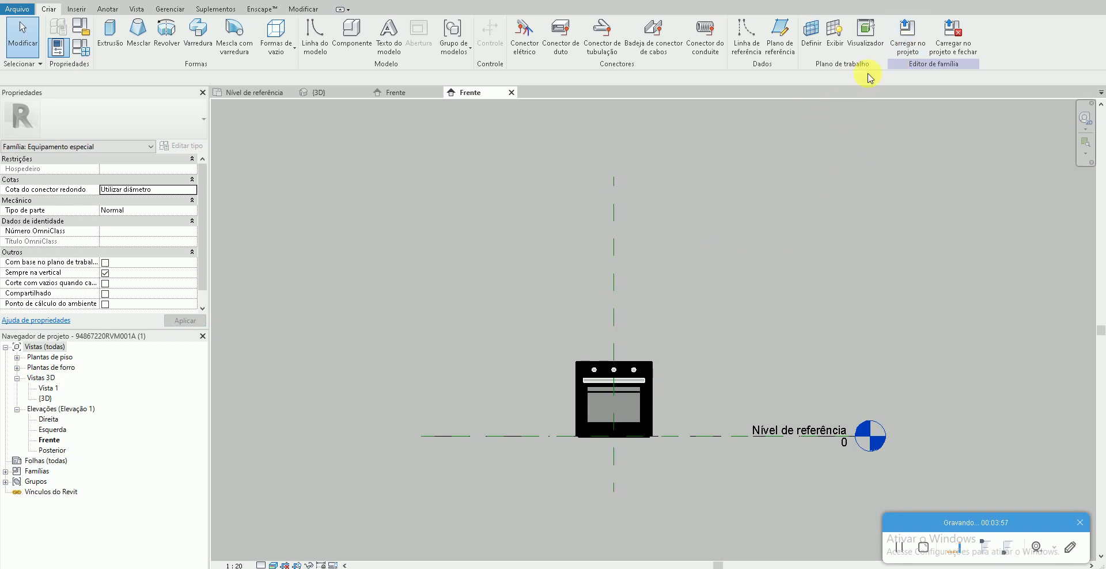
{"action": "left_click", "coordinate": [904, 38]}
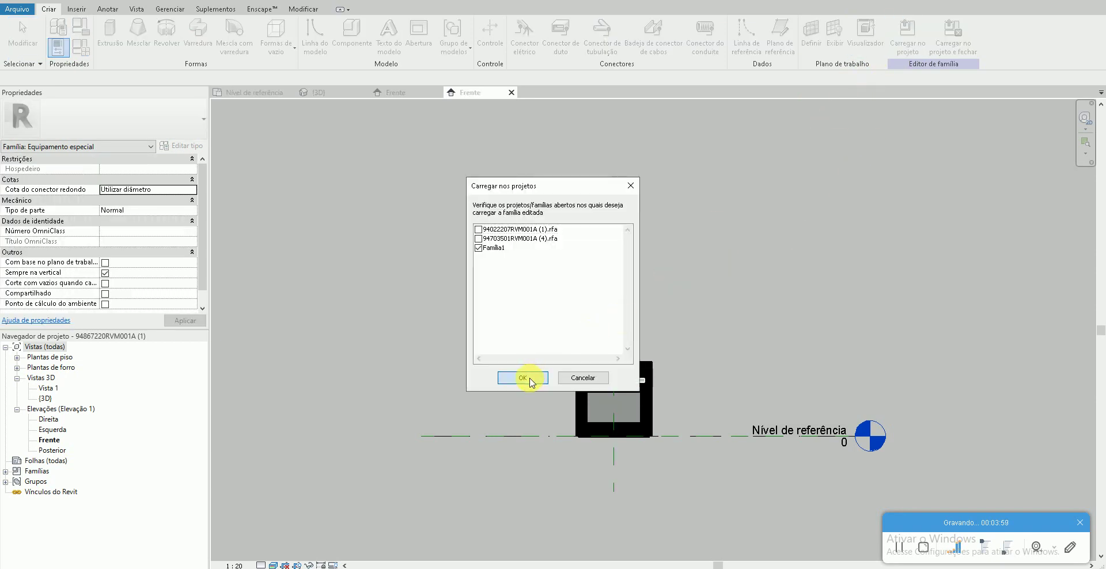
{"action": "left_click", "coordinate": [530, 380]}
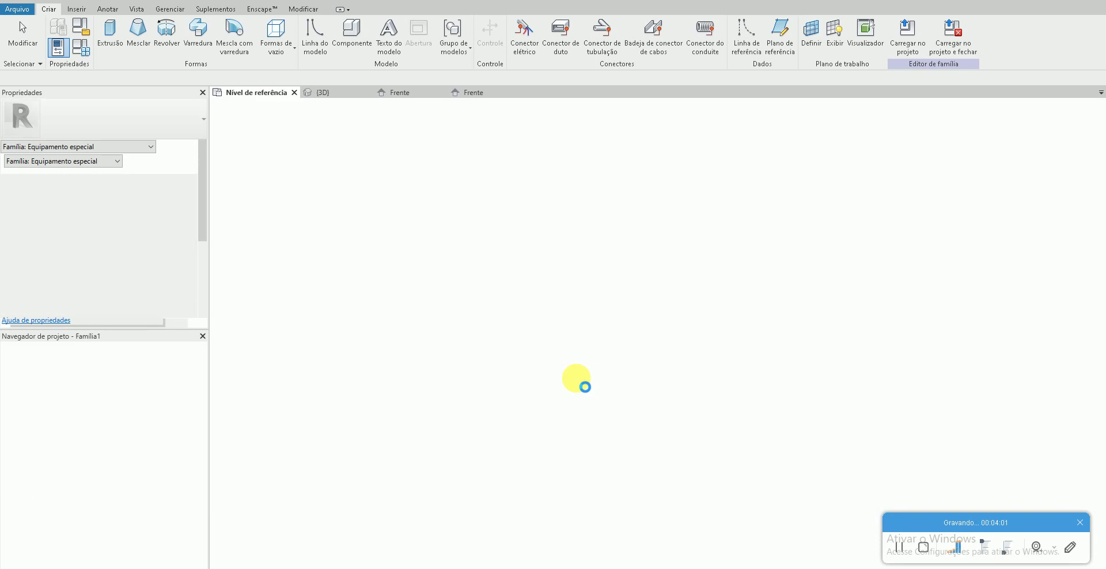
- Place one oven below the cooktop in plan, then view the appliances in {3D}
{"action": "scroll", "coordinate": [521, 437], "scroll_direction": "down", "scroll_amount": 1}
{"action": "scroll", "coordinate": [533, 357], "scroll_direction": "down", "scroll_amount": 2}
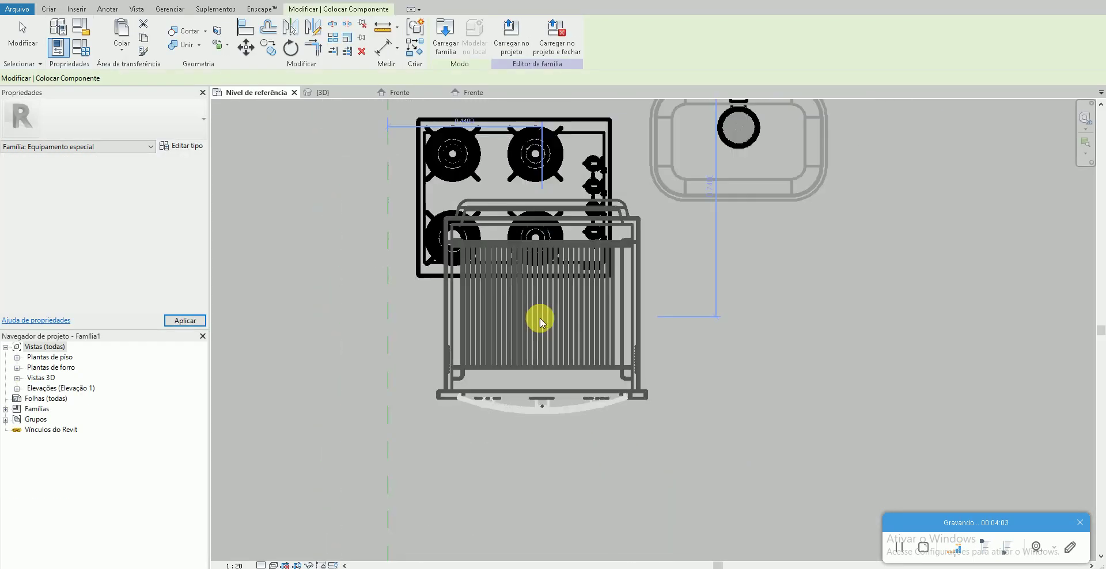
{"action": "scroll", "coordinate": [538, 352], "scroll_direction": "down", "scroll_amount": 1}
{"action": "left_click", "coordinate": [546, 397]}
{"action": "key", "text": "Escape"}
{"action": "key", "text": "Escape"}
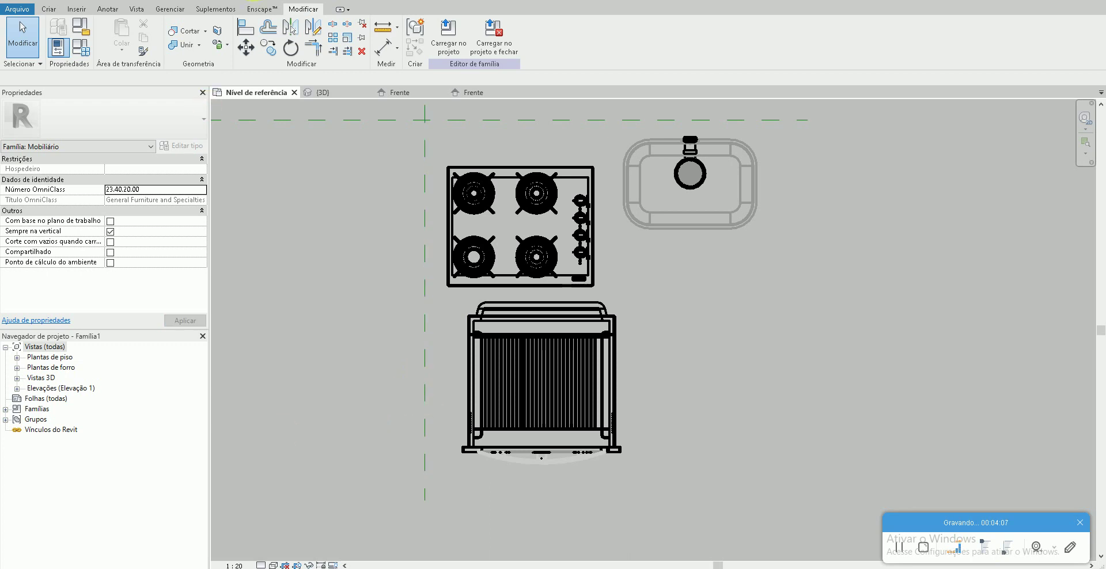
{"action": "left_click", "coordinate": [212, 0]}
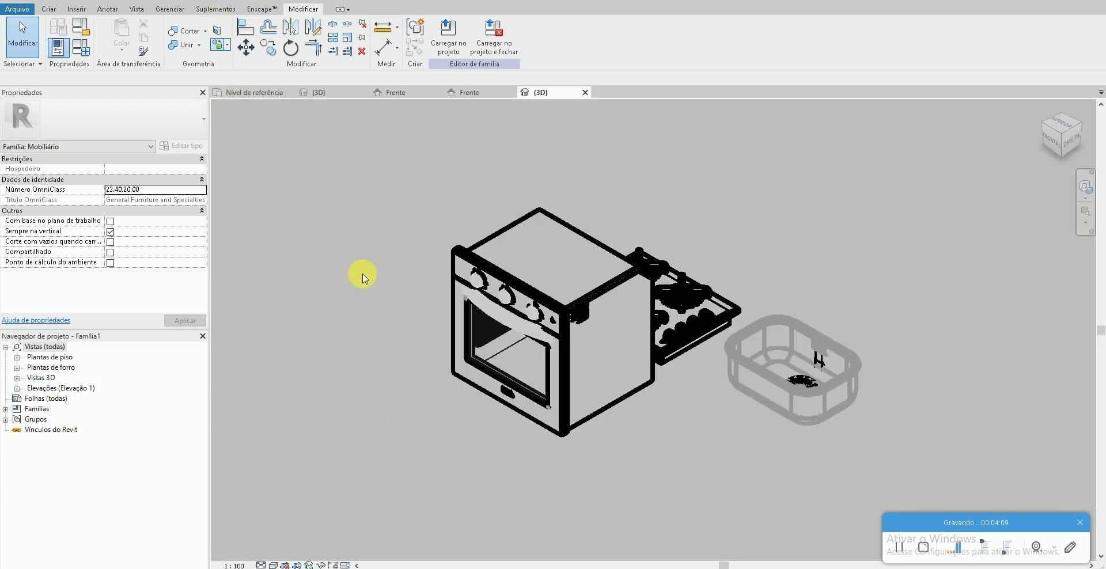
- Set the 3D view scale to 1:10, pick a display style and orbit slightly
{"action": "left_click", "coordinate": [241, 565]}
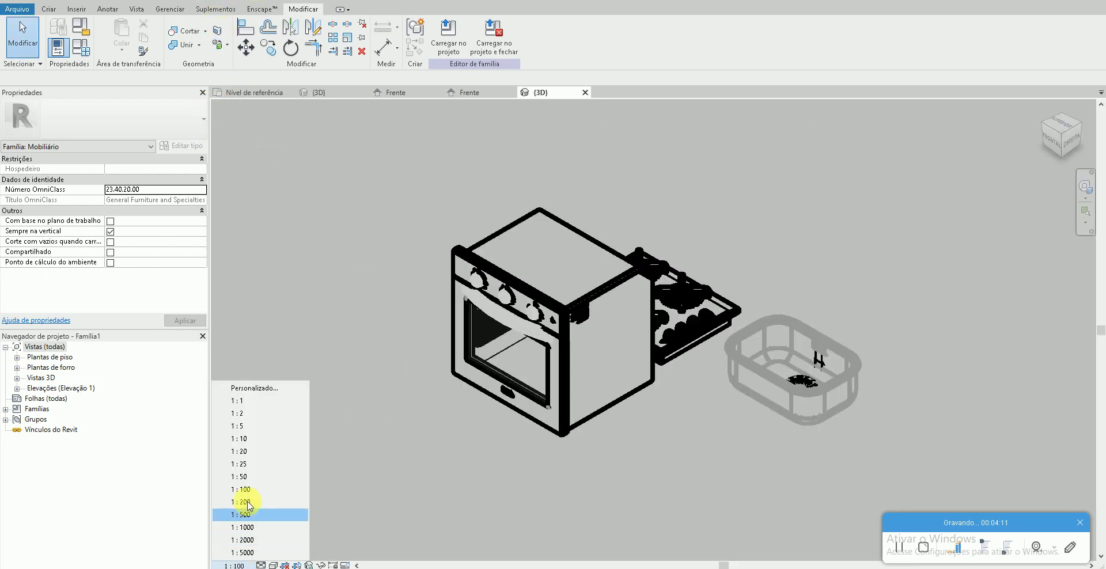
{"action": "left_click", "coordinate": [261, 446]}
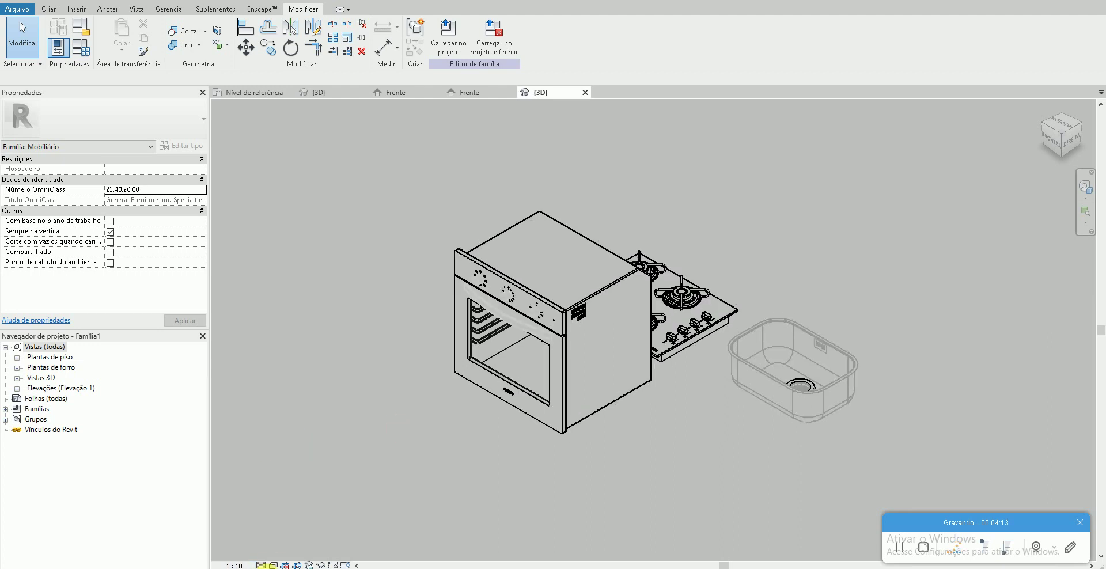
{"action": "left_click", "coordinate": [275, 563]}
{"action": "left_click", "coordinate": [330, 523]}
{"action": "middle_click_drag", "start_coordinate": [443, 472], "coordinate": [557, 468], "text": "shift"}
- Try Shaded, then Hidden Line style, orbit toward a front view, and return to the browser
{"action": "left_click", "coordinate": [275, 564]}
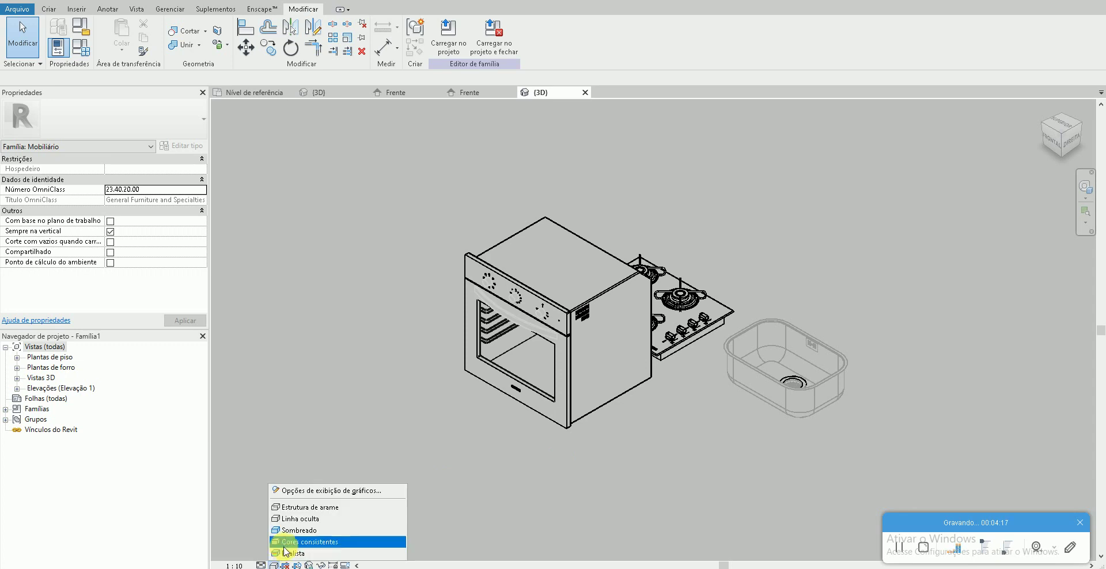
{"action": "left_click", "coordinate": [302, 541]}
{"action": "left_click", "coordinate": [261, 565]}
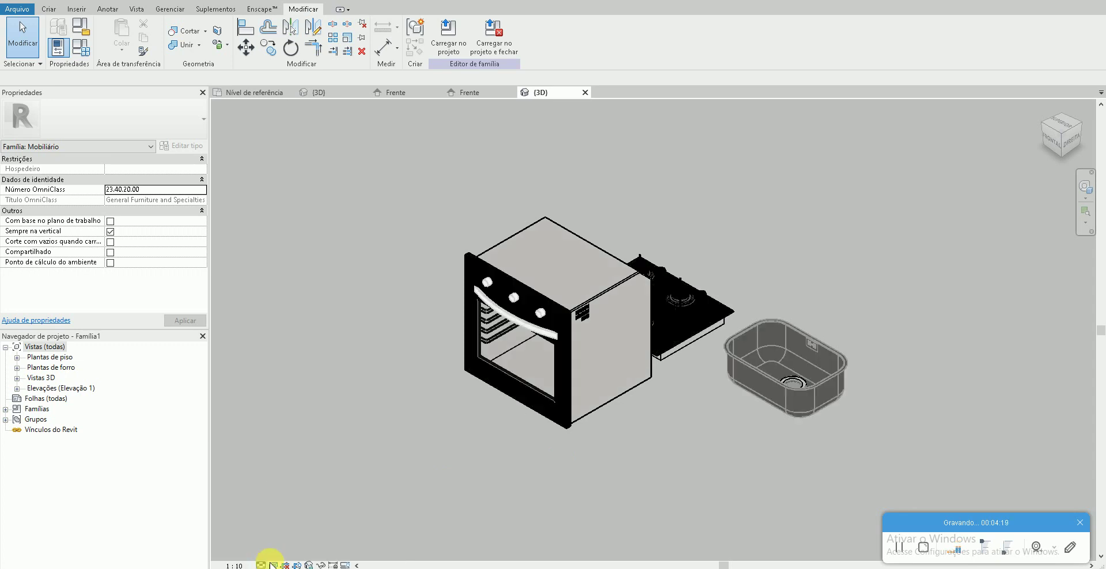
{"action": "left_click", "coordinate": [274, 563]}
{"action": "left_click", "coordinate": [294, 528]}
{"action": "mouse_move", "coordinate": [320, 513]}
{"action": "middle_mouse_down", "text": "shift"}
{"action": "mouse_move", "coordinate": [552, 381]}
{"action": "mouse_move", "coordinate": [437, 400]}
{"action": "mouse_move", "coordinate": [518, 438]}
{"action": "mouse_move", "coordinate": [476, 492]}
{"action": "mouse_move", "coordinate": [570, 449]}
{"action": "middle_mouse_up", "text": "shift"}
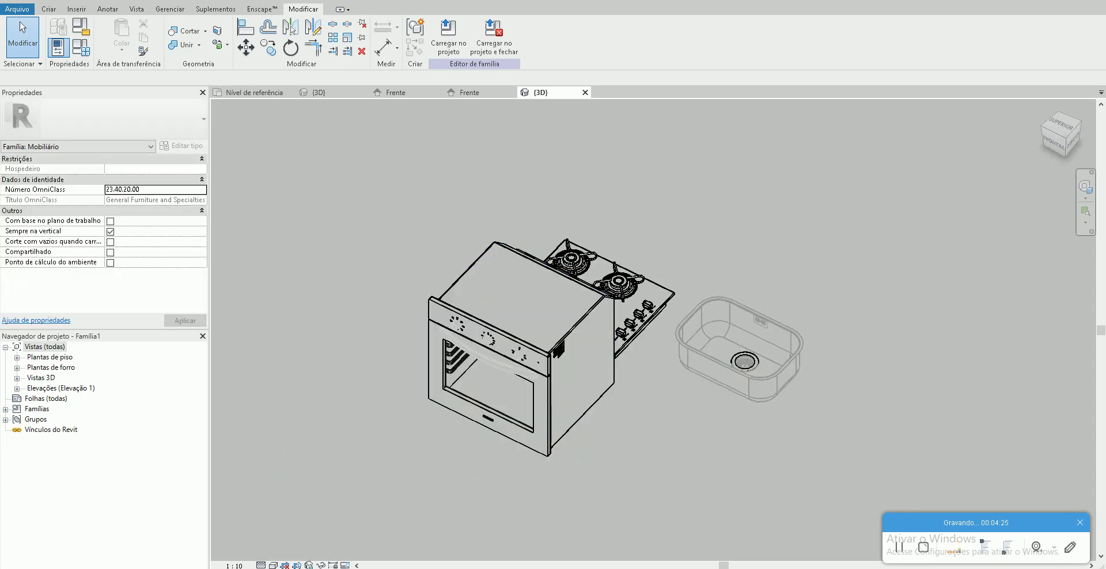
{"action": "key", "text": "alt+Tab"}
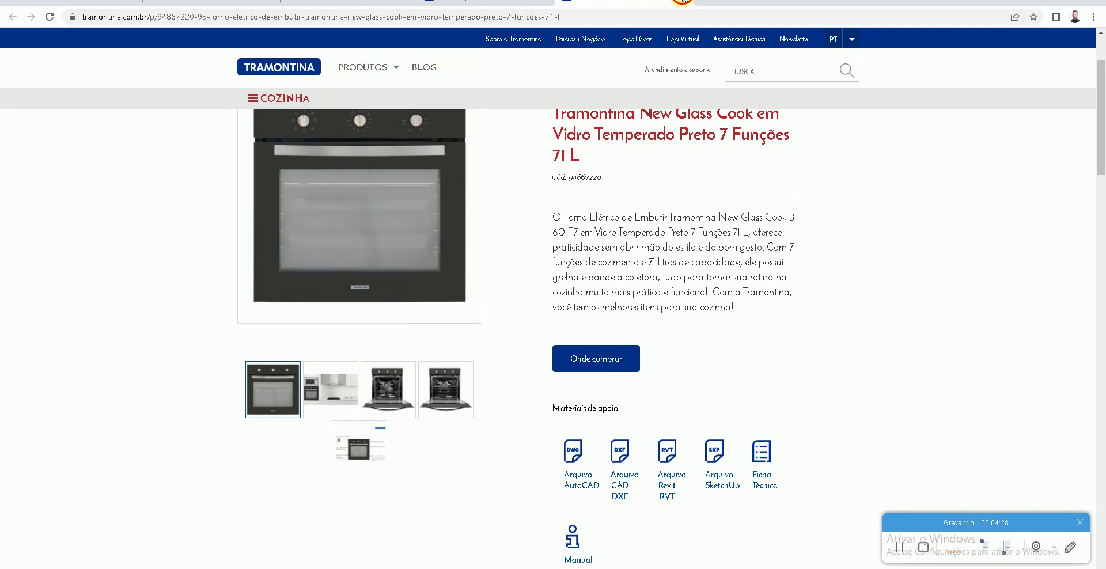
- Check the appliance listing, the Paint kitchen reference and the Revit oven family, then return to the listing
{"action": "left_click", "coordinate": [487, 3]}
{"action": "scroll", "coordinate": [467, 340], "scroll_direction": "down", "scroll_amount": 2}
{"action": "scroll", "coordinate": [461, 347], "scroll_direction": "down", "scroll_amount": 2}
{"action": "scroll", "coordinate": [397, 374], "scroll_direction": "down", "scroll_amount": 3}
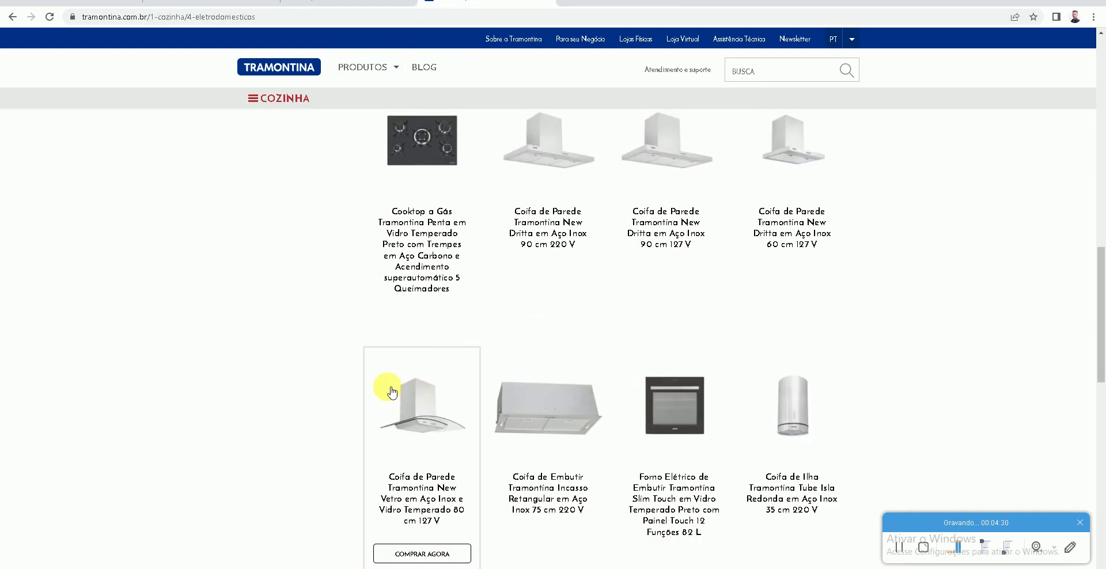
{"action": "key", "text": "alt+Tab"}
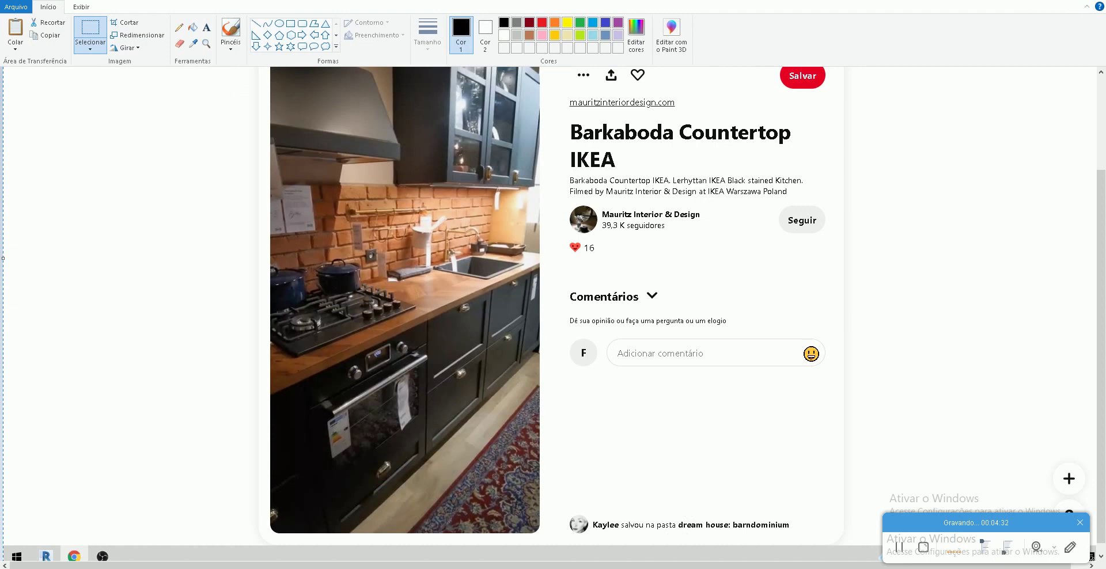
{"action": "left_click", "coordinate": [46, 556]}
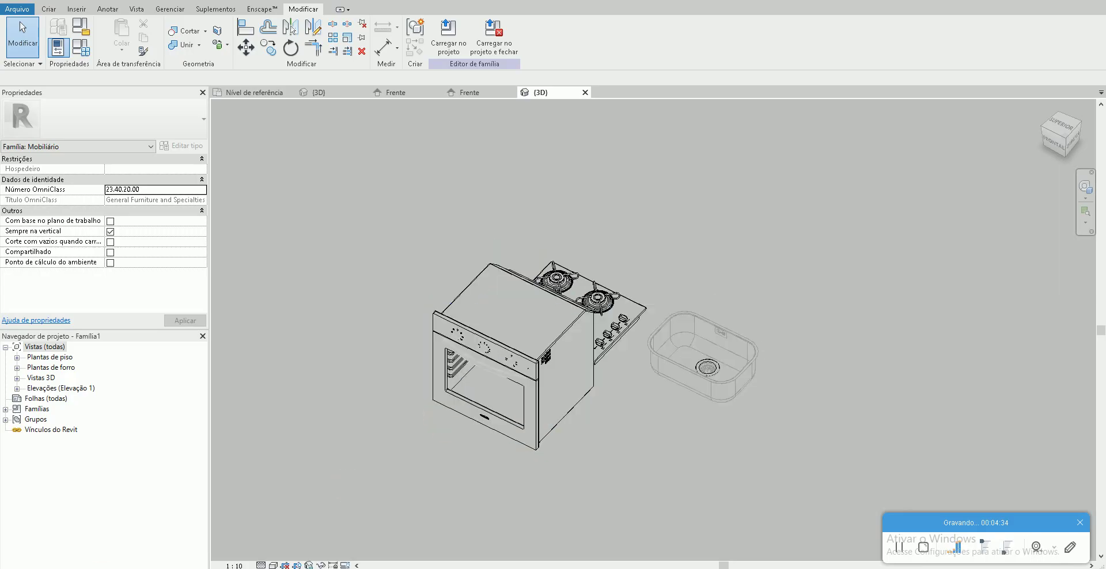
{"action": "key", "text": "alt+Tab"}
{"action": "scroll", "coordinate": [455, 419], "scroll_direction": "down", "scroll_amount": 2}
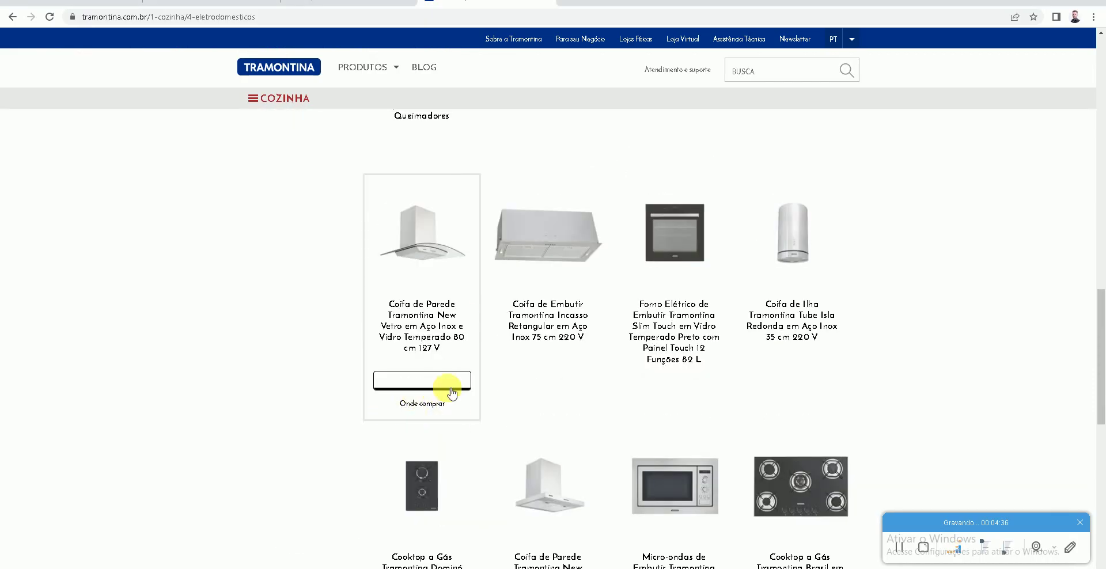
- Search the Tramontina site for COIFA range hoods and scroll the results
{"action": "left_click", "coordinate": [782, 77]}
{"action": "type", "text": "COIFA"}
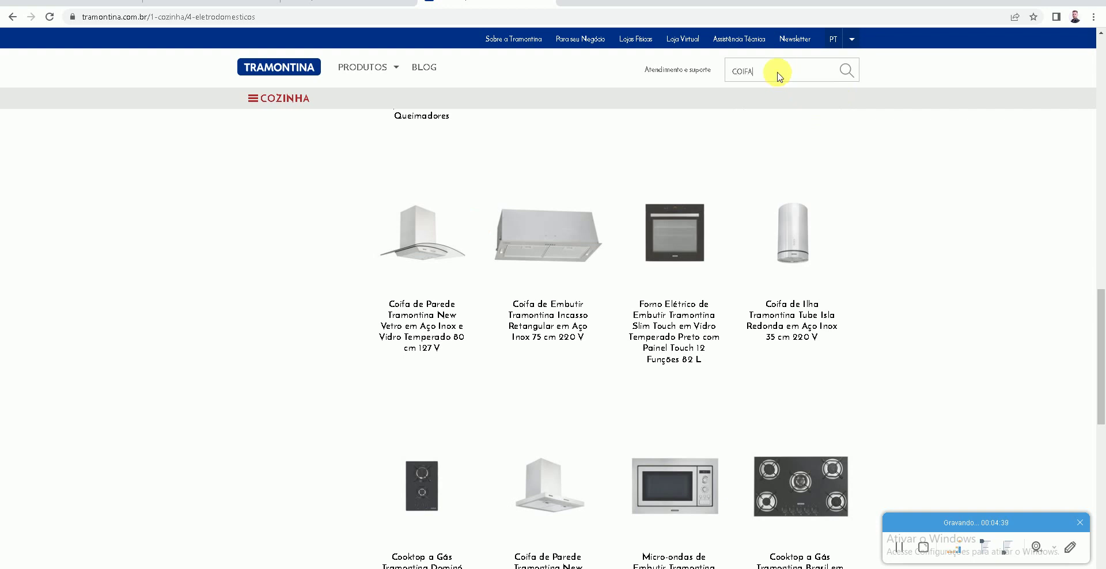
{"action": "key", "text": "Return"}
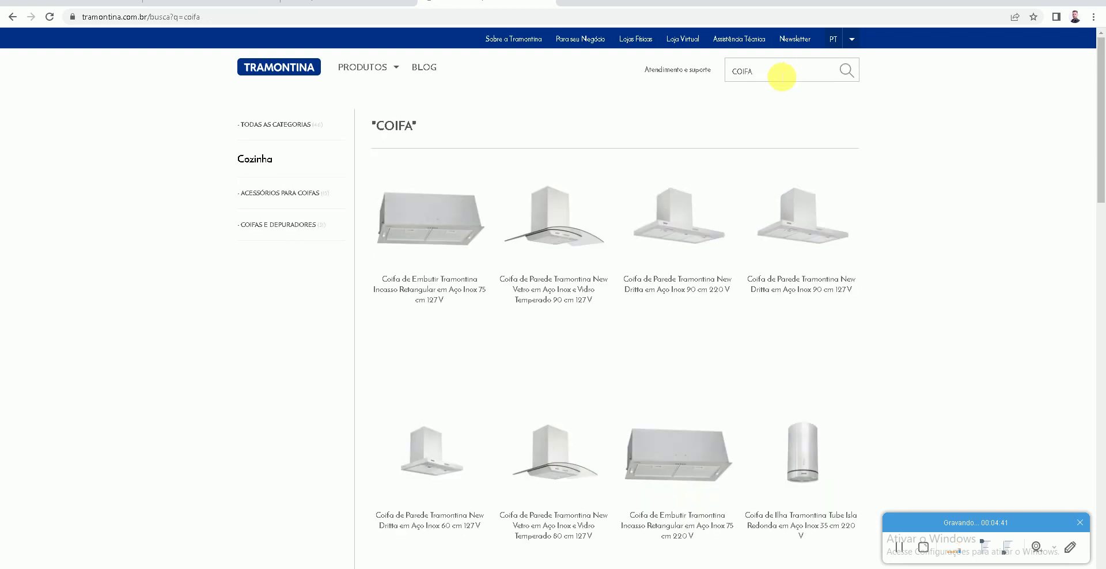
{"action": "scroll", "coordinate": [911, 261], "scroll_direction": "down", "scroll_amount": 3}
{"action": "scroll", "coordinate": [909, 264], "scroll_direction": "down", "scroll_amount": 2}
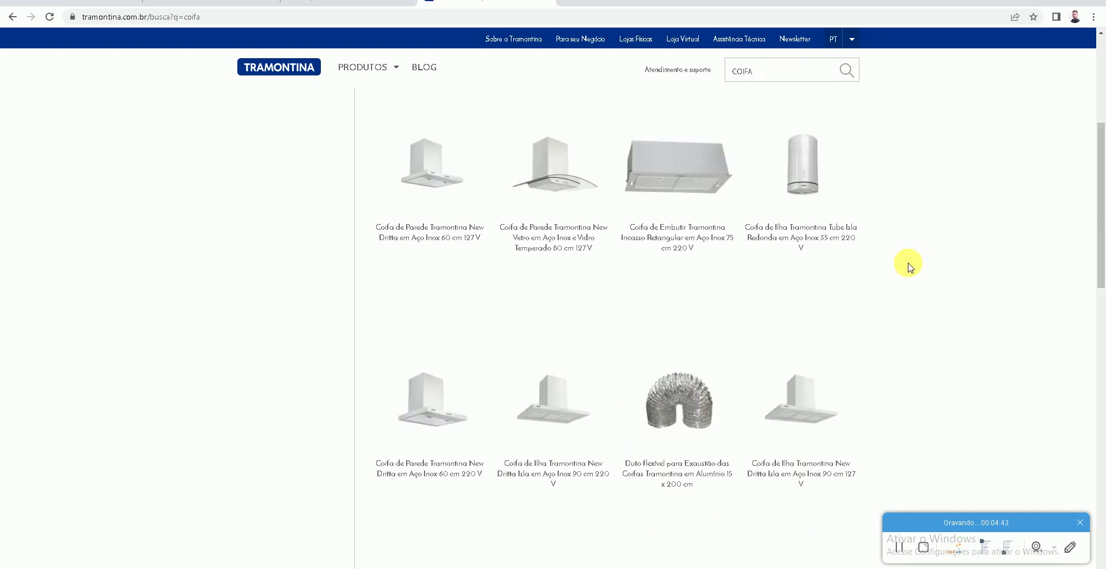
{"action": "scroll", "coordinate": [908, 266], "scroll_direction": "down", "scroll_amount": 3}
{"action": "scroll", "coordinate": [909, 266], "scroll_direction": "down", "scroll_amount": 3}
{"action": "scroll", "coordinate": [908, 266], "scroll_direction": "down", "scroll_amount": 2}
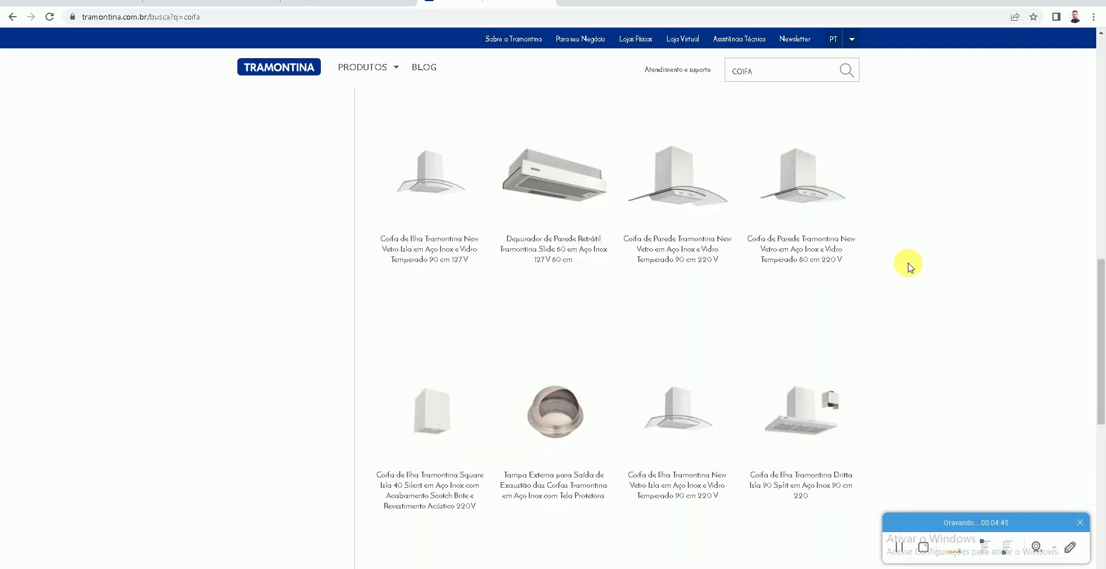
{"action": "scroll", "coordinate": [909, 266], "scroll_direction": "down", "scroll_amount": 3}
- Browse page 2 of the COIFA search results
{"action": "left_click", "coordinate": [550, 430]}
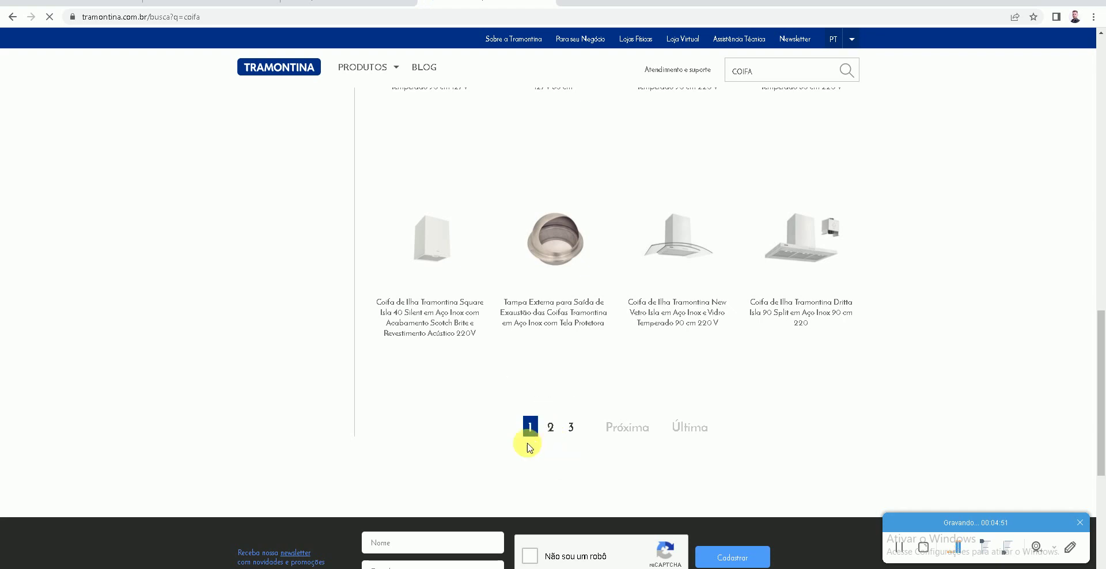
{"action": "scroll", "coordinate": [469, 451], "scroll_direction": "up", "scroll_amount": 1}
{"action": "scroll", "coordinate": [473, 451], "scroll_direction": "up", "scroll_amount": 3}
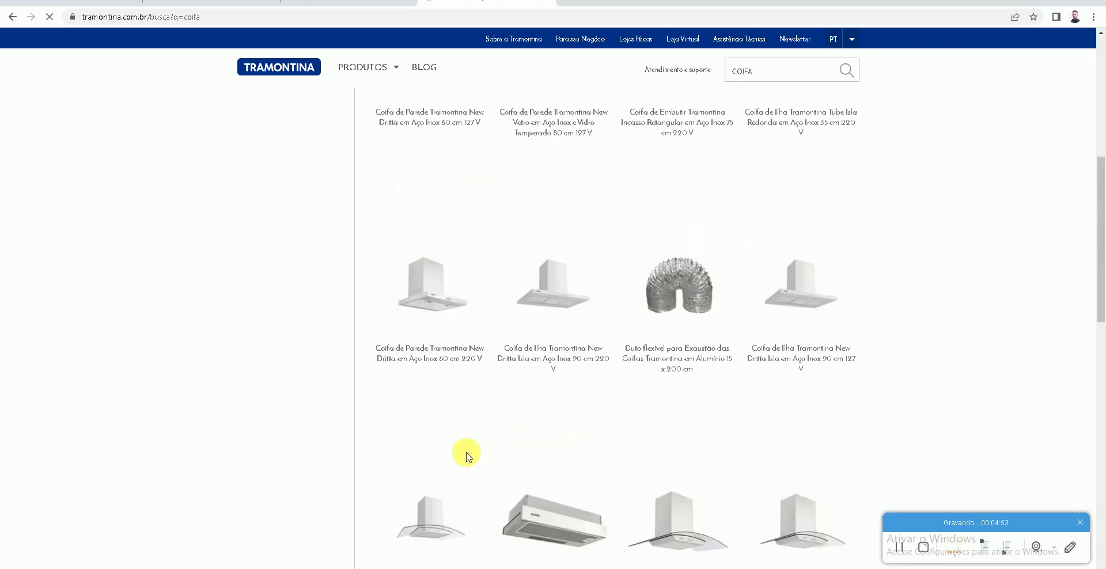
{"action": "scroll", "coordinate": [471, 458], "scroll_direction": "down", "scroll_amount": 5}
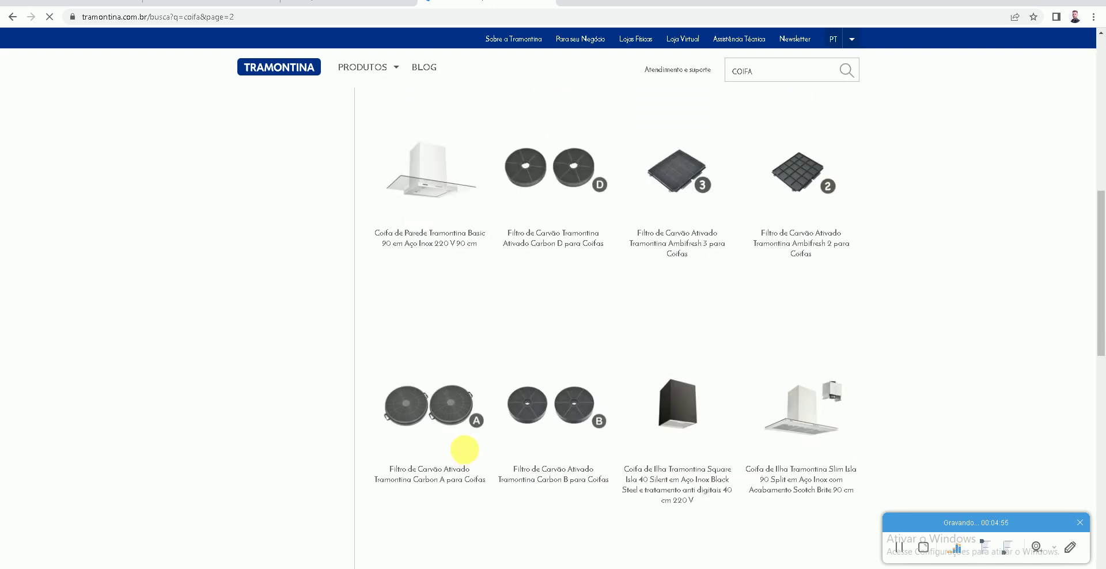
{"action": "scroll", "coordinate": [464, 450], "scroll_direction": "down", "scroll_amount": 5}
{"action": "scroll", "coordinate": [565, 461], "scroll_direction": "down", "scroll_amount": 2}
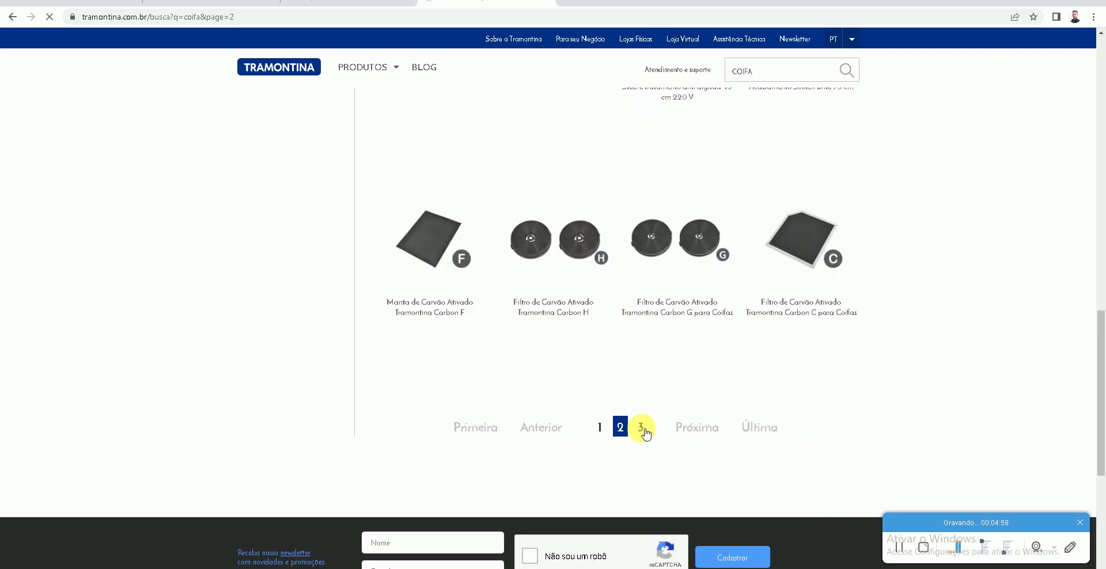
{"action": "scroll", "coordinate": [635, 461], "scroll_direction": "up", "scroll_amount": 3}
{"action": "scroll", "coordinate": [635, 460], "scroll_direction": "up", "scroll_amount": 5}
{"action": "scroll", "coordinate": [636, 460], "scroll_direction": "up", "scroll_amount": 6}
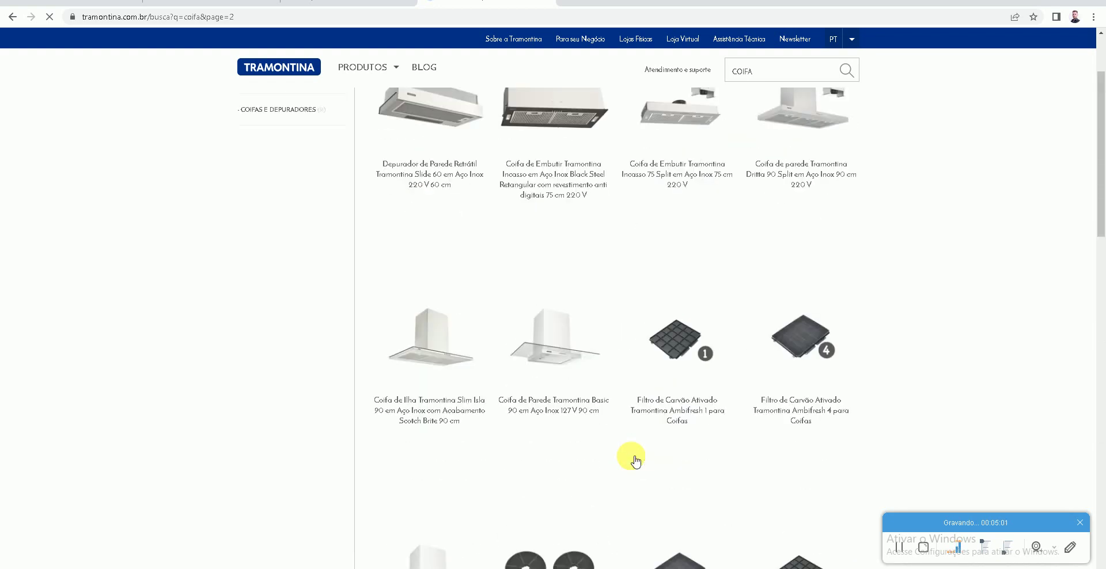
{"action": "scroll", "coordinate": [635, 460], "scroll_direction": "down", "scroll_amount": 2}
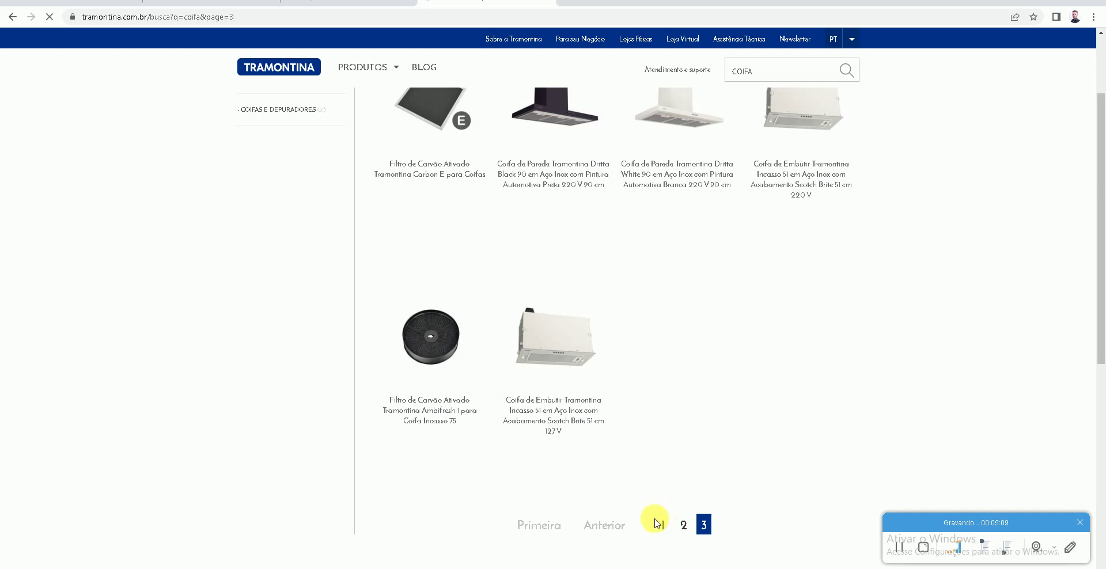
- Review page 1 of the COIFA results again, then clear the search
{"action": "left_click", "coordinate": [663, 525]}
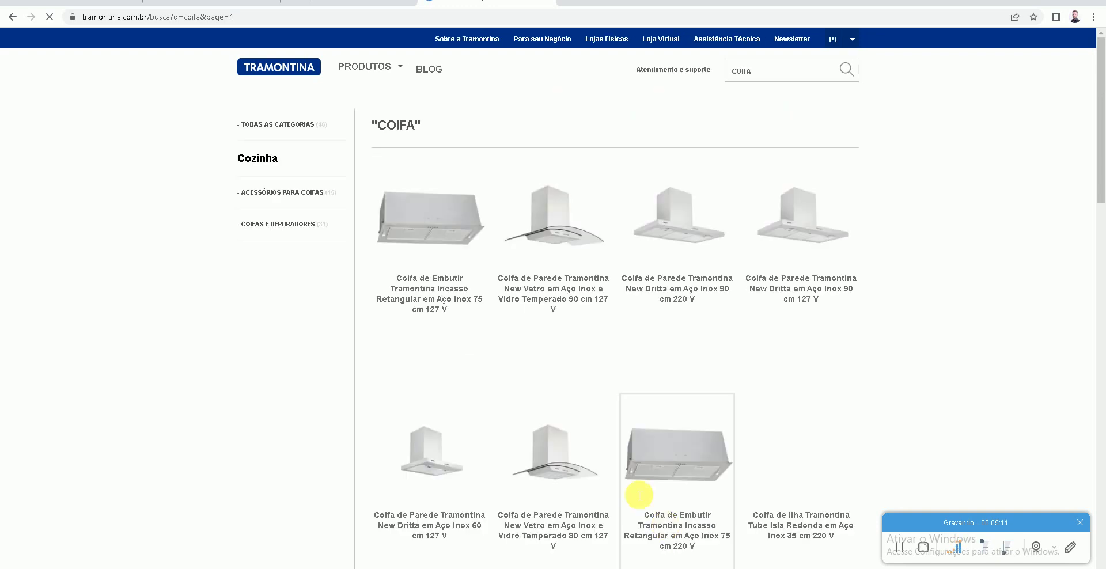
{"action": "scroll", "coordinate": [849, 375], "scroll_direction": "down", "scroll_amount": 1}
{"action": "scroll", "coordinate": [847, 372], "scroll_direction": "down", "scroll_amount": 3}
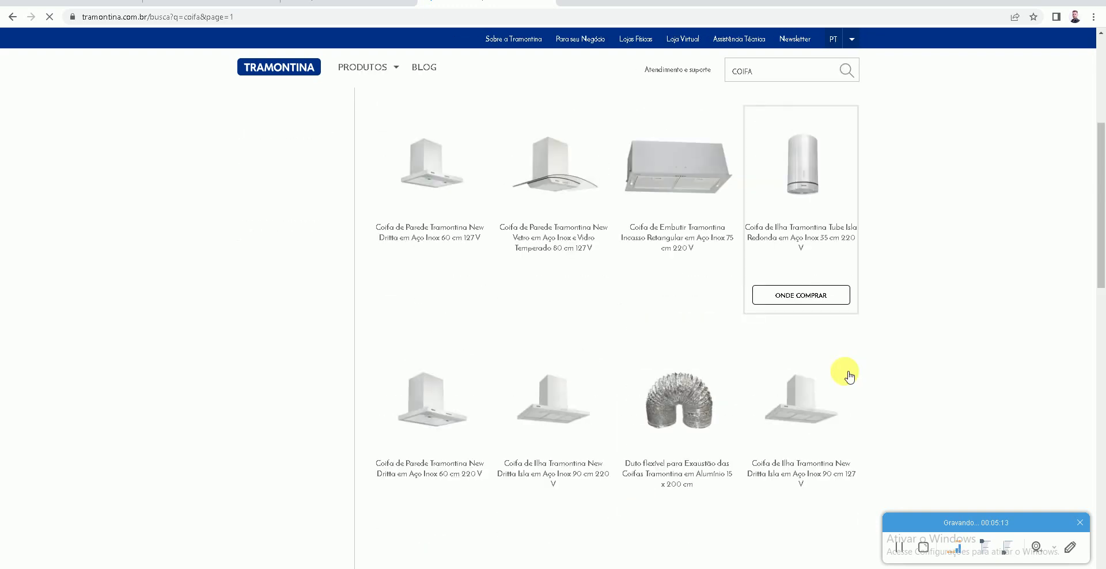
{"action": "scroll", "coordinate": [924, 359], "scroll_direction": "down", "scroll_amount": 4}
{"action": "scroll", "coordinate": [913, 360], "scroll_direction": "down", "scroll_amount": 2}
{"action": "scroll", "coordinate": [913, 360], "scroll_direction": "down", "scroll_amount": 3}
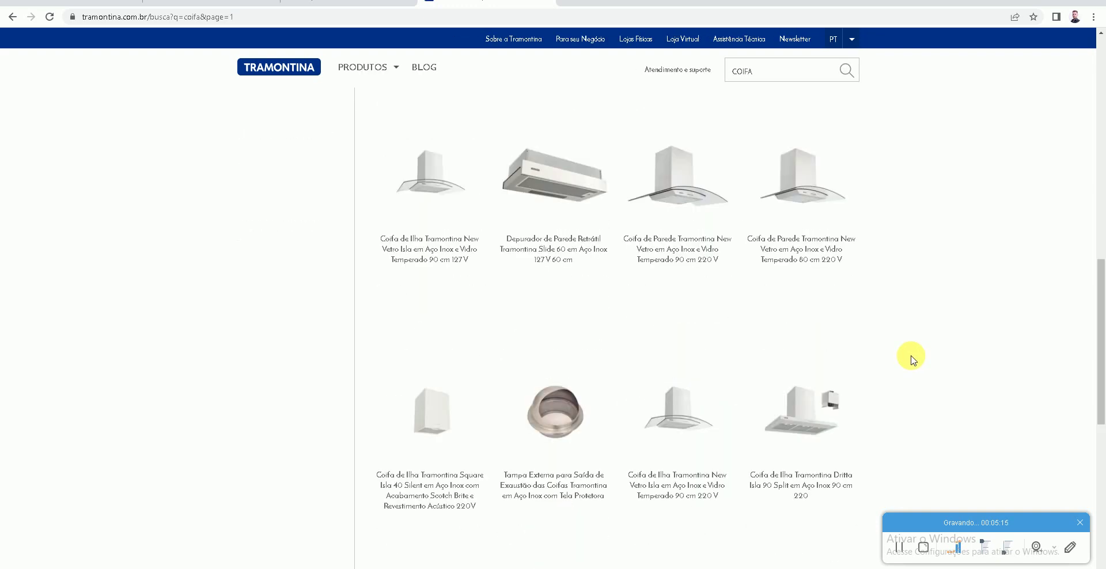
{"action": "scroll", "coordinate": [912, 360], "scroll_direction": "down", "scroll_amount": 3}
{"action": "scroll", "coordinate": [913, 360], "scroll_direction": "up", "scroll_amount": 2}
{"action": "scroll", "coordinate": [910, 358], "scroll_direction": "up", "scroll_amount": 3}
{"action": "scroll", "coordinate": [910, 358], "scroll_direction": "up", "scroll_amount": 3}
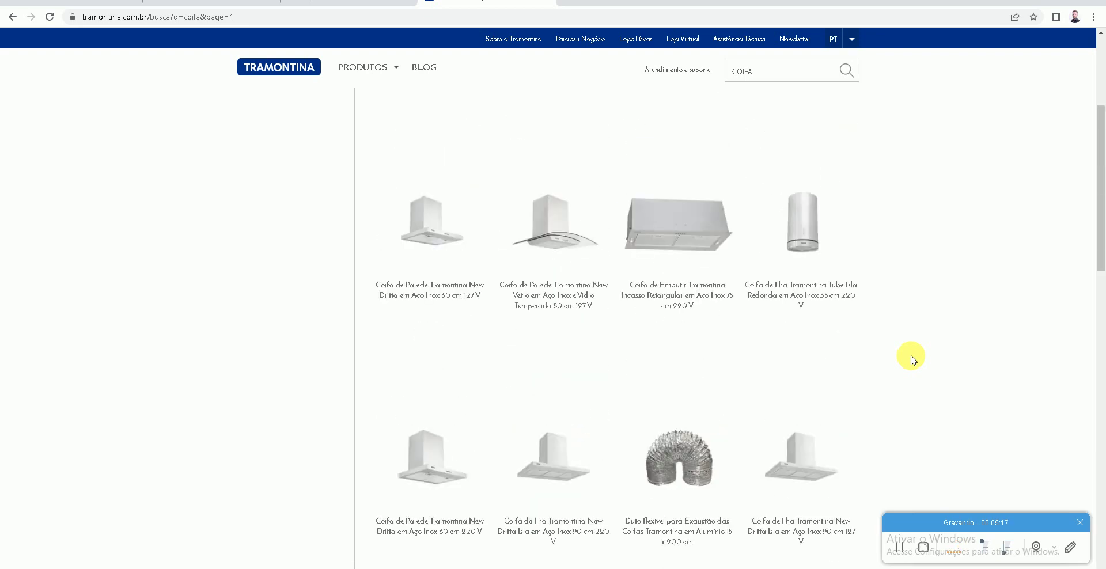
{"action": "scroll", "coordinate": [910, 358], "scroll_direction": "up", "scroll_amount": 3}
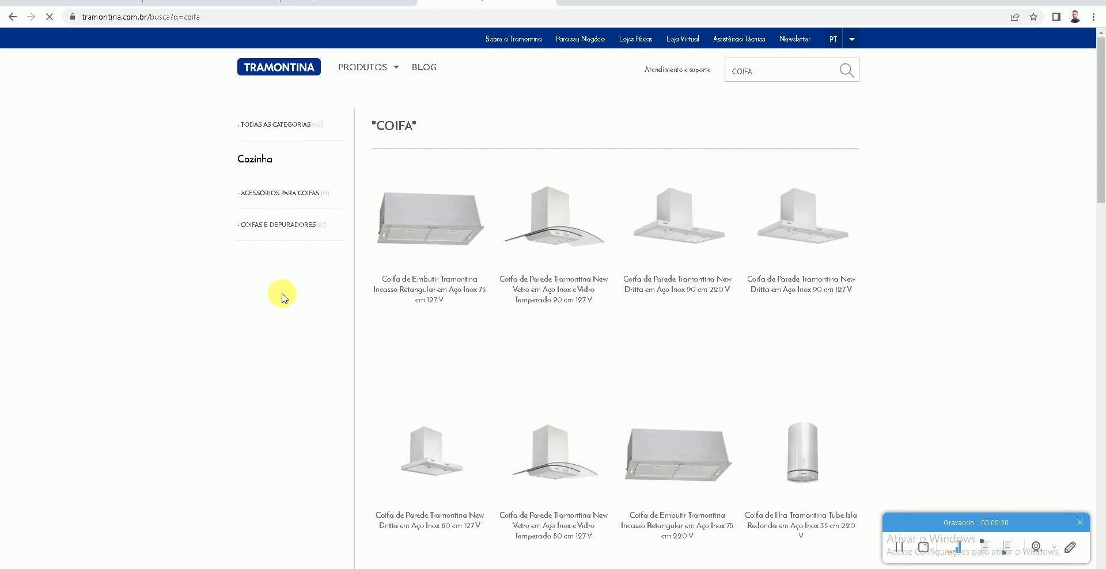
{"action": "scroll", "coordinate": [284, 296], "scroll_direction": "down", "scroll_amount": 2}
{"action": "scroll", "coordinate": [305, 262], "scroll_direction": "down", "scroll_amount": 4}
{"action": "scroll", "coordinate": [304, 262], "scroll_direction": "up", "scroll_amount": 4}
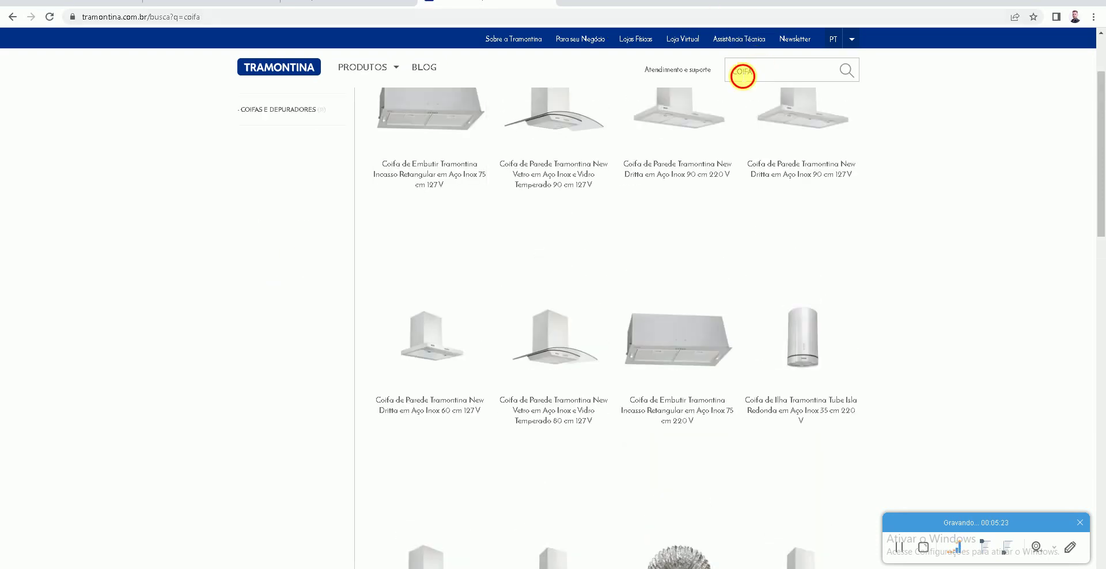
{"action": "key", "text": "Return"}
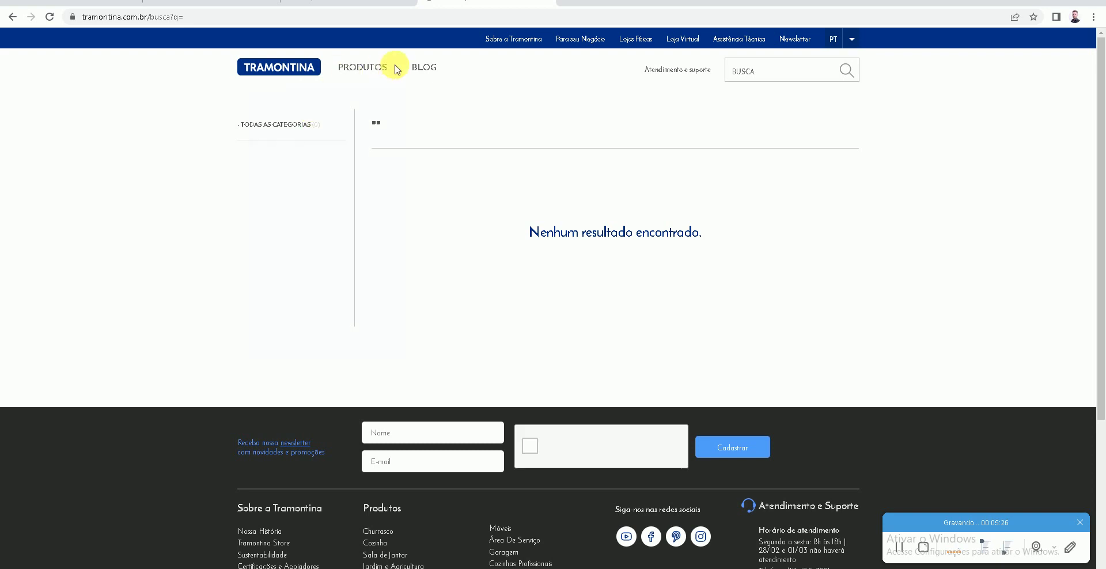
- Go to PRODUTOS > Cozinha and open the Eletrodomésticos listing
{"action": "left_click", "coordinate": [338, 97]}
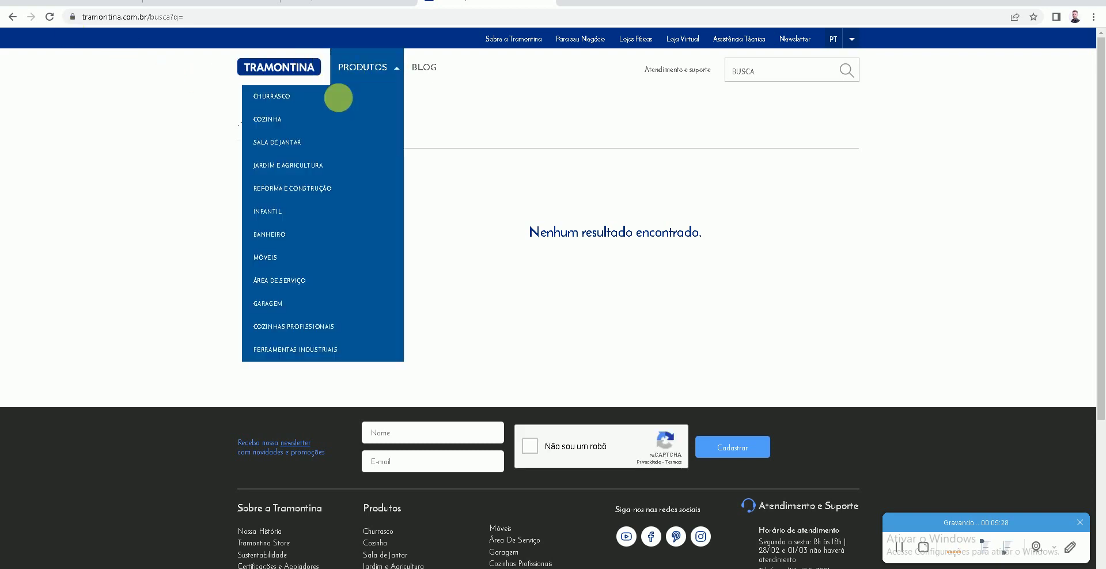
{"action": "left_click", "coordinate": [273, 118]}
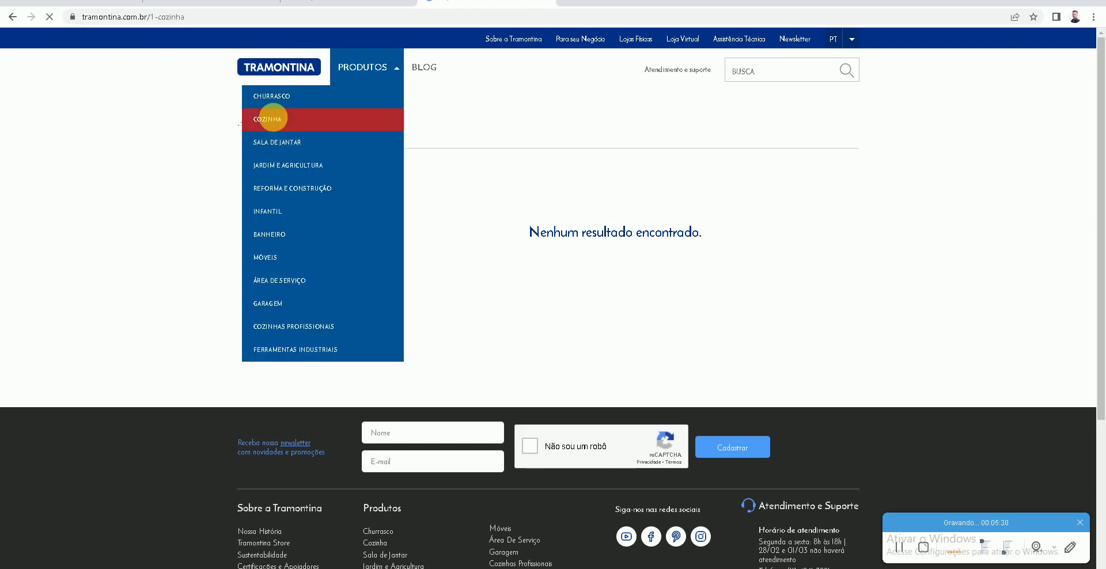
{"action": "scroll", "coordinate": [568, 444], "scroll_direction": "down", "scroll_amount": 3}
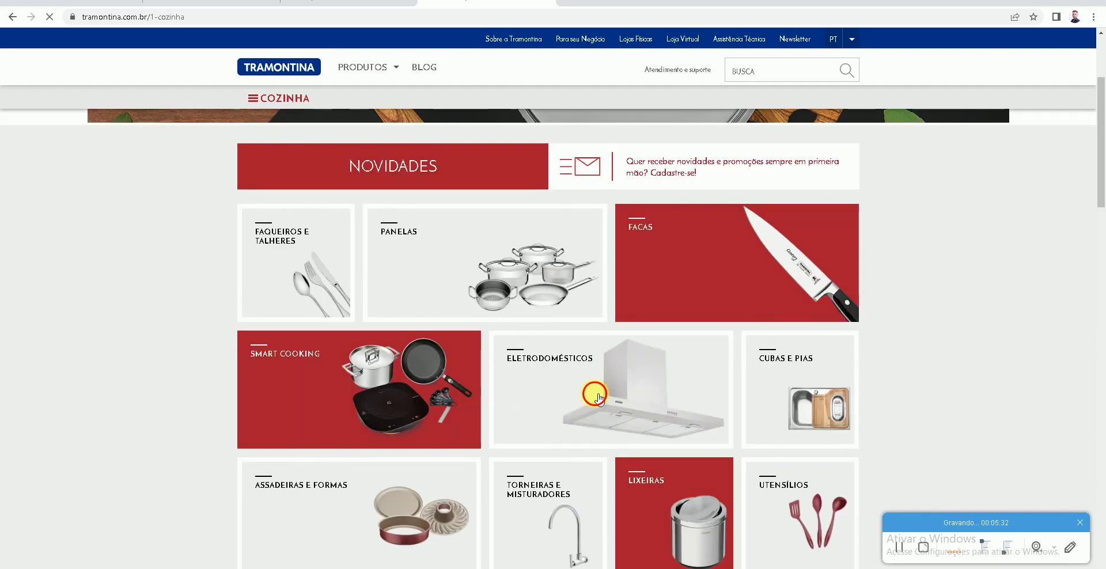
{"action": "left_click", "coordinate": [567, 371]}
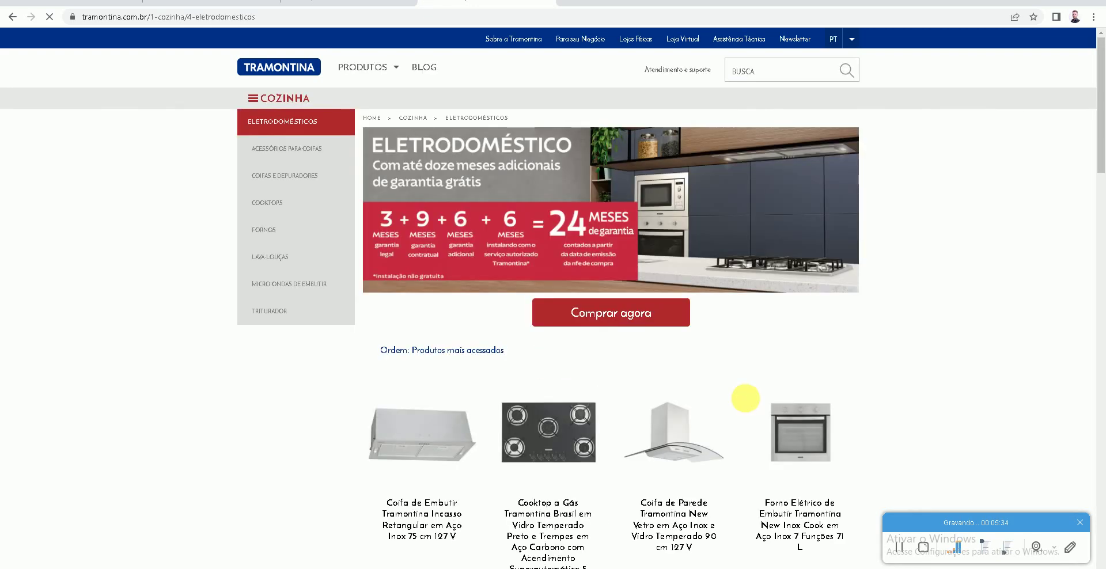
{"action": "scroll", "coordinate": [746, 399], "scroll_direction": "down", "scroll_amount": 4}
{"action": "scroll", "coordinate": [748, 402], "scroll_direction": "down", "scroll_amount": 4}
{"action": "scroll", "coordinate": [747, 402], "scroll_direction": "down", "scroll_amount": 6}
{"action": "scroll", "coordinate": [746, 402], "scroll_direction": "down", "scroll_amount": 4}
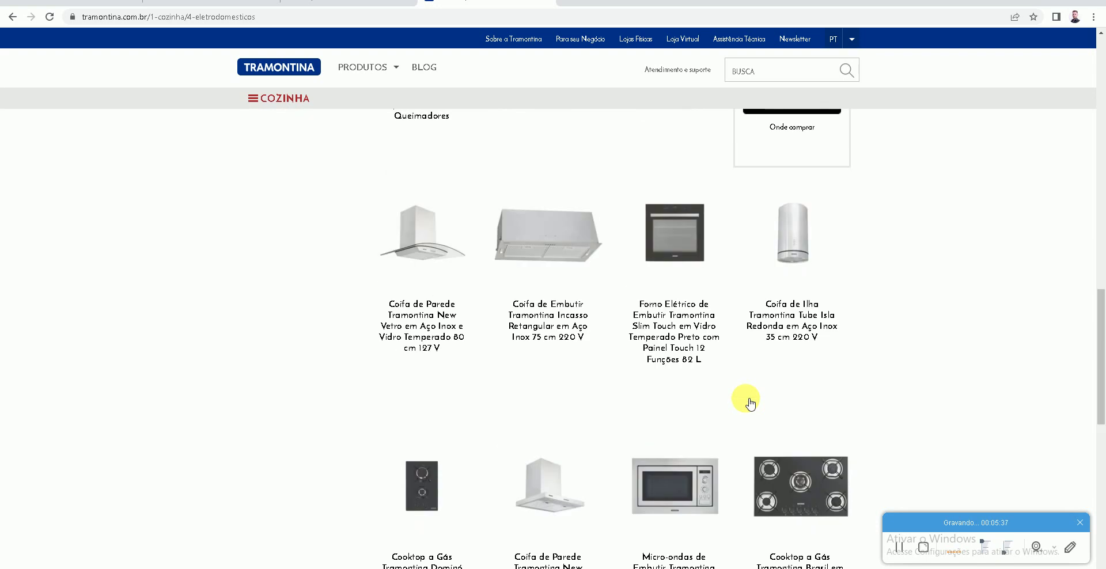
{"action": "scroll", "coordinate": [746, 401], "scroll_direction": "down", "scroll_amount": 3}
- Scroll through pages 2 and 3 of the Eletrodomésticos listing
{"action": "left_click", "coordinate": [525, 459]}
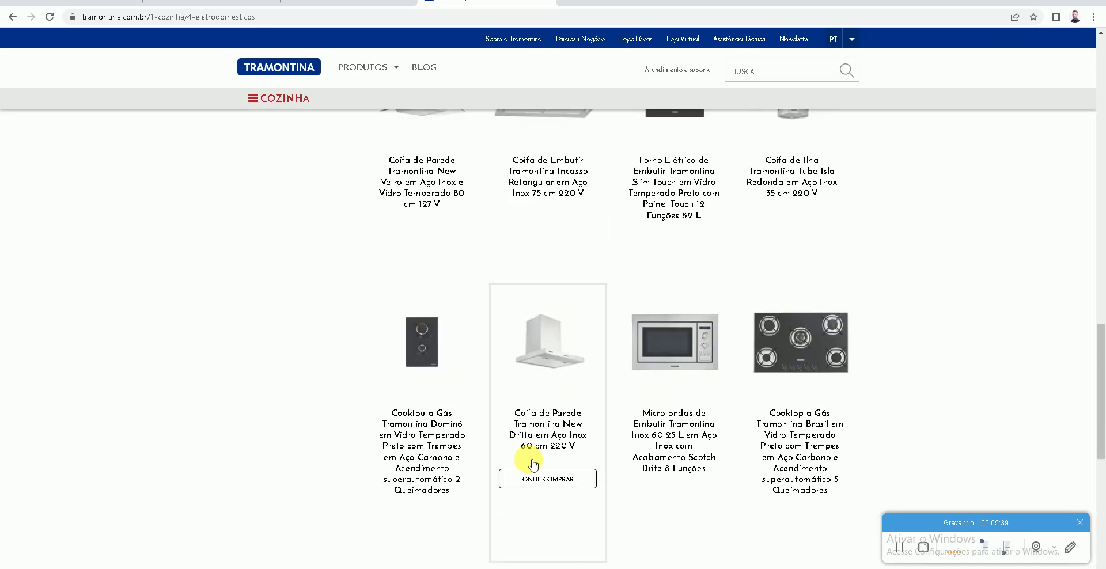
{"action": "scroll", "coordinate": [634, 449], "scroll_direction": "down", "scroll_amount": 4}
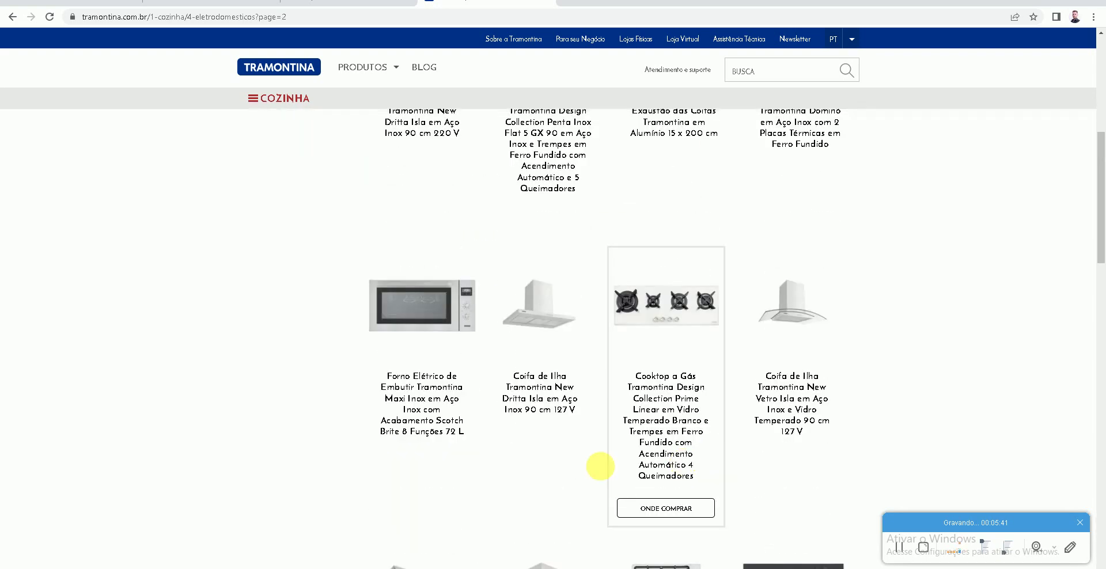
{"action": "scroll", "coordinate": [440, 461], "scroll_direction": "down", "scroll_amount": 4}
{"action": "scroll", "coordinate": [404, 469], "scroll_direction": "down", "scroll_amount": 4}
{"action": "scroll", "coordinate": [405, 469], "scroll_direction": "down", "scroll_amount": 5}
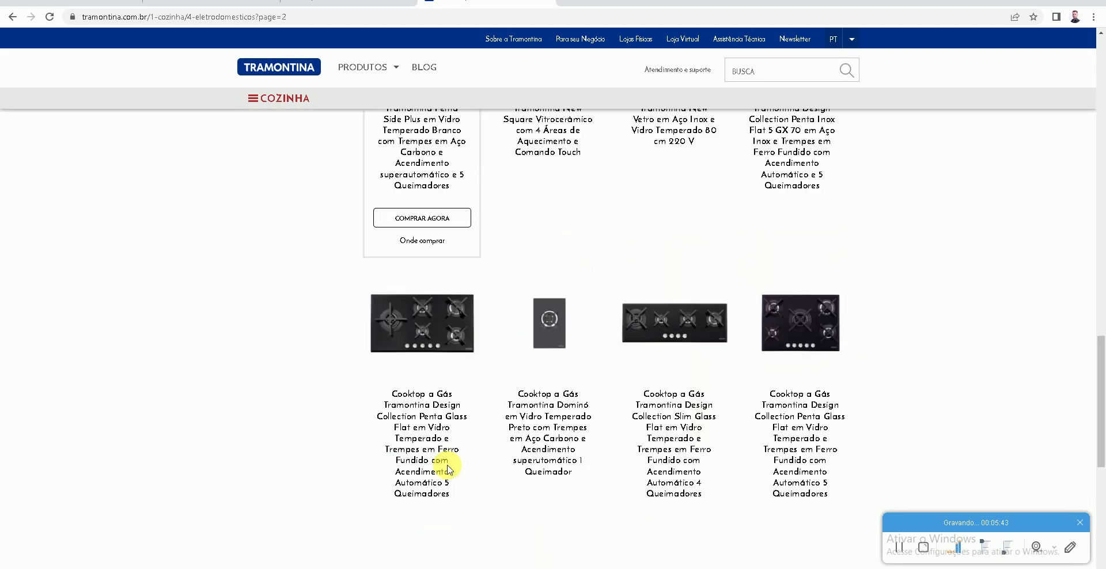
{"action": "scroll", "coordinate": [444, 468], "scroll_direction": "down", "scroll_amount": 4}
{"action": "left_click", "coordinate": [616, 356]}
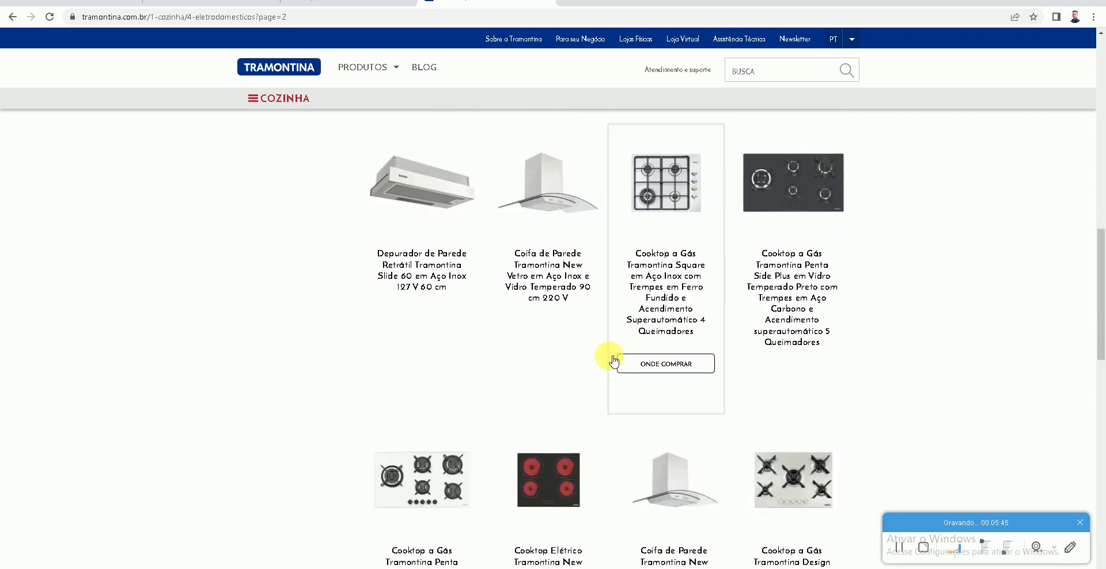
{"action": "scroll", "coordinate": [484, 438], "scroll_direction": "down", "scroll_amount": 5}
{"action": "scroll", "coordinate": [466, 437], "scroll_direction": "down", "scroll_amount": 4}
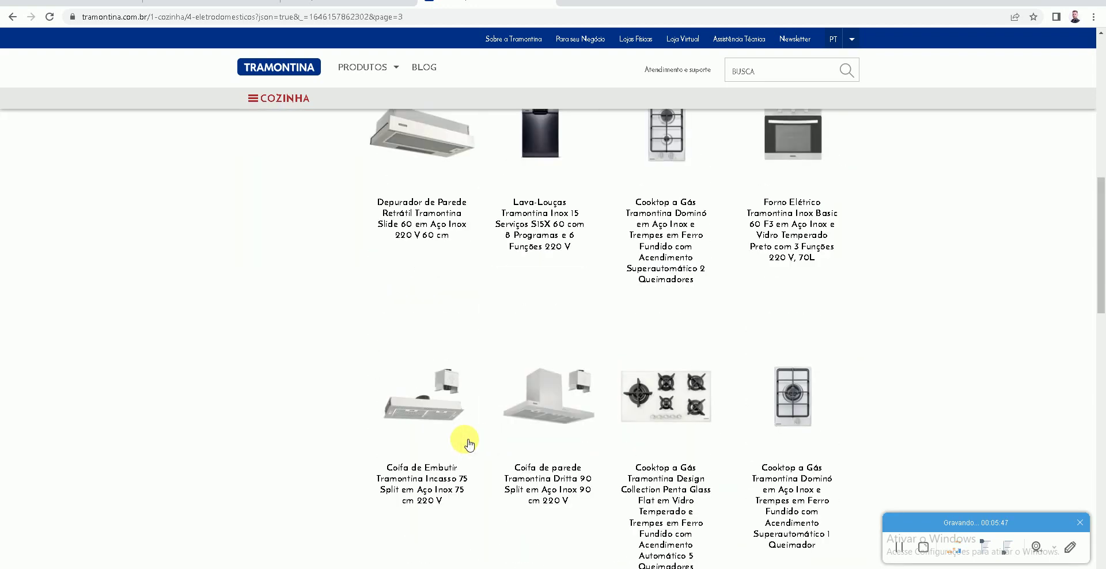
{"action": "scroll", "coordinate": [407, 444], "scroll_direction": "down", "scroll_amount": 5}
{"action": "scroll", "coordinate": [409, 434], "scroll_direction": "down", "scroll_amount": 1}
{"action": "scroll", "coordinate": [599, 448], "scroll_direction": "down", "scroll_amount": 5}
{"action": "scroll", "coordinate": [601, 446], "scroll_direction": "down", "scroll_amount": 4}
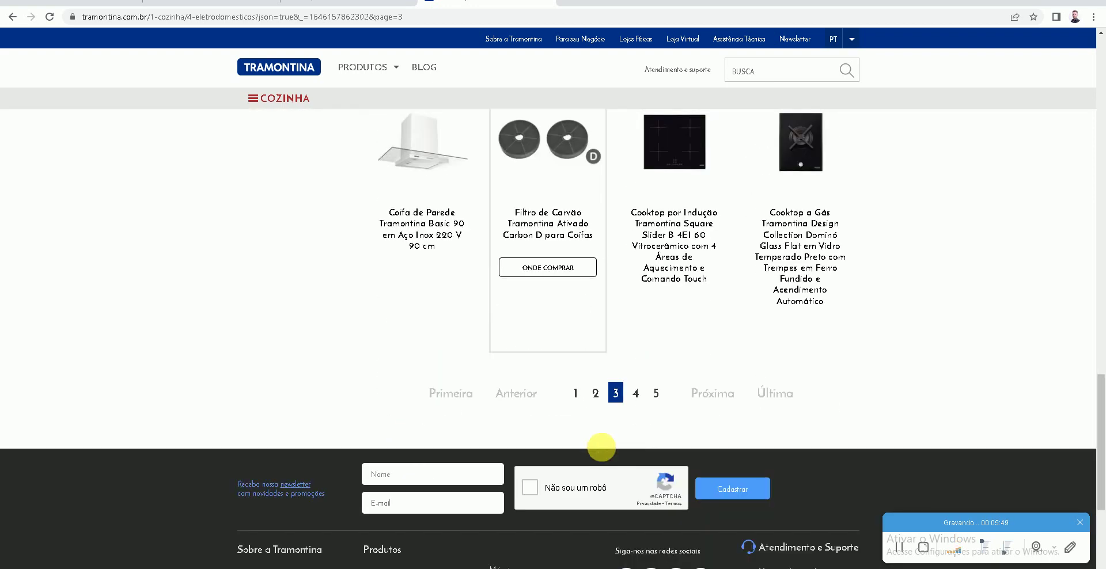
{"action": "scroll", "coordinate": [637, 397], "scroll_direction": "up", "scroll_amount": 7}
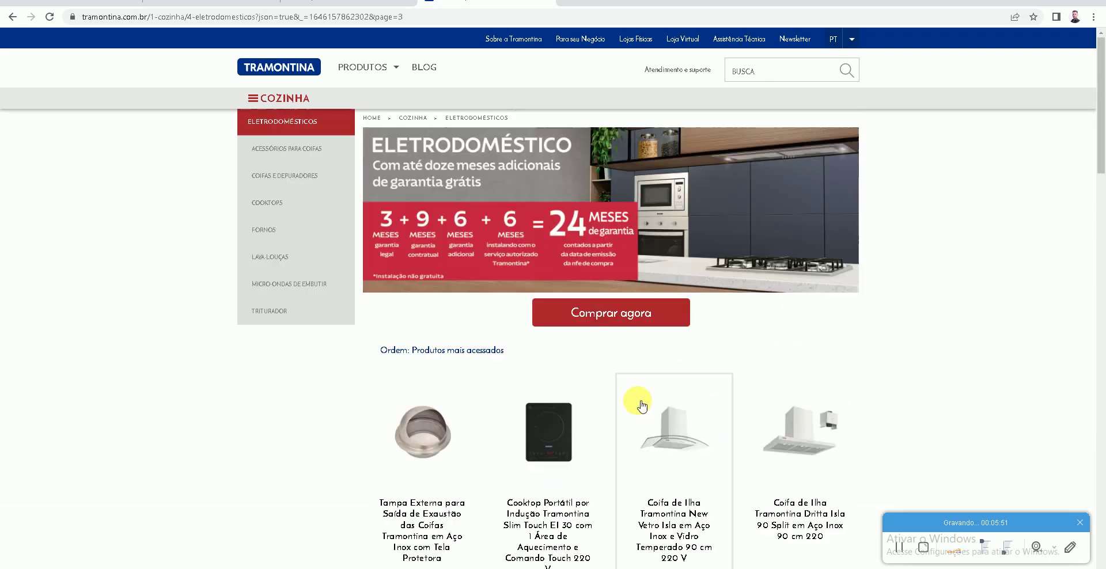
{"action": "scroll", "coordinate": [646, 419], "scroll_direction": "down", "scroll_amount": 5}
{"action": "scroll", "coordinate": [599, 428], "scroll_direction": "down", "scroll_amount": 5}
{"action": "scroll", "coordinate": [600, 432], "scroll_direction": "down", "scroll_amount": 4}
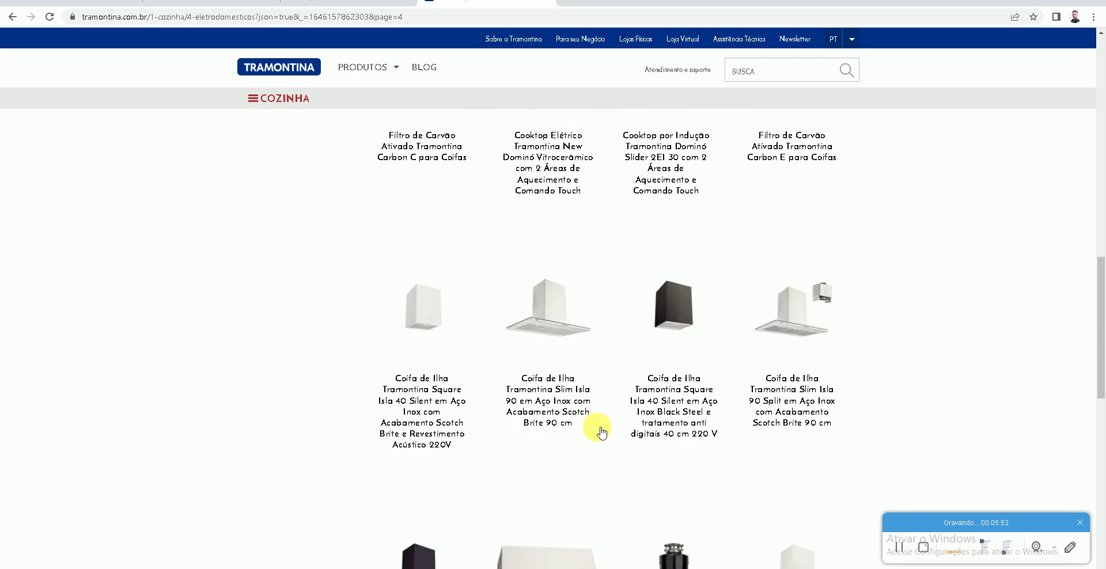
{"action": "scroll", "coordinate": [601, 432], "scroll_direction": "down", "scroll_amount": 2}
{"action": "scroll", "coordinate": [601, 431], "scroll_direction": "down", "scroll_amount": 2}
{"action": "scroll", "coordinate": [601, 432], "scroll_direction": "down", "scroll_amount": 5}
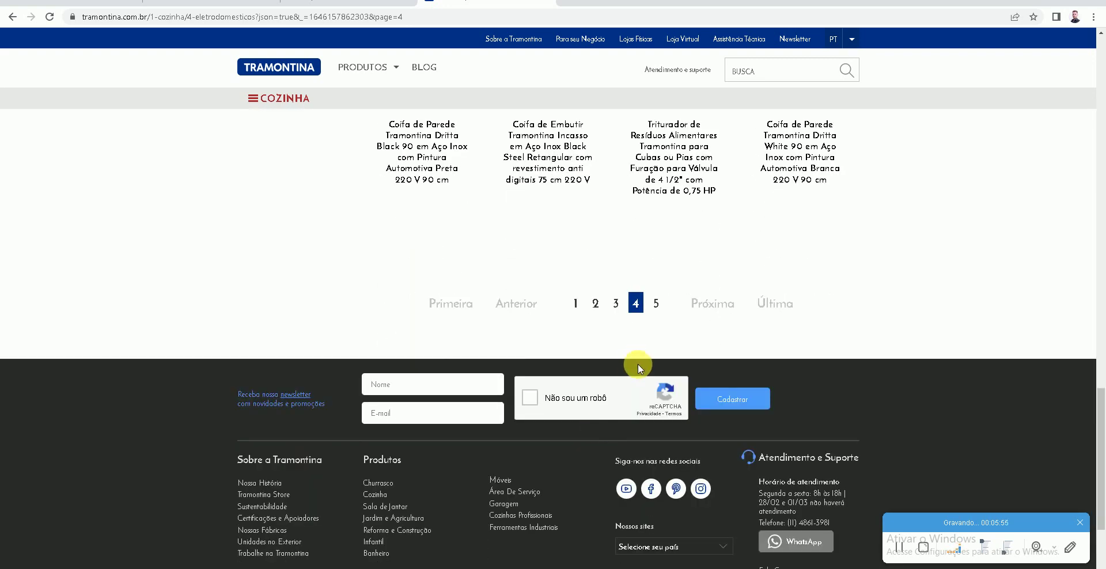
- Browse page 5, the last appliances page, then return to Revit
{"action": "left_click", "coordinate": [657, 302]}
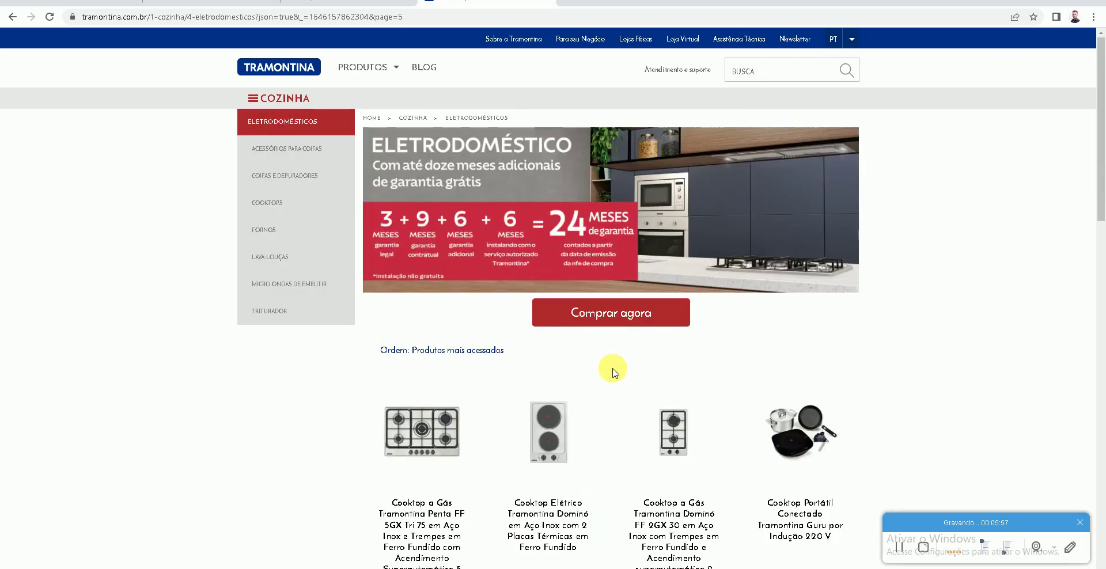
{"action": "scroll", "coordinate": [423, 453], "scroll_direction": "down", "scroll_amount": 3}
{"action": "scroll", "coordinate": [424, 450], "scroll_direction": "down", "scroll_amount": 6}
{"action": "scroll", "coordinate": [424, 449], "scroll_direction": "down", "scroll_amount": 4}
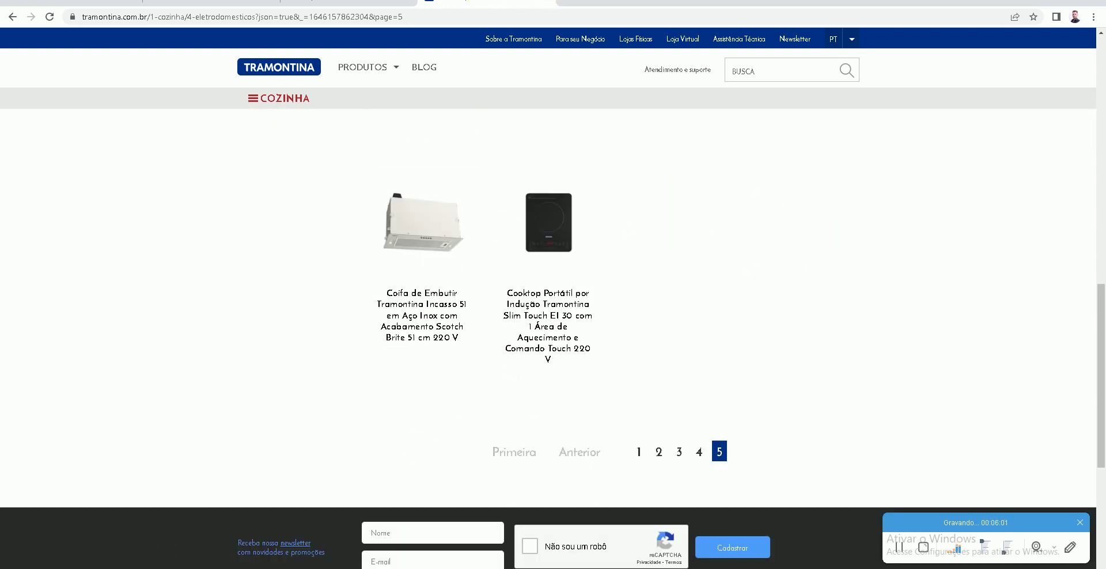
{"action": "key", "text": "alt+Tab"}
- In the Nível de referência plan, load Coifa 2 from 50 Blocos de Revit 6 and place it right of the oven
{"action": "double_click", "coordinate": [73, 358]}
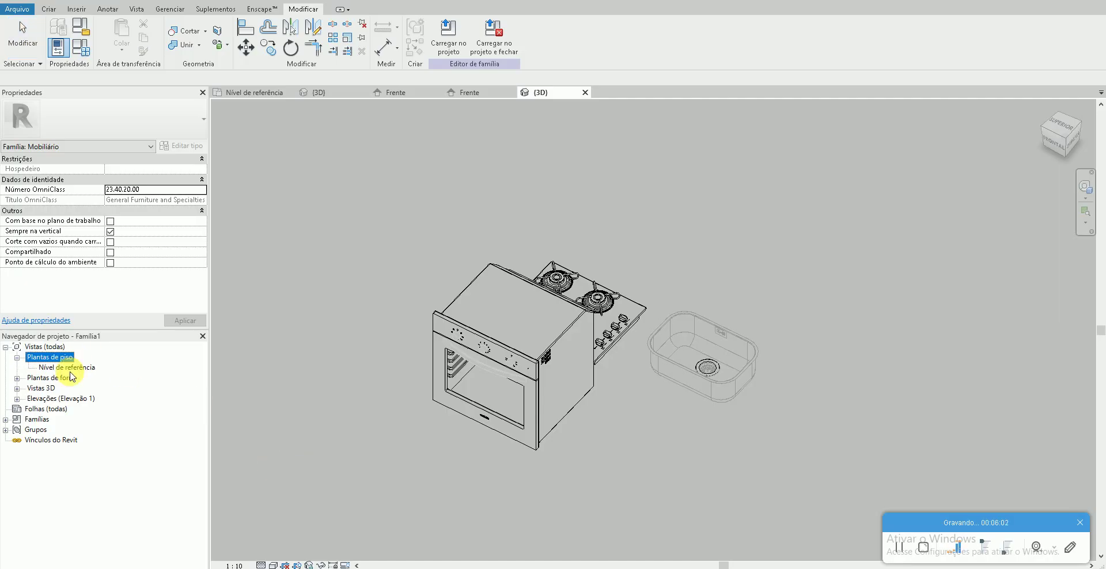
{"action": "double_click", "coordinate": [73, 369]}
{"action": "left_click", "coordinate": [499, 331]}
{"action": "key", "text": "c"}
{"action": "key", "text": "s"}
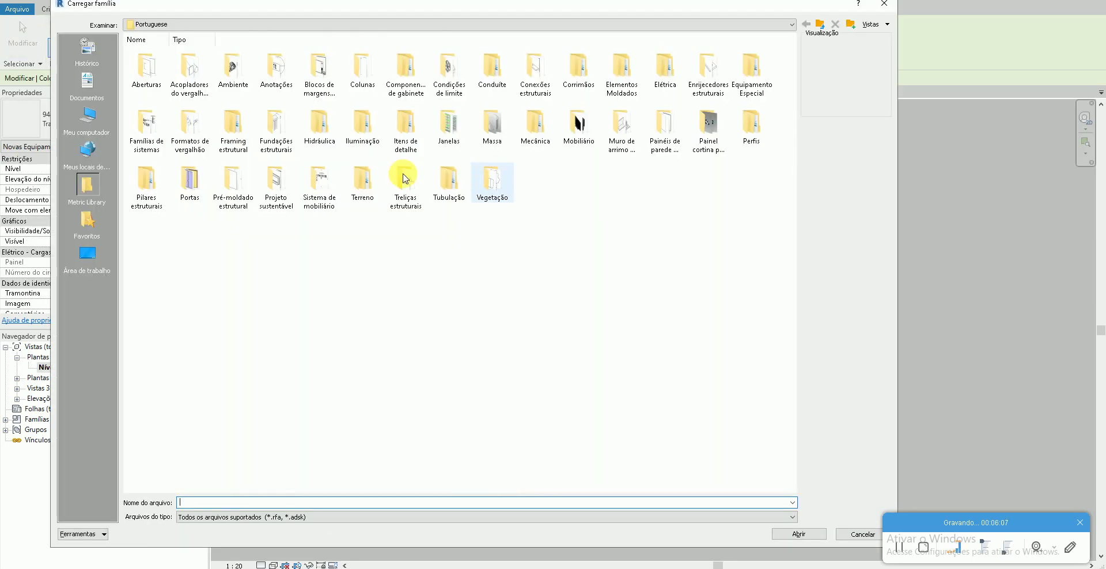
{"action": "left_click", "coordinate": [88, 258]}
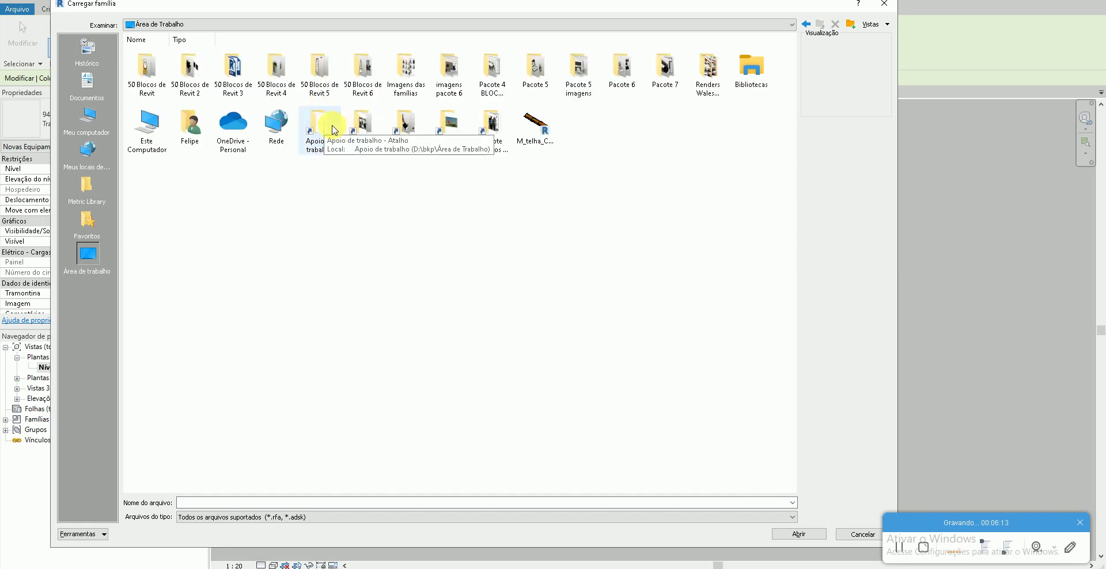
{"action": "double_click", "coordinate": [363, 72]}
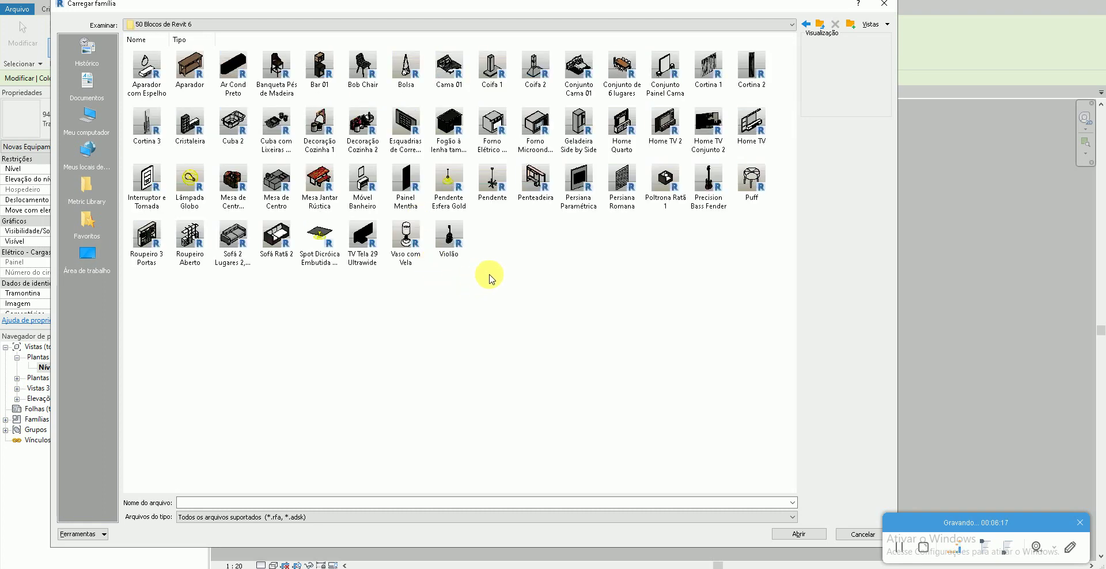
{"action": "double_click", "coordinate": [525, 77]}
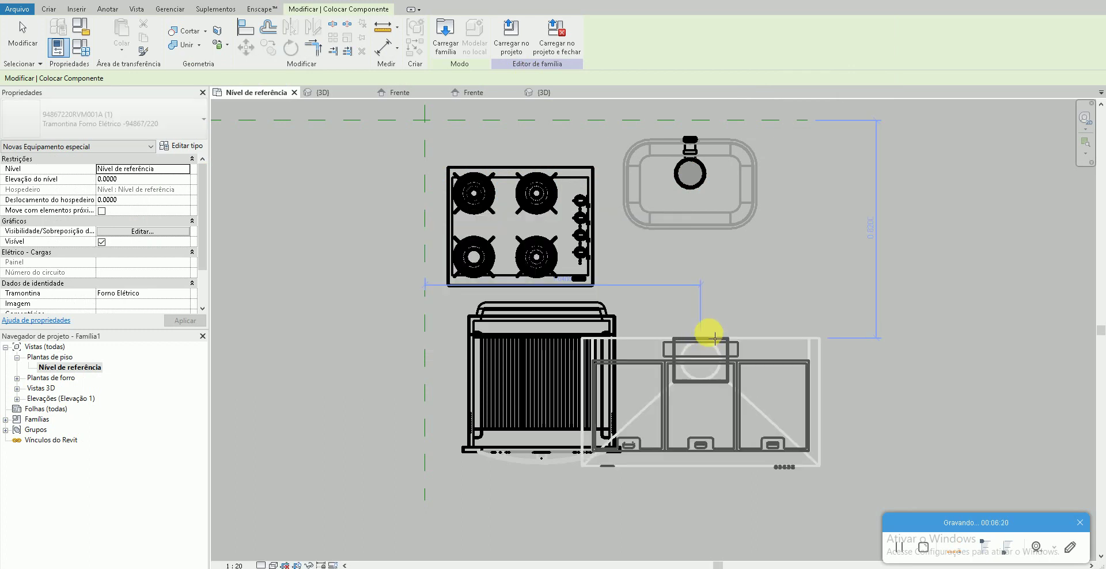
{"action": "left_click", "coordinate": [770, 290]}
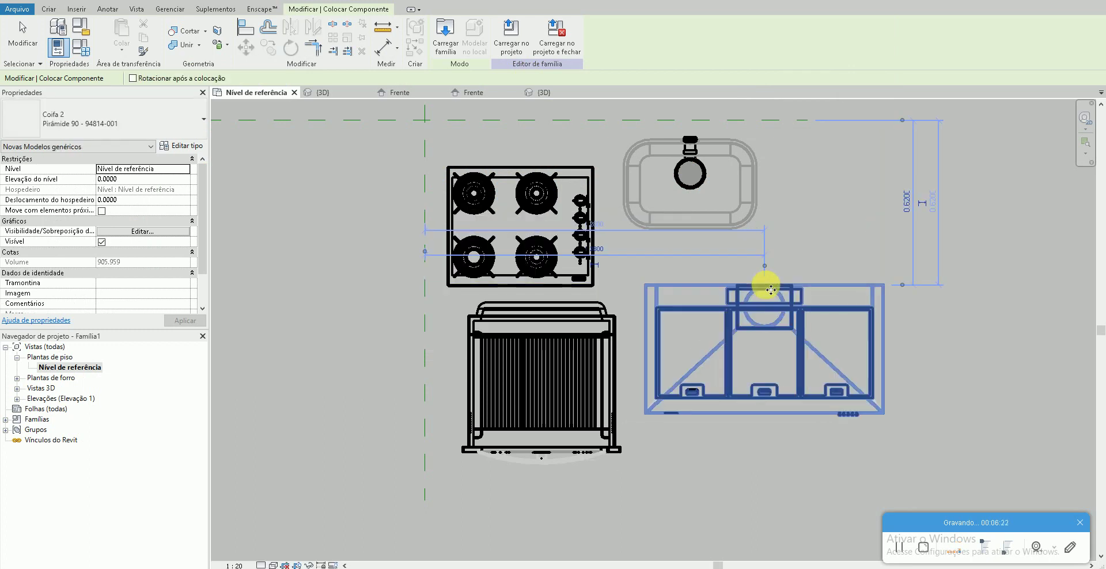
{"action": "key", "text": "Escape"}
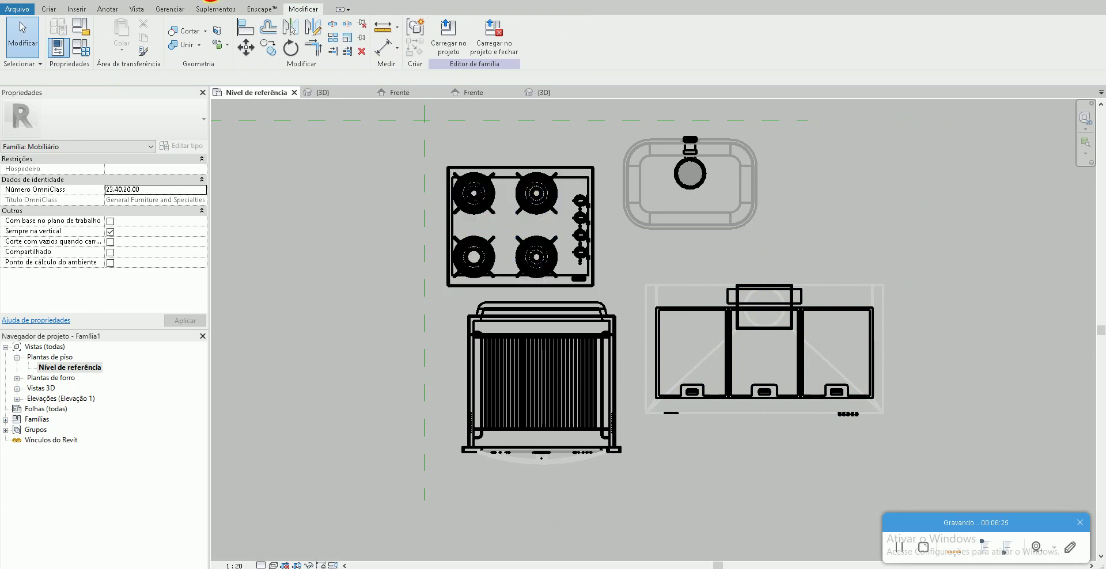
- Zoom around the 3D view to inspect the sink, cooktop, oven and hood
{"action": "left_click", "coordinate": [542, 92]}
{"action": "scroll", "coordinate": [585, 447], "scroll_direction": "up", "scroll_amount": 2}
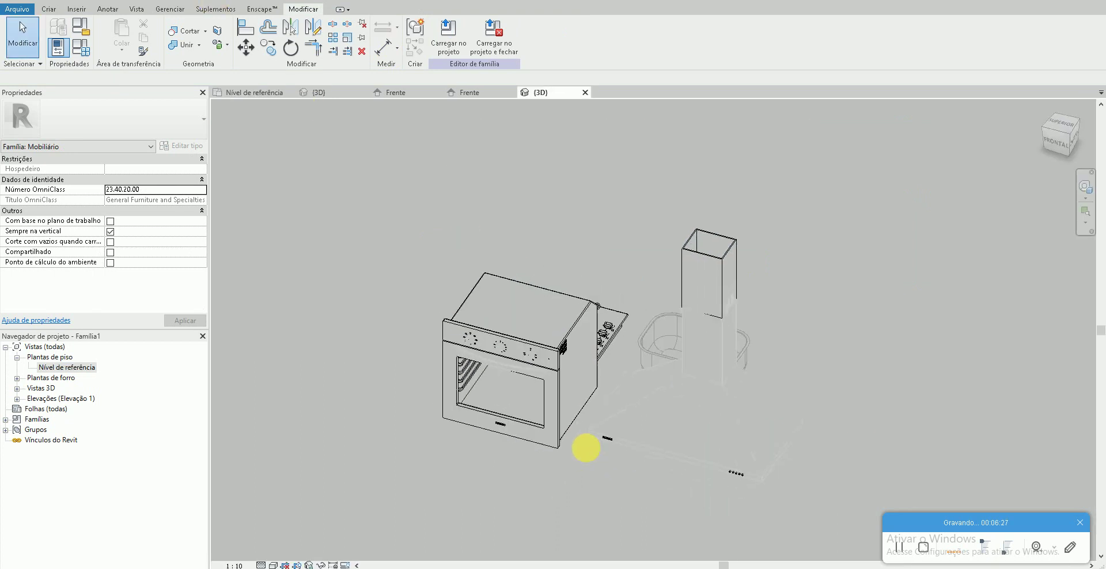
{"action": "scroll", "coordinate": [630, 430], "scroll_direction": "up", "scroll_amount": 3}
{"action": "scroll", "coordinate": [630, 430], "scroll_direction": "up", "scroll_amount": 4}
{"action": "scroll", "coordinate": [624, 460], "scroll_direction": "up", "scroll_amount": 1}
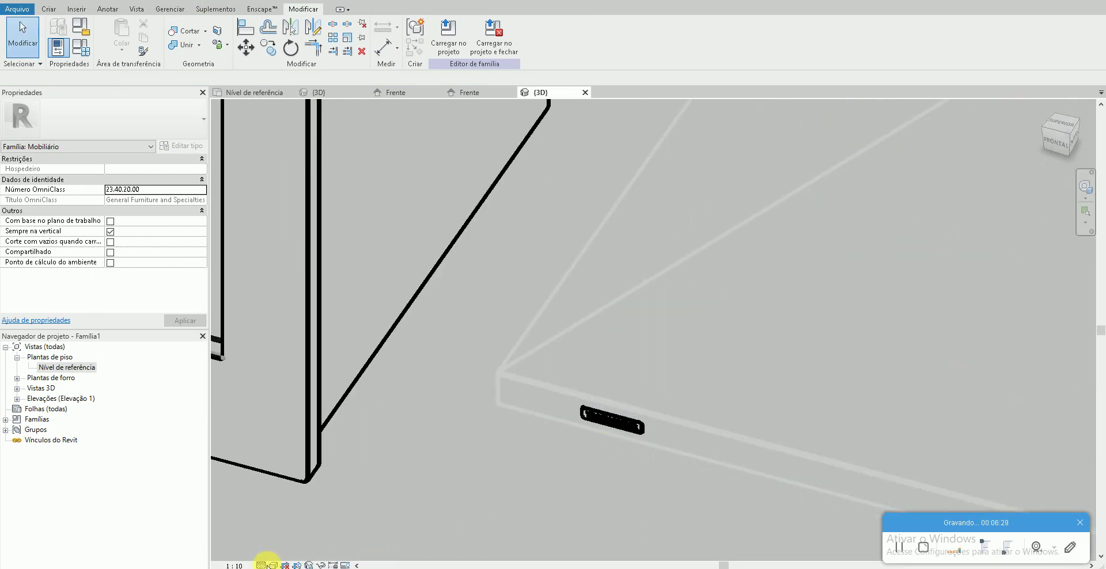
{"action": "scroll", "coordinate": [658, 453], "scroll_direction": "up", "scroll_amount": 2}
{"action": "scroll", "coordinate": [659, 452], "scroll_direction": "up", "scroll_amount": 2}
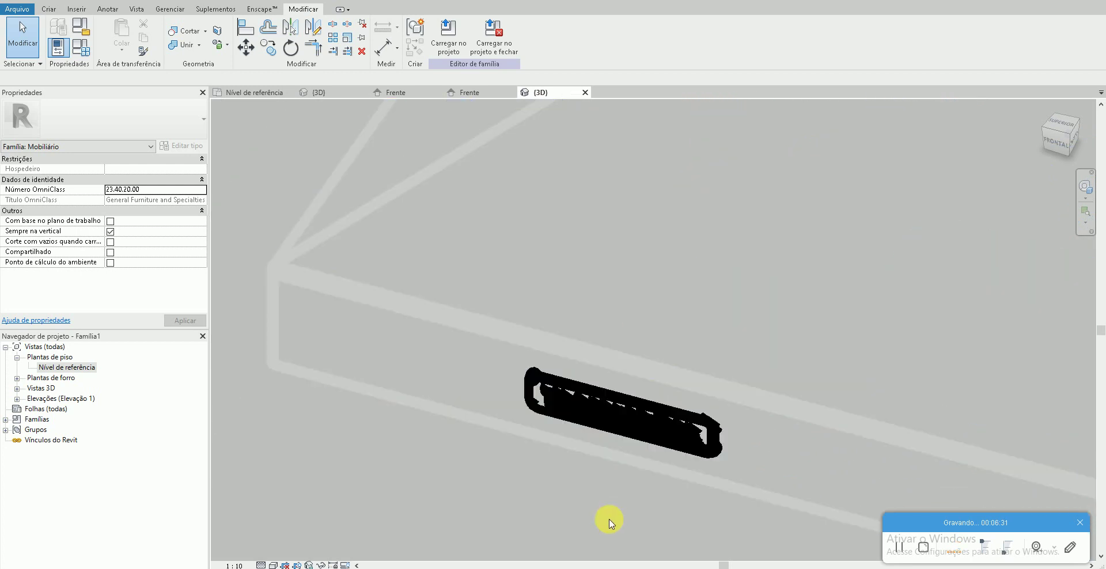
{"action": "scroll", "coordinate": [611, 524], "scroll_direction": "down", "scroll_amount": 2}
{"action": "scroll", "coordinate": [597, 493], "scroll_direction": "down", "scroll_amount": 3}
{"action": "scroll", "coordinate": [598, 486], "scroll_direction": "down", "scroll_amount": 3}
{"action": "scroll", "coordinate": [633, 452], "scroll_direction": "down", "scroll_amount": 1}
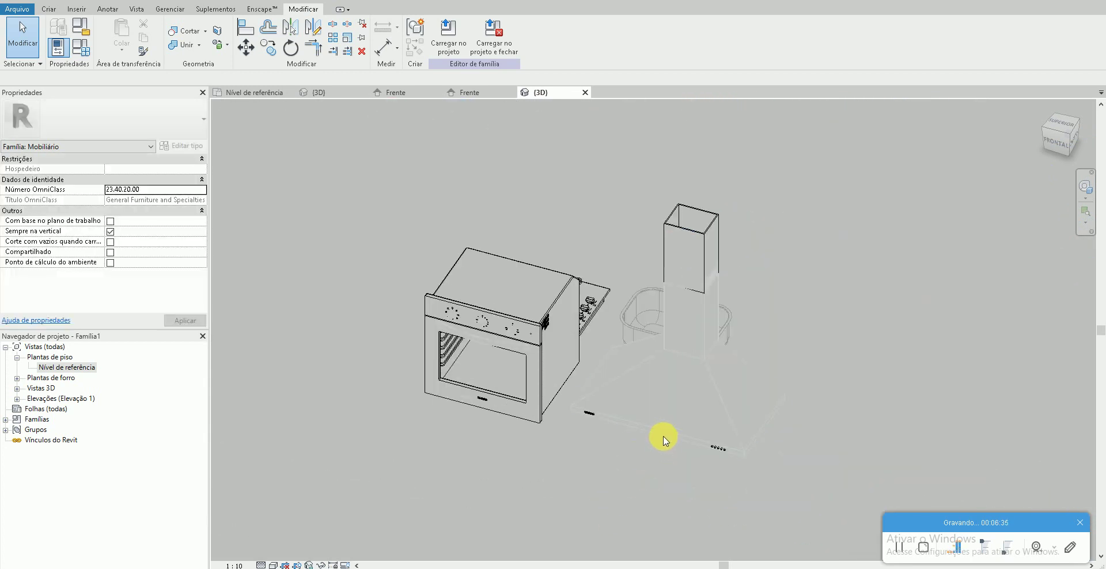
{"action": "scroll", "coordinate": [616, 323], "scroll_direction": "down", "scroll_amount": 2}
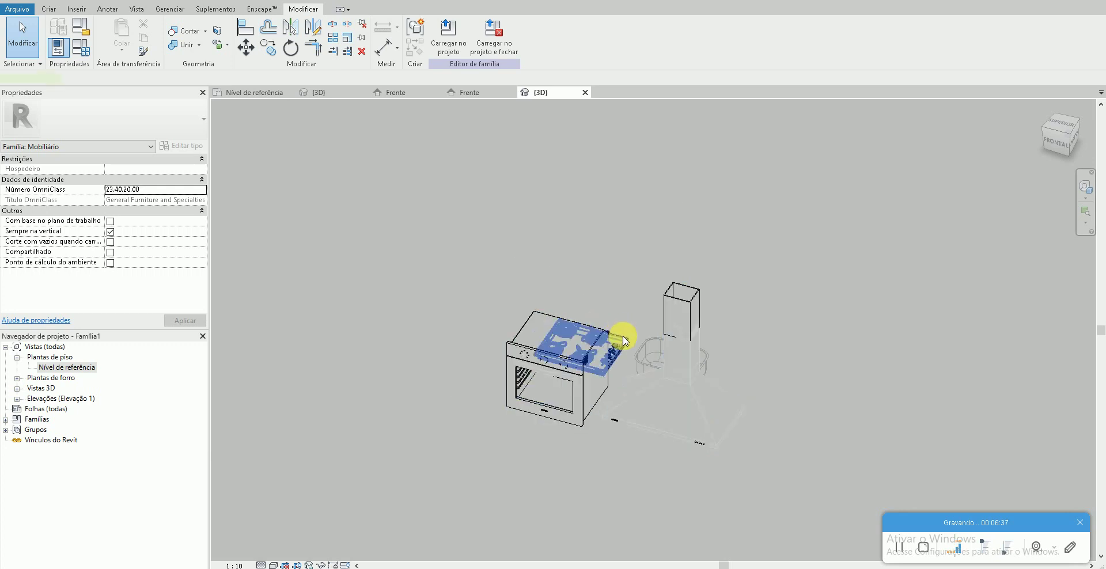
{"action": "left_click", "coordinate": [626, 341]}
- Open the Nível de referência plan, start Place Component (CM), browse families to load, then cancel
{"action": "double_click", "coordinate": [85, 368]}
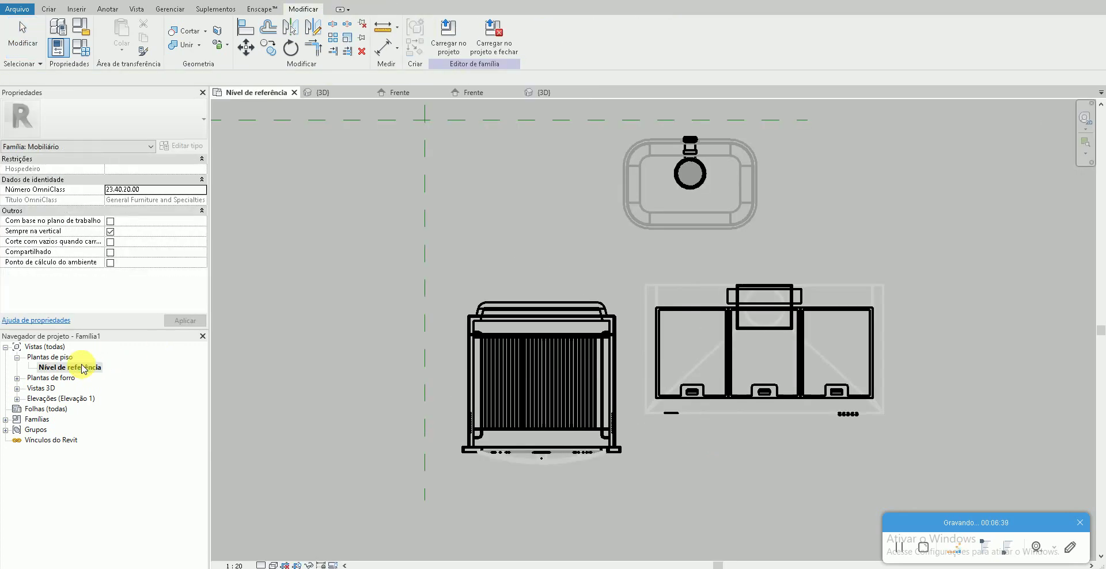
{"action": "key", "text": "c"}
{"action": "key", "text": "m"}
{"action": "left_click", "coordinate": [433, 32]}
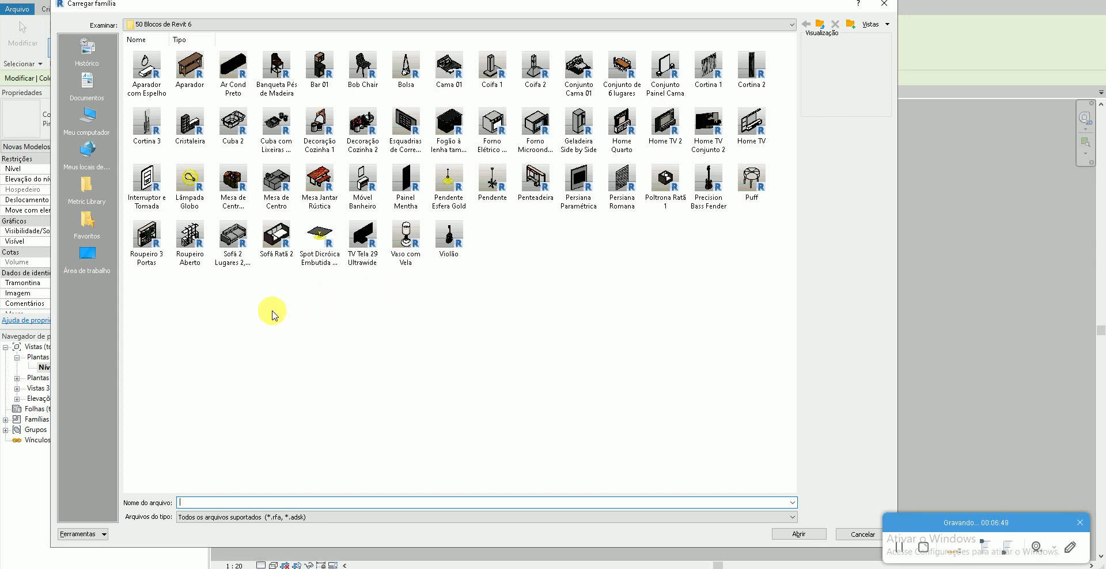
{"action": "key", "text": "Escape"}
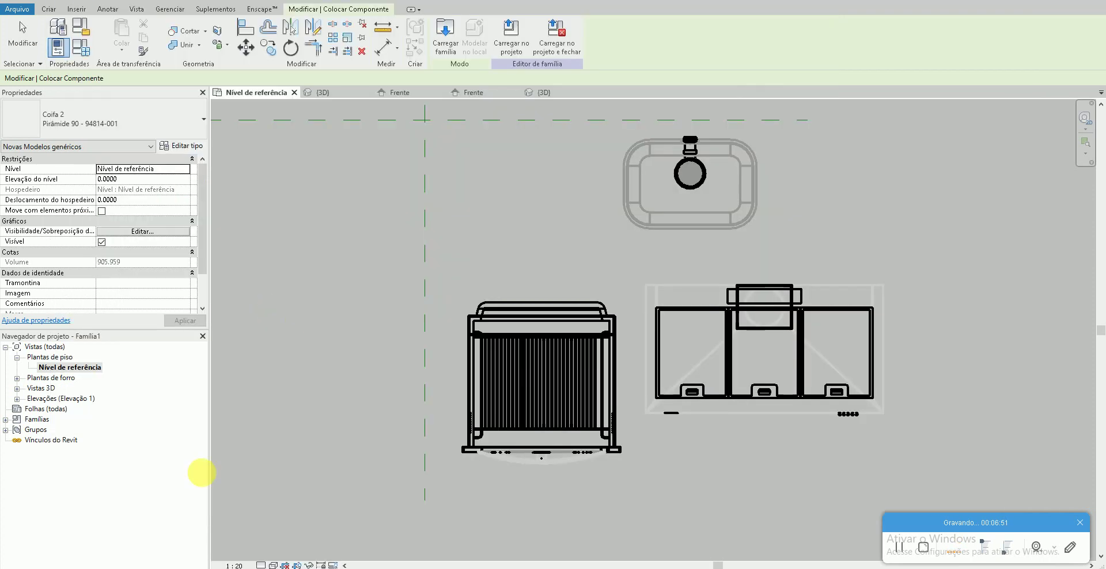
{"action": "key", "text": "Escape"}
- On the Tramontina site, go to page 1 of appliances and open the 5-burner gas cooktop product
{"action": "key", "text": "alt+Tab"}
{"action": "scroll", "coordinate": [424, 222], "scroll_direction": "up", "scroll_amount": 5}
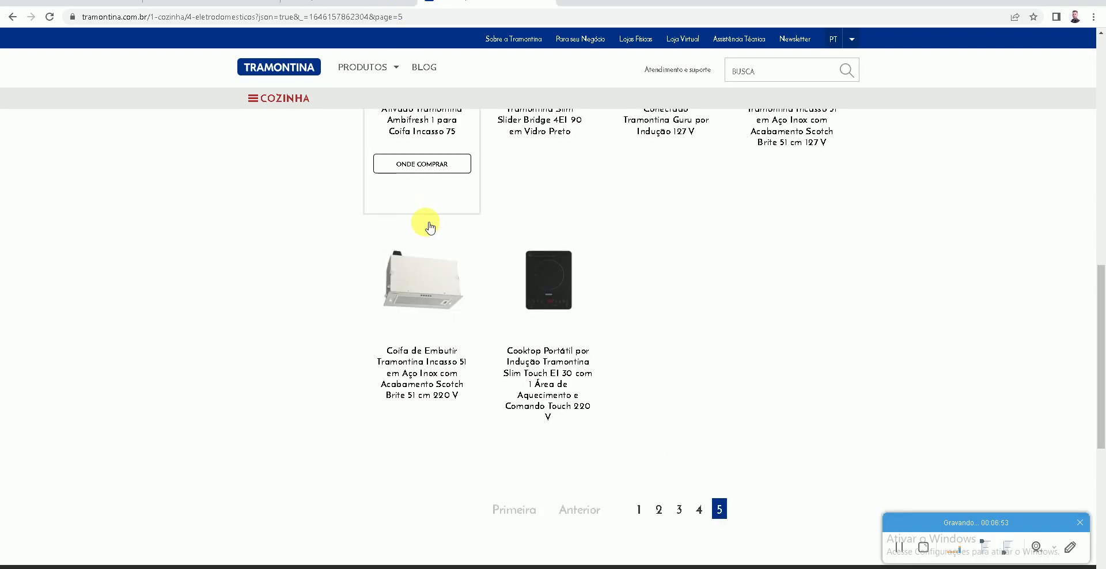
{"action": "scroll", "coordinate": [461, 287], "scroll_direction": "down", "scroll_amount": 5}
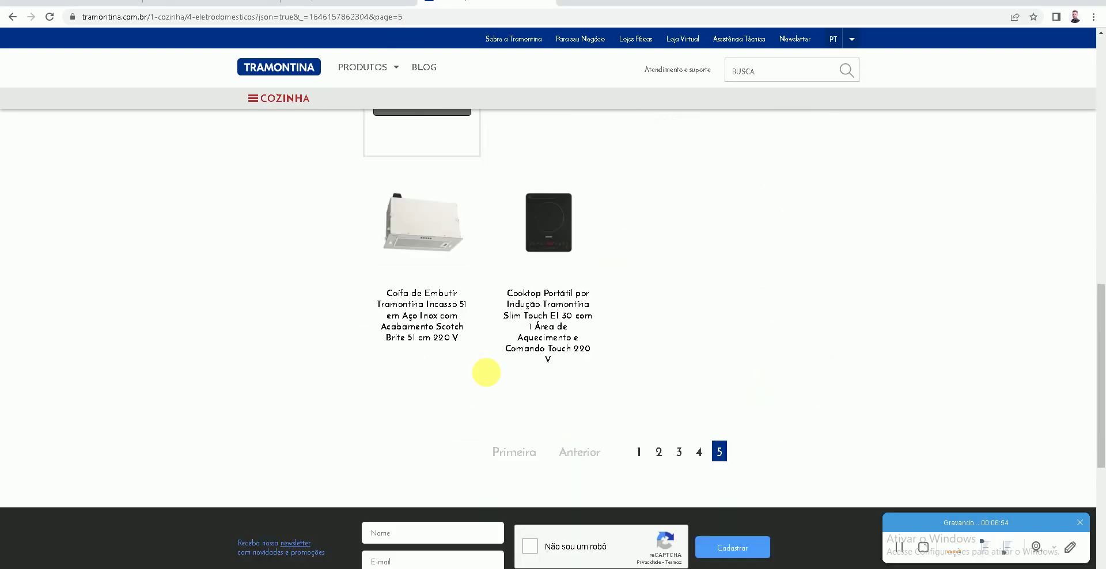
{"action": "left_click", "coordinate": [637, 452]}
{"action": "scroll", "coordinate": [616, 435], "scroll_direction": "down", "scroll_amount": 3}
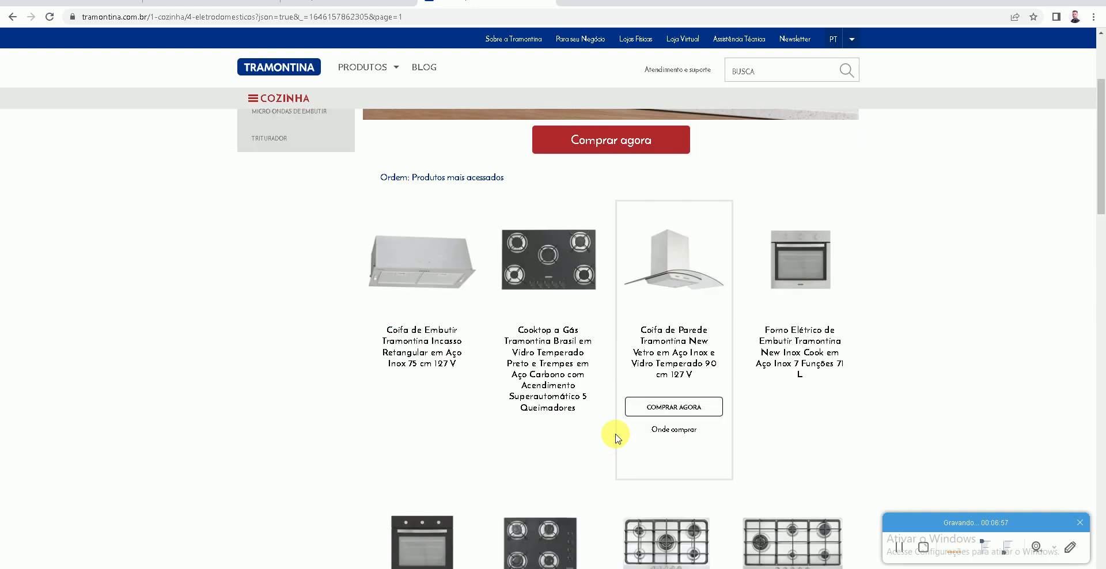
{"action": "scroll", "coordinate": [553, 317], "scroll_direction": "down", "scroll_amount": 3}
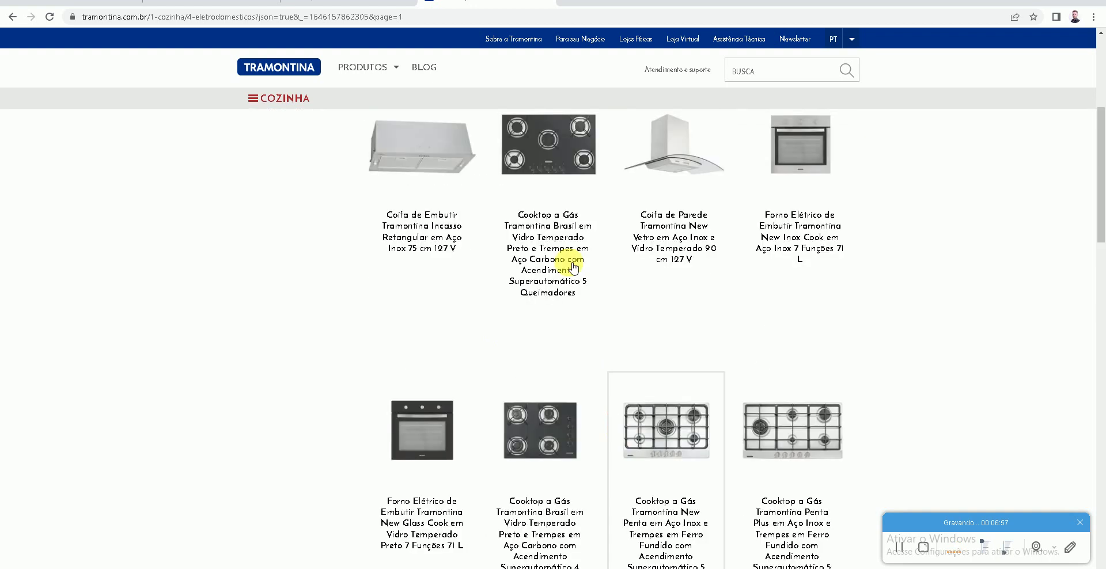
{"action": "left_click", "coordinate": [563, 183]}
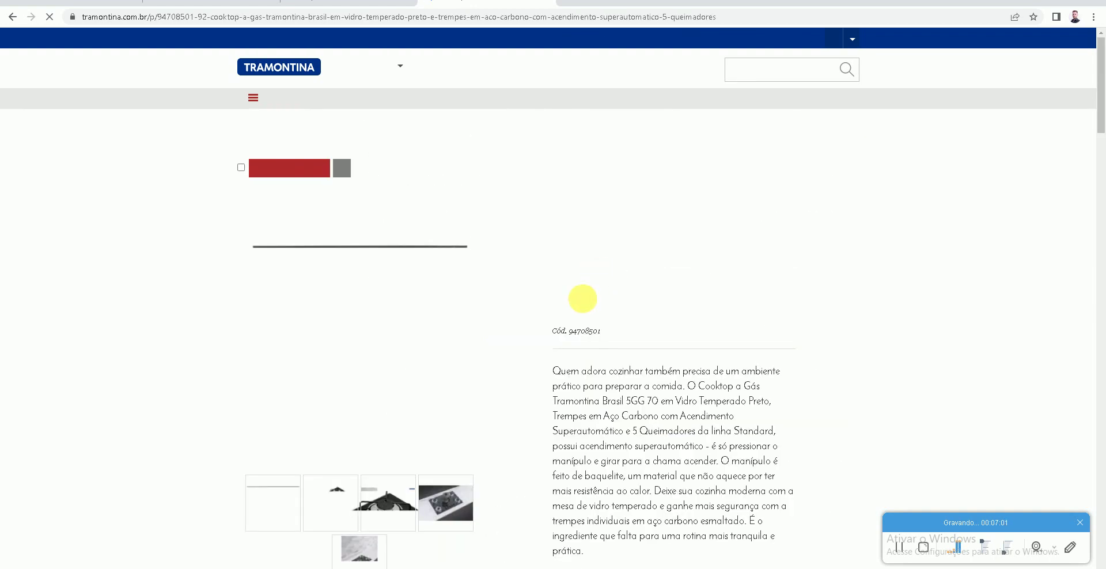
- Download the cooktop's Arquivo Revit RVT file and open it
{"action": "scroll", "coordinate": [588, 423], "scroll_direction": "down", "scroll_amount": 2}
{"action": "scroll", "coordinate": [644, 506], "scroll_direction": "down", "scroll_amount": 3}
{"action": "left_click", "coordinate": [668, 401]}
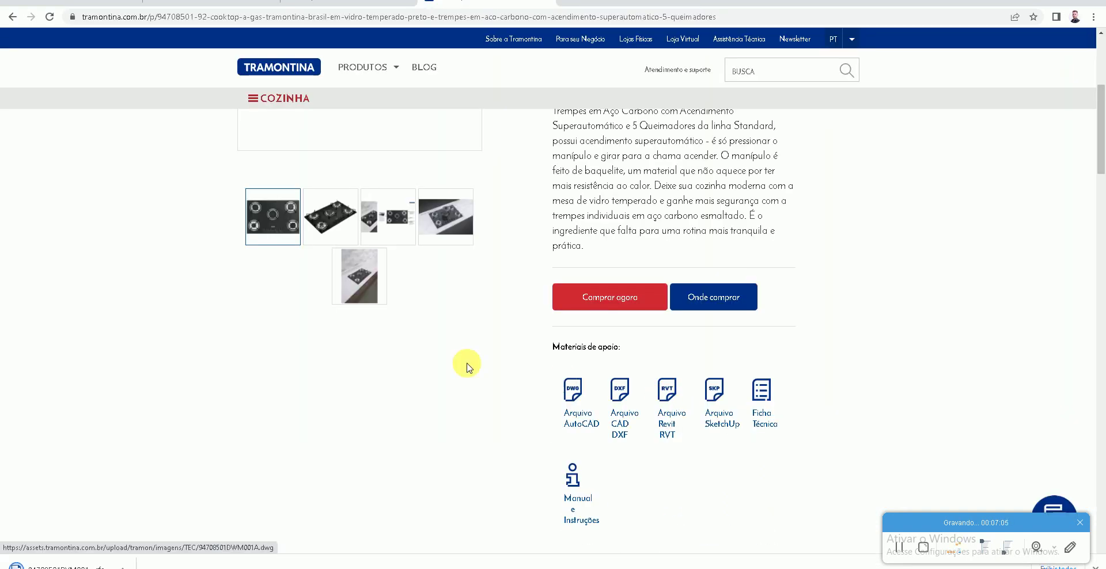
{"action": "left_click", "coordinate": [107, 562]}
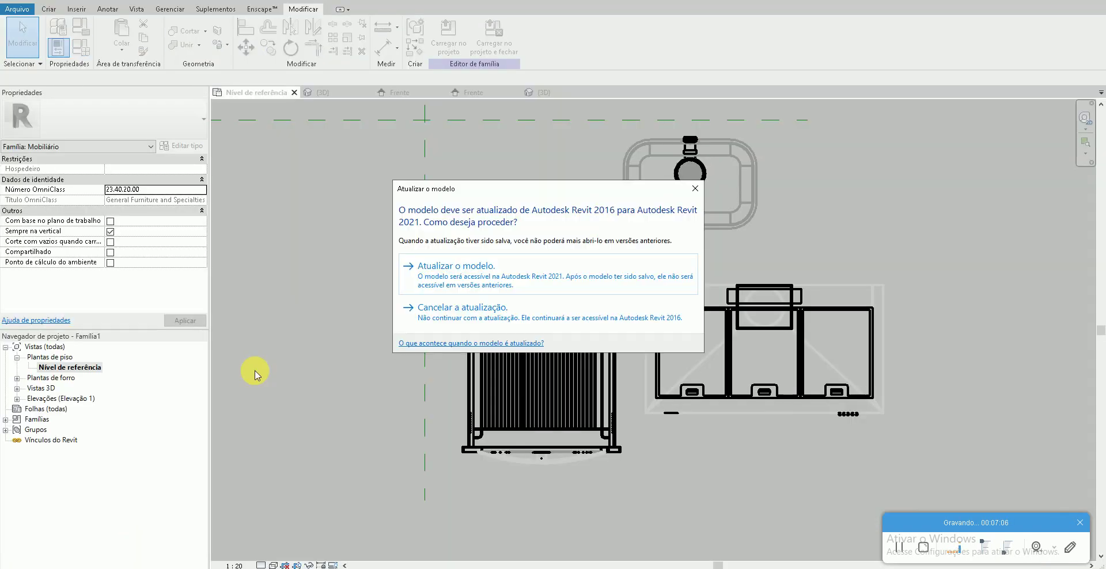
- Upgrade the cooktop model with Atualizar o modelo and load it into Família1
{"action": "left_click", "coordinate": [467, 228]}
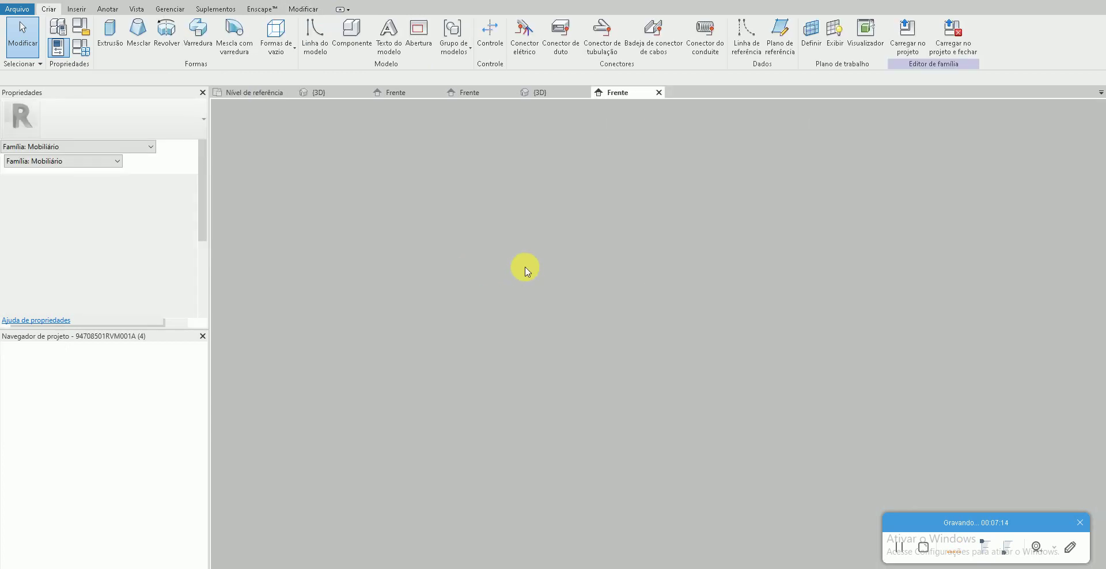
{"action": "left_click", "coordinate": [907, 33]}
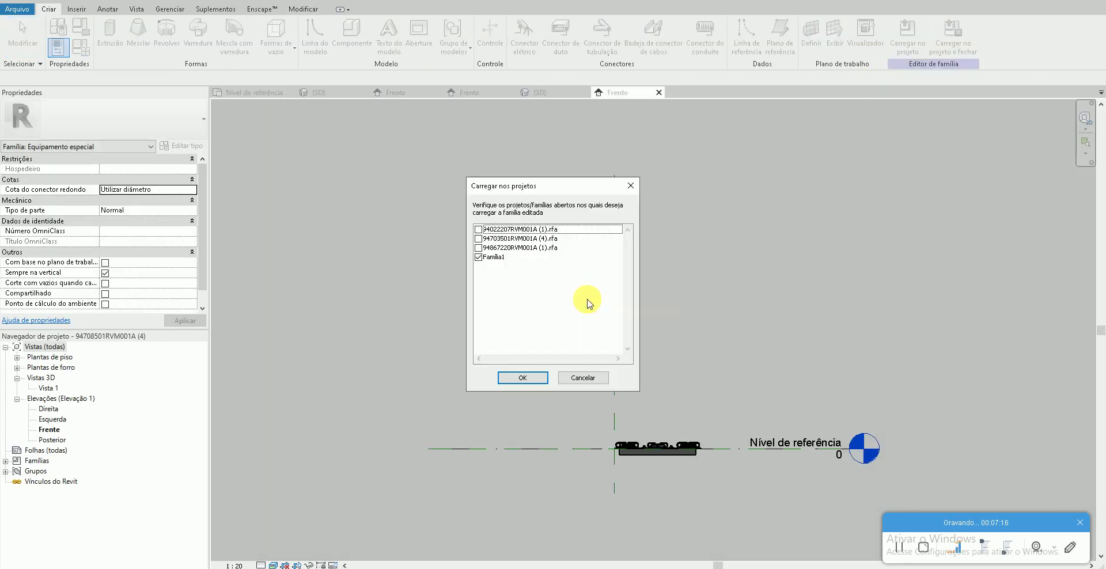
{"action": "left_click", "coordinate": [523, 380]}
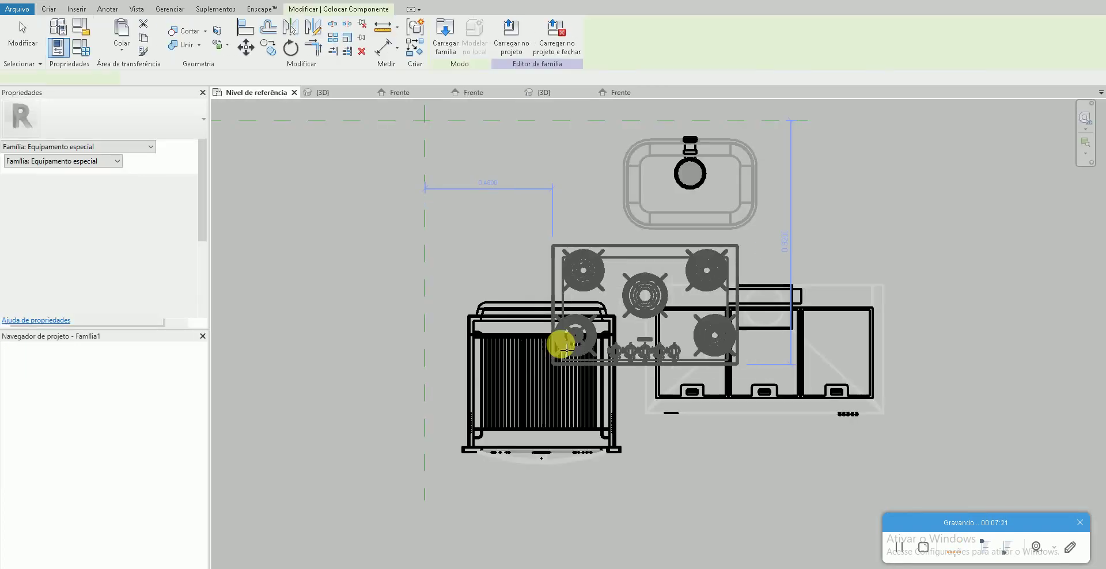
- Place the five-burner cooktop beneath the range hood, then view the kitchen reference photo
{"action": "left_click", "coordinate": [698, 545]}
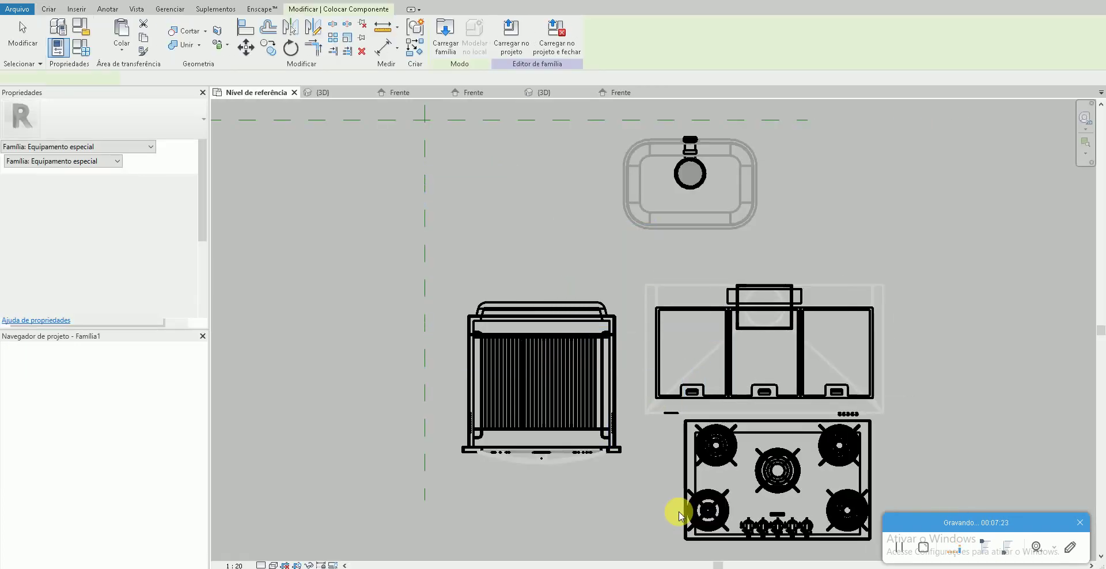
{"action": "scroll", "coordinate": [676, 511], "scroll_direction": "down", "scroll_amount": 3}
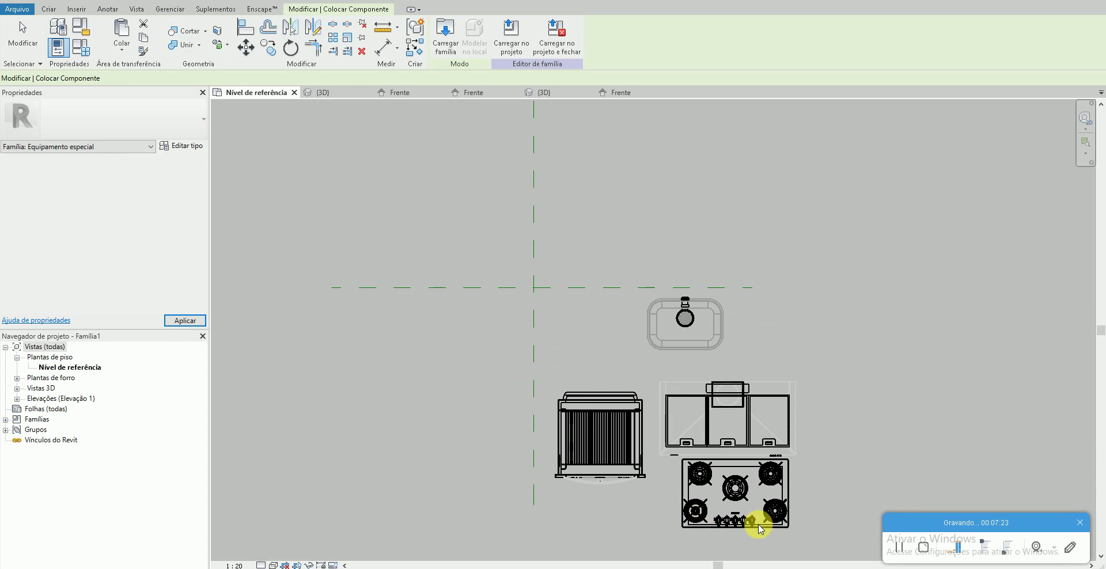
{"action": "left_click", "coordinate": [712, 429]}
{"action": "key", "text": "alt+Tab"}
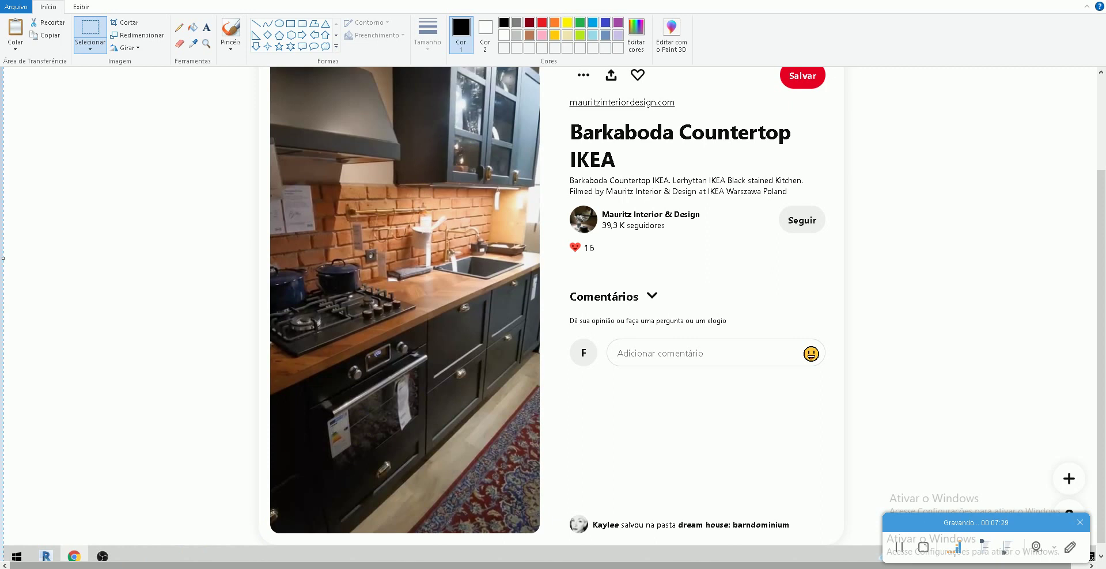
- Move the cooktop with MV to beside the sink
{"action": "key", "text": "alt+Tab"}
{"action": "scroll", "coordinate": [718, 394], "scroll_direction": "up", "scroll_amount": 1}
{"action": "scroll", "coordinate": [755, 466], "scroll_direction": "up", "scroll_amount": 2}
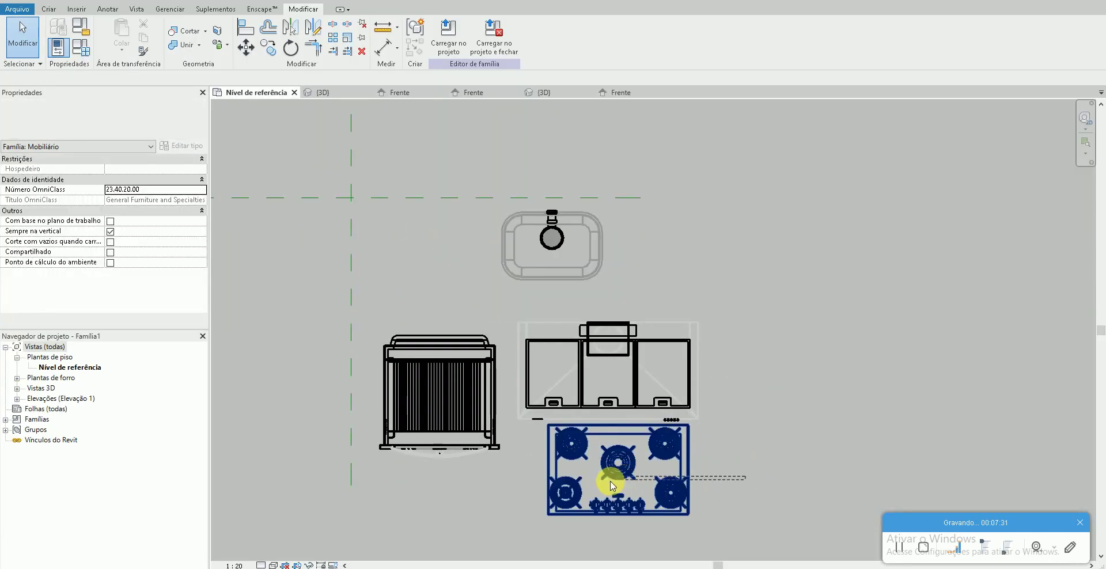
{"action": "left_click", "coordinate": [612, 486]}
{"action": "key", "text": "m"}
{"action": "key", "text": "v"}
{"action": "left_click", "coordinate": [550, 469]}
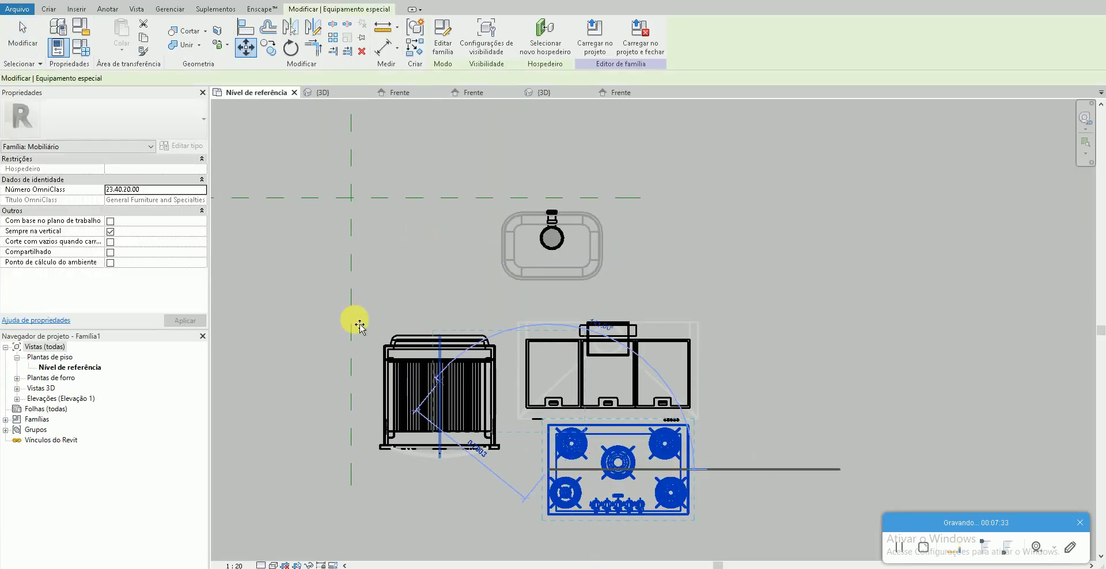
{"action": "left_click", "coordinate": [381, 281]}
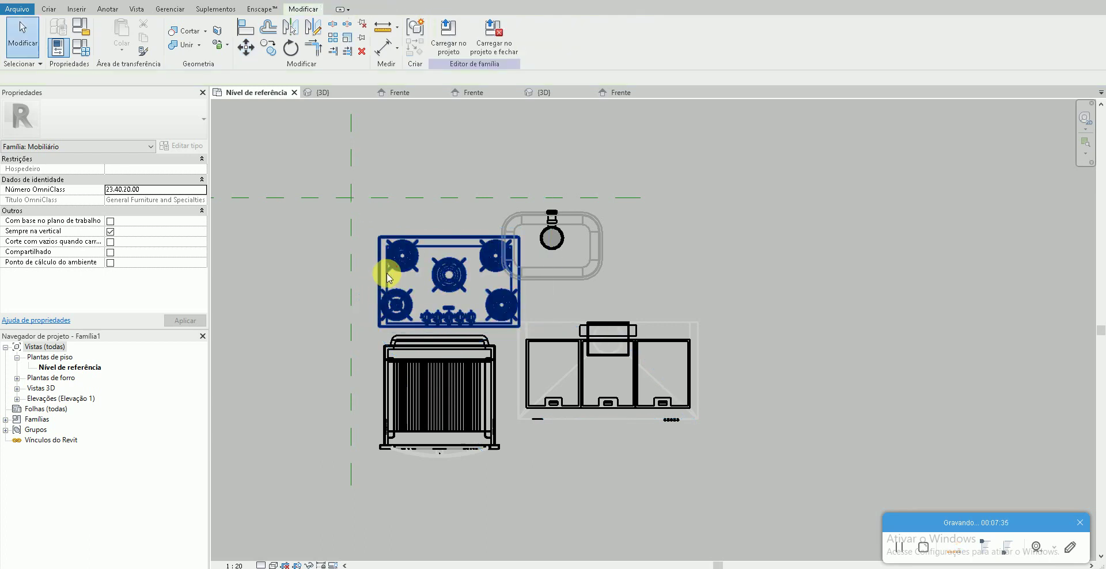
- Snap the cooktop's corner to the reference-plane intersection
{"action": "left_click", "coordinate": [386, 273]}
{"action": "scroll", "coordinate": [382, 266], "scroll_direction": "up", "scroll_amount": 1}
{"action": "key", "text": "m"}
{"action": "key", "text": "v"}
{"action": "left_click", "coordinate": [375, 224]}
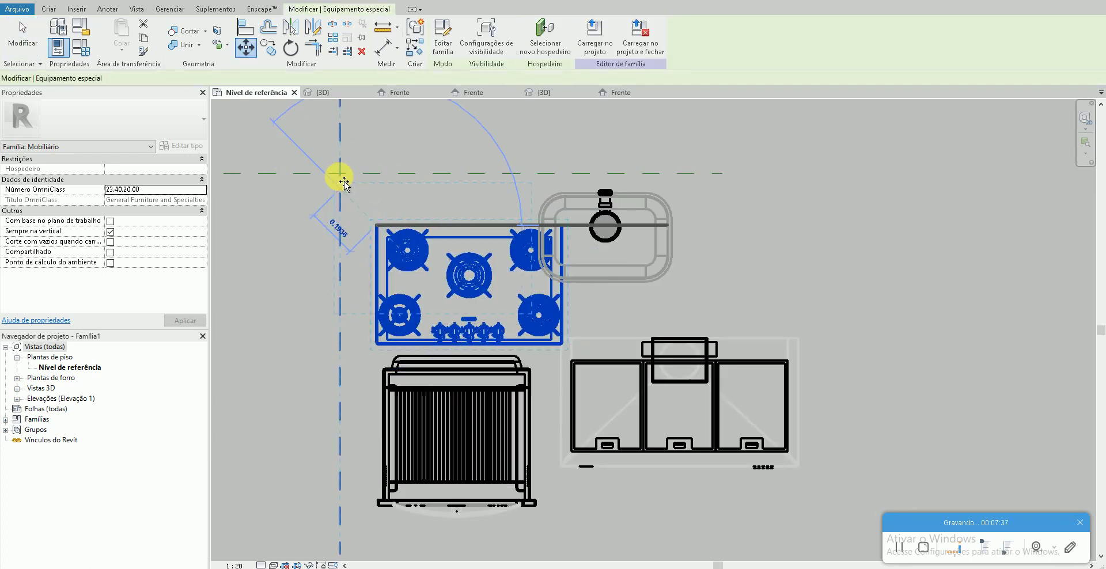
{"action": "left_click", "coordinate": [341, 174]}
{"action": "scroll", "coordinate": [494, 388], "scroll_direction": "down", "scroll_amount": 2}
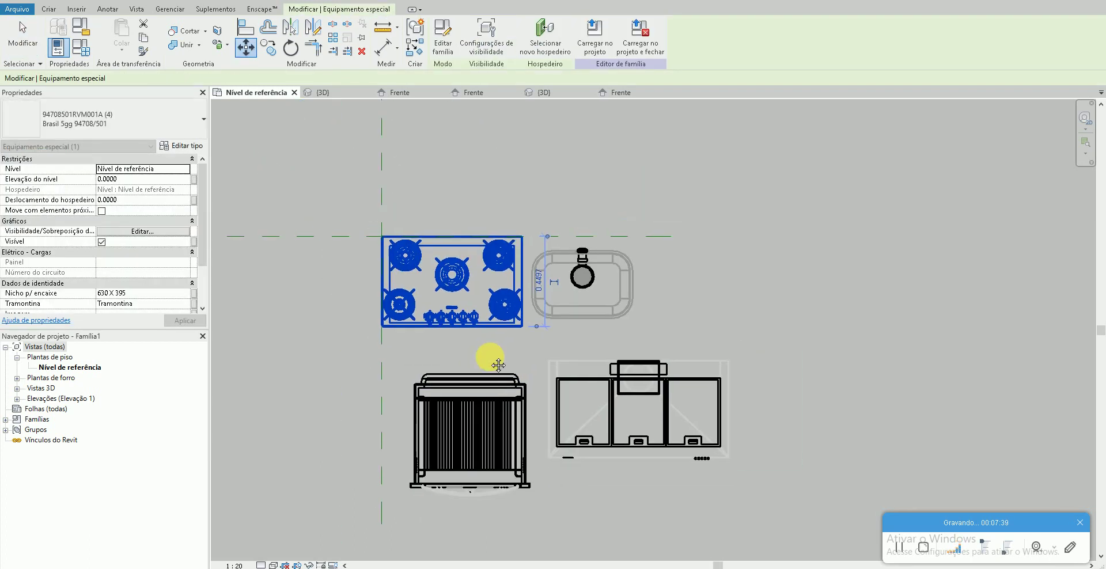
- Move the range hood over the cooktop
{"action": "left_click", "coordinate": [632, 377]}
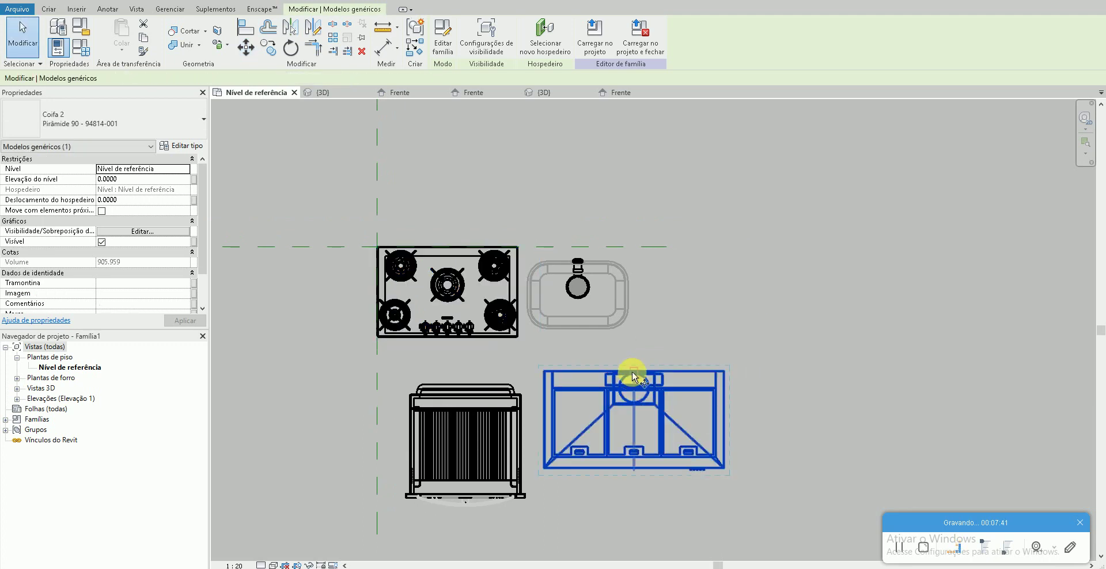
{"action": "key", "text": "m"}
{"action": "key", "text": "v"}
{"action": "left_click", "coordinate": [632, 374]}
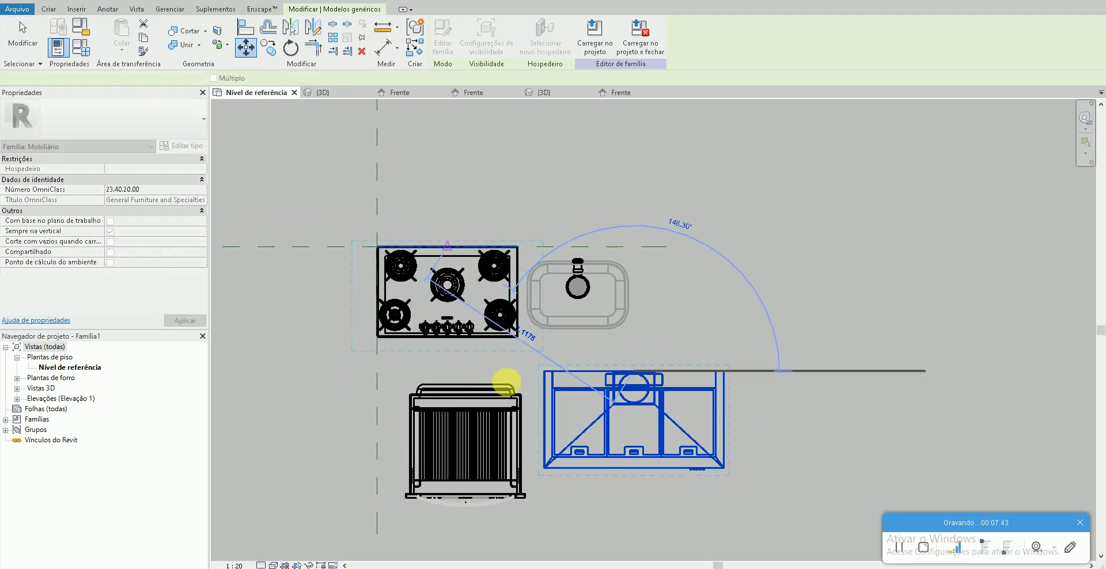
{"action": "left_click", "coordinate": [447, 246]}
- Drag the sink off to the right and compare against the reference photo
{"action": "left_click_drag", "start_coordinate": [597, 319], "coordinate": [784, 351]}
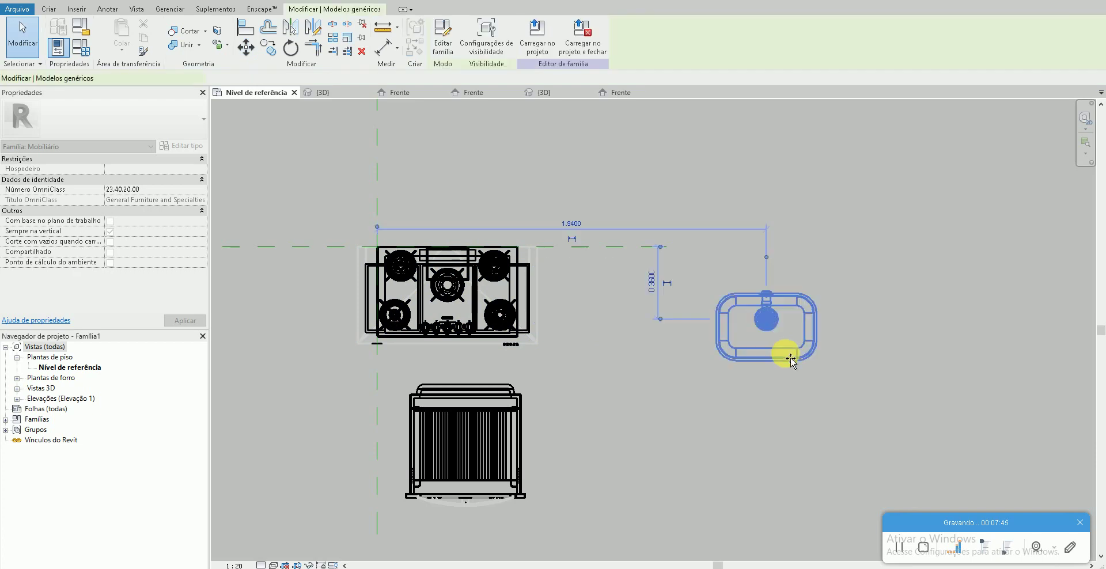
{"action": "key", "text": "Escape"}
{"action": "key", "text": "alt+Tab"}
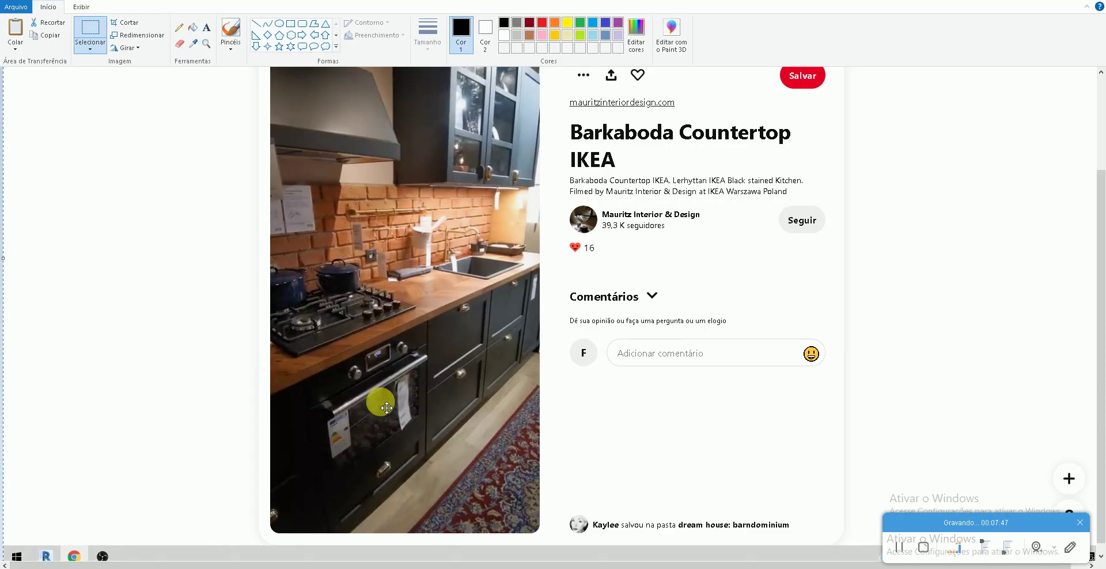
{"action": "key", "text": "alt+Tab"}
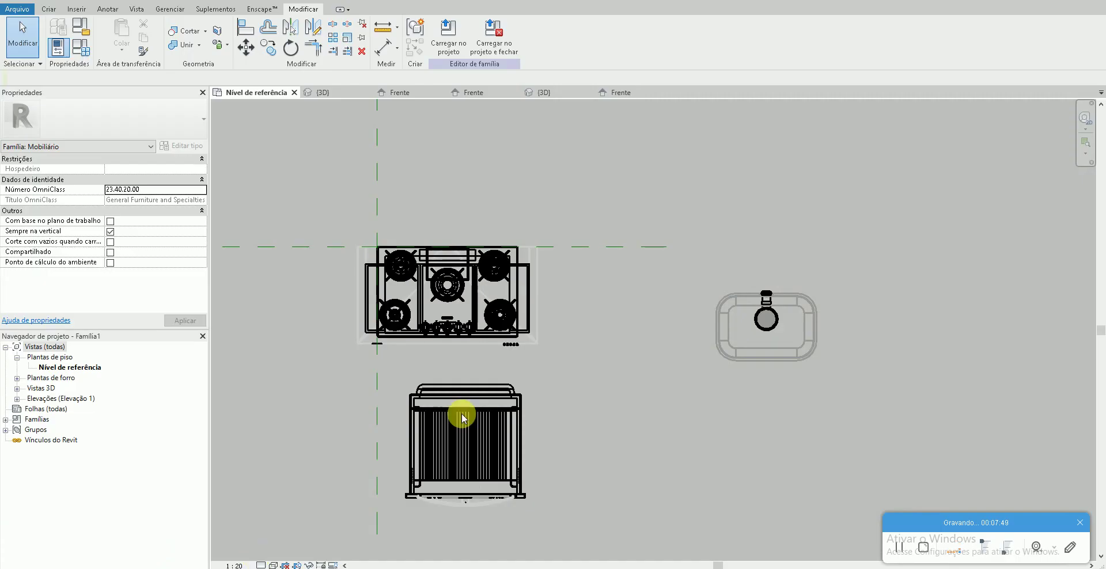
- Move the oven into alignment beneath the cooktop
{"action": "left_click", "coordinate": [471, 418]}
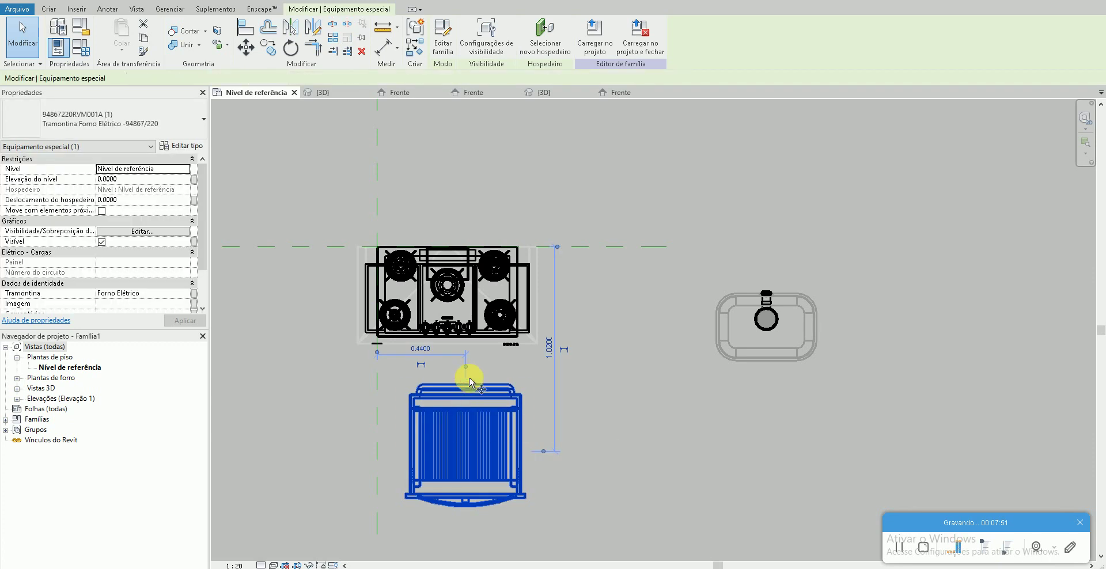
{"action": "key", "text": "m"}
{"action": "key", "text": "v"}
{"action": "left_click", "coordinate": [471, 389]}
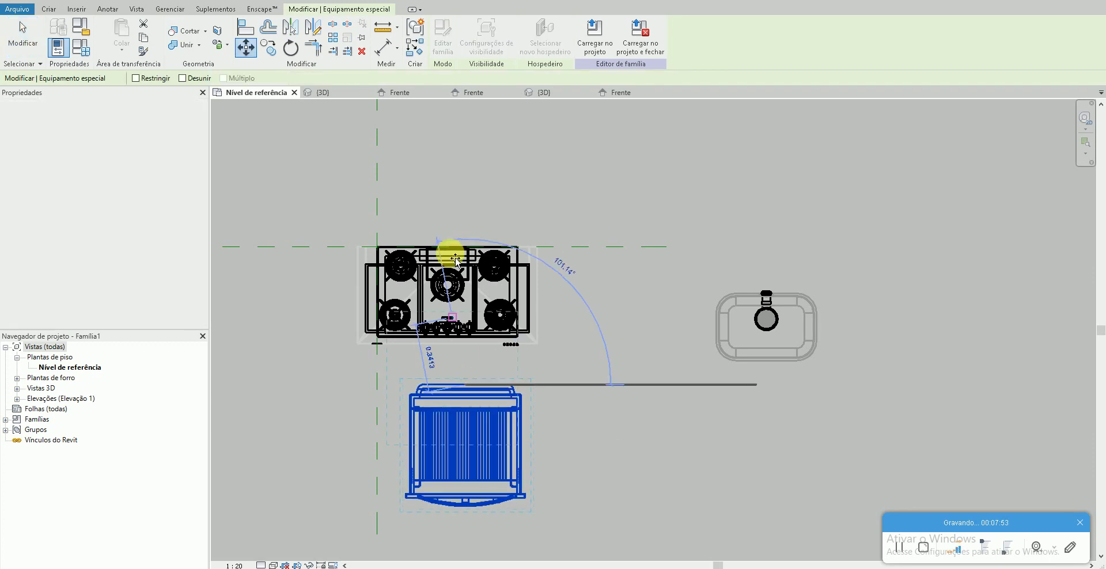
{"action": "left_click", "coordinate": [453, 253]}
- In the 3D view, set the cooktop's level elevation to 0.9 so it sits on the oven
{"action": "key", "text": "Escape"}
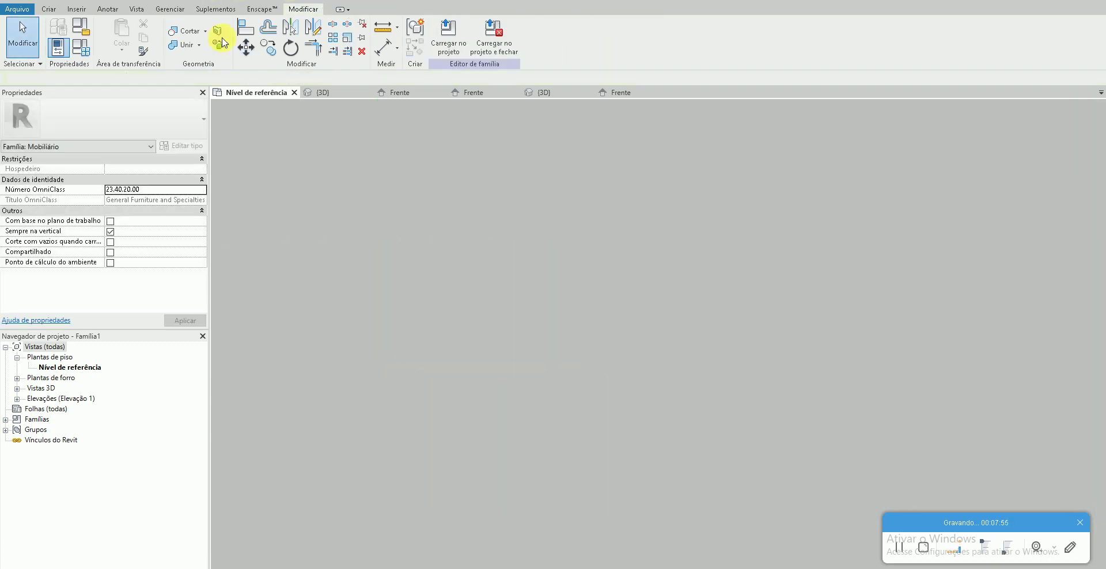
{"action": "key", "text": "ctrl+Tab"}
{"action": "mouse_move", "coordinate": [587, 396]}
{"action": "middle_mouse_down", "text": "shift"}
{"action": "mouse_move", "coordinate": [637, 375]}
{"action": "mouse_move", "coordinate": [504, 410]}
{"action": "middle_mouse_up", "text": "shift"}
{"action": "scroll", "coordinate": [483, 444], "scroll_direction": "up", "scroll_amount": 3}
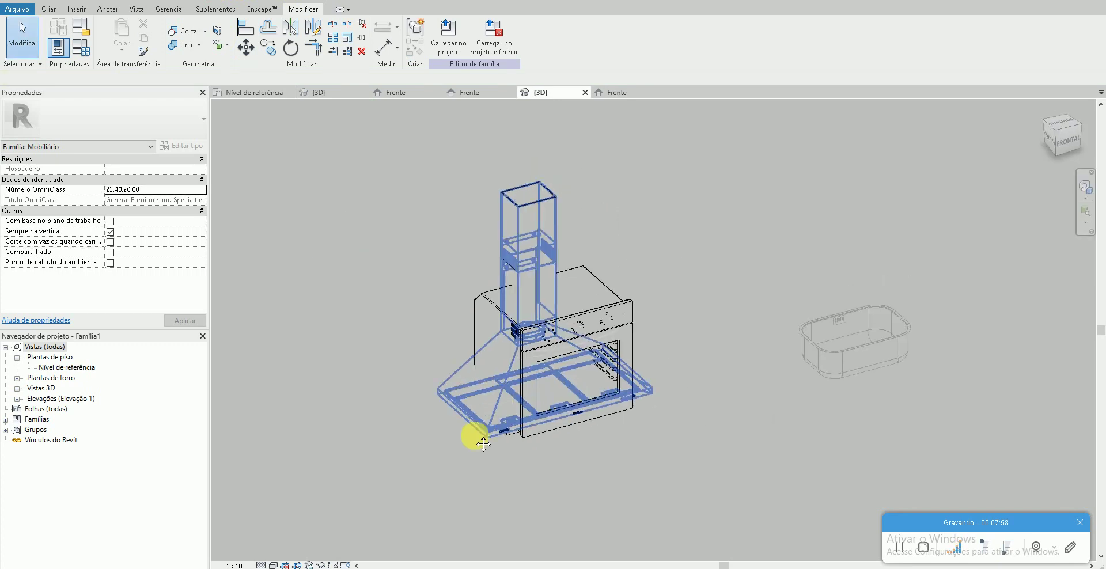
{"action": "left_click", "coordinate": [586, 354]}
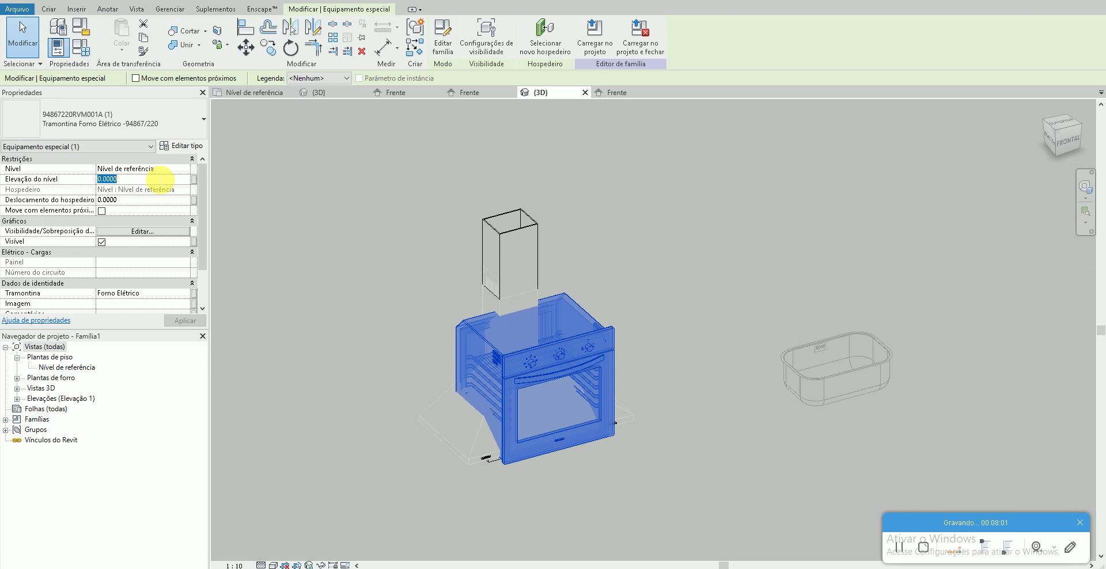
{"action": "left_click", "coordinate": [545, 495]}
{"action": "left_click", "coordinate": [580, 447]}
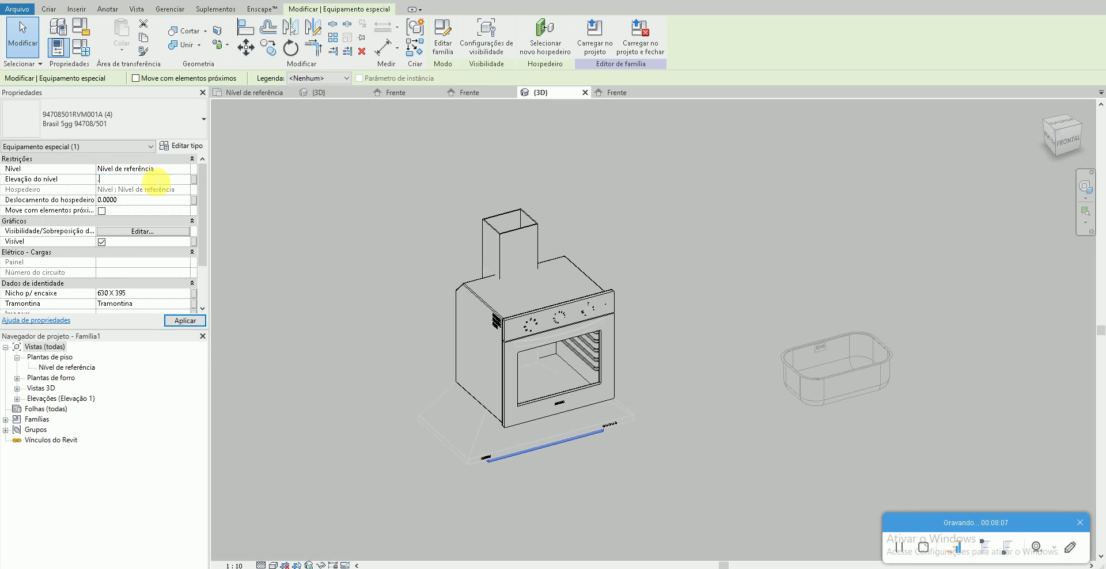
{"action": "type", "text": "0.9"}
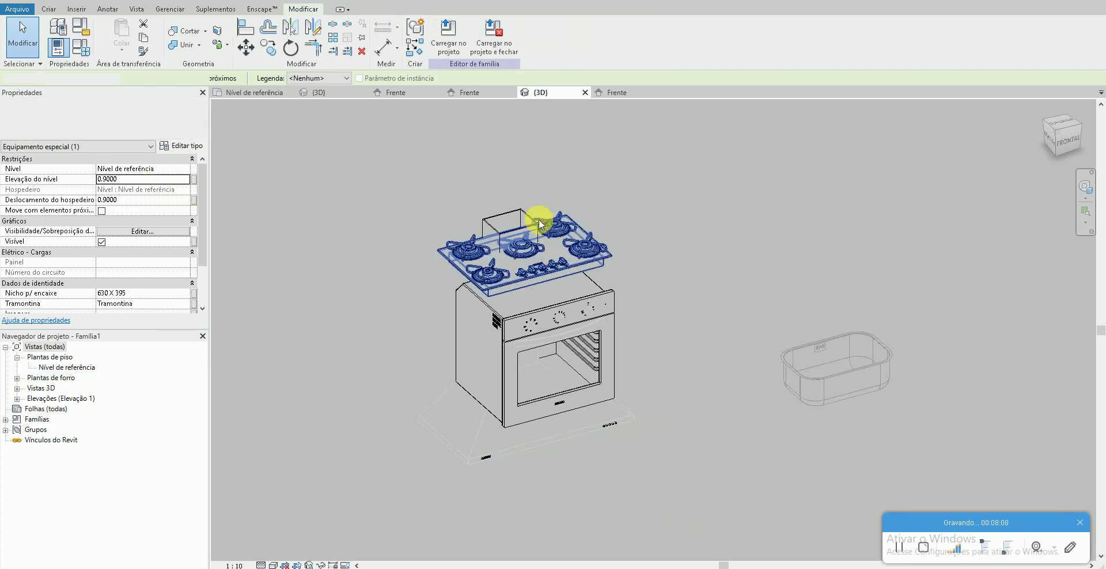
{"action": "key", "text": "Escape"}
- Raise the range hood's level elevation to 1.60
{"action": "left_click", "coordinate": [531, 220]}
{"action": "type", "text": "1.7000"}
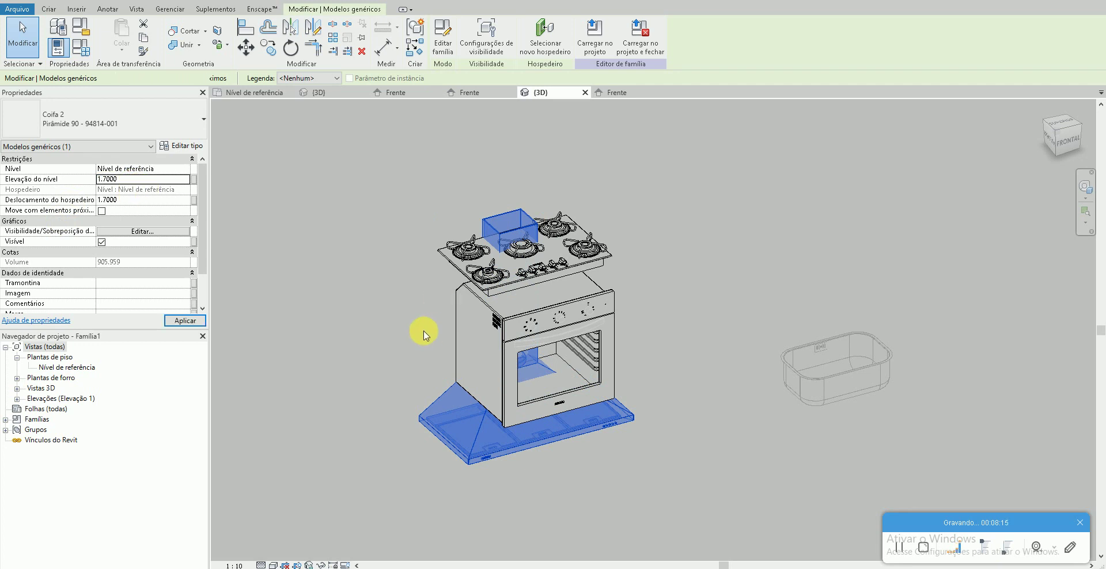
{"action": "key", "text": "Return"}
{"action": "mouse_move", "coordinate": [425, 328]}
{"action": "middle_mouse_down", "text": "shift"}
{"action": "mouse_move", "coordinate": [371, 213]}
{"action": "mouse_move", "coordinate": [435, 230]}
{"action": "middle_mouse_up", "text": "shift"}
{"action": "left_click", "coordinate": [439, 217]}
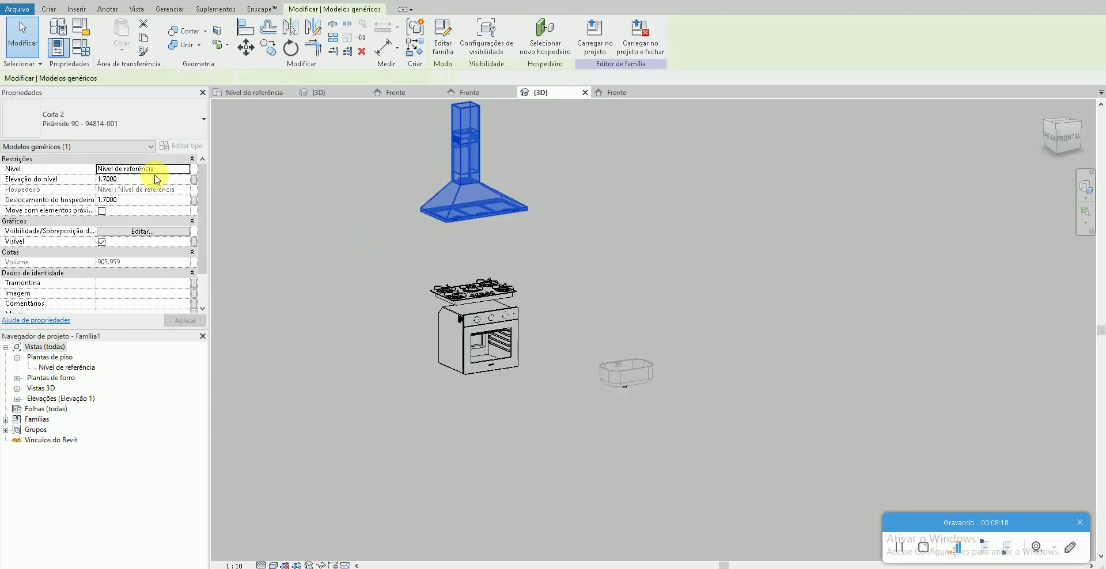
{"action": "left_click", "coordinate": [155, 179]}
{"action": "type", "text": "1"}
{"action": "type", "text": "8"}
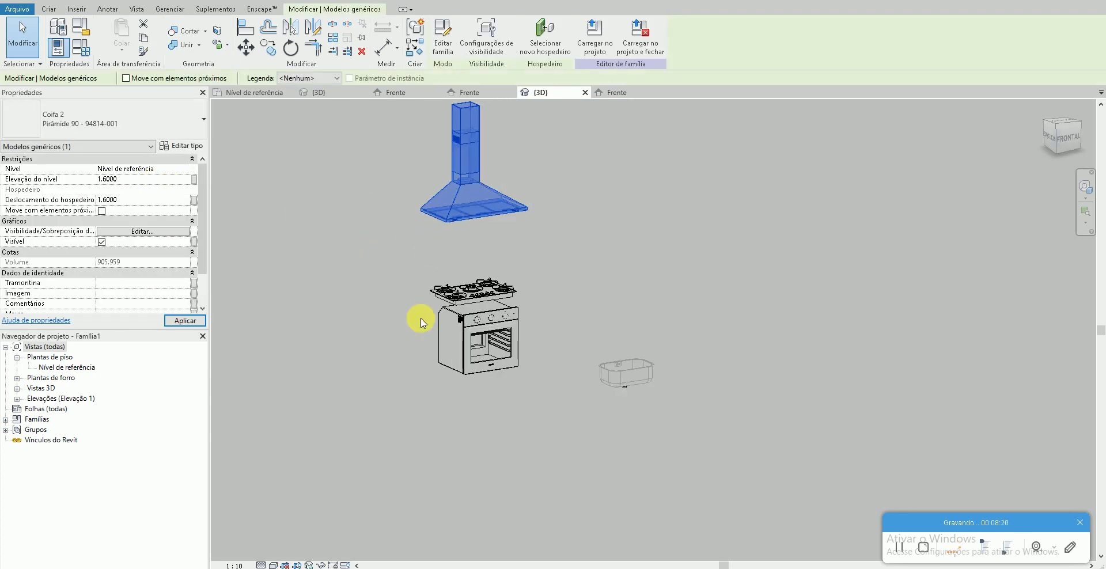
{"action": "left_click", "coordinate": [494, 432]}
- View the model from the front and raise the sink to 0.9 elevation
{"action": "mouse_move", "coordinate": [587, 416]}
{"action": "middle_mouse_down"}
{"action": "mouse_move", "coordinate": [595, 457]}
{"action": "mouse_move", "coordinate": [476, 406]}
{"action": "middle_mouse_up"}
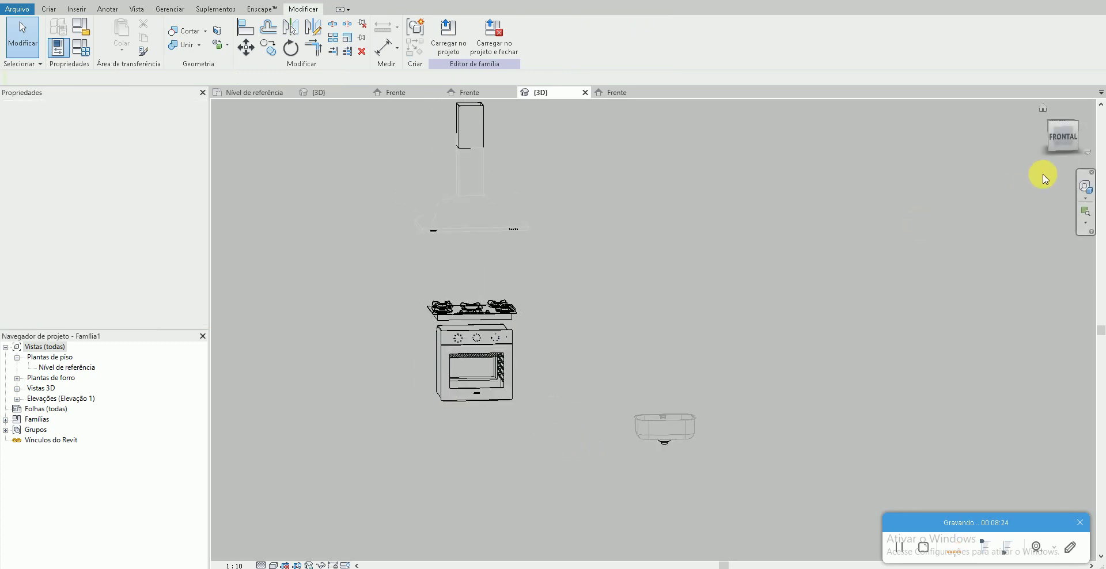
{"action": "left_click", "coordinate": [1062, 138]}
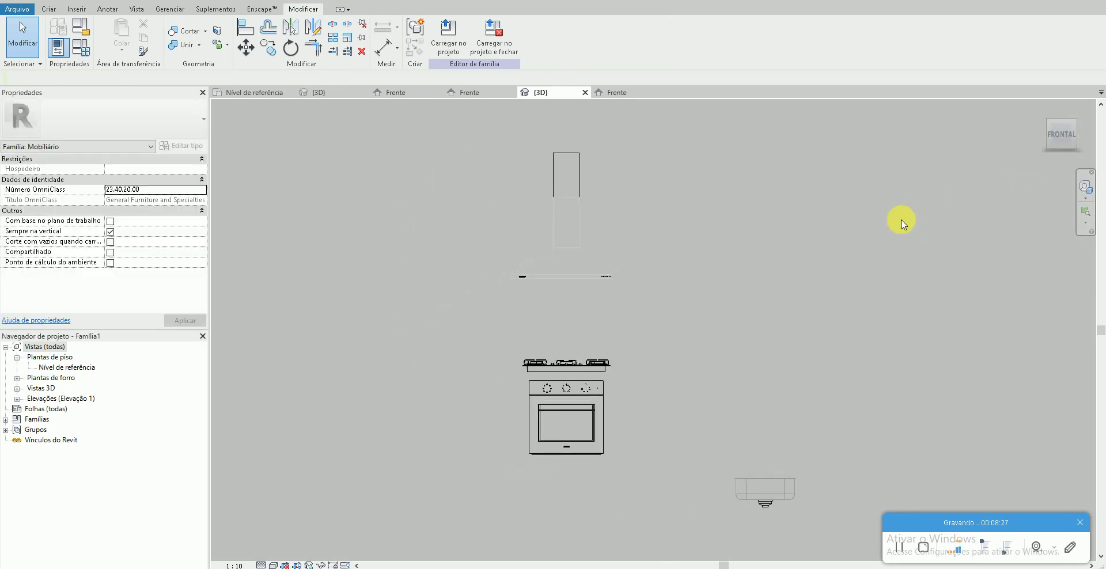
{"action": "left_click", "coordinate": [741, 482]}
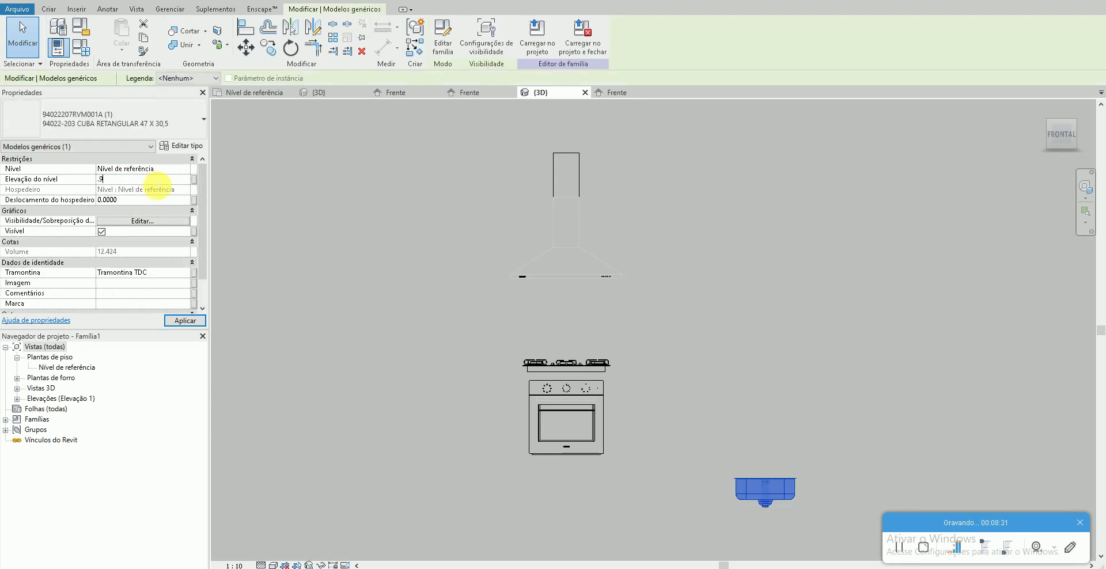
{"action": "left_click", "coordinate": [357, 284]}
- Open the Nível de referência floor plan and move the cooktop and oven 0.4
{"action": "double_click", "coordinate": [52, 378]}
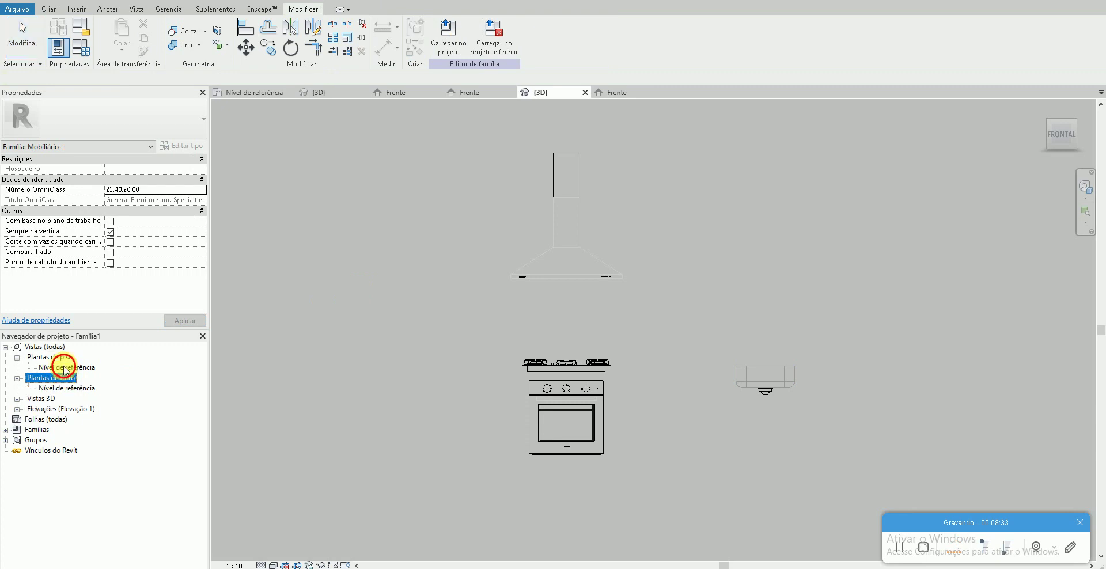
{"action": "double_click", "coordinate": [65, 368]}
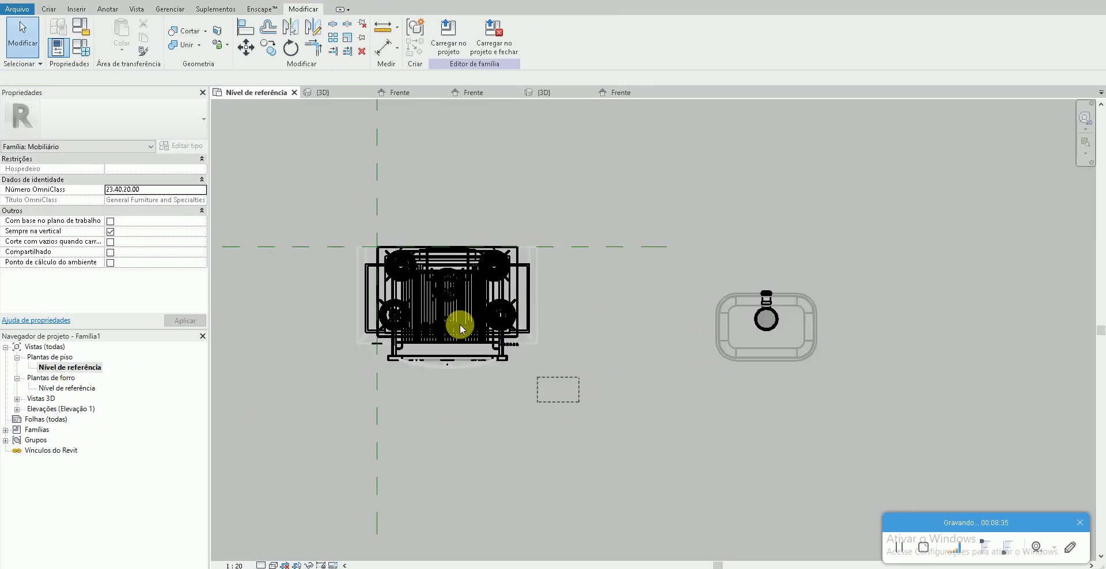
{"action": "left_click_drag", "start_coordinate": [461, 328], "coordinate": [457, 320]}
{"action": "key", "text": "alt+Tab"}
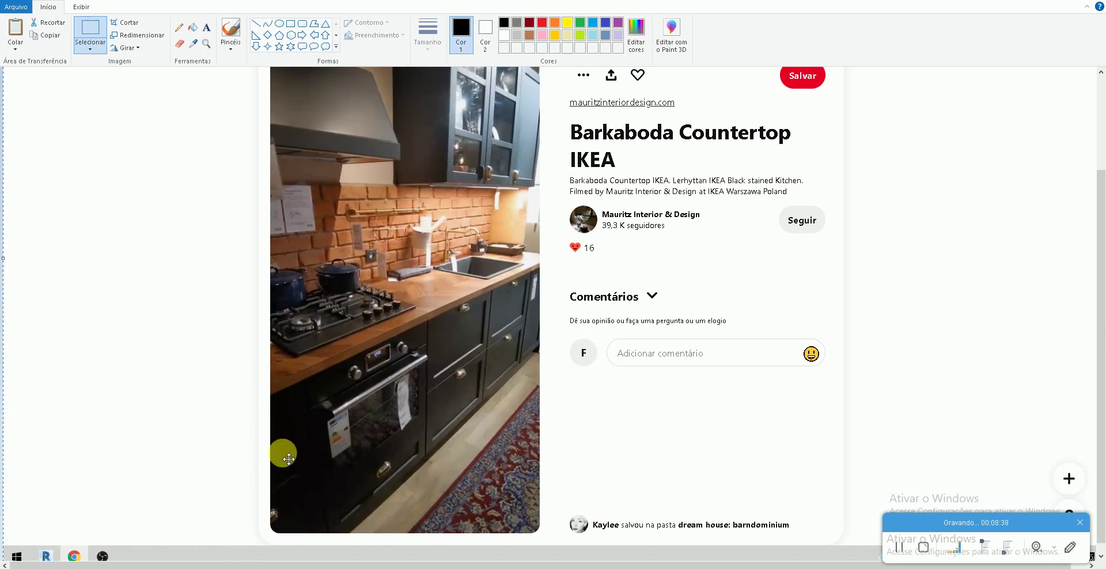
{"action": "key", "text": "alt+Tab"}
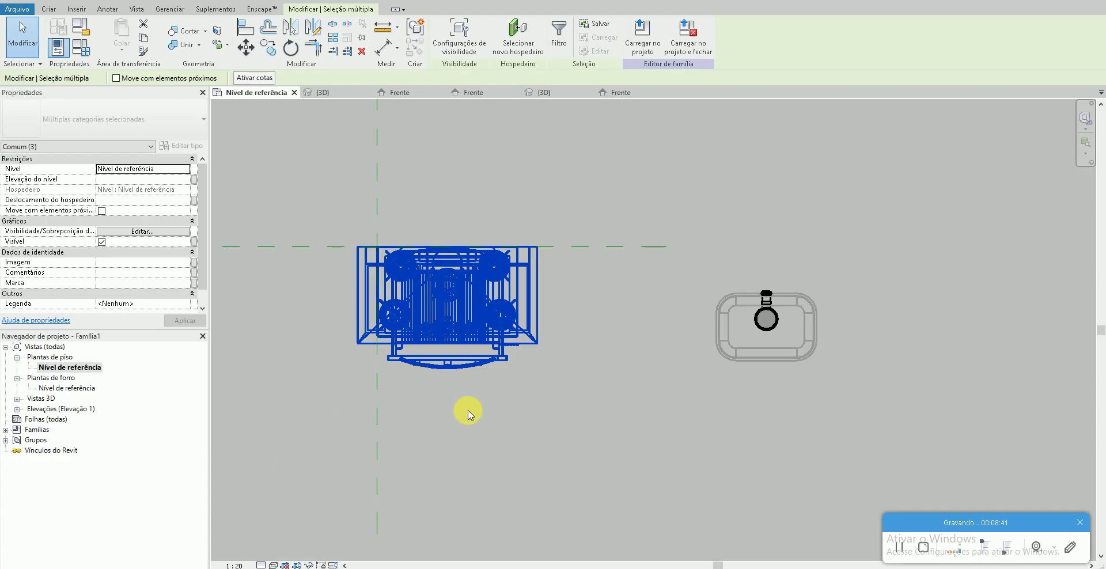
{"action": "key", "text": "m"}
{"action": "key", "text": "v"}
{"action": "type", "text": ".4"}
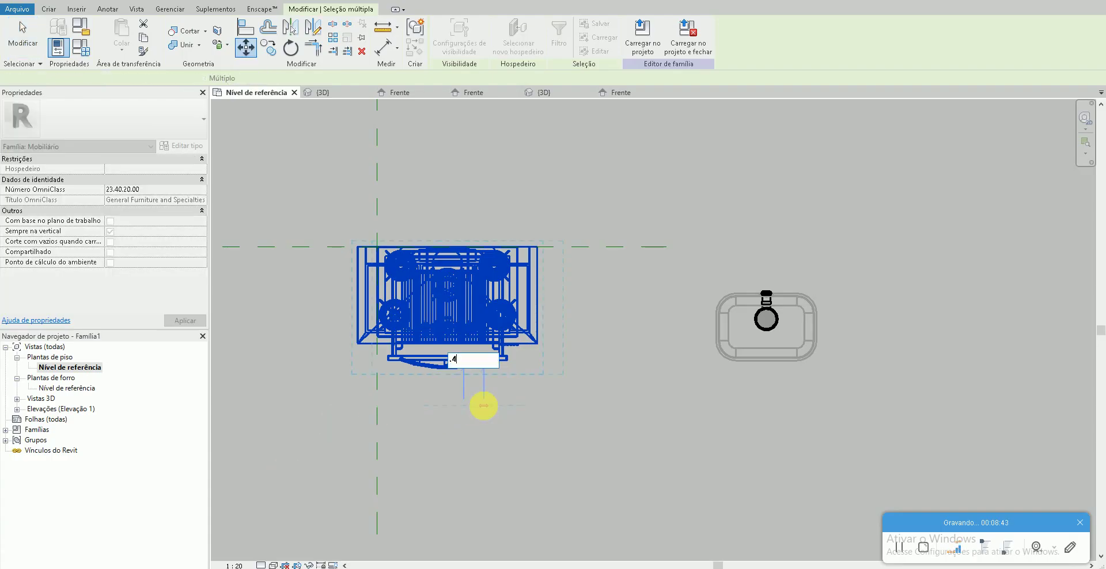
{"action": "key", "text": "Return"}
{"action": "key", "text": "Escape"}
- Shift the cooktop a further 0.05
{"action": "left_click", "coordinate": [525, 367]}
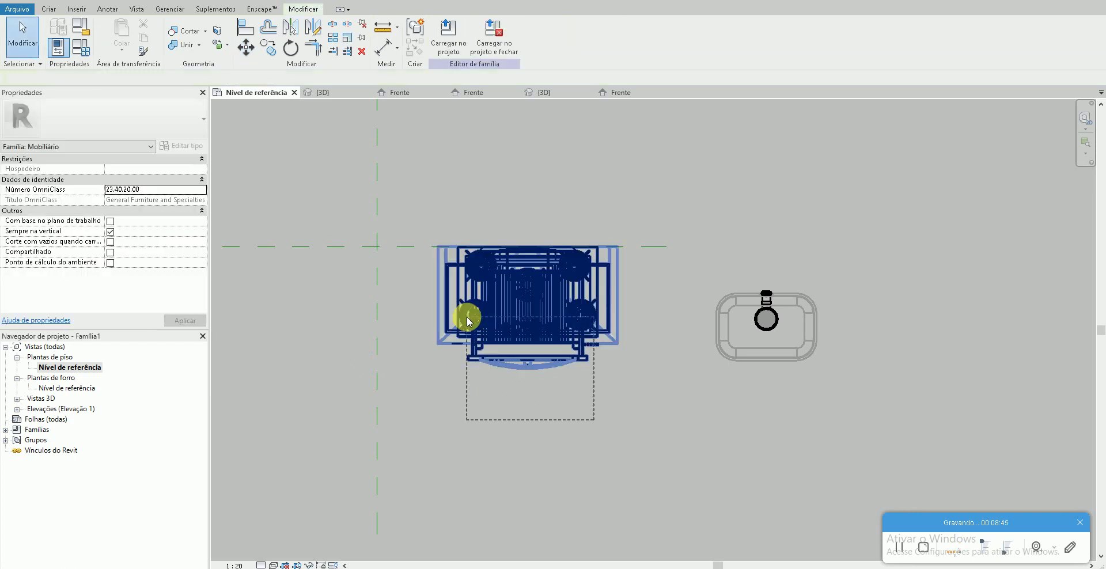
{"action": "key", "text": "Escape"}
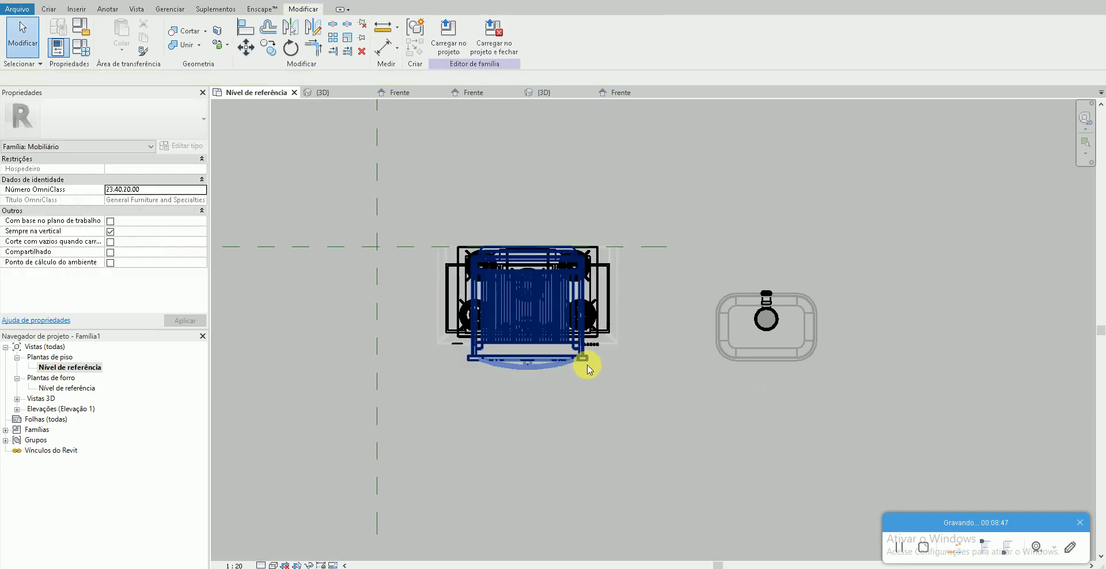
{"action": "left_click", "coordinate": [573, 358]}
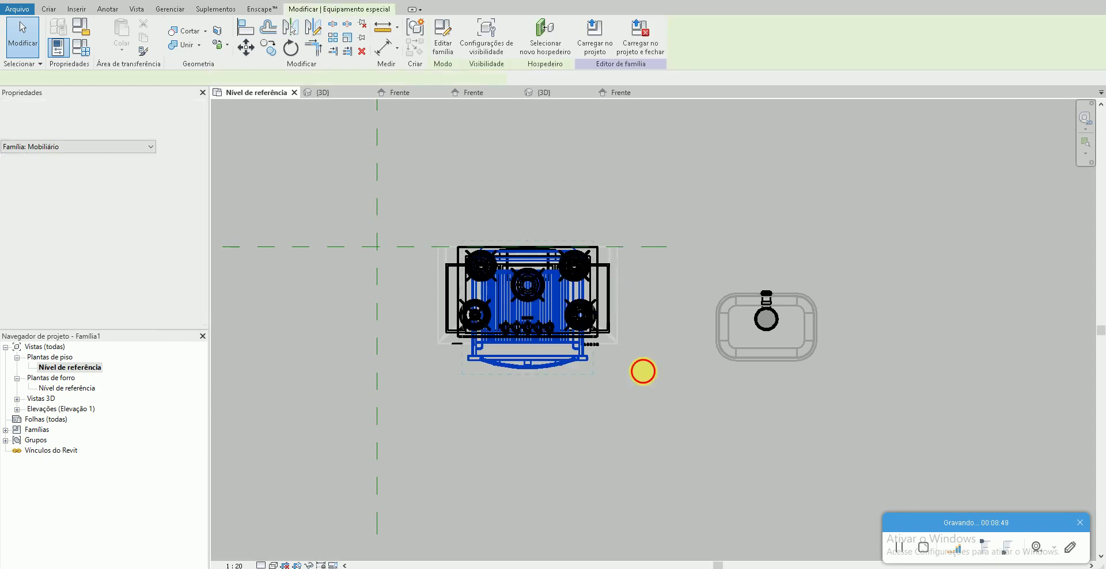
{"action": "key", "text": "m"}
{"action": "key", "text": "v"}
{"action": "left_click", "coordinate": [642, 370]}
{"action": "type", "text": "."}
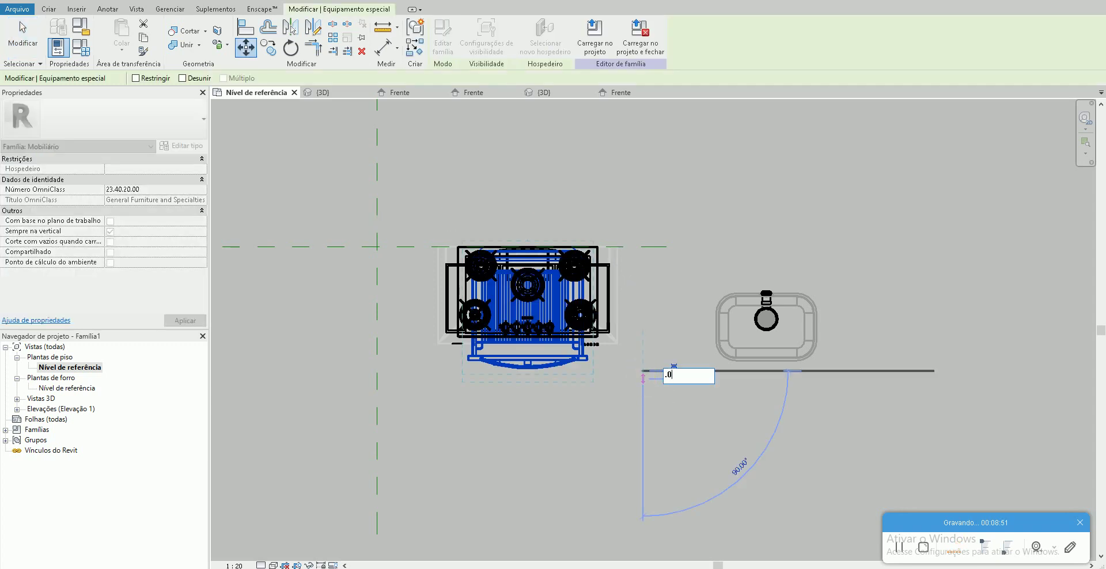
{"action": "type", "text": "05"}
{"action": "key", "text": "Return"}
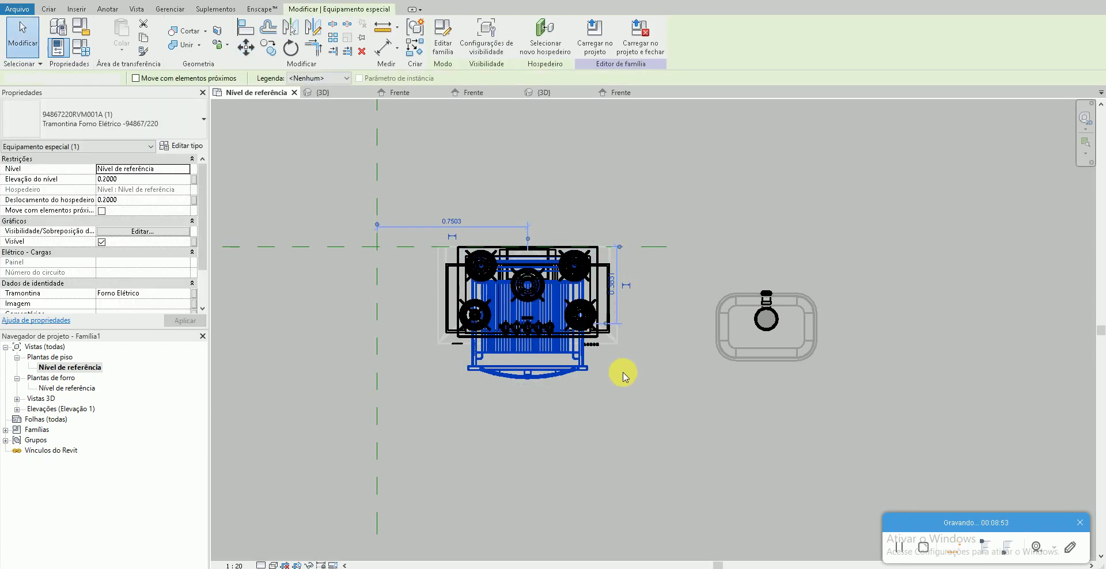
{"action": "key", "text": "Escape"}
- Rotate the sink with RO so it sits beside the cooktop
{"action": "left_click", "coordinate": [716, 339]}
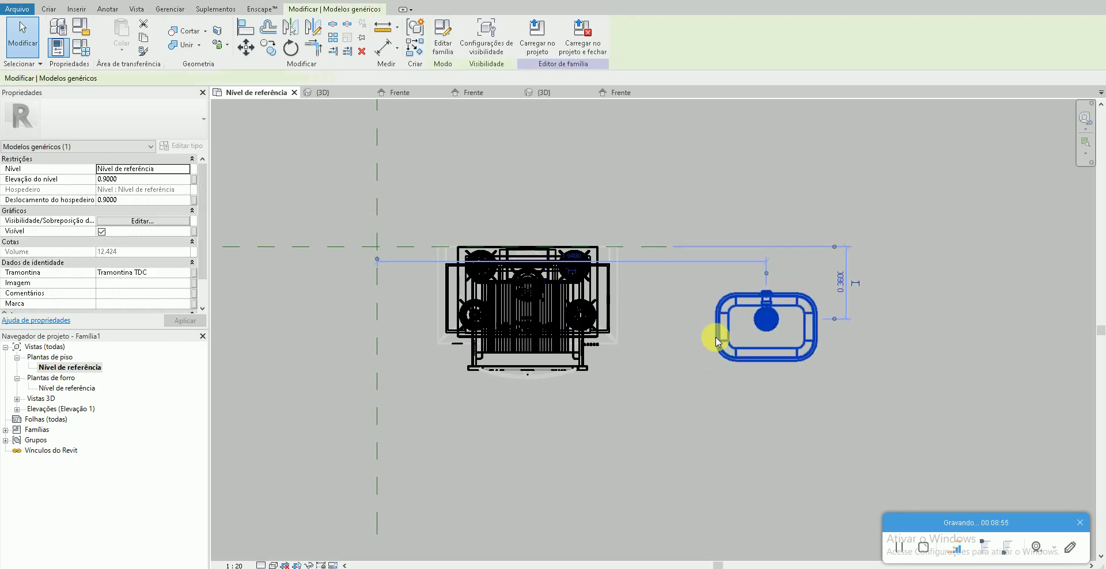
{"action": "key", "text": "r"}
{"action": "key", "text": "o"}
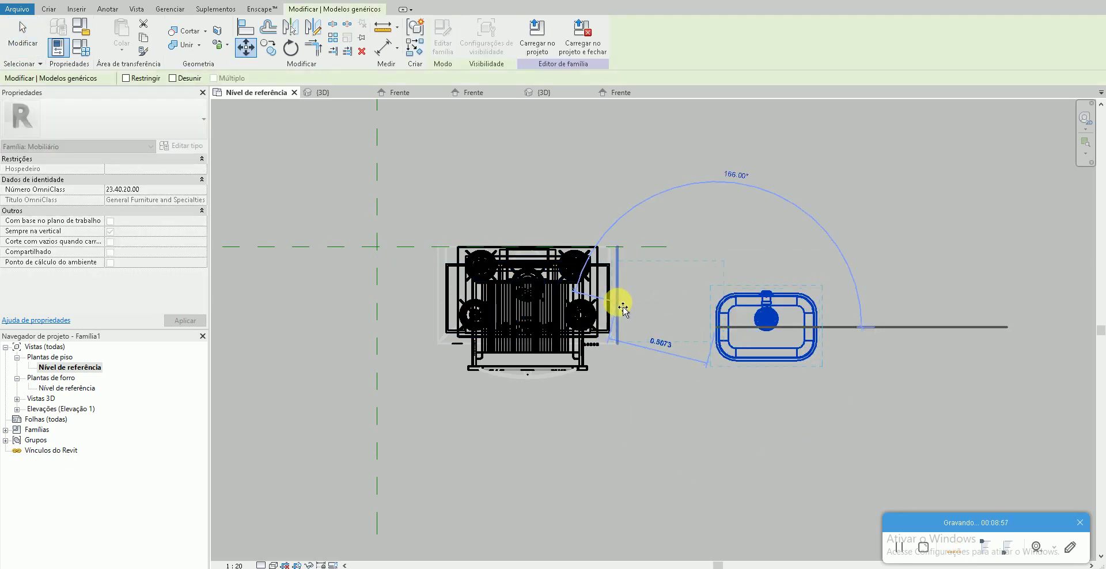
{"action": "left_click", "coordinate": [615, 328]}
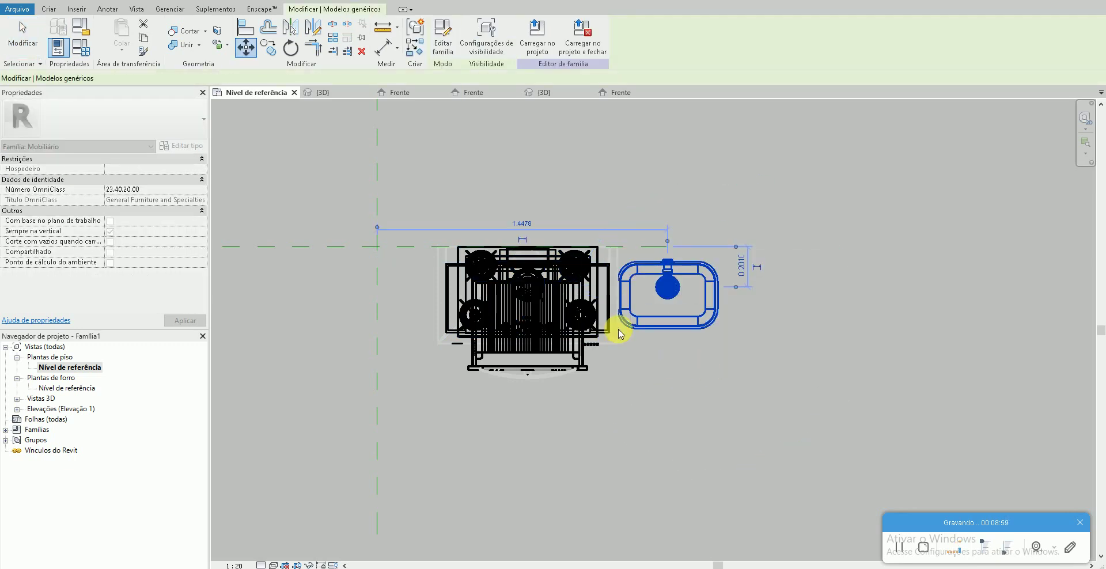
{"action": "left_click", "coordinate": [496, 430]}
- Set the plan's visual style to Linha oculta and check the kitchen reference image
{"action": "scroll", "coordinate": [480, 435], "scroll_direction": "down", "scroll_amount": 1}
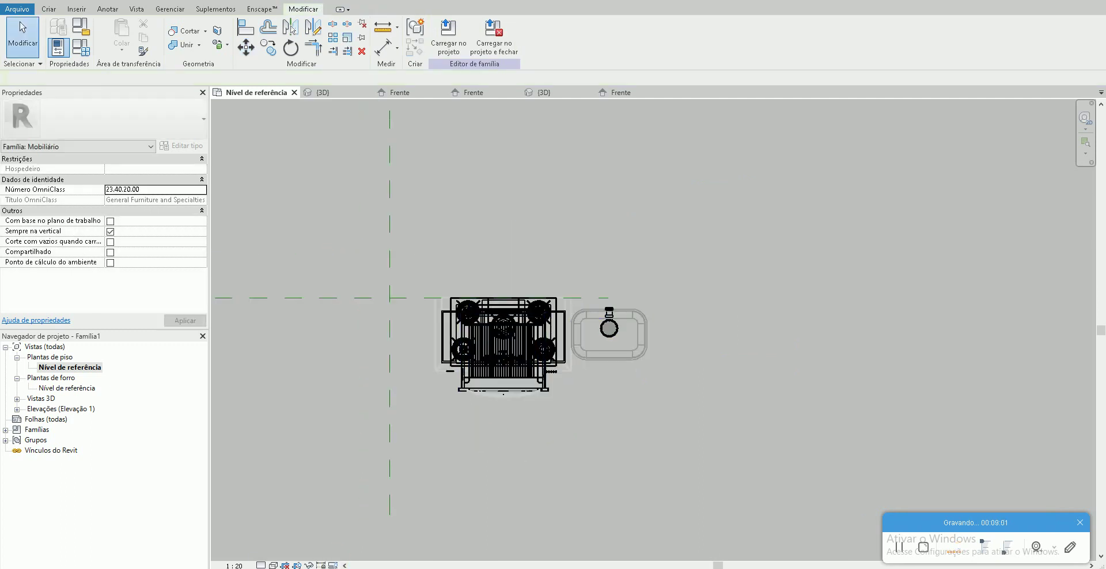
{"action": "left_click", "coordinate": [261, 565]}
{"action": "left_click", "coordinate": [268, 557]}
{"action": "left_click", "coordinate": [273, 565]}
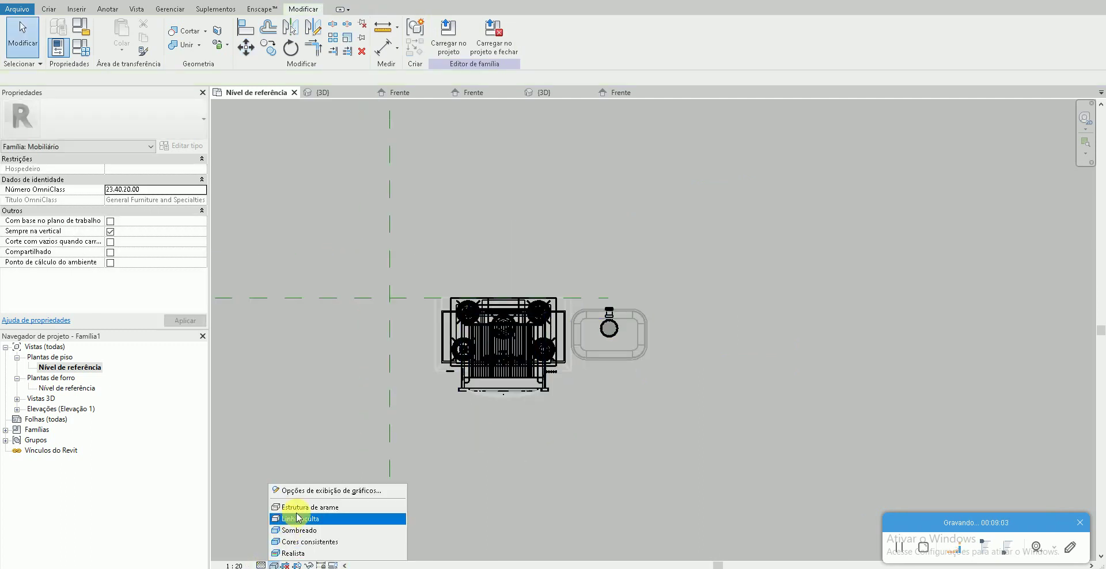
{"action": "left_click", "coordinate": [285, 505]}
{"action": "left_click", "coordinate": [353, 550]}
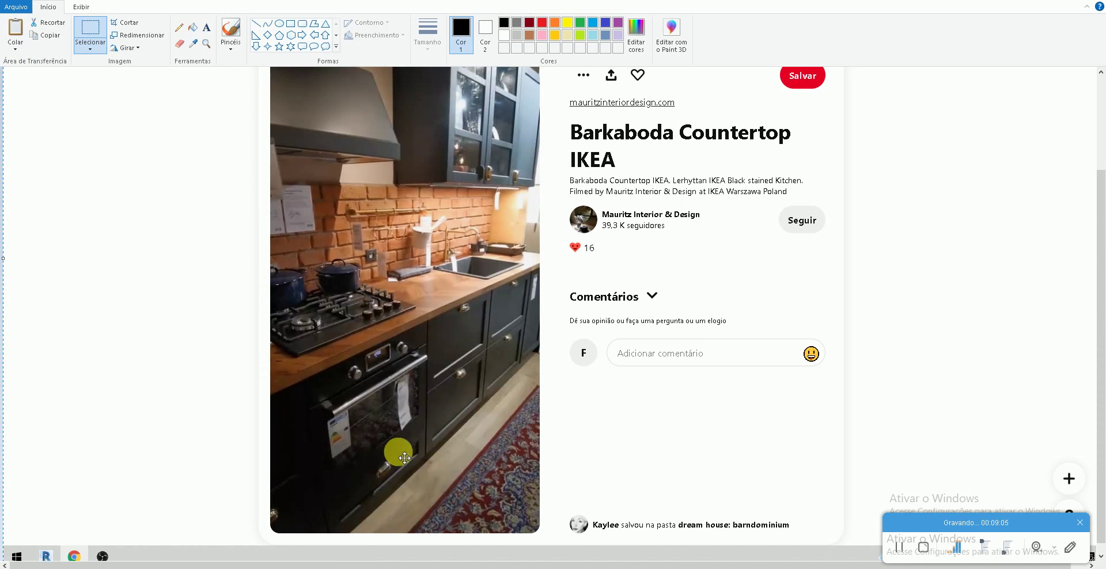
{"action": "key", "text": "alt+Tab"}
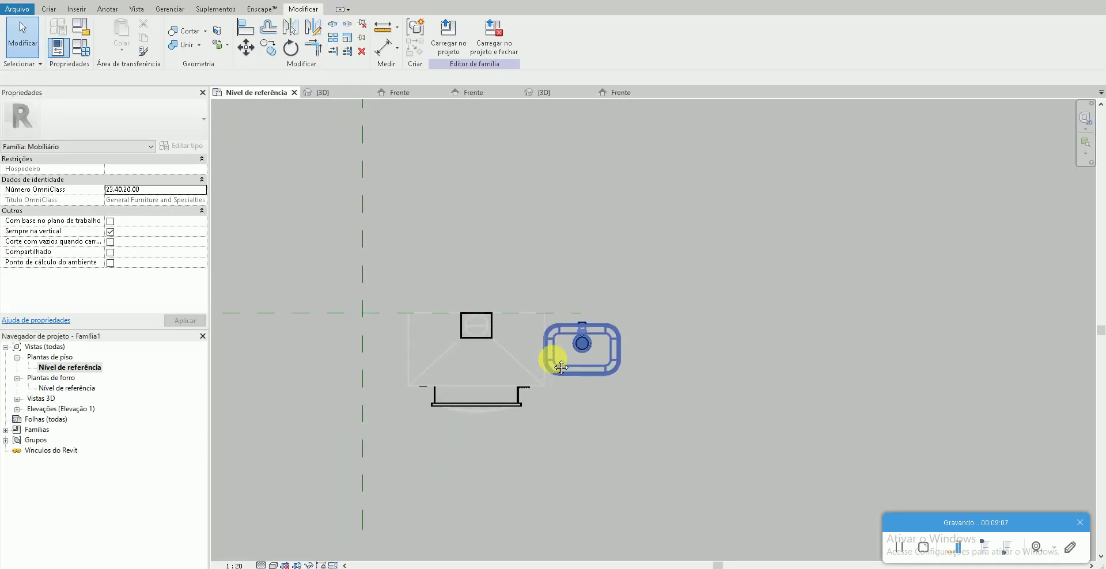
{"action": "left_click", "coordinate": [48, 8]}
- Sketch an extrusion rectangle from the reference-plane intersection to past the sink
{"action": "left_click", "coordinate": [117, 37]}
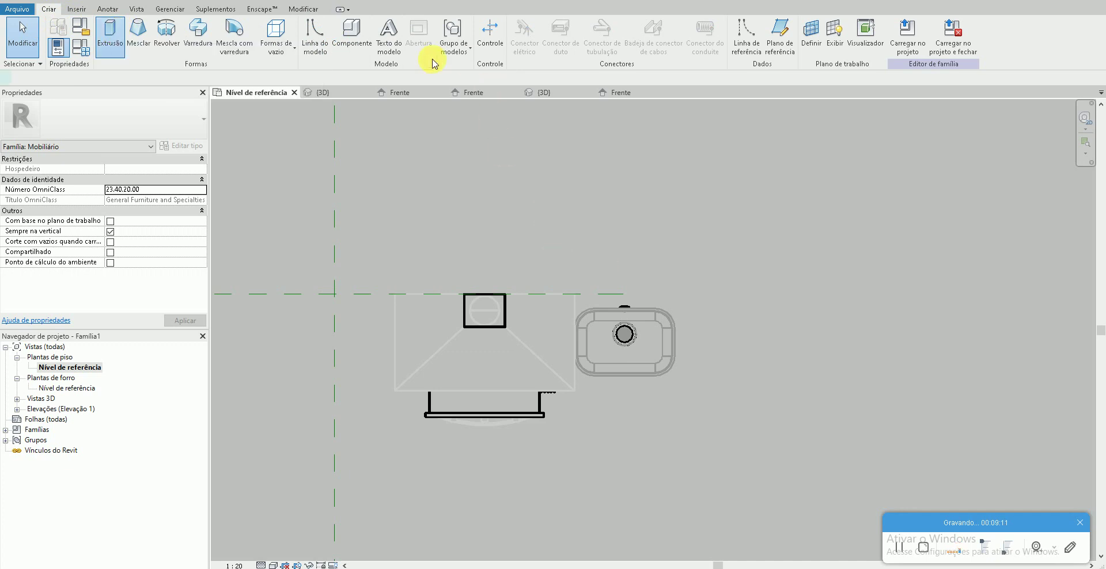
{"action": "left_click", "coordinate": [475, 25]}
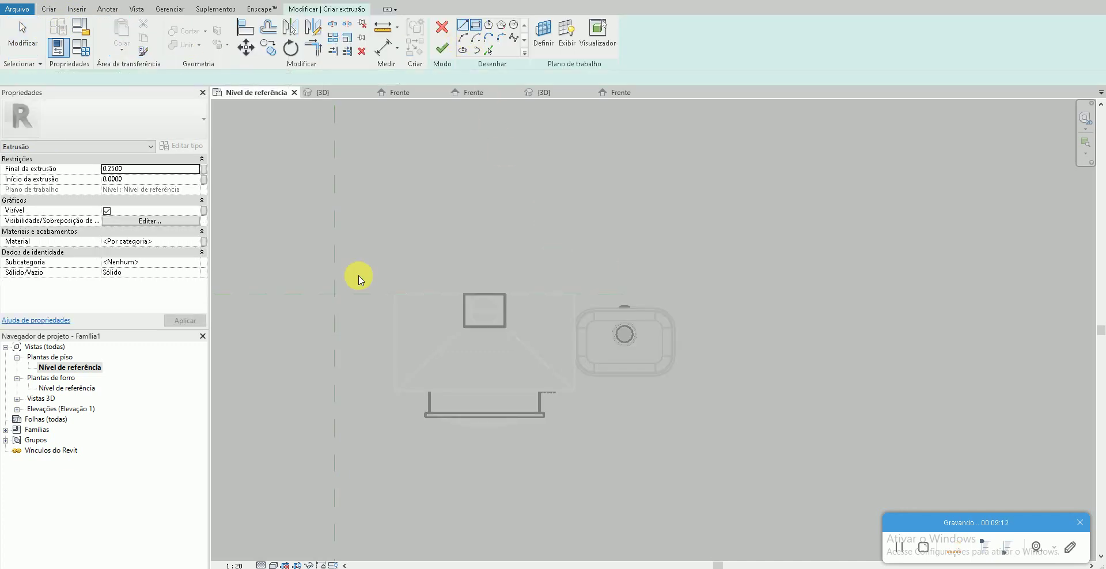
{"action": "left_click", "coordinate": [335, 294]}
{"action": "left_click", "coordinate": [859, 382]}
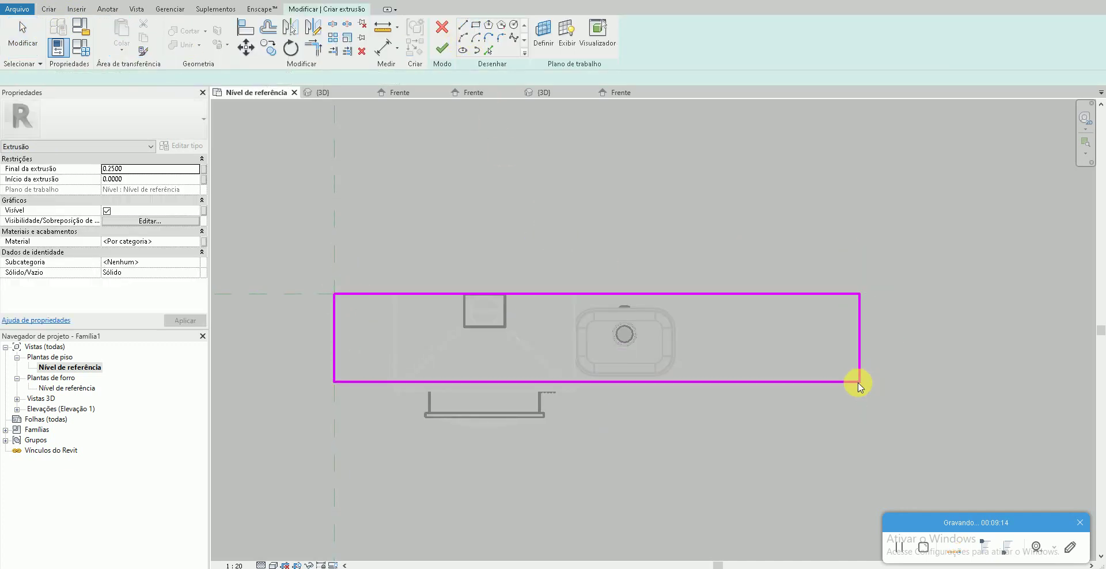
{"action": "key", "text": "Escape"}
{"action": "key", "text": "Escape"}
- Set the rectangle's depth to 0.6
{"action": "left_click", "coordinate": [748, 382]}
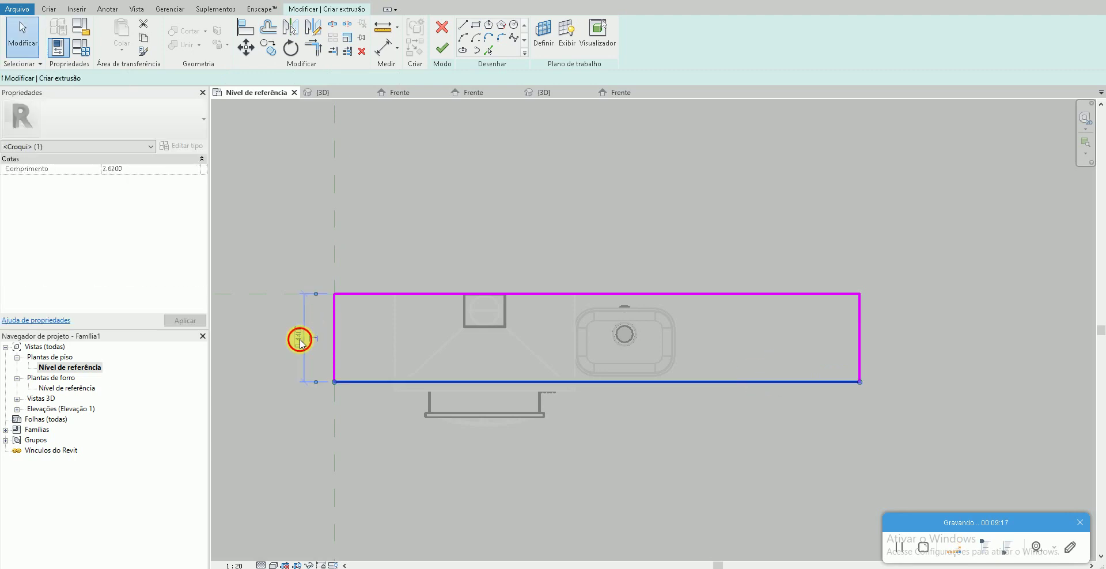
{"action": "type", "text": "6"}
{"action": "key", "text": "Return"}
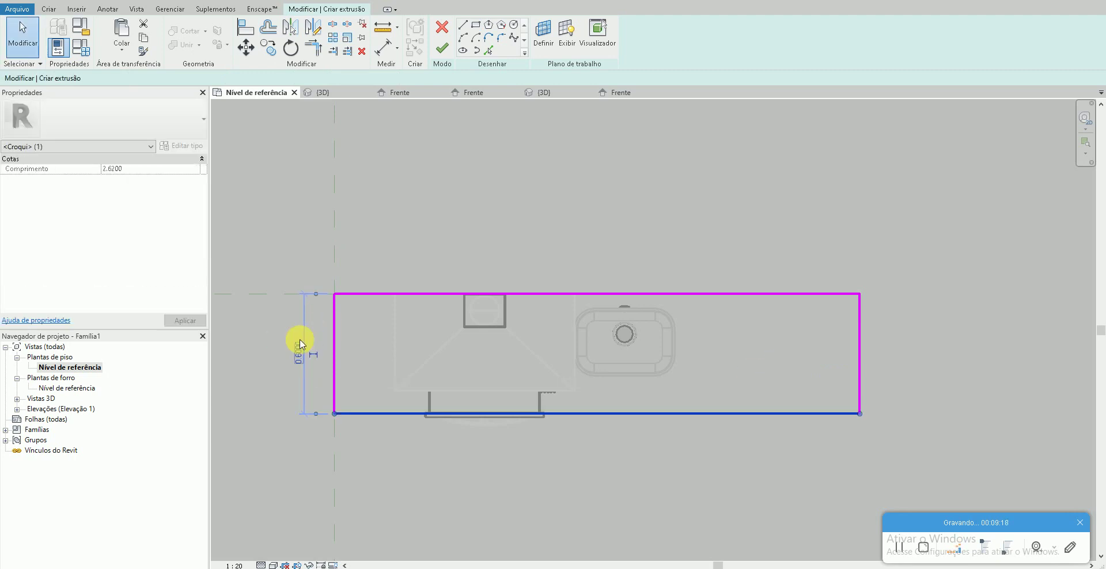
{"action": "left_click", "coordinate": [435, 369]}
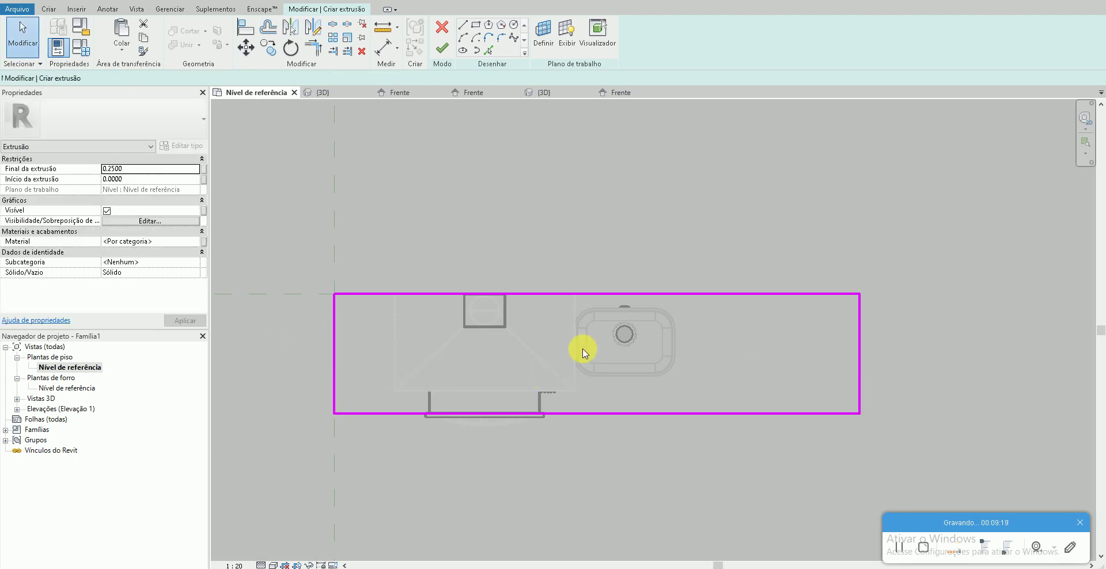
- Resize the rectangle's right edge to 0.3, then 0.4
{"action": "left_click", "coordinate": [858, 364]}
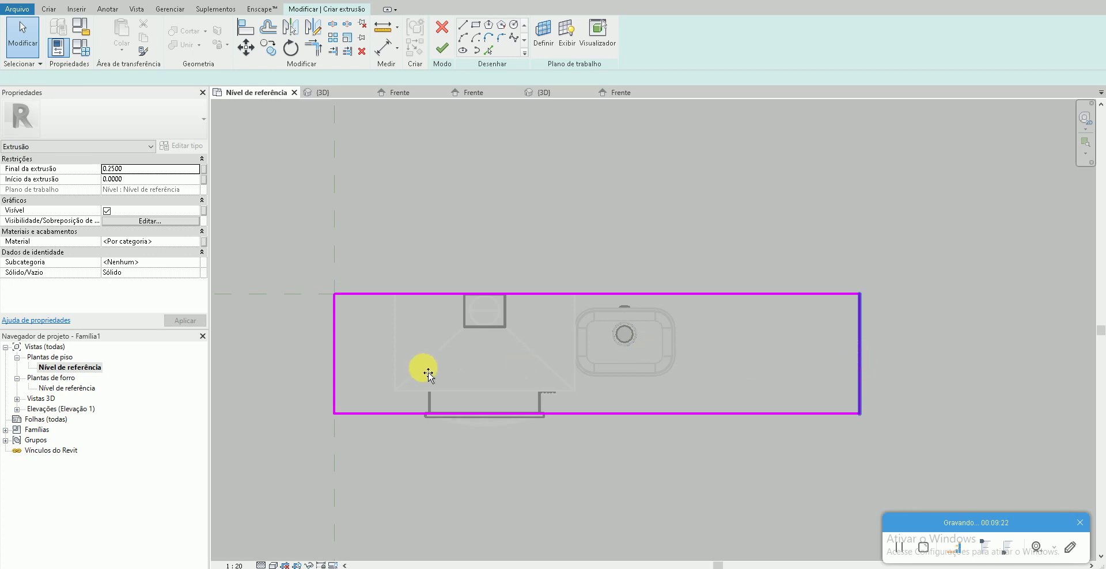
{"action": "left_click_drag", "start_coordinate": [429, 374], "coordinate": [426, 369]}
{"action": "type", "text": "0.3"}
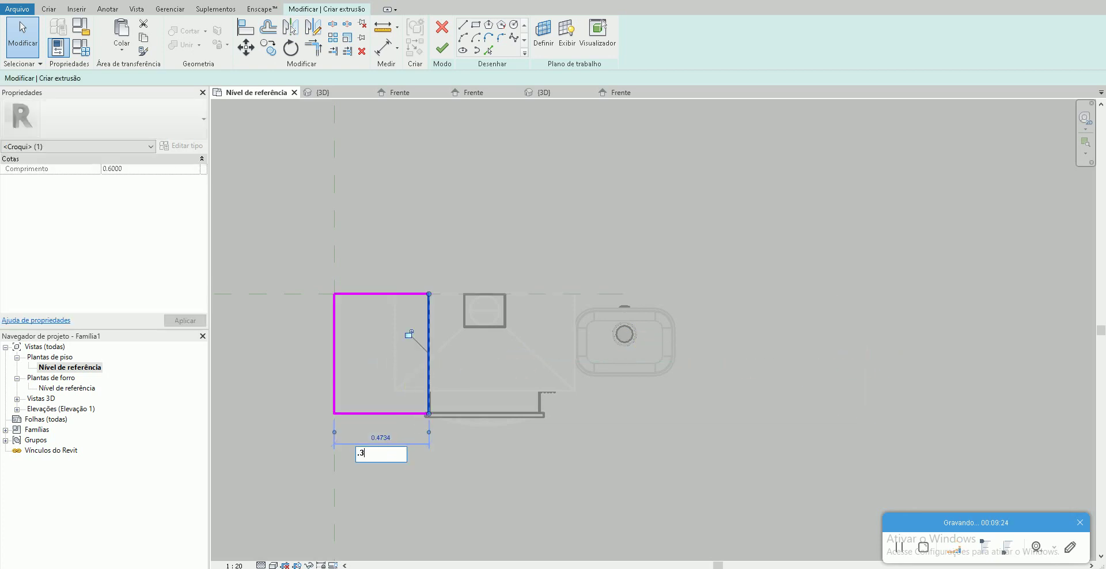
{"action": "key", "text": "Return"}
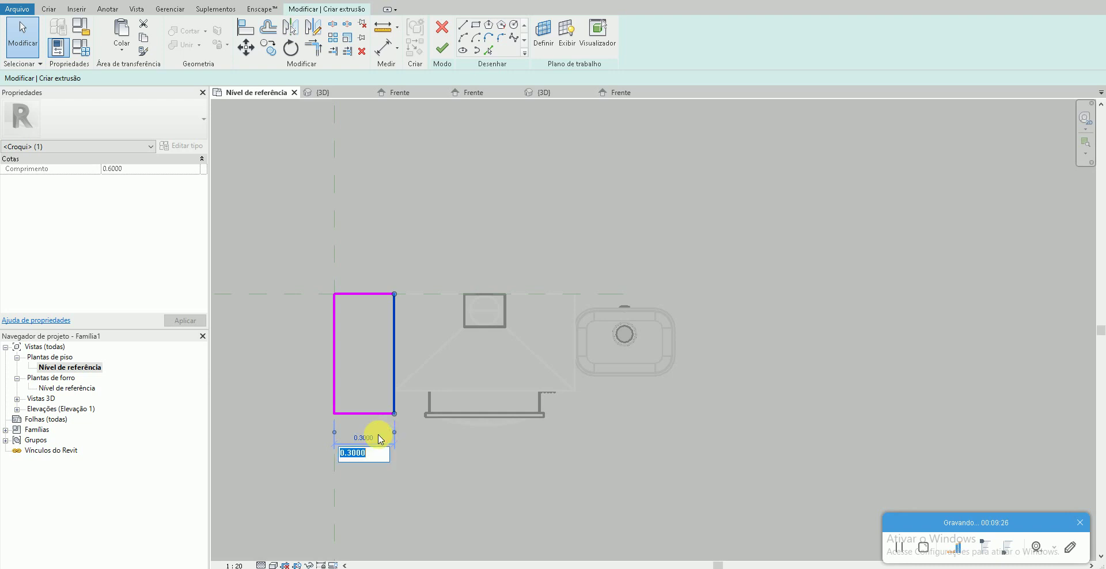
{"action": "key", "text": "Return"}
{"action": "key", "text": "Escape"}
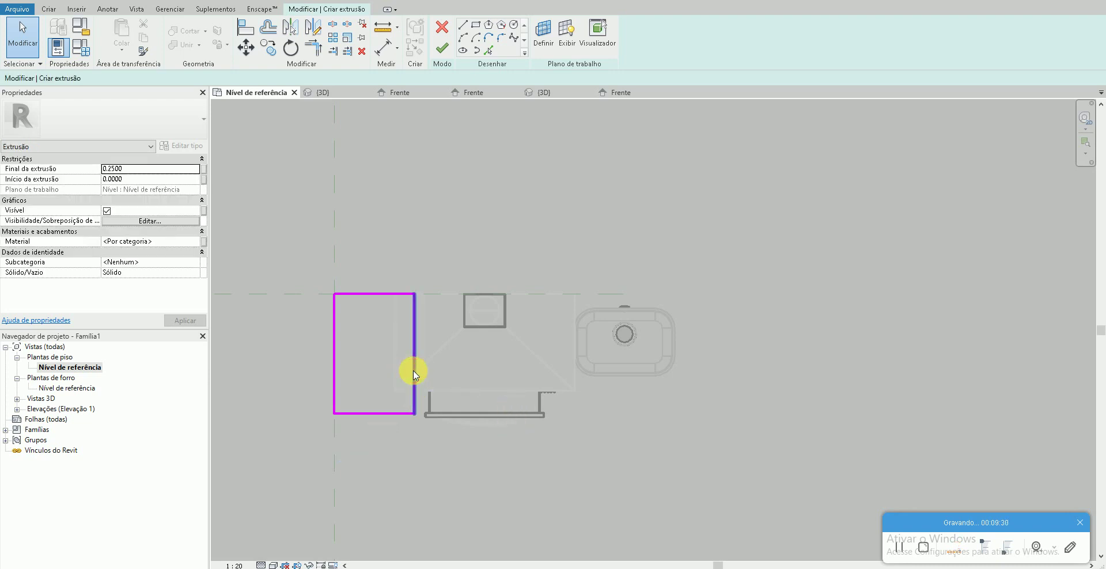
- Extend the rectangle's length to 1.0, then settle it at 1.15
{"action": "left_click", "coordinate": [413, 370]}
{"action": "left_click", "coordinate": [379, 438]}
{"action": "type", "text": "1.15"}
{"action": "key", "text": "Return"}
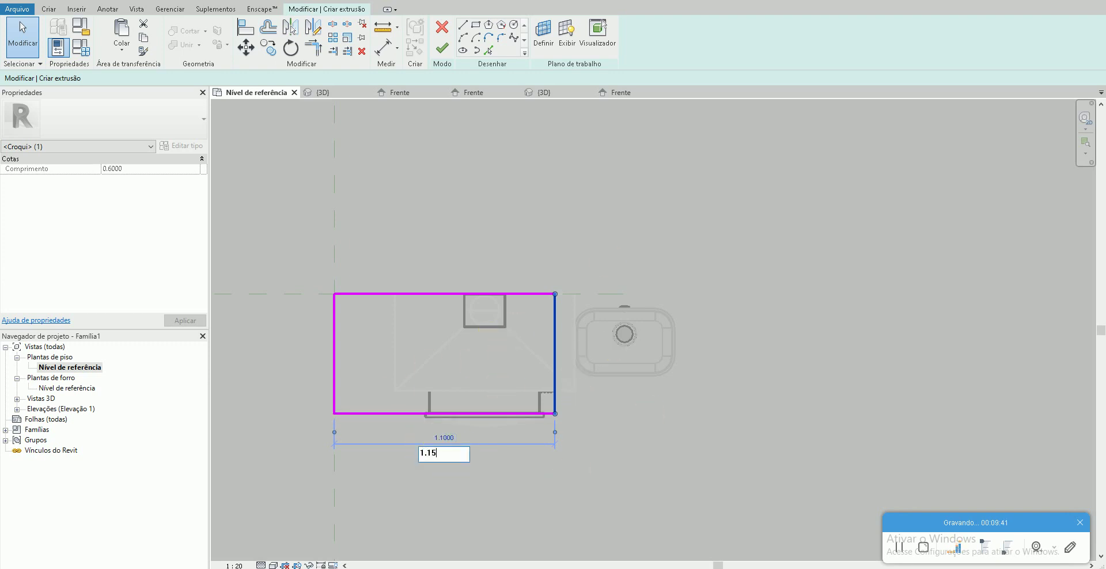
{"action": "key", "text": "Return"}
{"action": "left_click", "coordinate": [583, 497]}
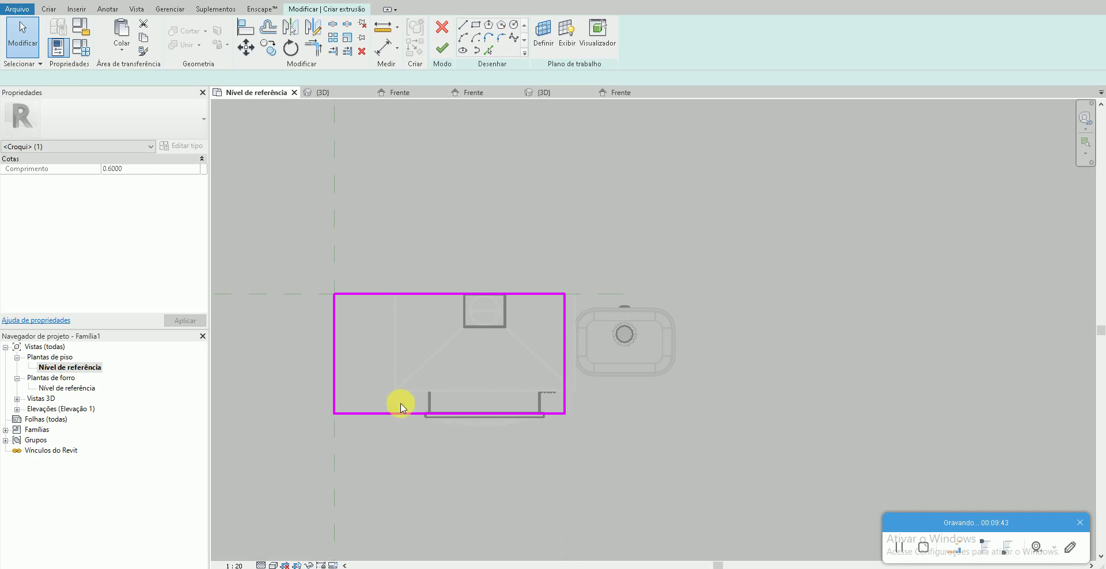
{"action": "key", "text": "o"}
{"action": "key", "text": "f"}
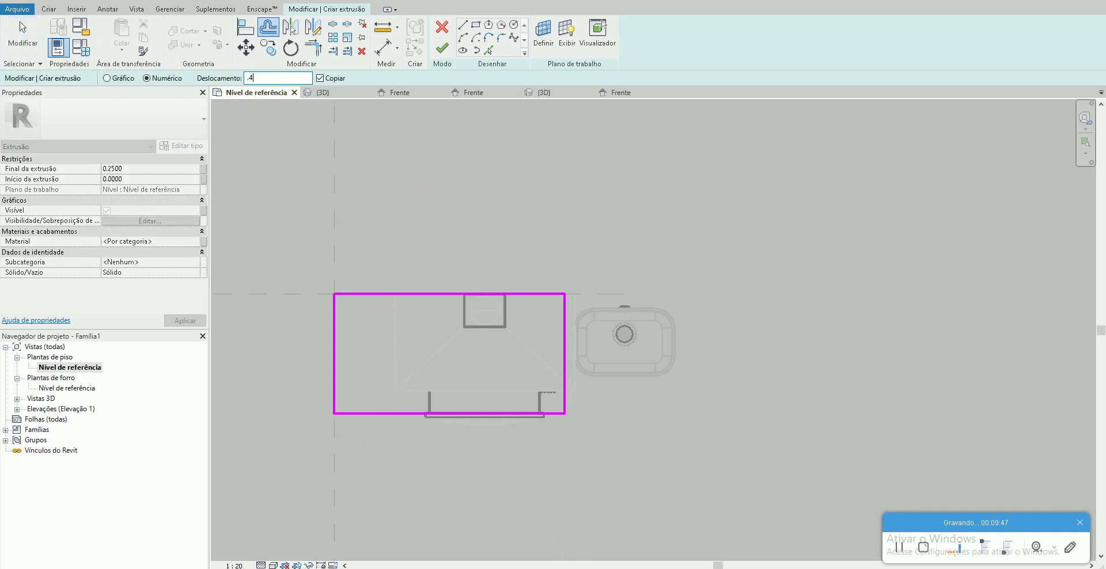
- Offset the left sketch edge by 0.4 and change the 0.7500 width dimension to 0.7
{"action": "left_click", "coordinate": [336, 320]}
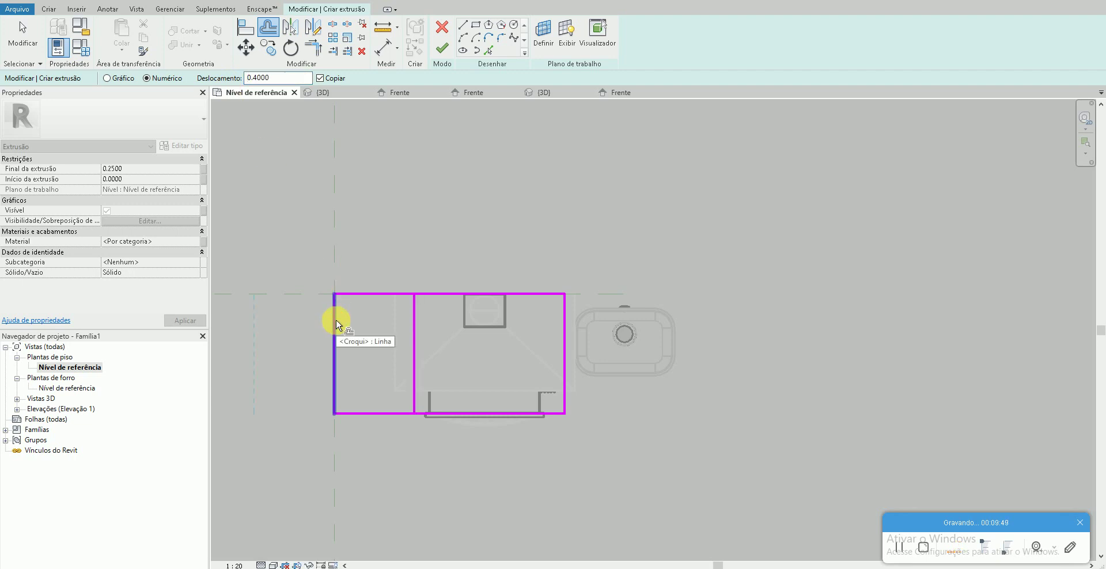
{"action": "key", "text": "Escape"}
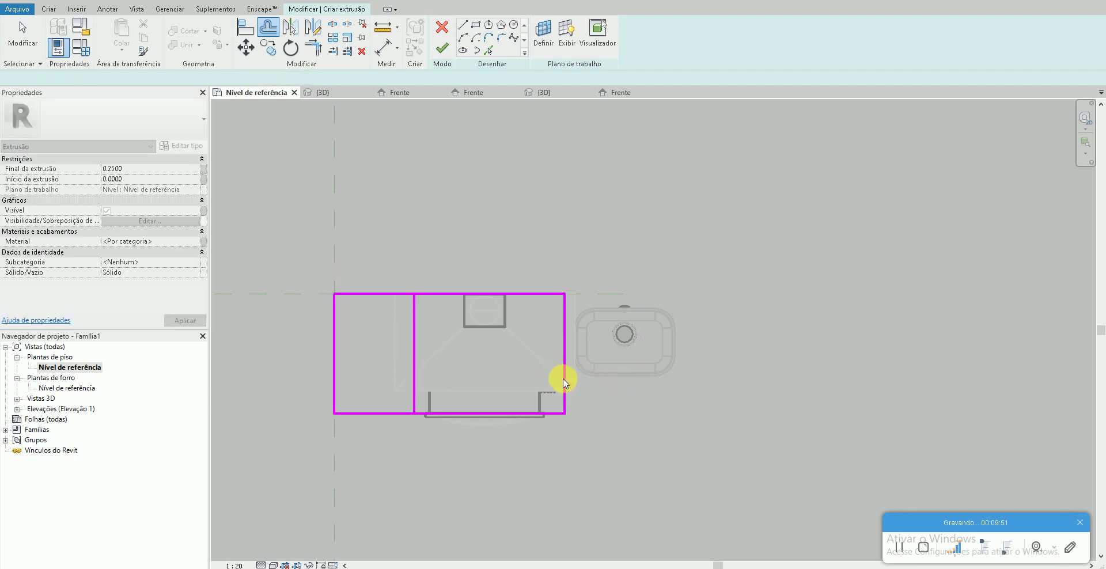
{"action": "left_click", "coordinate": [564, 375]}
{"action": "left_click", "coordinate": [488, 438]}
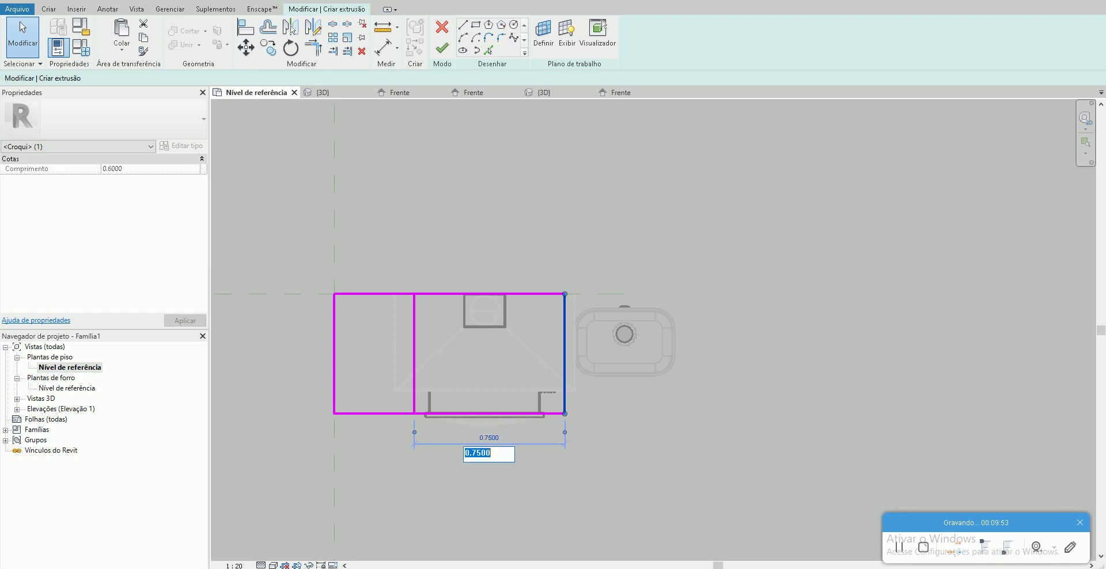
{"action": "type", "text": ".7"}
{"action": "key", "text": "Return"}
{"action": "left_click", "coordinate": [500, 450]}
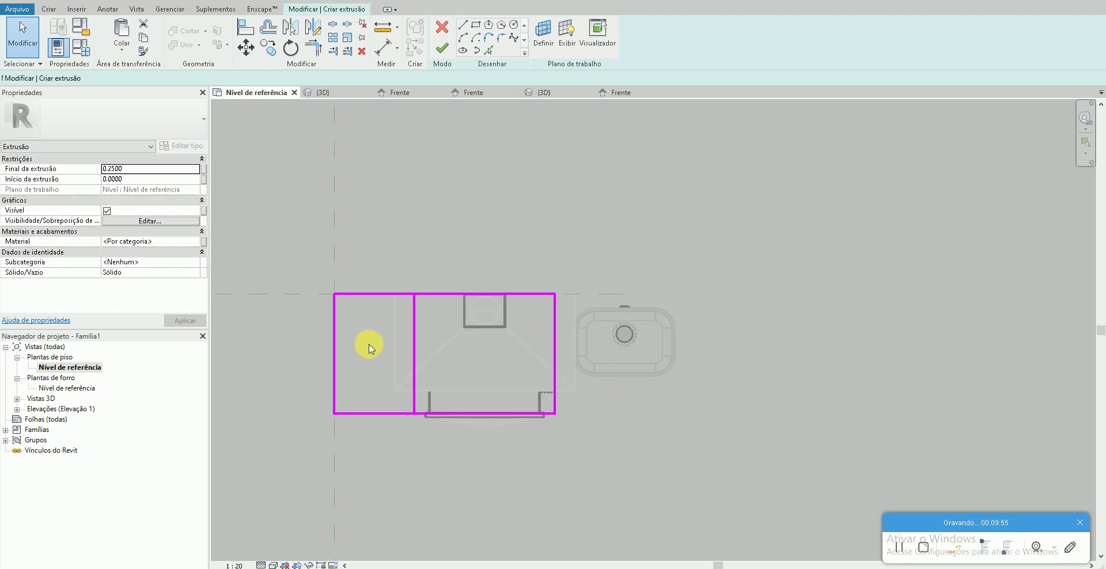
- Compare with the kitchen reference picture, then offset a copy of the far-right sketch line
{"action": "scroll", "coordinate": [469, 374], "scroll_direction": "up", "scroll_amount": 2}
{"action": "middle_click_drag", "start_coordinate": [469, 374], "coordinate": [508, 369]}
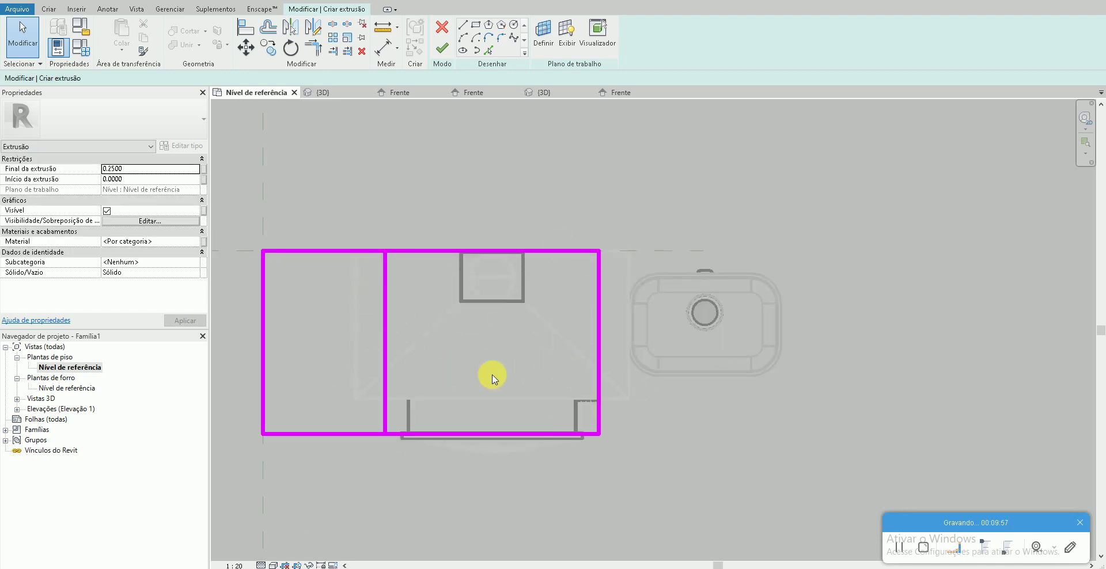
{"action": "scroll", "coordinate": [492, 376], "scroll_direction": "down", "scroll_amount": 2}
{"action": "key", "text": "alt+Tab"}
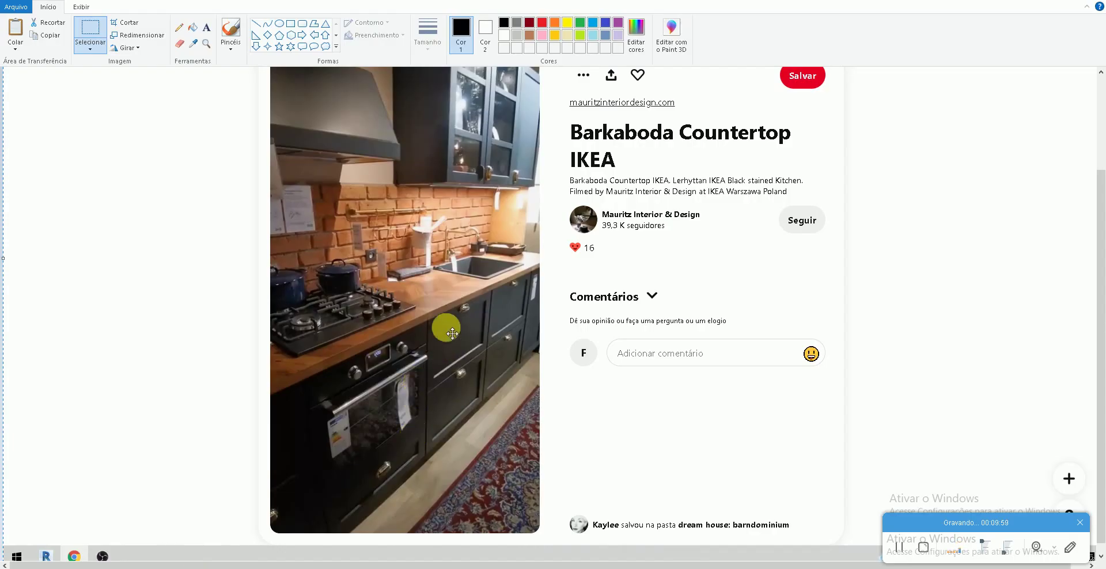
{"action": "key", "text": "alt+Tab"}
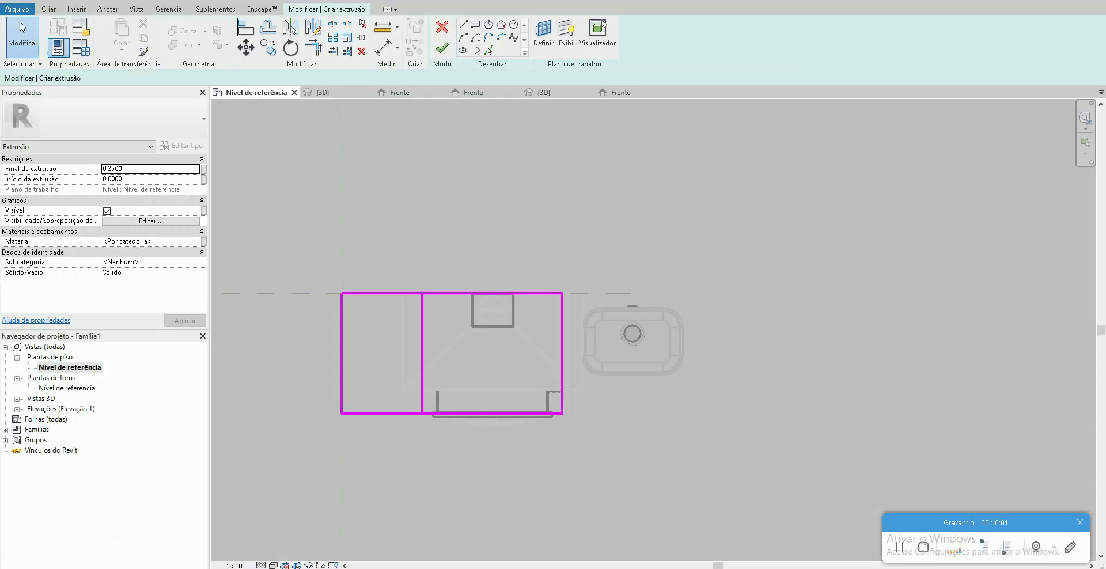
{"action": "key", "text": "o"}
{"action": "key", "text": "f"}
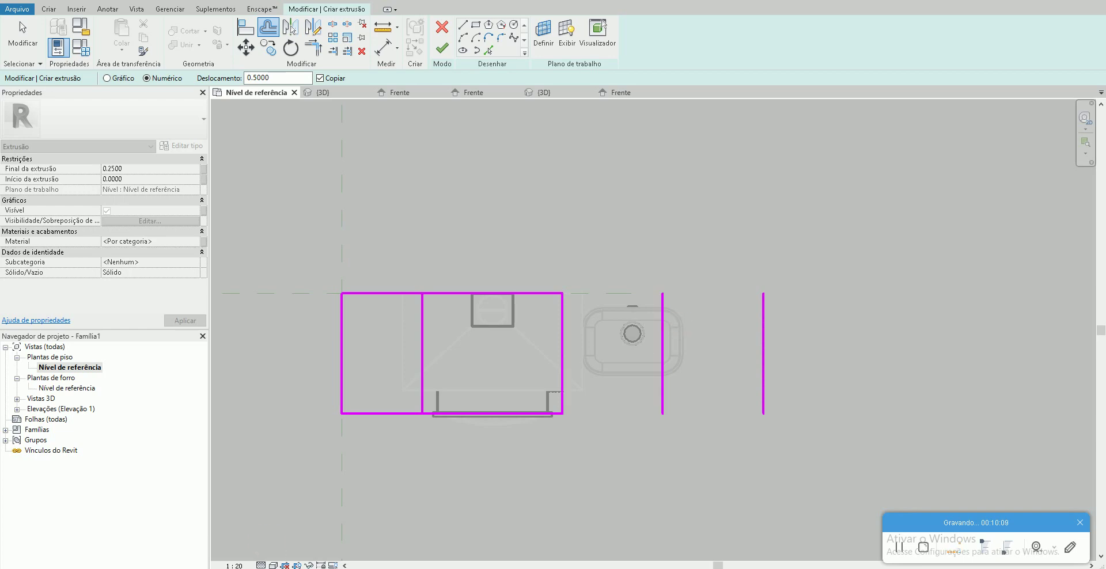
{"action": "key", "text": "alt+Tab"}
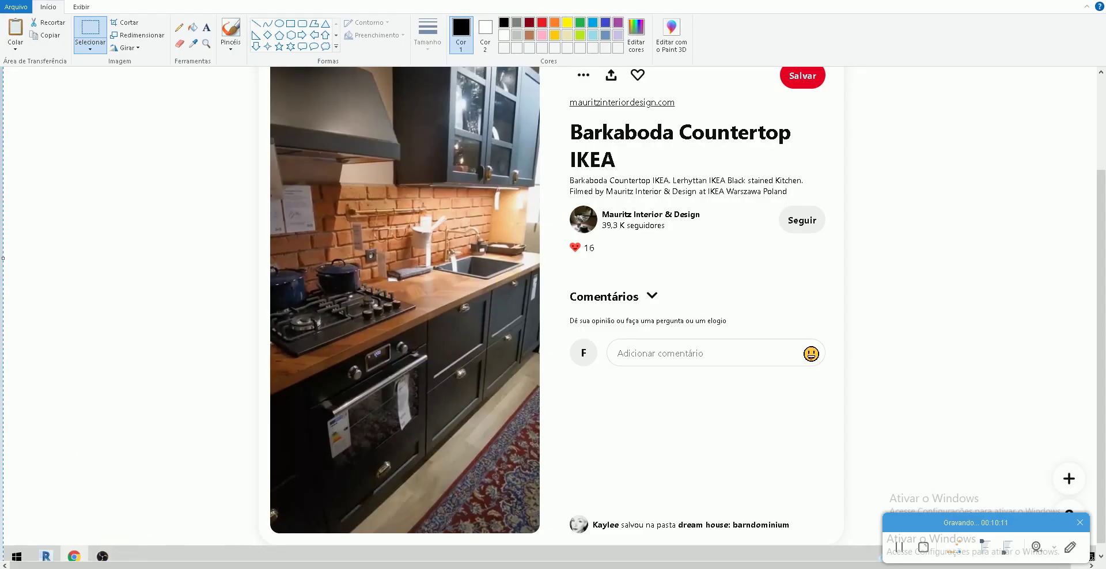
{"action": "key", "text": "alt+Tab"}
{"action": "left_click", "coordinate": [766, 334]}
{"action": "key", "text": "Escape"}
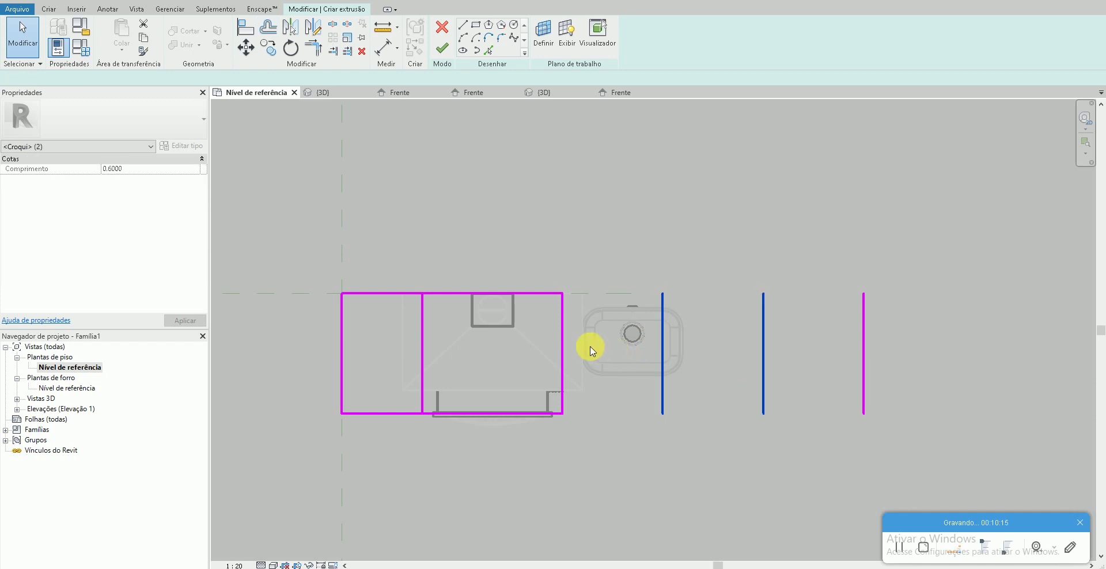
- Delete the extra vertical lines, including the inner dividing line
{"action": "key", "text": "Delete"}
{"action": "left_click", "coordinate": [563, 346]}
{"action": "key", "text": "Delete"}
{"action": "left_click", "coordinate": [422, 358]}
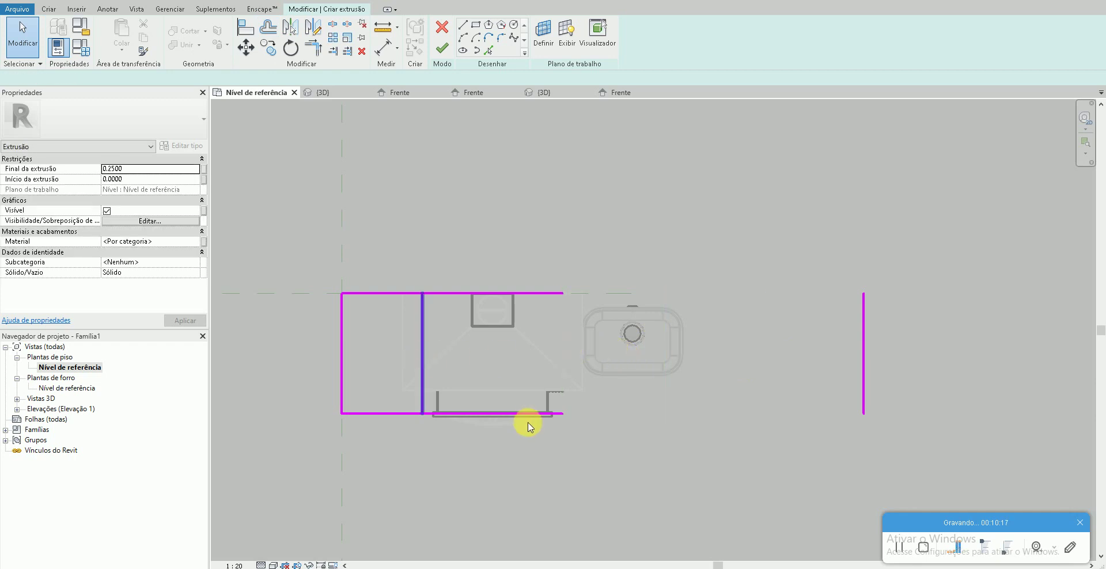
{"action": "key", "text": "Delete"}
- Extend the top and bottom edges to the far-right line with Trim/Extend to Corner (TR)
{"action": "key", "text": "t"}
{"action": "key", "text": "r"}
{"action": "left_click", "coordinate": [533, 413]}
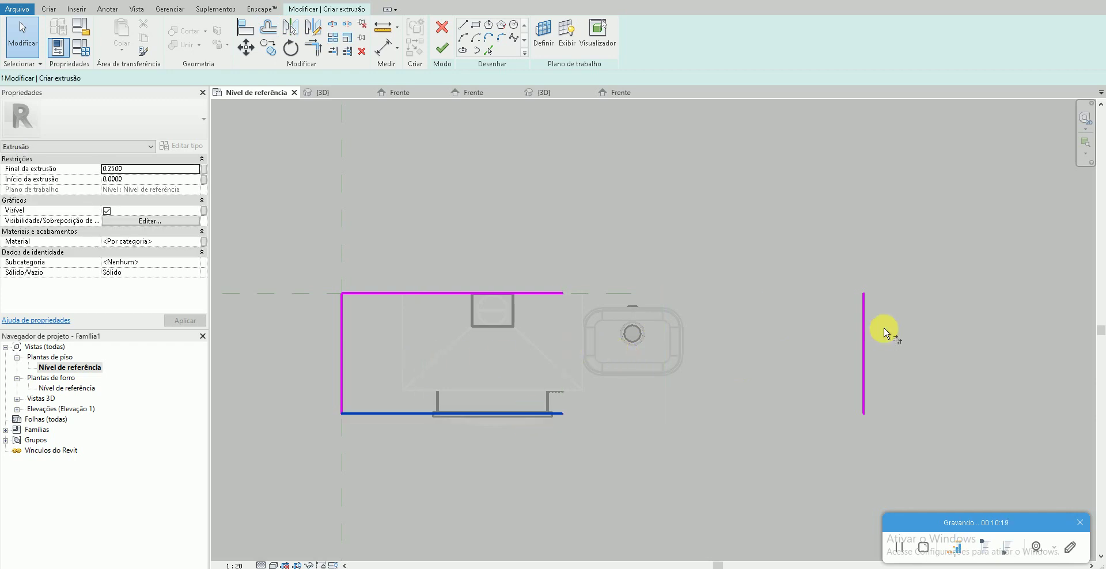
{"action": "left_click", "coordinate": [864, 327]}
{"action": "left_click", "coordinate": [541, 294]}
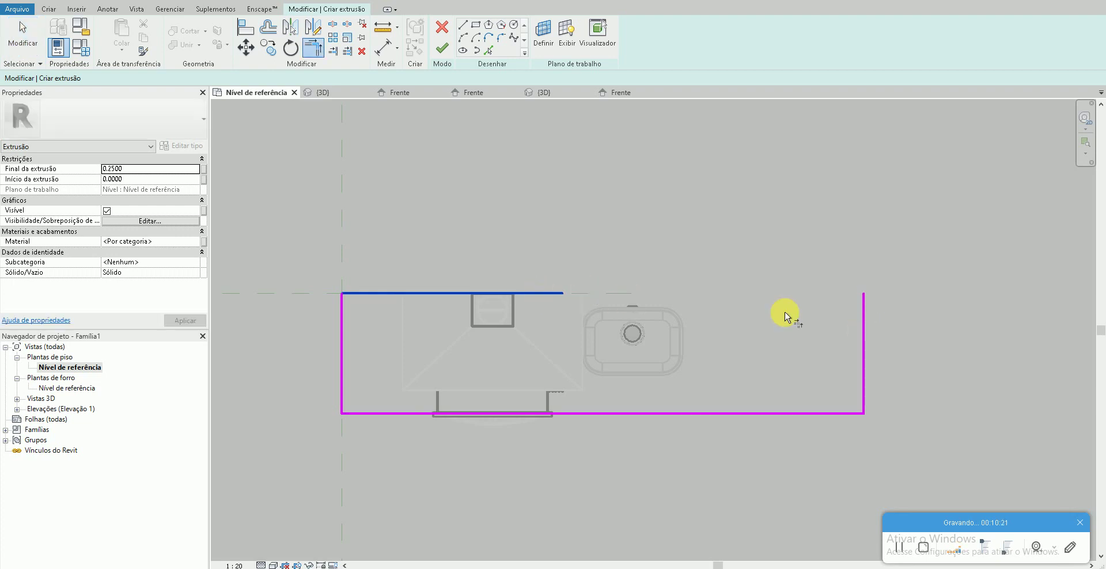
{"action": "left_click", "coordinate": [862, 330]}
{"action": "key", "text": "Escape"}
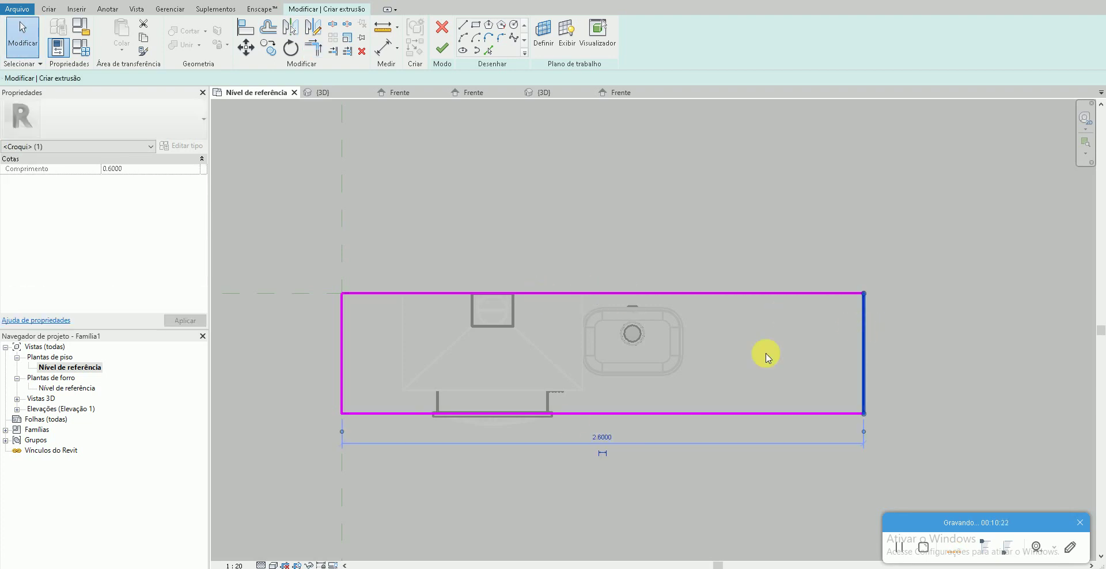
{"action": "key", "text": "Escape"}
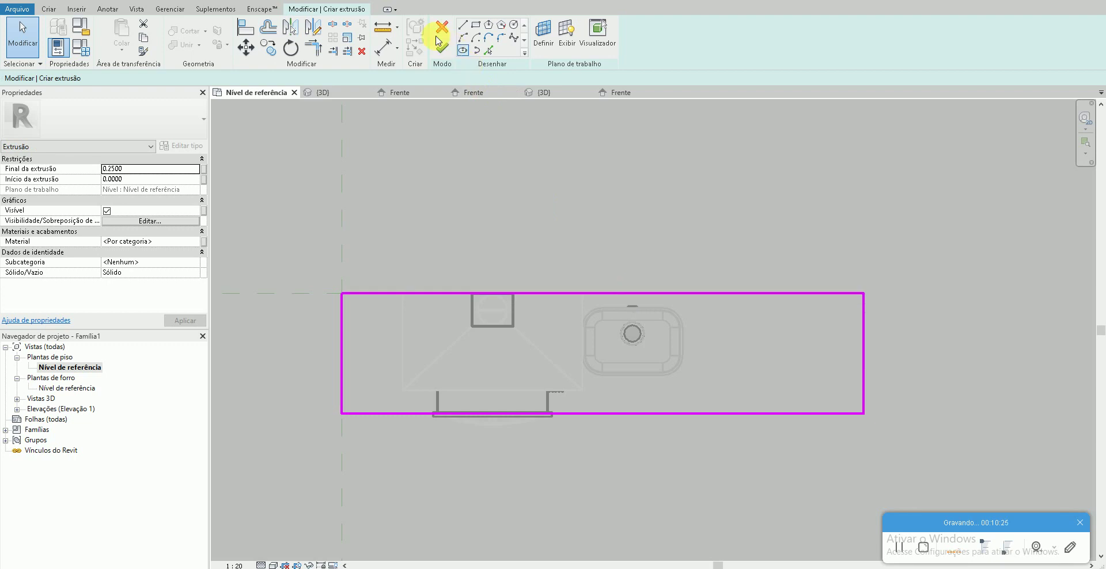
- Finish the countertop sketch and set the extrusion thickness to 0.035 in the 3D view
{"action": "left_click", "coordinate": [444, 49]}
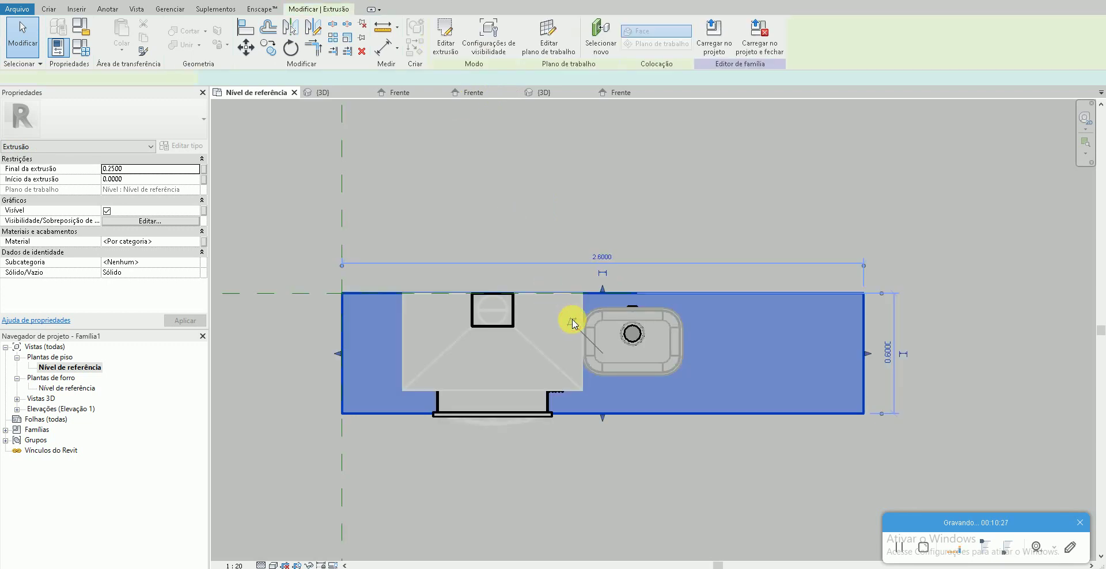
{"action": "key", "text": "ctrl+Tab"}
{"action": "left_click", "coordinate": [654, 418]}
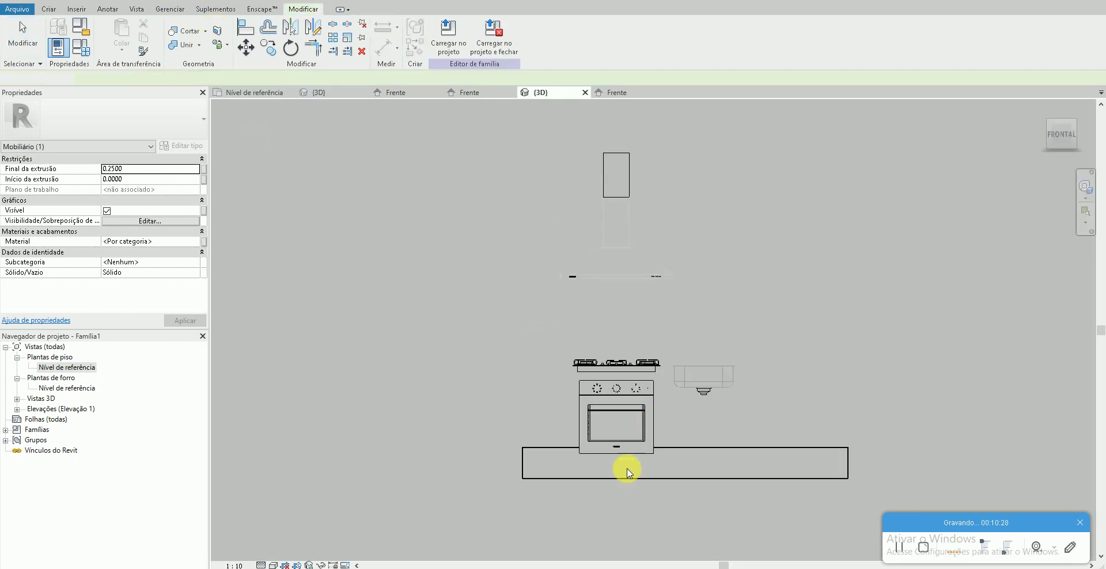
{"action": "mouse_move", "coordinate": [629, 468]}
{"action": "middle_mouse_down", "text": "shift"}
{"action": "mouse_move", "coordinate": [658, 529]}
{"action": "mouse_move", "coordinate": [666, 480]}
{"action": "middle_mouse_up", "text": "shift"}
{"action": "left_click", "coordinate": [667, 480]}
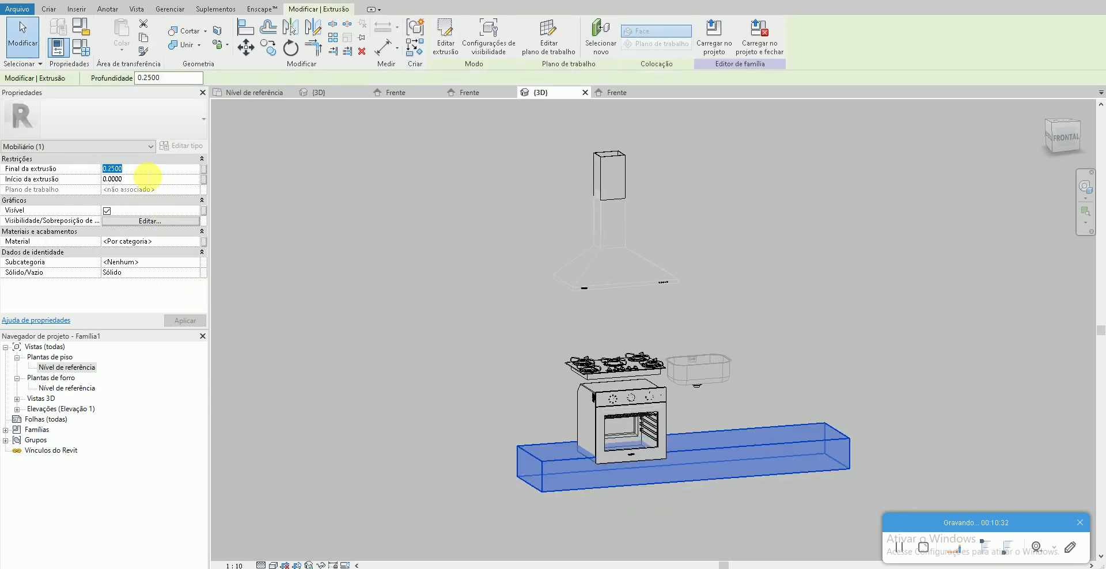
{"action": "type", "text": ".05"}
{"action": "type", "text": "0.0350"}
{"action": "key", "text": "Return"}
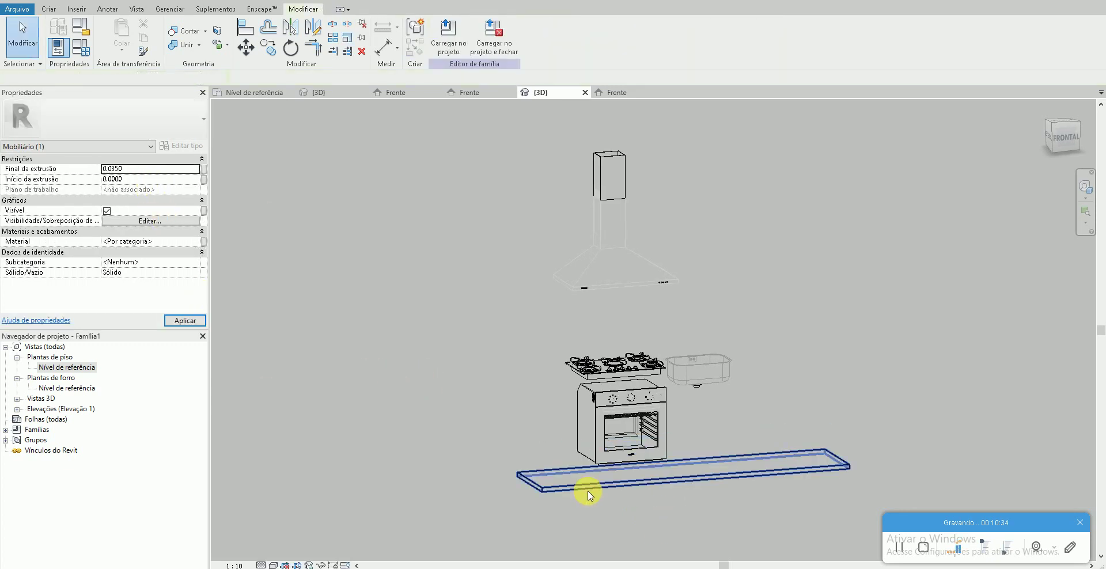
{"action": "left_click", "coordinate": [587, 494]}
{"action": "scroll", "coordinate": [587, 495], "scroll_direction": "up", "scroll_amount": 2}
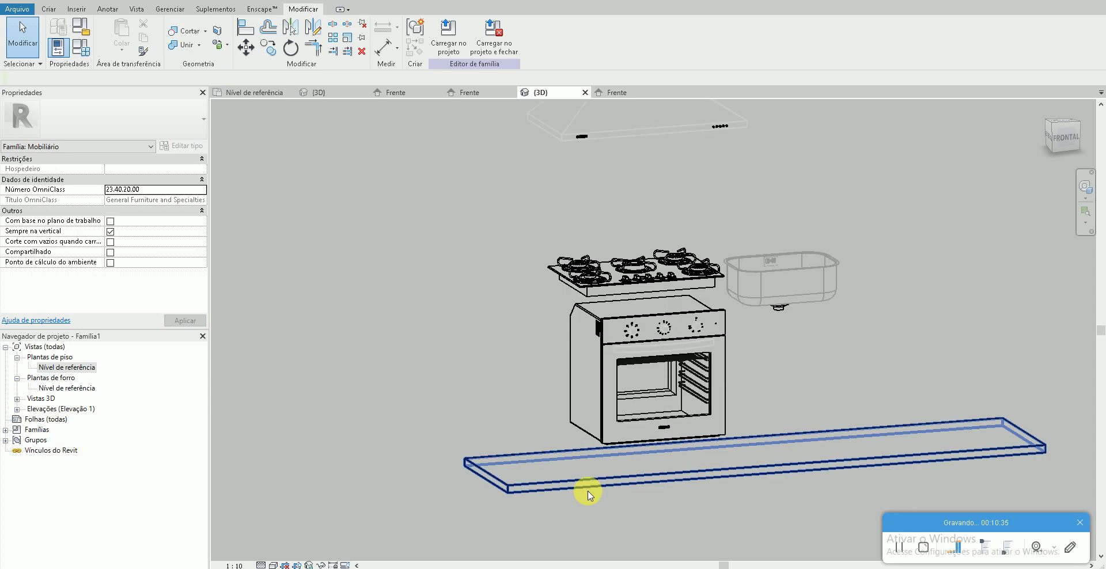
- Open the Front elevation, extend the reference level line rightward, and check the kitchen reference picture
{"action": "double_click", "coordinate": [50, 388]}
{"action": "double_click", "coordinate": [52, 408]}
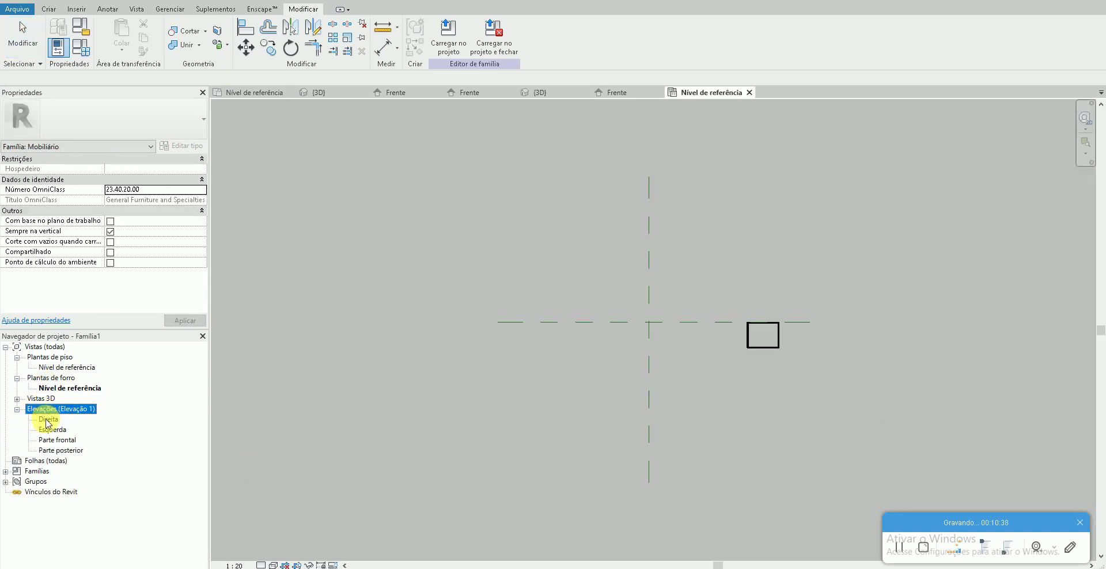
{"action": "double_click", "coordinate": [57, 440]}
{"action": "left_click", "coordinate": [359, 475]}
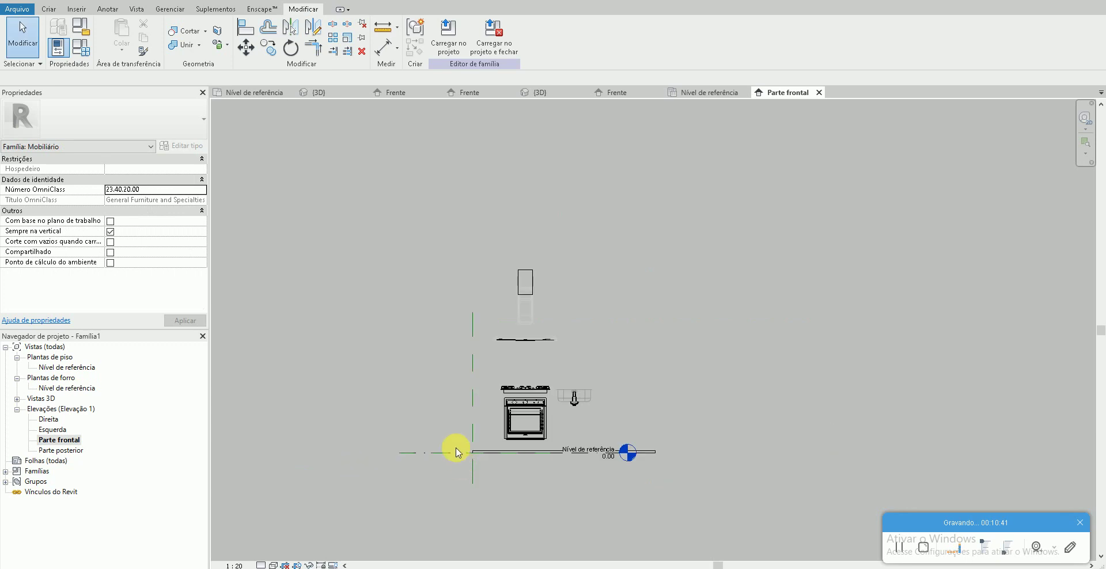
{"action": "left_click_drag", "start_coordinate": [626, 453], "coordinate": [763, 458]}
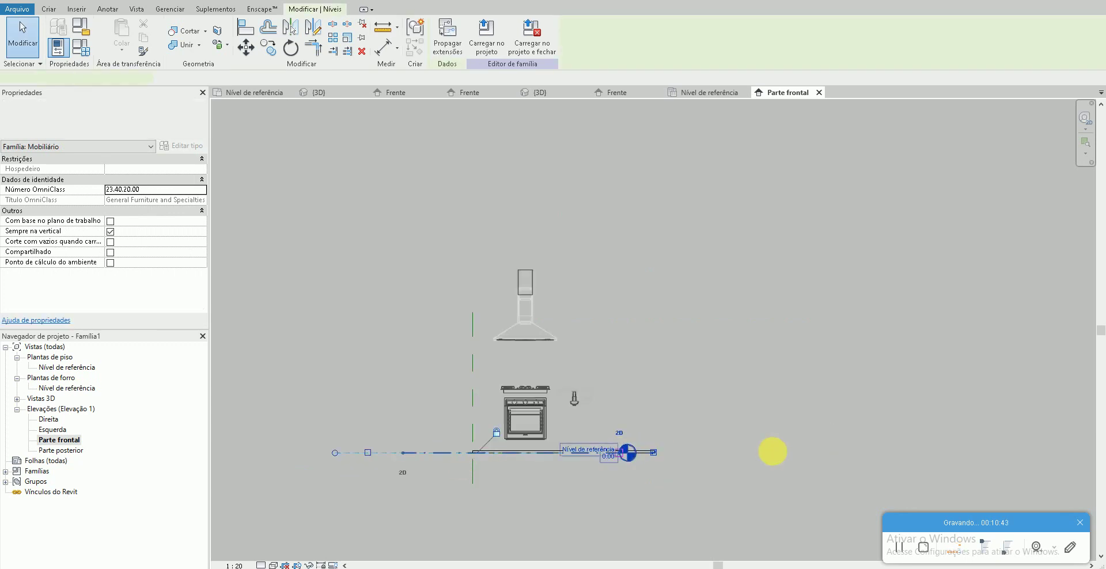
{"action": "scroll", "coordinate": [668, 445], "scroll_direction": "up", "scroll_amount": 2}
{"action": "key", "text": "Escape"}
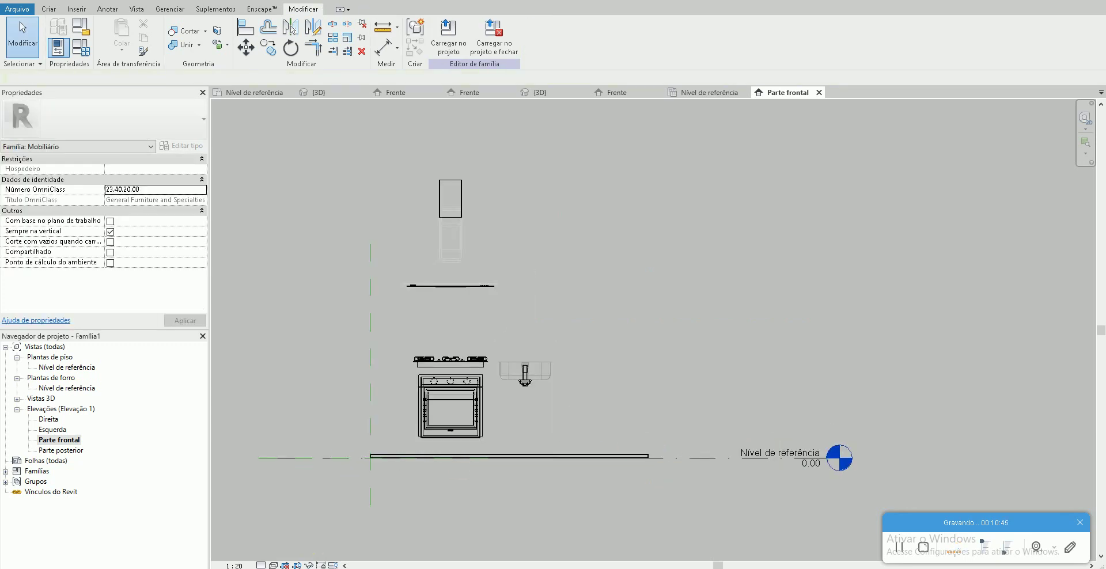
{"action": "key", "text": "alt+Tab"}
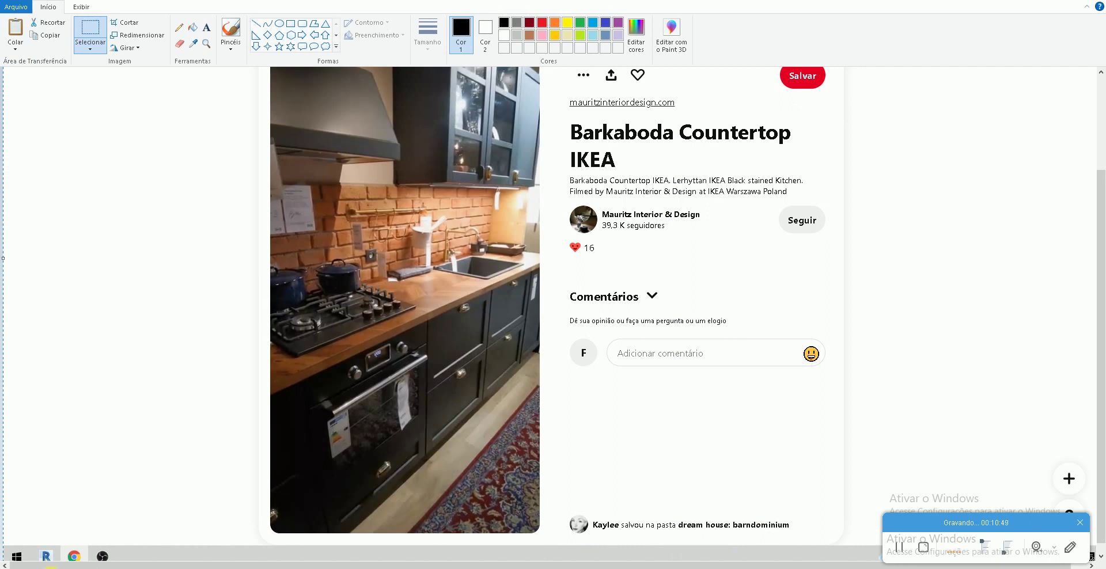
{"action": "key", "text": "alt+Tab"}
- In the floor plan, re-edit the countertop sketch and change its 2.6000 length dimension to 3
{"action": "double_click", "coordinate": [69, 367]}
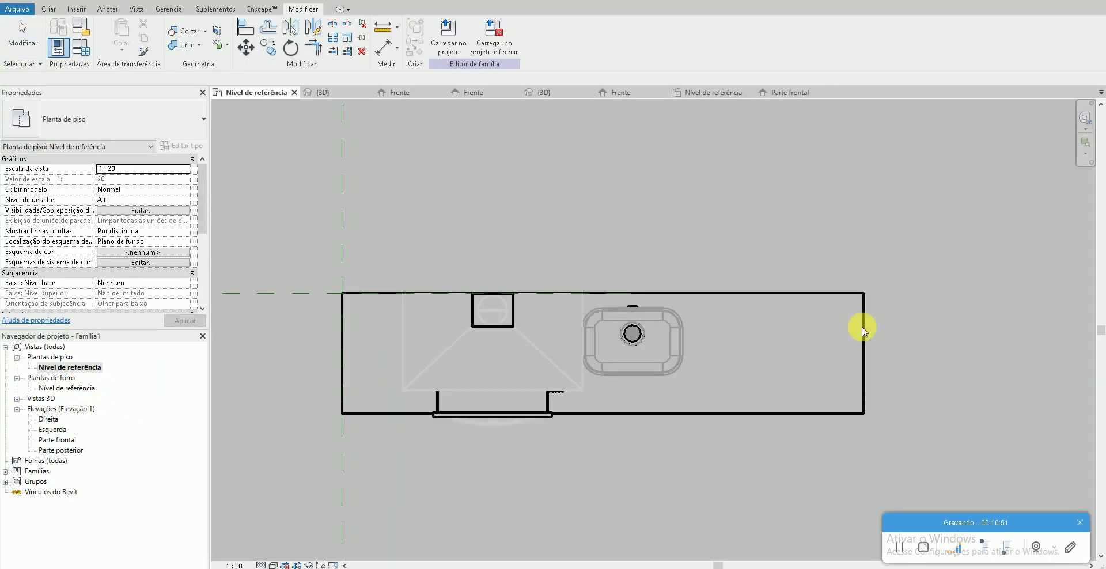
{"action": "double_click", "coordinate": [862, 329]}
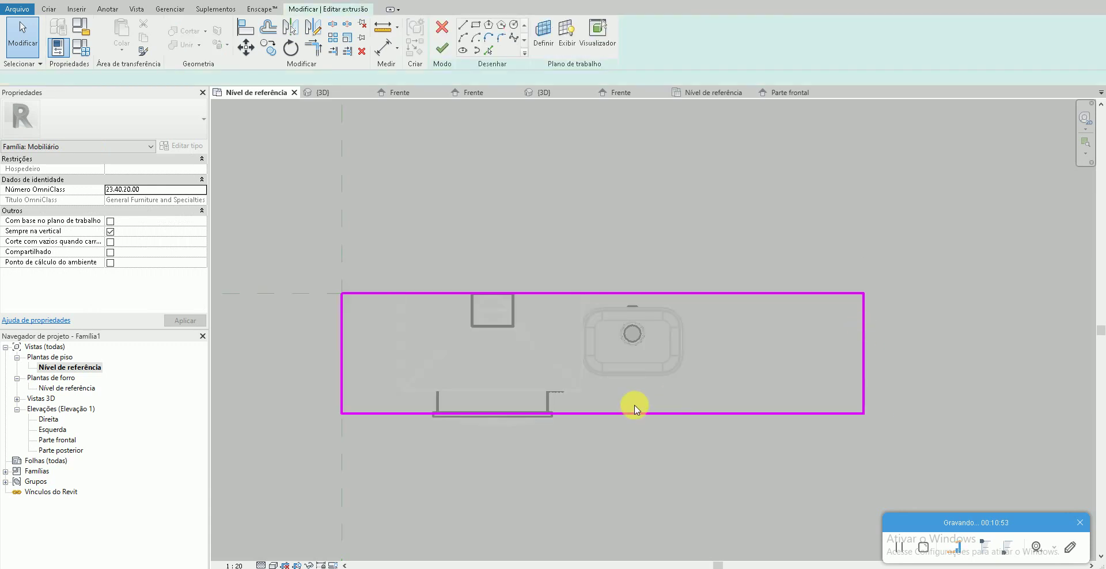
{"action": "left_click", "coordinate": [863, 340]}
{"action": "left_click", "coordinate": [602, 437]}
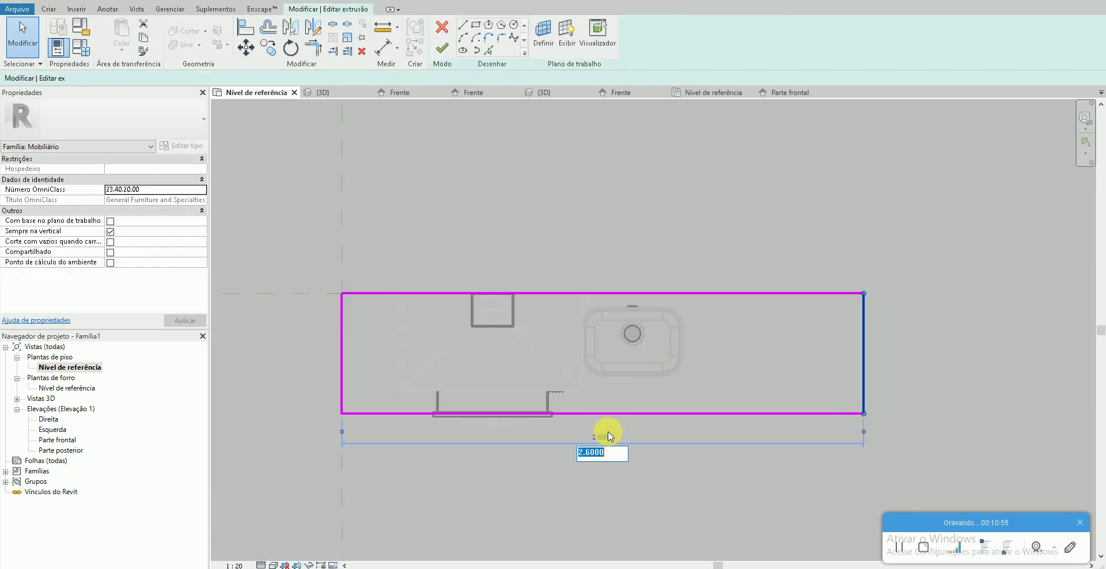
{"action": "type", "text": "3"}
{"action": "key", "text": "Return"}
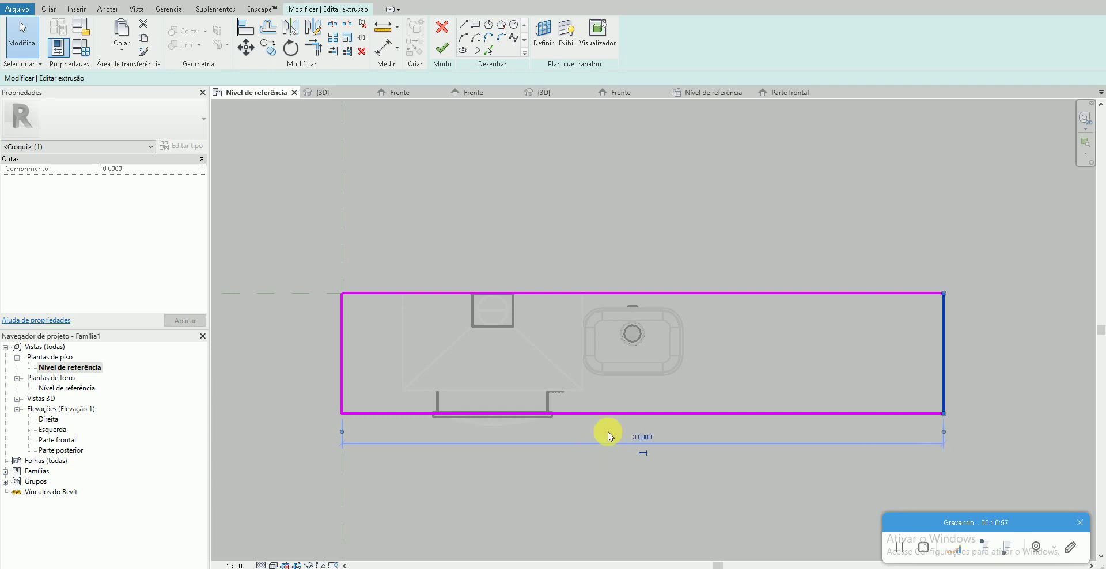
{"action": "left_click", "coordinate": [537, 422]}
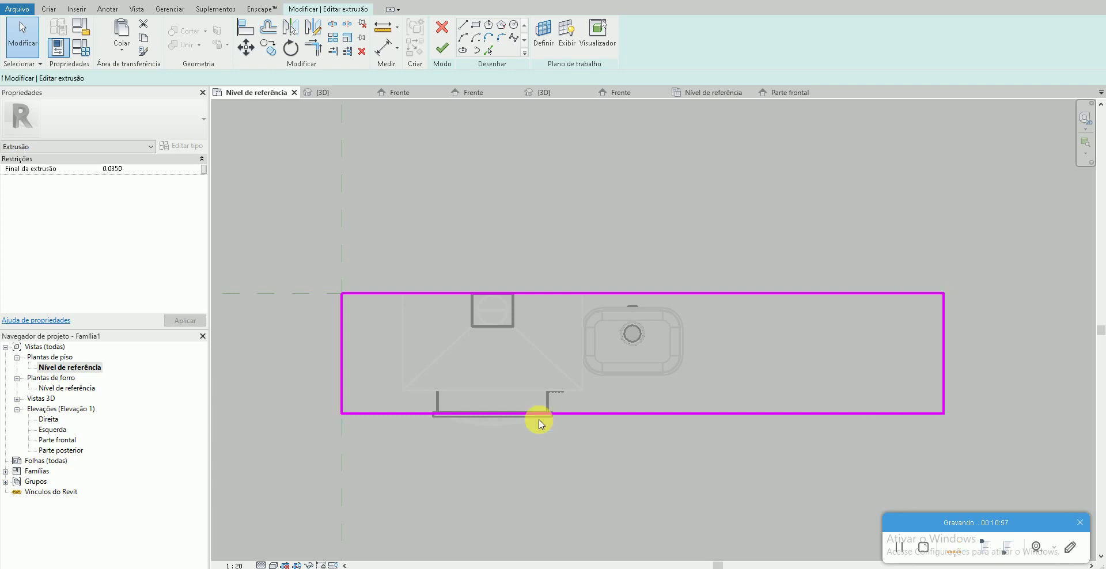
{"action": "left_click", "coordinate": [443, 51]}
{"action": "middle_click_drag", "start_coordinate": [716, 365], "coordinate": [630, 351]}
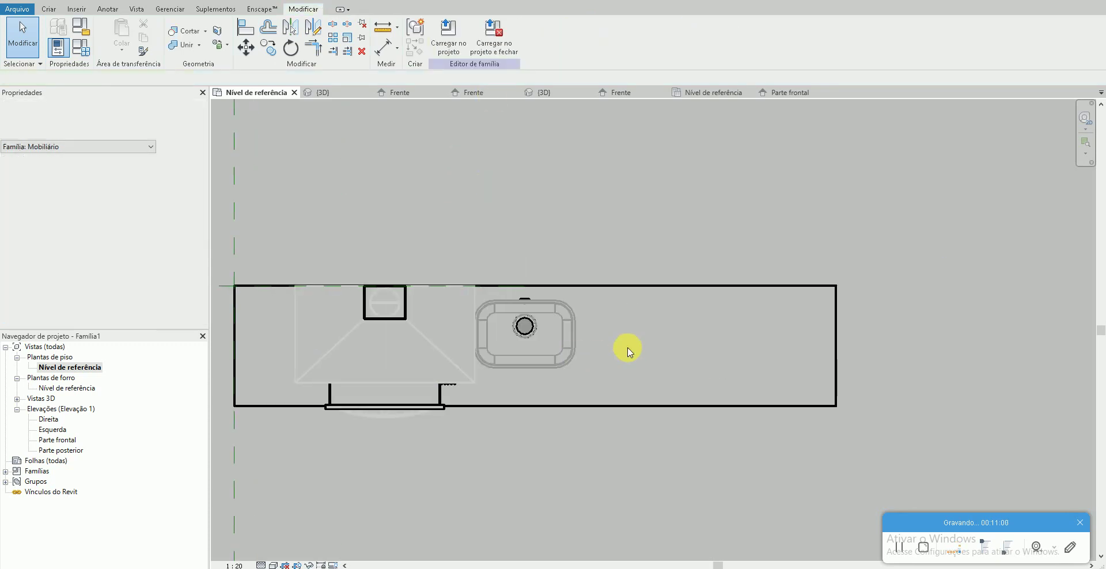
- Move the sink to the countertop's right end, then 1 m back to the left
{"action": "left_click", "coordinate": [549, 335]}
{"action": "key", "text": "m"}
{"action": "key", "text": "v"}
{"action": "left_click", "coordinate": [574, 334]}
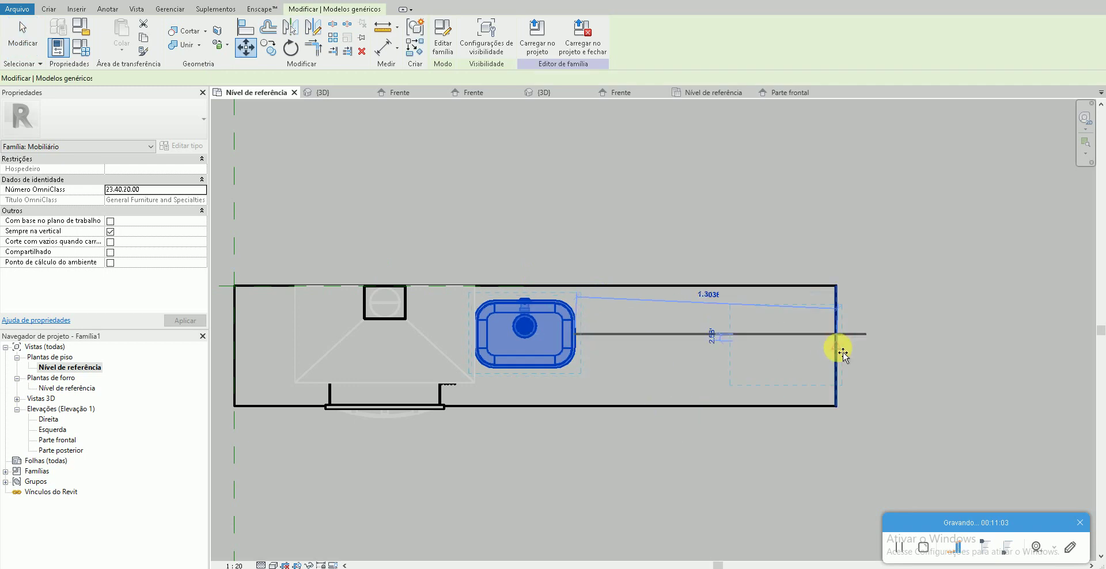
{"action": "left_click", "coordinate": [840, 355]}
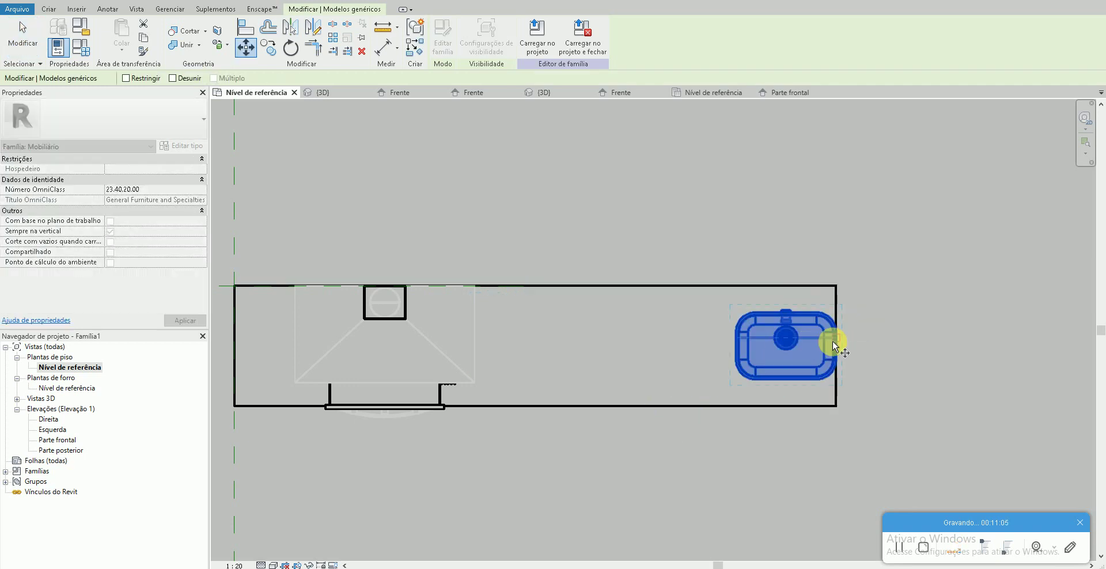
{"action": "left_click", "coordinate": [838, 350]}
{"action": "type", "text": "1"}
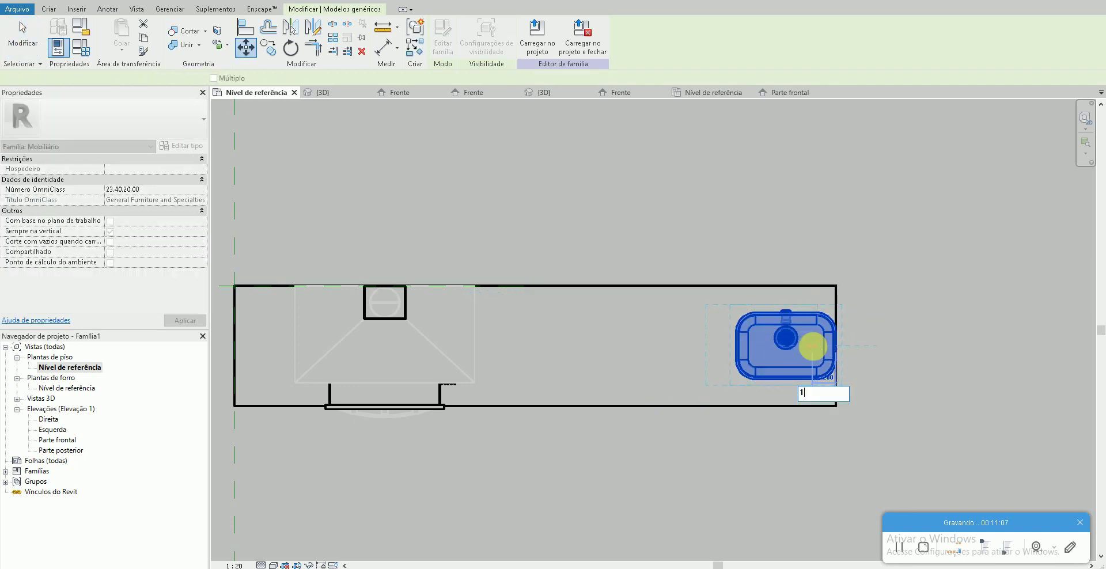
{"action": "key", "text": "Return"}
- Adjust the sink 0.7 right and 0.5 left to reach 2.0, then open the front elevation
{"action": "key", "text": "m"}
{"action": "key", "text": "v"}
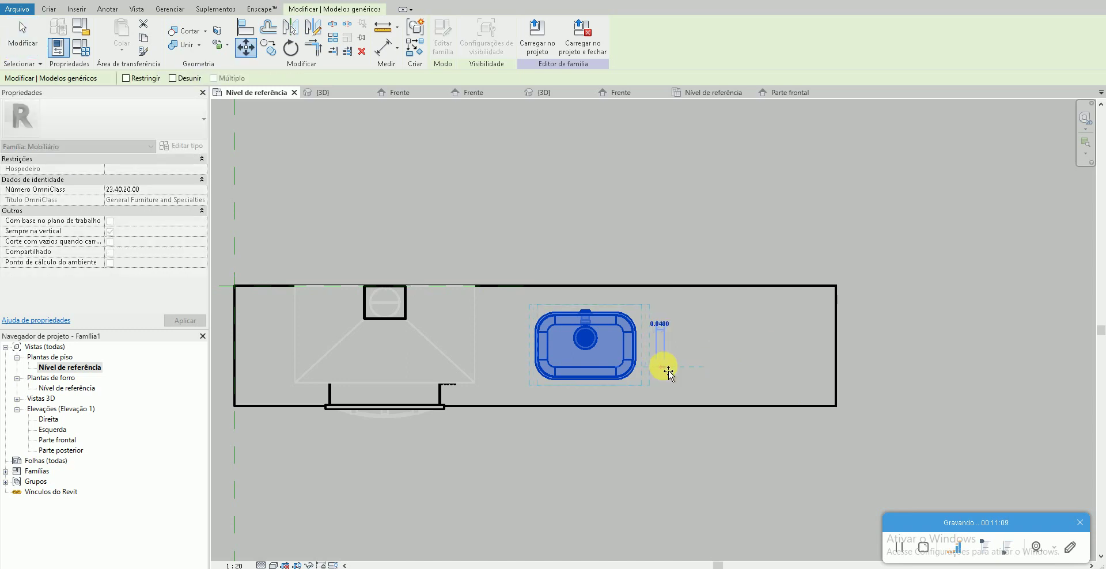
{"action": "type", "text": ".75"}
{"action": "key", "text": "Return"}
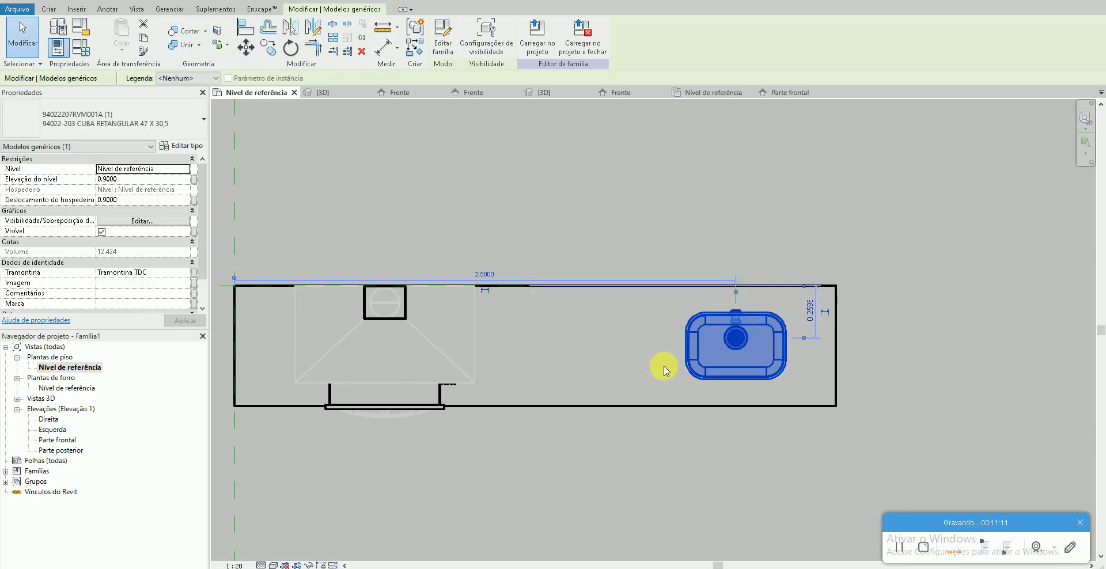
{"action": "key", "text": "m"}
{"action": "key", "text": "v"}
{"action": "left_click", "coordinate": [642, 370]}
{"action": "type", "text": ".5"}
{"action": "key", "text": "Return"}
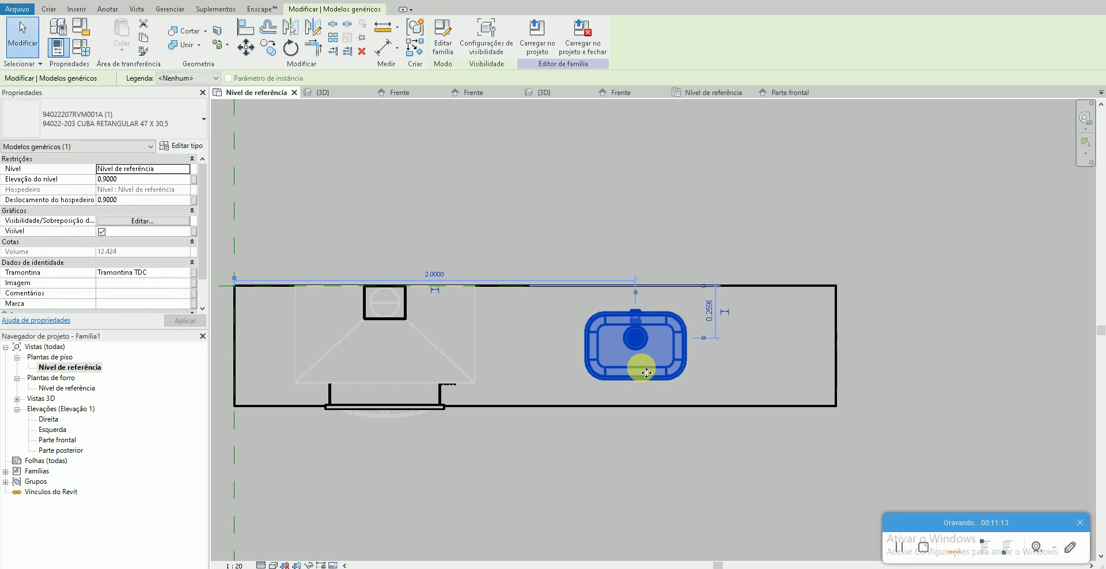
{"action": "key", "text": "Escape"}
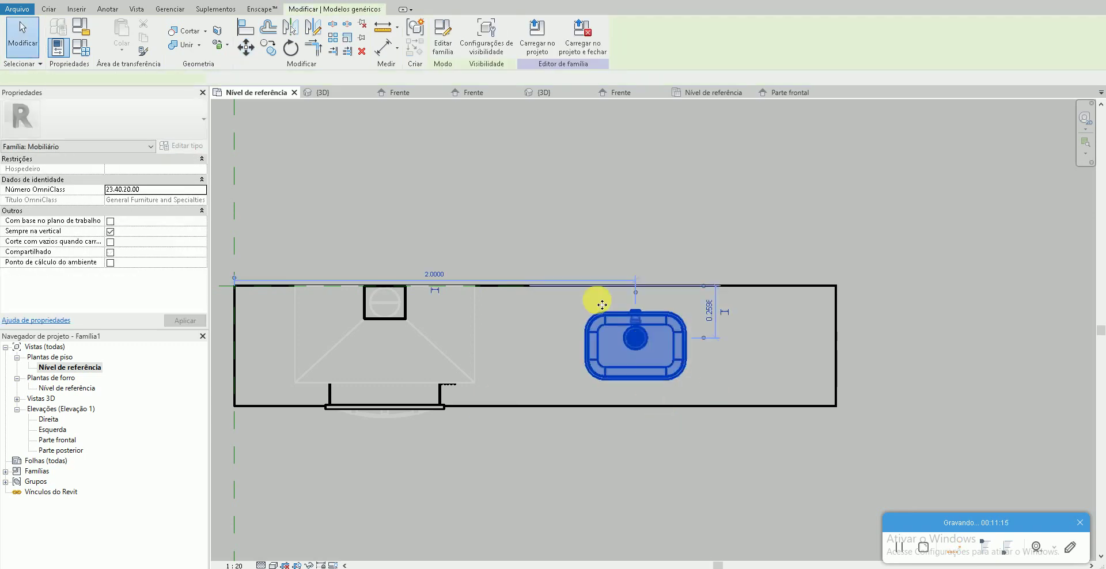
{"action": "key", "text": "Escape"}
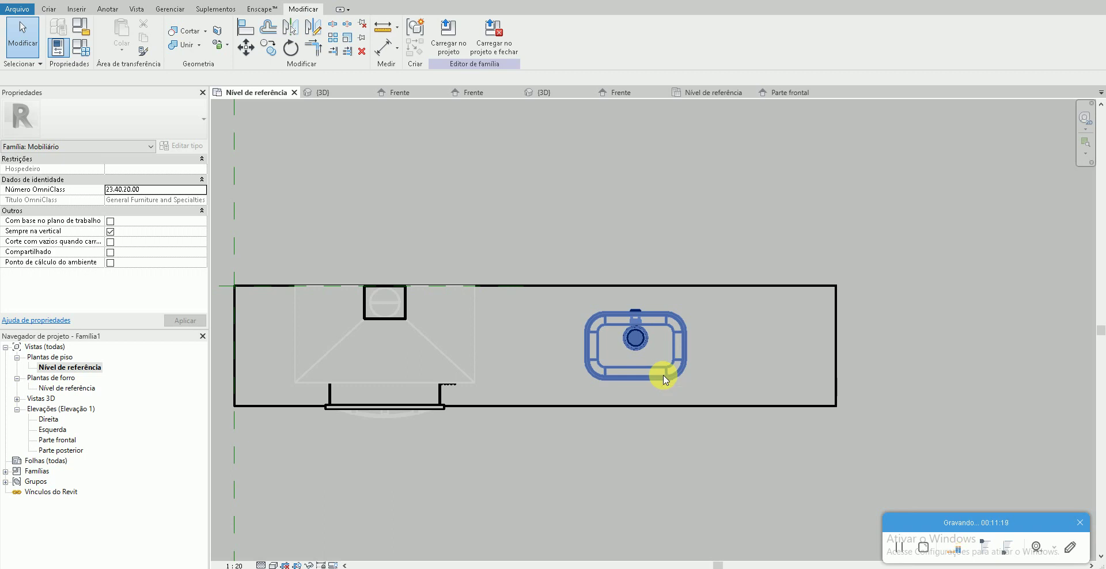
{"action": "double_click", "coordinate": [68, 441]}
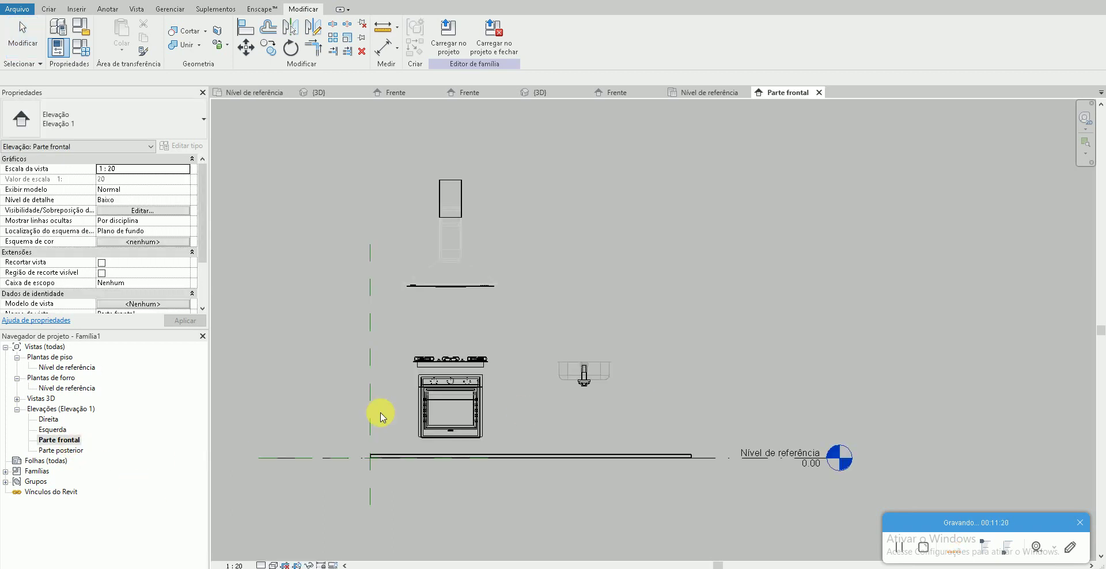
- Move the countertop slab up under the cooktop in Parte frontal, verifying it in {3D}
{"action": "left_click", "coordinate": [565, 454]}
{"action": "scroll", "coordinate": [562, 453], "scroll_direction": "up", "scroll_amount": 3}
{"action": "key", "text": "m"}
{"action": "key", "text": "v"}
{"action": "left_click", "coordinate": [563, 452]}
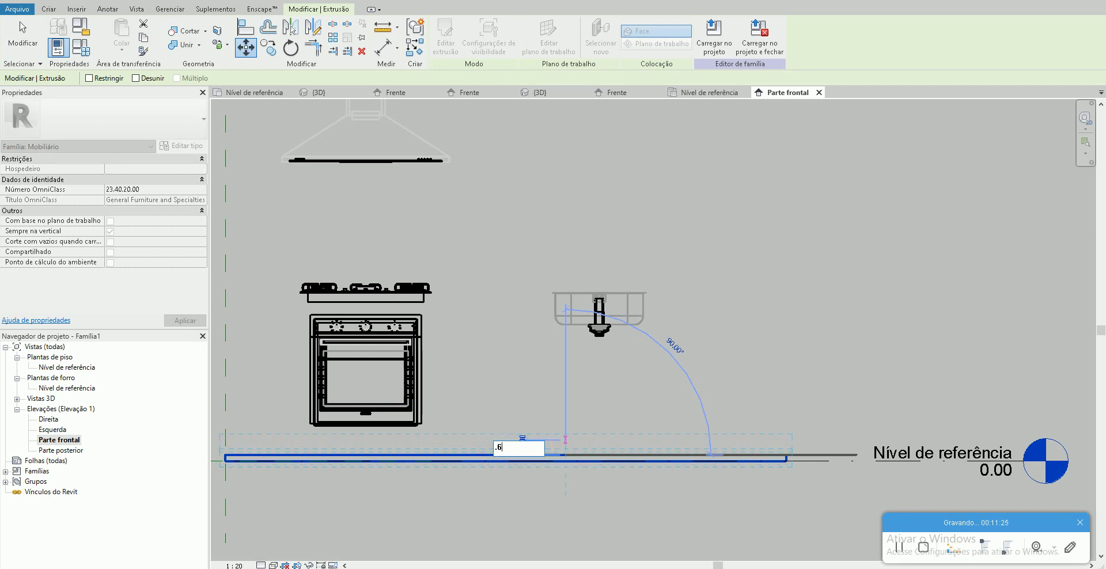
{"action": "key", "text": "Return"}
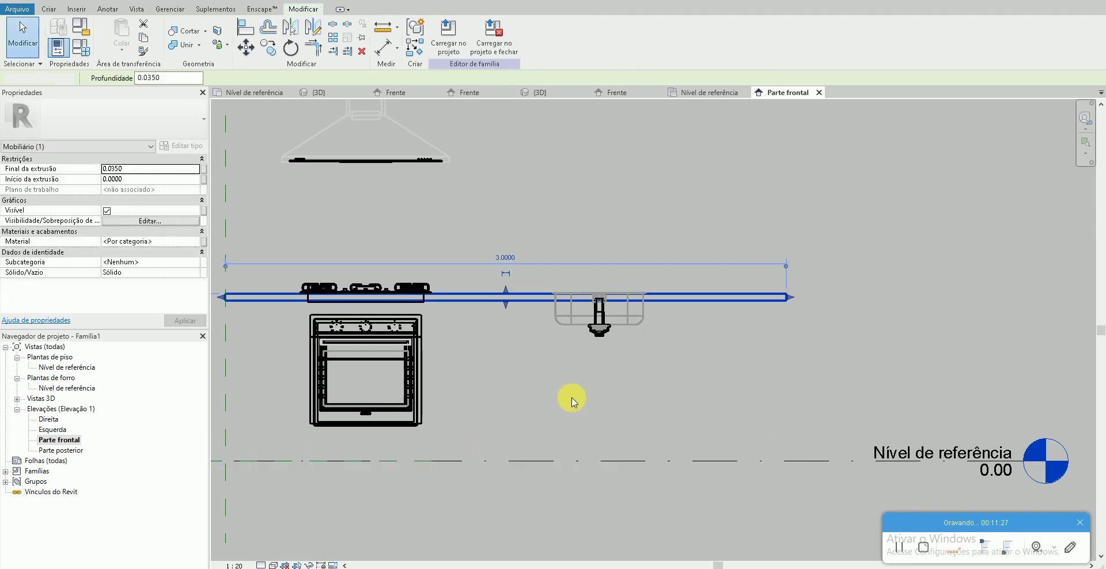
{"action": "key", "text": "Escape"}
{"action": "double_click", "coordinate": [82, 372]}
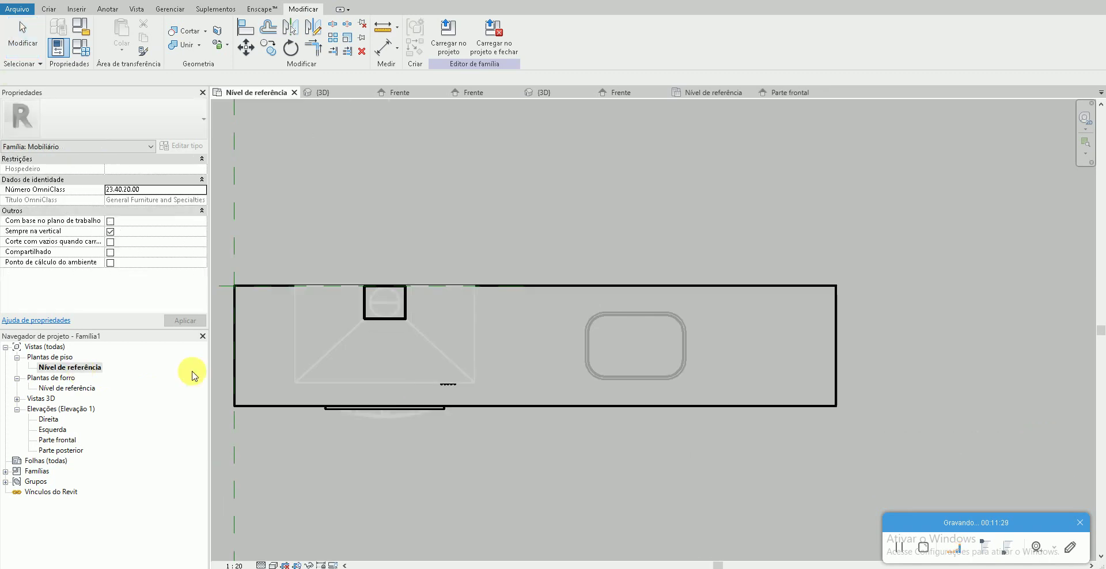
{"action": "left_click", "coordinate": [541, 92]}
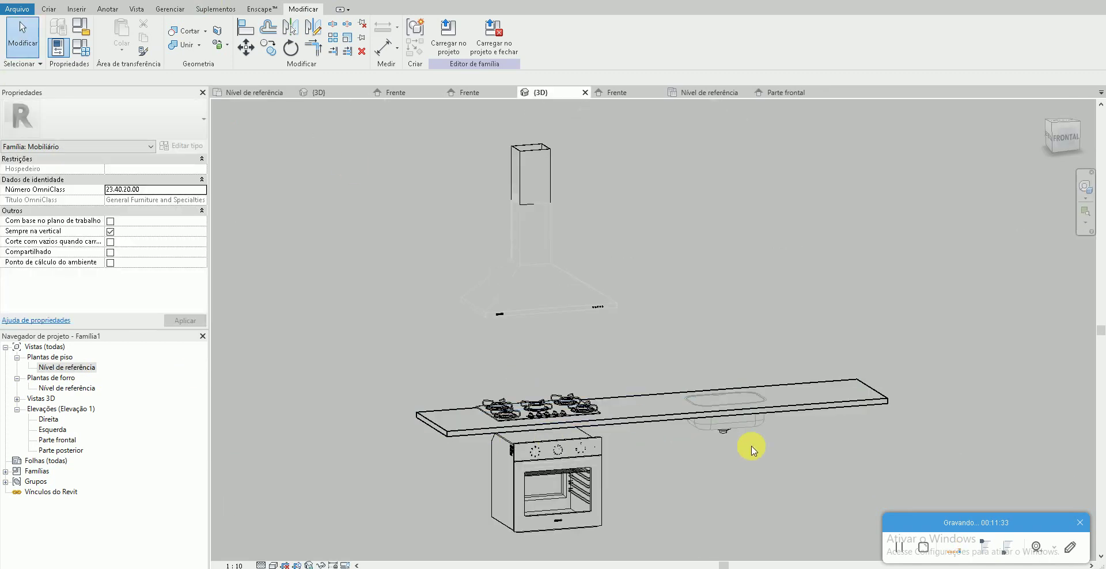
{"action": "double_click", "coordinate": [70, 375]}
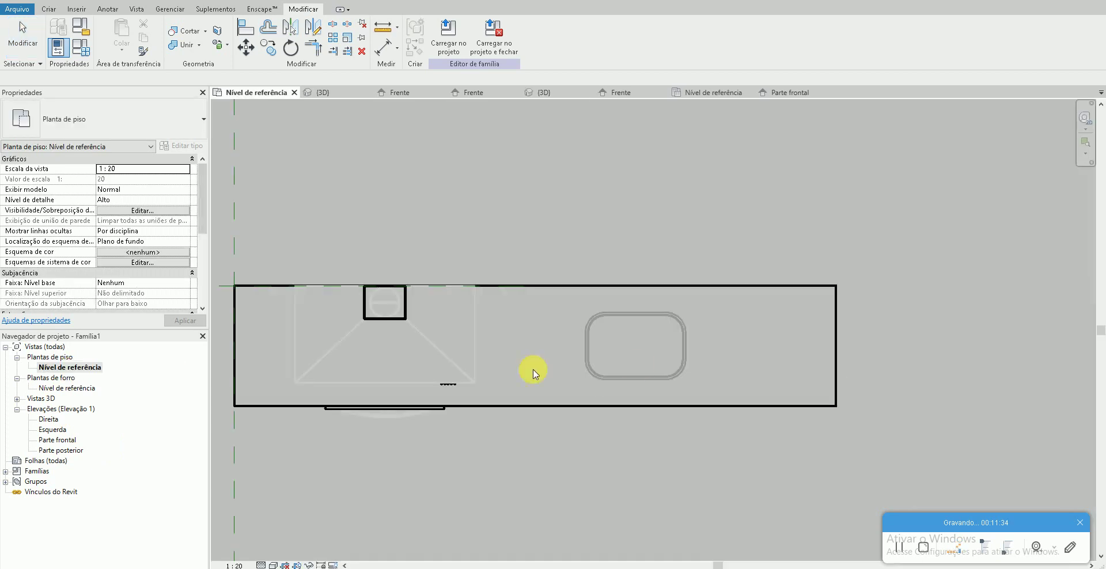
- Move the sink to the countertop's right end, then 0.75 m back to the left
{"action": "left_click", "coordinate": [686, 344]}
{"action": "key", "text": "m"}
{"action": "key", "text": "v"}
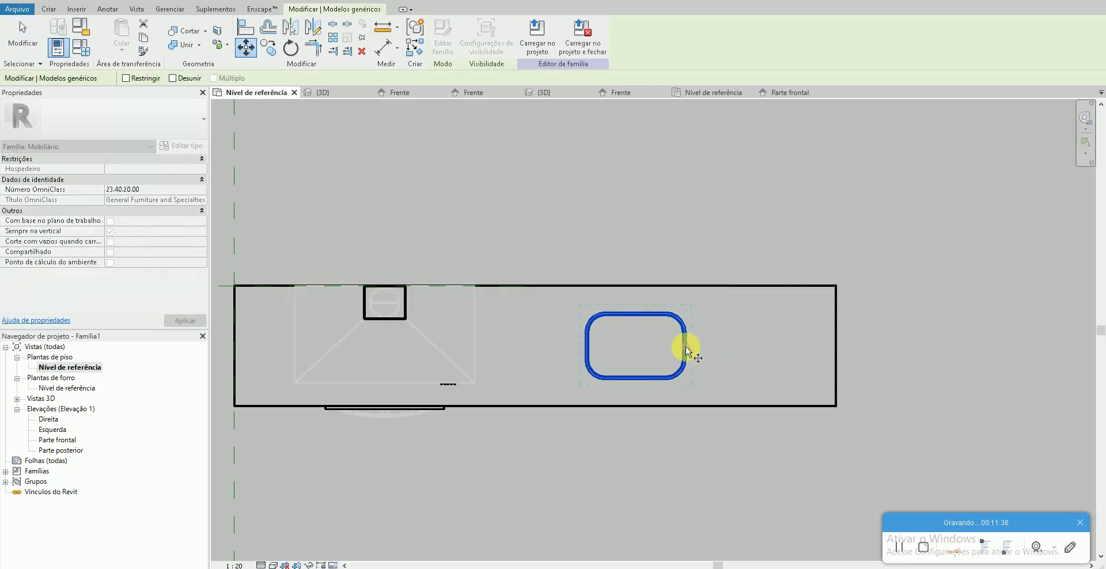
{"action": "left_click", "coordinate": [689, 350]}
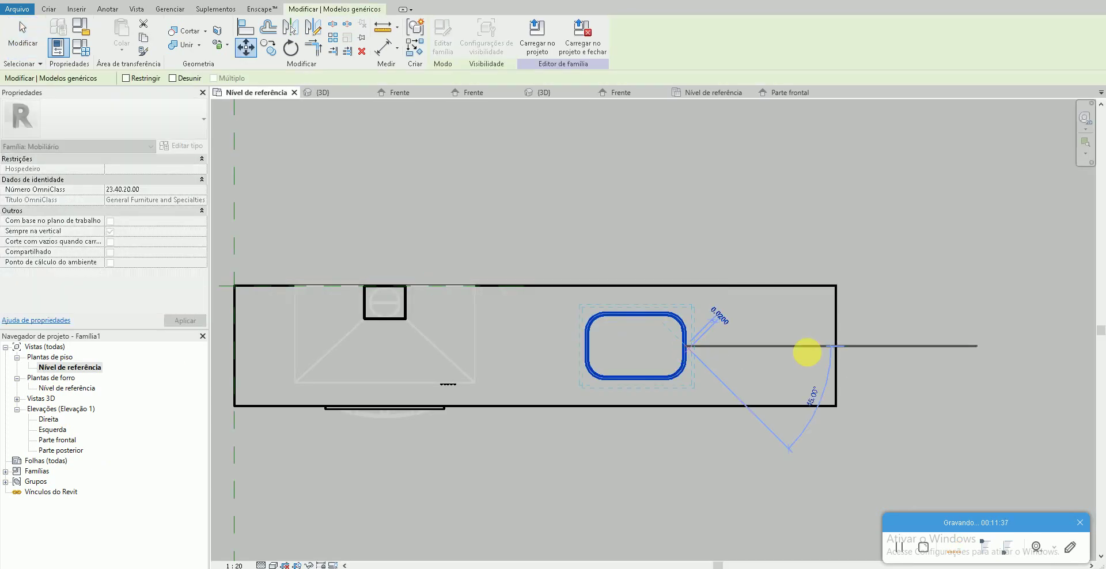
{"action": "left_click", "coordinate": [835, 346]}
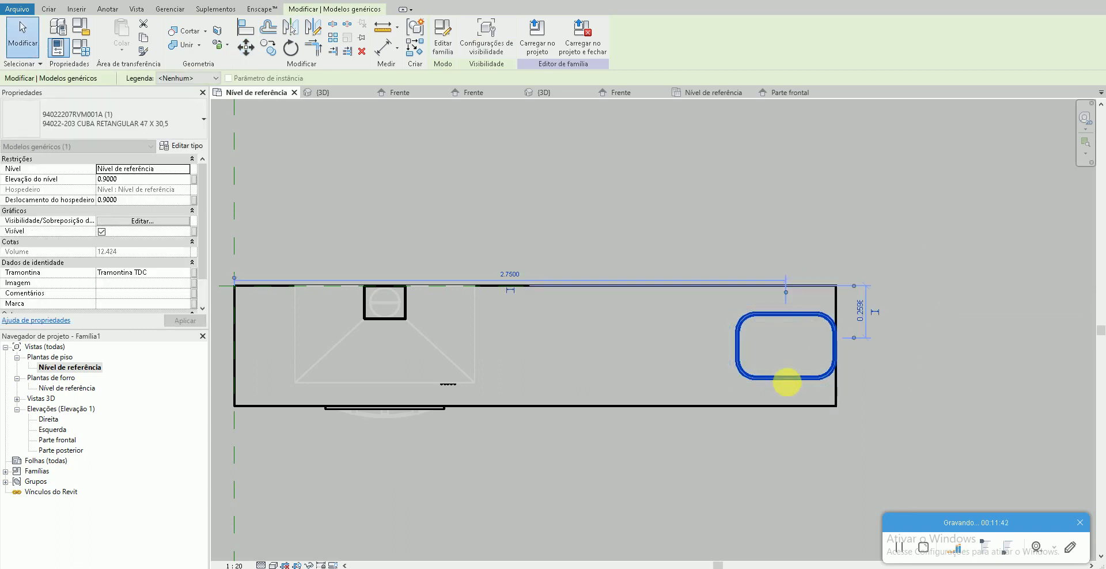
{"action": "key", "text": "m"}
{"action": "key", "text": "v"}
{"action": "left_click", "coordinate": [787, 382]}
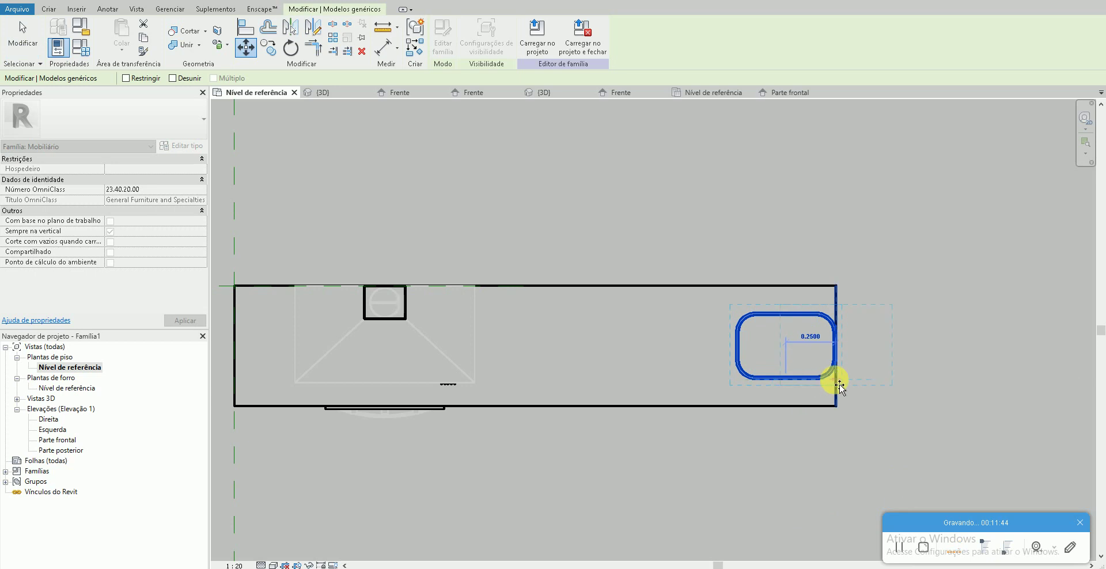
{"action": "left_click", "coordinate": [839, 385]}
{"action": "type", "text": ".75"}
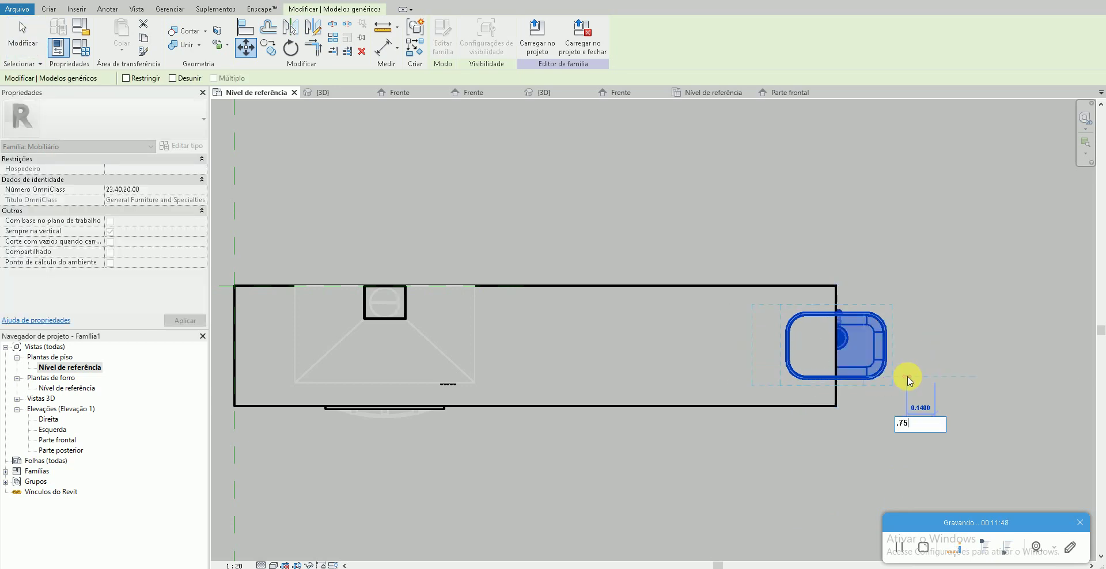
{"action": "key", "text": "Return"}
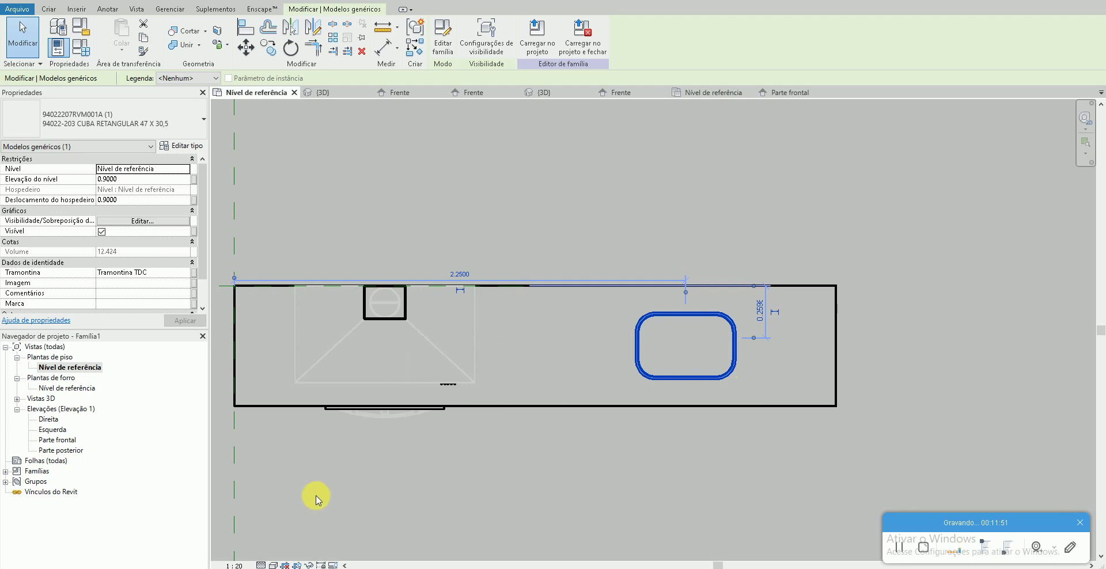
- After checking the reference photo, nudge the sink a further 0.05
{"action": "key", "text": "alt+Tab"}
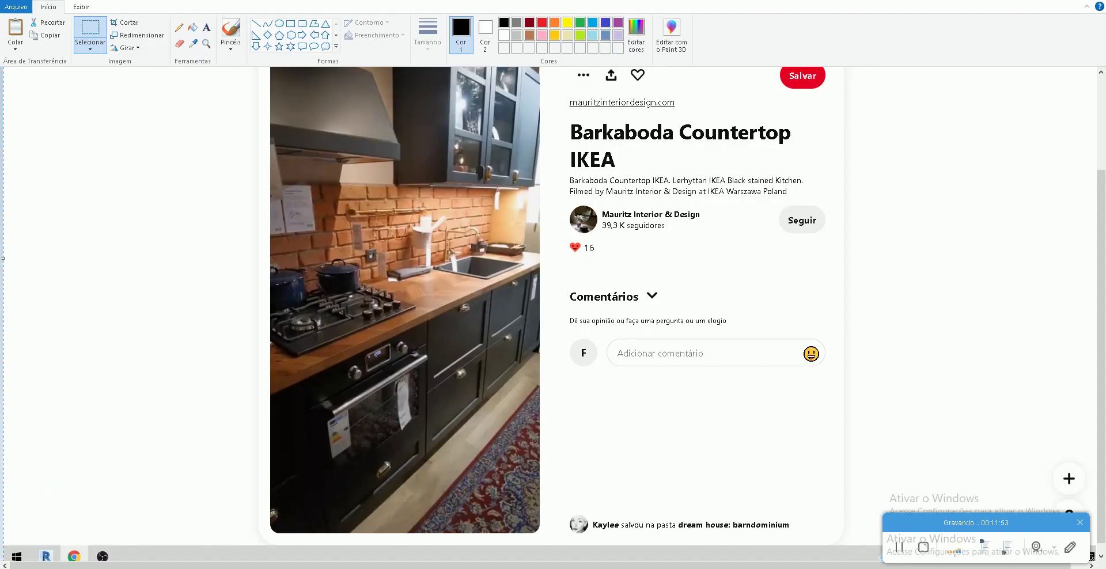
{"action": "key", "text": "alt+Tab"}
{"action": "key", "text": "Escape"}
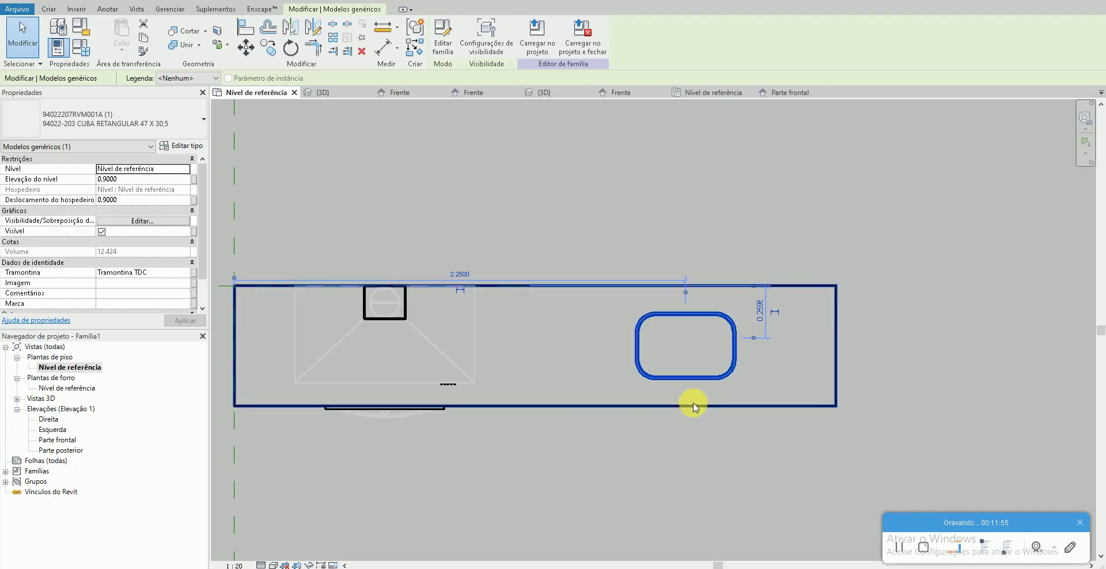
{"action": "key", "text": "m"}
{"action": "key", "text": "v"}
{"action": "type", "text": ".05"}
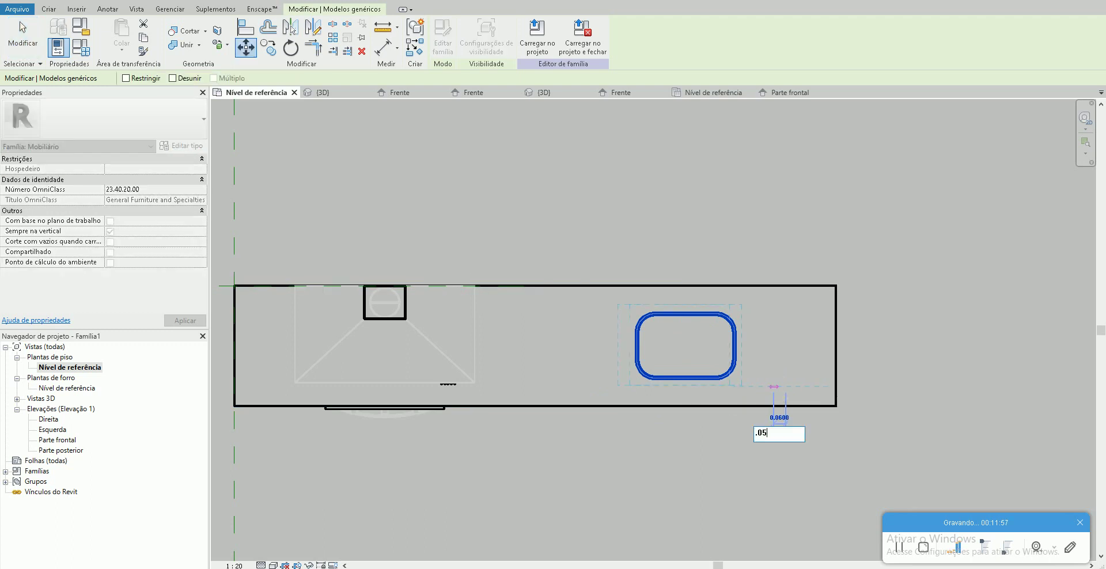
{"action": "key", "text": "Return"}
{"action": "key", "text": "Escape"}
- Edit the countertop sketch and draw the left, top and right lines of the sink opening
{"action": "left_click", "coordinate": [816, 299]}
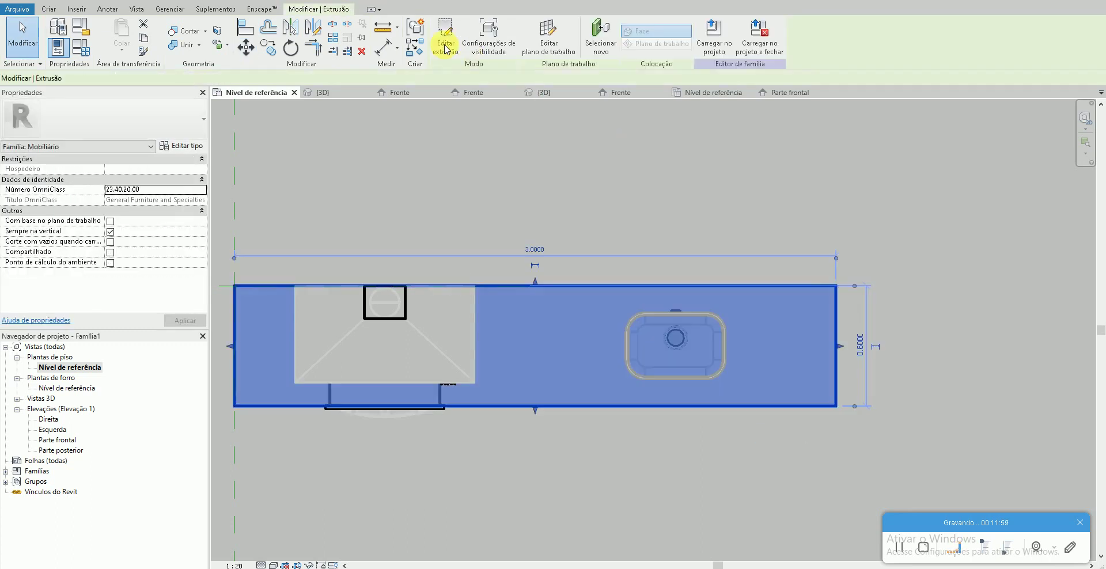
{"action": "left_click", "coordinate": [447, 49]}
{"action": "scroll", "coordinate": [712, 346], "scroll_direction": "up", "scroll_amount": 2}
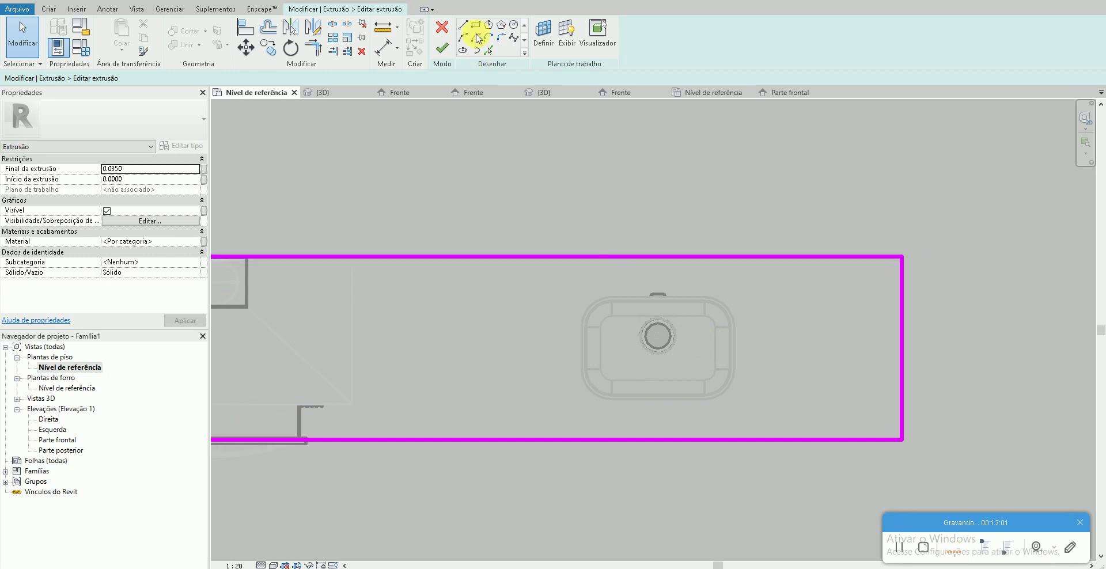
{"action": "key", "text": "l"}
{"action": "key", "text": "i"}
{"action": "left_click", "coordinate": [582, 368]}
{"action": "left_click", "coordinate": [582, 336]}
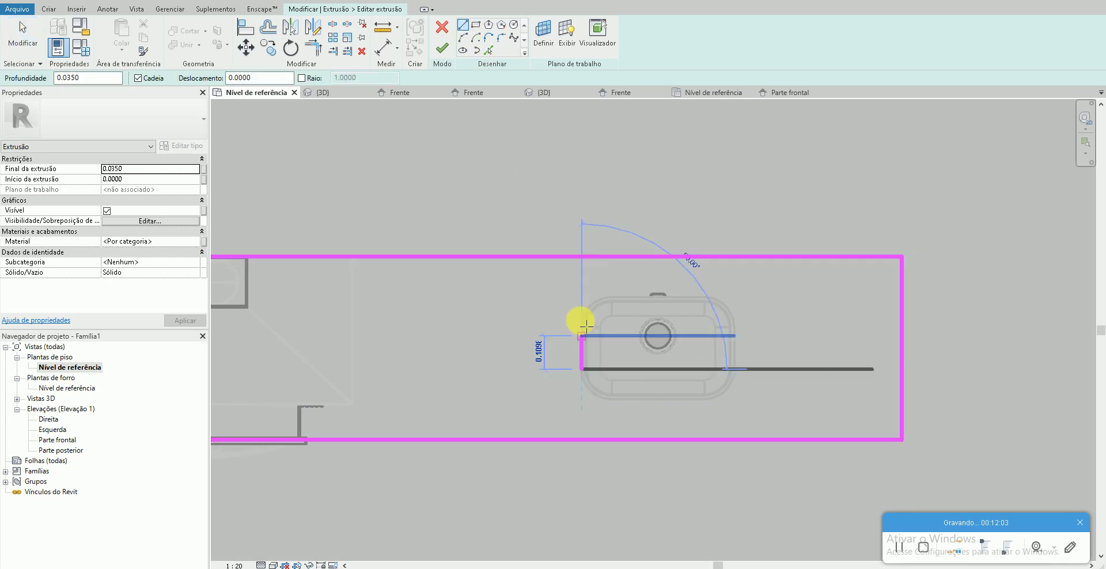
{"action": "key", "text": "Escape"}
{"action": "left_click", "coordinate": [612, 296]}
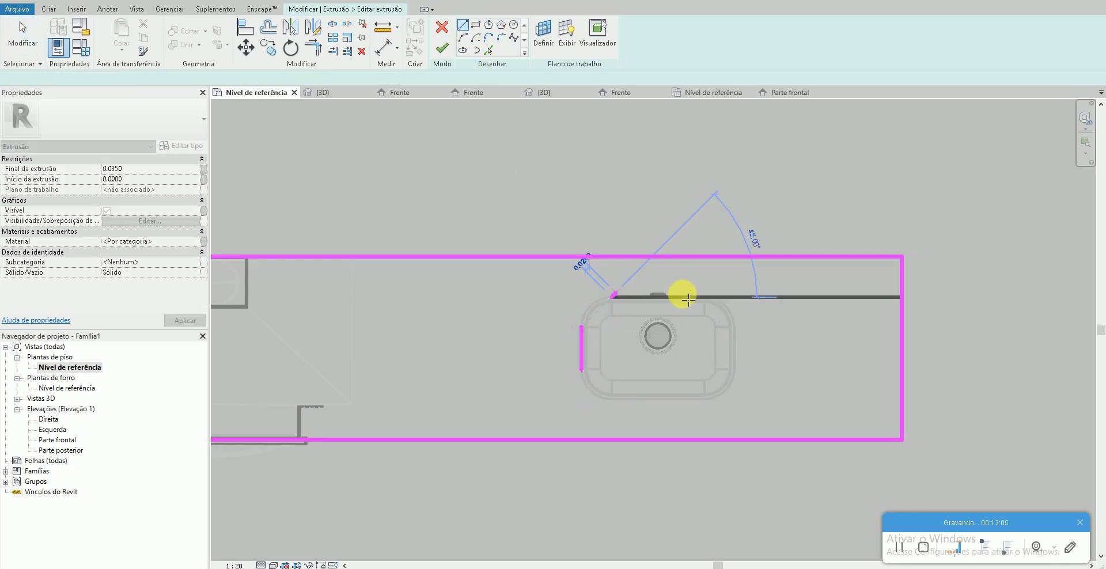
{"action": "left_click", "coordinate": [703, 298]}
{"action": "left_click", "coordinate": [735, 368]}
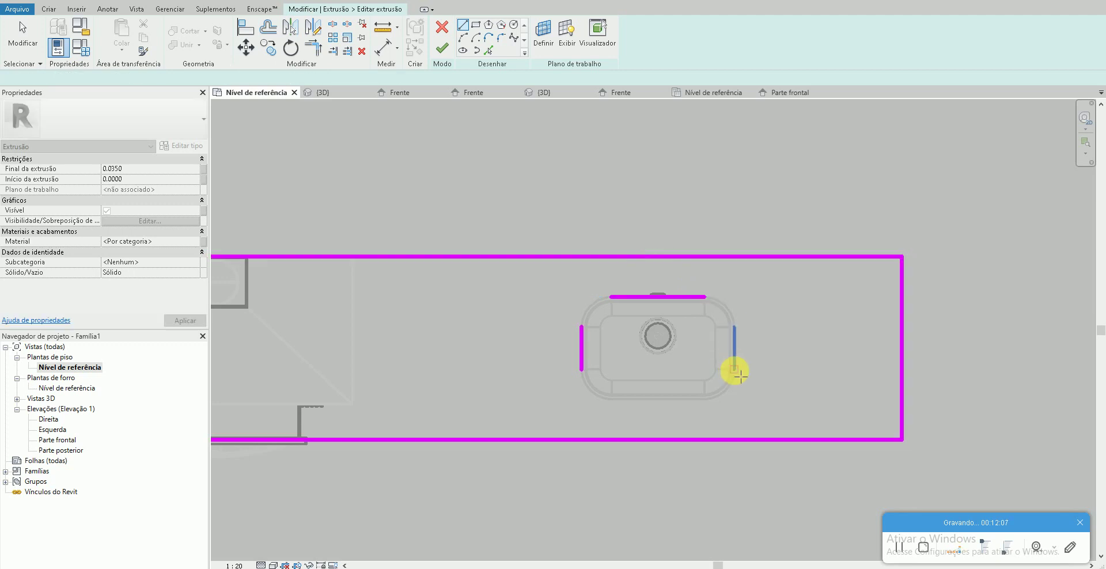
{"action": "left_click", "coordinate": [735, 327]}
{"action": "key", "text": "Escape"}
{"action": "key", "text": "Escape"}
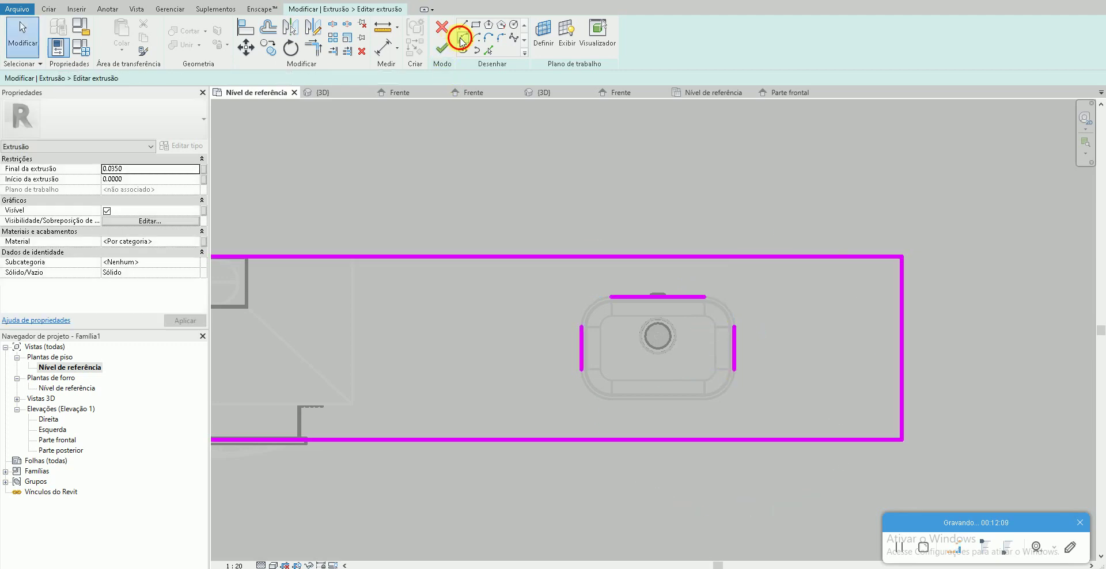
- Round all four corners of the sink opening with Fillet Arc
{"action": "left_click", "coordinate": [461, 37]}
{"action": "left_click", "coordinate": [582, 321]}
{"action": "left_click", "coordinate": [600, 301]}
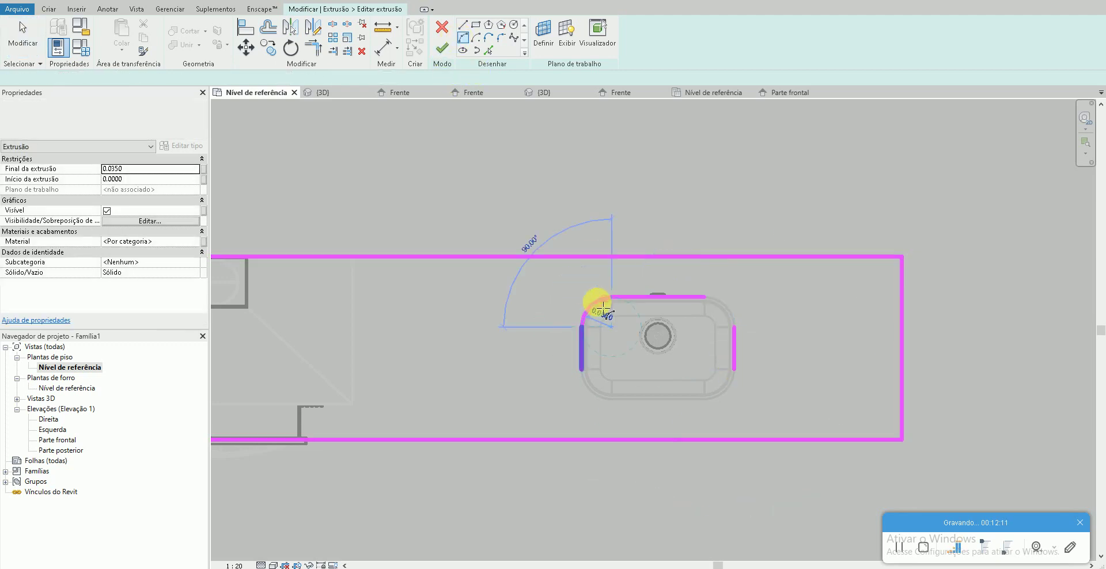
{"action": "left_click", "coordinate": [602, 311]}
{"action": "left_click", "coordinate": [705, 297]}
{"action": "left_click", "coordinate": [735, 320]}
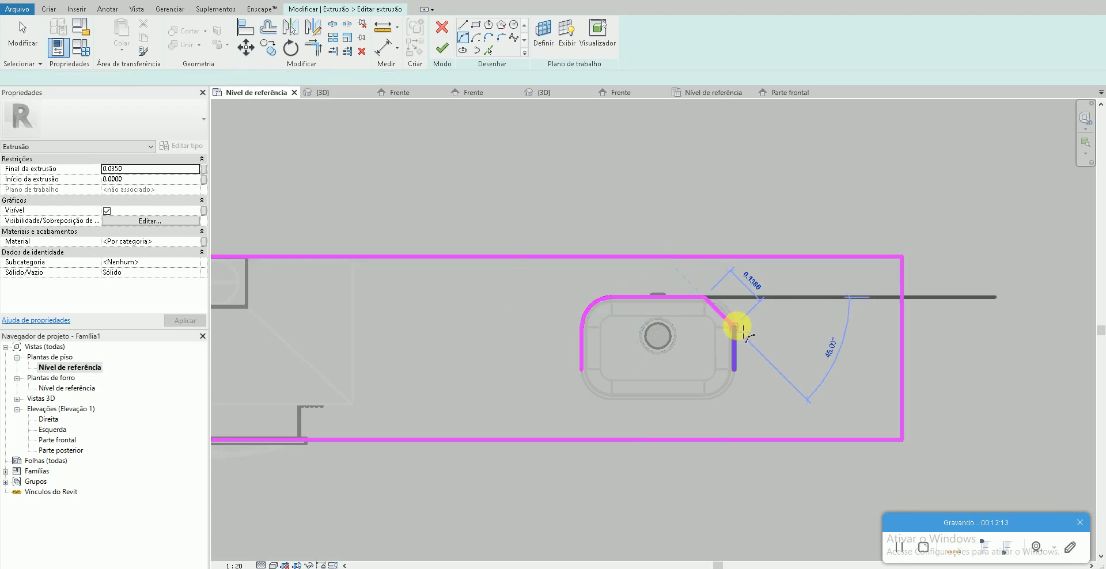
{"action": "left_click", "coordinate": [735, 318]}
{"action": "left_click", "coordinate": [734, 368]}
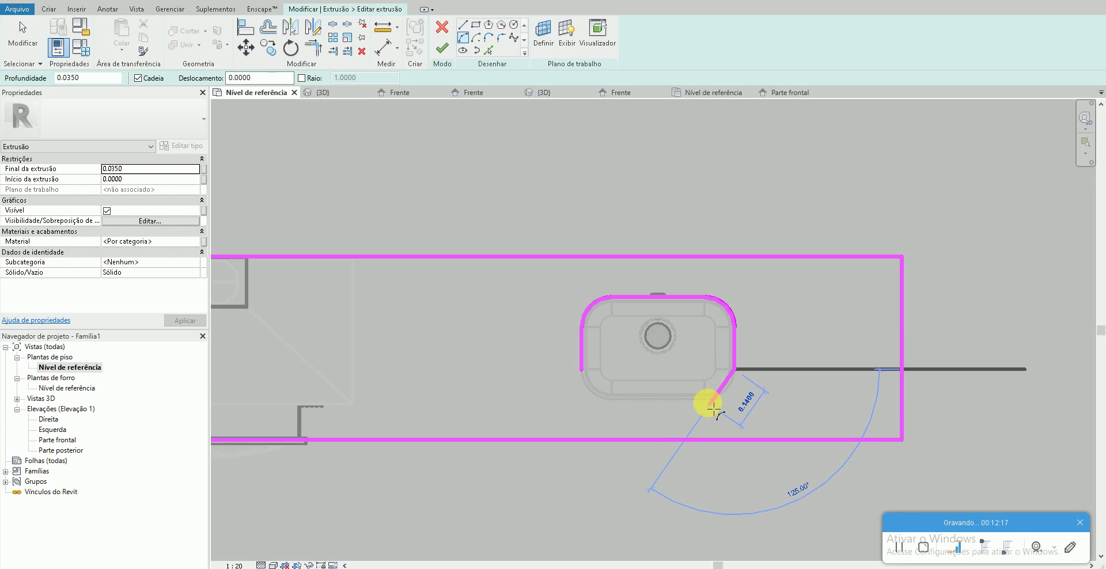
{"action": "left_click", "coordinate": [708, 398]}
{"action": "left_click", "coordinate": [713, 395]}
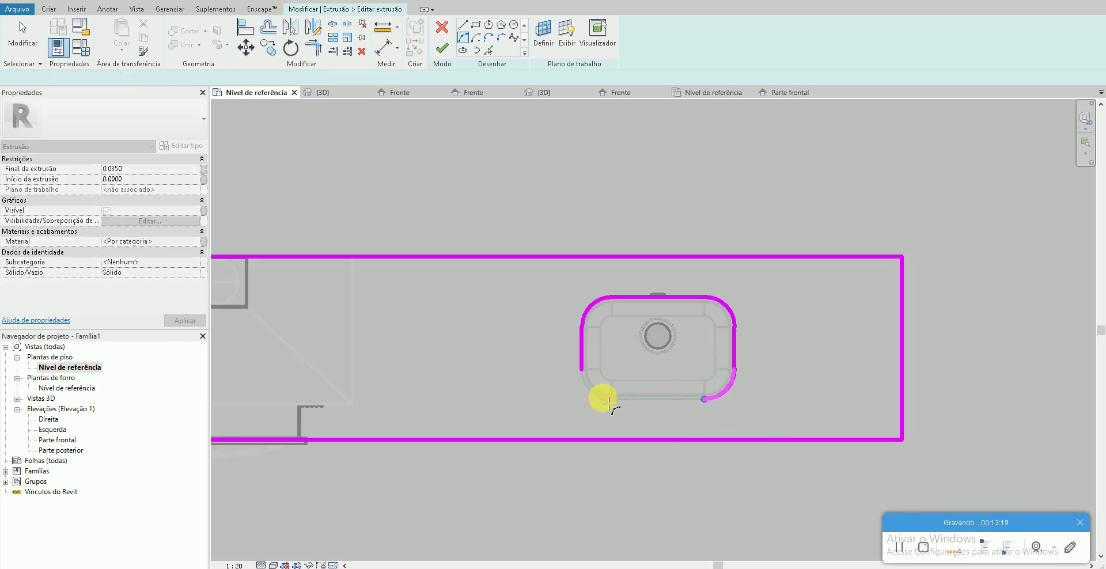
{"action": "left_click", "coordinate": [606, 398]}
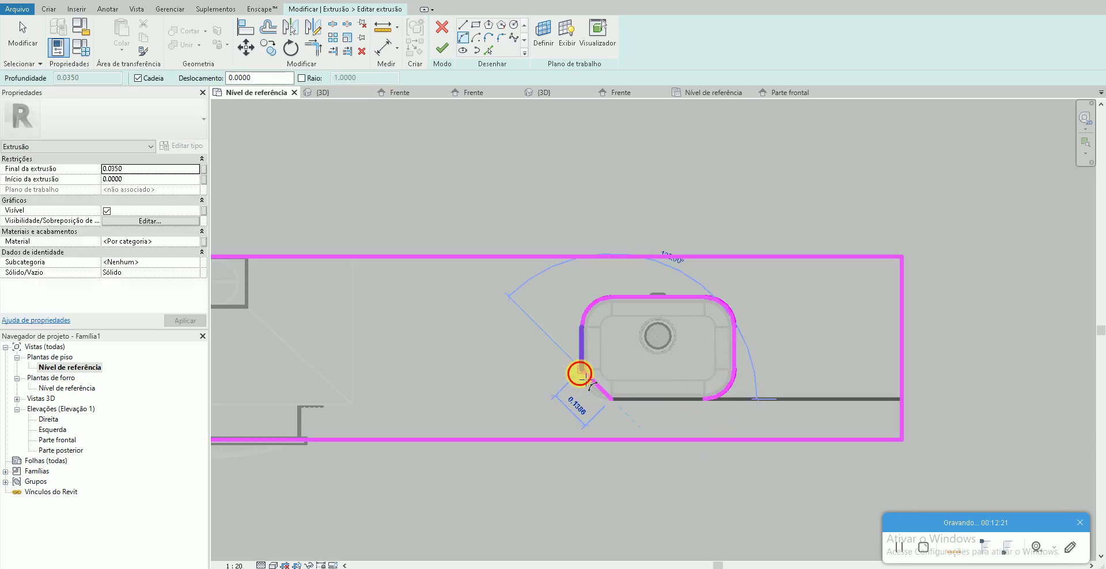
{"action": "left_click", "coordinate": [580, 373]}
{"action": "key", "text": "Escape"}
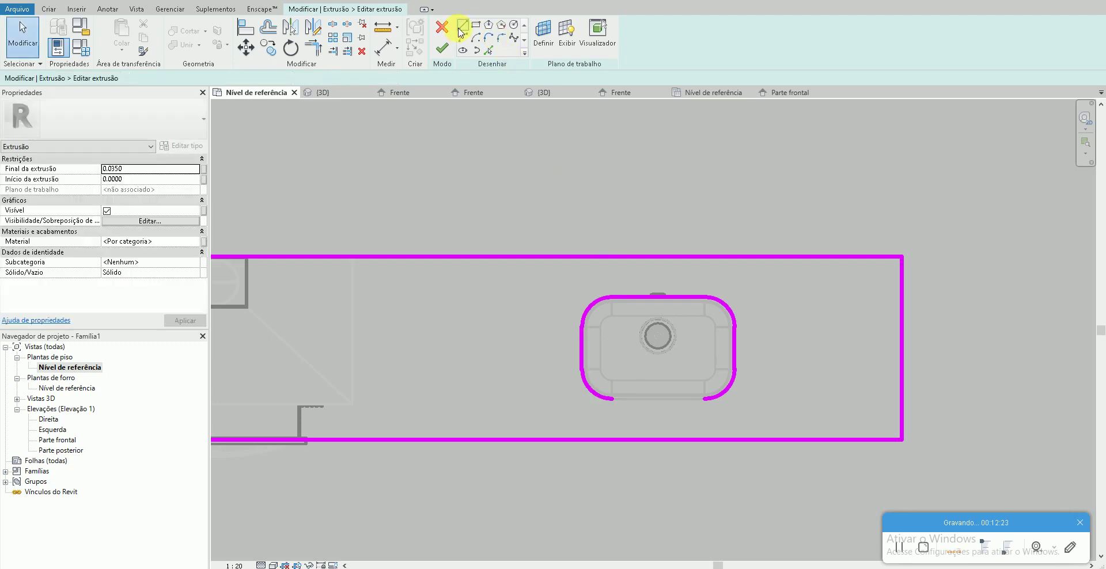
- Draw the bottom line between the lower arcs and finish the countertop extrusion
{"action": "left_click", "coordinate": [461, 28]}
{"action": "left_click", "coordinate": [612, 398]}
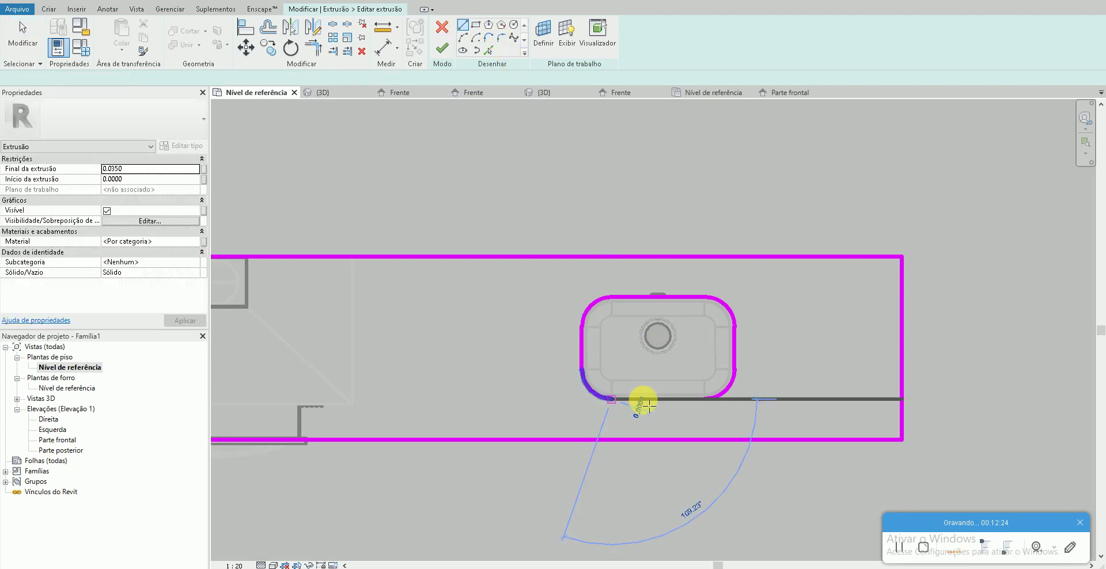
{"action": "left_click", "coordinate": [710, 406]}
{"action": "left_click", "coordinate": [443, 49]}
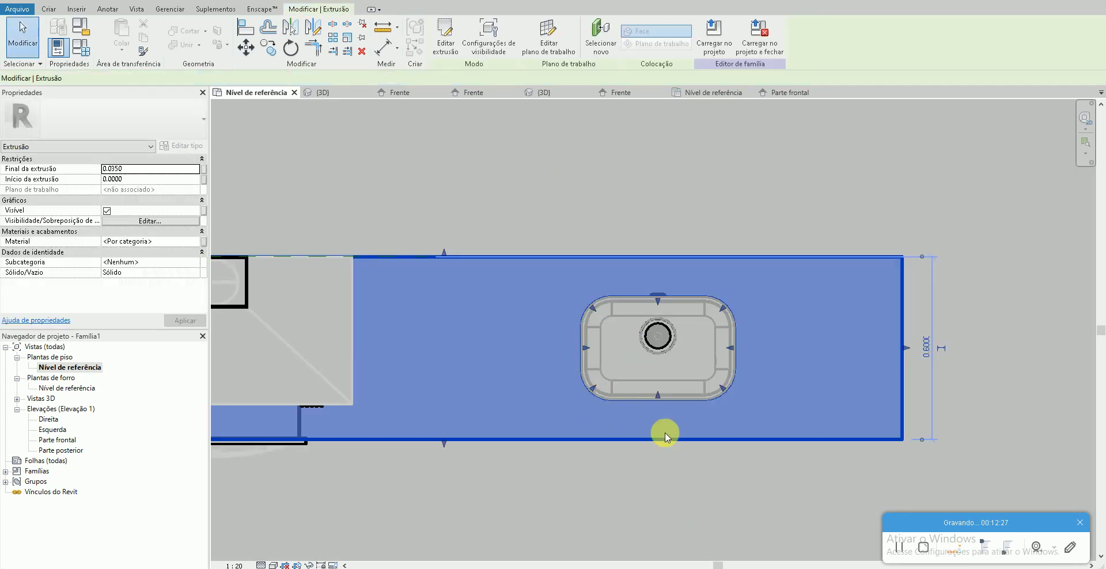
{"action": "left_click", "coordinate": [675, 445]}
- In the 3D view, lower the sink's level elevation from 0.9000 to 0.8950
{"action": "left_click", "coordinate": [540, 92]}
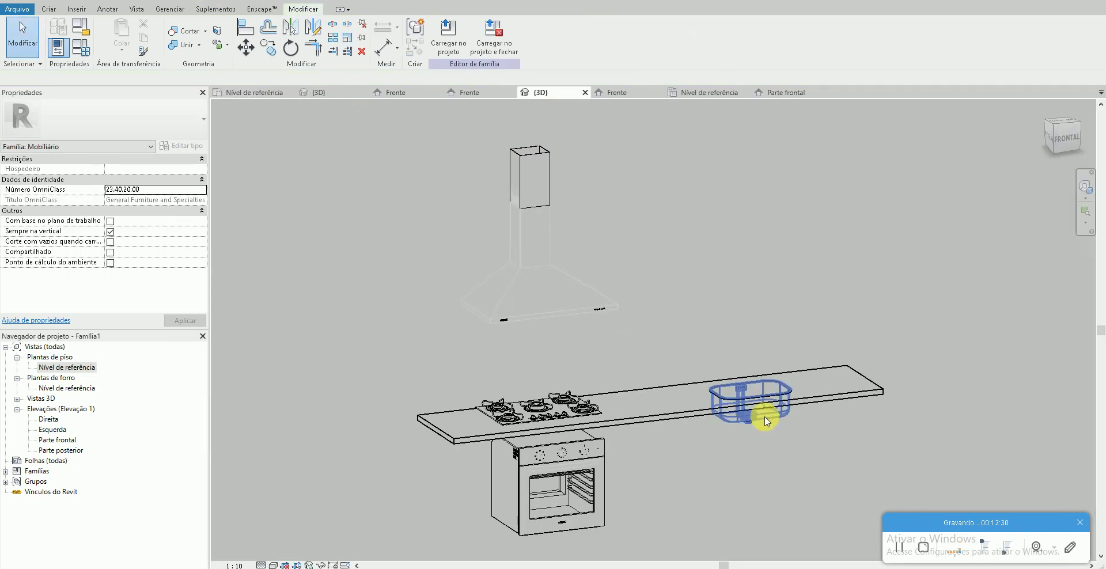
{"action": "scroll", "coordinate": [748, 449], "scroll_direction": "up", "scroll_amount": 3}
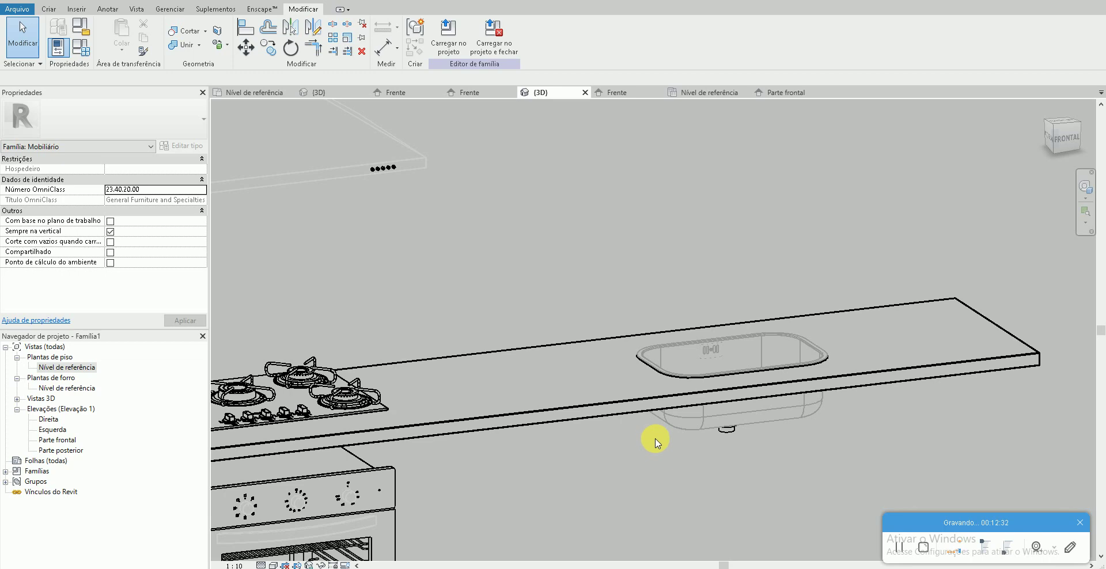
{"action": "left_click", "coordinate": [132, 563]}
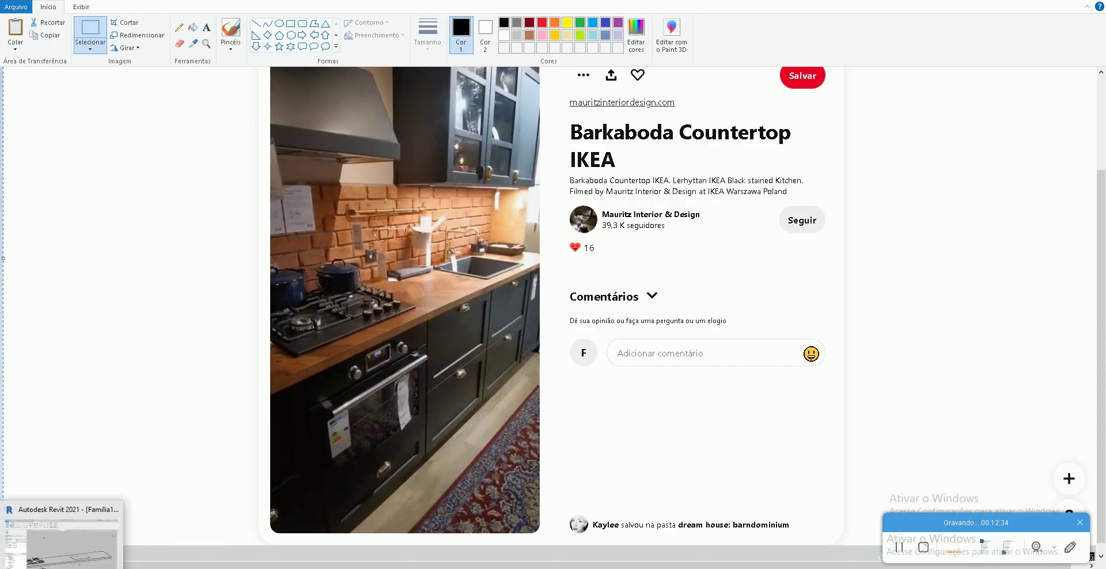
{"action": "left_click", "coordinate": [60, 532]}
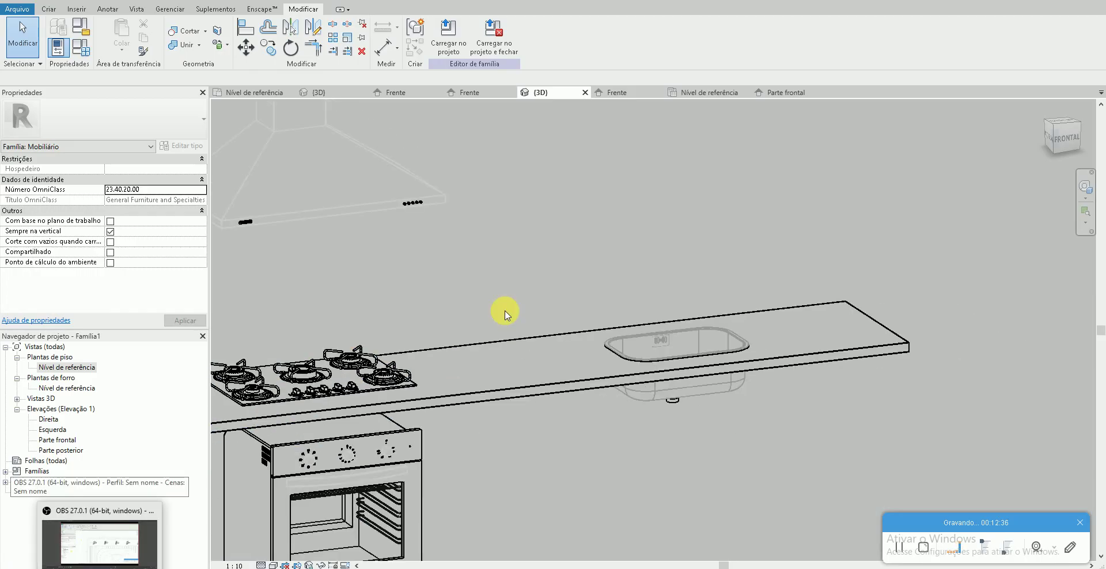
{"action": "left_click", "coordinate": [663, 389]}
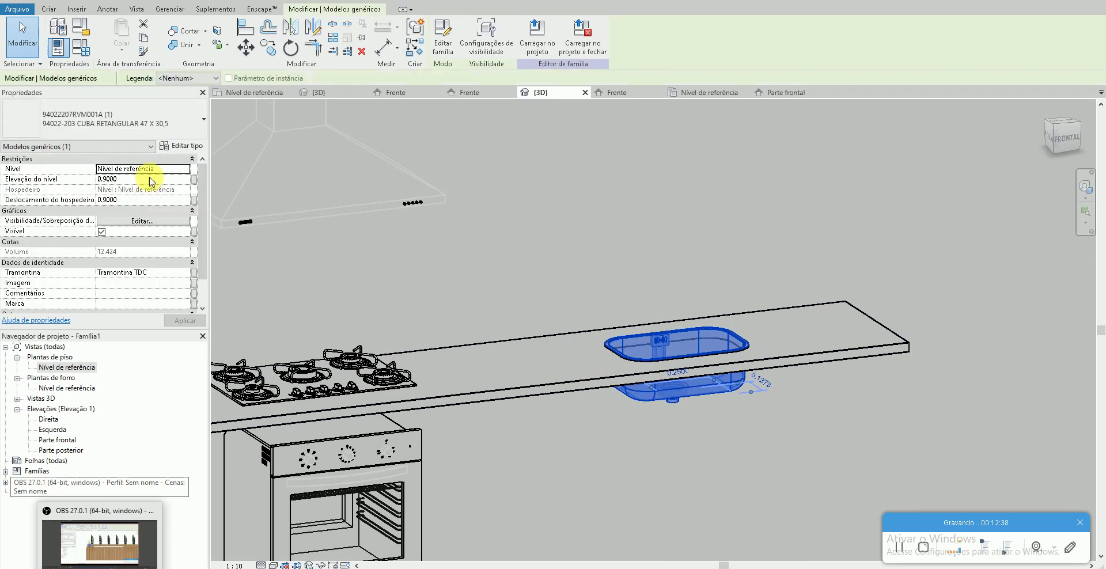
{"action": "left_click_drag", "start_coordinate": [142, 183], "coordinate": [109, 180]}
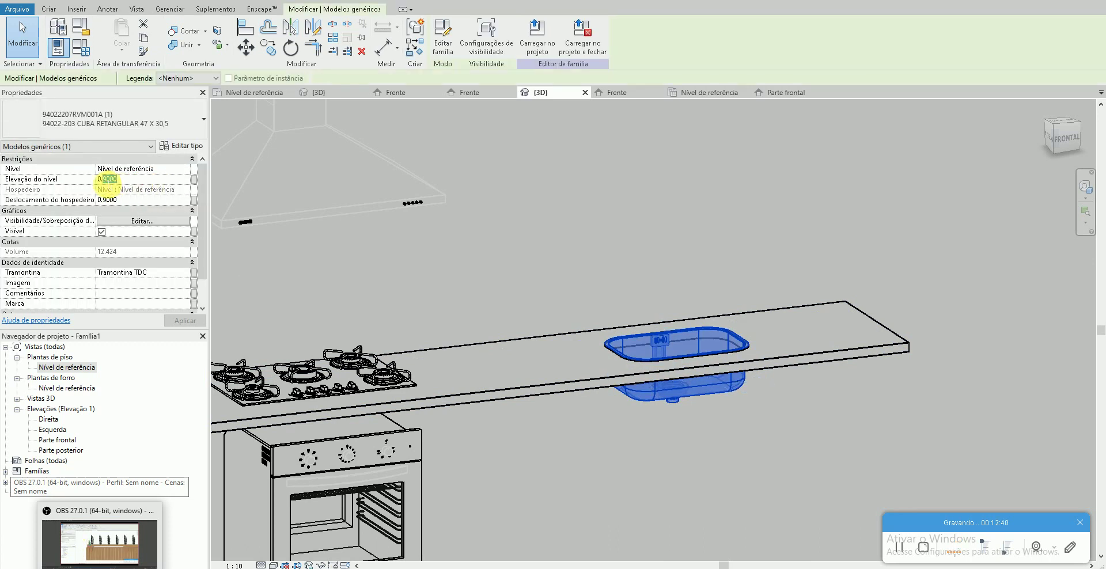
{"action": "type", "text": "895"}
{"action": "left_click", "coordinate": [593, 266]}
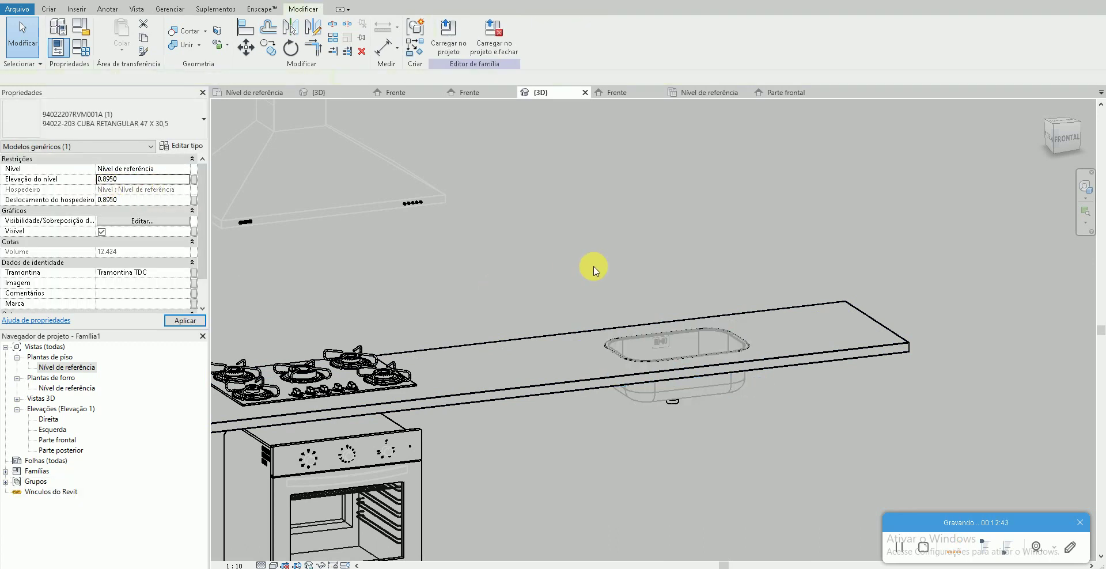
- Return to the Nível de referência floor plan
{"action": "scroll", "coordinate": [657, 343], "scroll_direction": "up", "scroll_amount": 2}
{"action": "scroll", "coordinate": [662, 323], "scroll_direction": "up", "scroll_amount": 1}
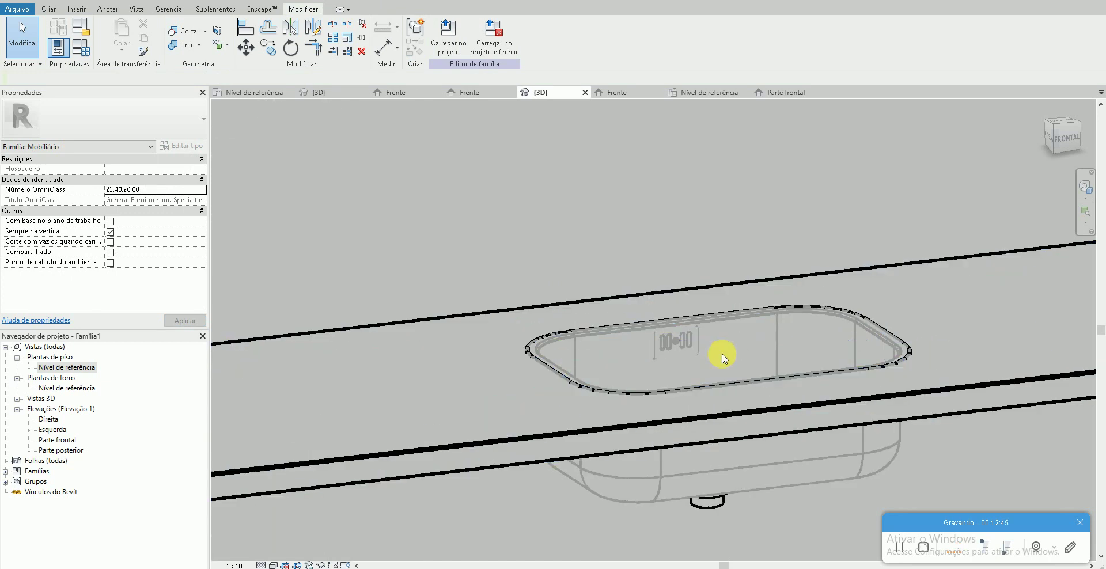
{"action": "scroll", "coordinate": [720, 358], "scroll_direction": "down", "scroll_amount": 3}
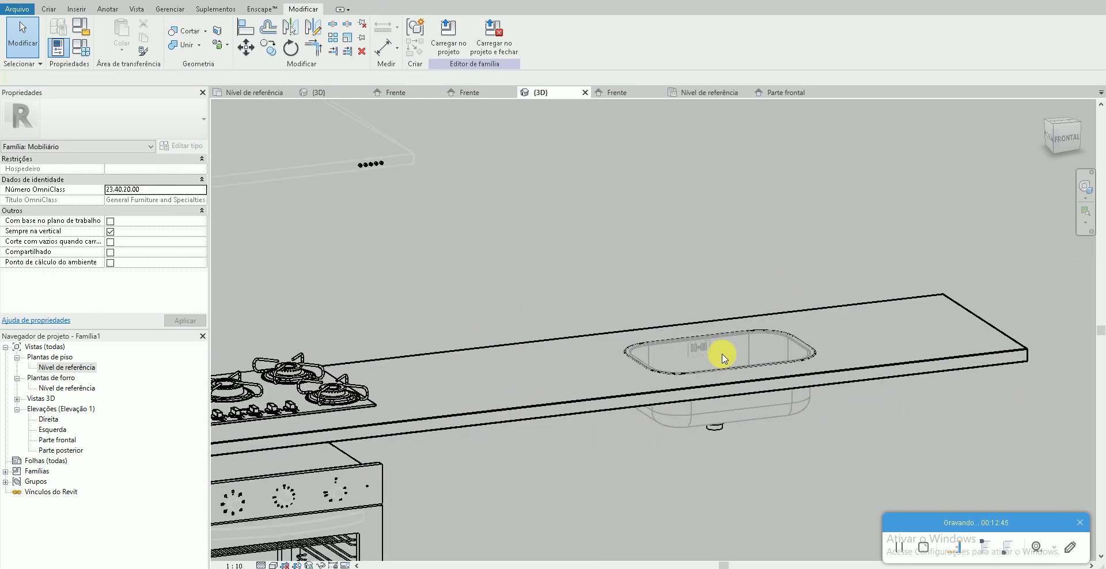
{"action": "double_click", "coordinate": [69, 373]}
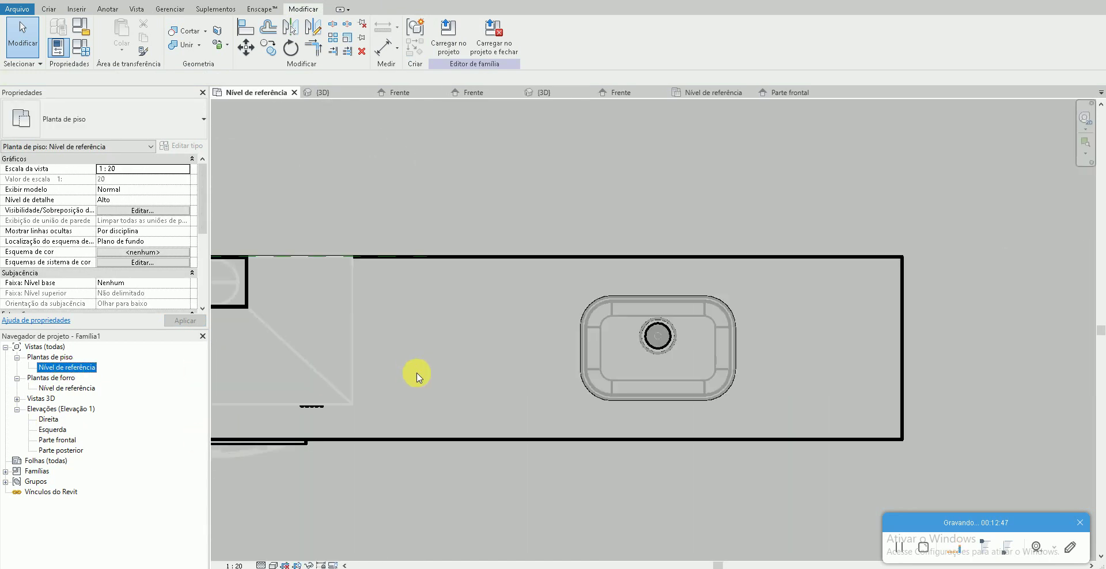
- Start a void extrusion and sketch a rectangle from the countertop's bottom-right corner around the sink section
{"action": "left_click", "coordinate": [52, 8]}
{"action": "left_click", "coordinate": [276, 36]}
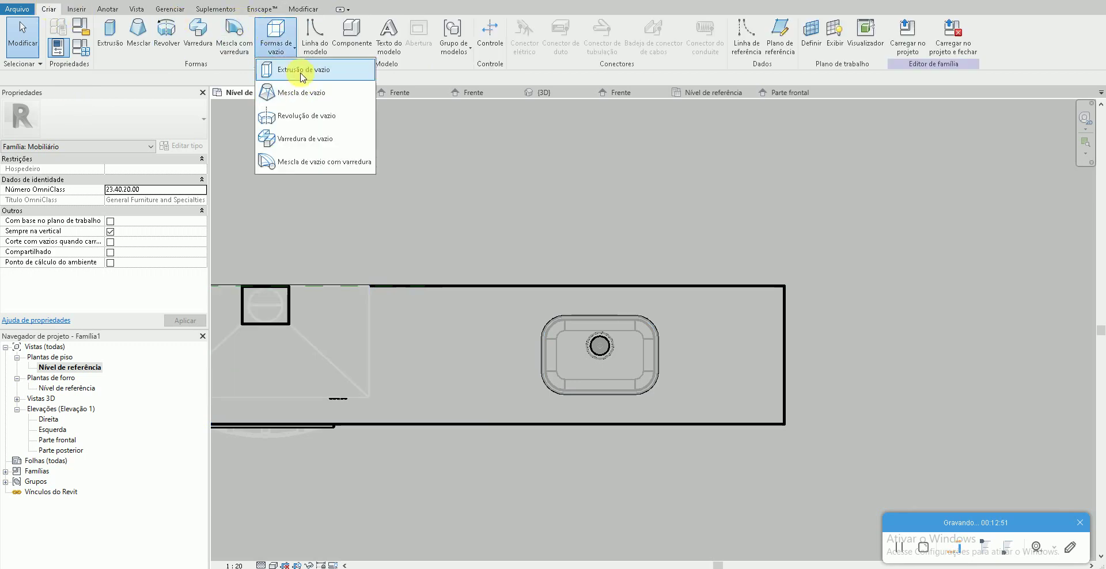
{"action": "left_click", "coordinate": [301, 70]}
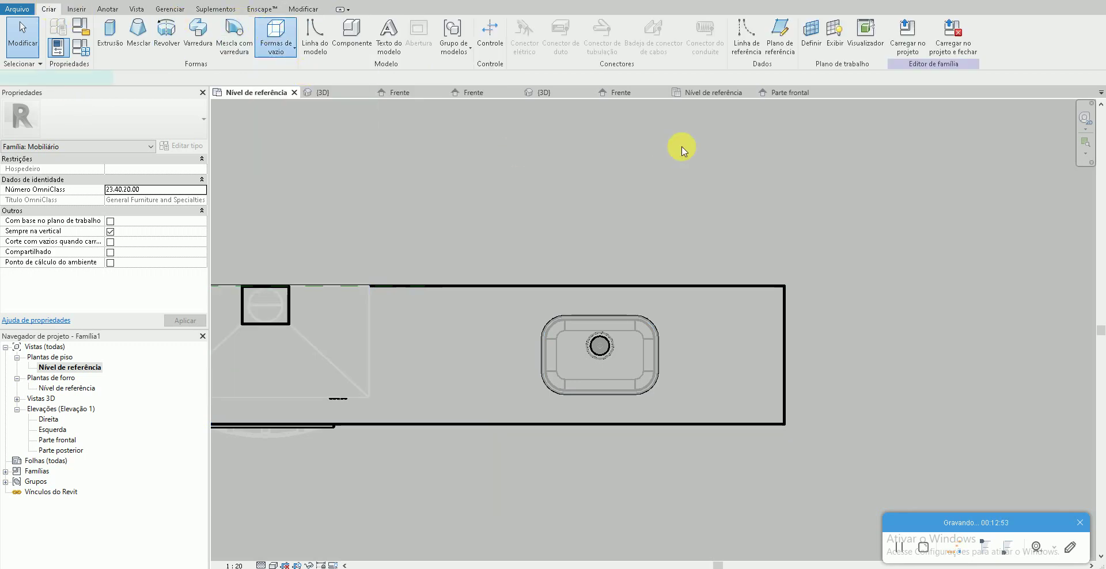
{"action": "left_click", "coordinate": [476, 25]}
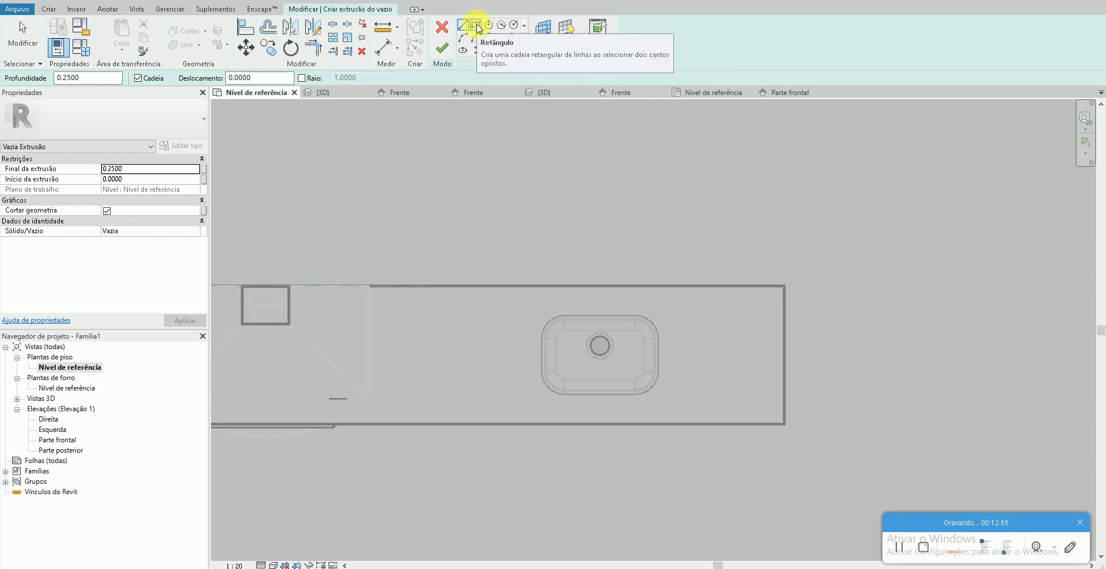
{"action": "left_click", "coordinate": [784, 426]}
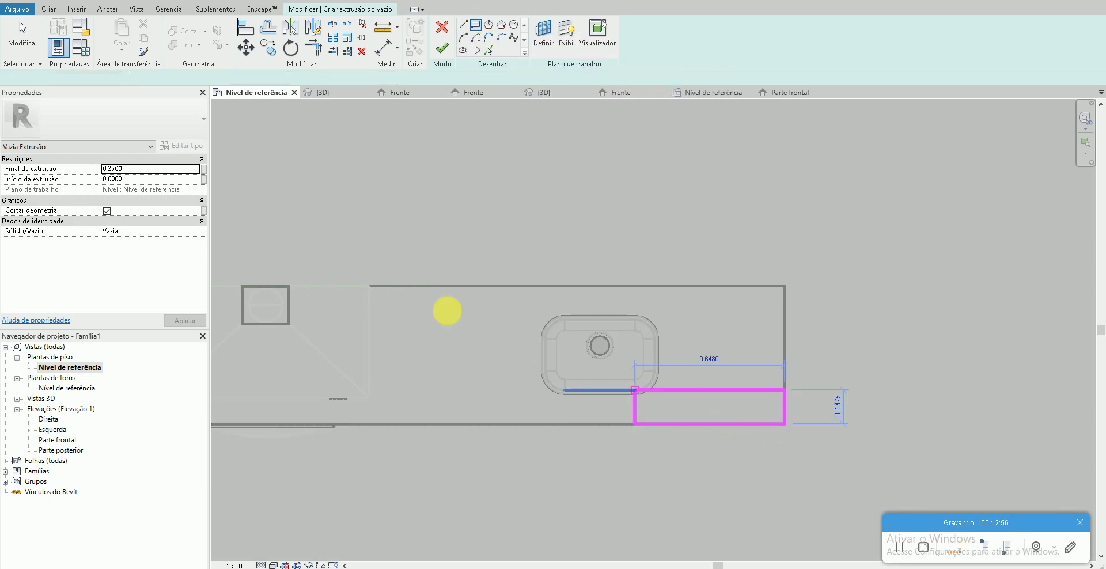
{"action": "left_click", "coordinate": [375, 292]}
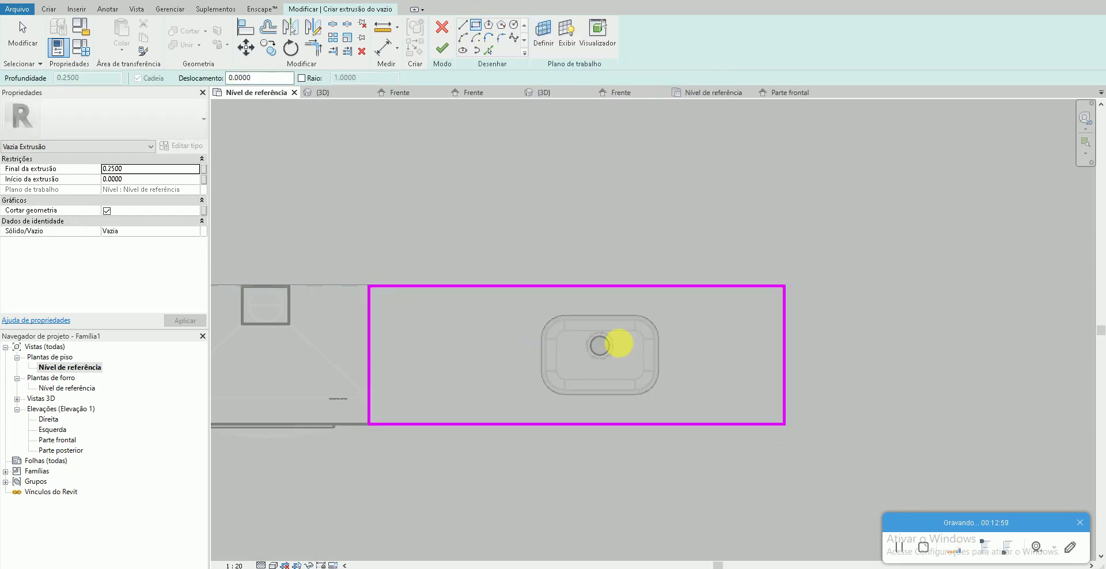
{"action": "key", "text": "Escape"}
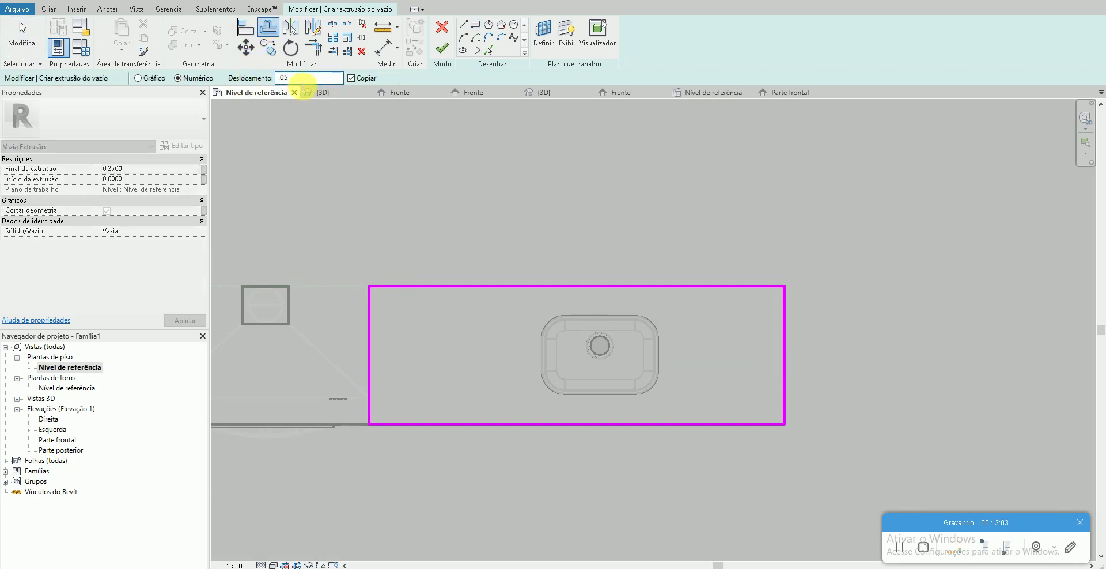
- Offset the sketch outline inward and delete its left edge
{"action": "key", "text": "Tab"}
{"action": "left_click", "coordinate": [449, 292]}
{"action": "key", "text": "Escape"}
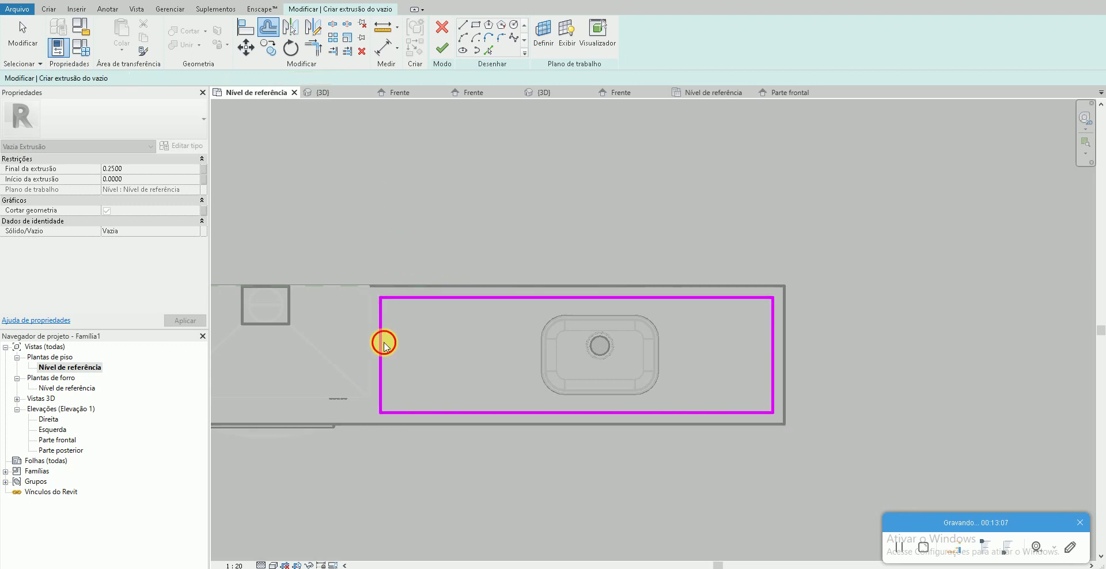
{"action": "left_click", "coordinate": [380, 341]}
{"action": "key", "text": "Escape"}
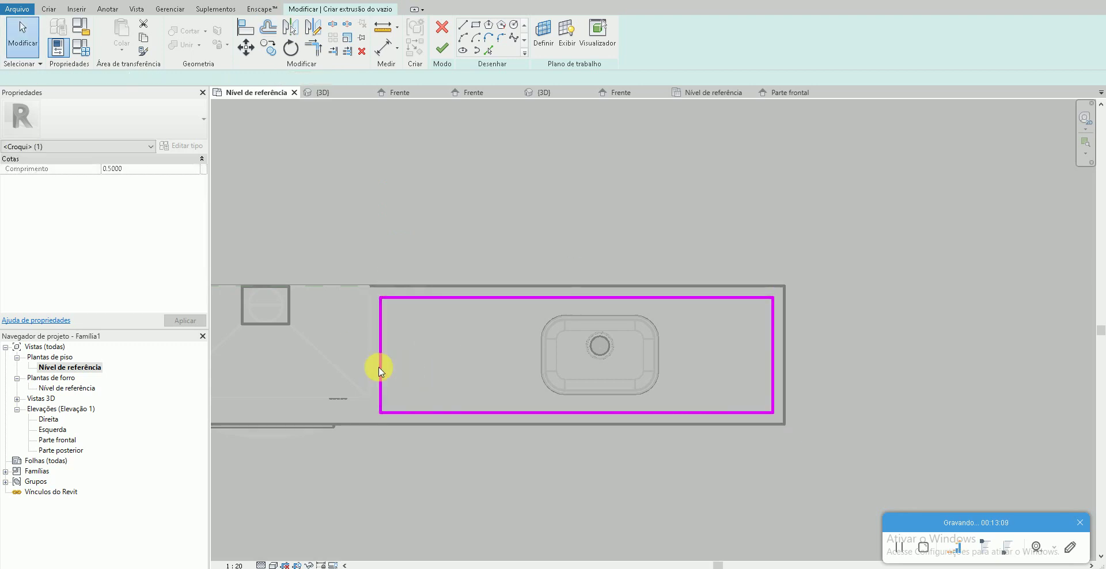
{"action": "left_click", "coordinate": [376, 363]}
{"action": "key", "text": "Delete"}
- Mirror-copy the right edge about a vertical axis through the sink centre
{"action": "left_click", "coordinate": [776, 343]}
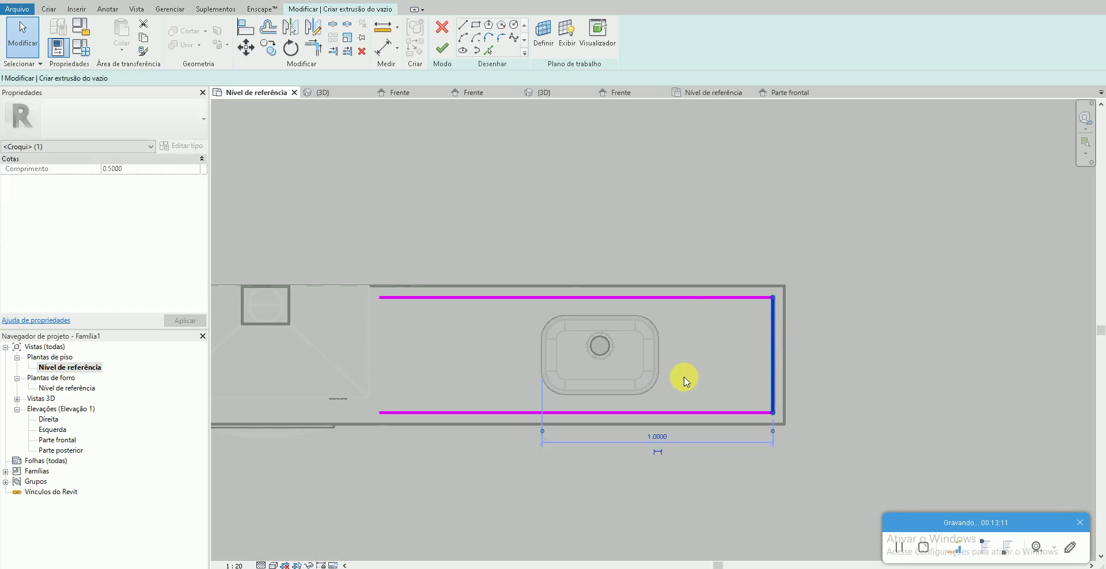
{"action": "key", "text": "d"}
{"action": "key", "text": "m"}
{"action": "left_click", "coordinate": [605, 397]}
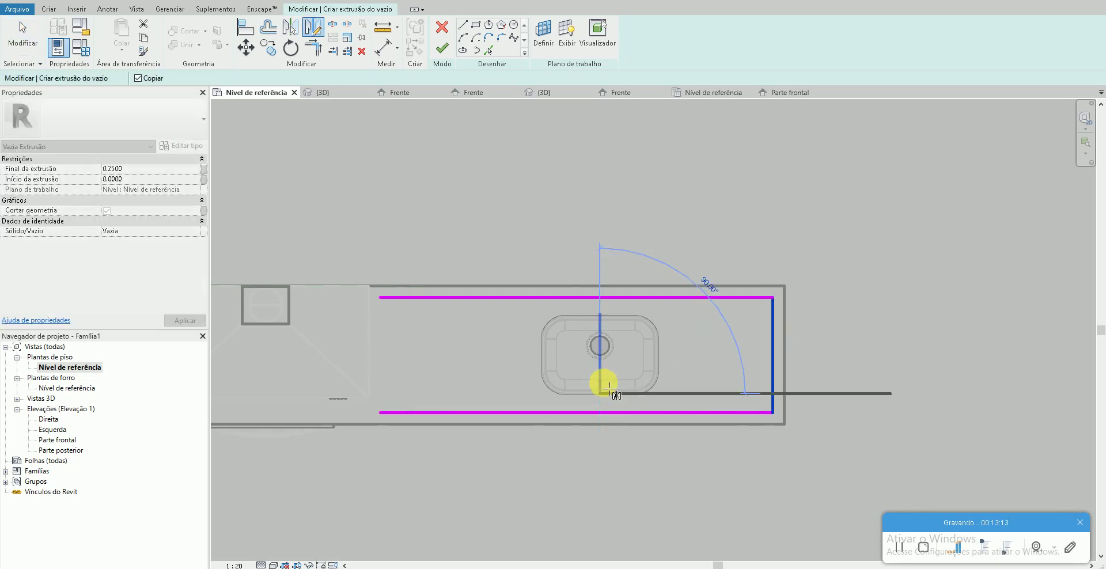
{"action": "left_click", "coordinate": [603, 382]}
{"action": "key", "text": "Escape"}
- Trim the new left edge into the top and bottom corners and finish the void extrusion
{"action": "key", "text": "t"}
{"action": "key", "text": "r"}
{"action": "left_click", "coordinate": [445, 411]}
{"action": "left_click", "coordinate": [426, 387]}
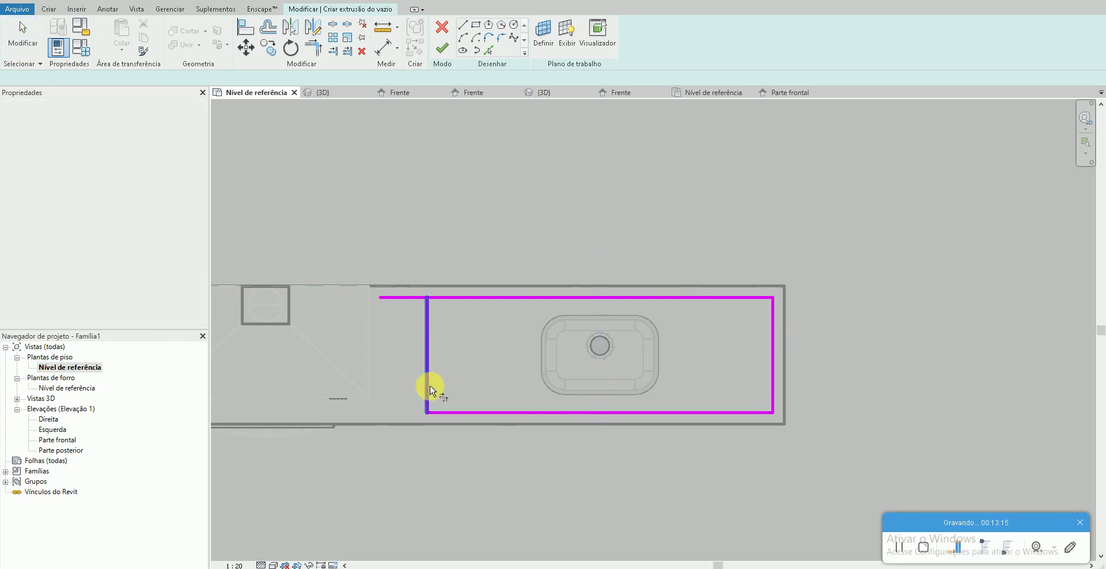
{"action": "left_click", "coordinate": [427, 368]}
{"action": "left_click", "coordinate": [449, 297]}
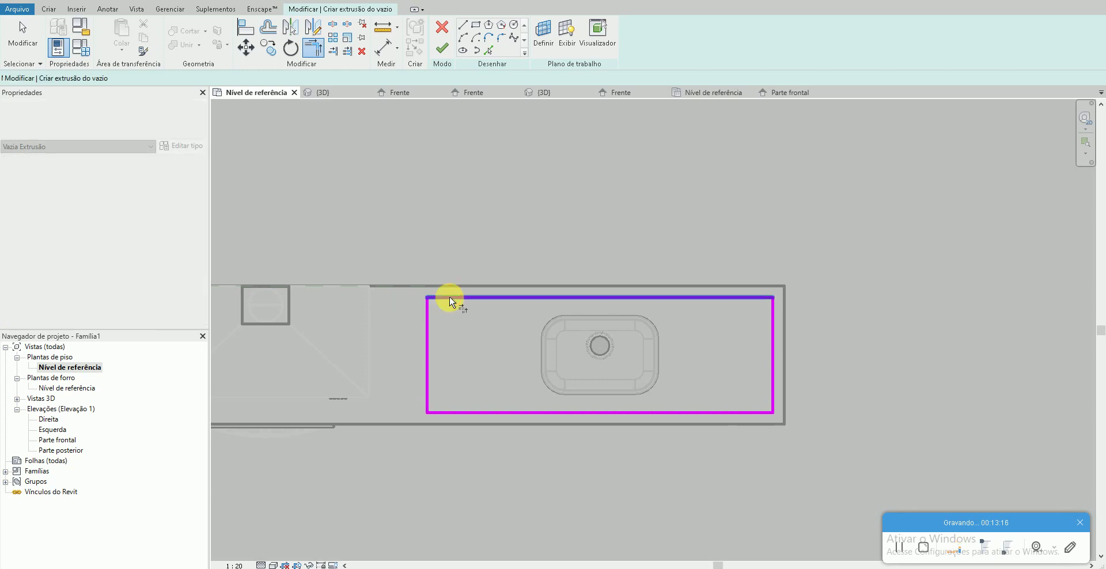
{"action": "left_click", "coordinate": [449, 48]}
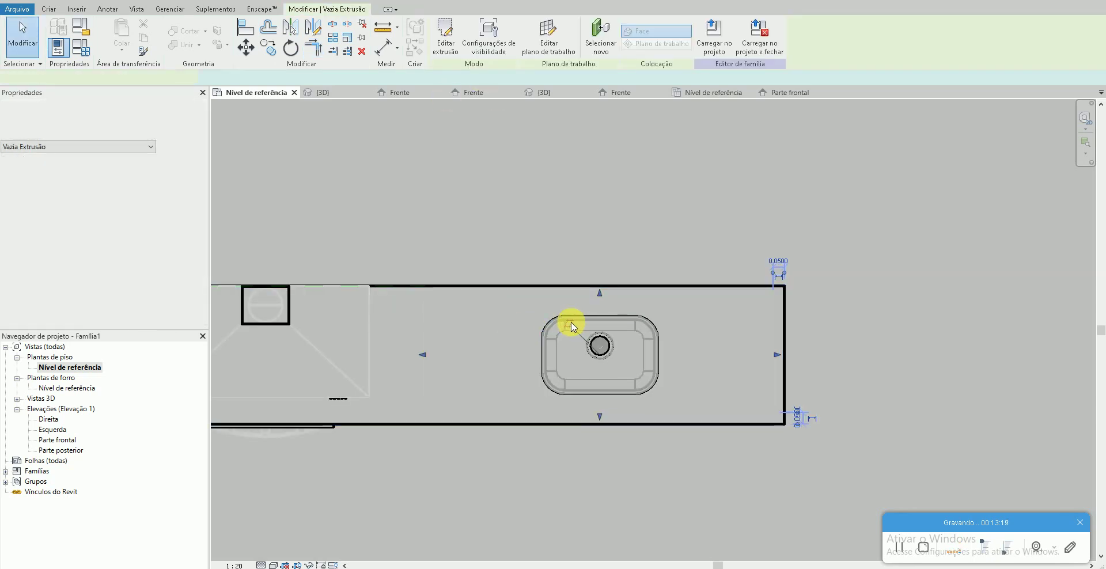
- In the Parte frontal elevation, set the sink void's extrusion end to 0.0050
{"action": "key", "text": "Escape"}
{"action": "left_click", "coordinate": [541, 92]}
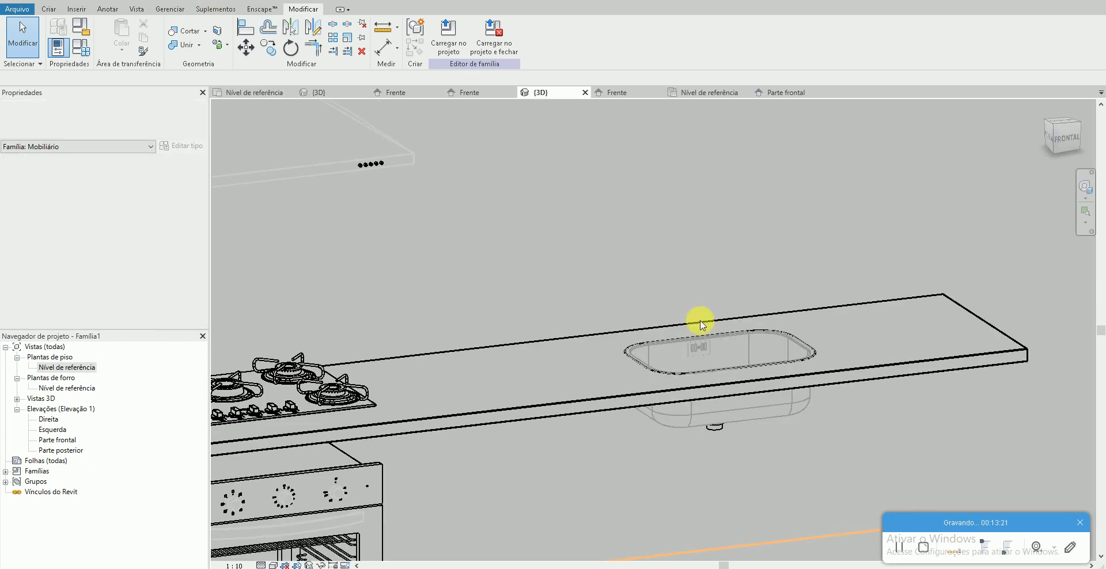
{"action": "double_click", "coordinate": [63, 440]}
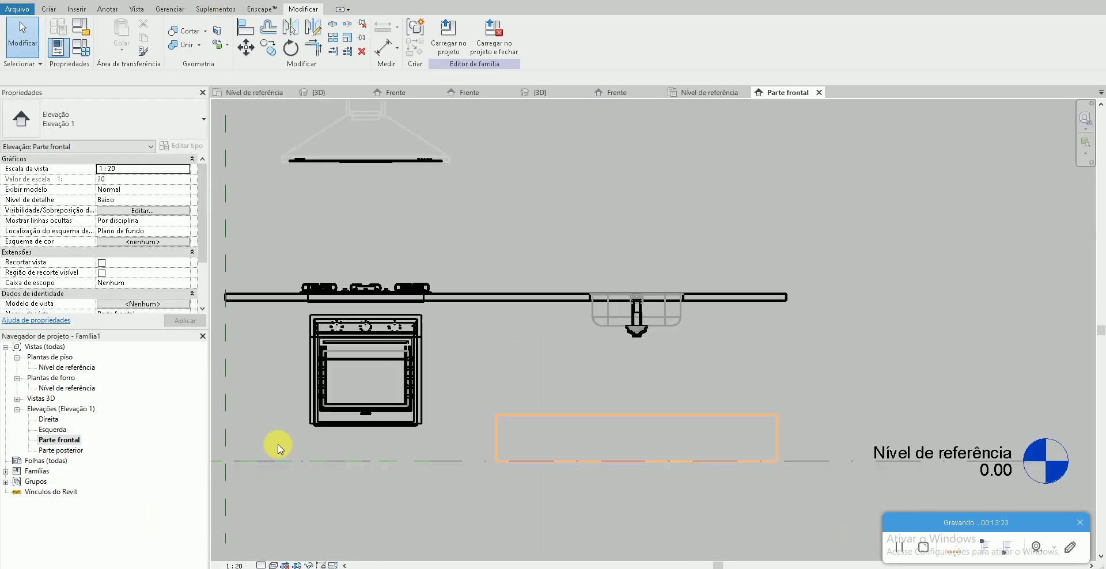
{"action": "left_click", "coordinate": [500, 416]}
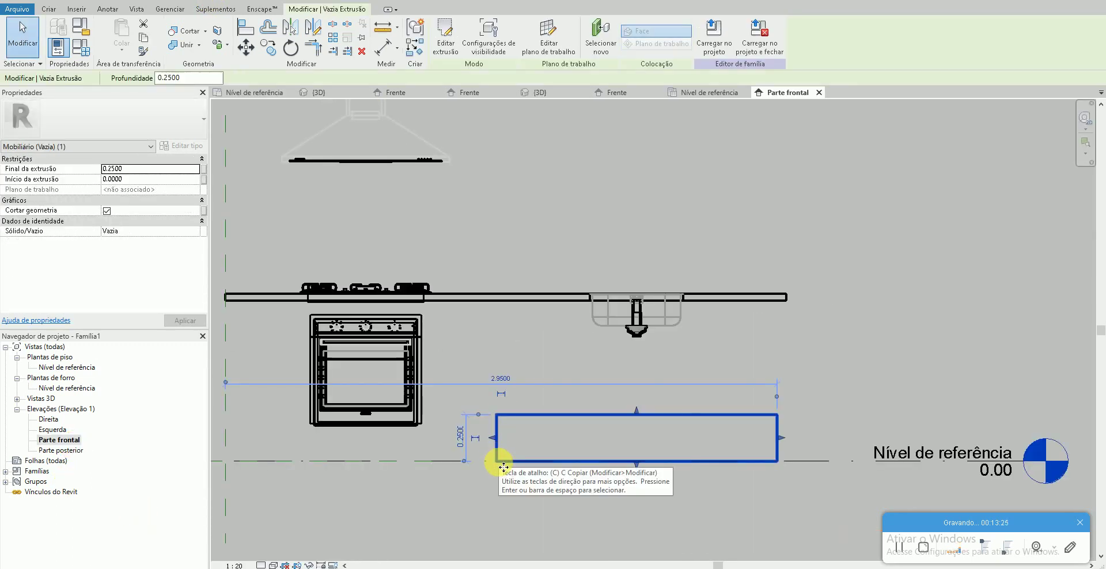
{"action": "left_click", "coordinate": [152, 168]}
{"action": "type", "text": ".005"}
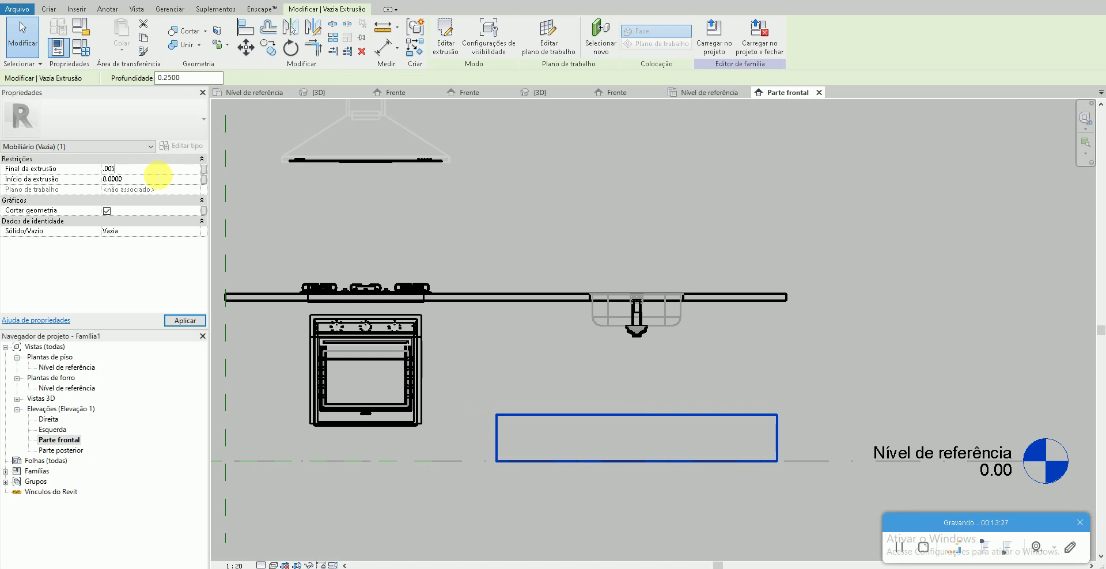
{"action": "key", "text": "Return"}
- Move the thin void up onto the countertop's top line and view it in 3D
{"action": "scroll", "coordinate": [501, 461], "scroll_direction": "up", "scroll_amount": 3}
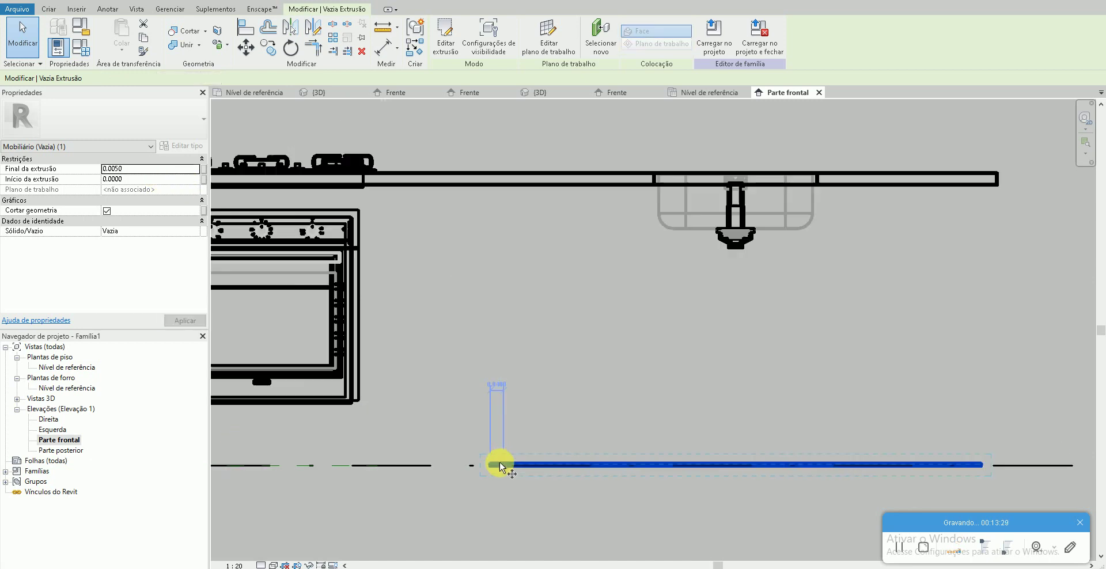
{"action": "key", "text": "m"}
{"action": "key", "text": "v"}
{"action": "left_click", "coordinate": [489, 464]}
{"action": "left_click", "coordinate": [490, 179]}
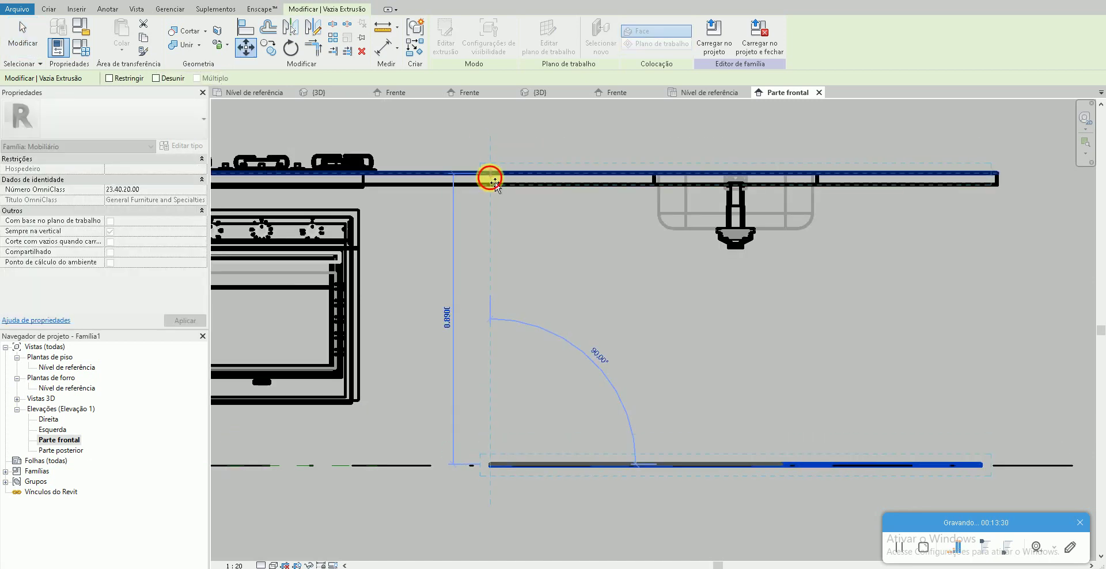
{"action": "left_click", "coordinate": [540, 93]}
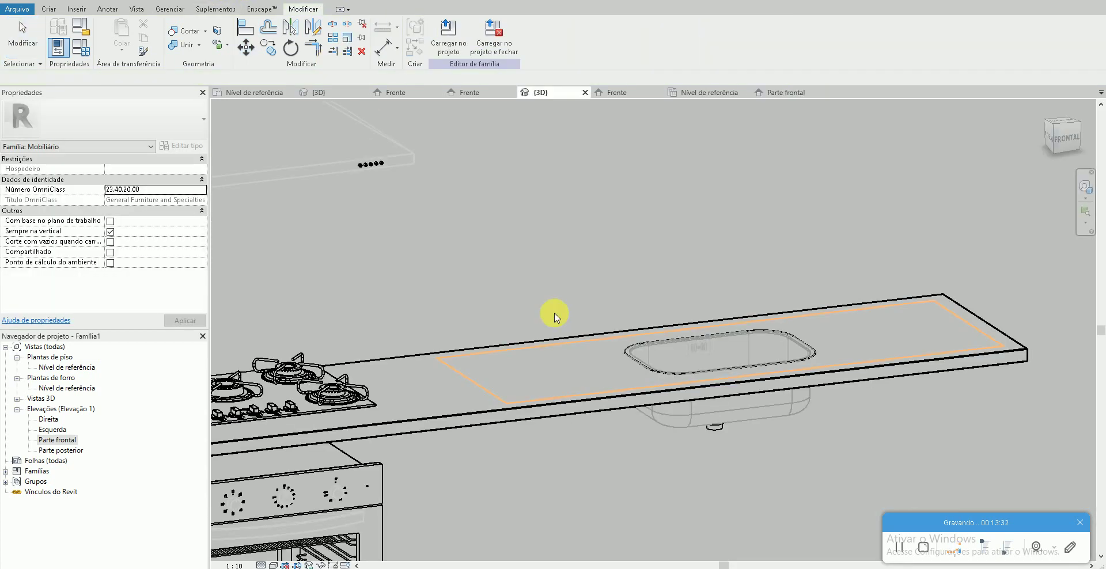
{"action": "scroll", "coordinate": [572, 370], "scroll_direction": "up", "scroll_amount": 2}
{"action": "scroll", "coordinate": [571, 395], "scroll_direction": "up", "scroll_amount": 2}
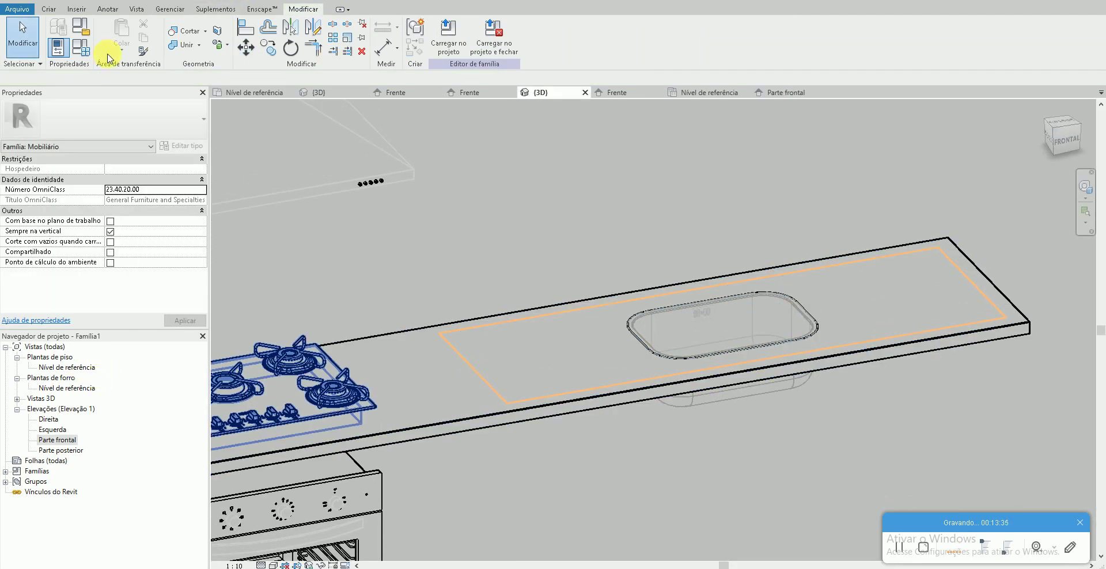
- Create a void extrusion on the countertop's top face from the recess edge loop
{"action": "left_click", "coordinate": [49, 10]}
{"action": "left_click", "coordinate": [281, 55]}
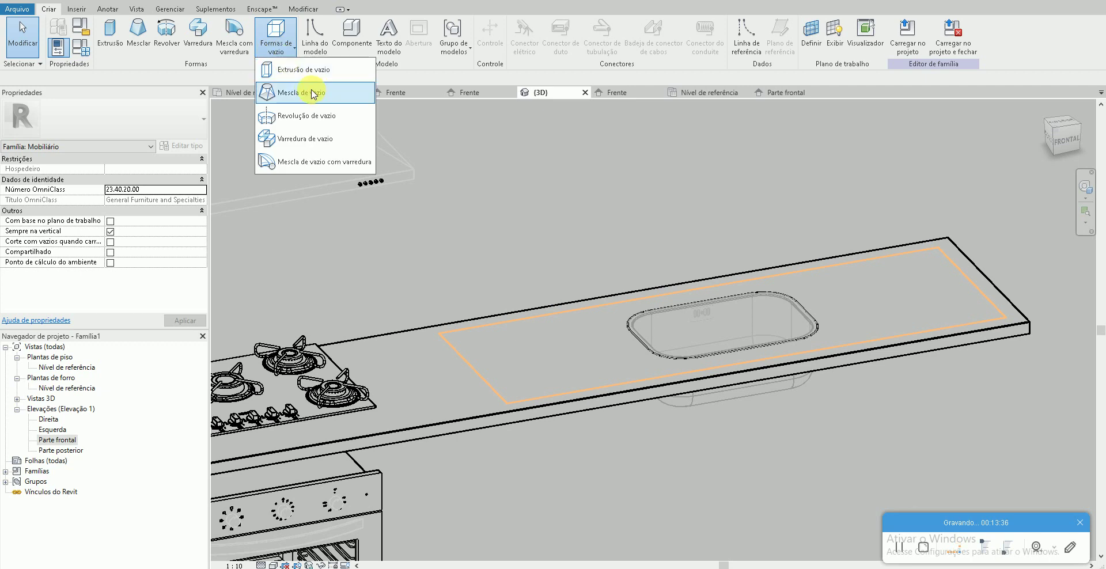
{"action": "left_click", "coordinate": [309, 81]}
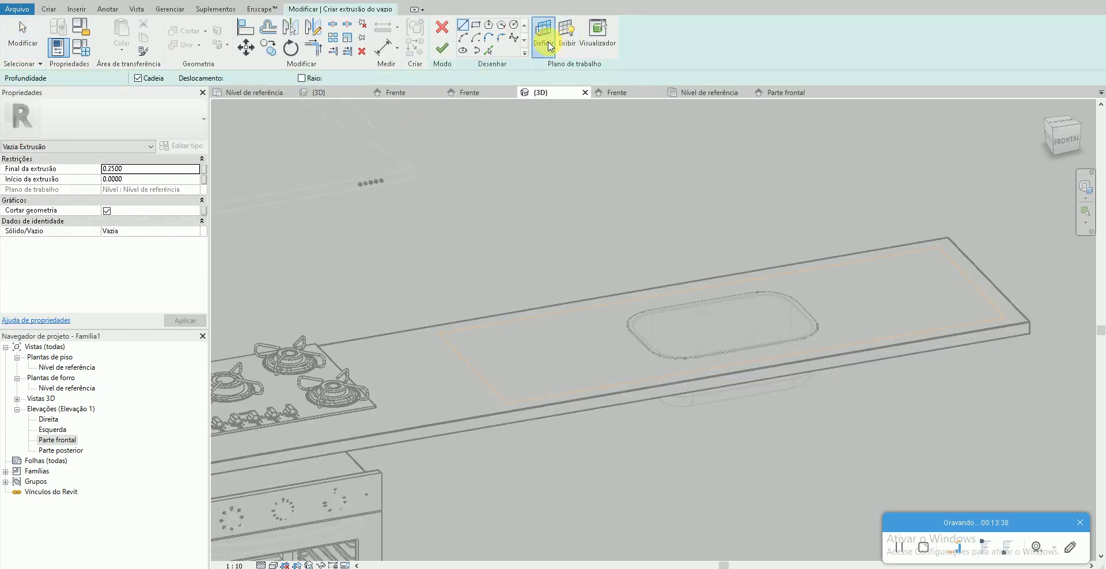
{"action": "left_click", "coordinate": [543, 36]}
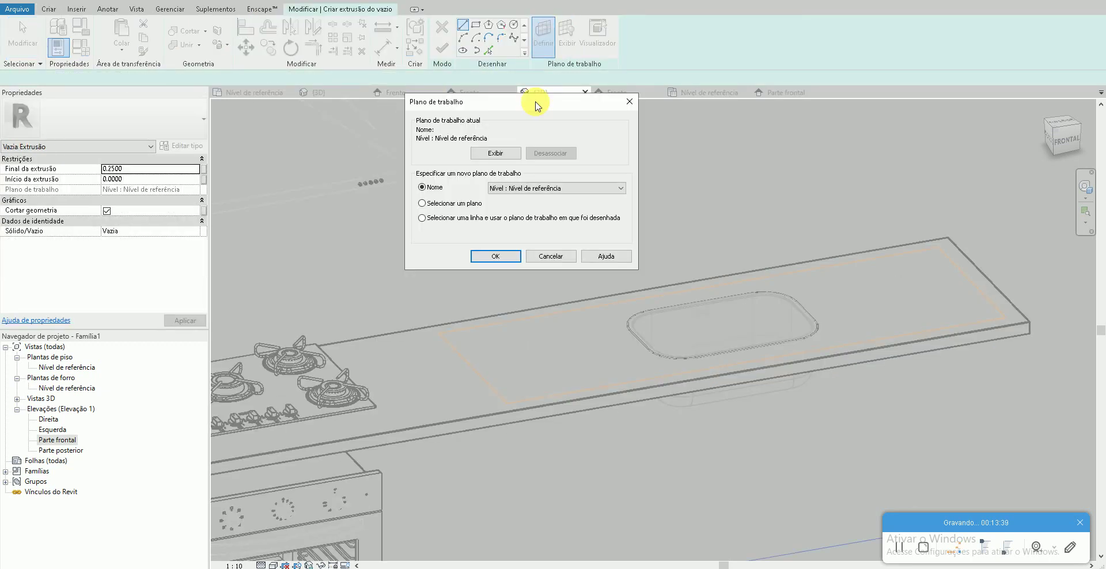
{"action": "left_click", "coordinate": [477, 261]}
{"action": "left_click", "coordinate": [517, 314]}
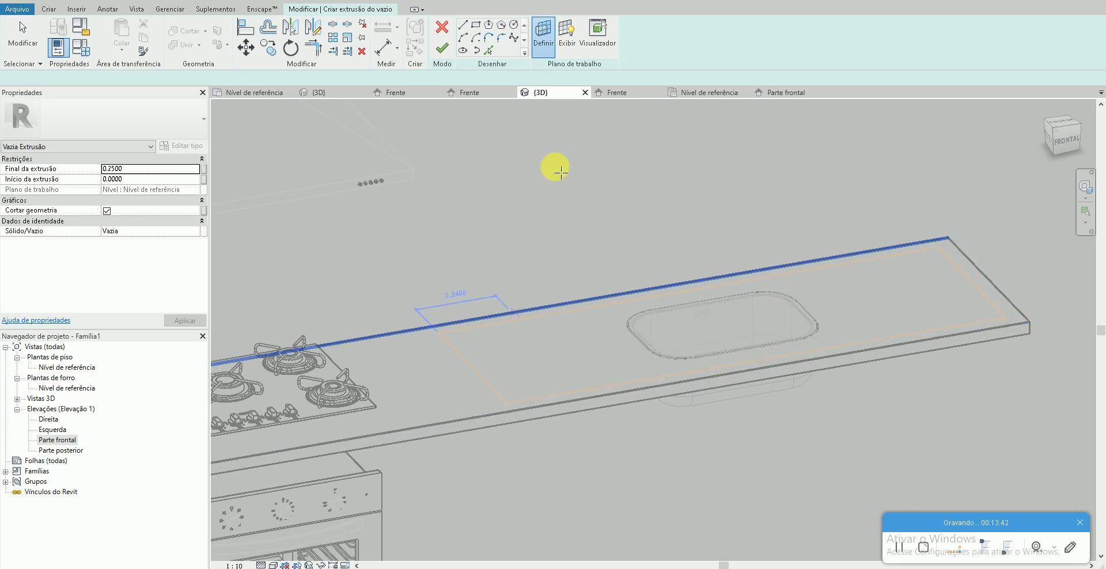
{"action": "left_click", "coordinate": [490, 50]}
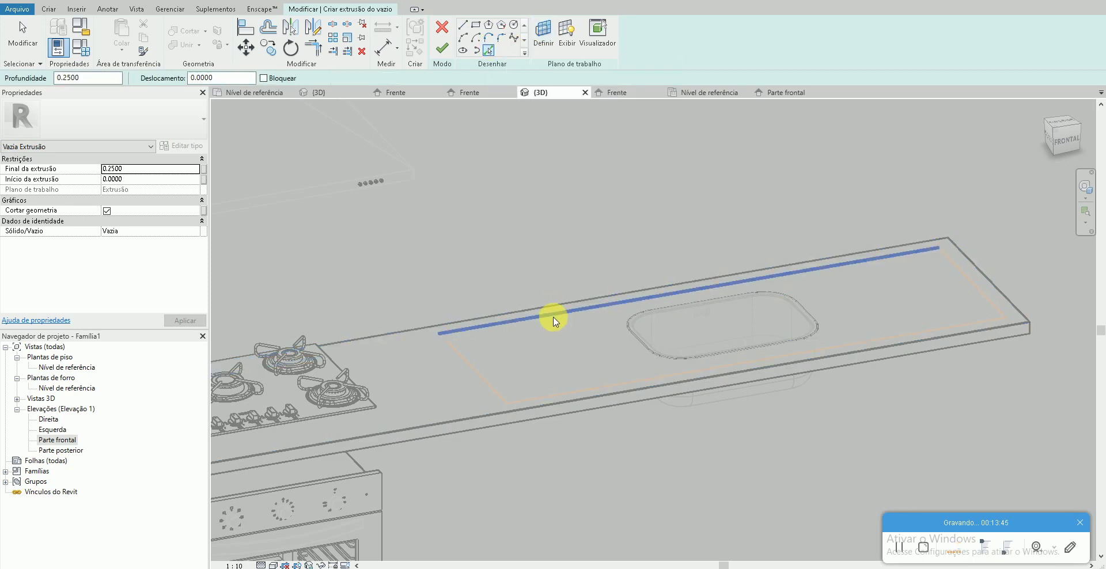
{"action": "key", "text": "Tab"}
{"action": "left_click", "coordinate": [554, 318]}
{"action": "left_click", "coordinate": [452, 55]}
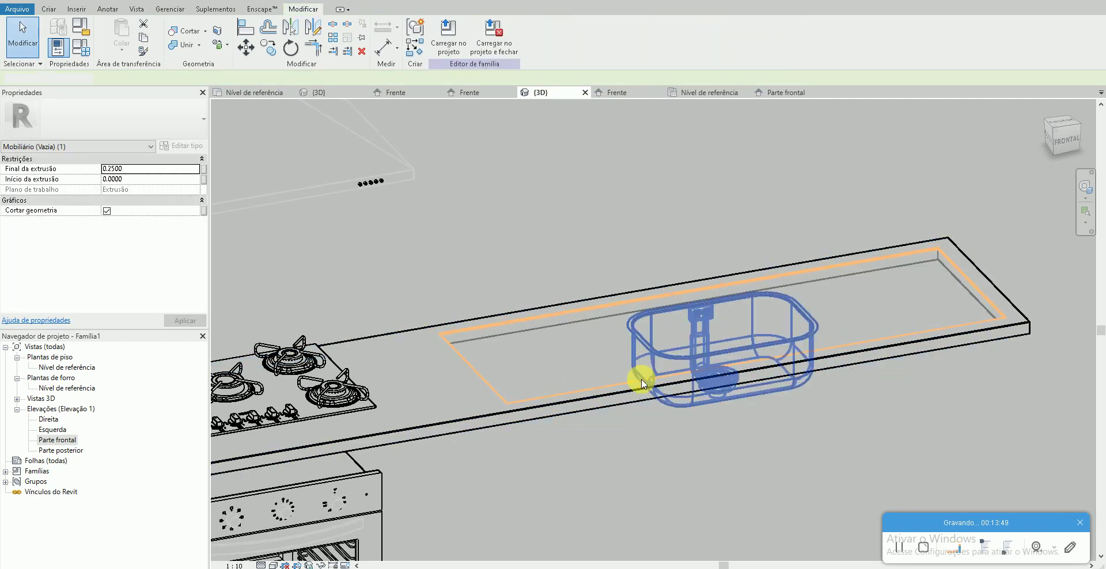
- Review the new void's extrusion end and the sink's level elevation in Properties
{"action": "key", "text": "Escape"}
{"action": "left_click", "coordinate": [627, 381]}
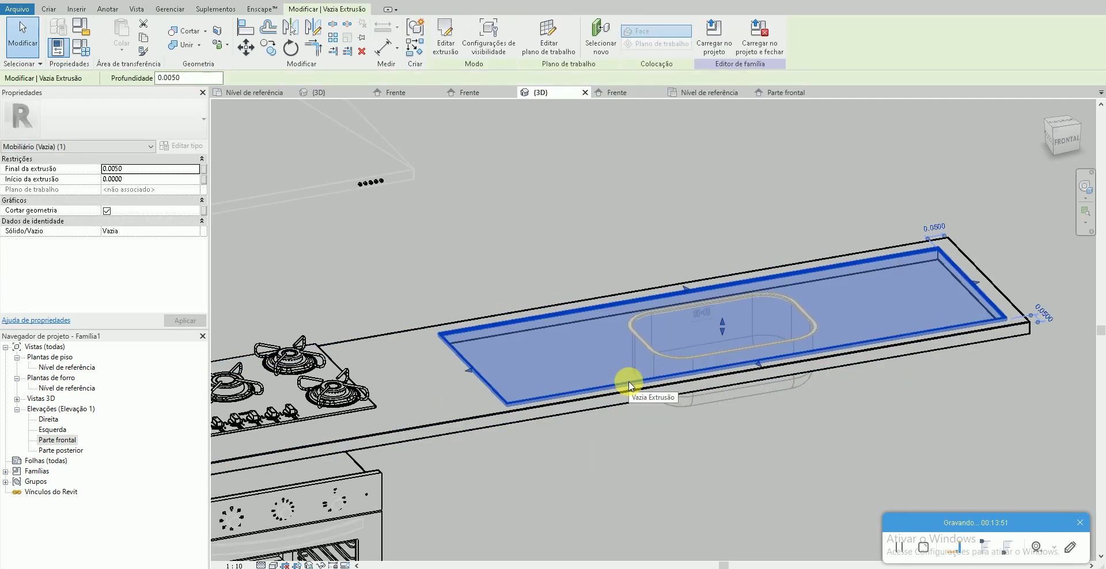
{"action": "left_click", "coordinate": [138, 169]}
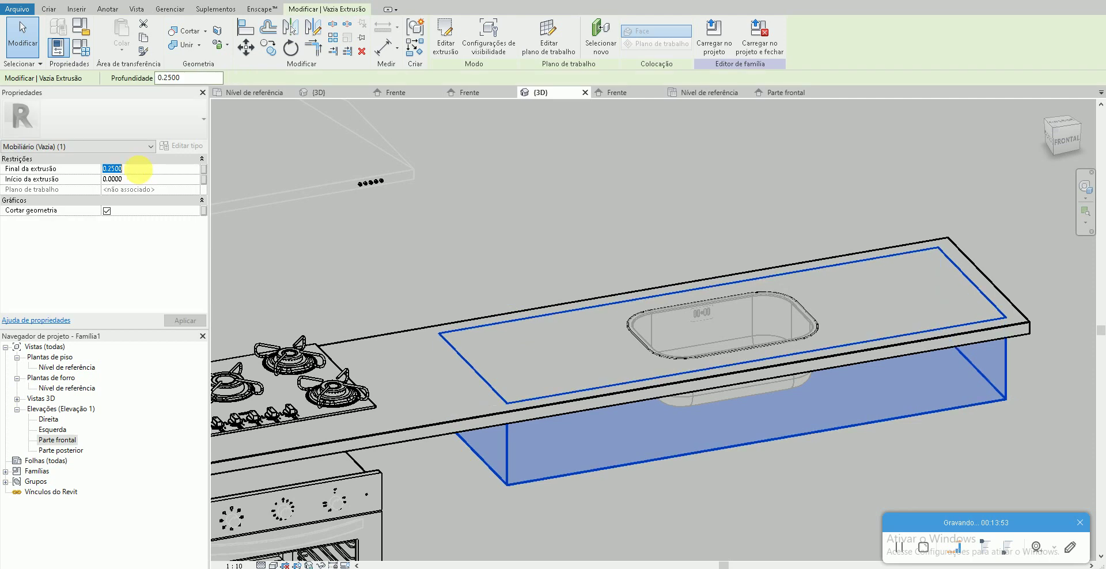
{"action": "left_click", "coordinate": [548, 198]}
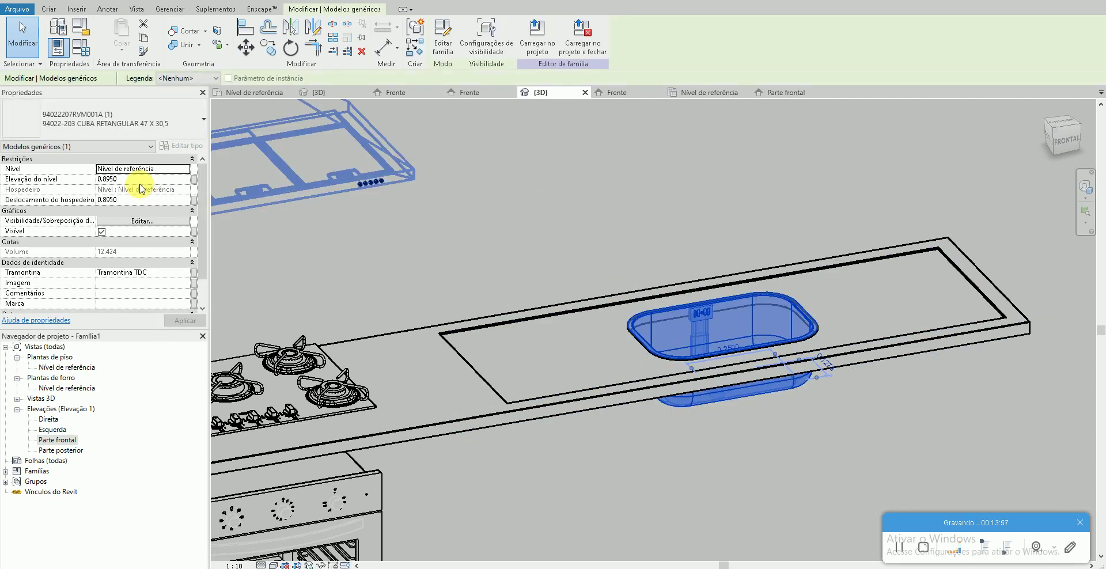
{"action": "left_click", "coordinate": [137, 180]}
- Open the Nível de referência plan and browse Load Family to the D:\REVIT folder
{"action": "left_click", "coordinate": [627, 183]}
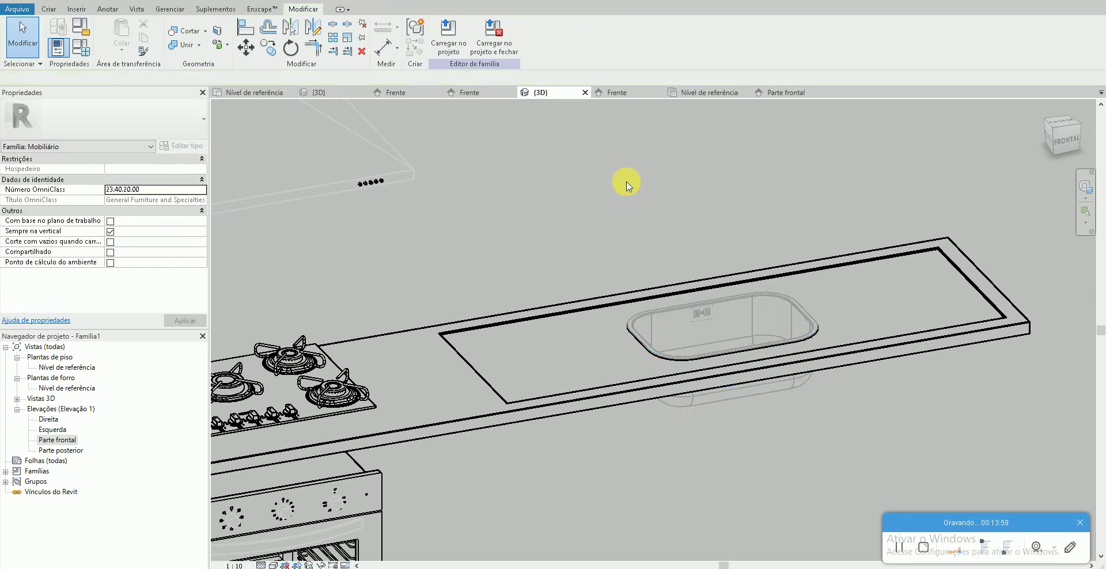
{"action": "scroll", "coordinate": [713, 426], "scroll_direction": "down", "scroll_amount": 2}
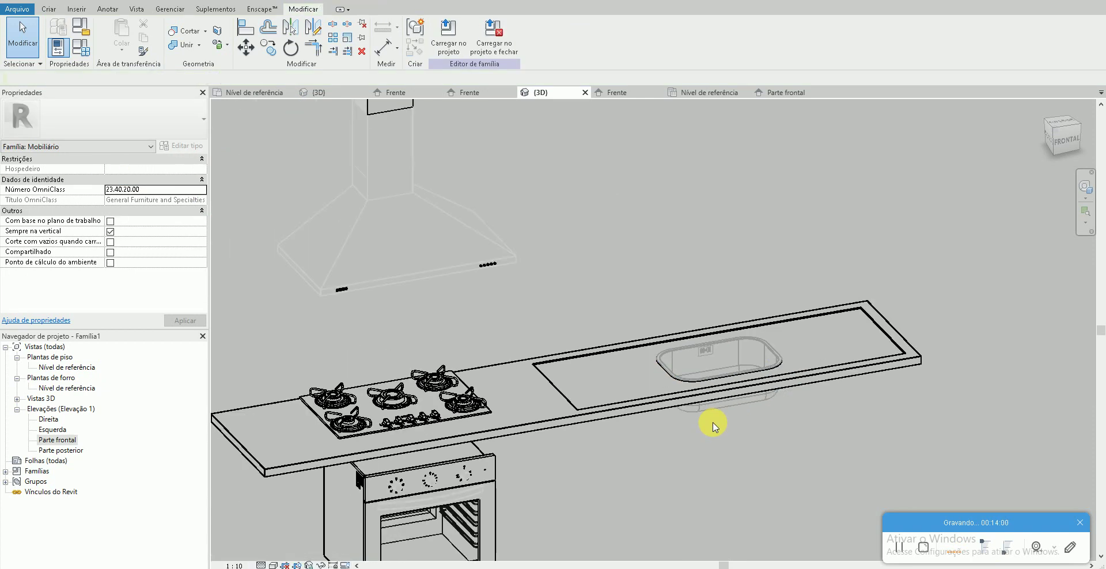
{"action": "double_click", "coordinate": [67, 368]}
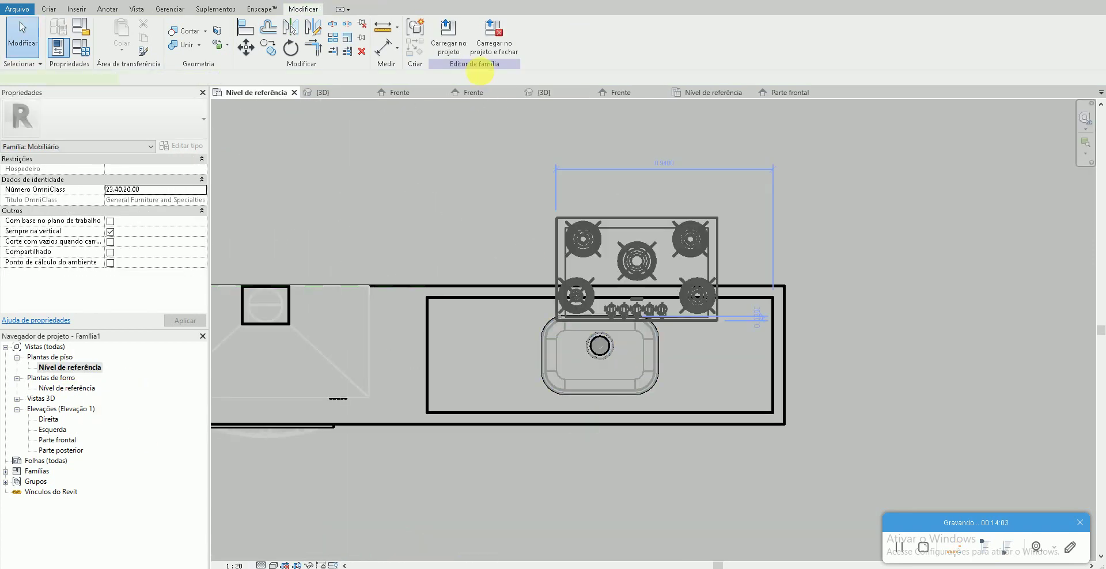
{"action": "left_click", "coordinate": [448, 38]}
{"action": "left_click", "coordinate": [446, 37]}
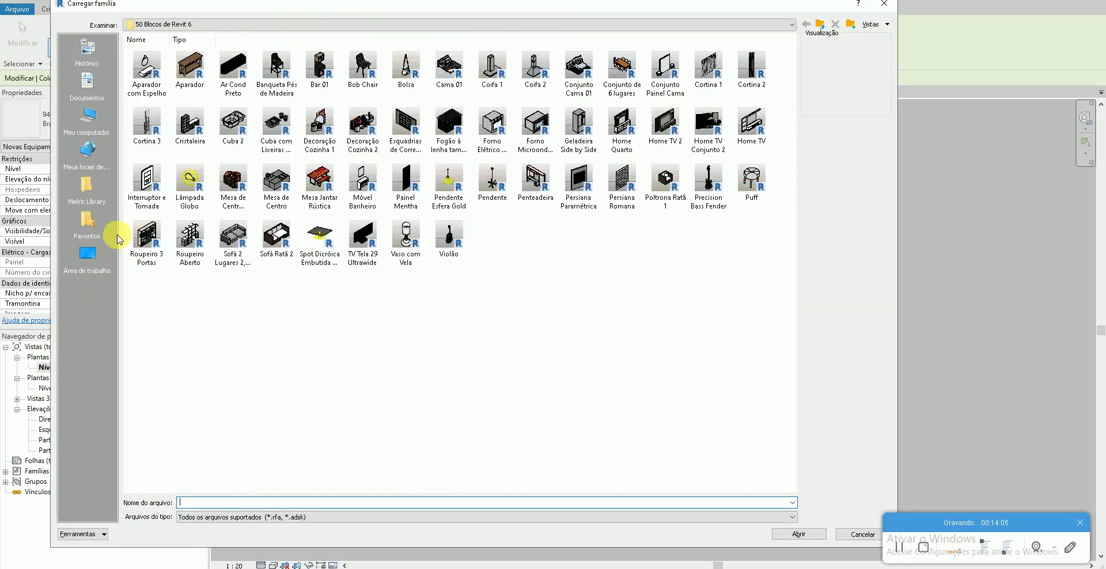
{"action": "left_click", "coordinate": [89, 248]}
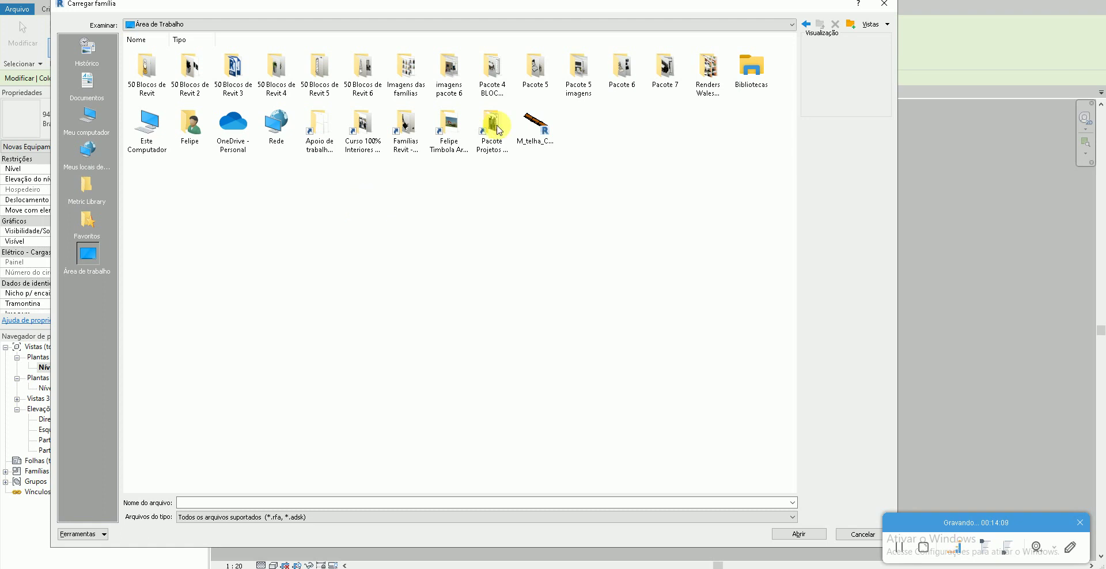
{"action": "double_click", "coordinate": [153, 135]}
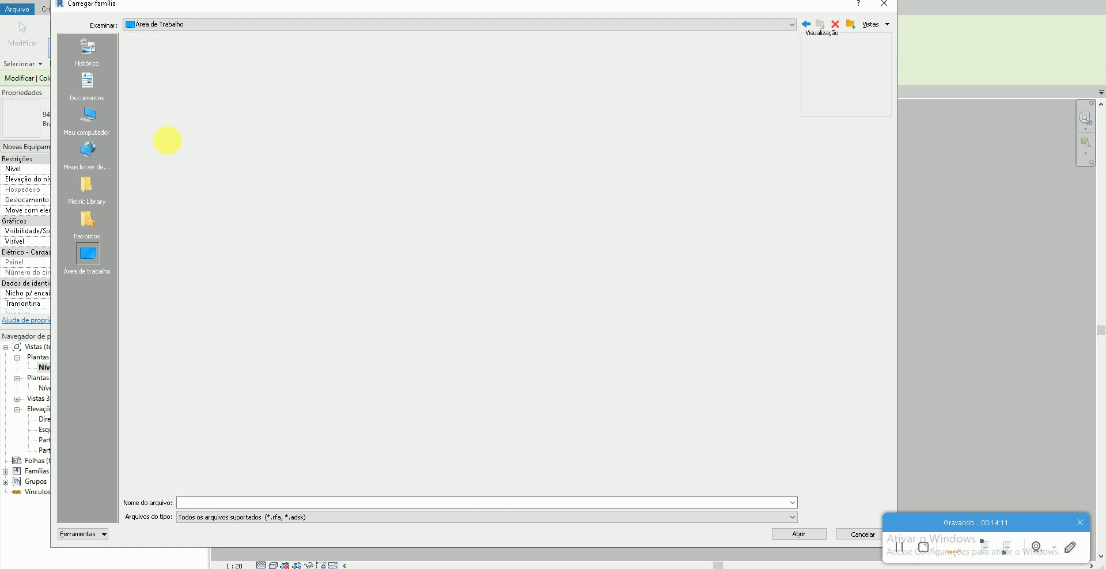
{"action": "double_click", "coordinate": [254, 162]}
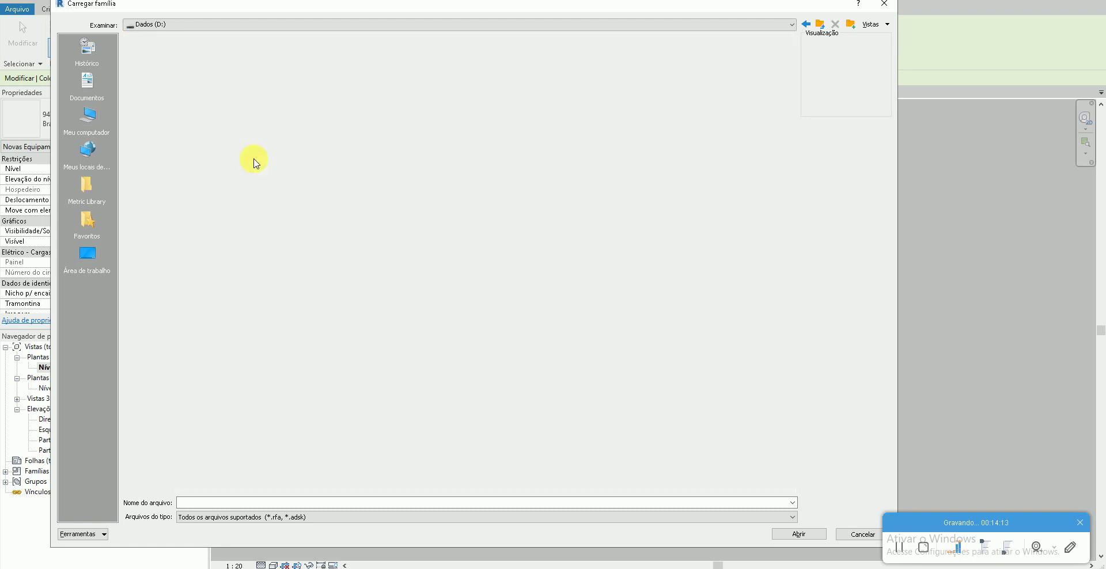
{"action": "double_click", "coordinate": [186, 188]}
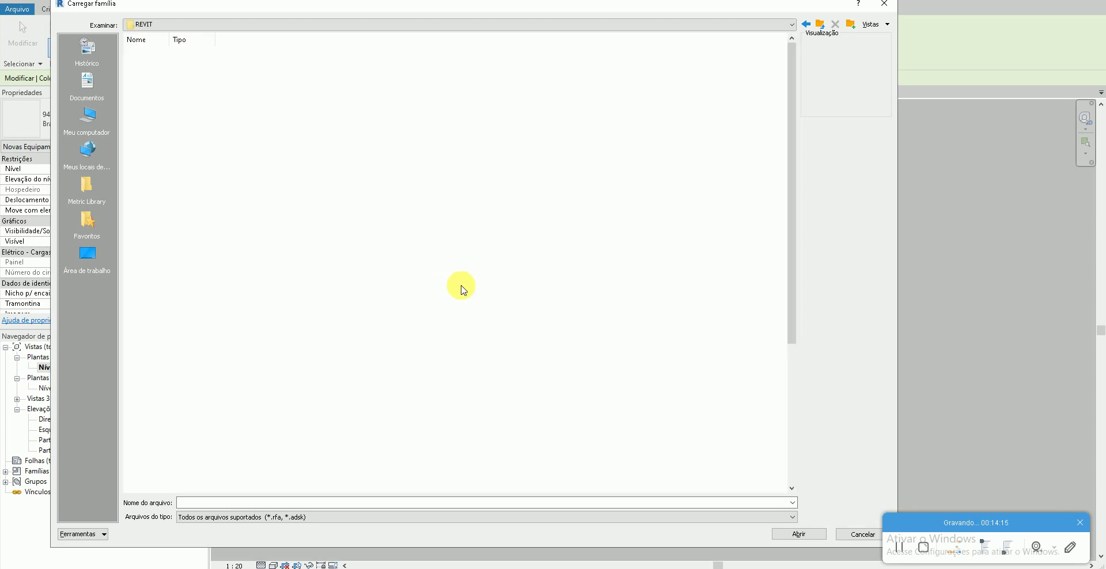
- Show the files as thumbnails and load the Torneira de mesa para cozinha faucet family
{"action": "right_click", "coordinate": [780, 224]}
{"action": "mouse_move", "coordinate": [829, 232]}
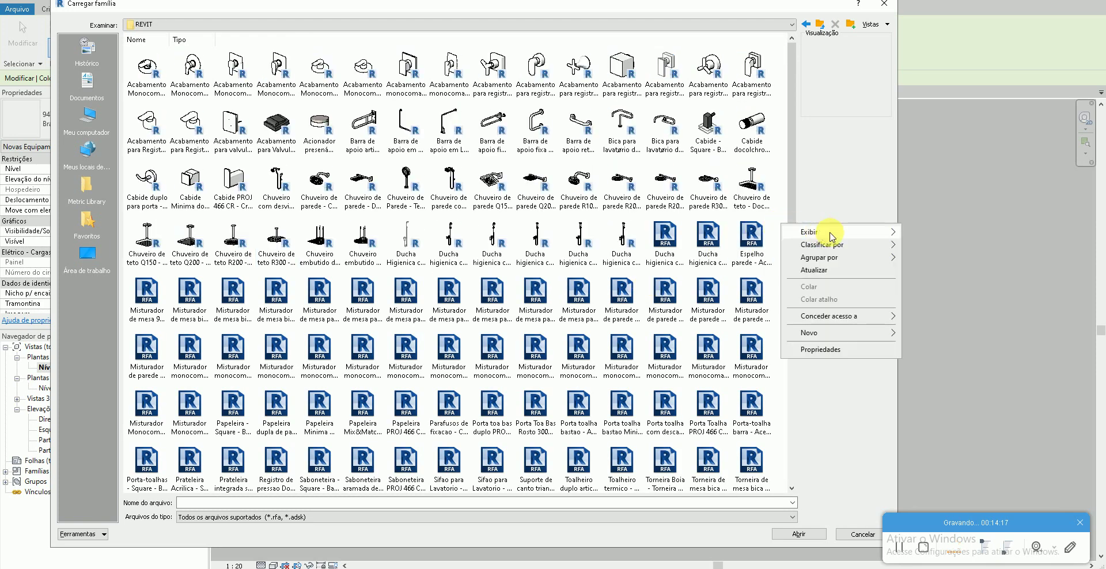
{"action": "left_click", "coordinate": [921, 247]}
{"action": "scroll", "coordinate": [746, 328], "scroll_direction": "up", "scroll_amount": 1, "text": "ctrl"}
{"action": "scroll", "coordinate": [745, 328], "scroll_direction": "down", "scroll_amount": 3}
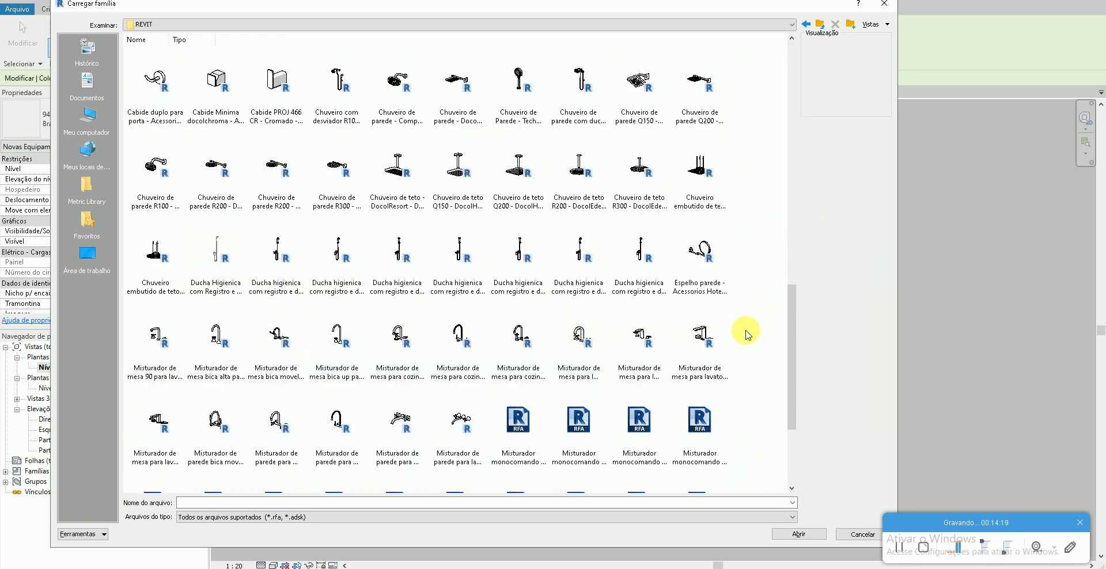
{"action": "scroll", "coordinate": [746, 328], "scroll_direction": "down", "scroll_amount": 5}
{"action": "scroll", "coordinate": [747, 335], "scroll_direction": "down", "scroll_amount": 2}
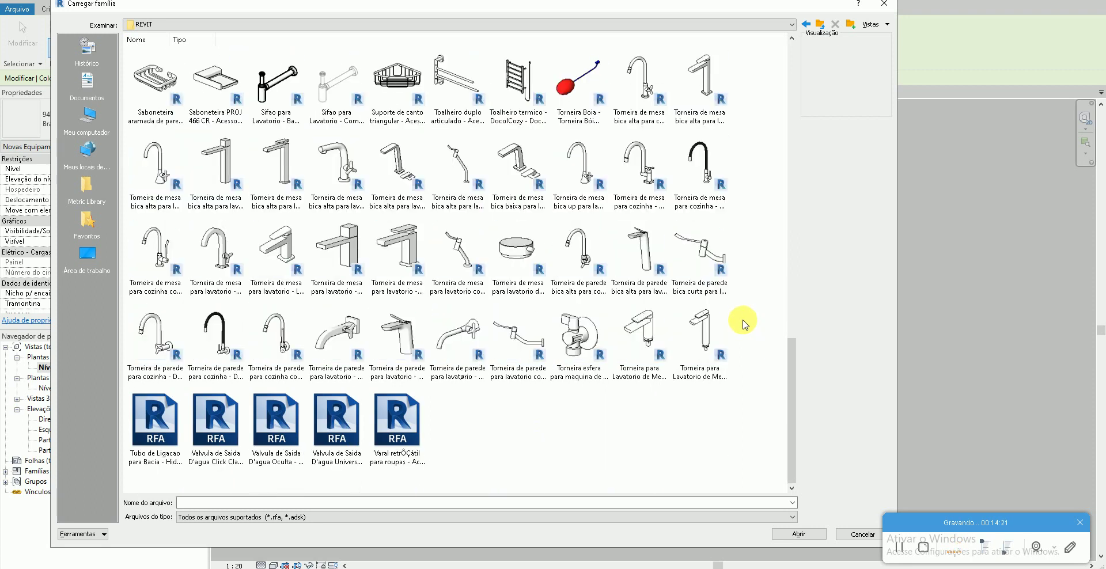
{"action": "double_click", "coordinate": [699, 164]}
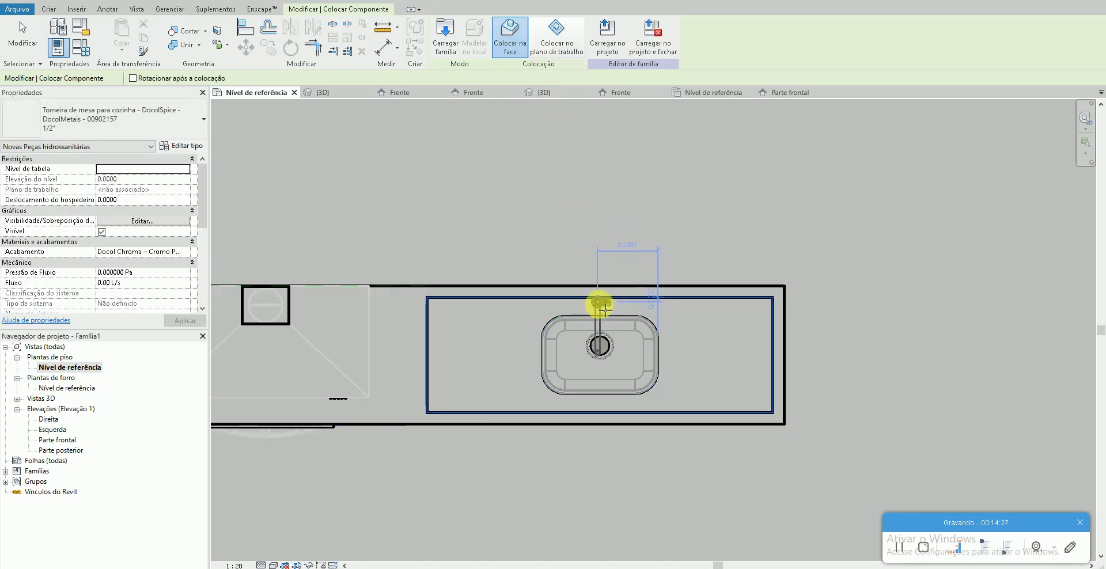
- Place the faucet behind the sink bowl in the plan
{"action": "scroll", "coordinate": [606, 309], "scroll_direction": "up", "scroll_amount": 2}
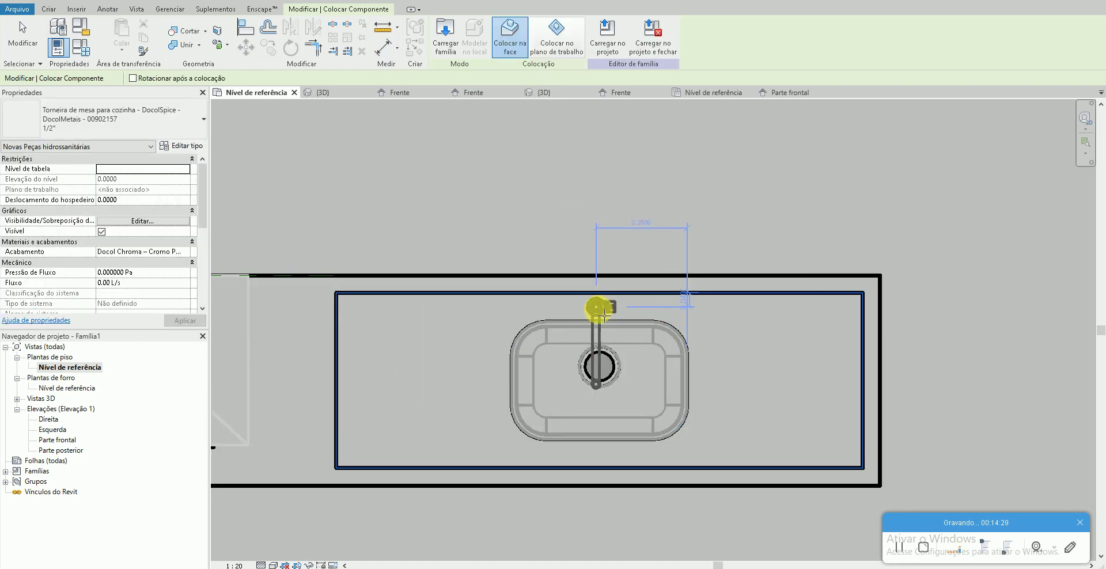
{"action": "scroll", "coordinate": [603, 314], "scroll_direction": "up", "scroll_amount": 2}
{"action": "left_click", "coordinate": [602, 313]}
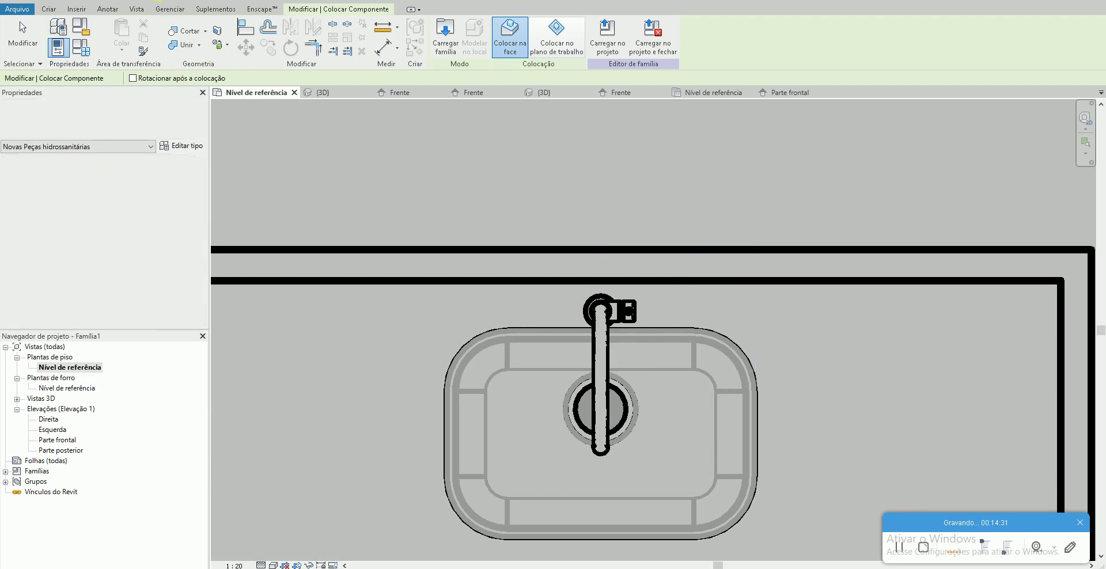
{"action": "key", "text": "Escape"}
- Check the faucet in 3D, compare with the reference photo, and reopen the Nível de referência plan
{"action": "left_click", "coordinate": [542, 92]}
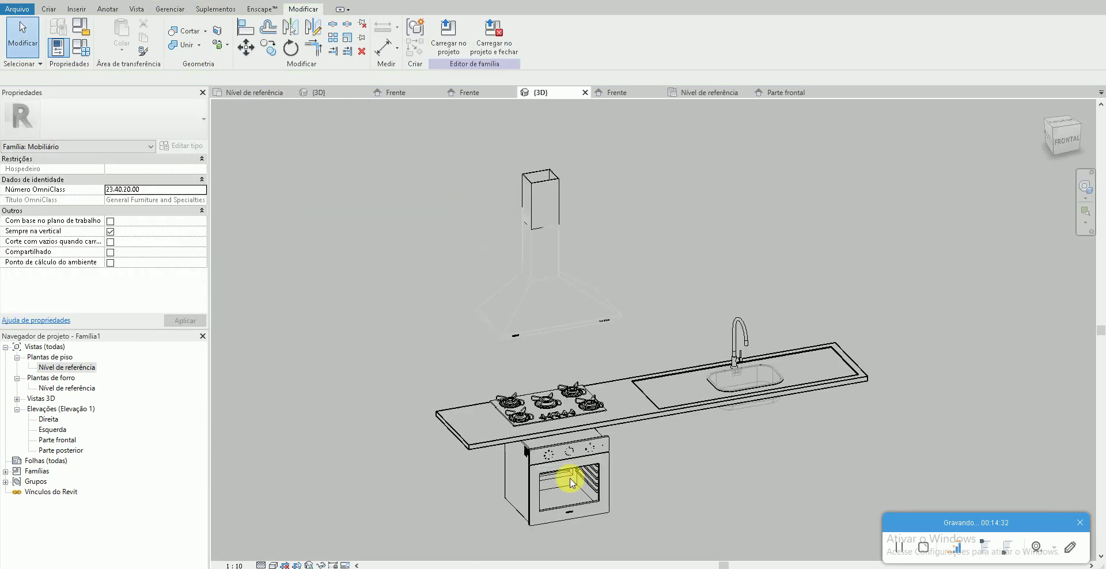
{"action": "middle_click_drag", "start_coordinate": [664, 480], "coordinate": [582, 488], "text": "shift"}
{"action": "left_click", "coordinate": [107, 565]}
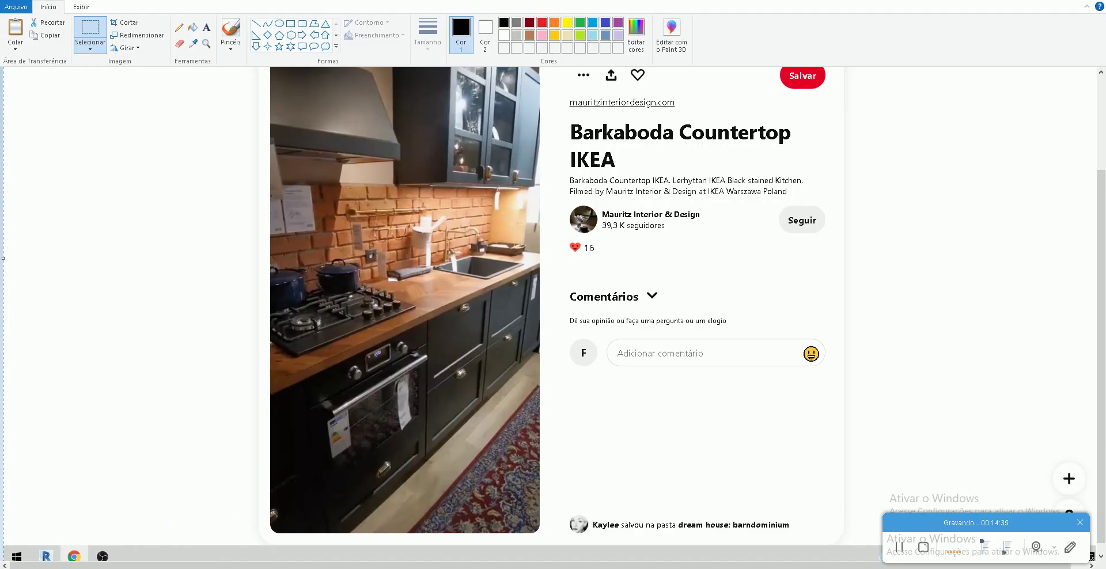
{"action": "left_click", "coordinate": [46, 556]}
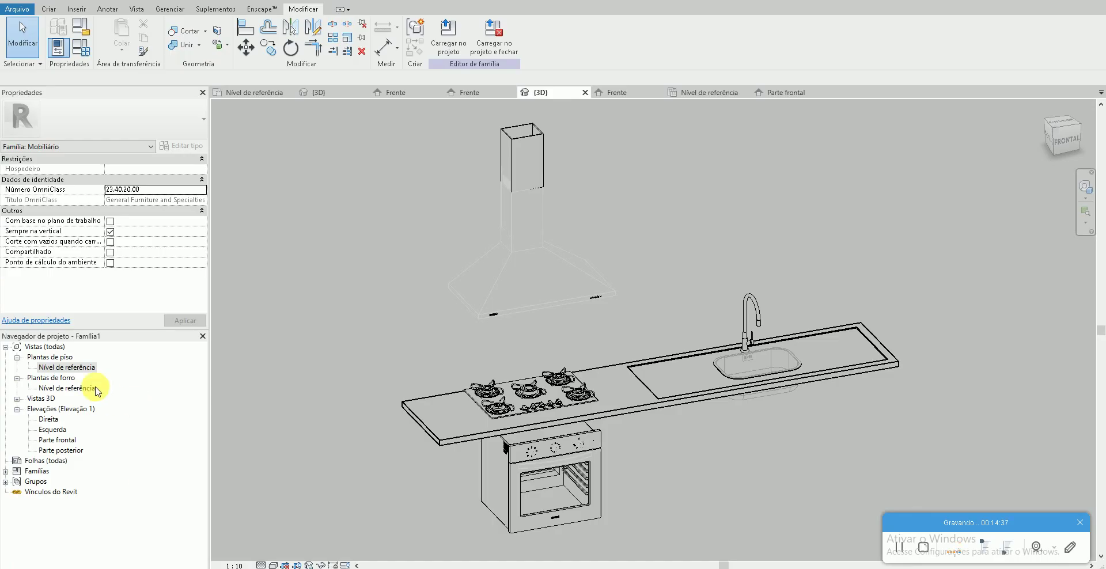
{"action": "double_click", "coordinate": [80, 373]}
{"action": "scroll", "coordinate": [477, 376], "scroll_direction": "down", "scroll_amount": 2}
{"action": "scroll", "coordinate": [458, 425], "scroll_direction": "down", "scroll_amount": 2}
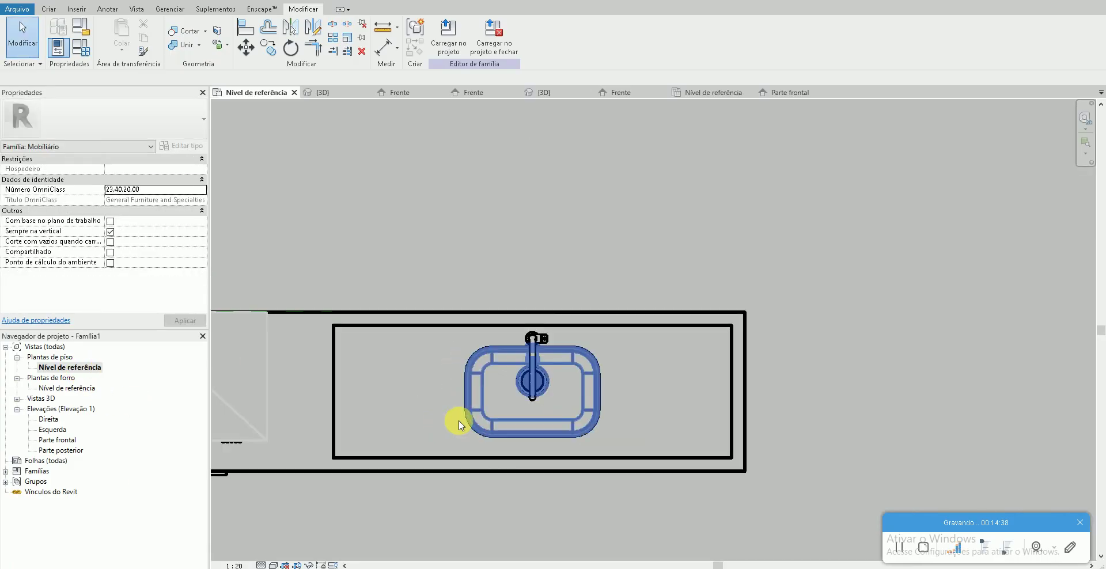
{"action": "scroll", "coordinate": [534, 372], "scroll_direction": "down", "scroll_amount": 2}
{"action": "scroll", "coordinate": [535, 373], "scroll_direction": "up", "scroll_amount": 2}
- Start an extrusion and sketch a 0.018-wide rectangle at the counter's left end
{"action": "left_click", "coordinate": [49, 9]}
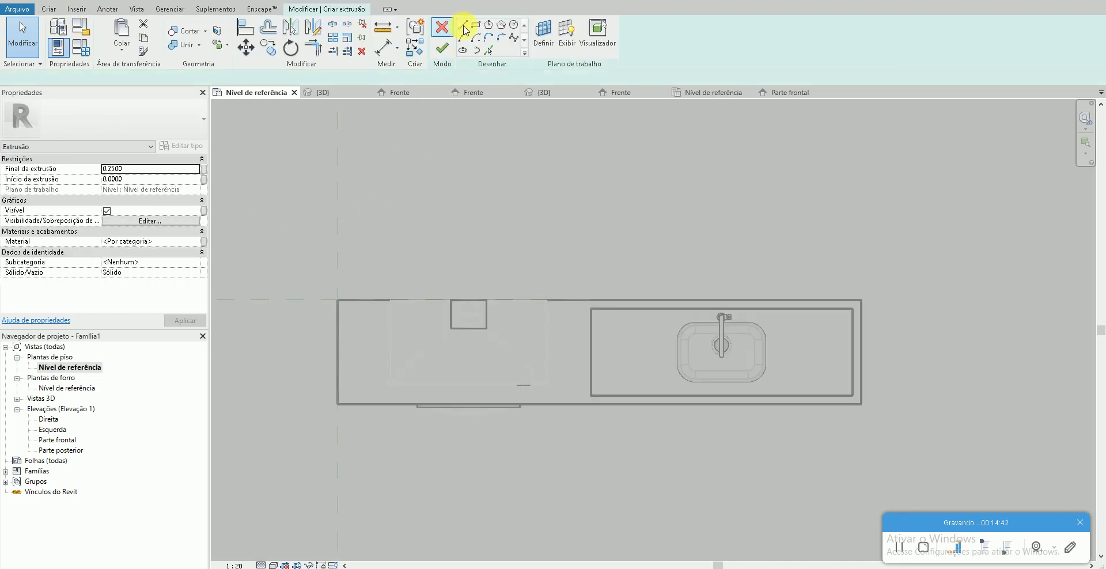
{"action": "left_click", "coordinate": [475, 25]}
{"action": "scroll", "coordinate": [315, 368], "scroll_direction": "up", "scroll_amount": 1}
{"action": "left_click", "coordinate": [346, 416]}
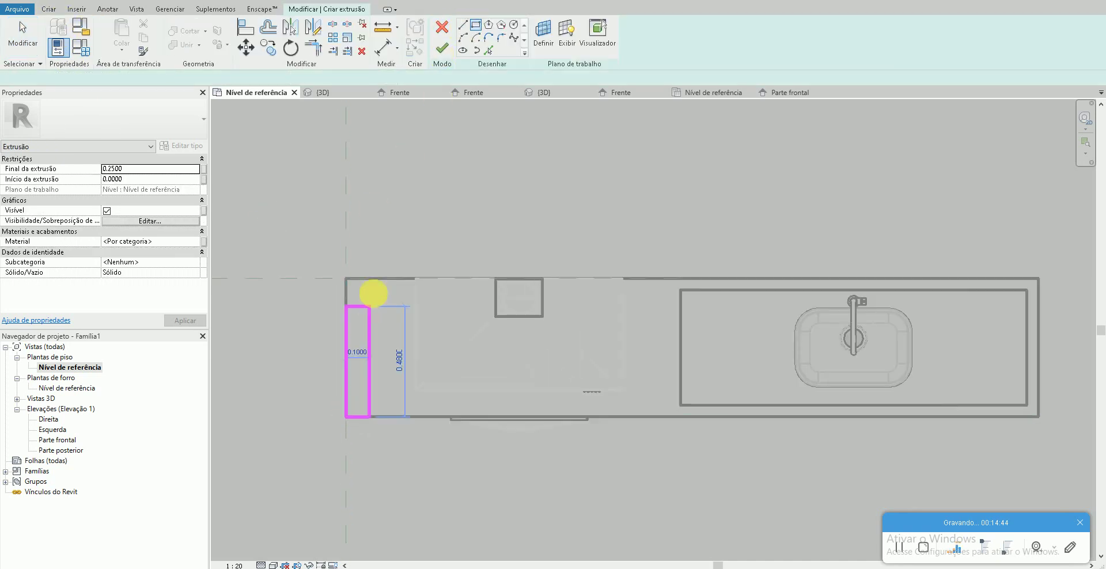
{"action": "left_click", "coordinate": [374, 278]}
{"action": "left_click", "coordinate": [374, 328]}
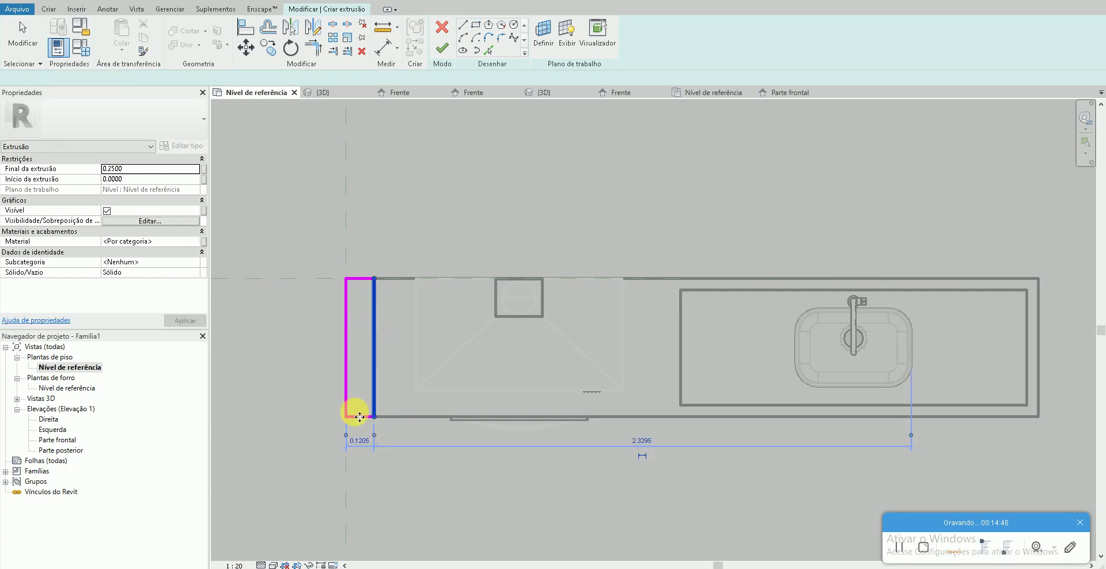
{"action": "left_click", "coordinate": [357, 441]}
{"action": "type", "text": ".018"}
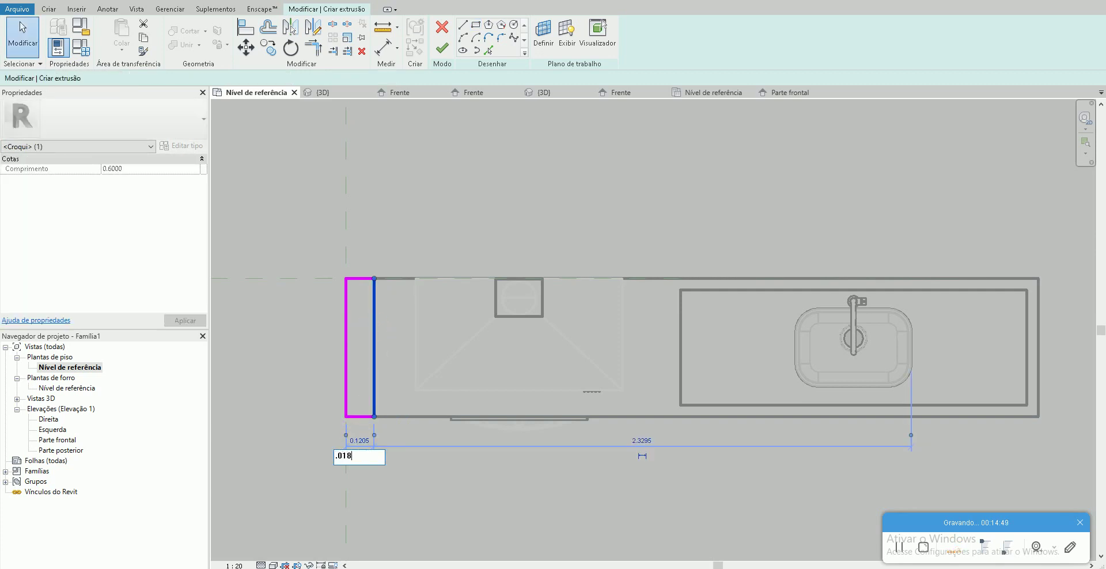
{"action": "key", "text": "Return"}
{"action": "left_click", "coordinate": [361, 440]}
- Shift the outline 0.025 toward the back, finish the extrusion and check the board in 3D
{"action": "scroll", "coordinate": [337, 396], "scroll_direction": "up", "scroll_amount": 3}
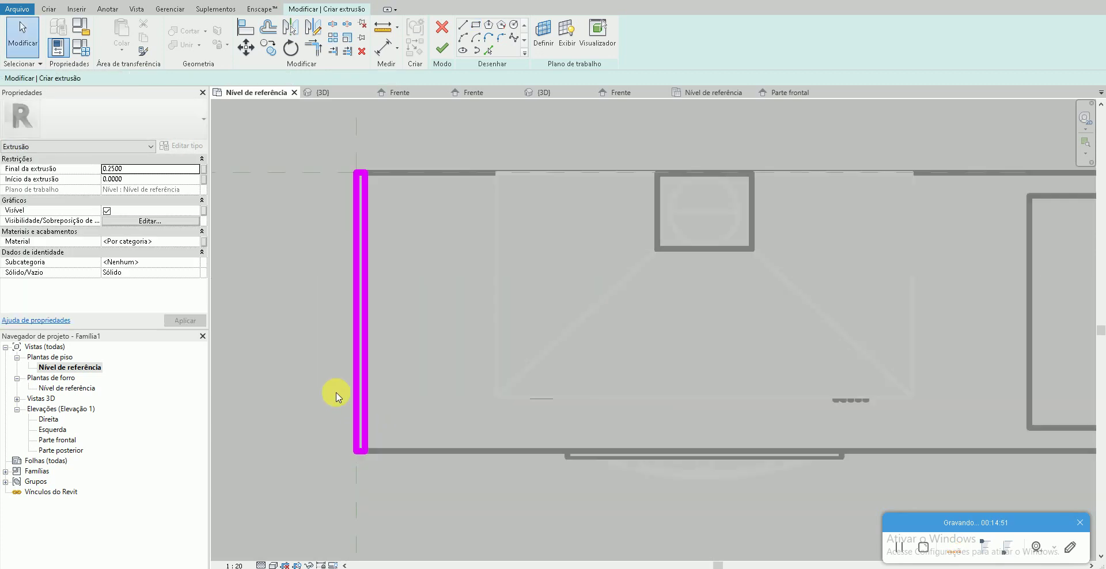
{"action": "left_click_drag", "start_coordinate": [447, 499], "coordinate": [412, 513]}
{"action": "key", "text": "m"}
{"action": "key", "text": "v"}
{"action": "left_click", "coordinate": [412, 509]}
{"action": "type", "text": ".025"}
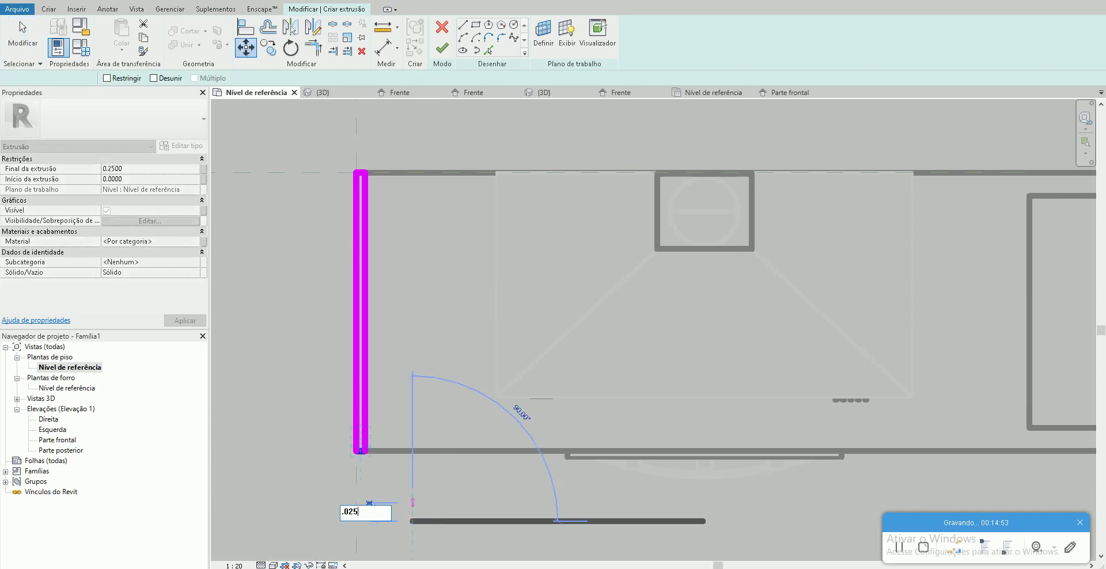
{"action": "key", "text": "Return"}
{"action": "left_click", "coordinate": [441, 49]}
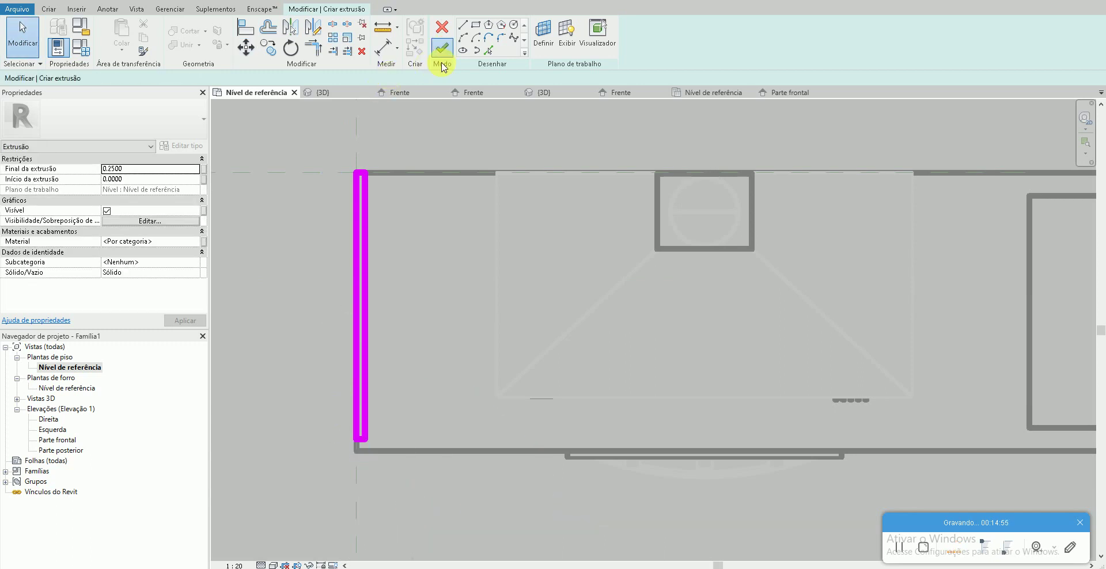
{"action": "left_click", "coordinate": [291, 192]}
{"action": "key", "text": "ctrl+Tab"}
{"action": "scroll", "coordinate": [424, 510], "scroll_direction": "down", "scroll_amount": 1}
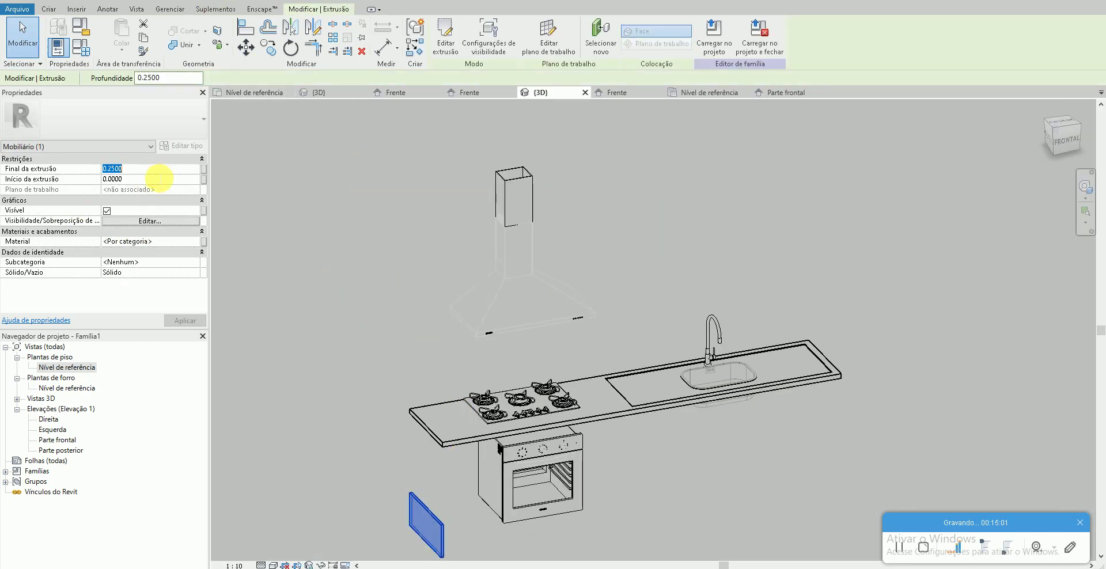
- Copy the thin left-end board to the counter's right end in the Nível de referência plan
{"action": "left_click", "coordinate": [392, 354]}
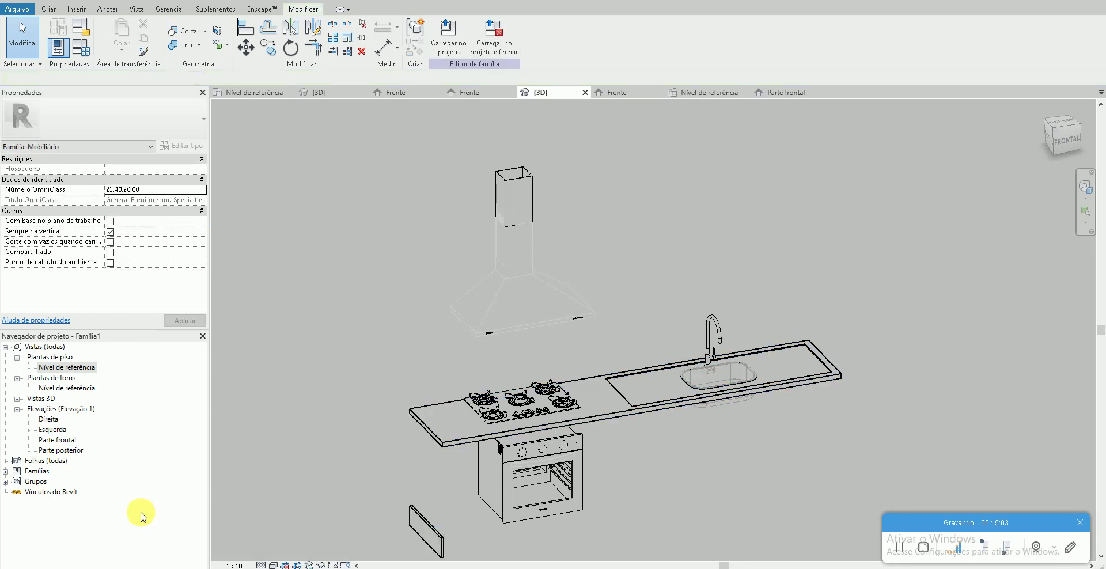
{"action": "double_click", "coordinate": [66, 368]}
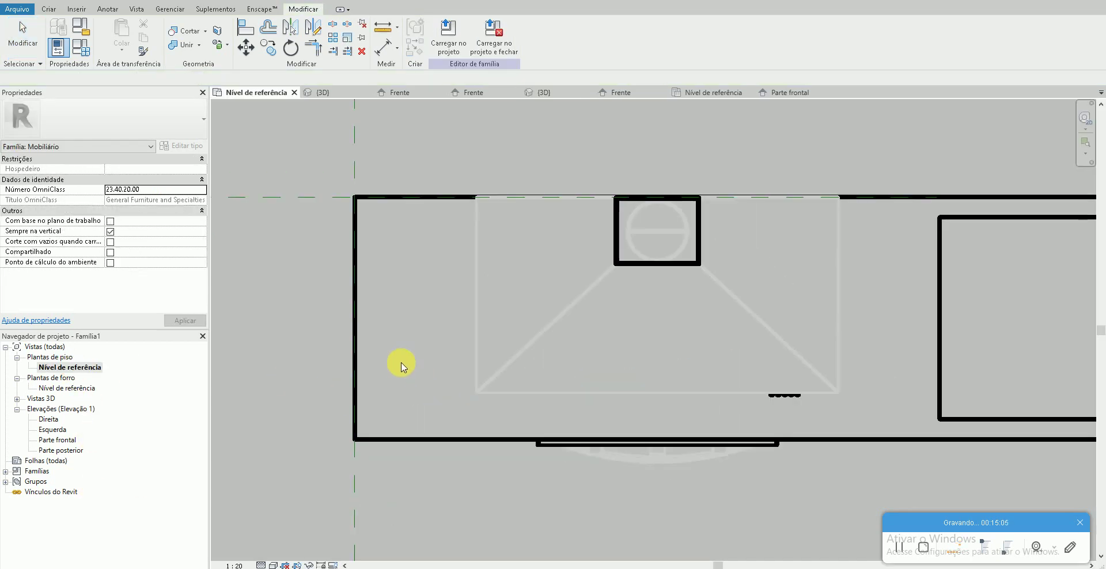
{"action": "left_click", "coordinate": [357, 353]}
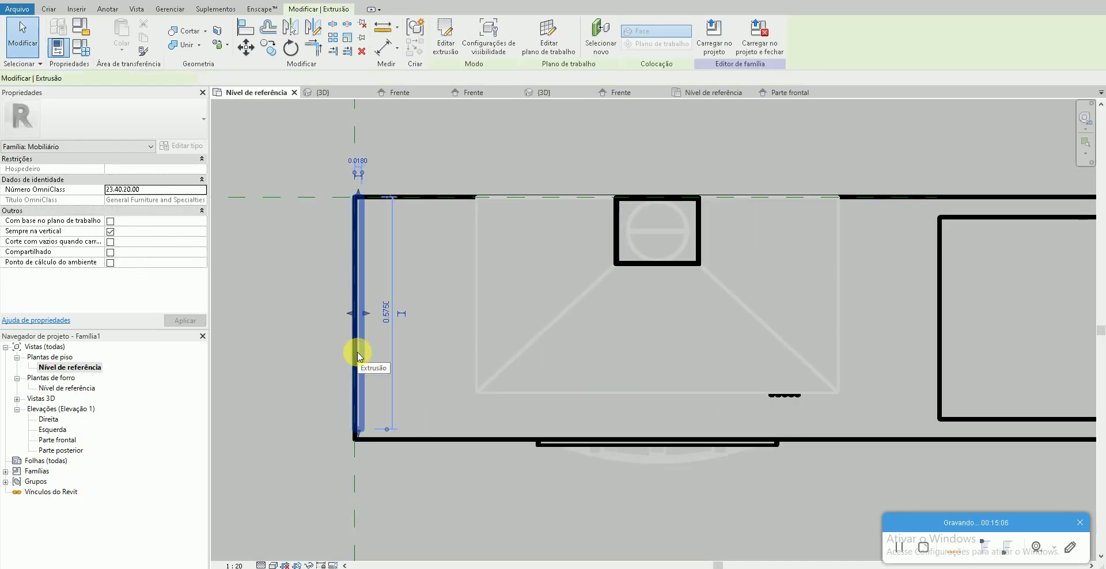
{"action": "key", "text": "c"}
{"action": "key", "text": "o"}
{"action": "left_click", "coordinate": [365, 195]}
{"action": "scroll", "coordinate": [367, 197], "scroll_direction": "down", "scroll_amount": 3}
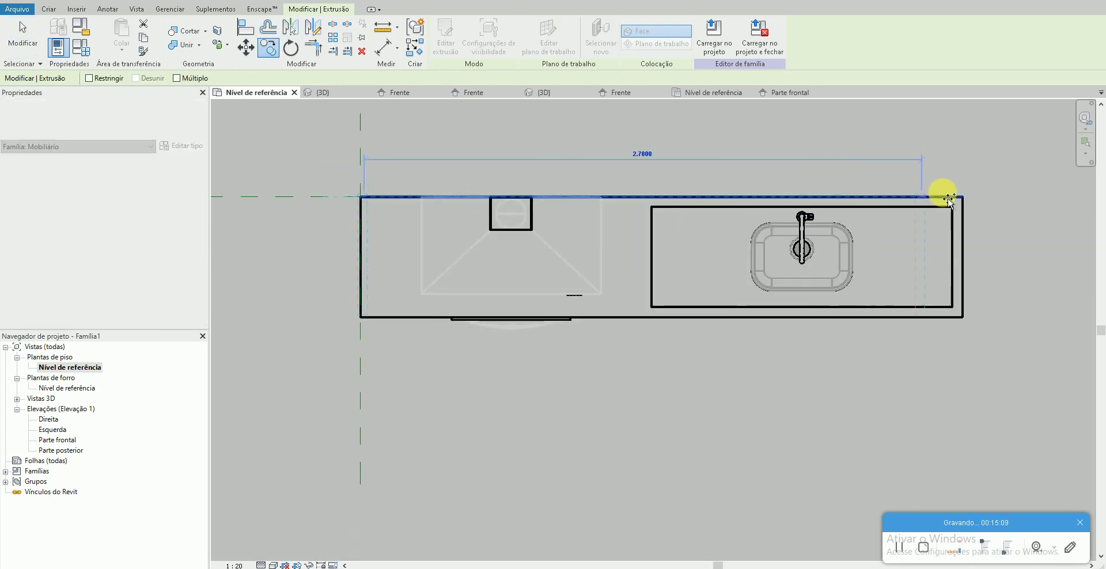
{"action": "left_click", "coordinate": [967, 201]}
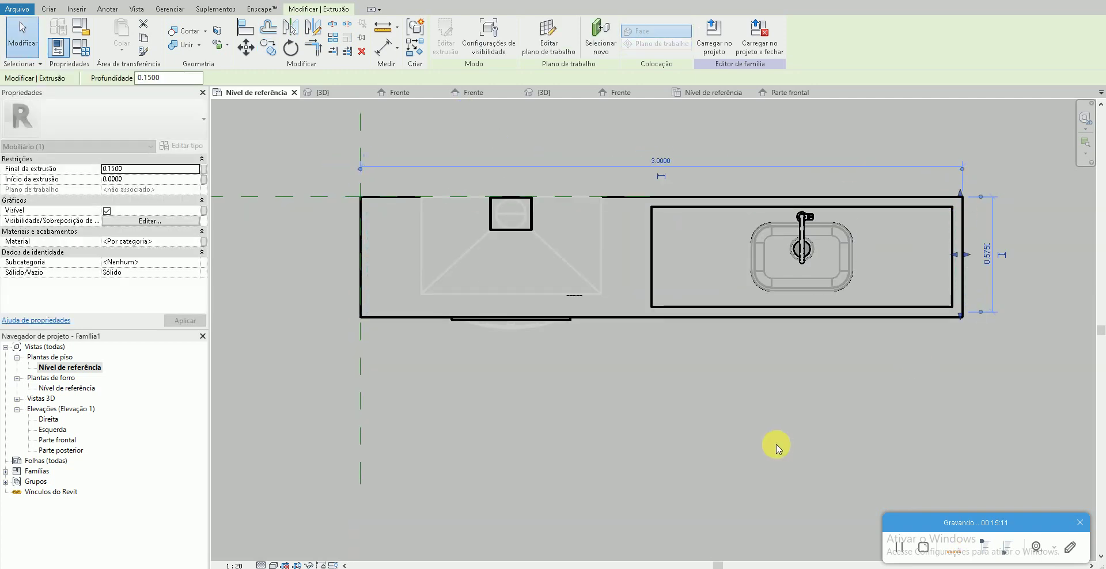
- Move the copied board below the counter and rotate it 90 degrees
{"action": "key", "text": "m"}
{"action": "key", "text": "v"}
{"action": "left_click", "coordinate": [576, 515]}
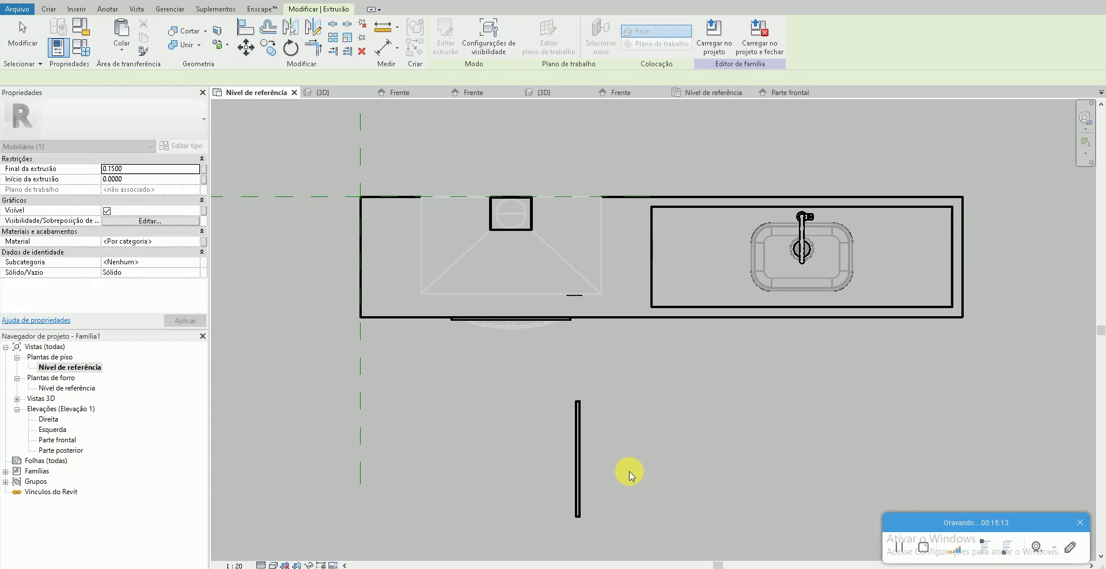
{"action": "left_click_drag", "start_coordinate": [464, 432], "coordinate": [611, 463]}
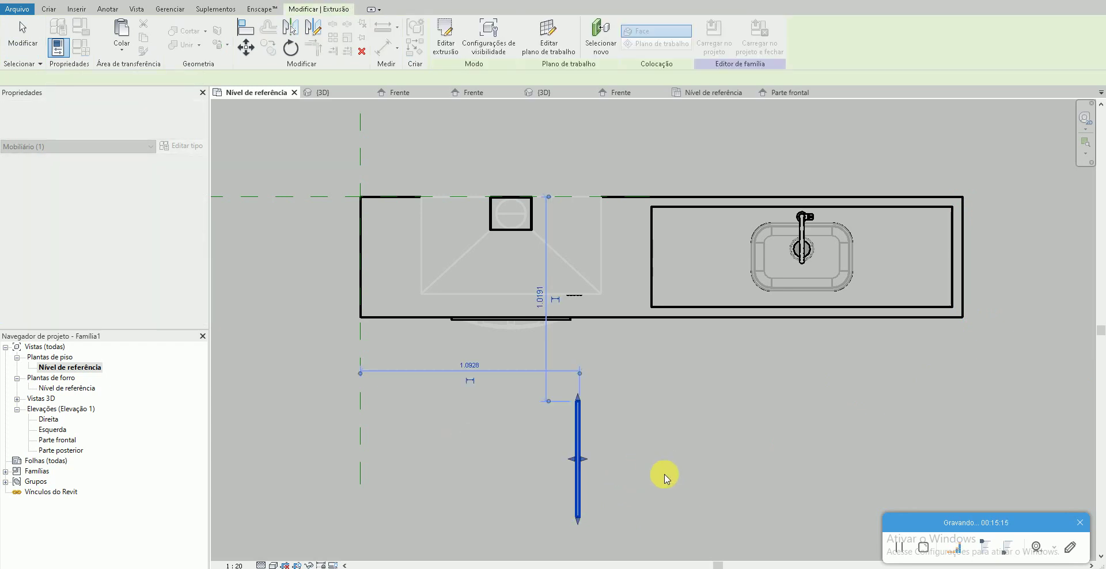
{"action": "key", "text": "r"}
{"action": "key", "text": "o"}
{"action": "left_click", "coordinate": [686, 478]}
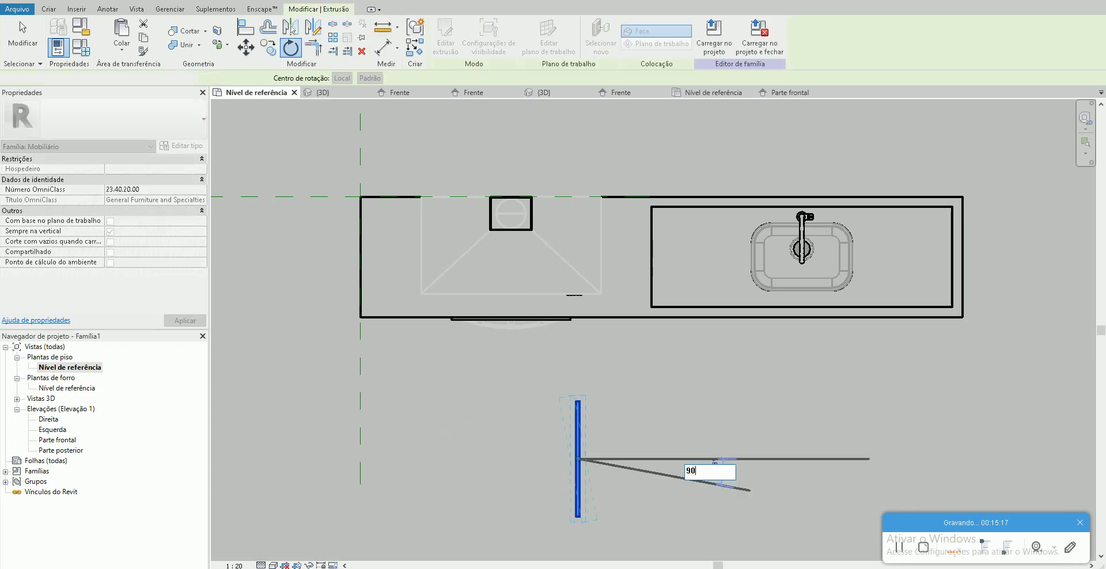
{"action": "left_click", "coordinate": [579, 516]}
- Position the horizontal board against the countertop's front edge
{"action": "key", "text": "m"}
{"action": "key", "text": "v"}
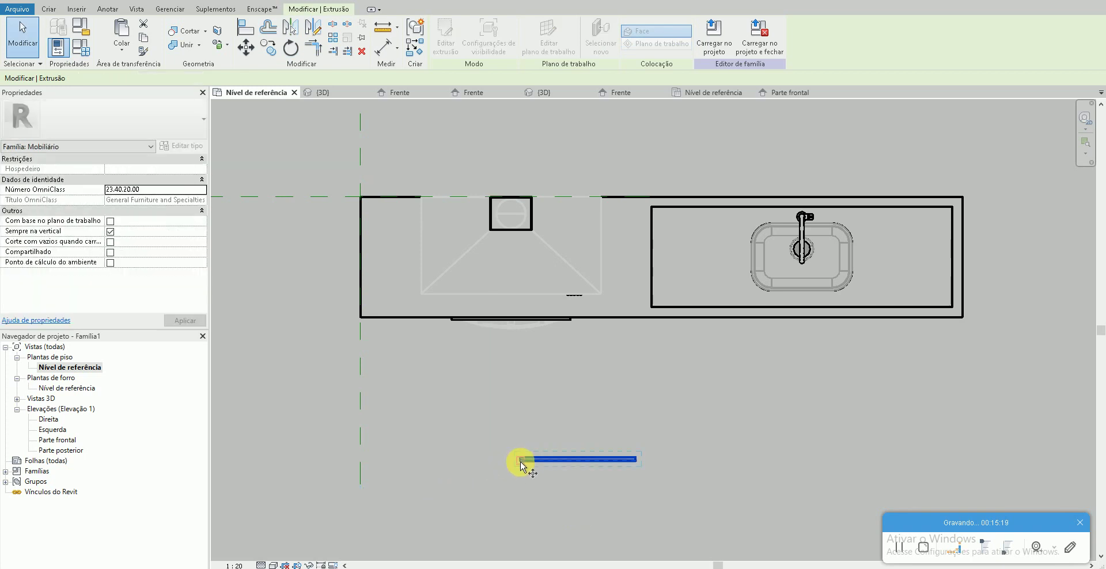
{"action": "left_click", "coordinate": [521, 461]}
{"action": "left_click", "coordinate": [447, 503]}
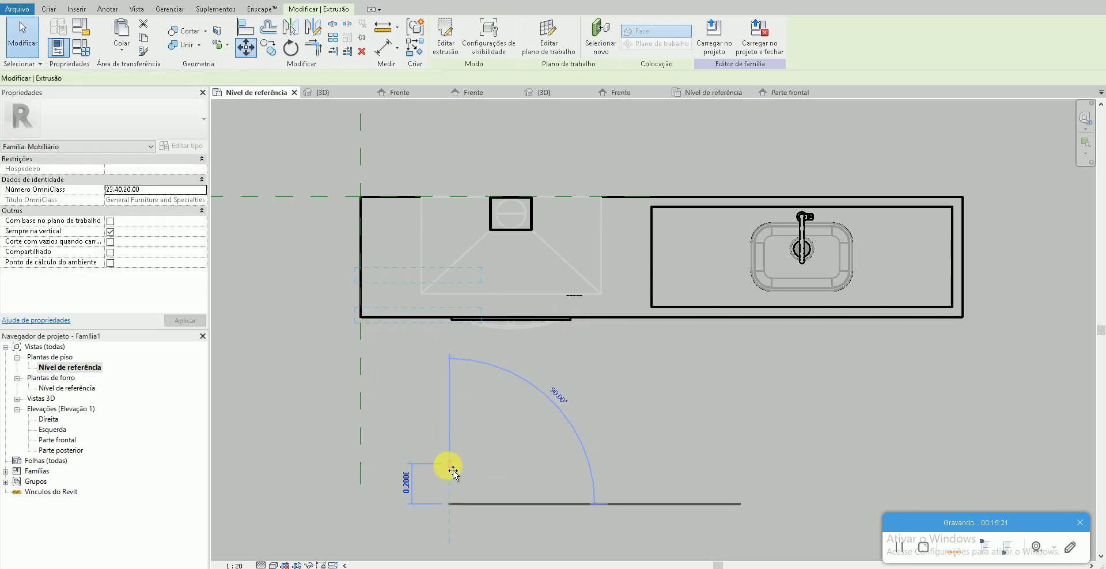
{"action": "type", "text": ".025"}
{"action": "left_click", "coordinate": [439, 466]}
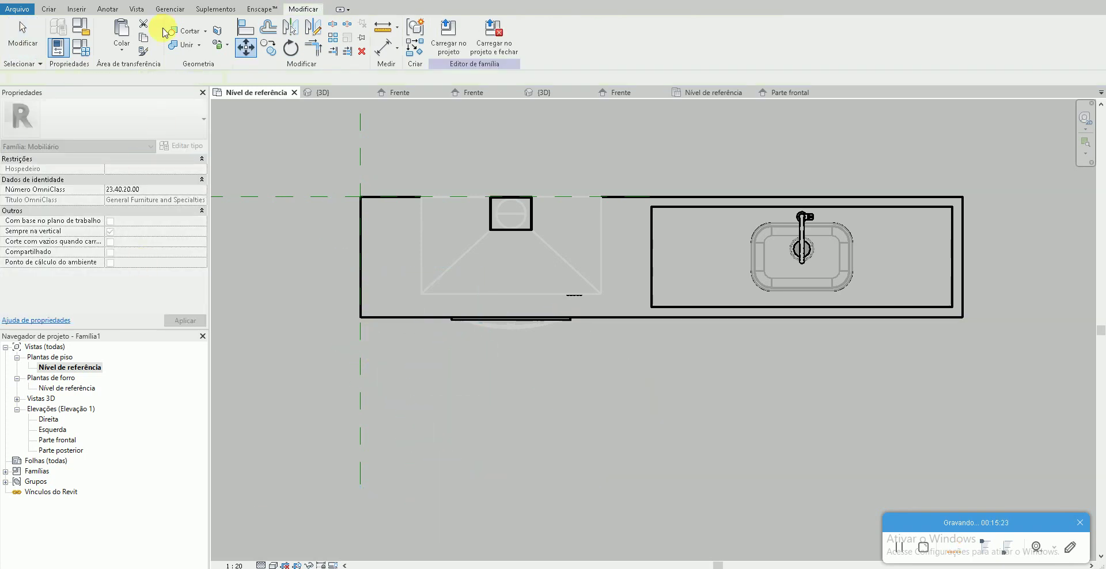
- Zoom in on the plinth panels at the counter's base in the 3D view
{"action": "left_click", "coordinate": [540, 92]}
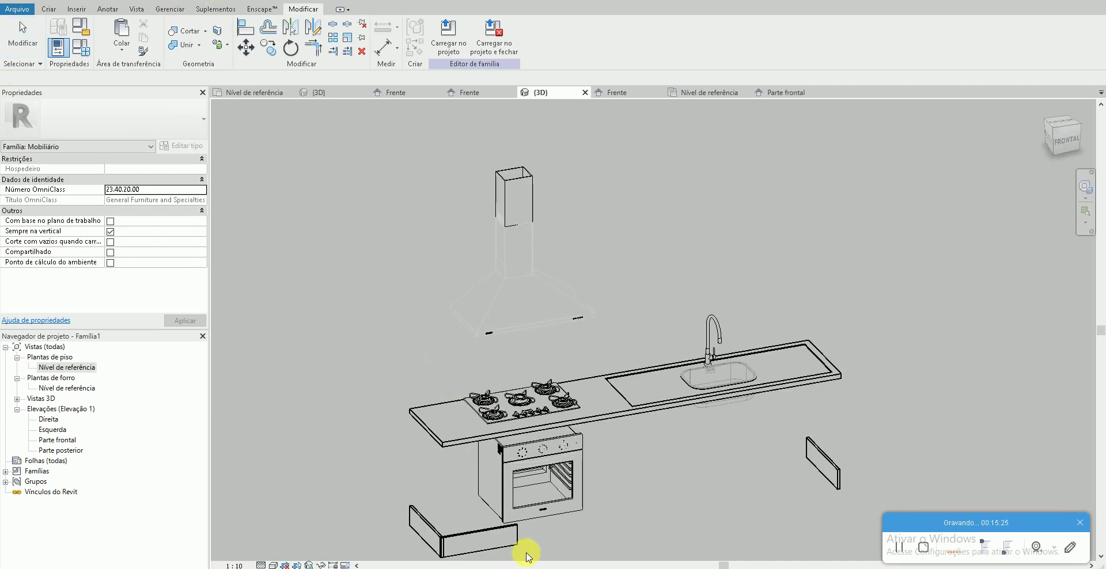
{"action": "scroll", "coordinate": [483, 434], "scroll_direction": "up", "scroll_amount": 3}
{"action": "scroll", "coordinate": [423, 443], "scroll_direction": "up", "scroll_amount": 3}
{"action": "scroll", "coordinate": [425, 411], "scroll_direction": "up", "scroll_amount": 3}
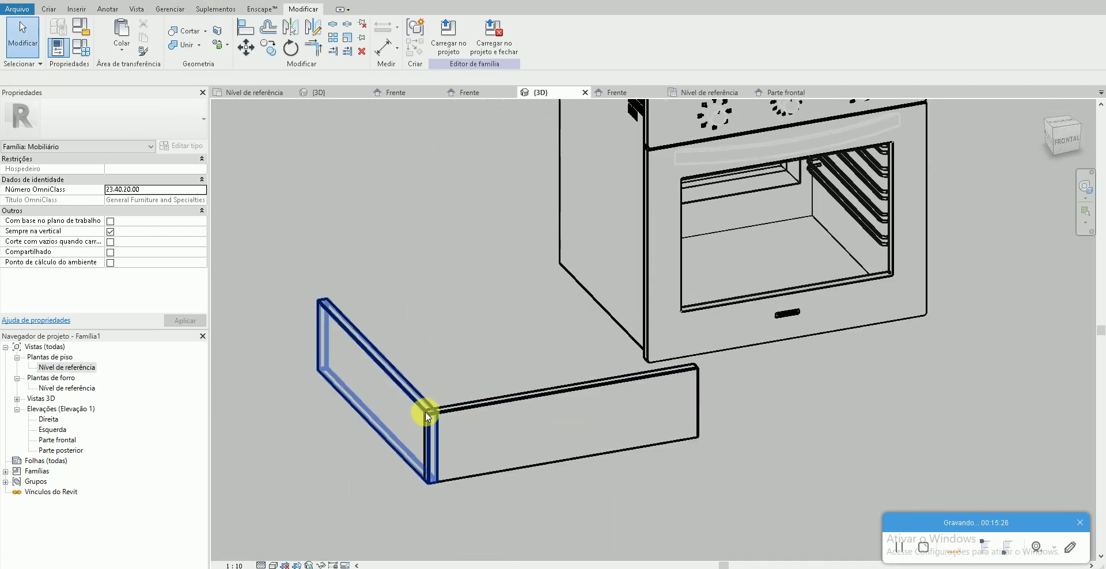
{"action": "left_click", "coordinate": [432, 444]}
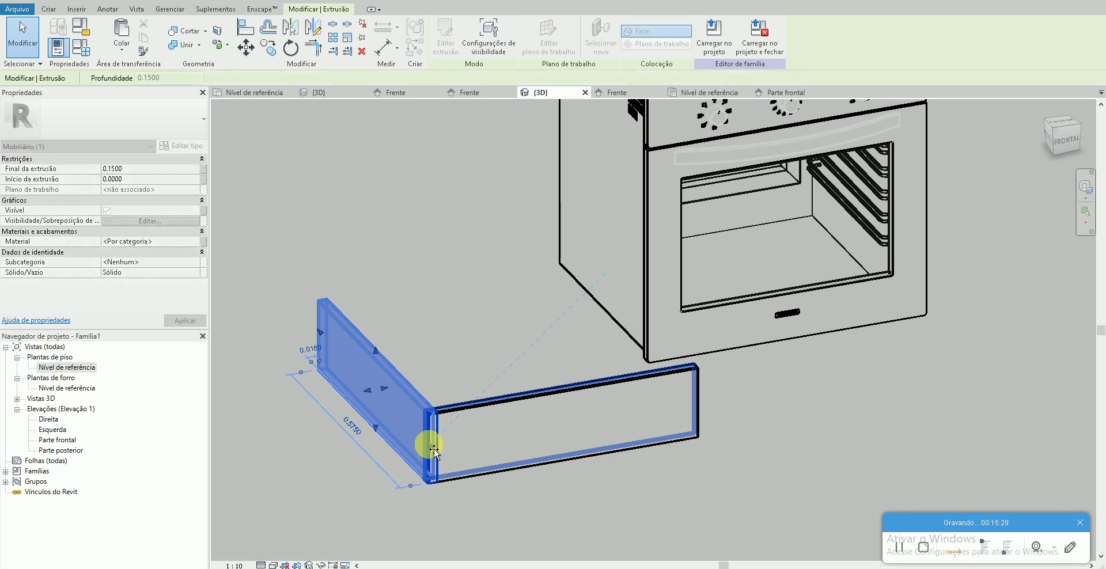
{"action": "key", "text": "Escape"}
{"action": "scroll", "coordinate": [456, 471], "scroll_direction": "down", "scroll_amount": 5}
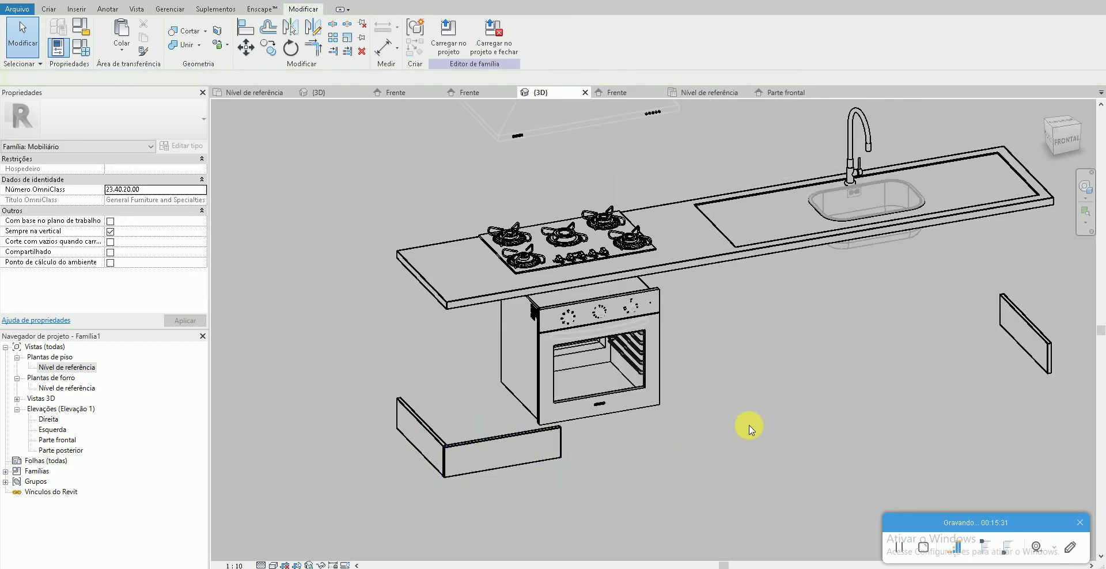
- Align the front plinth panel so it extends to the right side panel
{"action": "key", "text": "a"}
{"action": "key", "text": "l"}
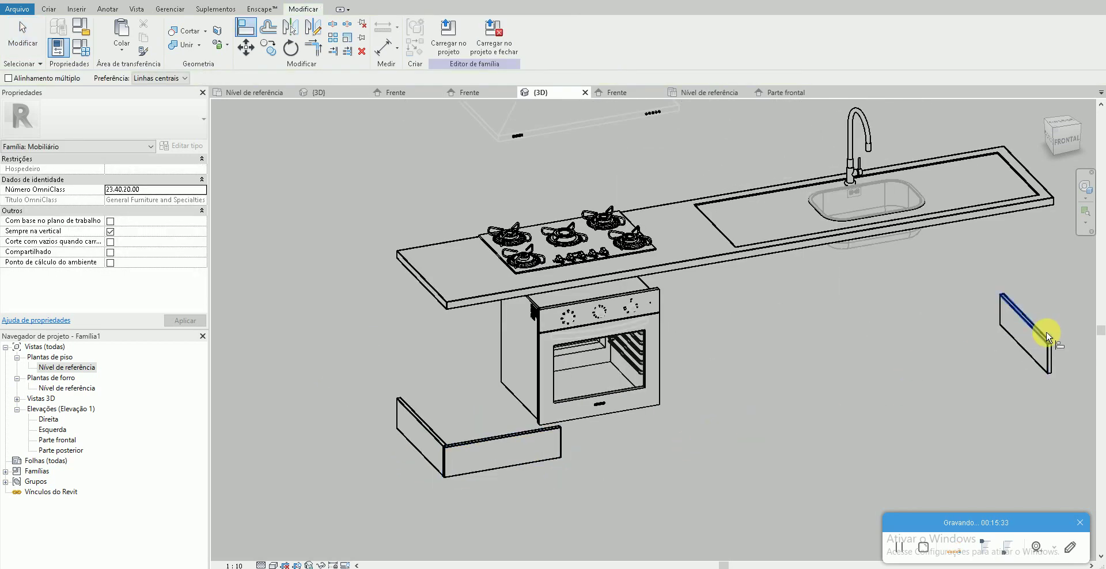
{"action": "left_click", "coordinate": [562, 446]}
{"action": "scroll", "coordinate": [1048, 340], "scroll_direction": "up", "scroll_amount": 5}
{"action": "middle_click_drag", "start_coordinate": [1049, 340], "coordinate": [708, 345]}
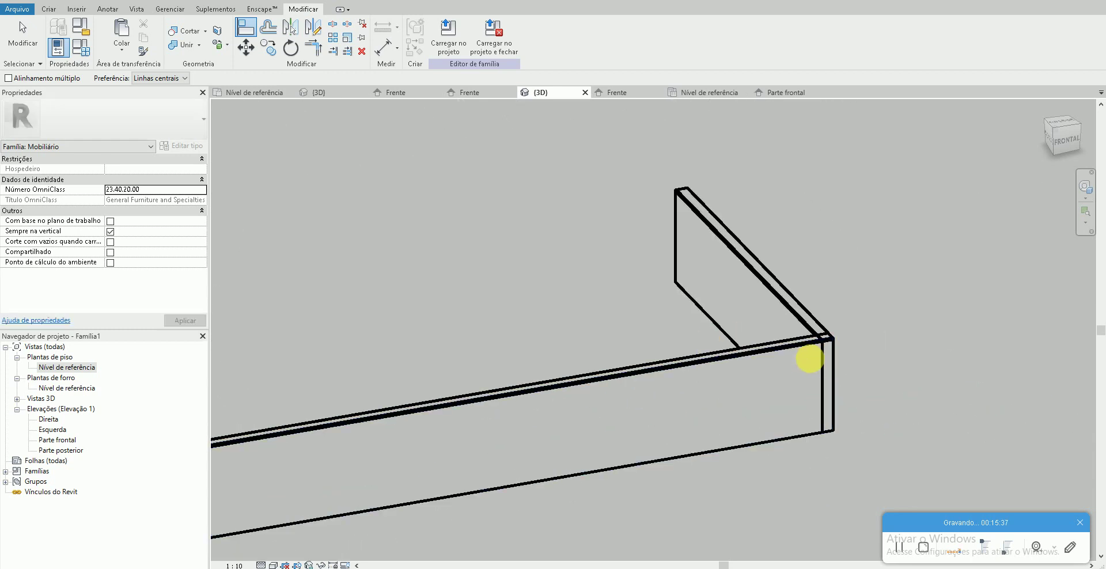
{"action": "key", "text": "Escape"}
- Check the right side panel, then return to the Nível de referência plan
{"action": "left_click", "coordinate": [831, 385]}
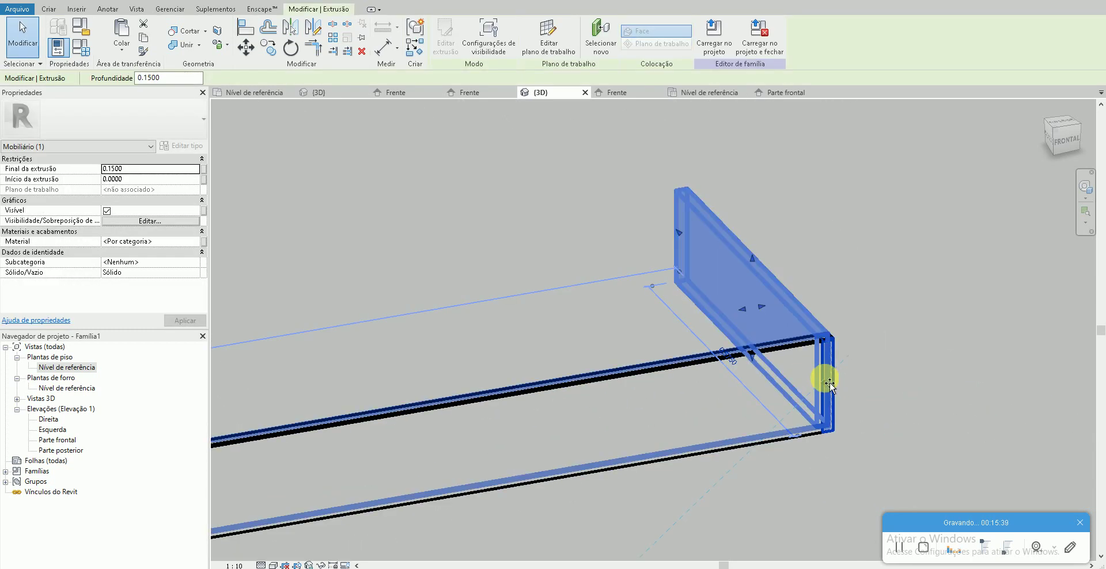
{"action": "key", "text": "Escape"}
{"action": "scroll", "coordinate": [748, 451], "scroll_direction": "down", "scroll_amount": 5}
{"action": "scroll", "coordinate": [706, 472], "scroll_direction": "down", "scroll_amount": 2}
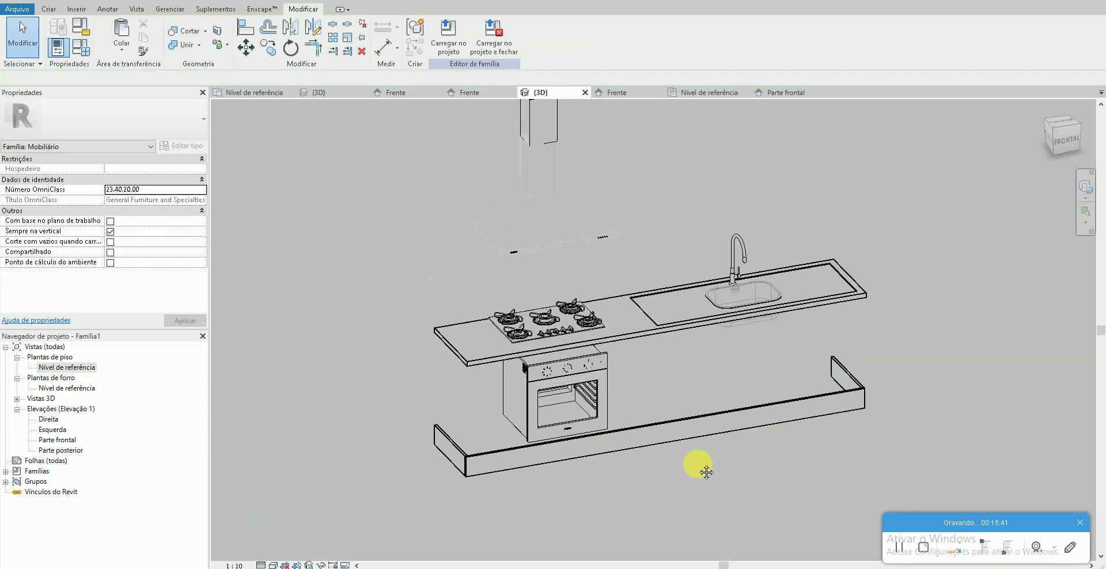
{"action": "double_click", "coordinate": [87, 372]}
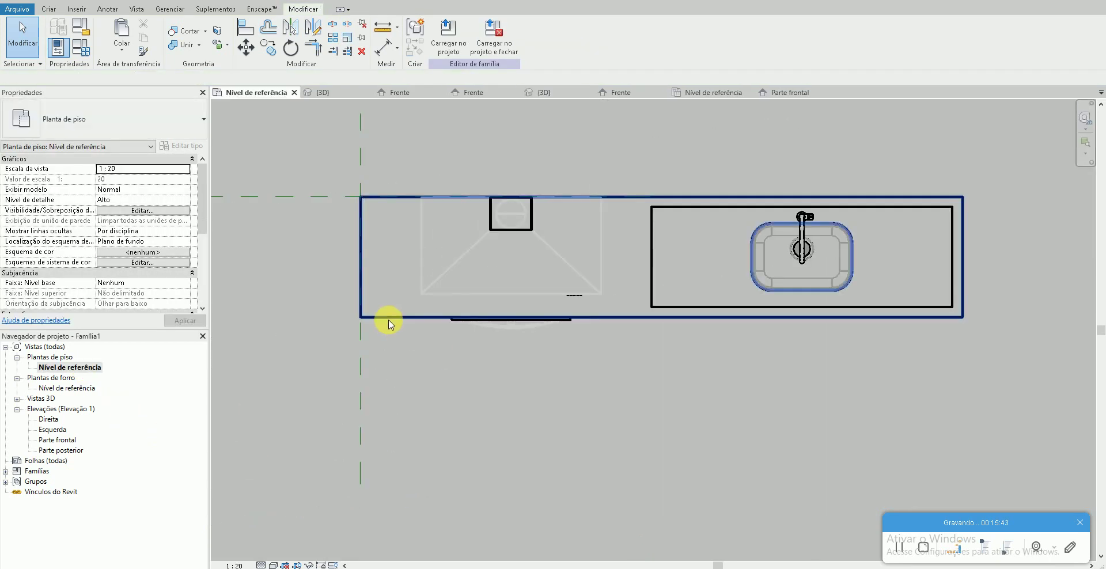
- Switch the plan to Fine detail and copy the front plinth panel to the counter's back
{"action": "left_click", "coordinate": [270, 562]}
{"action": "left_click", "coordinate": [292, 525]}
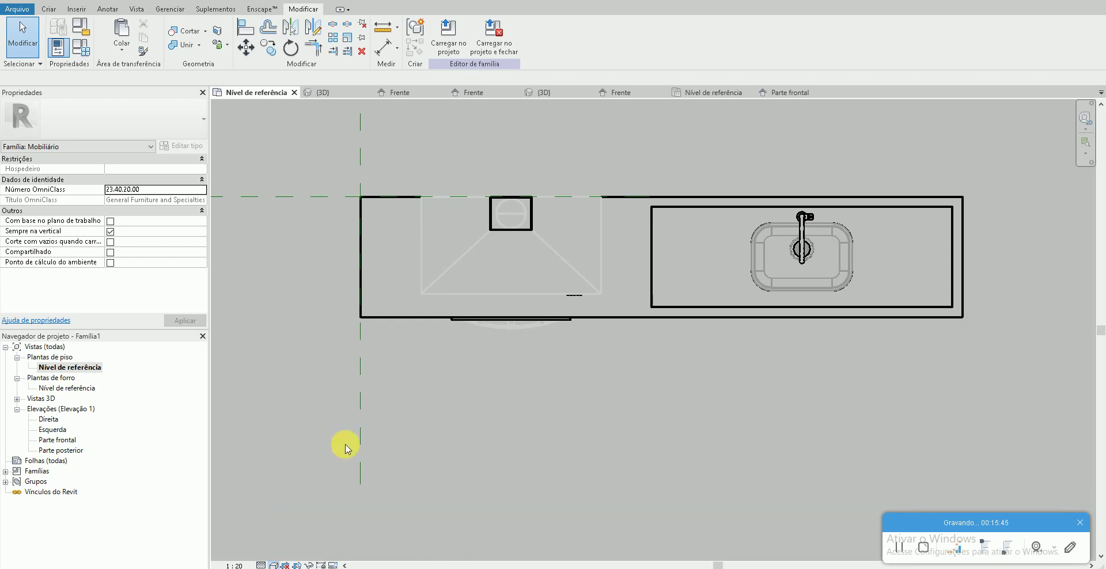
{"action": "scroll", "coordinate": [365, 345], "scroll_direction": "up", "scroll_amount": 2}
{"action": "left_click", "coordinate": [355, 475]}
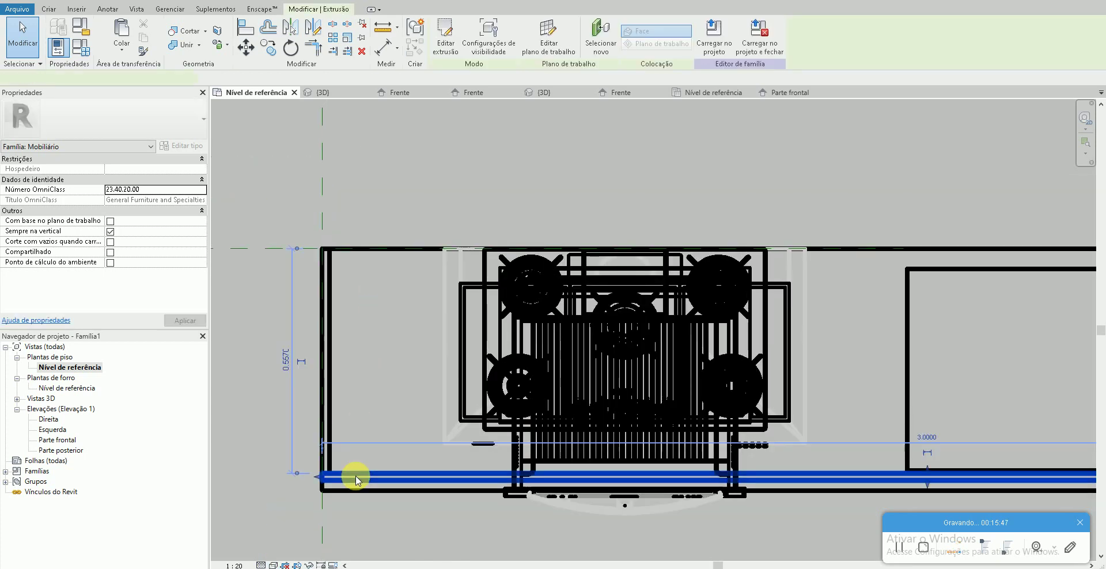
{"action": "left_click_drag", "start_coordinate": [323, 483], "coordinate": [329, 257]}
{"action": "left_click", "coordinate": [328, 264]}
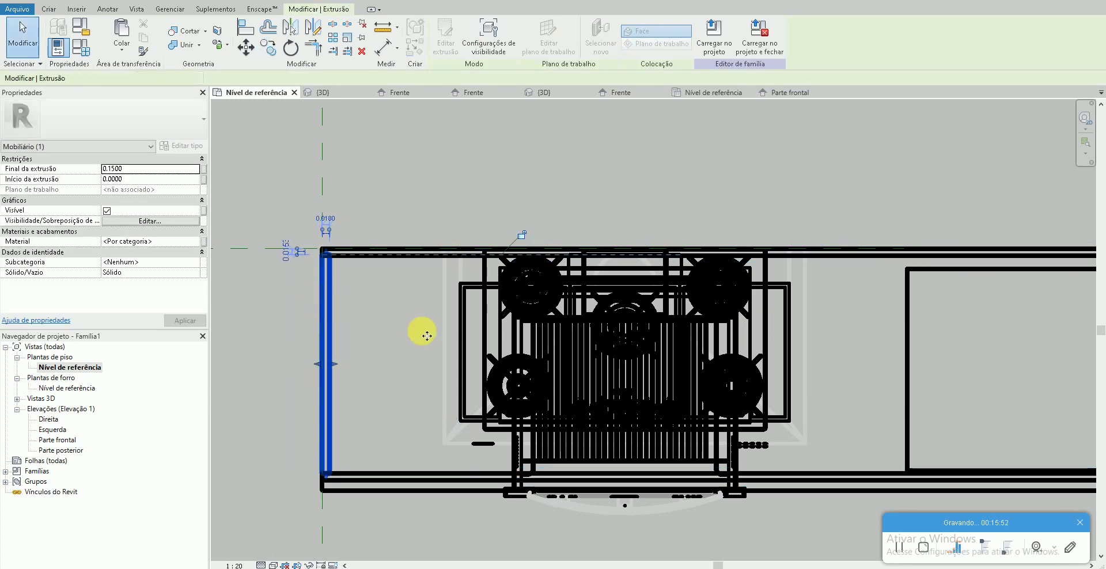
{"action": "key", "text": "z"}
{"action": "key", "text": "f"}
{"action": "left_click", "coordinate": [401, 286]}
{"action": "key", "text": "Escape"}
{"action": "scroll", "coordinate": [338, 257], "scroll_direction": "up", "scroll_amount": 3}
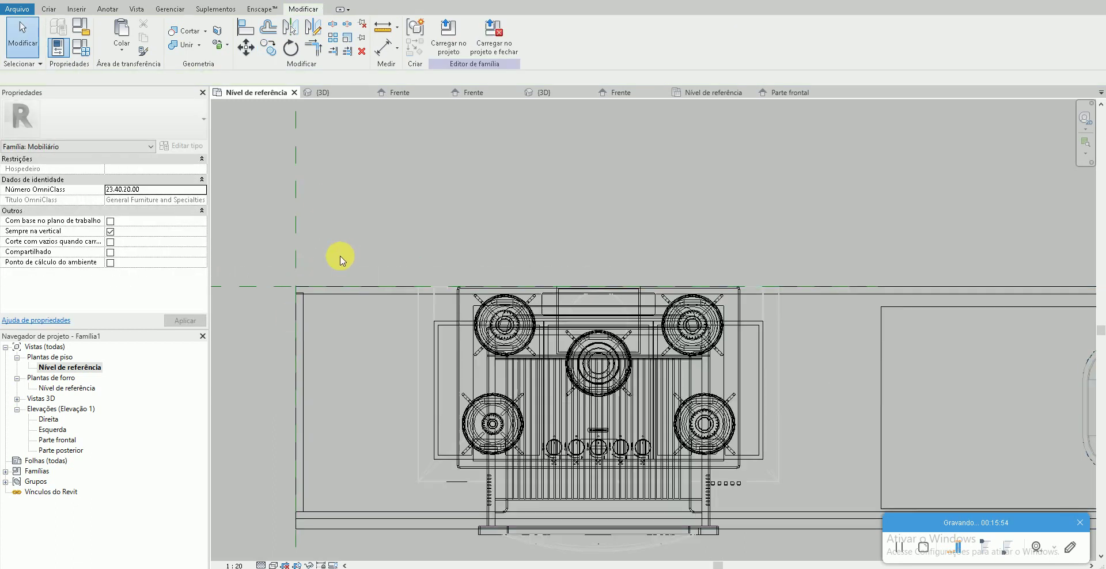
{"action": "scroll", "coordinate": [321, 304], "scroll_direction": "up", "scroll_amount": 3}
{"action": "scroll", "coordinate": [353, 294], "scroll_direction": "up", "scroll_amount": 2}
- Align the rear plinth panel's edge to the countertop's back edge and check it in 3D
{"action": "key", "text": "a"}
{"action": "key", "text": "l"}
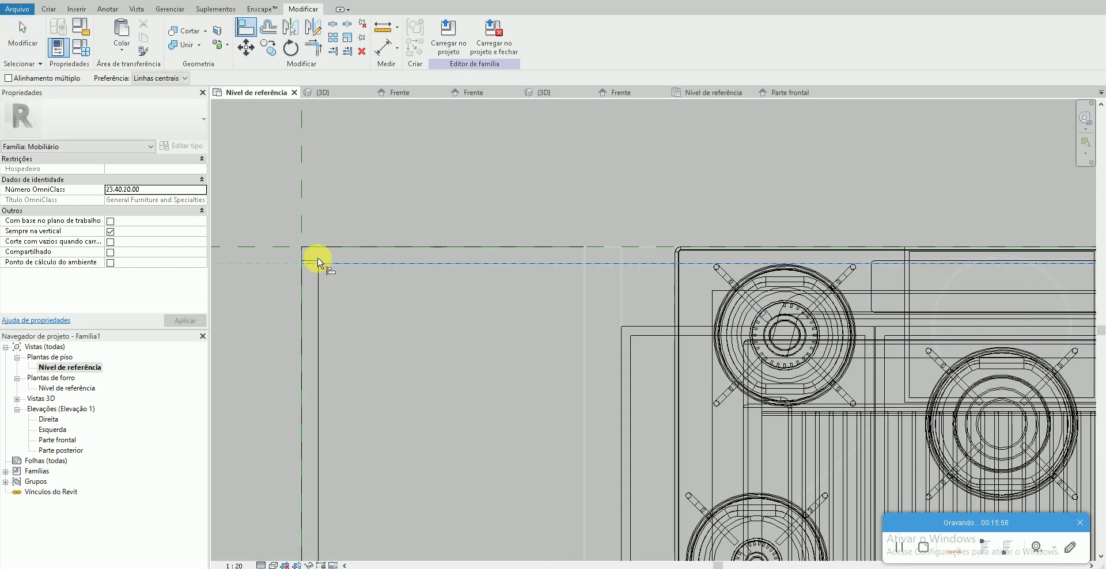
{"action": "scroll", "coordinate": [308, 262], "scroll_direction": "down", "scroll_amount": 3}
{"action": "scroll", "coordinate": [302, 343], "scroll_direction": "down", "scroll_amount": 2}
{"action": "scroll", "coordinate": [696, 328], "scroll_direction": "up", "scroll_amount": 4}
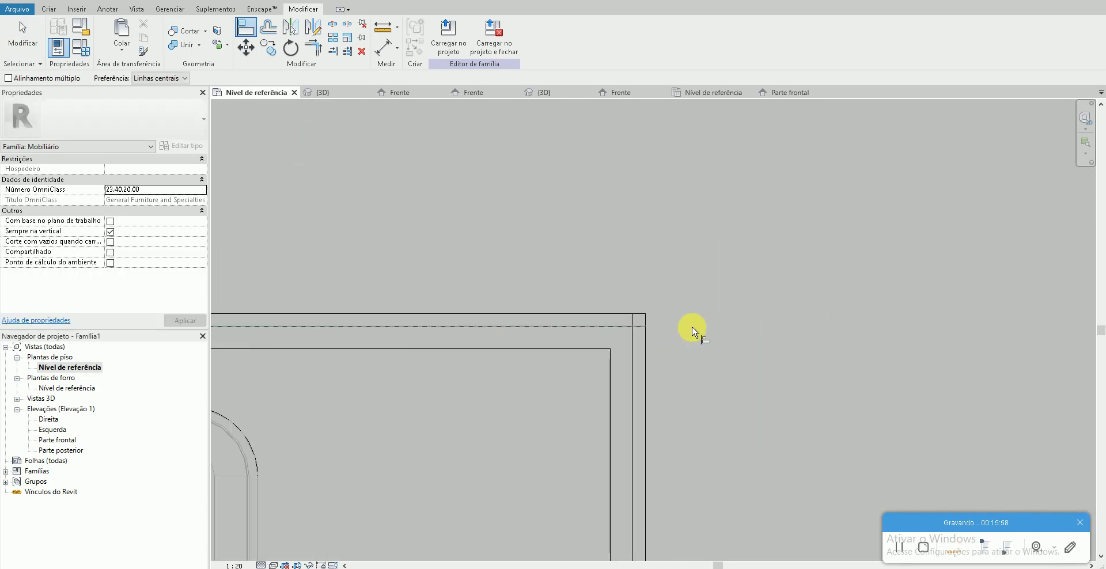
{"action": "scroll", "coordinate": [596, 318], "scroll_direction": "up", "scroll_amount": 2}
{"action": "left_click", "coordinate": [611, 316]}
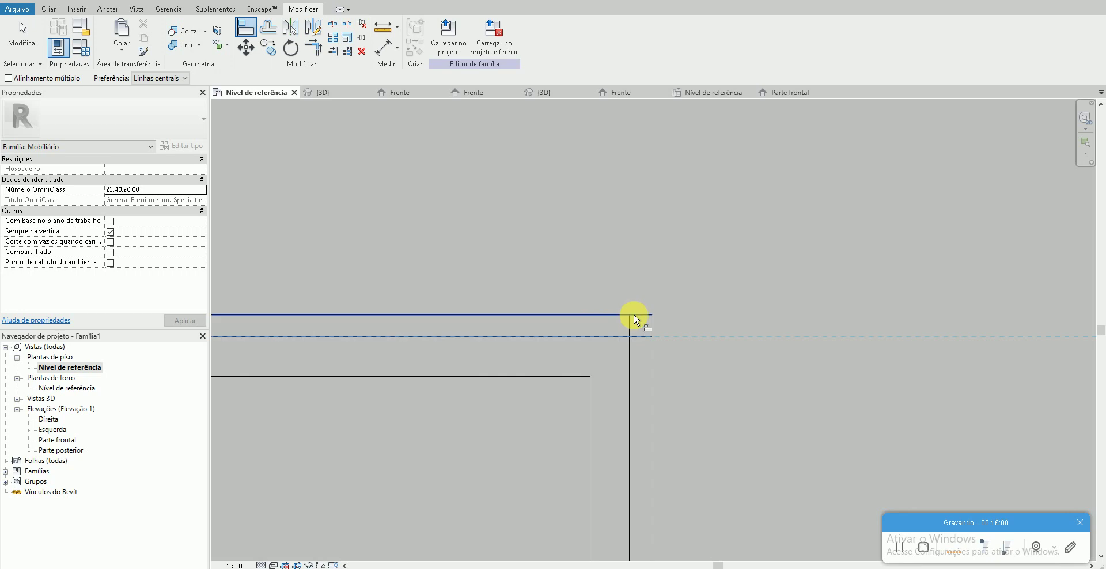
{"action": "left_click", "coordinate": [635, 319]}
{"action": "key", "text": "Escape"}
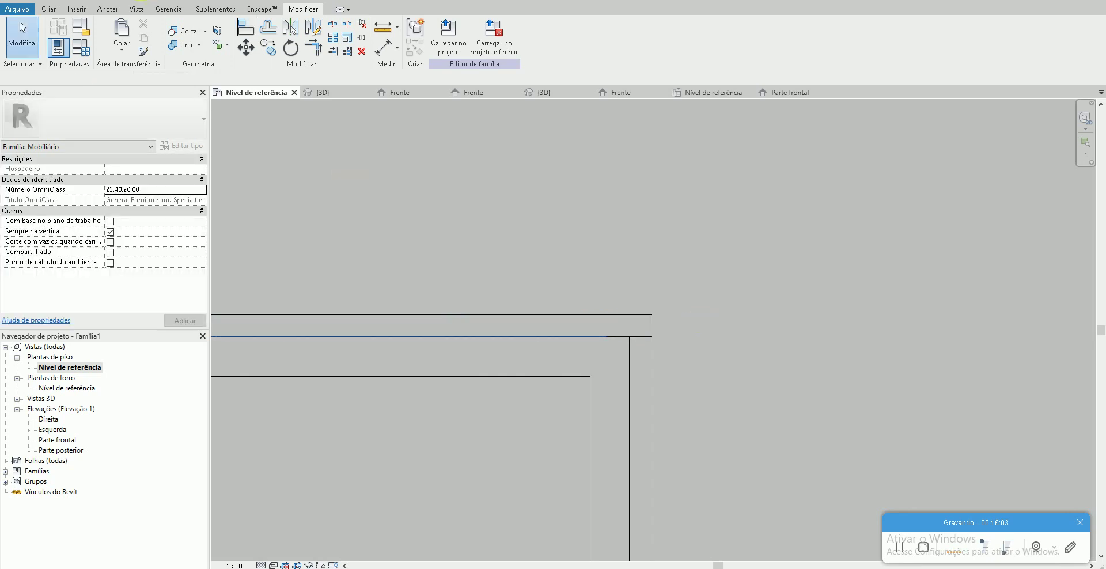
{"action": "left_click", "coordinate": [540, 92]}
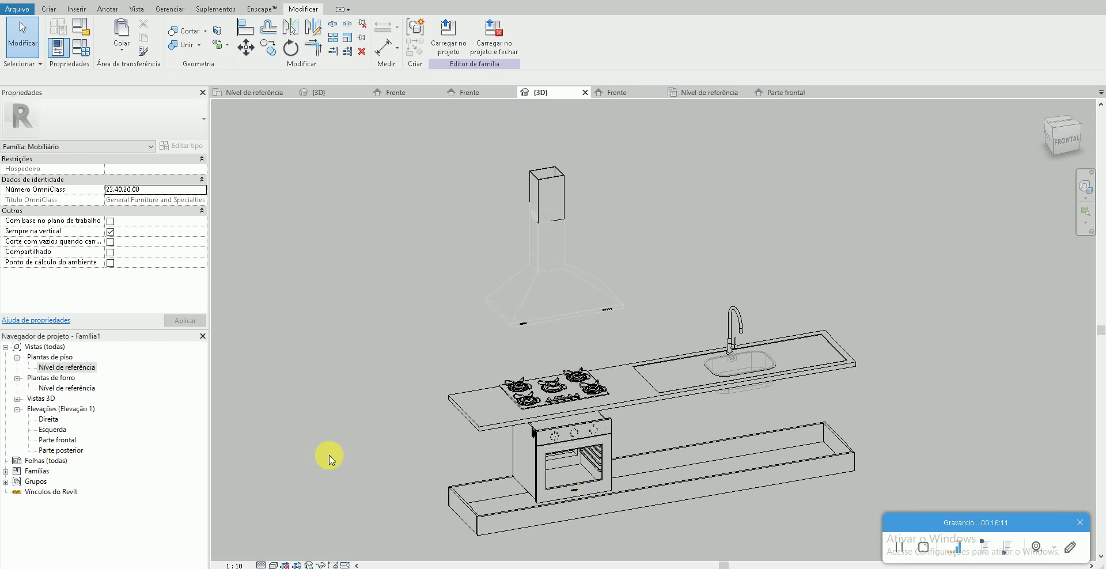
- In Parte frontal, copy the countertop slab and make it a thin board just beneath the countertop
{"action": "double_click", "coordinate": [72, 441]}
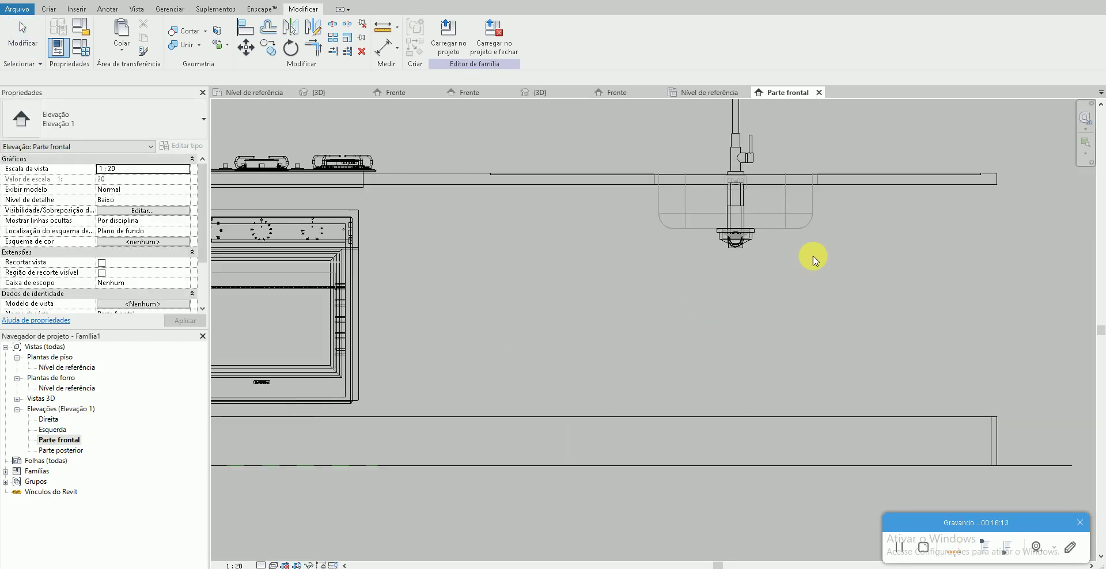
{"action": "scroll", "coordinate": [812, 256], "scroll_direction": "down", "scroll_amount": 2}
{"action": "left_click", "coordinate": [853, 242]}
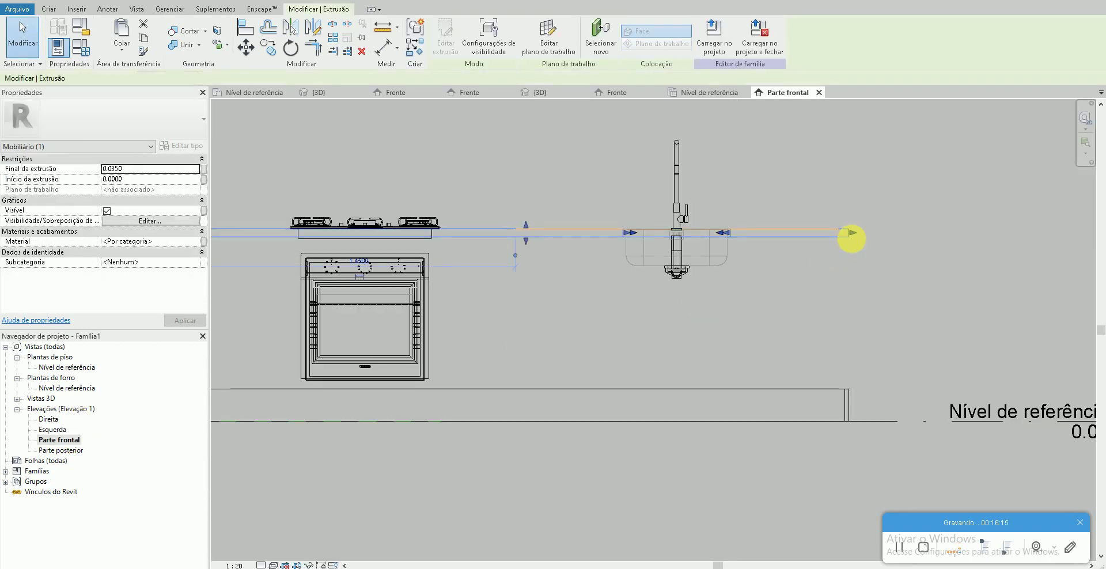
{"action": "key", "text": "c"}
{"action": "key", "text": "o"}
{"action": "left_click", "coordinate": [850, 234]}
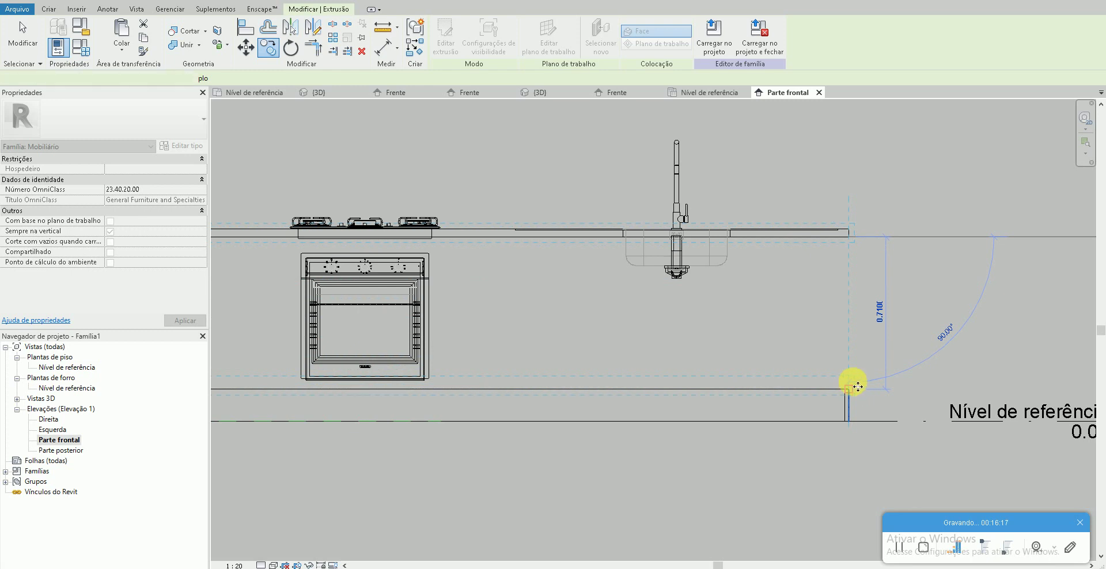
{"action": "left_click", "coordinate": [858, 387]}
{"action": "left_click", "coordinate": [144, 171]}
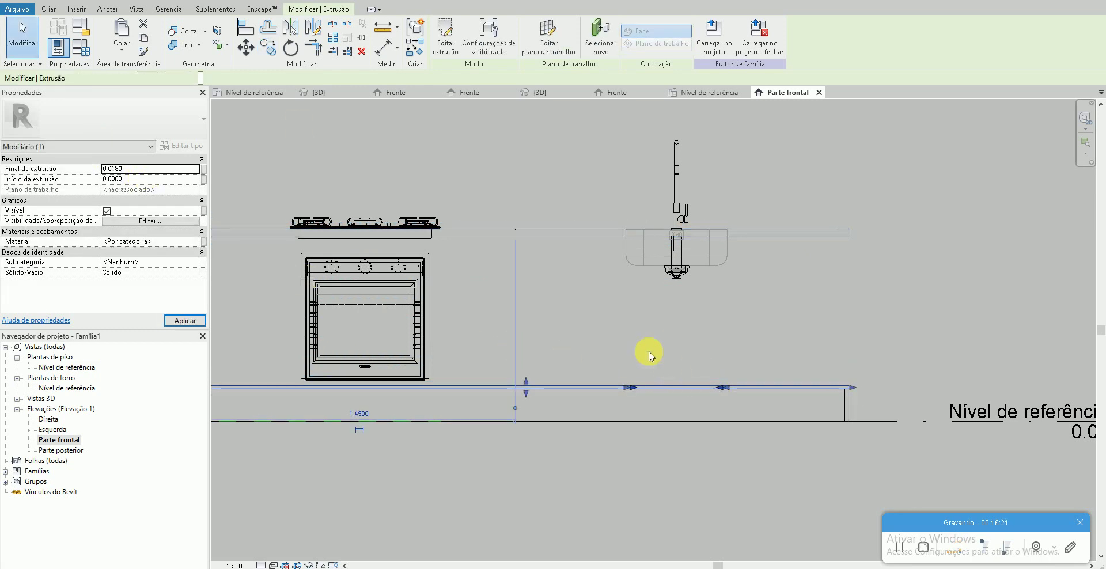
{"action": "scroll", "coordinate": [863, 380], "scroll_direction": "up", "scroll_amount": 3}
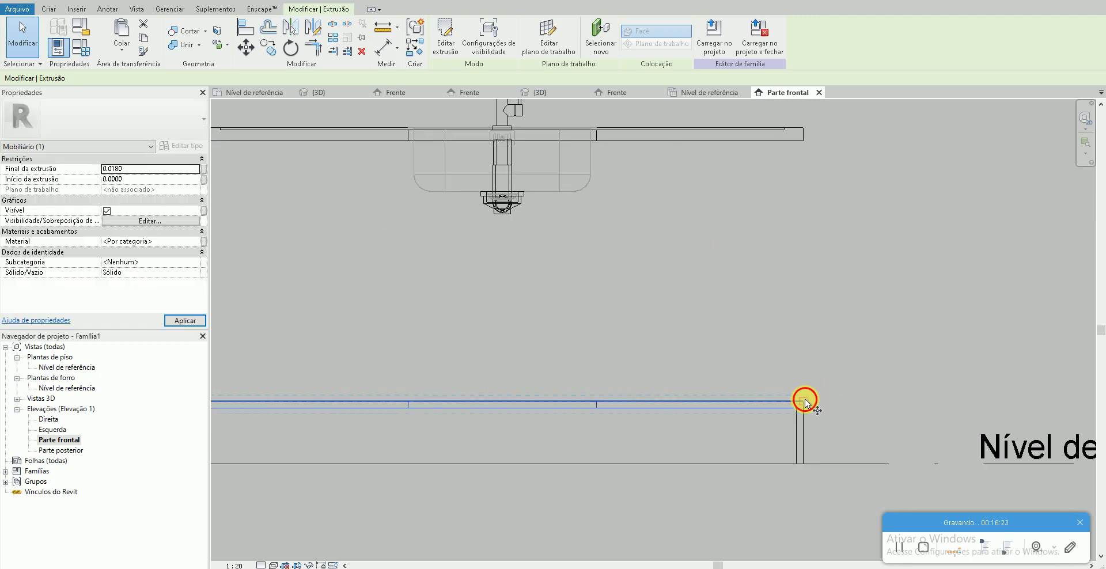
{"action": "left_click_drag", "start_coordinate": [802, 399], "coordinate": [811, 147]}
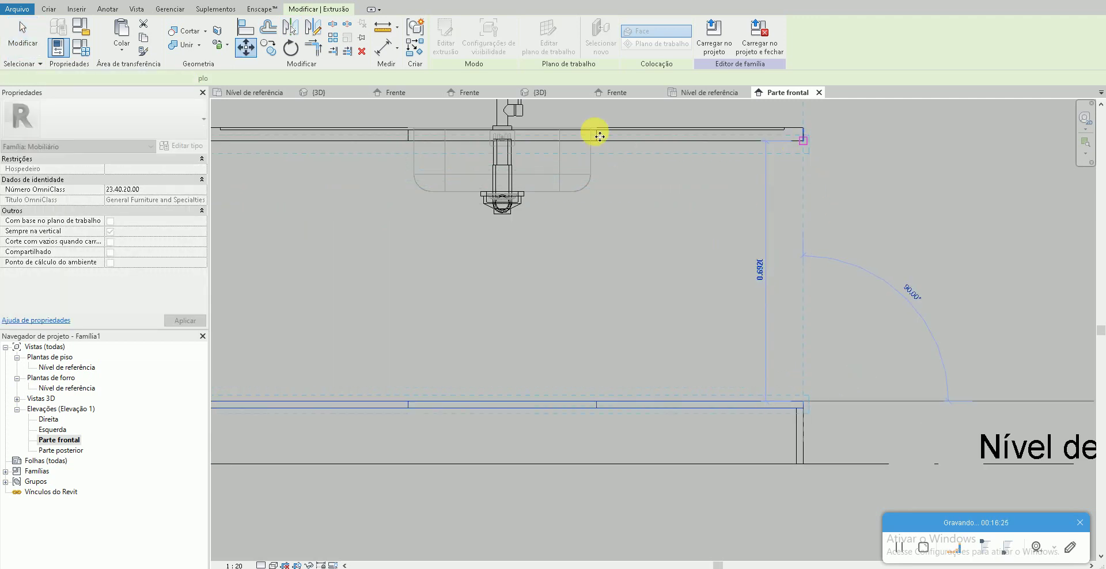
{"action": "left_click_drag", "start_coordinate": [599, 137], "coordinate": [599, 139]}
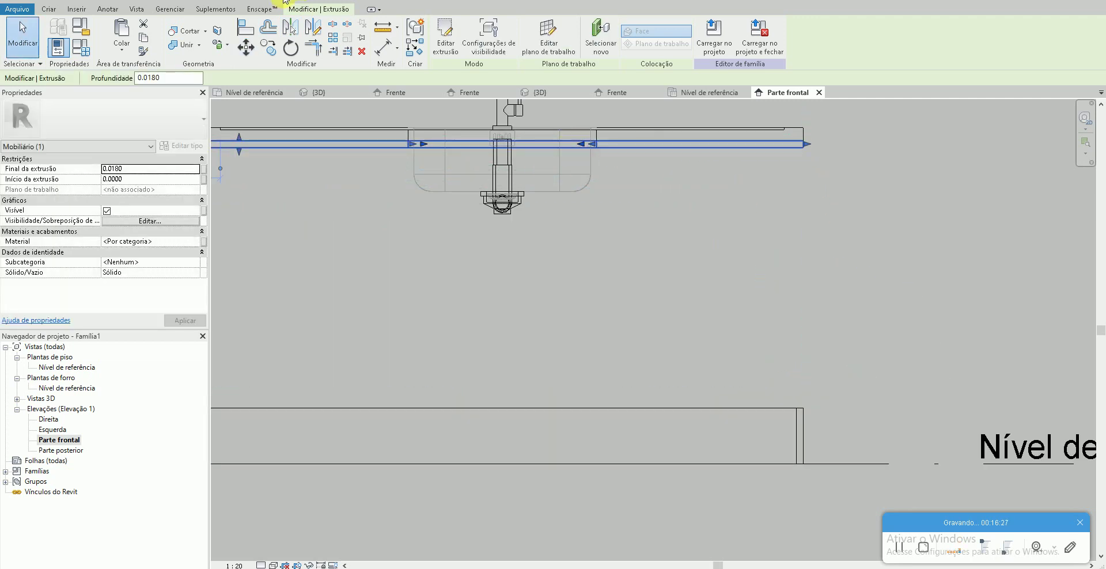
- Copy the thin board down near the floor as a lower shelf
{"action": "left_click", "coordinate": [540, 92]}
{"action": "left_click", "coordinate": [774, 422]}
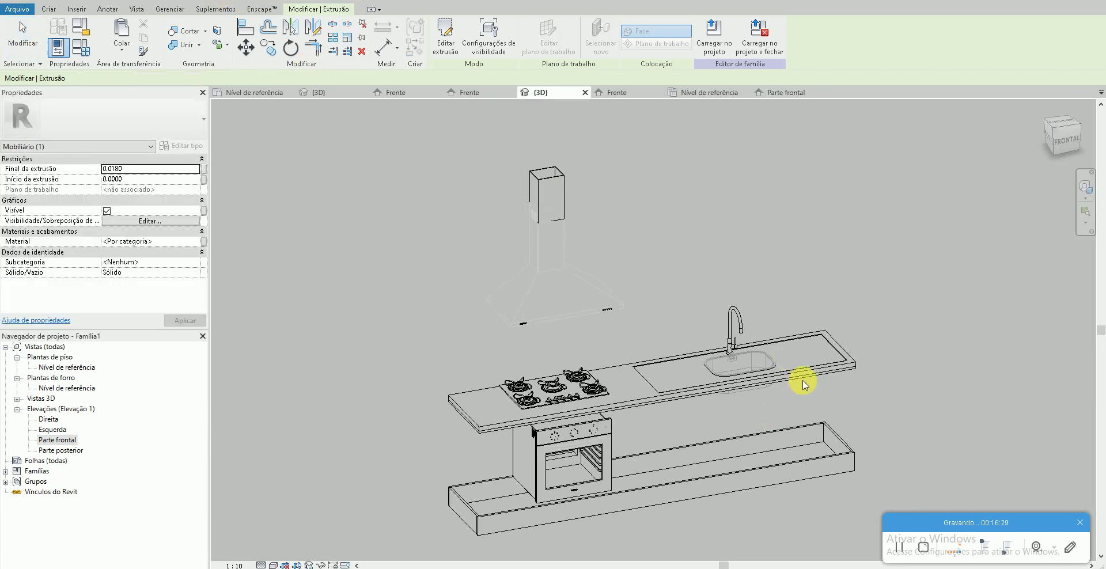
{"action": "left_click", "coordinate": [803, 377]}
{"action": "key", "text": "Escape"}
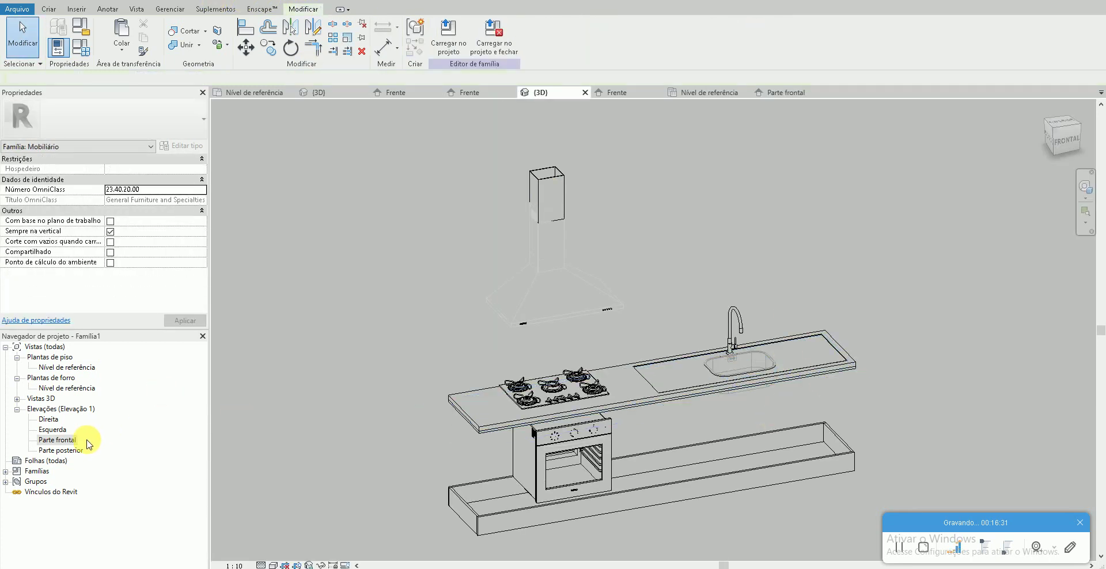
{"action": "double_click", "coordinate": [68, 446]}
{"action": "left_click", "coordinate": [795, 145]}
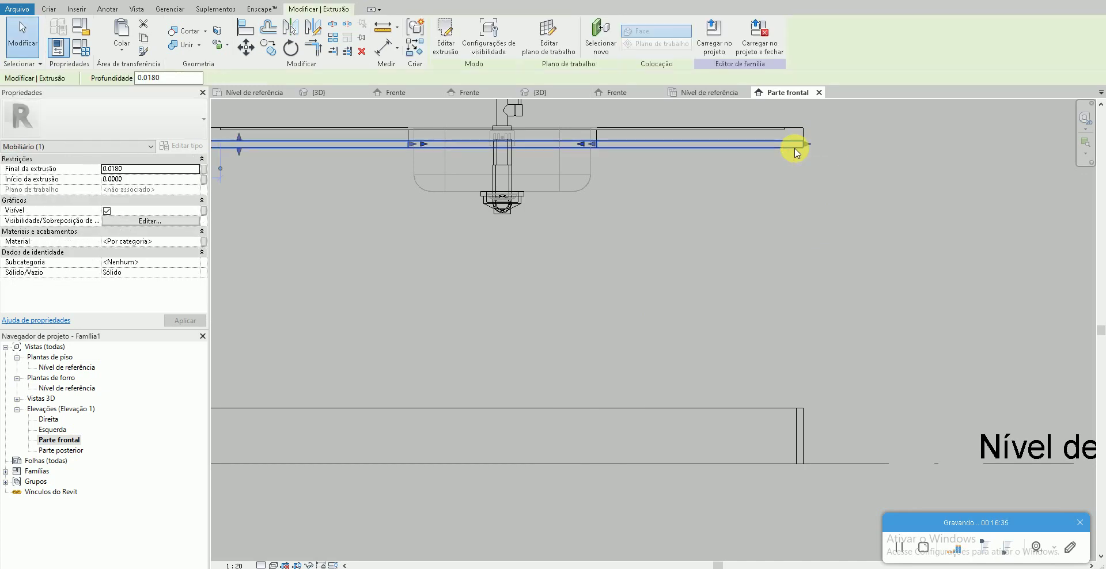
{"action": "key", "text": "c"}
{"action": "key", "text": "o"}
{"action": "left_click", "coordinate": [803, 148]}
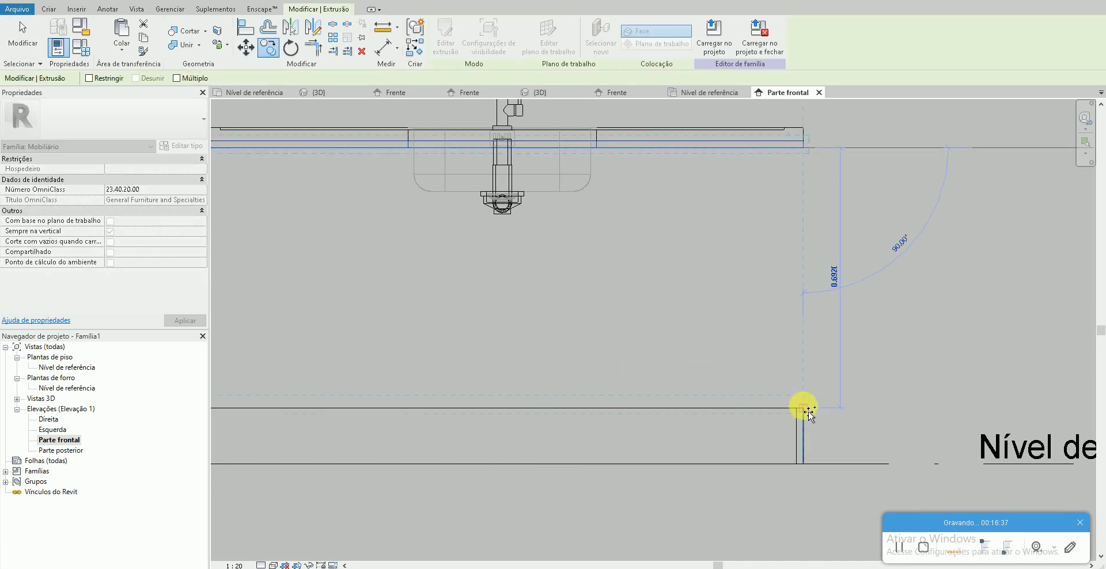
{"action": "left_click", "coordinate": [736, 390]}
- Edit the lower board's sketch in 3D, deleting the sink cutout, and finish the extrusion
{"action": "key", "text": "ctrl+Tab"}
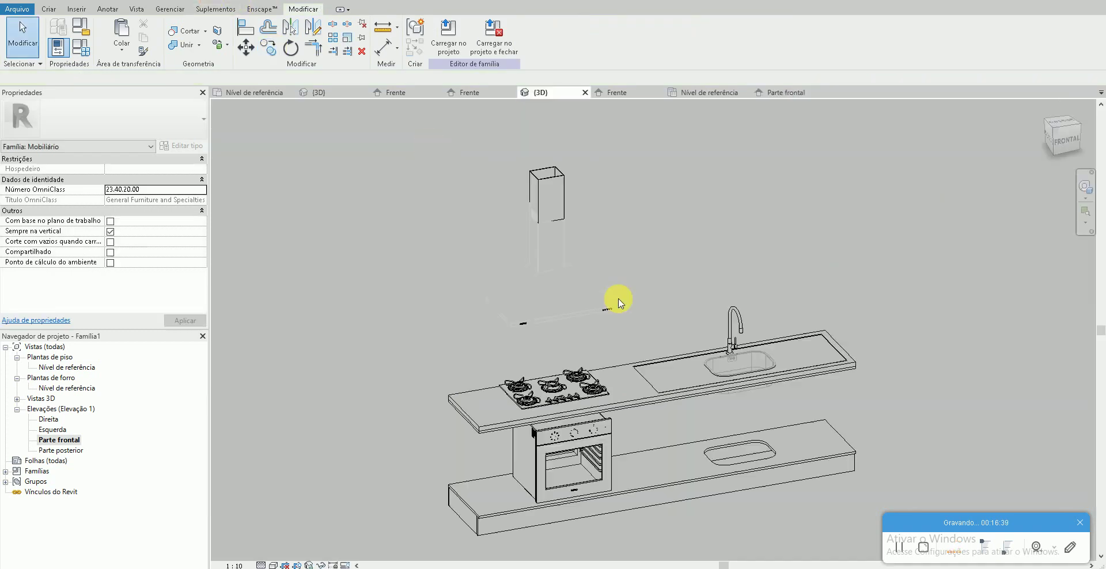
{"action": "scroll", "coordinate": [738, 446], "scroll_direction": "up", "scroll_amount": 1}
{"action": "left_click", "coordinate": [753, 447]}
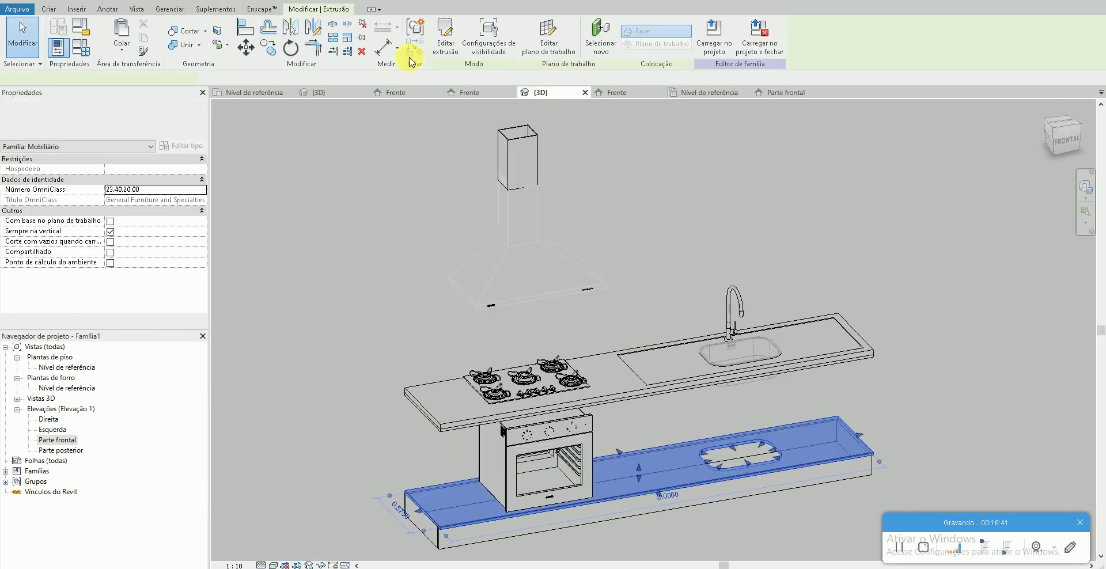
{"action": "double_click", "coordinate": [778, 438]}
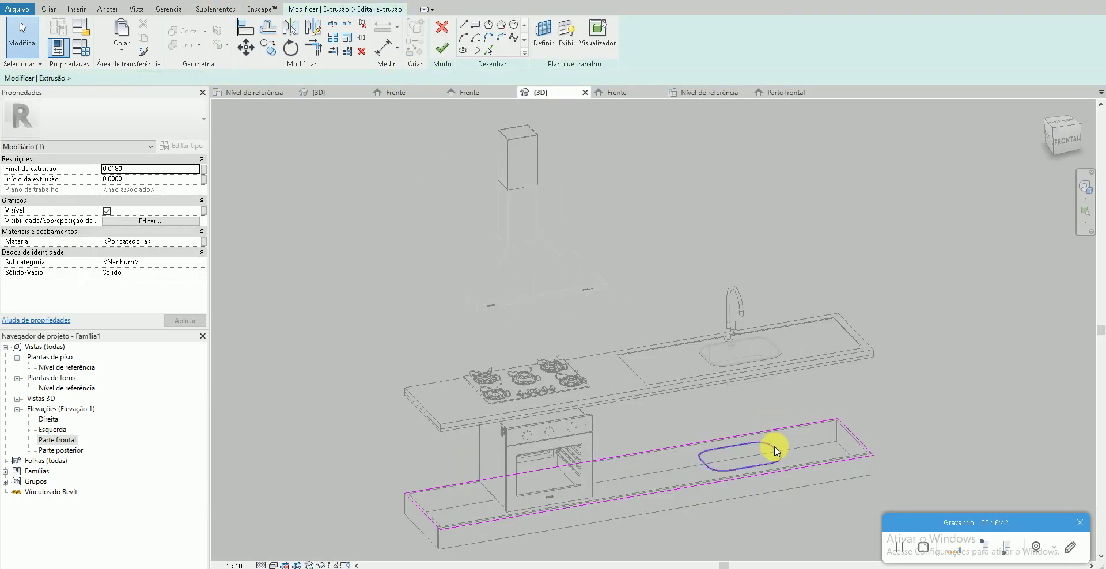
{"action": "left_click", "coordinate": [441, 49]}
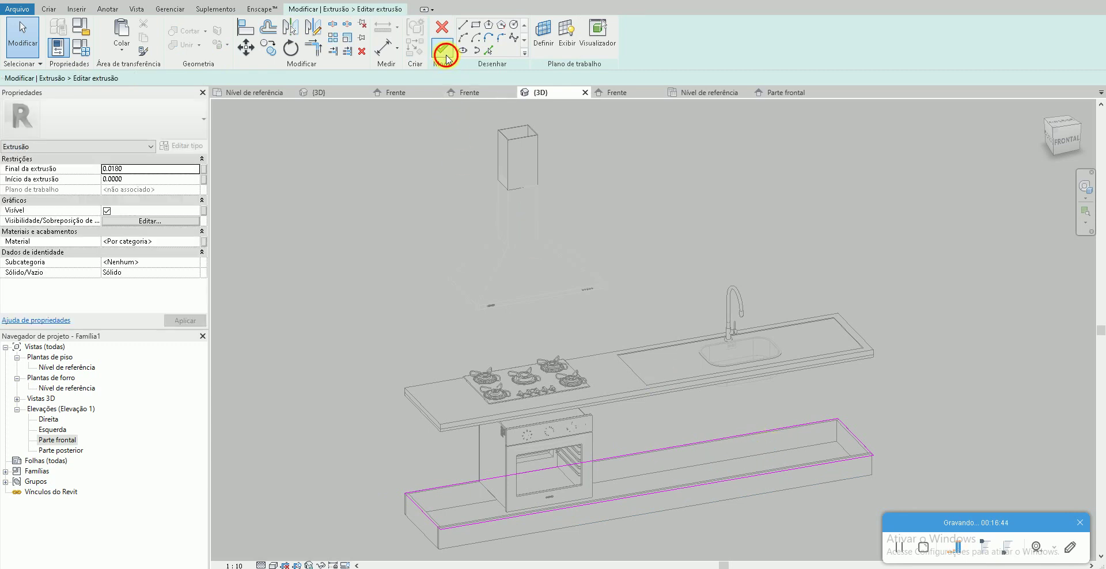
{"action": "left_click", "coordinate": [345, 486]}
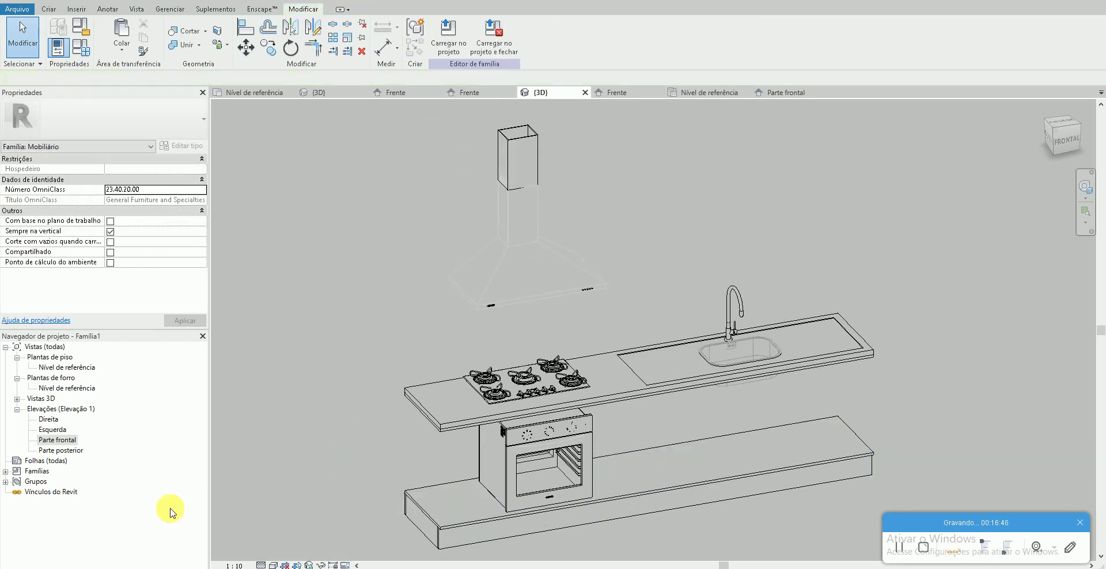
{"action": "double_click", "coordinate": [64, 440]}
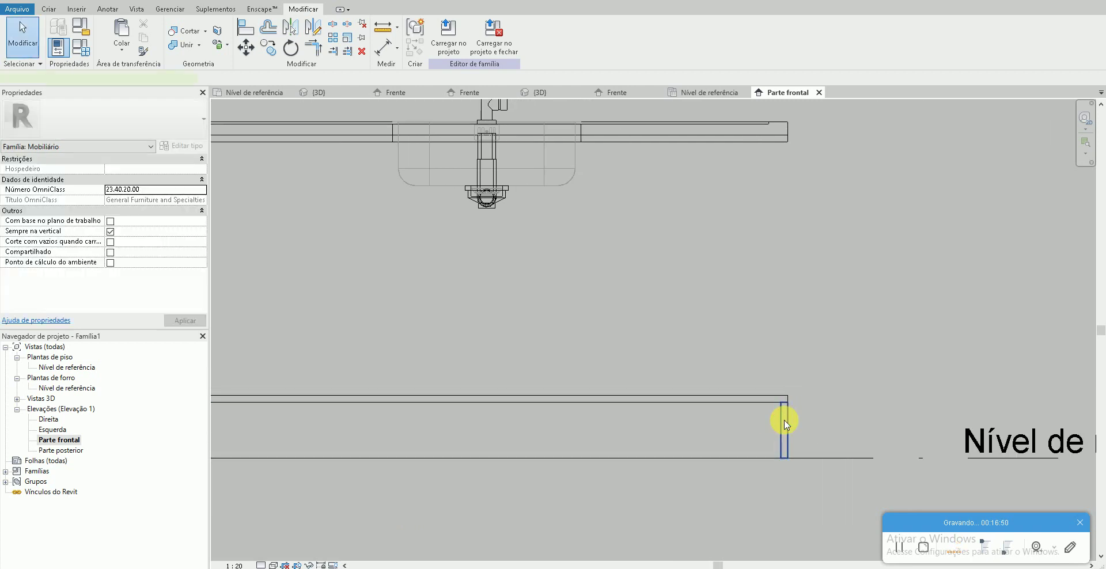
- Rotate the board 90° upright and stretch its top up to the countertop underside
{"action": "left_click", "coordinate": [786, 425]}
{"action": "key", "text": "r"}
{"action": "key", "text": "o"}
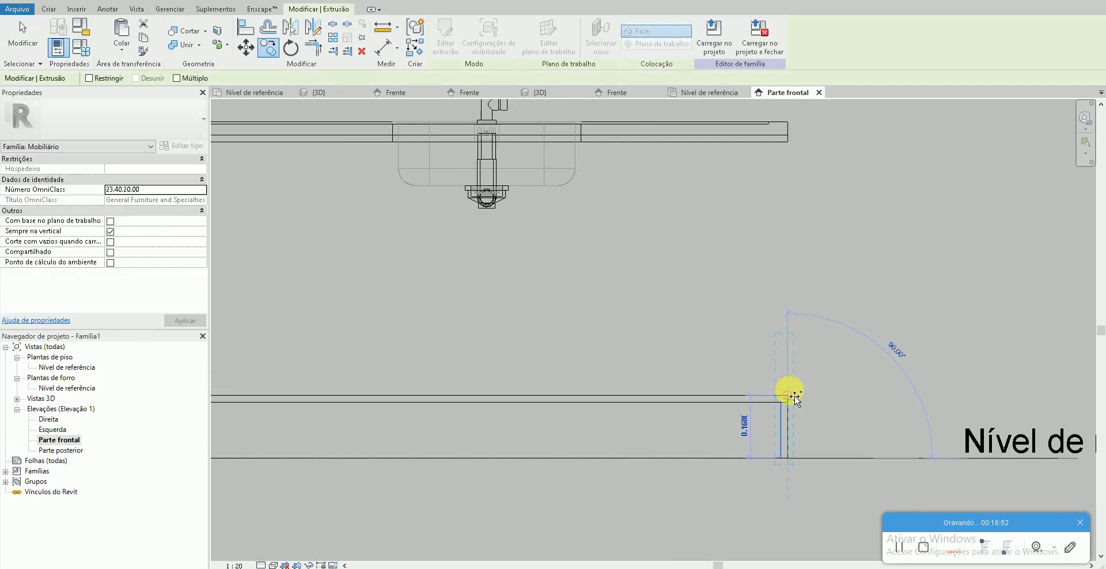
{"action": "left_click", "coordinate": [836, 329]}
{"action": "middle_click_drag", "start_coordinate": [793, 326], "coordinate": [727, 417]}
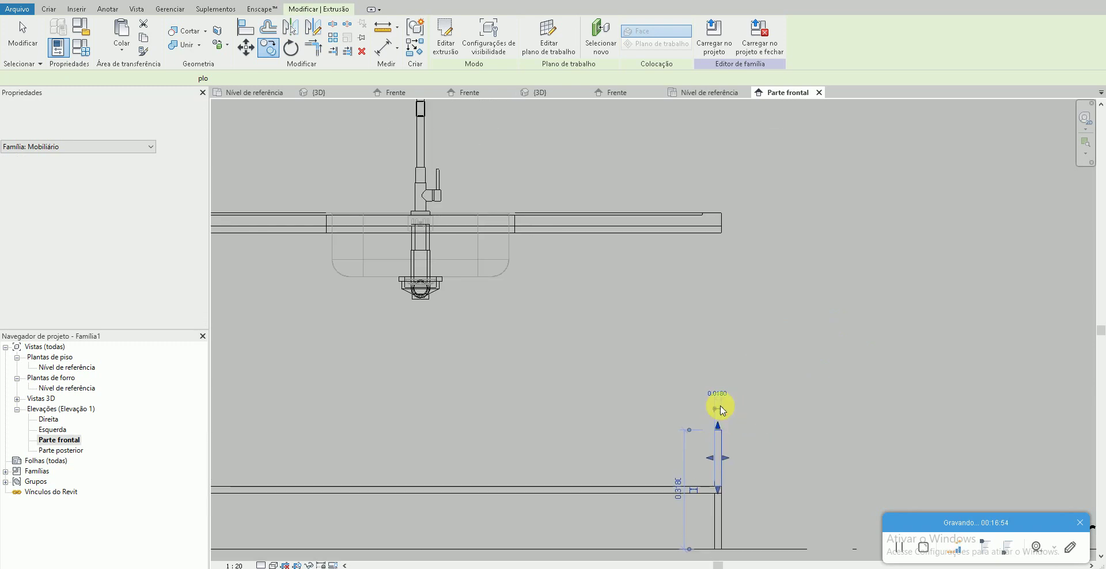
{"action": "left_click_drag", "start_coordinate": [723, 410], "coordinate": [721, 237]}
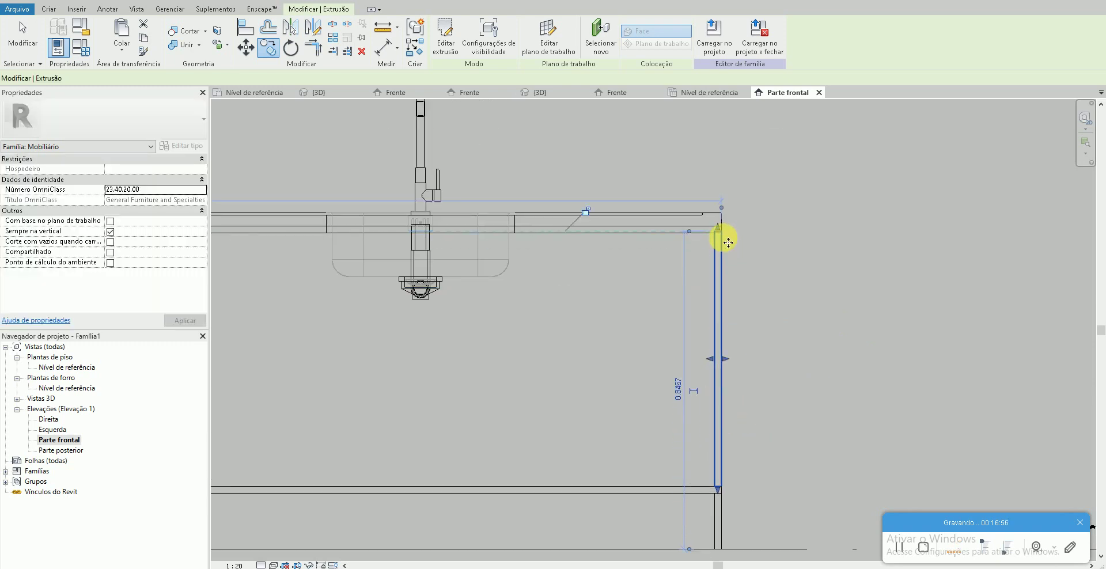
{"action": "scroll", "coordinate": [717, 238], "scroll_direction": "up", "scroll_amount": 3}
{"action": "left_click", "coordinate": [715, 237]}
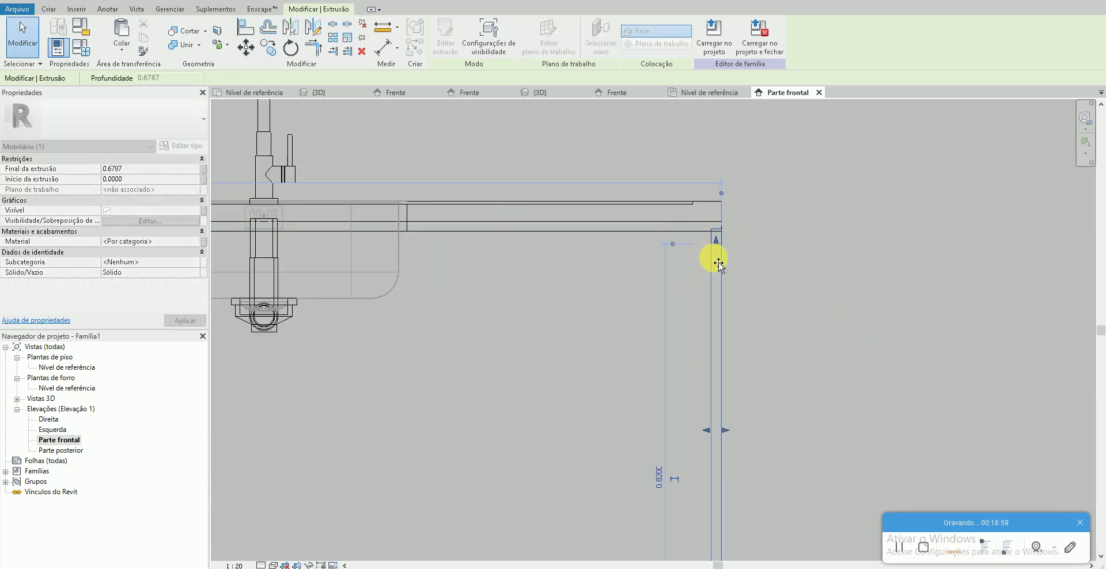
{"action": "scroll", "coordinate": [720, 233], "scroll_direction": "up", "scroll_amount": 1}
{"action": "left_click_drag", "start_coordinate": [723, 232], "coordinate": [721, 241]}
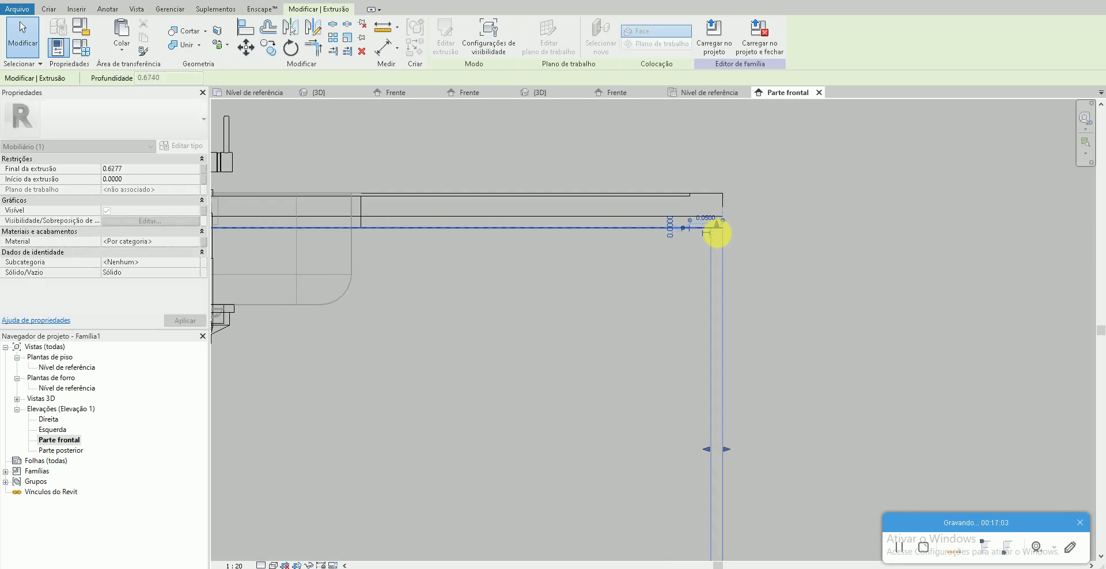
{"action": "left_click", "coordinate": [659, 315]}
- In 3D, align the upright side panel to the shelf's front edge
{"action": "left_click", "coordinate": [540, 92]}
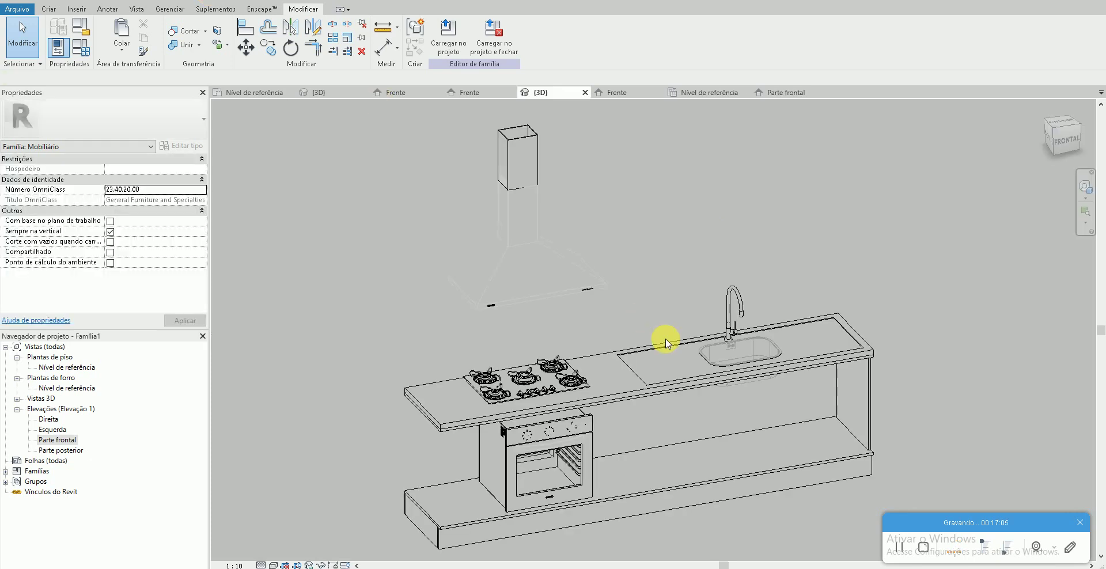
{"action": "scroll", "coordinate": [772, 407], "scroll_direction": "up", "scroll_amount": 3}
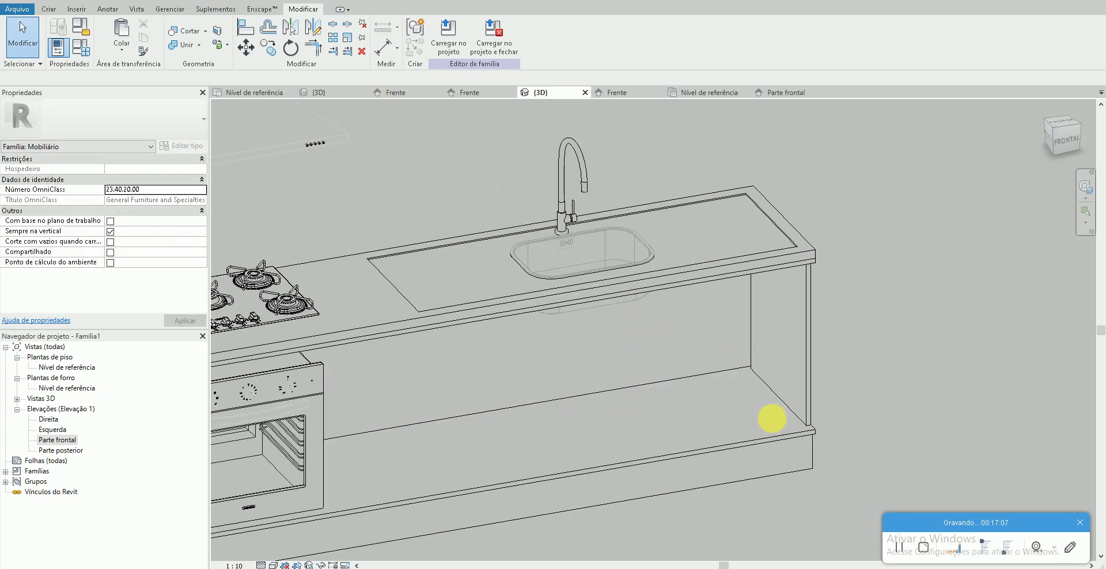
{"action": "key", "text": "a"}
{"action": "key", "text": "l"}
{"action": "left_click", "coordinate": [783, 436]}
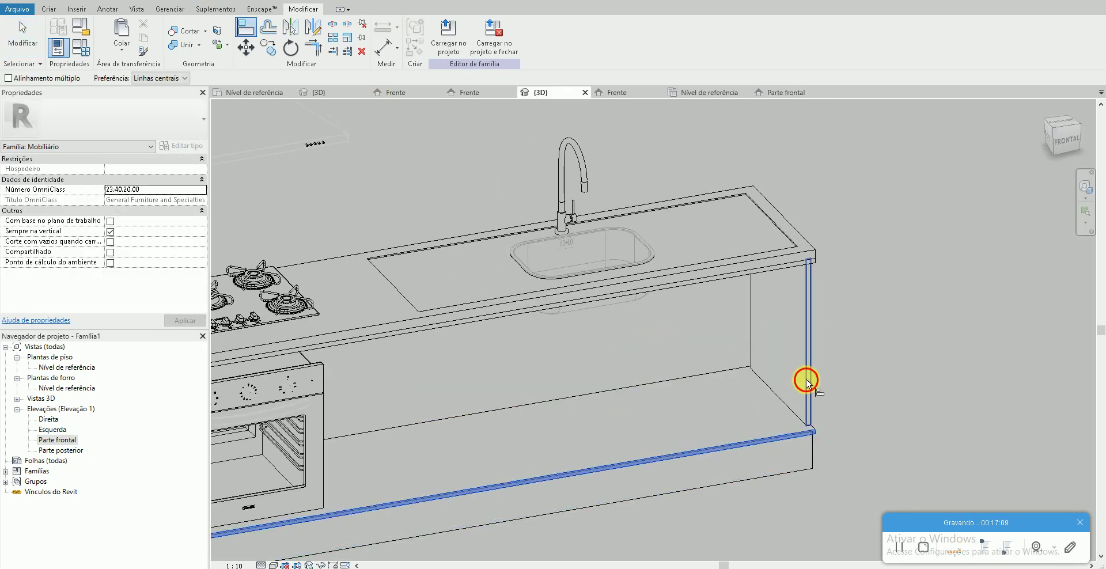
{"action": "scroll", "coordinate": [852, 391], "scroll_direction": "down", "scroll_amount": 3}
{"action": "scroll", "coordinate": [893, 403], "scroll_direction": "down", "scroll_amount": 3}
{"action": "middle_click_drag", "start_coordinate": [891, 395], "coordinate": [897, 387], "text": "shift"}
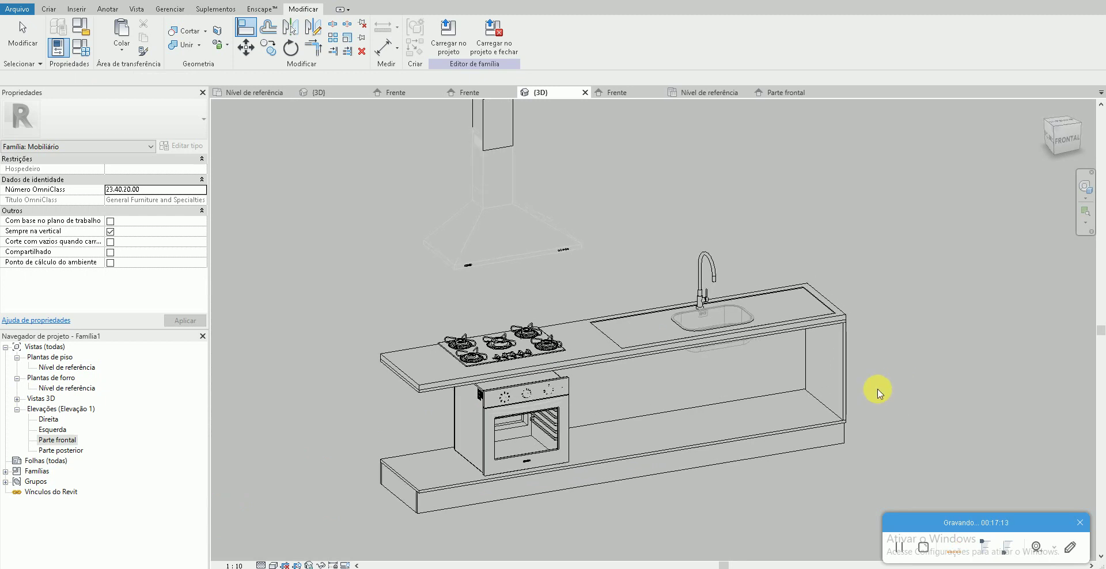
{"action": "key", "text": "Escape"}
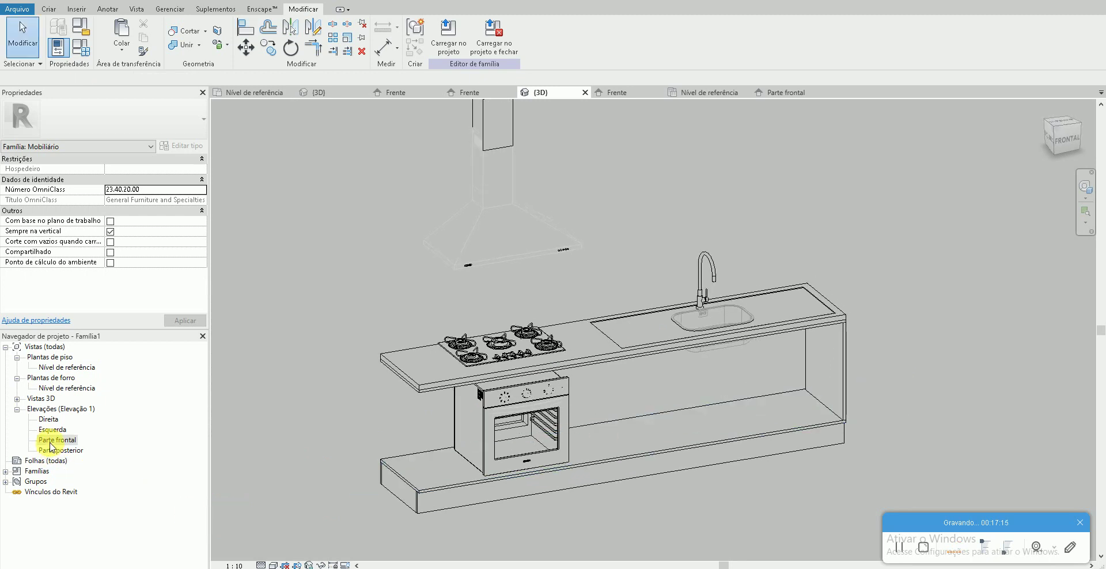
- Copy the side panel to the counter's left end in the front elevation, then open Options
{"action": "double_click", "coordinate": [52, 447]}
{"action": "left_click", "coordinate": [716, 288]}
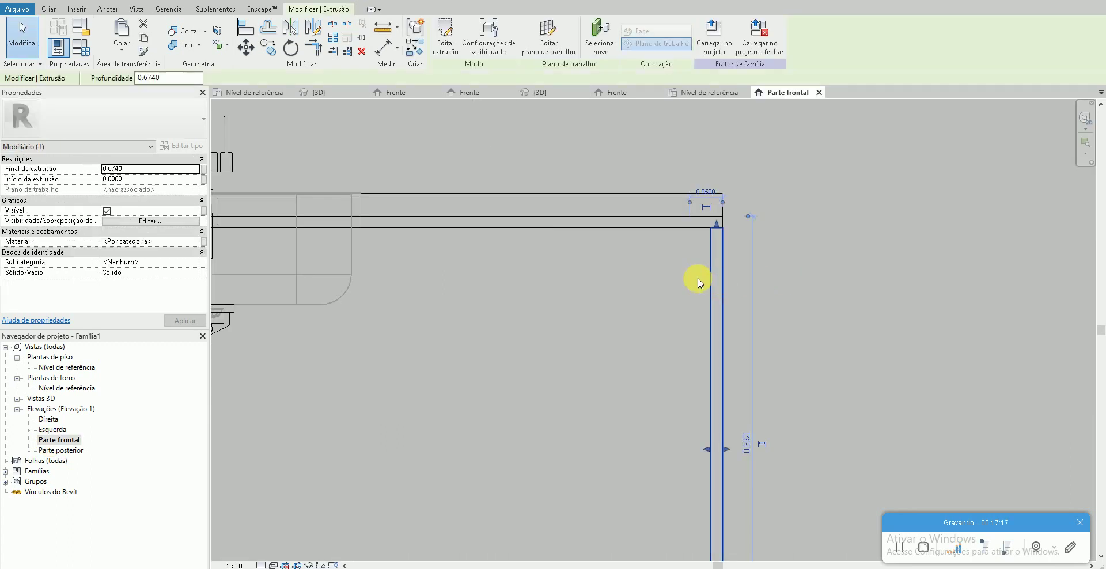
{"action": "key", "text": "c"}
{"action": "key", "text": "o"}
{"action": "left_click", "coordinate": [709, 229]}
{"action": "scroll", "coordinate": [729, 346], "scroll_direction": "down", "scroll_amount": 3}
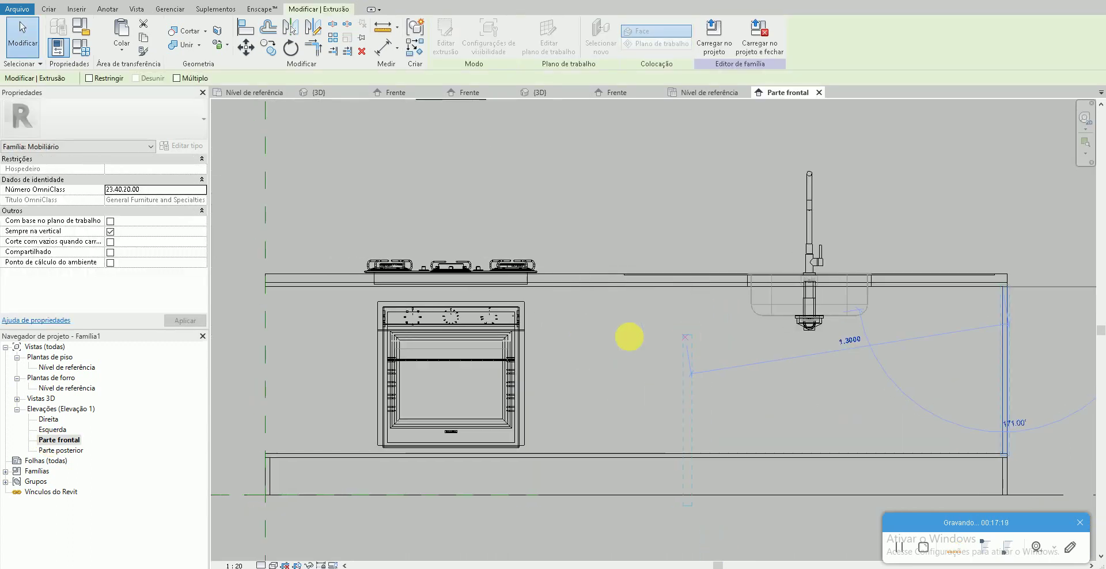
{"action": "left_click", "coordinate": [275, 296]}
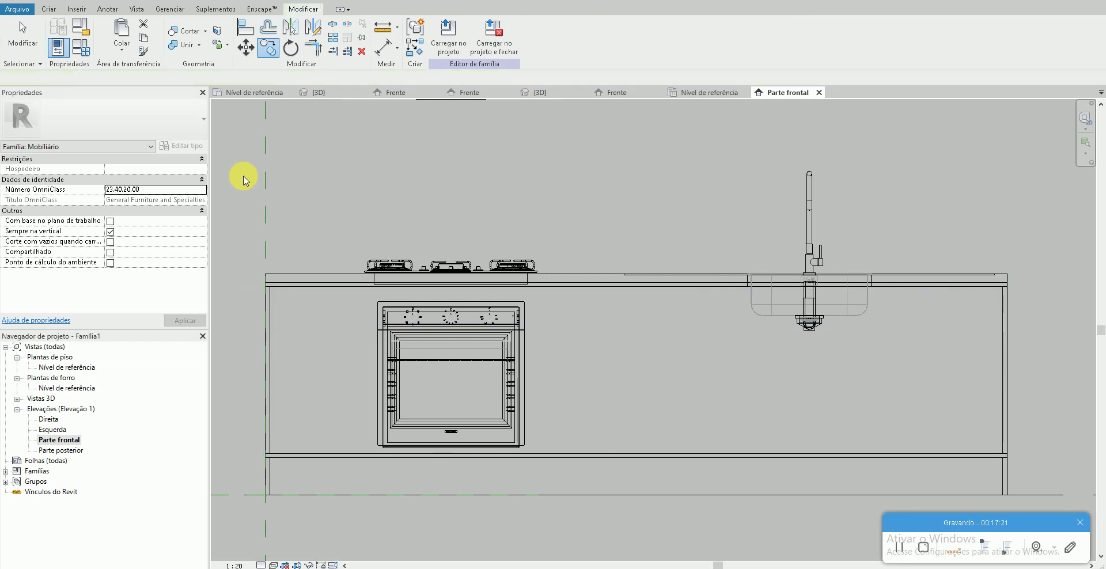
{"action": "key", "text": "Escape"}
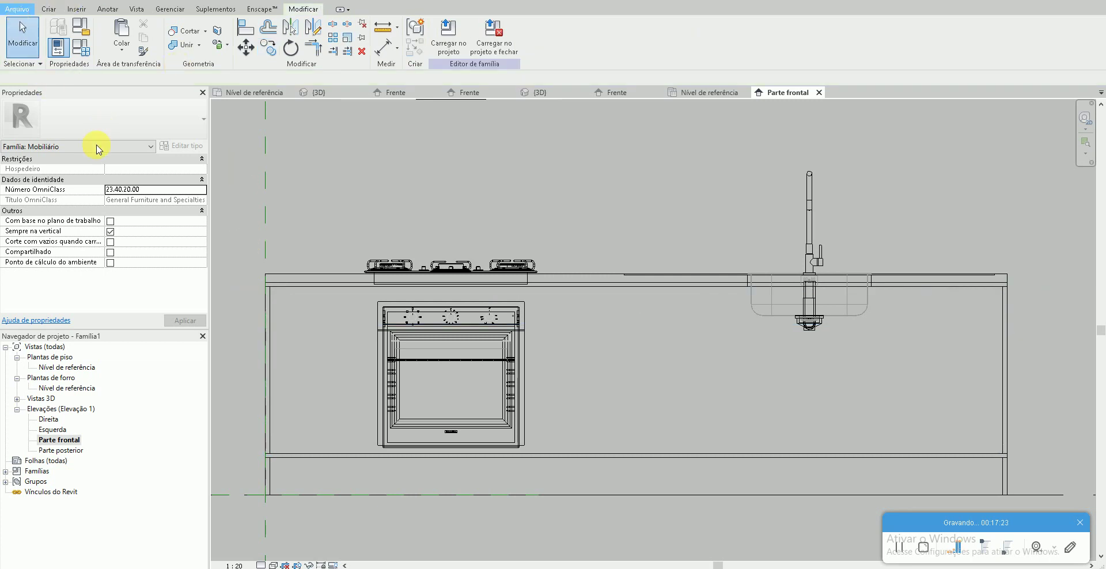
{"action": "key", "text": "alt+f"}
{"action": "left_click", "coordinate": [167, 273]}
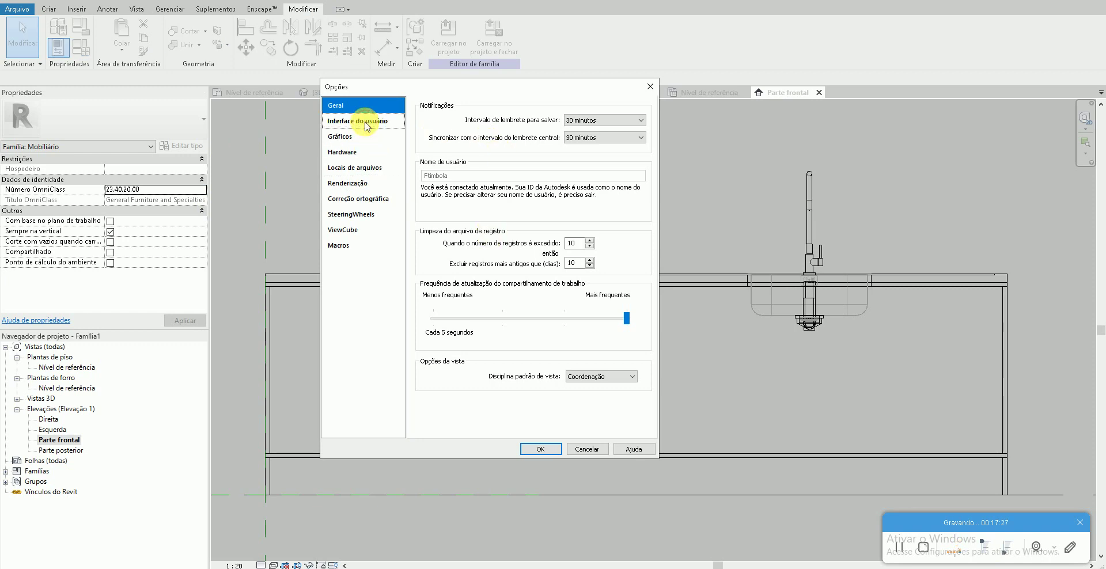
- Set the Options graphics background colour to white
{"action": "left_click", "coordinate": [369, 121]}
{"action": "left_click", "coordinate": [352, 137]}
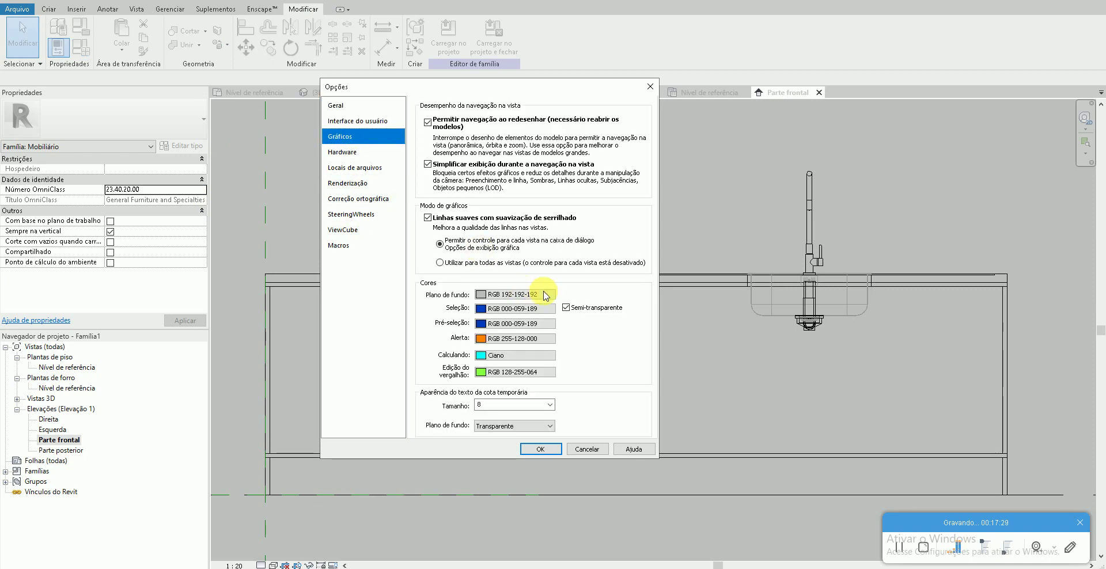
{"action": "left_click", "coordinate": [527, 296]}
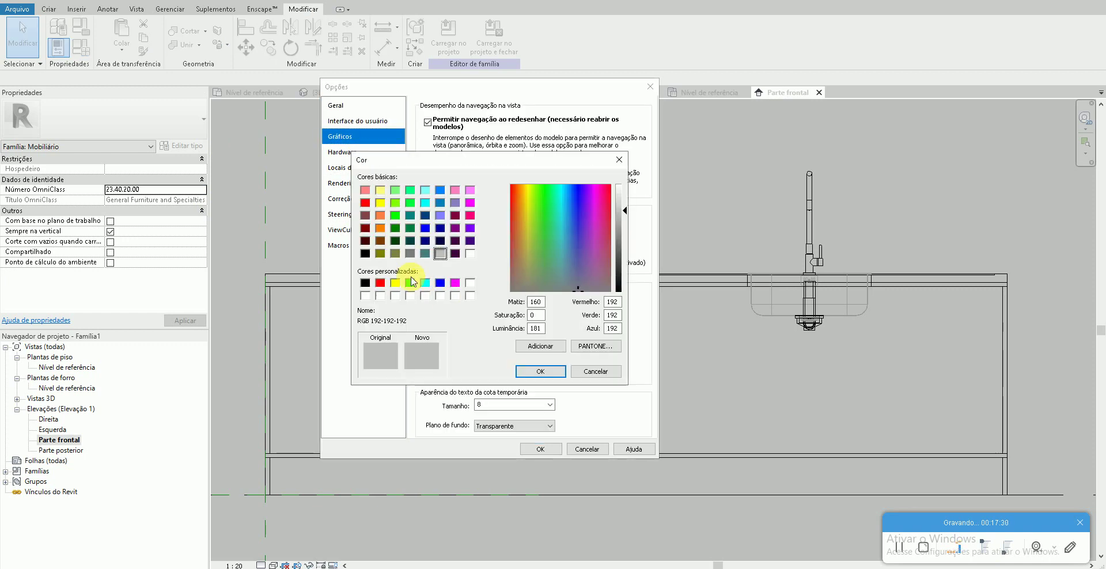
{"action": "left_click", "coordinate": [523, 370]}
{"action": "left_click", "coordinate": [552, 451]}
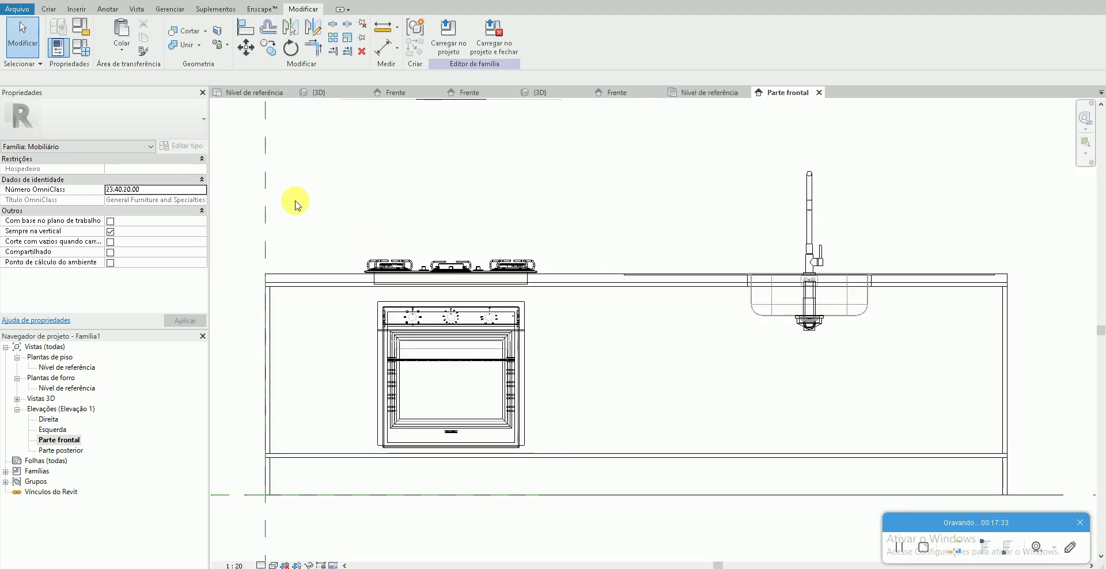
- Give the 3D view a gradient background through Graphic Display Options
{"action": "key", "text": "ctrl+Tab"}
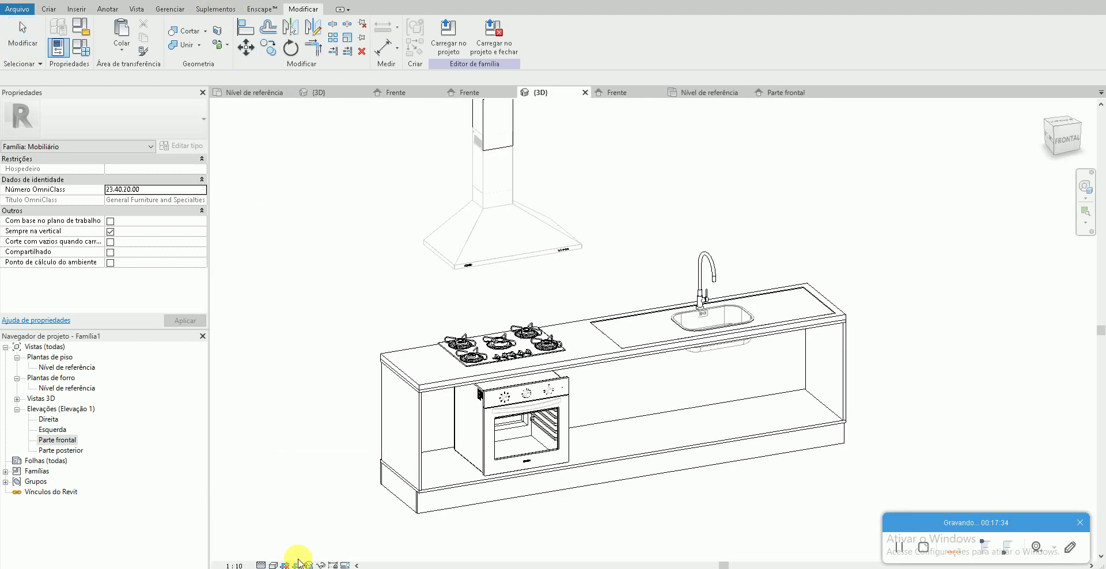
{"action": "left_click", "coordinate": [274, 565]}
{"action": "left_click", "coordinate": [281, 487]}
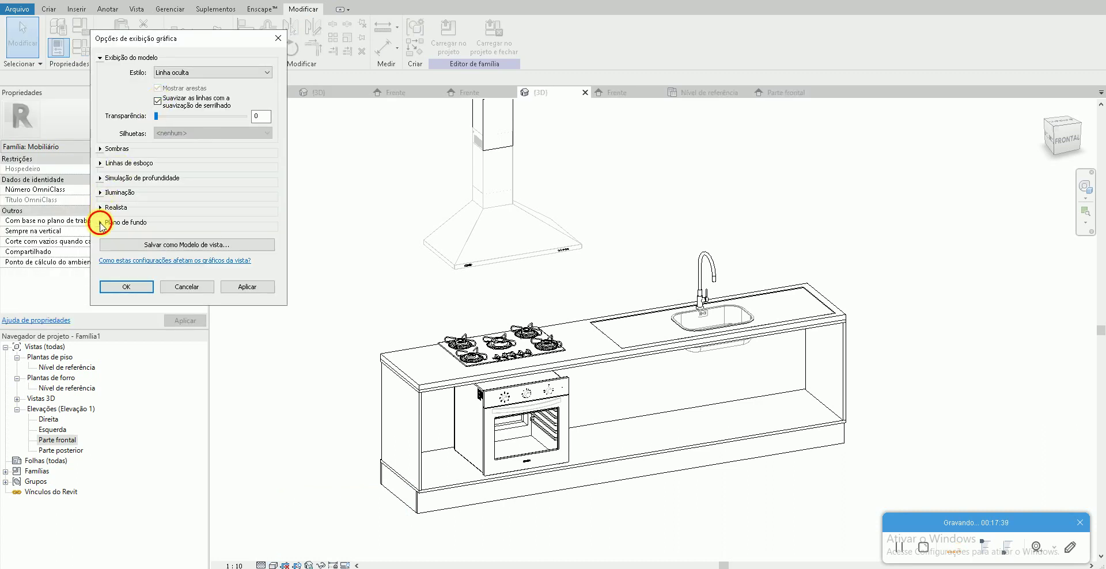
{"action": "left_click", "coordinate": [101, 223]}
{"action": "left_click", "coordinate": [190, 233]}
{"action": "left_click", "coordinate": [176, 270]}
{"action": "left_click", "coordinate": [125, 356]}
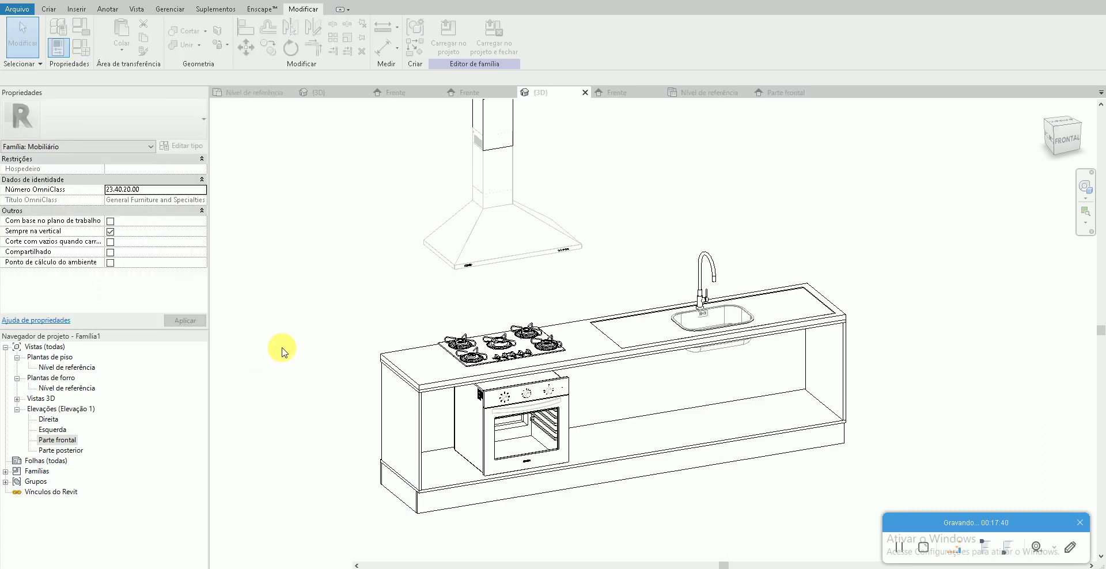
- Return to the Parte frontal elevation showing the oven, cooktop and sink
{"action": "left_click", "coordinate": [717, 505]}
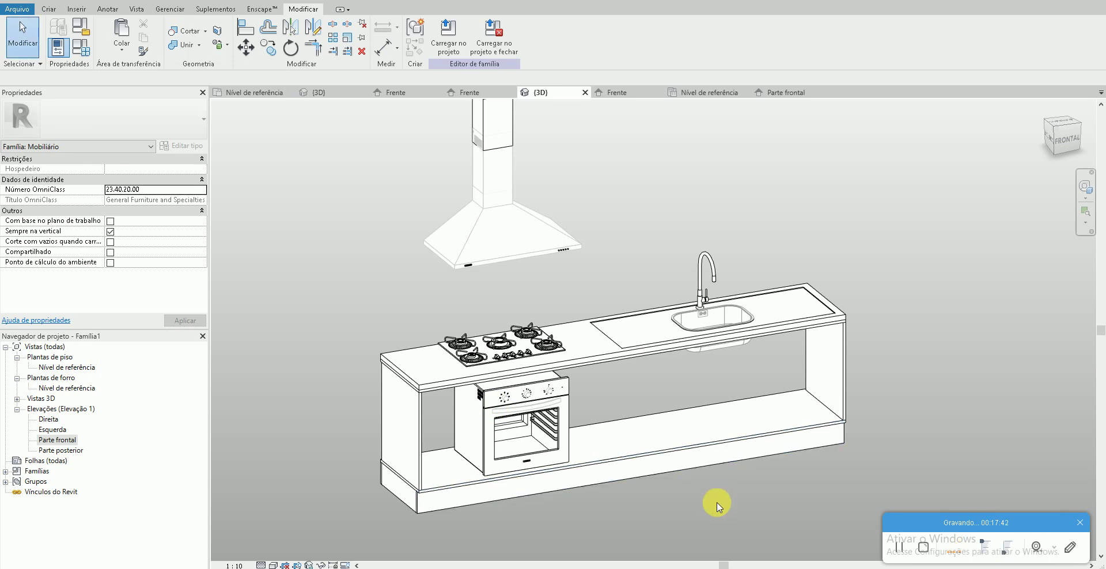
{"action": "scroll", "coordinate": [717, 506], "scroll_direction": "down", "scroll_amount": 1}
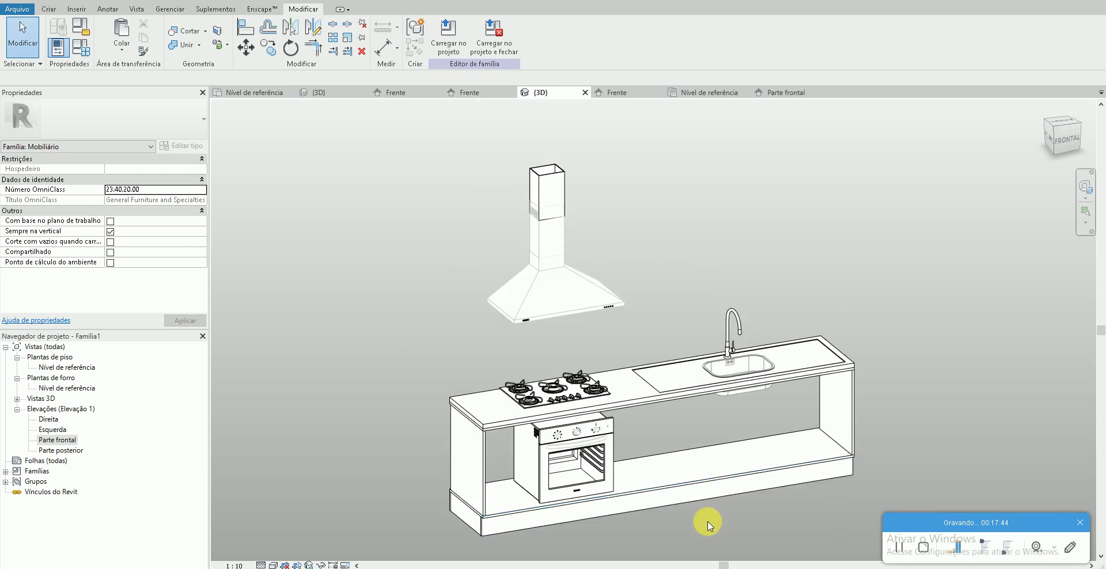
{"action": "scroll", "coordinate": [708, 519], "scroll_direction": "up", "scroll_amount": 1}
{"action": "scroll", "coordinate": [663, 517], "scroll_direction": "up", "scroll_amount": 1}
{"action": "scroll", "coordinate": [659, 516], "scroll_direction": "up", "scroll_amount": 1}
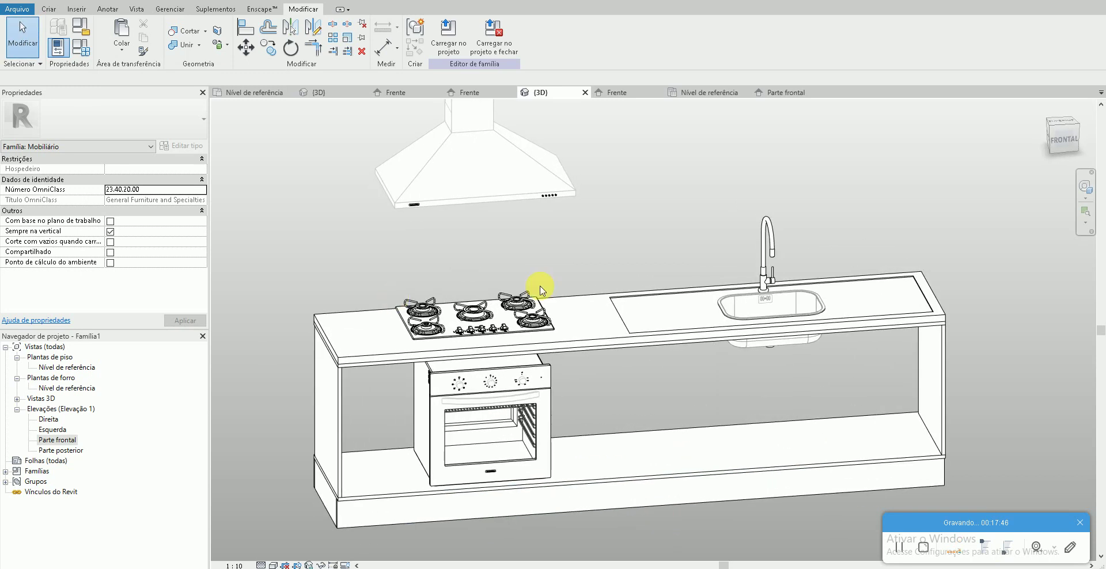
{"action": "double_click", "coordinate": [56, 445]}
- Copy the thin side panel from the oven's left to its right side
{"action": "scroll", "coordinate": [412, 389], "scroll_direction": "up", "scroll_amount": 1}
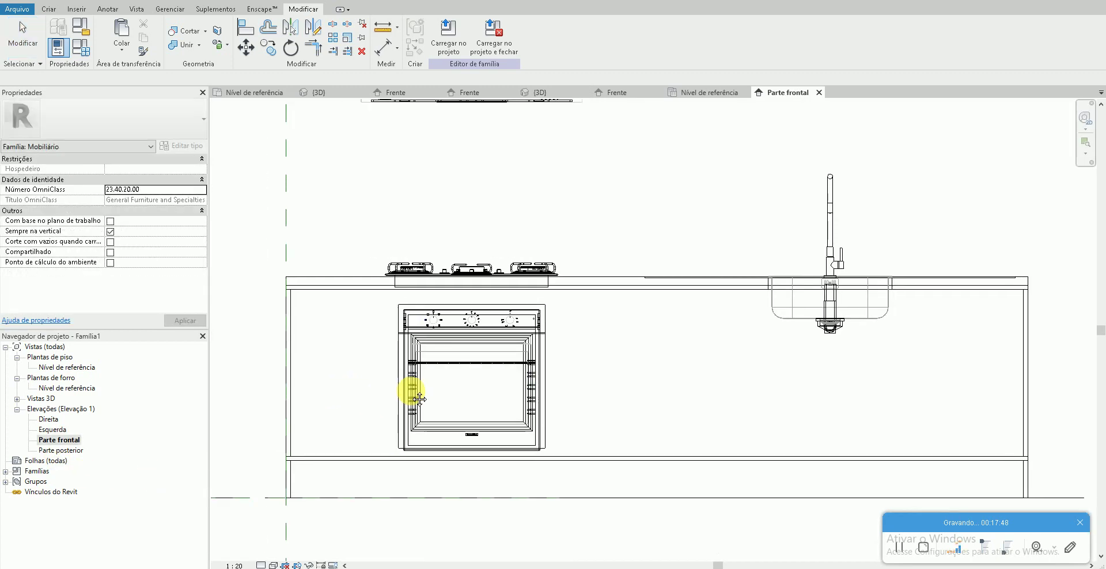
{"action": "scroll", "coordinate": [378, 340], "scroll_direction": "up", "scroll_amount": 1}
{"action": "scroll", "coordinate": [368, 337], "scroll_direction": "up", "scroll_amount": 1}
{"action": "left_click", "coordinate": [369, 337]}
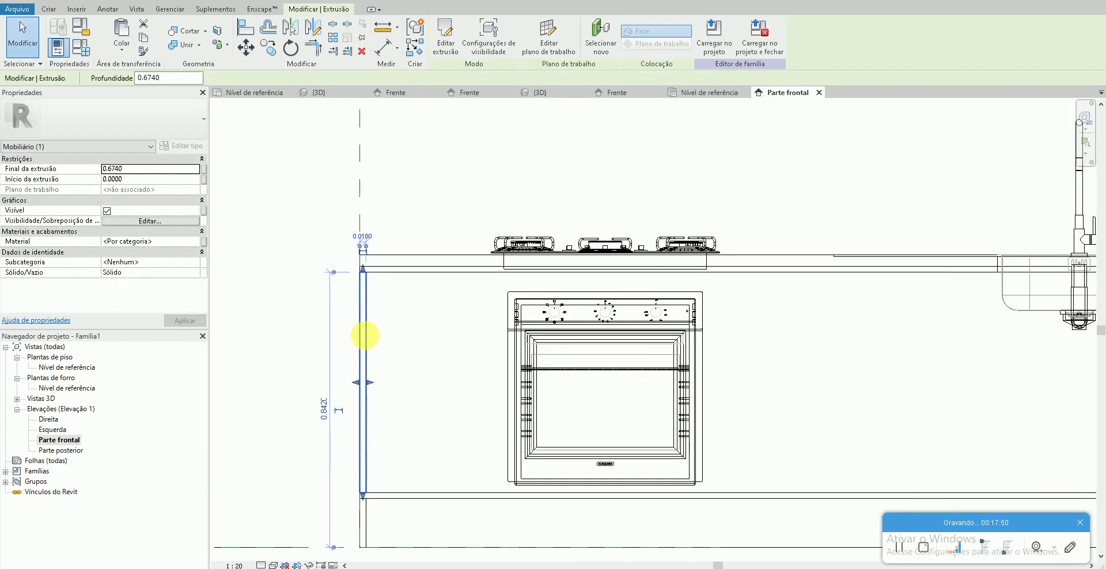
{"action": "scroll", "coordinate": [369, 276], "scroll_direction": "up", "scroll_amount": 1}
{"action": "scroll", "coordinate": [366, 278], "scroll_direction": "up", "scroll_amount": 1}
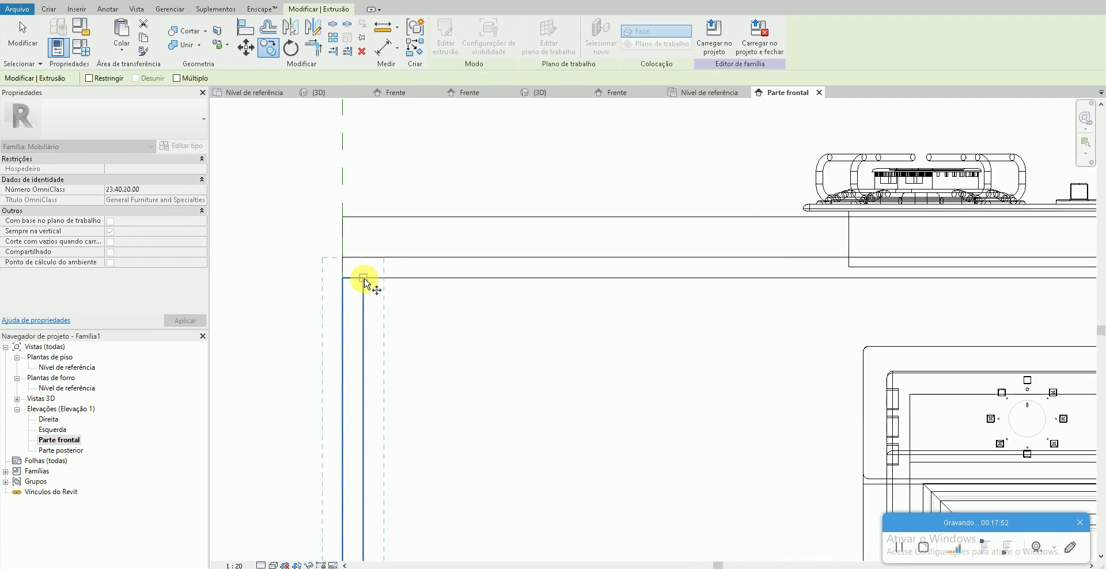
{"action": "key", "text": "c"}
{"action": "key", "text": "o"}
{"action": "left_click", "coordinate": [364, 278]}
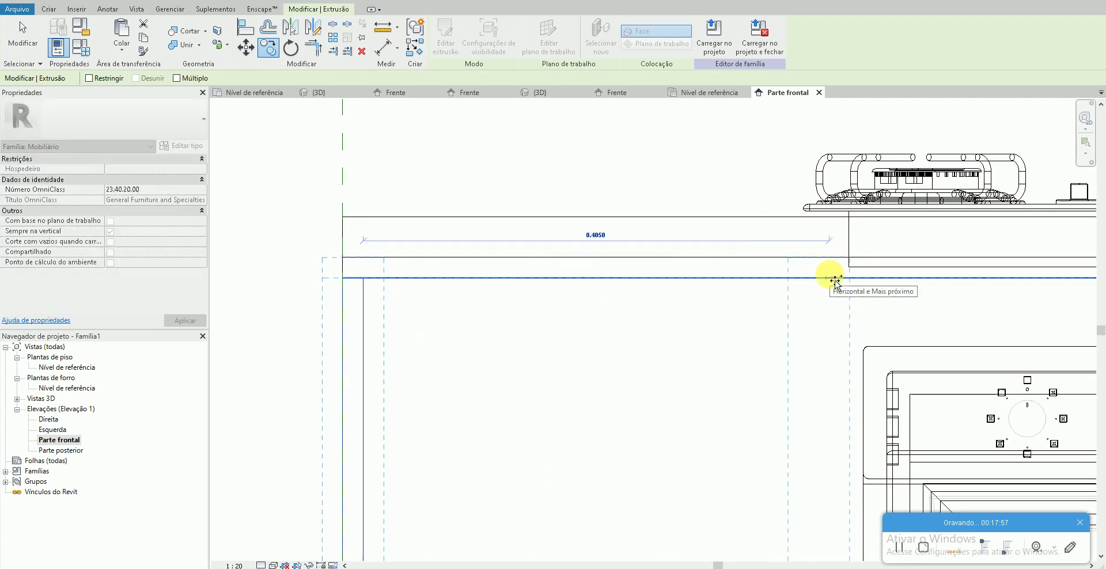
{"action": "left_click", "coordinate": [546, 311]}
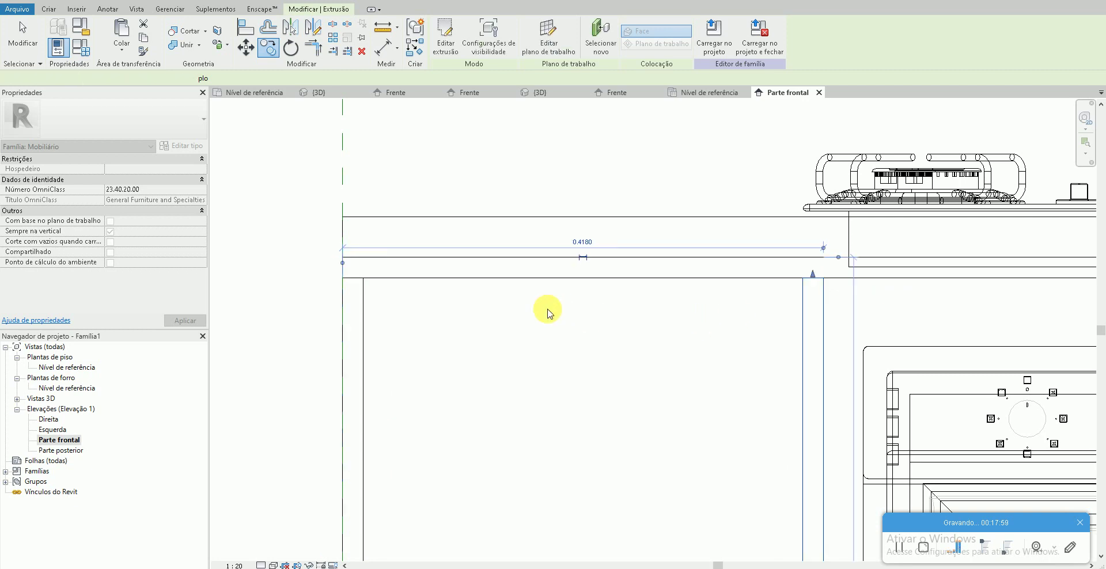
- Reselect the new side panel and the oven, then abandon an attempted mirror of the oven
{"action": "scroll", "coordinate": [645, 340], "scroll_direction": "down", "scroll_amount": 3}
{"action": "scroll", "coordinate": [593, 345], "scroll_direction": "down", "scroll_amount": 1}
{"action": "left_click", "coordinate": [594, 344]}
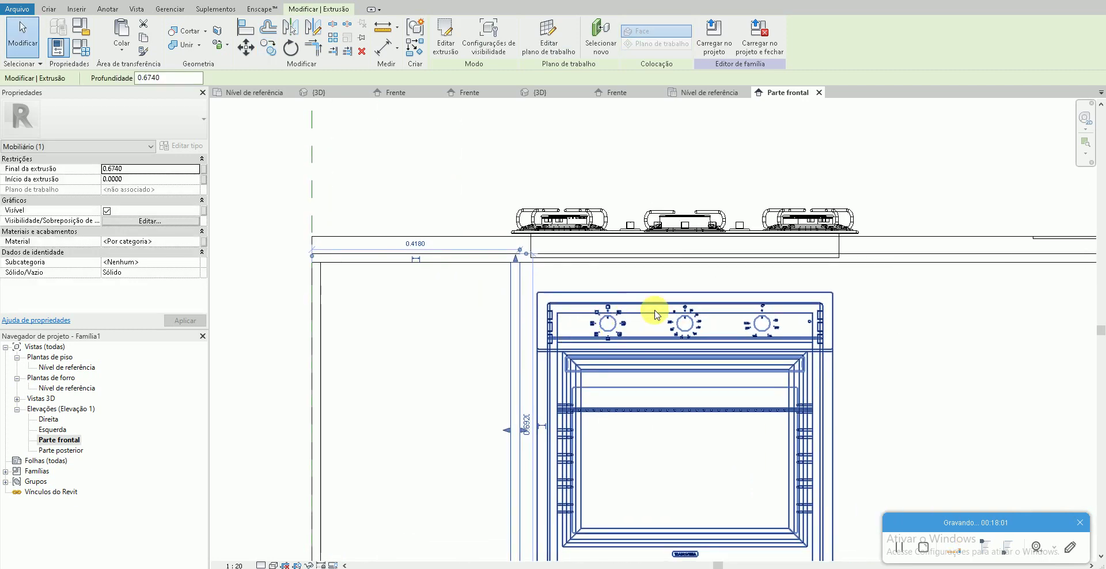
{"action": "left_click", "coordinate": [688, 290]}
{"action": "key", "text": "ctrl+z"}
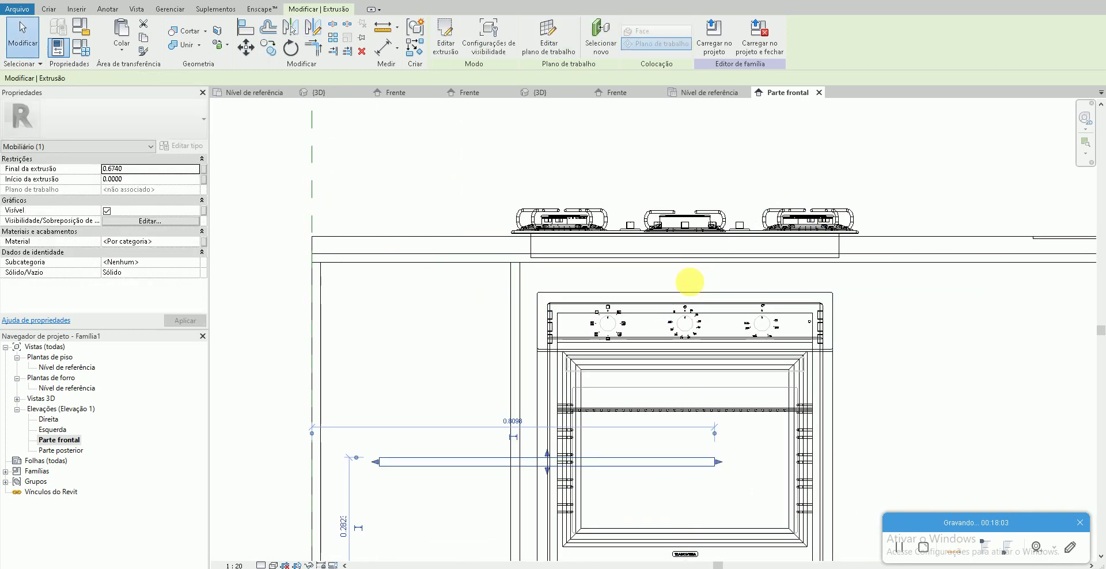
{"action": "left_click", "coordinate": [546, 284]}
{"action": "left_click", "coordinate": [520, 281]}
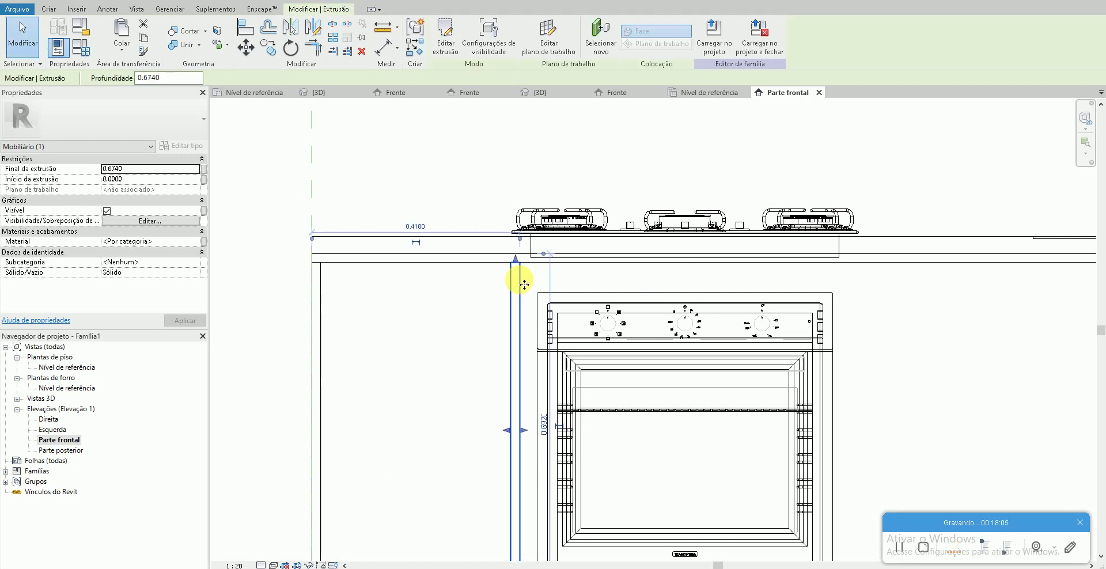
{"action": "left_click", "coordinate": [608, 297]}
{"action": "key", "text": "d"}
{"action": "key", "text": "m"}
{"action": "left_click", "coordinate": [686, 292]}
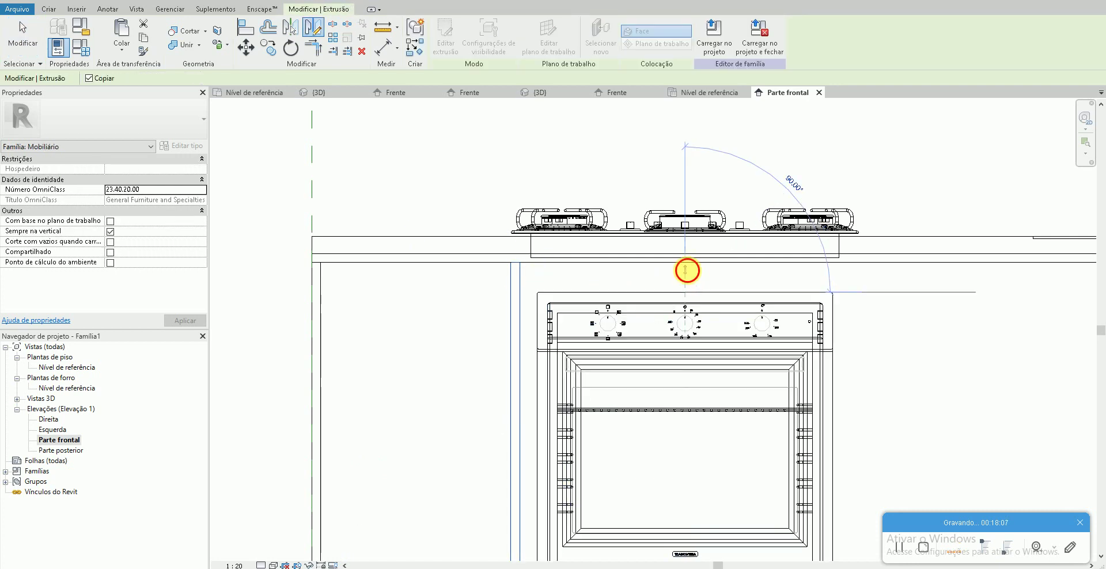
{"action": "key", "text": "Escape"}
{"action": "key", "text": "Escape"}
- Inspect the oven side panels in 3D, then return to the front elevation
{"action": "scroll", "coordinate": [634, 298], "scroll_direction": "down", "scroll_amount": 2}
{"action": "middle_click_drag", "start_coordinate": [814, 308], "coordinate": [636, 346]}
{"action": "scroll", "coordinate": [629, 349], "scroll_direction": "up", "scroll_amount": 1}
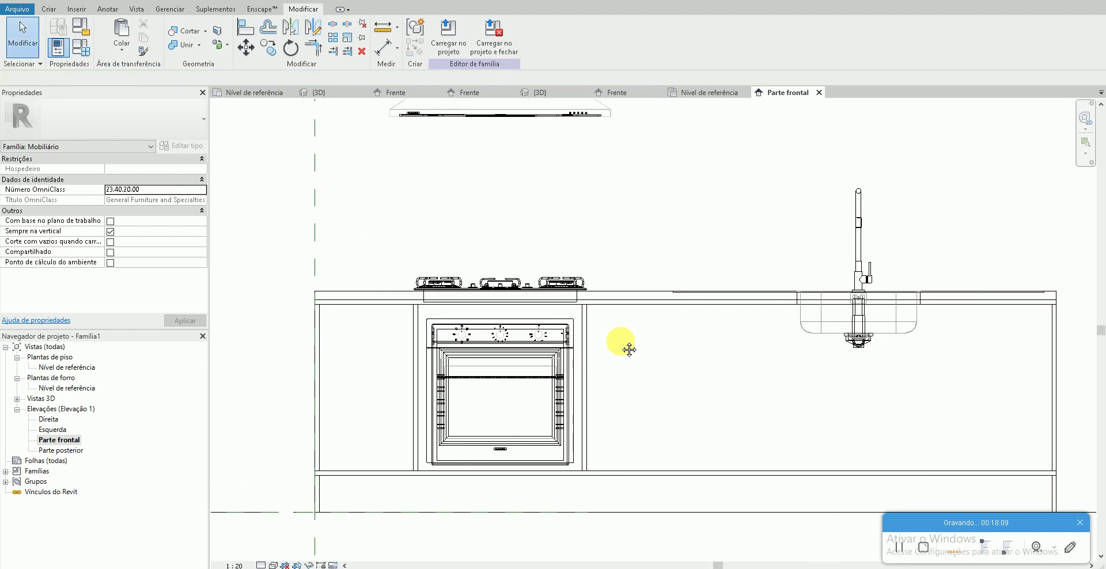
{"action": "scroll", "coordinate": [587, 335], "scroll_direction": "up", "scroll_amount": 1}
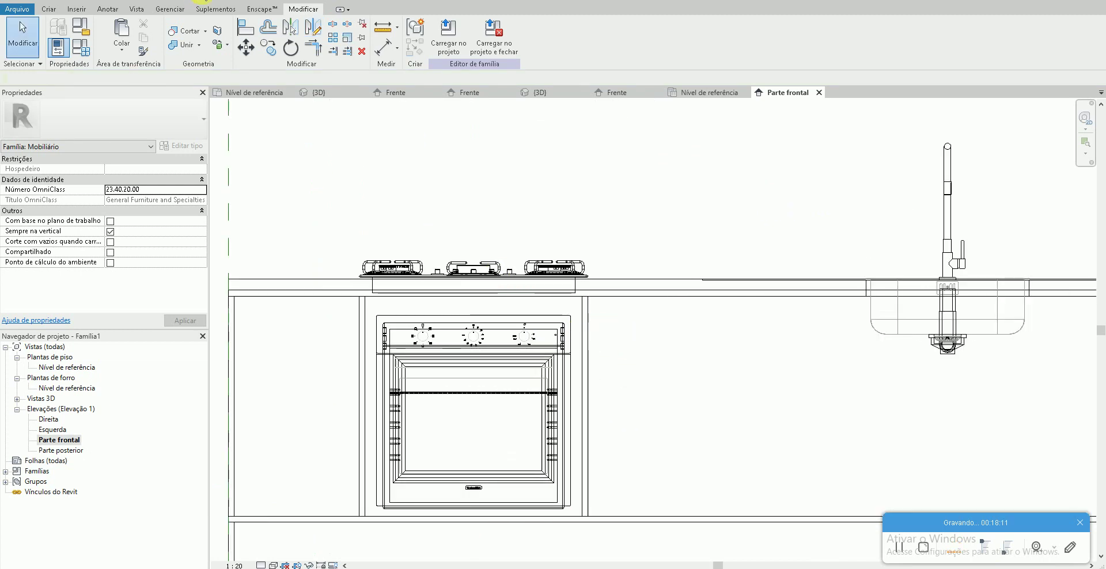
{"action": "left_click", "coordinate": [540, 92]}
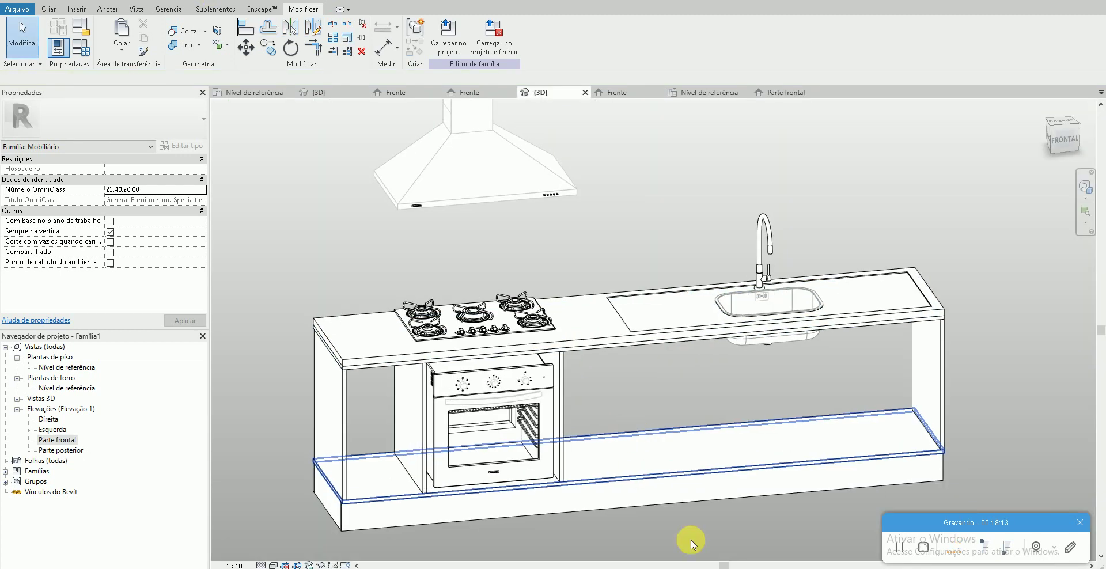
{"action": "double_click", "coordinate": [60, 440]}
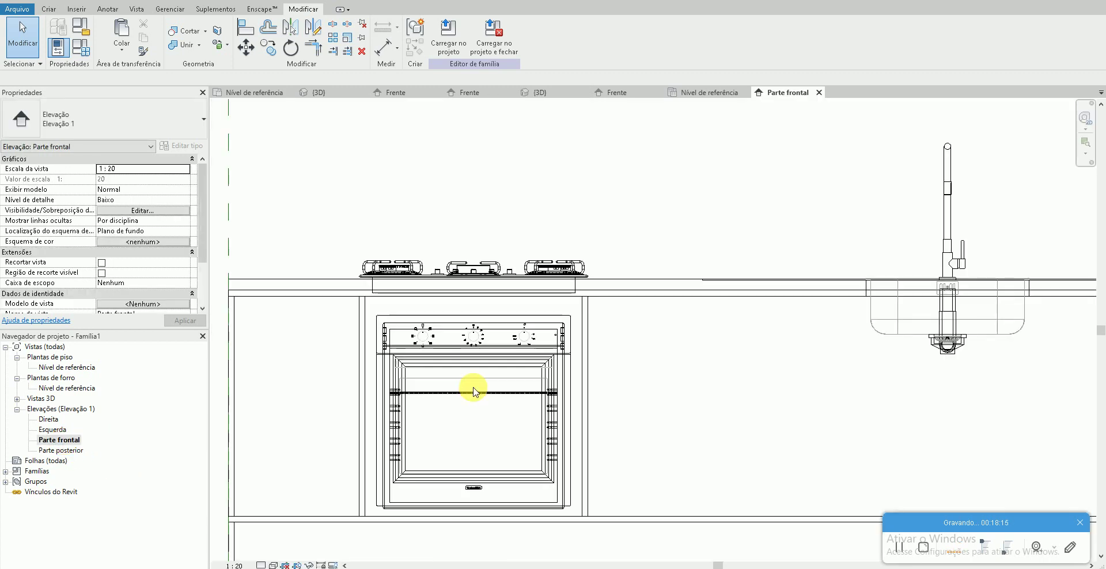
- Copy the panel right of the oven further right toward the sink area
{"action": "scroll", "coordinate": [507, 368], "scroll_direction": "down", "scroll_amount": 2}
{"action": "left_click", "coordinate": [484, 354]}
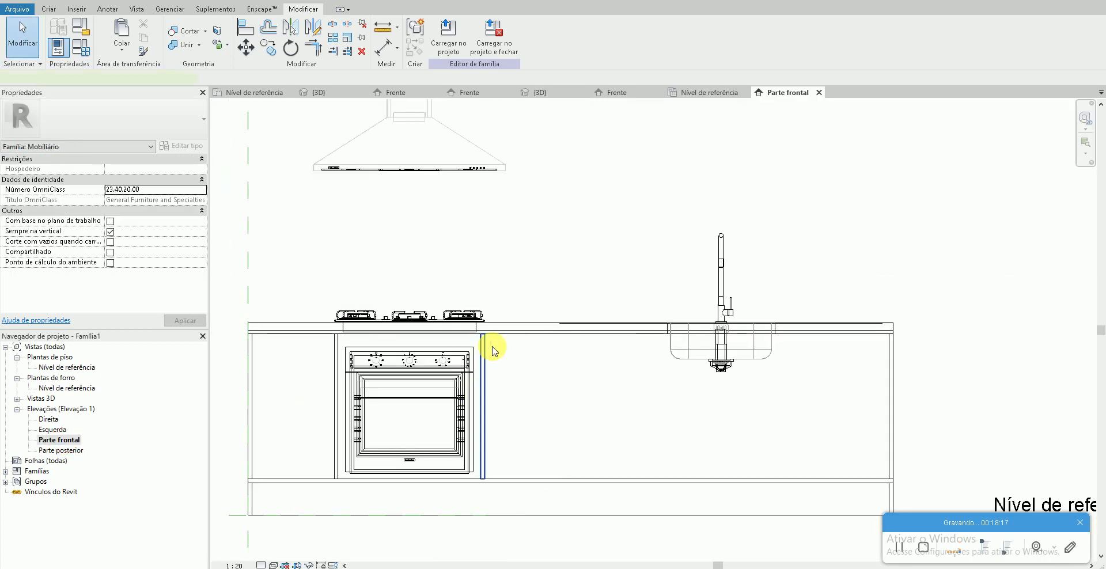
{"action": "scroll", "coordinate": [492, 346], "scroll_direction": "up", "scroll_amount": 2}
{"action": "scroll", "coordinate": [484, 334], "scroll_direction": "up", "scroll_amount": 2}
{"action": "scroll", "coordinate": [478, 323], "scroll_direction": "up", "scroll_amount": 2}
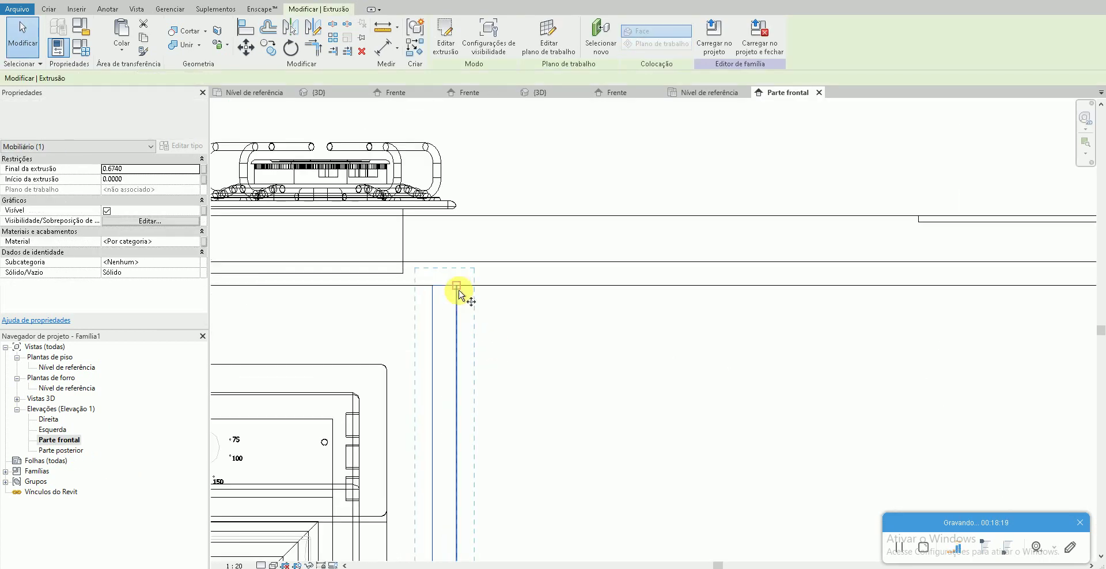
{"action": "key", "text": "c"}
{"action": "key", "text": "o"}
{"action": "left_click", "coordinate": [455, 286]}
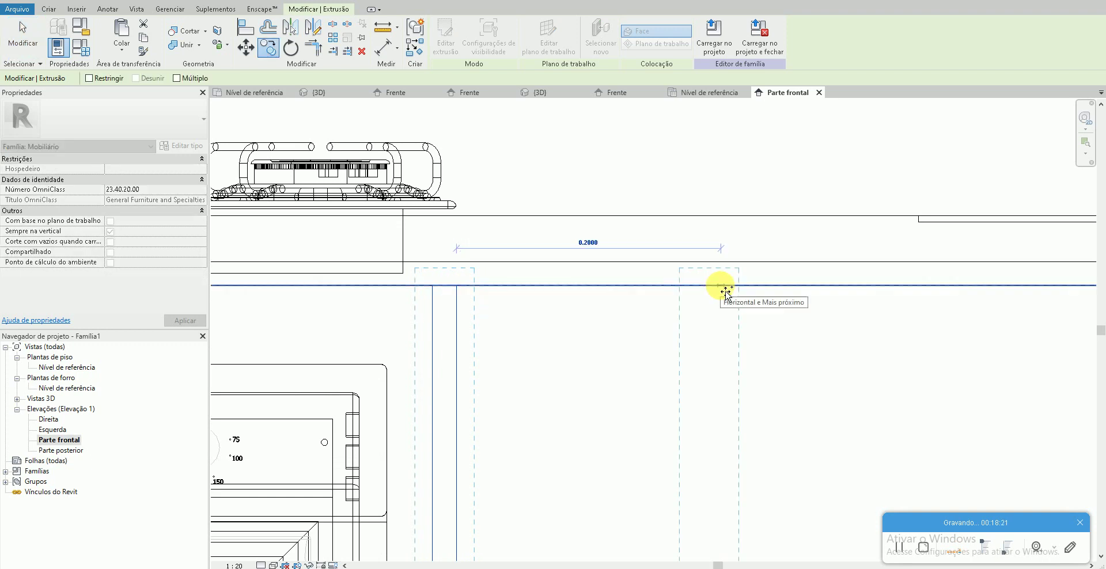
{"action": "left_click", "coordinate": [725, 291]}
- Shift the newly copied panel 0.0400 to the right
{"action": "scroll", "coordinate": [672, 320], "scroll_direction": "down", "scroll_amount": 2}
{"action": "scroll", "coordinate": [807, 375], "scroll_direction": "down", "scroll_amount": 2}
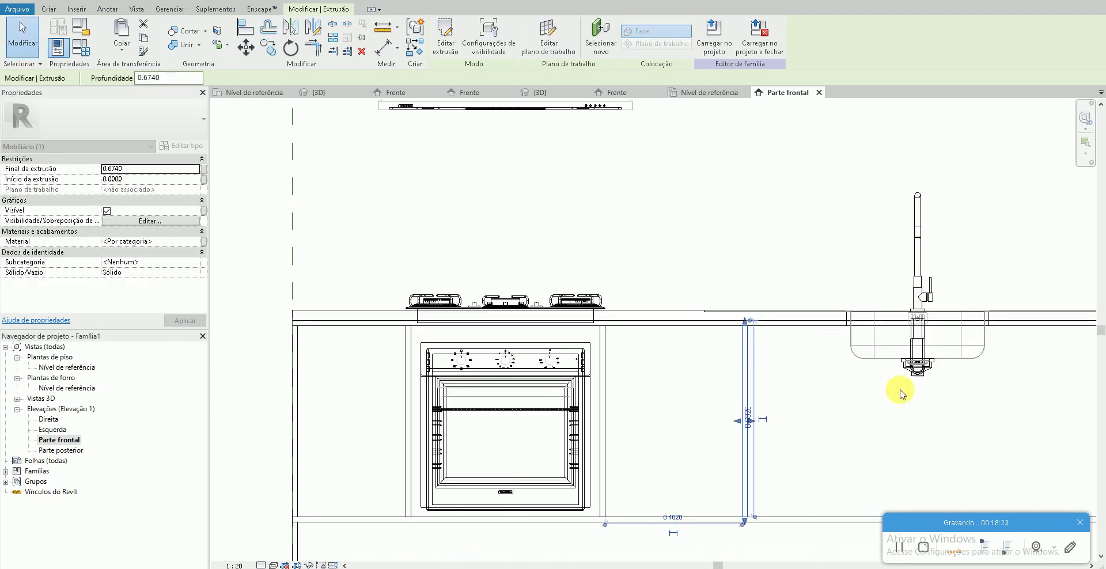
{"action": "middle_click_drag", "start_coordinate": [714, 393], "coordinate": [535, 383]}
{"action": "left_click", "coordinate": [661, 401]}
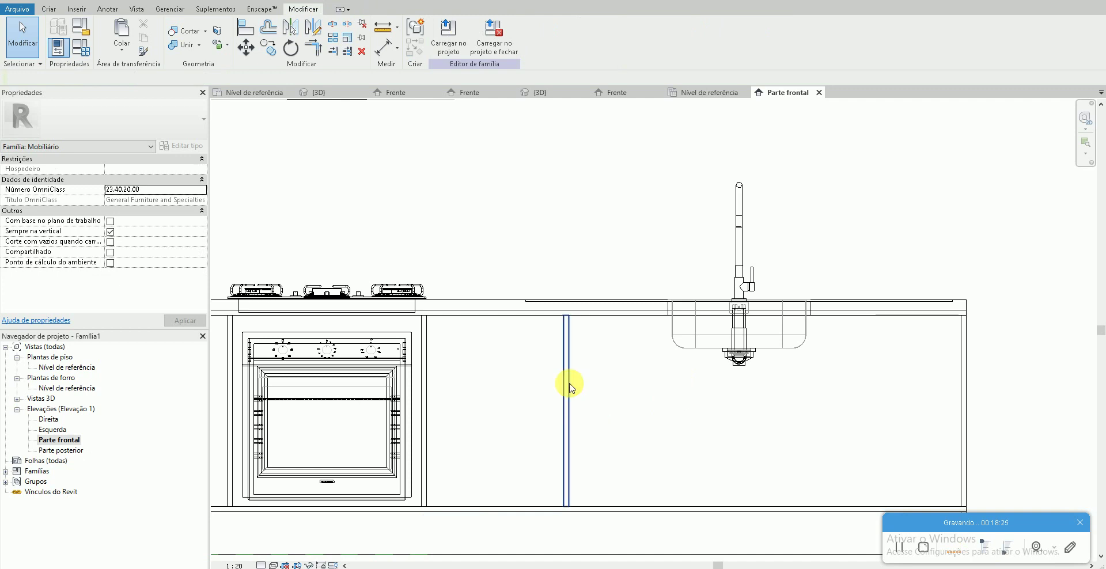
{"action": "left_click", "coordinate": [590, 393]}
{"action": "key", "text": "m"}
{"action": "key", "text": "v"}
{"action": "left_click", "coordinate": [635, 397]}
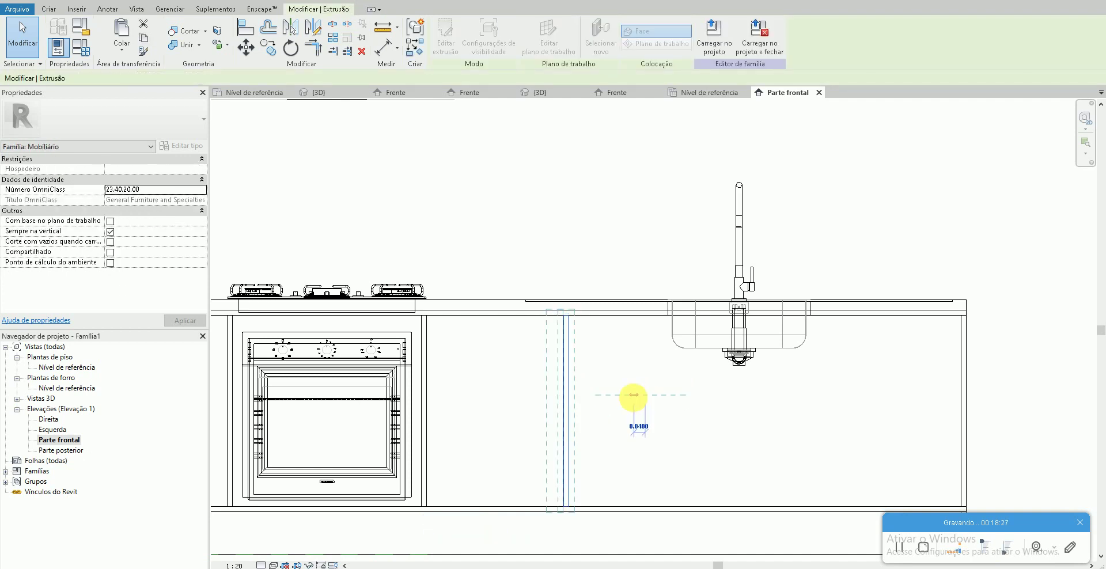
{"action": "left_click", "coordinate": [640, 398]}
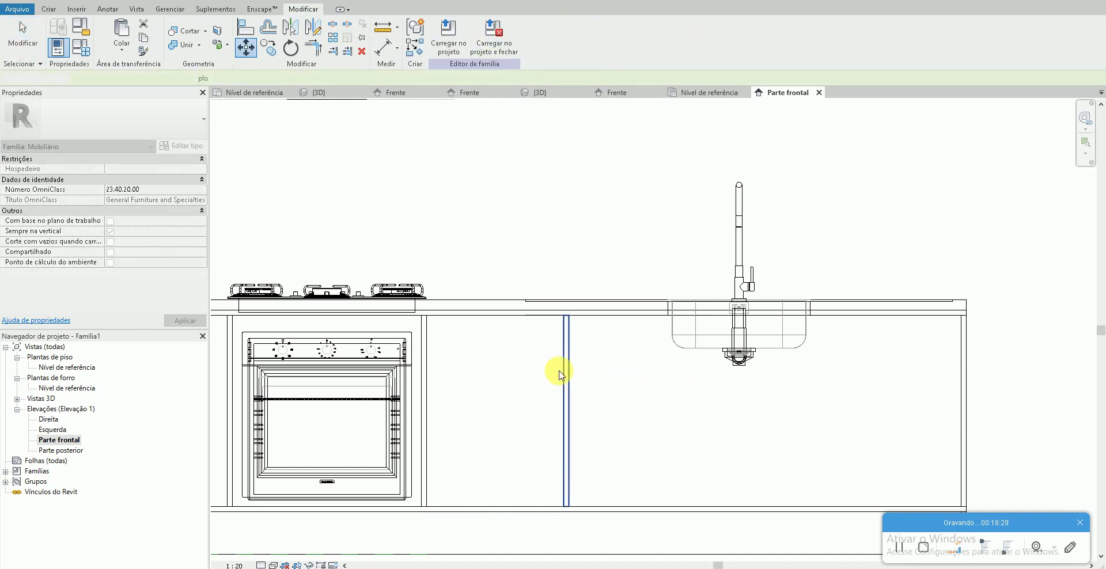
{"action": "key", "text": "Escape"}
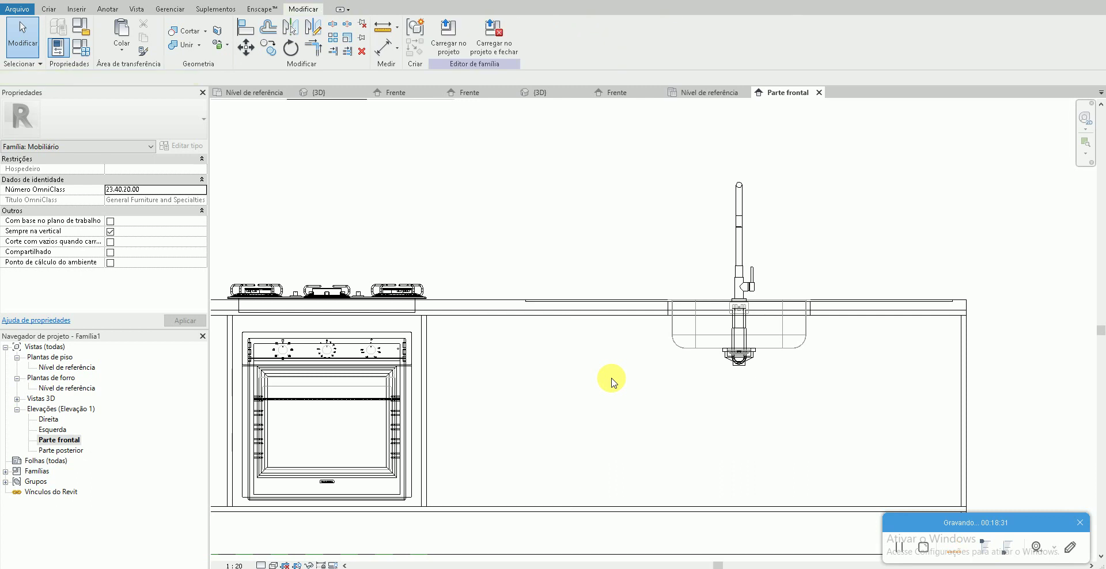
- Draw a vertical line at the counter's right end and mirror a copy across the sink centre
{"action": "key", "text": "l"}
{"action": "key", "text": "i"}
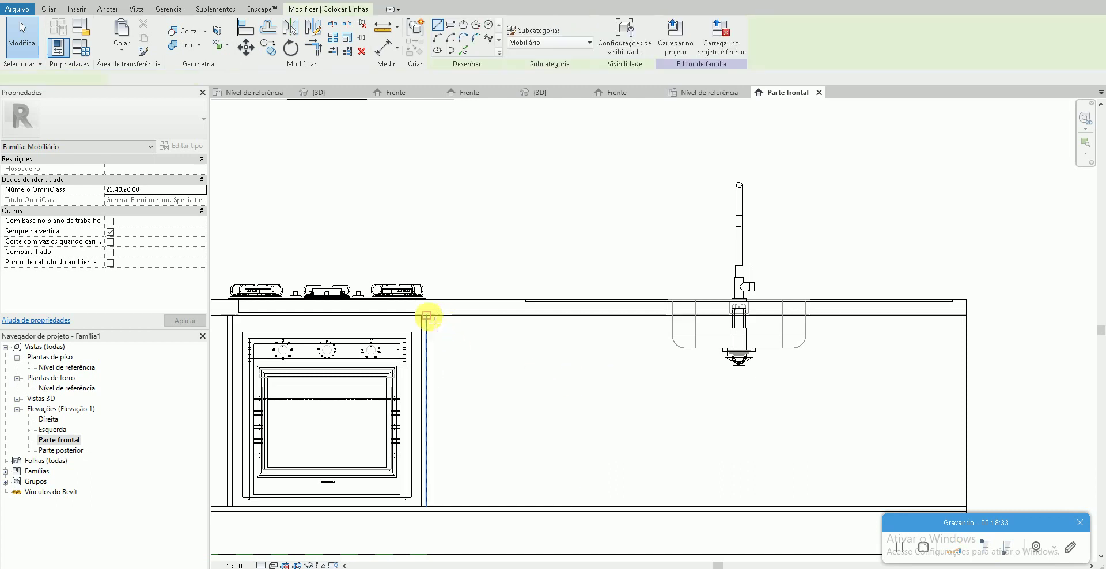
{"action": "left_click", "coordinate": [429, 192]}
{"action": "left_click", "coordinate": [958, 305]}
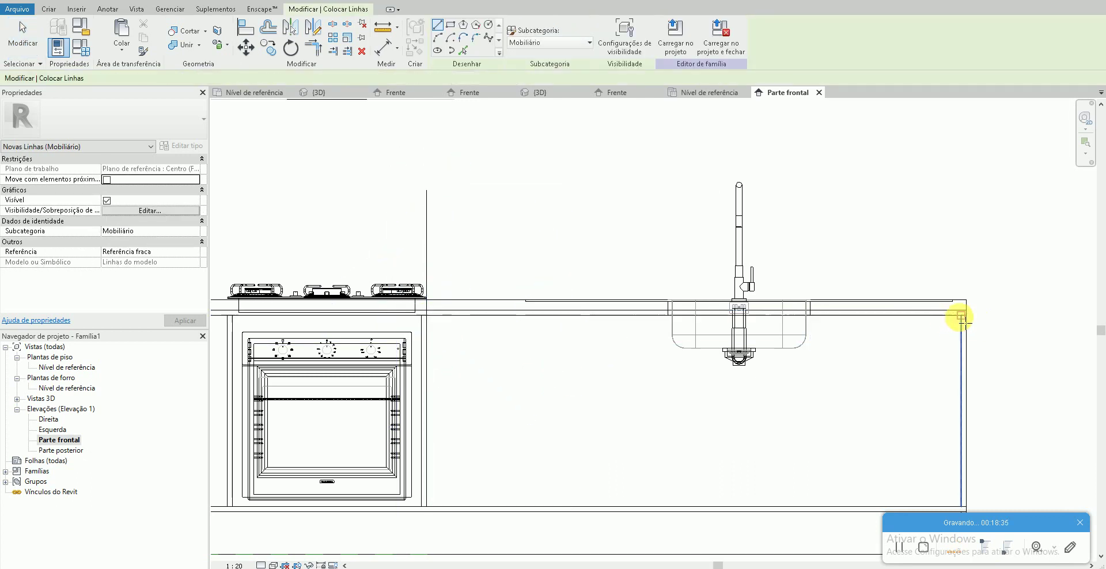
{"action": "left_click", "coordinate": [961, 214]}
{"action": "key", "text": "Escape"}
{"action": "key", "text": "Escape"}
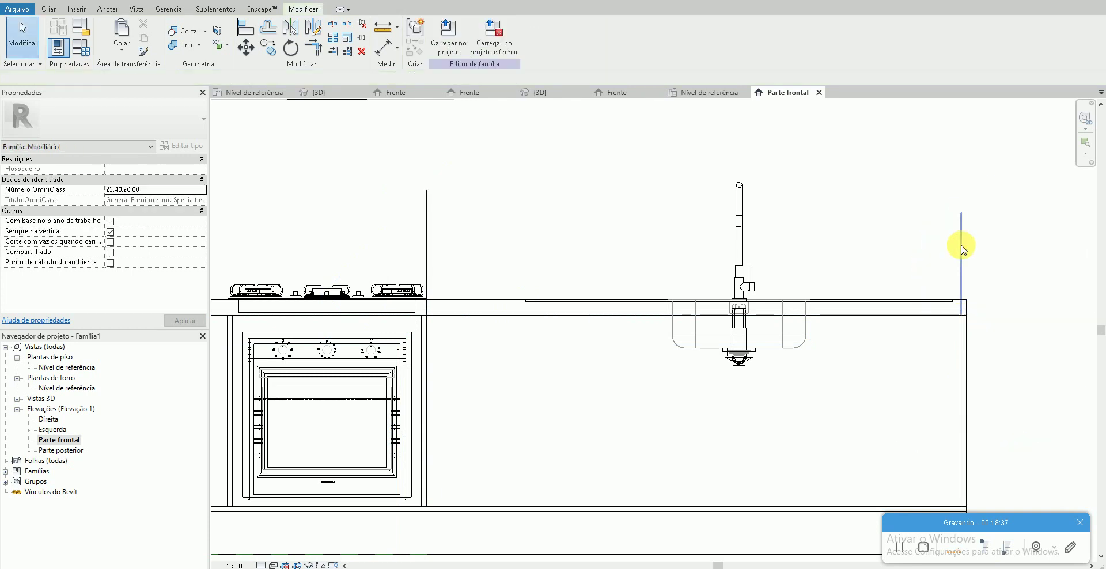
{"action": "left_click", "coordinate": [961, 249]}
{"action": "key", "text": "d"}
{"action": "key", "text": "m"}
{"action": "left_click", "coordinate": [739, 365]}
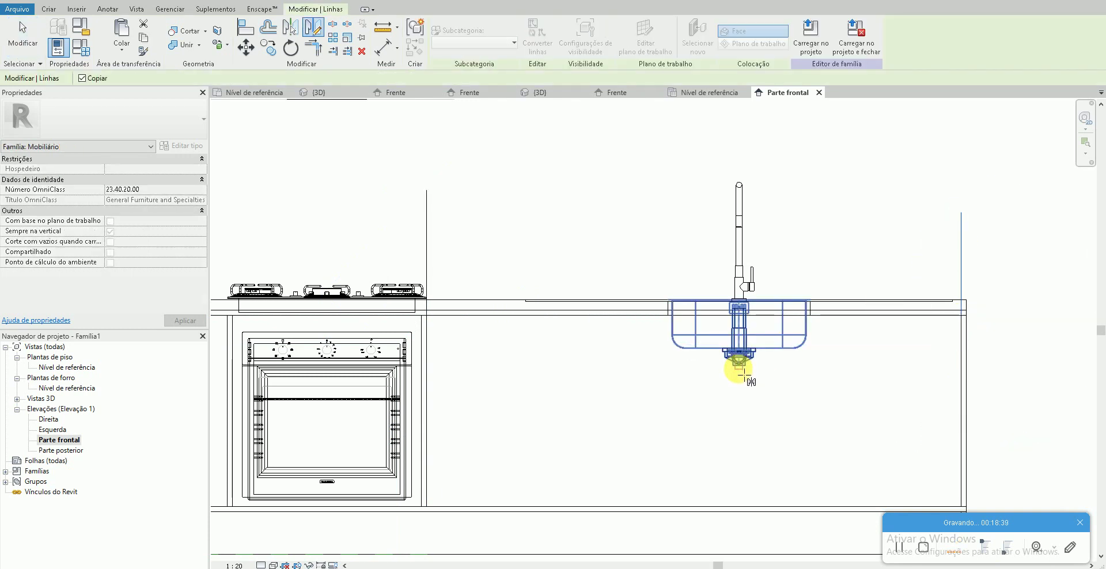
{"action": "left_click", "coordinate": [739, 391]}
{"action": "key", "text": "Escape"}
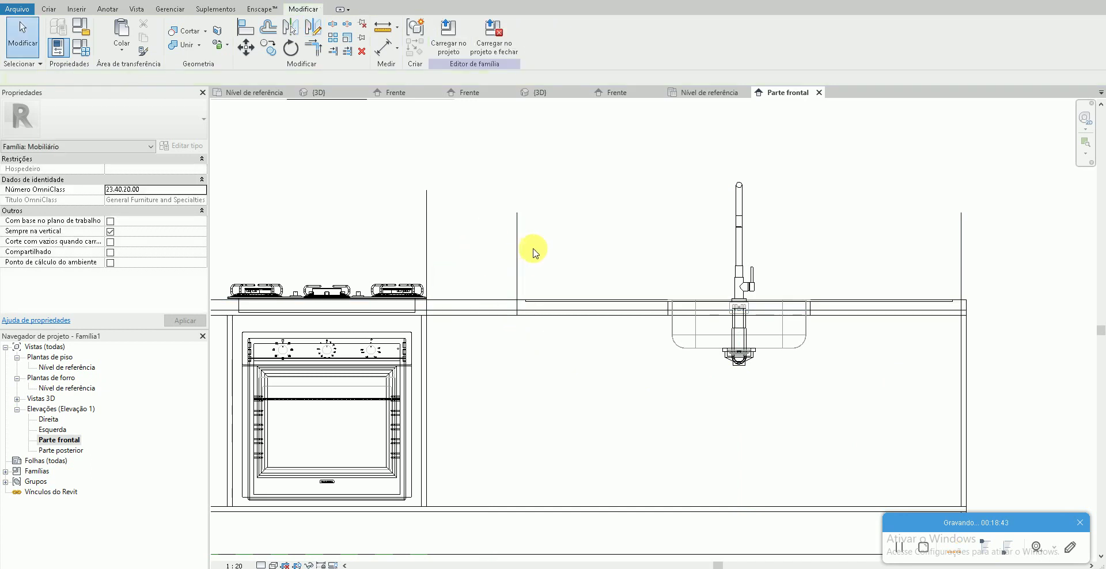
- Add three more short vertical lines above the counter and sink side
{"action": "key", "text": "l"}
{"action": "key", "text": "i"}
{"action": "left_click", "coordinate": [627, 268]}
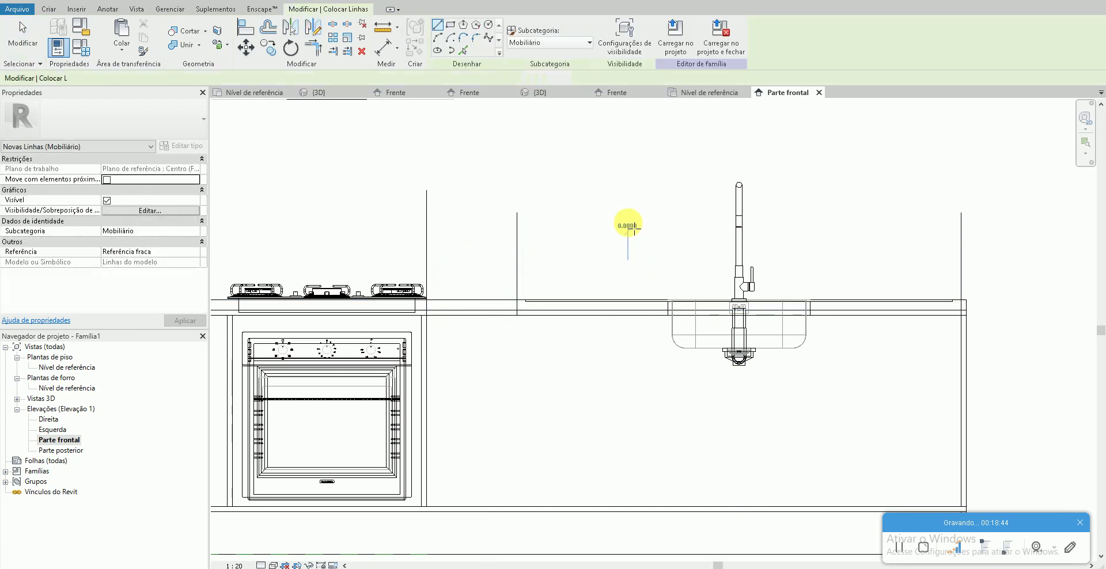
{"action": "left_click", "coordinate": [627, 223]}
{"action": "left_click", "coordinate": [738, 139]}
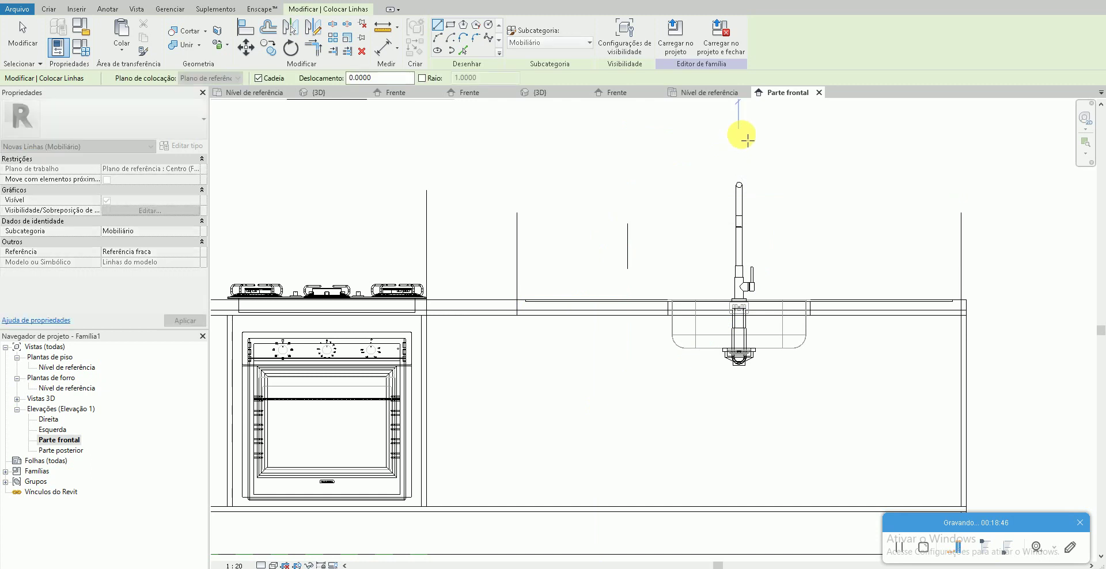
{"action": "left_click", "coordinate": [738, 172]}
{"action": "left_click", "coordinate": [853, 213]}
{"action": "left_click", "coordinate": [853, 257]}
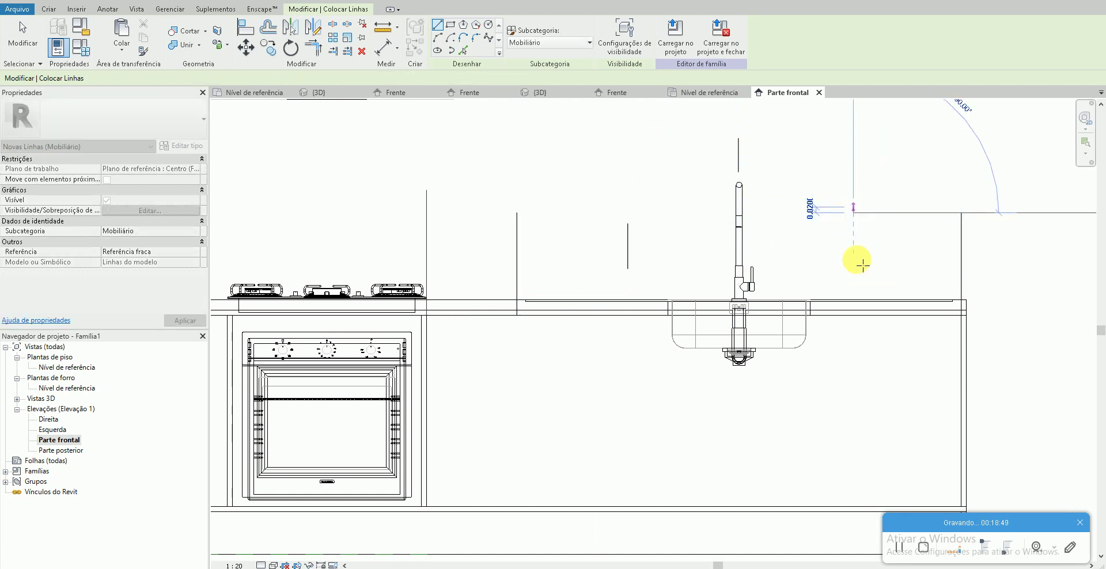
{"action": "key", "text": "Escape"}
{"action": "key", "text": "Escape"}
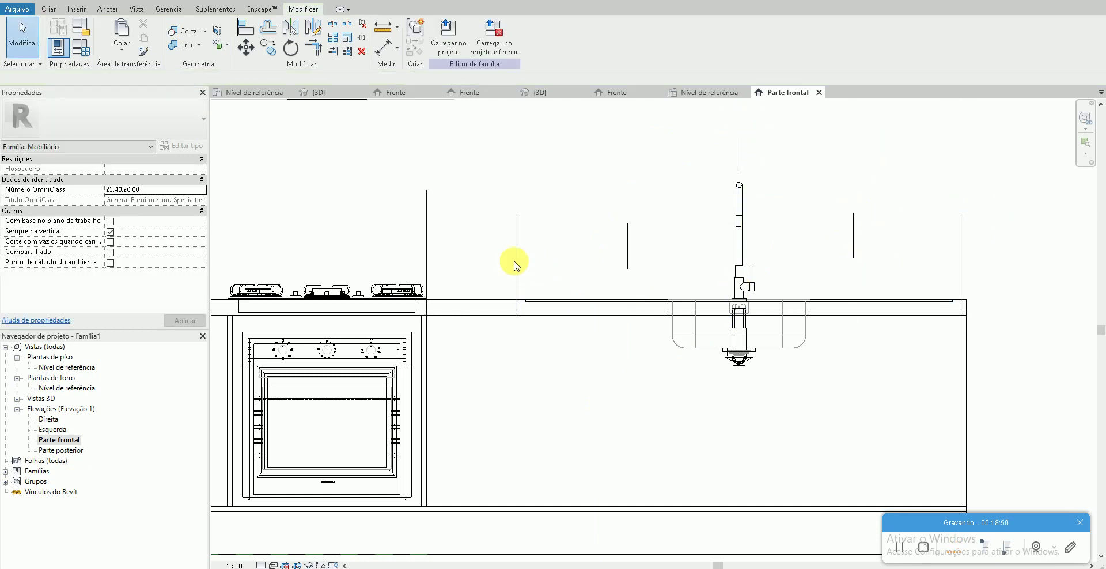
- Chain an aligned dimension across the five vertical lines and toggle it to EQ
{"action": "key", "text": "d"}
{"action": "key", "text": "i"}
{"action": "left_click", "coordinate": [517, 253]}
{"action": "left_click", "coordinate": [627, 248]}
{"action": "left_click", "coordinate": [738, 164]}
{"action": "left_click", "coordinate": [794, 161]}
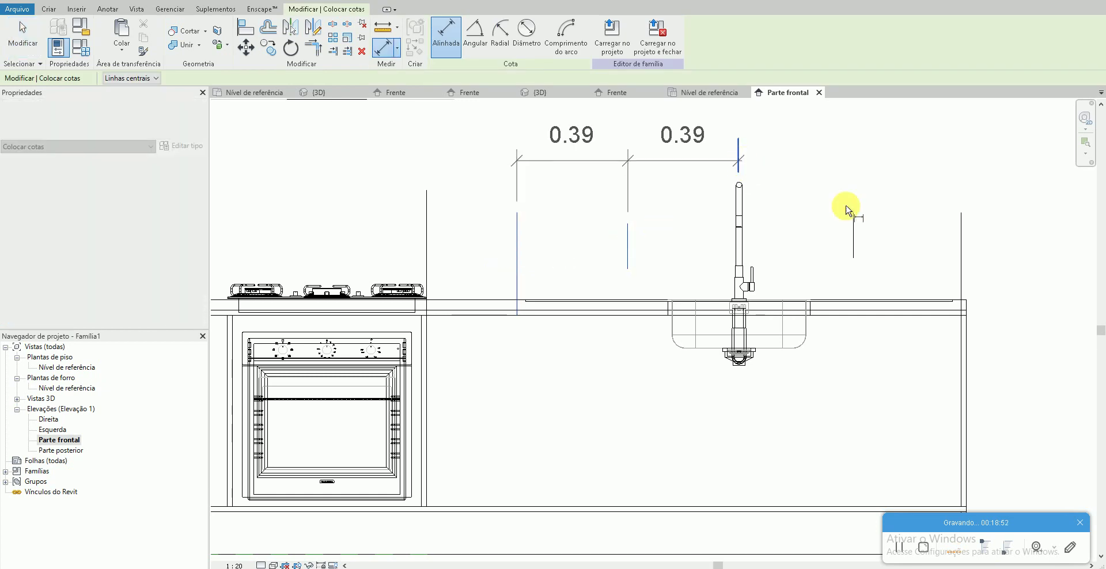
{"action": "left_click", "coordinate": [854, 234]}
{"action": "left_click", "coordinate": [961, 233]}
{"action": "left_click", "coordinate": [944, 173]}
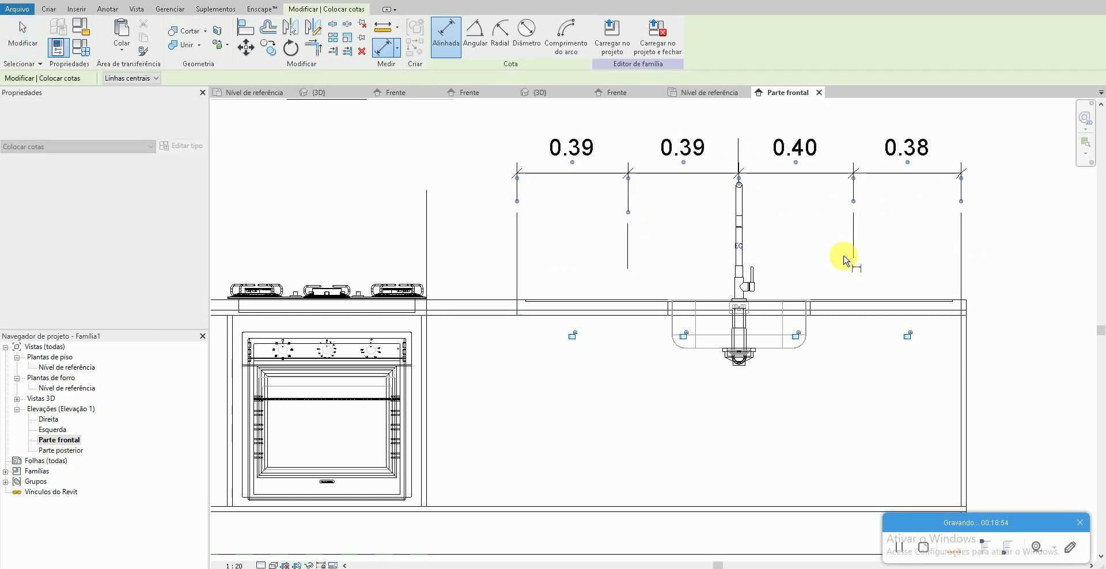
{"action": "left_click", "coordinate": [739, 246]}
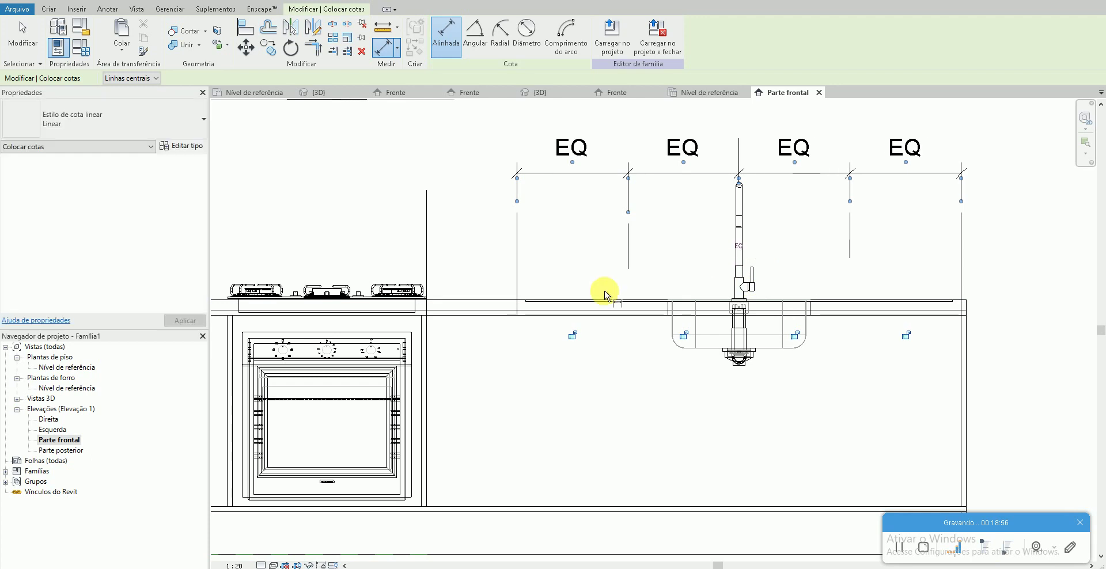
{"action": "key", "text": "Escape"}
{"action": "key", "text": "Escape"}
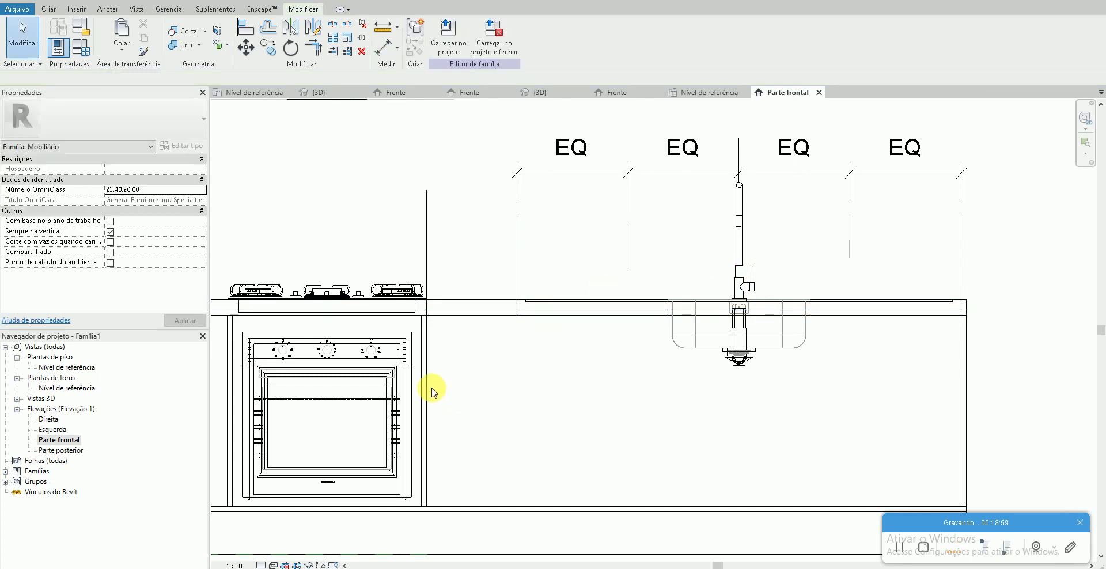
{"action": "left_click", "coordinate": [431, 390]}
- Drag the divider panel's edge to the right, review it in 3D, and reopen Parte frontal
{"action": "scroll", "coordinate": [429, 311], "scroll_direction": "up", "scroll_amount": 2}
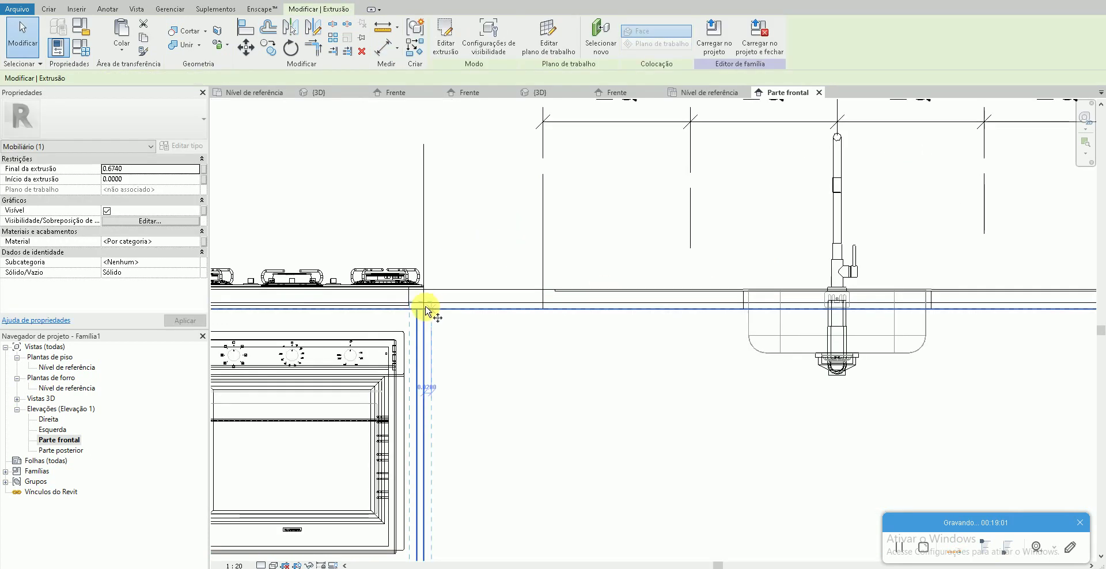
{"action": "left_click_drag", "start_coordinate": [427, 311], "coordinate": [548, 313]}
{"action": "scroll", "coordinate": [538, 309], "scroll_direction": "up", "scroll_amount": 2}
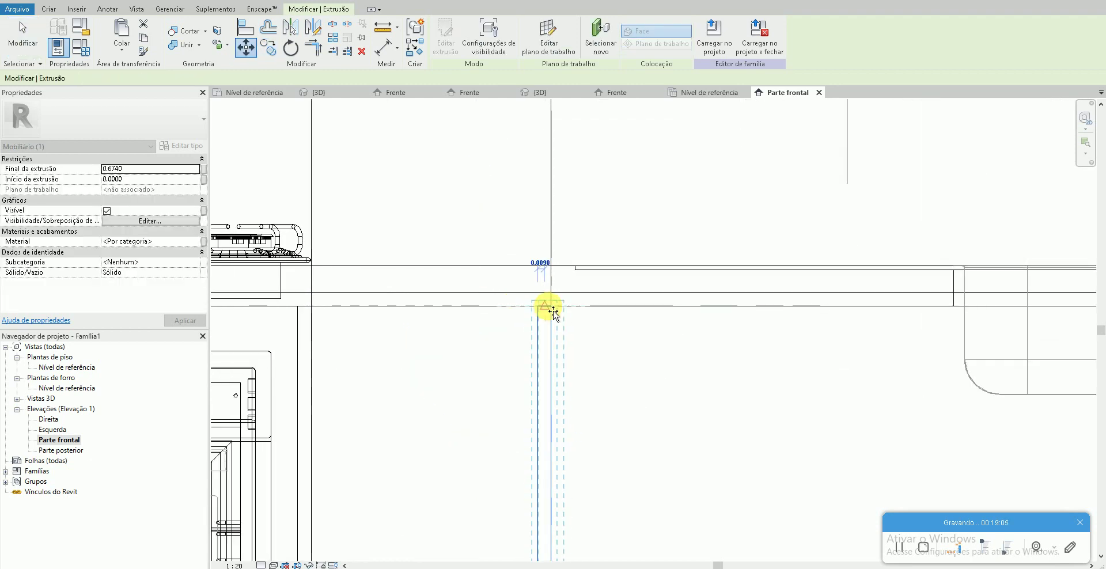
{"action": "scroll", "coordinate": [614, 369], "scroll_direction": "down", "scroll_amount": 5}
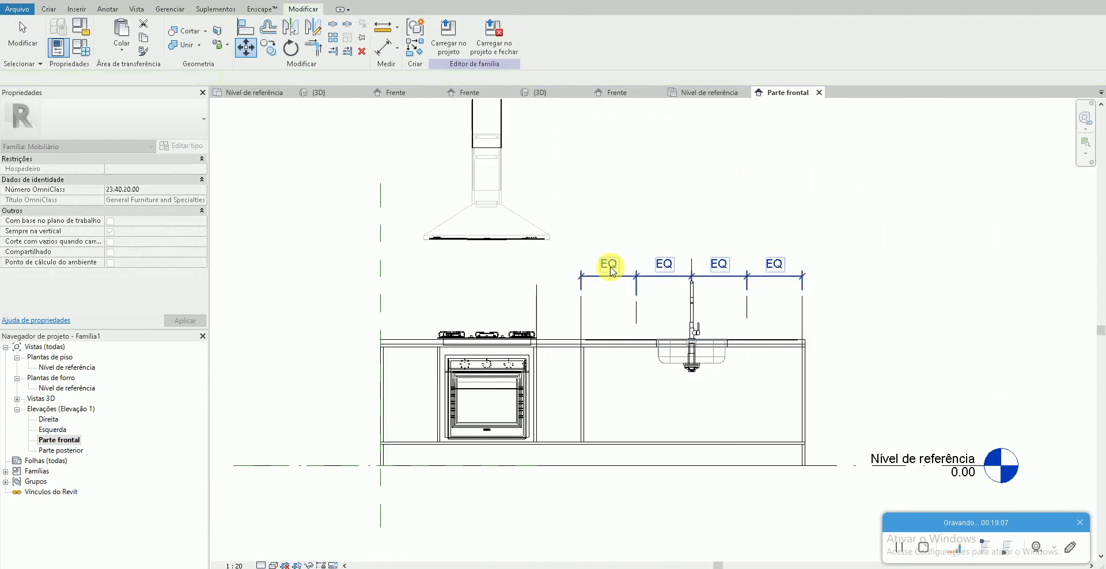
{"action": "left_click", "coordinate": [742, 414]}
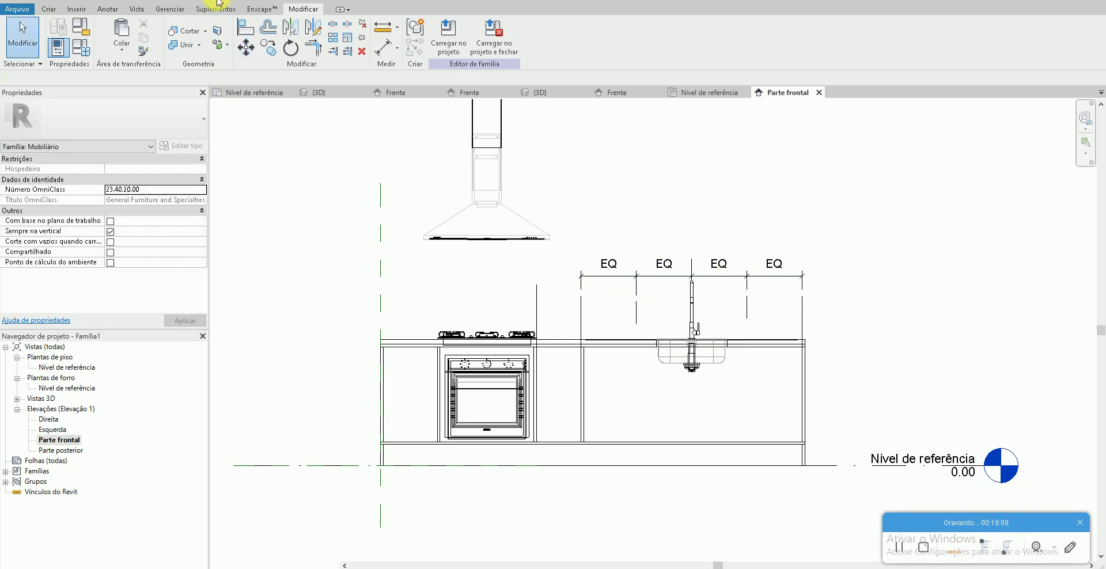
{"action": "key", "text": "ctrl+Tab"}
{"action": "scroll", "coordinate": [669, 404], "scroll_direction": "down", "scroll_amount": 2}
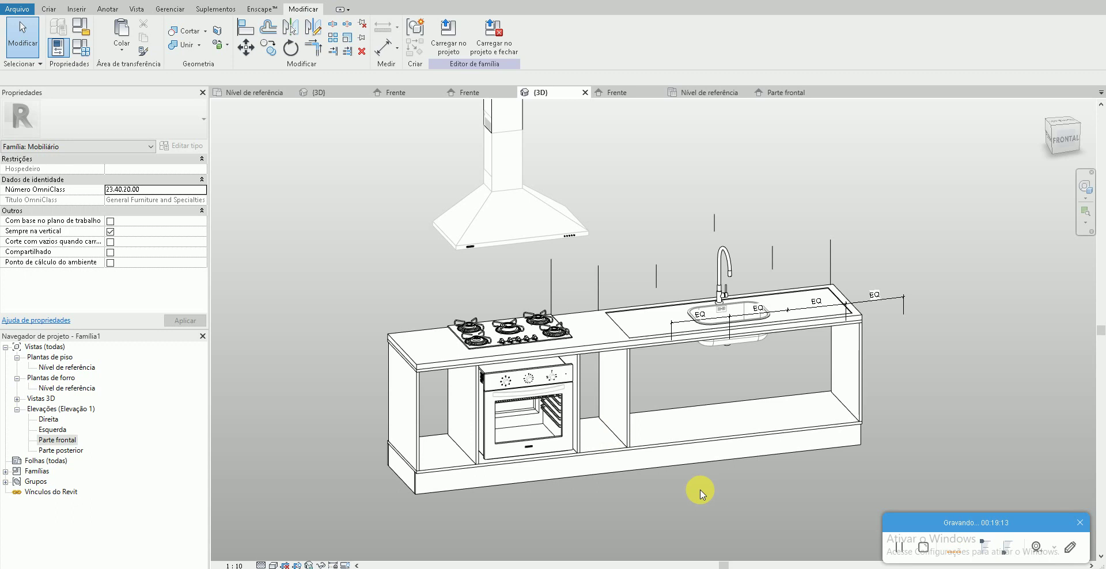
{"action": "double_click", "coordinate": [63, 441]}
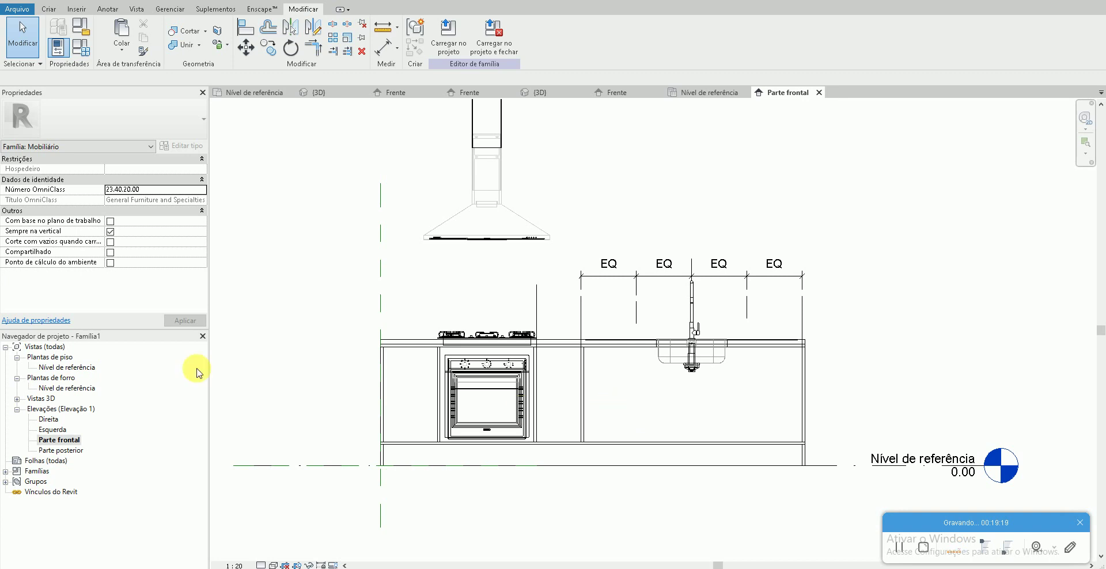
- Sketch a rectangular extrusion over the cabinet front and set its extrusion end to 0.0060
{"action": "left_click", "coordinate": [55, 11]}
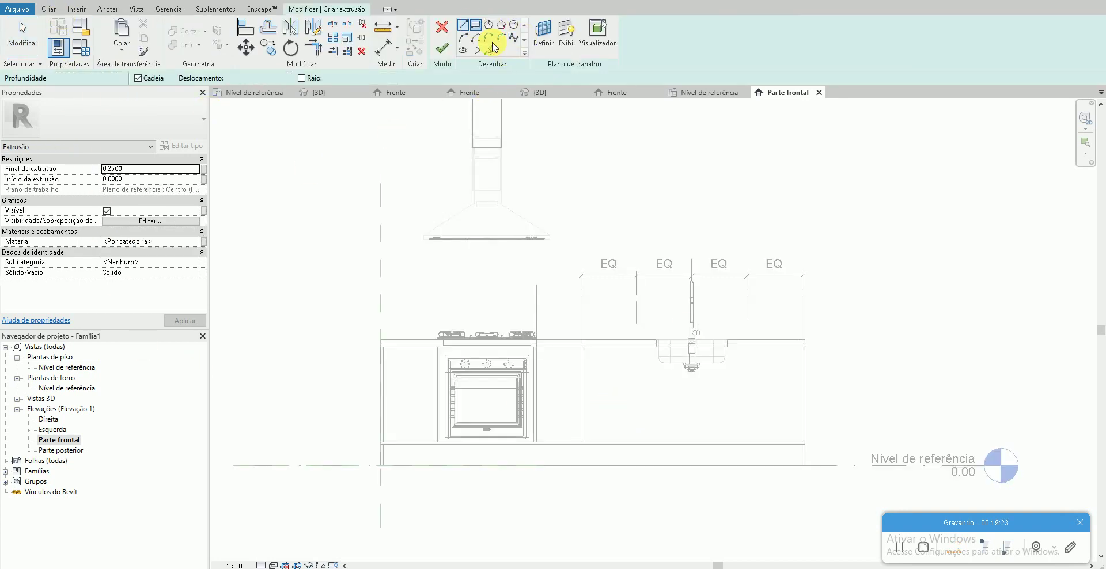
{"action": "left_click", "coordinate": [806, 444]}
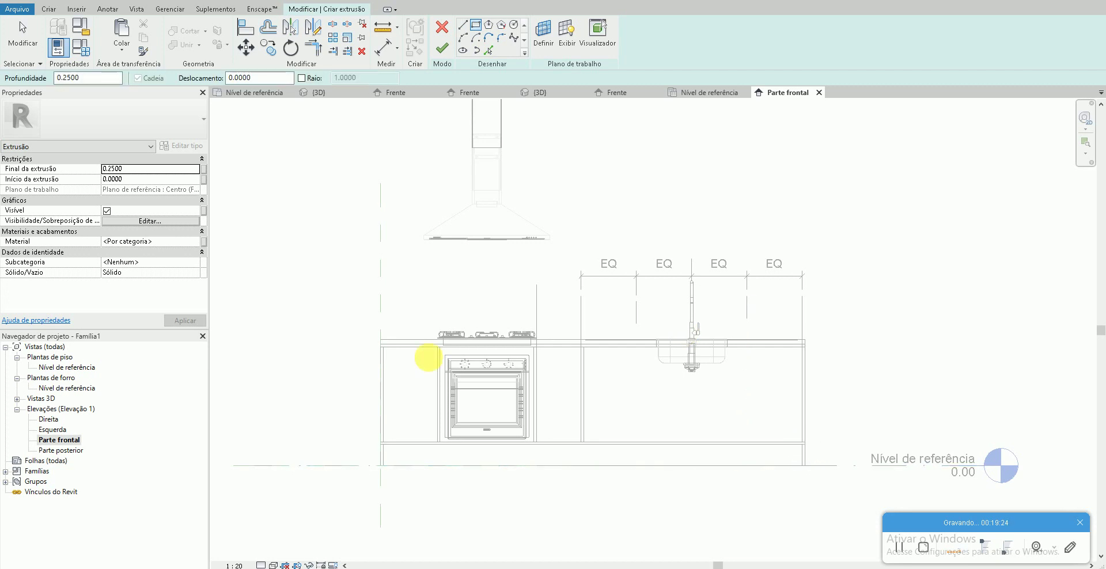
{"action": "left_click", "coordinate": [380, 345]}
{"action": "left_click", "coordinate": [442, 47]}
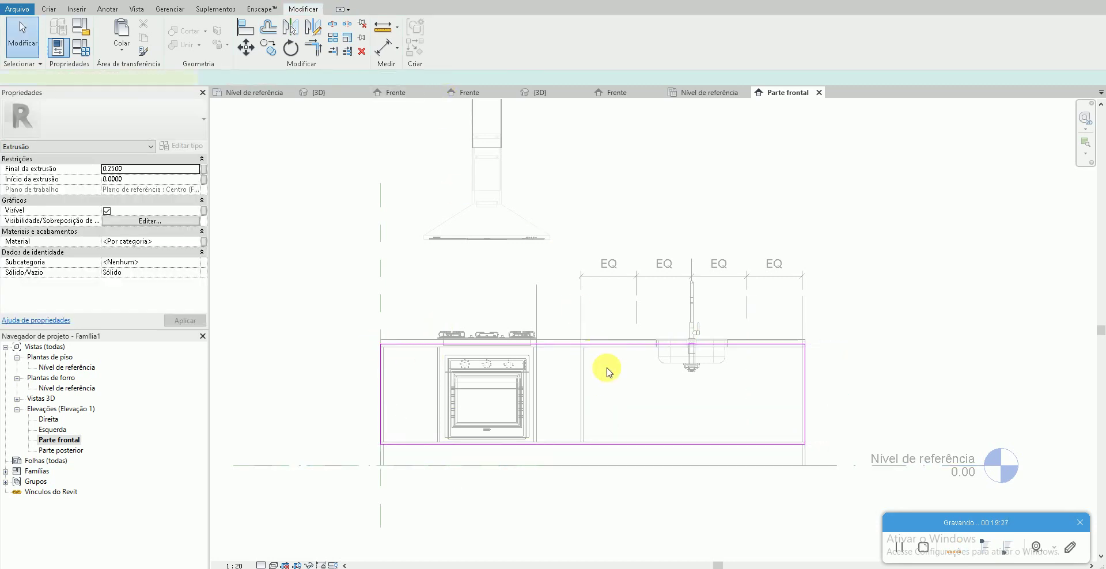
{"action": "key", "text": "Escape"}
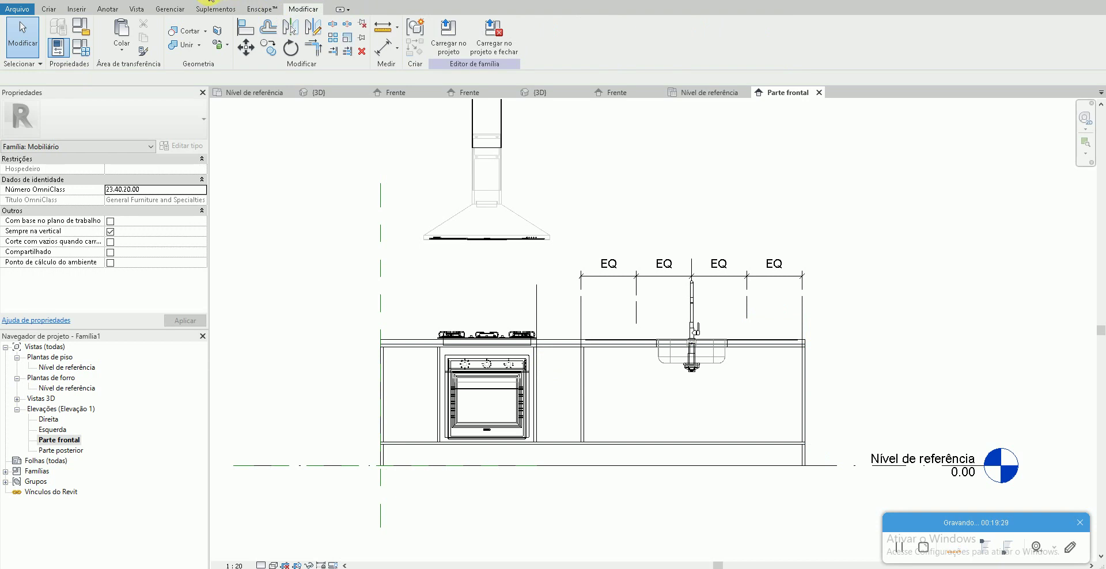
{"action": "key", "text": "ctrl+Tab"}
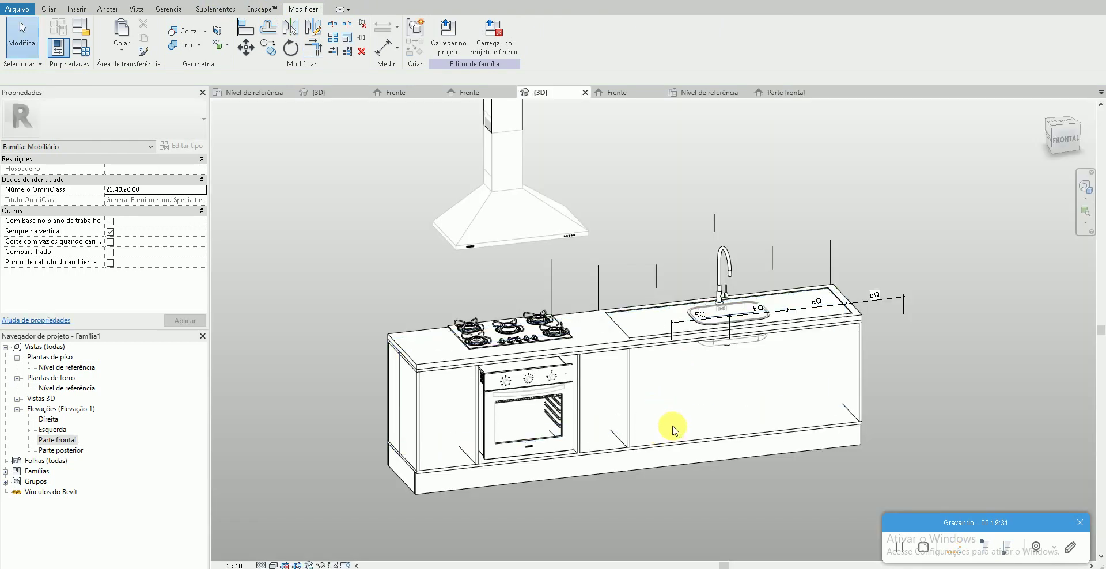
{"action": "left_click", "coordinate": [670, 420]}
{"action": "left_click", "coordinate": [141, 169]}
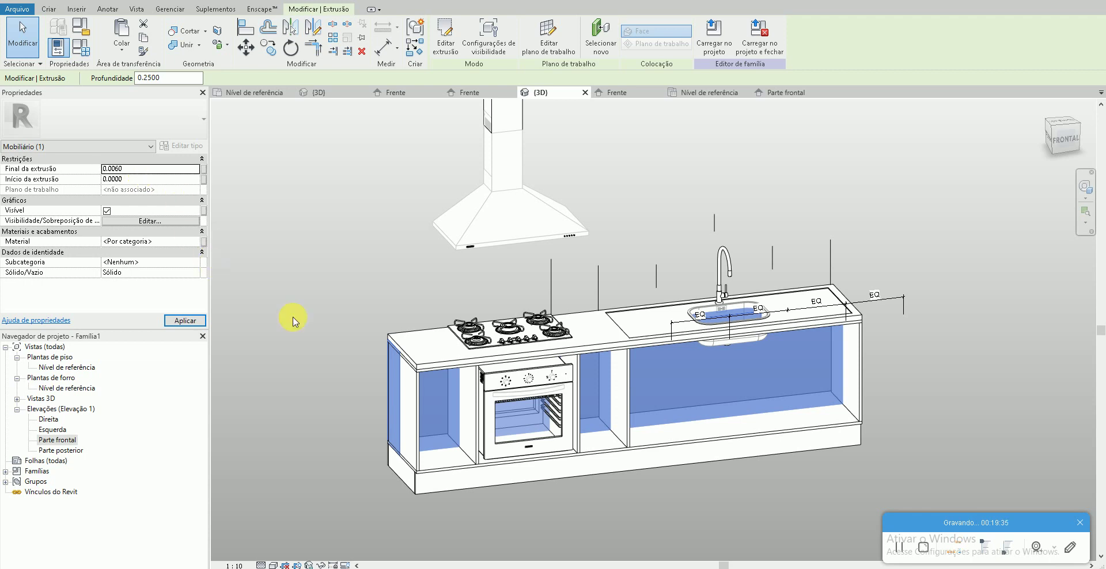
{"action": "key", "text": "Return"}
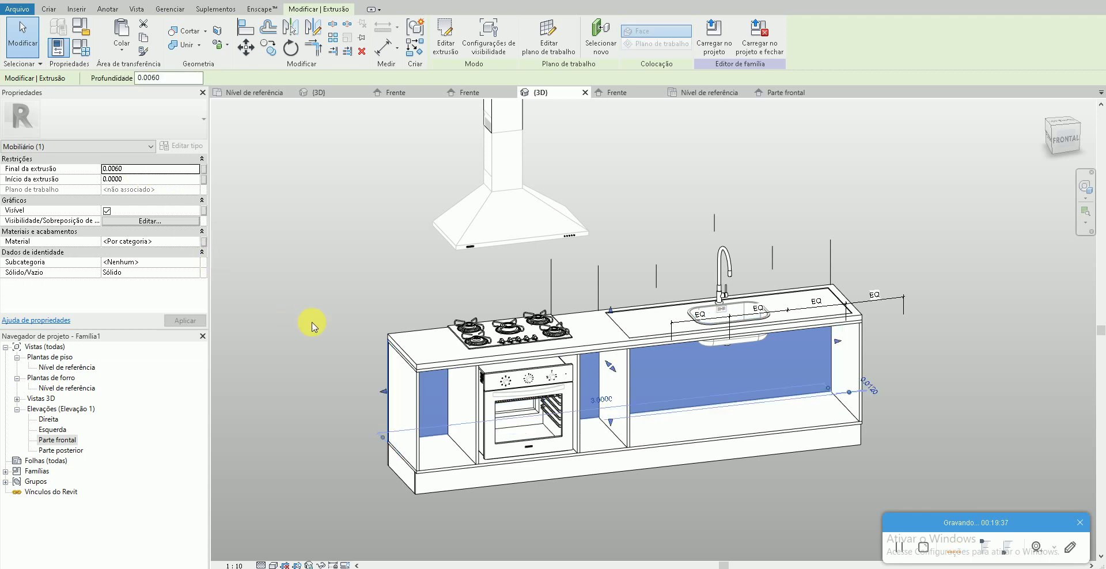
- Move the panel to the counter's back edge in the Nível de referência plan and check it in 3D
{"action": "double_click", "coordinate": [81, 367]}
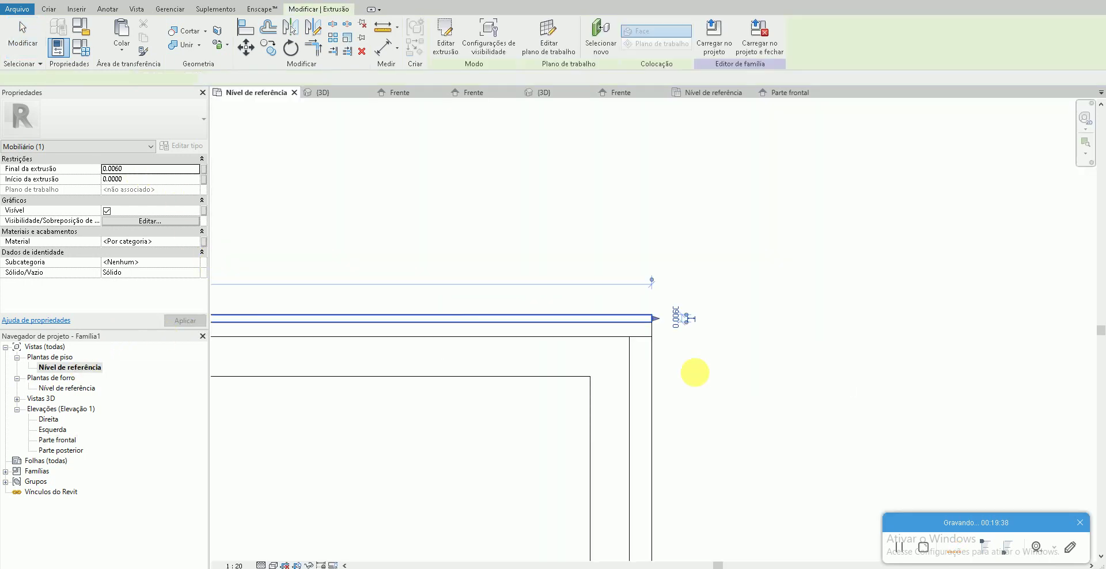
{"action": "left_click", "coordinate": [659, 326]}
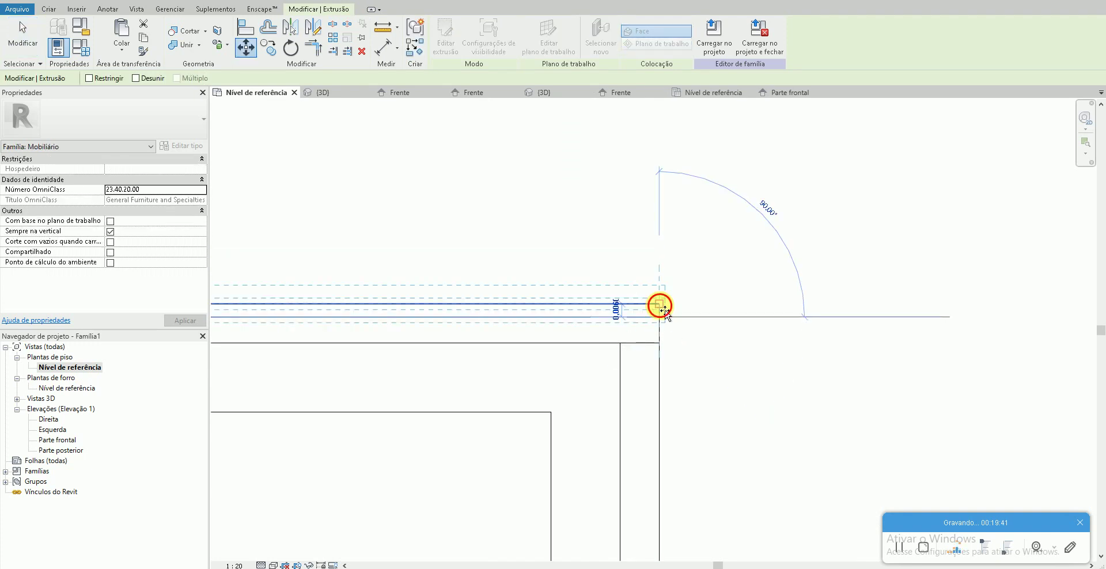
{"action": "left_click", "coordinate": [541, 92]}
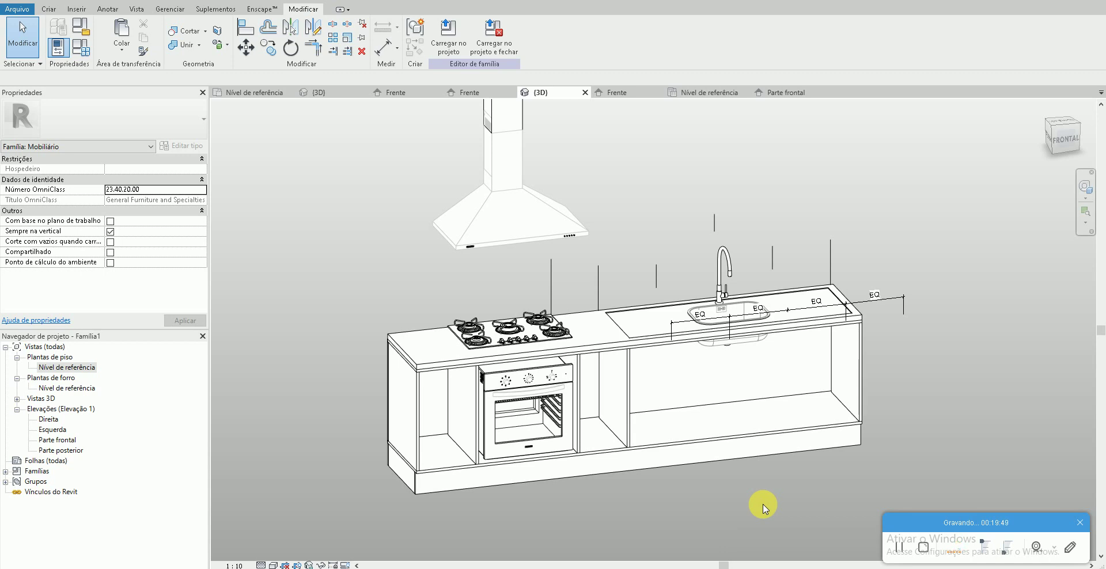
{"action": "double_click", "coordinate": [67, 367]}
{"action": "scroll", "coordinate": [506, 461], "scroll_direction": "down", "scroll_amount": 1}
{"action": "scroll", "coordinate": [449, 507], "scroll_direction": "down", "scroll_amount": 1}
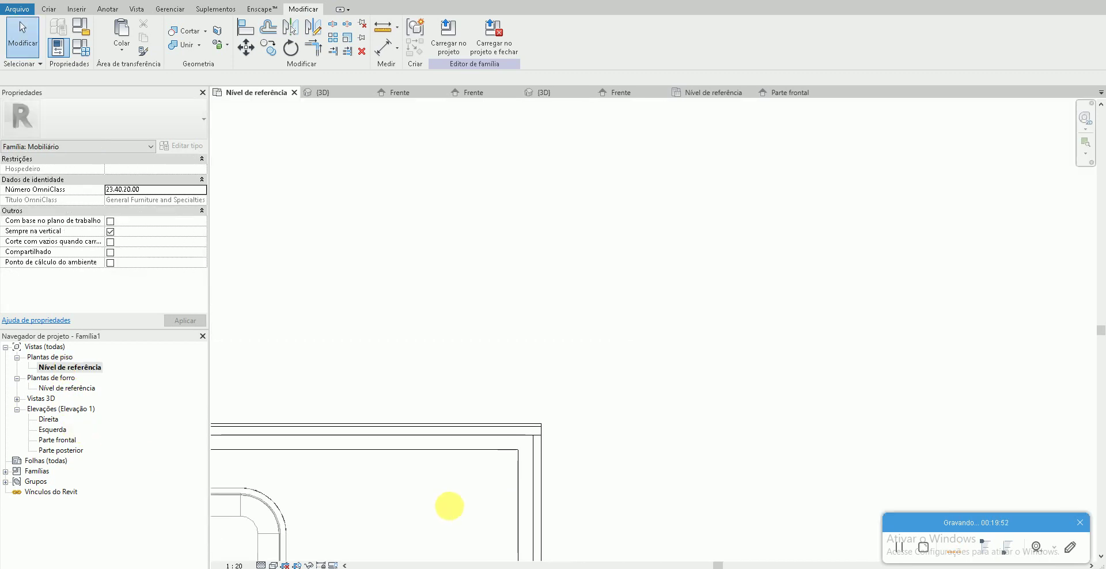
{"action": "scroll", "coordinate": [679, 313], "scroll_direction": "down", "scroll_amount": 2}
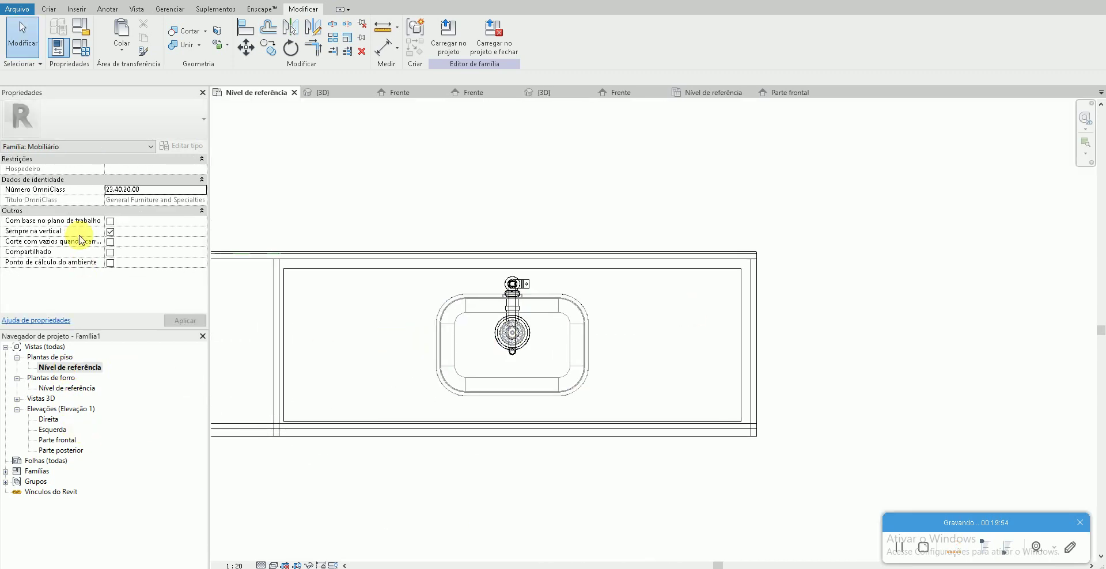
- Sketch a rectangular extrusion covering the sink cabinet footprint in plan, then view it in 3D
{"action": "left_click", "coordinate": [54, 10]}
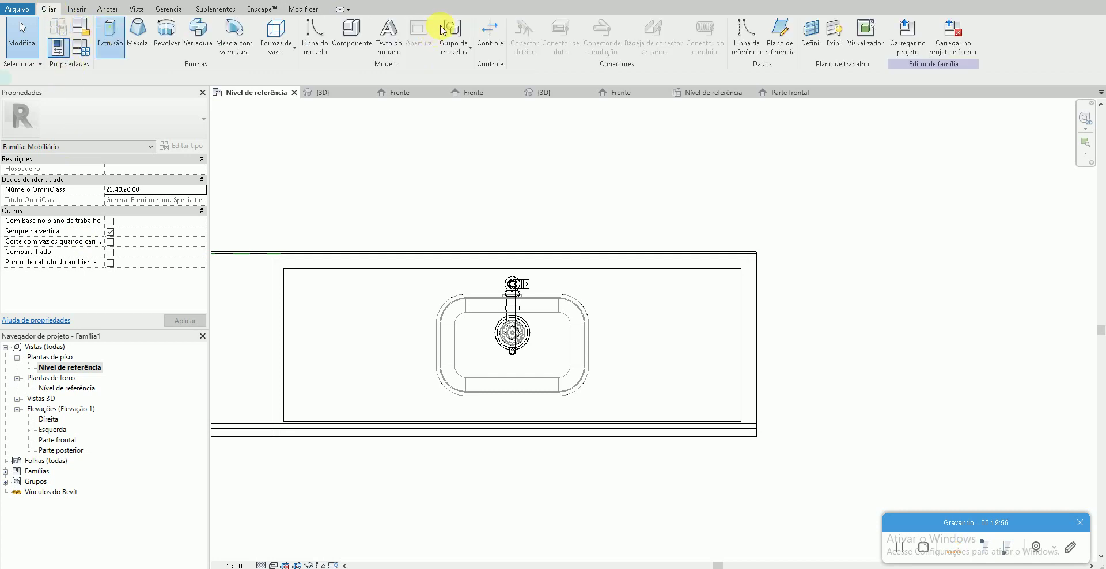
{"action": "left_click", "coordinate": [476, 25]}
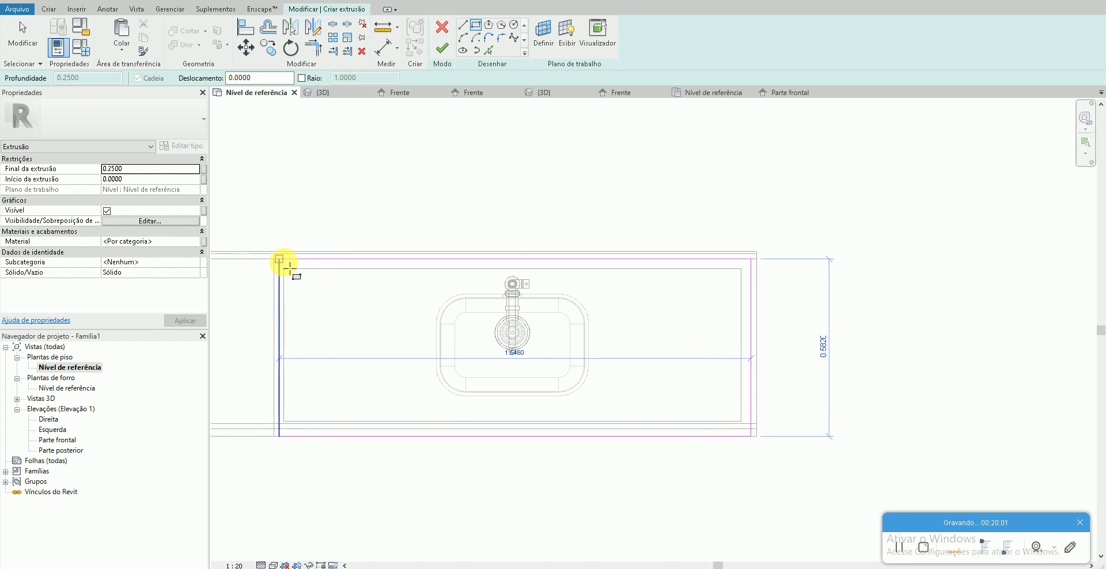
{"action": "middle_click_drag", "start_coordinate": [279, 257], "coordinate": [538, 331]}
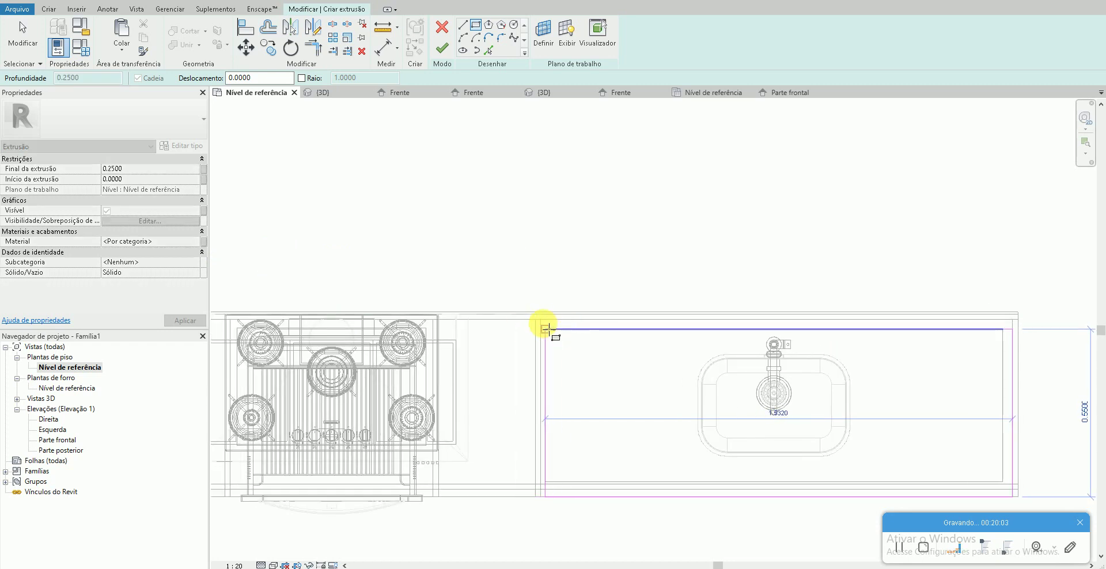
{"action": "left_click", "coordinate": [540, 319]}
{"action": "left_click", "coordinate": [442, 55]}
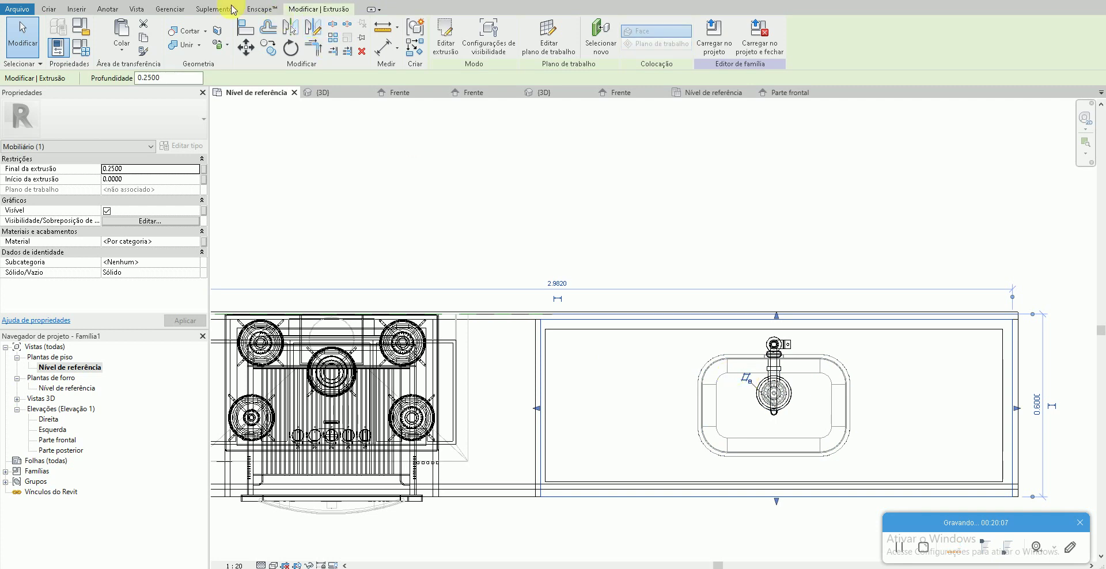
{"action": "left_click", "coordinate": [214, 1]}
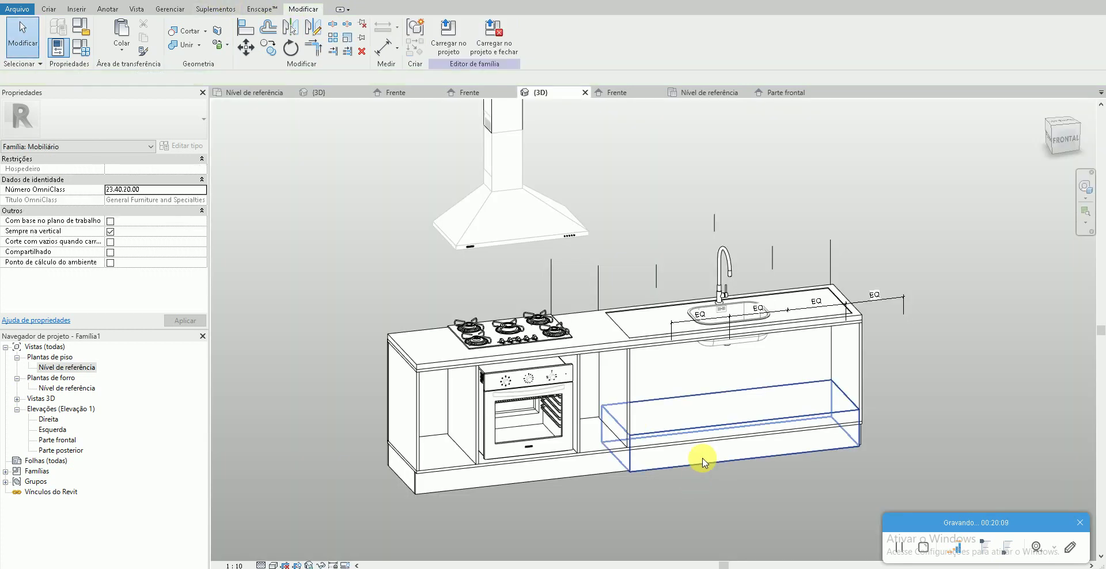
- Move the shelf extrusion up to mid-height in Parte frontal with MV and view it in 3D
{"action": "left_click", "coordinate": [704, 458]}
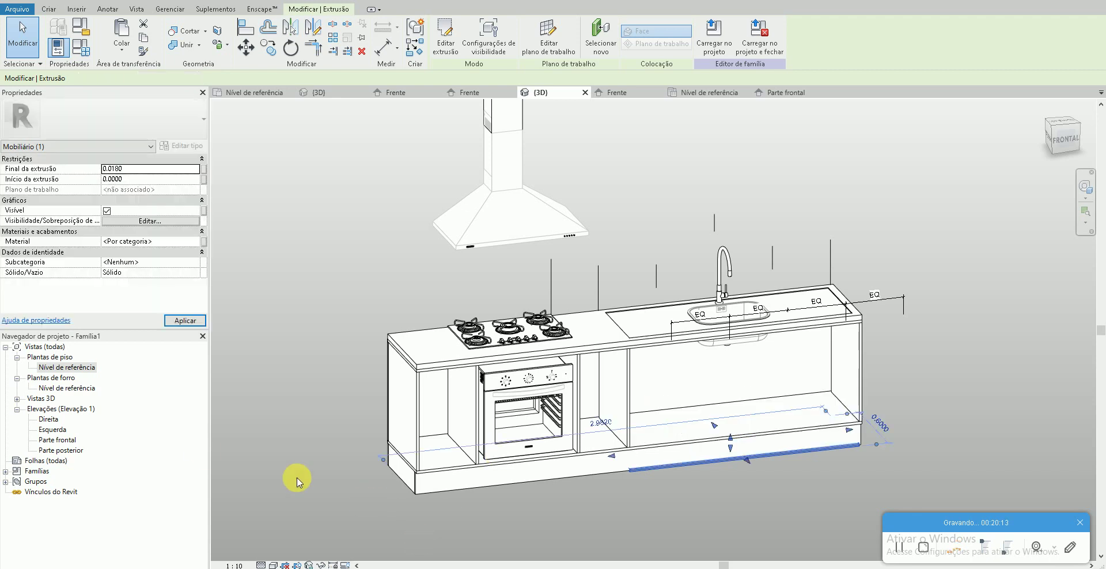
{"action": "double_click", "coordinate": [64, 440]}
{"action": "scroll", "coordinate": [788, 465], "scroll_direction": "up", "scroll_amount": 3}
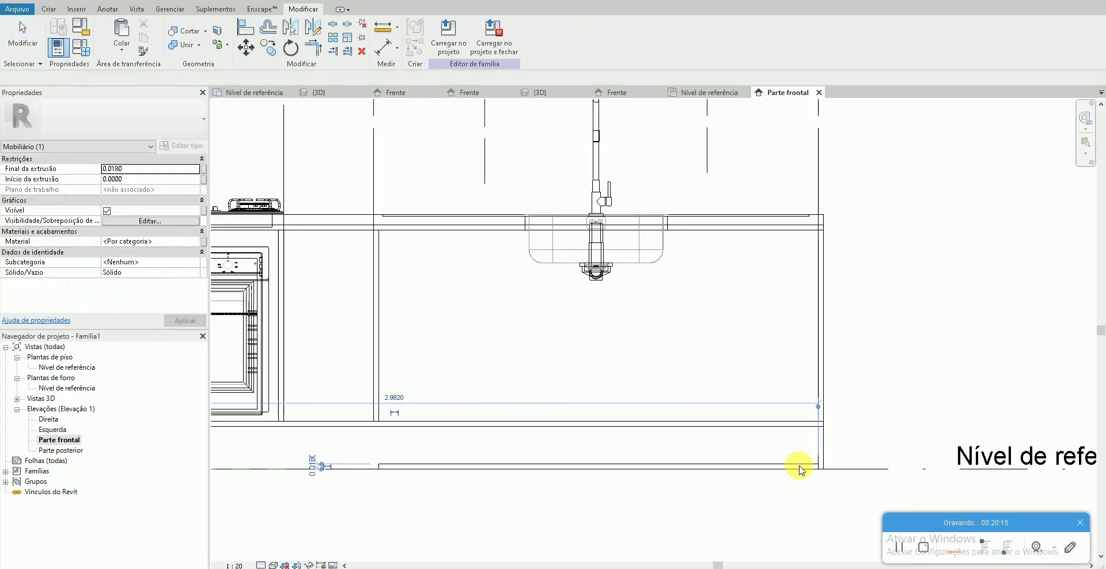
{"action": "scroll", "coordinate": [797, 463], "scroll_direction": "up", "scroll_amount": 2}
{"action": "left_click", "coordinate": [844, 464]}
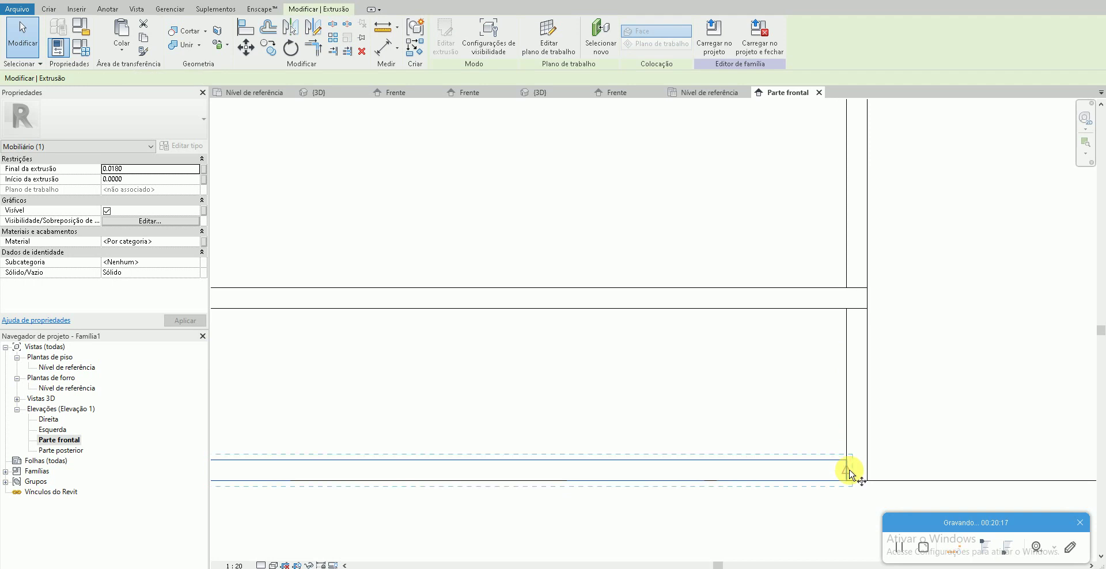
{"action": "key", "text": "m"}
{"action": "key", "text": "v"}
{"action": "left_click", "coordinate": [846, 469]}
{"action": "scroll", "coordinate": [850, 470], "scroll_direction": "down", "scroll_amount": 3}
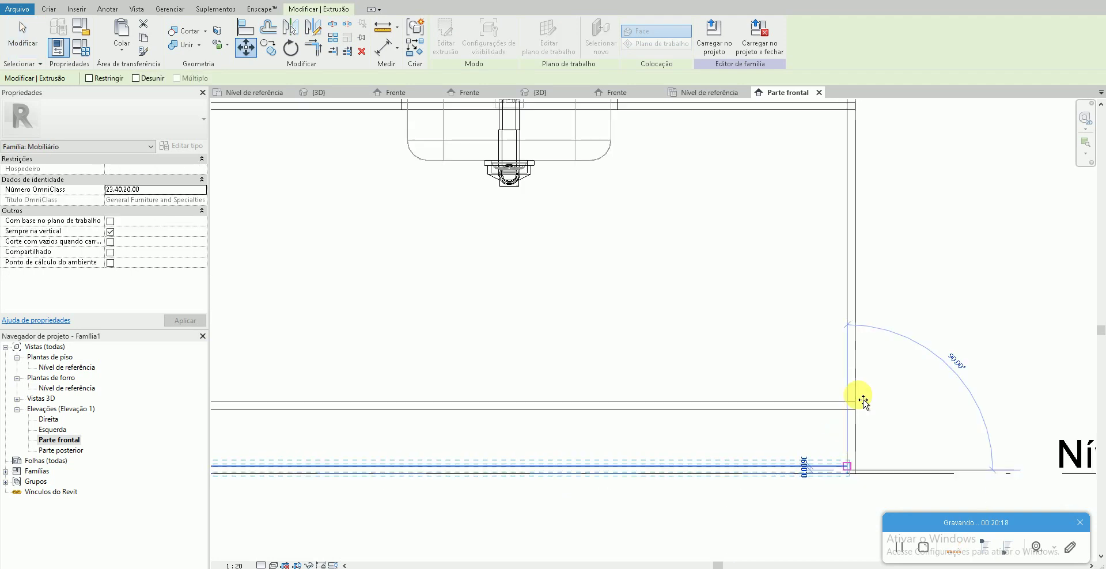
{"action": "left_click", "coordinate": [850, 348]}
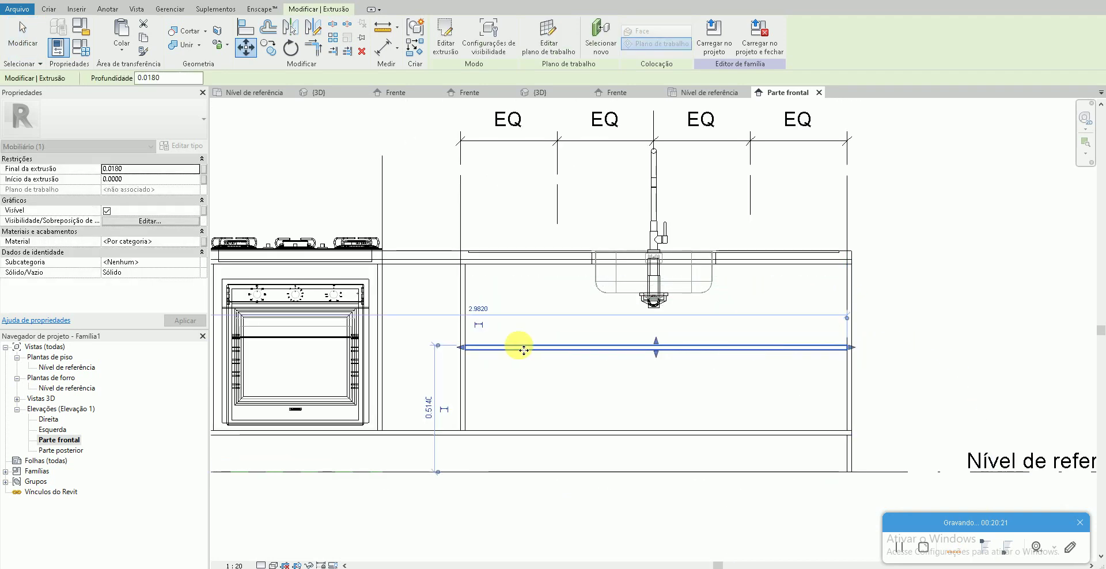
{"action": "left_click", "coordinate": [218, 1]}
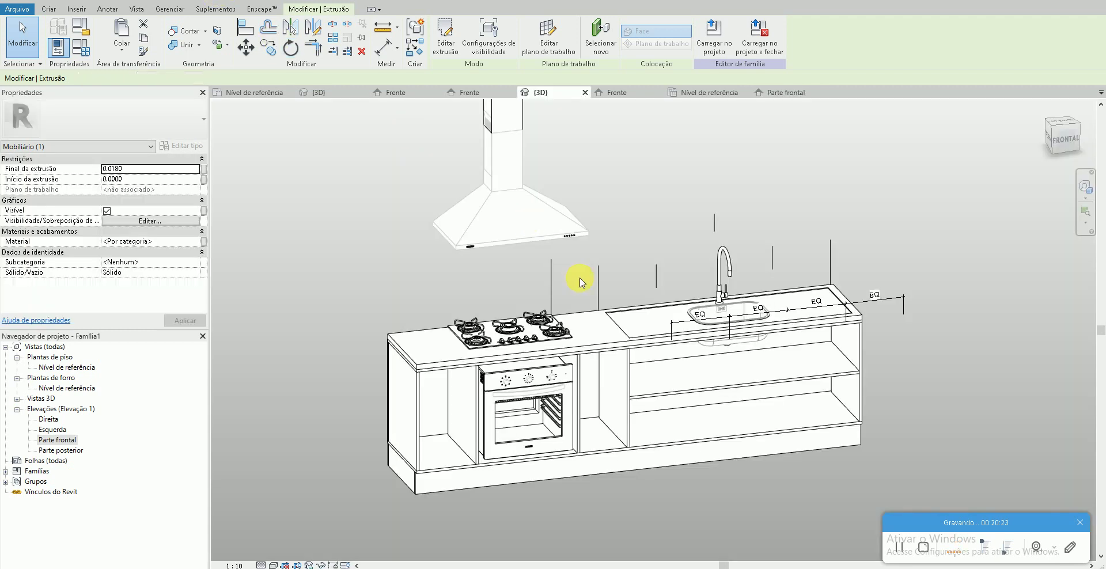
{"action": "scroll", "coordinate": [743, 389], "scroll_direction": "up", "scroll_amount": 3}
{"action": "left_click", "coordinate": [766, 405]}
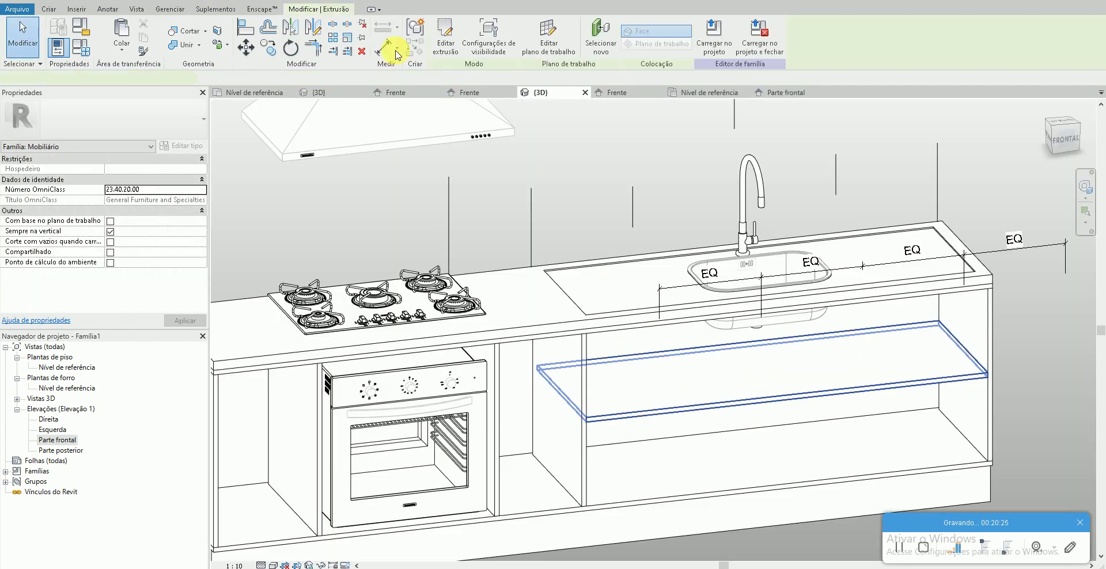
- Edit the shelf sketch, changing its 0.5820 depth dimension to 0.56
{"action": "left_click", "coordinate": [449, 38]}
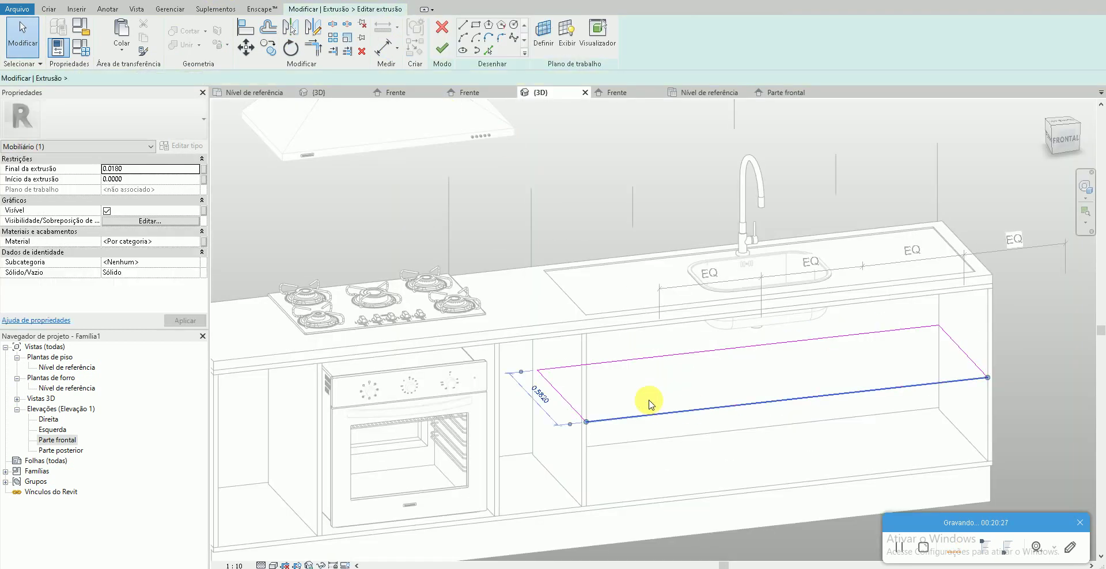
{"action": "left_click", "coordinate": [649, 404]}
{"action": "left_click", "coordinate": [545, 398]}
{"action": "type", "text": ".56"}
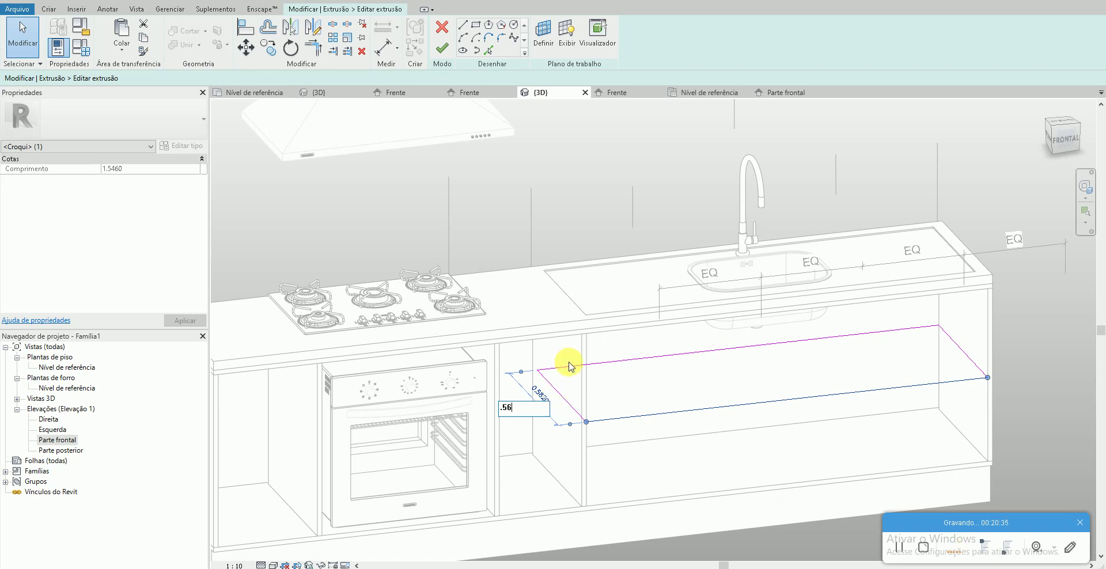
{"action": "key", "text": "Return"}
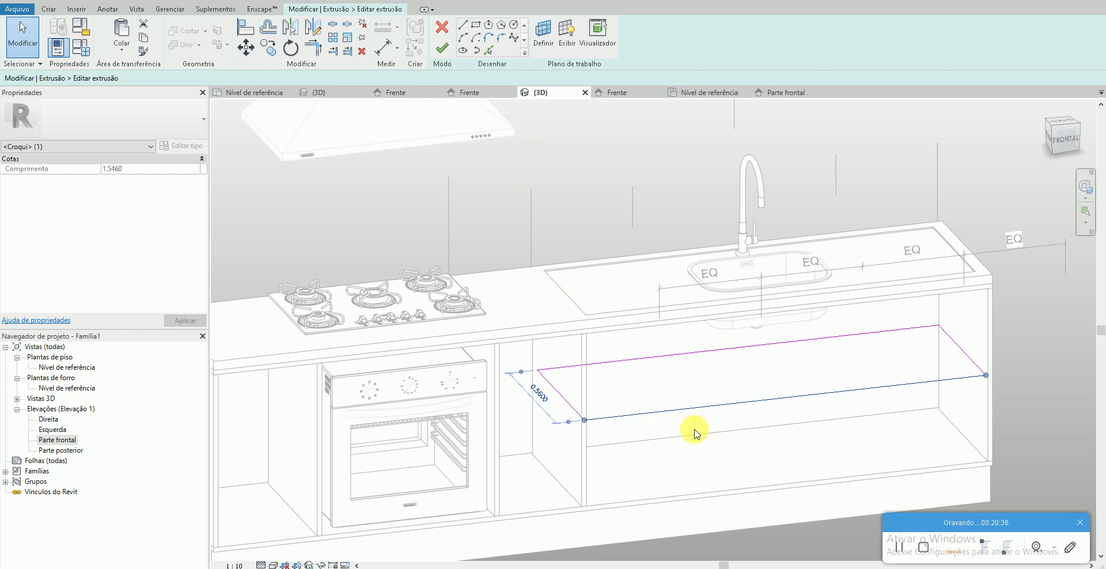
{"action": "left_click", "coordinate": [442, 48]}
- Orbit and zoom the 3D view to inspect the set-back shelf from the front-right
{"action": "scroll", "coordinate": [1013, 369], "scroll_direction": "up", "scroll_amount": 2}
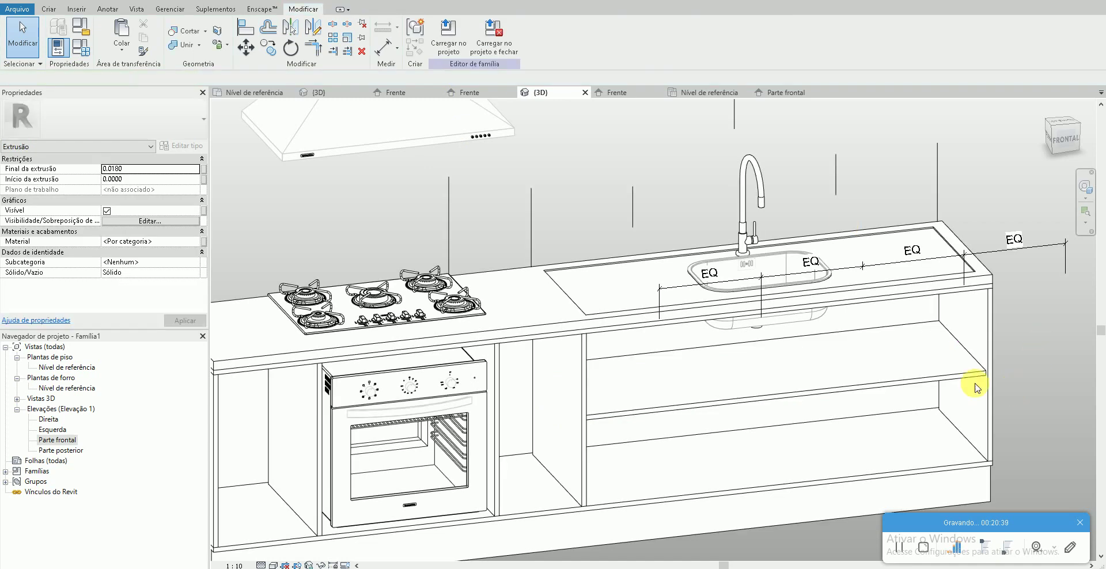
{"action": "scroll", "coordinate": [971, 386], "scroll_direction": "up", "scroll_amount": 3}
{"action": "scroll", "coordinate": [965, 385], "scroll_direction": "down", "scroll_amount": 2}
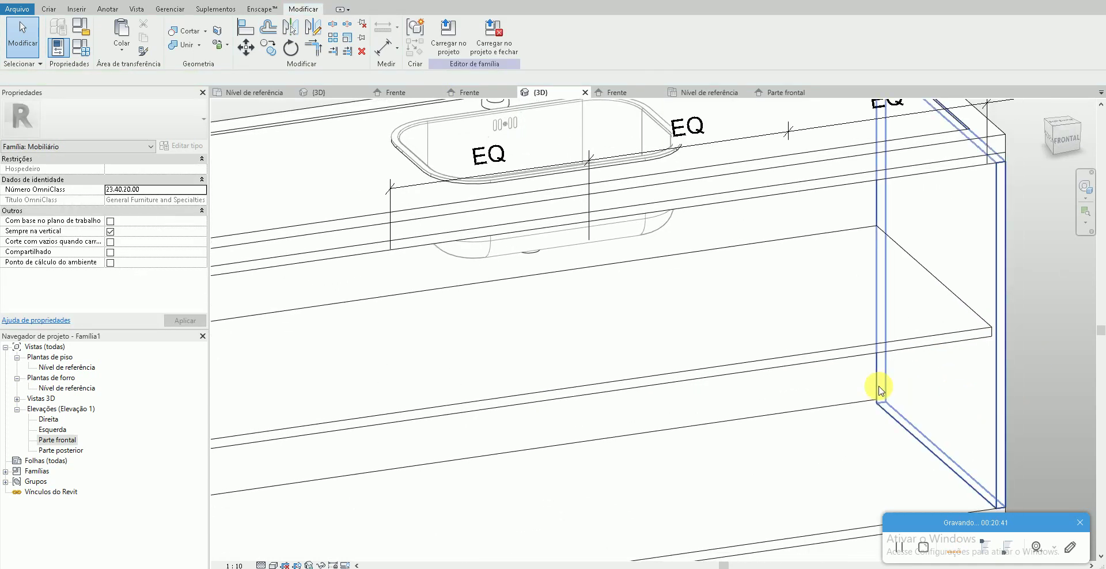
{"action": "scroll", "coordinate": [880, 390], "scroll_direction": "down", "scroll_amount": 3}
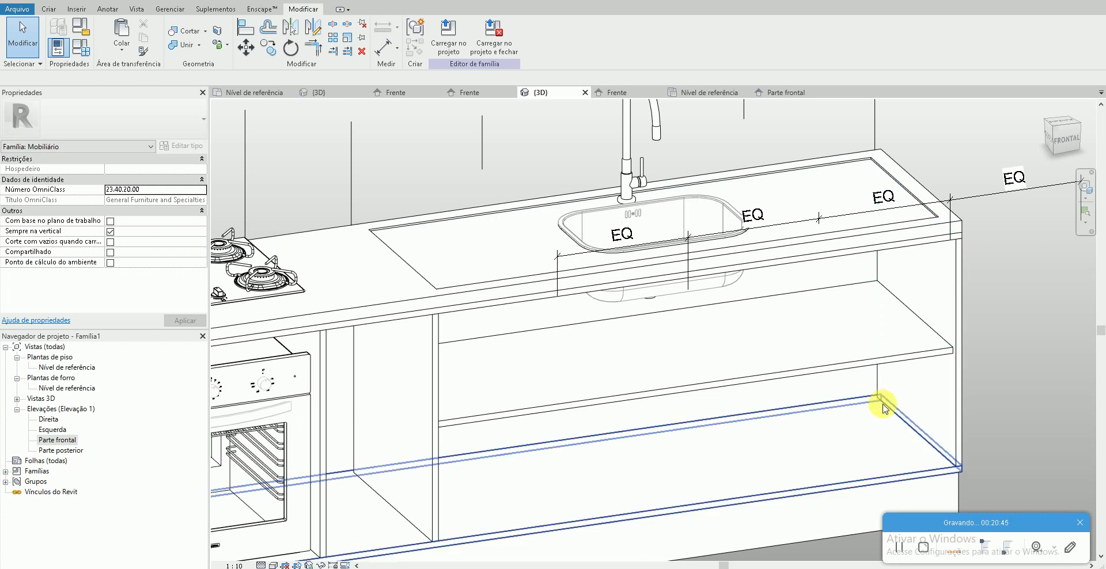
{"action": "scroll", "coordinate": [884, 408], "scroll_direction": "down", "scroll_amount": 3}
{"action": "middle_click_drag", "start_coordinate": [785, 434], "coordinate": [716, 347], "text": "shift"}
{"action": "scroll", "coordinate": [798, 516], "scroll_direction": "up", "scroll_amount": 3}
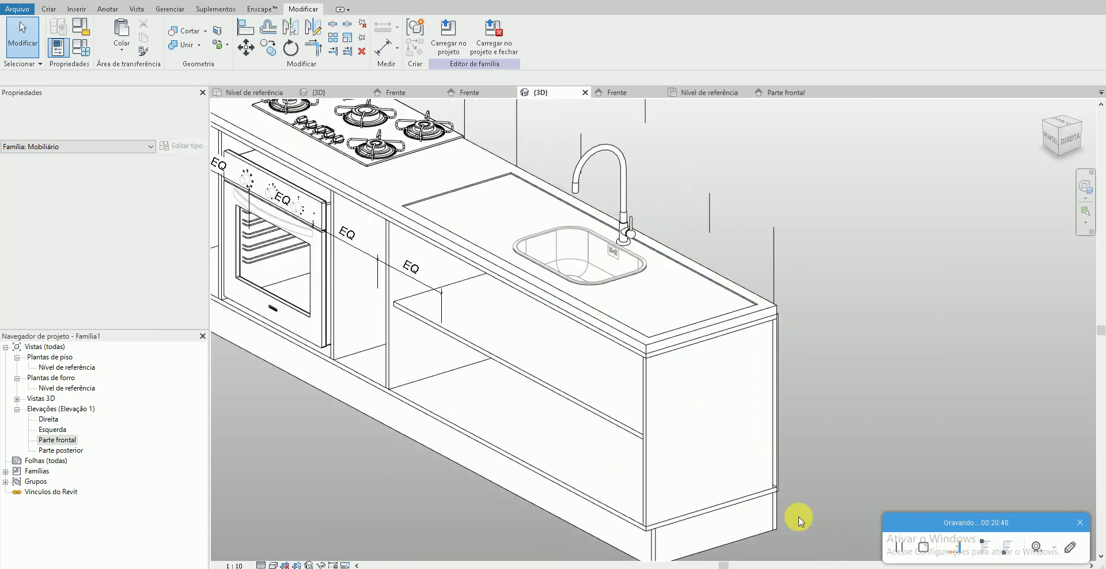
{"action": "scroll", "coordinate": [752, 480], "scroll_direction": "up", "scroll_amount": 3}
{"action": "scroll", "coordinate": [753, 469], "scroll_direction": "up", "scroll_amount": 2}
{"action": "scroll", "coordinate": [753, 480], "scroll_direction": "down", "scroll_amount": 1}
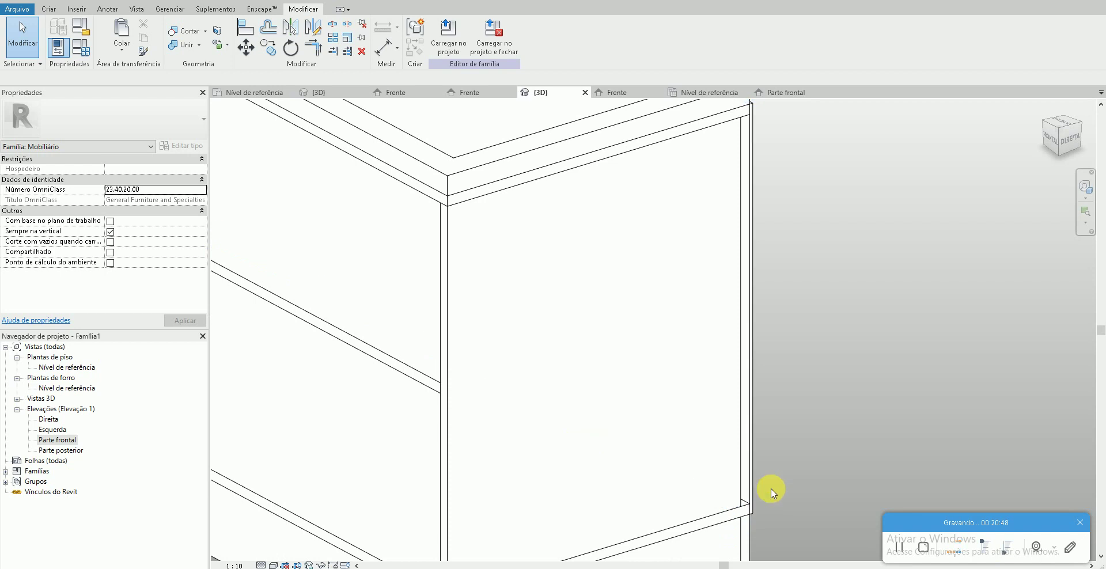
- Try aligning cabinet parts to the cabinet end edge, then cancel the alignment
{"action": "key", "text": "a"}
{"action": "key", "text": "l"}
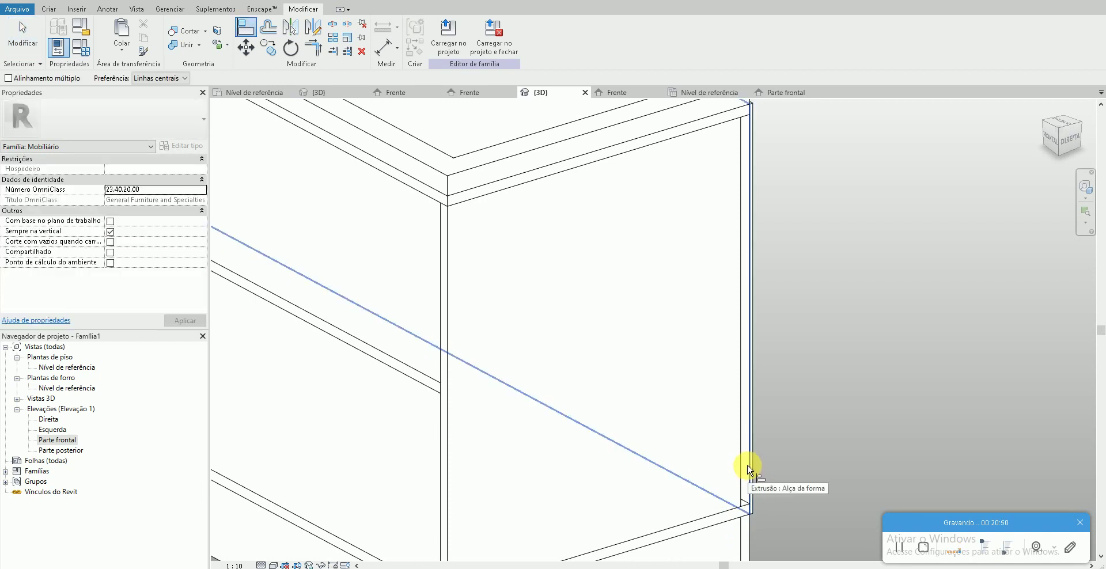
{"action": "left_click", "coordinate": [748, 470]}
{"action": "scroll", "coordinate": [798, 473], "scroll_direction": "down", "scroll_amount": 5}
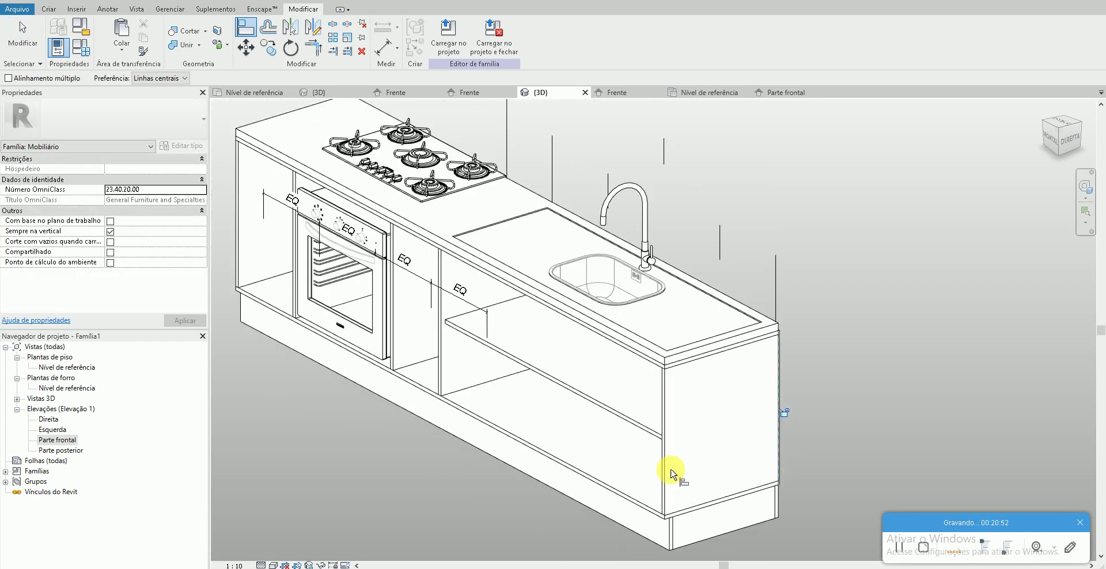
{"action": "scroll", "coordinate": [592, 494], "scroll_direction": "up", "scroll_amount": 3}
{"action": "mouse_move", "coordinate": [572, 449]}
{"action": "middle_mouse_down", "text": "shift"}
{"action": "mouse_move", "coordinate": [592, 494]}
{"action": "mouse_move", "coordinate": [591, 433]}
{"action": "middle_mouse_up", "text": "shift"}
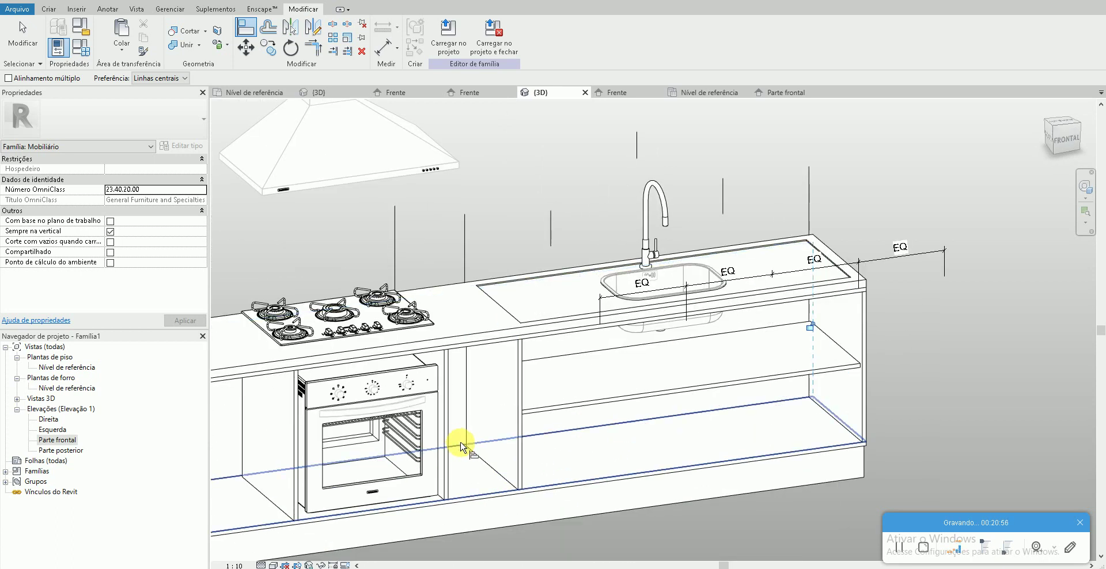
{"action": "scroll", "coordinate": [461, 446], "scroll_direction": "down", "scroll_amount": 3}
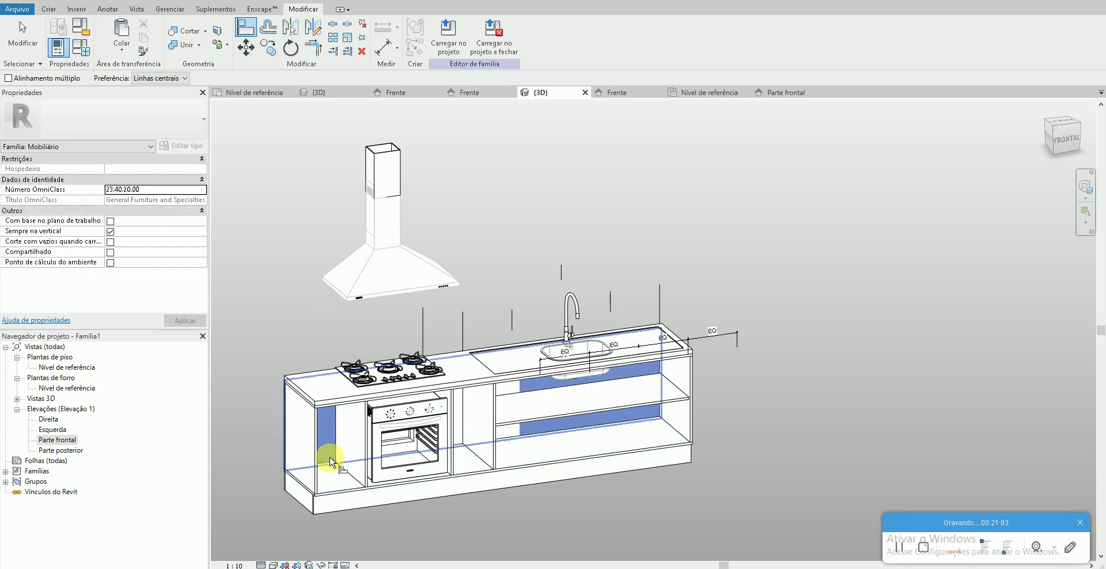
{"action": "key", "text": "Escape"}
- Orbit the island toward the sink end and a right-front view
{"action": "scroll", "coordinate": [400, 511], "scroll_direction": "up", "scroll_amount": 5}
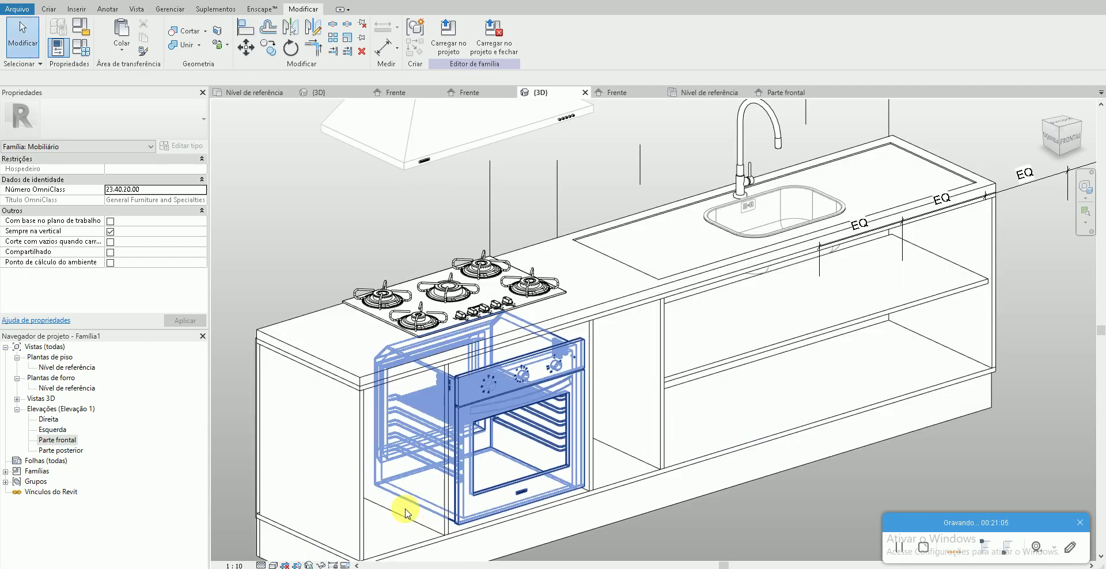
{"action": "middle_click_drag", "start_coordinate": [400, 510], "coordinate": [513, 506], "text": "shift"}
{"action": "scroll", "coordinate": [685, 504], "scroll_direction": "down", "scroll_amount": 5}
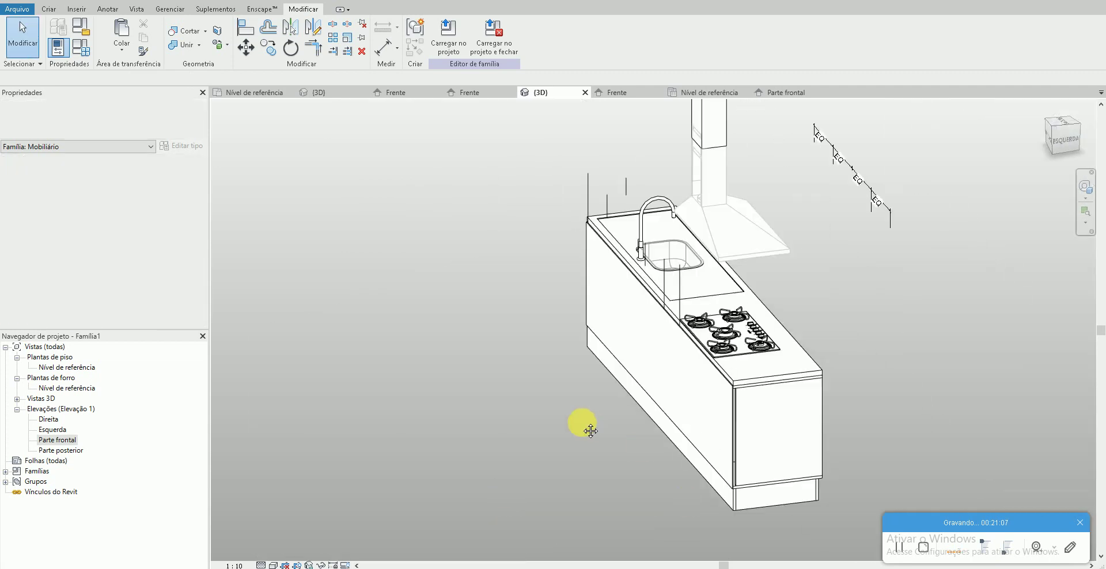
{"action": "scroll", "coordinate": [583, 425], "scroll_direction": "up", "scroll_amount": 4}
{"action": "scroll", "coordinate": [657, 499], "scroll_direction": "up", "scroll_amount": 3}
{"action": "scroll", "coordinate": [506, 419], "scroll_direction": "down", "scroll_amount": 4}
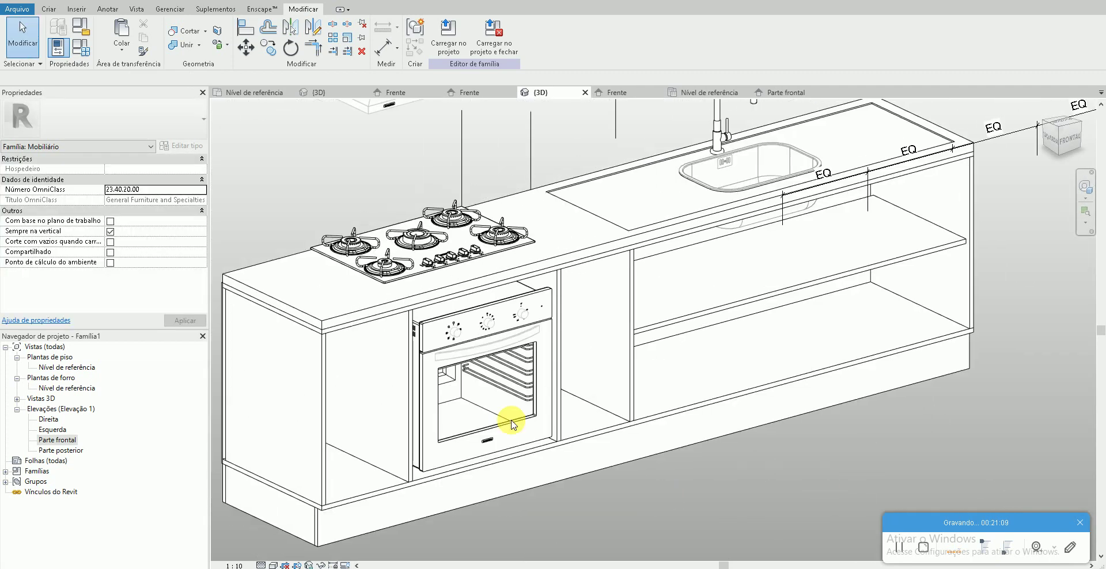
{"action": "scroll", "coordinate": [666, 451], "scroll_direction": "up", "scroll_amount": 3}
{"action": "scroll", "coordinate": [646, 447], "scroll_direction": "down", "scroll_amount": 1}
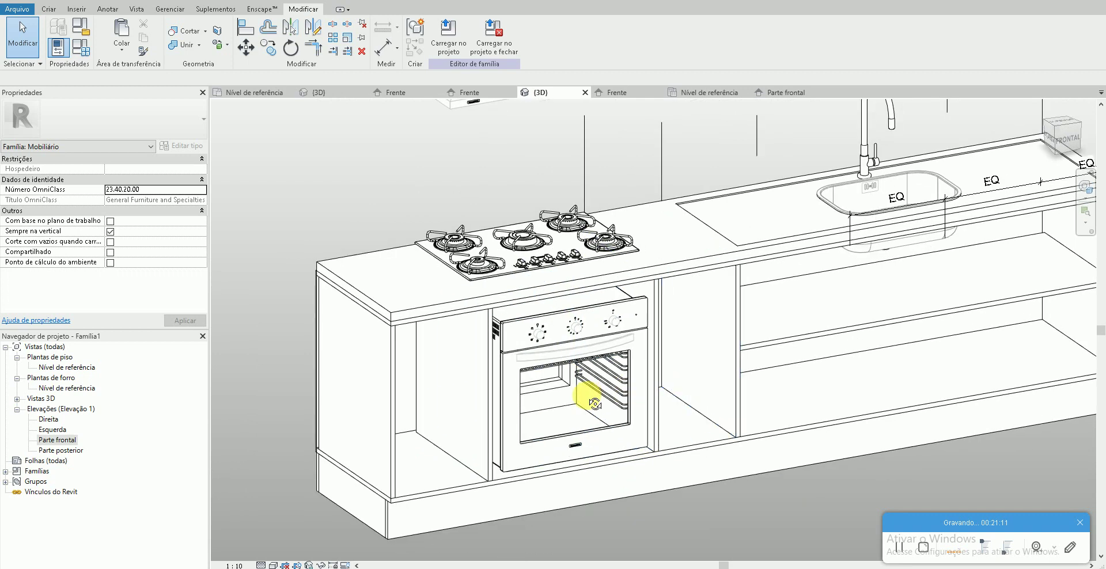
{"action": "middle_click_drag", "start_coordinate": [678, 398], "coordinate": [562, 394], "text": "shift"}
{"action": "middle_click_drag", "start_coordinate": [557, 313], "coordinate": [577, 369], "text": "shift"}
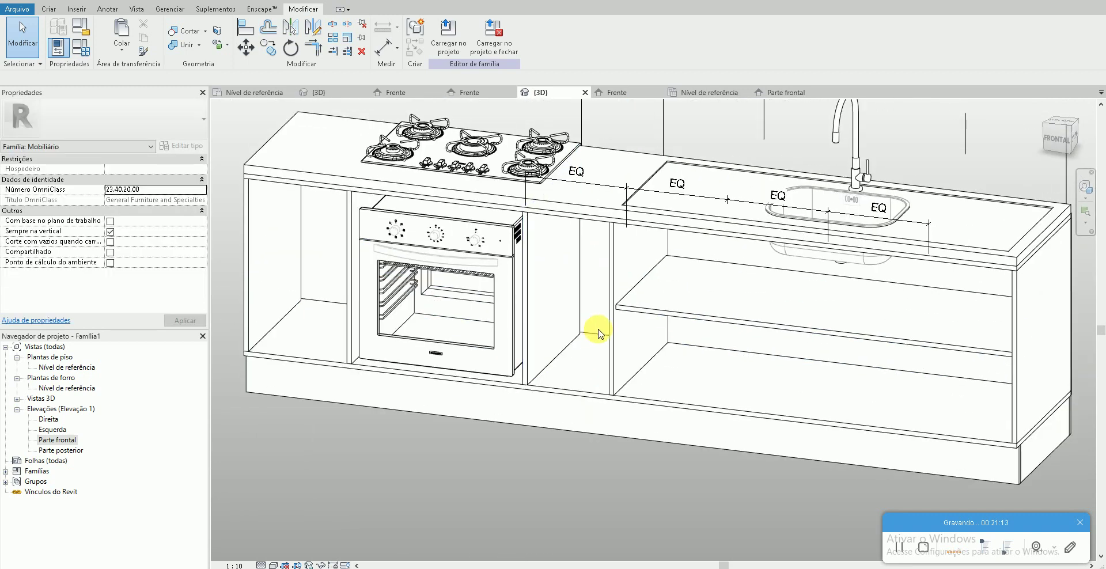
- Retry aligning to the base line and the island's left end, then cancel both
{"action": "key", "text": "a"}
{"action": "key", "text": "l"}
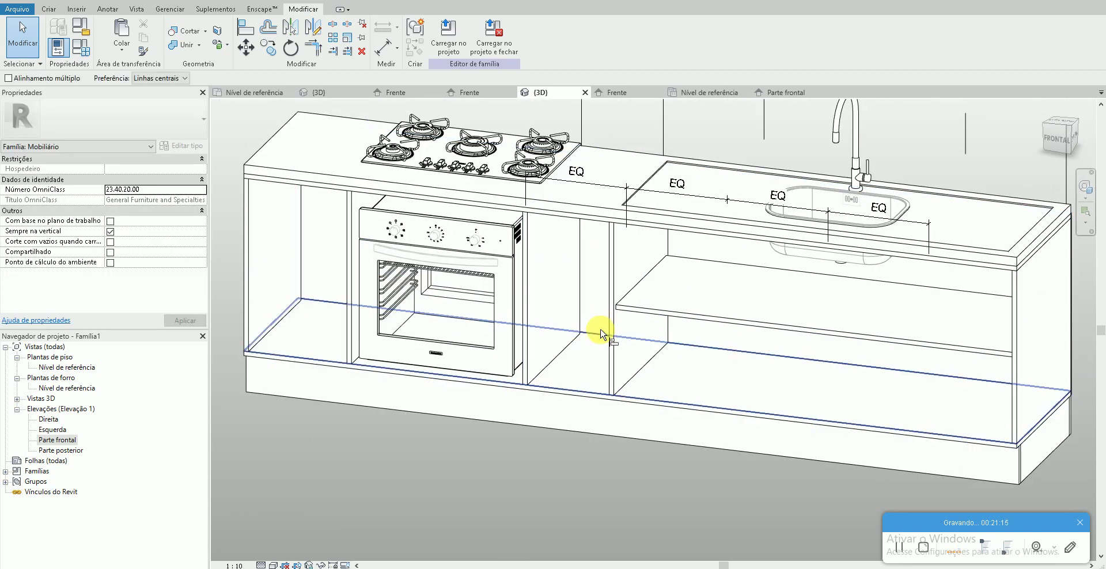
{"action": "left_click", "coordinate": [601, 337]}
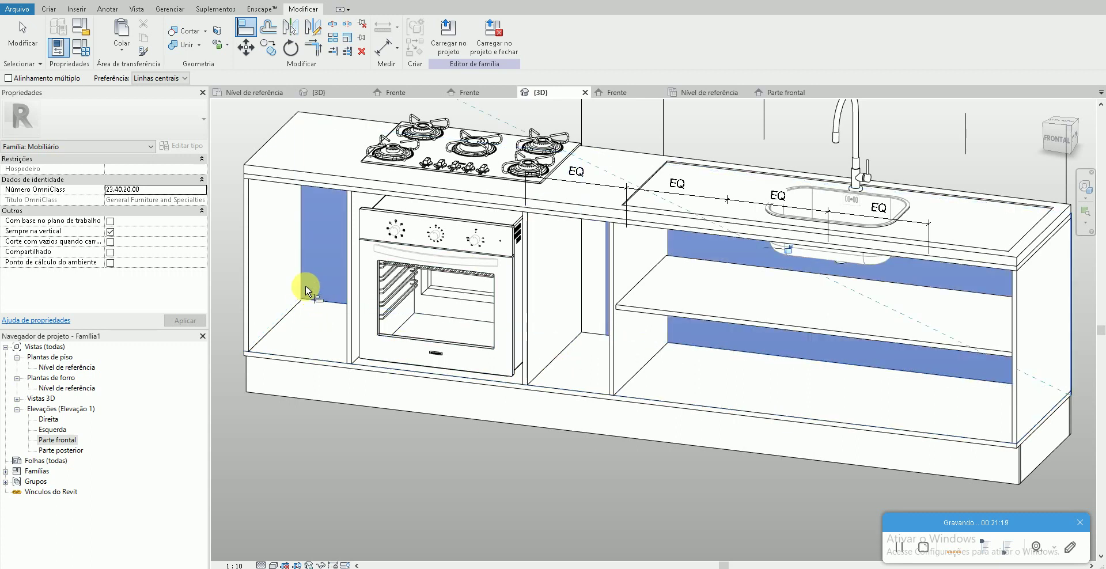
{"action": "key", "text": "Escape"}
{"action": "key", "text": "Escape"}
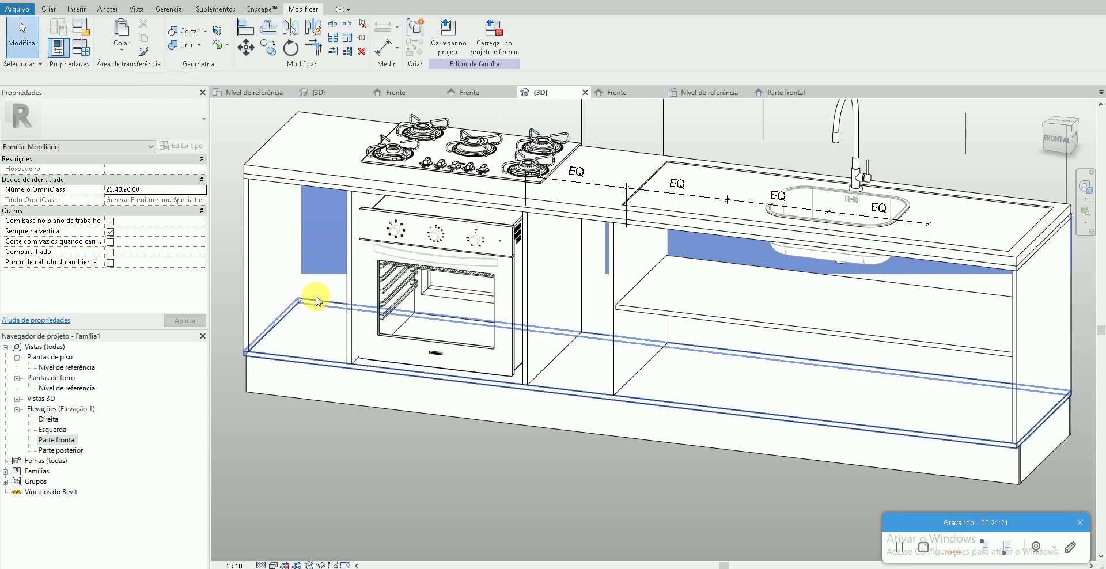
{"action": "scroll", "coordinate": [316, 299], "scroll_direction": "down", "scroll_amount": 2}
{"action": "key", "text": "a"}
{"action": "key", "text": "l"}
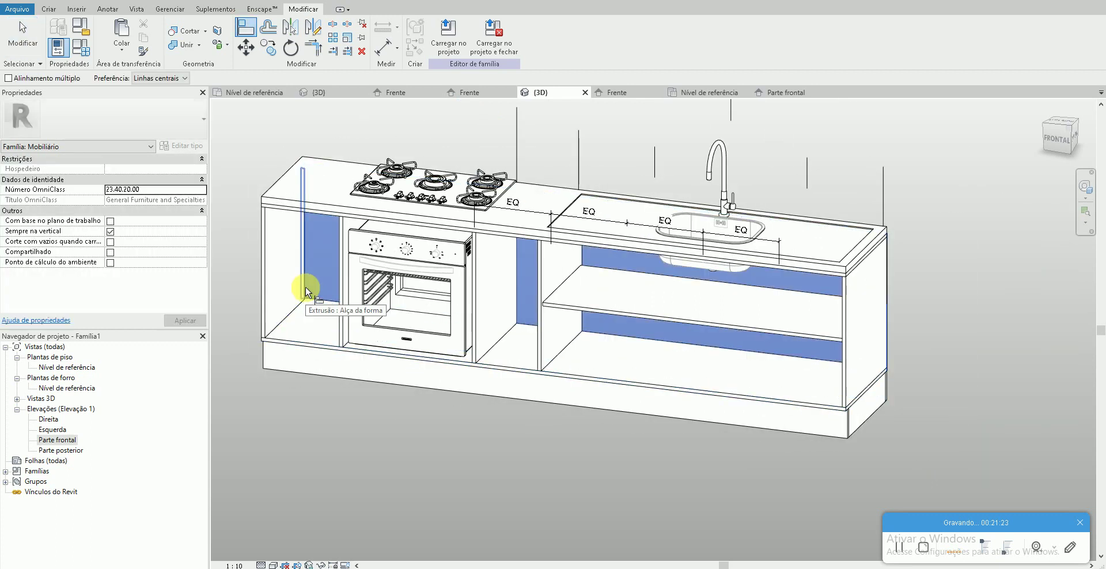
{"action": "left_click", "coordinate": [311, 295]}
{"action": "middle_click_drag", "start_coordinate": [311, 294], "coordinate": [382, 291], "text": "shift"}
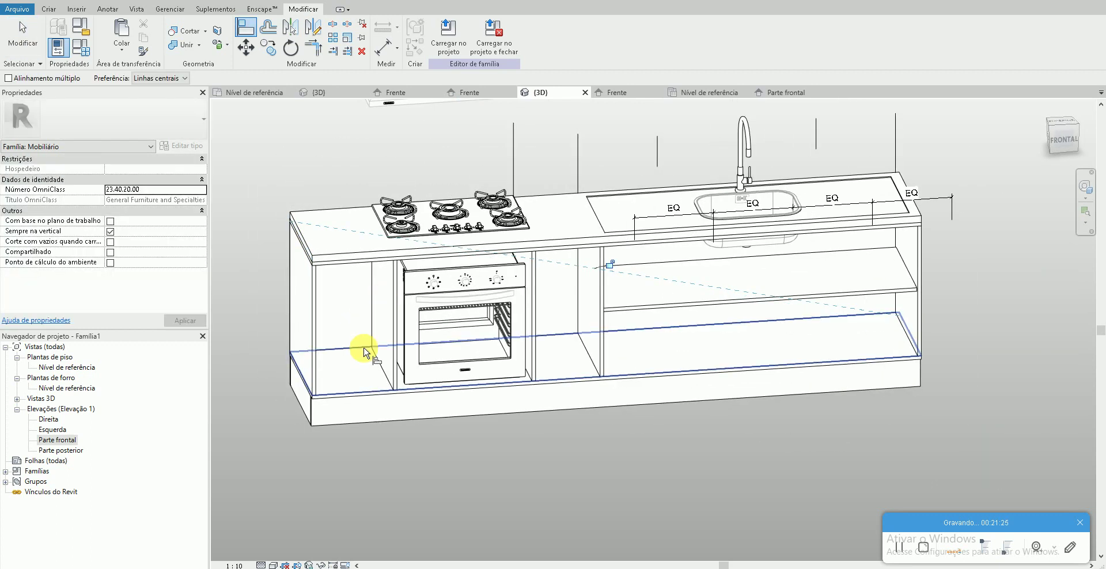
{"action": "key", "text": "Escape"}
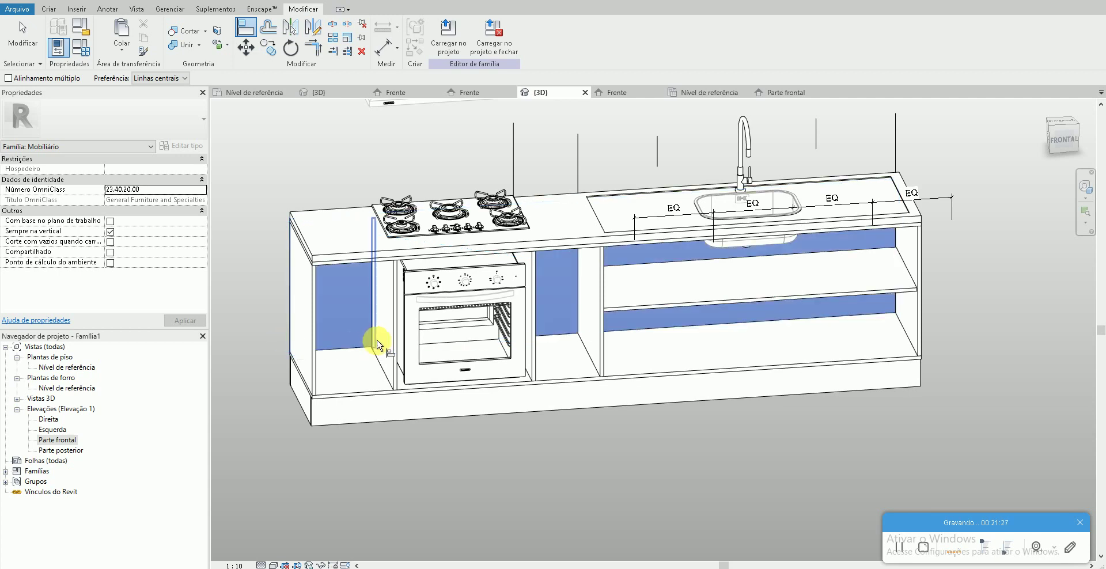
{"action": "key", "text": "Escape"}
{"action": "scroll", "coordinate": [460, 440], "scroll_direction": "down", "scroll_amount": 1}
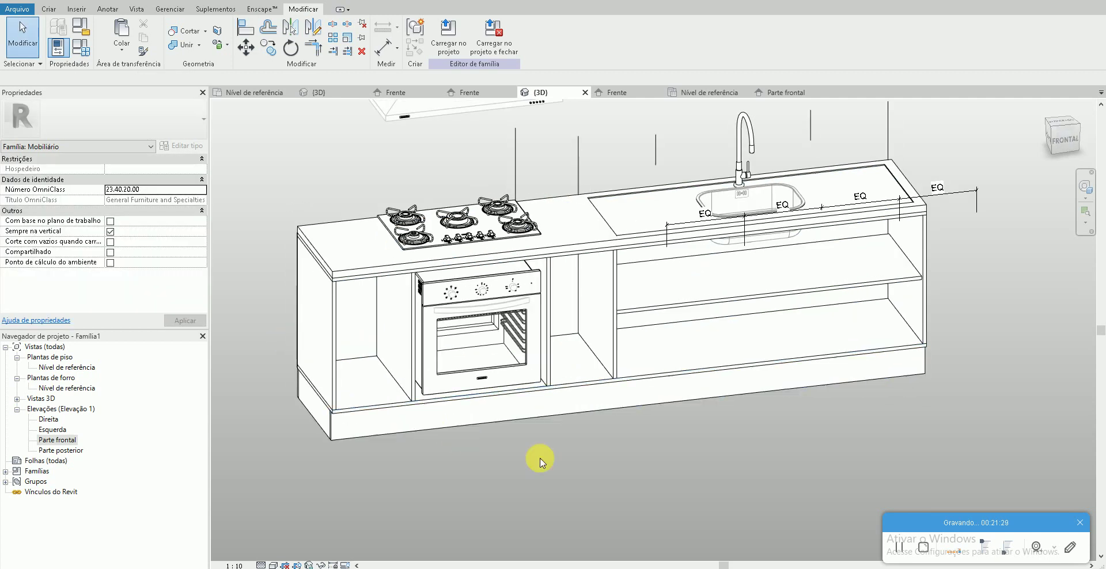
{"action": "scroll", "coordinate": [538, 456], "scroll_direction": "down", "scroll_amount": 1}
{"action": "scroll", "coordinate": [758, 472], "scroll_direction": "up", "scroll_amount": 2}
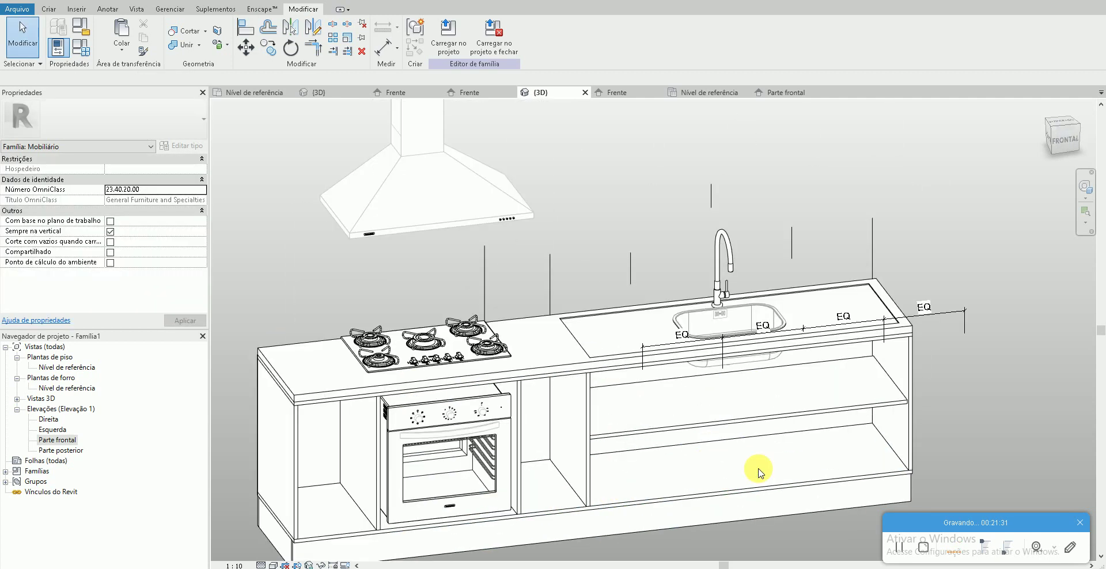
{"action": "scroll", "coordinate": [772, 445], "scroll_direction": "up", "scroll_amount": 1}
{"action": "scroll", "coordinate": [744, 463], "scroll_direction": "down", "scroll_amount": 2}
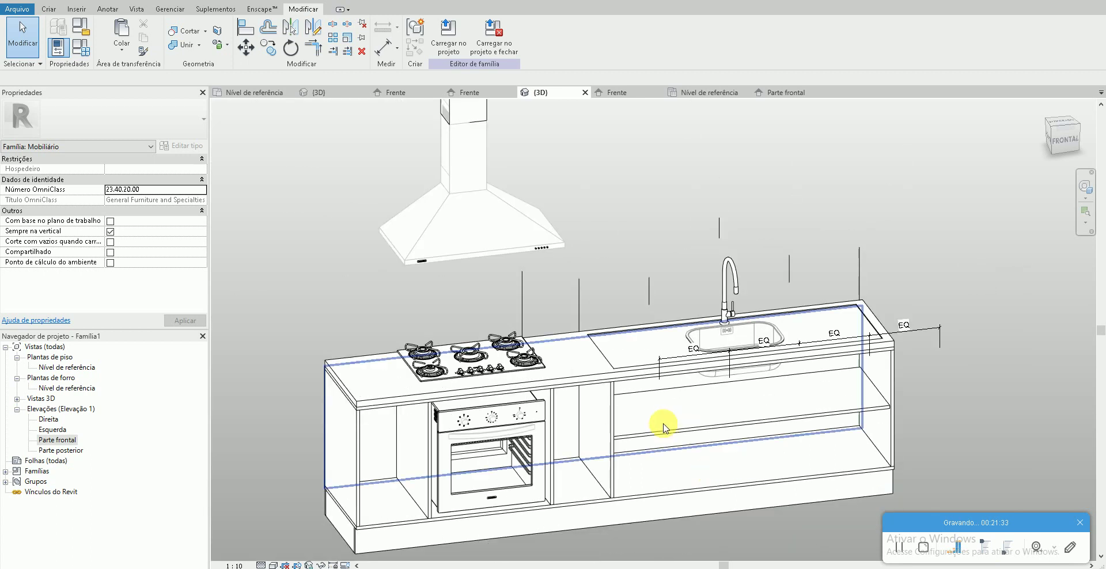
- In Parte frontal, copy the sink cabinet shelf beside the oven and trim it to the bay
{"action": "double_click", "coordinate": [67, 443]}
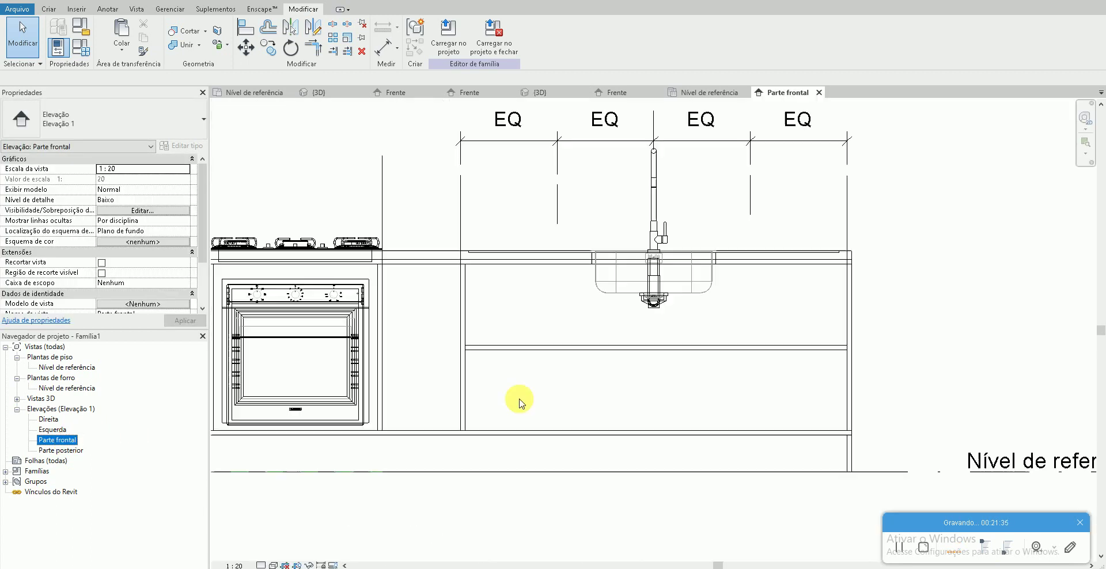
{"action": "left_click", "coordinate": [514, 347]}
{"action": "key", "text": "c"}
{"action": "key", "text": "o"}
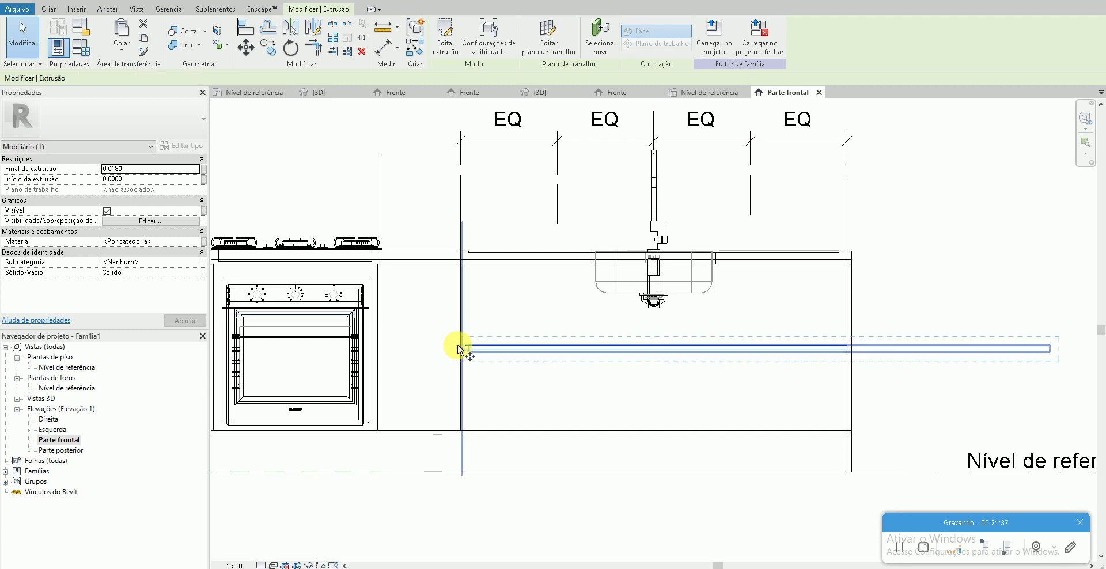
{"action": "scroll", "coordinate": [461, 348], "scroll_direction": "up", "scroll_amount": 2}
{"action": "left_click", "coordinate": [461, 348]}
{"action": "left_click", "coordinate": [312, 352]}
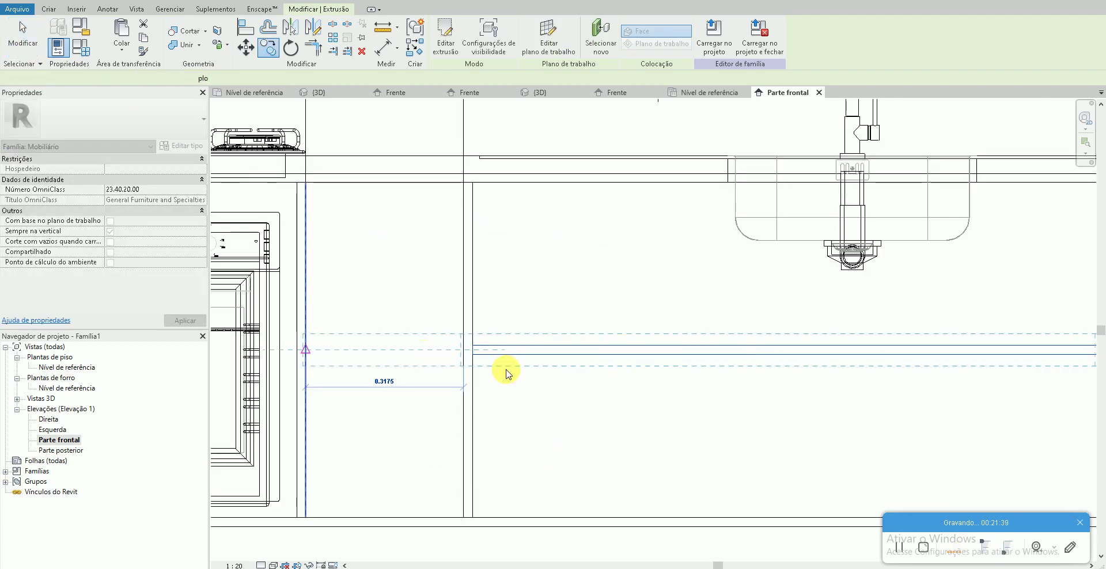
{"action": "scroll", "coordinate": [505, 370], "scroll_direction": "down", "scroll_amount": 1}
{"action": "left_click_drag", "start_coordinate": [1011, 356], "coordinate": [470, 353]}
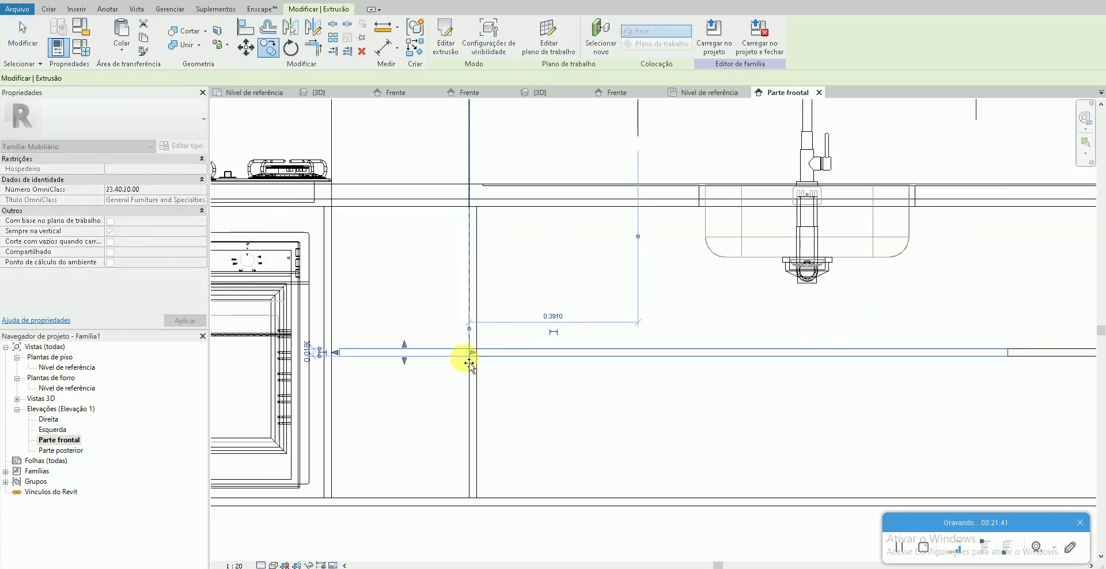
{"action": "left_click_drag", "start_coordinate": [343, 355], "coordinate": [341, 353]}
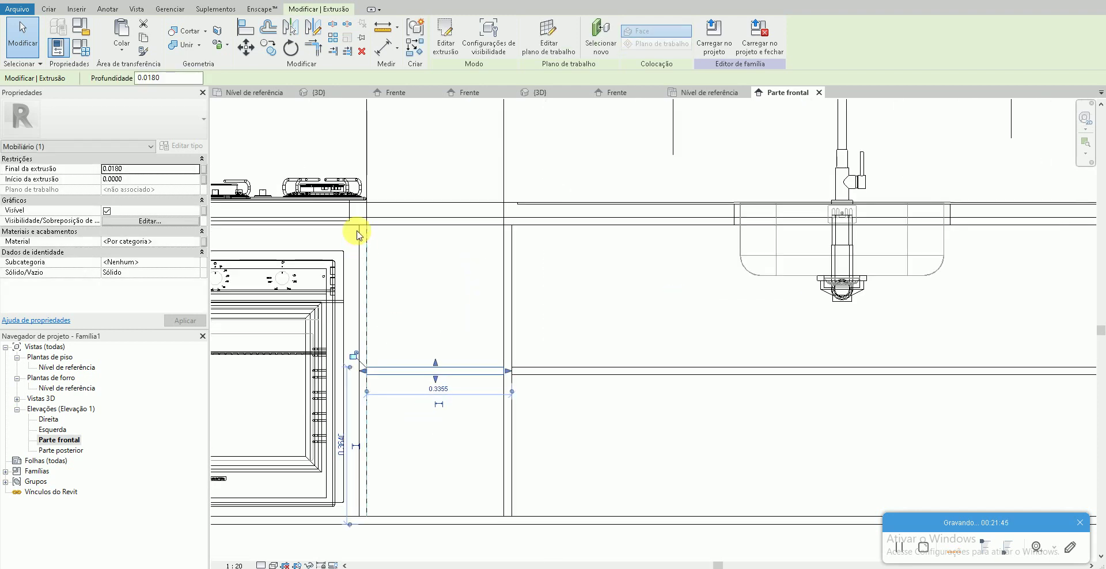
- Place a second shelf copy in the bay left of the oven
{"action": "key", "text": "c"}
{"action": "key", "text": "c"}
{"action": "left_click", "coordinate": [512, 397]}
{"action": "scroll", "coordinate": [501, 395], "scroll_direction": "down", "scroll_amount": 3}
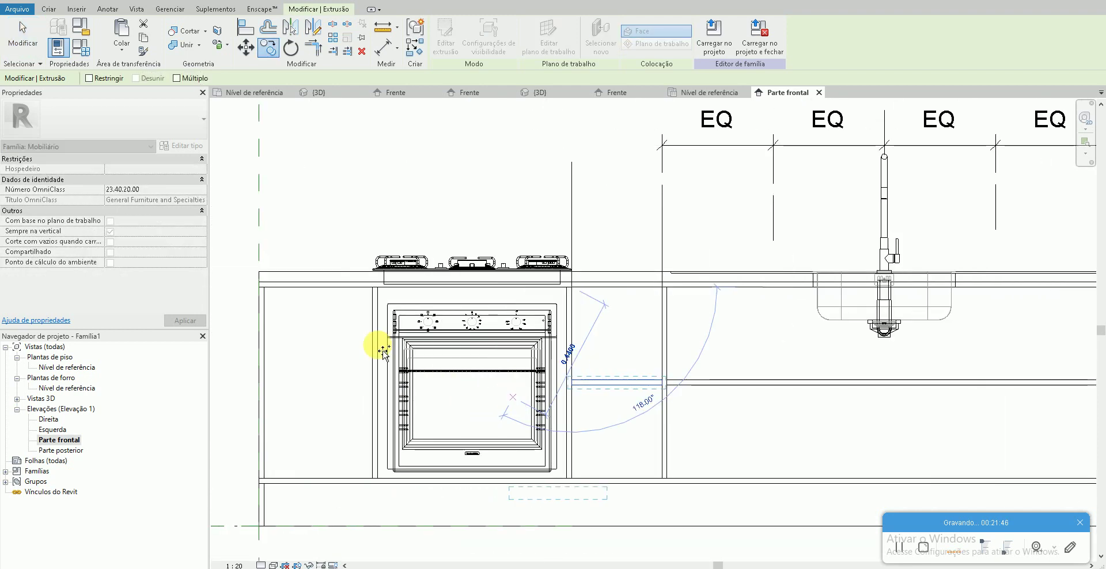
{"action": "left_click", "coordinate": [268, 293]}
{"action": "scroll", "coordinate": [348, 377], "scroll_direction": "up", "scroll_amount": 2}
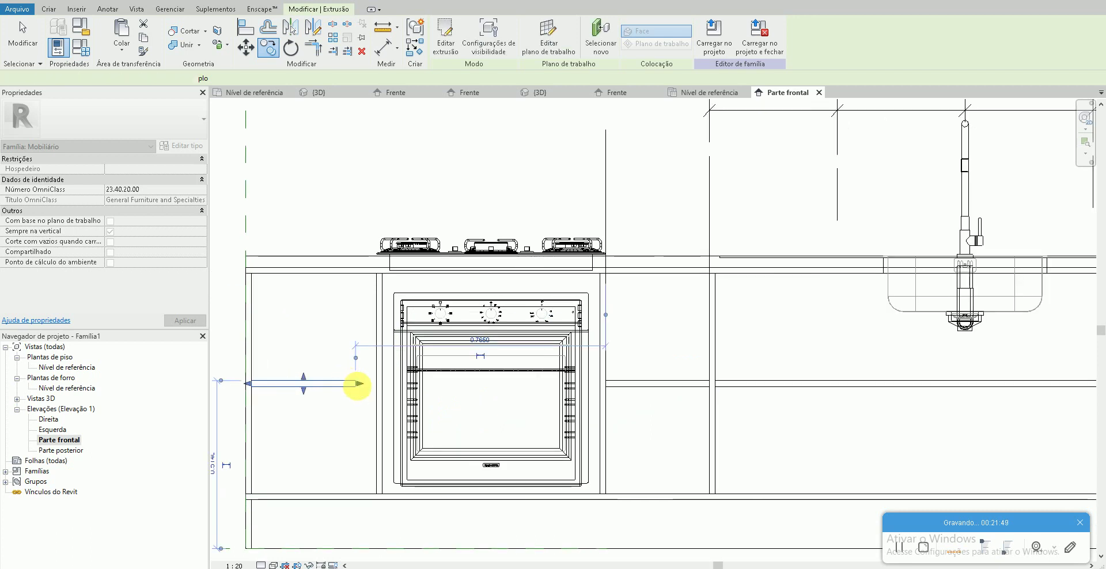
{"action": "left_click", "coordinate": [255, 173]}
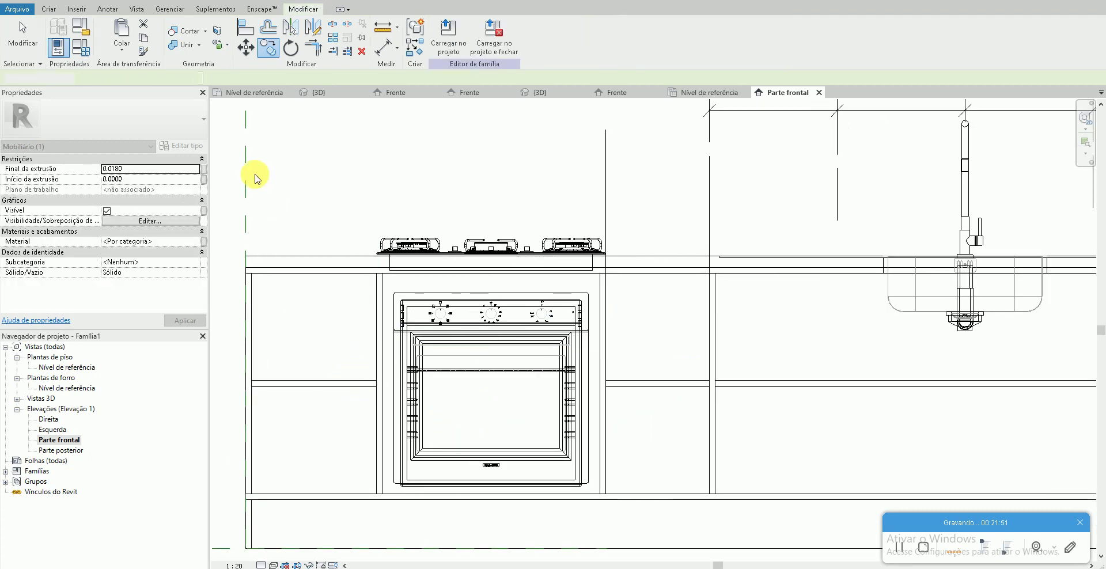
{"action": "key", "text": "ctrl+Tab"}
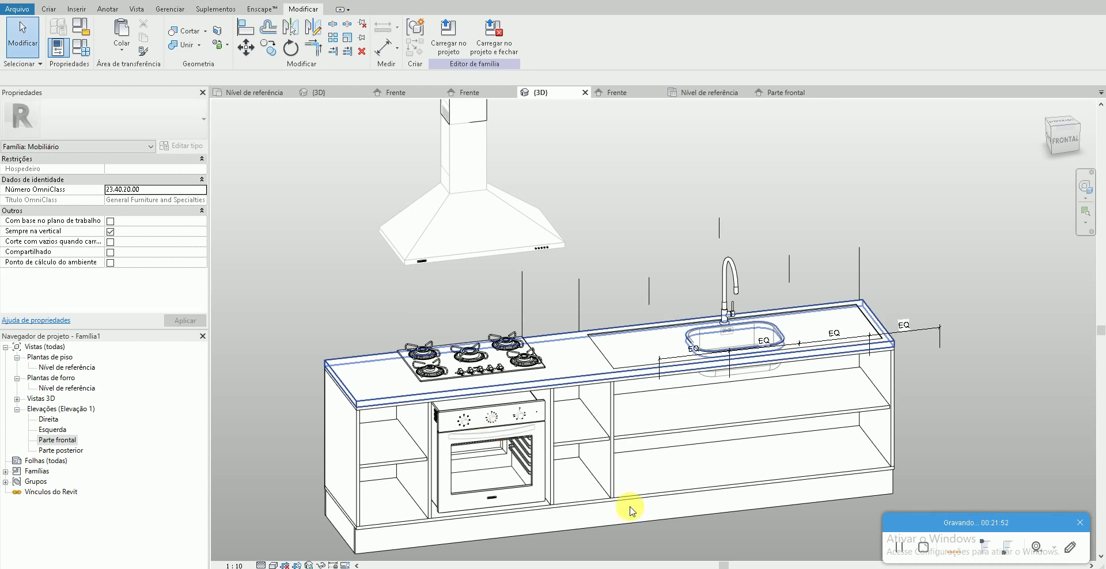
- Orbit and zoom the 3D model to check the new shelves
{"action": "middle_click_drag", "start_coordinate": [629, 506], "coordinate": [671, 526], "text": "shift"}
{"action": "scroll", "coordinate": [627, 522], "scroll_direction": "down", "scroll_amount": 2}
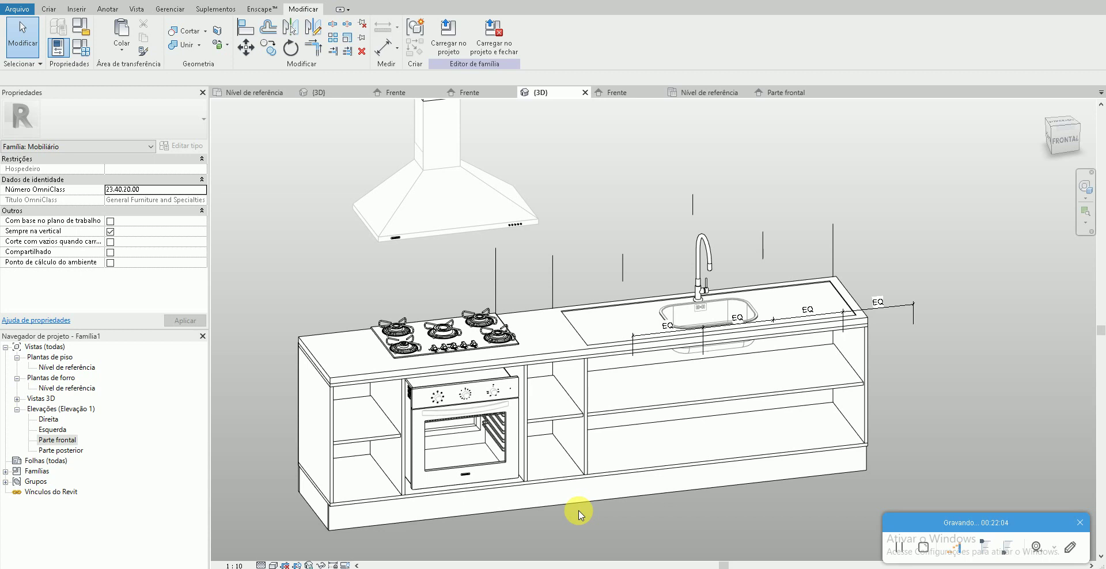
- In Parte frontal, sketch and finish a rectangular extrusion around the oven opening
{"action": "double_click", "coordinate": [60, 441]}
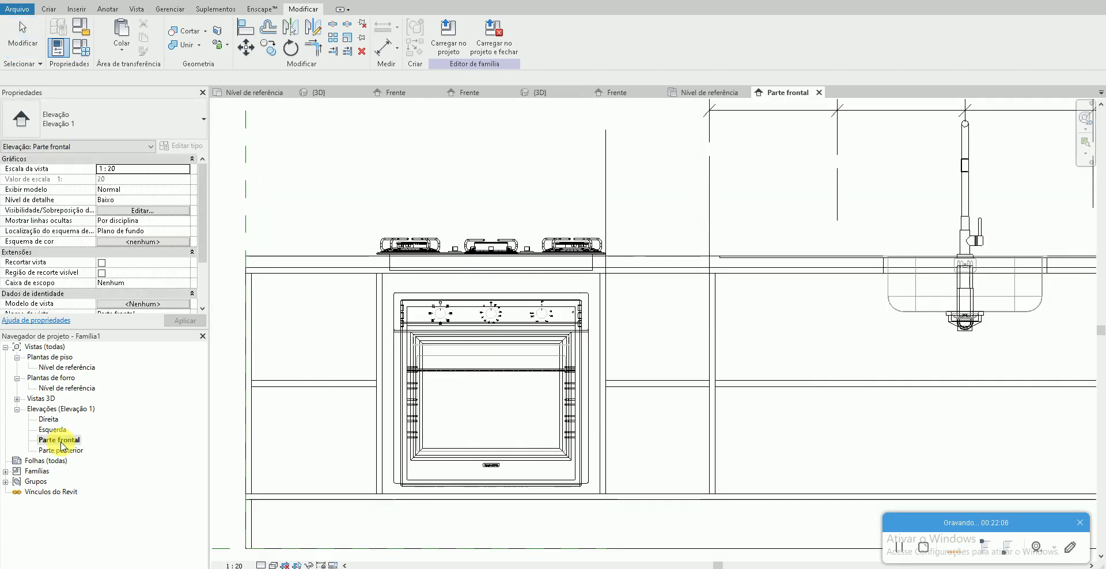
{"action": "left_click", "coordinate": [48, 9]}
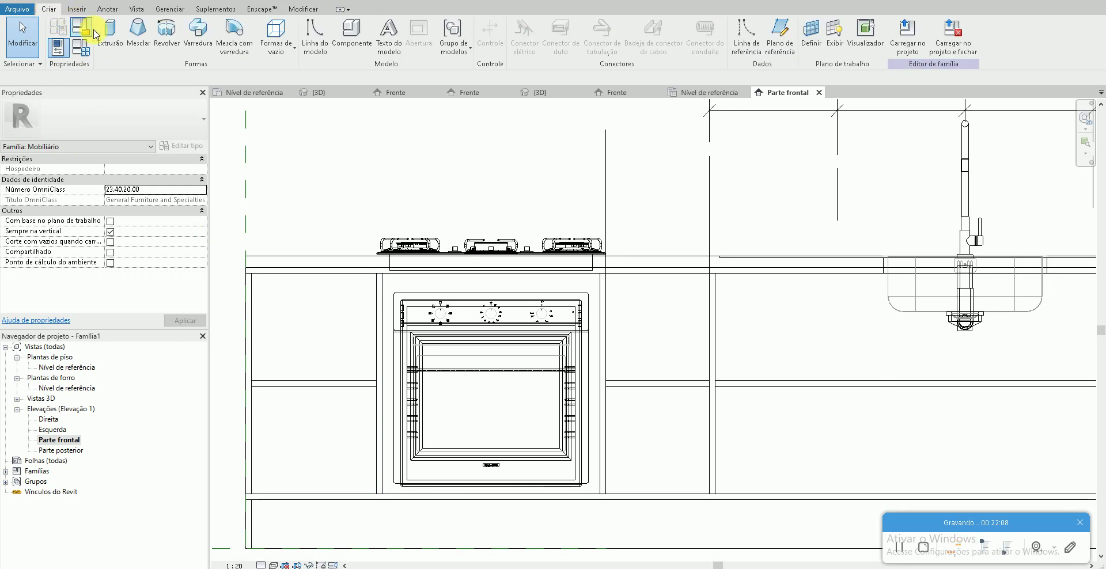
{"action": "left_click", "coordinate": [476, 25]}
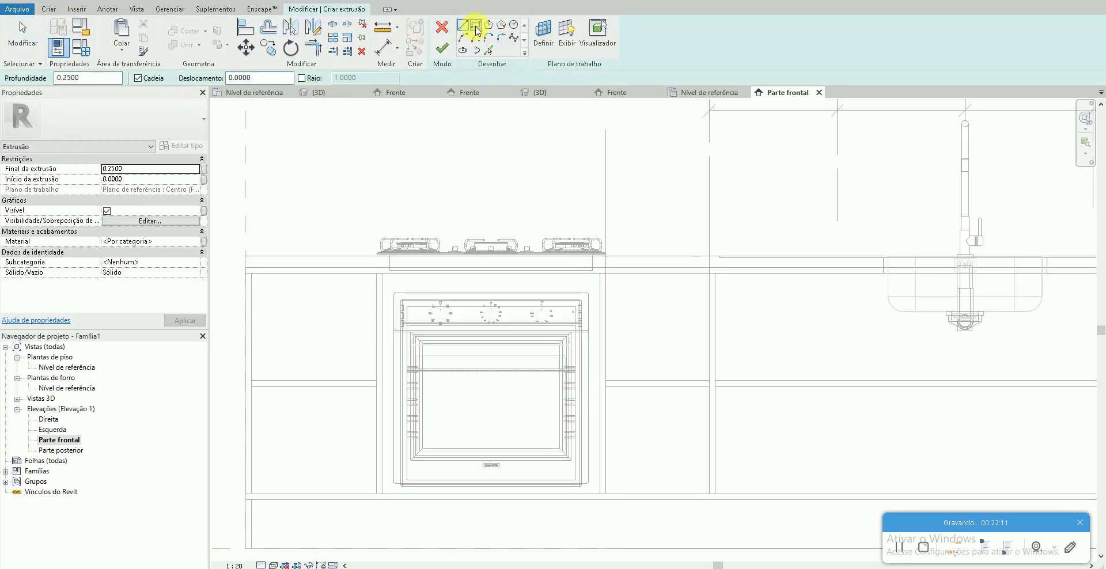
{"action": "left_click", "coordinate": [381, 274]}
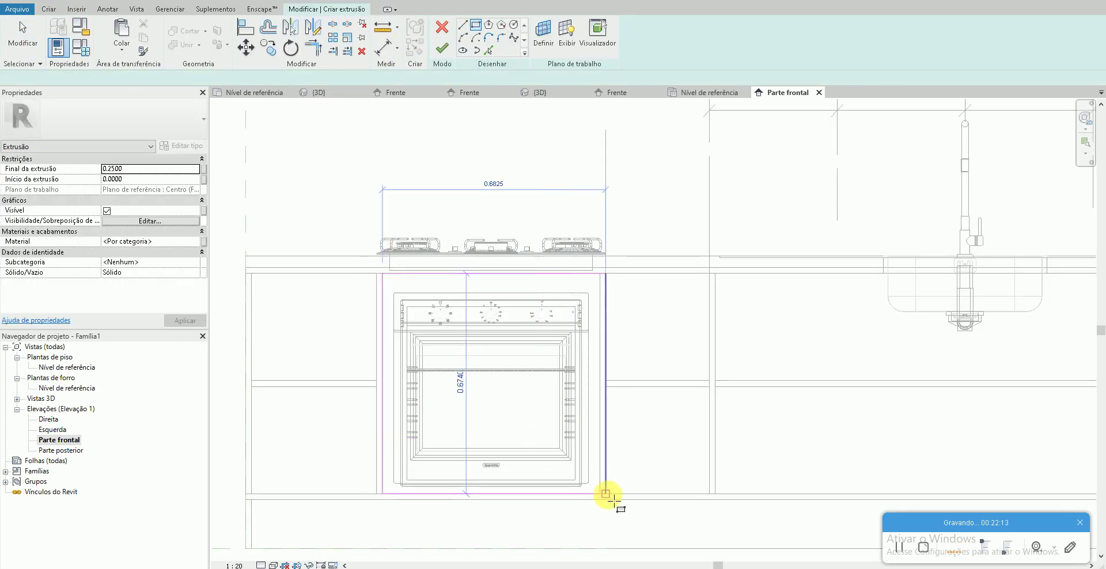
{"action": "left_click", "coordinate": [604, 493]}
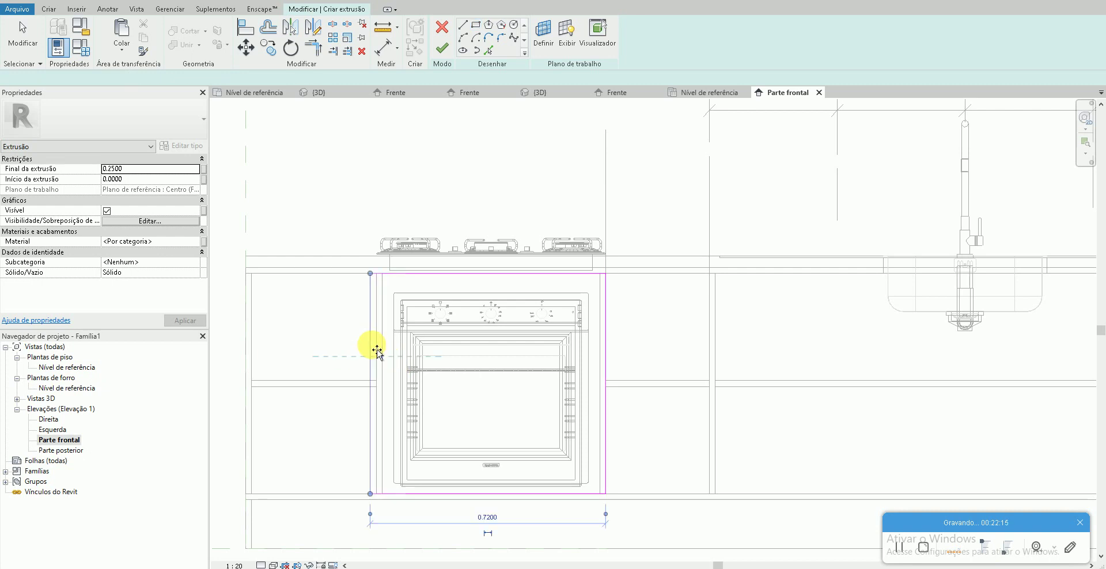
{"action": "left_click_drag", "start_coordinate": [377, 350], "coordinate": [379, 348]}
{"action": "left_click", "coordinate": [441, 48]}
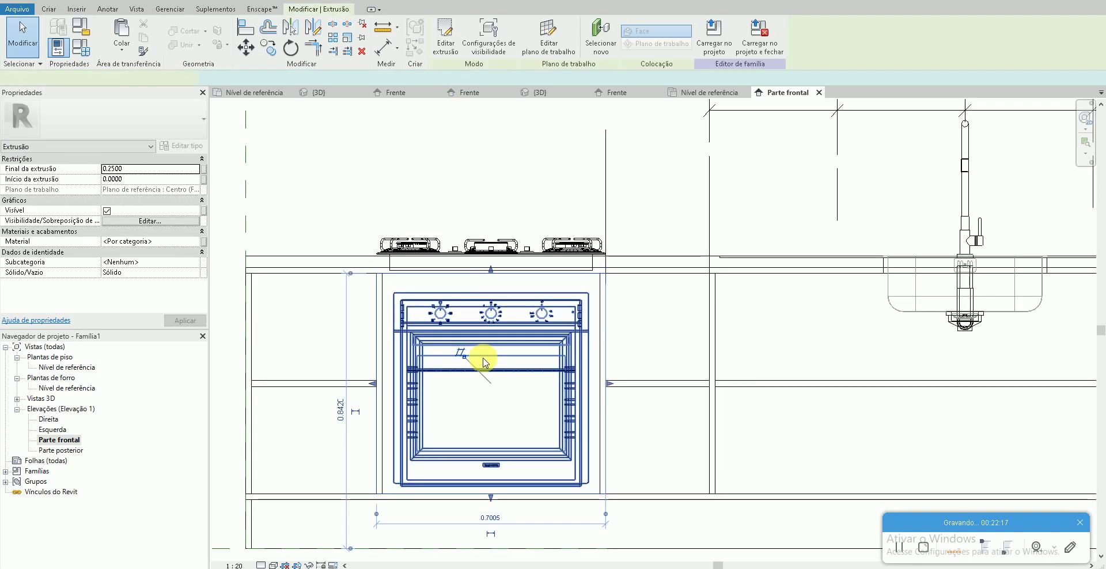
- Edit the extrusion to add an inner rectangle, turning it into a frame
{"action": "left_click", "coordinate": [457, 353]}
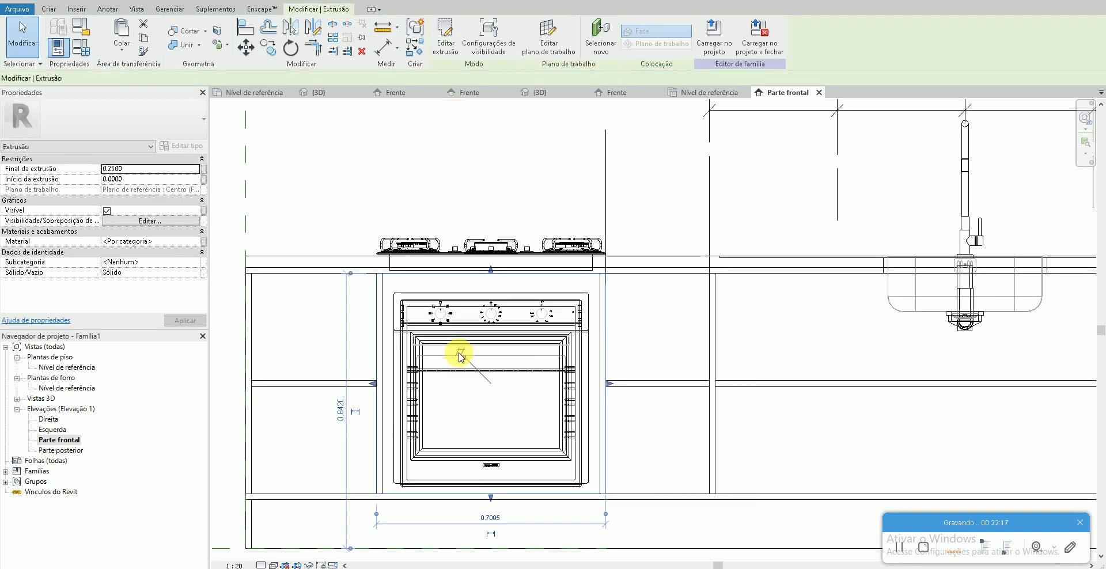
{"action": "left_click", "coordinate": [448, 40]}
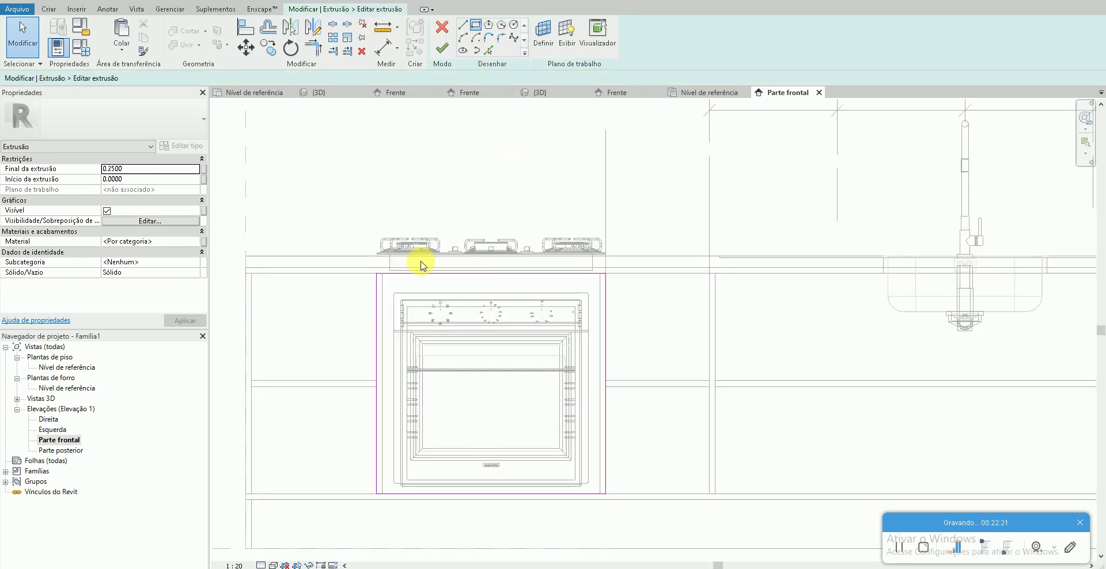
{"action": "key", "text": "Return"}
{"action": "left_click", "coordinate": [394, 293]}
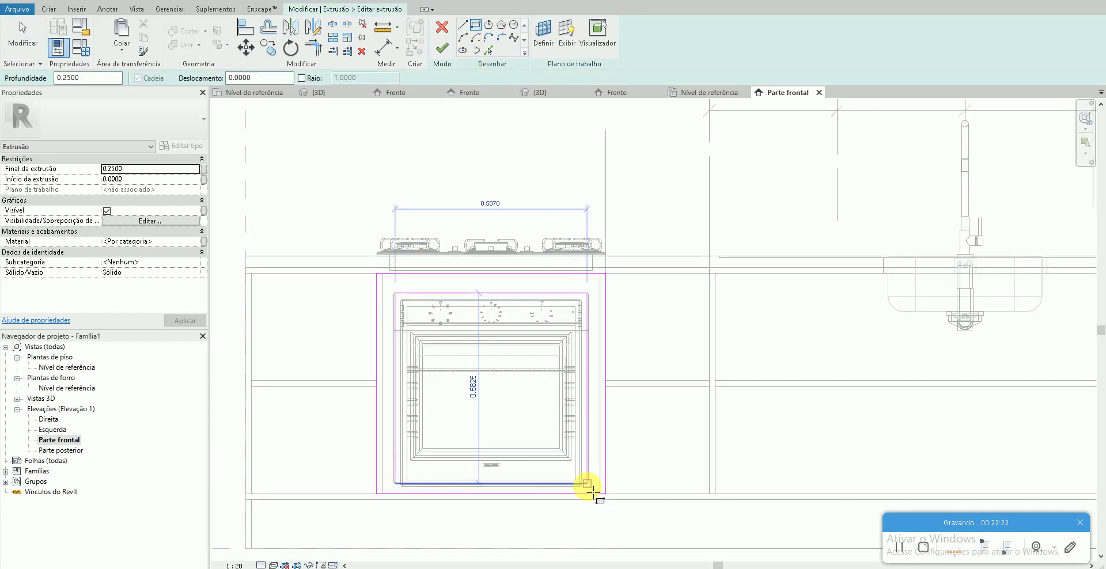
{"action": "left_click", "coordinate": [593, 490]}
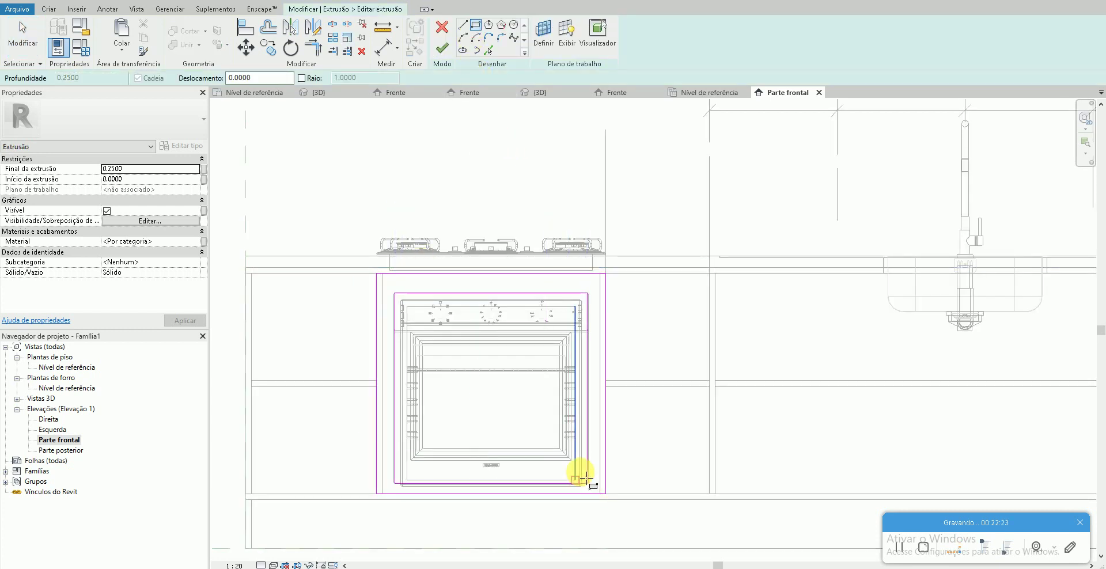
{"action": "left_click", "coordinate": [445, 49]}
- In the Nível de referência plan, set the oven frame's extrusion end to 0.0180
{"action": "double_click", "coordinate": [88, 368]}
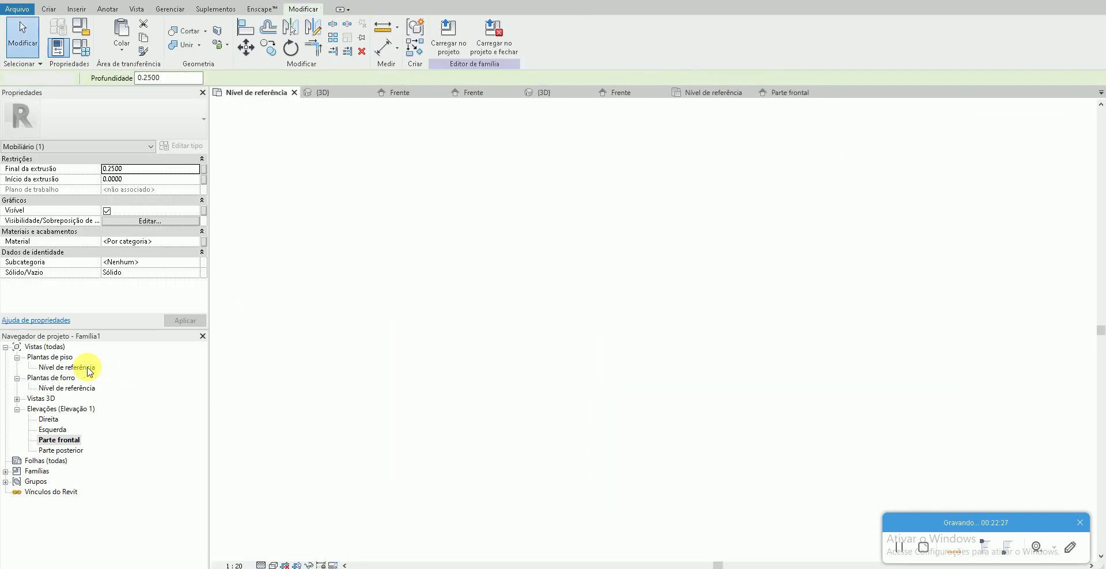
{"action": "left_click", "coordinate": [478, 373]}
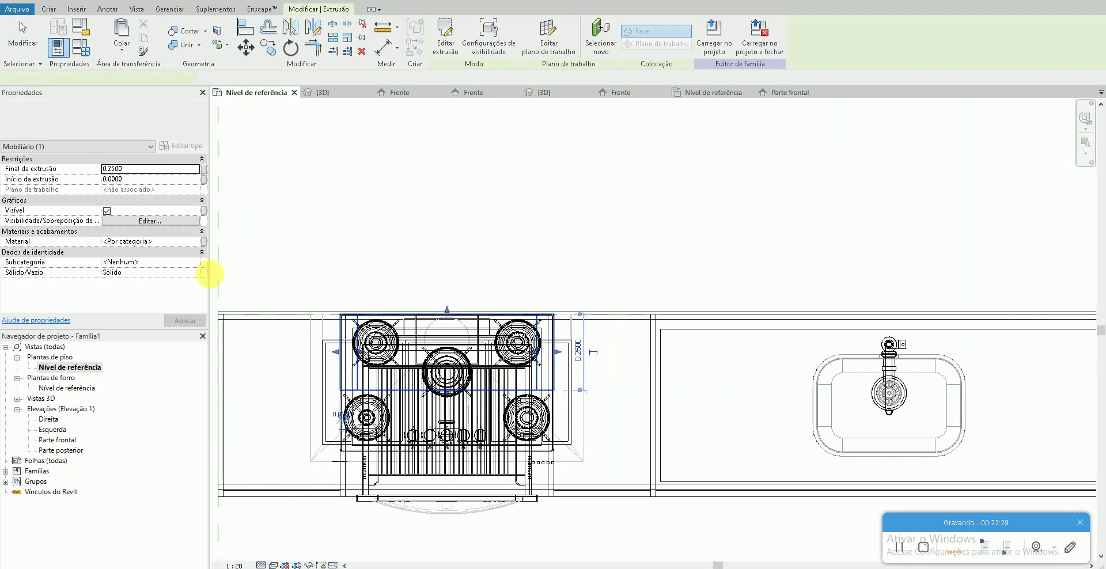
{"action": "left_click", "coordinate": [143, 169]}
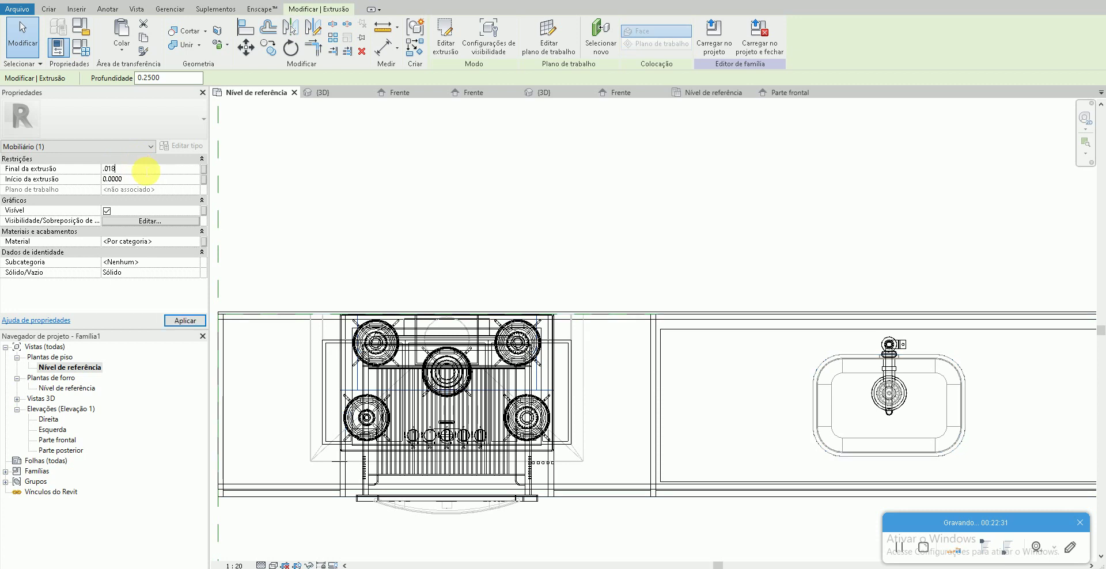
{"action": "scroll", "coordinate": [334, 328], "scroll_direction": "up", "scroll_amount": 5}
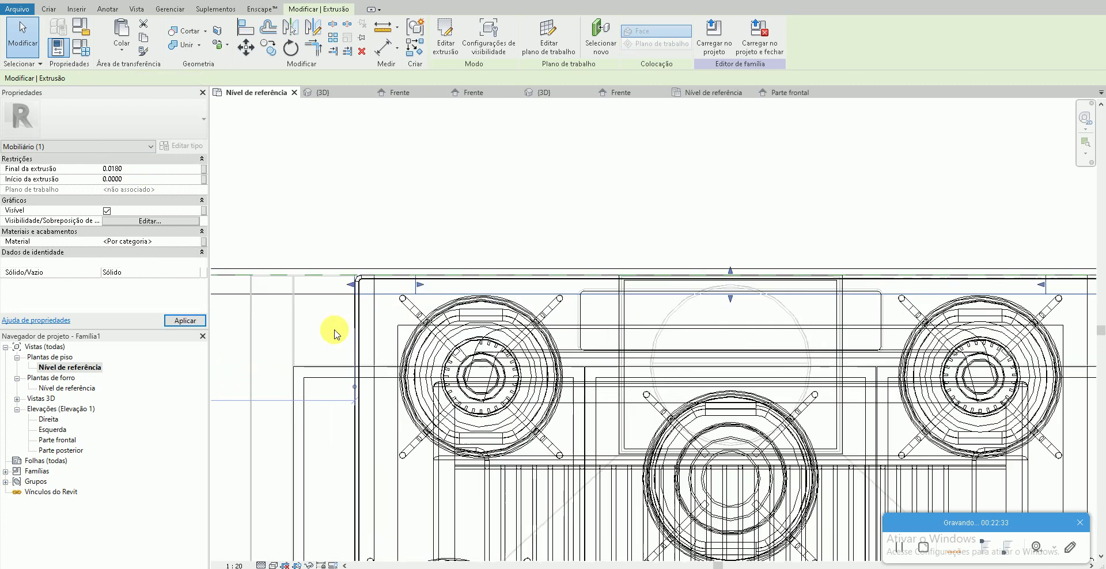
- Move the oven frame forward until it sits flush with the cabinet front
{"action": "key", "text": "m"}
{"action": "key", "text": "v"}
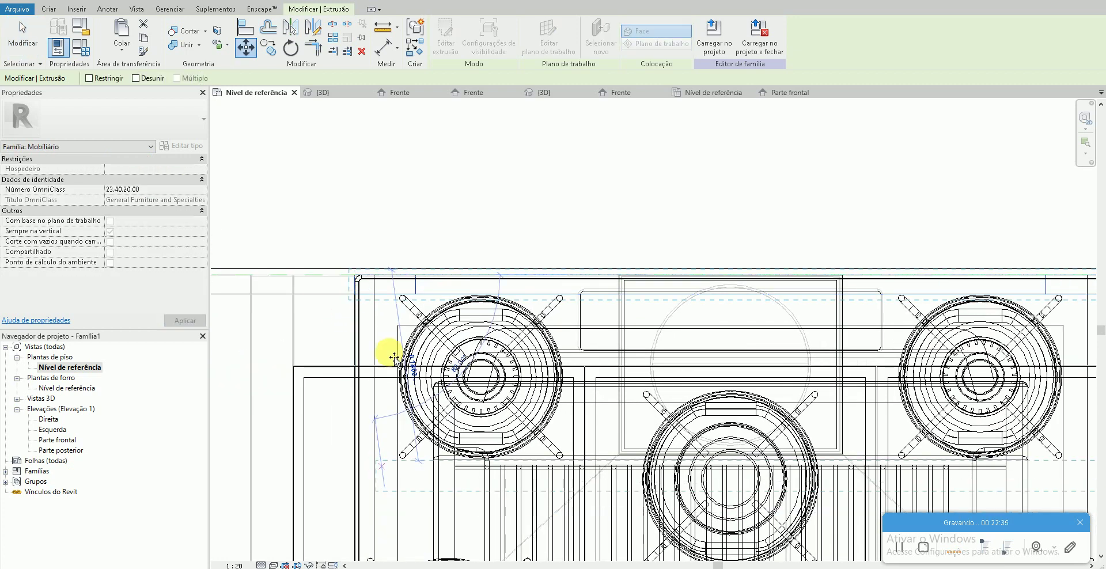
{"action": "scroll", "coordinate": [374, 396], "scroll_direction": "down", "scroll_amount": 2}
{"action": "middle_click_drag", "start_coordinate": [374, 397], "coordinate": [395, 228]}
{"action": "scroll", "coordinate": [395, 227], "scroll_direction": "down", "scroll_amount": 1}
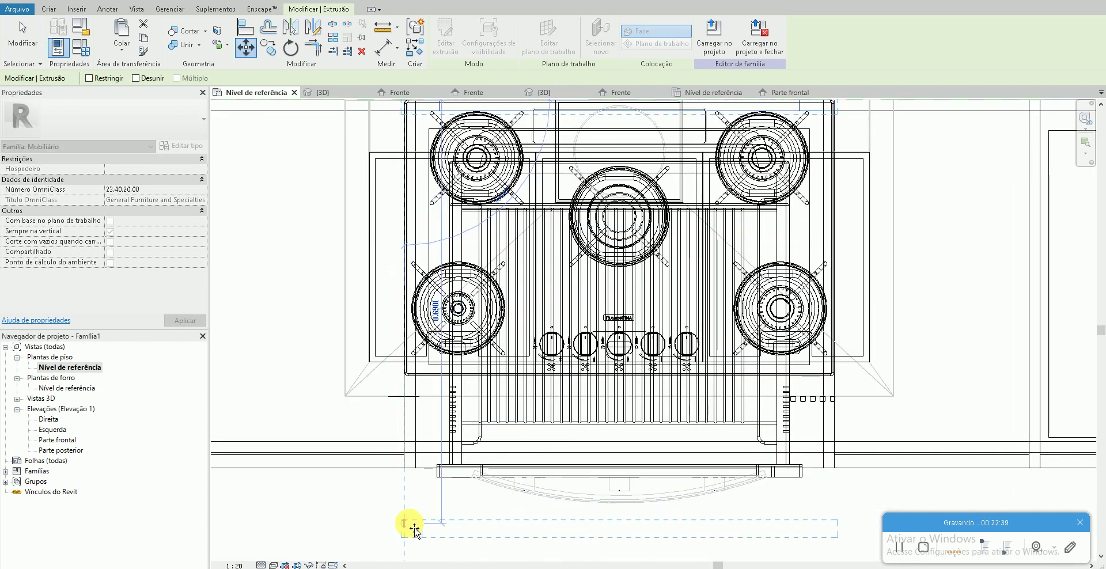
{"action": "left_click", "coordinate": [415, 527]}
{"action": "scroll", "coordinate": [406, 526], "scroll_direction": "up", "scroll_amount": 3}
{"action": "key", "text": "m"}
{"action": "key", "text": "v"}
{"action": "left_click", "coordinate": [401, 524]}
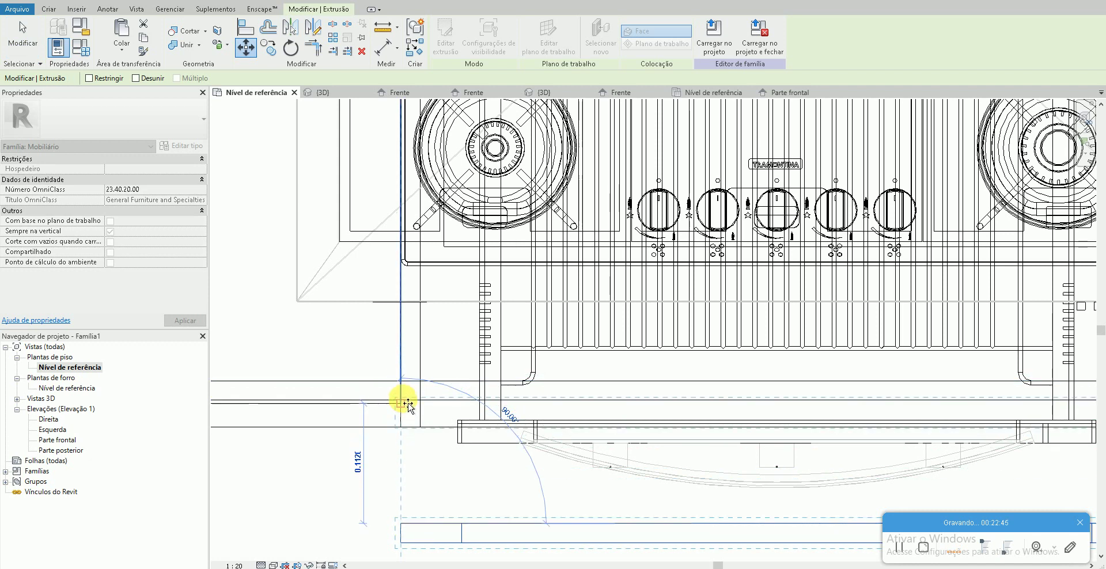
{"action": "left_click", "coordinate": [400, 400]}
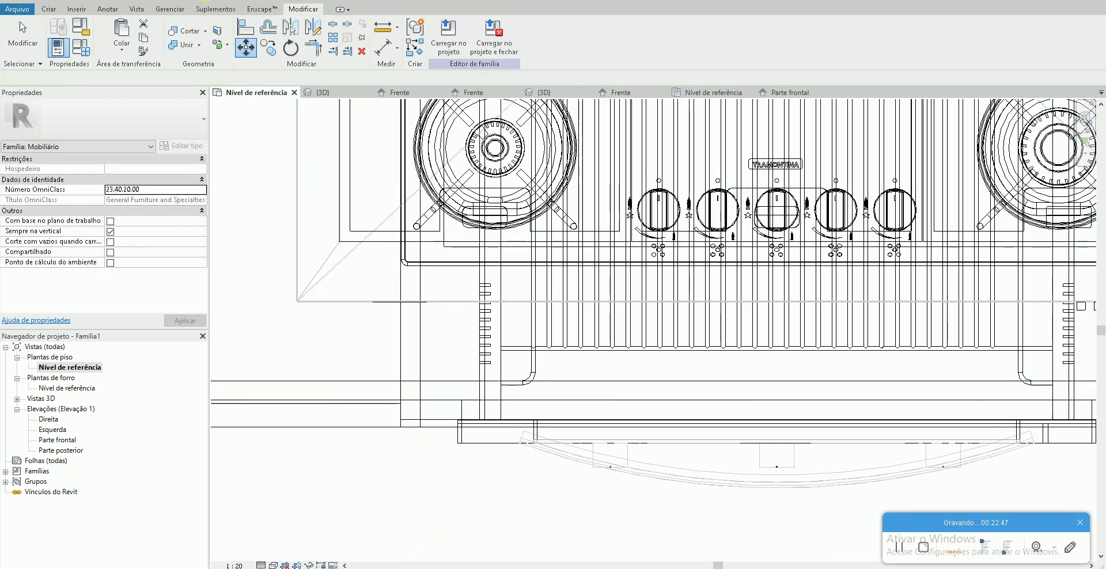
{"action": "key", "text": "ctrl+Tab"}
- Select the thin panel beside the oven in the Nível de referência plan
{"action": "scroll", "coordinate": [404, 477], "scroll_direction": "up", "scroll_amount": 3}
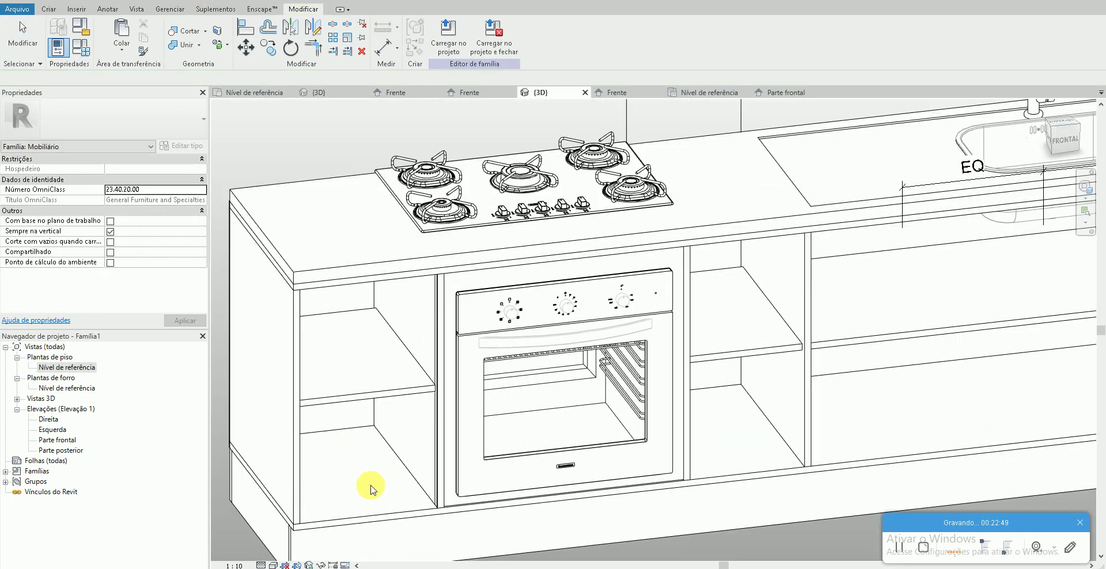
{"action": "scroll", "coordinate": [366, 486], "scroll_direction": "up", "scroll_amount": 3}
{"action": "left_click", "coordinate": [459, 501]}
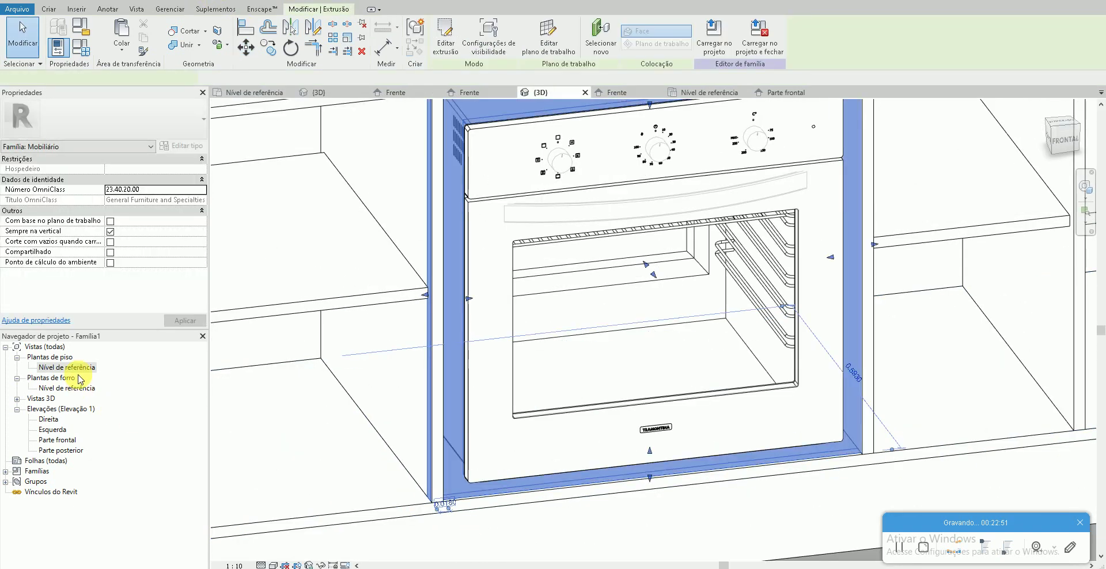
{"action": "double_click", "coordinate": [95, 367]}
{"action": "scroll", "coordinate": [426, 433], "scroll_direction": "up", "scroll_amount": 2}
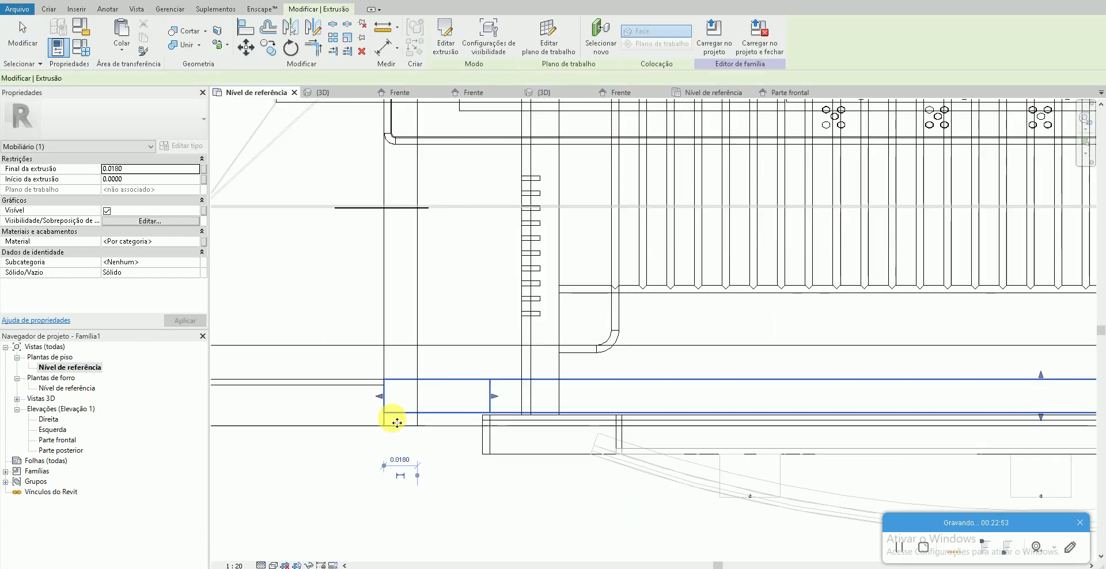
{"action": "left_click", "coordinate": [388, 415]}
{"action": "key", "text": "c"}
{"action": "key", "text": "m"}
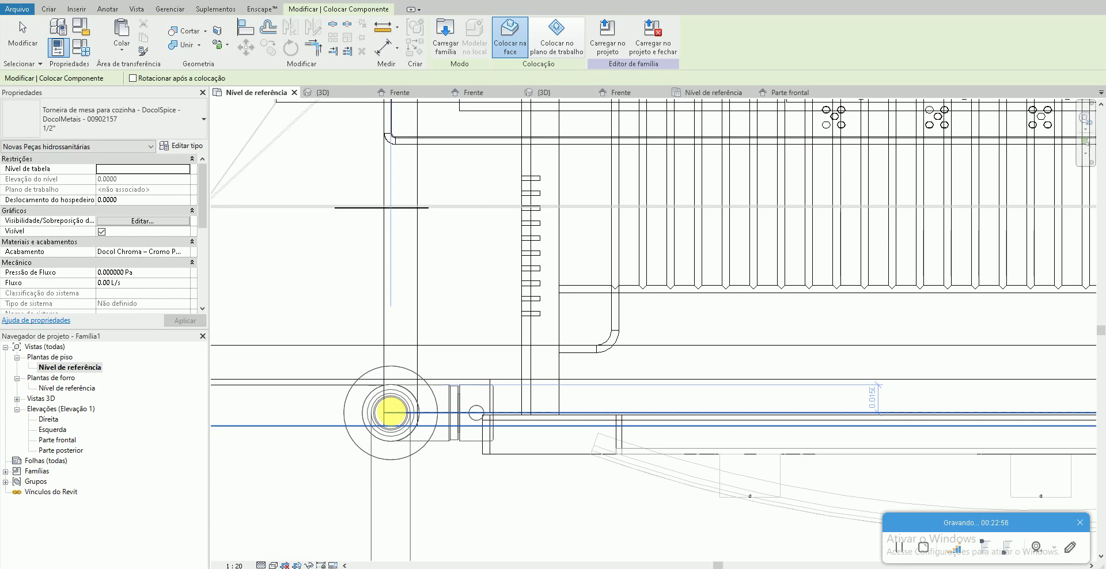
{"action": "key", "text": "Escape"}
- Move the thin panel so its corner snaps to the cabinet front line
{"action": "left_click", "coordinate": [394, 416]}
{"action": "key", "text": "m"}
{"action": "key", "text": "v"}
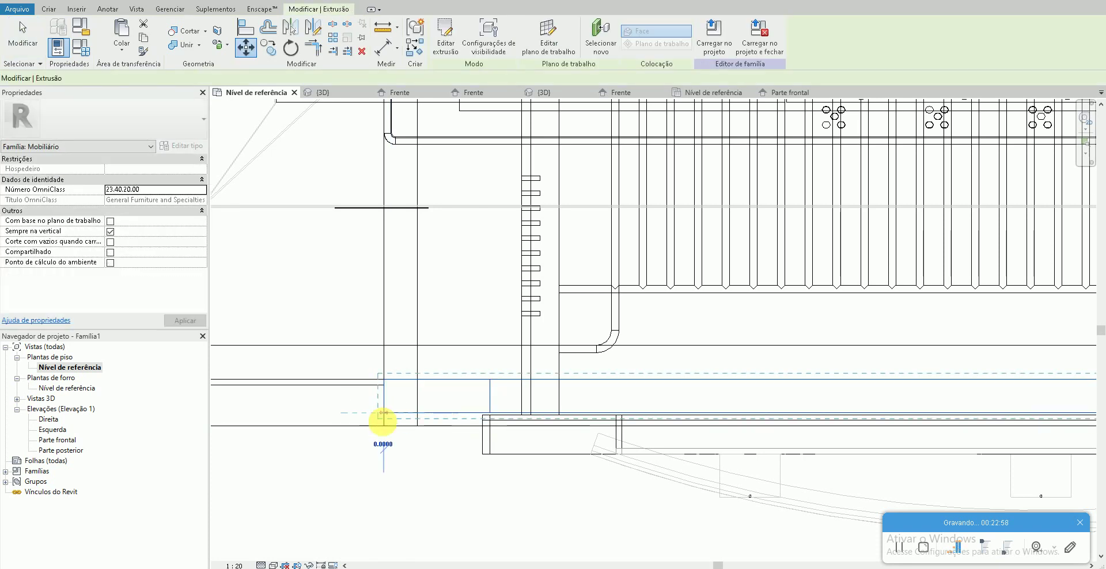
{"action": "left_click", "coordinate": [385, 426]}
{"action": "left_click", "coordinate": [416, 338]}
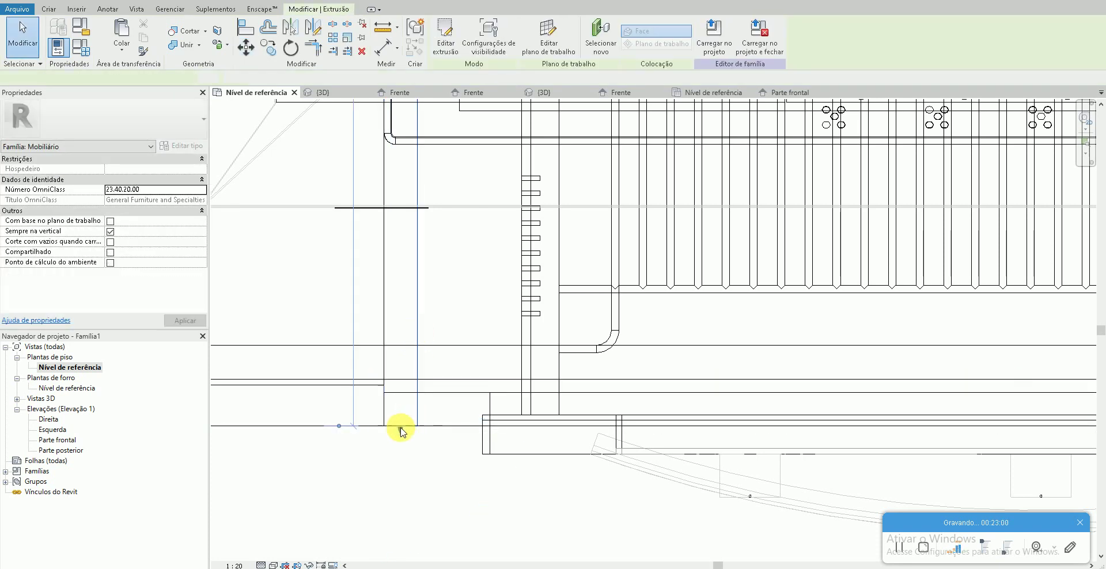
{"action": "left_click", "coordinate": [408, 397]}
- Check the panel placement in 3D and return to the Nível de referência plan
{"action": "scroll", "coordinate": [760, 399], "scroll_direction": "down", "scroll_amount": 4}
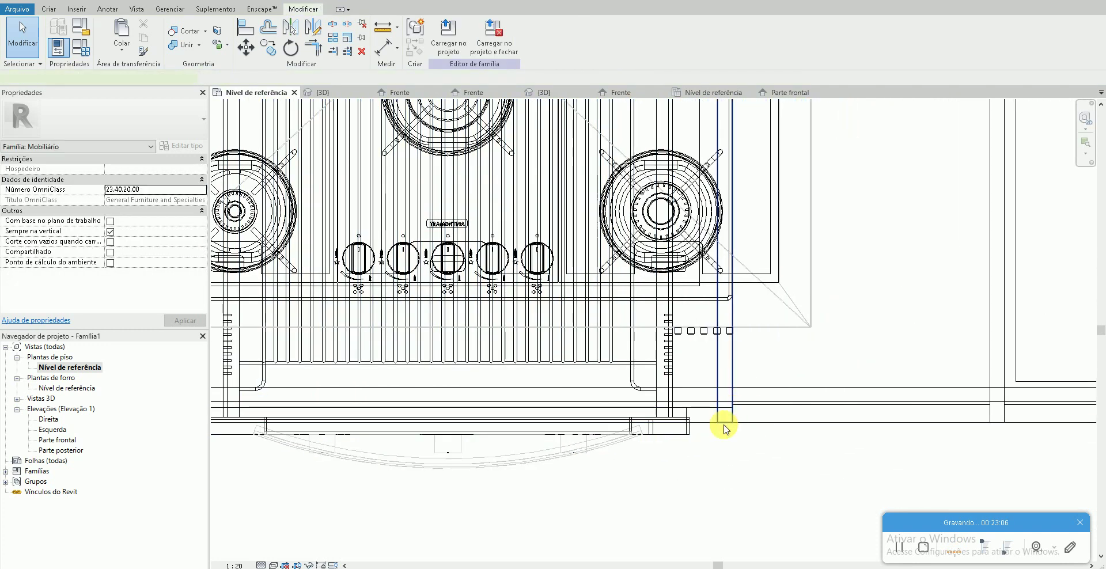
{"action": "left_click", "coordinate": [724, 429]}
{"action": "scroll", "coordinate": [725, 429], "scroll_direction": "up", "scroll_amount": 2}
{"action": "key", "text": "Escape"}
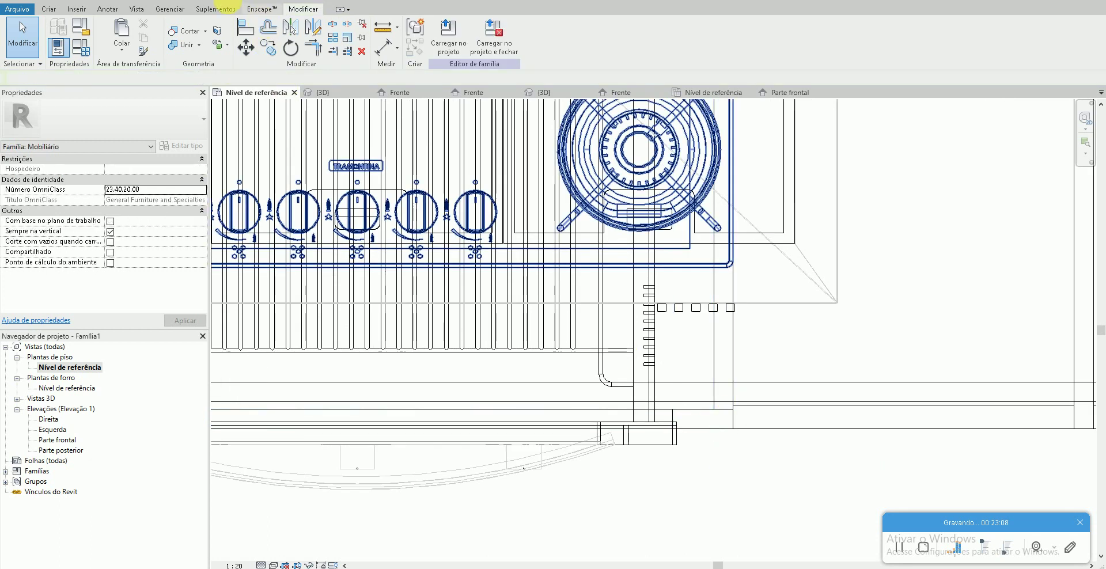
{"action": "key", "text": "ctrl+Tab"}
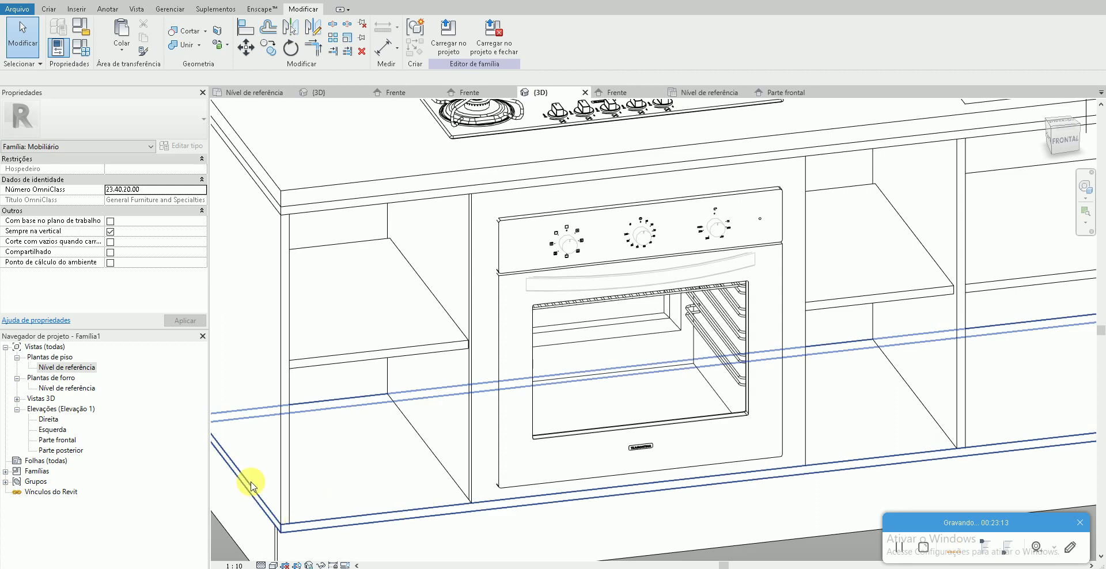
{"action": "double_click", "coordinate": [68, 367]}
- Move the oven slightly toward the cabinet front in plan
{"action": "left_click", "coordinate": [668, 448]}
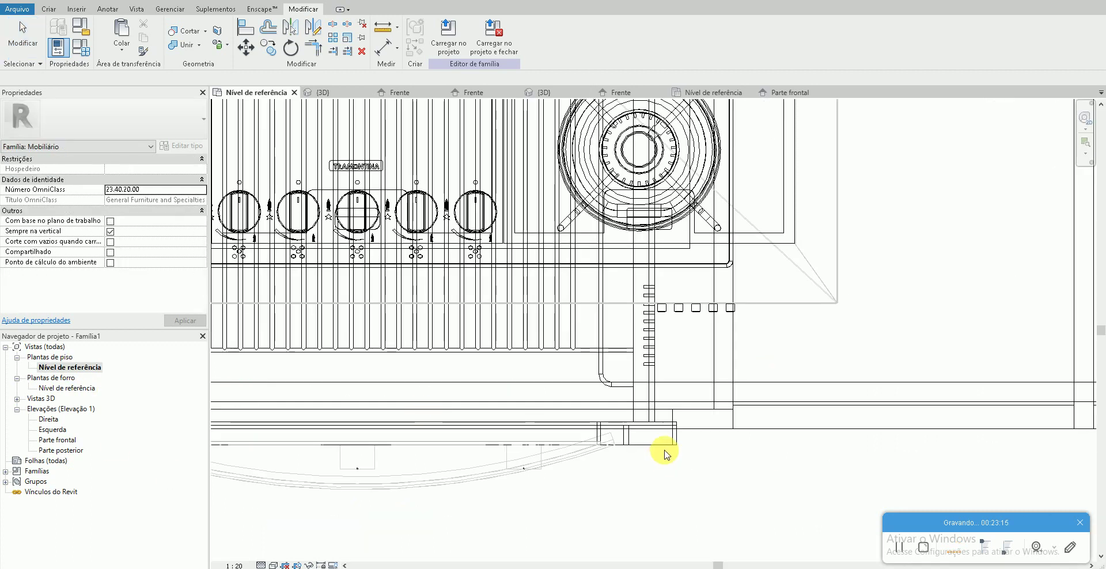
{"action": "scroll", "coordinate": [680, 440], "scroll_direction": "up", "scroll_amount": 2}
{"action": "key", "text": "m"}
{"action": "key", "text": "v"}
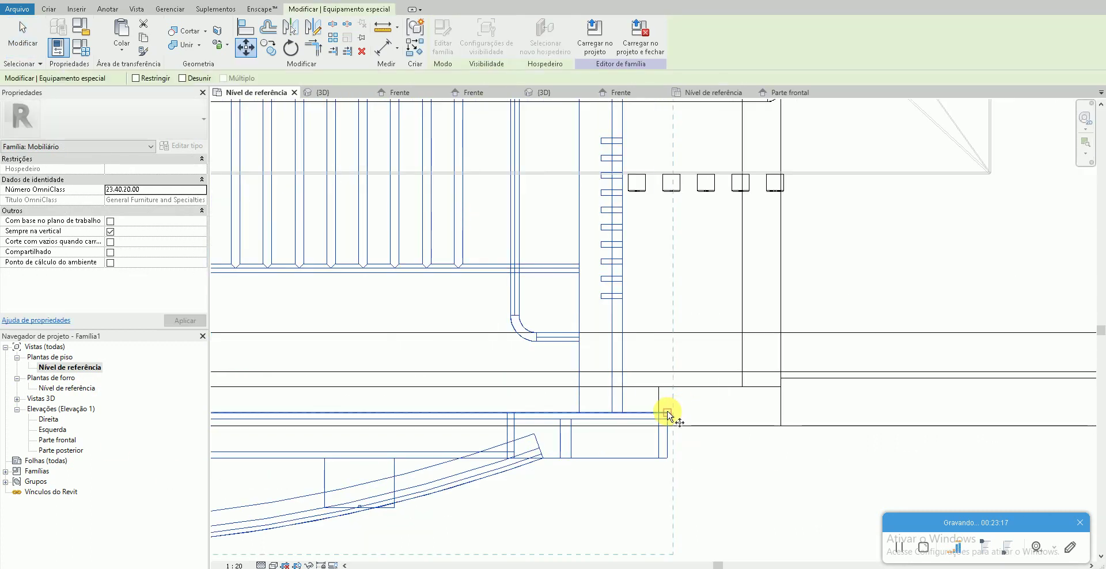
{"action": "left_click", "coordinate": [667, 425]}
{"action": "left_click", "coordinate": [673, 437]}
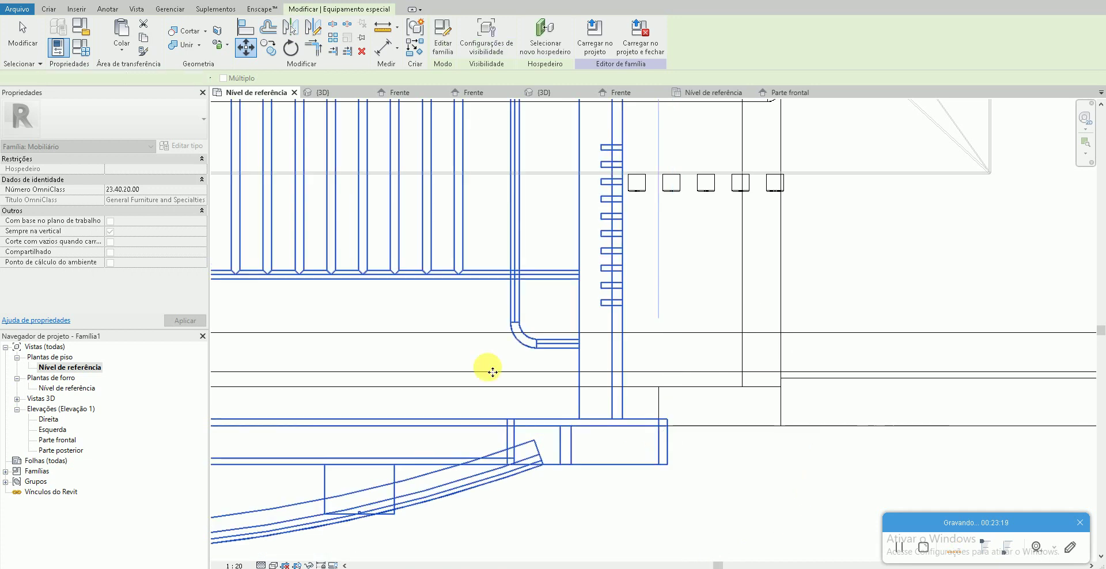
{"action": "key", "text": "Escape"}
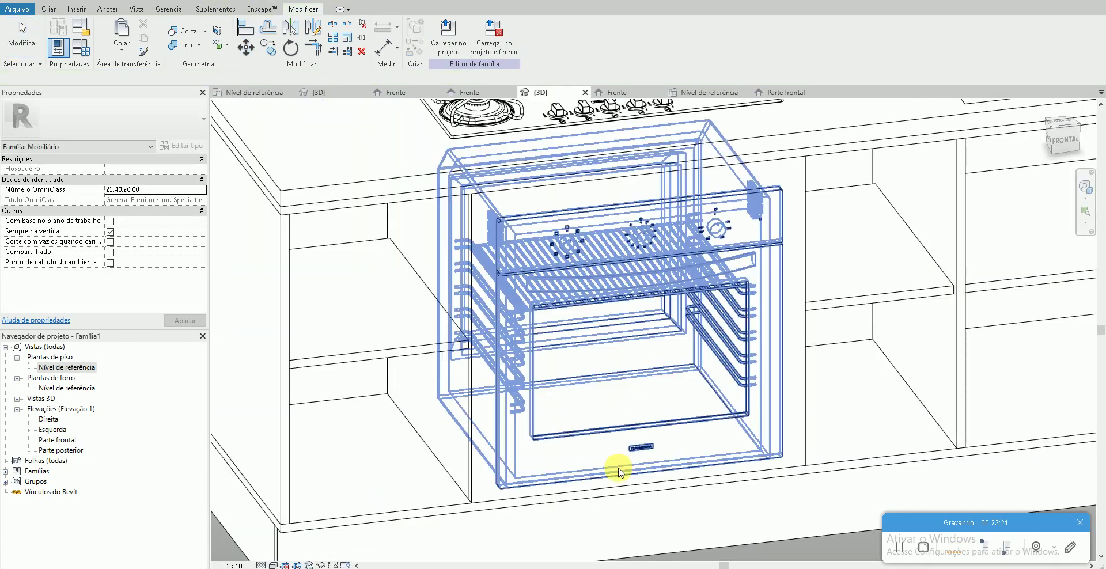
- Inspect the 3D model from above, then open the Parte frontal elevation
{"action": "mouse_move", "coordinate": [506, 382]}
{"action": "middle_mouse_down", "text": "shift"}
{"action": "mouse_move", "coordinate": [797, 530]}
{"action": "mouse_move", "coordinate": [641, 496]}
{"action": "mouse_move", "coordinate": [671, 507]}
{"action": "middle_mouse_up", "text": "shift"}
{"action": "scroll", "coordinate": [644, 504], "scroll_direction": "down", "scroll_amount": 2}
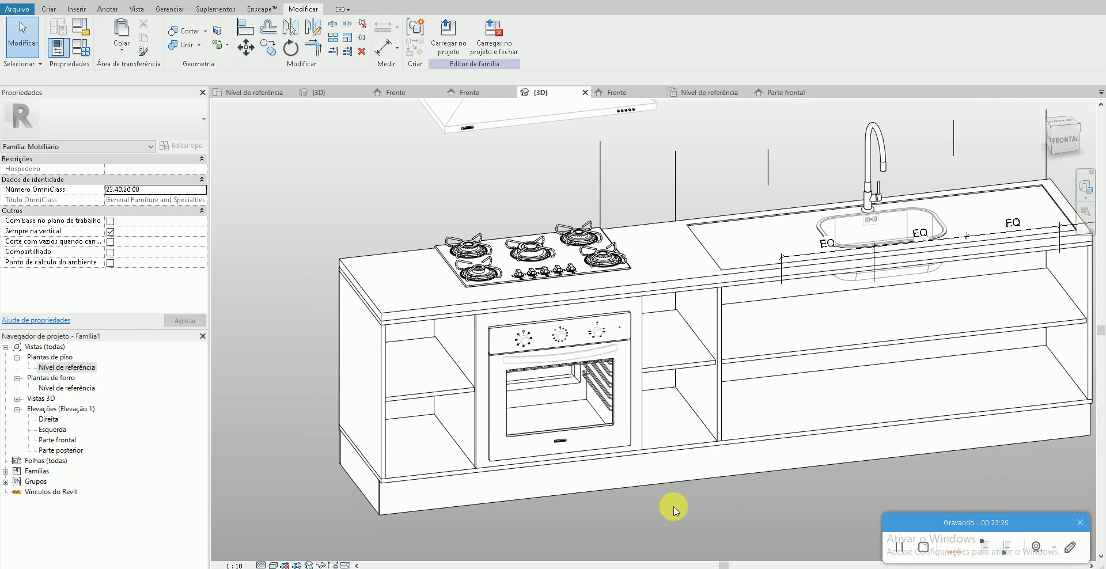
{"action": "scroll", "coordinate": [673, 505], "scroll_direction": "down", "scroll_amount": 1}
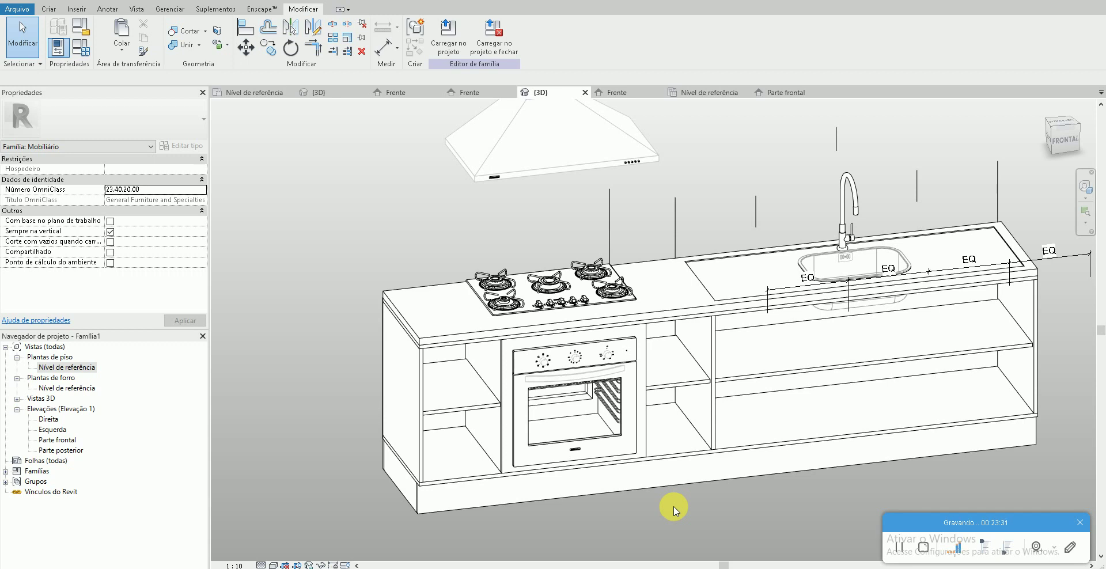
{"action": "double_click", "coordinate": [58, 440]}
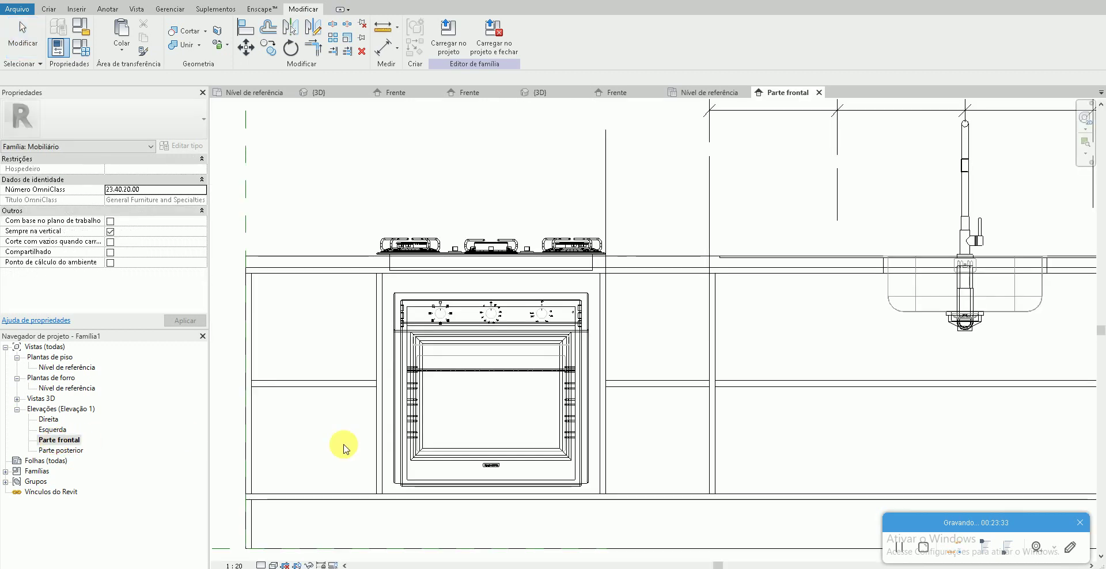
- Sketch an extrusion rectangle filling the bay left of the oven
{"action": "middle_click_drag", "start_coordinate": [296, 452], "coordinate": [324, 455]}
{"action": "scroll", "coordinate": [322, 455], "scroll_direction": "up", "scroll_amount": 1}
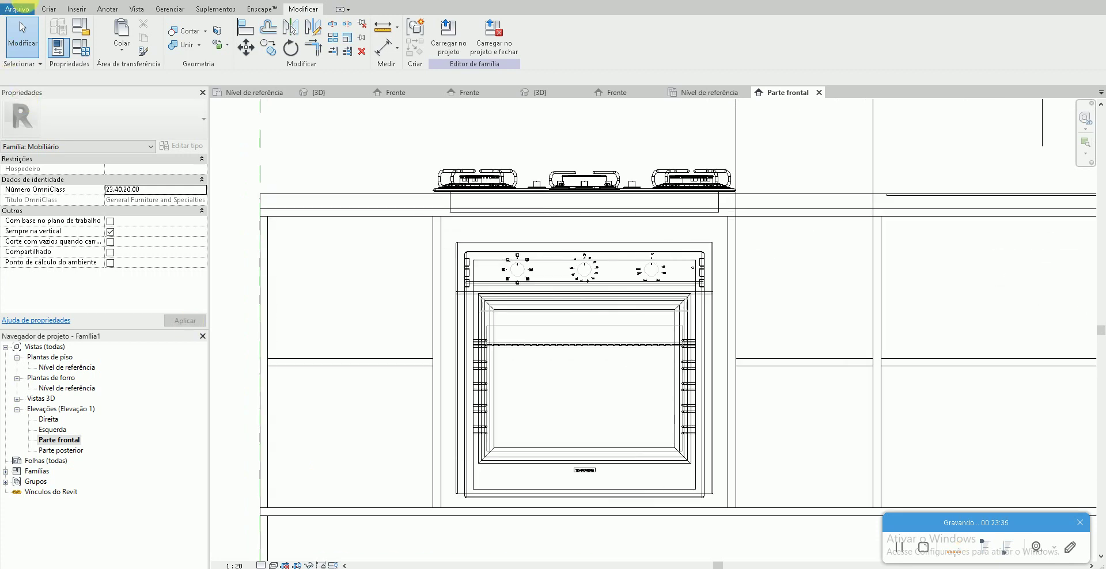
{"action": "left_click", "coordinate": [48, 9]}
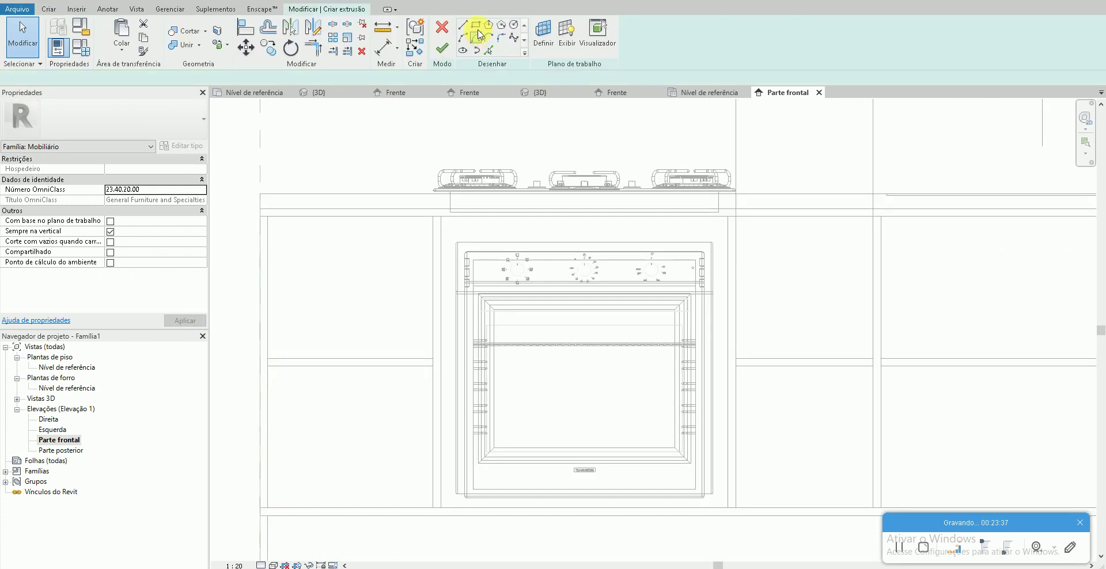
{"action": "left_click", "coordinate": [476, 26]}
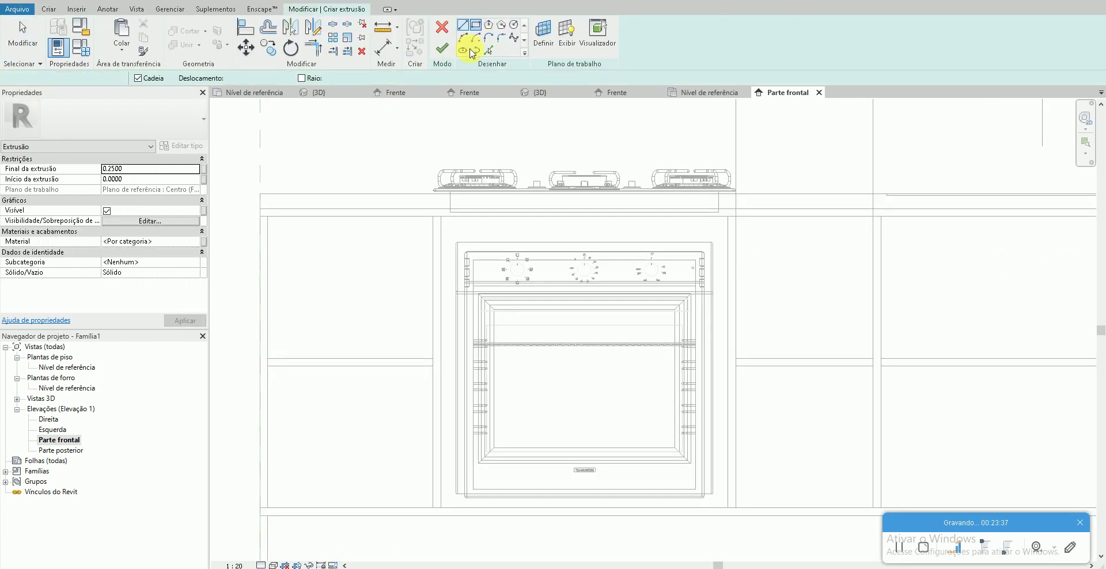
{"action": "left_click", "coordinate": [433, 508]}
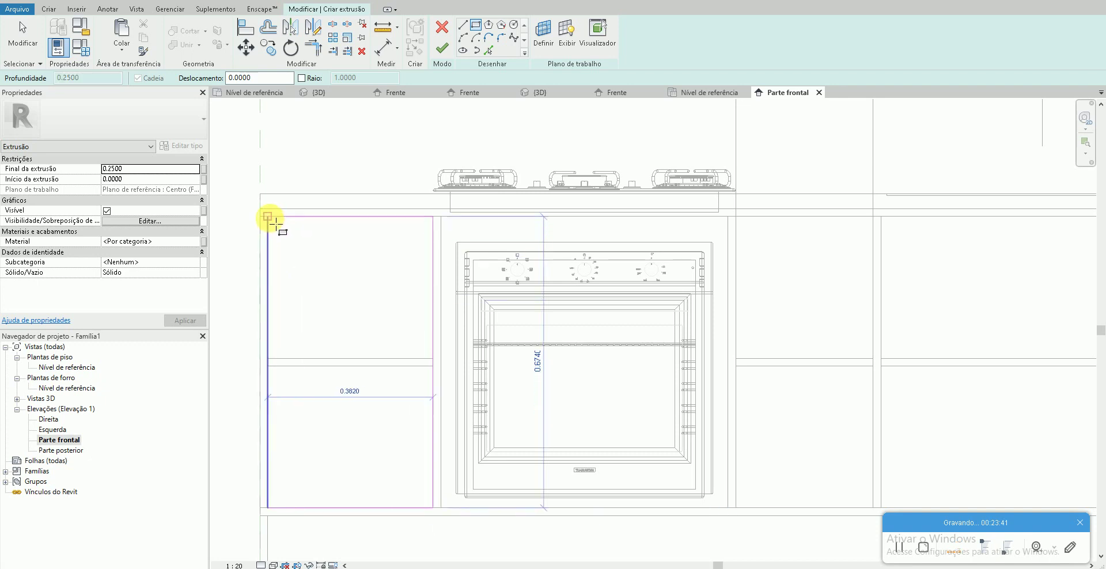
{"action": "left_click", "coordinate": [268, 217]}
- Offset a copy of the rectangle inward by 0.075 and finish the extrusion
{"action": "left_click", "coordinate": [266, 29]}
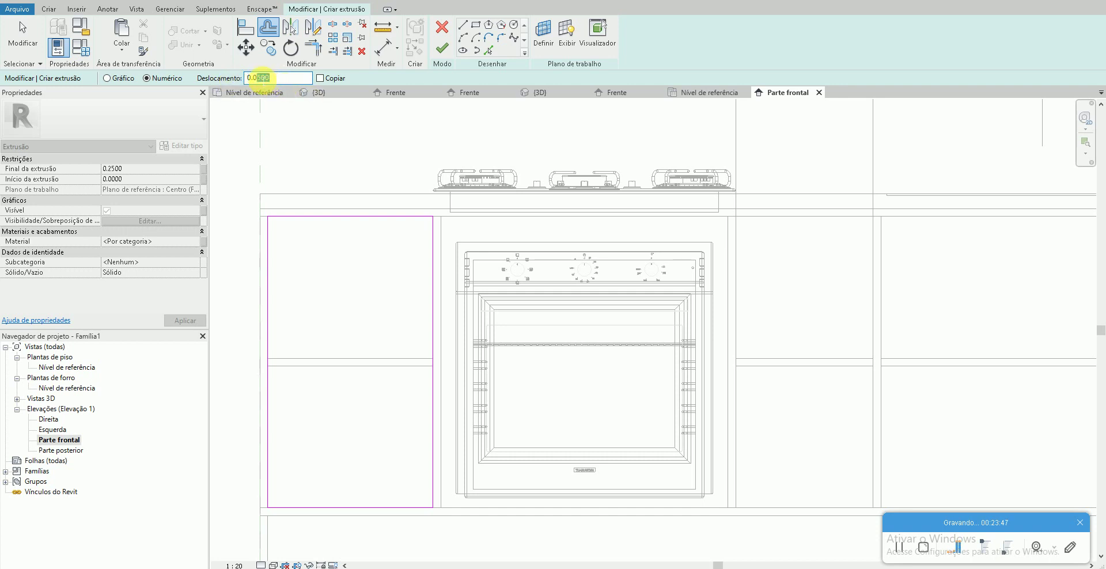
{"action": "left_click", "coordinate": [320, 78]}
{"action": "key", "text": "Tab"}
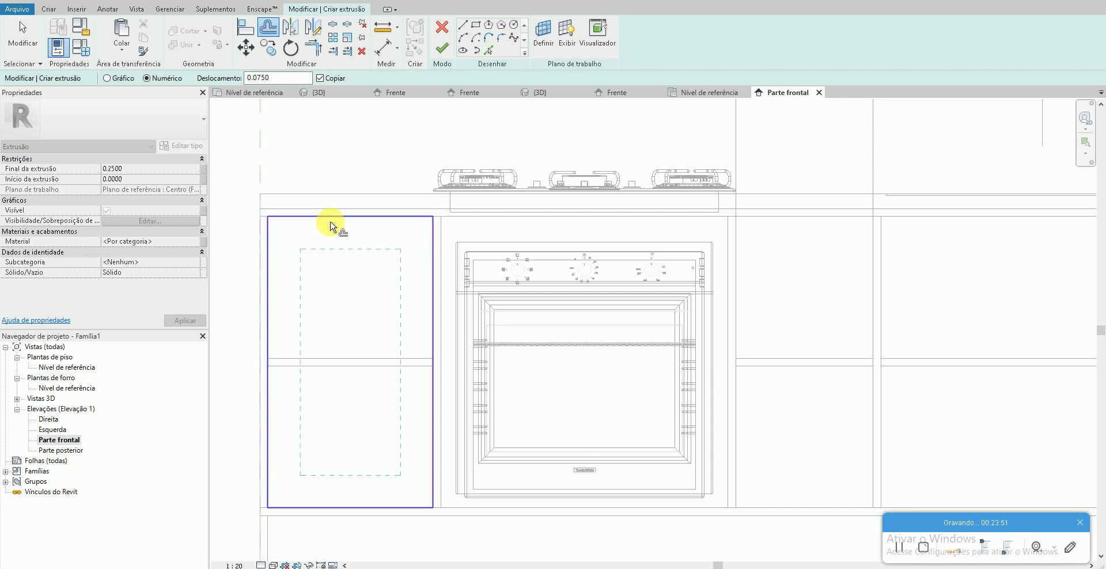
{"action": "left_click", "coordinate": [332, 227]}
{"action": "key", "text": "Escape"}
{"action": "left_click", "coordinate": [448, 60]}
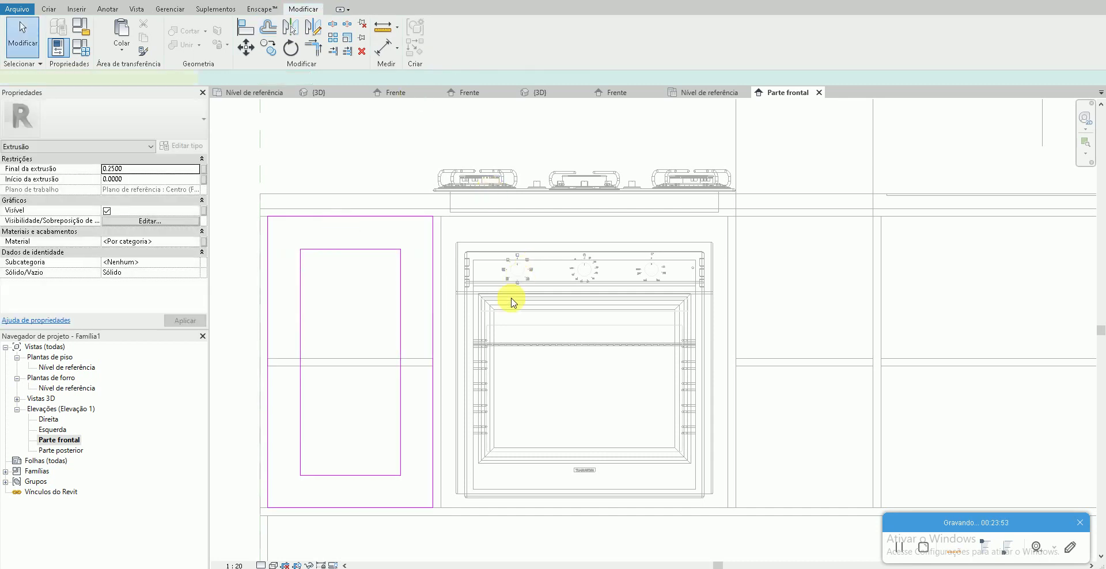
- In the Nível de referência plan, set the new panel's Final da extrusão to 0.018
{"action": "double_click", "coordinate": [74, 367]}
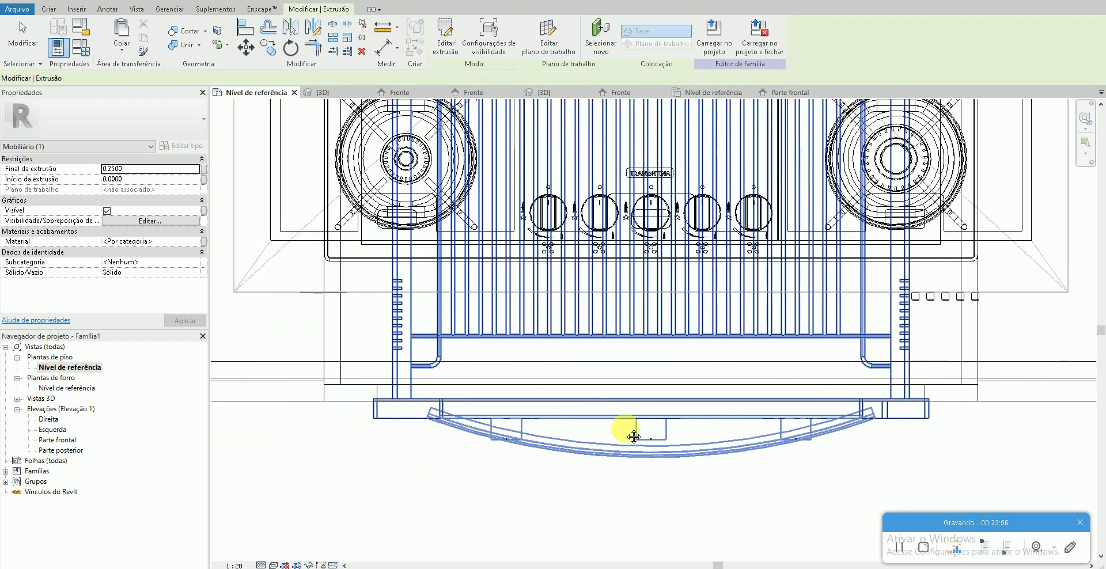
{"action": "scroll", "coordinate": [631, 434], "scroll_direction": "down", "scroll_amount": 3}
{"action": "middle_click_drag", "start_coordinate": [316, 454], "coordinate": [425, 464]}
{"action": "left_click", "coordinate": [143, 169]}
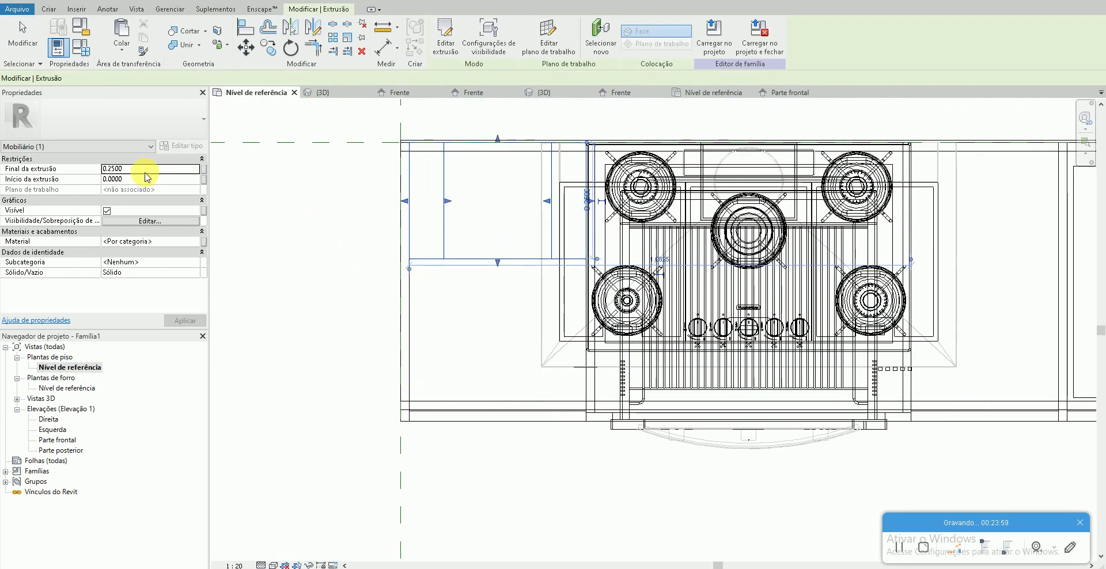
{"action": "double_click", "coordinate": [143, 171]}
{"action": "type", "text": "0.0180"}
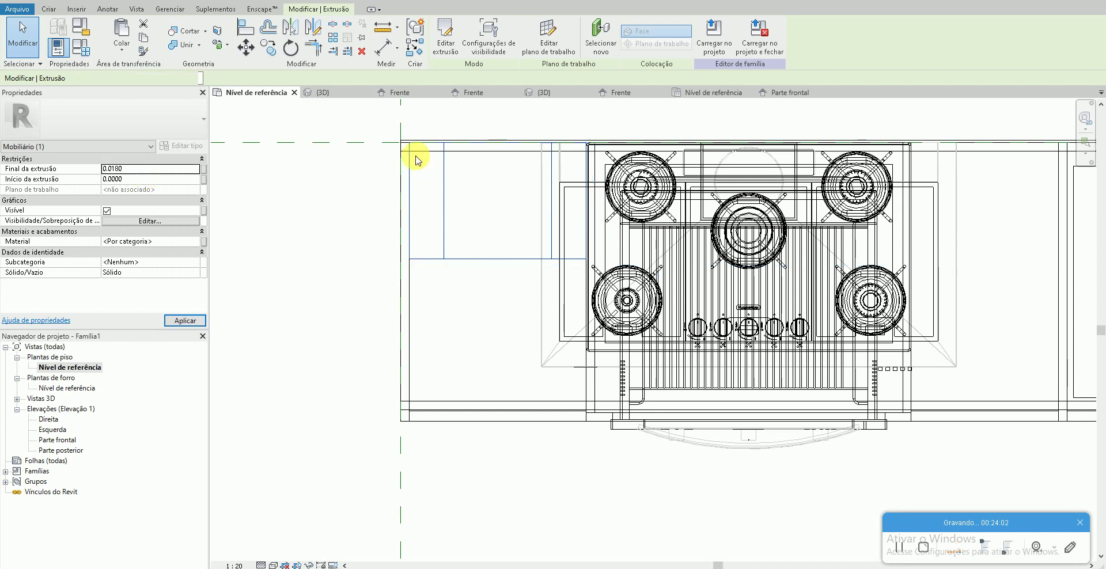
{"action": "scroll", "coordinate": [414, 152], "scroll_direction": "up", "scroll_amount": 2}
{"action": "scroll", "coordinate": [413, 152], "scroll_direction": "up", "scroll_amount": 2}
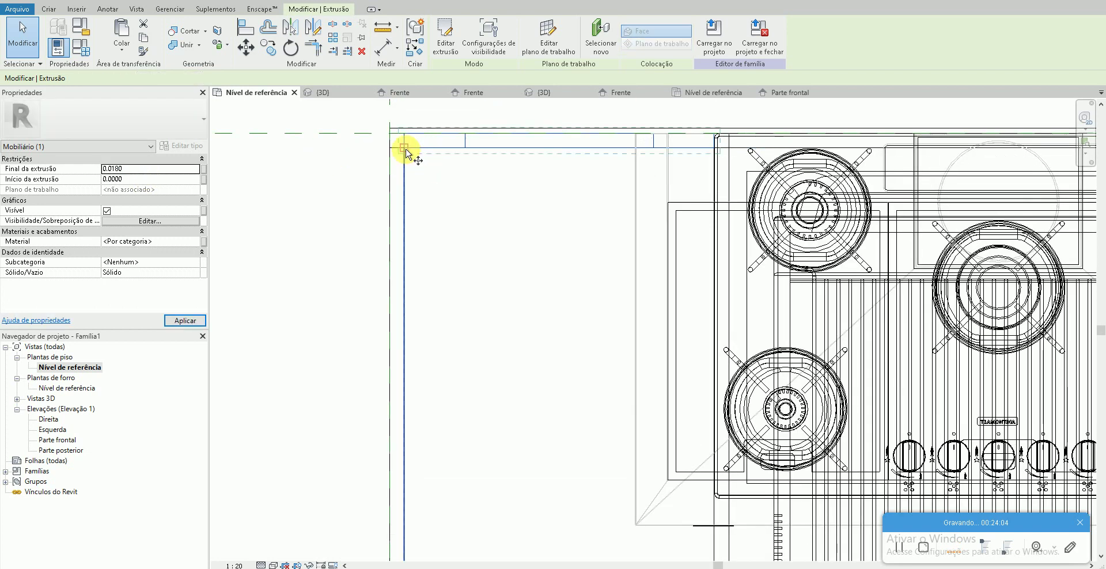
- Move the panel from its corner to the cabinet front corner
{"action": "key", "text": "m"}
{"action": "key", "text": "v"}
{"action": "left_click", "coordinate": [407, 152]}
{"action": "middle_click_drag", "start_coordinate": [408, 438], "coordinate": [395, 222]}
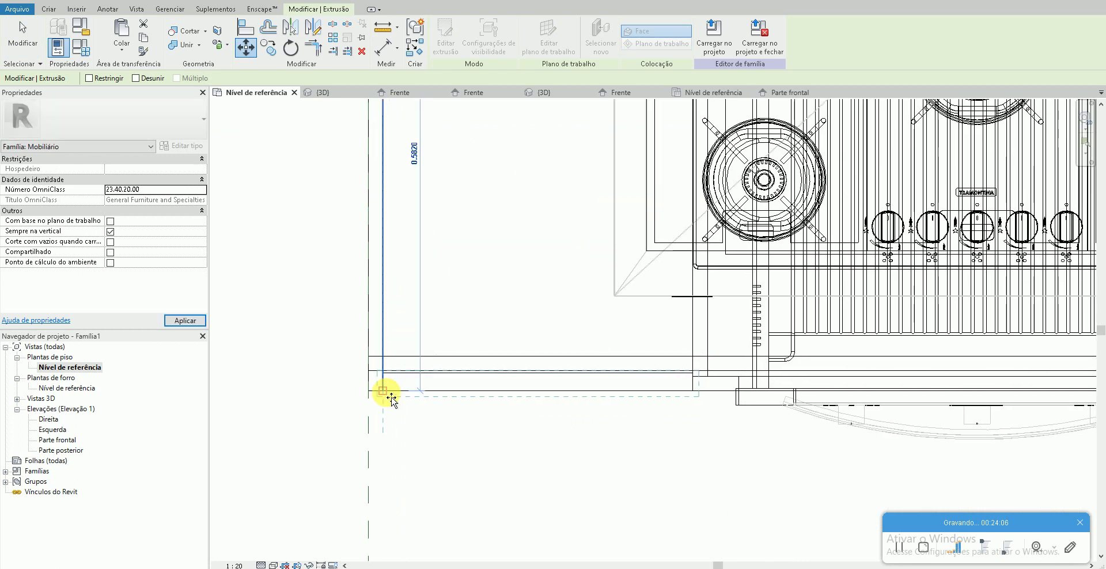
{"action": "left_click", "coordinate": [391, 398]}
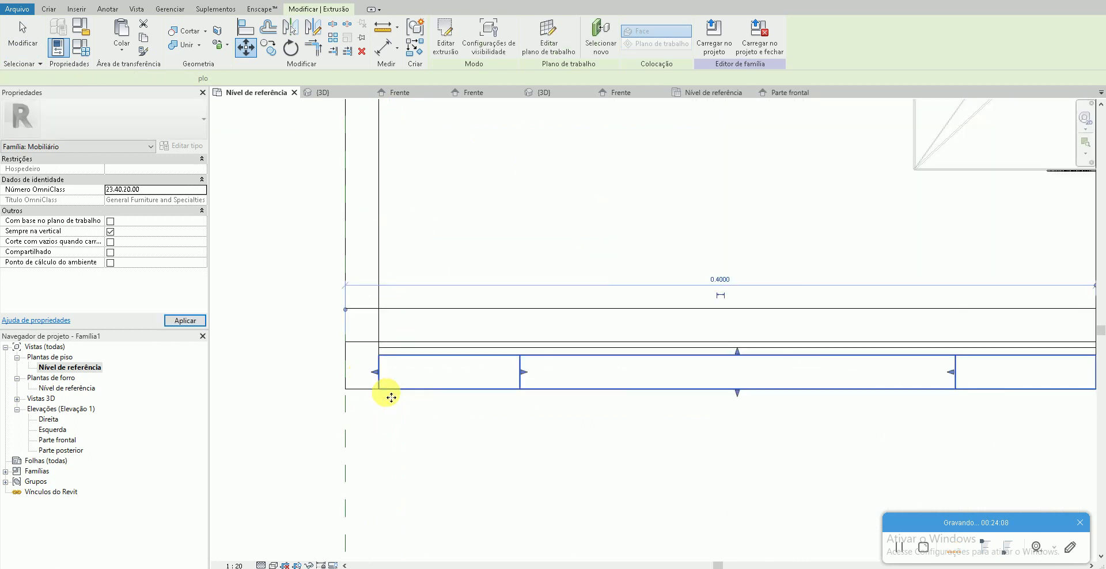
- Shift the panel a further 0.005 to seat it at the cabinet front
{"action": "key", "text": "r"}
{"action": "key", "text": "o"}
{"action": "left_click", "coordinate": [460, 486]}
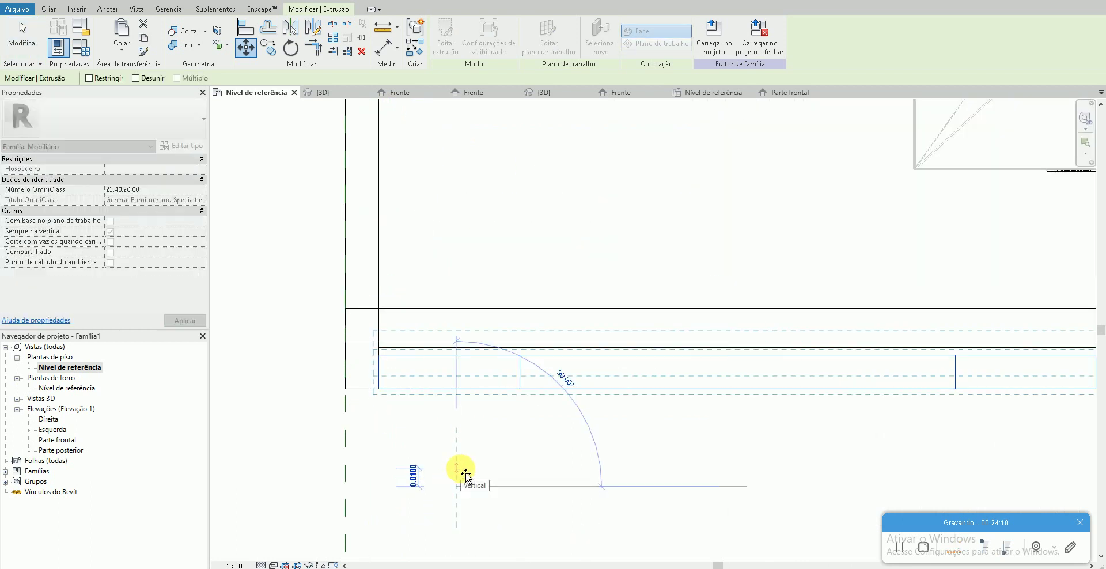
{"action": "type", "text": ".005"}
{"action": "key", "text": "Return"}
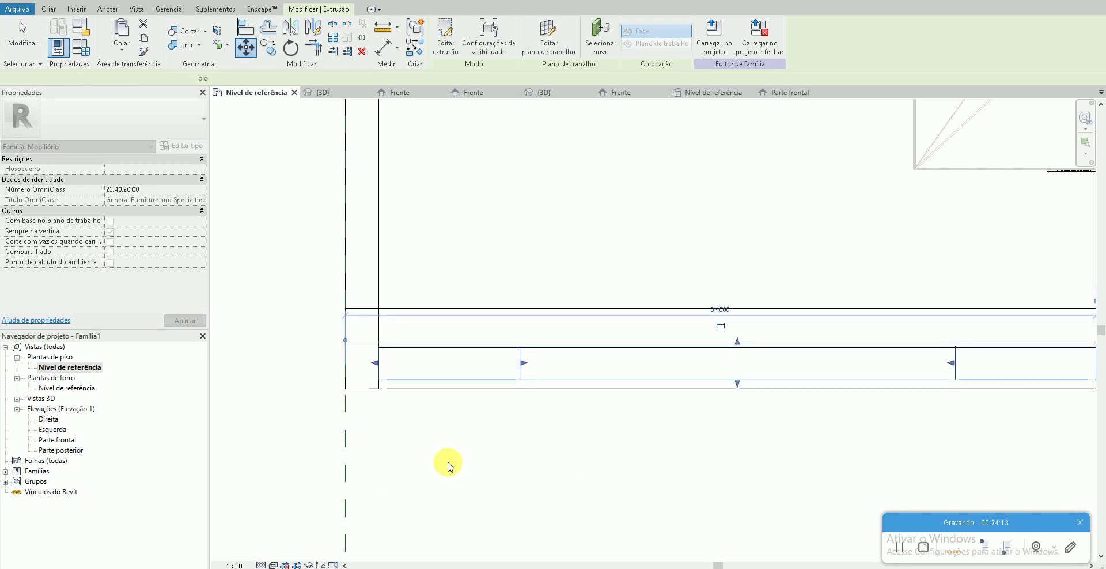
{"action": "key", "text": "Escape"}
- In the 3D view, align the shelf to the opening edge with Align (AL)
{"action": "key", "text": "ctrl+Tab"}
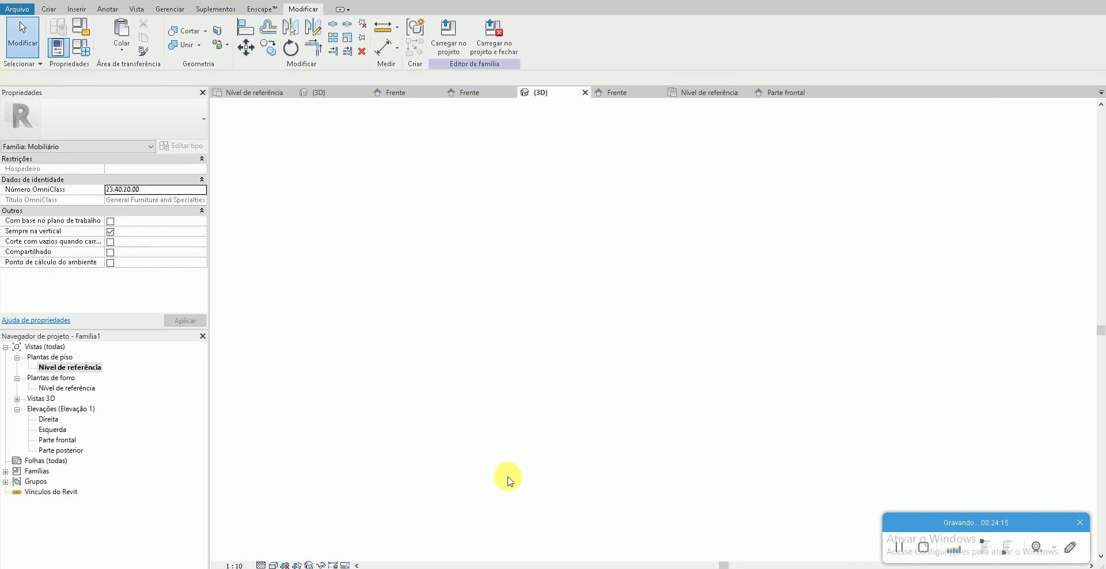
{"action": "scroll", "coordinate": [492, 491], "scroll_direction": "up", "scroll_amount": 3}
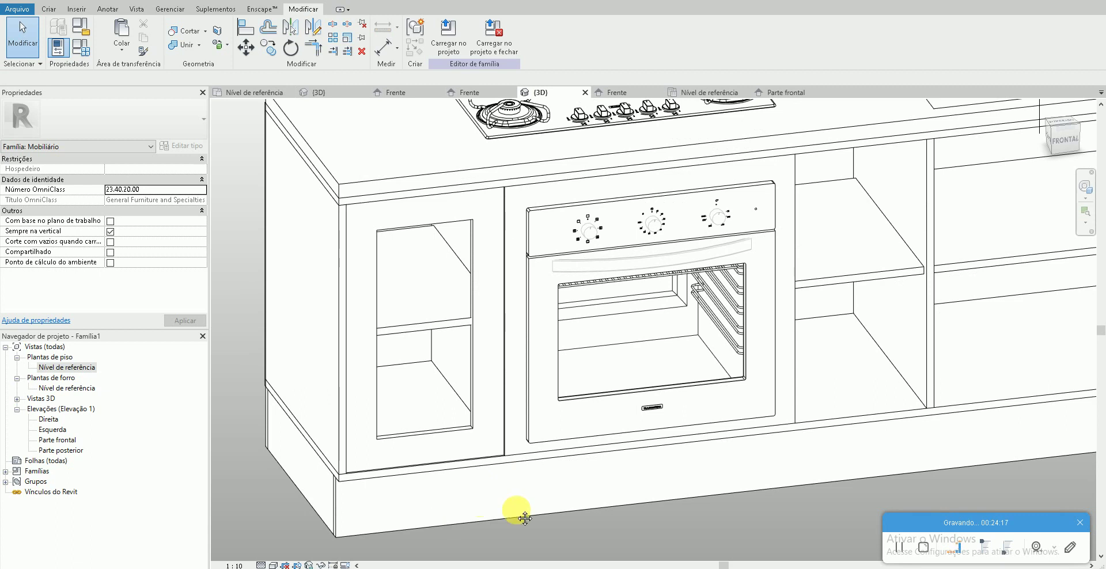
{"action": "scroll", "coordinate": [486, 283], "scroll_direction": "up", "scroll_amount": 2}
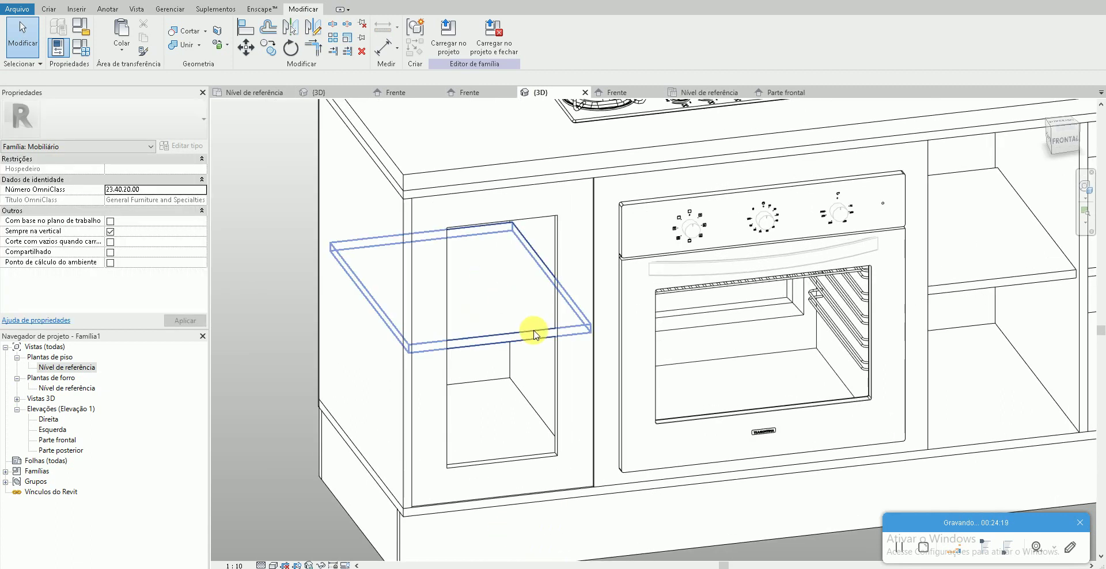
{"action": "key", "text": "a"}
{"action": "key", "text": "l"}
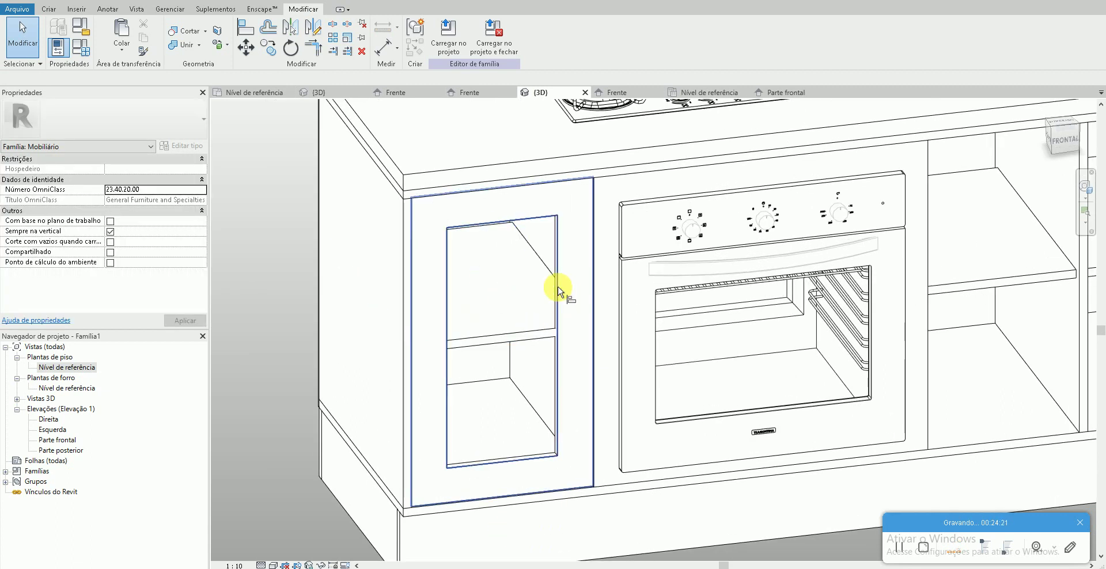
{"action": "left_click", "coordinate": [554, 290]}
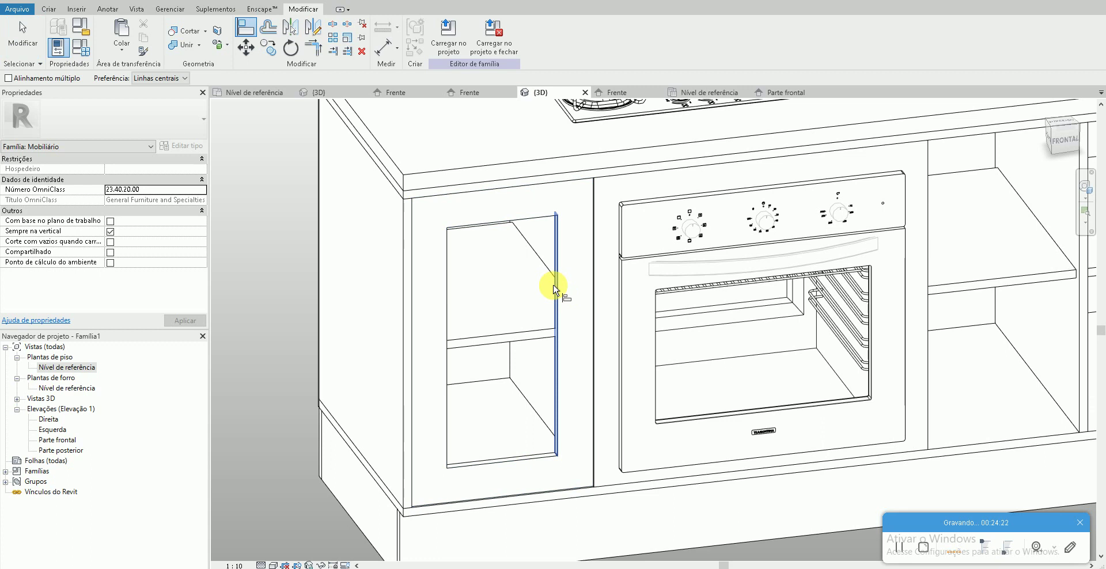
{"action": "left_click", "coordinate": [536, 333]}
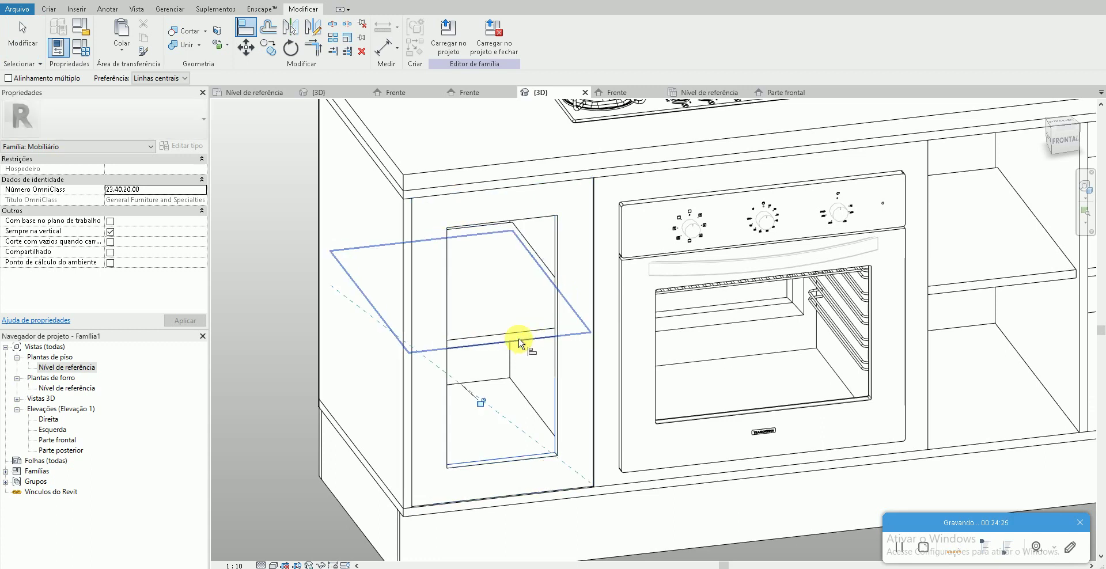
{"action": "scroll", "coordinate": [520, 344], "scroll_direction": "down", "scroll_amount": 3}
{"action": "scroll", "coordinate": [543, 451], "scroll_direction": "up", "scroll_amount": 4}
{"action": "key", "text": "Escape"}
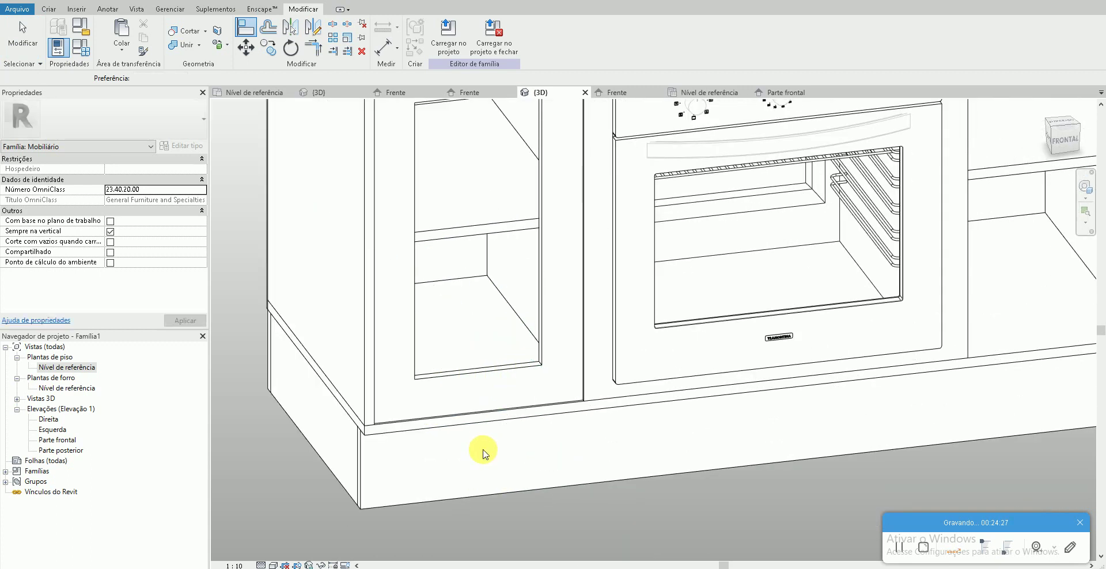
- Align the shelf beside the oven to the left compartment shelf
{"action": "double_click", "coordinate": [67, 366]}
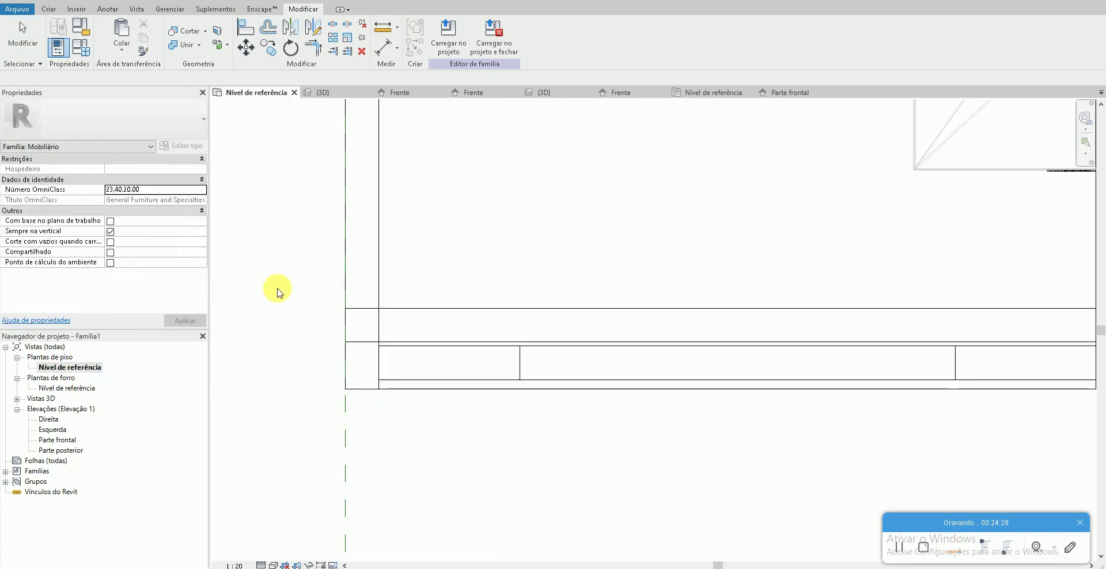
{"action": "key", "text": "ctrl+Tab"}
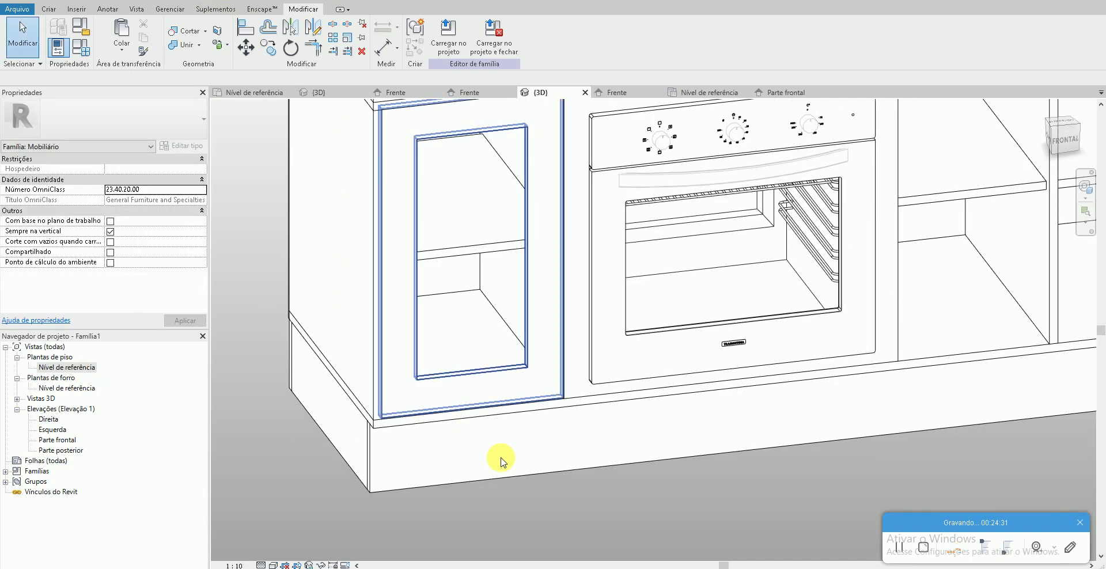
{"action": "scroll", "coordinate": [501, 461], "scroll_direction": "down", "scroll_amount": 2}
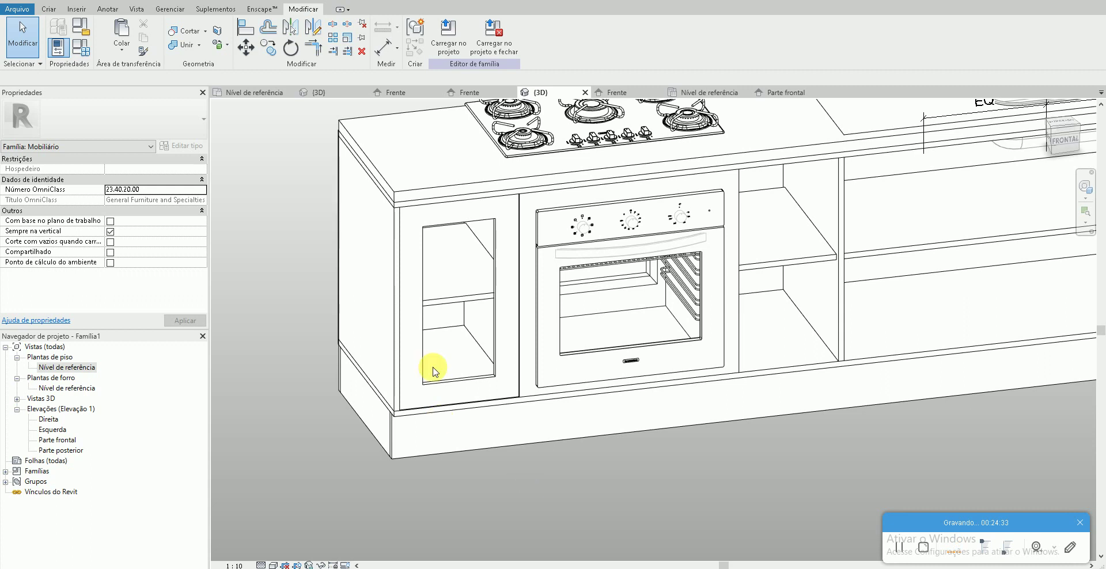
{"action": "key", "text": "a"}
{"action": "key", "text": "l"}
{"action": "left_click", "coordinate": [484, 297]}
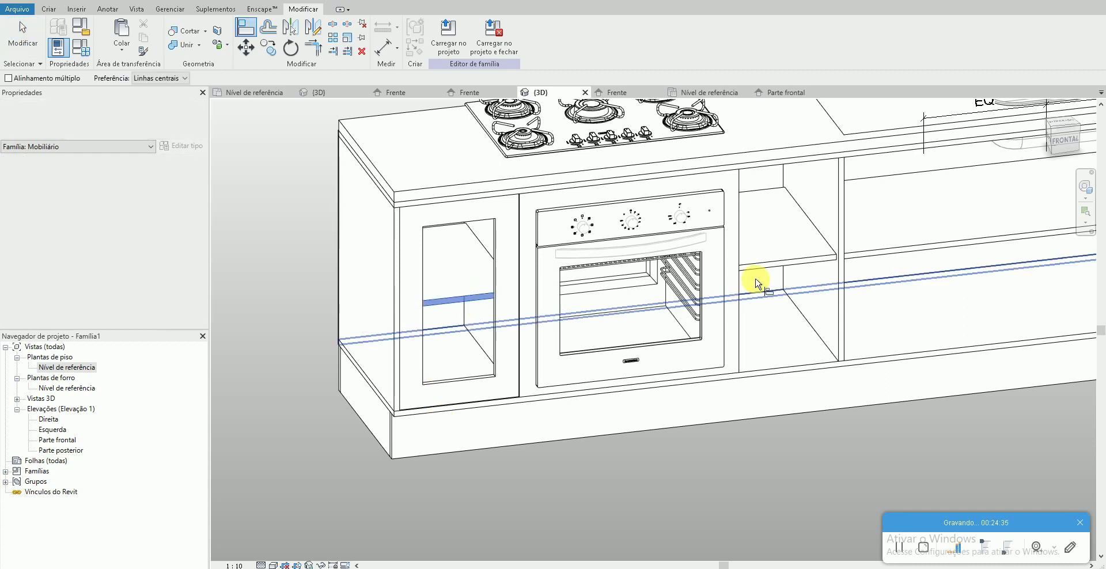
{"action": "left_click", "coordinate": [765, 272]}
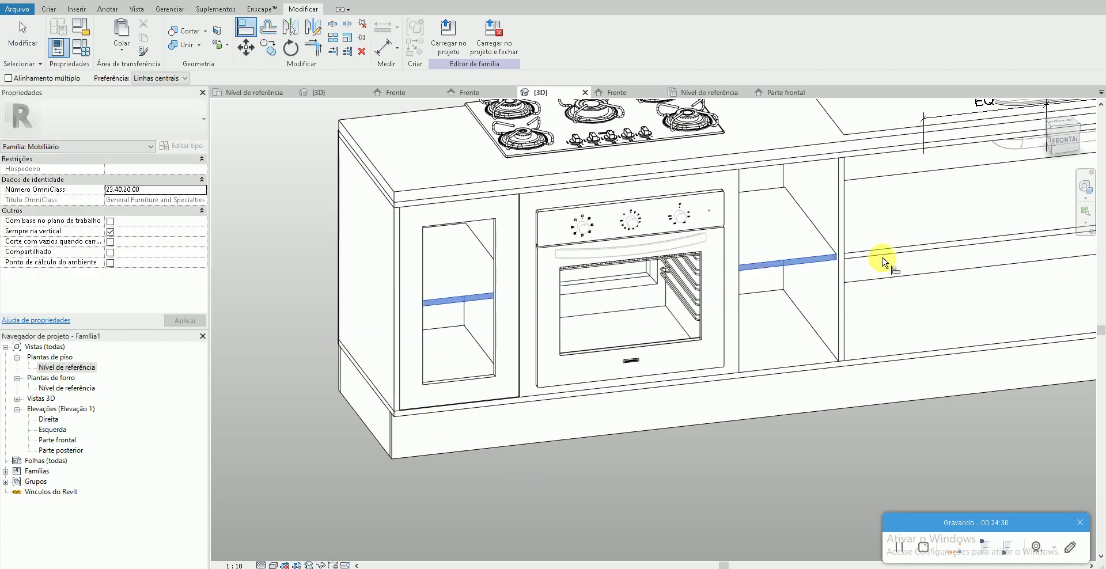
{"action": "scroll", "coordinate": [543, 412], "scroll_direction": "down", "scroll_amount": 1}
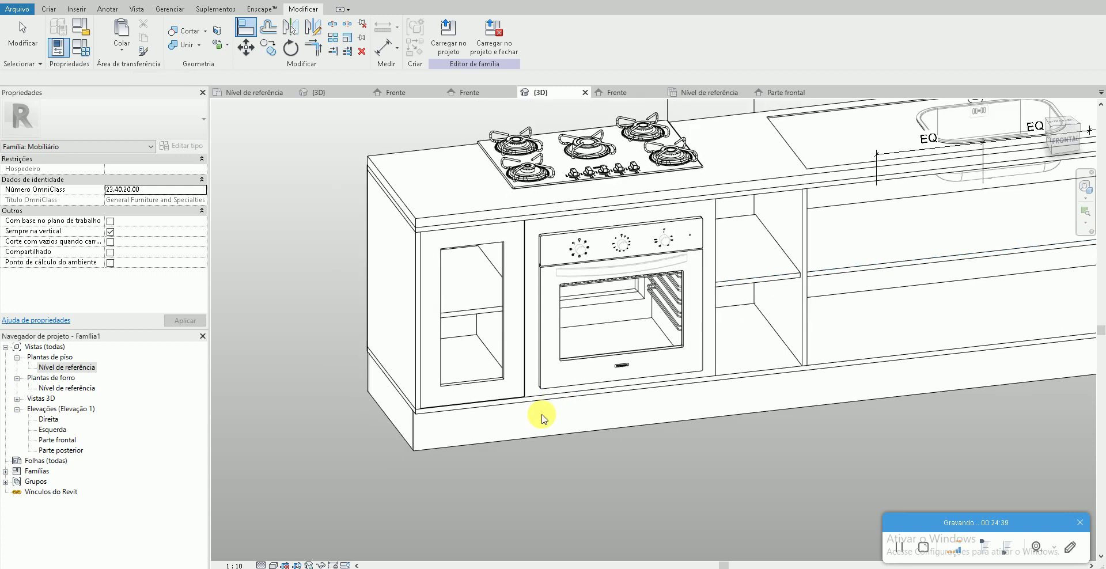
{"action": "key", "text": "Escape"}
- Open the Parte frontal elevation from the Project Browser
{"action": "scroll", "coordinate": [543, 415], "scroll_direction": "down", "scroll_amount": 1}
{"action": "scroll", "coordinate": [543, 417], "scroll_direction": "down", "scroll_amount": 1}
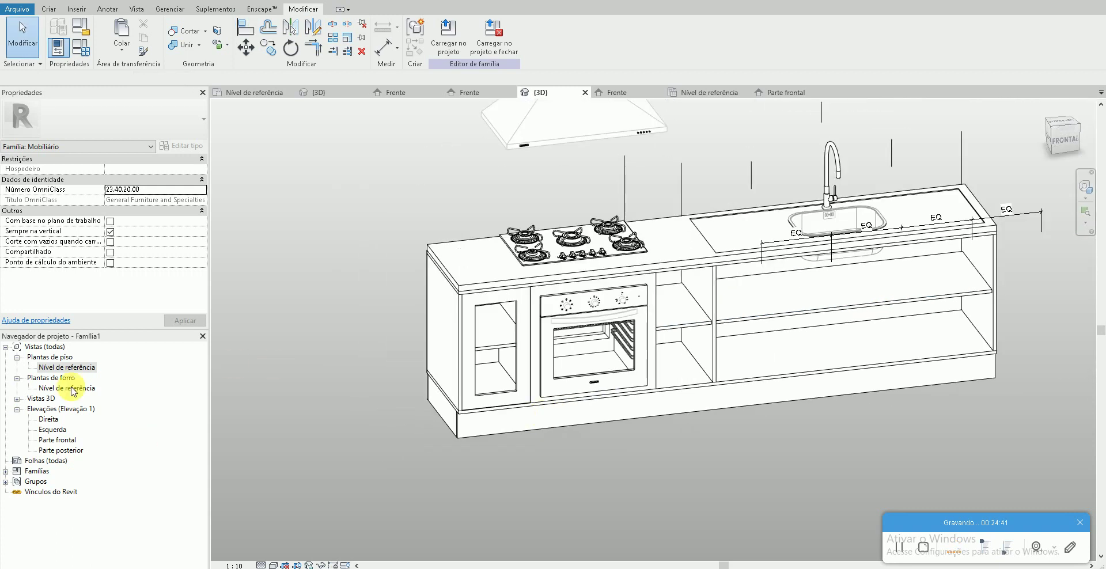
{"action": "double_click", "coordinate": [58, 440]}
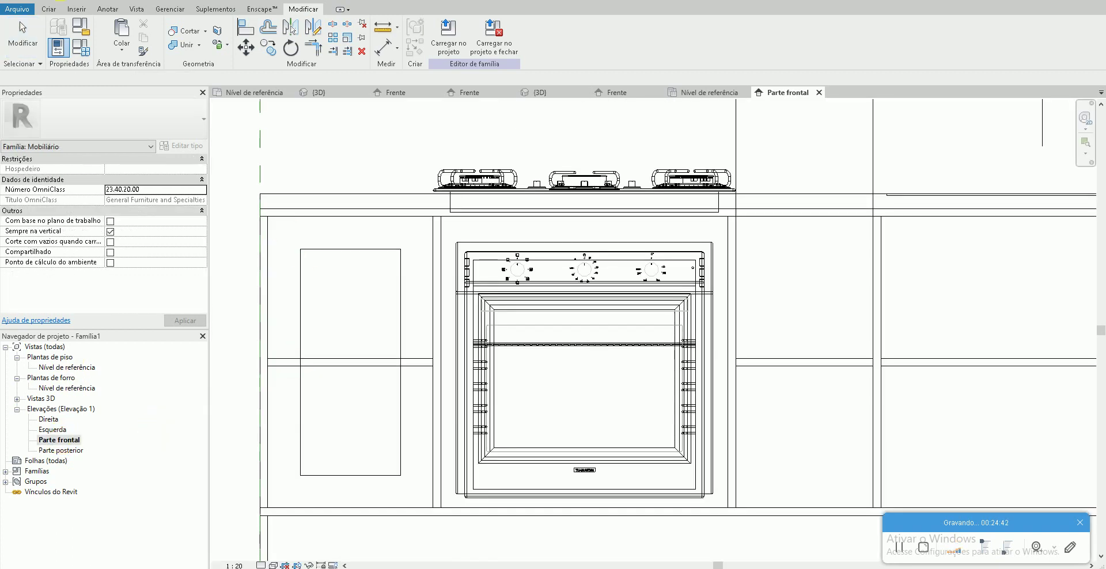
- Create an extrusion from a rectangle sketched in the left compartment opening
{"action": "left_click", "coordinate": [49, 9]}
{"action": "left_click", "coordinate": [106, 34]}
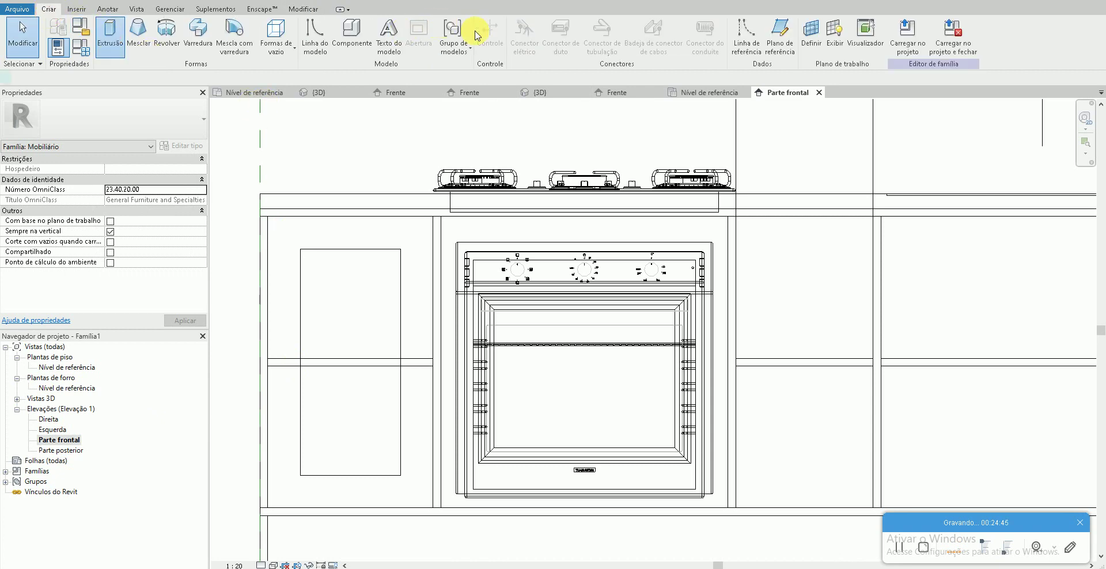
{"action": "left_click", "coordinate": [300, 249]}
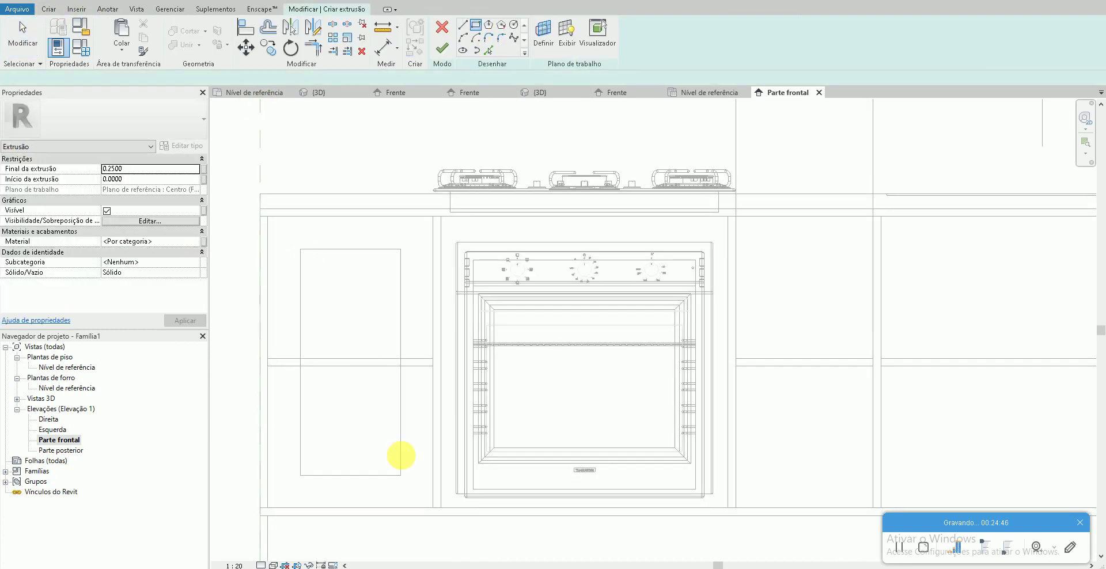
{"action": "left_click", "coordinate": [401, 475]}
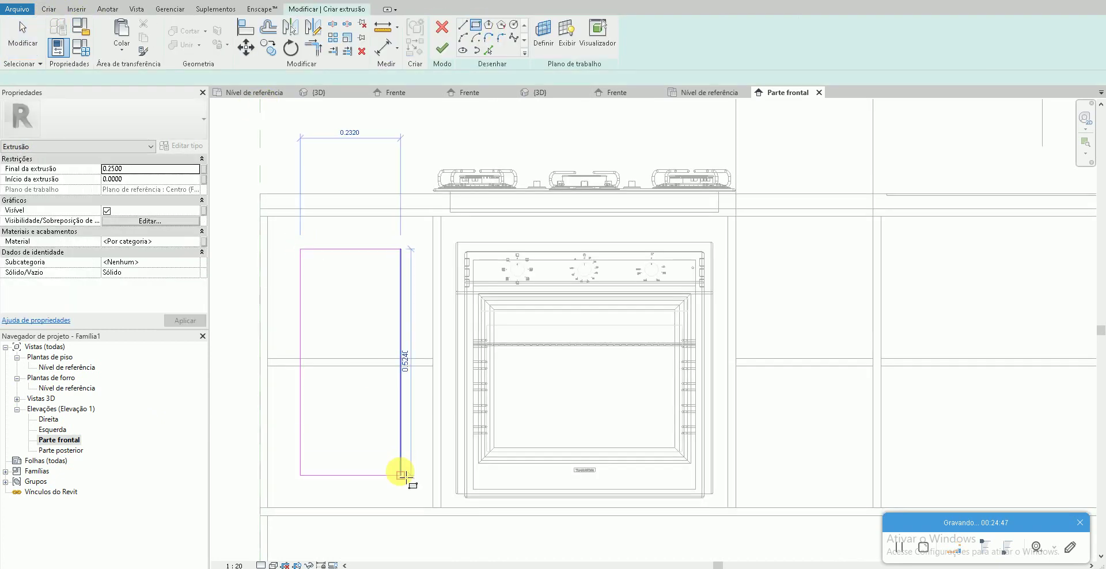
{"action": "left_click", "coordinate": [450, 50]}
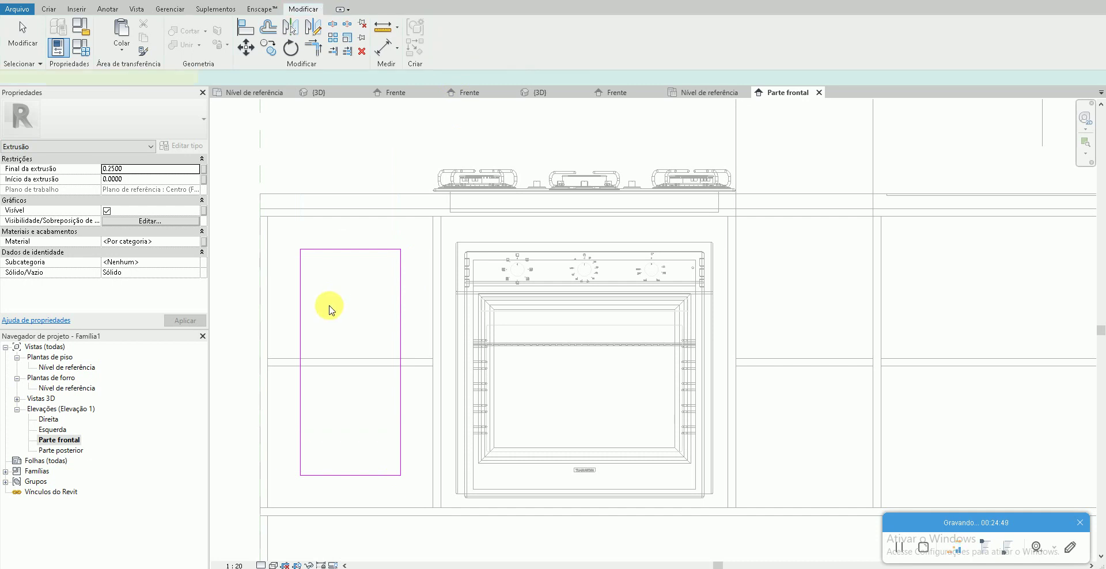
- In the Nível de referência plan, set the panel's Final da extrusão to 0.0125
{"action": "double_click", "coordinate": [66, 367]}
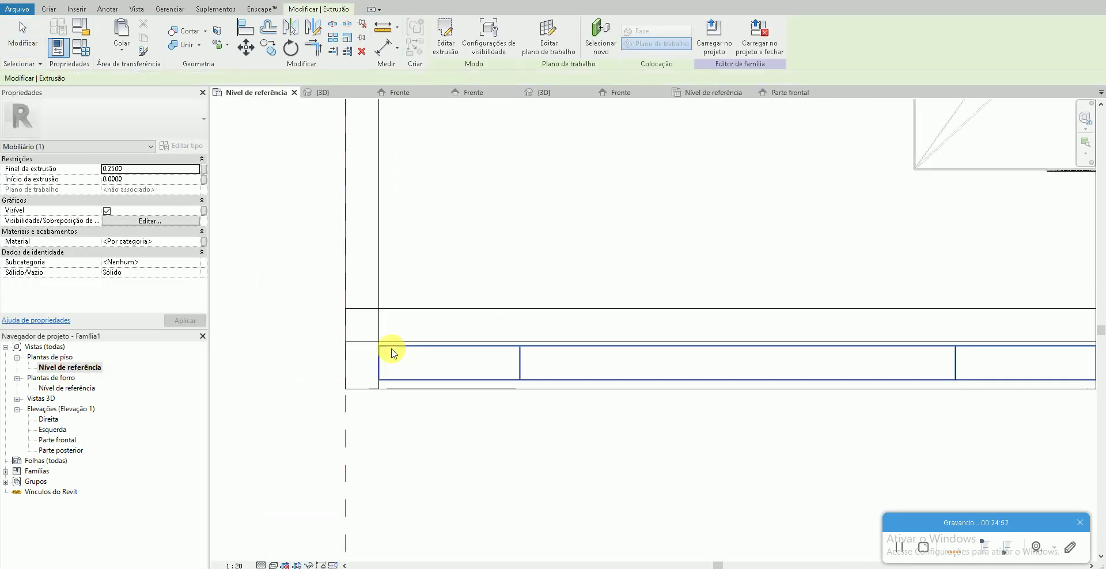
{"action": "scroll", "coordinate": [394, 354], "scroll_direction": "down", "scroll_amount": 3}
{"action": "scroll", "coordinate": [439, 480], "scroll_direction": "down", "scroll_amount": 2}
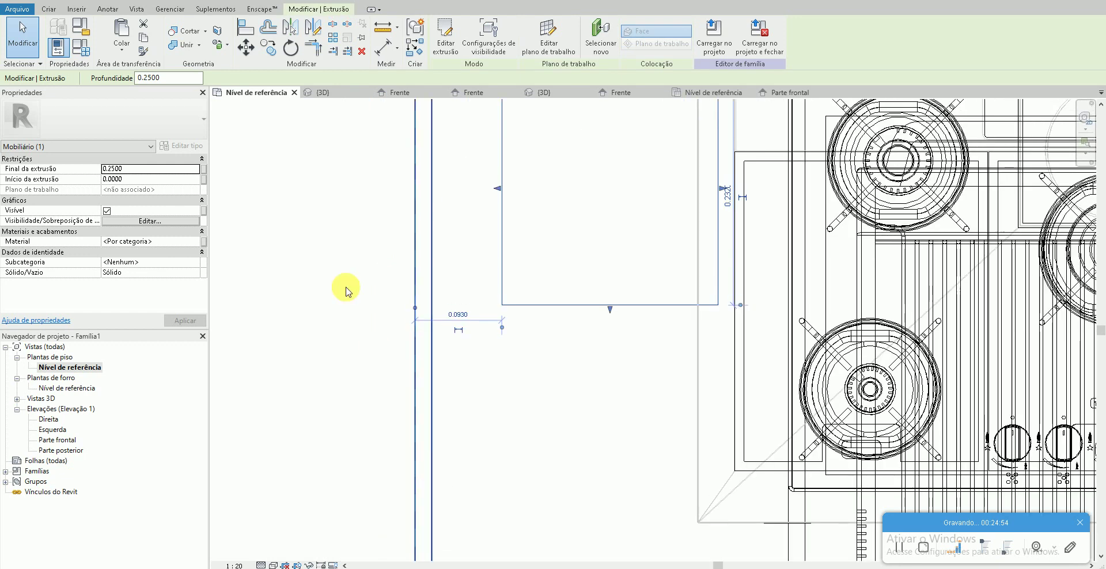
{"action": "double_click", "coordinate": [136, 171]}
{"action": "type", "text": ".0125"}
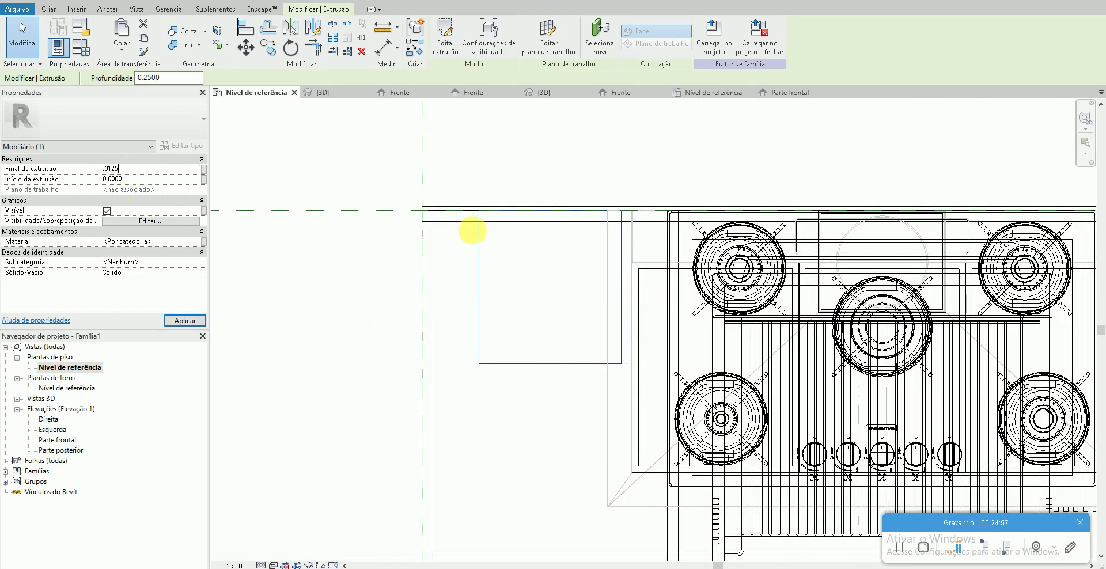
{"action": "key", "text": "Return"}
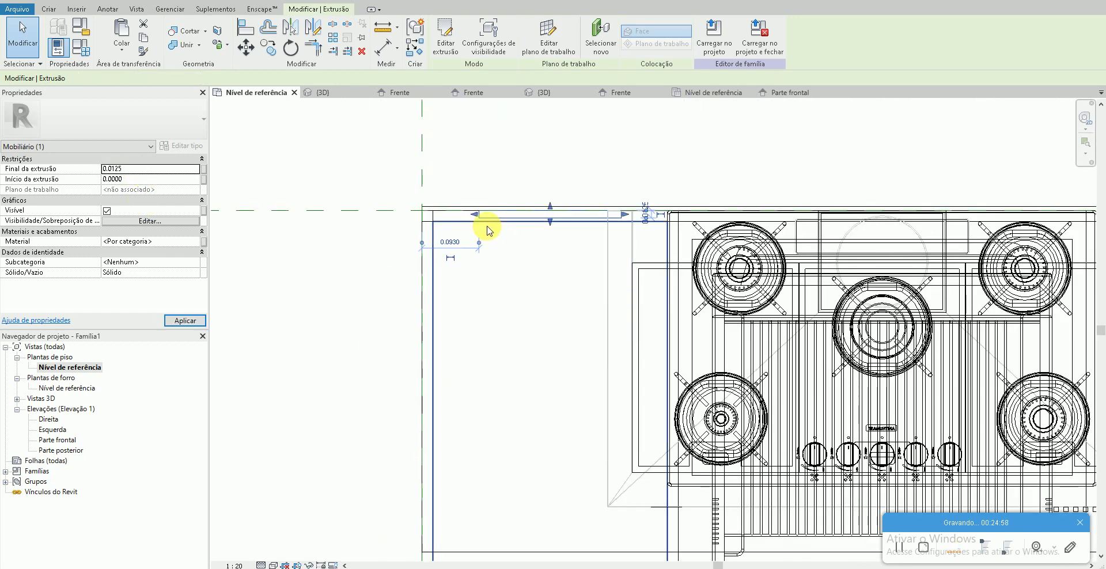
- Drag the thin panel forward to the compartment's cabinet front
{"action": "left_click", "coordinate": [481, 447]}
{"action": "middle_click_drag", "start_coordinate": [482, 447], "coordinate": [463, 296]}
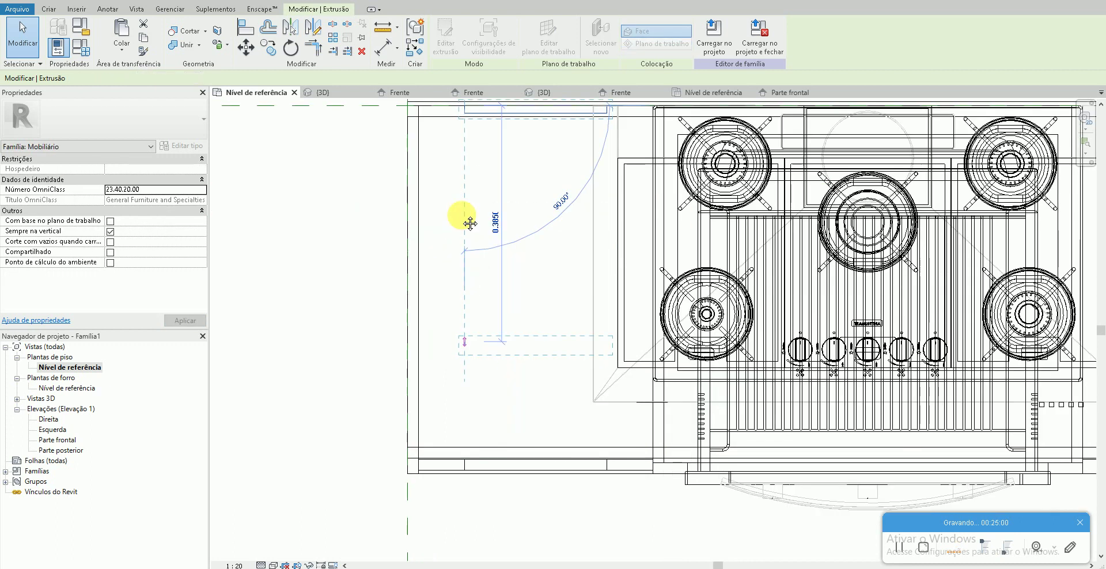
{"action": "left_click_drag", "start_coordinate": [462, 296], "coordinate": [457, 321]}
{"action": "key", "text": "m"}
{"action": "key", "text": "v"}
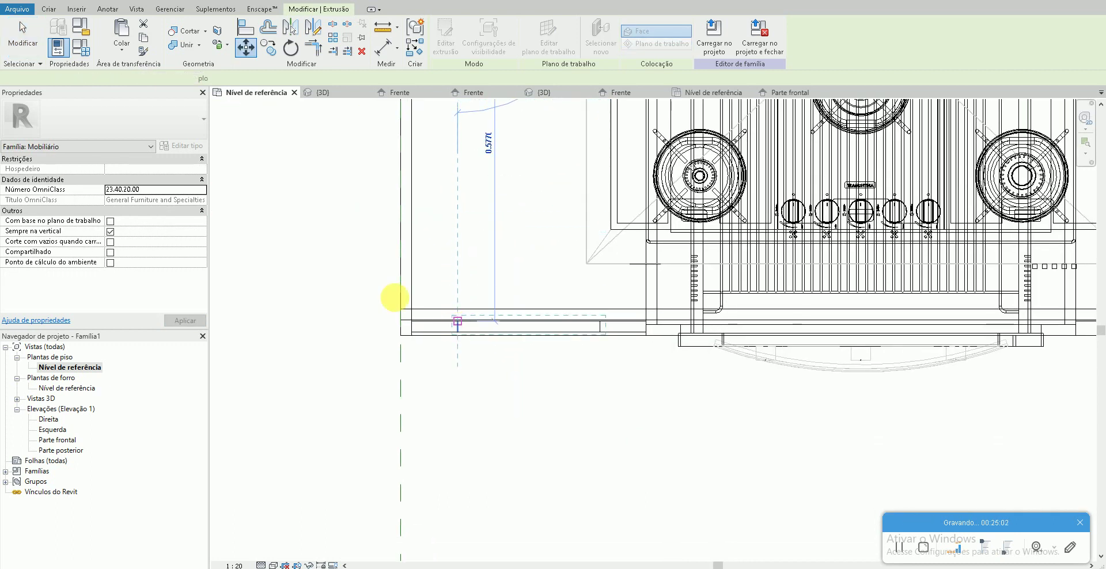
{"action": "key", "text": "Escape"}
{"action": "key", "text": "Escape"}
- Return to the 3D view and zoom to fit the whole counter
{"action": "left_click", "coordinate": [210, 1]}
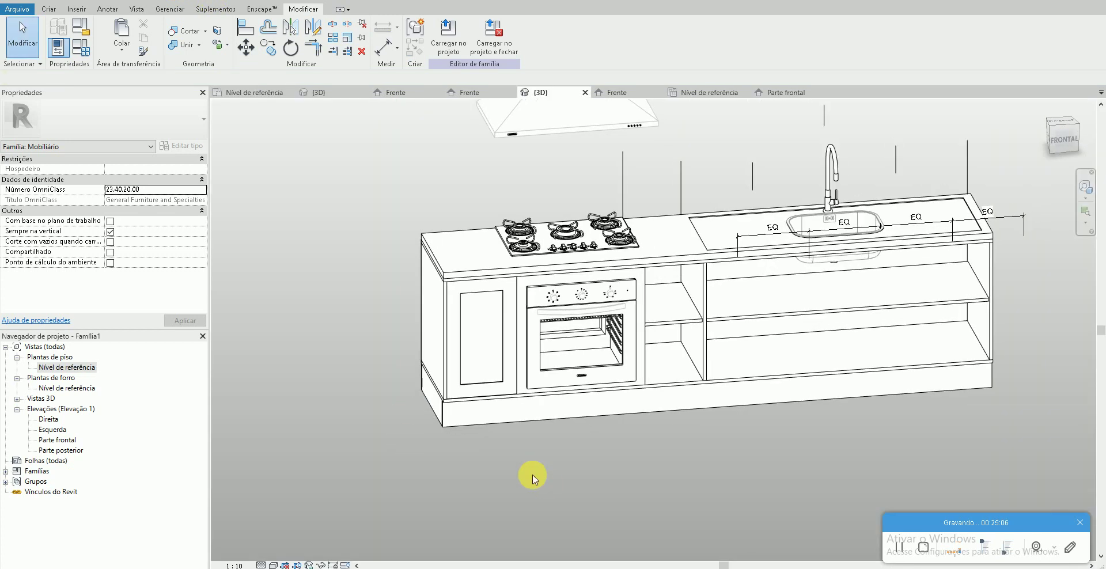
{"action": "key", "text": "z"}
{"action": "key", "text": "f"}
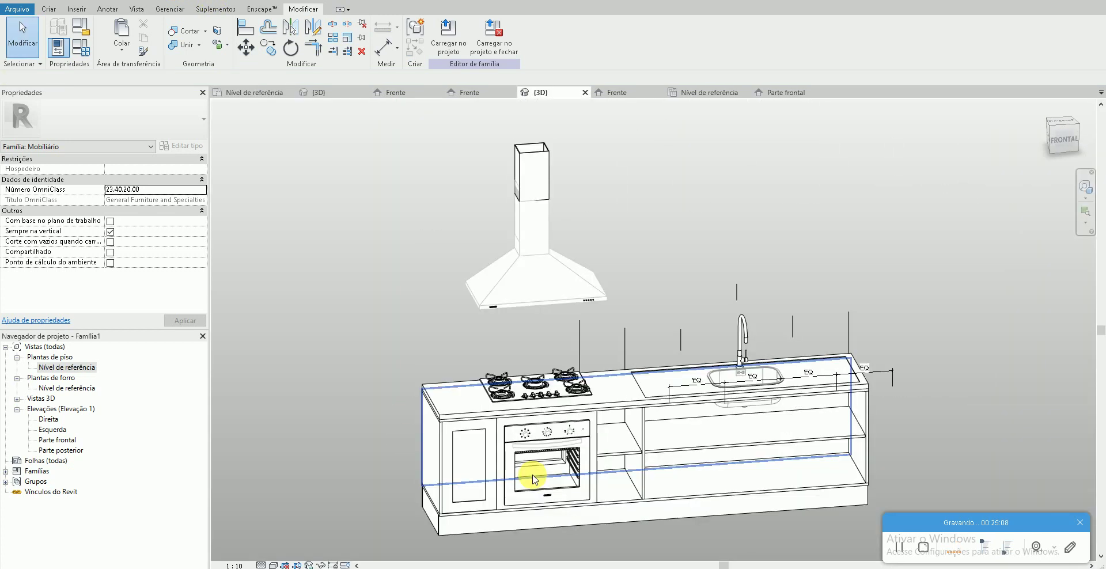
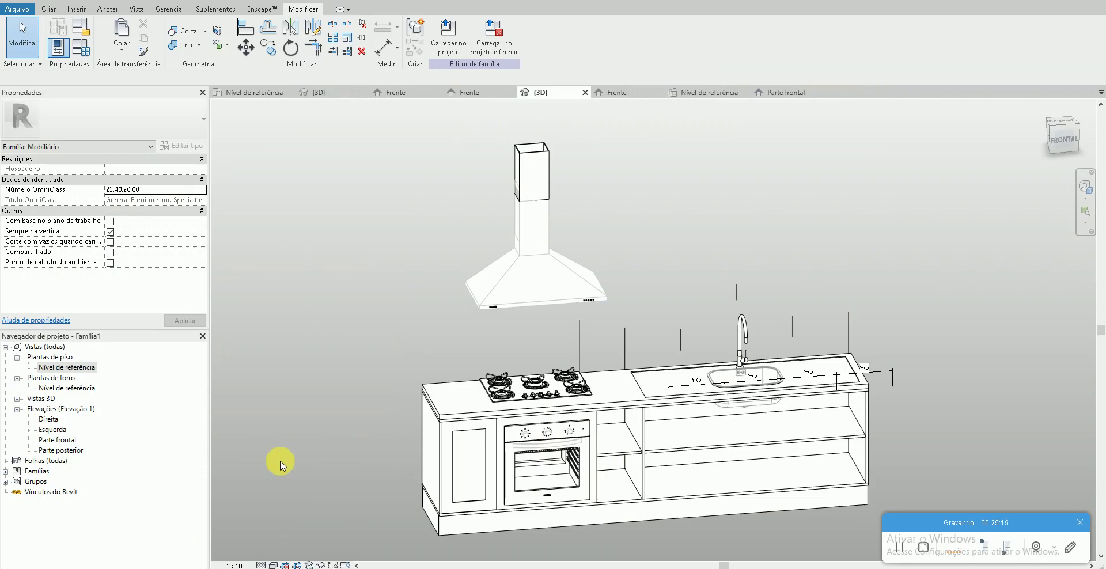
- Open the Parte frontal elevation and copy the left door panel to the right of the oven
{"action": "double_click", "coordinate": [52, 443]}
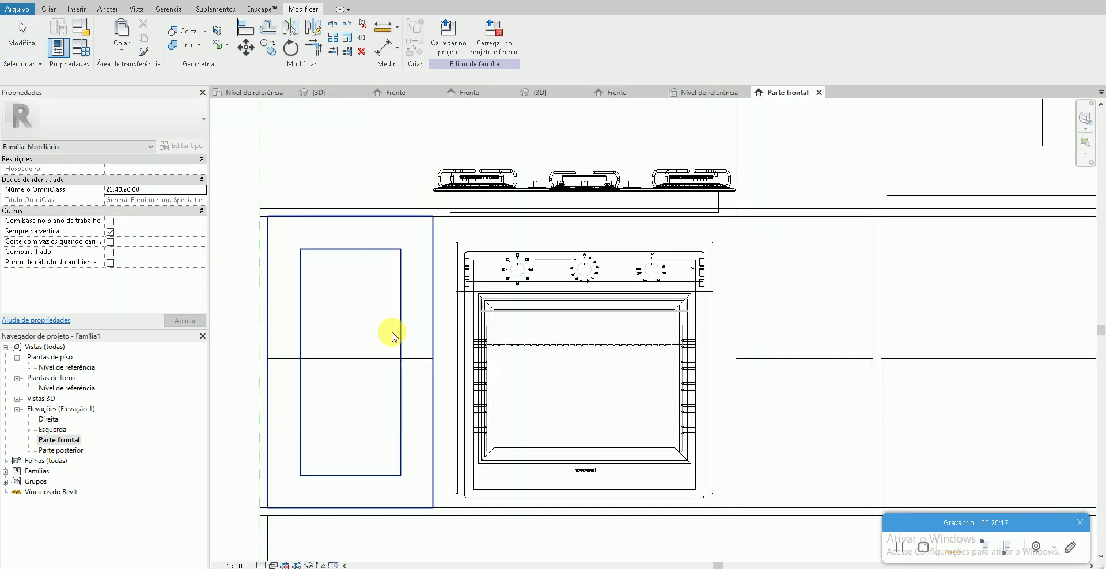
{"action": "left_click", "coordinate": [332, 248]}
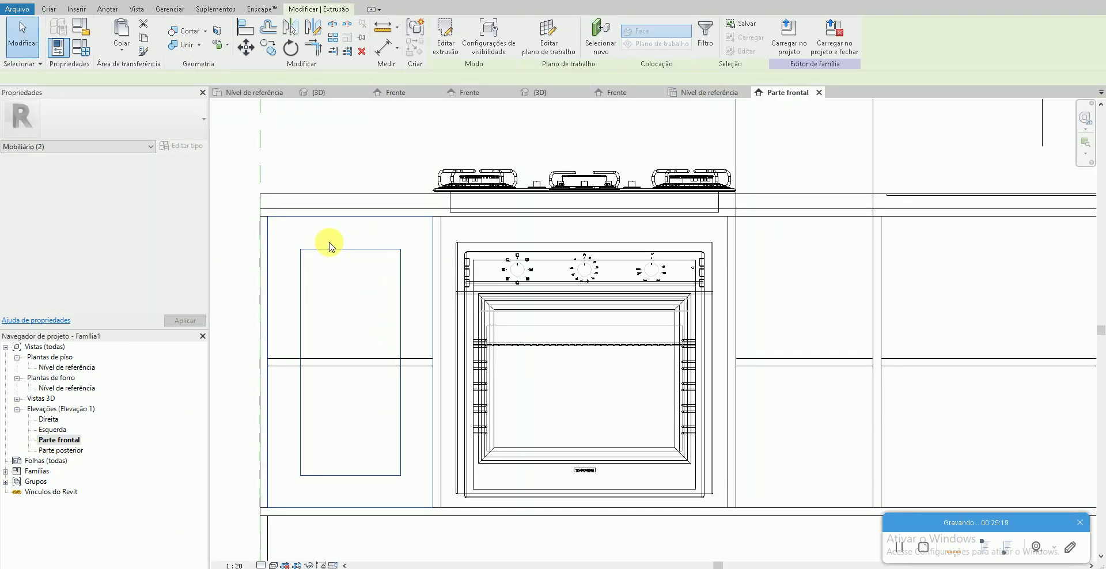
{"action": "left_click", "coordinate": [271, 221]}
{"action": "key", "text": "c"}
{"action": "key", "text": "o"}
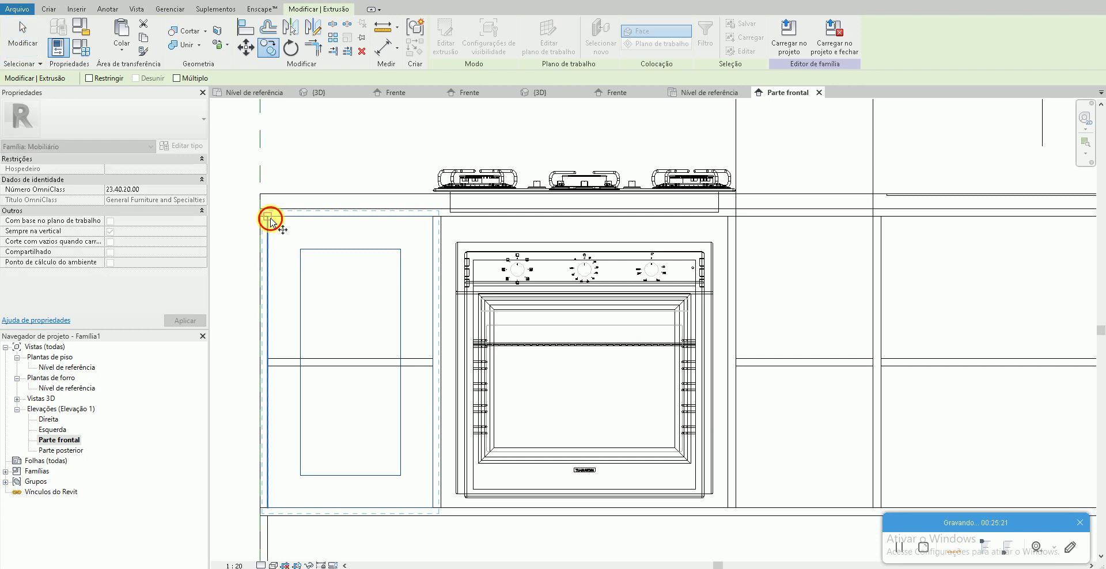
{"action": "left_click", "coordinate": [267, 216]}
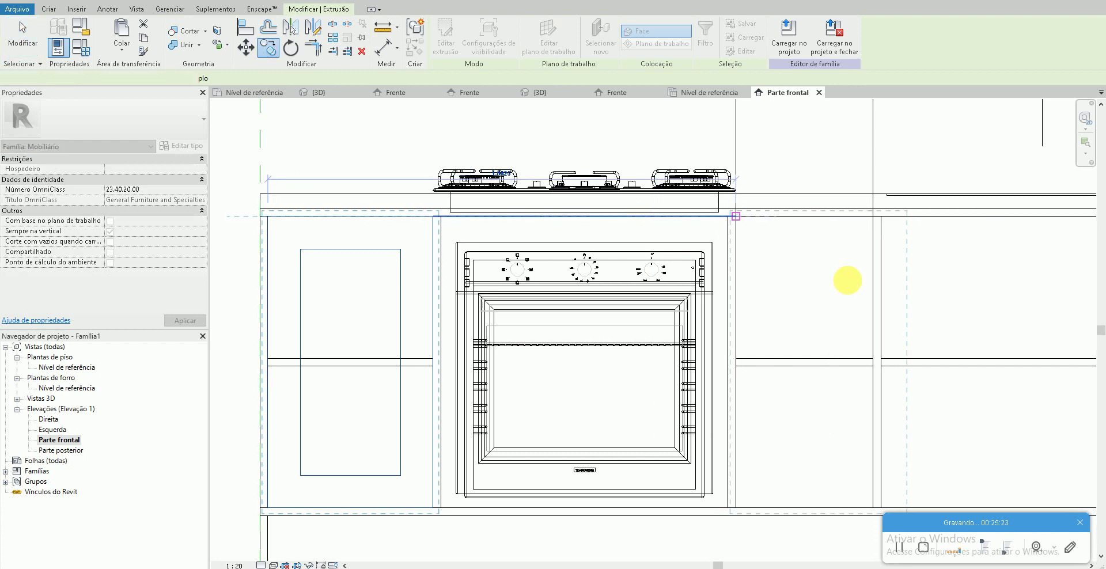
{"action": "left_click", "coordinate": [846, 280]}
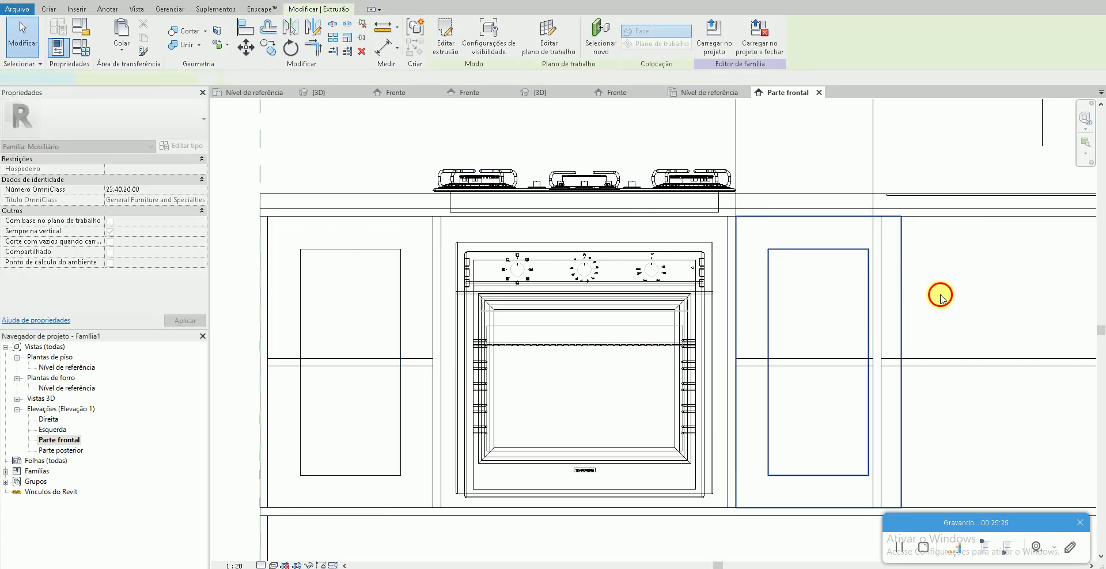
- Narrow the copied door panel by pulling in its sketch's right edge
{"action": "double_click", "coordinate": [901, 294]}
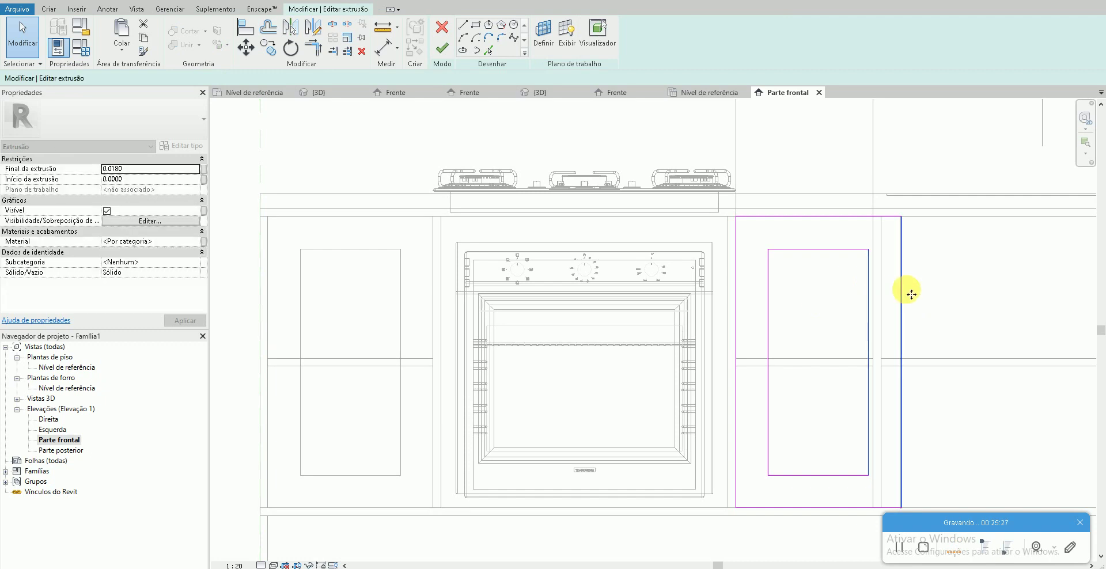
{"action": "left_click_drag", "start_coordinate": [911, 294], "coordinate": [873, 291]}
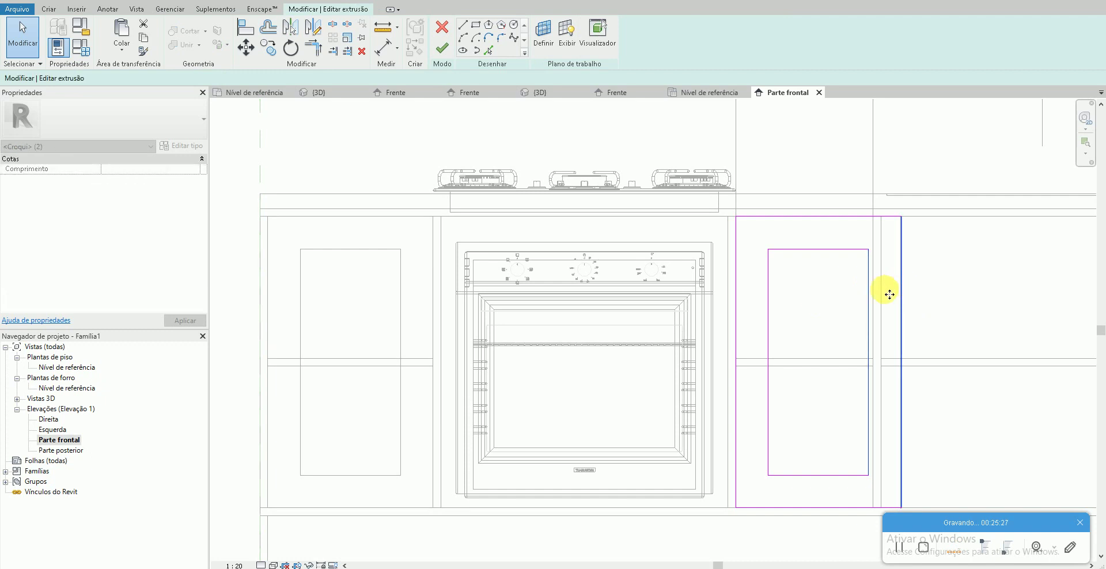
{"action": "left_click", "coordinate": [443, 46]}
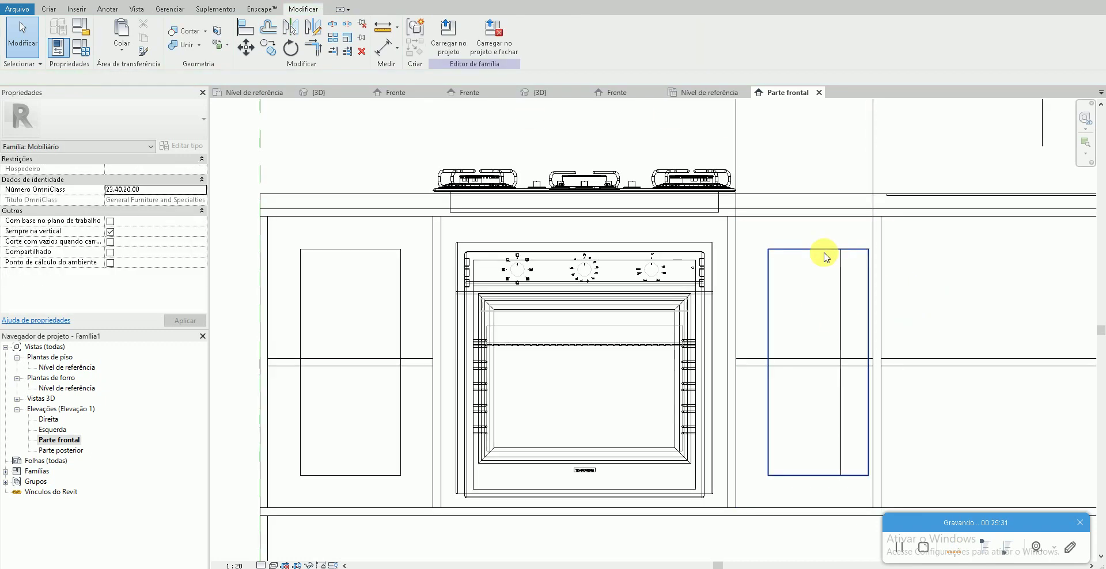
- Move the narrowed panel 0.3800 to the right into the next cabinet bay
{"action": "left_click", "coordinate": [866, 360]}
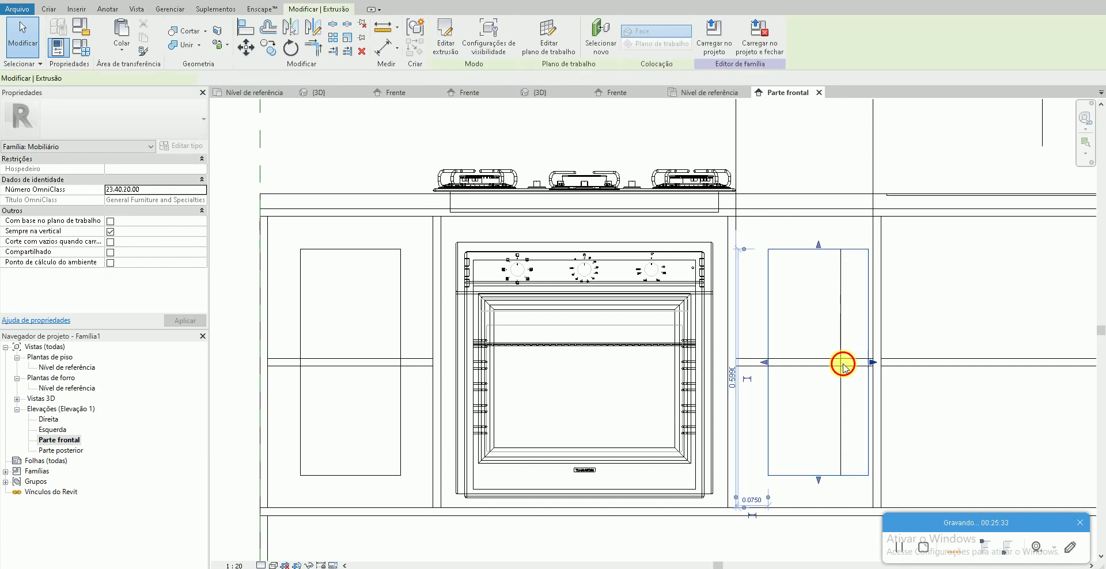
{"action": "left_click", "coordinate": [822, 343]}
{"action": "middle_click_drag", "start_coordinate": [822, 343], "coordinate": [697, 377]}
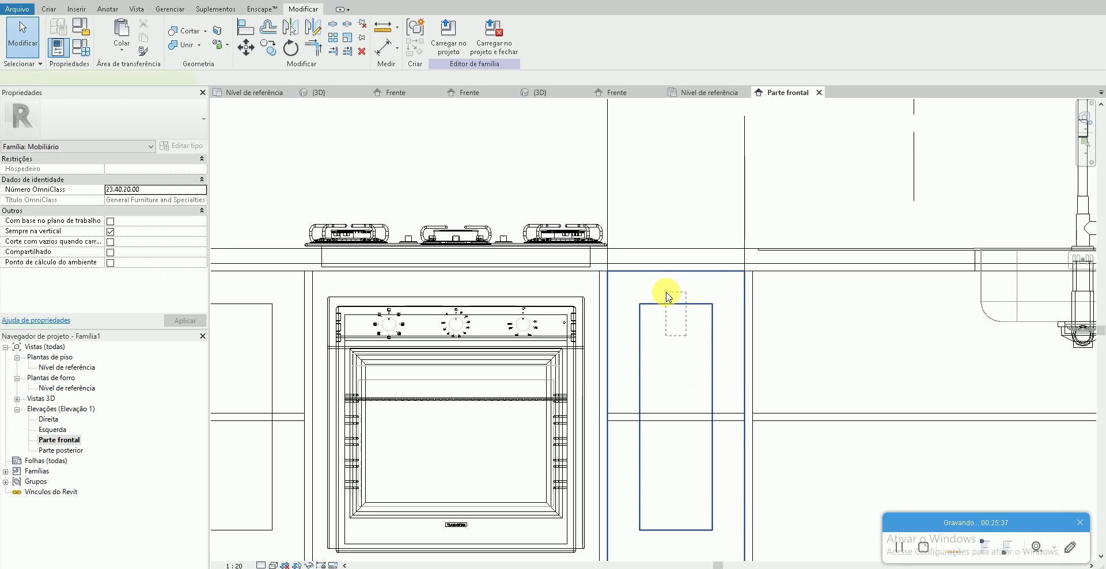
{"action": "left_click", "coordinate": [660, 305]}
{"action": "mouse_move", "coordinate": [611, 272]}
{"action": "left_mouse_down"}
{"action": "mouse_move", "coordinate": [765, 280]}
{"action": "mouse_move", "coordinate": [752, 271]}
{"action": "left_mouse_up"}
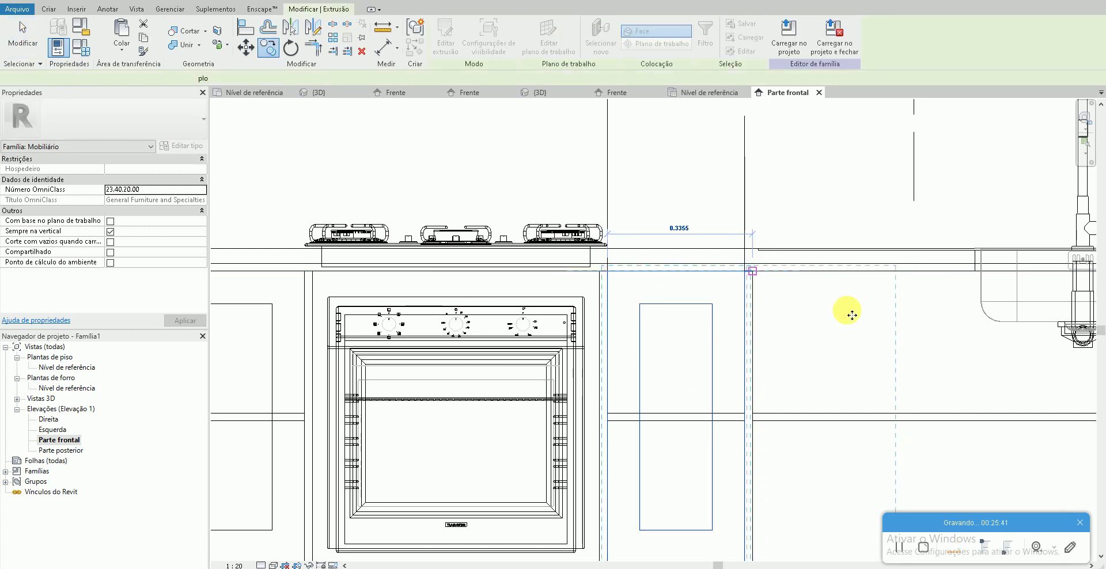
{"action": "key", "text": "Escape"}
{"action": "scroll", "coordinate": [852, 315], "scroll_direction": "down", "scroll_amount": 2}
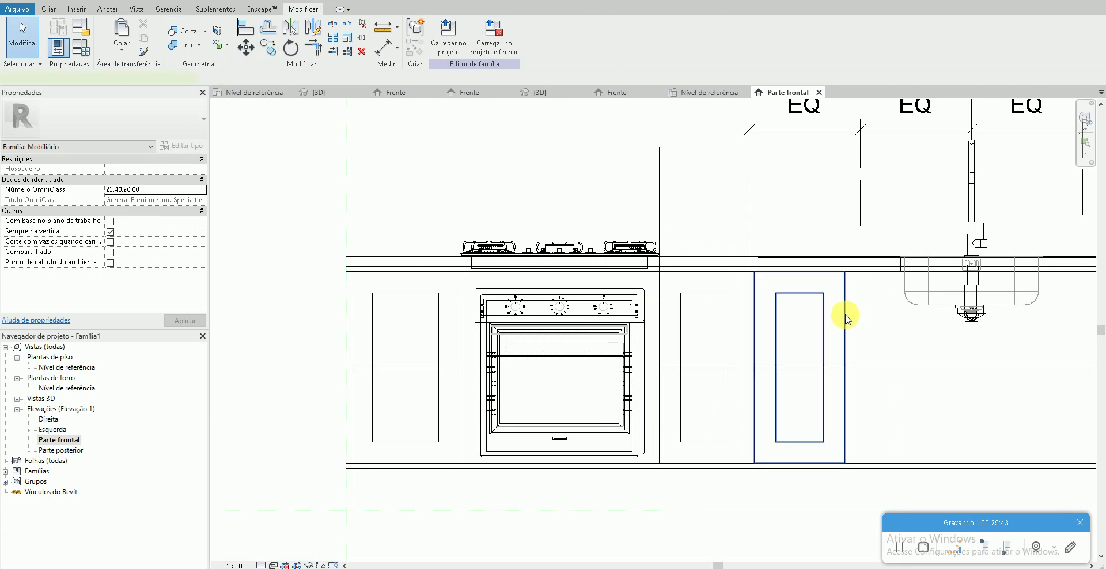
- Widen the moved door panel by pulling its sketch's right edge outward
{"action": "left_click", "coordinate": [846, 319]}
{"action": "double_click", "coordinate": [853, 316]}
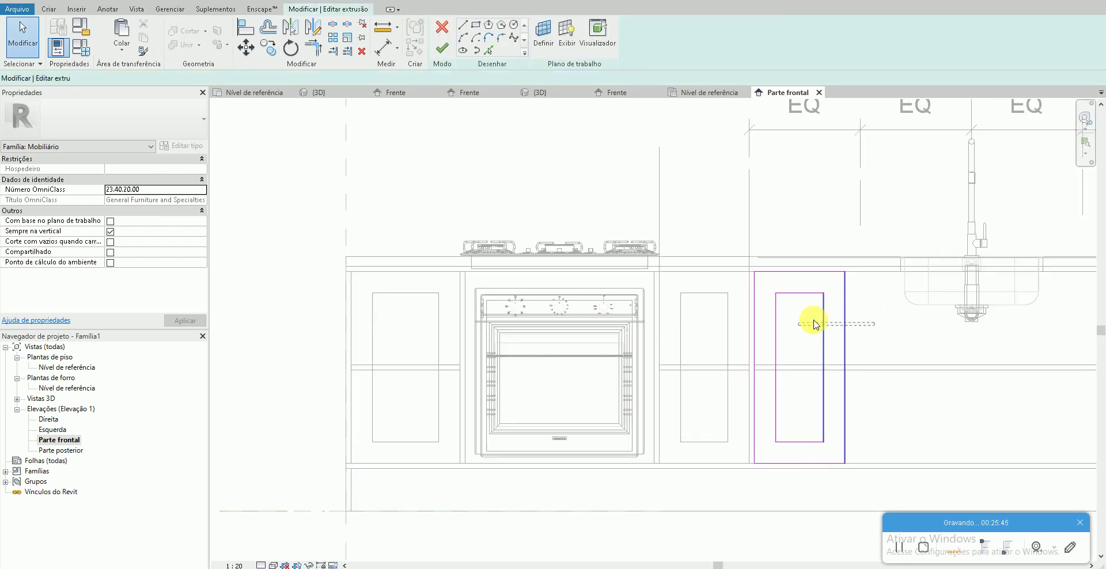
{"action": "left_click_drag", "start_coordinate": [901, 307], "coordinate": [865, 314]}
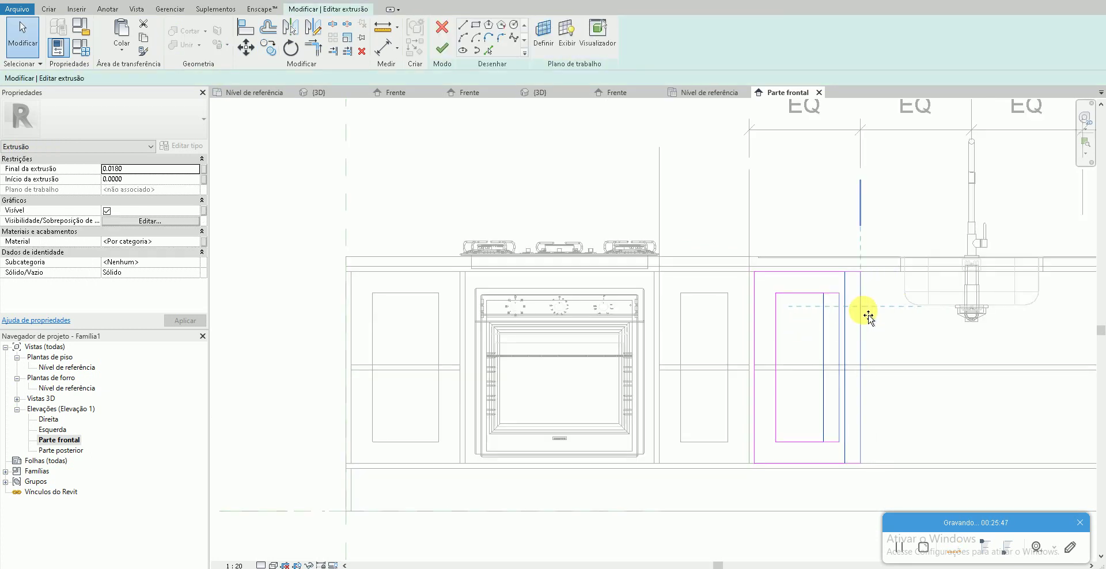
{"action": "left_click", "coordinate": [441, 48]}
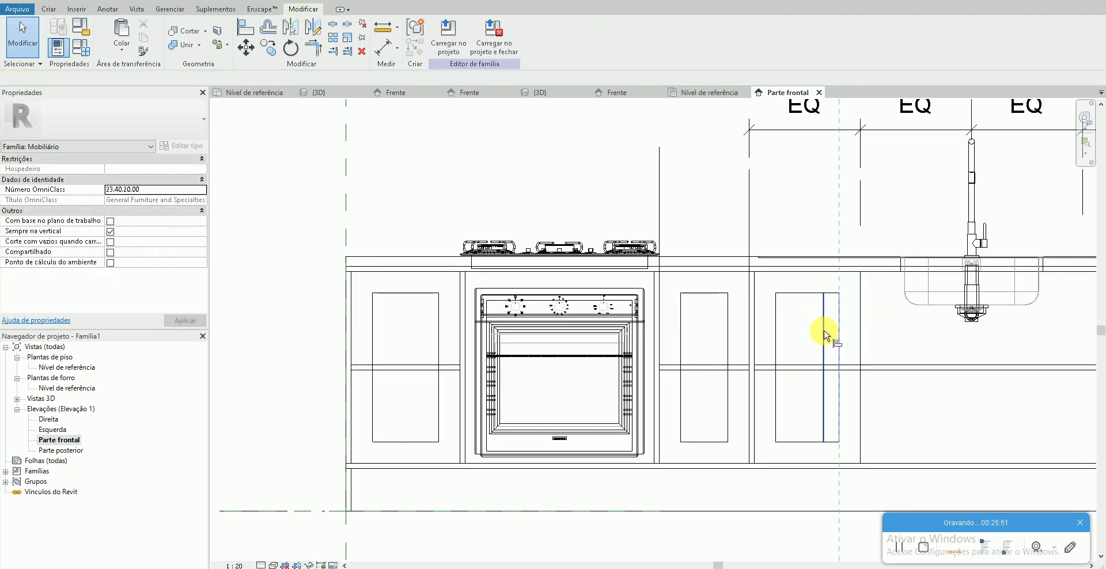
- Copy the door panel into the rightmost cabinet bay
{"action": "left_click", "coordinate": [777, 316]}
{"action": "mouse_move", "coordinate": [880, 330]}
{"action": "left_mouse_down"}
{"action": "mouse_move", "coordinate": [814, 321]}
{"action": "mouse_move", "coordinate": [803, 306]}
{"action": "left_mouse_up"}
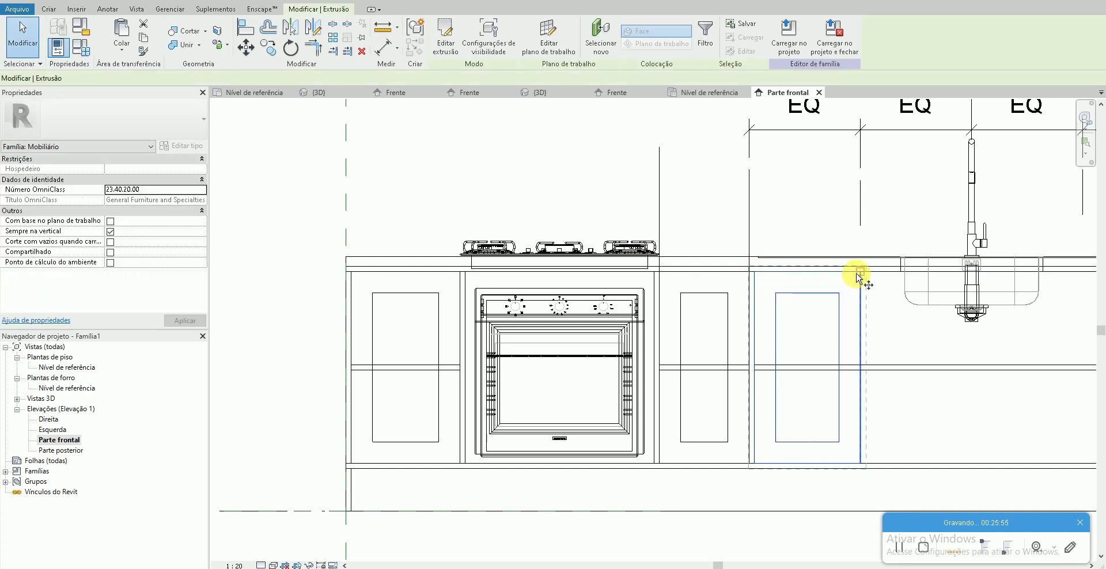
{"action": "left_click", "coordinate": [858, 276]}
{"action": "middle_click_drag", "start_coordinate": [1015, 299], "coordinate": [767, 299]}
{"action": "left_click_drag", "start_coordinate": [630, 272], "coordinate": [942, 275]}
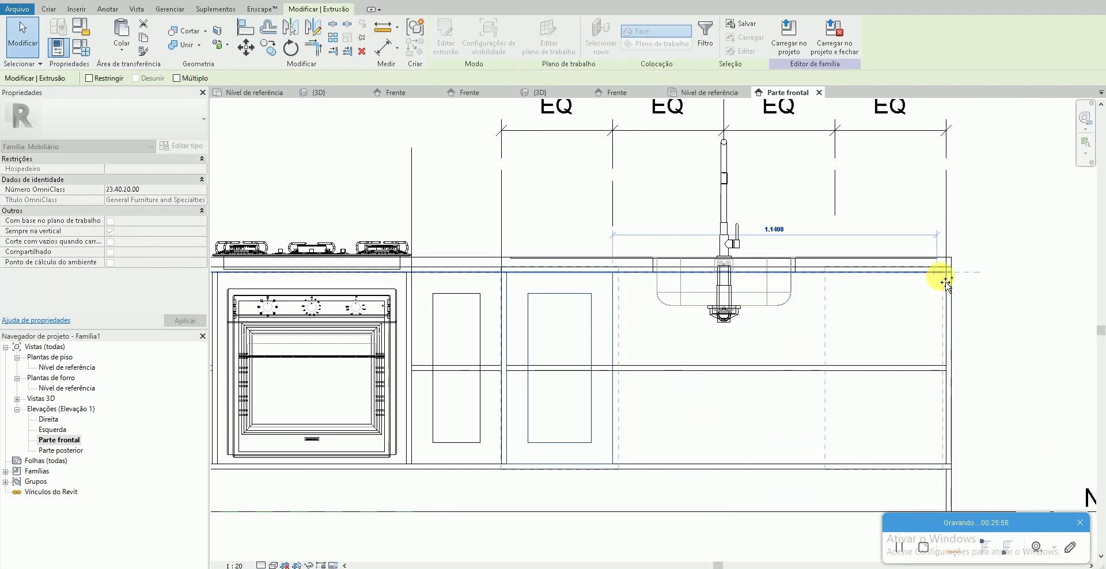
{"action": "key", "text": "r"}
{"action": "key", "text": "e"}
{"action": "left_click", "coordinate": [914, 299]}
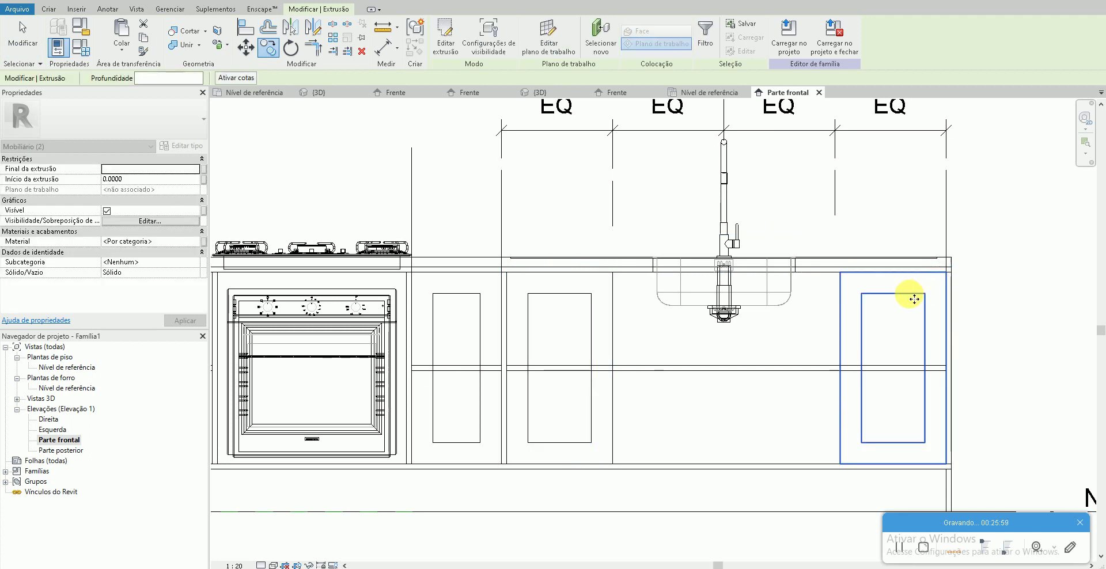
{"action": "key", "text": "Escape"}
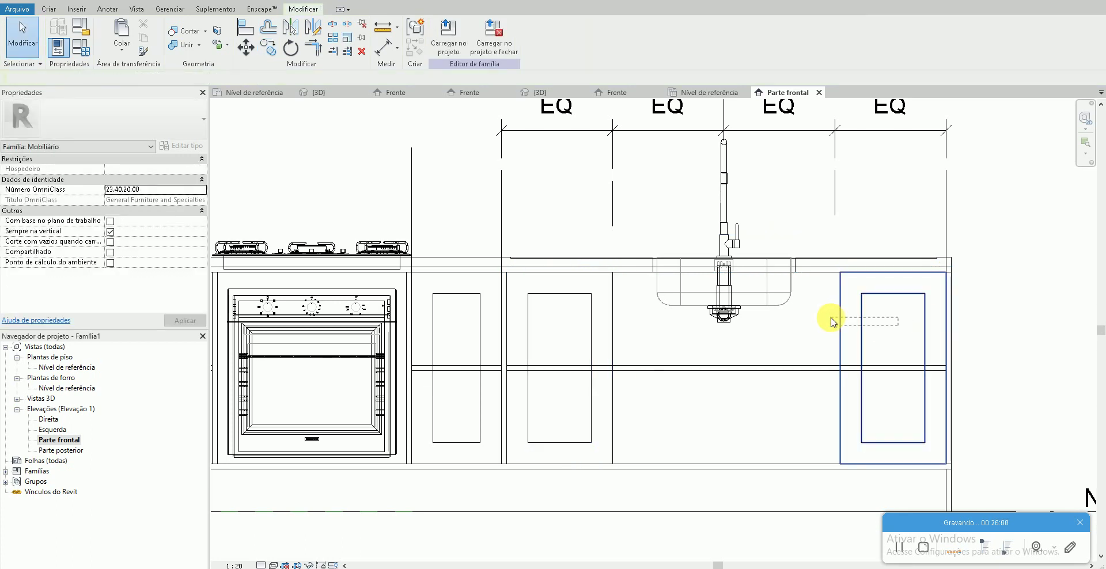
- Copy the rightmost door panel 0.373 to the left, into the bay under the sink
{"action": "left_click", "coordinate": [908, 305]}
{"action": "scroll", "coordinate": [909, 304], "scroll_direction": "up", "scroll_amount": 2}
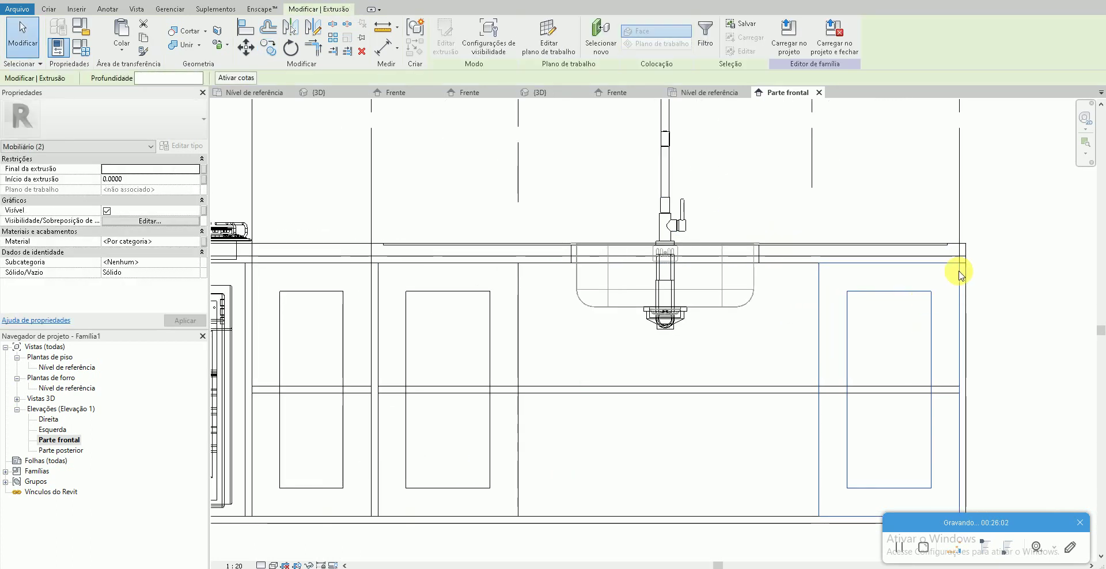
{"action": "key", "text": "r"}
{"action": "key", "text": "e"}
{"action": "left_click", "coordinate": [819, 263]}
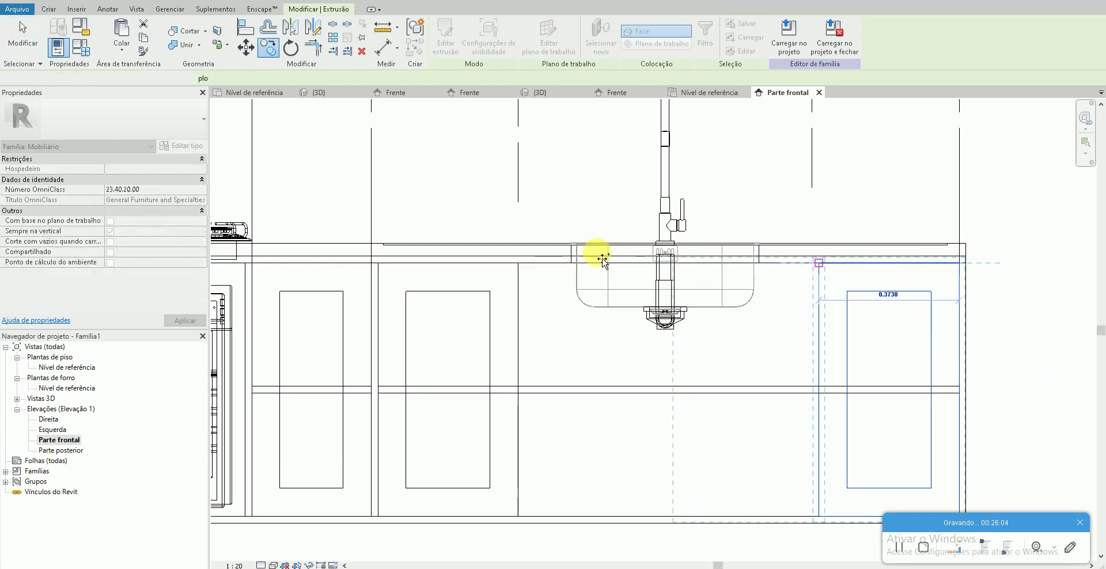
{"action": "type", "text": "0.373"}
{"action": "key", "text": "Return"}
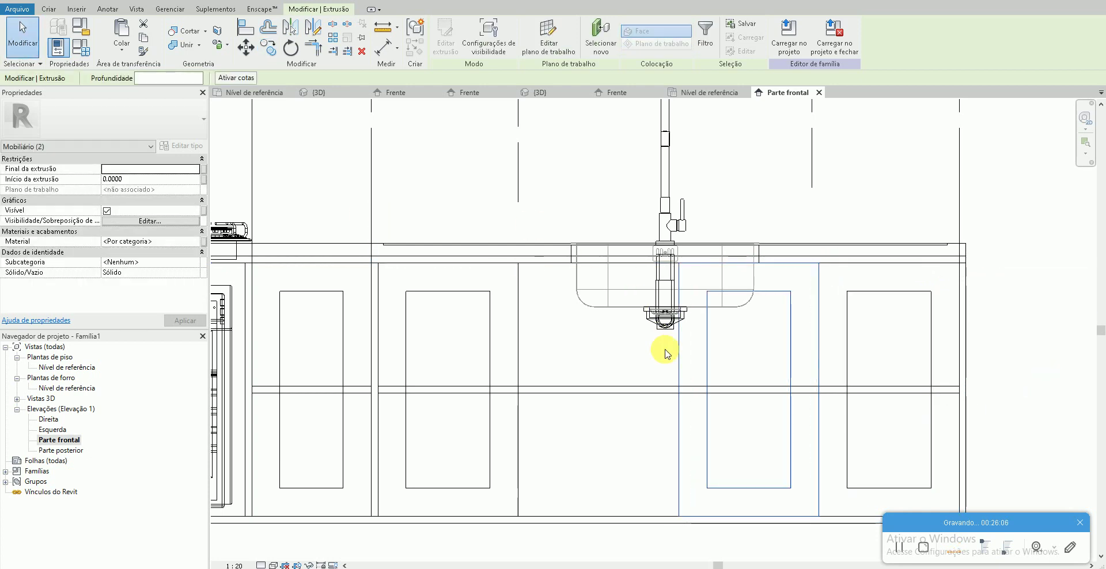
{"action": "key", "text": "Escape"}
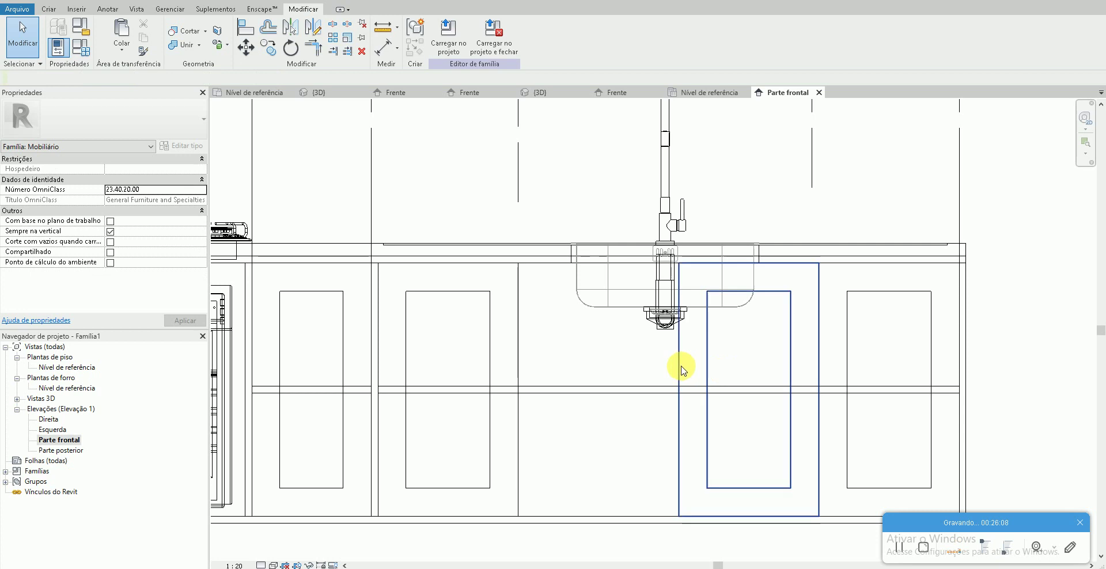
- Shift the left edges of the sink door panel's sketch further left
{"action": "left_click", "coordinate": [682, 367]}
{"action": "double_click", "coordinate": [721, 362]}
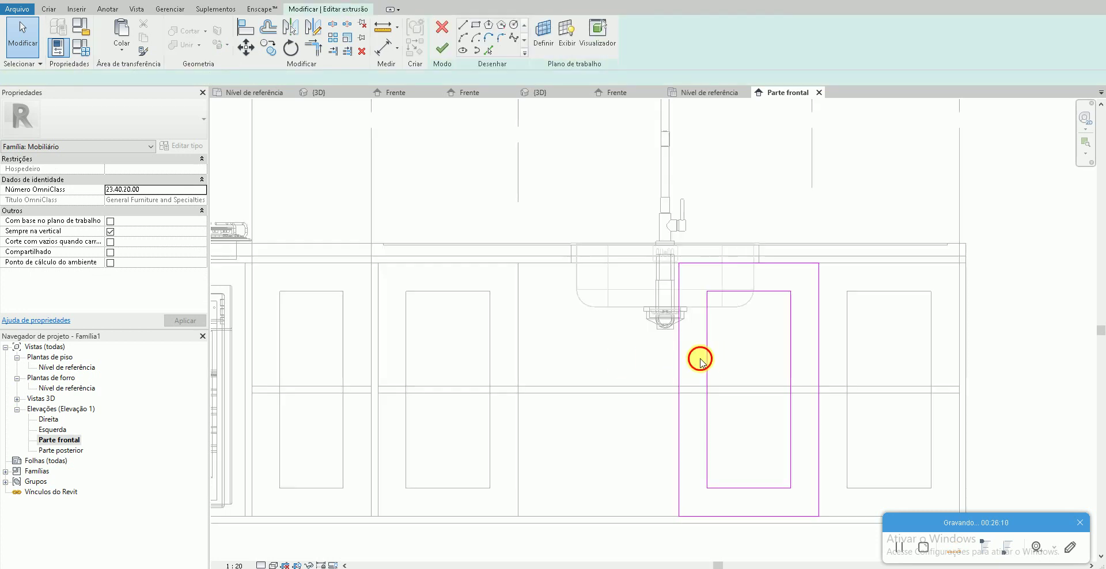
{"action": "mouse_move", "coordinate": [672, 358]}
{"action": "left_mouse_down"}
{"action": "mouse_move", "coordinate": [662, 364]}
{"action": "mouse_move", "coordinate": [673, 366]}
{"action": "left_mouse_up"}
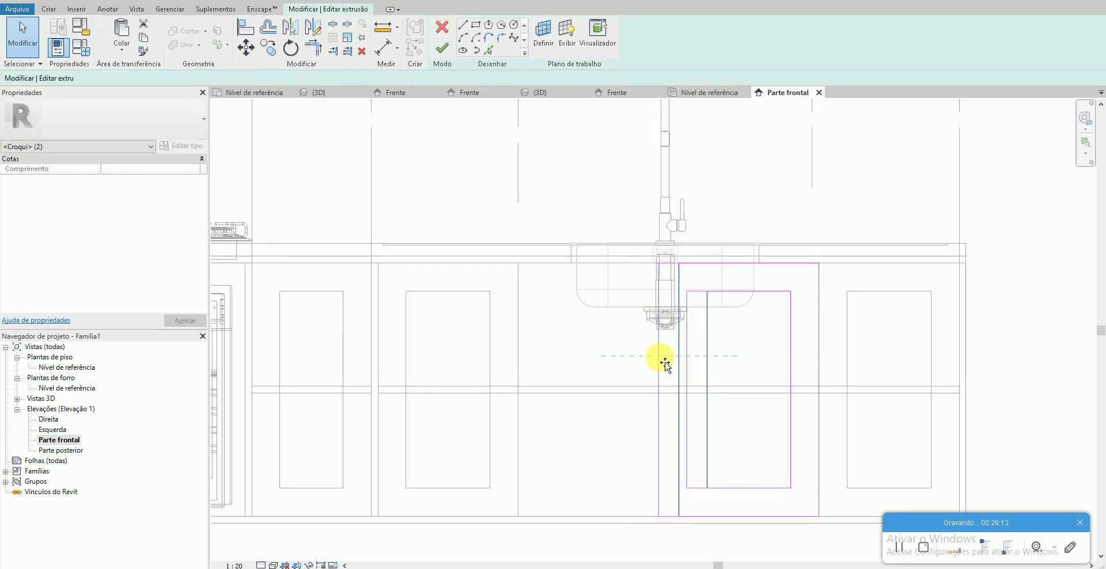
{"action": "scroll", "coordinate": [672, 365], "scroll_direction": "down", "scroll_amount": 2}
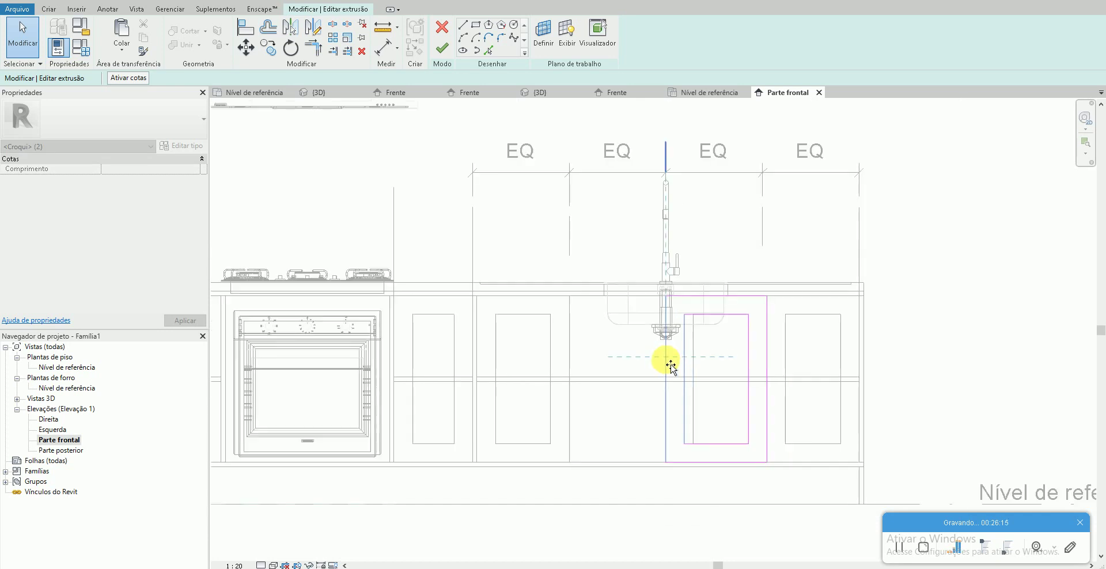
{"action": "left_click", "coordinate": [679, 365]}
{"action": "scroll", "coordinate": [693, 365], "scroll_direction": "up", "scroll_amount": 2}
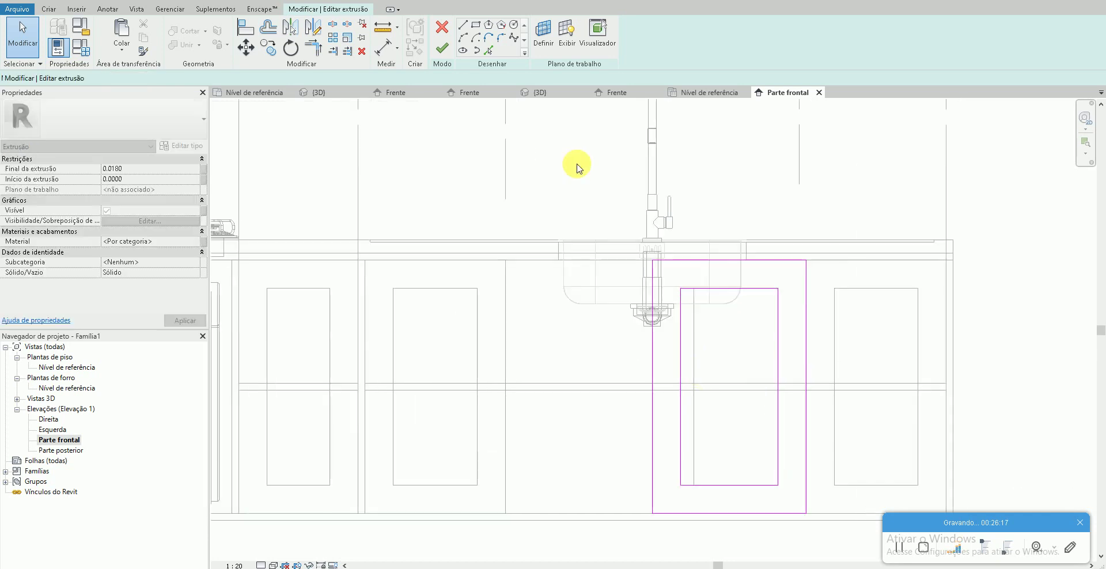
{"action": "left_click", "coordinate": [443, 53]}
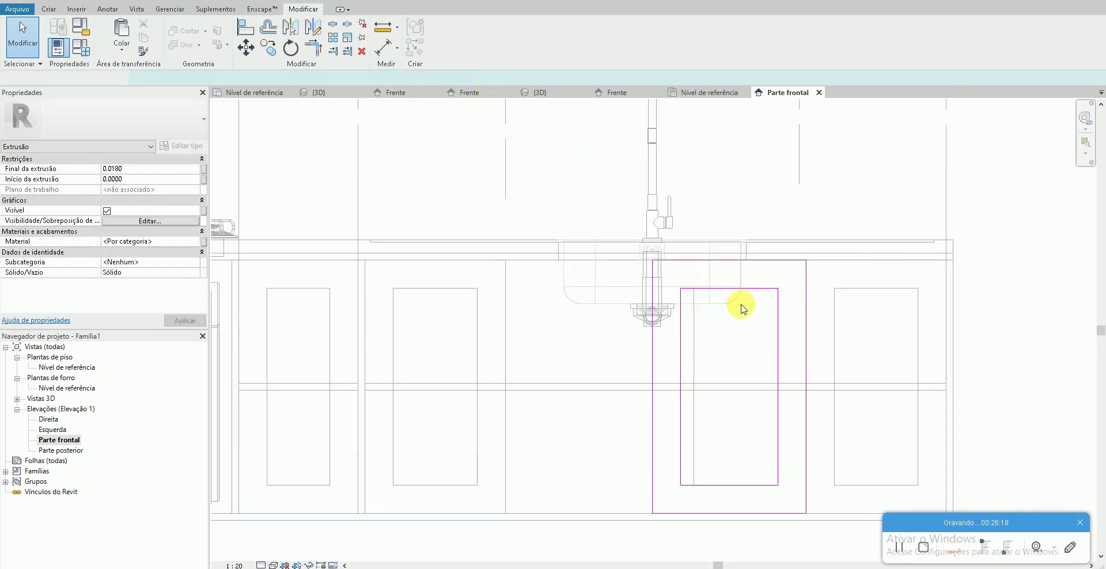
{"action": "left_click", "coordinate": [688, 343]}
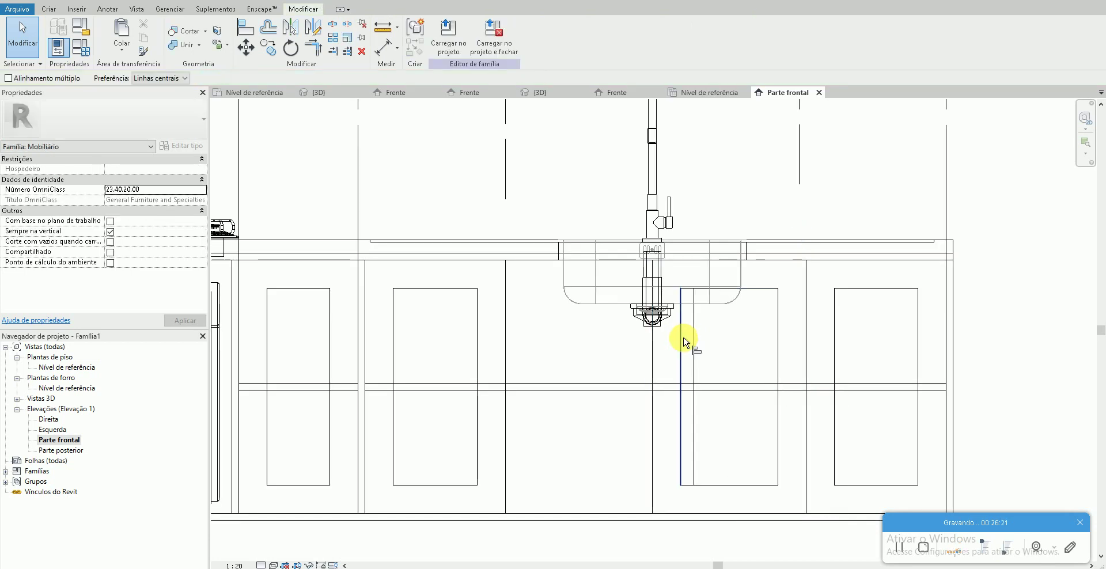
{"action": "key", "text": "Escape"}
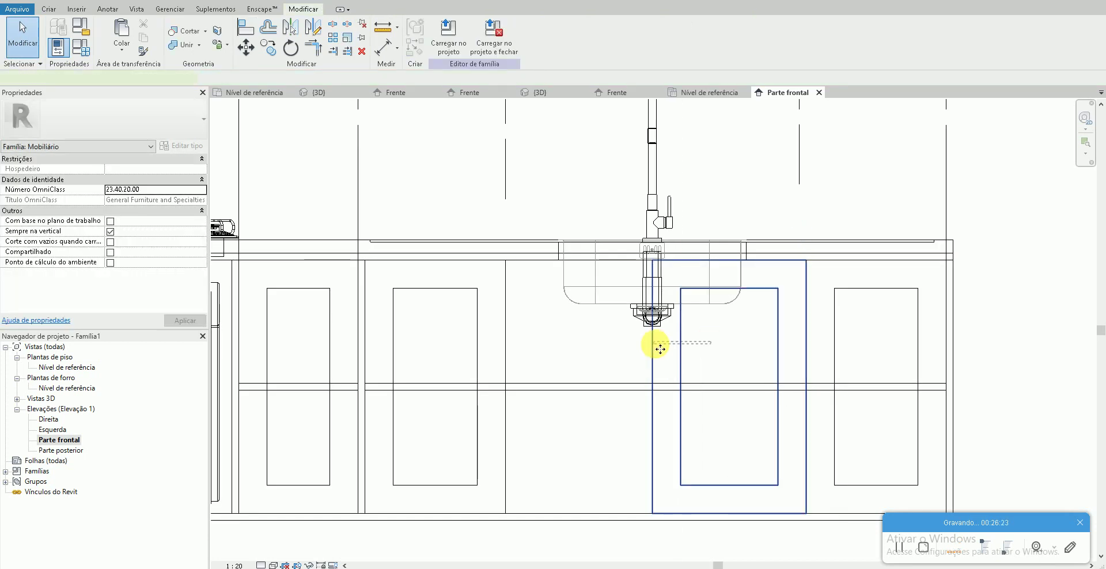
- Mirror the sink-cabinet door panel across the faucet axis
{"action": "left_click", "coordinate": [659, 348]}
{"action": "key", "text": "m"}
{"action": "key", "text": "m"}
{"action": "left_click", "coordinate": [654, 362]}
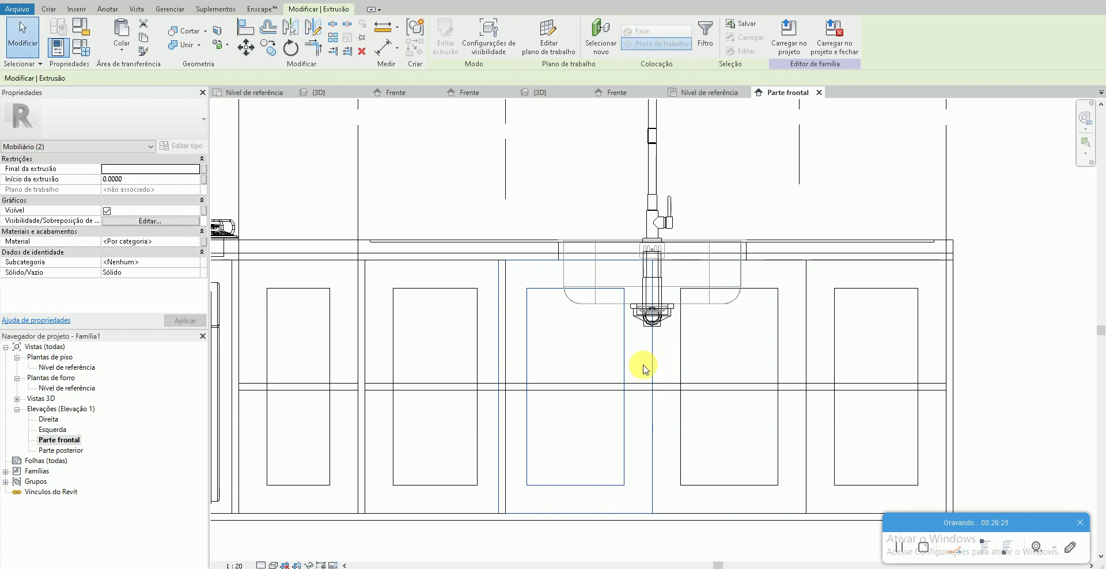
{"action": "left_click", "coordinate": [588, 354]}
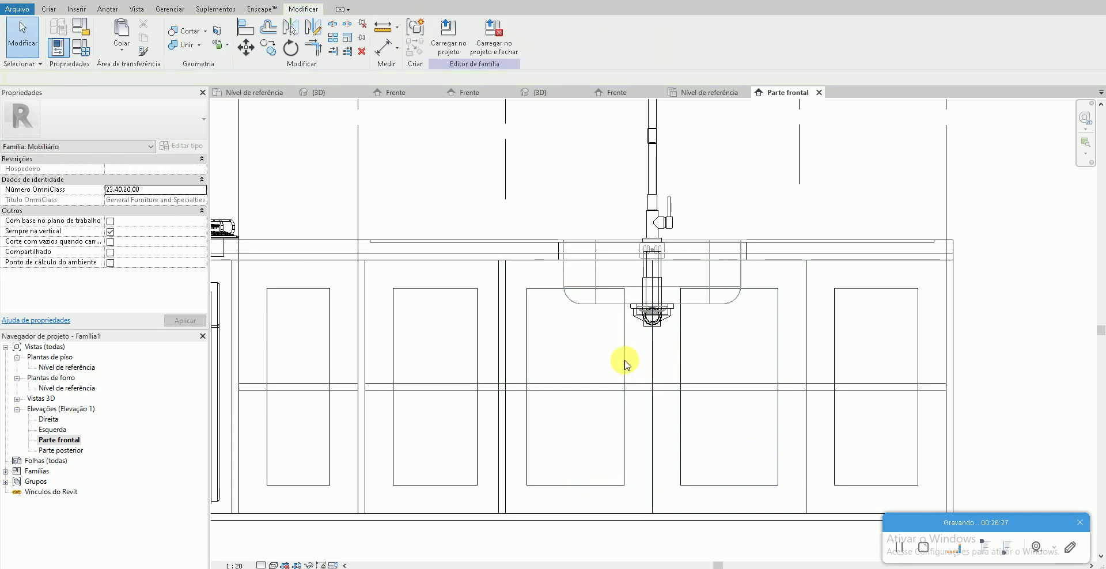
- Delete the EQ dimensions above the counter and select the three vertical lines
{"action": "scroll", "coordinate": [671, 358], "scroll_direction": "down", "scroll_amount": 1}
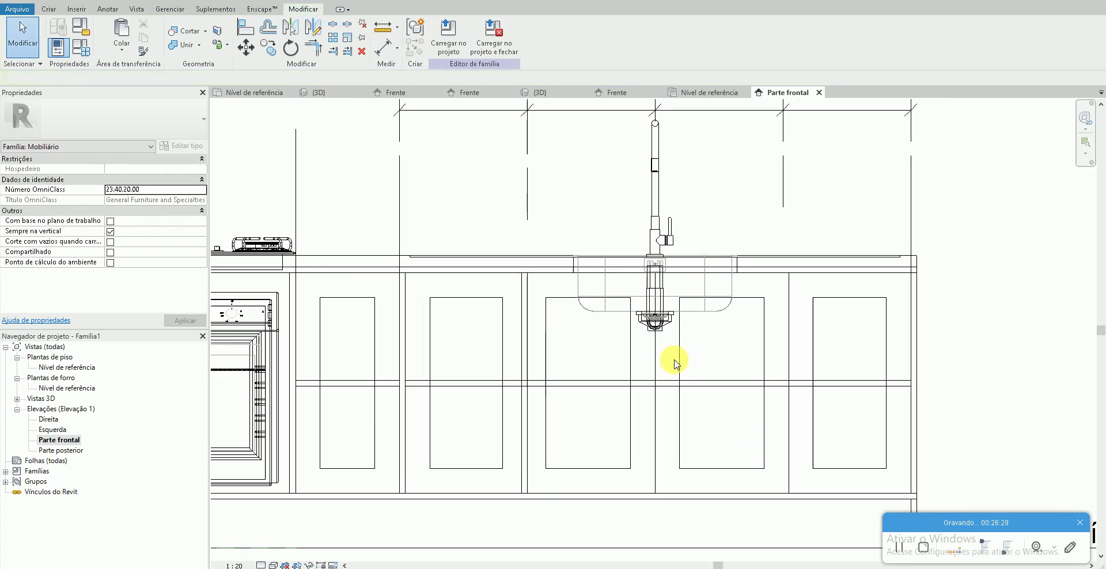
{"action": "scroll", "coordinate": [671, 358], "scroll_direction": "down", "scroll_amount": 1}
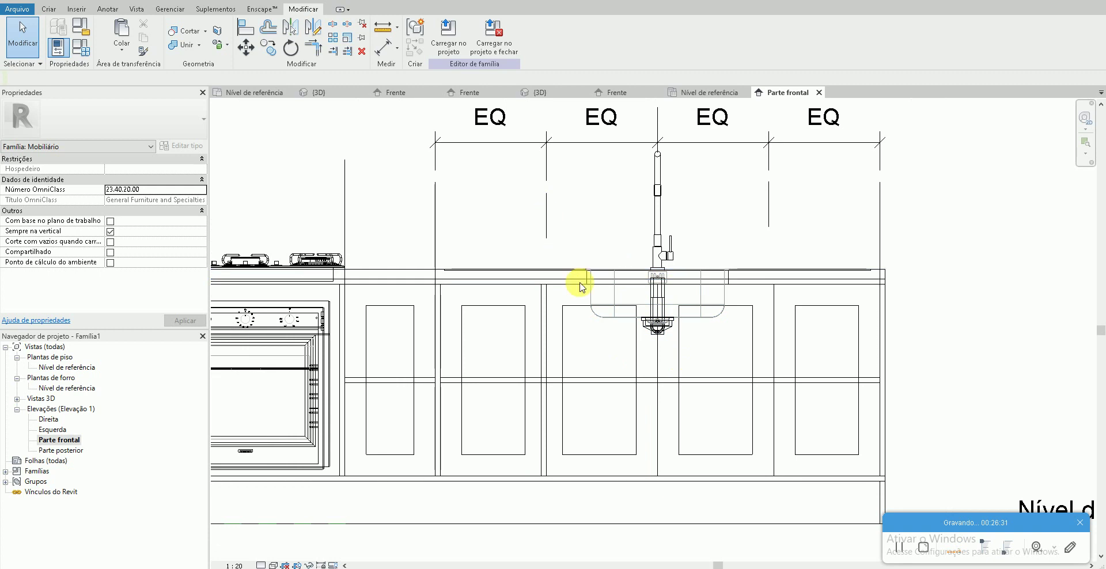
{"action": "scroll", "coordinate": [584, 322], "scroll_direction": "up", "scroll_amount": 1}
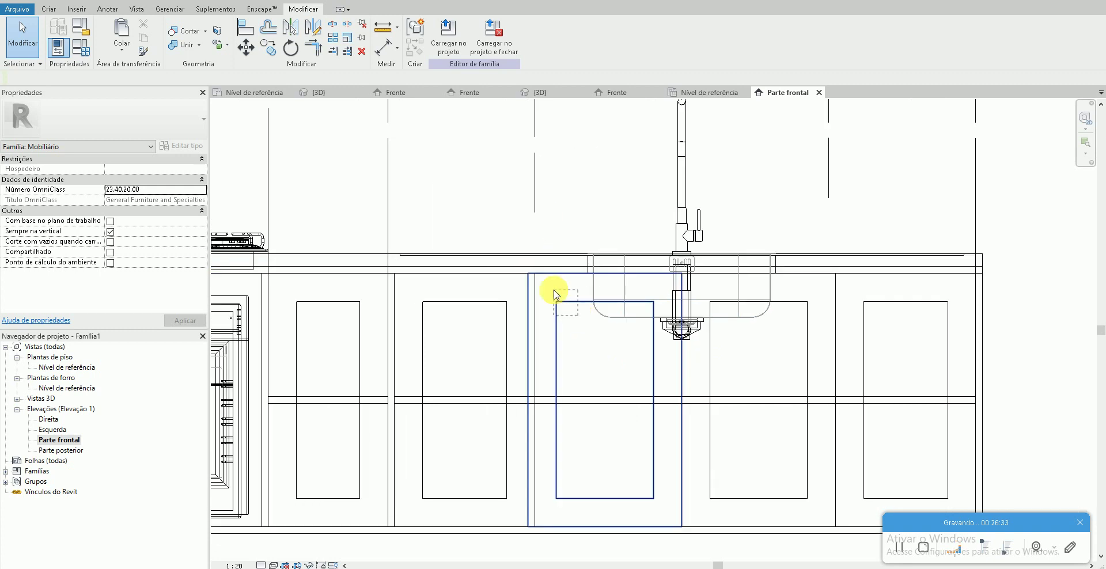
{"action": "left_click", "coordinate": [572, 307]}
{"action": "key", "text": "Escape"}
{"action": "scroll", "coordinate": [543, 402], "scroll_direction": "down", "scroll_amount": 1}
{"action": "scroll", "coordinate": [874, 246], "scroll_direction": "down", "scroll_amount": 1}
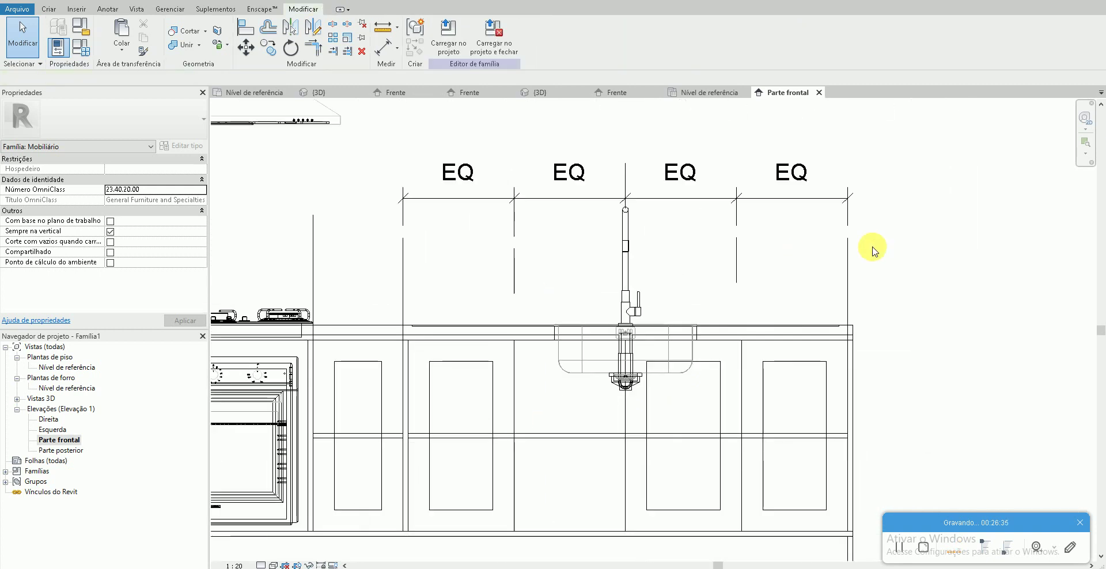
{"action": "left_click_drag", "start_coordinate": [893, 251], "coordinate": [682, 156]}
{"action": "key", "text": "Delete"}
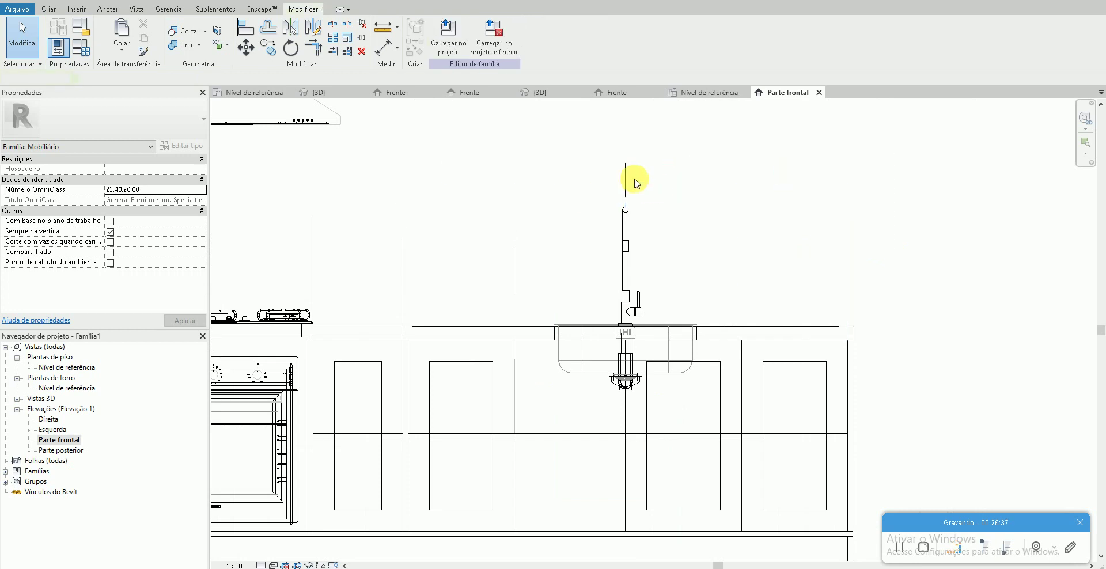
{"action": "left_click_drag", "start_coordinate": [552, 267], "coordinate": [312, 225]}
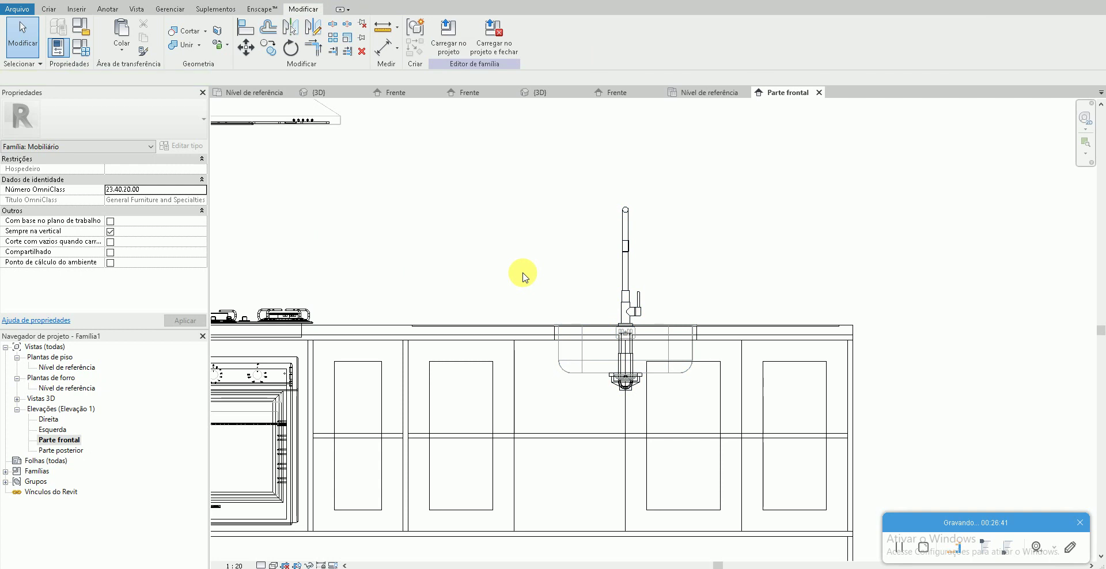
- Draw model lines (LI) for two backsplash side edges, a top edge and a faucet centre line
{"action": "key", "text": "l"}
{"action": "key", "text": "i"}
{"action": "left_click", "coordinate": [515, 340]}
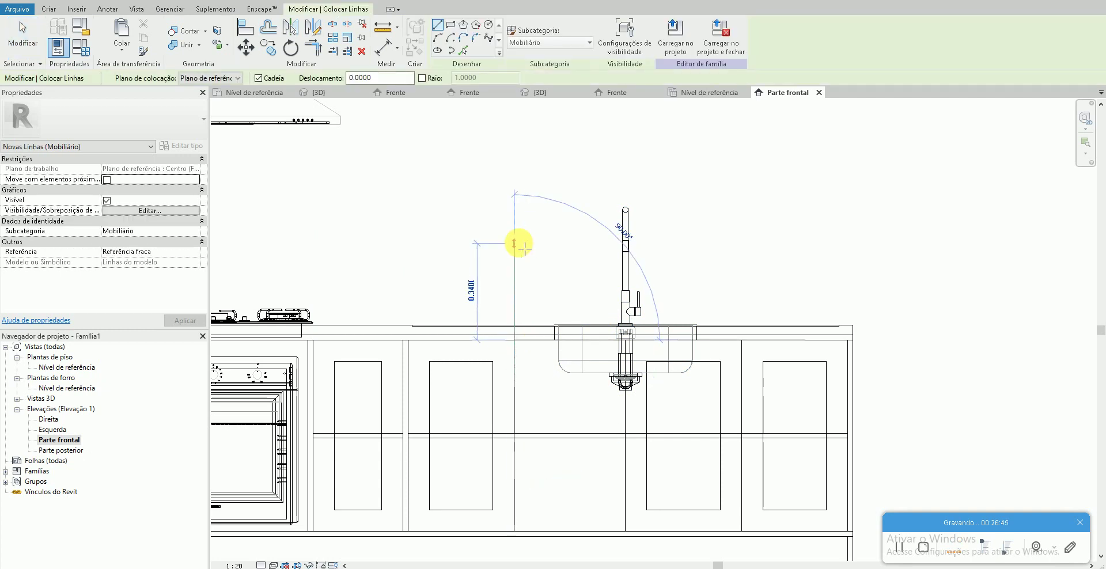
{"action": "left_click", "coordinate": [514, 245]}
{"action": "left_click", "coordinate": [741, 340]}
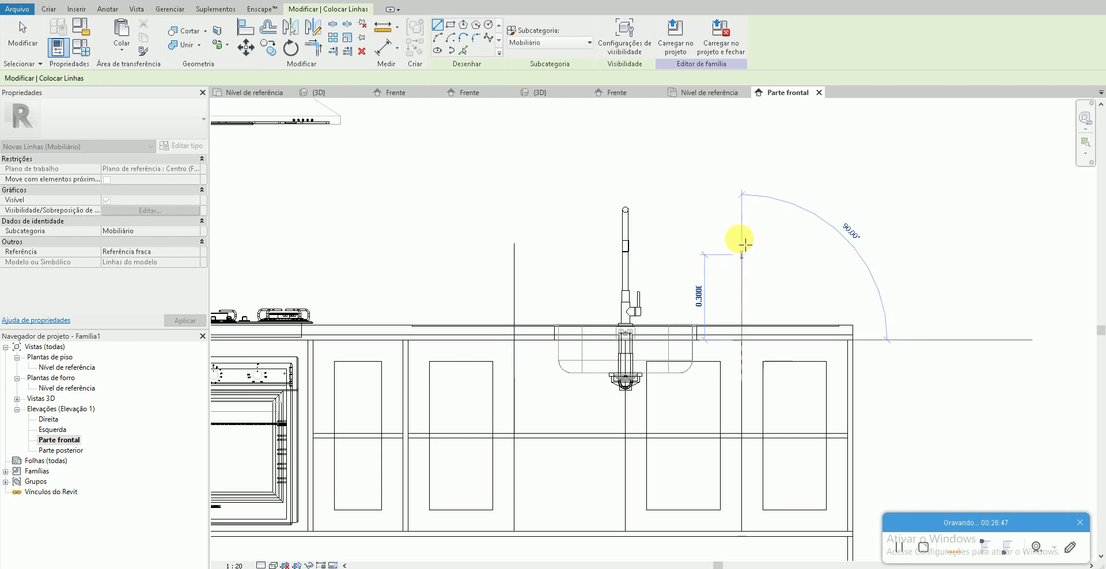
{"action": "left_click", "coordinate": [742, 244]}
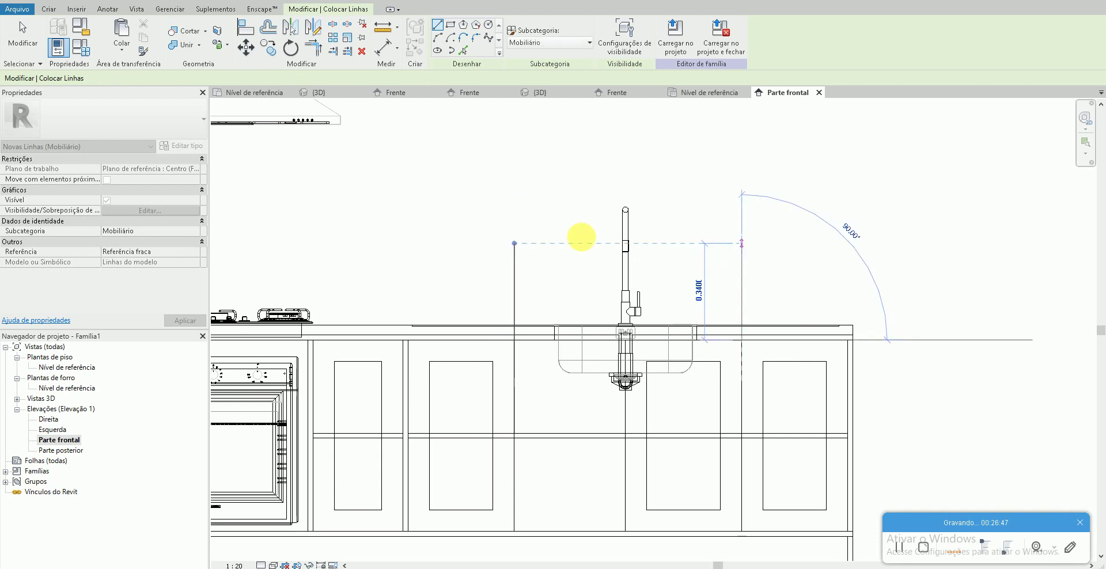
{"action": "left_click", "coordinate": [515, 244]}
{"action": "left_click", "coordinate": [741, 245]}
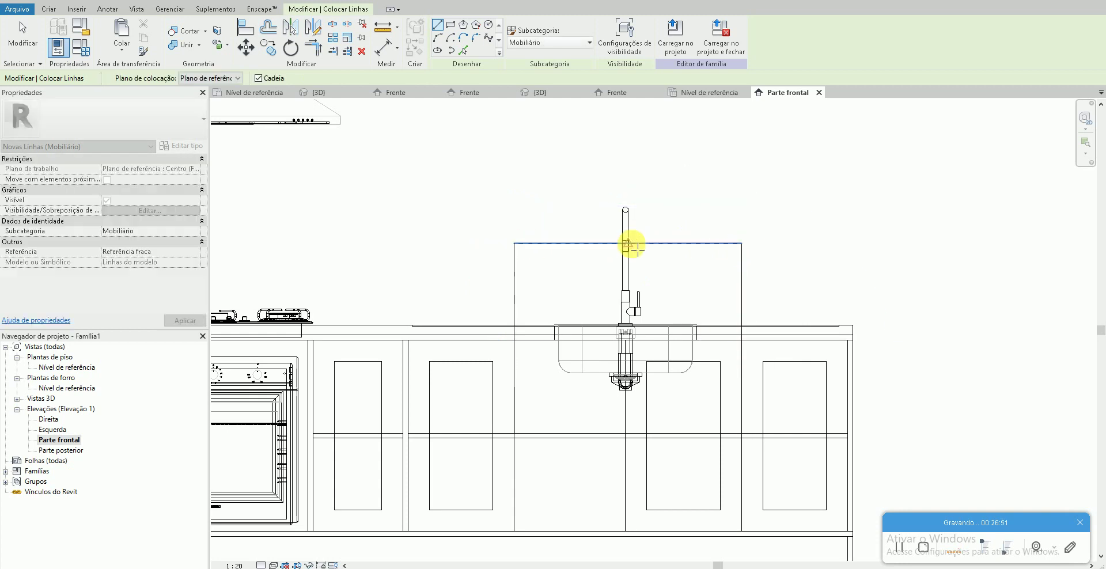
{"action": "left_click", "coordinate": [628, 250]}
{"action": "left_click", "coordinate": [627, 186]}
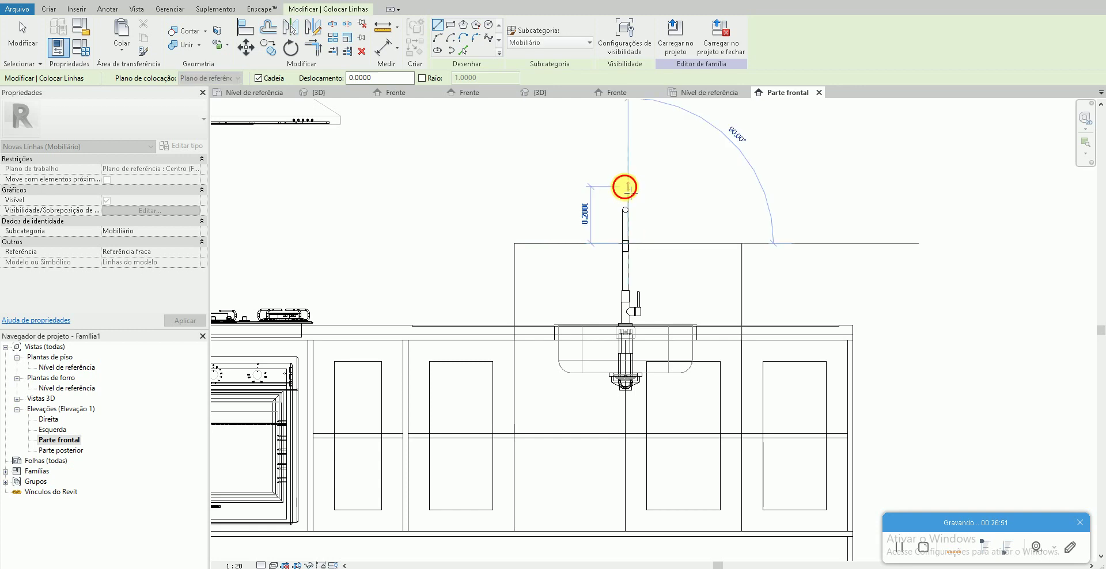
{"action": "key", "text": "Escape"}
- Shift the vertical edges of the sink-cabinet door's profile sketch
{"action": "double_click", "coordinate": [648, 418]}
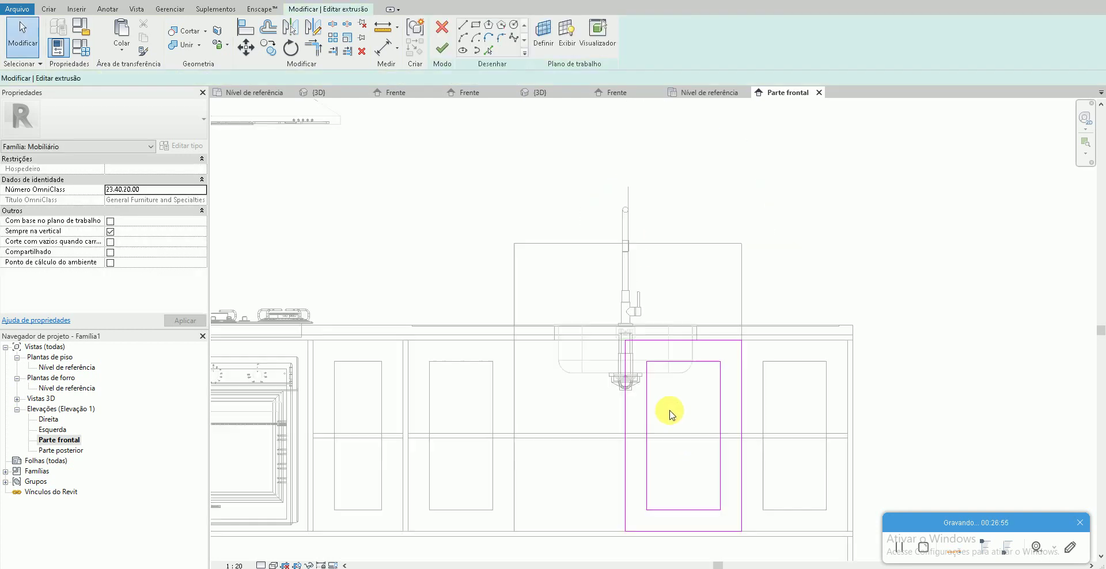
{"action": "mouse_move", "coordinate": [635, 412]}
{"action": "left_mouse_down"}
{"action": "mouse_move", "coordinate": [653, 416]}
{"action": "mouse_move", "coordinate": [638, 415]}
{"action": "left_mouse_up"}
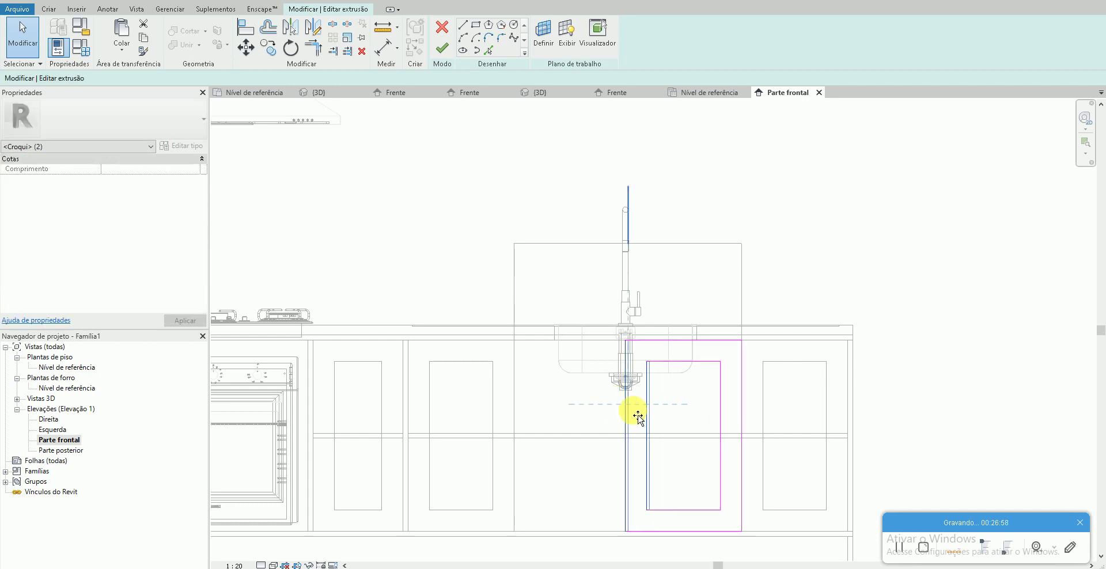
{"action": "left_click", "coordinate": [447, 55]}
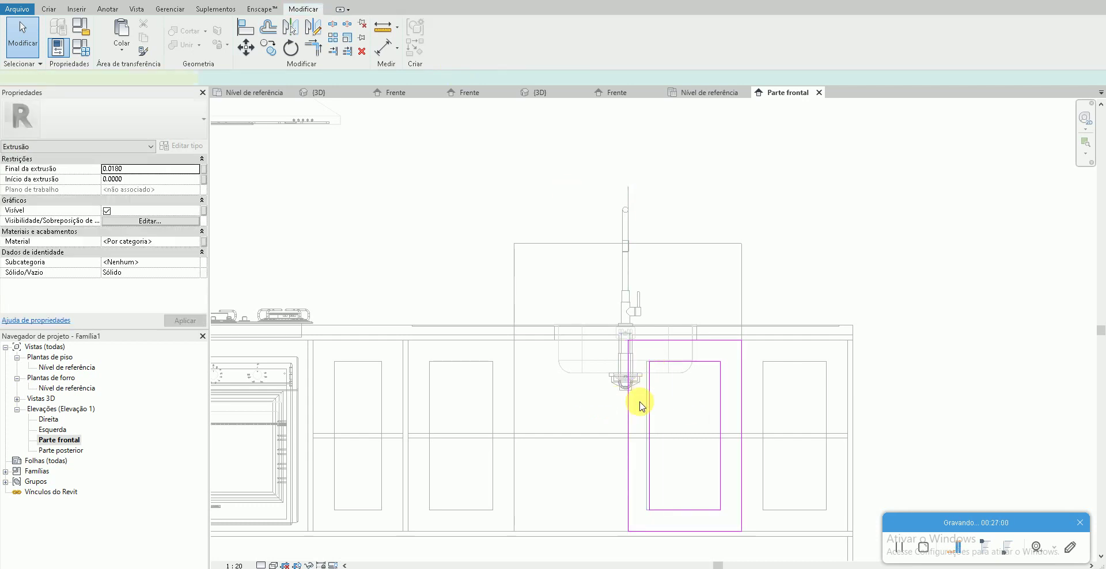
{"action": "left_click", "coordinate": [651, 440]}
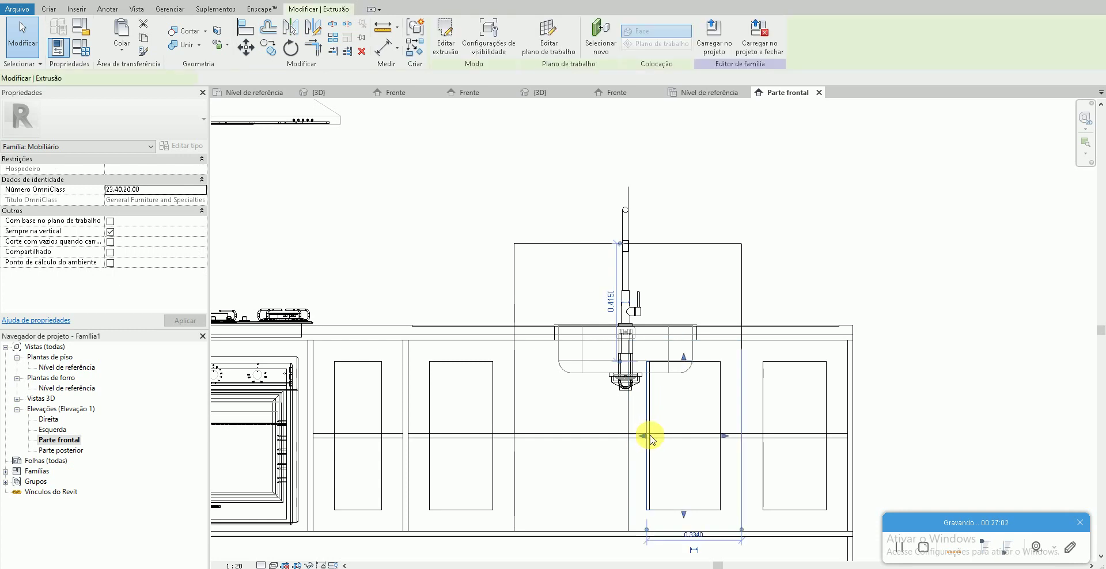
{"action": "left_click", "coordinate": [668, 416]}
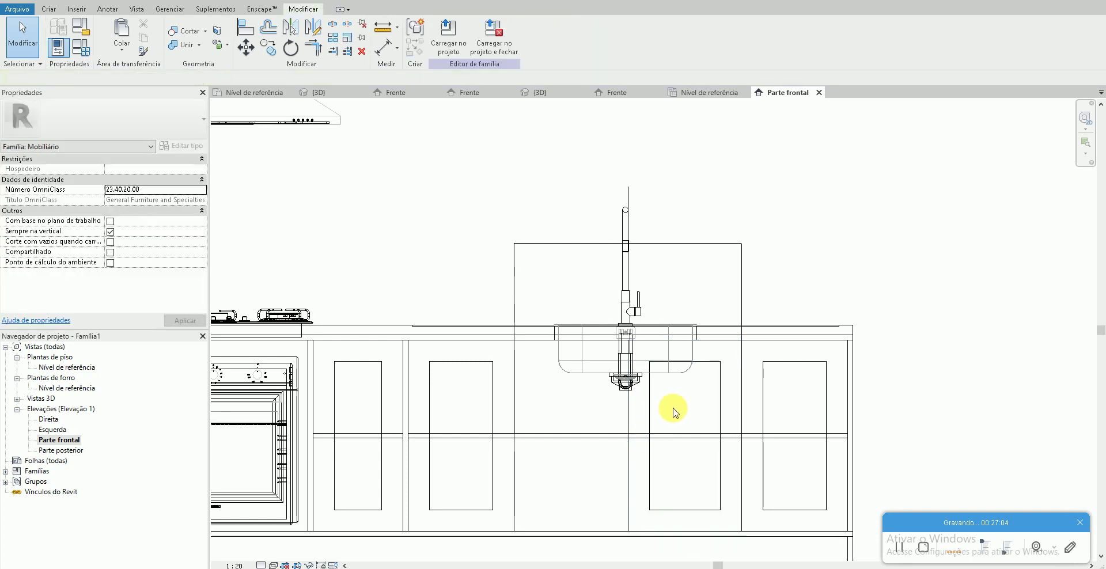
- Mirror the door panel across the faucet centre line with a drawn axis (DM)
{"action": "left_click", "coordinate": [633, 412]}
{"action": "key", "text": "d"}
{"action": "key", "text": "m"}
{"action": "left_click", "coordinate": [629, 411]}
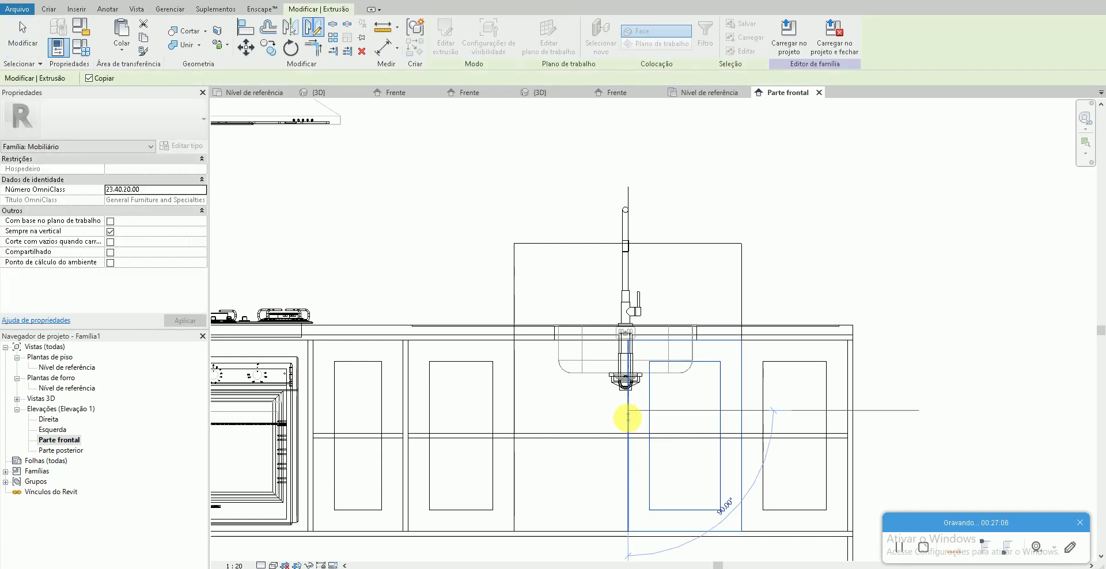
{"action": "left_click", "coordinate": [632, 423]}
- Select and remove the backsplash outline lines
{"action": "left_click_drag", "start_coordinate": [801, 264], "coordinate": [690, 222]}
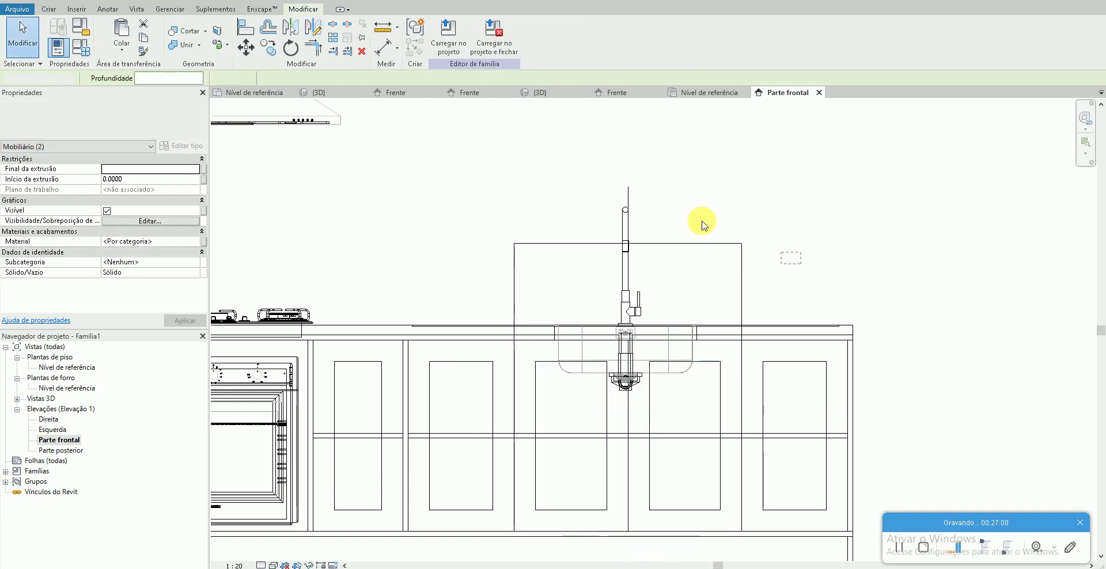
{"action": "left_click", "coordinate": [630, 203]}
{"action": "key", "text": "Escape"}
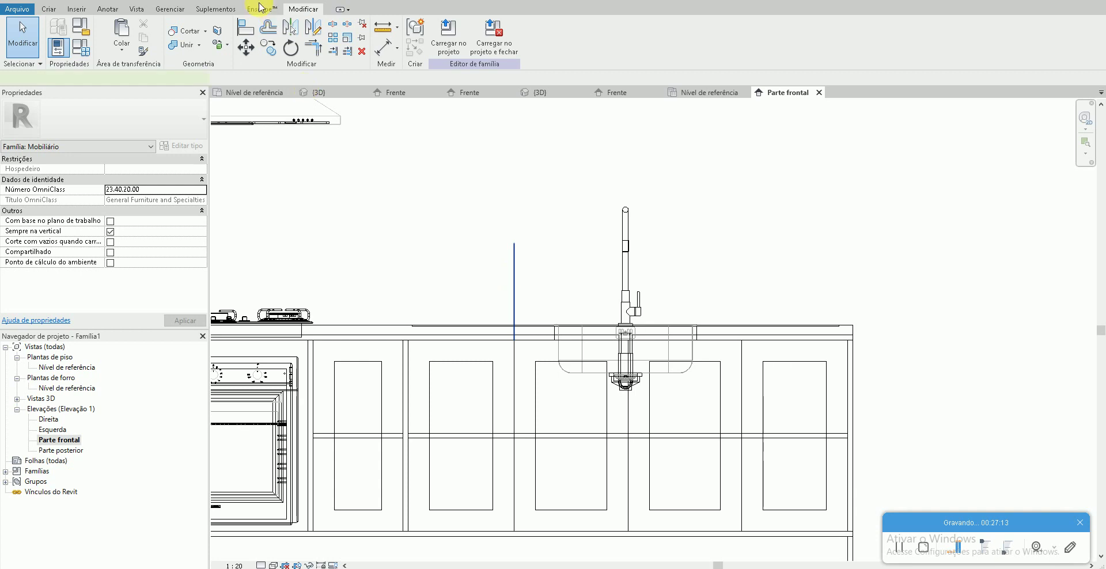
- Switch to the {3D} view and zoom around the counter, comparing with the reference picture
{"action": "left_click", "coordinate": [208, 0]}
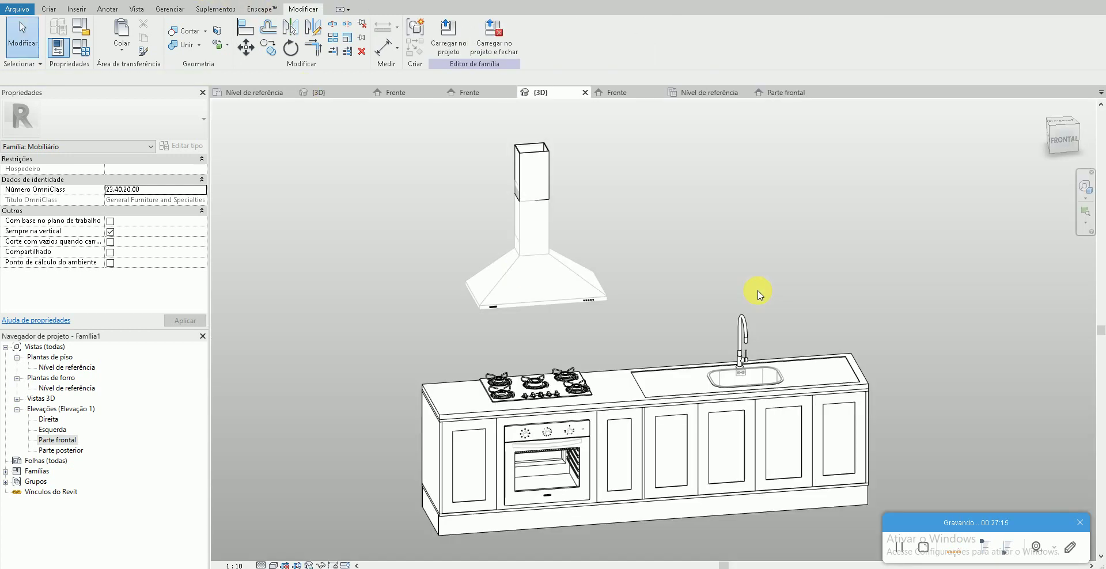
{"action": "scroll", "coordinate": [715, 535], "scroll_direction": "up", "scroll_amount": 1}
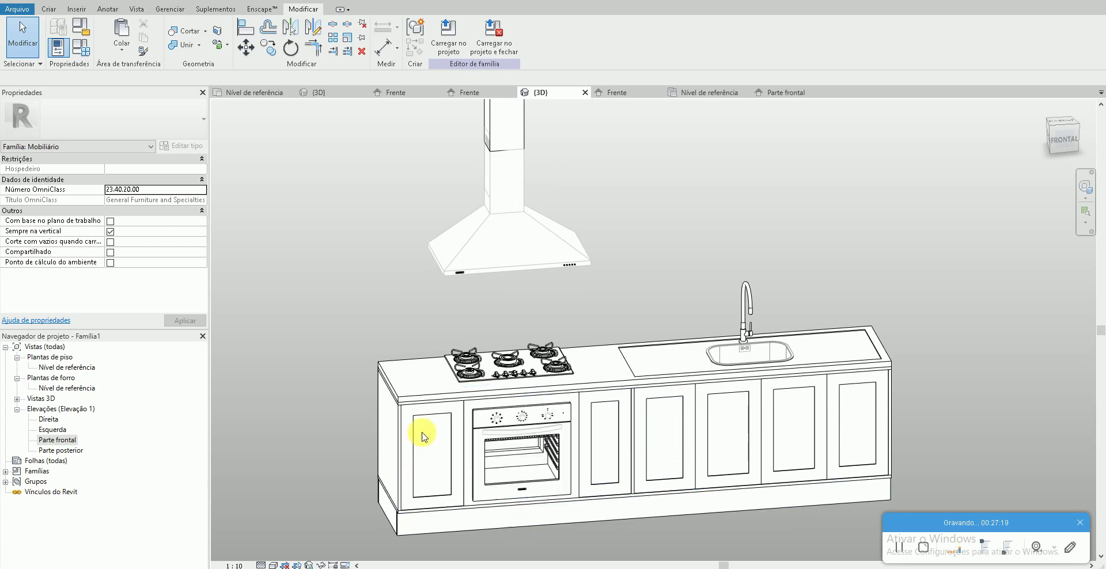
{"action": "scroll", "coordinate": [643, 497], "scroll_direction": "up", "scroll_amount": 2}
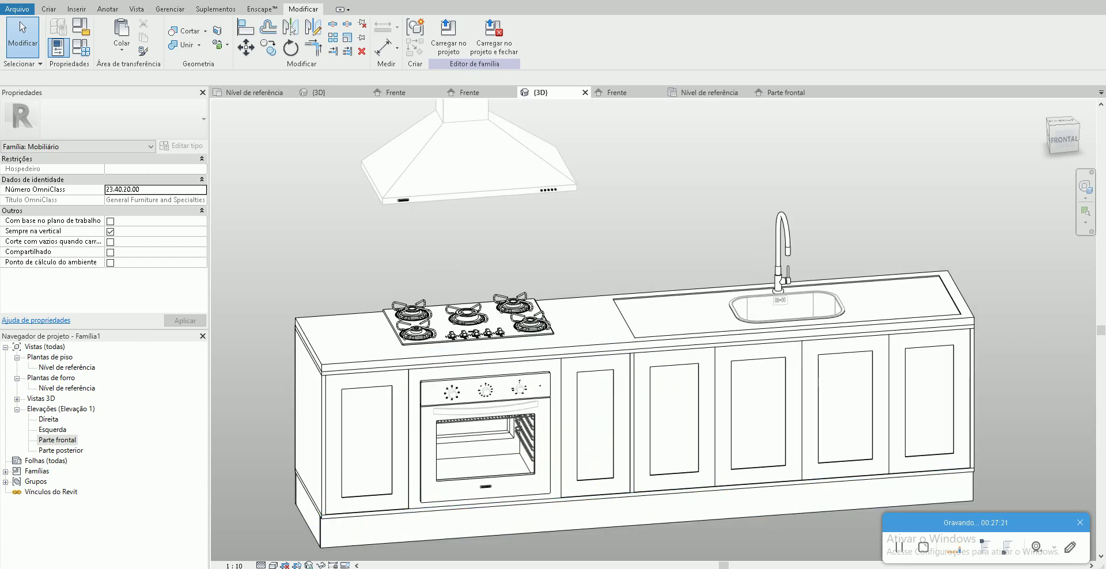
{"action": "key", "text": "alt+Tab"}
{"action": "key", "text": "alt+Tab"}
{"action": "scroll", "coordinate": [628, 383], "scroll_direction": "down", "scroll_amount": 1}
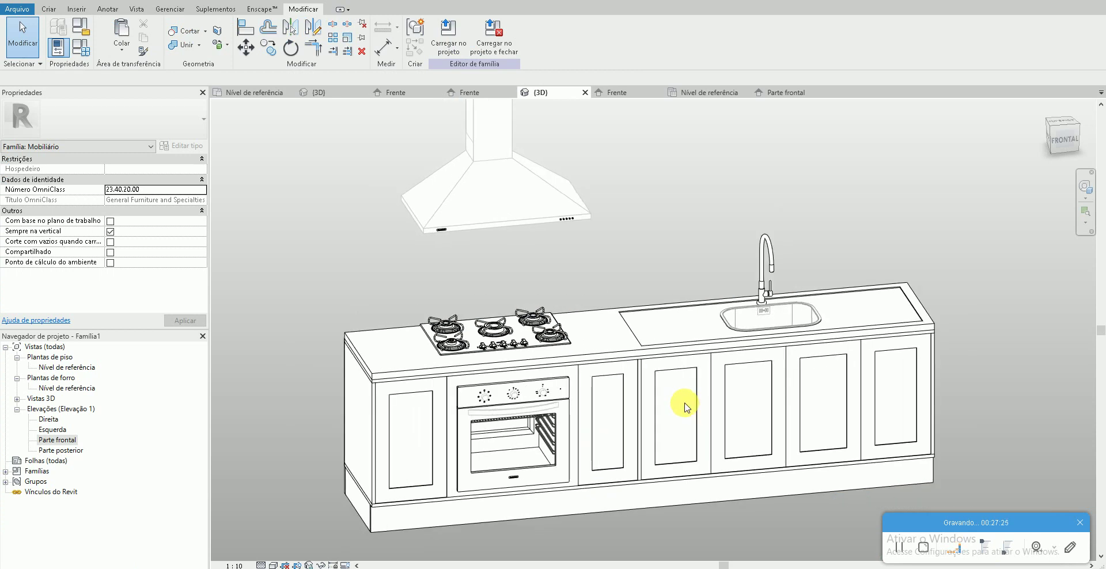
{"action": "left_click", "coordinate": [680, 321]}
{"action": "scroll", "coordinate": [665, 274], "scroll_direction": "down", "scroll_amount": 1}
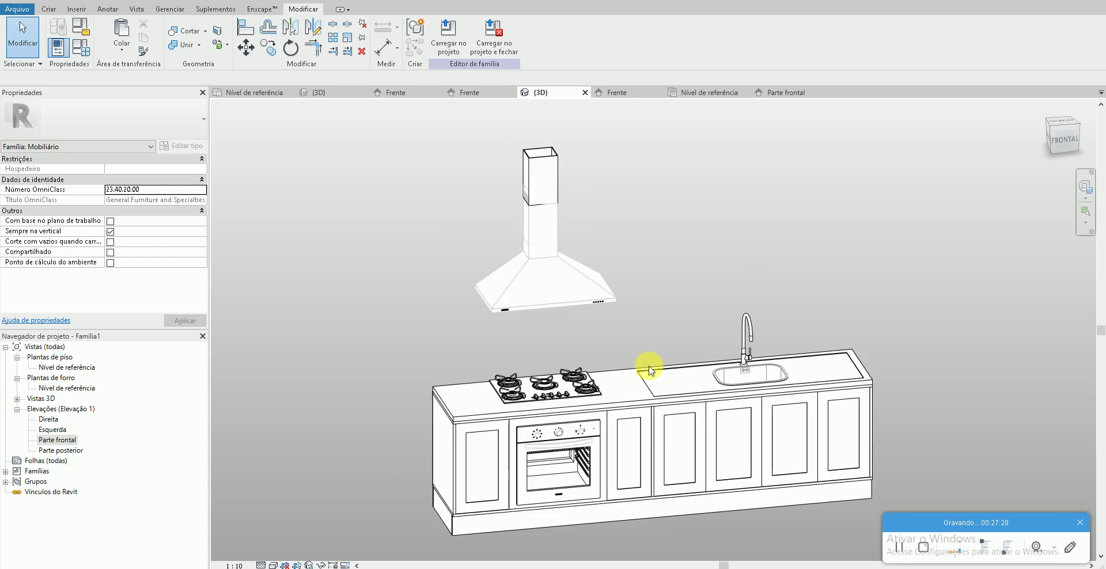
{"action": "scroll", "coordinate": [634, 447], "scroll_direction": "up", "scroll_amount": 1}
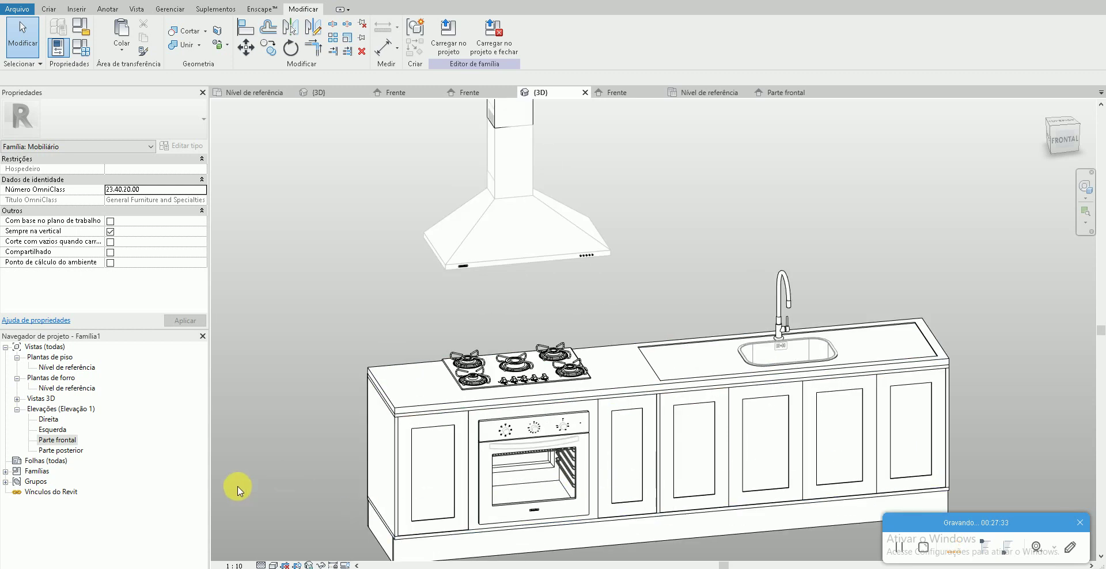
- Open the Parte frontal elevation and edit the tall door panel's extrusion beside the oven
{"action": "double_click", "coordinate": [58, 439]}
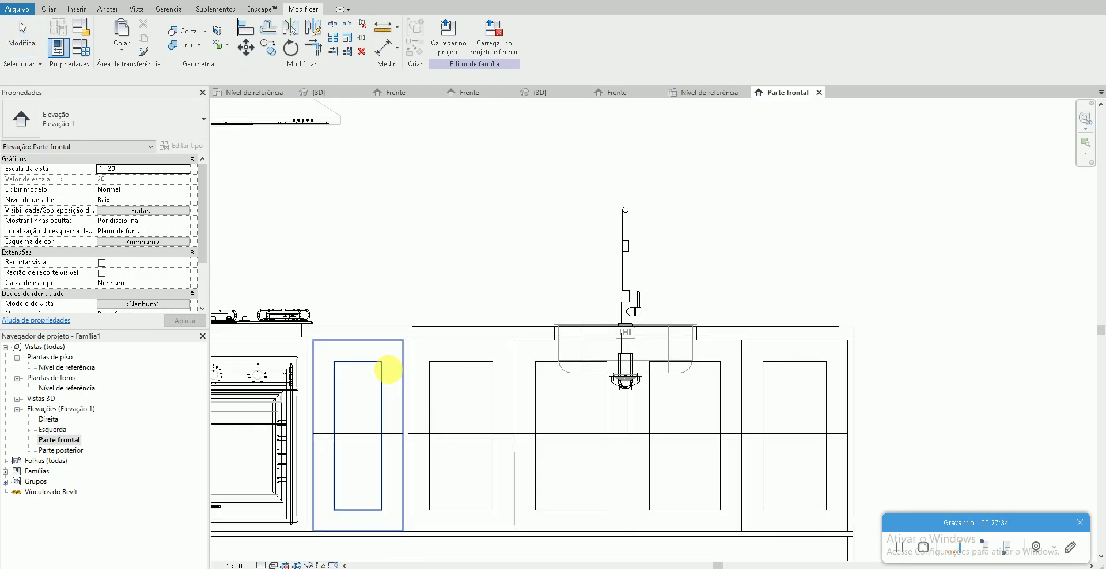
{"action": "left_click", "coordinate": [387, 365]}
{"action": "scroll", "coordinate": [441, 381], "scroll_direction": "up", "scroll_amount": 2}
{"action": "left_click", "coordinate": [451, 369]}
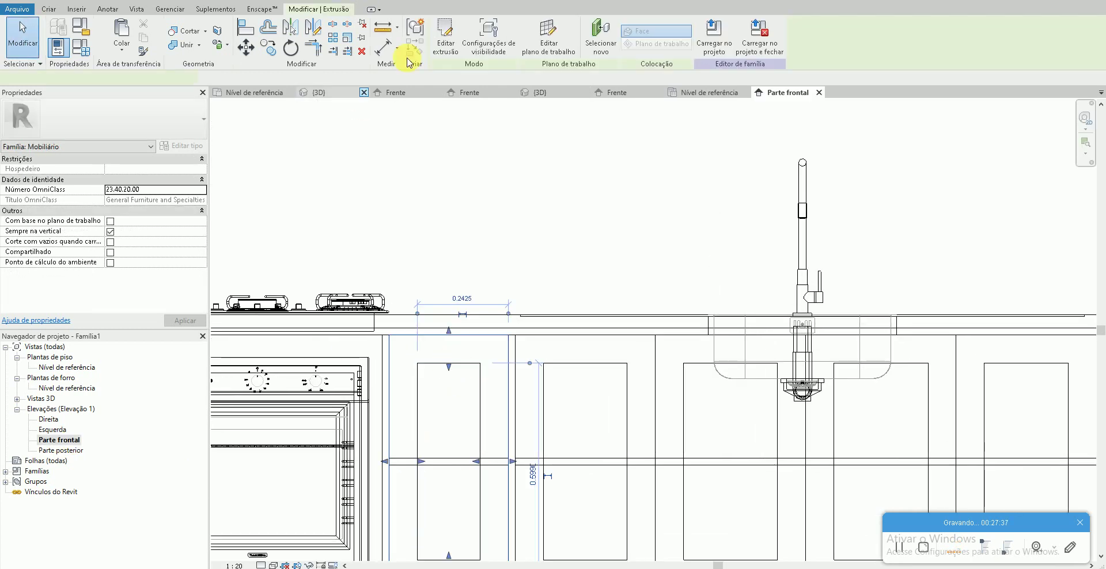
{"action": "left_click", "coordinate": [442, 45]}
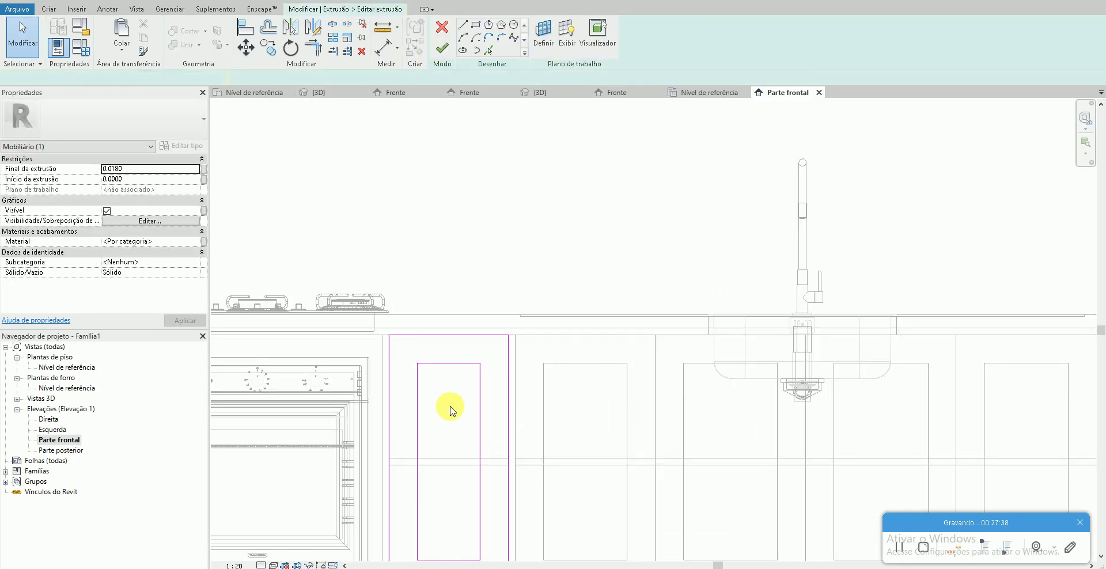
{"action": "scroll", "coordinate": [460, 466], "scroll_direction": "down", "scroll_amount": 1}
{"action": "scroll", "coordinate": [455, 464], "scroll_direction": "down", "scroll_amount": 1}
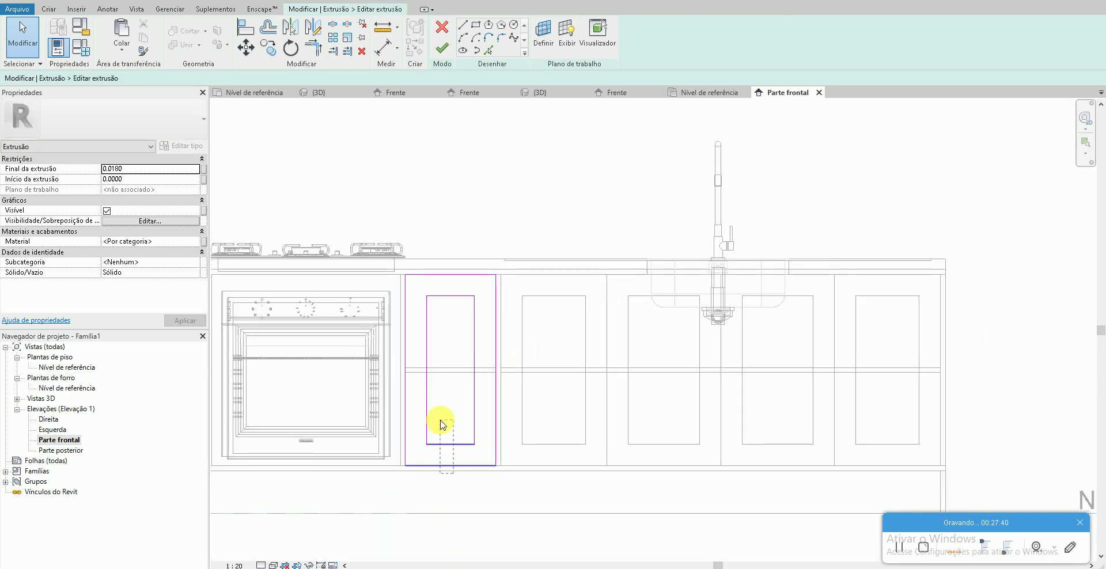
- Move the panel sketch's bottom lines up to form a square upper-drawer panel
{"action": "left_click", "coordinate": [406, 467]}
{"action": "key", "text": "m"}
{"action": "key", "text": "v"}
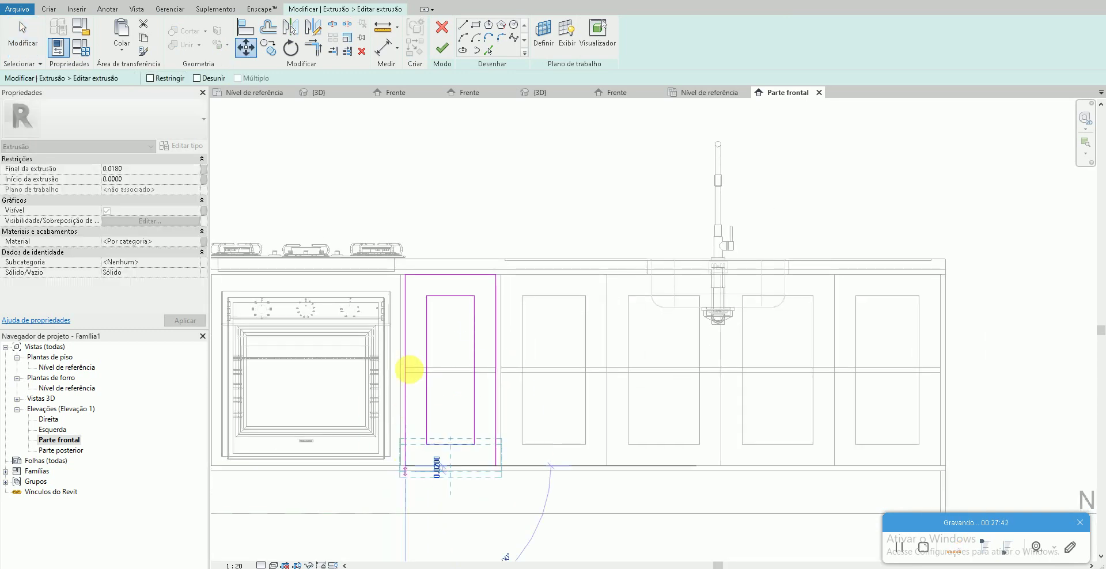
{"action": "left_click", "coordinate": [408, 370]}
{"action": "scroll", "coordinate": [407, 370], "scroll_direction": "up", "scroll_amount": 4}
{"action": "scroll", "coordinate": [404, 371], "scroll_direction": "up", "scroll_amount": 2}
{"action": "scroll", "coordinate": [403, 373], "scroll_direction": "up", "scroll_amount": 1}
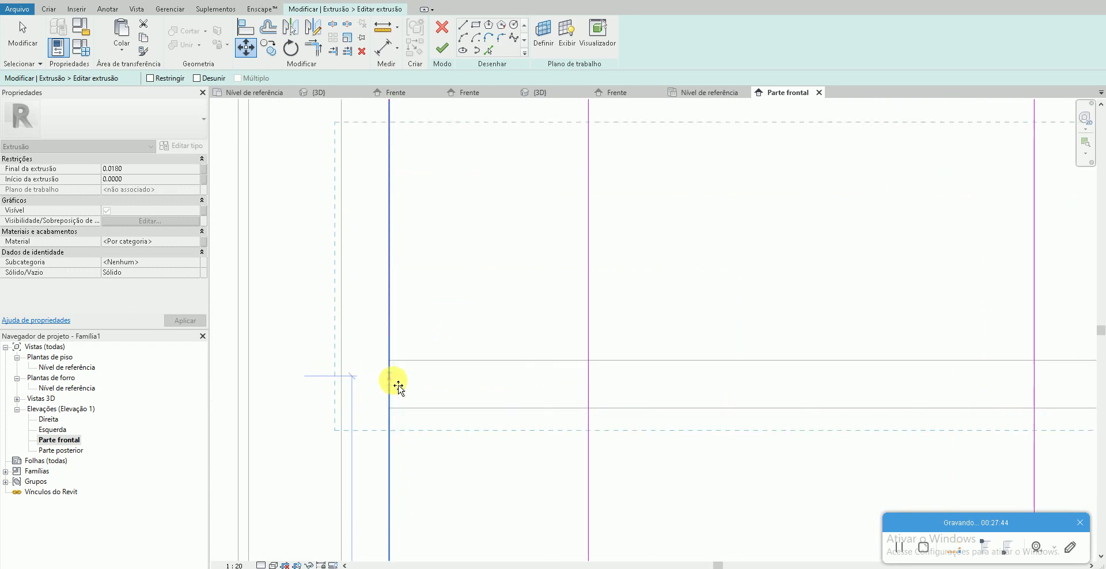
{"action": "scroll", "coordinate": [518, 443], "scroll_direction": "down", "scroll_amount": 2}
{"action": "scroll", "coordinate": [461, 230], "scroll_direction": "down", "scroll_amount": 2}
{"action": "scroll", "coordinate": [451, 192], "scroll_direction": "down", "scroll_amount": 2}
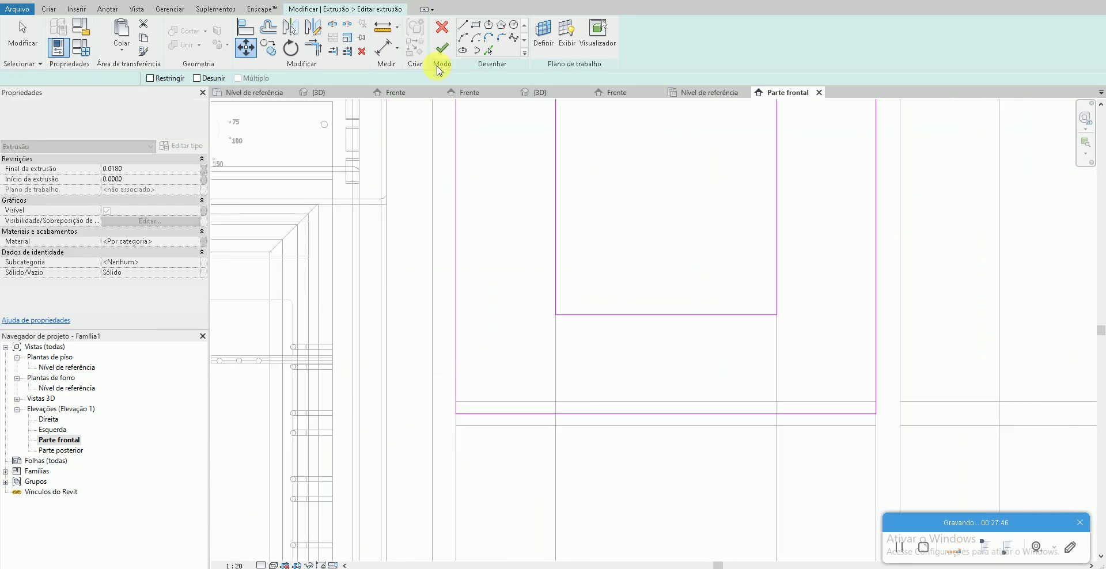
{"action": "left_click", "coordinate": [442, 48]}
- Delete the leftover lower rectangular panel
{"action": "double_click", "coordinate": [564, 414]}
{"action": "scroll", "coordinate": [564, 414], "scroll_direction": "down", "scroll_amount": 3}
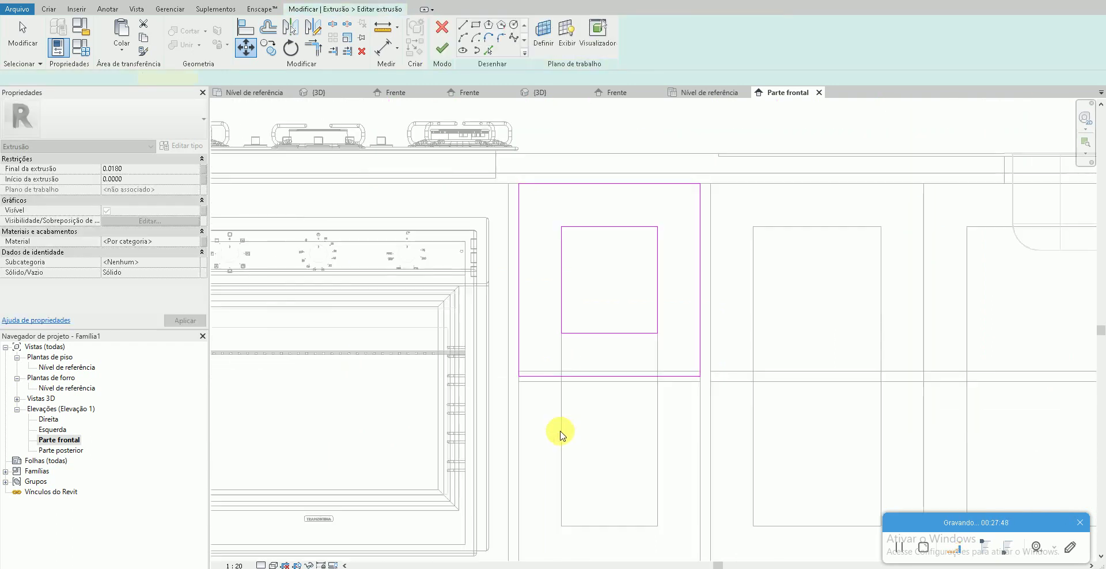
{"action": "left_click", "coordinate": [442, 49]}
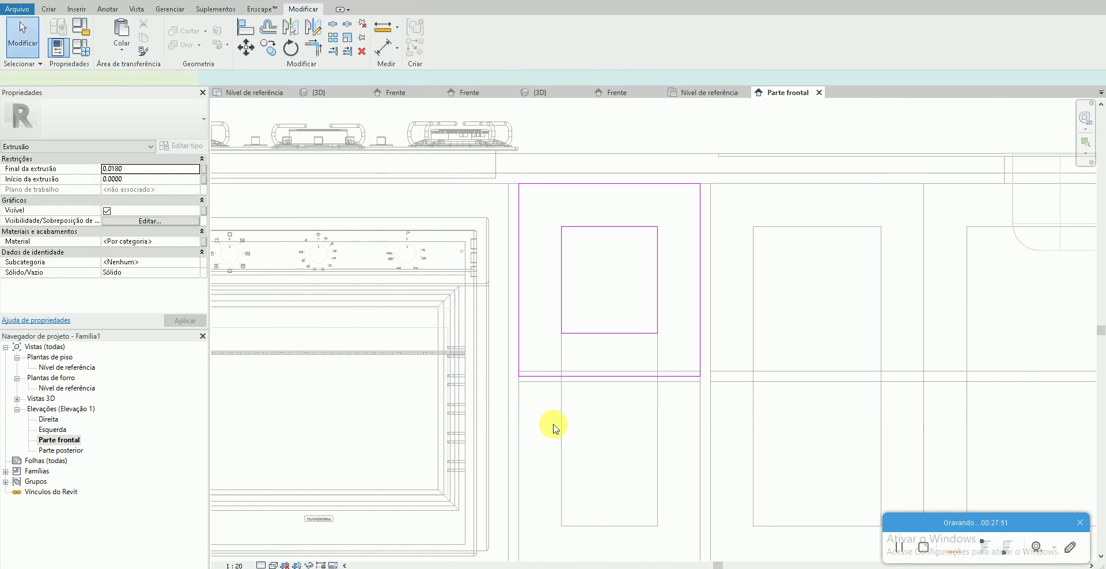
{"action": "left_click", "coordinate": [567, 438]}
{"action": "left_click", "coordinate": [608, 526]}
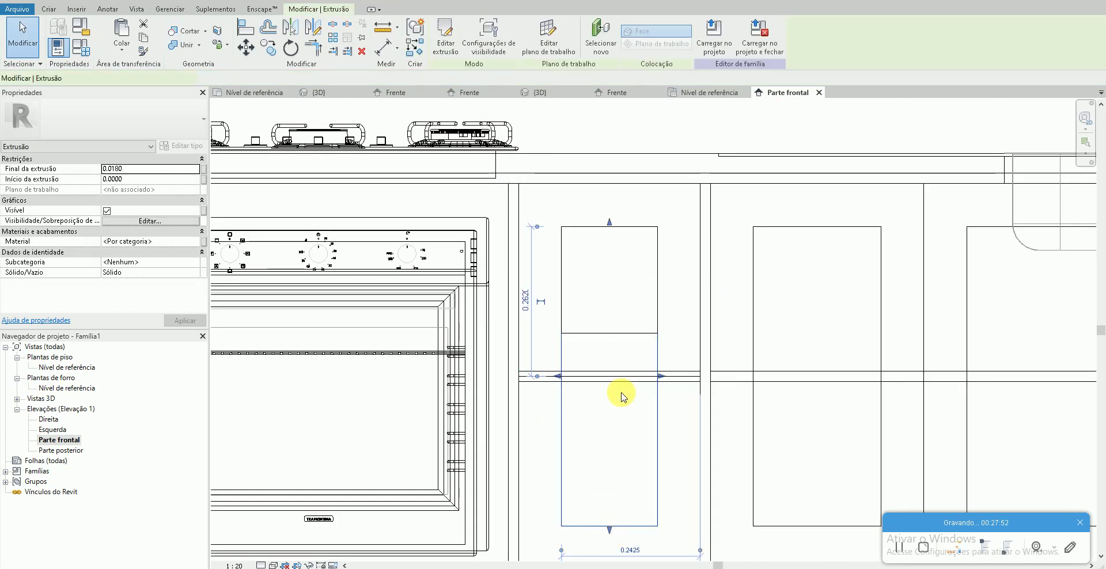
{"action": "key", "text": "Delete"}
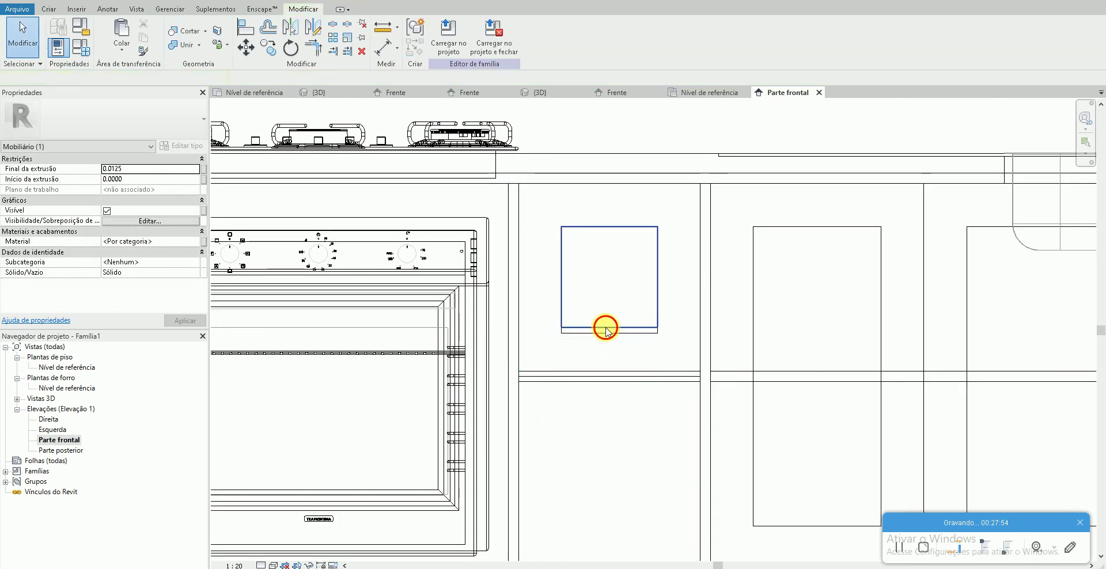
- Mirror the square panel across the drawer divider to place a copy below
{"action": "left_click", "coordinate": [613, 338]}
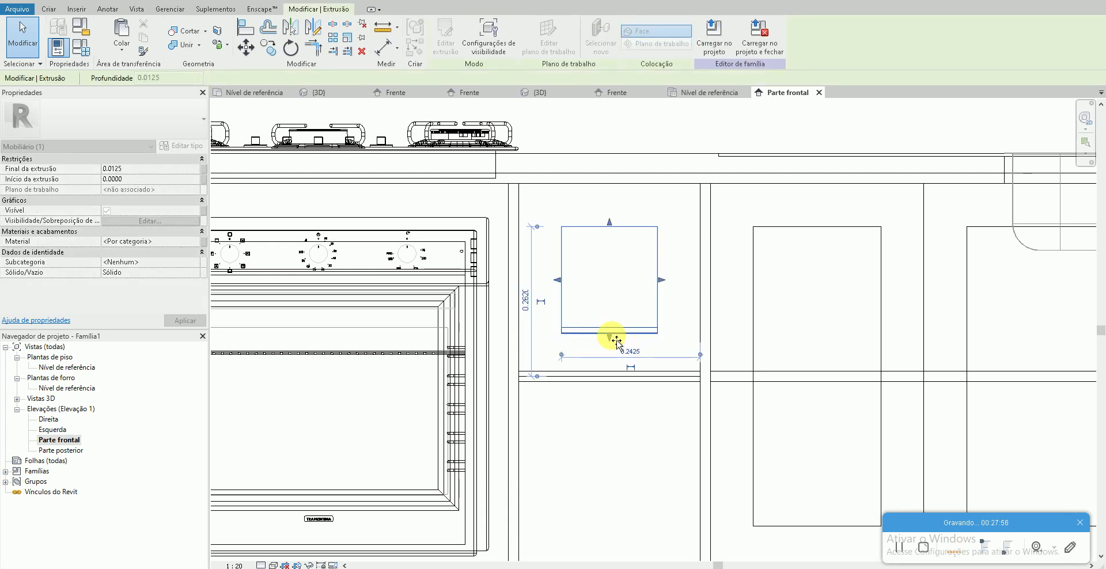
{"action": "left_click", "coordinate": [611, 352]}
{"action": "mouse_move", "coordinate": [608, 349]}
{"action": "left_mouse_down"}
{"action": "mouse_move", "coordinate": [574, 297]}
{"action": "mouse_move", "coordinate": [527, 351]}
{"action": "left_mouse_up"}
{"action": "key", "text": "d"}
{"action": "key", "text": "m"}
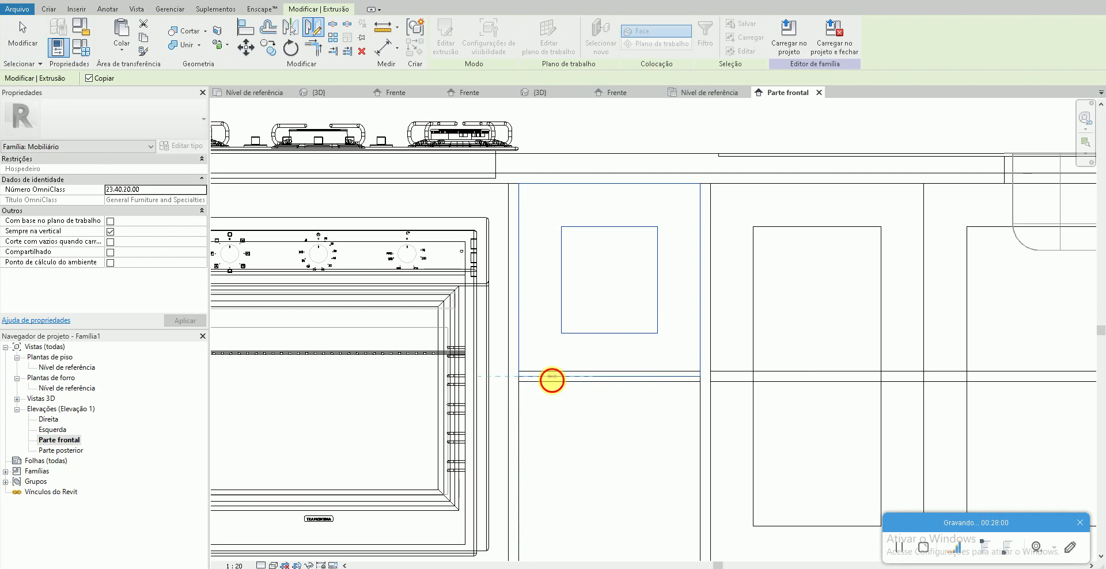
{"action": "left_click", "coordinate": [552, 378]}
- Place the mirrored copy of the square panel on the lower drawer beside the oven
{"action": "left_click", "coordinate": [628, 419]}
{"action": "scroll", "coordinate": [628, 418], "scroll_direction": "down", "scroll_amount": 3}
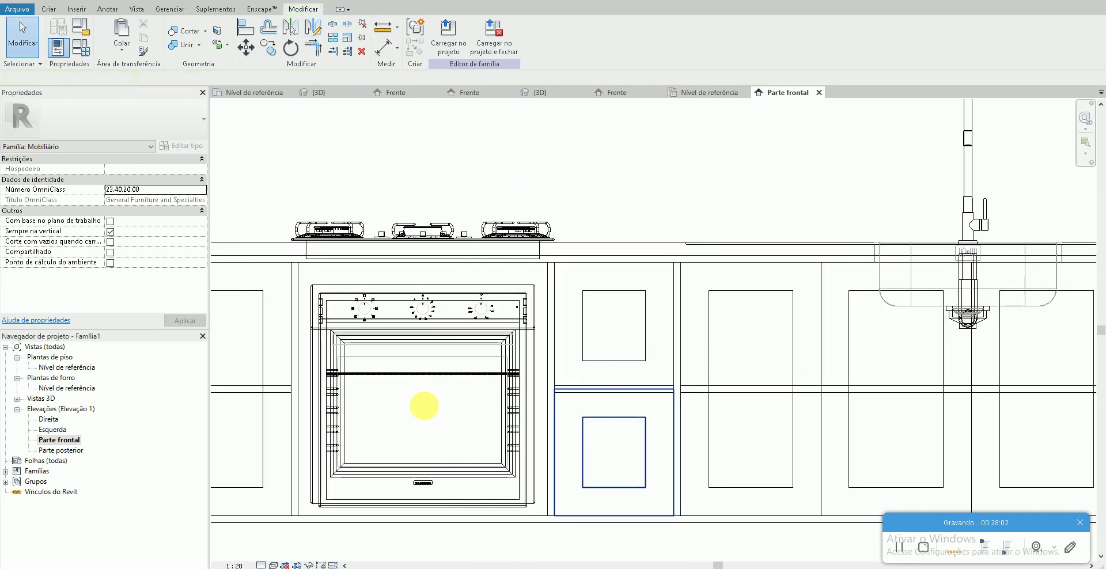
{"action": "scroll", "coordinate": [425, 407], "scroll_direction": "down", "scroll_amount": 2}
{"action": "scroll", "coordinate": [496, 407], "scroll_direction": "down", "scroll_amount": 1}
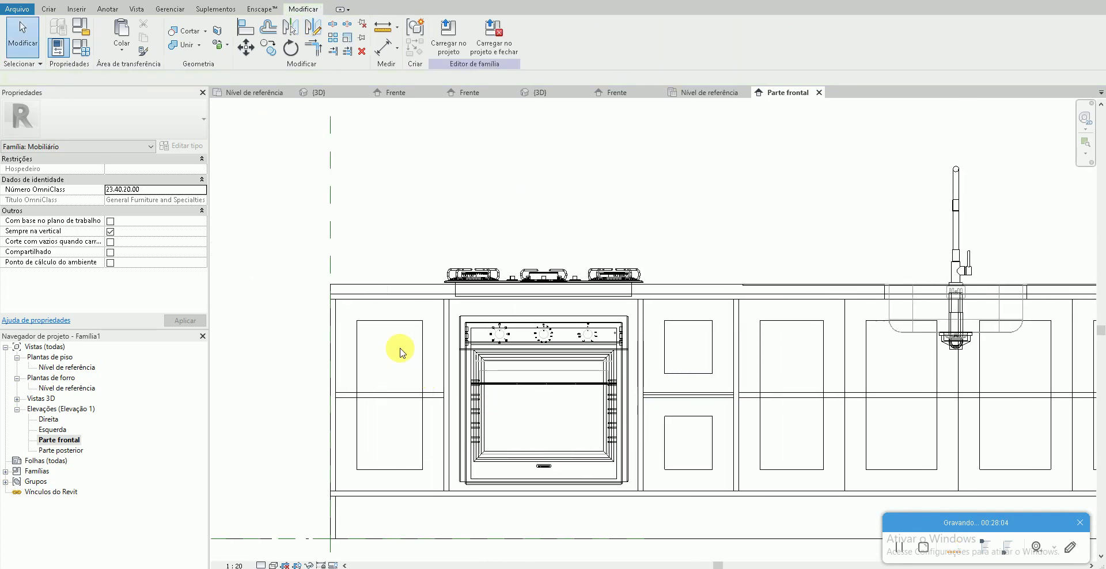
- Edit the left cabinet door panel's sketch, moving its lower lines up into position
{"action": "left_click", "coordinate": [425, 371]}
{"action": "left_click", "coordinate": [443, 35]}
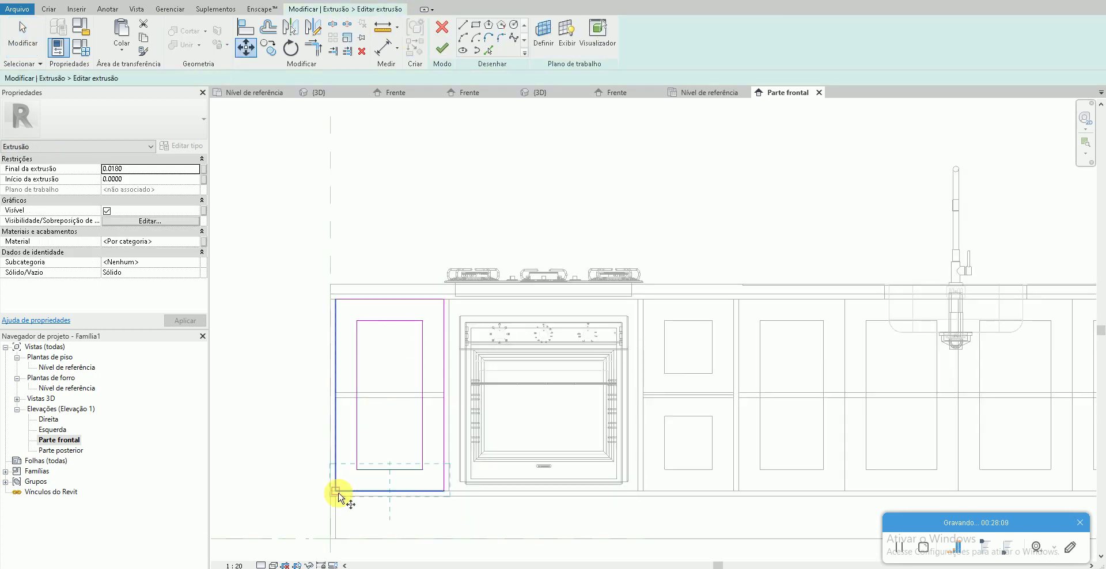
{"action": "key", "text": "m"}
{"action": "key", "text": "v"}
{"action": "left_click", "coordinate": [336, 490]}
{"action": "scroll", "coordinate": [341, 398], "scroll_direction": "up", "scroll_amount": 2}
{"action": "scroll", "coordinate": [342, 400], "scroll_direction": "up", "scroll_amount": 5}
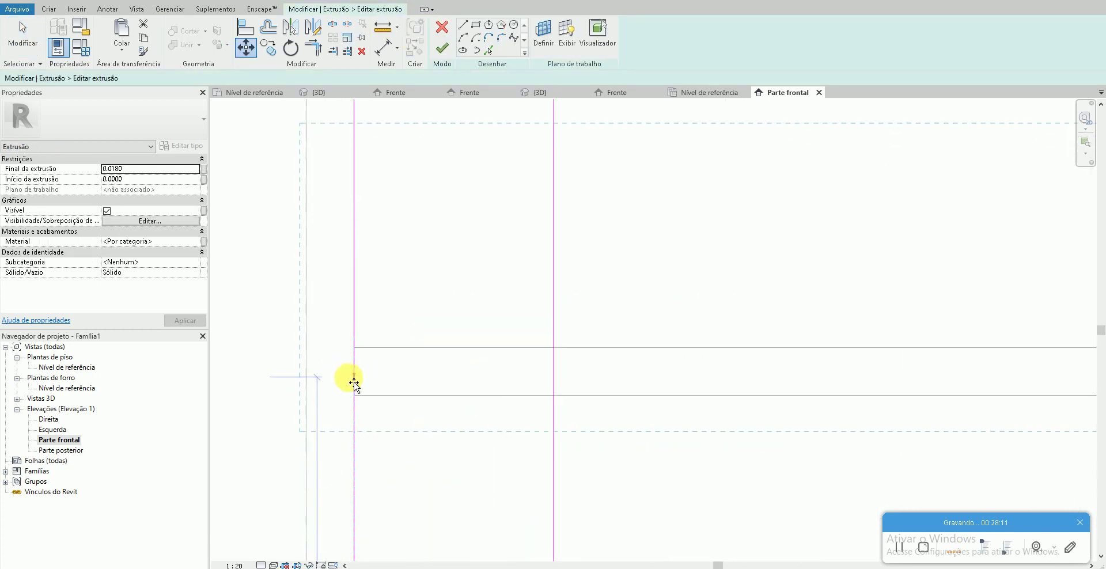
{"action": "left_click", "coordinate": [353, 383]}
{"action": "left_click", "coordinate": [351, 387]}
{"action": "left_click", "coordinate": [442, 48]}
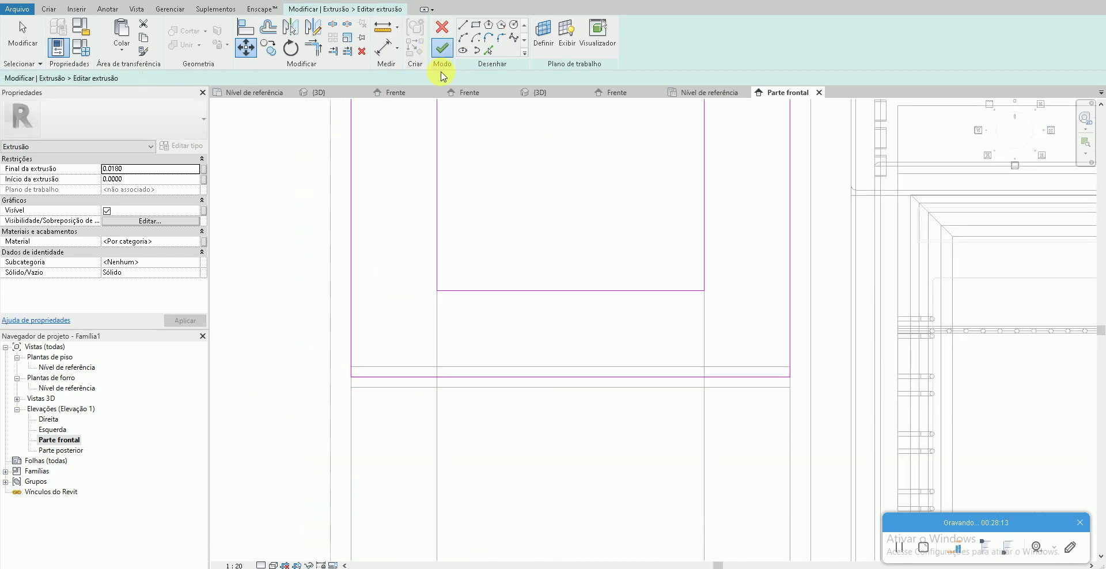
- Drag the left door panel's bottom edge up to the drawer divider
{"action": "scroll", "coordinate": [492, 432], "scroll_direction": "down", "scroll_amount": 5}
{"action": "left_click", "coordinate": [494, 426]}
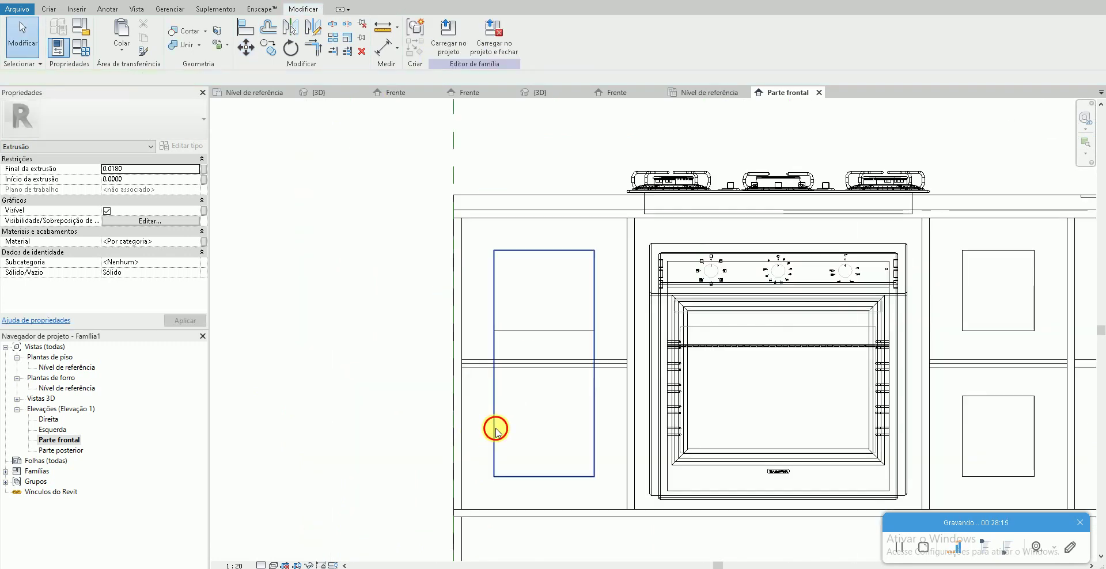
{"action": "left_click_drag", "start_coordinate": [544, 479], "coordinate": [548, 334]}
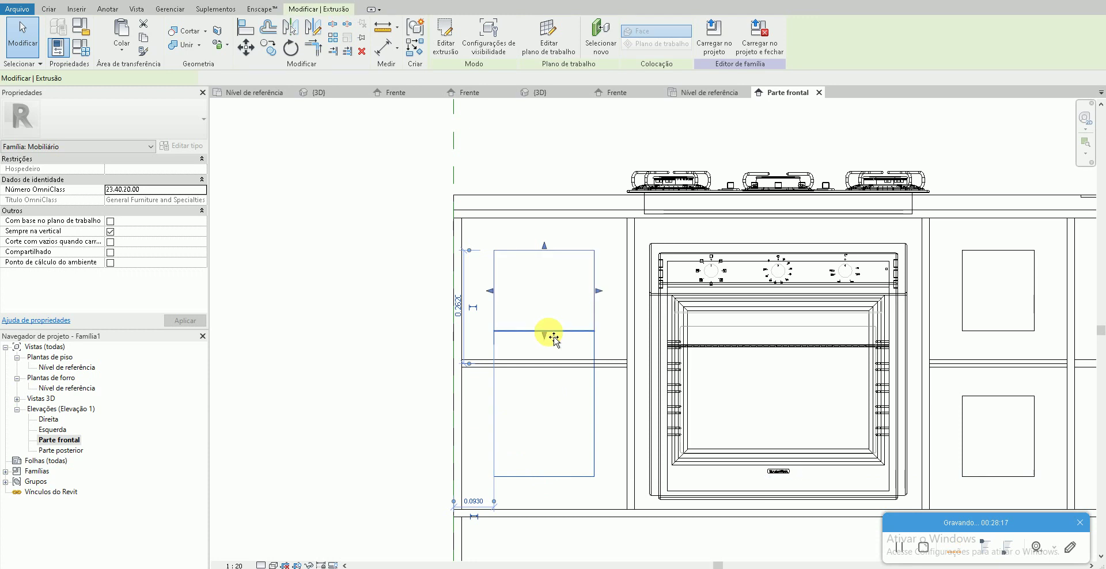
{"action": "key", "text": "Escape"}
{"action": "left_click", "coordinate": [485, 277]}
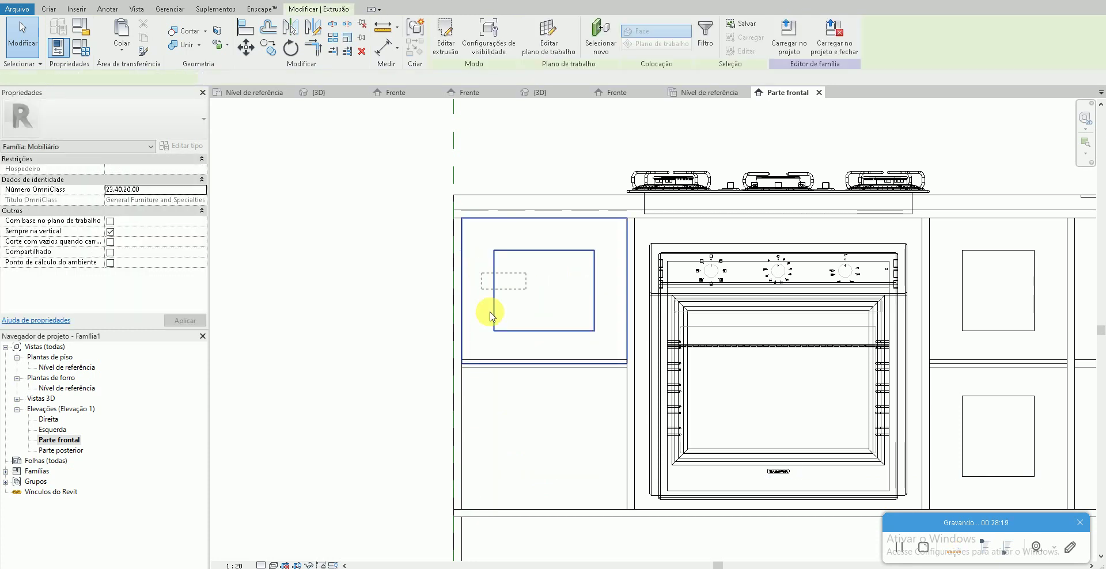
{"action": "scroll", "coordinate": [489, 313], "scroll_direction": "up", "scroll_amount": 3}
{"action": "key", "text": "Escape"}
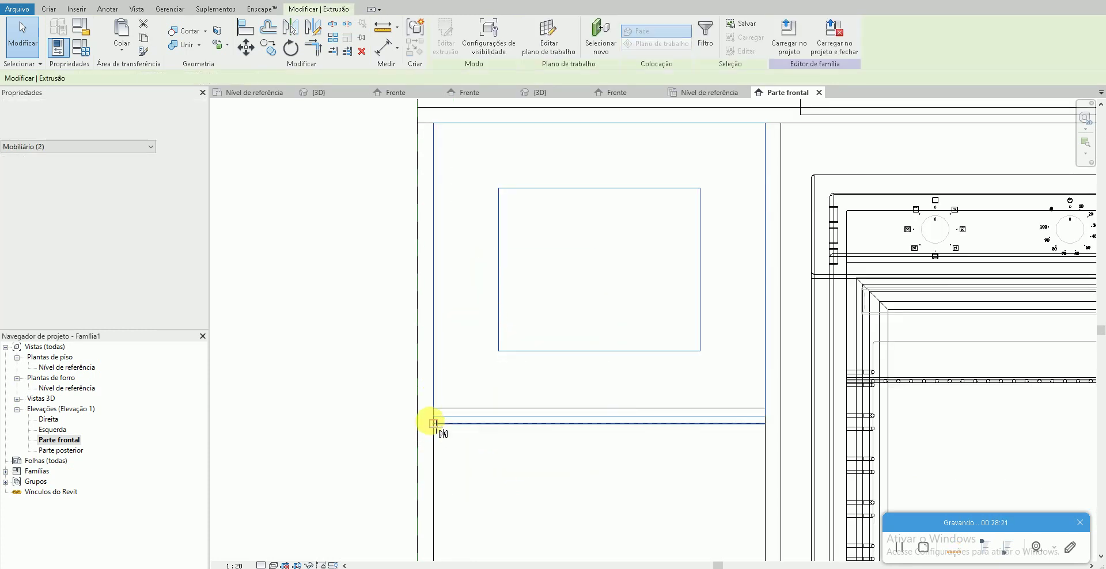
{"action": "key", "text": "Escape"}
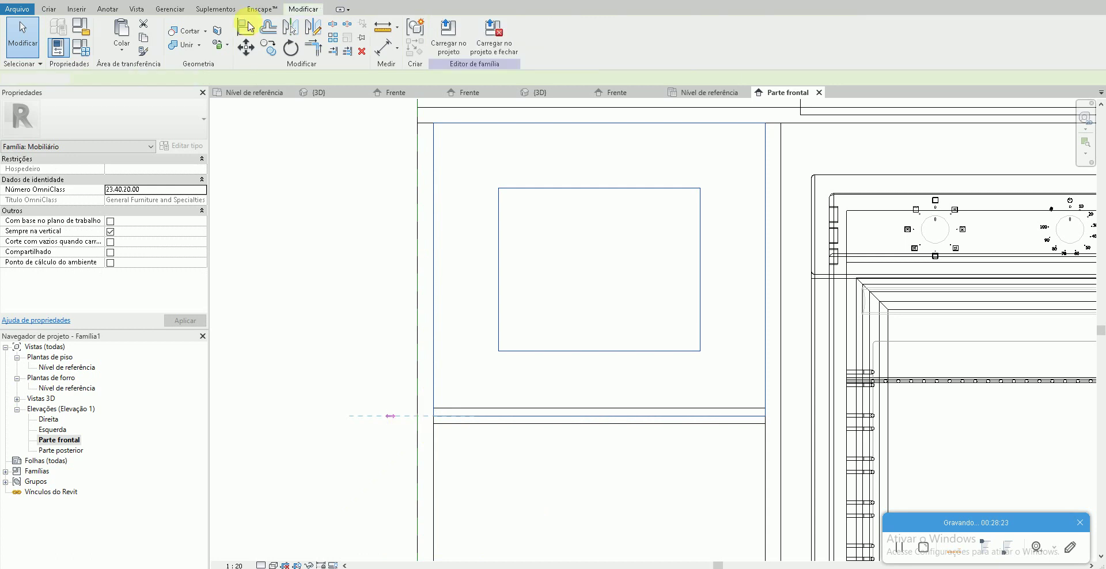
{"action": "key", "text": "ctrl+Tab"}
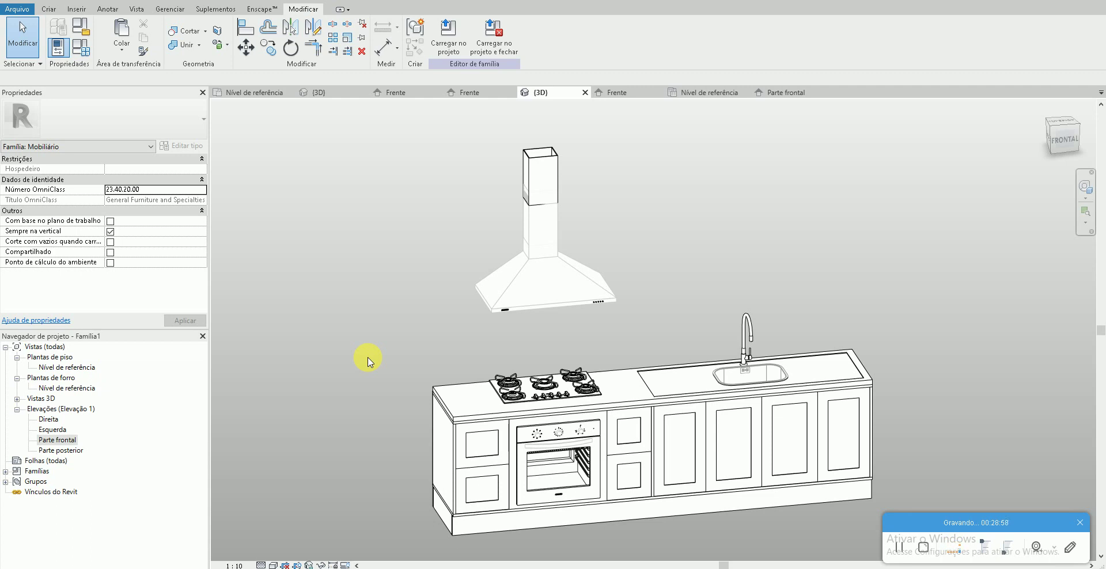
- Pan the zoomed Barkaboda kitchen photo across to its hob, oven and drawer fronts
{"action": "key", "text": "alt+Tab"}
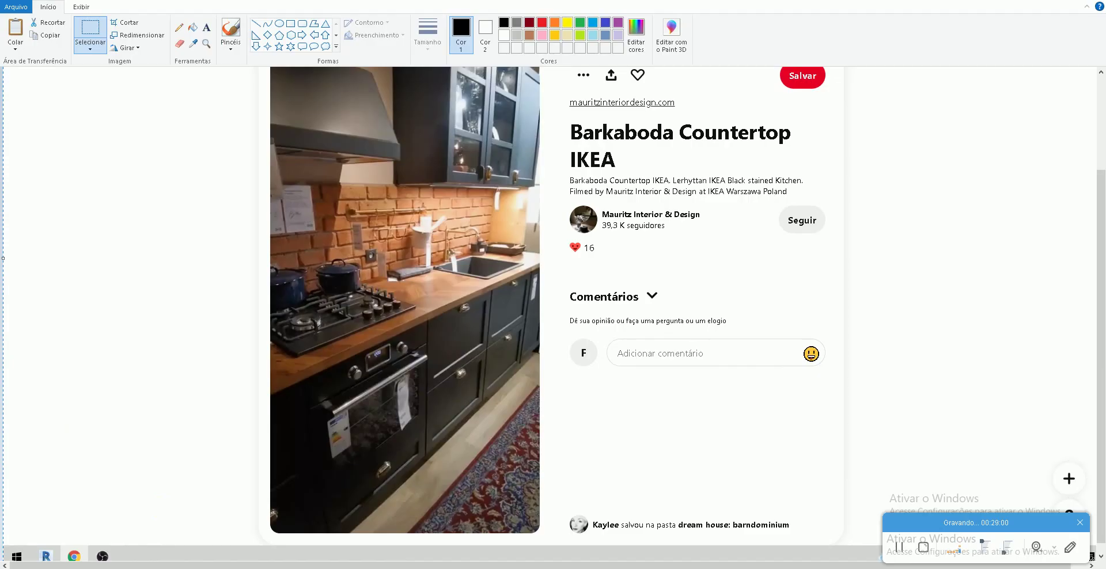
{"action": "scroll", "coordinate": [402, 401], "scroll_direction": "up", "scroll_amount": 3}
{"action": "scroll", "coordinate": [421, 409], "scroll_direction": "down", "scroll_amount": 3}
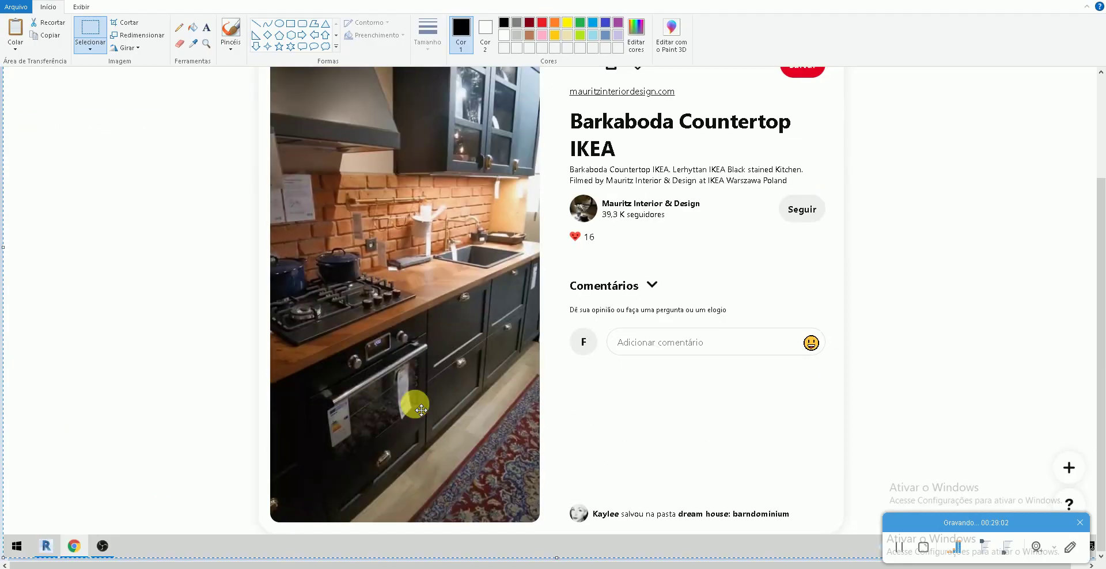
{"action": "scroll", "coordinate": [434, 382], "scroll_direction": "up", "scroll_amount": 3}
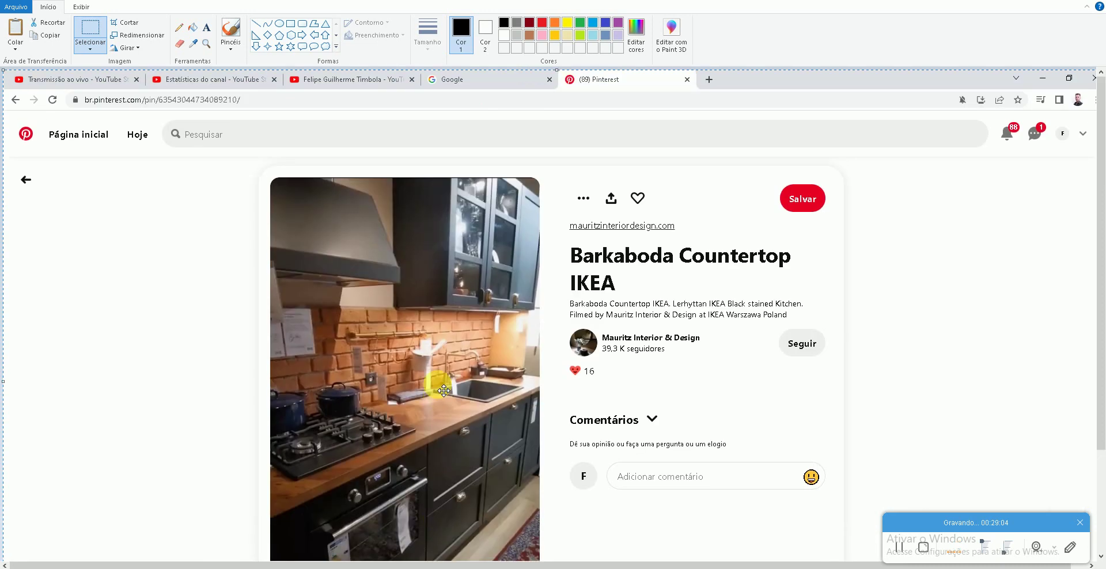
{"action": "scroll", "coordinate": [662, 438], "scroll_direction": "down", "scroll_amount": 3}
{"action": "scroll", "coordinate": [553, 316], "scroll_direction": "up", "scroll_amount": 1, "text": "ctrl"}
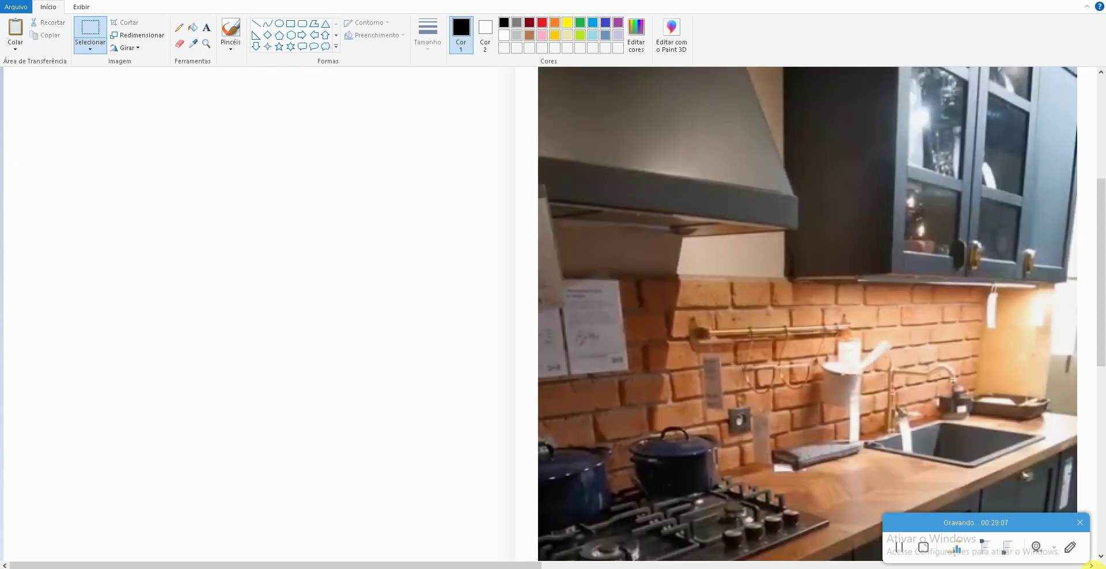
{"action": "scroll", "coordinate": [552, 317], "scroll_direction": "up", "scroll_amount": 1, "text": "ctrl"}
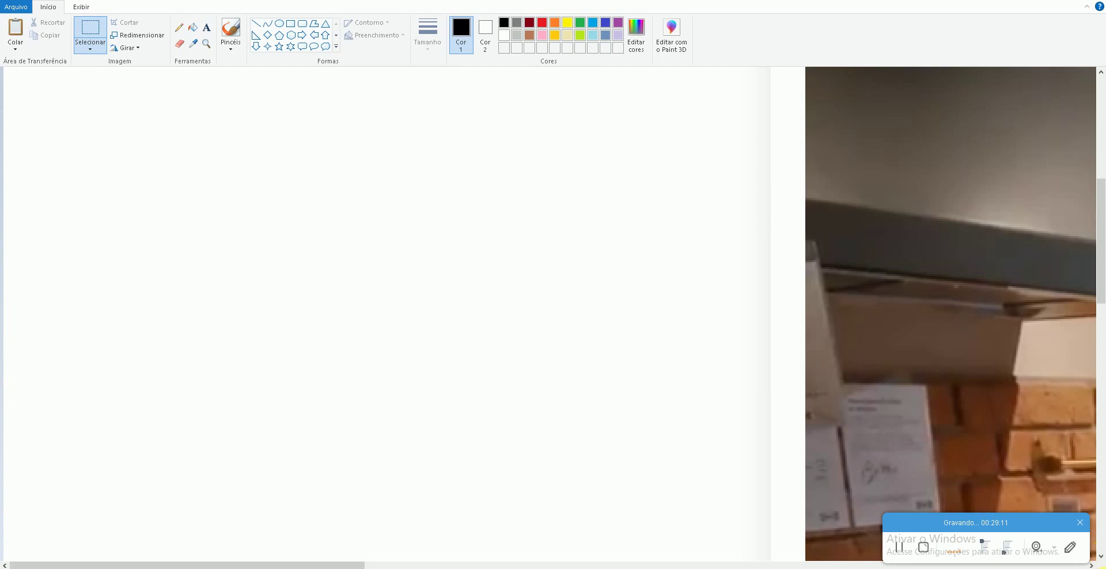
{"action": "scroll", "coordinate": [661, 321], "scroll_direction": "down", "scroll_amount": 5}
{"action": "scroll", "coordinate": [576, 392], "scroll_direction": "down", "scroll_amount": 3}
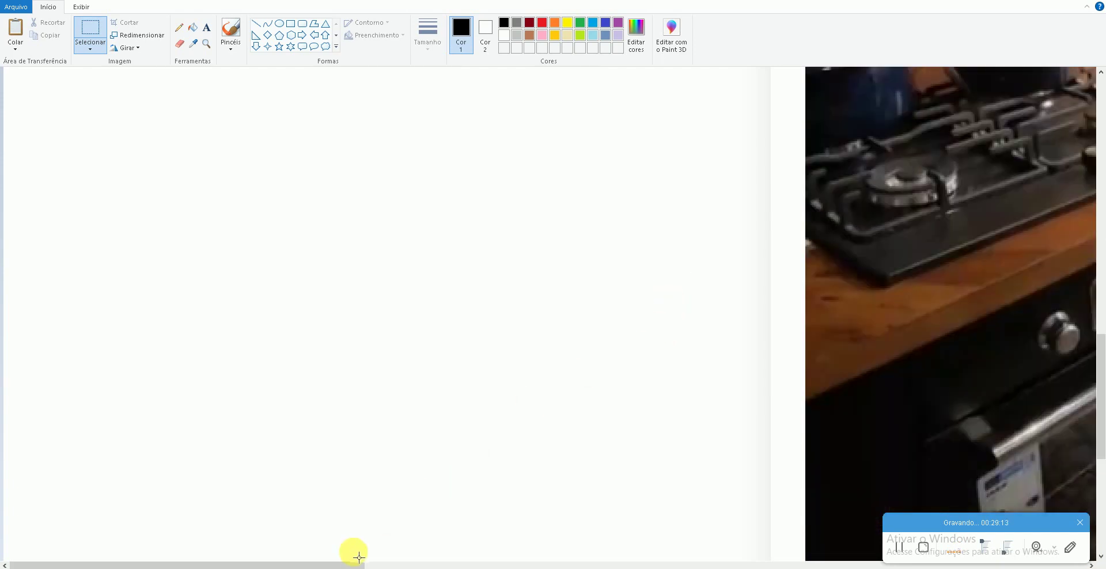
{"action": "left_click_drag", "start_coordinate": [359, 563], "coordinate": [598, 517]}
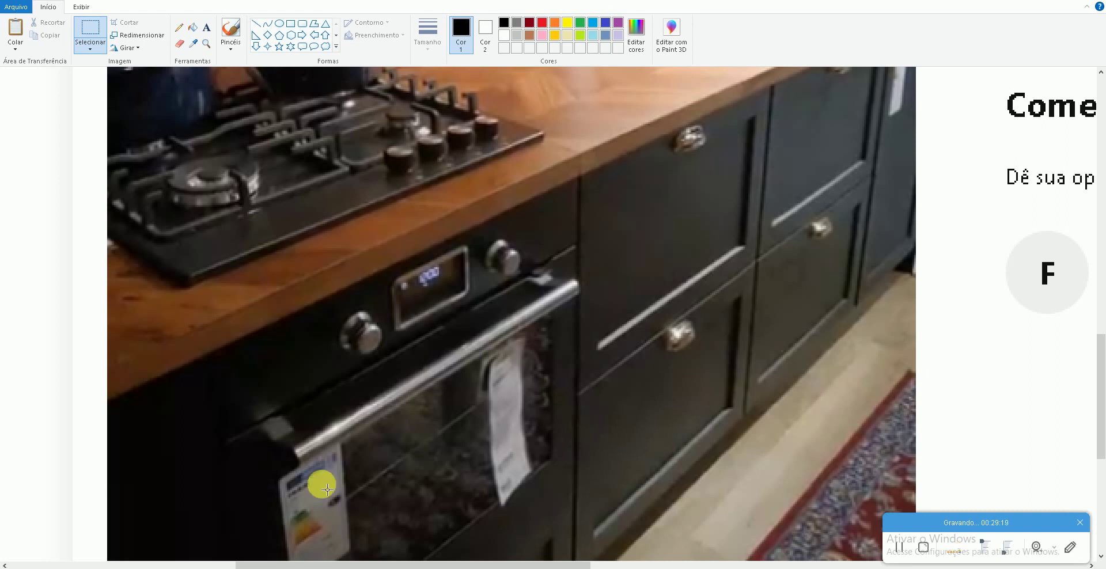
- Open the Nível de referência floor plan and start a revolved form
{"action": "left_click", "coordinate": [63, 535]}
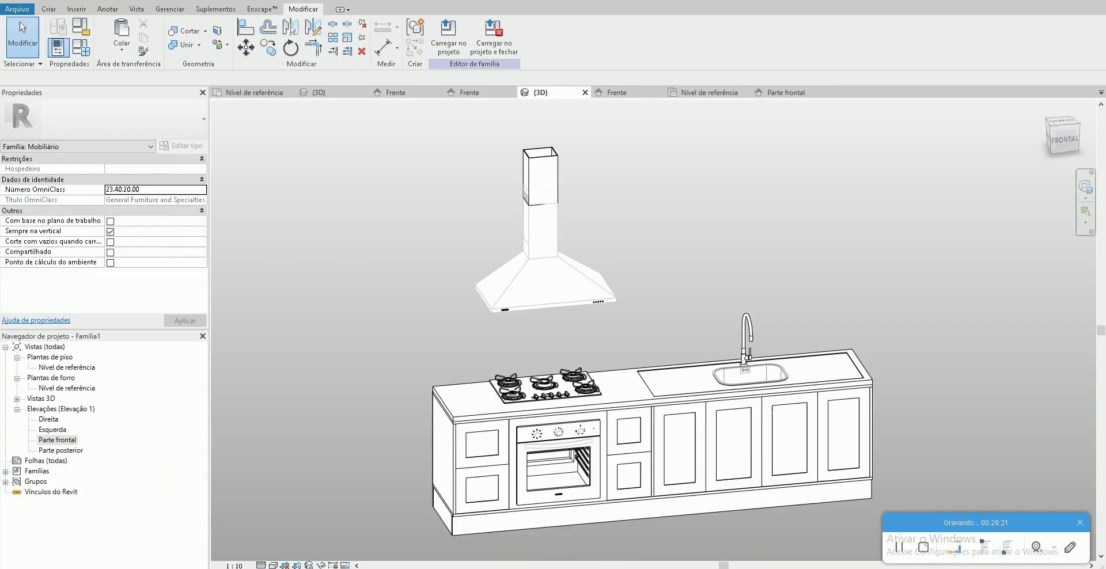
{"action": "left_click", "coordinate": [66, 368]}
{"action": "double_click", "coordinate": [68, 368]}
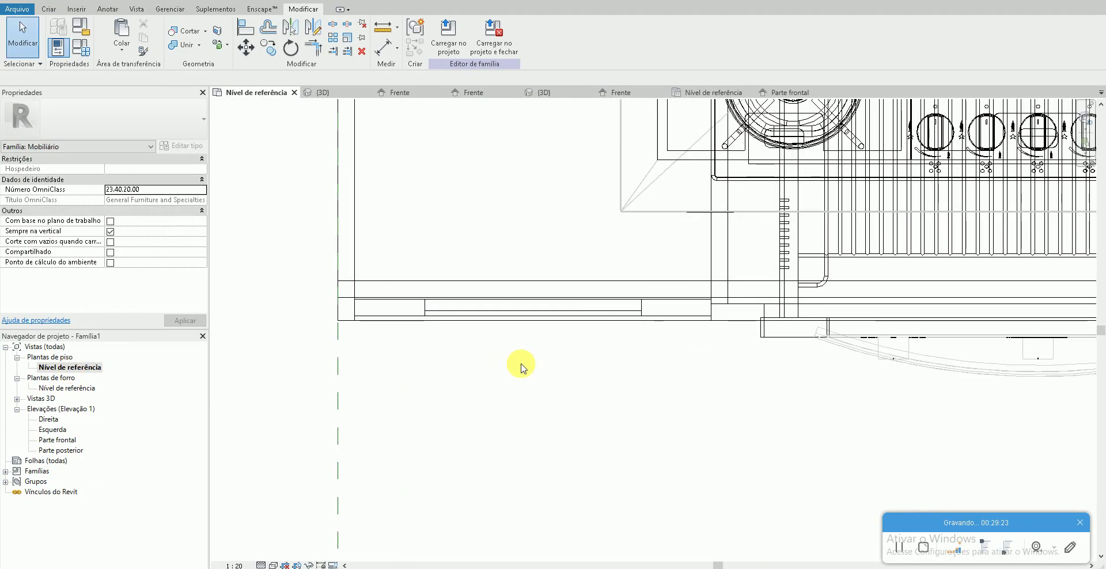
{"action": "left_click", "coordinate": [52, 11]}
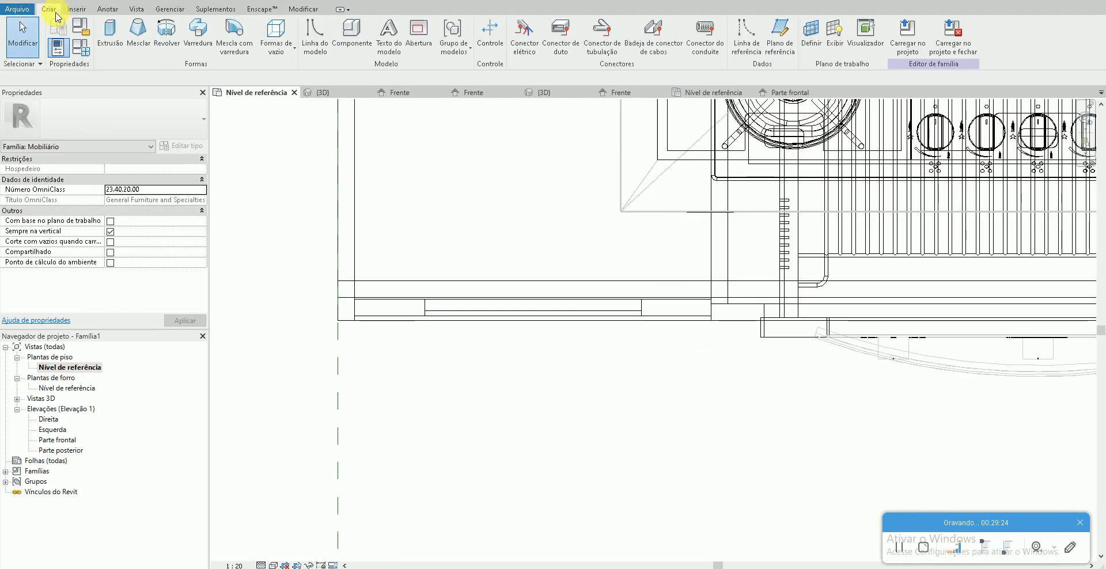
{"action": "left_click", "coordinate": [166, 32]}
- Sketch a short revolve axis line on the blue reference line, then go to the browser
{"action": "scroll", "coordinate": [540, 314], "scroll_direction": "up", "scroll_amount": 3}
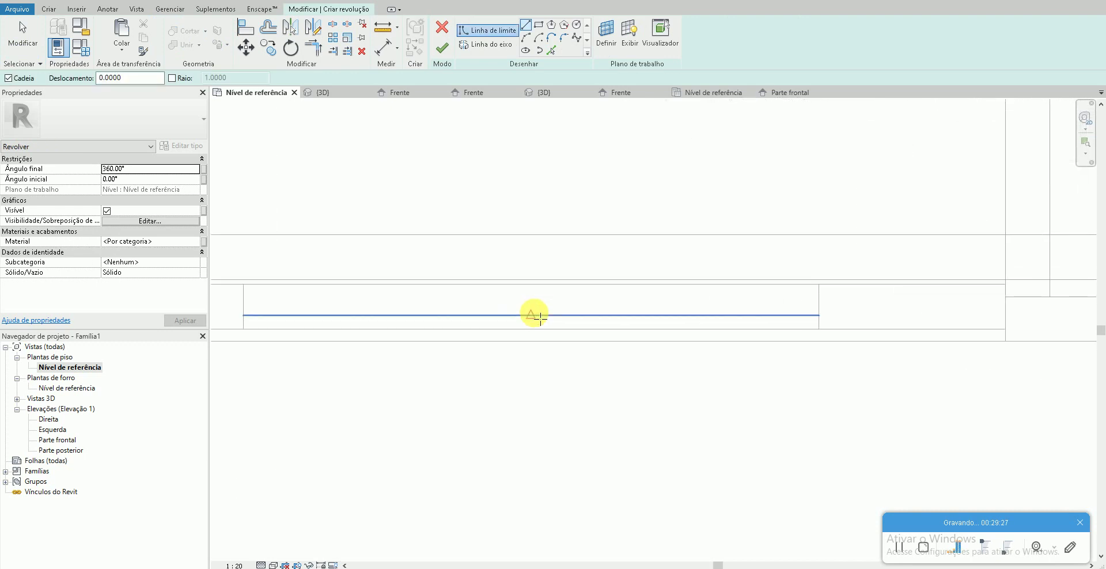
{"action": "scroll", "coordinate": [540, 315], "scroll_direction": "up", "scroll_amount": 2}
{"action": "left_click", "coordinate": [530, 318]}
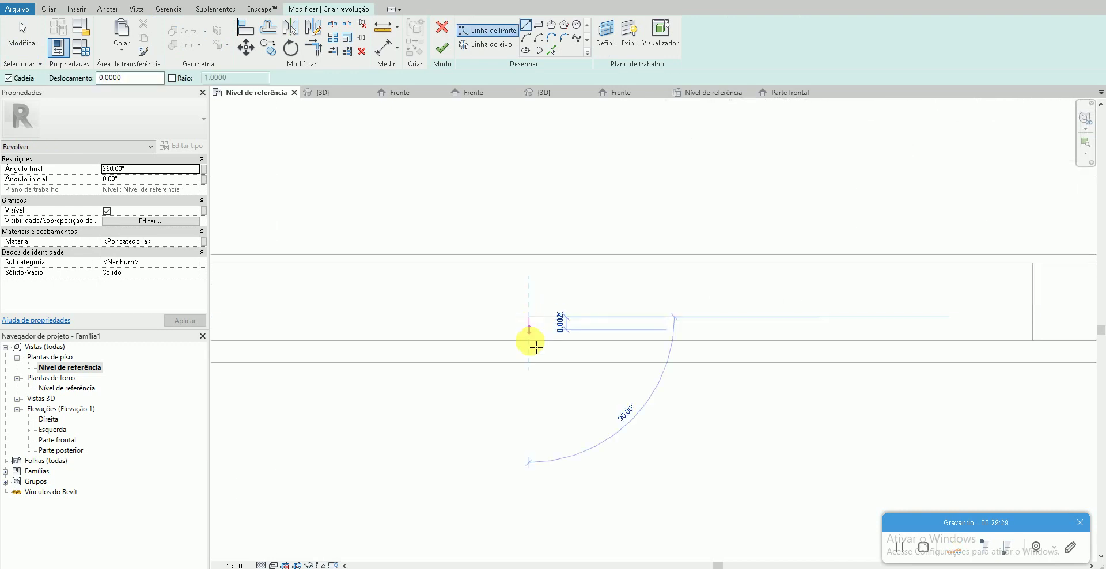
{"action": "scroll", "coordinate": [530, 352], "scroll_direction": "up", "scroll_amount": 2}
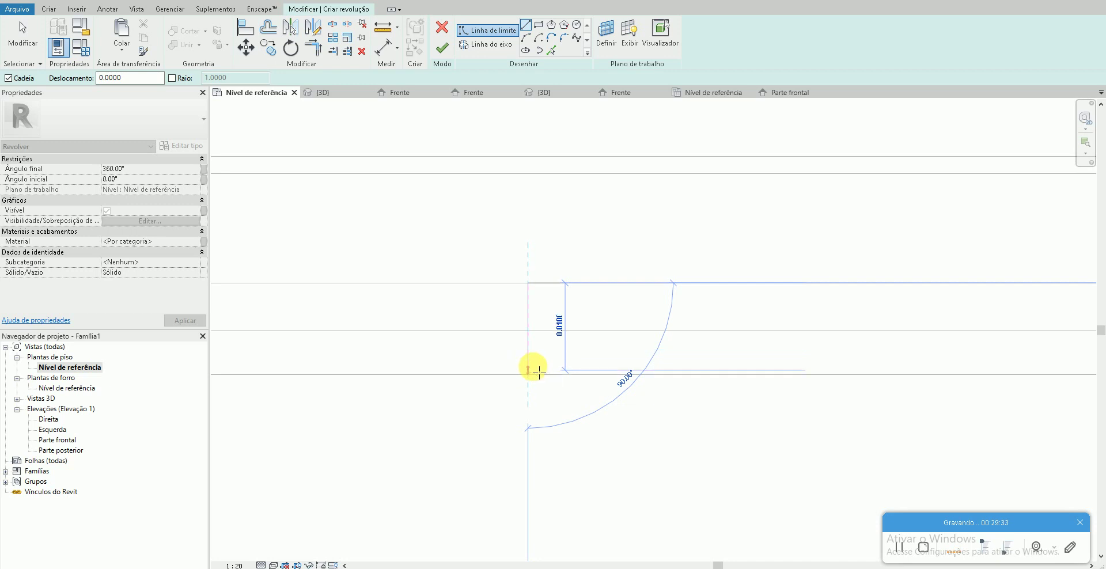
{"action": "left_click", "coordinate": [487, 45]}
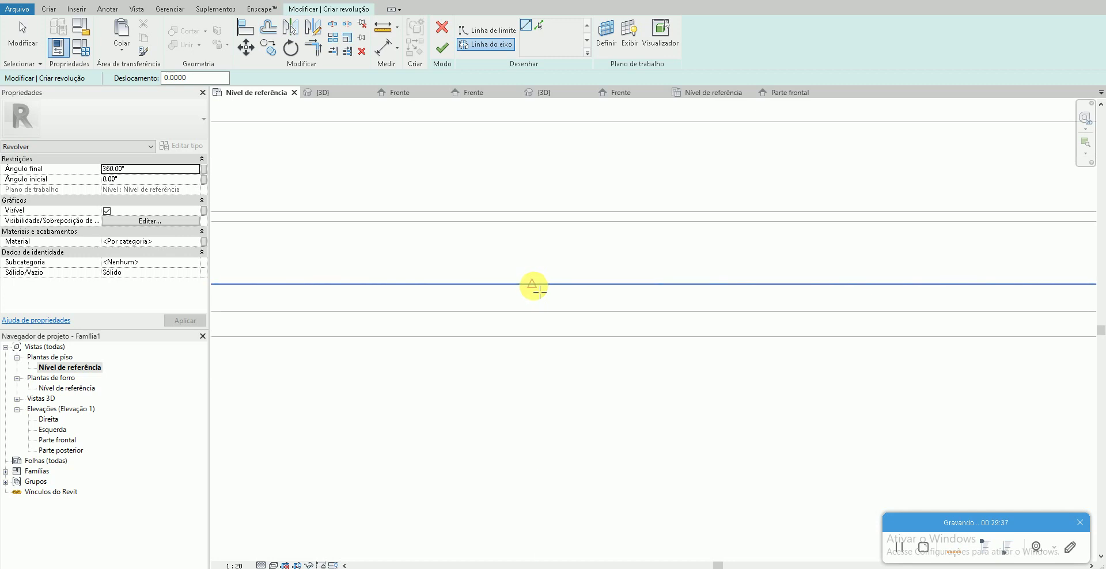
{"action": "left_click", "coordinate": [532, 283]}
{"action": "scroll", "coordinate": [532, 283], "scroll_direction": "down", "scroll_amount": 2}
{"action": "left_click", "coordinate": [532, 370]}
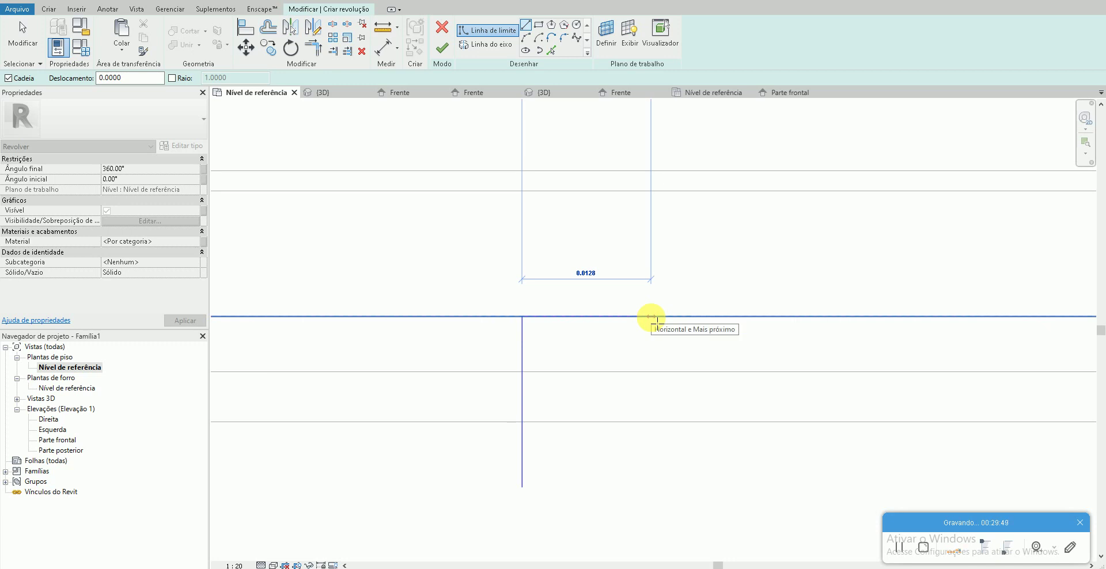
{"action": "key", "text": "alt+Tab"}
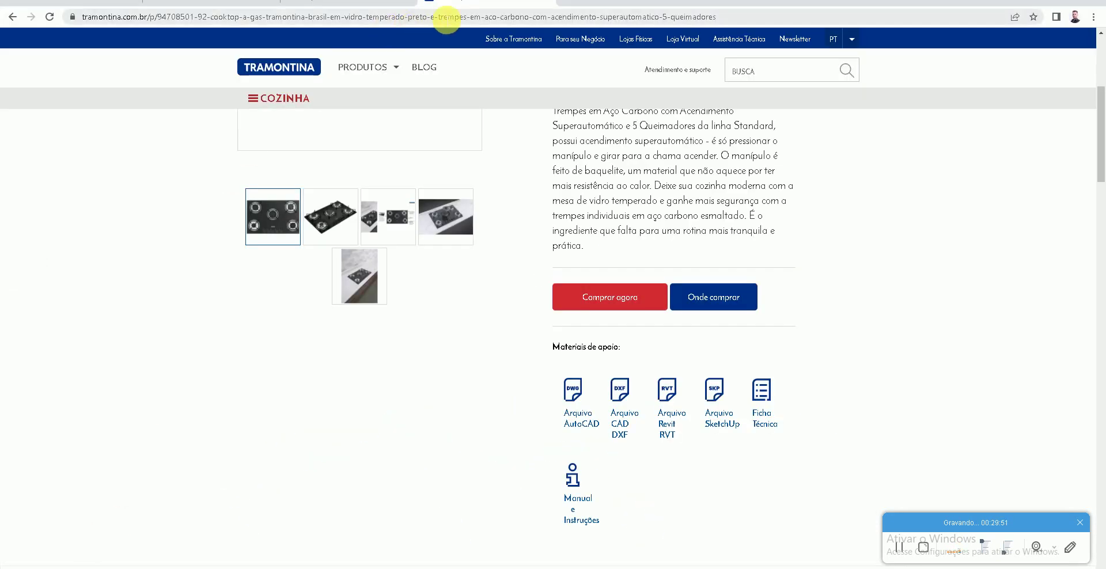
- Search Google for 'puxador concavo'
{"action": "left_click", "coordinate": [481, 16]}
{"action": "type", "text": "google"}
{"action": "key", "text": "Return"}
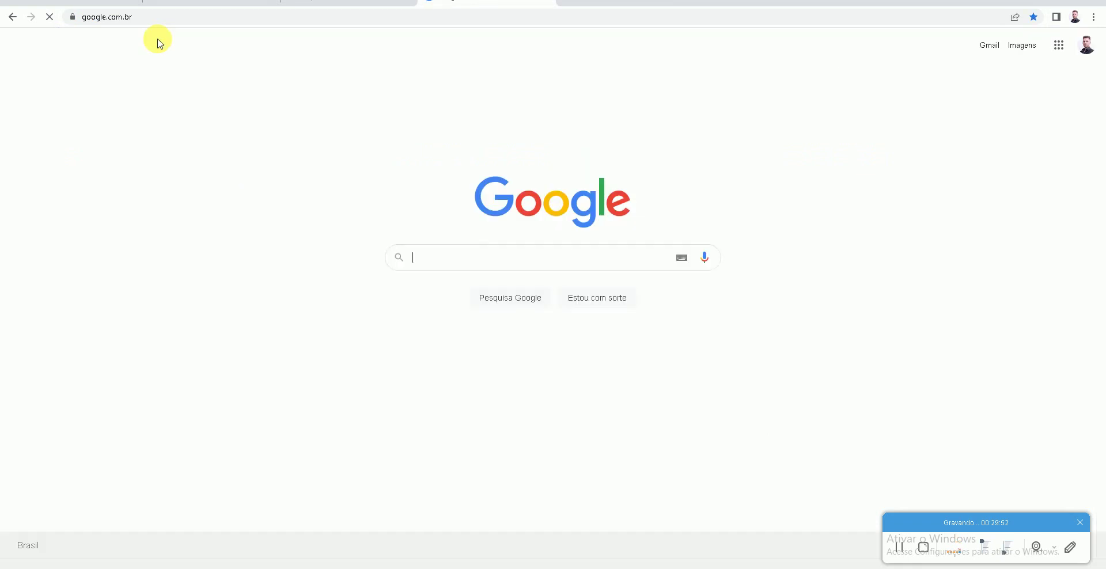
{"action": "type", "text": "puxador conca"}
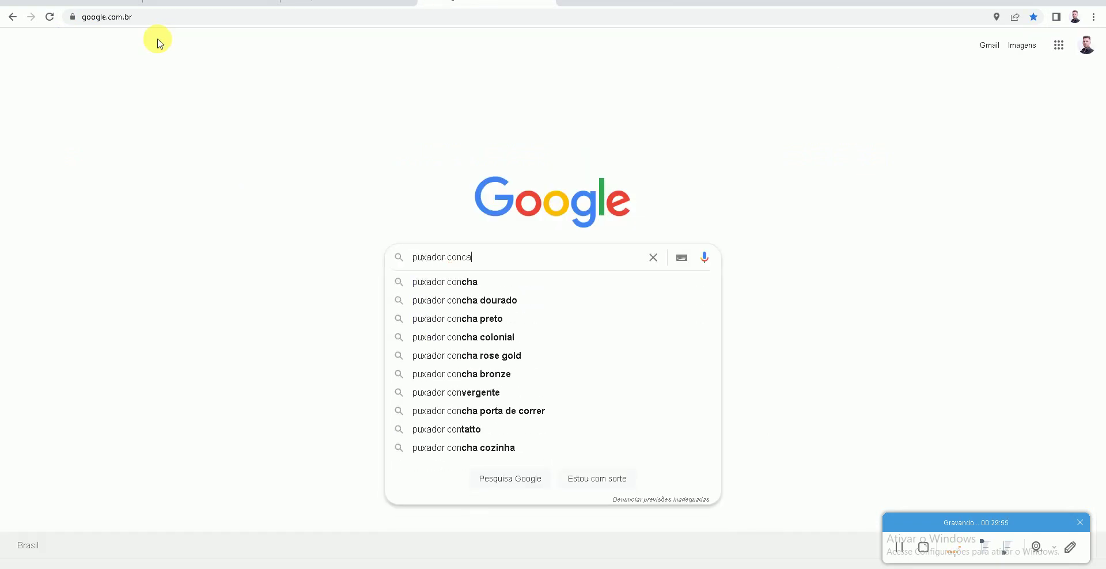
{"action": "type", "text": "vo"}
{"action": "key", "text": "Return"}
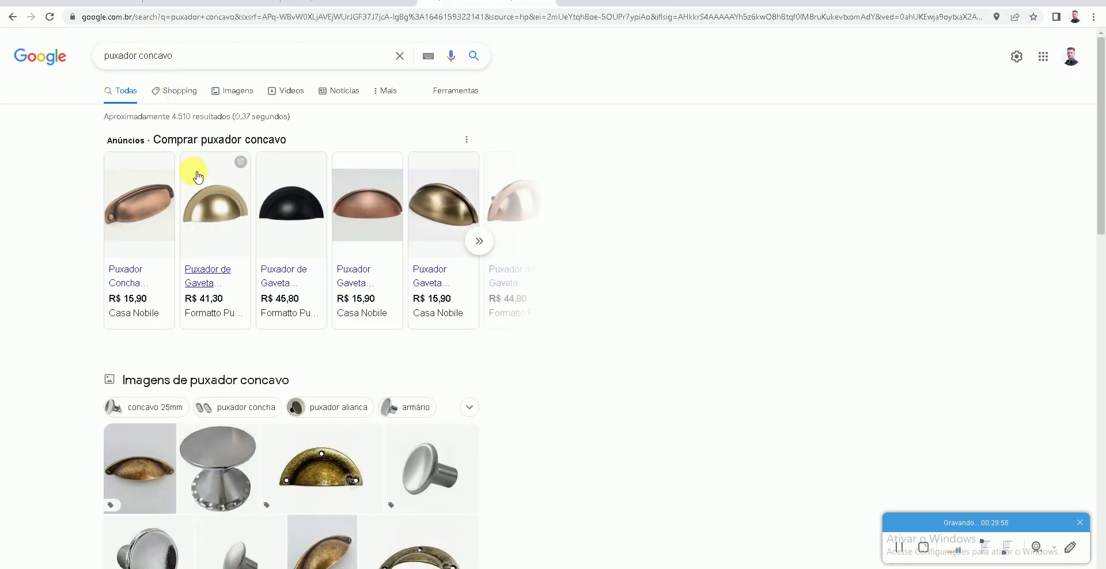
{"action": "mouse_move", "coordinate": [215, 207]}
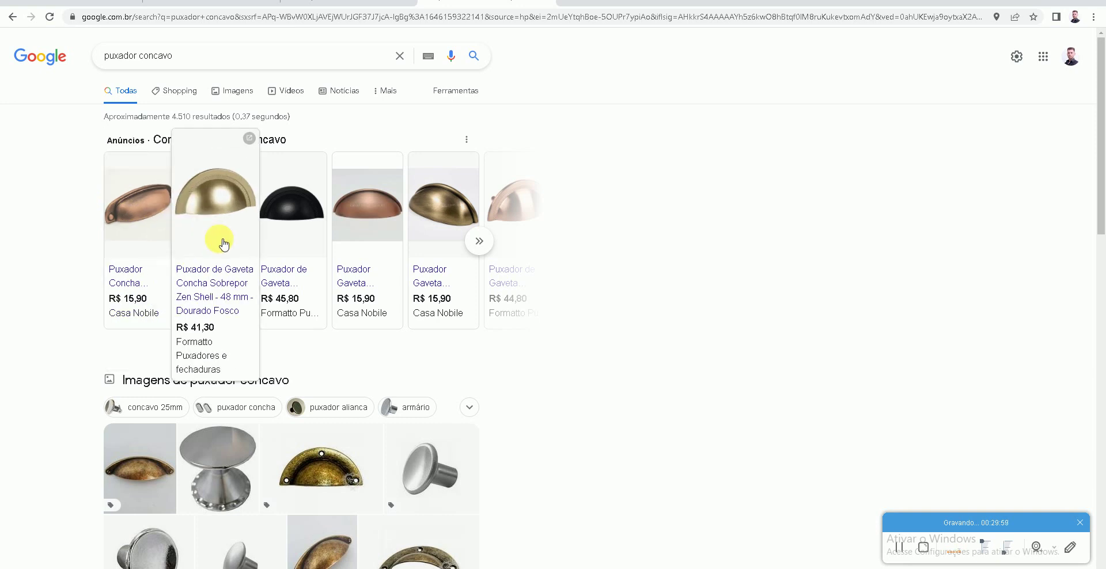
- Open and close two cup-handle product pages from the search results
{"action": "left_click", "coordinate": [144, 228]}
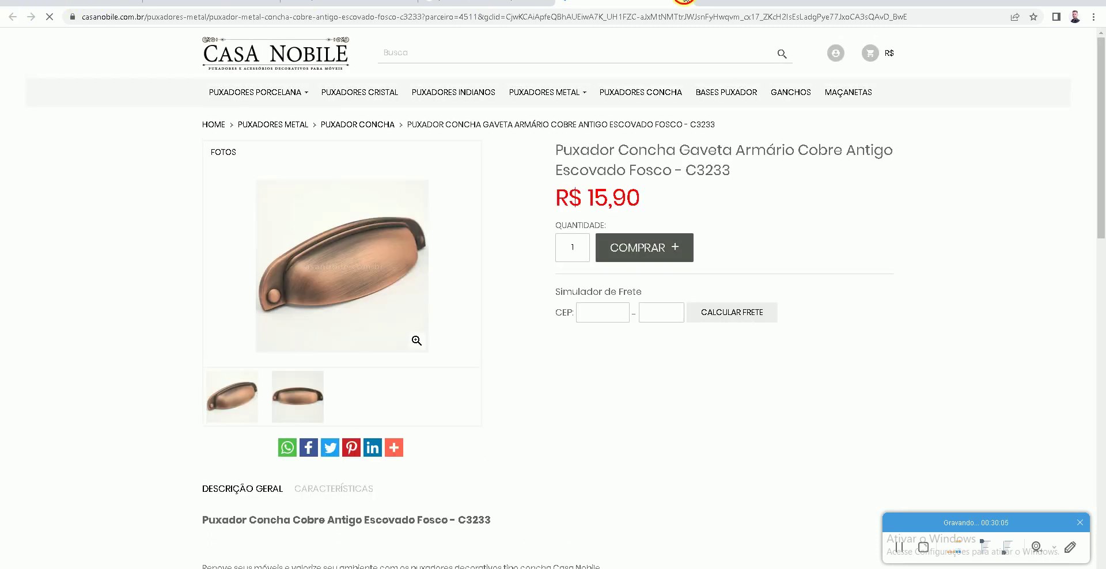
{"action": "key", "text": "ctrl+w"}
{"action": "left_click", "coordinate": [230, 225]}
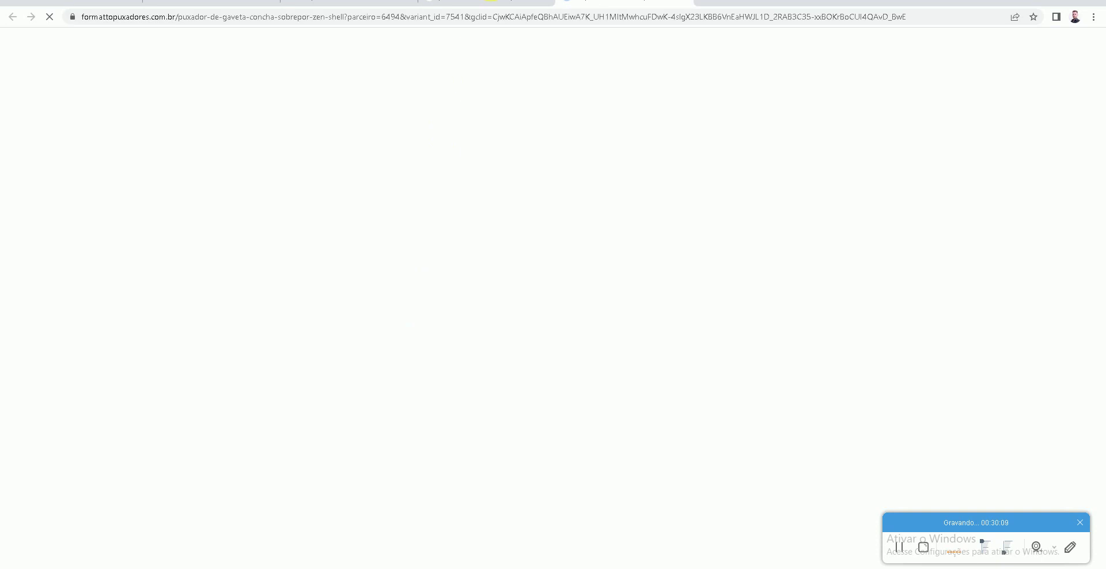
{"action": "key", "text": "ctrl+w"}
- In the revolve sketch, draw the profile's bottom and short vertical boundary lines
{"action": "key", "text": "alt+Tab"}
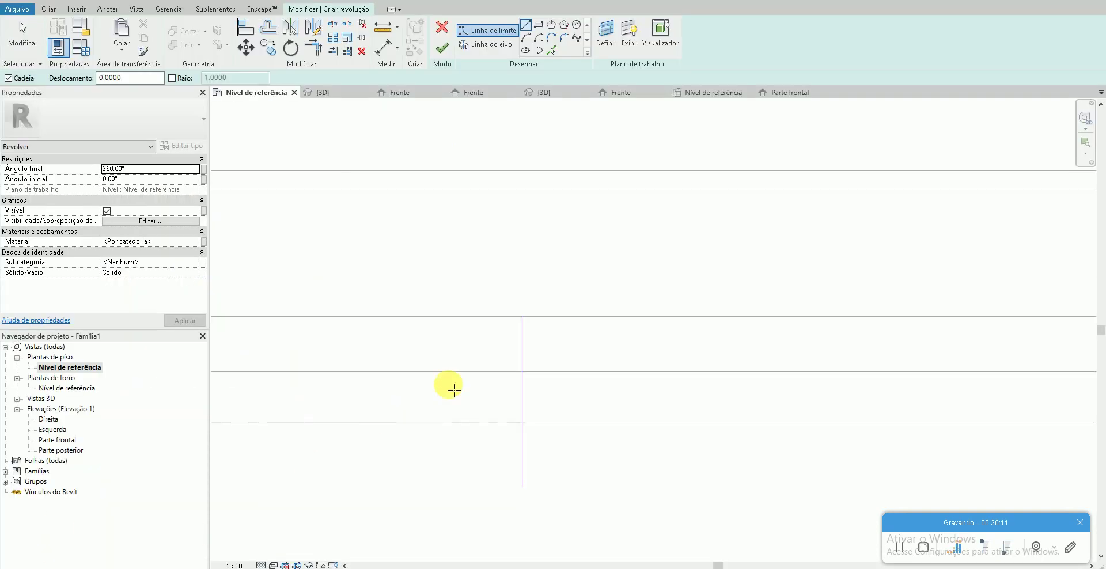
{"action": "left_click", "coordinate": [501, 32]}
{"action": "scroll", "coordinate": [539, 400], "scroll_direction": "up", "scroll_amount": 3}
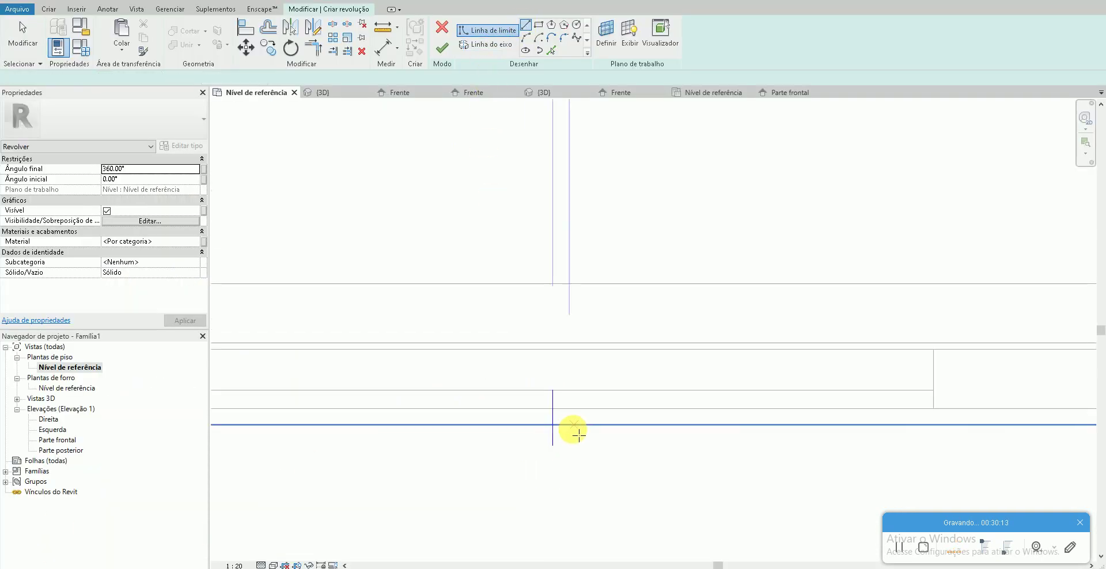
{"action": "scroll", "coordinate": [553, 409], "scroll_direction": "up", "scroll_amount": 3}
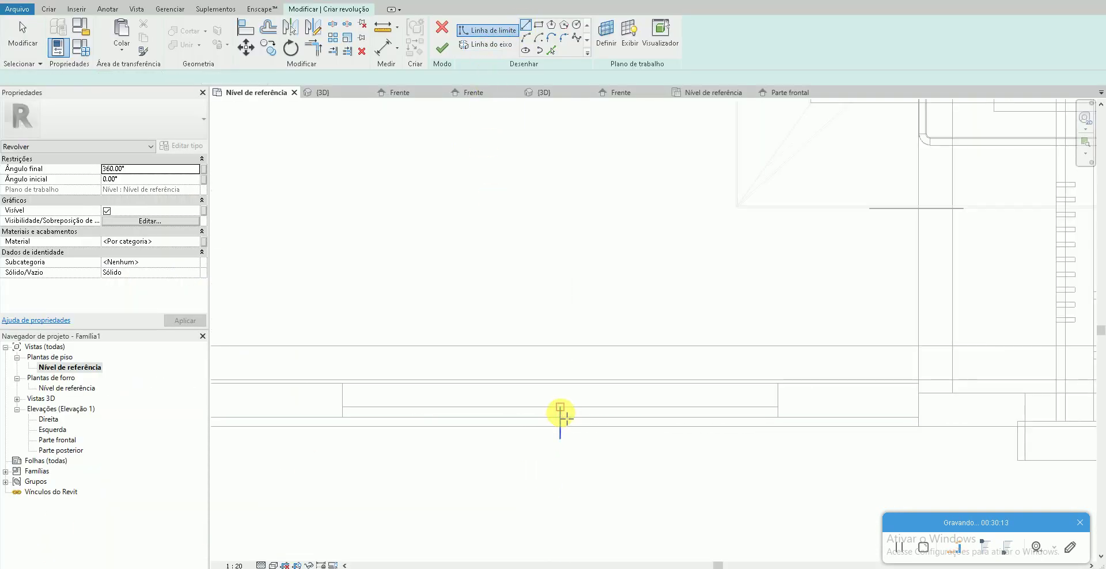
{"action": "left_click", "coordinate": [506, 412]}
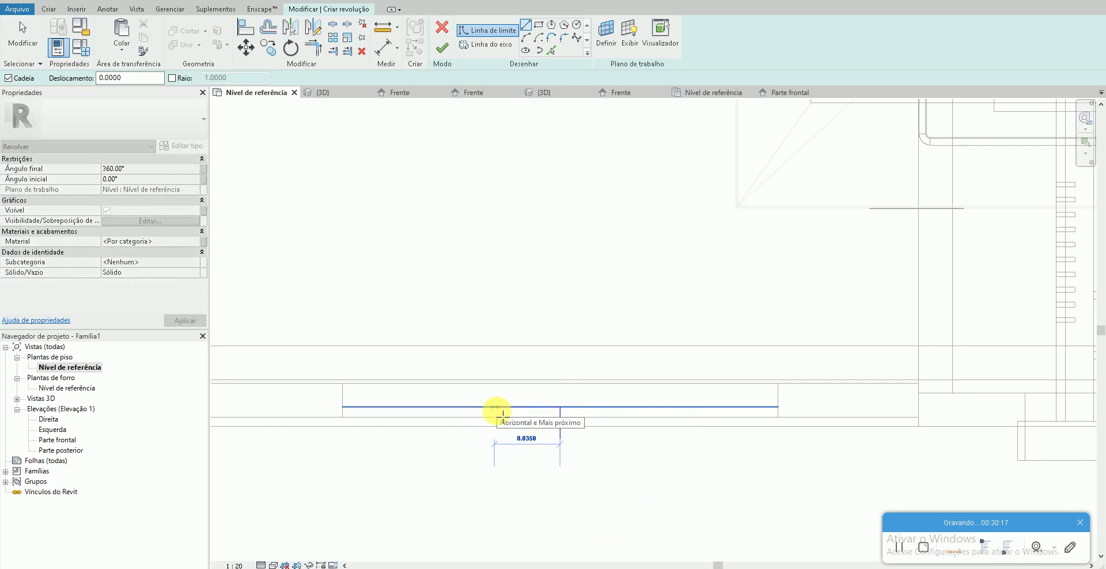
{"action": "left_click", "coordinate": [502, 414]}
{"action": "scroll", "coordinate": [500, 413], "scroll_direction": "up", "scroll_amount": 3}
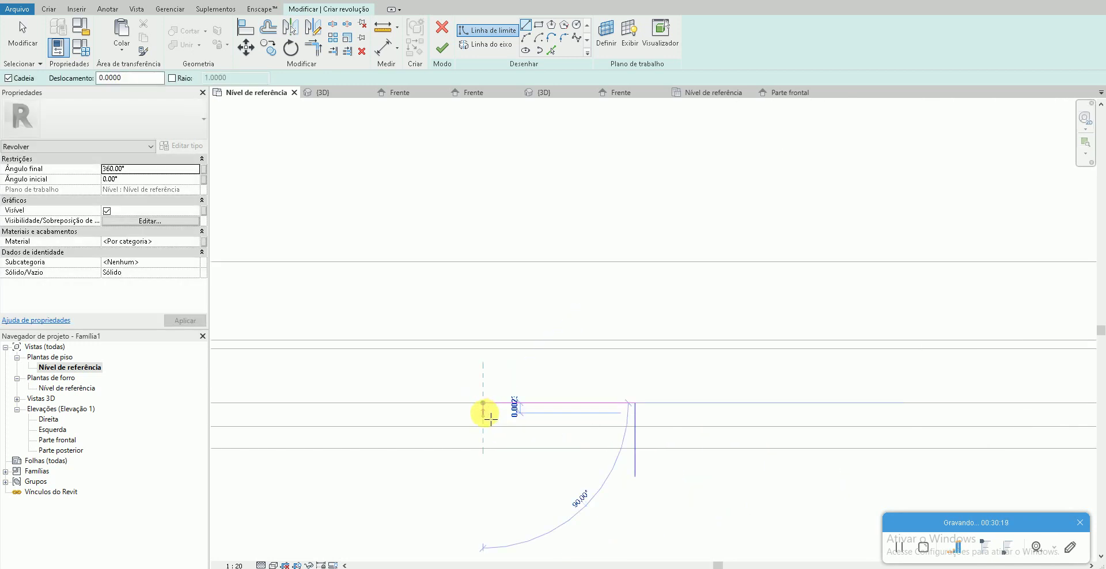
{"action": "left_click", "coordinate": [490, 420]}
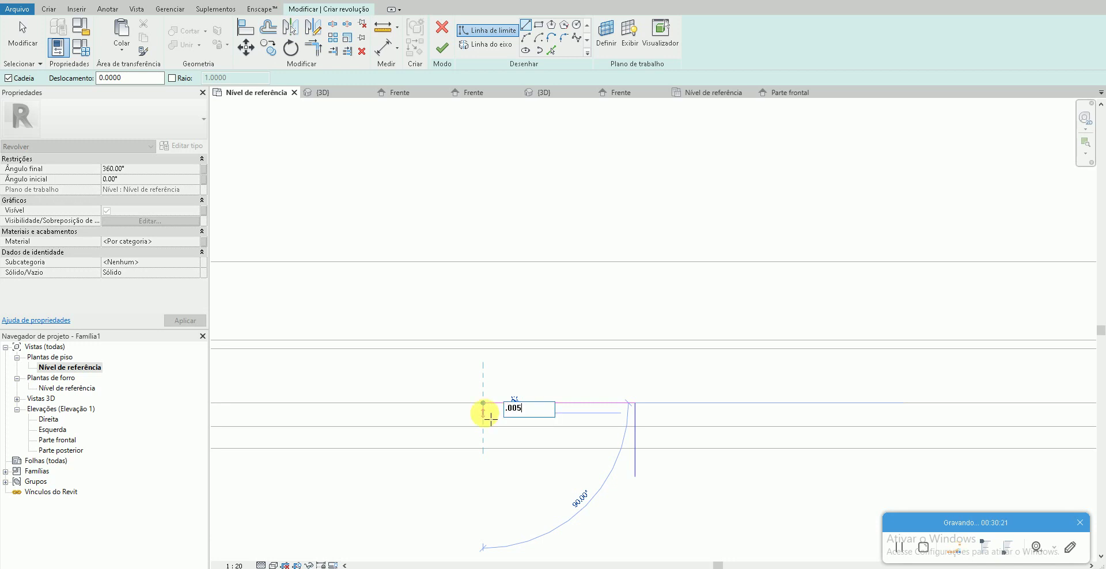
{"action": "scroll", "coordinate": [490, 420], "scroll_direction": "up", "scroll_amount": 2}
{"action": "scroll", "coordinate": [516, 427], "scroll_direction": "up", "scroll_amount": 3}
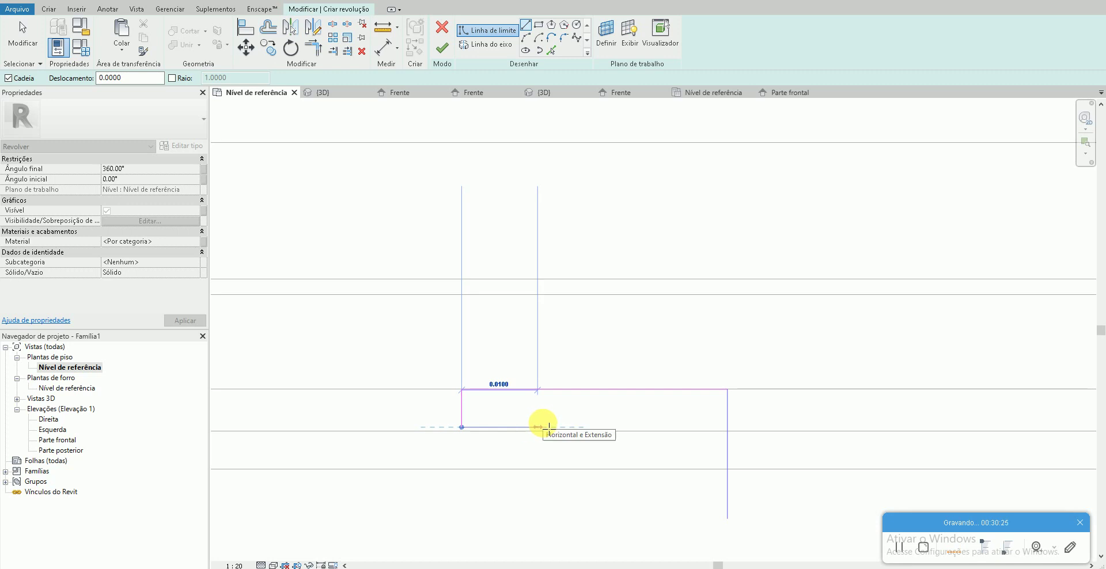
{"action": "left_click", "coordinate": [535, 427]}
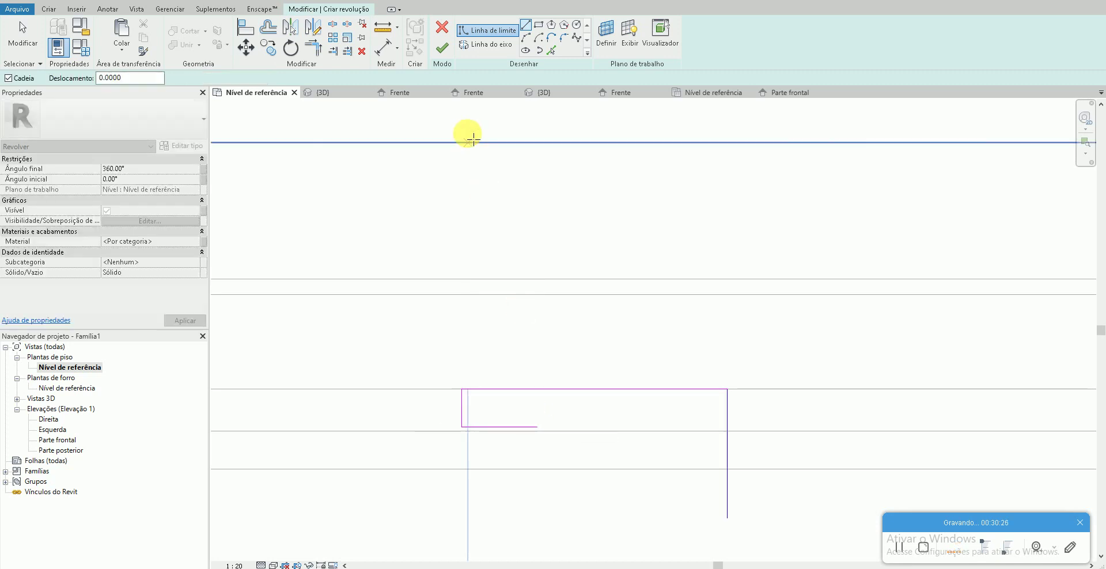
- Add a start-end-radius arc from the profile's top-left corner, keeping it after an undone delete
{"action": "left_click", "coordinate": [528, 40]}
{"action": "left_click", "coordinate": [462, 389]}
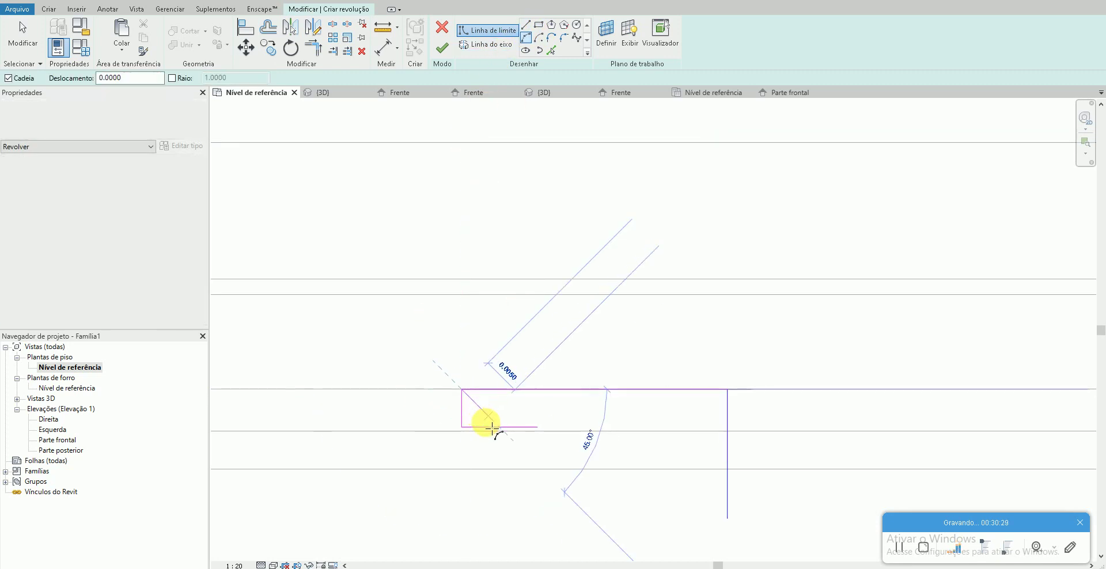
{"action": "left_click", "coordinate": [503, 429]}
{"action": "left_click", "coordinate": [471, 420]}
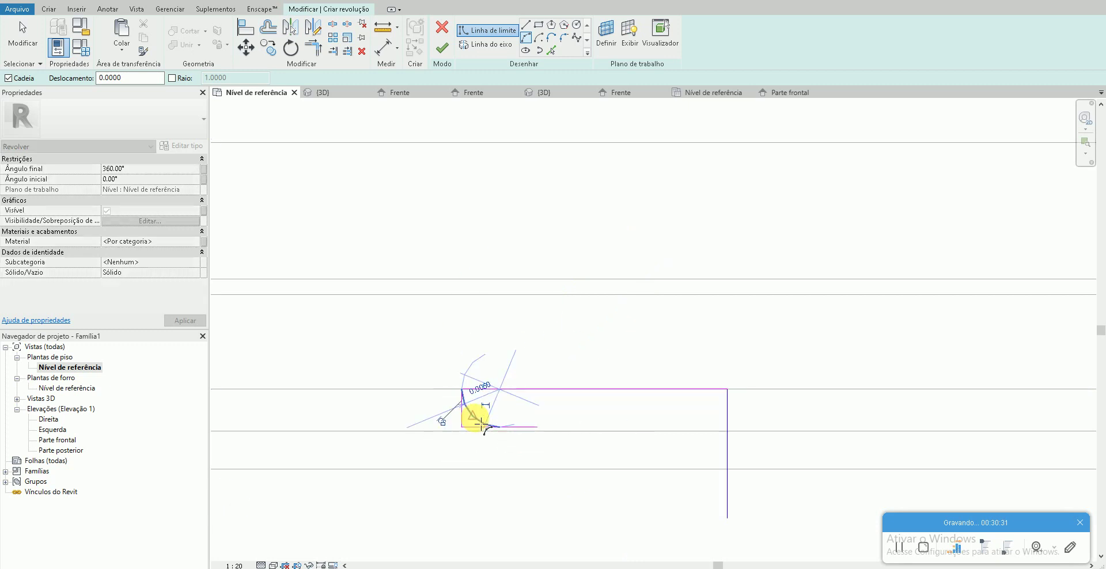
{"action": "key", "text": "Escape"}
{"action": "key", "text": "Escape"}
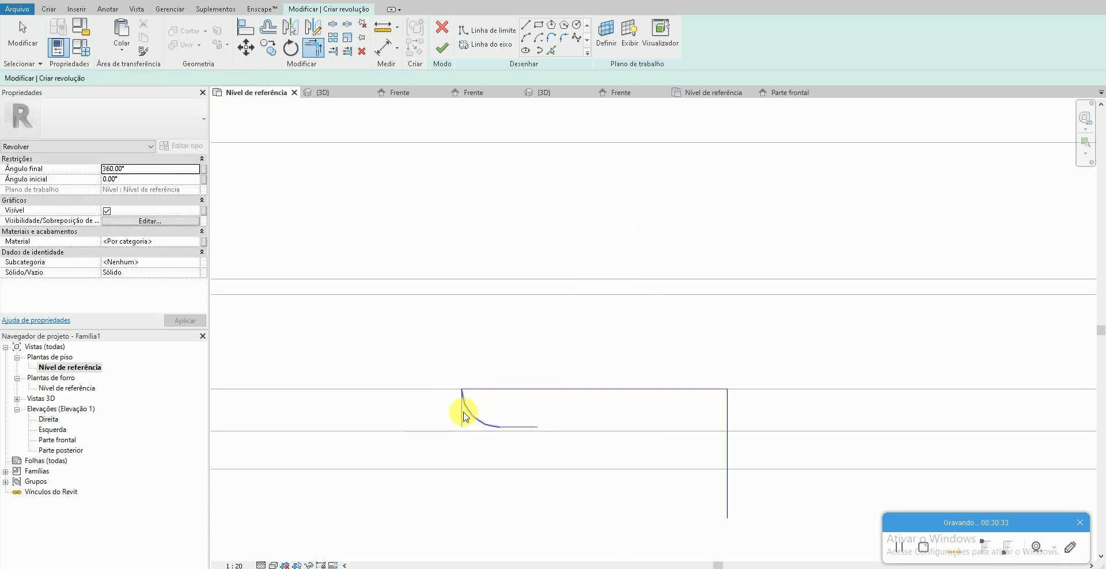
{"action": "left_click", "coordinate": [466, 417]}
{"action": "key", "text": "Delete"}
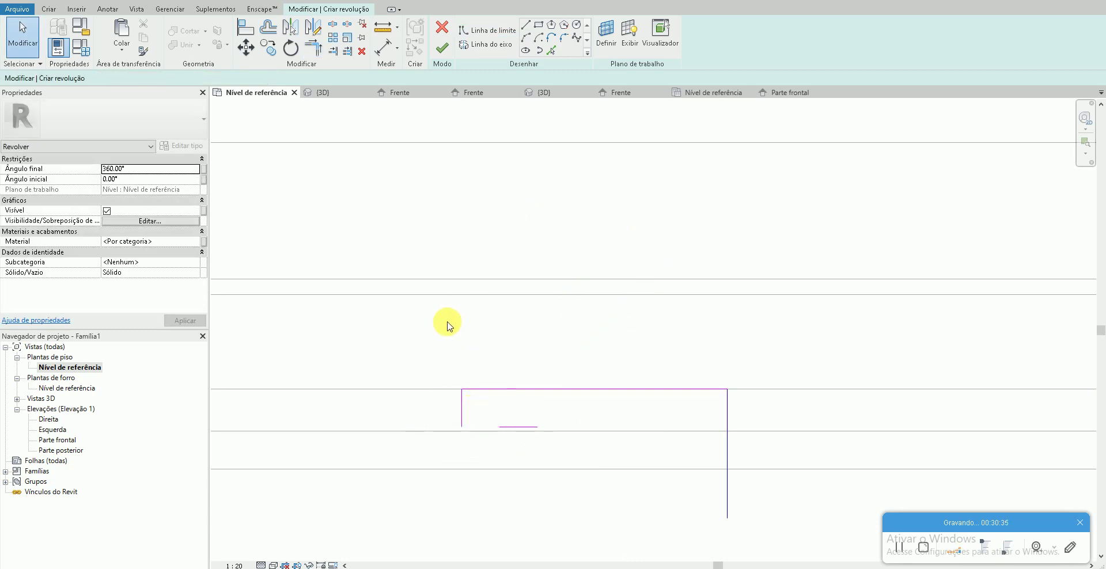
{"action": "key", "text": "ctrl+z"}
{"action": "left_click", "coordinate": [461, 418]}
{"action": "left_click", "coordinate": [472, 140]}
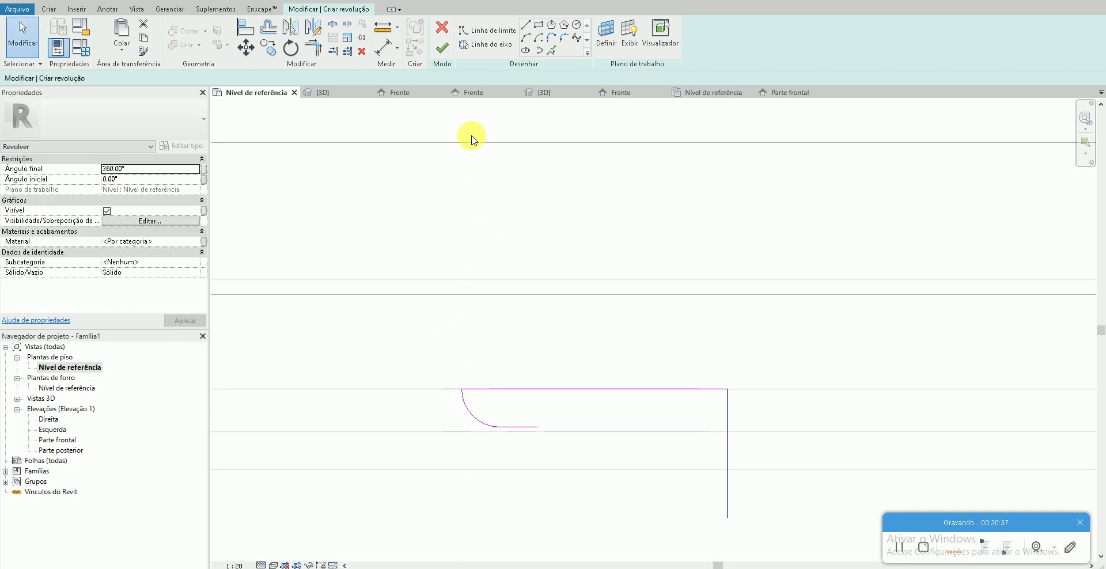
- Draw the closing line and arc of the profile and finish it as a solid revolve
{"action": "key", "text": "l"}
{"action": "key", "text": "i"}
{"action": "left_click", "coordinate": [537, 427]}
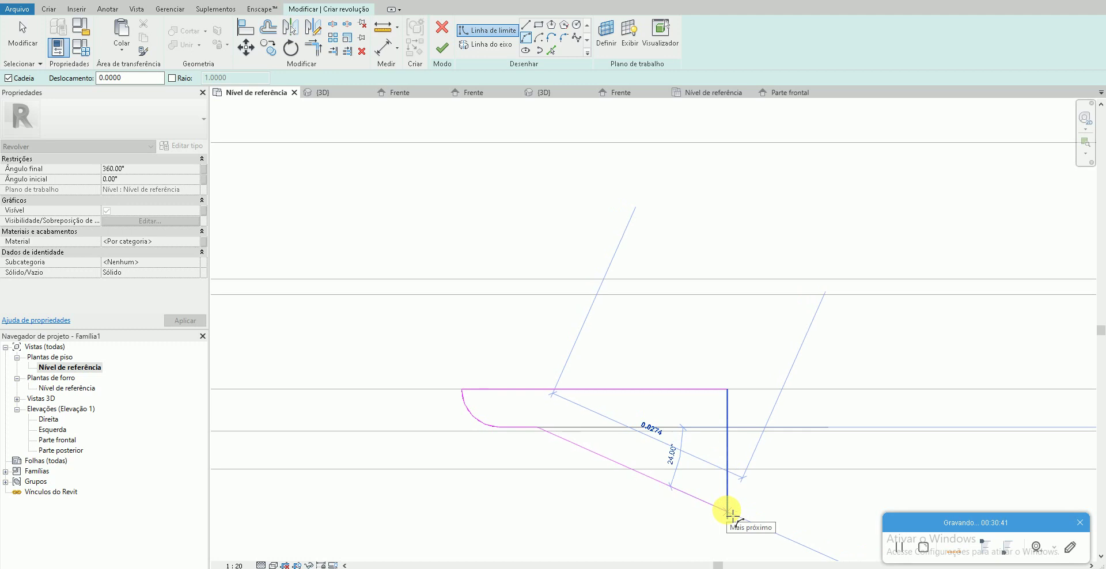
{"action": "left_click", "coordinate": [726, 510]}
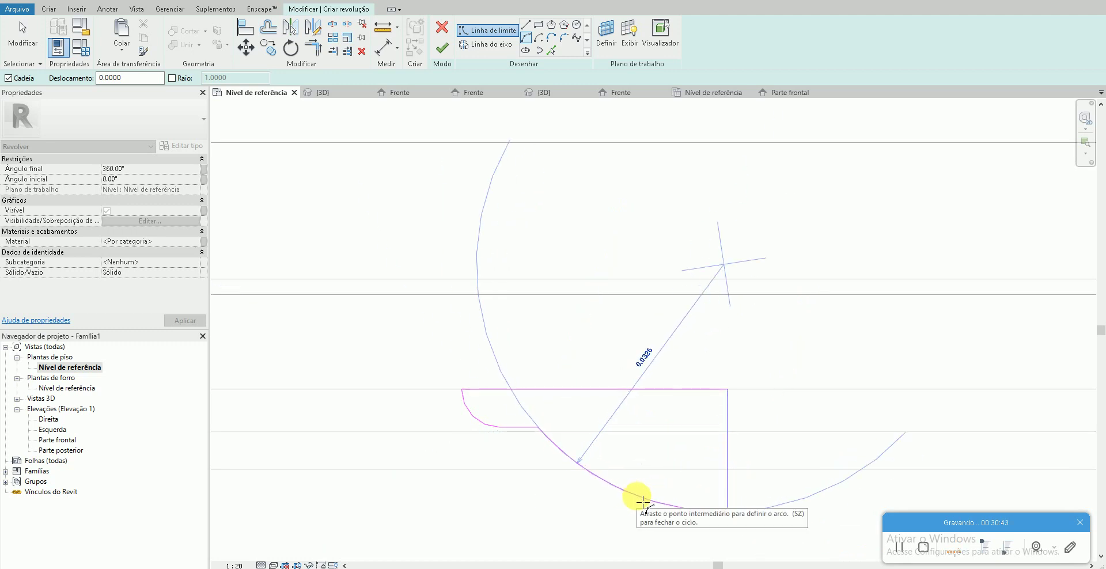
{"action": "left_click", "coordinate": [637, 499]}
{"action": "scroll", "coordinate": [656, 470], "scroll_direction": "down", "scroll_amount": 1}
{"action": "key", "text": "Escape"}
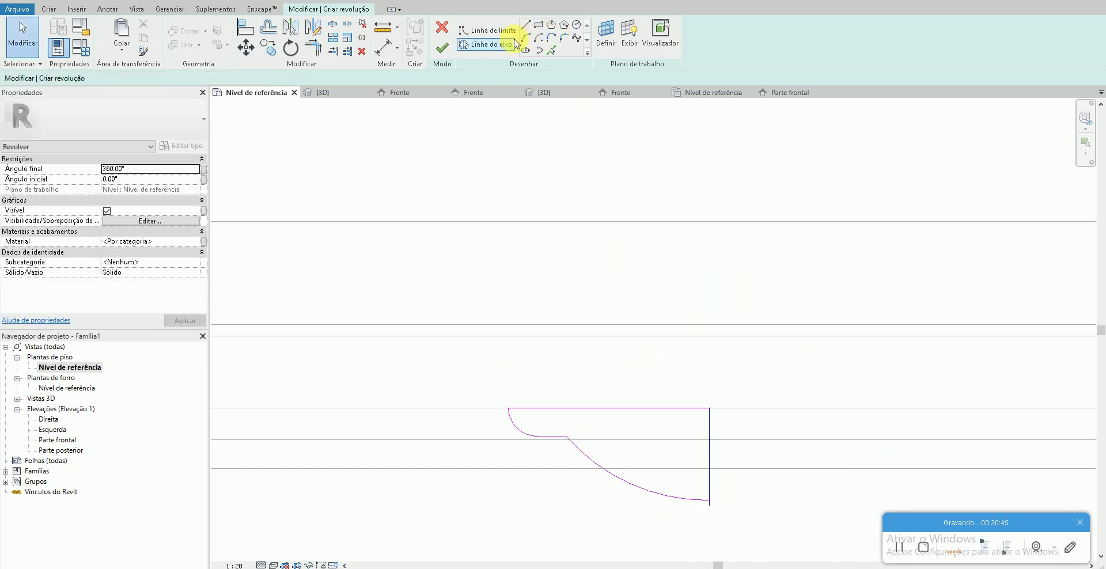
{"action": "left_click", "coordinate": [529, 39]}
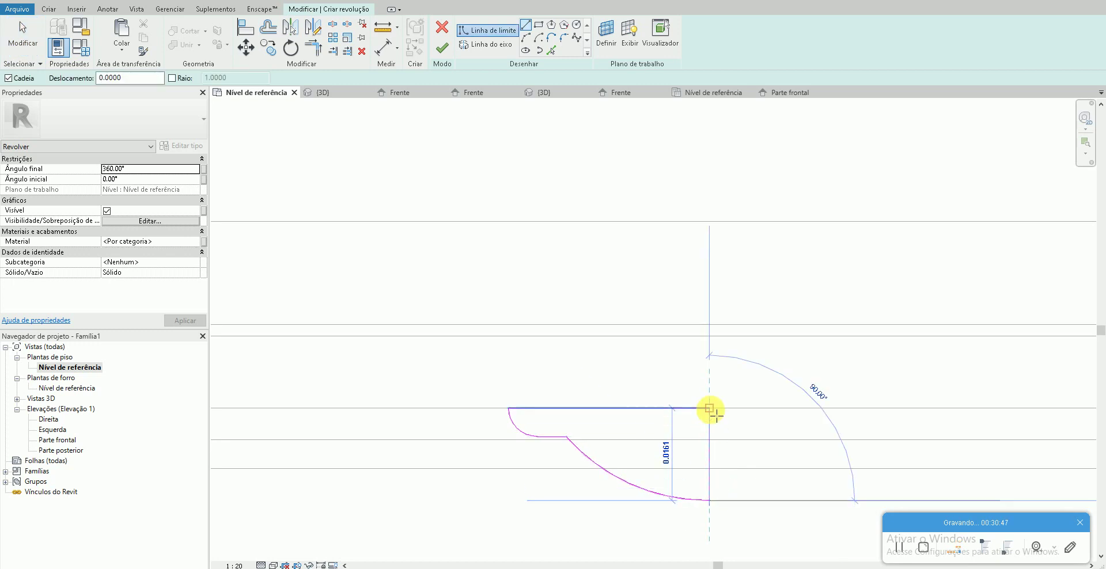
{"action": "key", "text": "Escape"}
{"action": "left_click", "coordinate": [442, 48]}
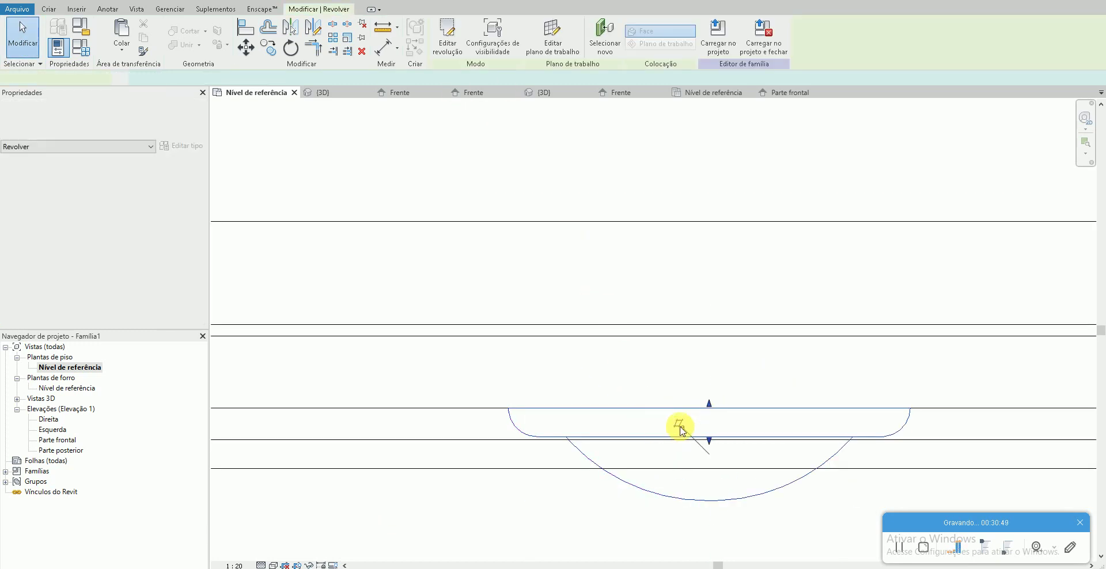
- Select the new revolve and view the upper cabinet doors in the Parte frontal elevation
{"action": "key", "text": "Escape"}
{"action": "key", "text": "ctrl+Tab"}
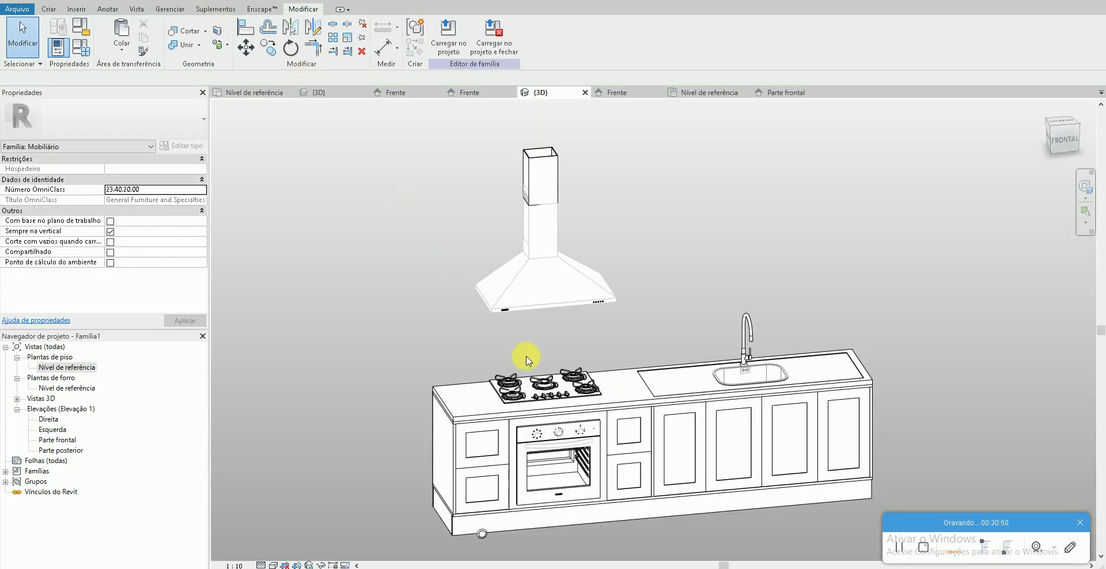
{"action": "scroll", "coordinate": [495, 538], "scroll_direction": "up", "scroll_amount": 5}
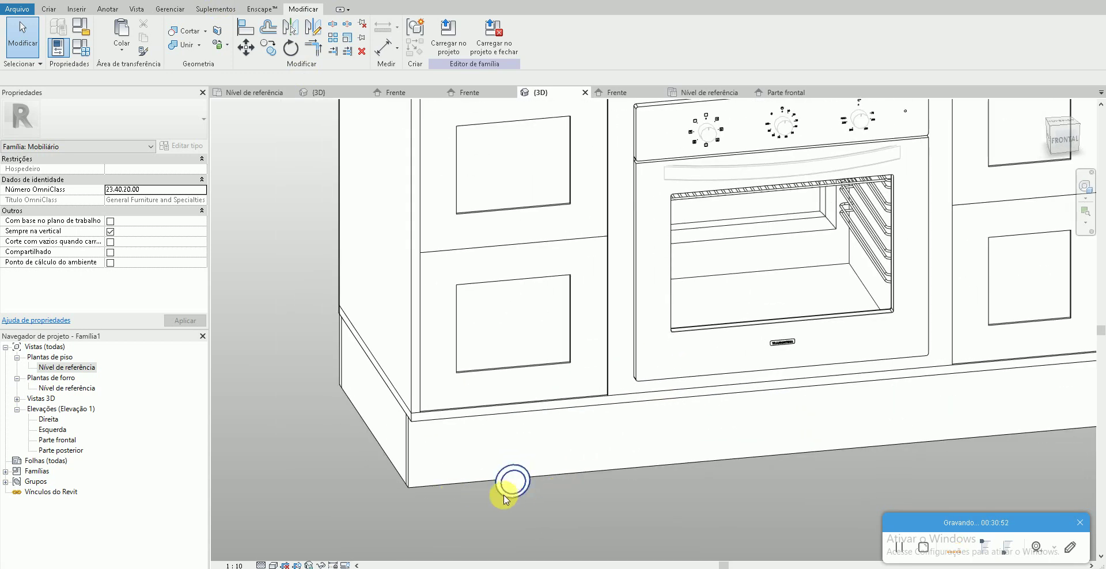
{"action": "left_click", "coordinate": [511, 487]}
{"action": "double_click", "coordinate": [58, 439]}
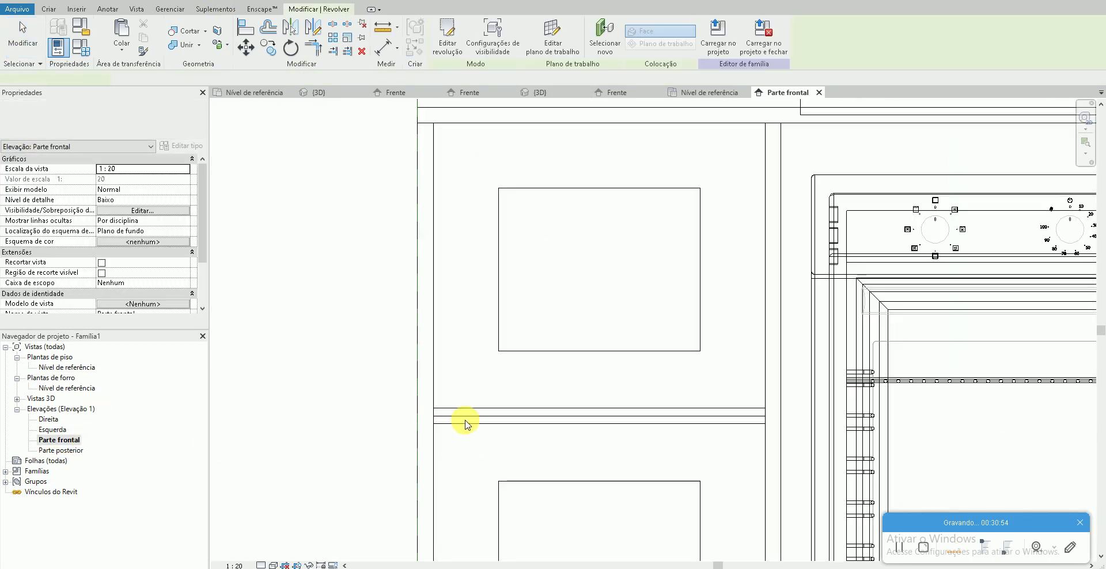
{"action": "middle_click_drag", "start_coordinate": [517, 473], "coordinate": [506, 362]}
- Move the handle to the upper-left door's top, then nudge it up 0.037 and 0.0175
{"action": "key", "text": "m"}
{"action": "key", "text": "v"}
{"action": "left_click", "coordinate": [530, 540]}
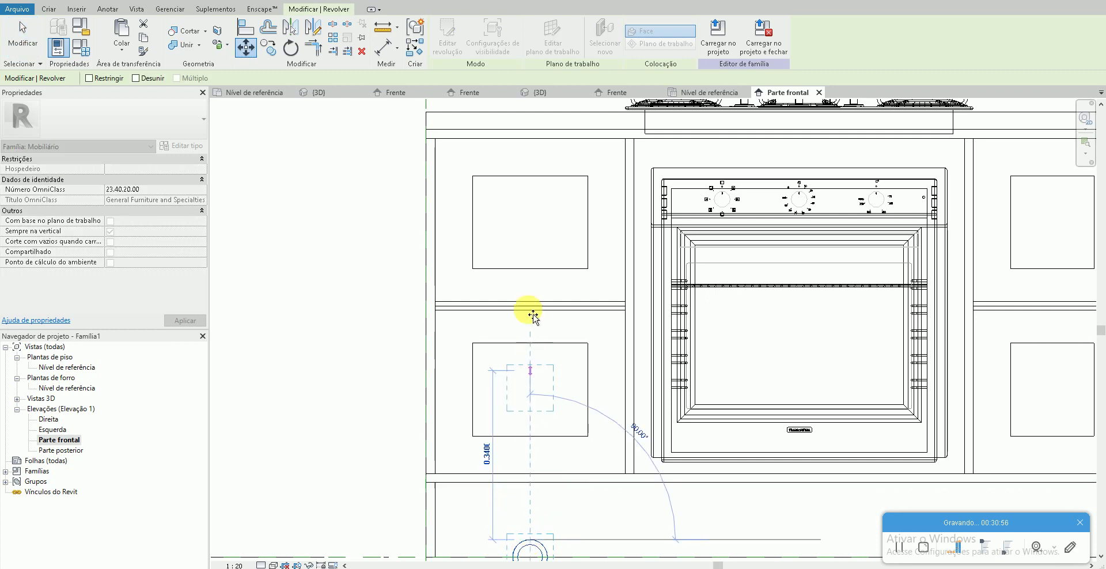
{"action": "left_click", "coordinate": [546, 209]}
{"action": "type", "text": ".037"}
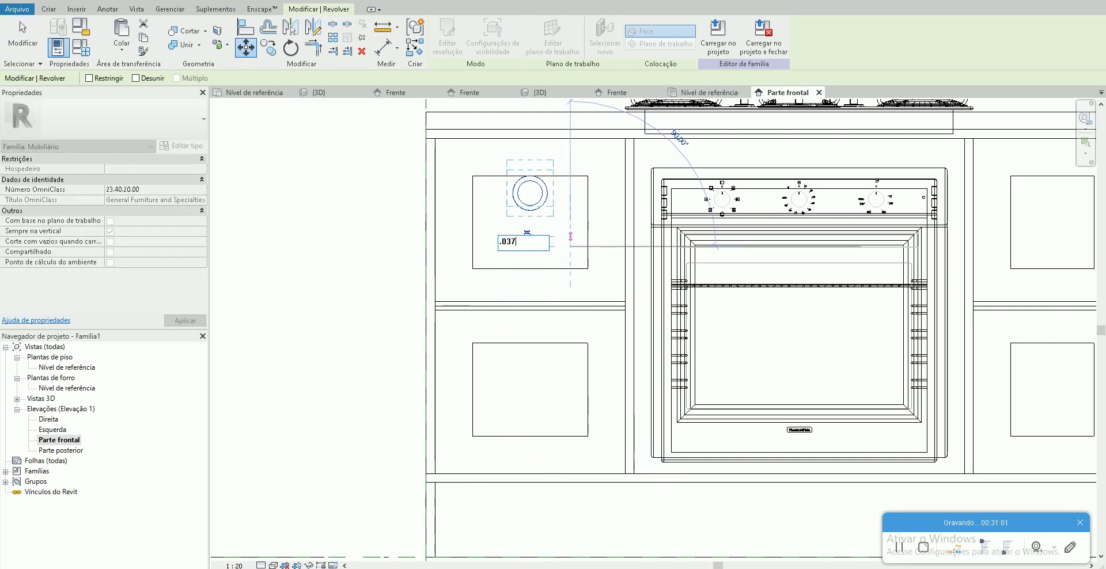
{"action": "key", "text": "Return"}
{"action": "key", "text": "m"}
{"action": "key", "text": "v"}
{"action": "left_click", "coordinate": [563, 252]}
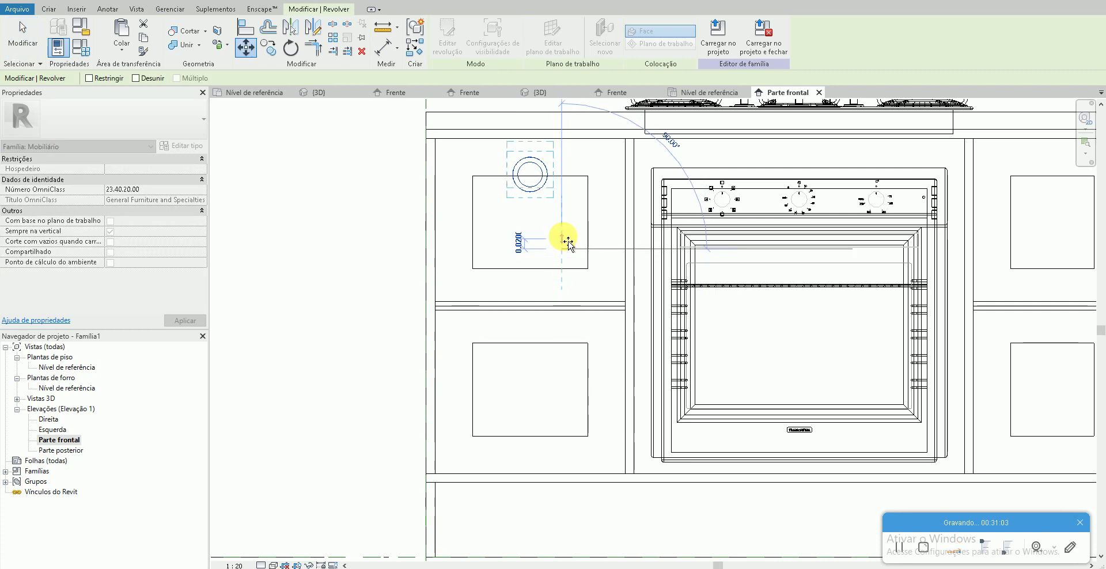
{"action": "type", "text": ".0175"}
{"action": "key", "text": "Return"}
{"action": "key", "text": "Escape"}
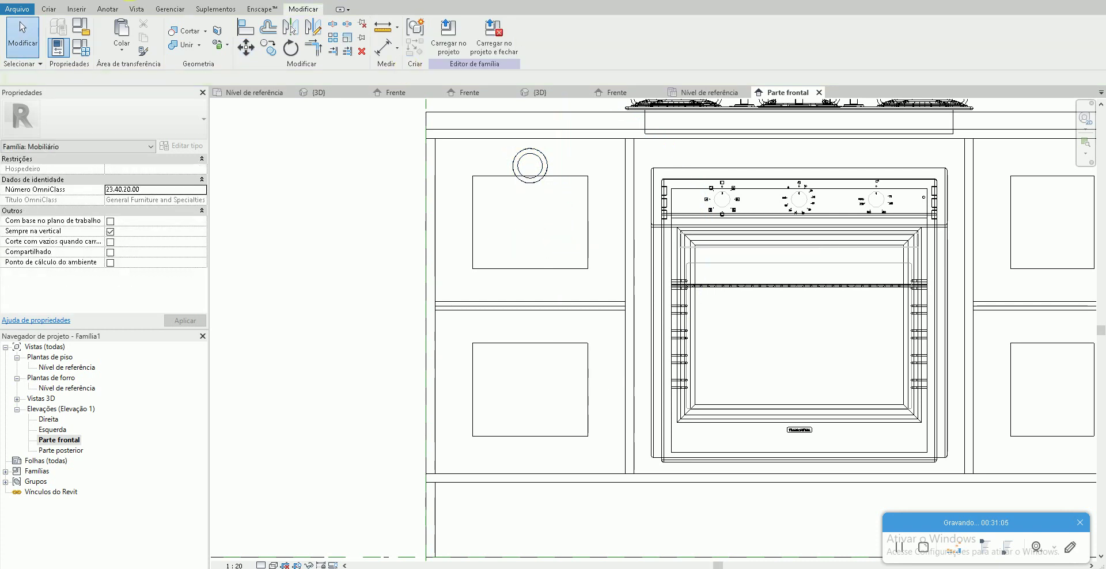
- Dismiss the autosave reminder and locate the handle revolve in the Nível de referência plan
{"action": "left_click", "coordinate": [452, 324]}
{"action": "left_click", "coordinate": [540, 92]}
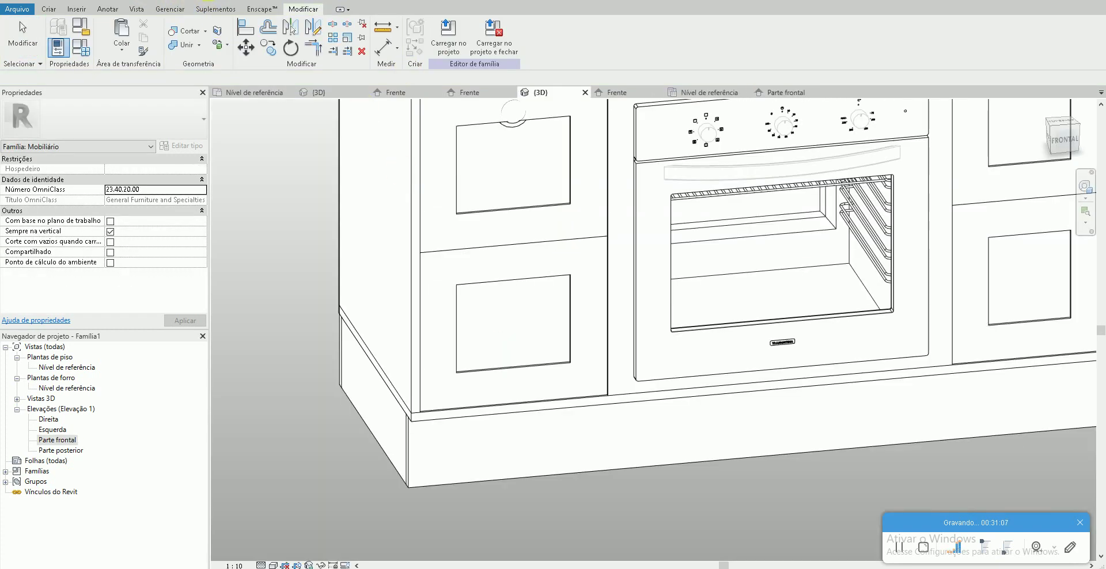
{"action": "scroll", "coordinate": [518, 141], "scroll_direction": "up", "scroll_amount": 2}
{"action": "scroll", "coordinate": [541, 338], "scroll_direction": "up", "scroll_amount": 2}
{"action": "scroll", "coordinate": [541, 338], "scroll_direction": "up", "scroll_amount": 2}
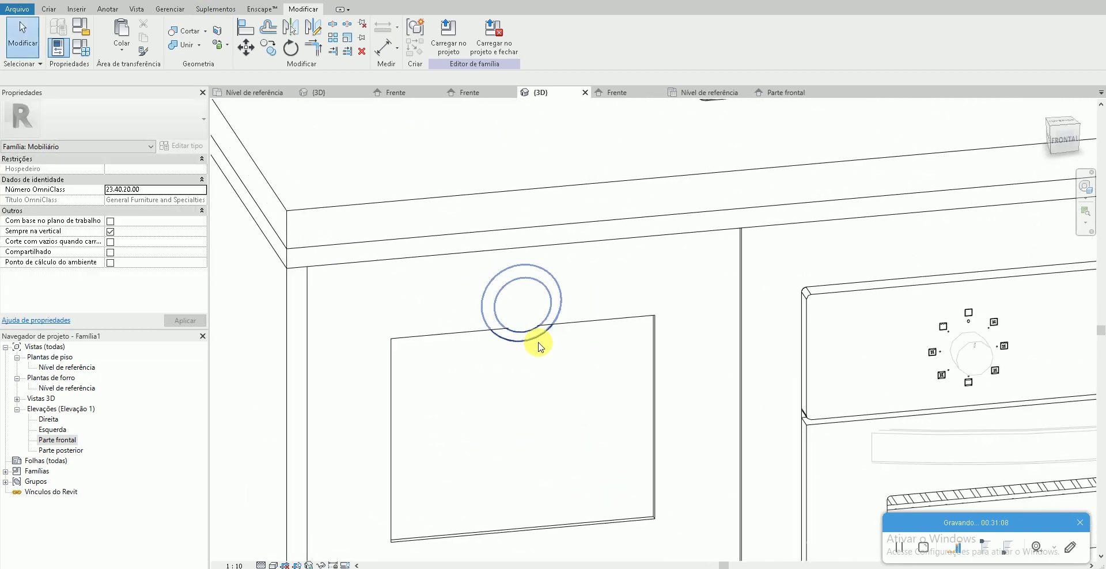
{"action": "double_click", "coordinate": [67, 367]}
{"action": "left_click", "coordinate": [512, 429]}
{"action": "scroll", "coordinate": [508, 426], "scroll_direction": "down", "scroll_amount": 1}
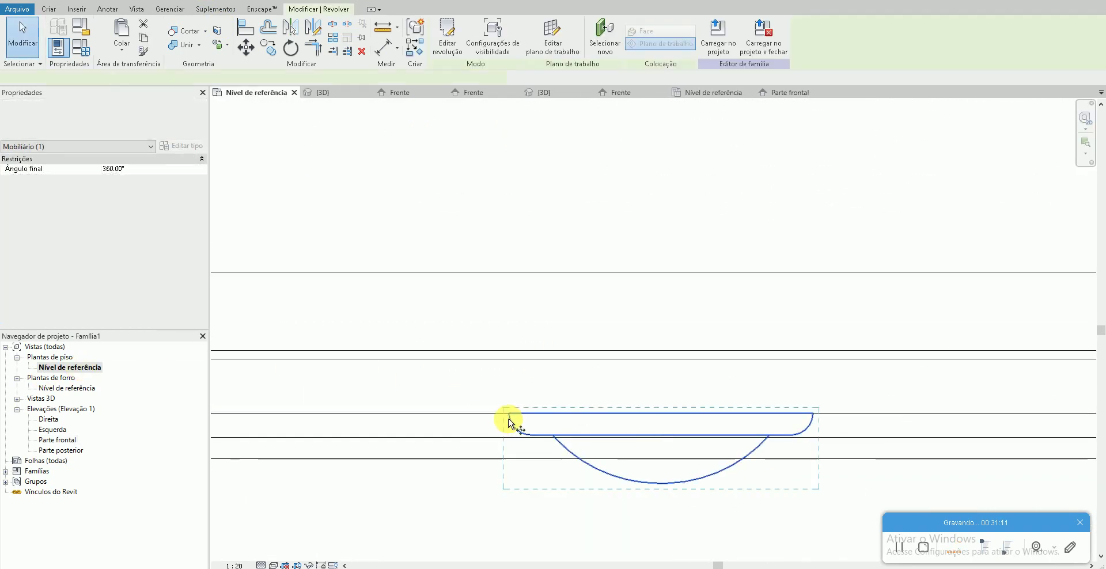
{"action": "key", "text": "m"}
{"action": "key", "text": "v"}
{"action": "key", "text": "Escape"}
{"action": "key", "text": "Escape"}
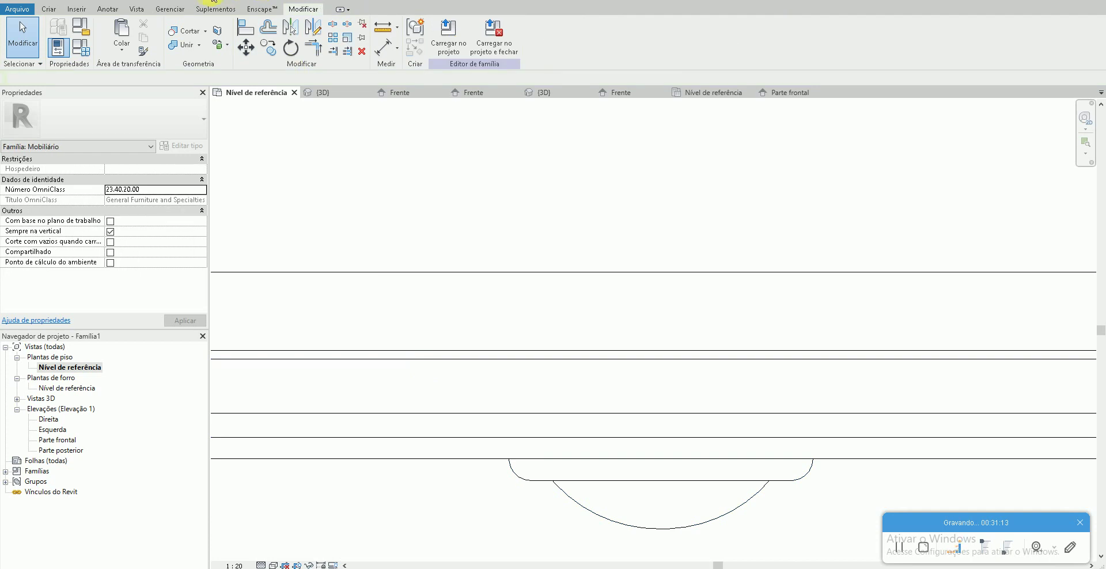
{"action": "key", "text": "ctrl+Tab"}
- Offset the handle profile's arc 0.0050 inward, trim it to the top line, and finish the revolve
{"action": "double_click", "coordinate": [526, 350]}
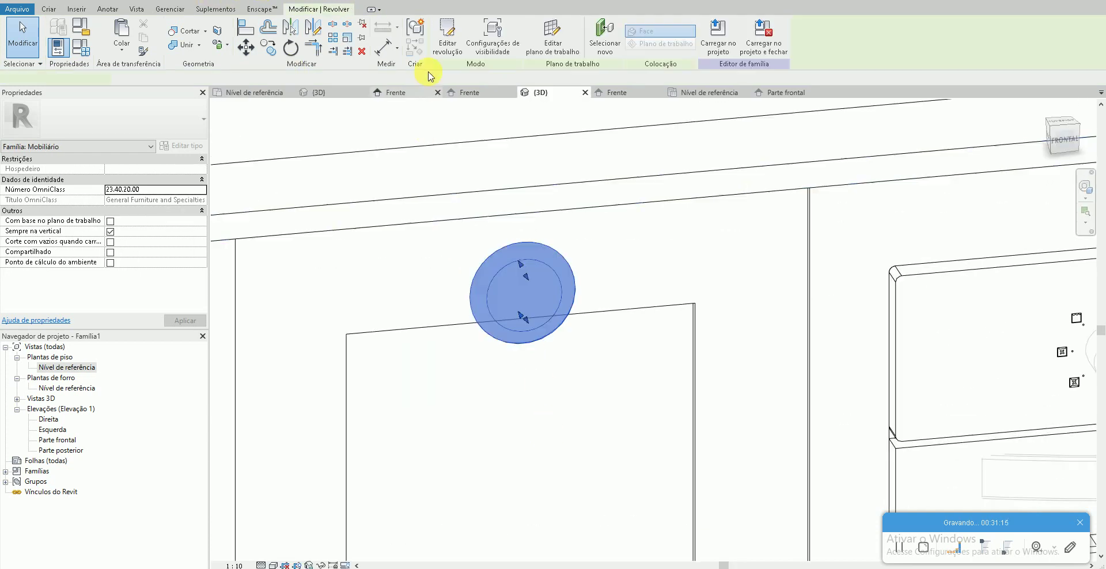
{"action": "double_click", "coordinate": [92, 368]}
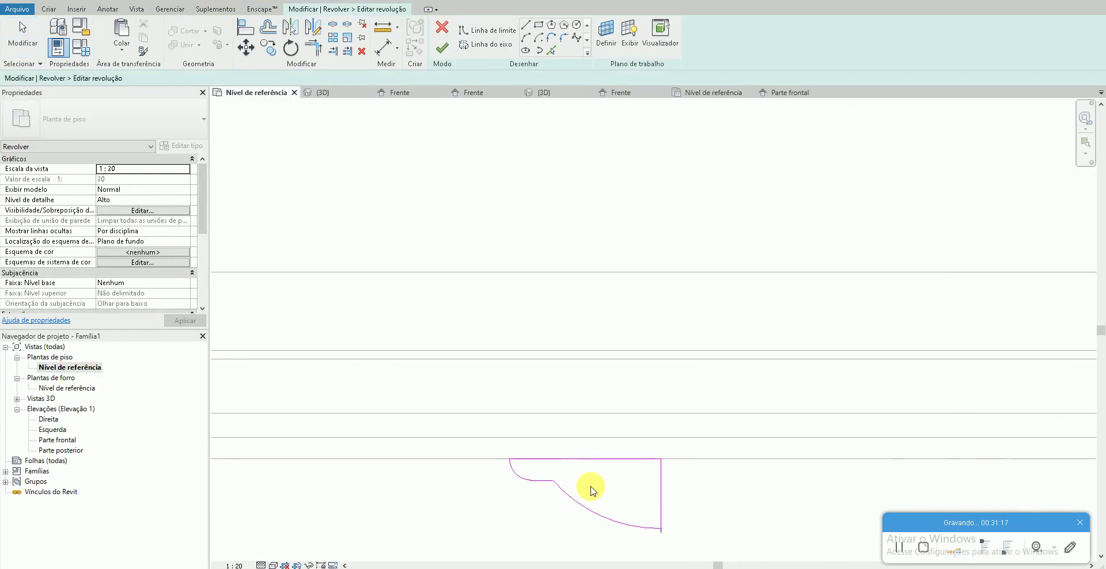
{"action": "scroll", "coordinate": [562, 406], "scroll_direction": "up", "scroll_amount": 2}
{"action": "key", "text": "o"}
{"action": "key", "text": "f"}
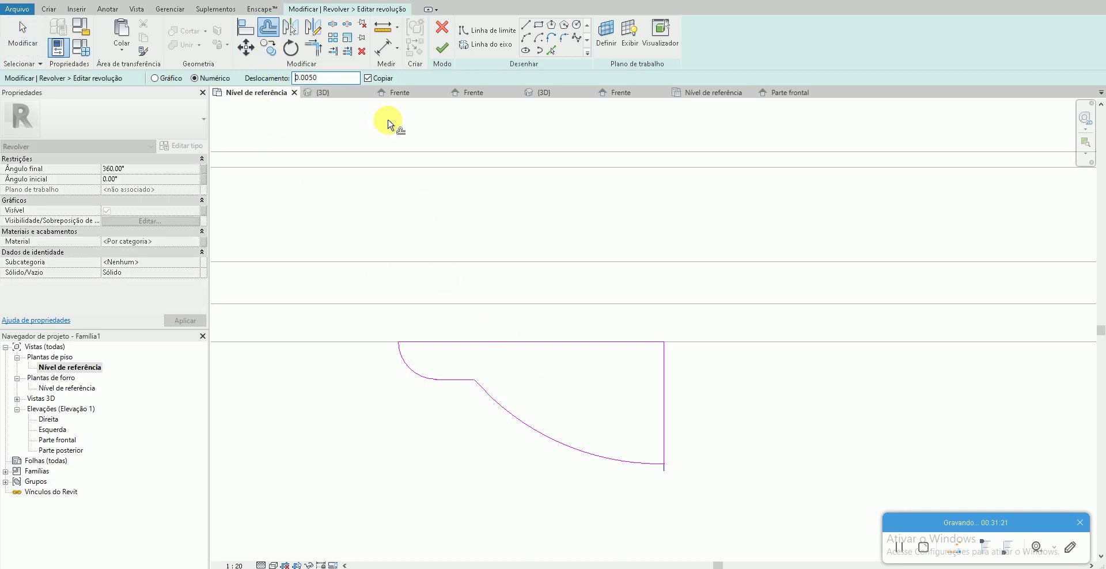
{"action": "left_click", "coordinate": [510, 392]}
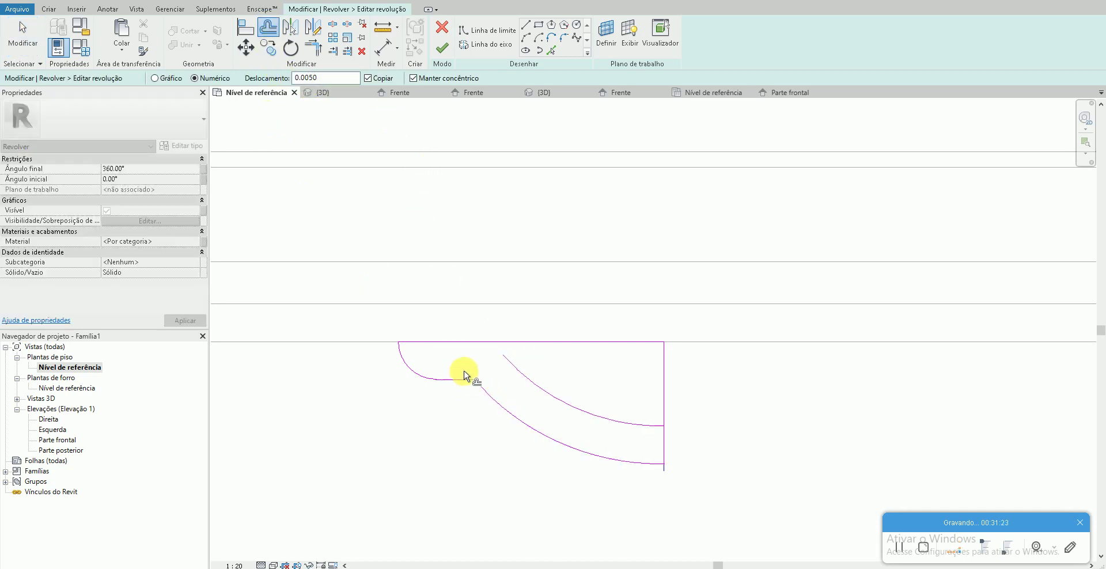
{"action": "key", "text": "t"}
{"action": "key", "text": "r"}
{"action": "left_click", "coordinate": [472, 342]}
{"action": "left_click", "coordinate": [511, 359]}
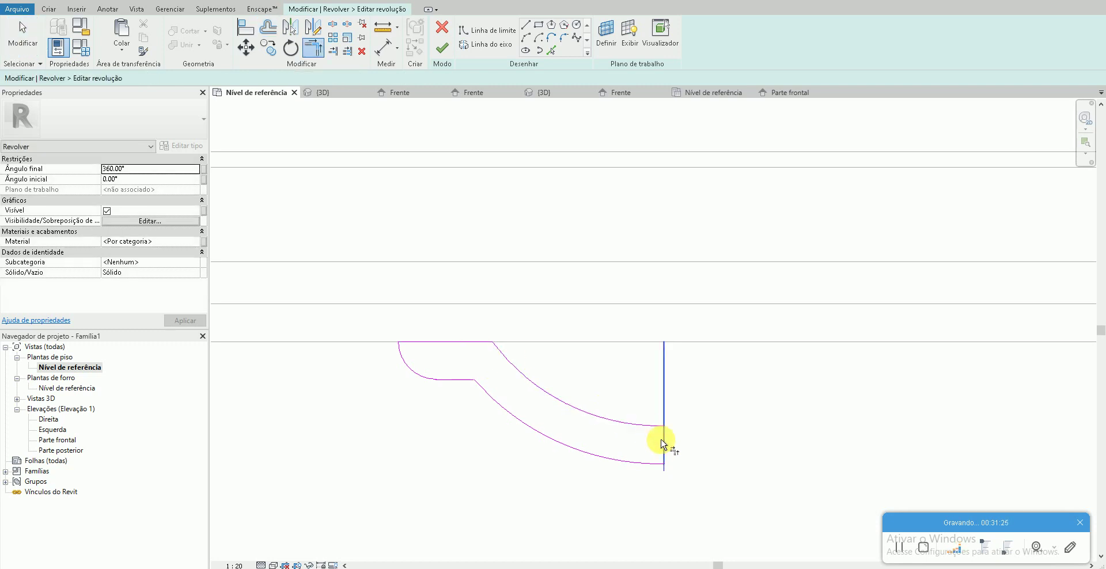
{"action": "key", "text": "Escape"}
{"action": "left_click", "coordinate": [445, 56]}
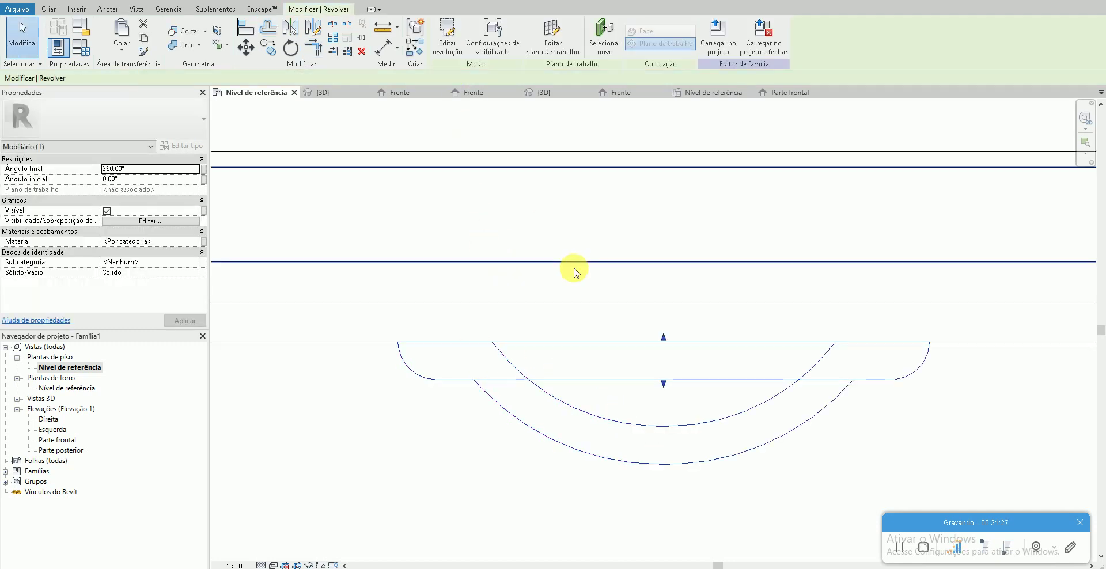
{"action": "key", "text": "Escape"}
- Check the reshaped handle in the 3D, floor plan and Parte frontal views
{"action": "key", "text": "ctrl+Tab"}
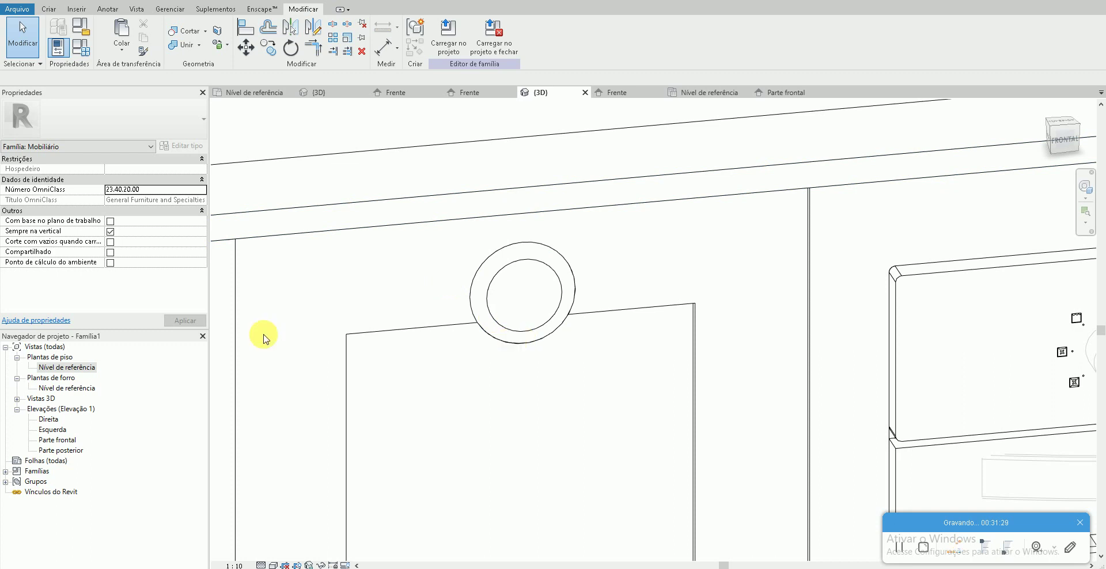
{"action": "double_click", "coordinate": [57, 440]}
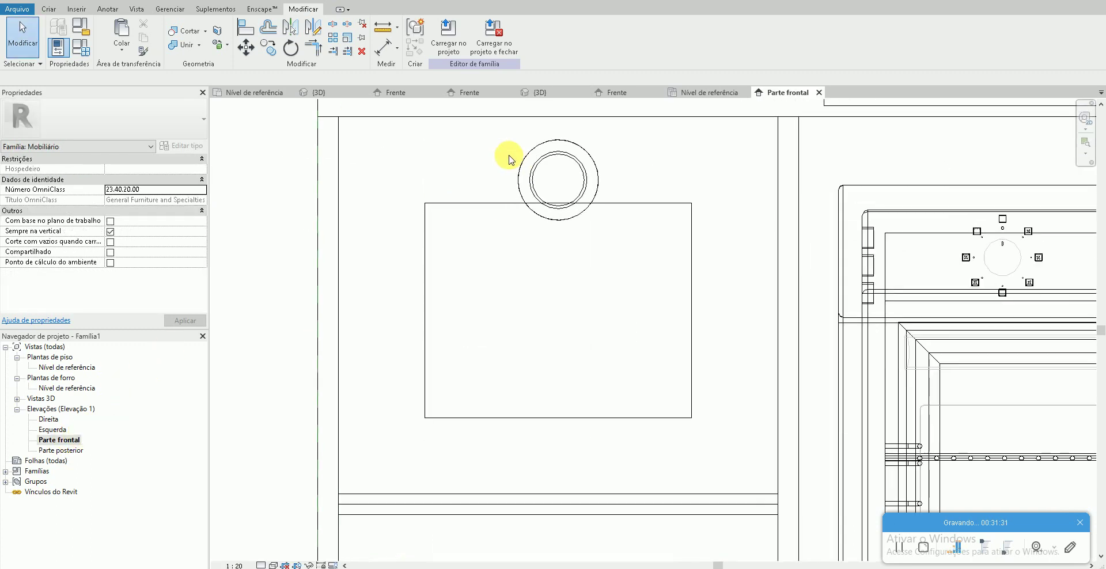
{"action": "double_click", "coordinate": [72, 368]}
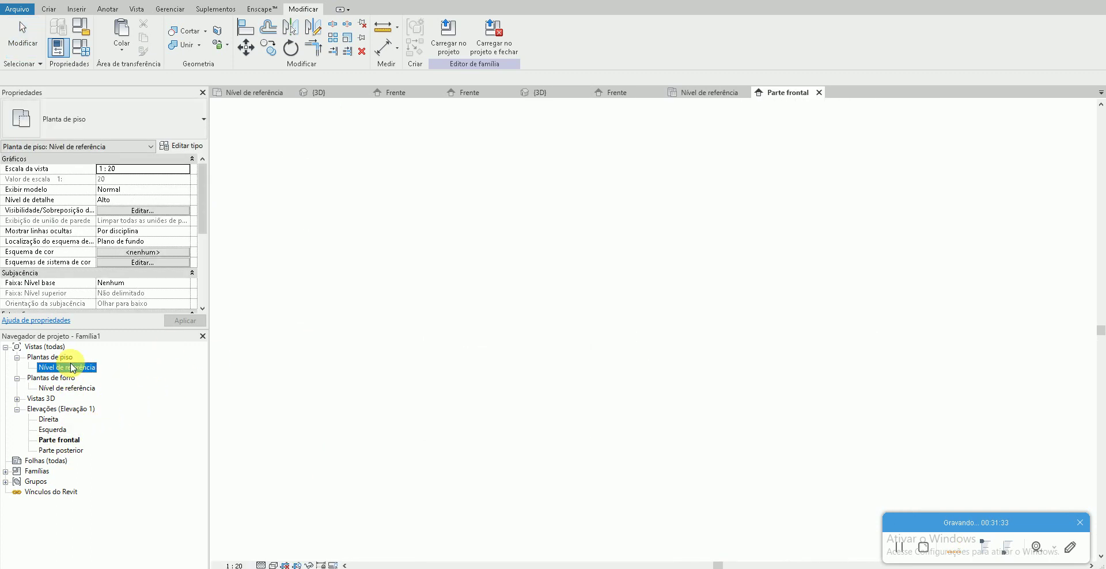
{"action": "double_click", "coordinate": [65, 441]}
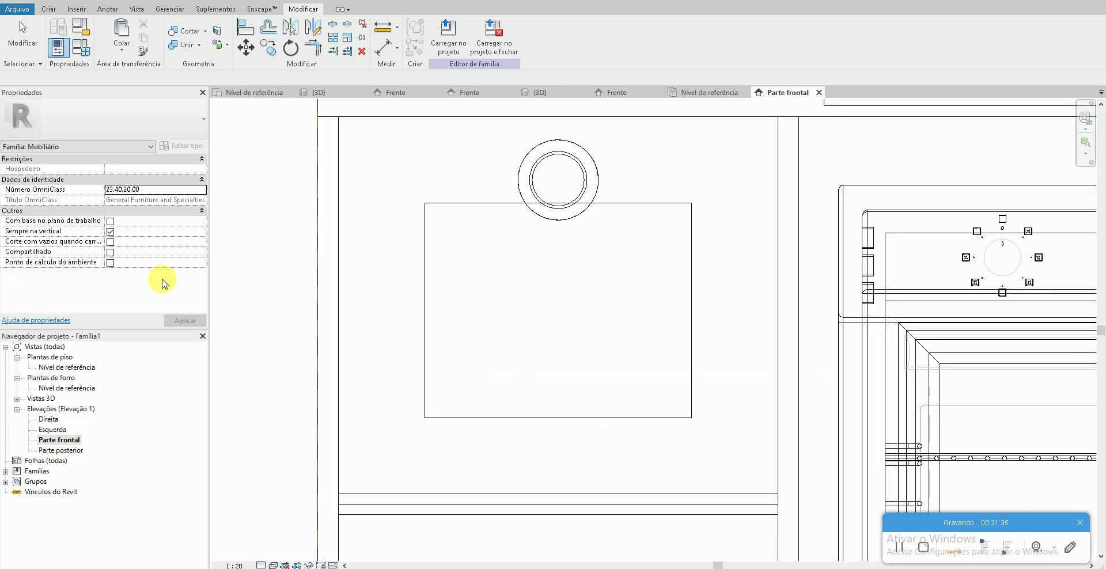
{"action": "left_click", "coordinate": [48, 9]}
{"action": "left_click", "coordinate": [290, 63]}
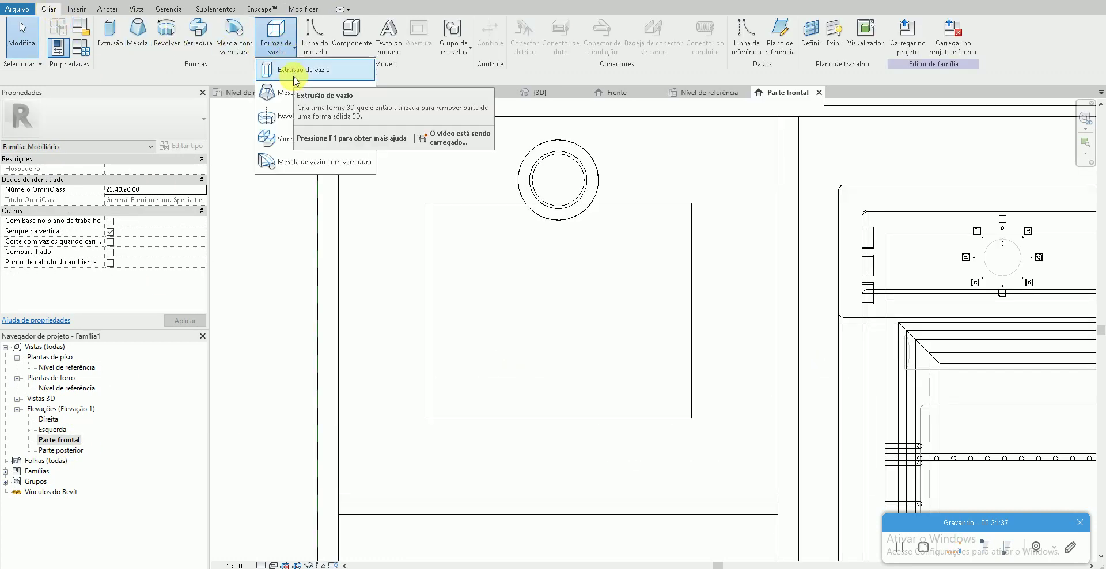
- Start a void extrusion sketched on the handle's own work plane
{"action": "left_click", "coordinate": [292, 70]}
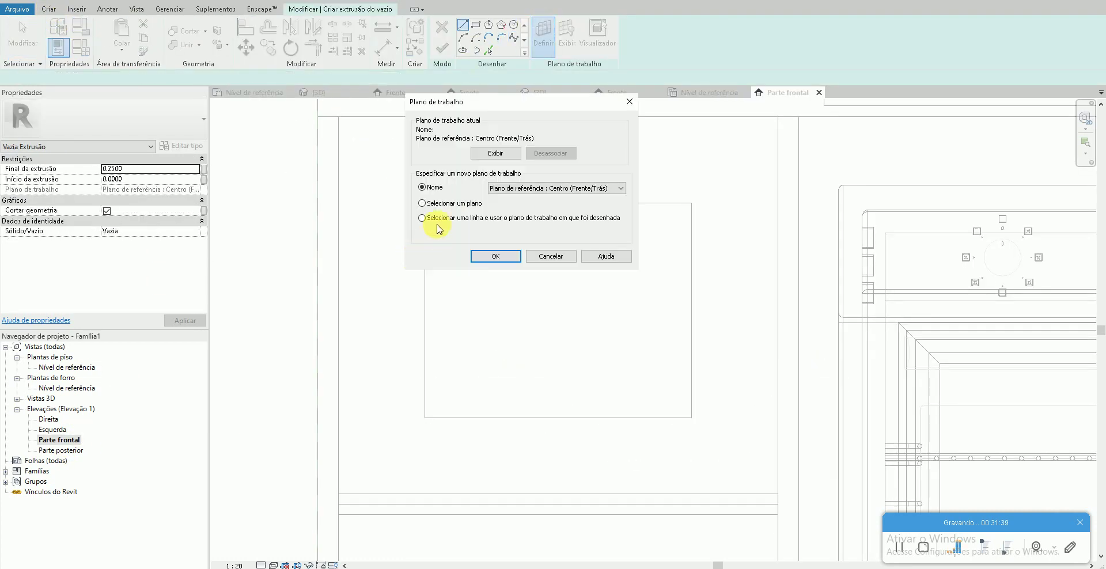
{"action": "left_click", "coordinate": [495, 257]}
{"action": "scroll", "coordinate": [526, 179], "scroll_direction": "up", "scroll_amount": 2}
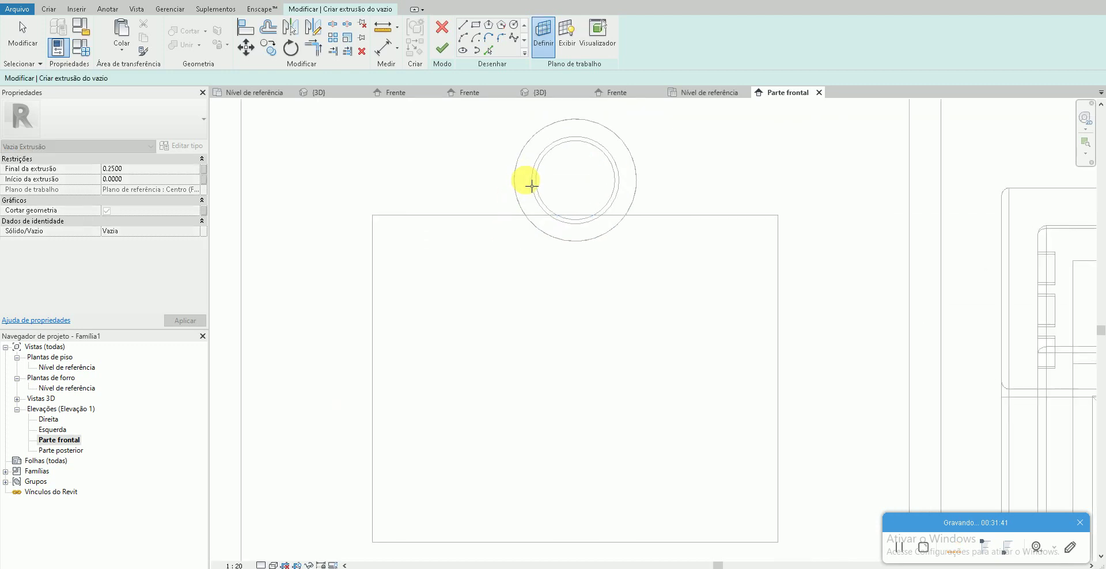
{"action": "scroll", "coordinate": [532, 188], "scroll_direction": "up", "scroll_amount": 2}
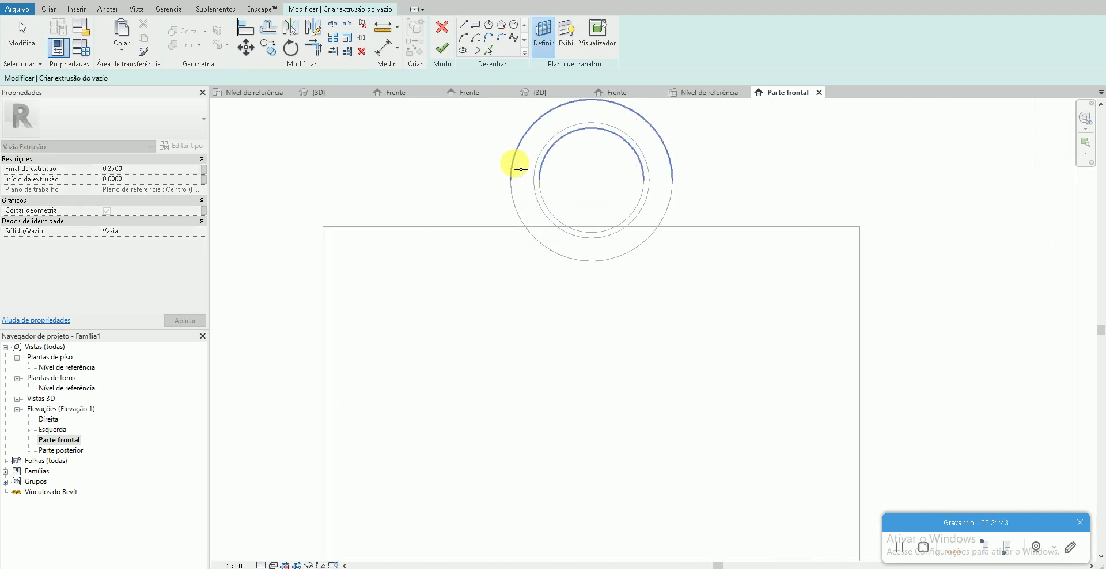
{"action": "left_click", "coordinate": [503, 172]}
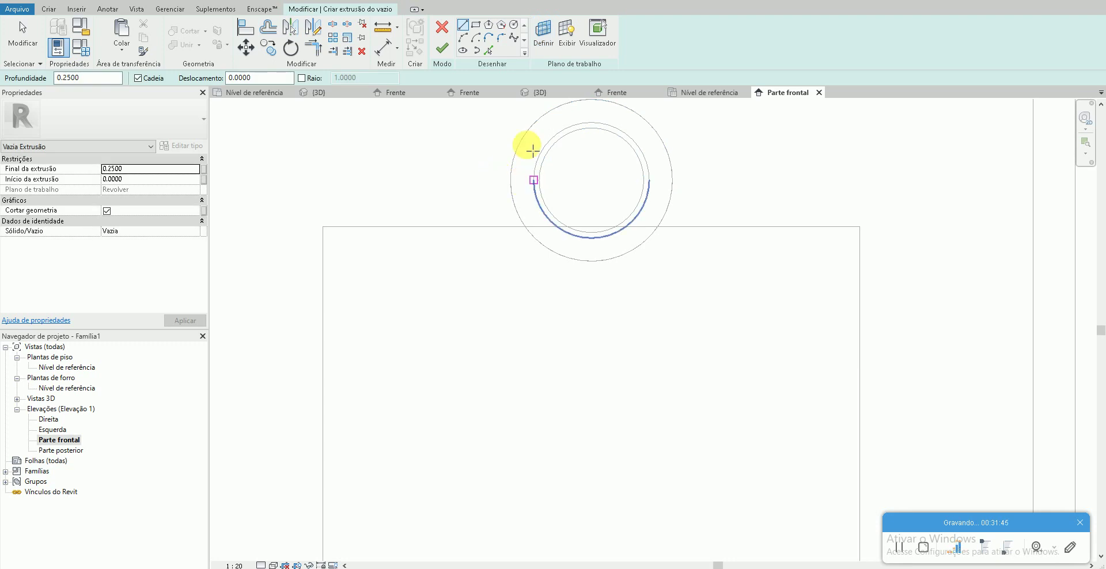
- Sketch a cutting line across the circles and an arc below them, then finish the void
{"action": "left_click", "coordinate": [511, 180]}
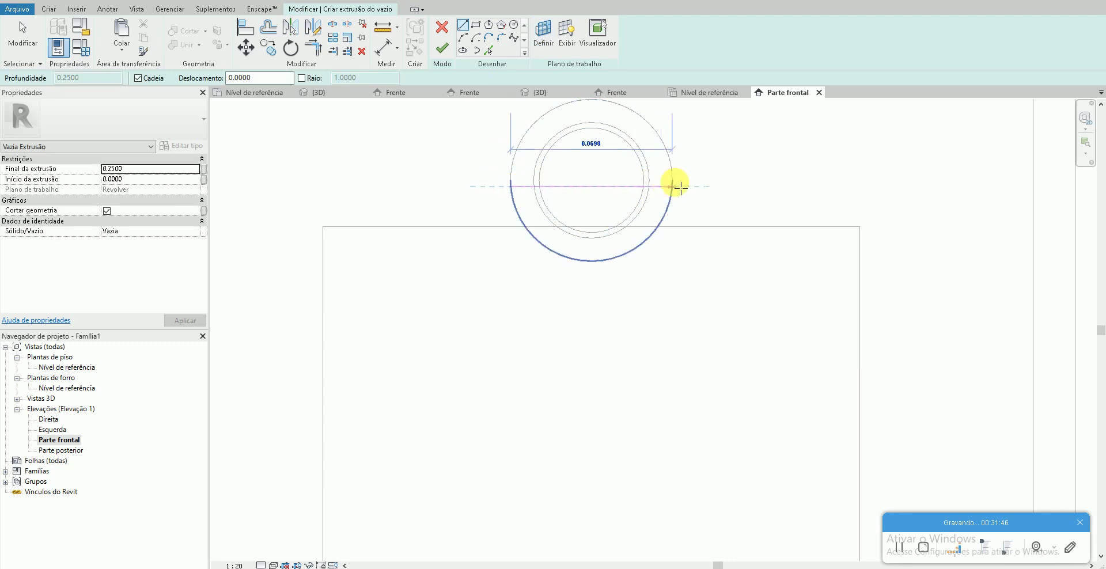
{"action": "left_click", "coordinate": [672, 180]}
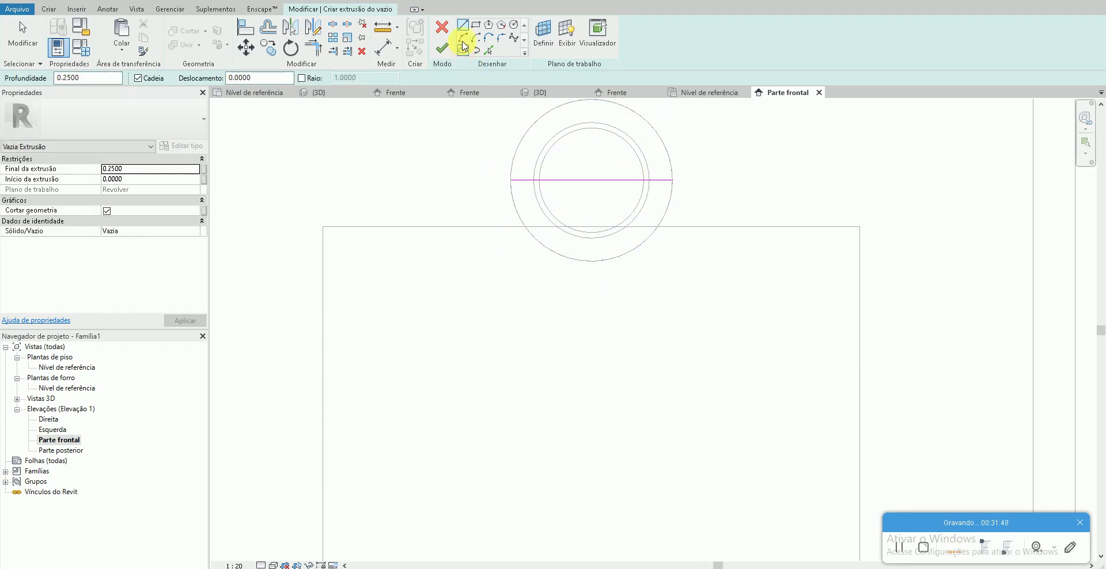
{"action": "left_click", "coordinate": [463, 37]}
{"action": "left_click", "coordinate": [510, 181]}
{"action": "left_click", "coordinate": [672, 180]}
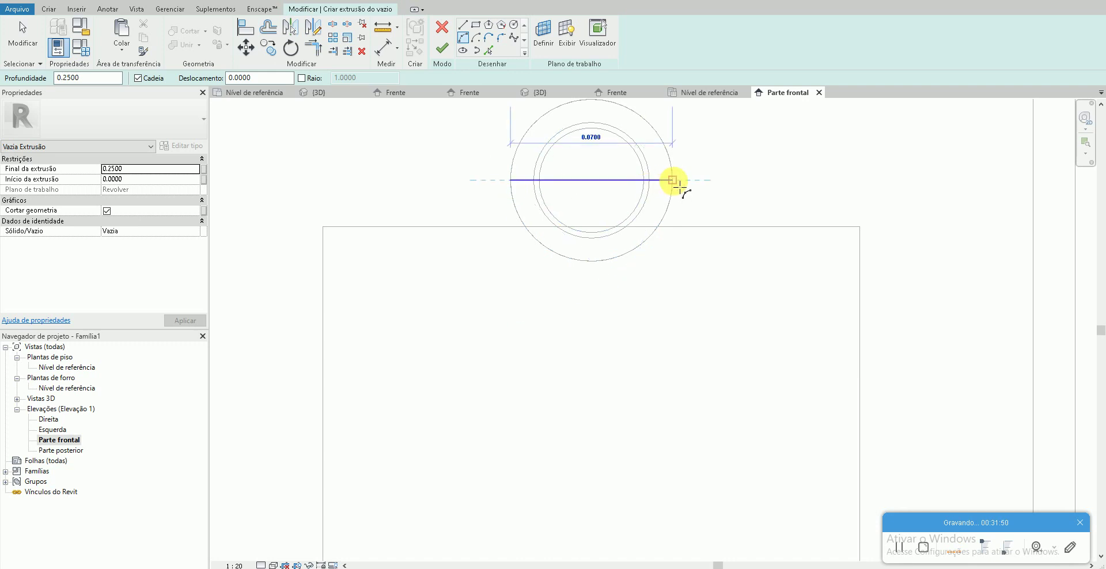
{"action": "left_click", "coordinate": [617, 259]}
{"action": "left_click", "coordinate": [442, 51]}
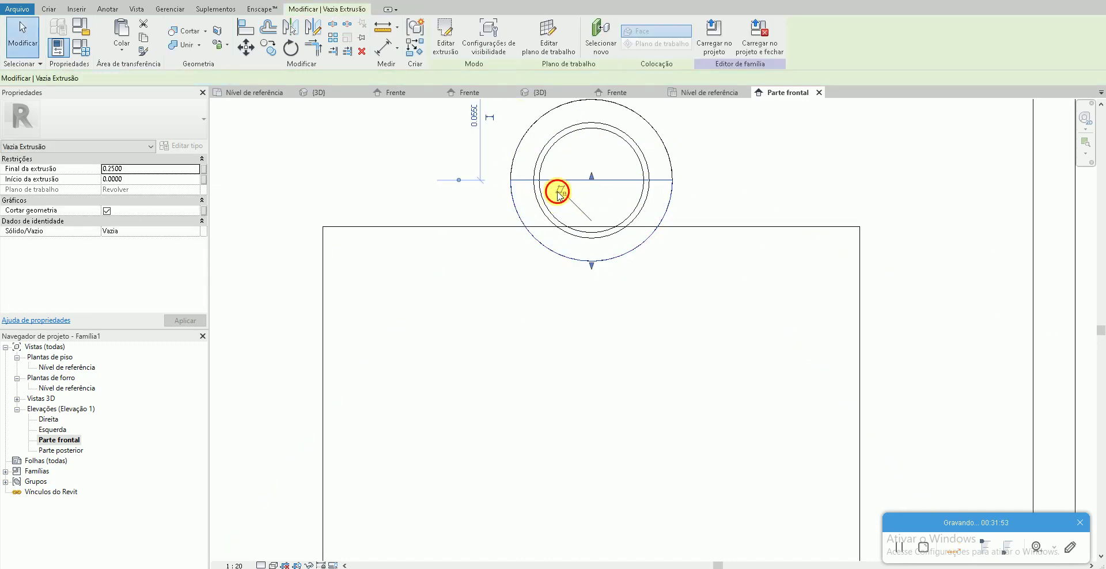
{"action": "left_click", "coordinate": [456, 231]}
- In the 3D view, select the handle's cutting void and apply a shorter Final da extrusão value
{"action": "key", "text": "ctrl+Tab"}
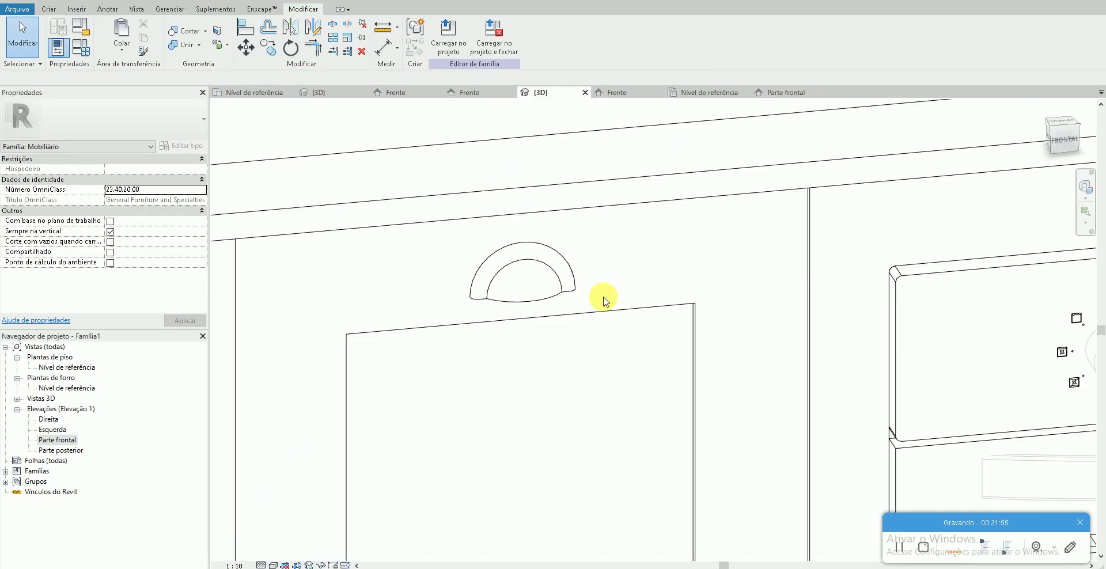
{"action": "middle_click_drag", "start_coordinate": [563, 298], "coordinate": [618, 311], "text": "shift"}
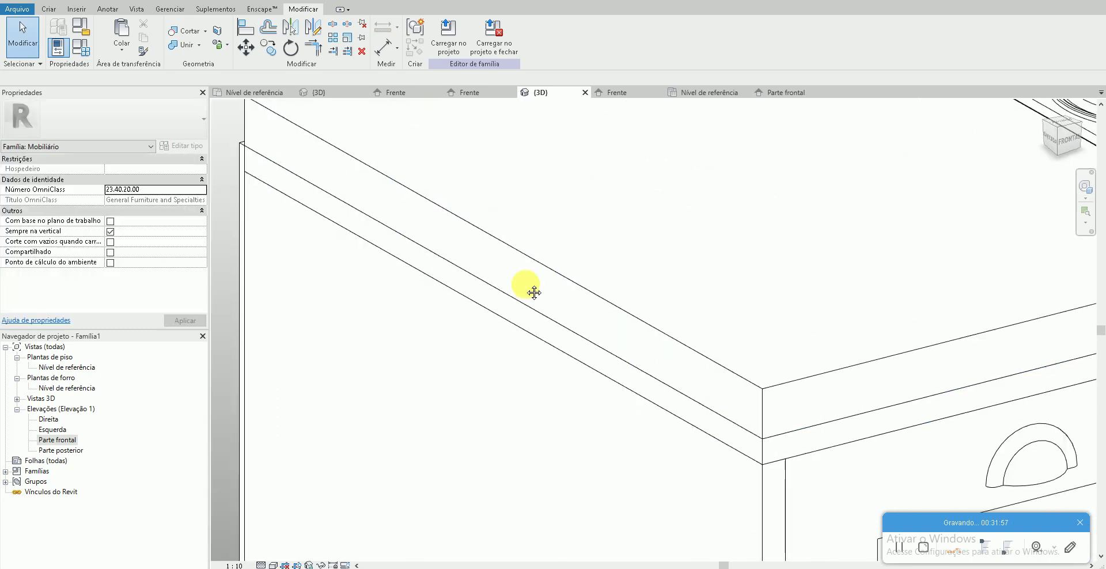
{"action": "middle_click_drag", "start_coordinate": [530, 291], "coordinate": [260, 177]}
{"action": "left_click", "coordinate": [704, 385]}
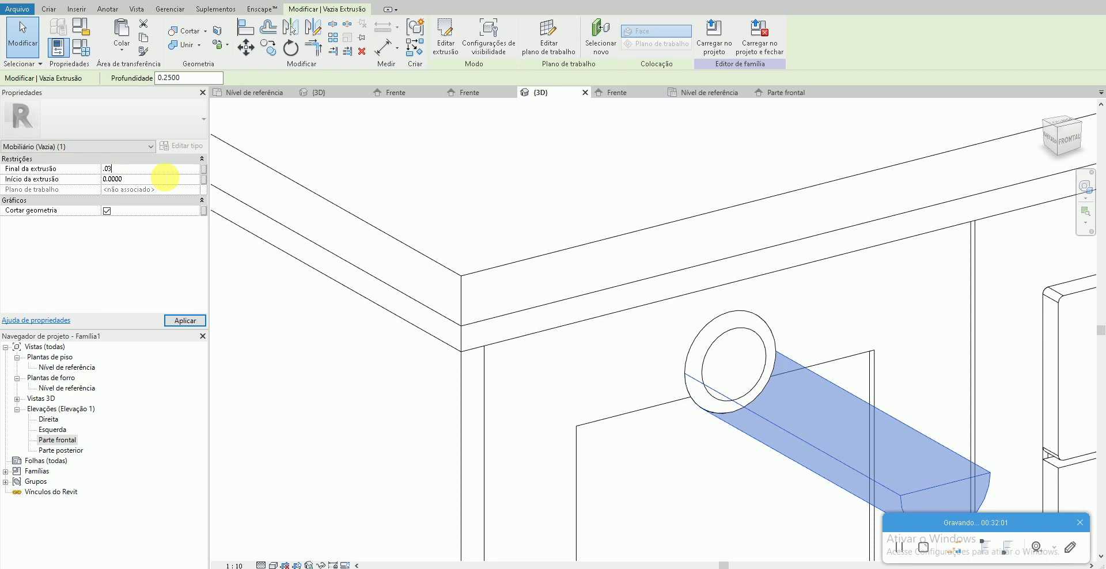
{"action": "left_click", "coordinate": [647, 431]}
- Switch the 3D view to the Realistic visual style to check the cup pull
{"action": "middle_click_drag", "start_coordinate": [644, 434], "coordinate": [702, 407]}
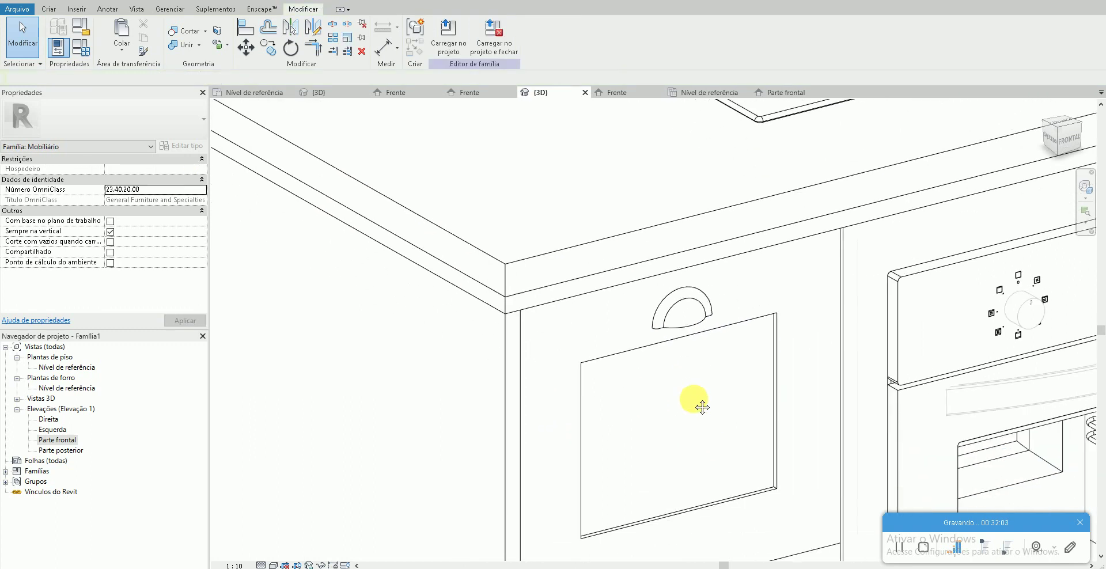
{"action": "scroll", "coordinate": [702, 407], "scroll_direction": "down", "scroll_amount": 2}
{"action": "scroll", "coordinate": [713, 320], "scroll_direction": "up", "scroll_amount": 3}
{"action": "left_click", "coordinate": [274, 565]}
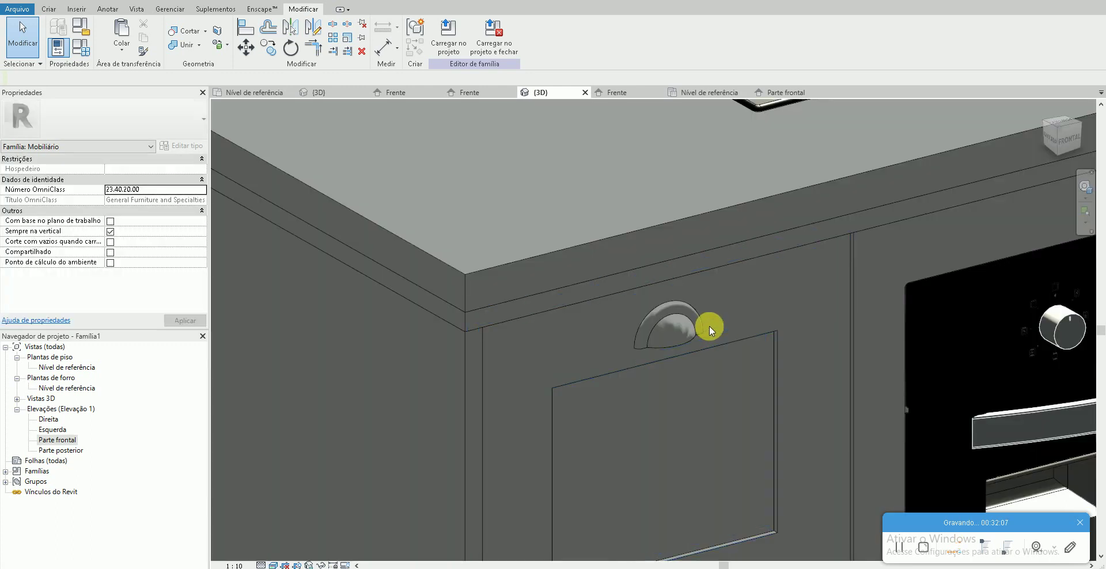
{"action": "scroll", "coordinate": [709, 325], "scroll_direction": "up", "scroll_amount": 3}
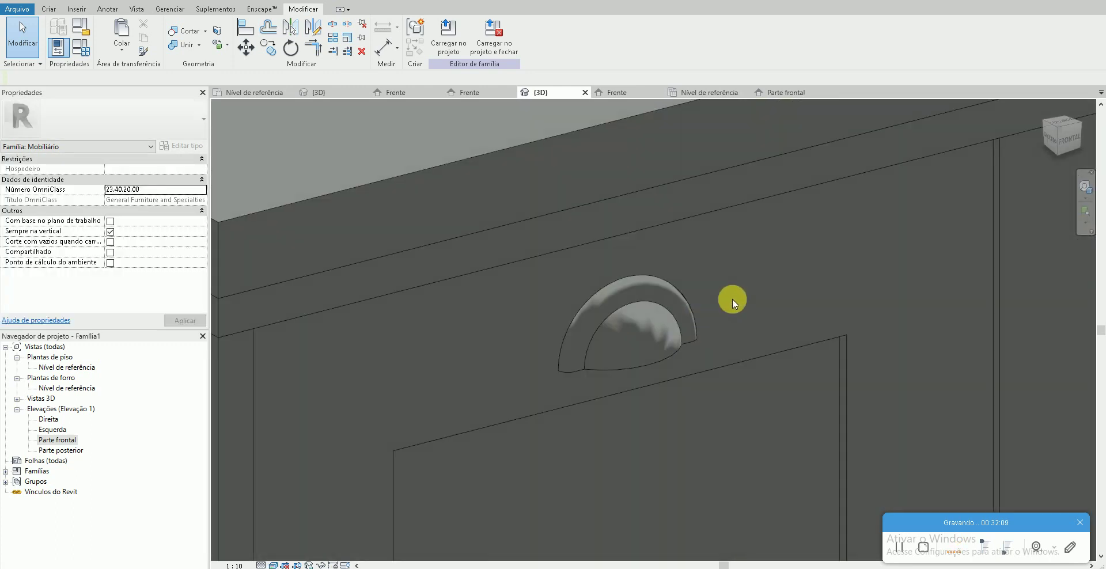
{"action": "left_click", "coordinate": [274, 565]}
{"action": "left_click", "coordinate": [282, 551]}
{"action": "scroll", "coordinate": [555, 337], "scroll_direction": "down", "scroll_amount": 2}
{"action": "scroll", "coordinate": [617, 412], "scroll_direction": "down", "scroll_amount": 4}
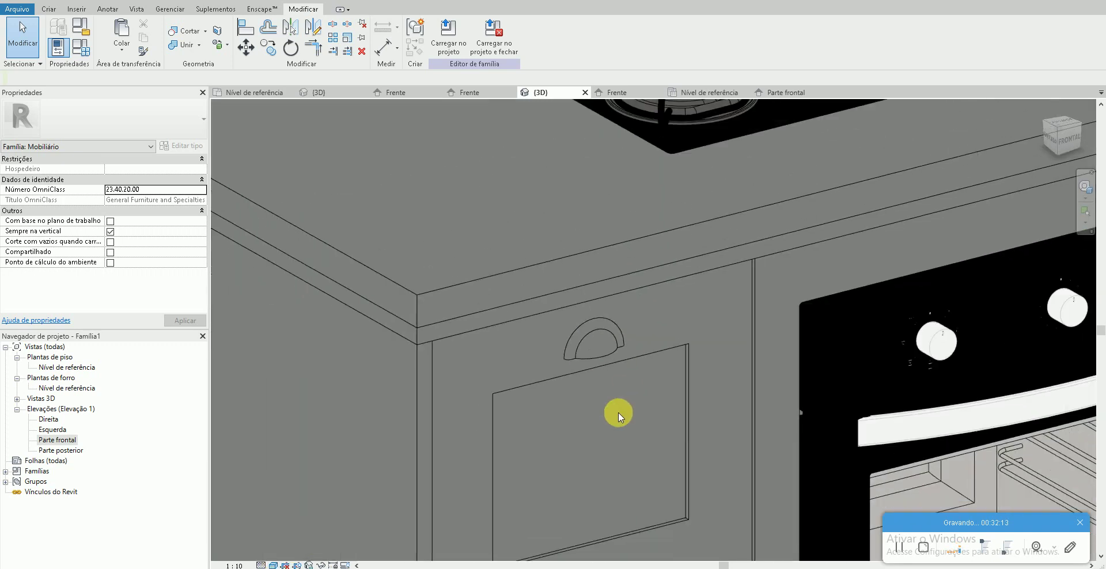
{"action": "scroll", "coordinate": [590, 375], "scroll_direction": "down", "scroll_amount": 2}
{"action": "scroll", "coordinate": [590, 376], "scroll_direction": "down", "scroll_amount": 1}
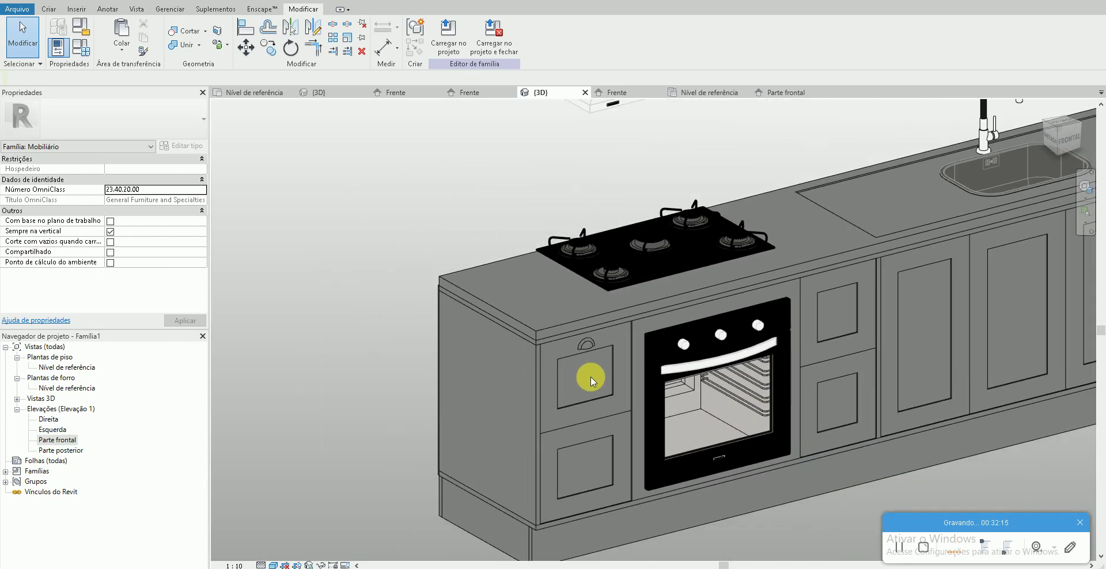
- In the Parte frontal elevation, select the handle and start a Múltiplo copy from the door's top edge
{"action": "double_click", "coordinate": [57, 439]}
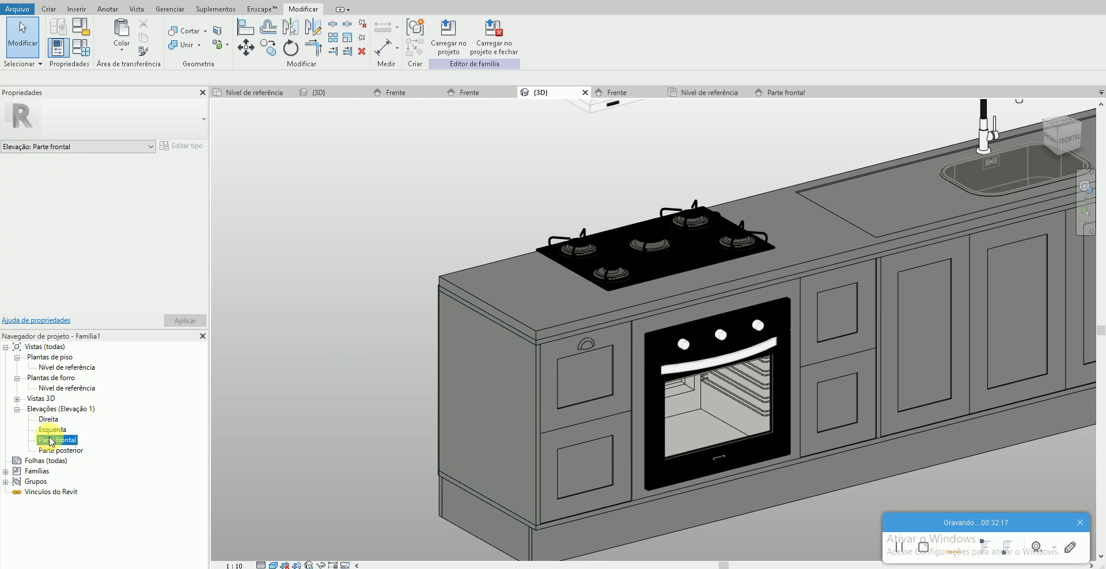
{"action": "left_click_drag", "start_coordinate": [709, 228], "coordinate": [558, 198]}
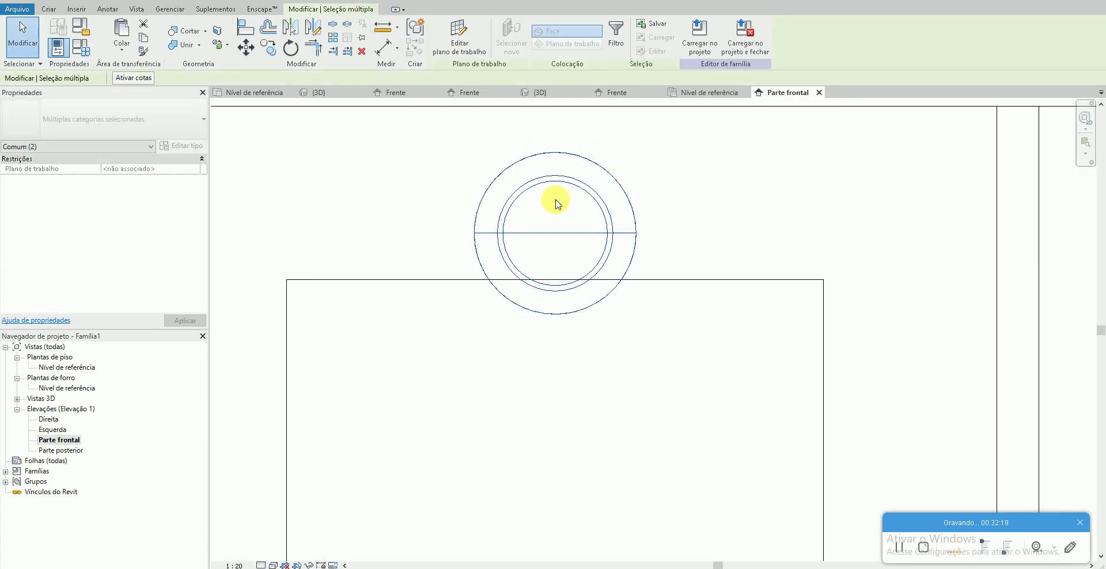
{"action": "left_click", "coordinate": [558, 280]}
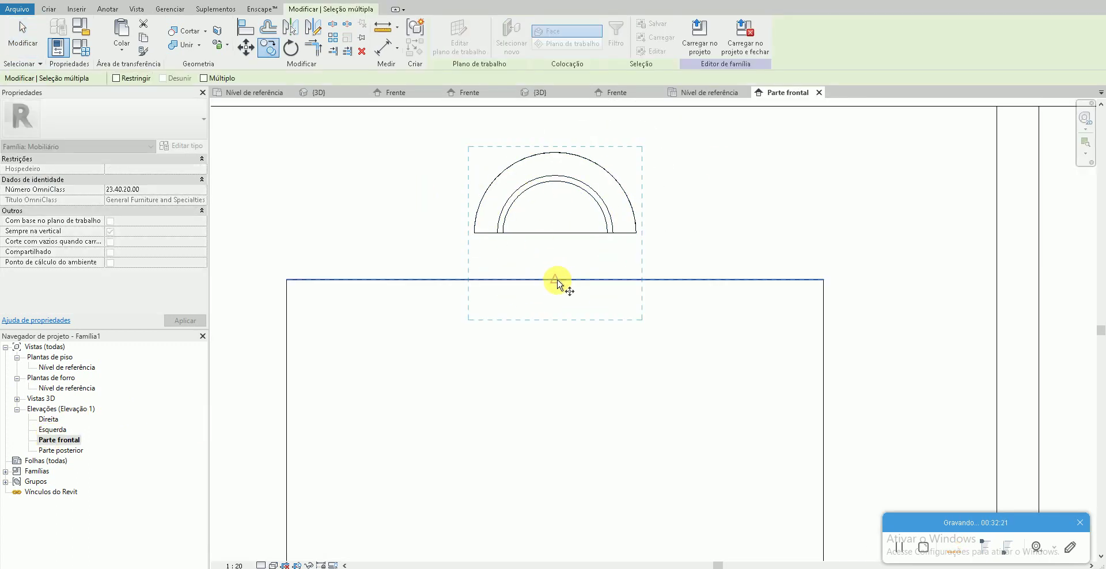
{"action": "scroll", "coordinate": [563, 287], "scroll_direction": "down", "scroll_amount": 3}
{"action": "left_click", "coordinate": [204, 78]}
- Place handle copies on the second cabinet door and the rightmost door beside the sink
{"action": "scroll", "coordinate": [526, 420], "scroll_direction": "down", "scroll_amount": 2}
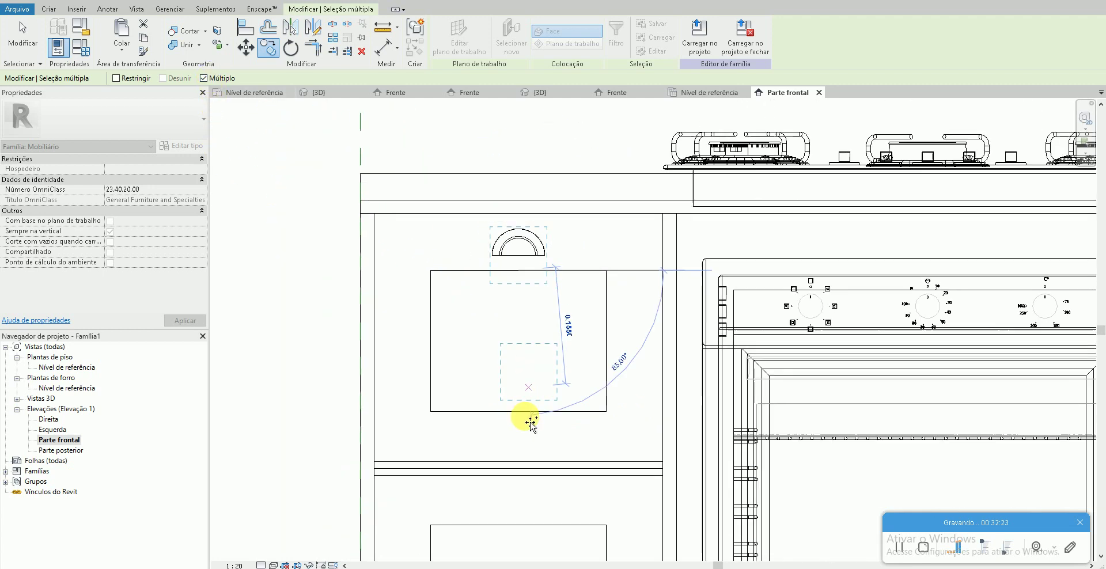
{"action": "scroll", "coordinate": [630, 386], "scroll_direction": "up", "scroll_amount": 4}
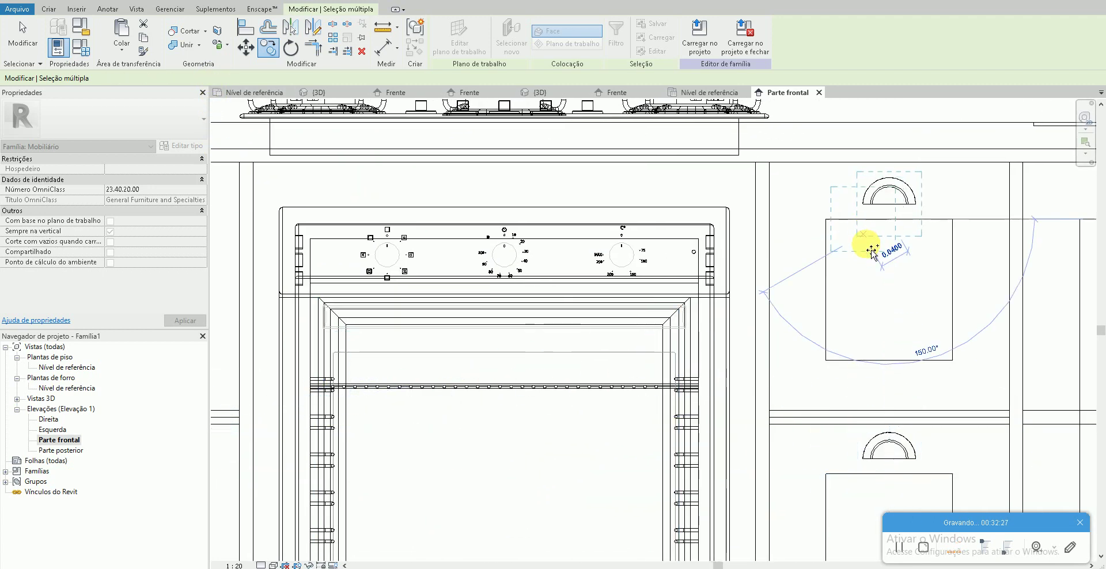
{"action": "scroll", "coordinate": [579, 316], "scroll_direction": "down", "scroll_amount": 2}
{"action": "left_click", "coordinate": [735, 311]}
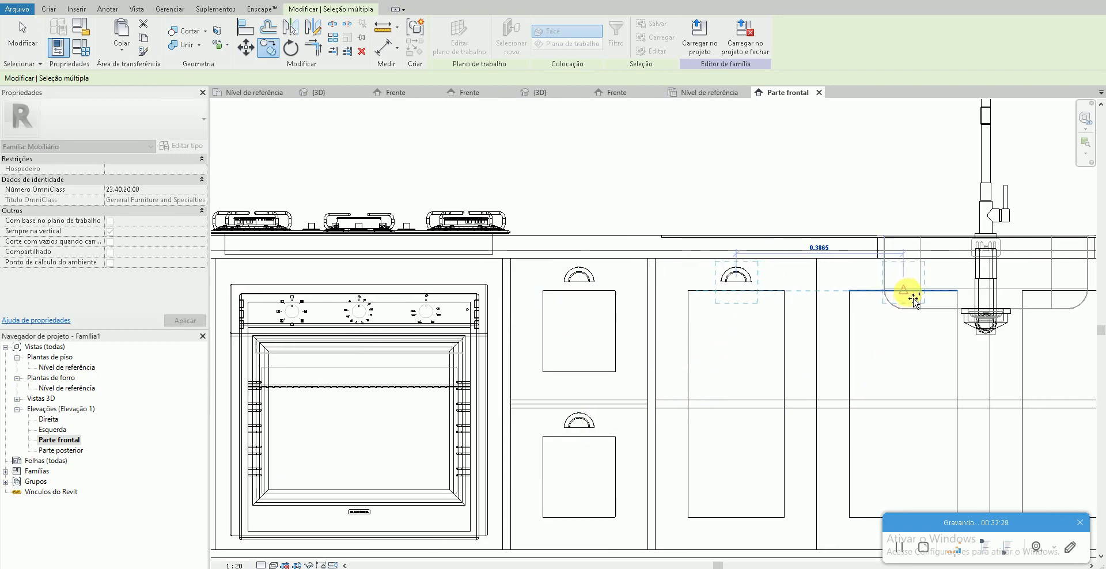
{"action": "middle_click_drag", "start_coordinate": [1010, 323], "coordinate": [699, 301]}
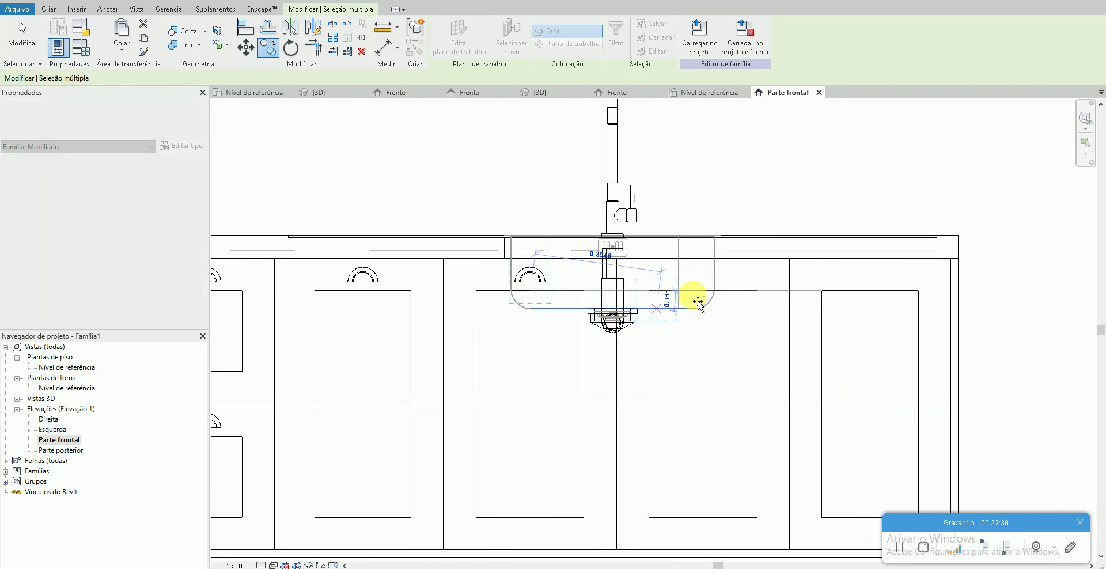
{"action": "left_click", "coordinate": [874, 300]}
{"action": "key", "text": "Escape"}
{"action": "key", "text": "ctrl+Tab"}
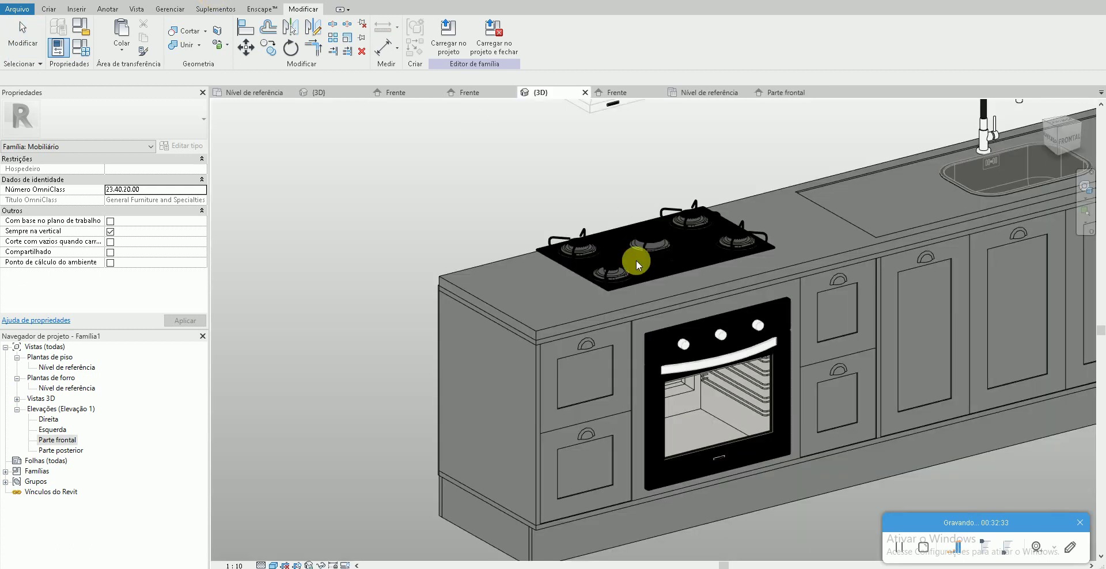
{"action": "scroll", "coordinate": [631, 314], "scroll_direction": "down", "scroll_amount": 3}
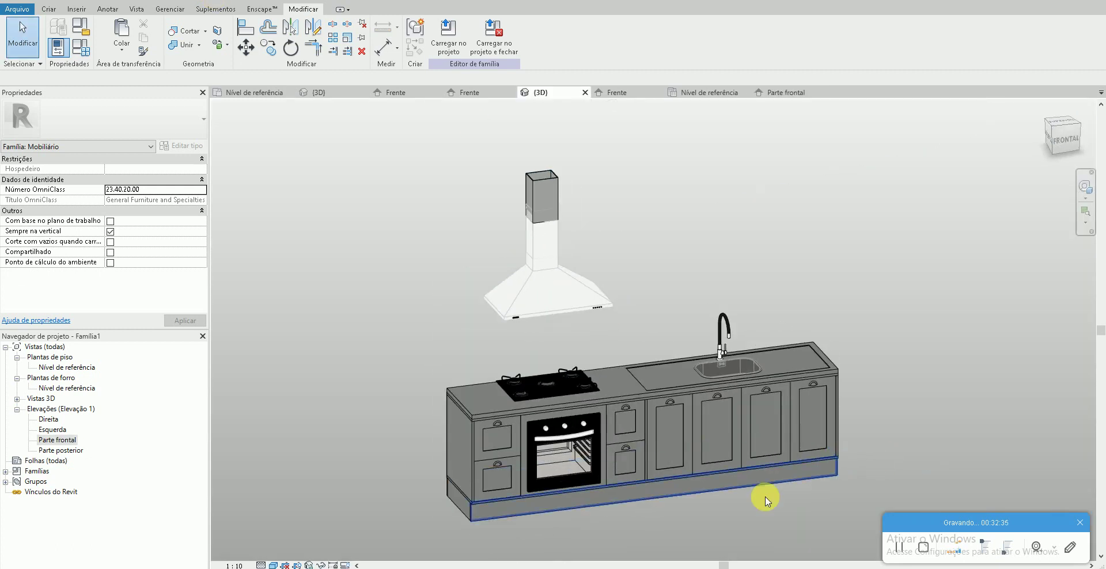
{"action": "left_click", "coordinate": [248, 568]}
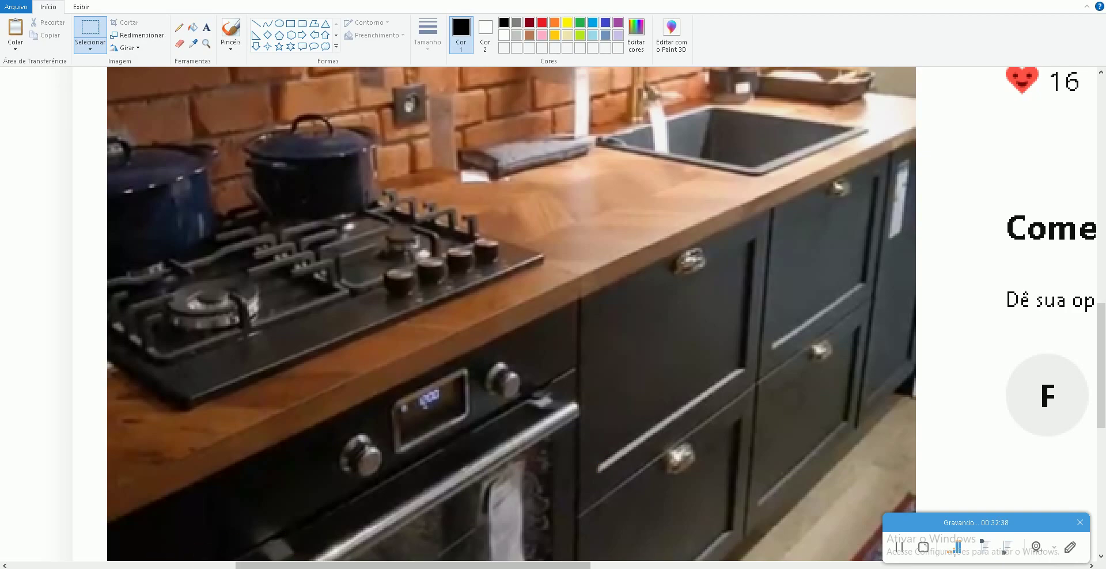
{"action": "left_click", "coordinate": [198, 567]}
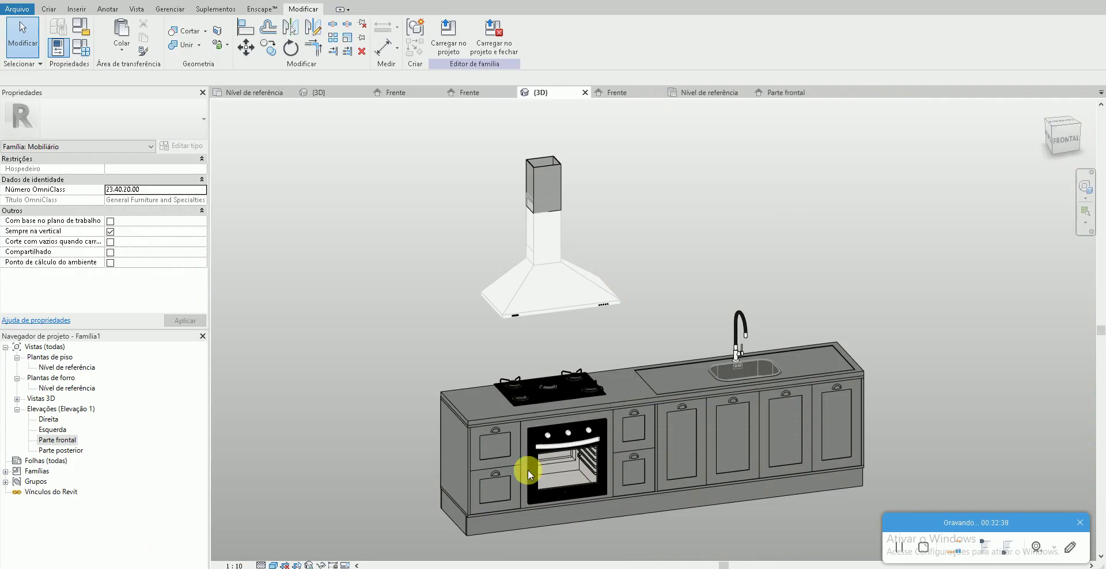
{"action": "scroll", "coordinate": [700, 509], "scroll_direction": "down", "scroll_amount": 1}
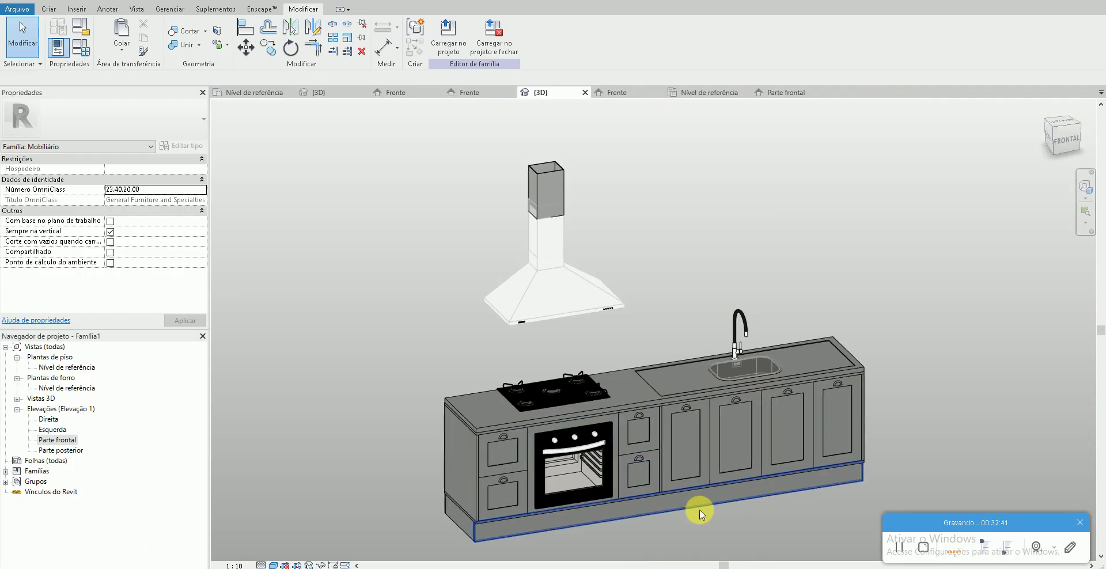
{"action": "scroll", "coordinate": [553, 460], "scroll_direction": "down", "scroll_amount": 1}
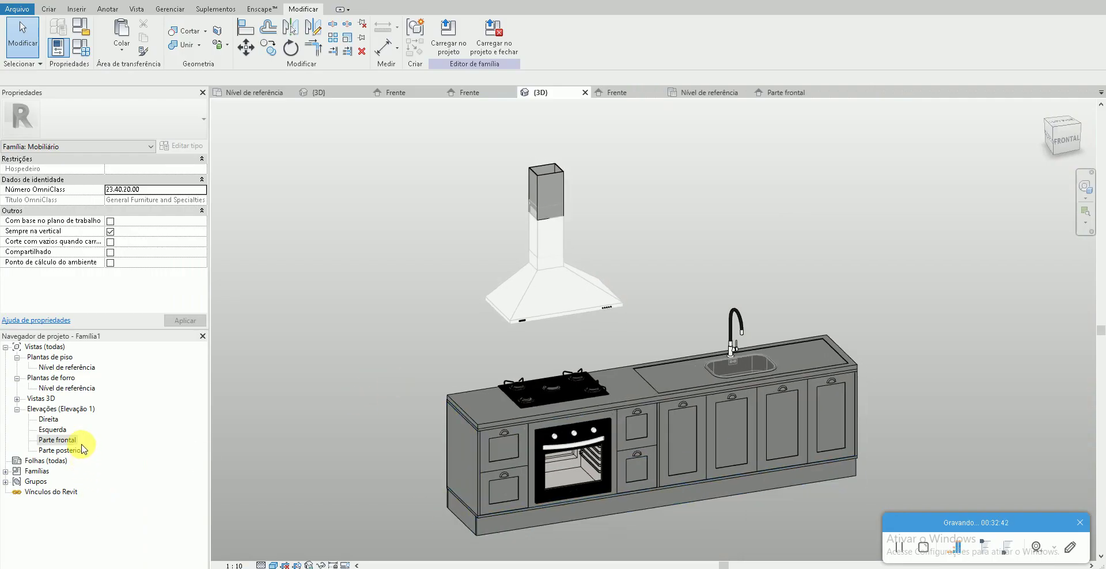
{"action": "double_click", "coordinate": [63, 440]}
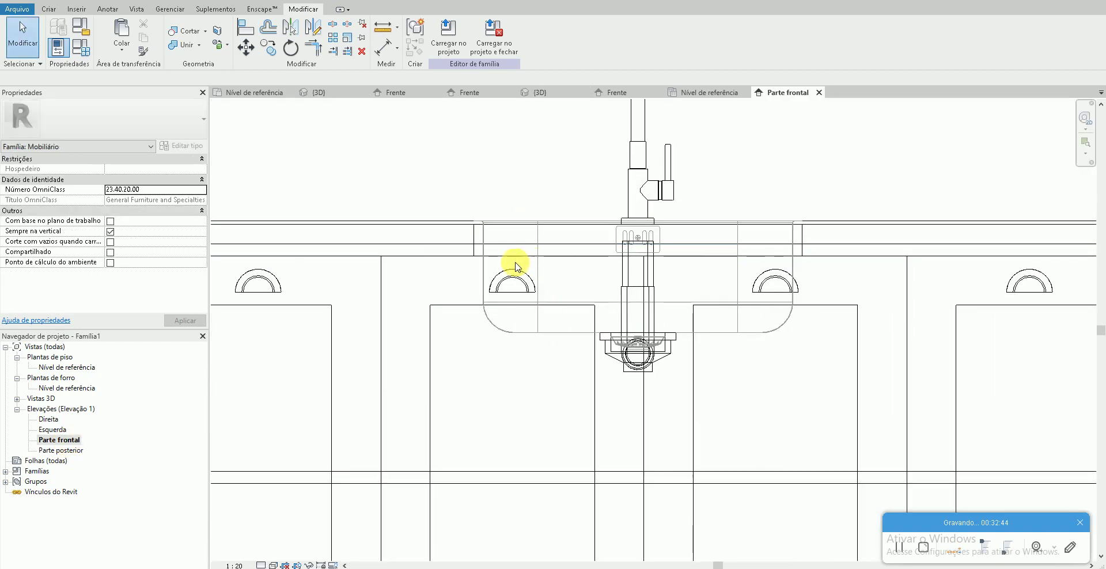
{"action": "left_click", "coordinate": [505, 286]}
{"action": "left_click", "coordinate": [593, 262]}
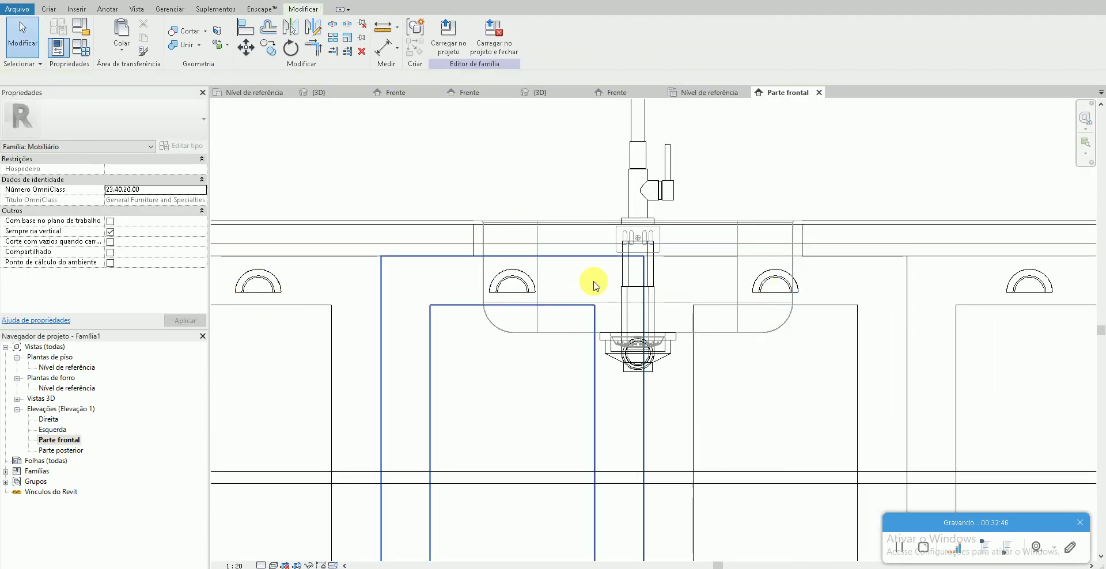
{"action": "scroll", "coordinate": [594, 279], "scroll_direction": "down", "scroll_amount": 2}
{"action": "key", "text": "ctrl+Tab"}
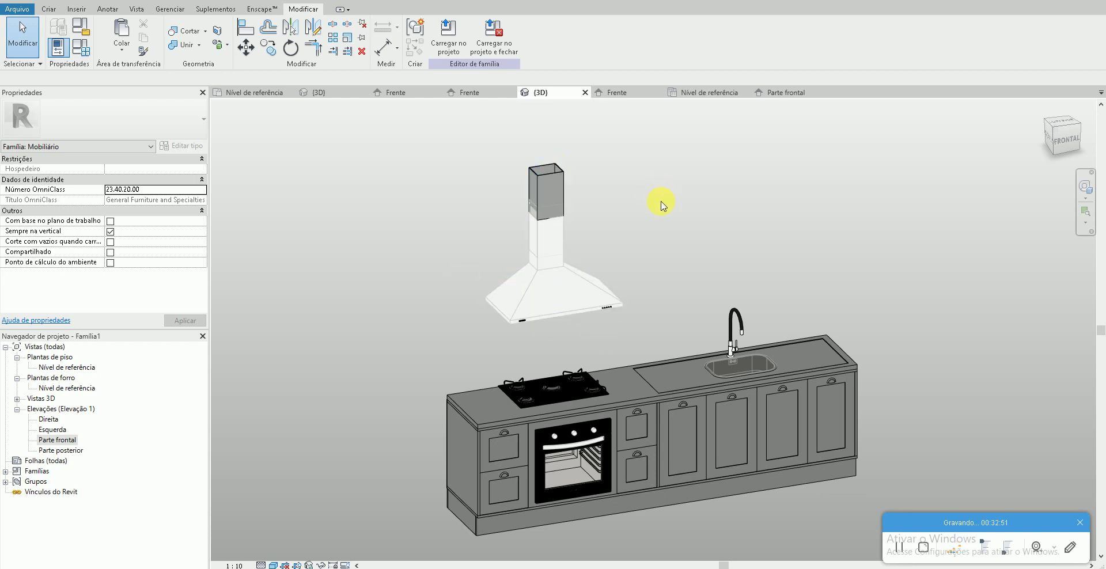
{"action": "scroll", "coordinate": [662, 204], "scroll_direction": "up", "scroll_amount": 1}
{"action": "scroll", "coordinate": [661, 204], "scroll_direction": "down", "scroll_amount": 1}
{"action": "key", "text": "alt+Tab"}
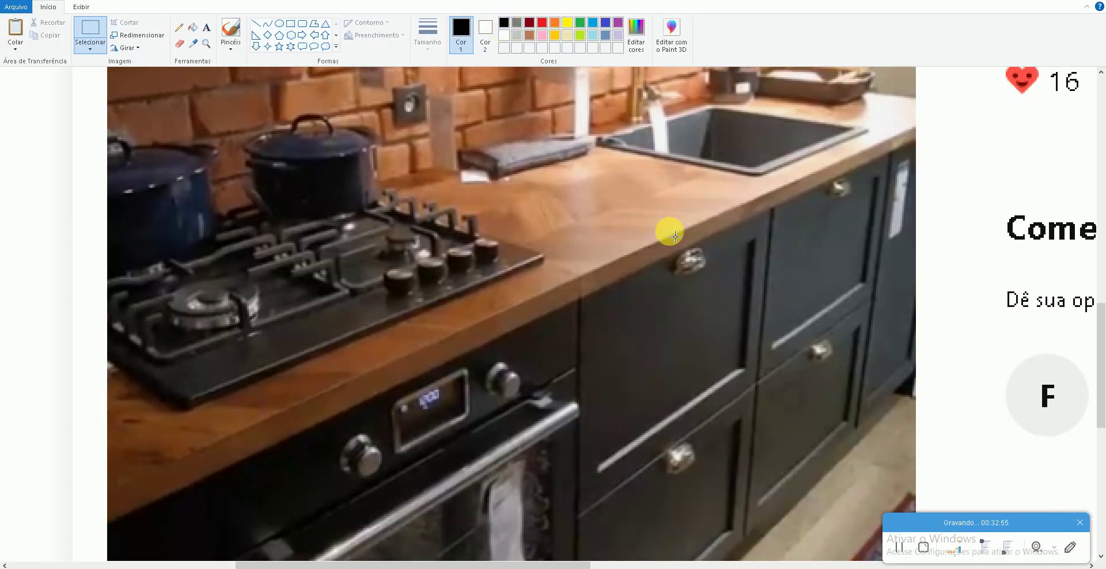
{"action": "scroll", "coordinate": [692, 254], "scroll_direction": "down", "scroll_amount": 3}
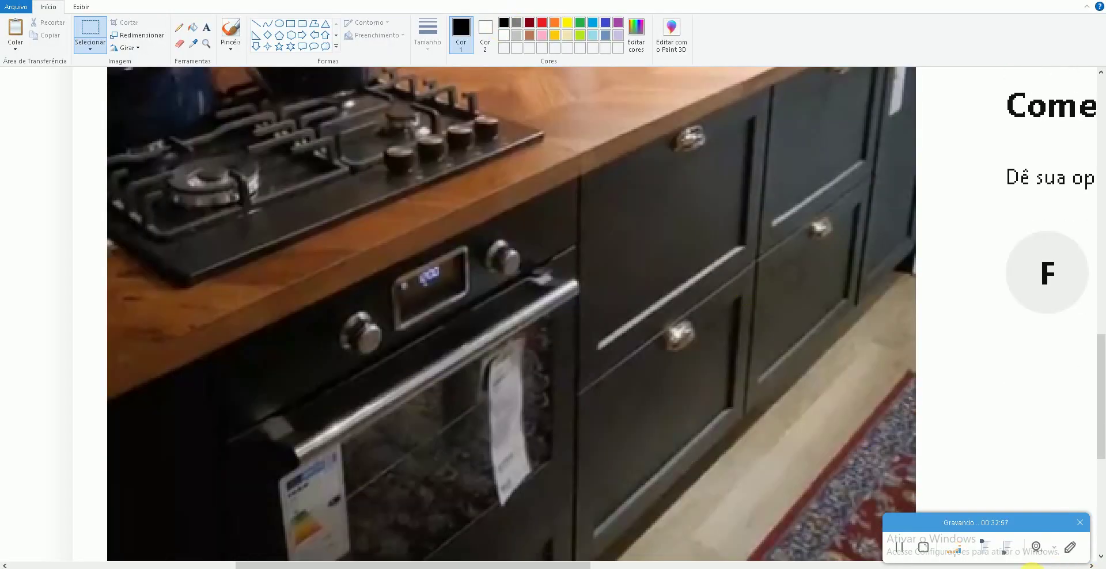
{"action": "scroll", "coordinate": [553, 311], "scroll_direction": "down", "scroll_amount": 3, "text": "ctrl"}
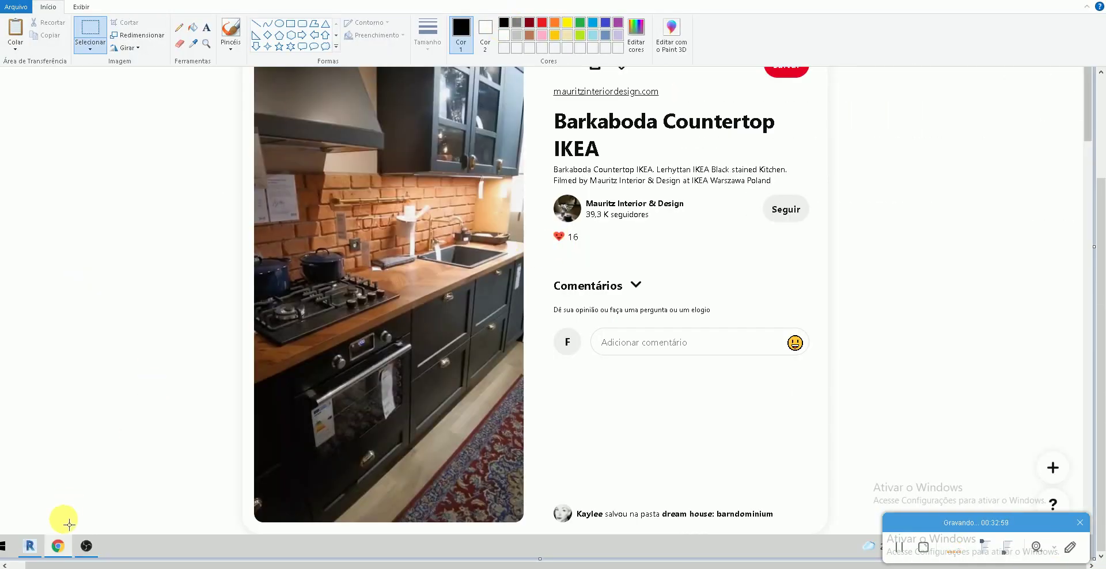
{"action": "key", "text": "alt+Tab"}
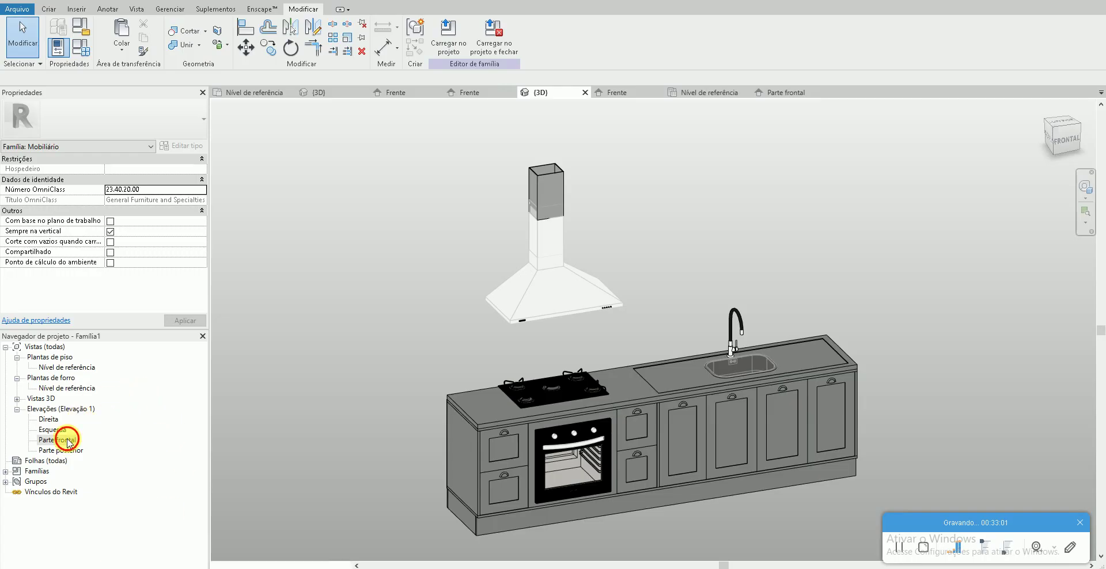
- In the Parte frontal elevation, start a Mesclar blend after cancelling a stray extrusion sketch
{"action": "double_click", "coordinate": [58, 440]}
{"action": "scroll", "coordinate": [461, 288], "scroll_direction": "down", "scroll_amount": 2}
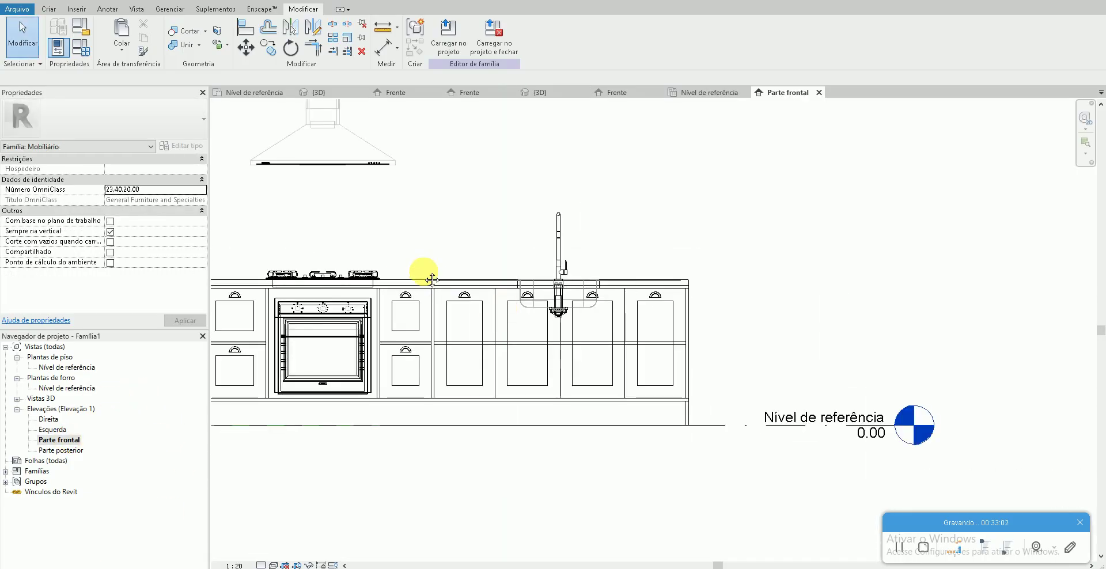
{"action": "left_click", "coordinate": [46, 8]}
{"action": "left_click", "coordinate": [111, 46]}
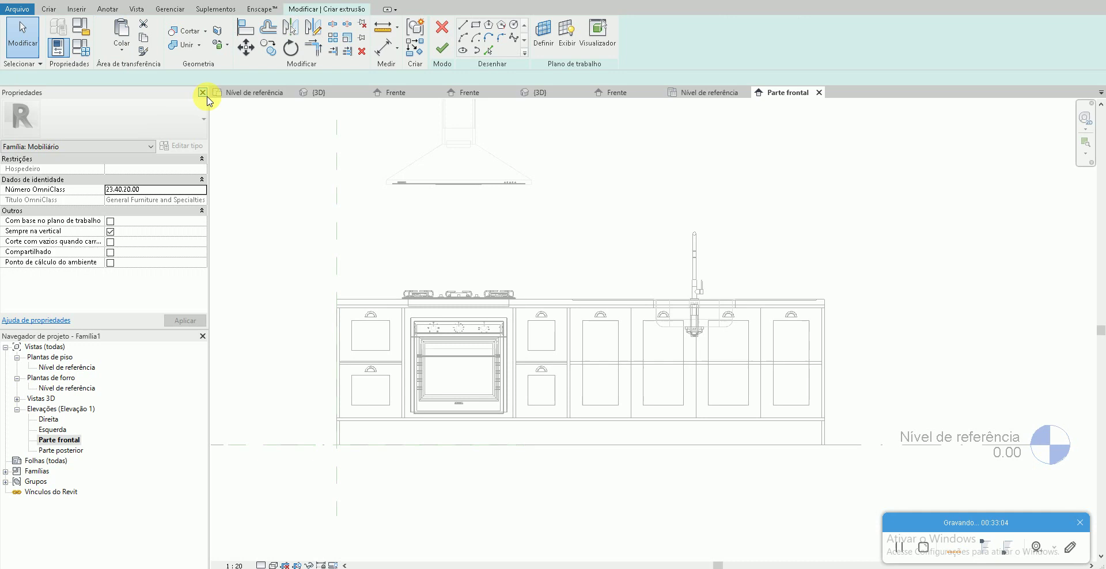
{"action": "left_click", "coordinate": [442, 27]}
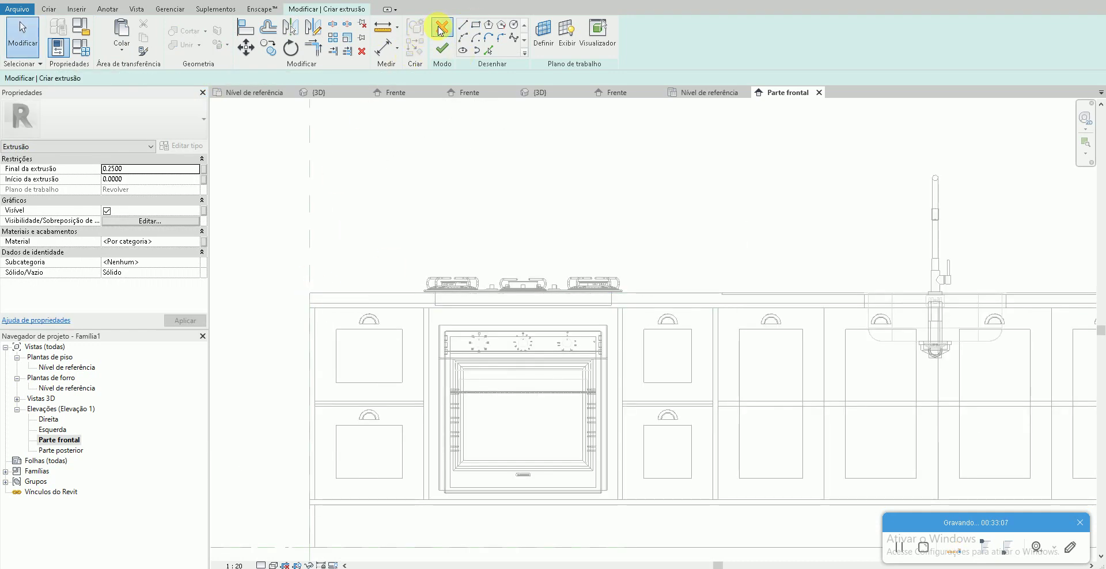
{"action": "left_click", "coordinate": [58, 13]}
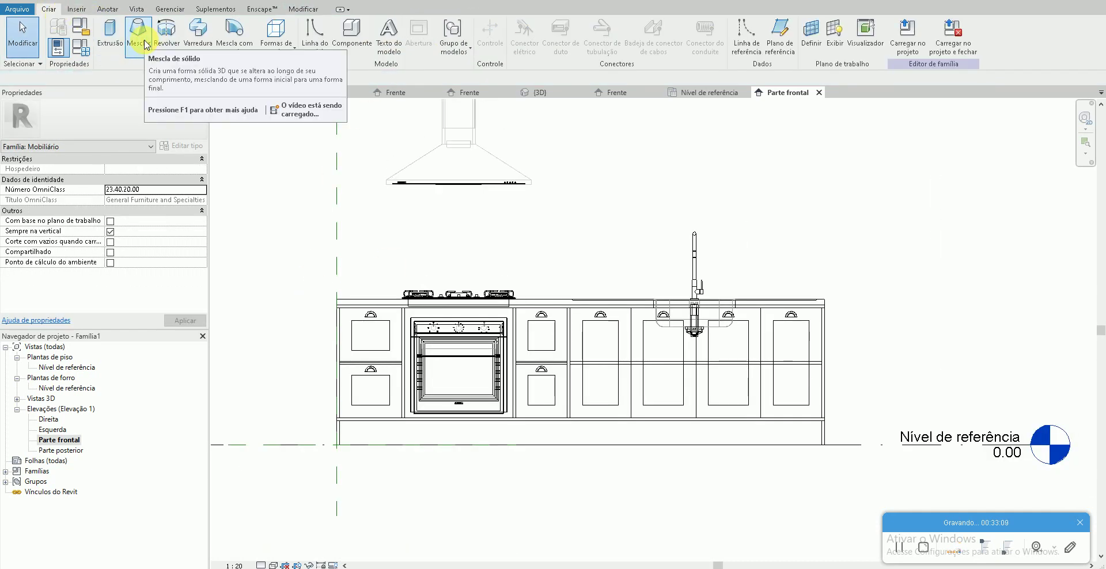
{"action": "left_click", "coordinate": [139, 35]}
{"action": "scroll", "coordinate": [291, 250], "scroll_direction": "up", "scroll_amount": 3}
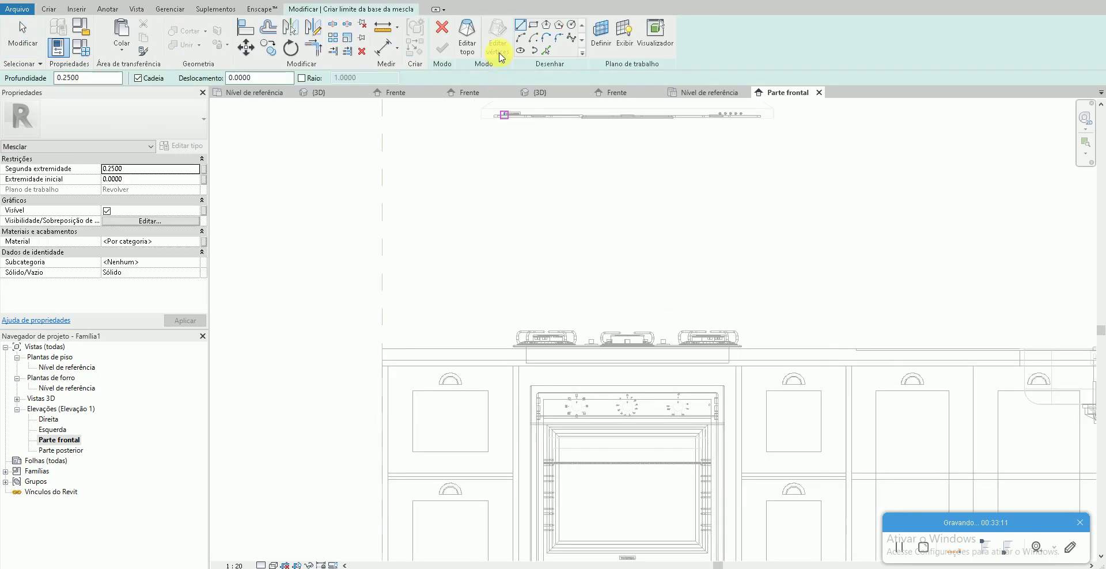
- Draw the blend's base rectangle 0.25 wide on the countertop's left end
{"action": "left_click", "coordinate": [532, 28]}
{"action": "scroll", "coordinate": [404, 353], "scroll_direction": "up", "scroll_amount": 2}
{"action": "left_click", "coordinate": [350, 346]}
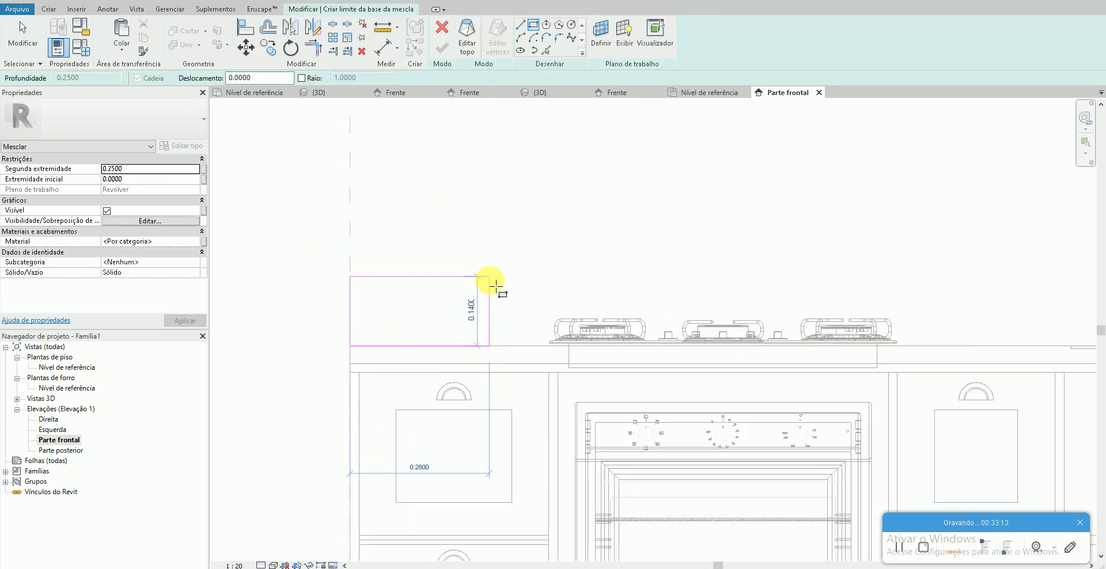
{"action": "left_click", "coordinate": [489, 286]}
{"action": "left_click", "coordinate": [432, 367]}
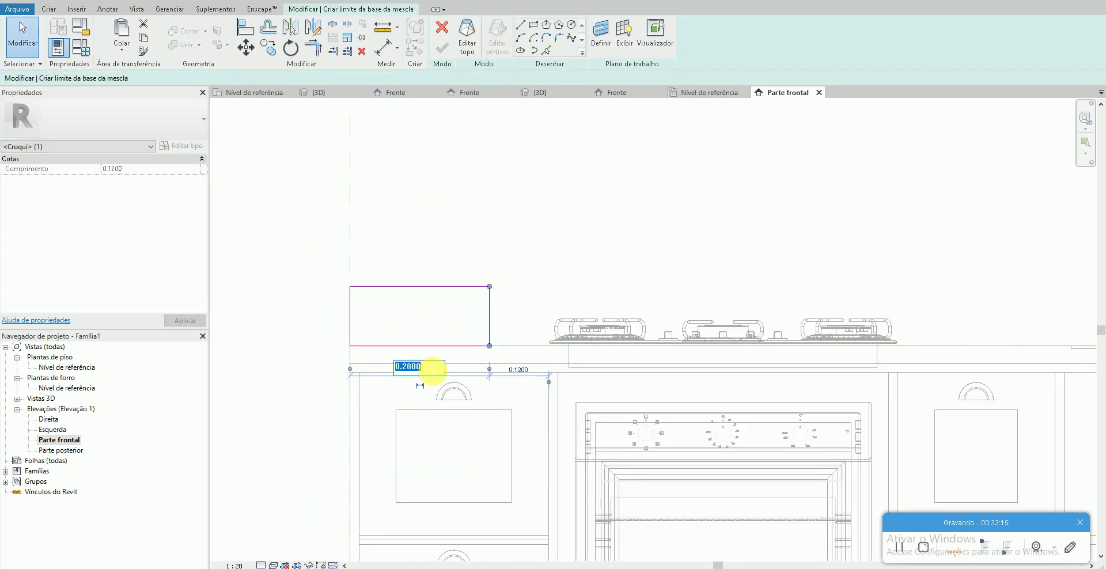
{"action": "left_click", "coordinate": [449, 287]}
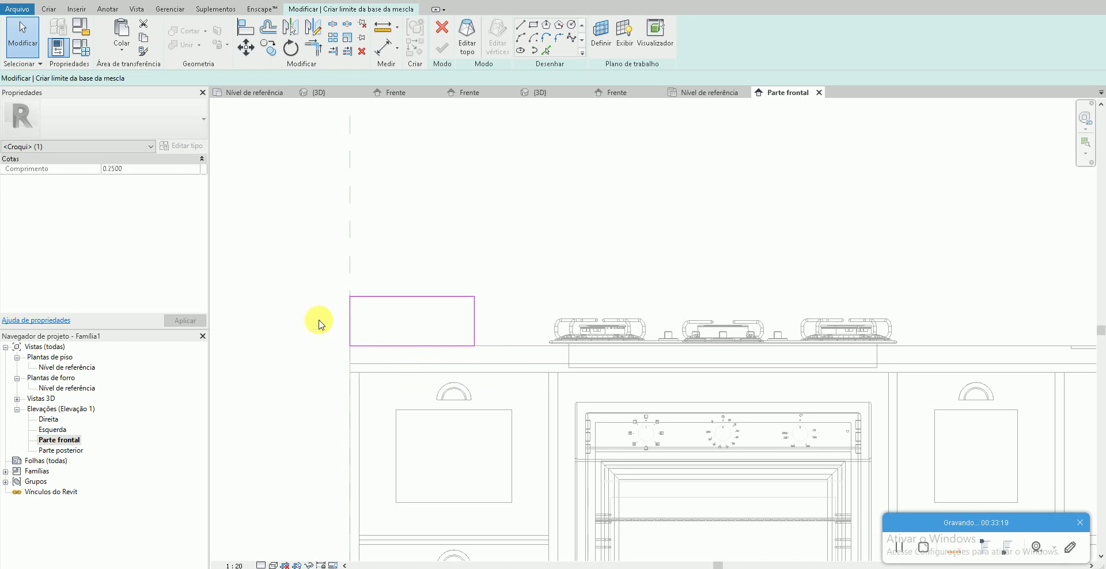
- Sketch the top rectangle, offset it 0.01 inward, and finish the blend
{"action": "left_click", "coordinate": [534, 25]}
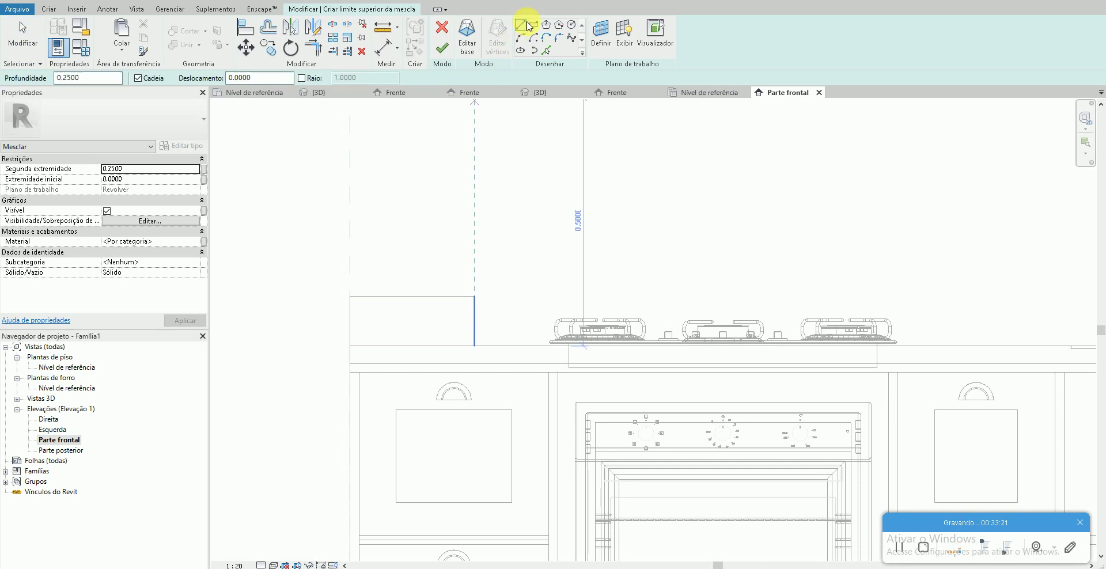
{"action": "left_click", "coordinate": [351, 297]}
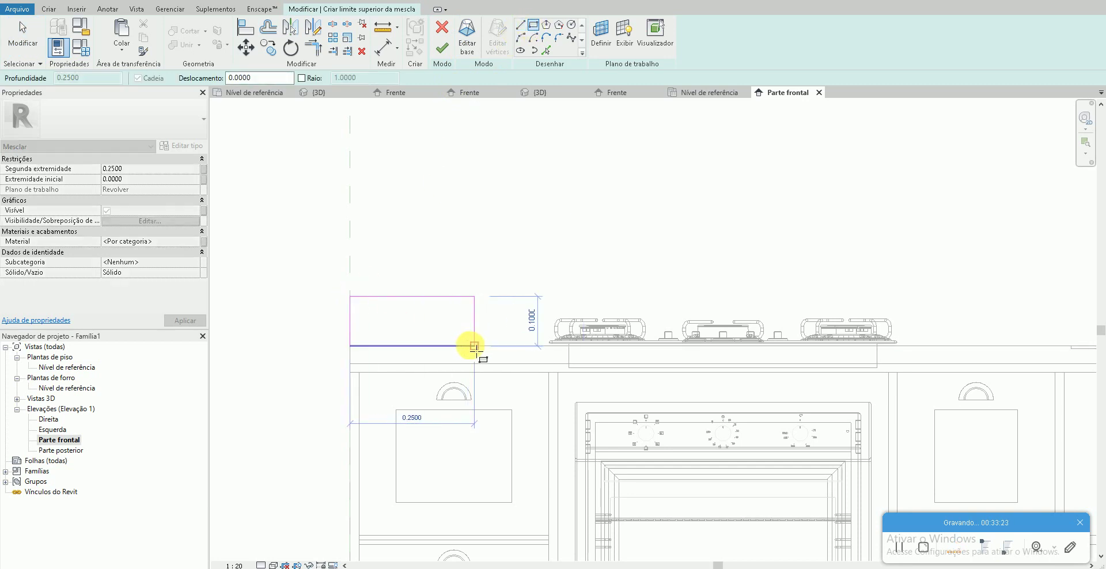
{"action": "left_click", "coordinate": [474, 345]}
{"action": "left_click", "coordinate": [268, 27]}
{"action": "left_click", "coordinate": [334, 77]}
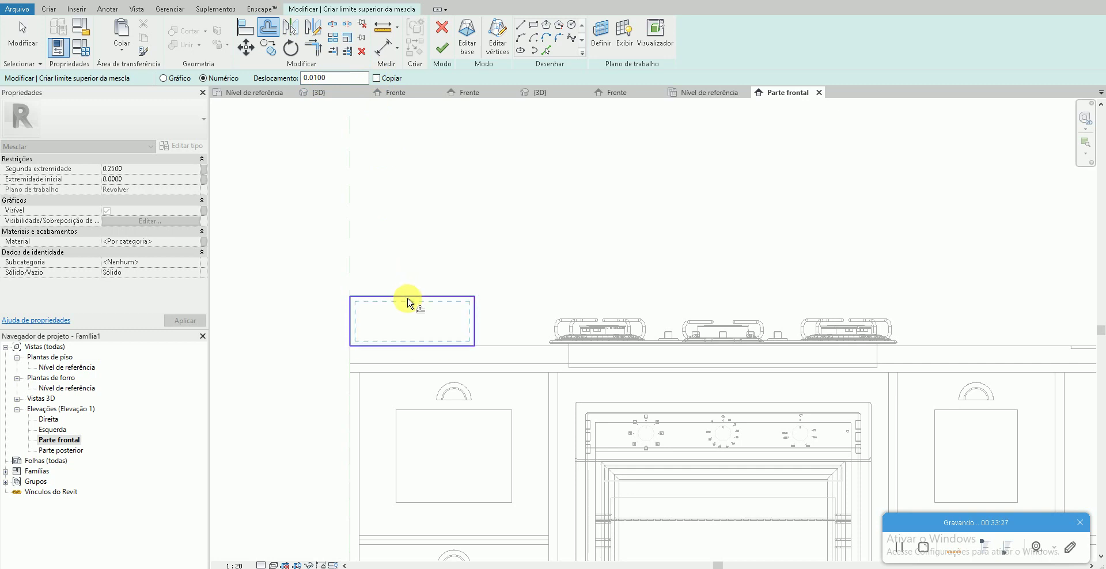
{"action": "left_click", "coordinate": [442, 48]}
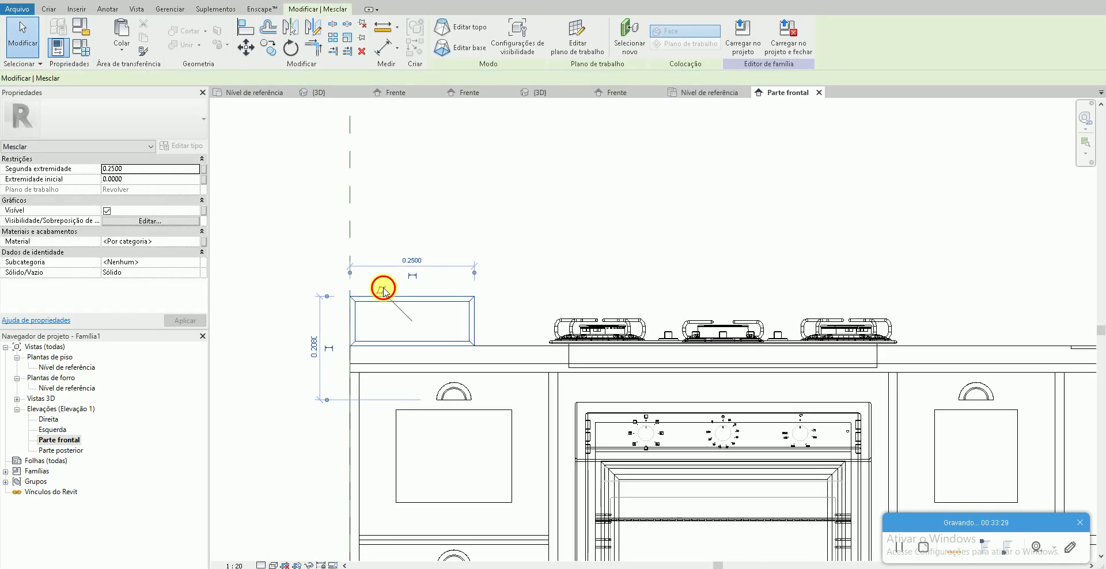
{"action": "left_click", "coordinate": [384, 292]}
- Select the blend and, in the Nível de referência plan, set Segunda extremidade to 0.01
{"action": "key", "text": "ctrl+Tab"}
{"action": "scroll", "coordinate": [497, 414], "scroll_direction": "up", "scroll_amount": 3}
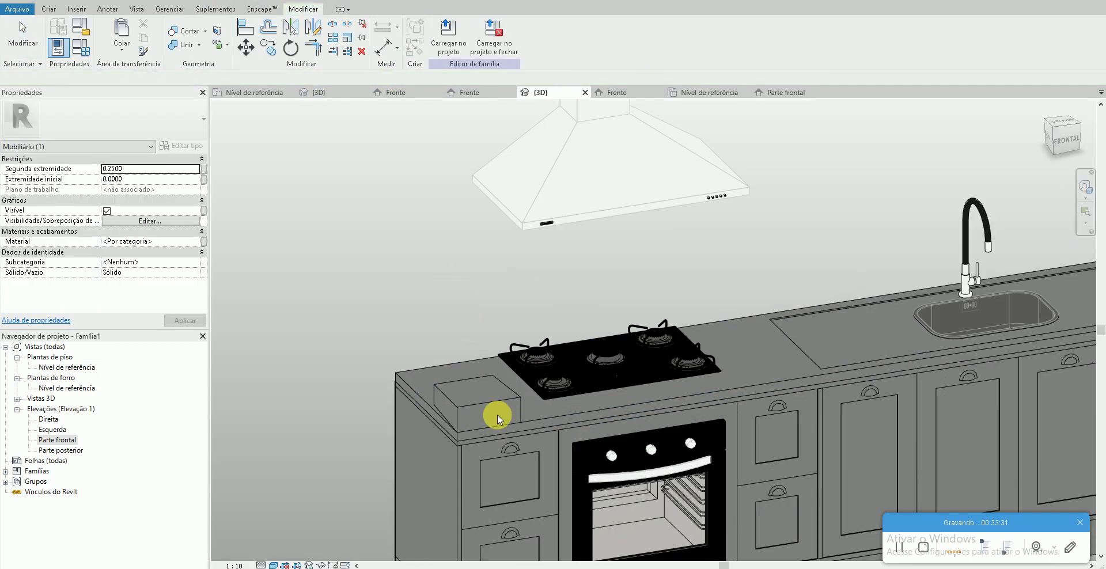
{"action": "left_click", "coordinate": [475, 399]}
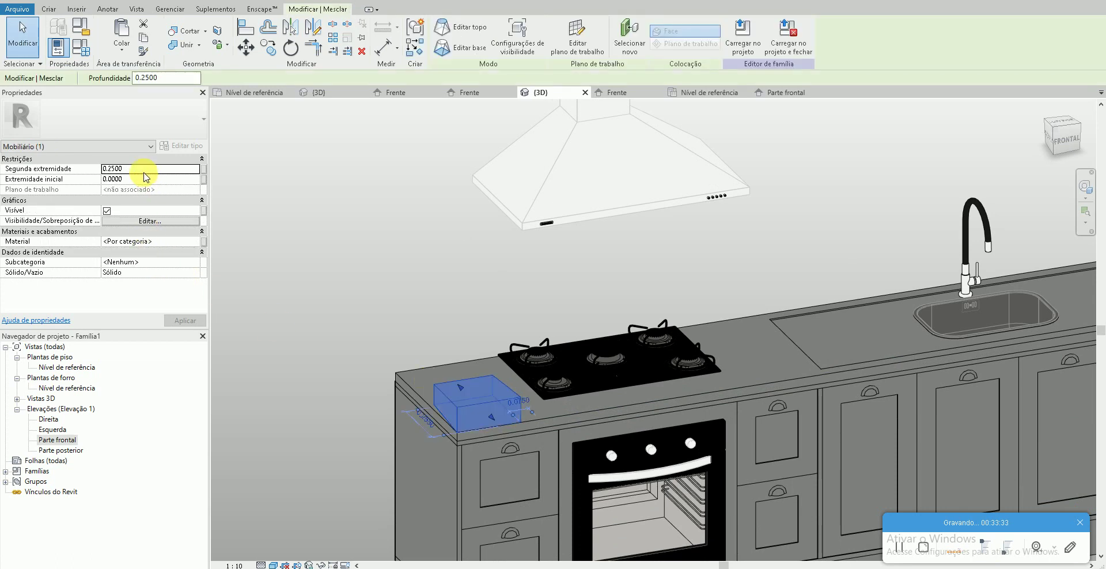
{"action": "double_click", "coordinate": [66, 367]}
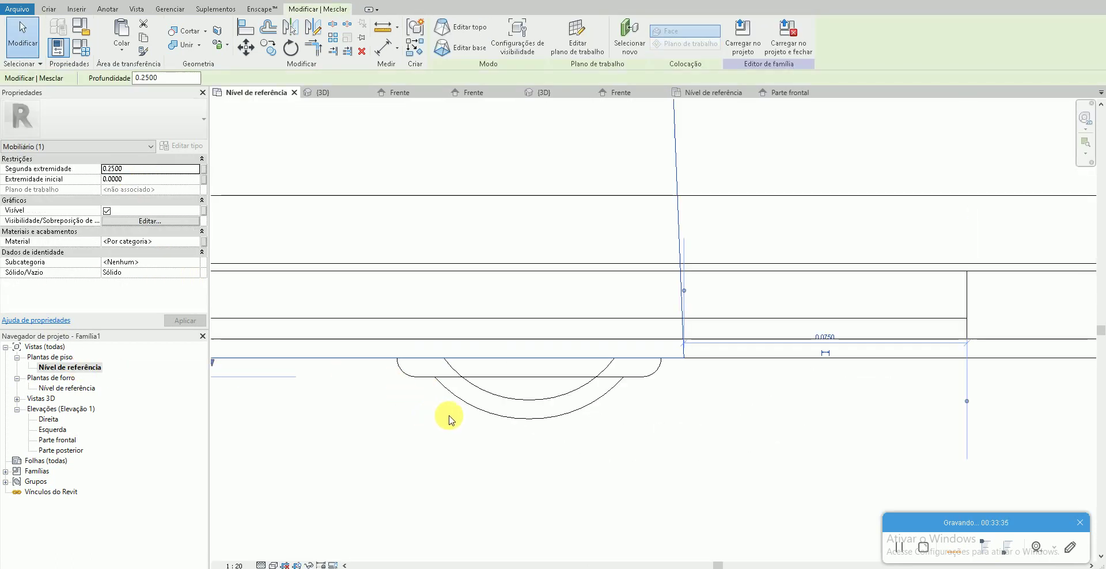
{"action": "scroll", "coordinate": [553, 425], "scroll_direction": "down", "scroll_amount": 3}
{"action": "scroll", "coordinate": [527, 345], "scroll_direction": "down", "scroll_amount": 2}
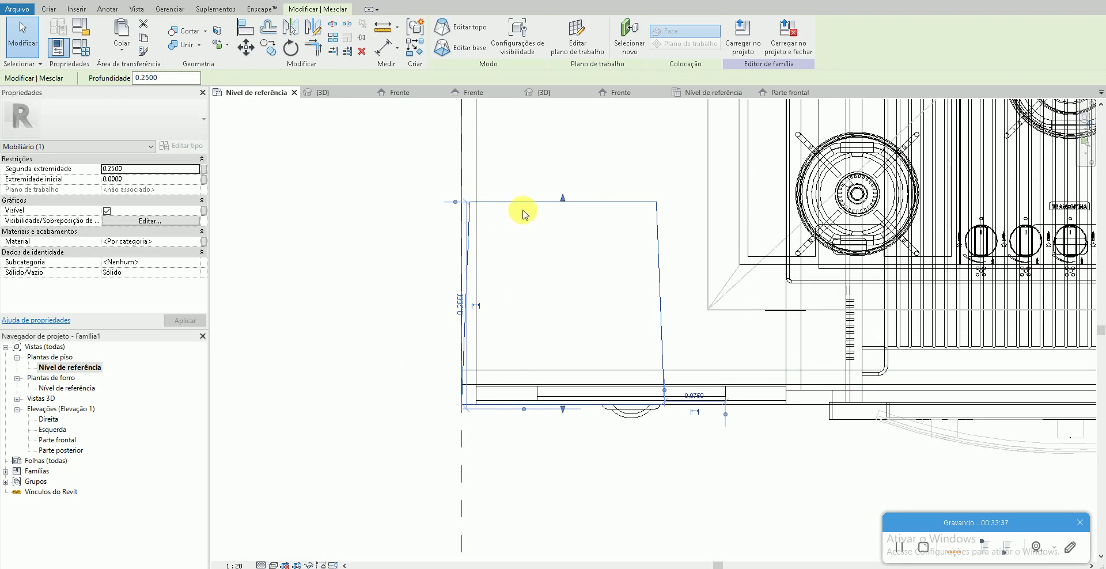
{"action": "left_click", "coordinate": [166, 171]}
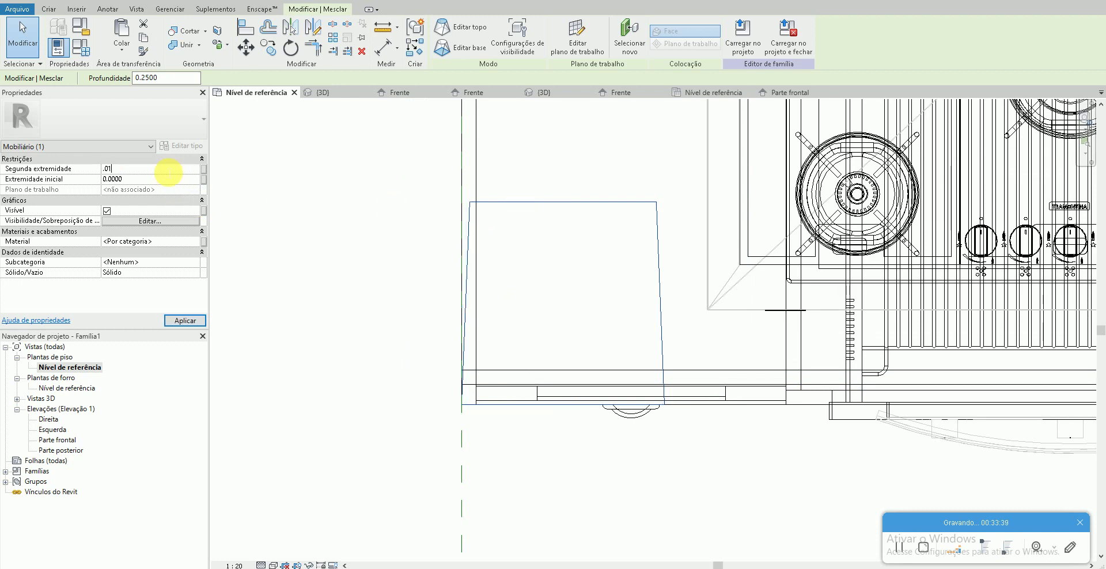
{"action": "key", "text": "Return"}
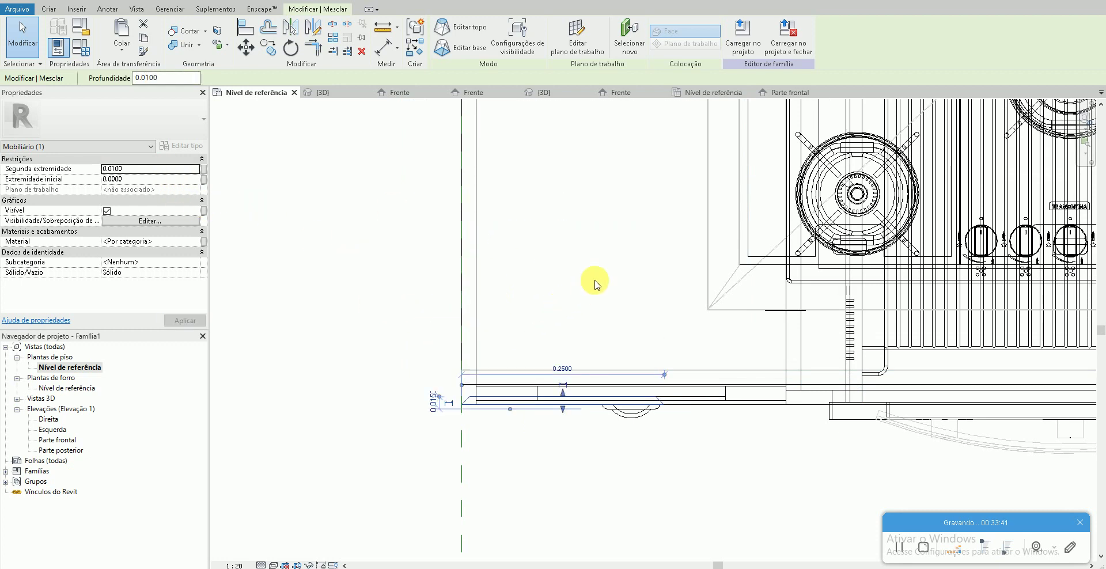
- Rotate the thin blend 180° with RO
{"action": "key", "text": "r"}
{"action": "key", "text": "o"}
{"action": "left_click", "coordinate": [596, 285]}
{"action": "type", "text": "180"}
{"action": "key", "text": "Return"}
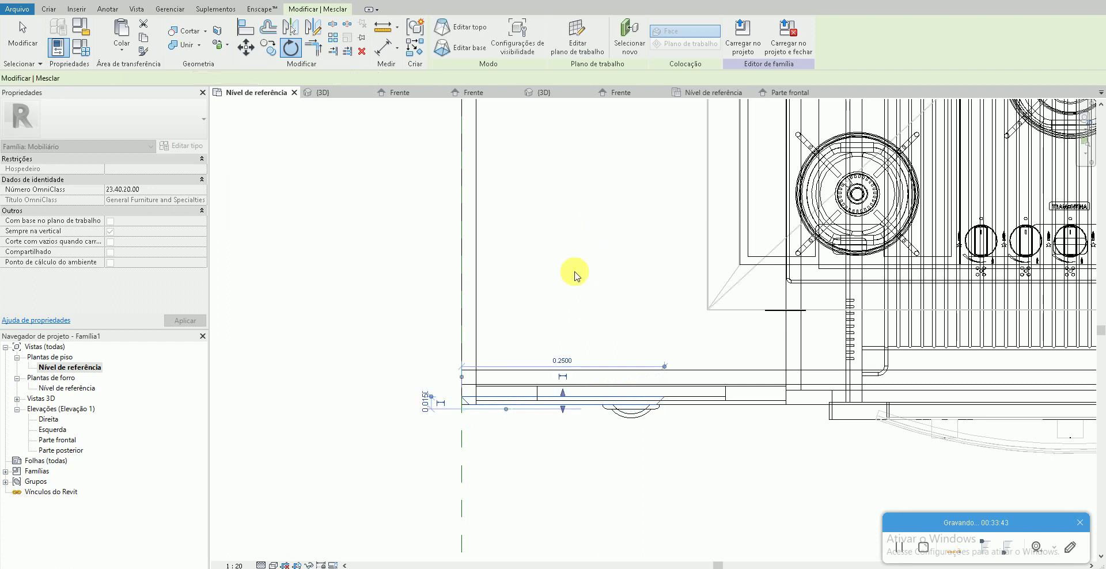
- Move the tile with MV against the counter's back edge, then return to 3D
{"action": "key", "text": "m"}
{"action": "key", "text": "v"}
{"action": "left_click", "coordinate": [459, 396]}
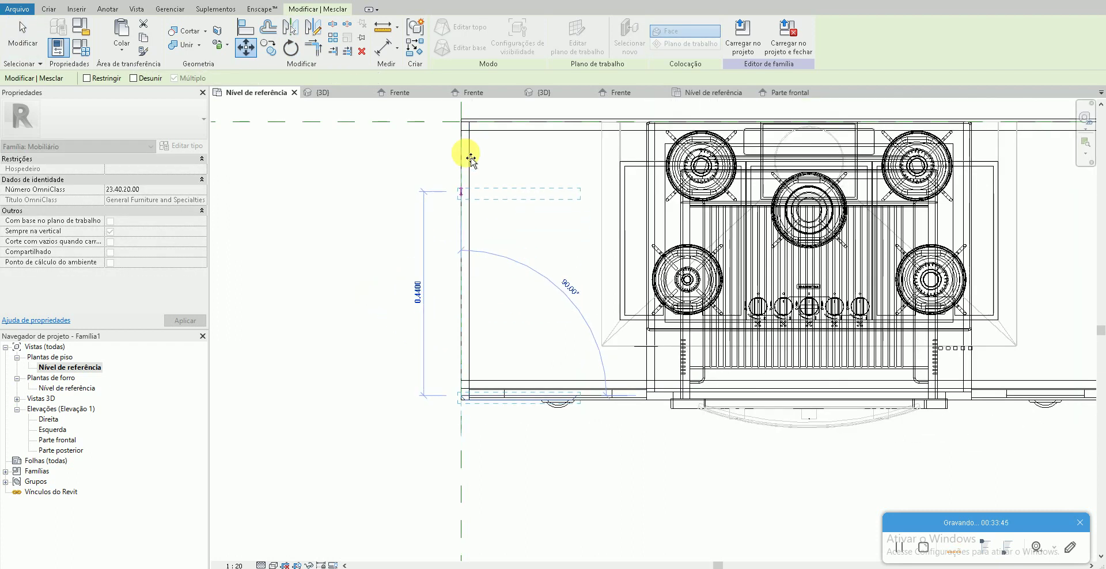
{"action": "scroll", "coordinate": [458, 118], "scroll_direction": "up", "scroll_amount": 5}
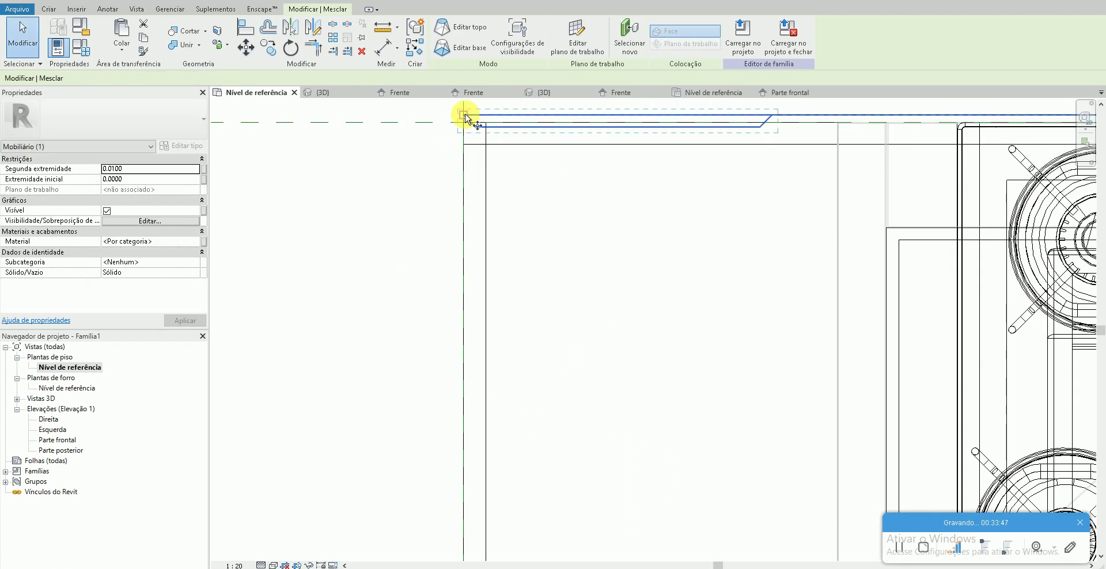
{"action": "left_click", "coordinate": [466, 124]}
{"action": "left_click", "coordinate": [334, 164]}
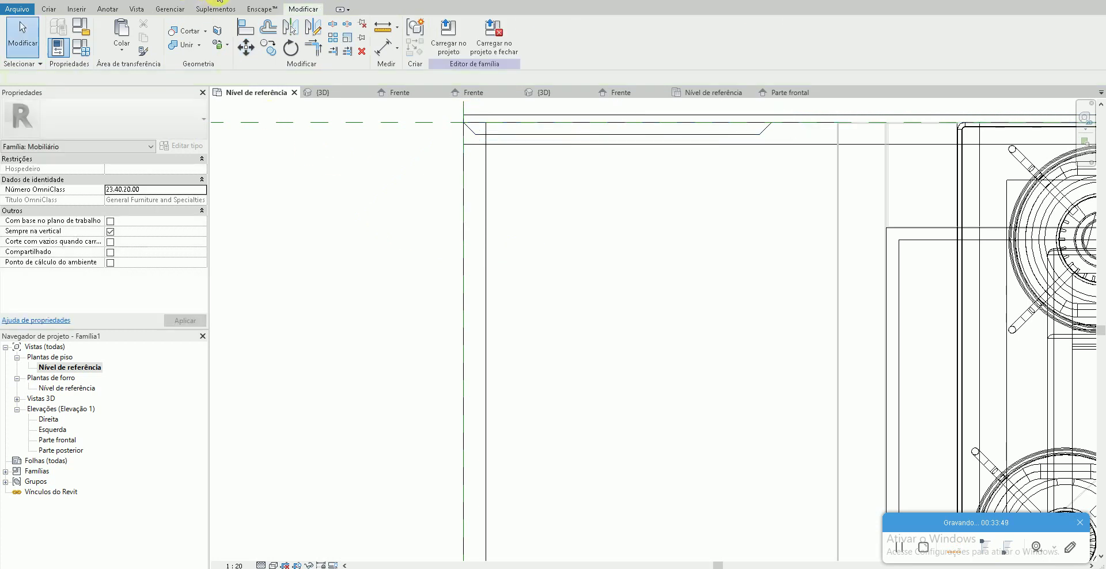
{"action": "key", "text": "ctrl+Tab"}
- In the front elevation, copy the backsplash tile with CO, placing the first copy to its right
{"action": "key", "text": "z"}
{"action": "key", "text": "f"}
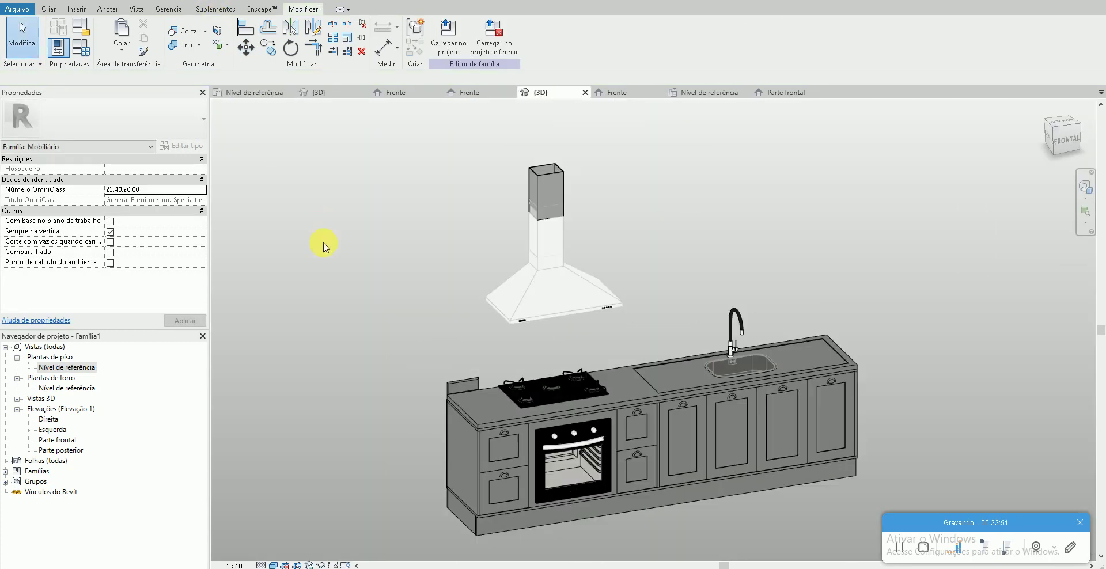
{"action": "double_click", "coordinate": [68, 440]}
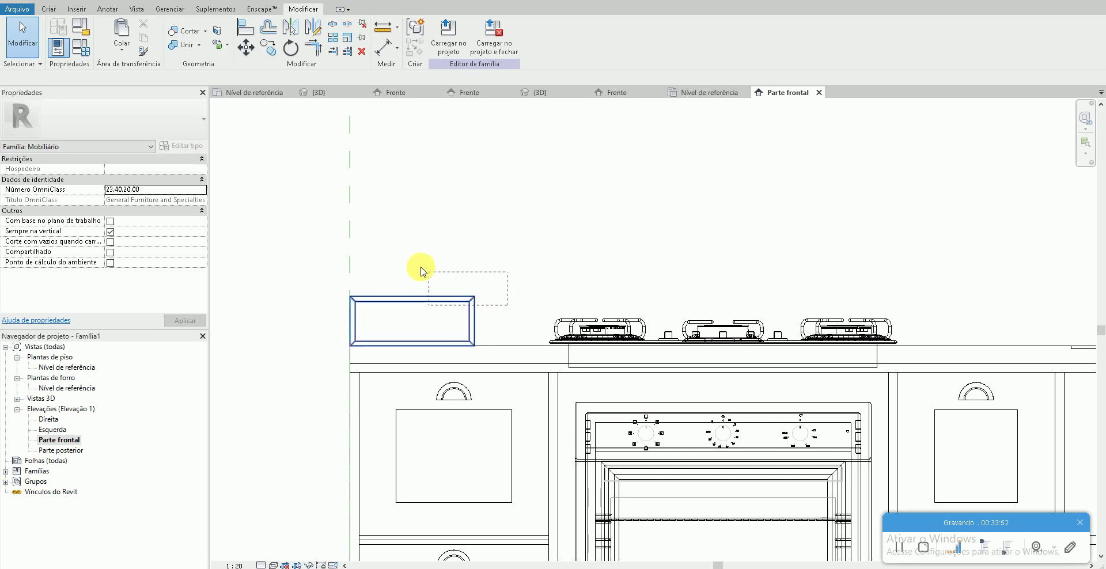
{"action": "left_click", "coordinate": [422, 271]}
{"action": "key", "text": "c"}
{"action": "key", "text": "o"}
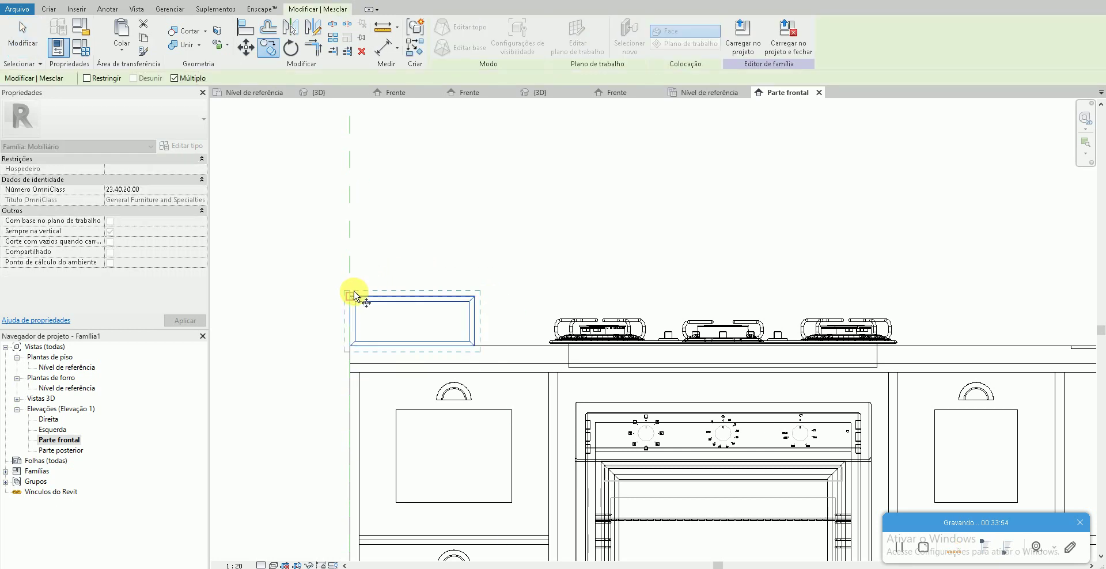
{"action": "left_click_drag", "start_coordinate": [354, 296], "coordinate": [489, 311]}
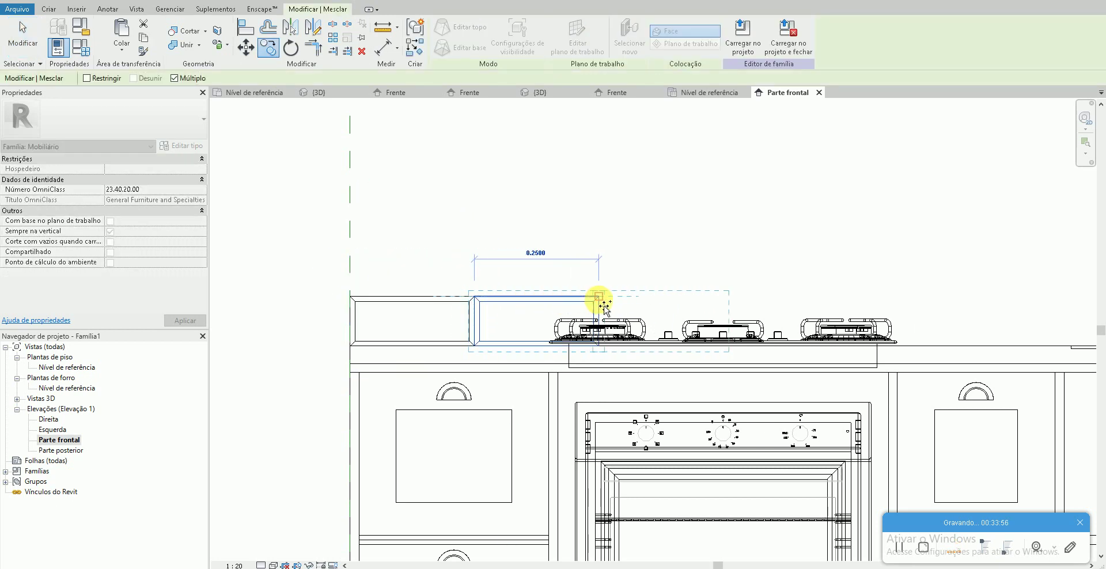
{"action": "left_click", "coordinate": [597, 298]}
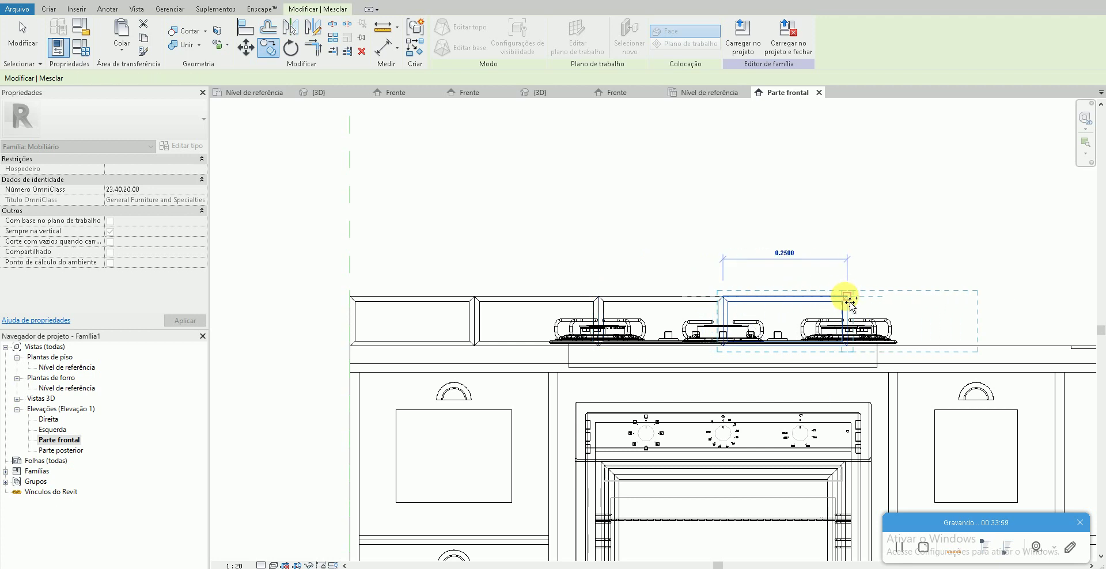
- Place further tile copies along the back edge, past the faucet, to the counter's right end
{"action": "scroll", "coordinate": [711, 322], "scroll_direction": "down", "scroll_amount": 2}
{"action": "middle_click_drag", "start_coordinate": [711, 321], "coordinate": [476, 333]}
{"action": "left_click", "coordinate": [623, 319]}
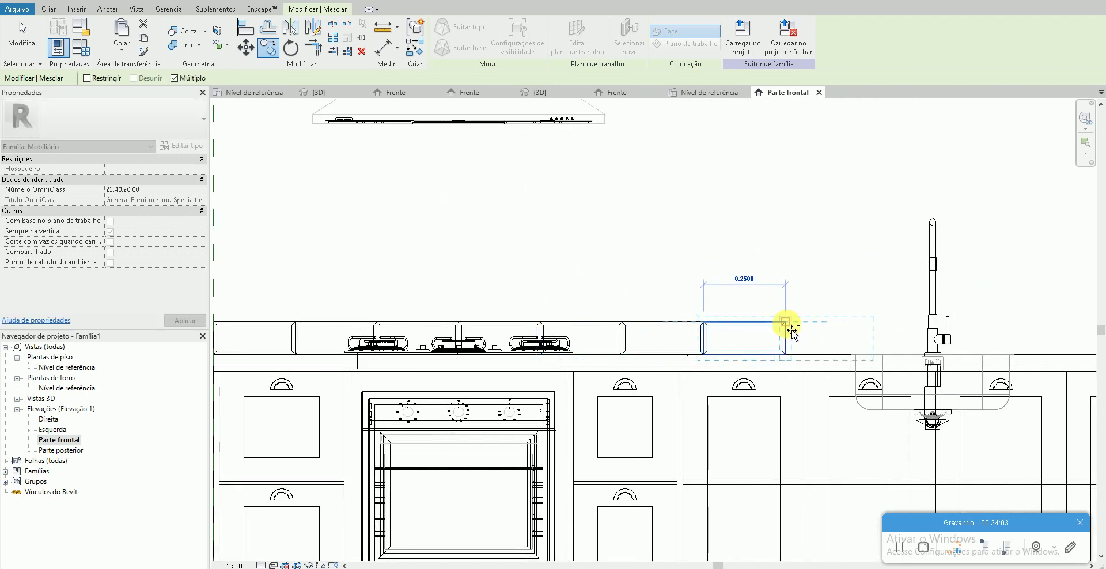
{"action": "left_click", "coordinate": [789, 331]}
{"action": "left_click", "coordinate": [868, 326]}
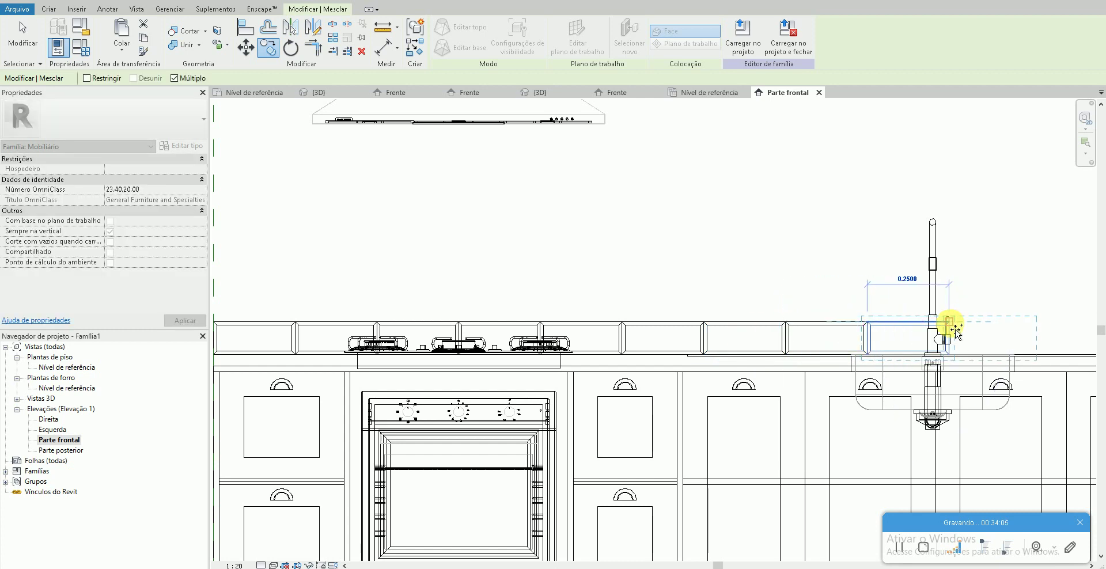
{"action": "left_click", "coordinate": [950, 326]}
{"action": "scroll", "coordinate": [1039, 329], "scroll_direction": "down", "scroll_amount": 2}
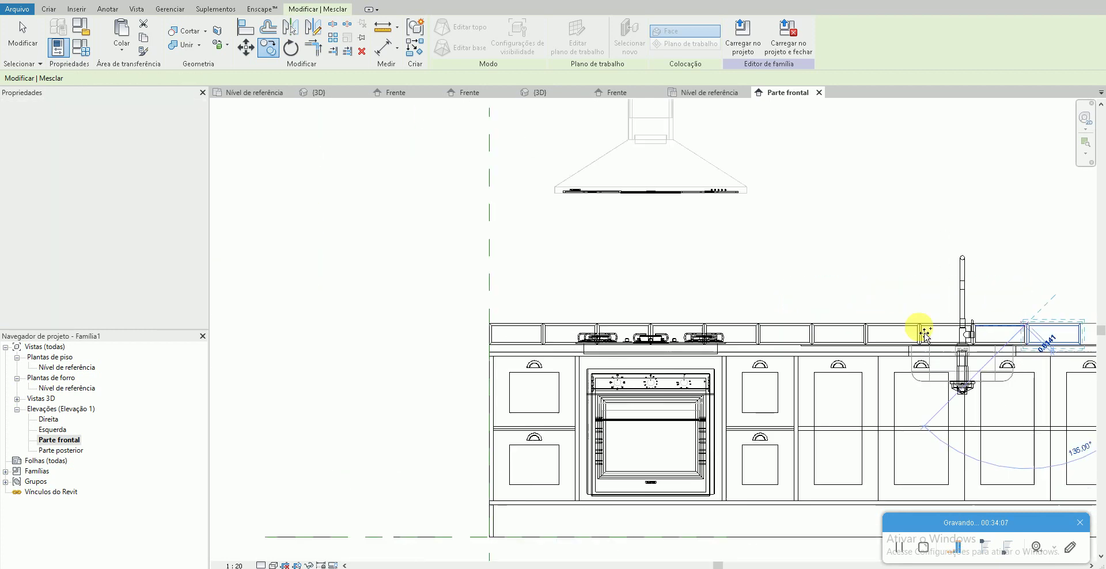
{"action": "middle_click_drag", "start_coordinate": [919, 329], "coordinate": [715, 321]}
{"action": "left_click", "coordinate": [754, 314]}
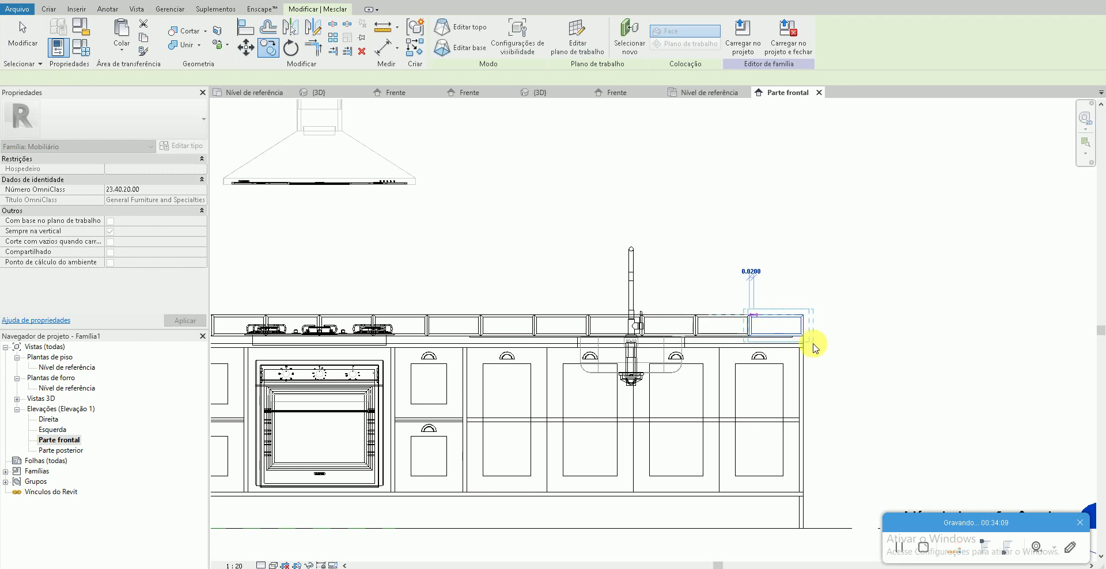
{"action": "key", "text": "Escape"}
{"action": "key", "text": "Escape"}
- Select the right-end tile and start another CO copy from its base point
{"action": "scroll", "coordinate": [812, 329], "scroll_direction": "up", "scroll_amount": 2}
{"action": "scroll", "coordinate": [814, 312], "scroll_direction": "down", "scroll_amount": 2}
{"action": "left_click", "coordinate": [762, 300]}
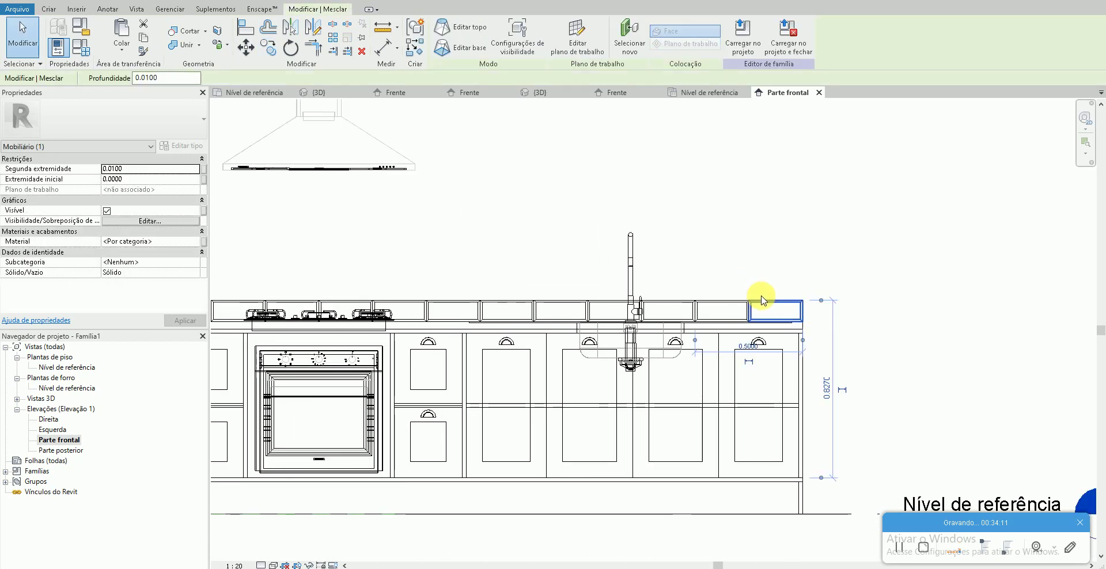
{"action": "key", "text": "c"}
{"action": "key", "text": "o"}
{"action": "scroll", "coordinate": [800, 322], "scroll_direction": "up", "scroll_amount": 2}
{"action": "left_click", "coordinate": [815, 322]}
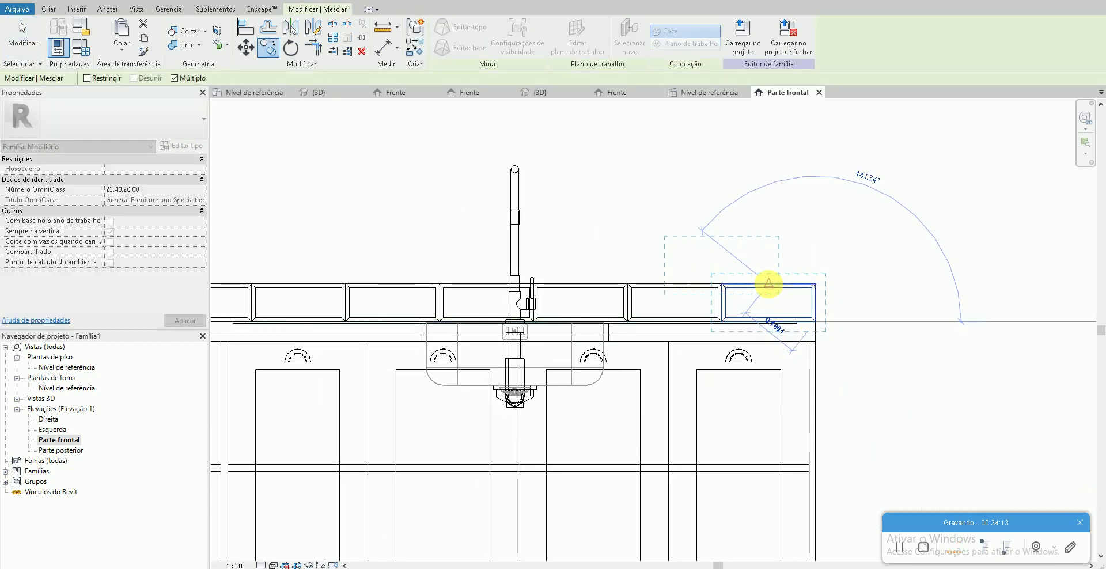
- Place two tile copies in a second row above and move the right one beside the others
{"action": "left_click", "coordinate": [770, 288]}
{"action": "key", "text": "Escape"}
{"action": "left_click", "coordinate": [679, 286]}
{"action": "key", "text": "Escape"}
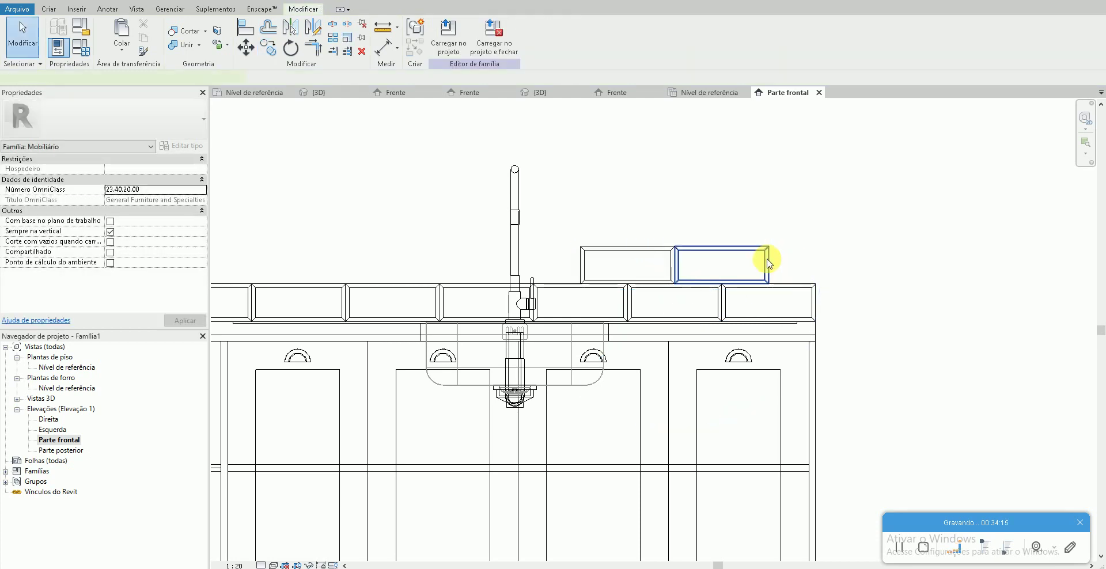
{"action": "left_click", "coordinate": [677, 253]}
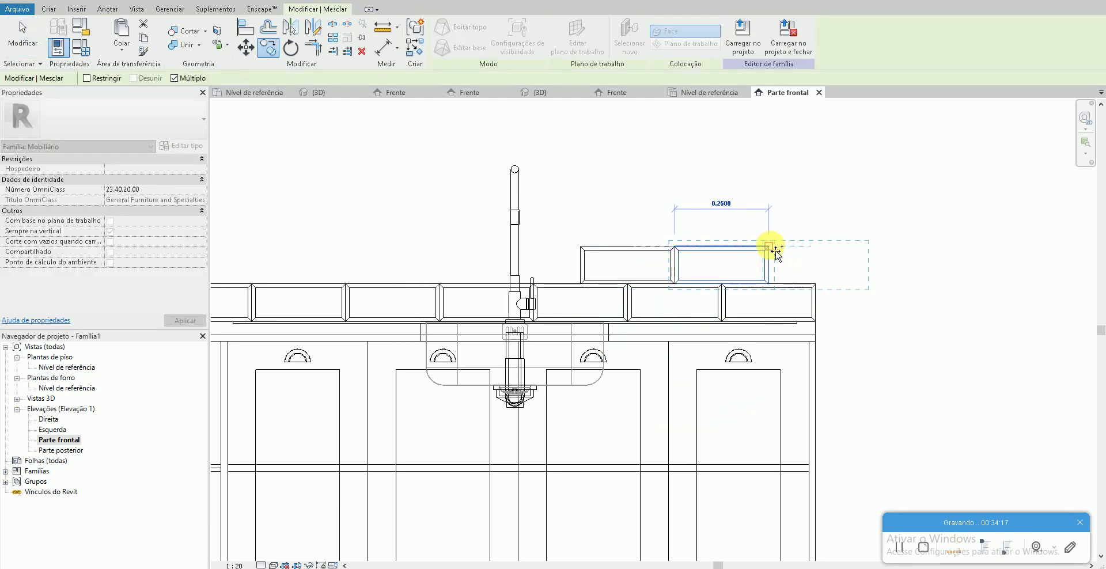
{"action": "left_click_drag", "start_coordinate": [677, 253], "coordinate": [774, 247]}
- Edit the upper tile's blend sketches, aligning the top sketch edges, and finish the edit
{"action": "double_click", "coordinate": [835, 278]}
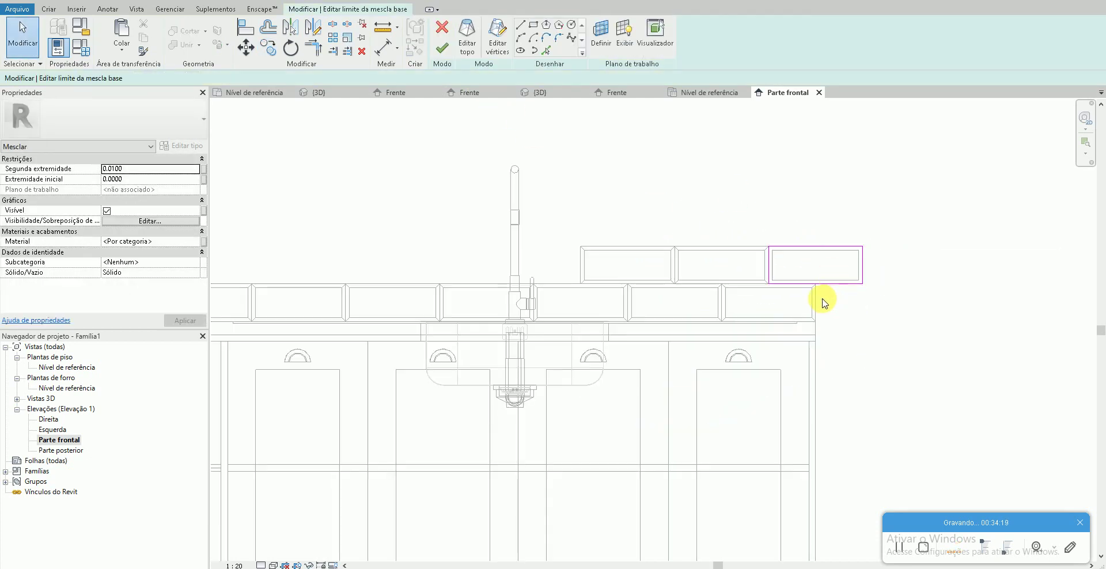
{"action": "left_click", "coordinate": [467, 41]}
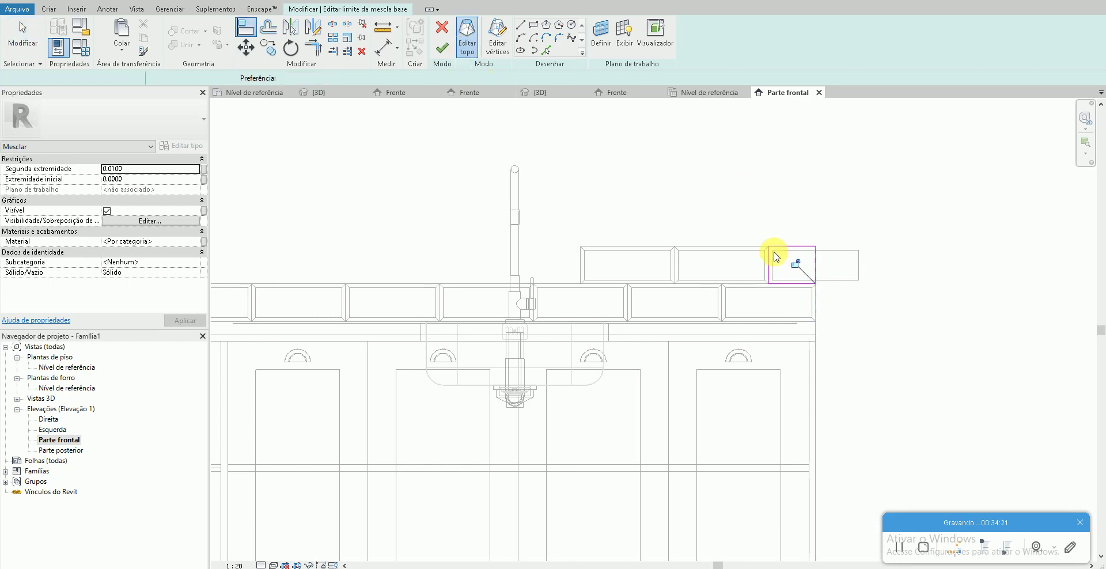
{"action": "key", "text": "a"}
{"action": "key", "text": "l"}
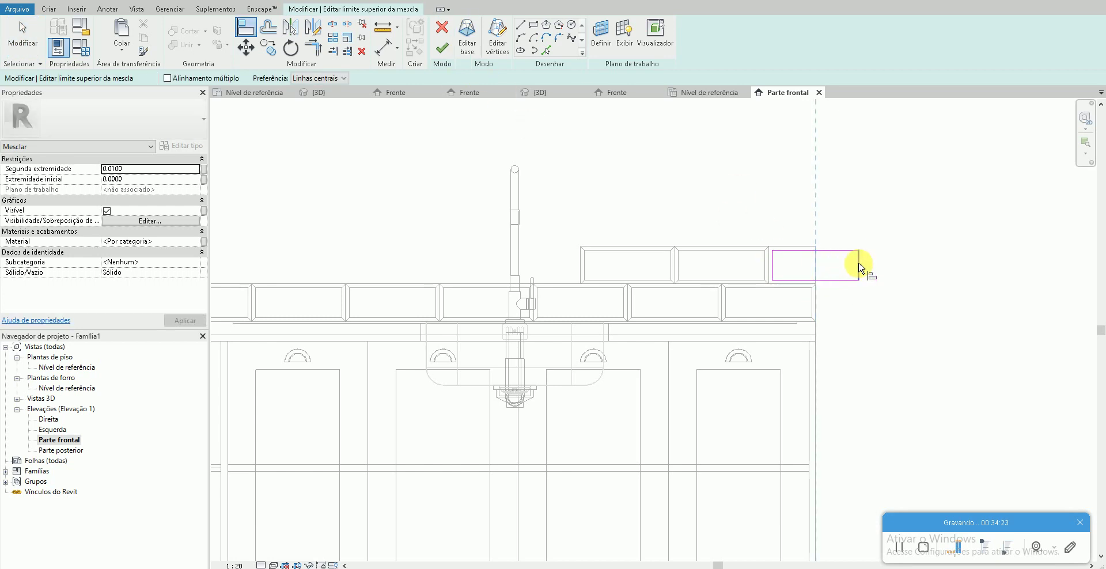
{"action": "left_click", "coordinate": [442, 47]}
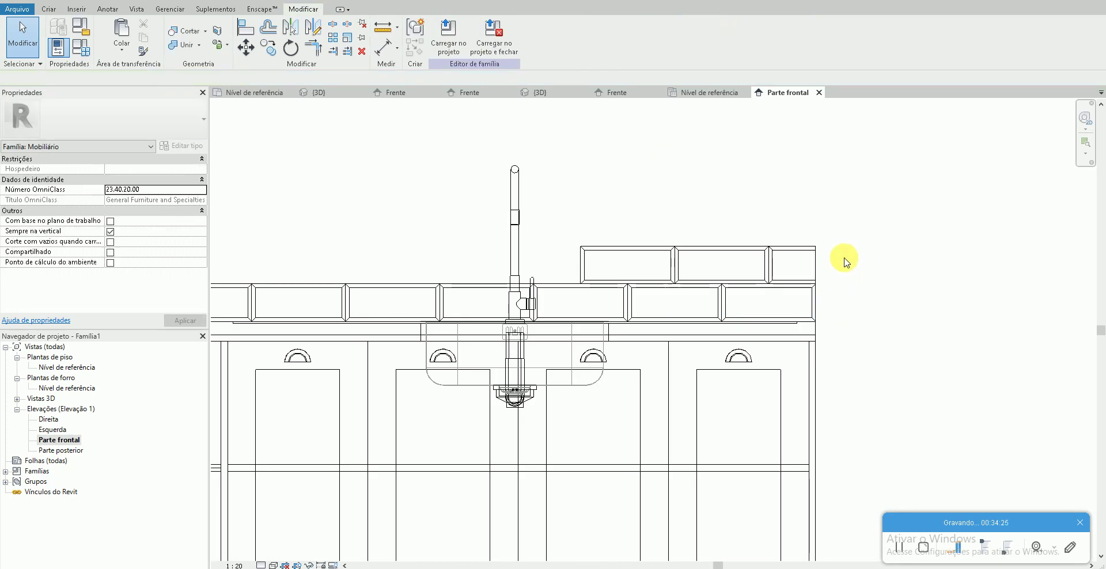
- Copy the upper-row tile leftward with CO, placing the first two copies along the counter
{"action": "middle_click_drag", "start_coordinate": [846, 262], "coordinate": [835, 323]}
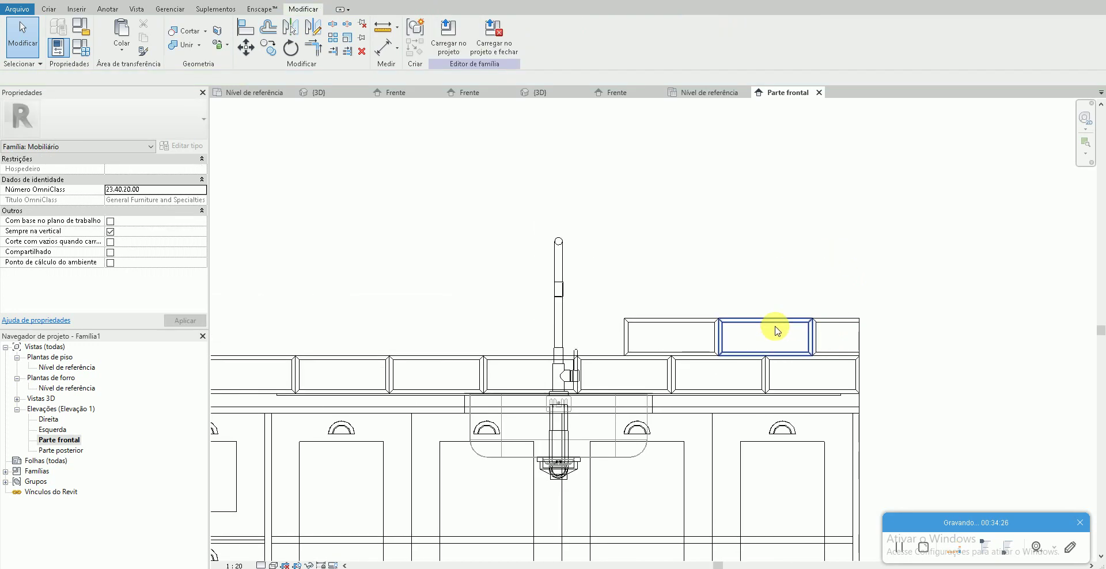
{"action": "left_click", "coordinate": [688, 323]}
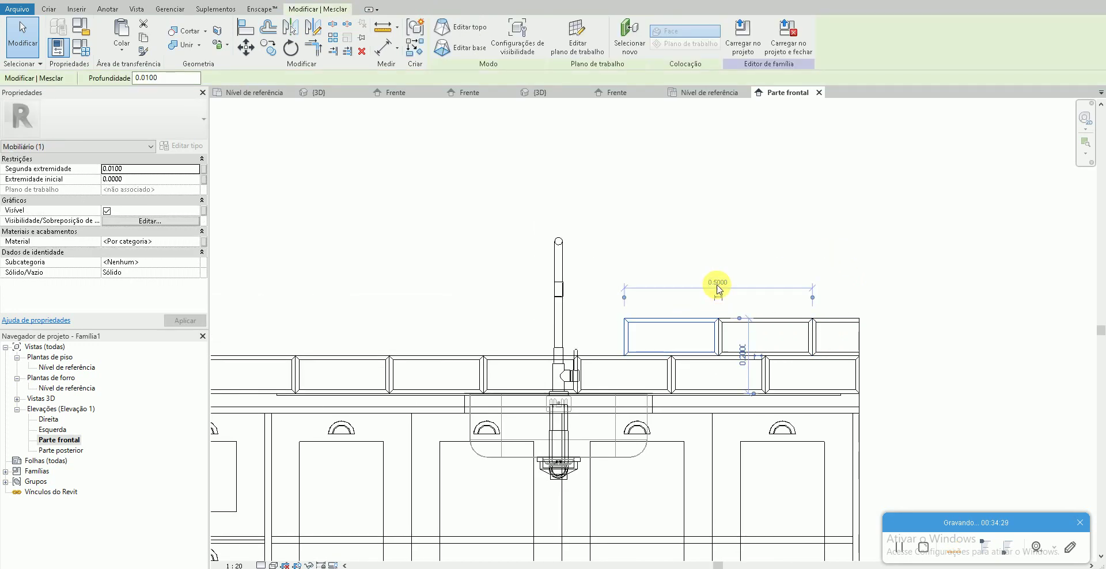
{"action": "left_click", "coordinate": [710, 314]}
{"action": "left_click", "coordinate": [711, 321]}
{"action": "key", "text": "c"}
{"action": "key", "text": "o"}
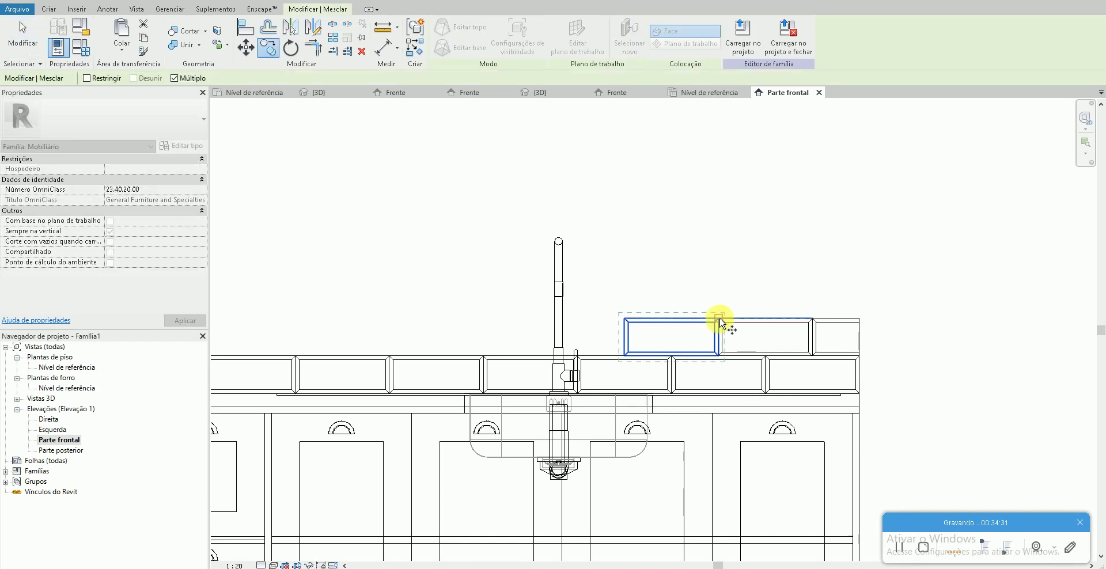
{"action": "left_click", "coordinate": [720, 322]}
{"action": "left_click", "coordinate": [539, 326]}
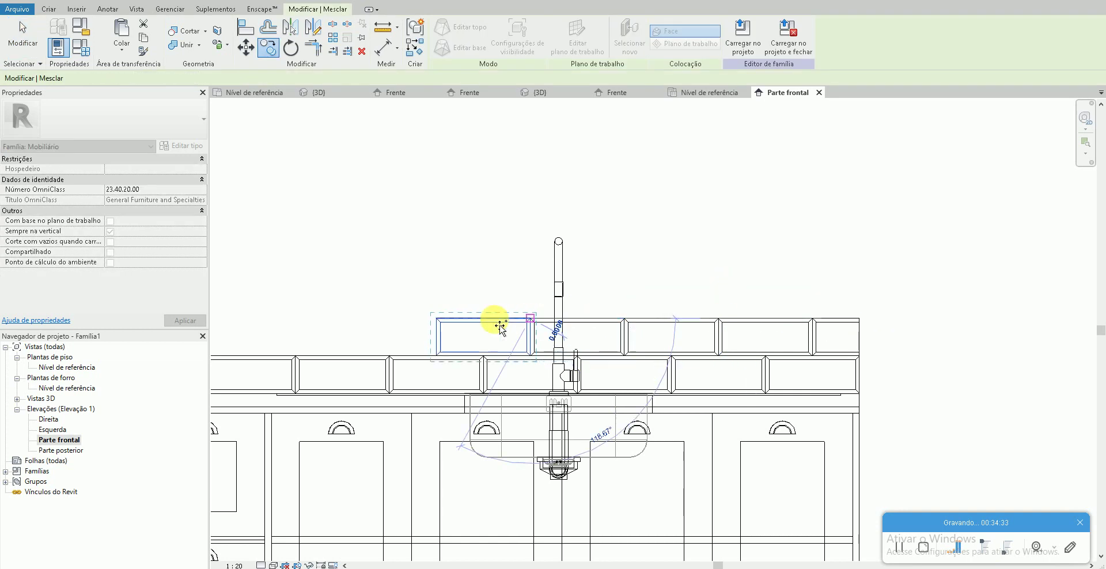
{"action": "left_click", "coordinate": [445, 326]}
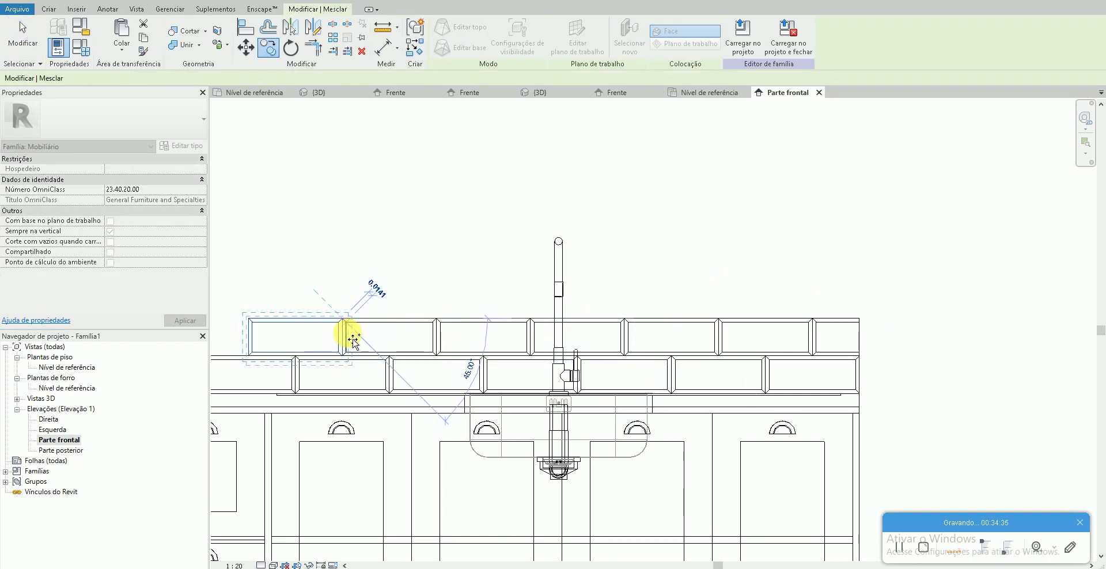
- Continue the upper tile row leftward past the hob and oven to the left end
{"action": "middle_click_drag", "start_coordinate": [351, 327], "coordinate": [572, 328]}
{"action": "scroll", "coordinate": [572, 328], "scroll_direction": "down", "scroll_amount": 2}
{"action": "left_click", "coordinate": [584, 327]}
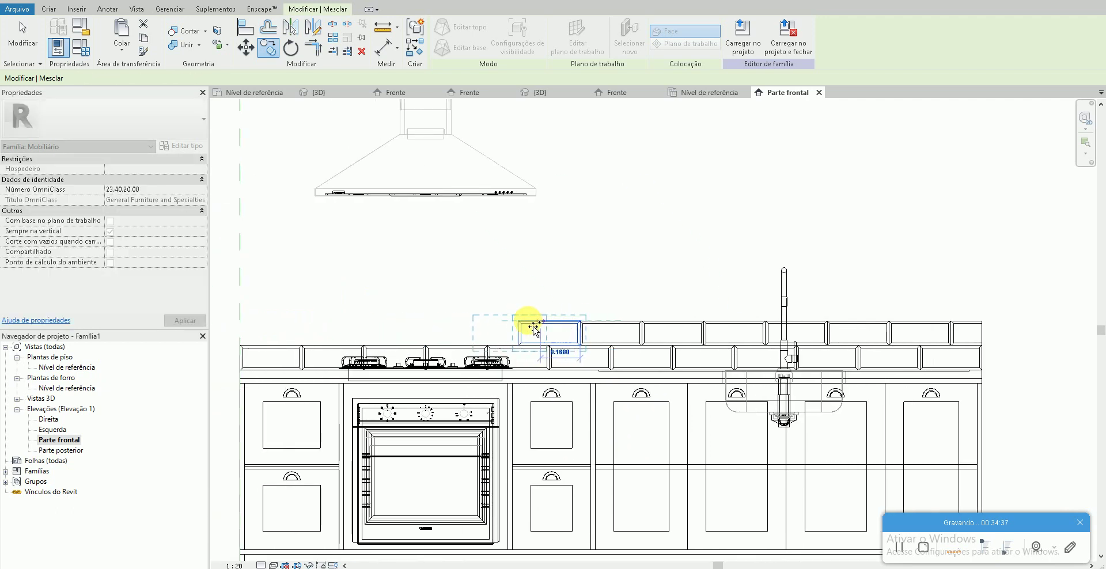
{"action": "left_click", "coordinate": [526, 327]}
{"action": "left_click", "coordinate": [463, 327]}
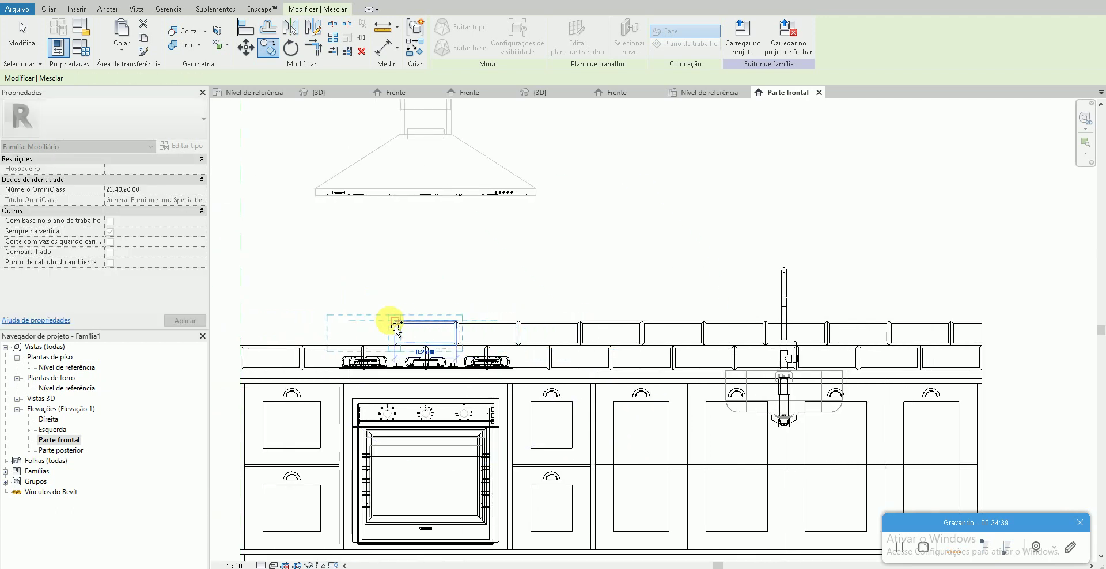
{"action": "left_click", "coordinate": [392, 325]}
{"action": "left_click", "coordinate": [324, 329]}
{"action": "left_click", "coordinate": [321, 330]}
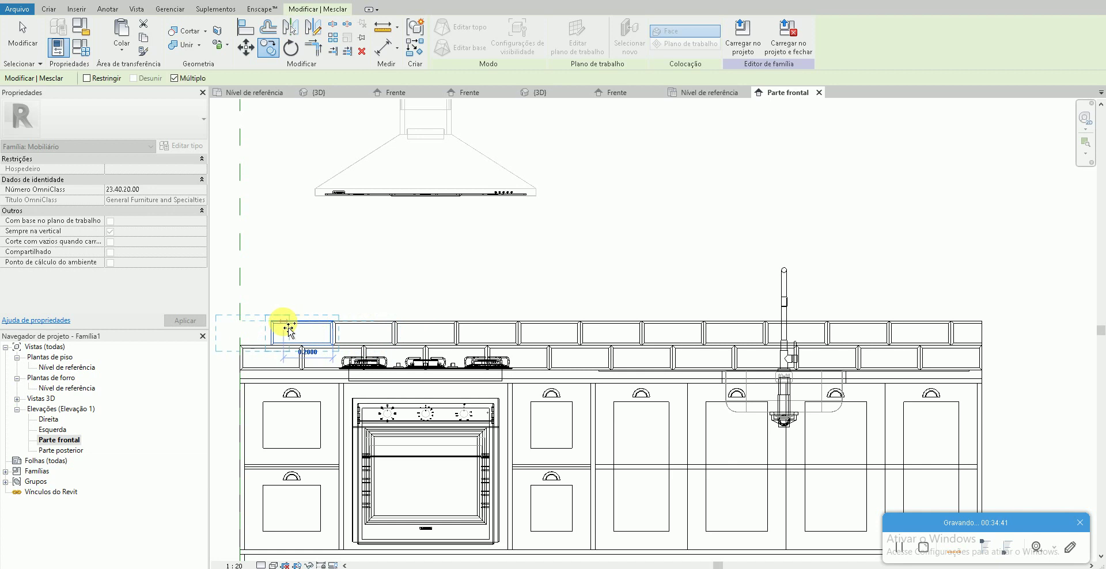
{"action": "key", "text": "Escape"}
{"action": "left_click", "coordinate": [967, 326]}
- Mirror a copy of the end tile about a vertical axis with DM, then switch to 3D
{"action": "key", "text": "d"}
{"action": "key", "text": "m"}
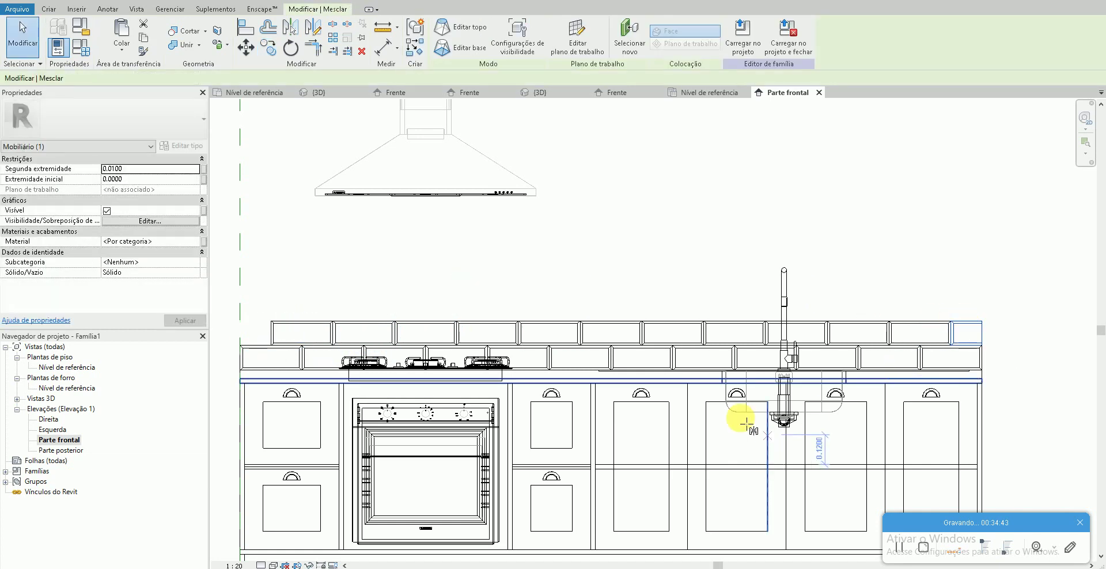
{"action": "left_click", "coordinate": [612, 380]}
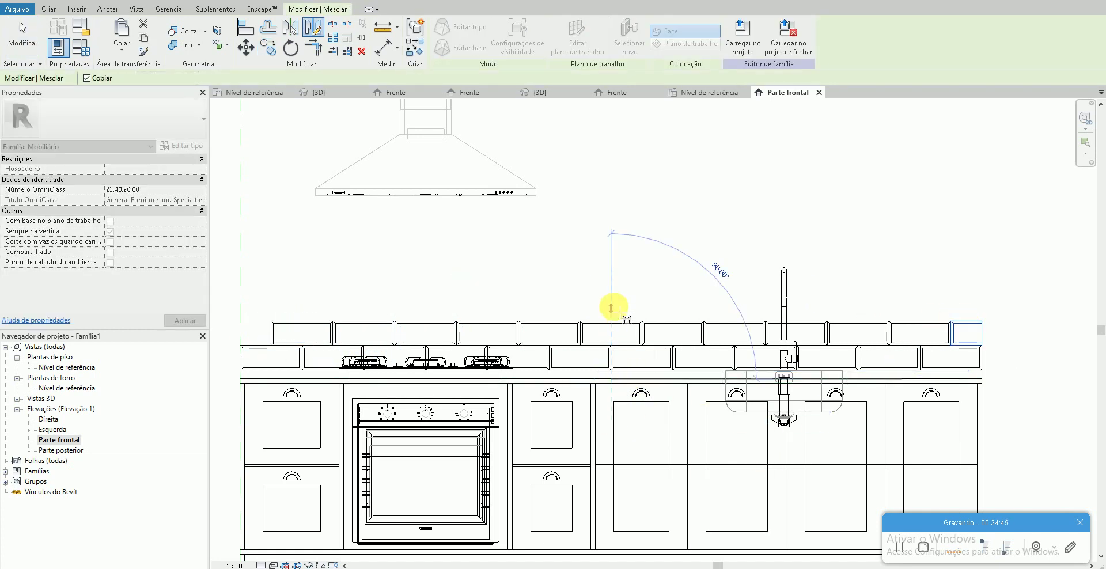
{"action": "left_click", "coordinate": [611, 316]}
{"action": "key", "text": "Escape"}
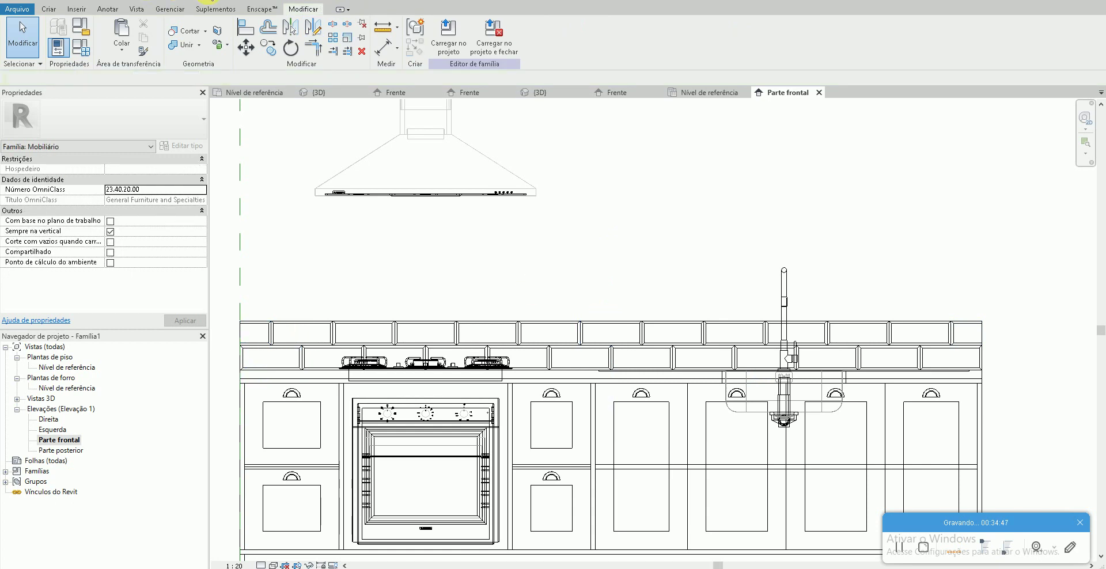
{"action": "key", "text": "ctrl+Tab"}
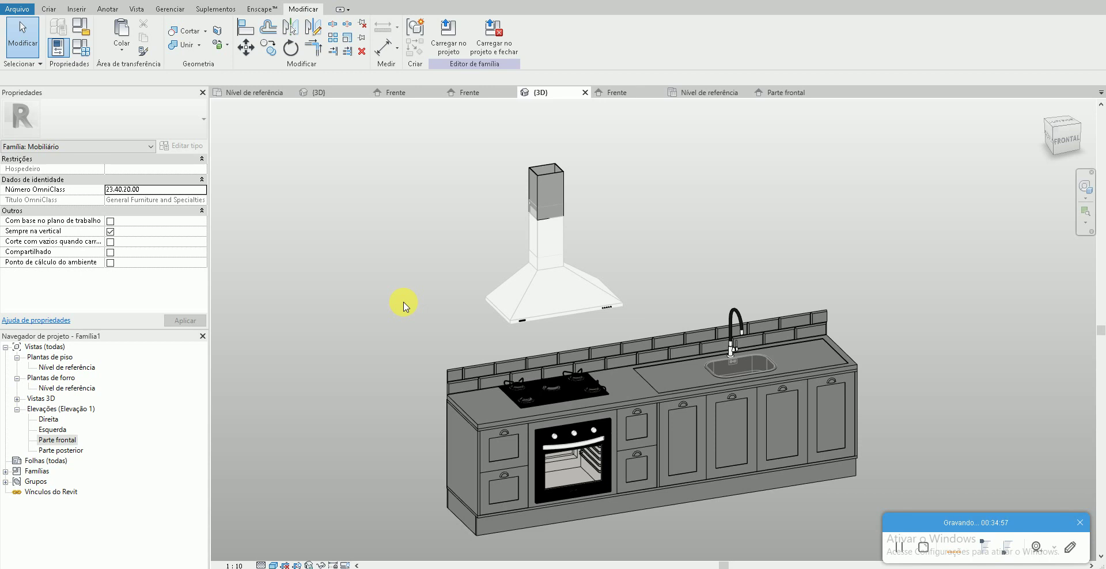
- In the Parte frontal elevation, copy the backsplash tile rows upward twice
{"action": "double_click", "coordinate": [57, 440]}
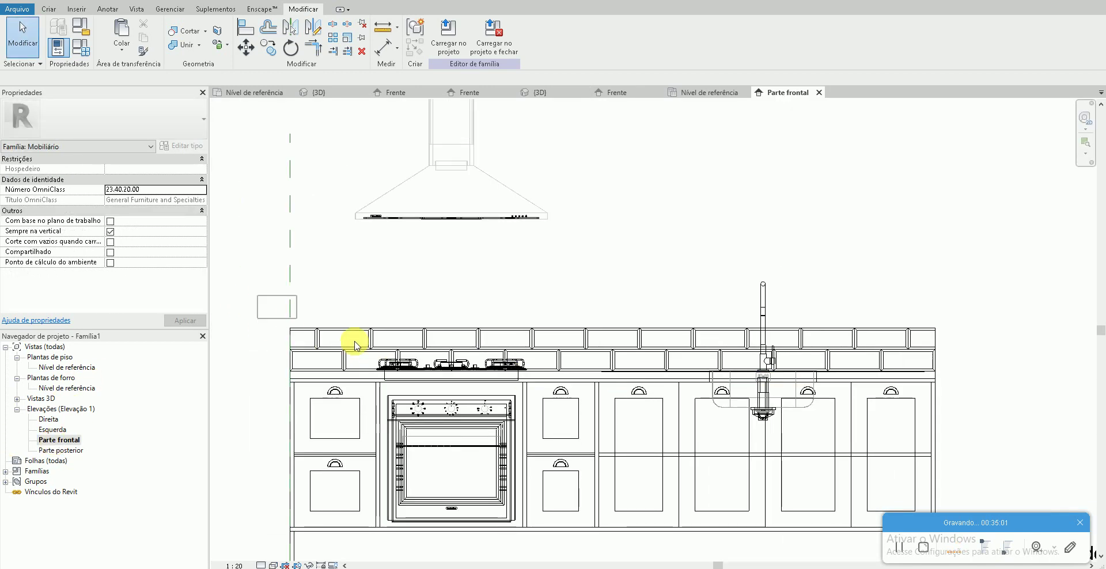
{"action": "left_click_drag", "start_coordinate": [355, 346], "coordinate": [946, 377]}
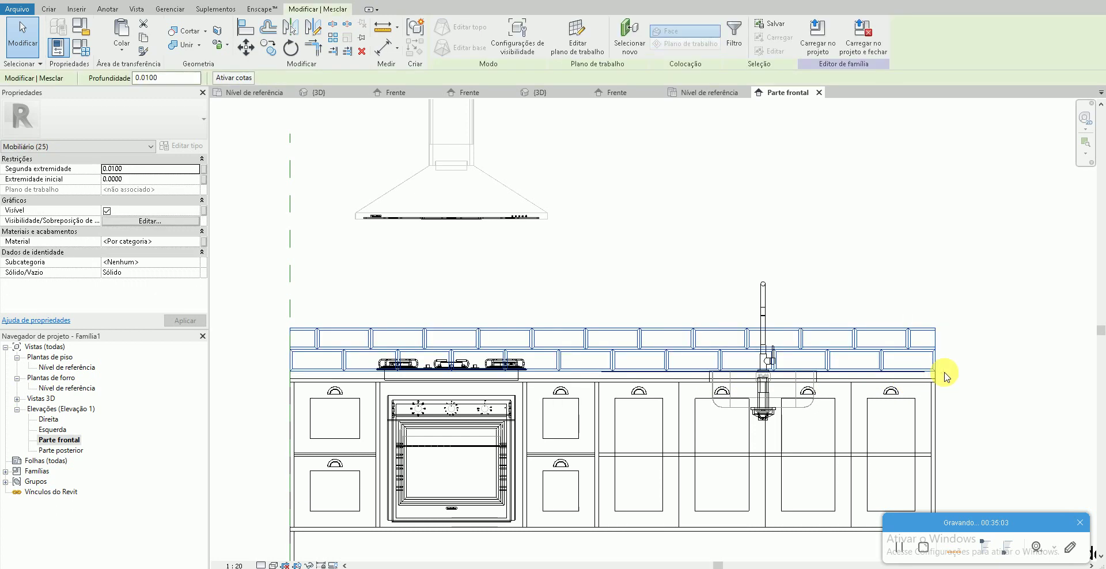
{"action": "key", "text": "c"}
{"action": "key", "text": "o"}
{"action": "left_click", "coordinate": [943, 373]}
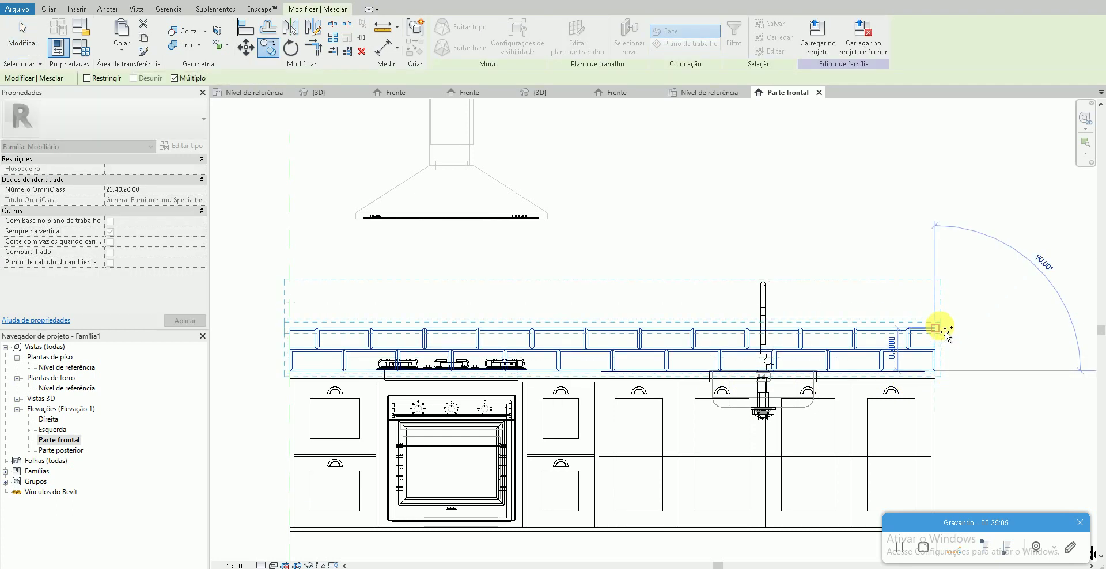
{"action": "left_click", "coordinate": [945, 329]}
{"action": "left_click", "coordinate": [948, 295]}
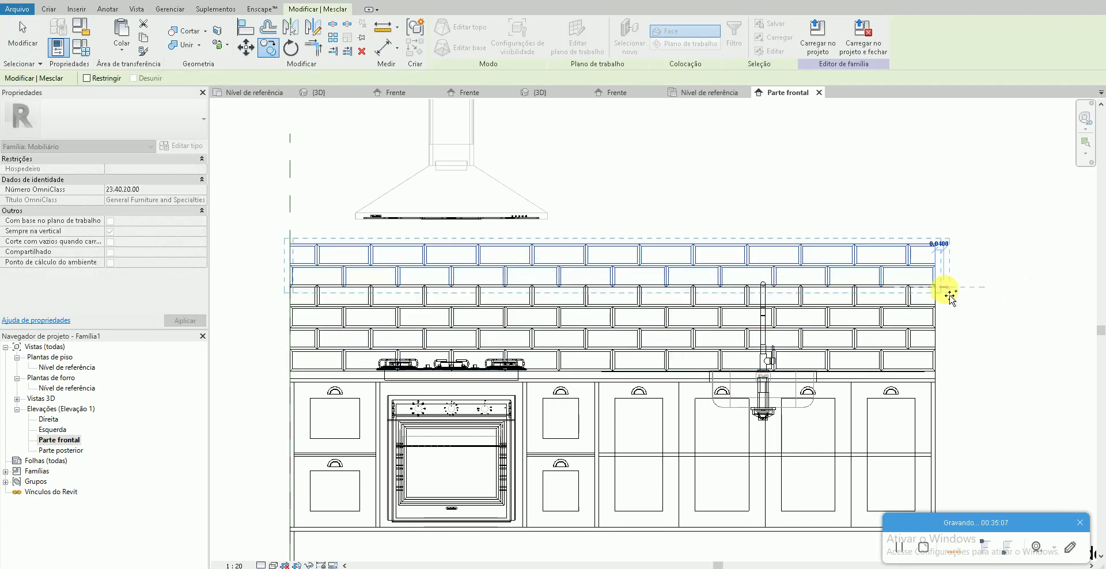
{"action": "scroll", "coordinate": [927, 300], "scroll_direction": "up", "scroll_amount": 3}
- Move the copied tile rows so they align with the existing tiles
{"action": "key", "text": "m"}
{"action": "key", "text": "v"}
{"action": "left_click", "coordinate": [923, 306]}
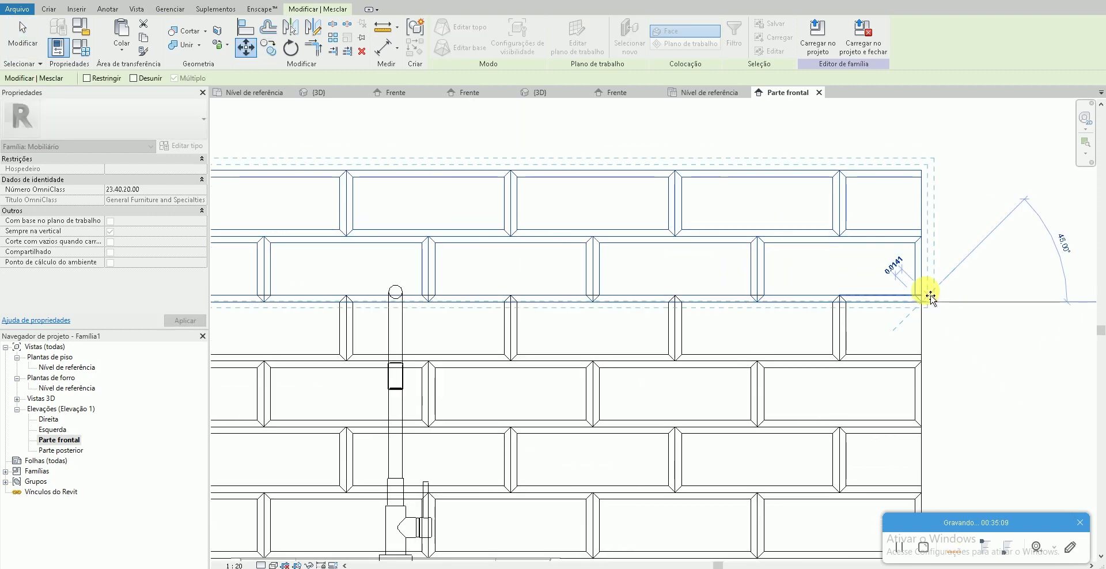
{"action": "left_click", "coordinate": [936, 345]}
{"action": "scroll", "coordinate": [936, 345], "scroll_direction": "down", "scroll_amount": 5}
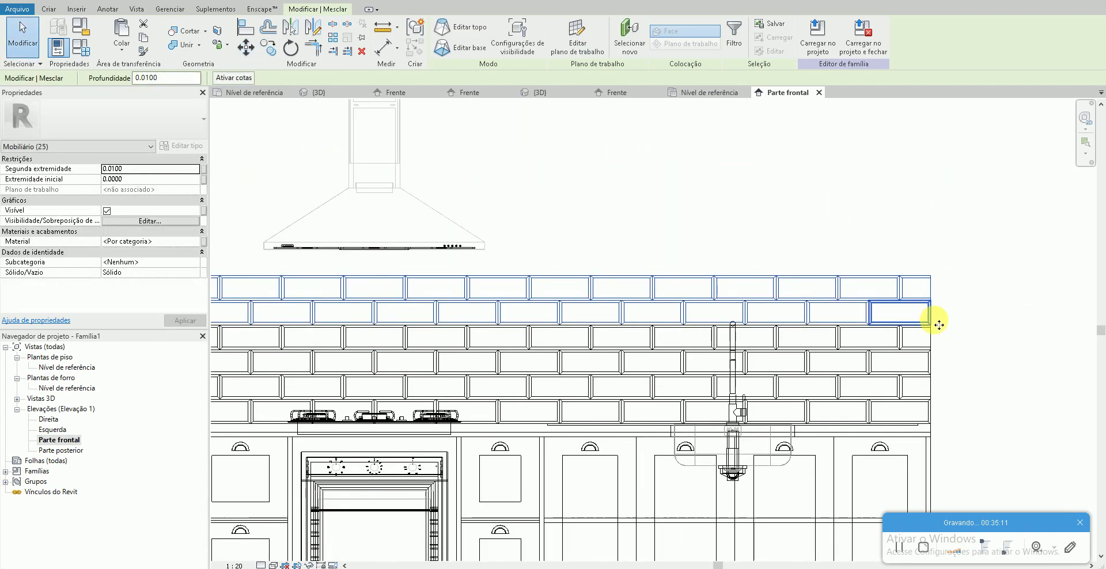
{"action": "key", "text": "Escape"}
- Copy a single tile row to the top of the backsplash, then return to the 3D view
{"action": "left_click_drag", "start_coordinate": [926, 317], "coordinate": [267, 325]}
{"action": "scroll", "coordinate": [334, 314], "scroll_direction": "down", "scroll_amount": 3}
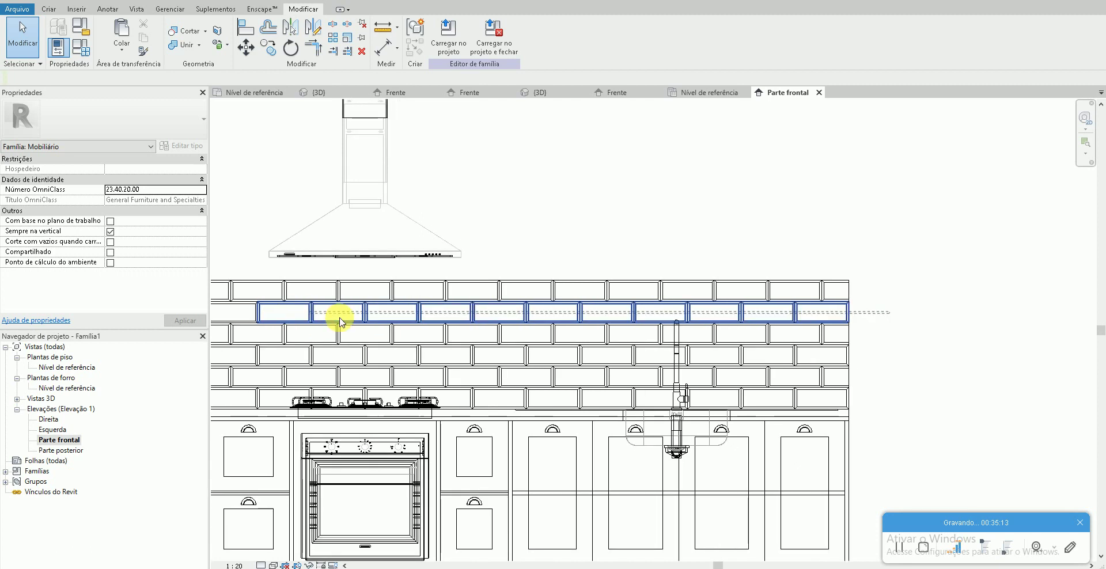
{"action": "left_click_drag", "start_coordinate": [539, 315], "coordinate": [698, 314]}
{"action": "scroll", "coordinate": [699, 313], "scroll_direction": "up", "scroll_amount": 3}
{"action": "scroll", "coordinate": [698, 313], "scroll_direction": "up", "scroll_amount": 2}
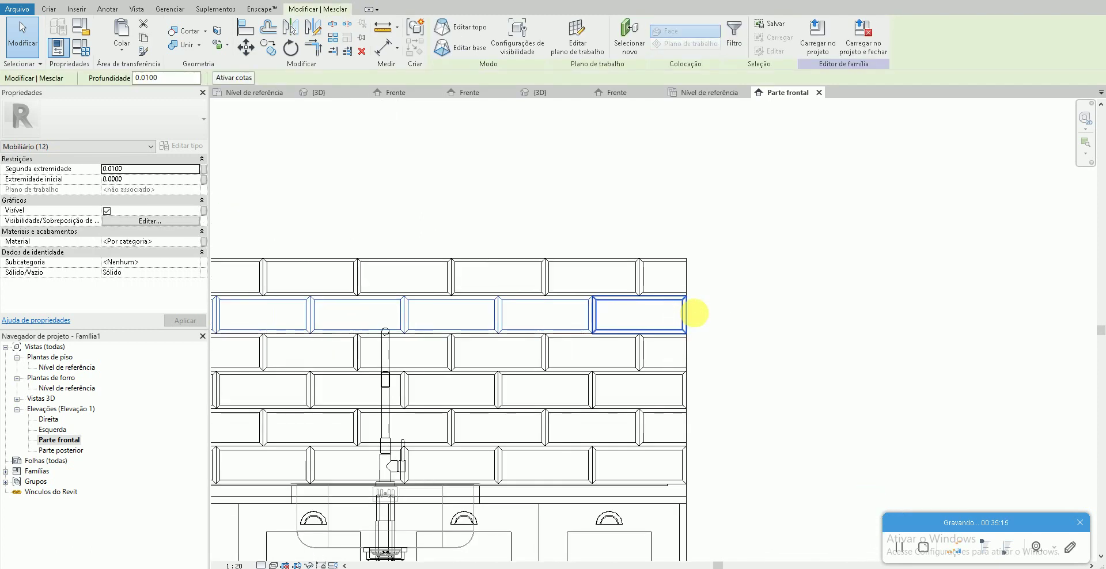
{"action": "left_click", "coordinate": [690, 336]}
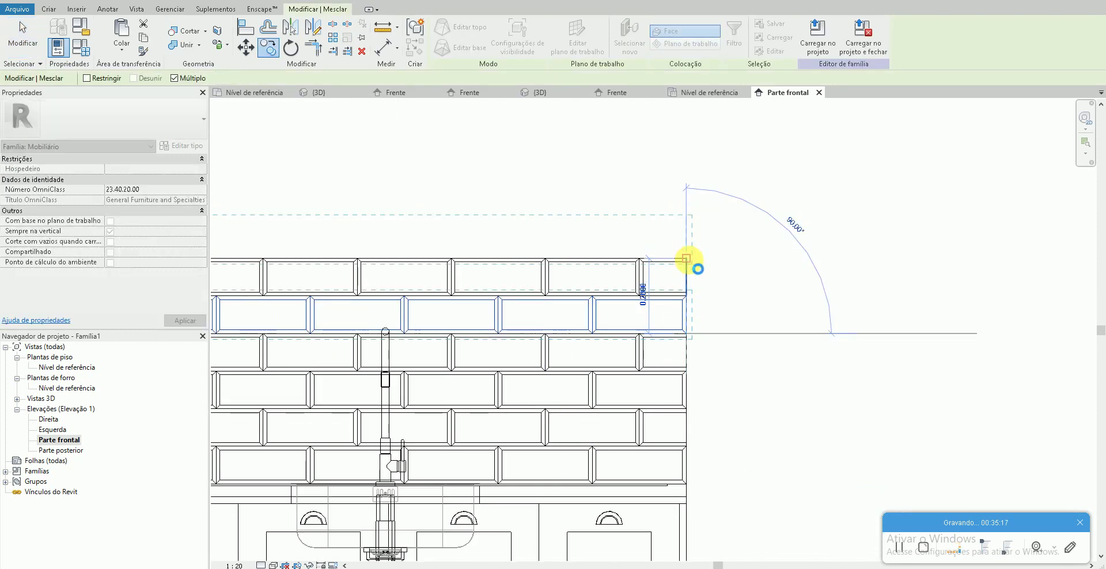
{"action": "left_click", "coordinate": [697, 268]}
{"action": "scroll", "coordinate": [277, 128], "scroll_direction": "down", "scroll_amount": 3}
{"action": "key", "text": "Escape"}
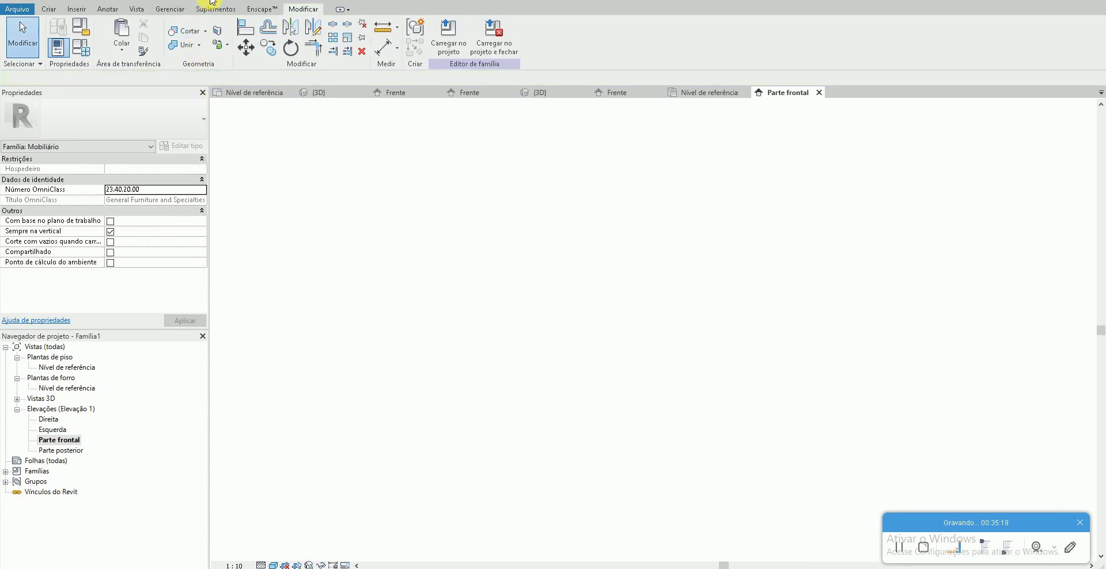
{"action": "key", "text": "ctrl+Tab"}
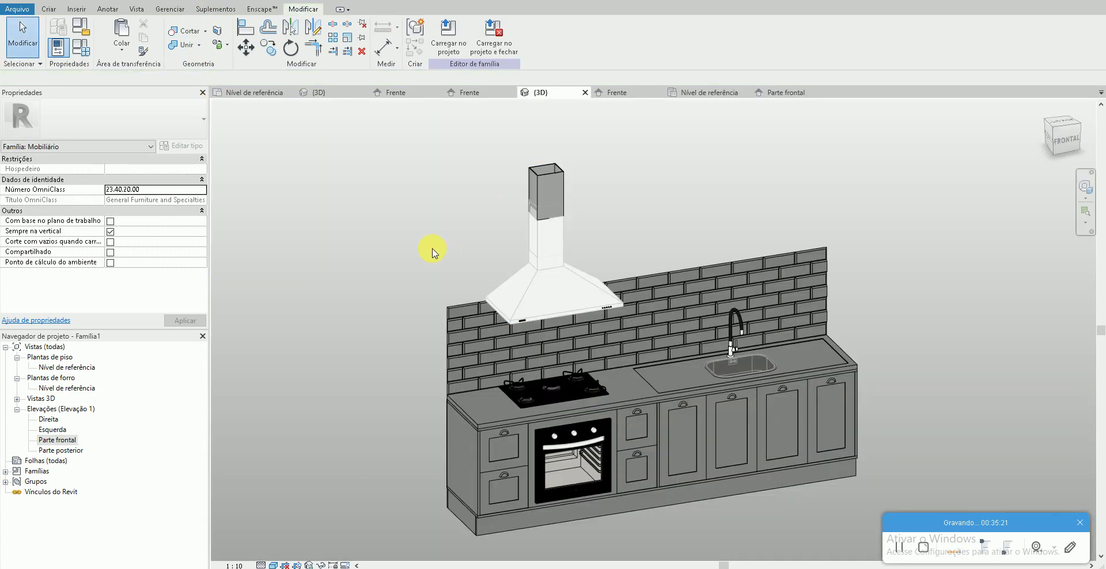
- In the Nível de referência plan, sketch an extrusion rectangle over the cooktop area
{"action": "double_click", "coordinate": [94, 369]}
{"action": "scroll", "coordinate": [439, 350], "scroll_direction": "down", "scroll_amount": 3}
{"action": "scroll", "coordinate": [461, 358], "scroll_direction": "down", "scroll_amount": 2}
{"action": "scroll", "coordinate": [409, 343], "scroll_direction": "down", "scroll_amount": 1}
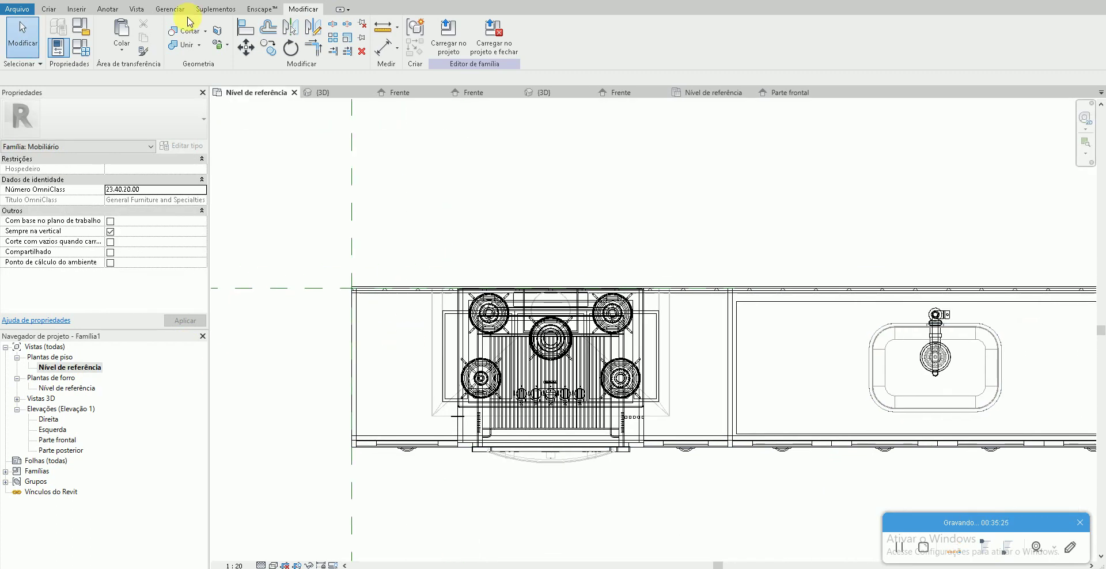
{"action": "left_click", "coordinate": [44, 14]}
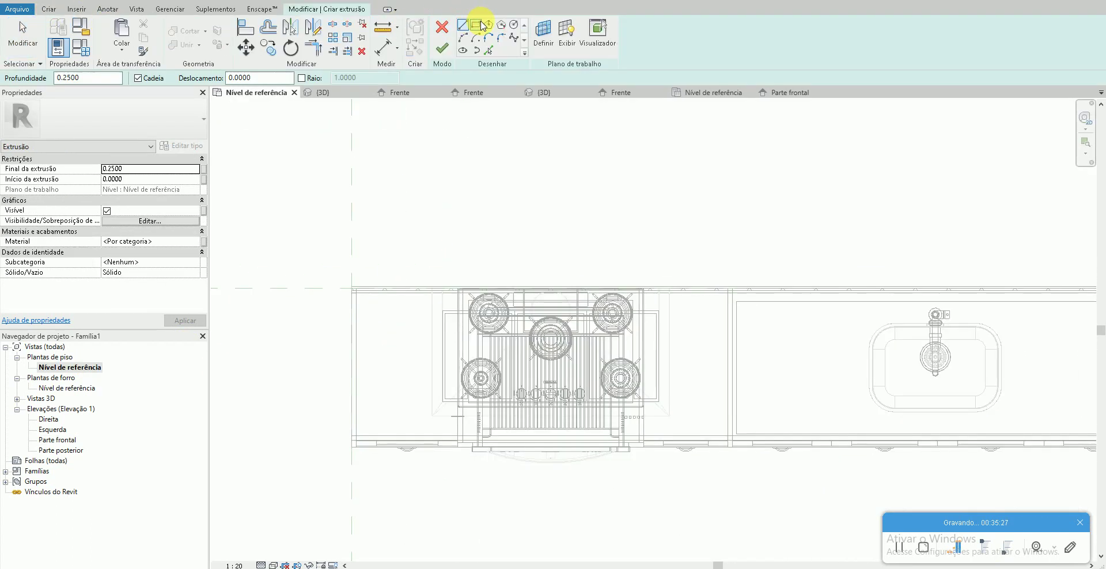
{"action": "left_click", "coordinate": [475, 25]}
{"action": "left_click", "coordinate": [351, 287]}
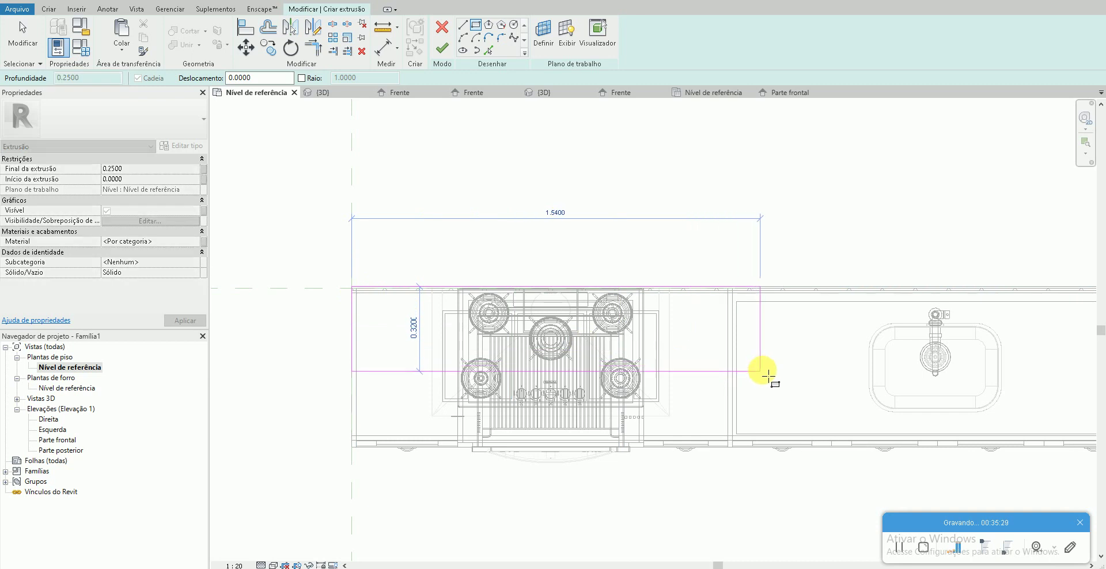
{"action": "left_click", "coordinate": [733, 379]}
{"action": "key", "text": "Escape"}
- Finish the extrusion and view it in the Parte frontal elevation
{"action": "left_click", "coordinate": [709, 380]}
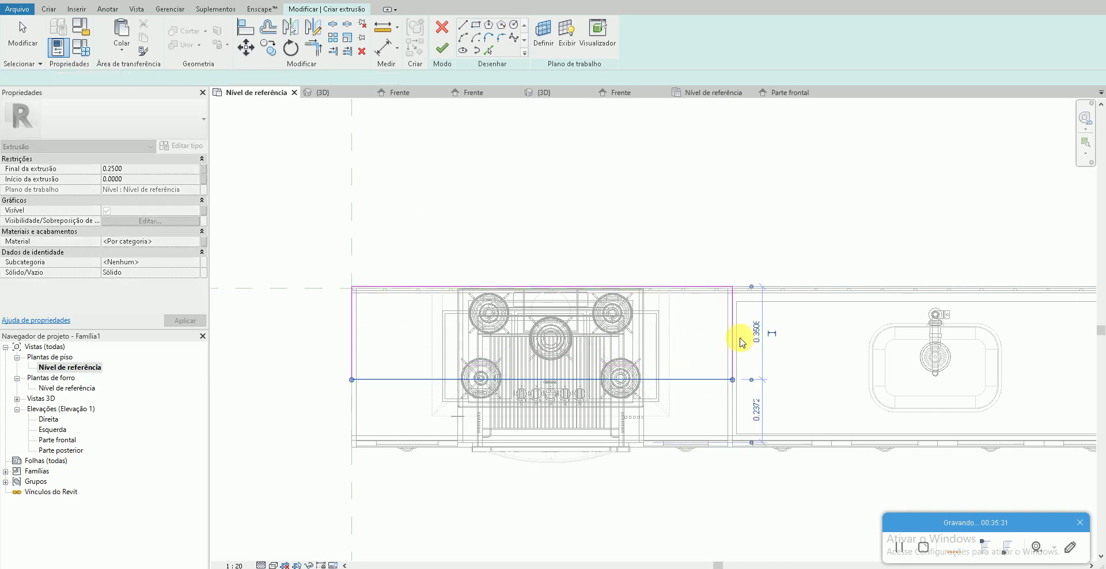
{"action": "key", "text": "Escape"}
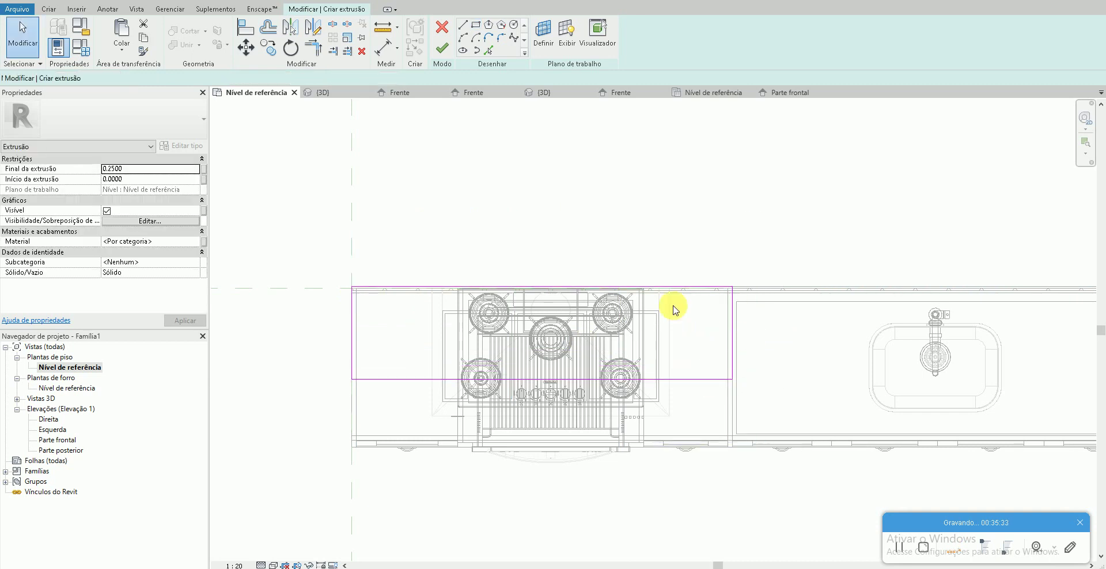
{"action": "left_click", "coordinate": [442, 49]}
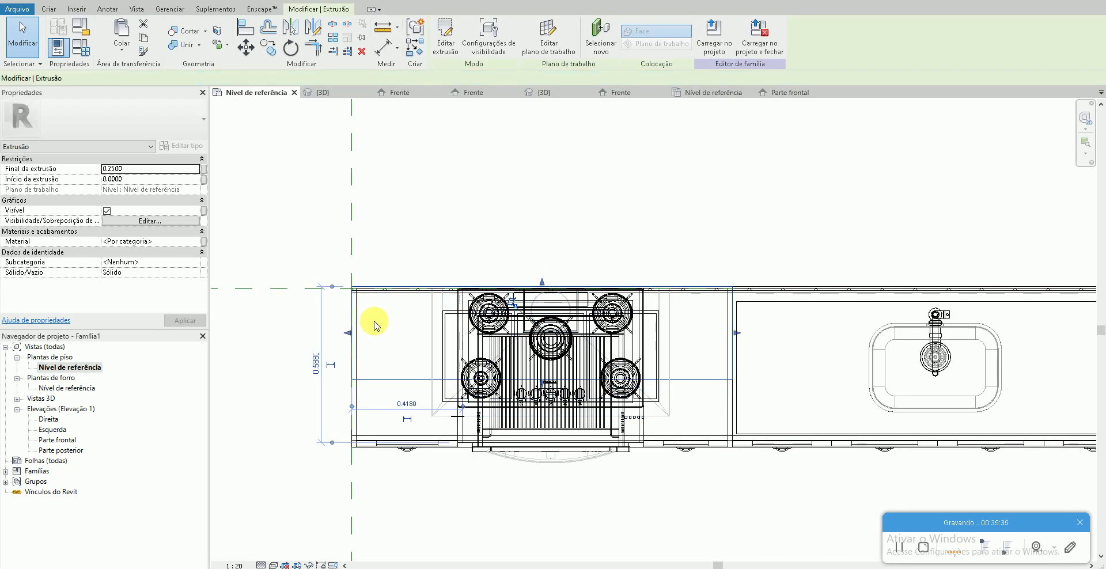
{"action": "double_click", "coordinate": [64, 440]}
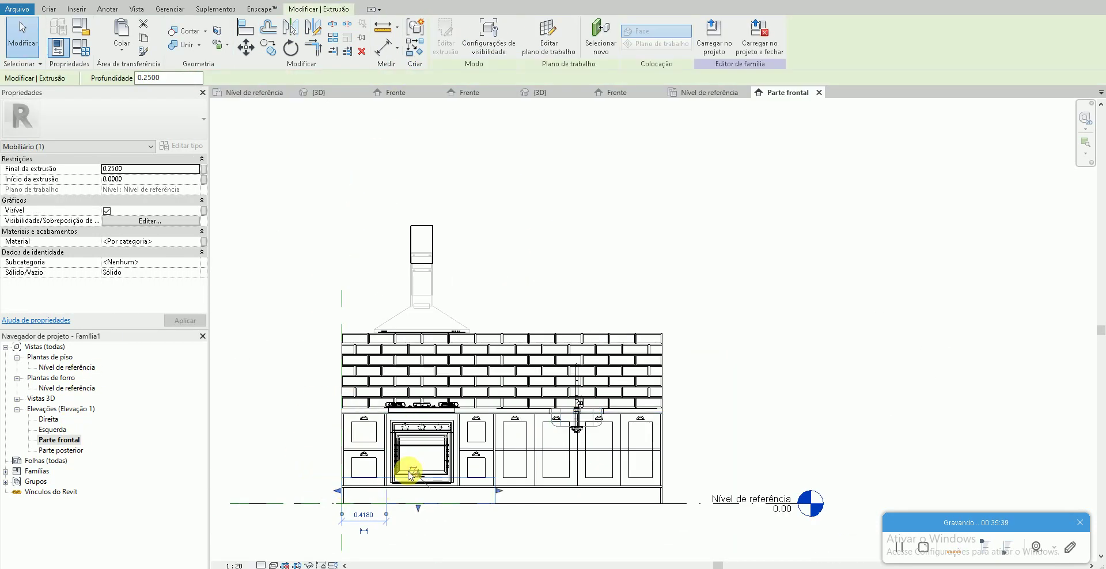
- Lift the new extrusion up to the hood and reduce its extrusion end depth
{"action": "key", "text": "m"}
{"action": "key", "text": "v"}
{"action": "left_click", "coordinate": [341, 504]}
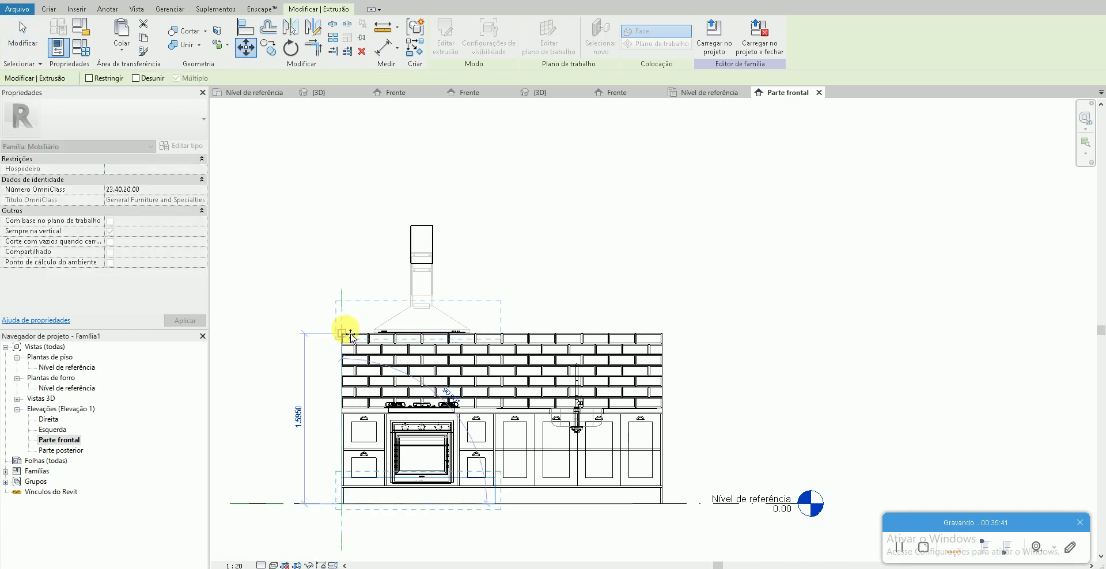
{"action": "left_click", "coordinate": [342, 343]}
{"action": "left_click", "coordinate": [175, 169]}
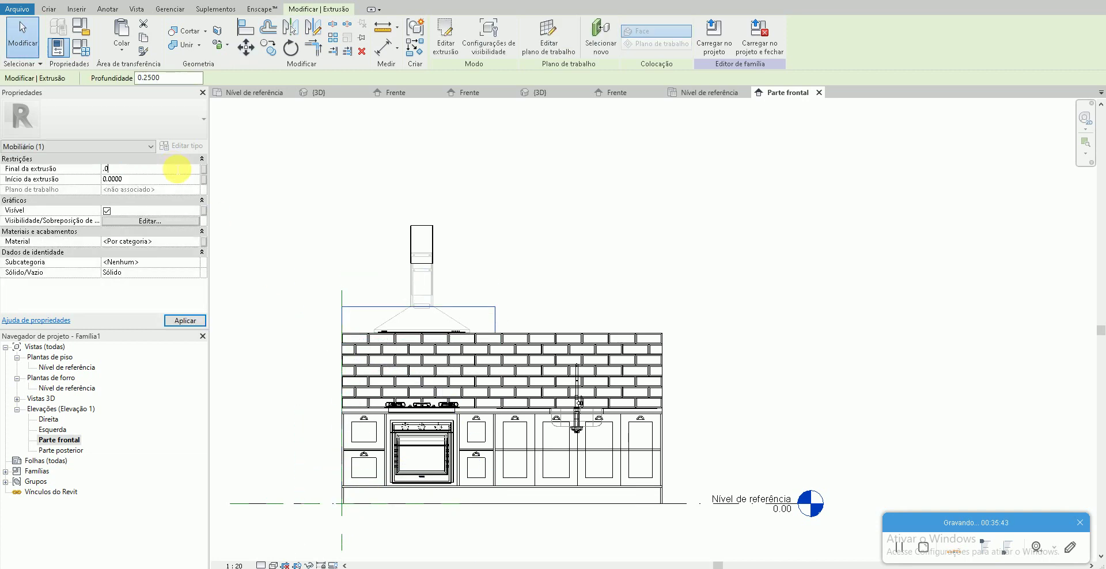
{"action": "type", "text": "0.0160"}
{"action": "scroll", "coordinate": [430, 312], "scroll_direction": "up", "scroll_amount": 3}
- Shift the range hood sideways into line with the shelf
{"action": "left_click", "coordinate": [427, 316]}
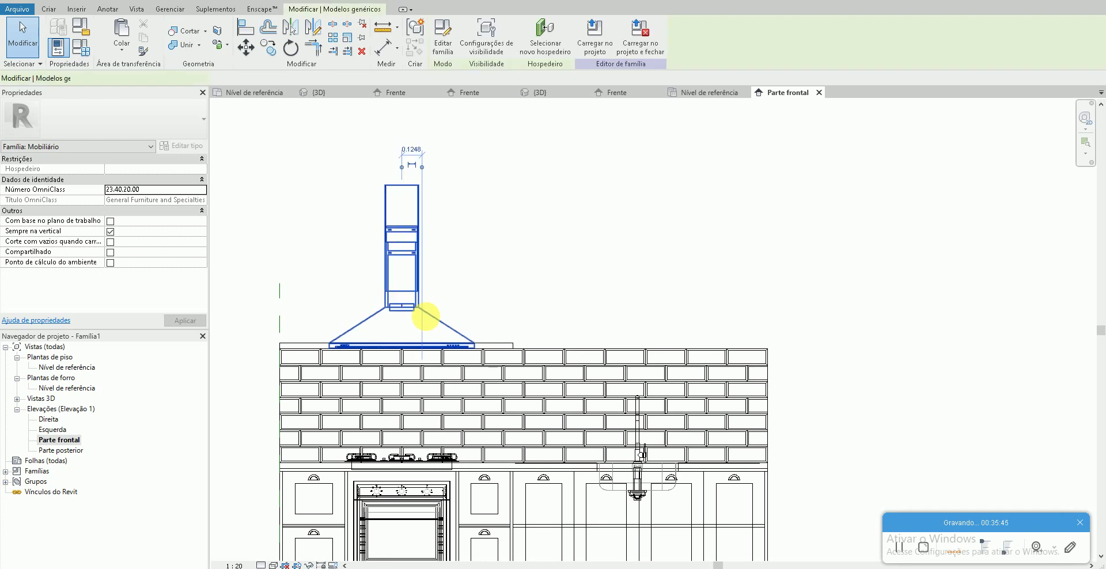
{"action": "scroll", "coordinate": [447, 322], "scroll_direction": "up", "scroll_amount": 3}
{"action": "left_click", "coordinate": [483, 352]}
{"action": "key", "text": "m"}
{"action": "key", "text": "v"}
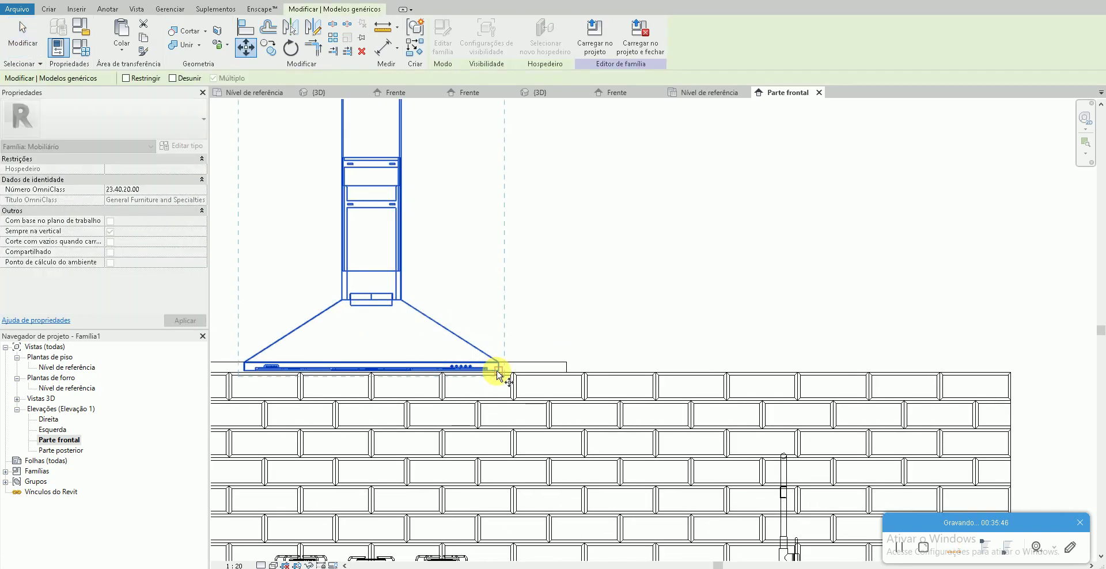
{"action": "left_click", "coordinate": [499, 367]}
{"action": "left_click", "coordinate": [562, 365]}
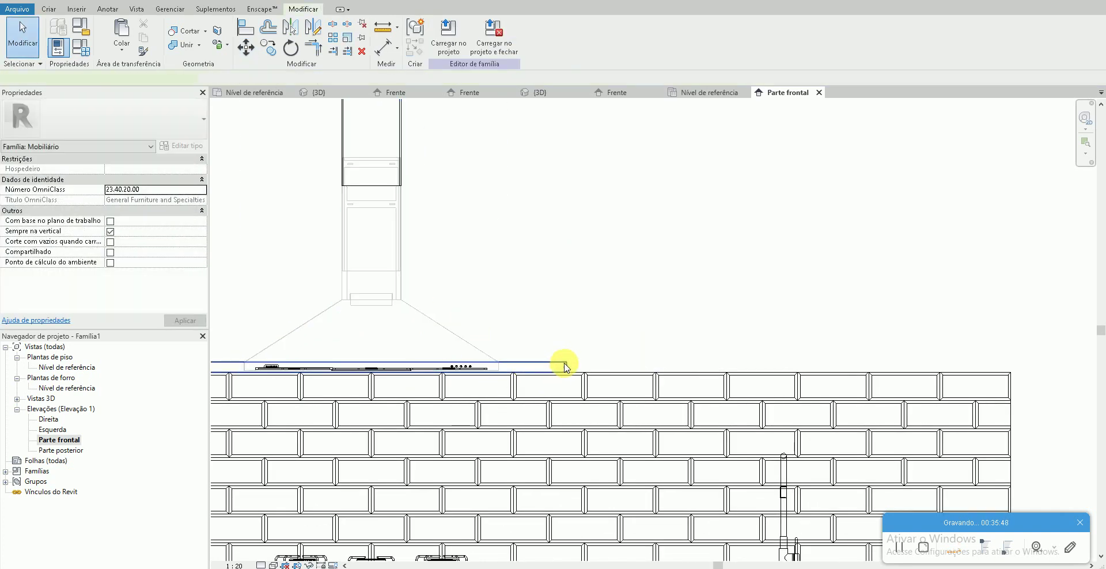
- Raise the thin shelf above the hood
{"action": "left_click", "coordinate": [573, 367]}
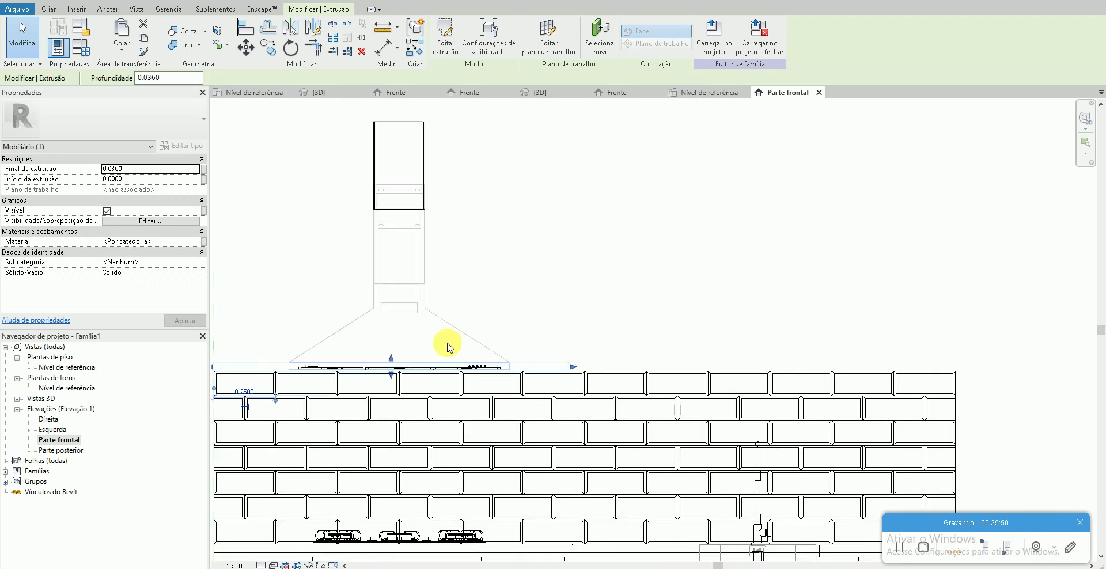
{"action": "key", "text": "m"}
{"action": "key", "text": "v"}
{"action": "left_click", "coordinate": [430, 362]}
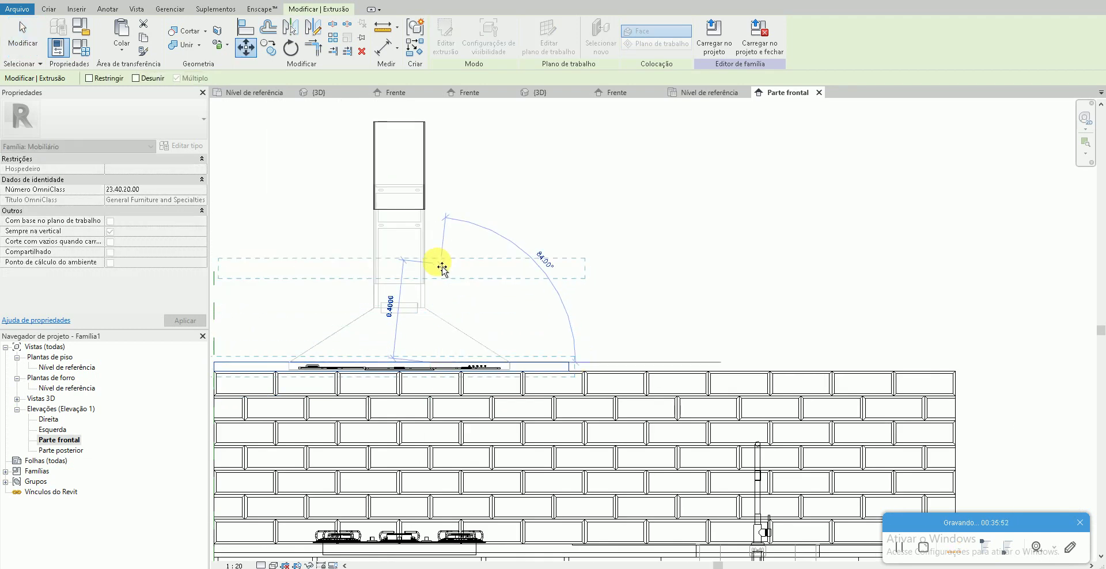
{"action": "left_click", "coordinate": [432, 255]}
{"action": "scroll", "coordinate": [432, 259], "scroll_direction": "up", "scroll_amount": 2}
- Move the shelf to its final height above the hood and check it in 3D
{"action": "key", "text": "m"}
{"action": "key", "text": "v"}
{"action": "left_click", "coordinate": [423, 266]}
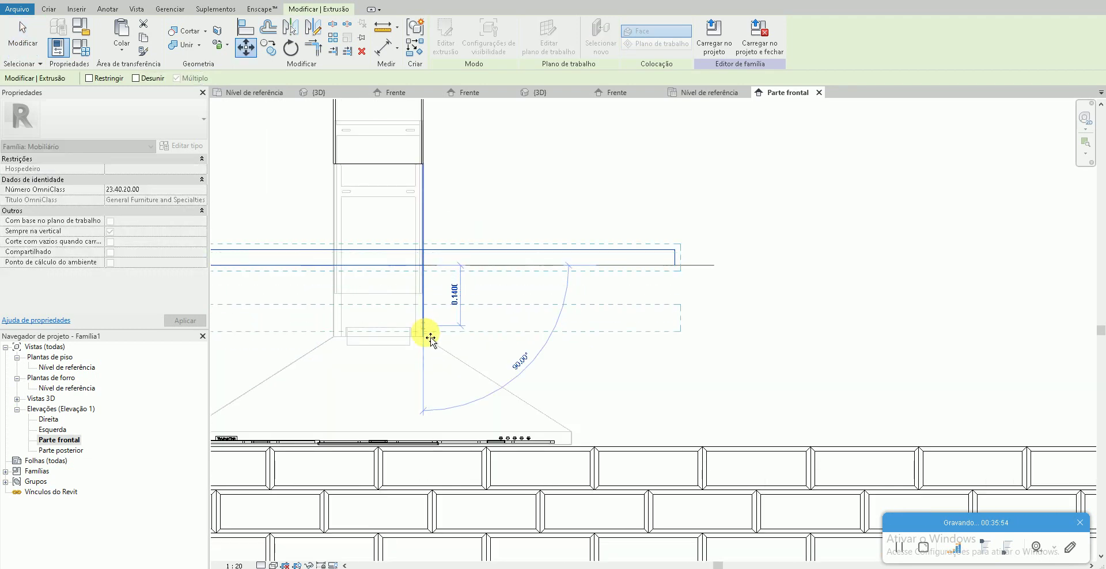
{"action": "left_click", "coordinate": [430, 337]}
{"action": "key", "text": "Escape"}
{"action": "key", "text": "ctrl+Tab"}
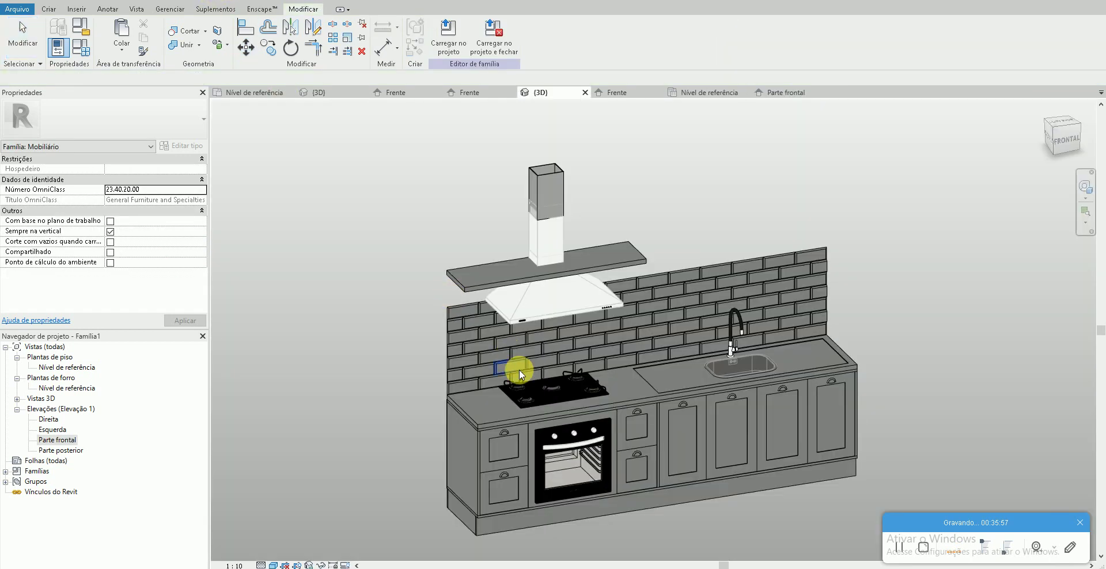
{"action": "middle_click_drag", "start_coordinate": [419, 333], "coordinate": [411, 325], "text": "shift"}
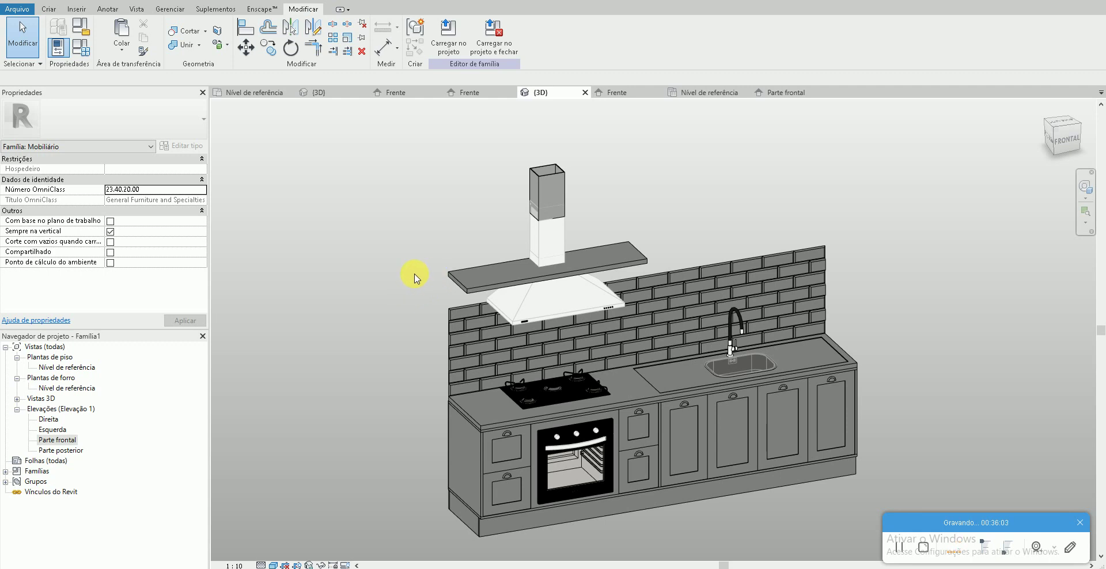
- In the Parte frontal elevation, copy the shelf to a position above the original
{"action": "double_click", "coordinate": [63, 441]}
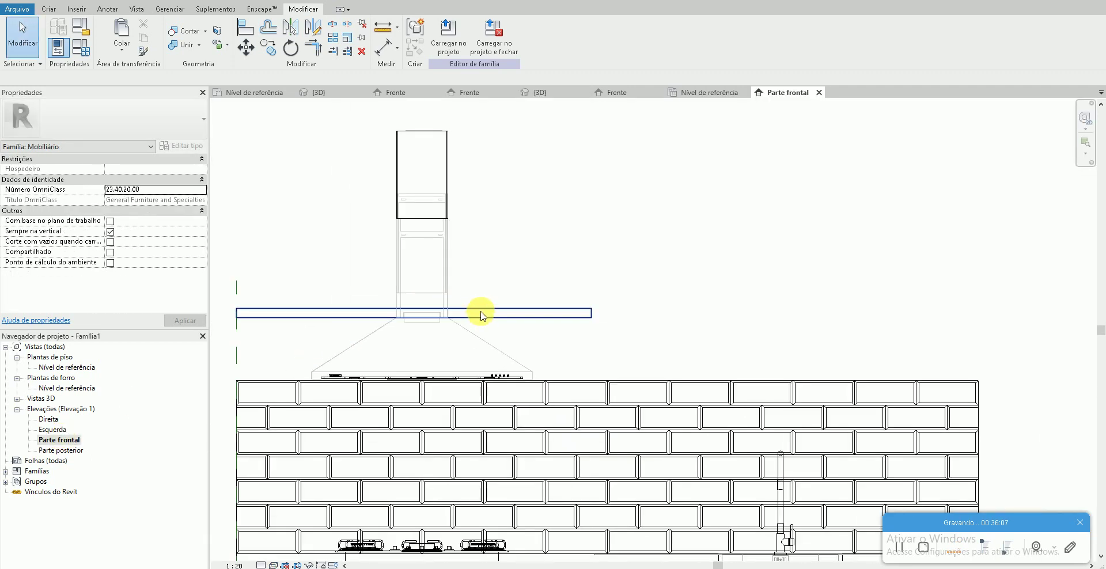
{"action": "left_click", "coordinate": [482, 314]}
{"action": "key", "text": "c"}
{"action": "key", "text": "o"}
{"action": "left_click", "coordinate": [237, 313]}
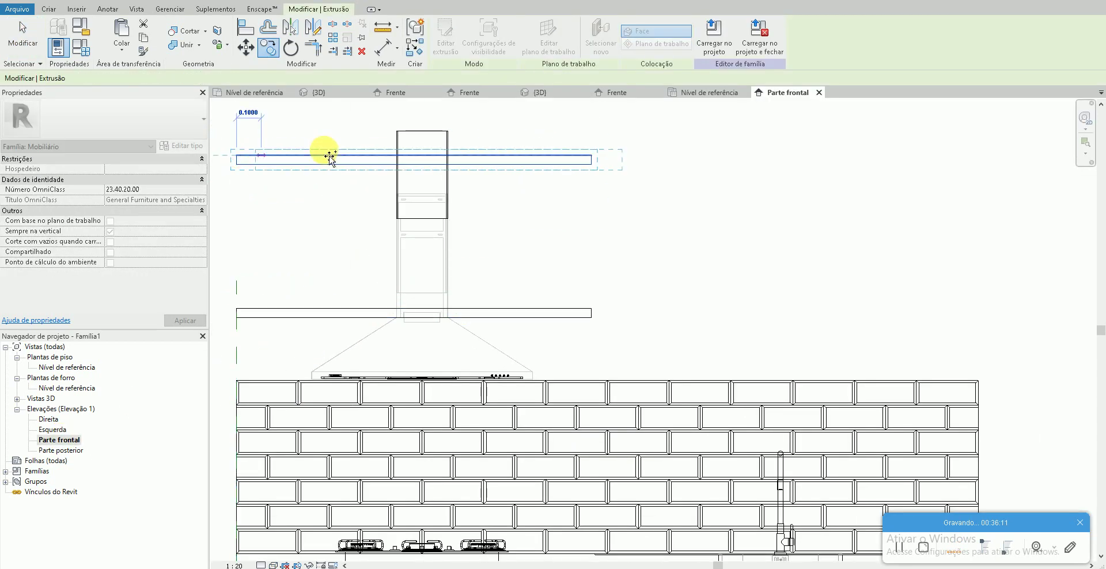
{"action": "scroll", "coordinate": [323, 153], "scroll_direction": "up", "scroll_amount": 3}
{"action": "left_click", "coordinate": [403, 162]}
{"action": "key", "text": "Escape"}
- Move the copied shelf higher up
{"action": "key", "text": "m"}
{"action": "key", "text": "v"}
{"action": "left_click", "coordinate": [445, 165]}
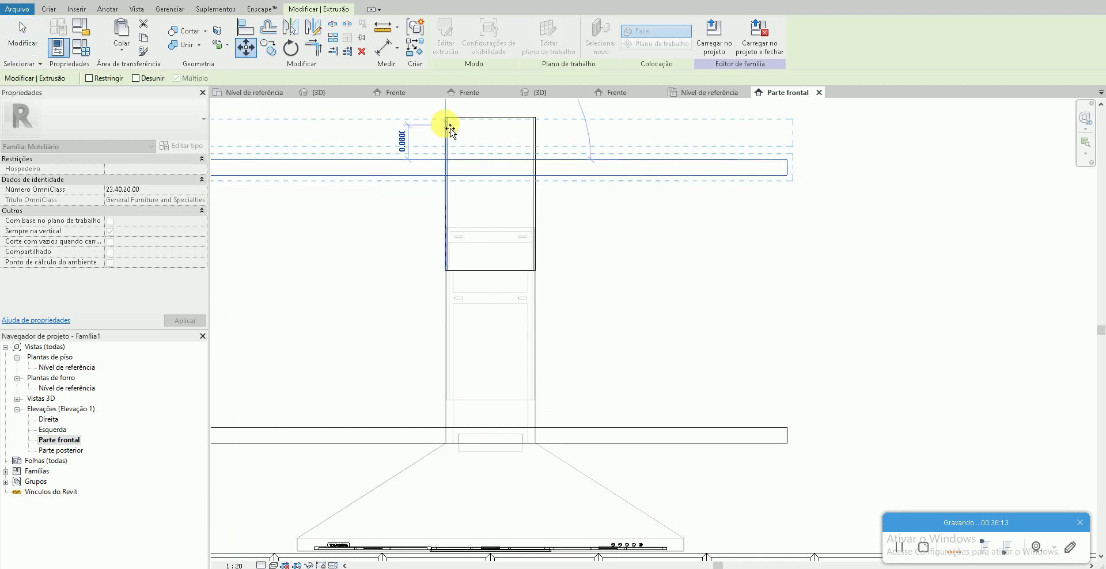
{"action": "left_click", "coordinate": [451, 125]}
{"action": "scroll", "coordinate": [694, 243], "scroll_direction": "down", "scroll_amount": 2}
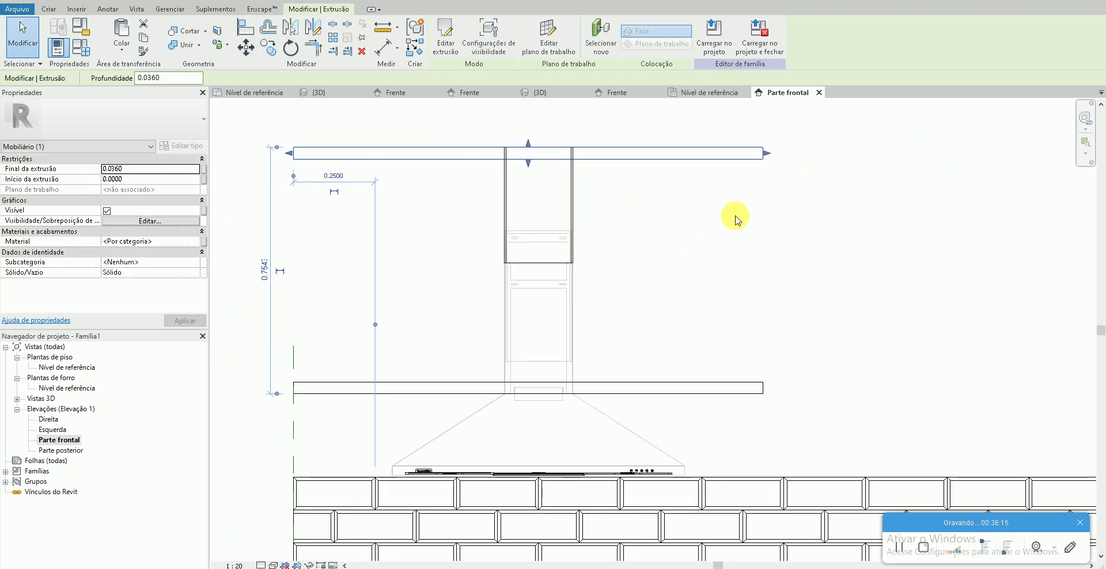
- Copy the lower shelf up to the top shelf position
{"action": "key", "text": "c"}
{"action": "key", "text": "o"}
{"action": "scroll", "coordinate": [740, 173], "scroll_direction": "up", "scroll_amount": 2}
{"action": "left_click", "coordinate": [776, 145]}
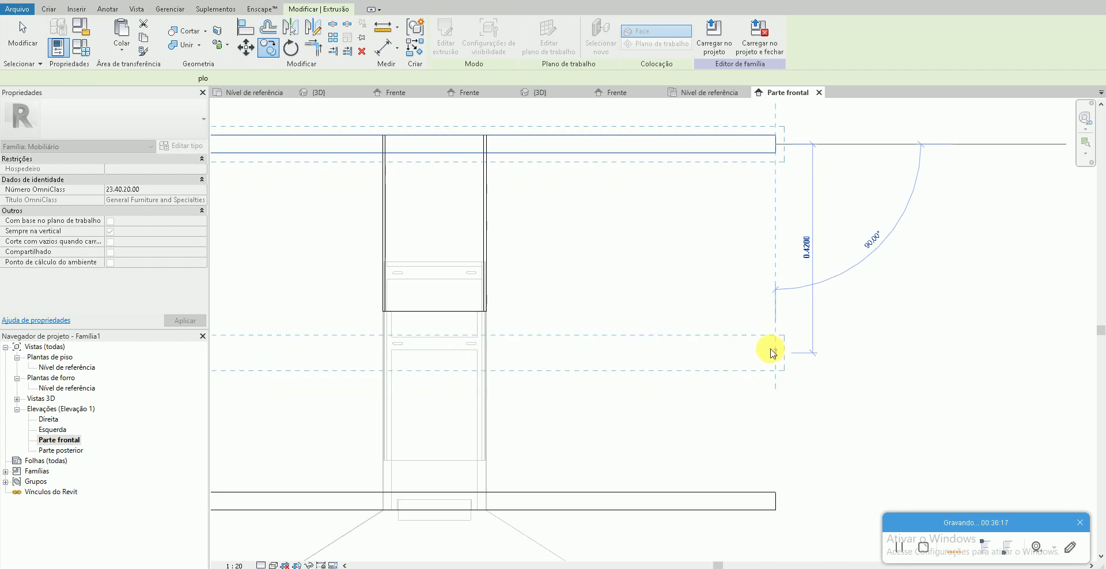
{"action": "key", "text": "Escape"}
{"action": "key", "text": "Escape"}
{"action": "scroll", "coordinate": [772, 353], "scroll_direction": "down", "scroll_amount": 2}
{"action": "left_click", "coordinate": [784, 446]}
{"action": "key", "text": "c"}
{"action": "key", "text": "o"}
{"action": "left_click", "coordinate": [778, 449]}
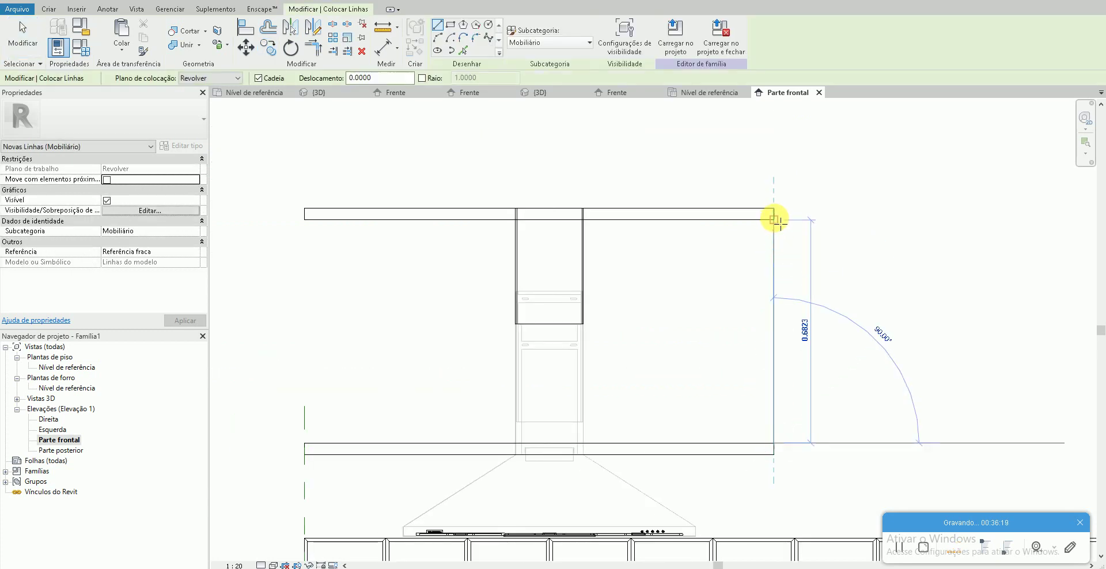
{"action": "left_click", "coordinate": [777, 217]}
- Copy the top shelf down to the middle position below it
{"action": "key", "text": "c"}
{"action": "key", "text": "o"}
{"action": "scroll", "coordinate": [775, 215], "scroll_direction": "up", "scroll_amount": 2}
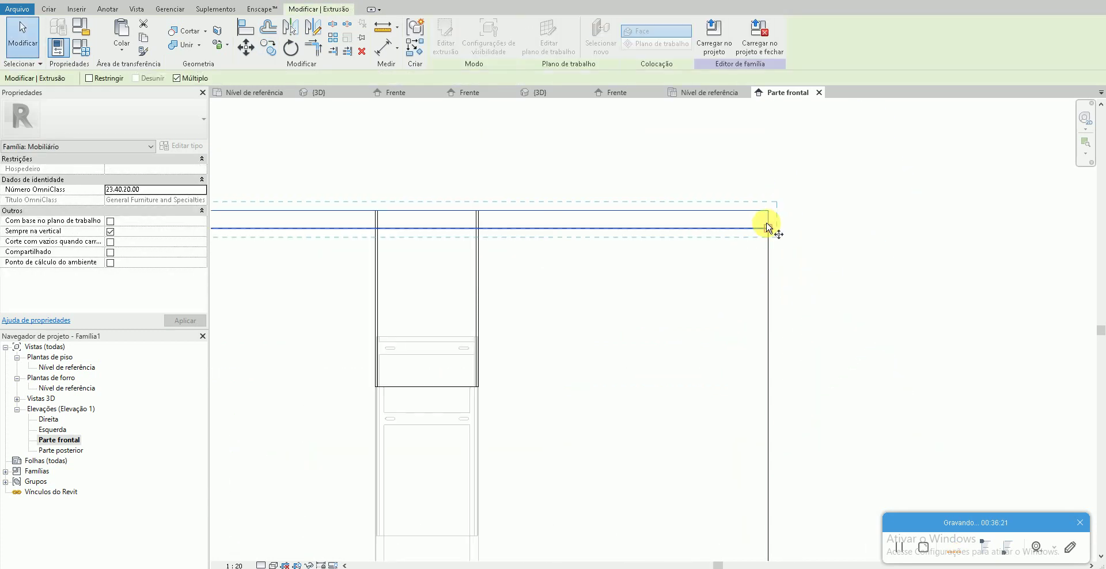
{"action": "left_click", "coordinate": [769, 220]}
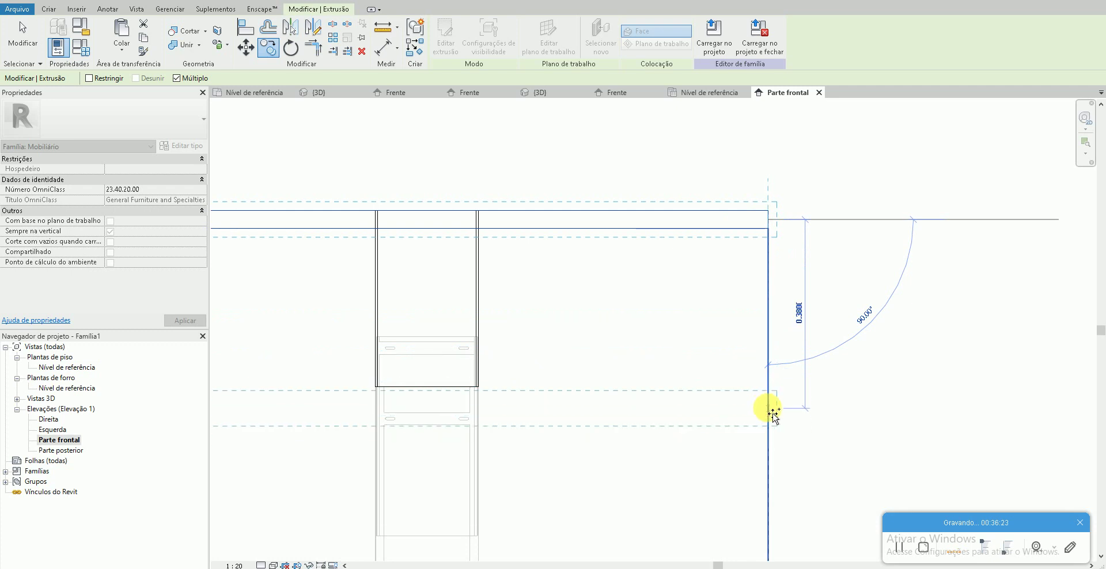
{"action": "scroll", "coordinate": [774, 413], "scroll_direction": "down", "scroll_amount": 2}
{"action": "left_click", "coordinate": [774, 410]}
{"action": "key", "text": "Escape"}
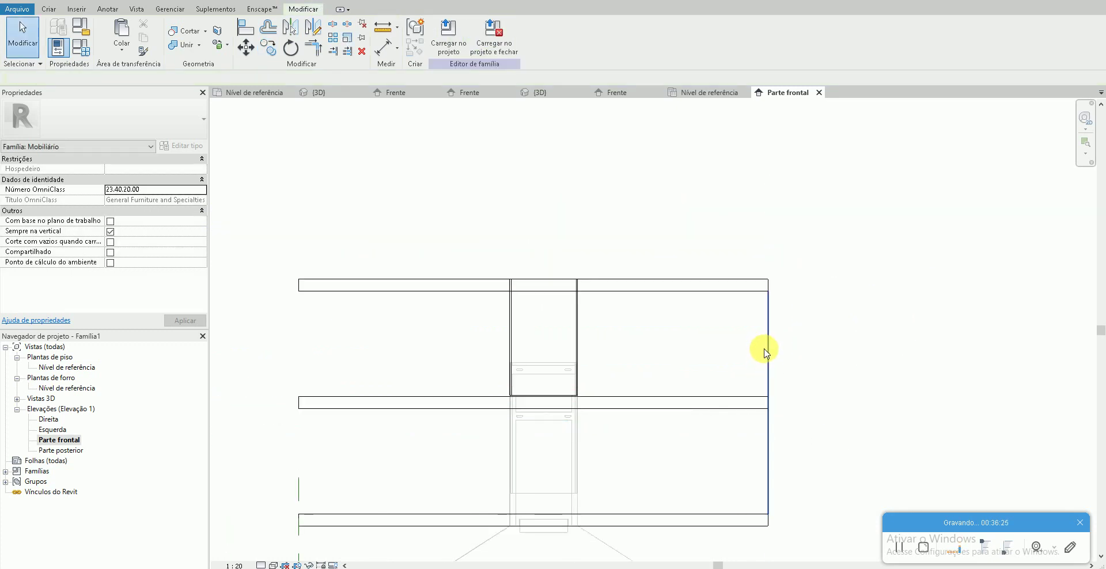
- Check the new shelf placement, then switch to the 3D kitchen view
{"action": "left_click", "coordinate": [743, 352]}
{"action": "key", "text": "Escape"}
{"action": "scroll", "coordinate": [815, 344], "scroll_direction": "down", "scroll_amount": 3}
{"action": "middle_click_drag", "start_coordinate": [768, 354], "coordinate": [672, 303]}
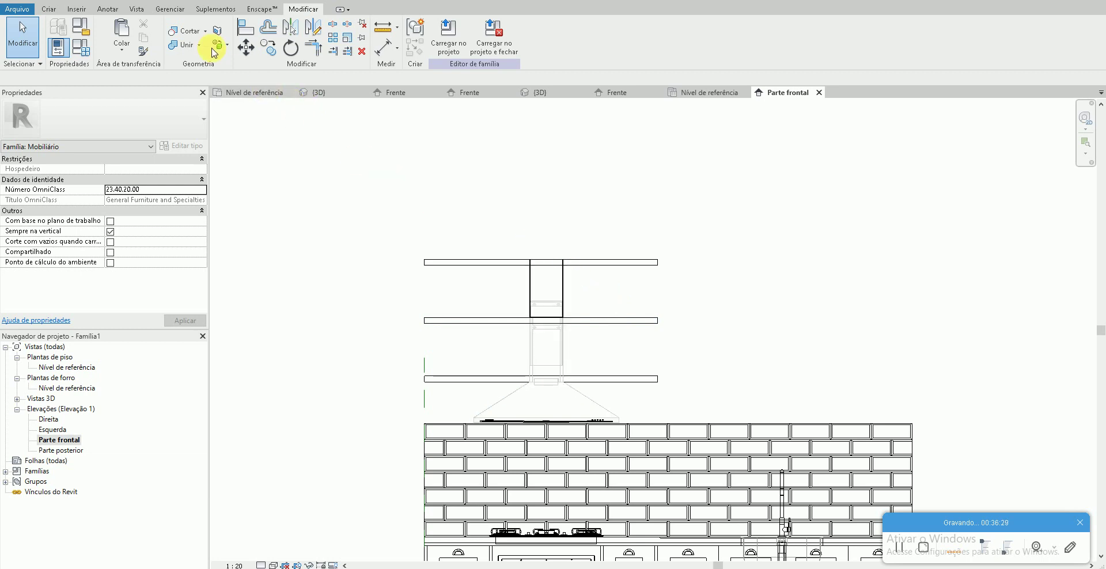
{"action": "key", "text": "ctrl+Tab"}
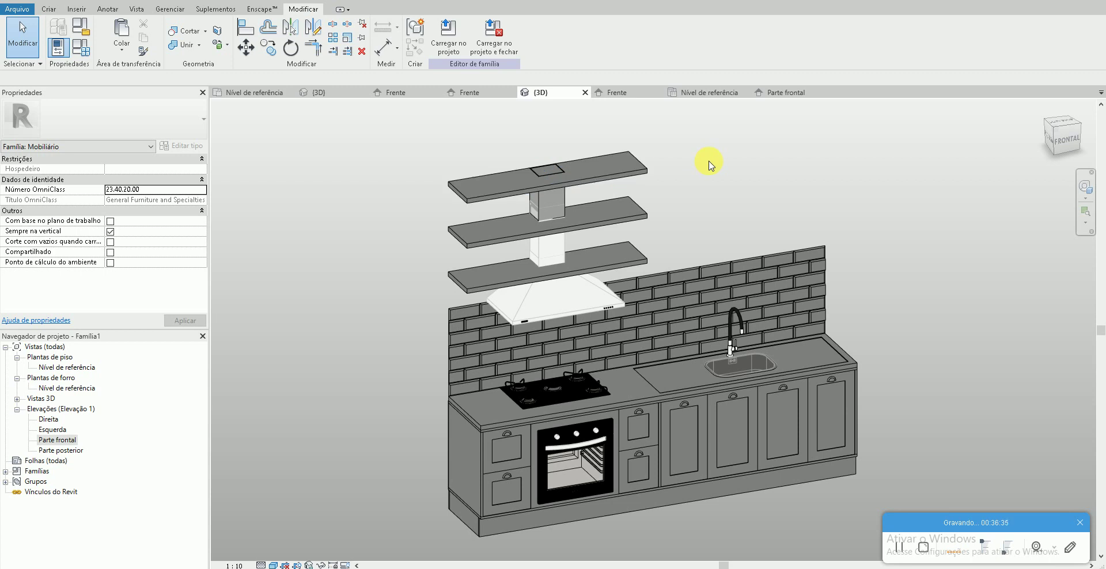
- Select the topmost shelf in the 3D view
{"action": "left_click", "coordinate": [594, 184]}
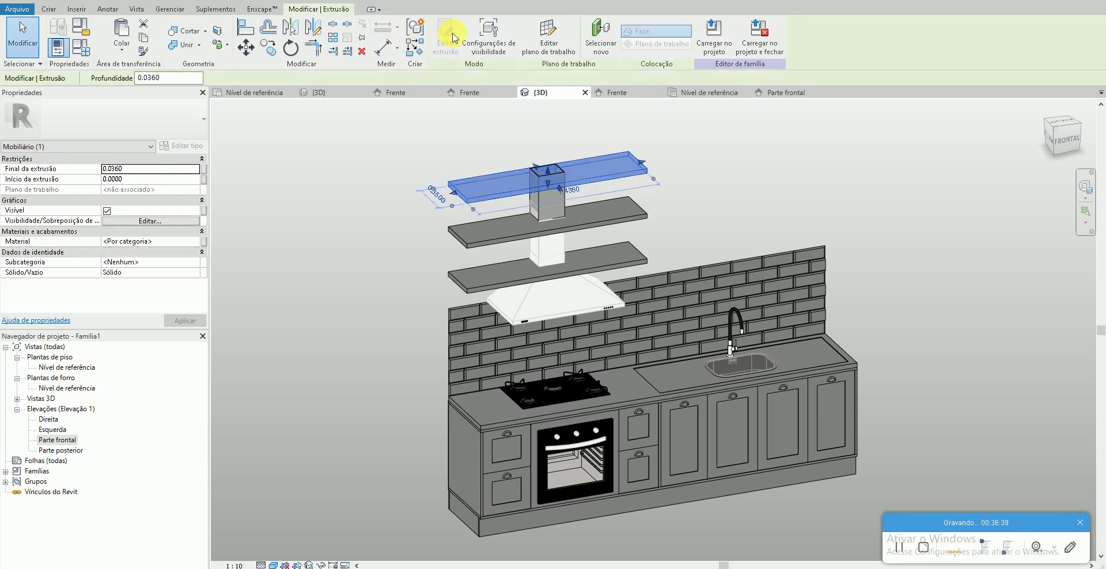
- In the Nível de referência plan, sketch notch lines around the hood chimney on the top shelf
{"action": "double_click", "coordinate": [88, 371]}
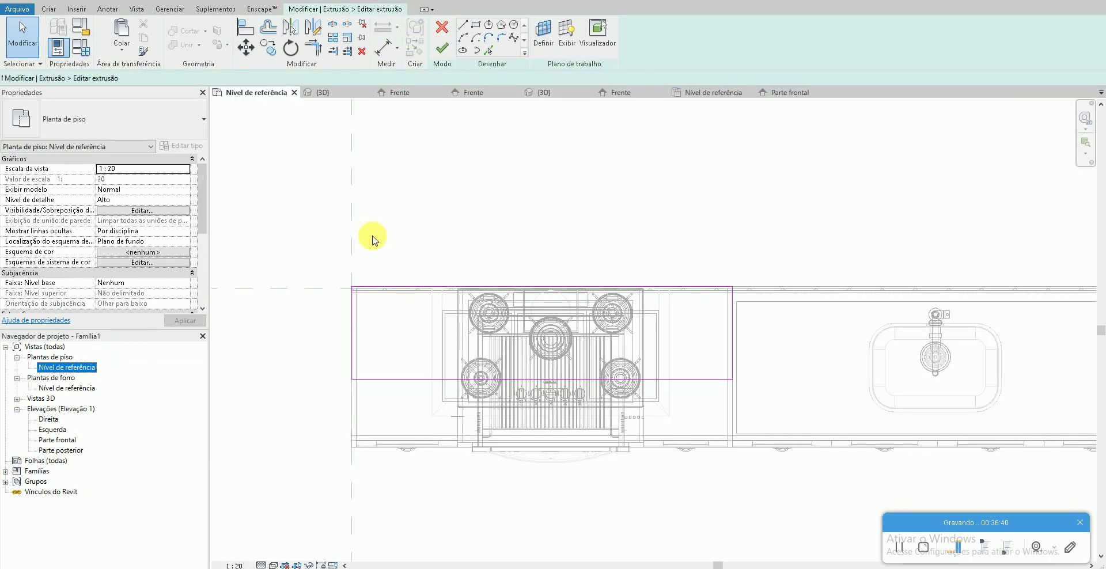
{"action": "left_click", "coordinate": [463, 25]}
{"action": "scroll", "coordinate": [561, 357], "scroll_direction": "up", "scroll_amount": 2}
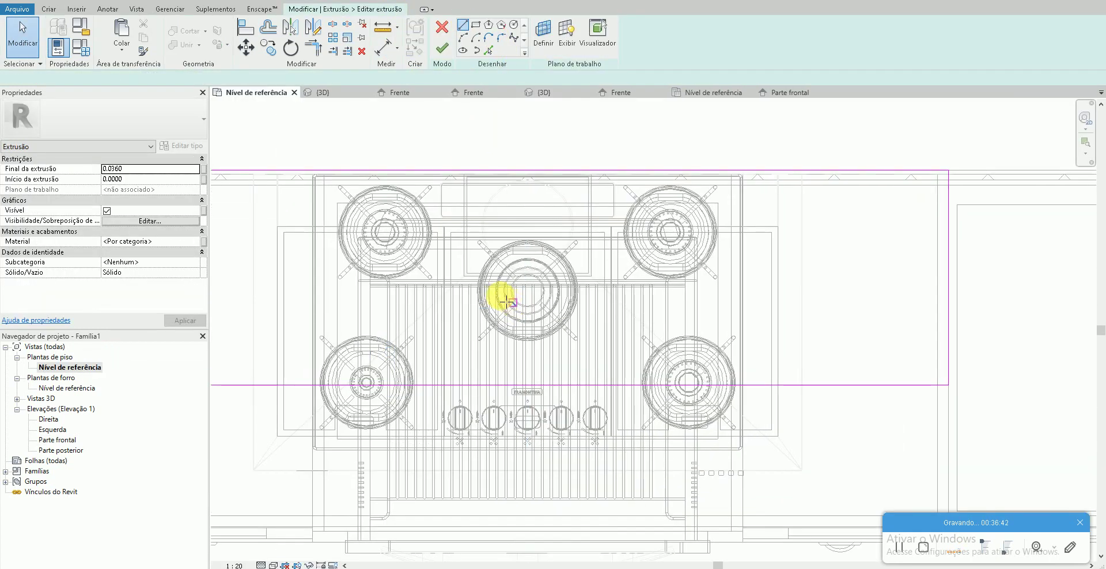
{"action": "left_click", "coordinate": [463, 276]}
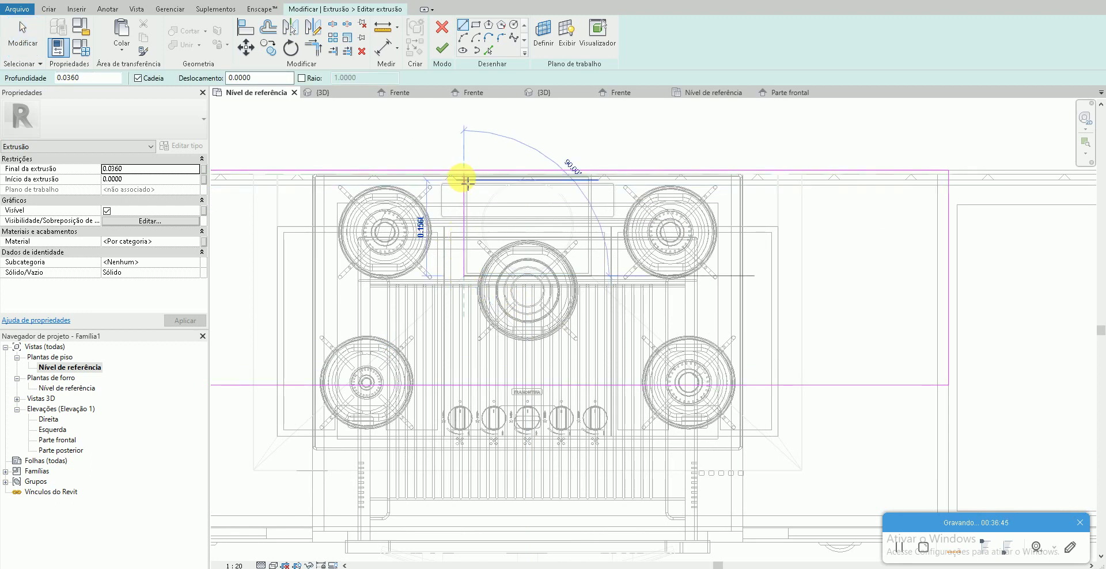
{"action": "left_click", "coordinate": [591, 275]}
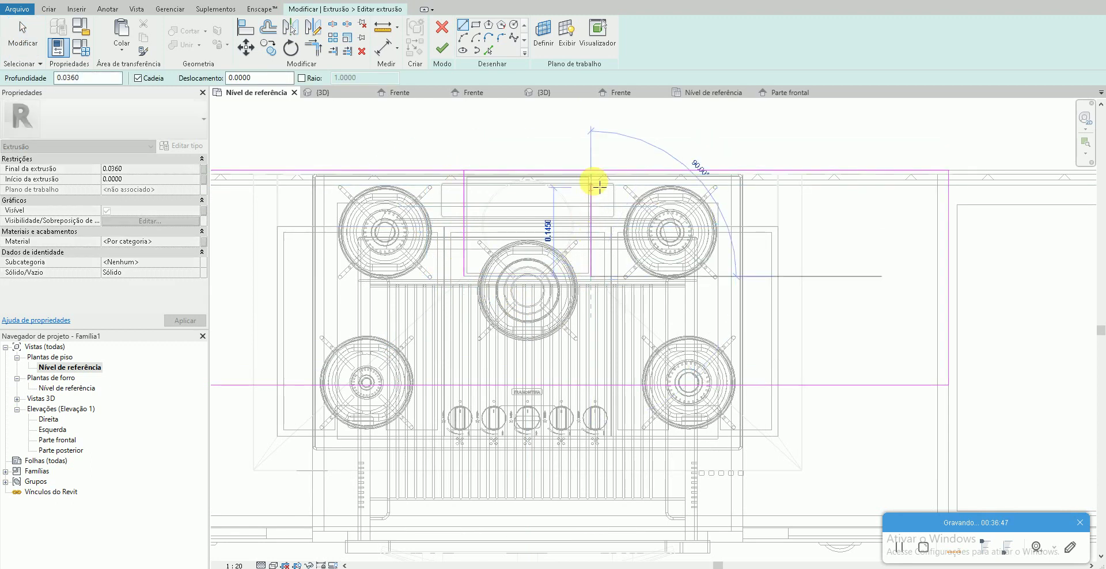
{"action": "left_click", "coordinate": [591, 171]}
{"action": "key", "text": "Escape"}
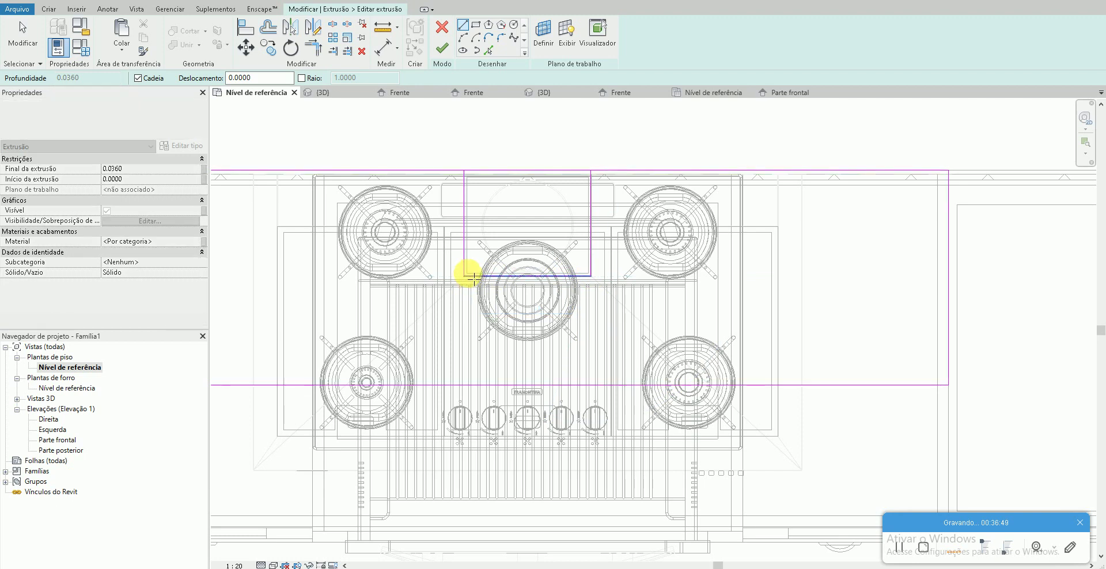
{"action": "key", "text": "Escape"}
- Clean the outline with Split (SL) and Trim/Extend to Corner (TR), finish, and return to 3D
{"action": "key", "text": "s"}
{"action": "key", "text": "l"}
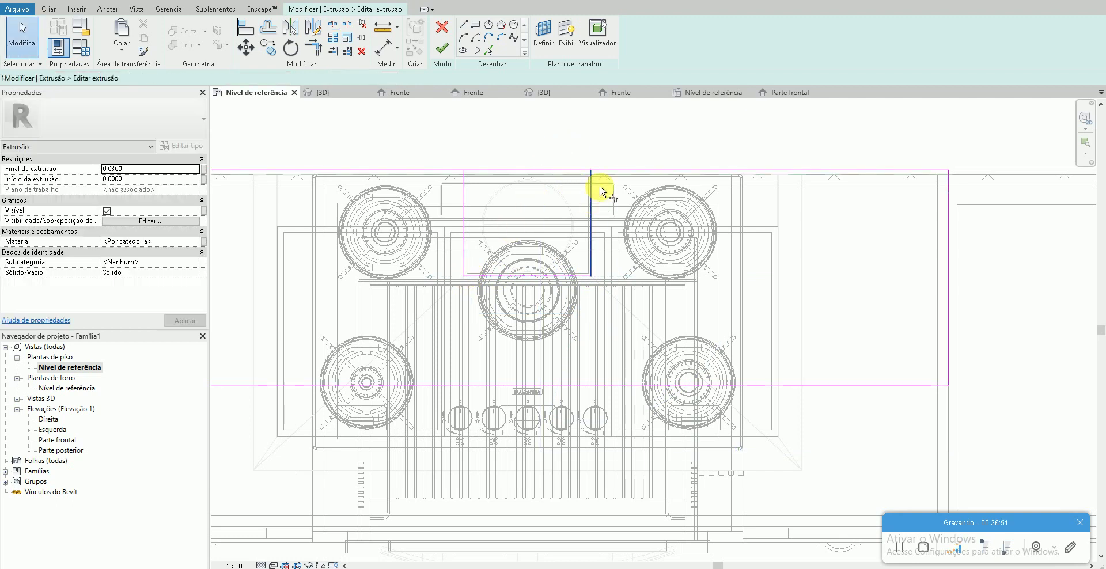
{"action": "key", "text": "t"}
{"action": "key", "text": "r"}
{"action": "left_click", "coordinate": [437, 61]}
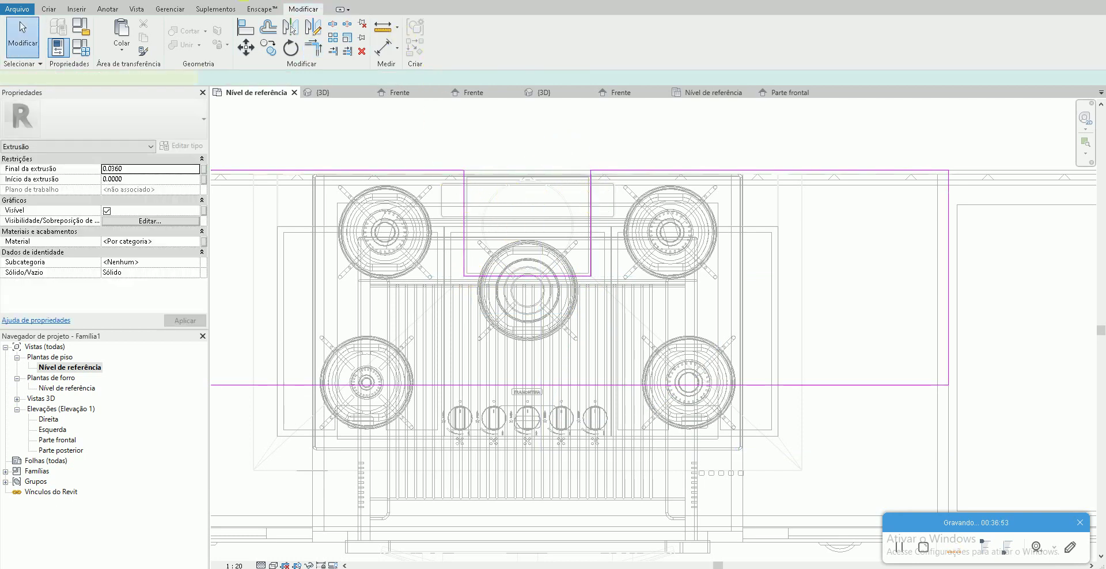
{"action": "key", "text": "ctrl+Tab"}
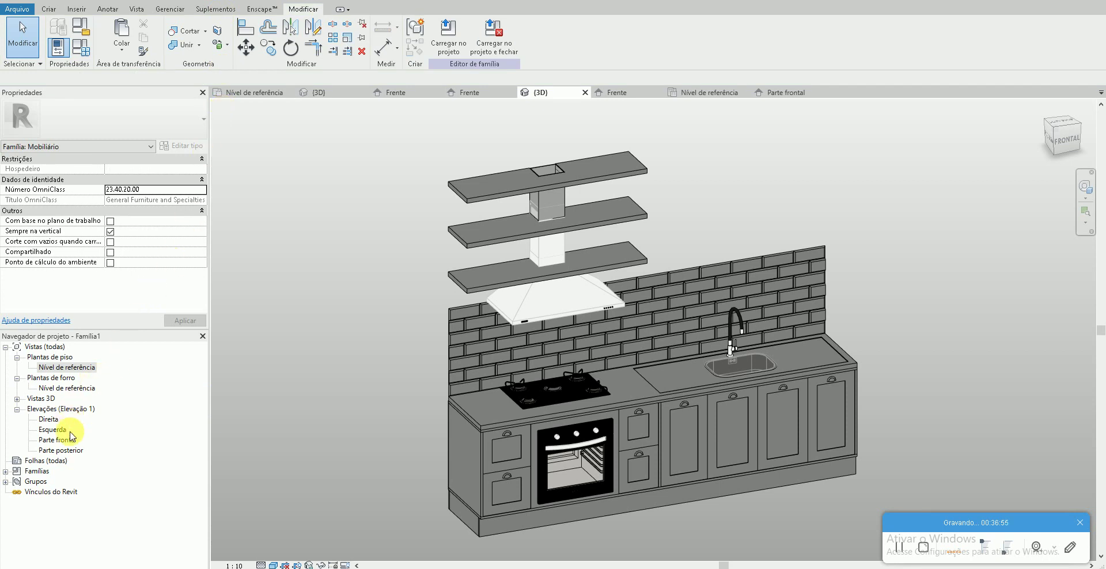
- In the Parte frontal elevation, copy the notched top shelf down to the lower shelf height
{"action": "double_click", "coordinate": [71, 437]}
{"action": "left_click", "coordinate": [489, 256]}
{"action": "scroll", "coordinate": [471, 308], "scroll_direction": "up", "scroll_amount": 2}
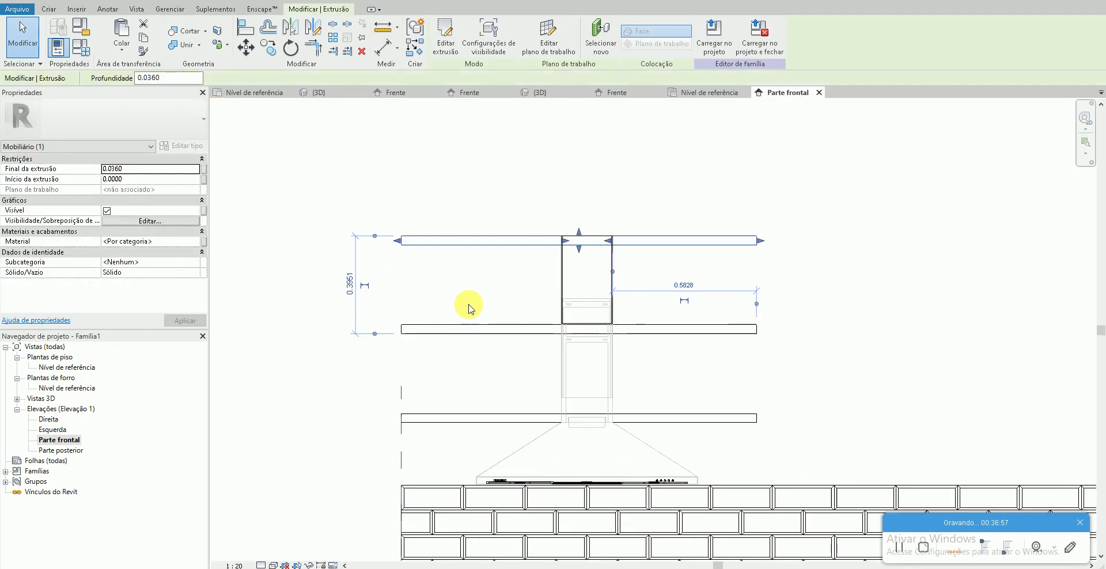
{"action": "key", "text": "c"}
{"action": "key", "text": "o"}
{"action": "left_click", "coordinate": [403, 242]}
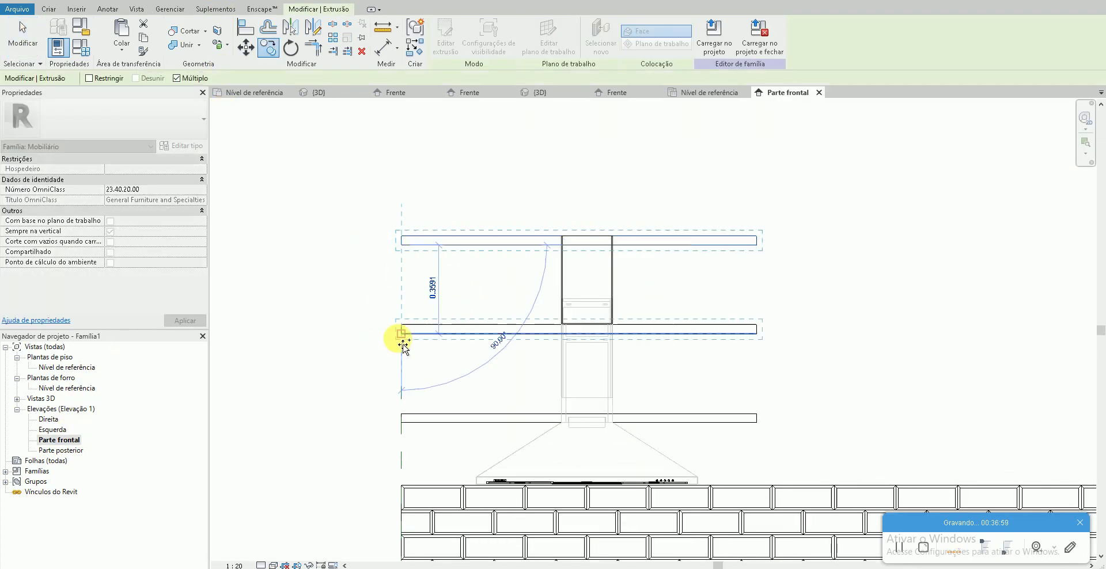
{"action": "left_click", "coordinate": [402, 331]}
{"action": "key", "text": "Escape"}
{"action": "key", "text": "Escape"}
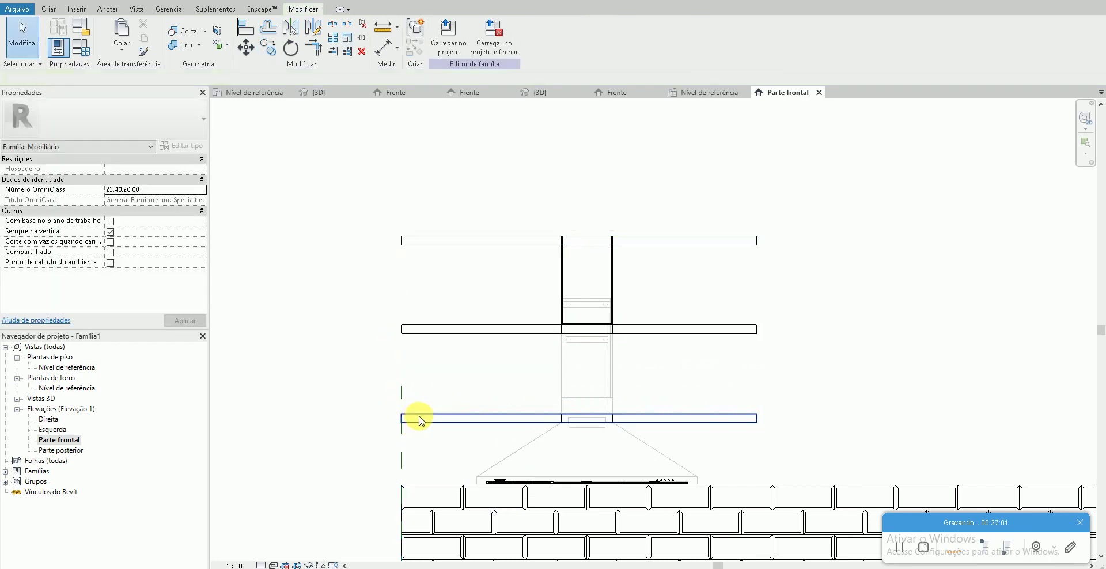
- Inspect the notched shelves in 3D and compare them with the kitchen reference image
{"action": "key", "text": "ctrl+Tab"}
{"action": "scroll", "coordinate": [598, 254], "scroll_direction": "up", "scroll_amount": 3}
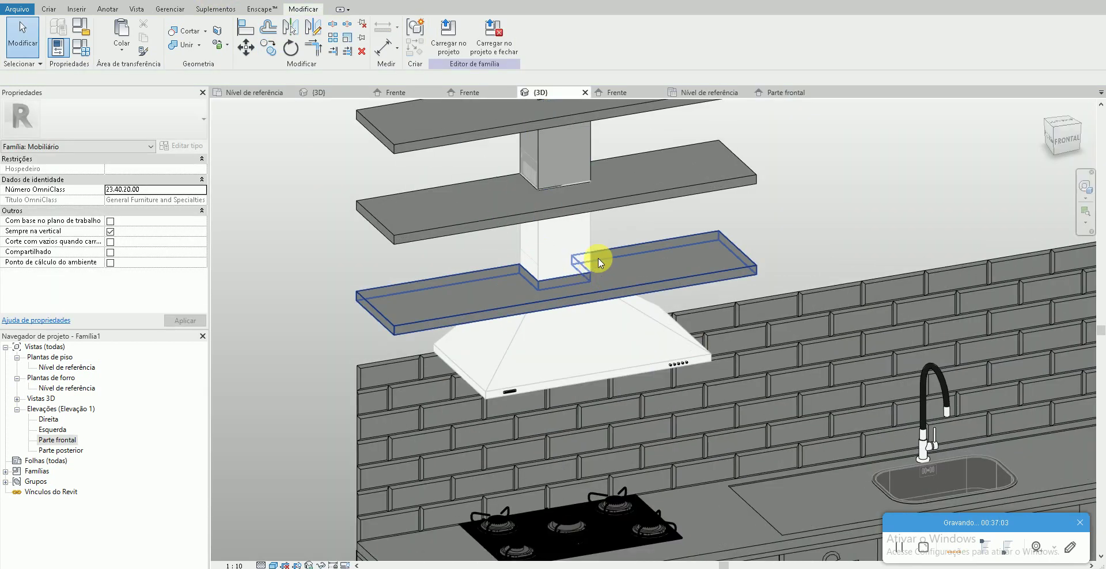
{"action": "scroll", "coordinate": [599, 247], "scroll_direction": "up", "scroll_amount": 2}
{"action": "left_click", "coordinate": [602, 239]}
{"action": "left_click", "coordinate": [621, 122]}
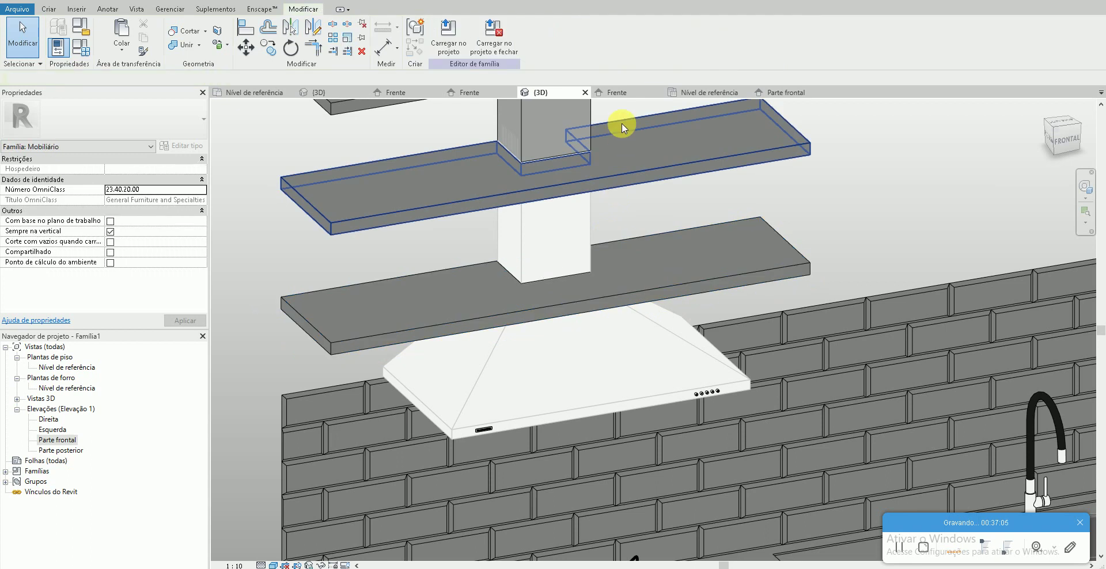
{"action": "key", "text": "Escape"}
{"action": "scroll", "coordinate": [616, 253], "scroll_direction": "down", "scroll_amount": 5}
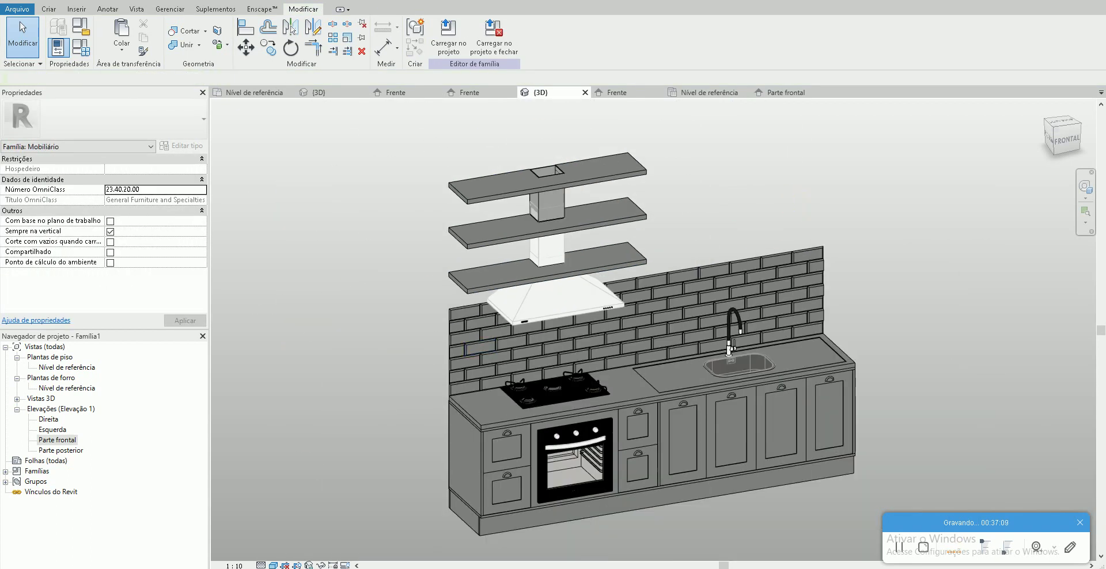
{"action": "key", "text": "alt+Tab"}
{"action": "scroll", "coordinate": [314, 161], "scroll_direction": "up", "scroll_amount": 3}
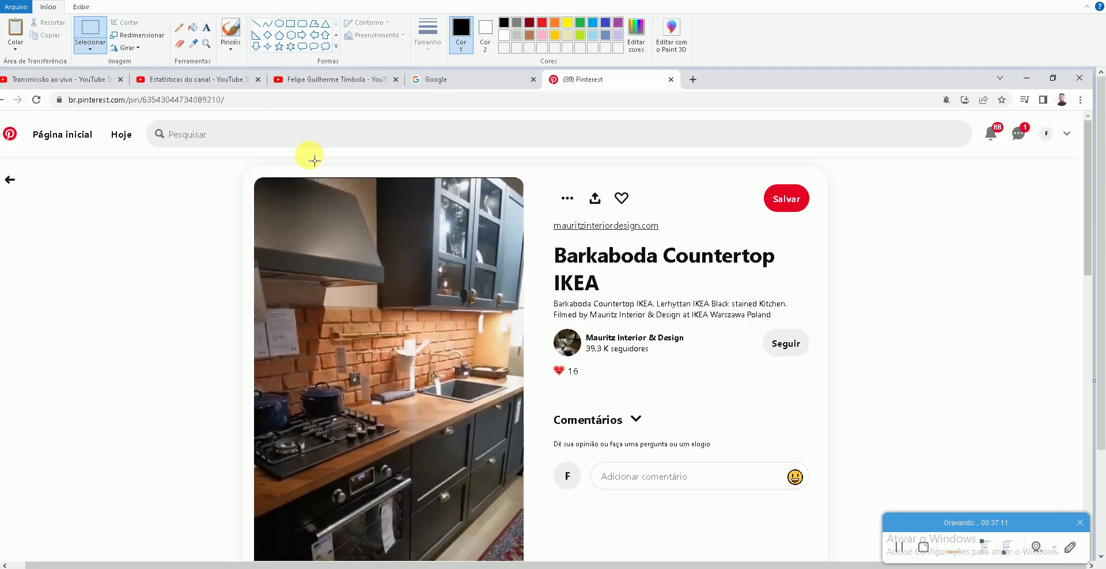
{"action": "key", "text": "alt+Tab"}
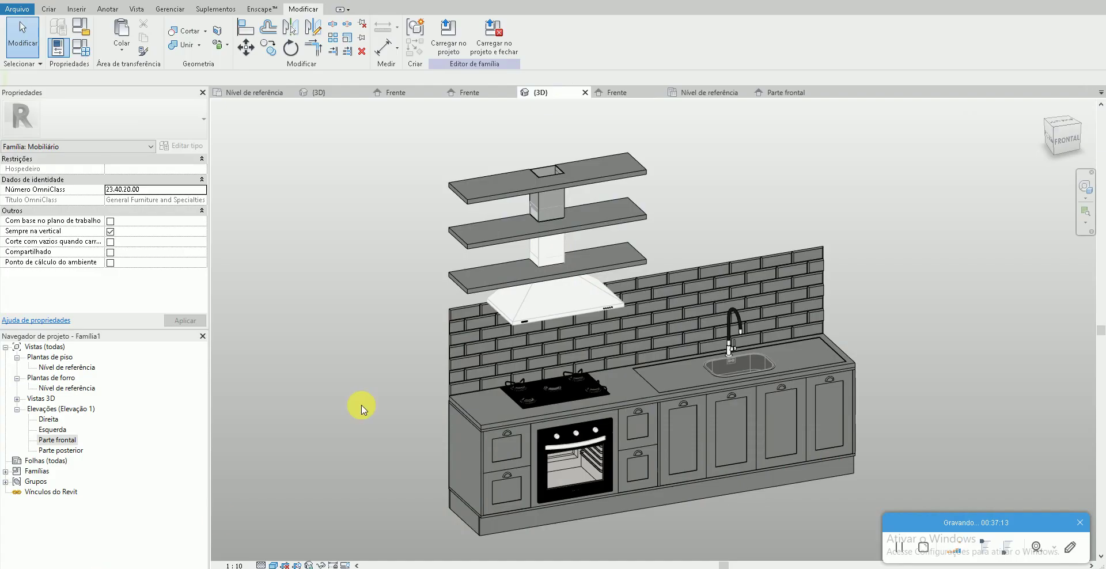
- In the Parte frontal elevation, copy the cabinet piece from the cabinet base up the wall
{"action": "double_click", "coordinate": [56, 444]}
{"action": "scroll", "coordinate": [686, 309], "scroll_direction": "down", "scroll_amount": 2}
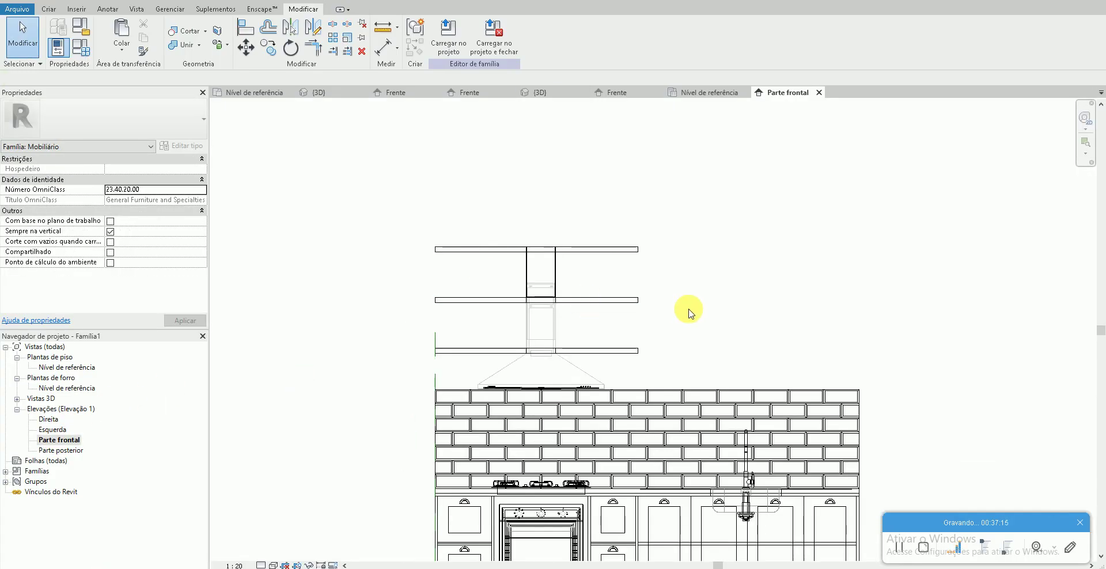
{"action": "scroll", "coordinate": [802, 419], "scroll_direction": "down", "scroll_amount": 2}
{"action": "scroll", "coordinate": [797, 346], "scroll_direction": "up", "scroll_amount": 4}
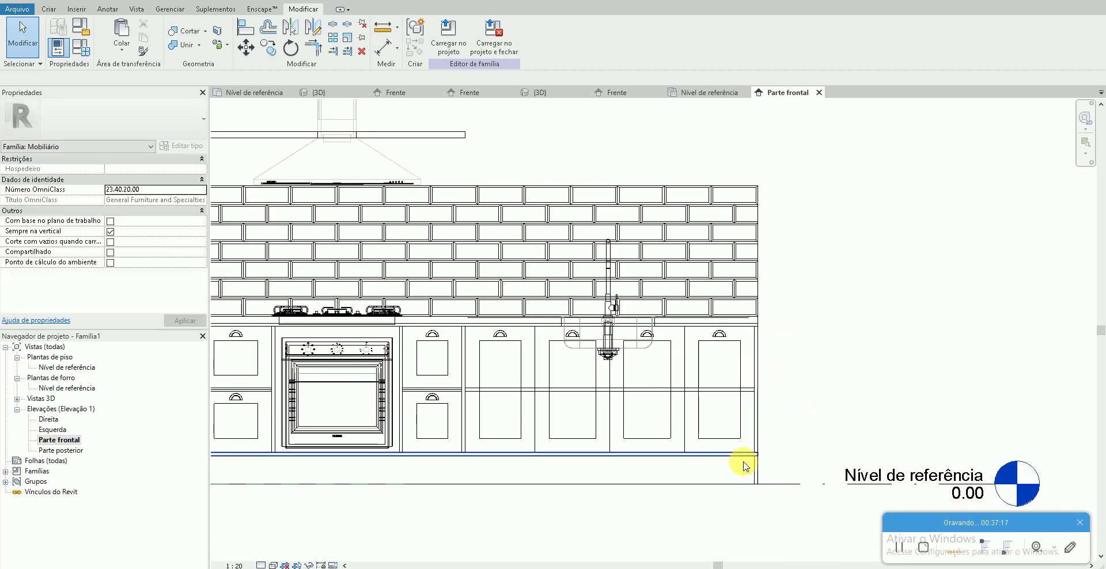
{"action": "left_click", "coordinate": [749, 458]}
{"action": "key", "text": "c"}
{"action": "key", "text": "o"}
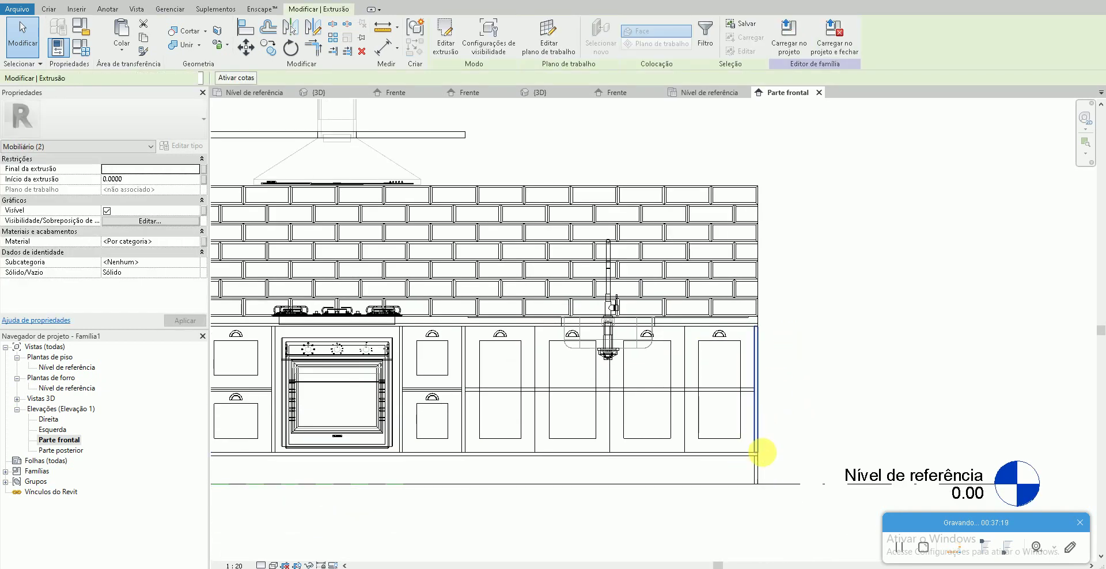
{"action": "left_click", "coordinate": [758, 455]}
{"action": "left_click", "coordinate": [763, 190]}
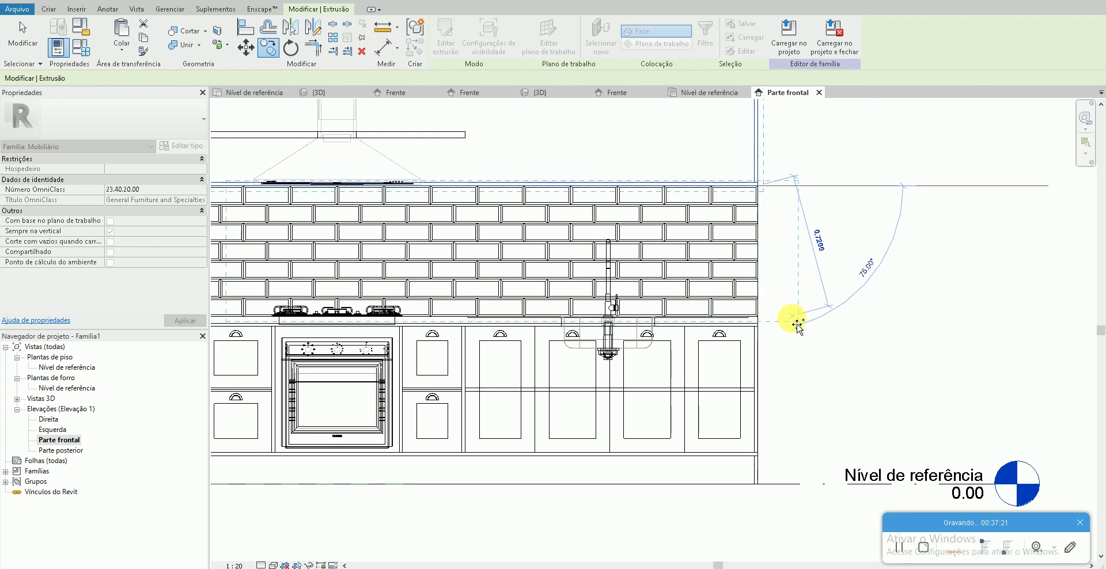
{"action": "scroll", "coordinate": [790, 320], "scroll_direction": "down", "scroll_amount": 2}
{"action": "key", "text": "Escape"}
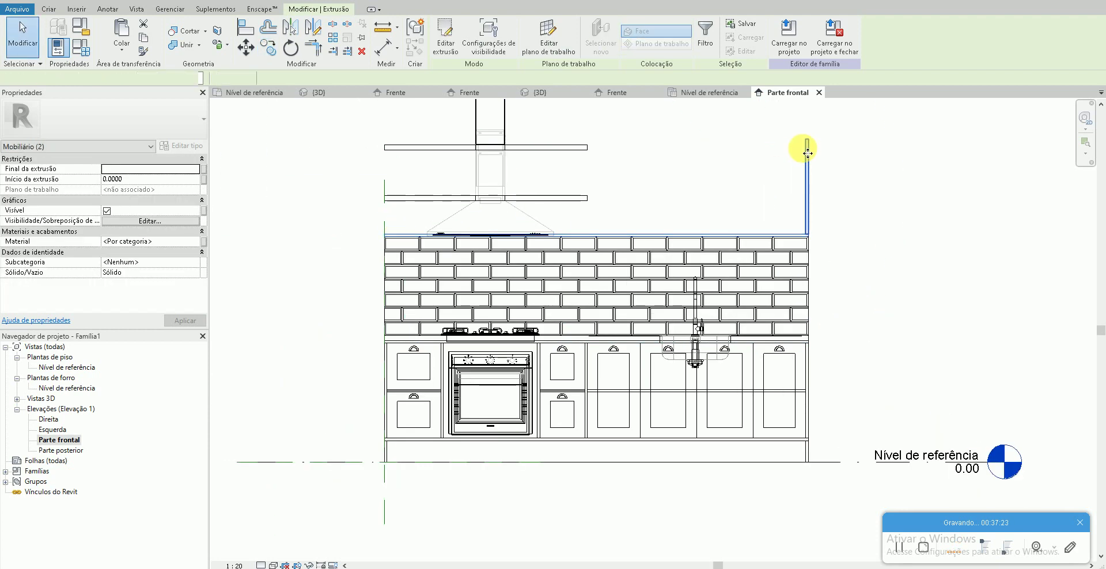
- Copy the right vertical side panel to the left and move it into its final position
{"action": "left_click", "coordinate": [806, 152]}
{"action": "key", "text": "c"}
{"action": "key", "text": "o"}
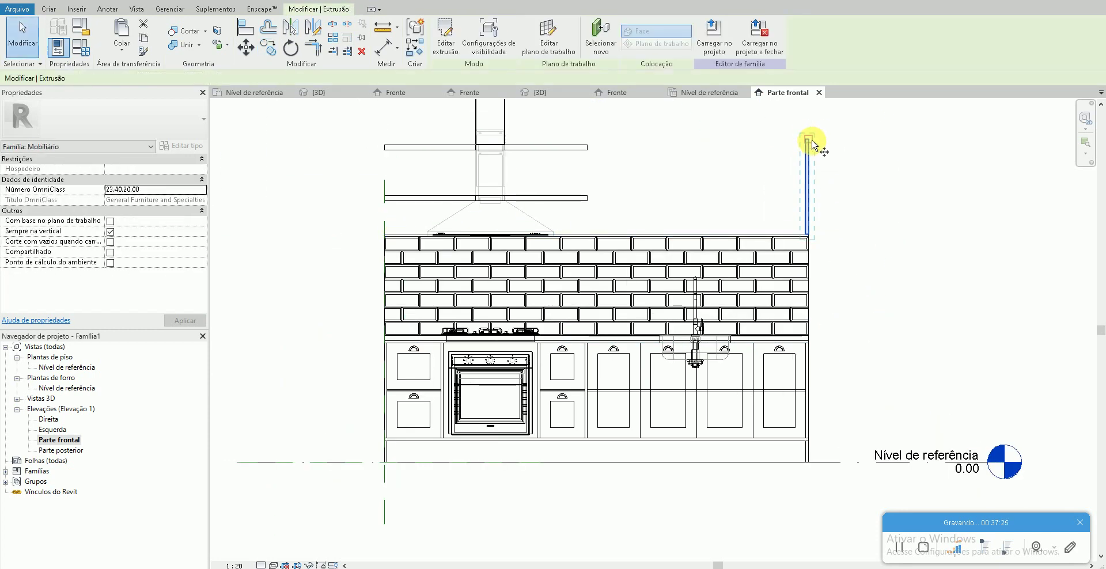
{"action": "left_click", "coordinate": [807, 139]}
{"action": "left_click", "coordinate": [606, 140]}
{"action": "scroll", "coordinate": [593, 190], "scroll_direction": "up", "scroll_amount": 3}
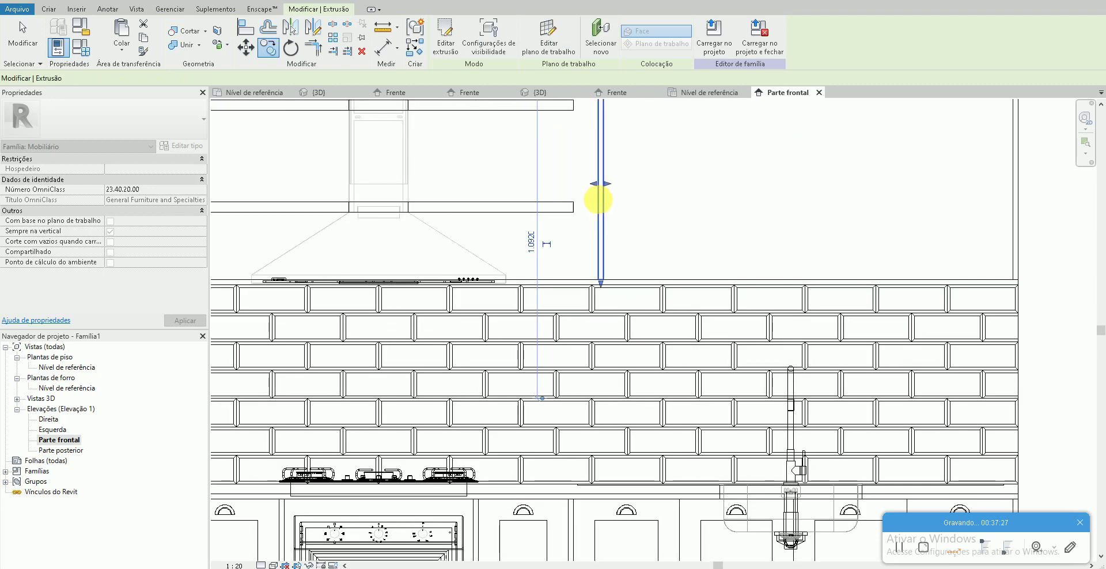
{"action": "scroll", "coordinate": [597, 217], "scroll_direction": "up", "scroll_amount": 3}
{"action": "key", "text": "m"}
{"action": "key", "text": "v"}
{"action": "left_click", "coordinate": [596, 218]}
{"action": "left_click", "coordinate": [578, 260]}
{"action": "scroll", "coordinate": [593, 328], "scroll_direction": "down", "scroll_amount": 3}
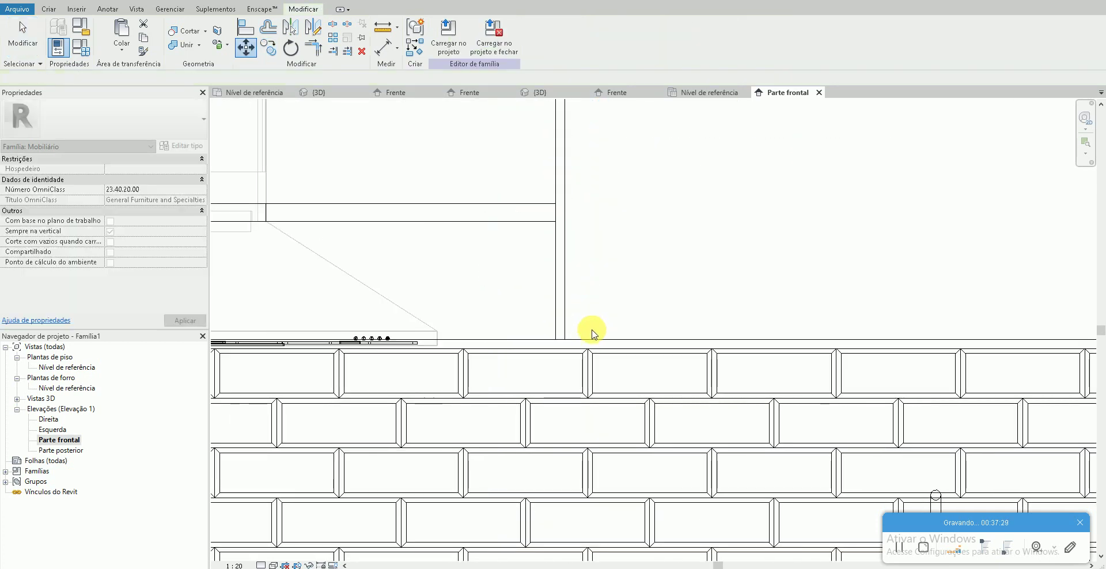
{"action": "scroll", "coordinate": [588, 337], "scroll_direction": "down", "scroll_amount": 2}
{"action": "scroll", "coordinate": [276, 330], "scroll_direction": "up", "scroll_amount": 2}
- Copy the cabinet frame's lower board up to serve as the cabinet top
{"action": "left_click", "coordinate": [272, 345]}
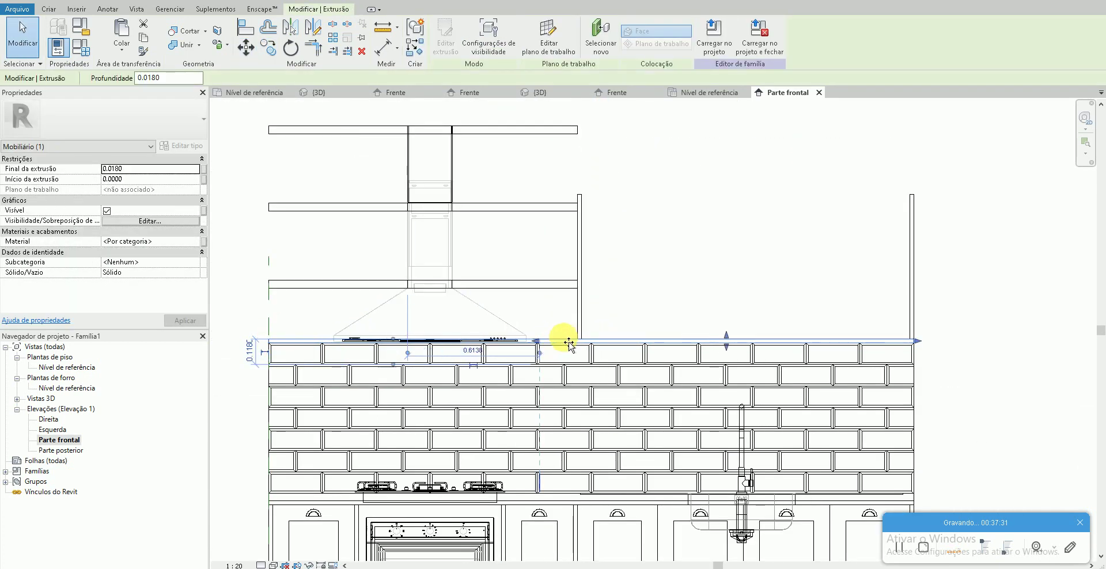
{"action": "scroll", "coordinate": [578, 348], "scroll_direction": "up", "scroll_amount": 2}
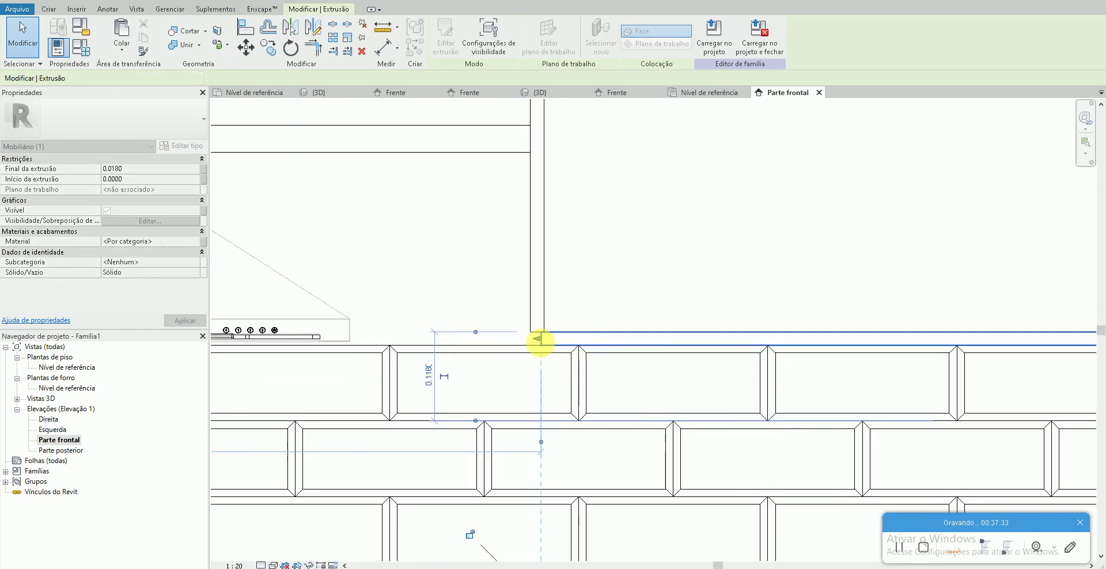
{"action": "key", "text": "Escape"}
{"action": "scroll", "coordinate": [593, 323], "scroll_direction": "down", "scroll_amount": 2}
{"action": "middle_click_drag", "start_coordinate": [593, 324], "coordinate": [587, 395]}
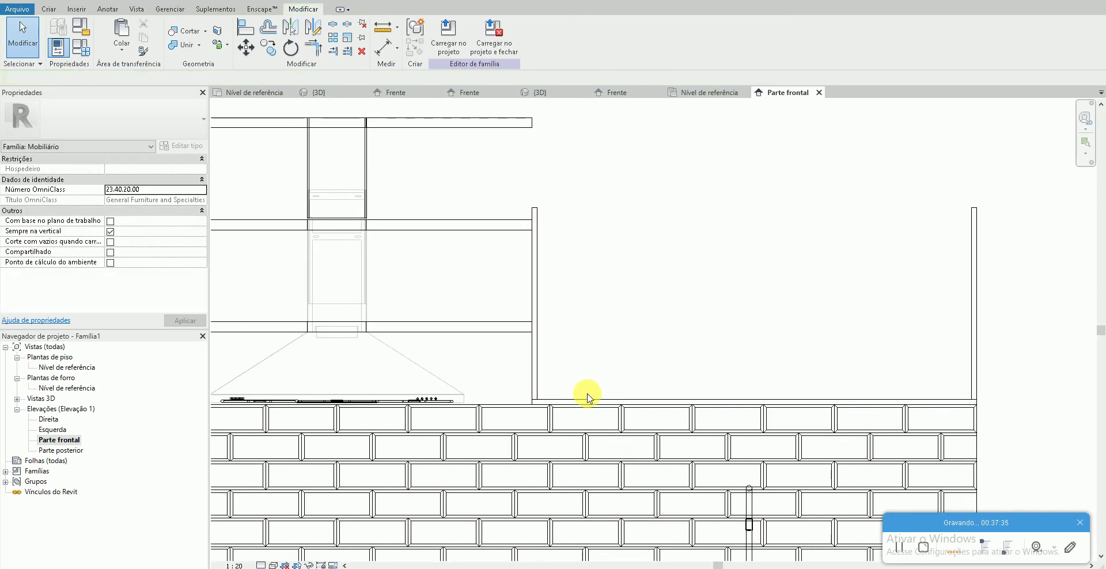
{"action": "left_click", "coordinate": [573, 397]}
{"action": "key", "text": "c"}
{"action": "key", "text": "o"}
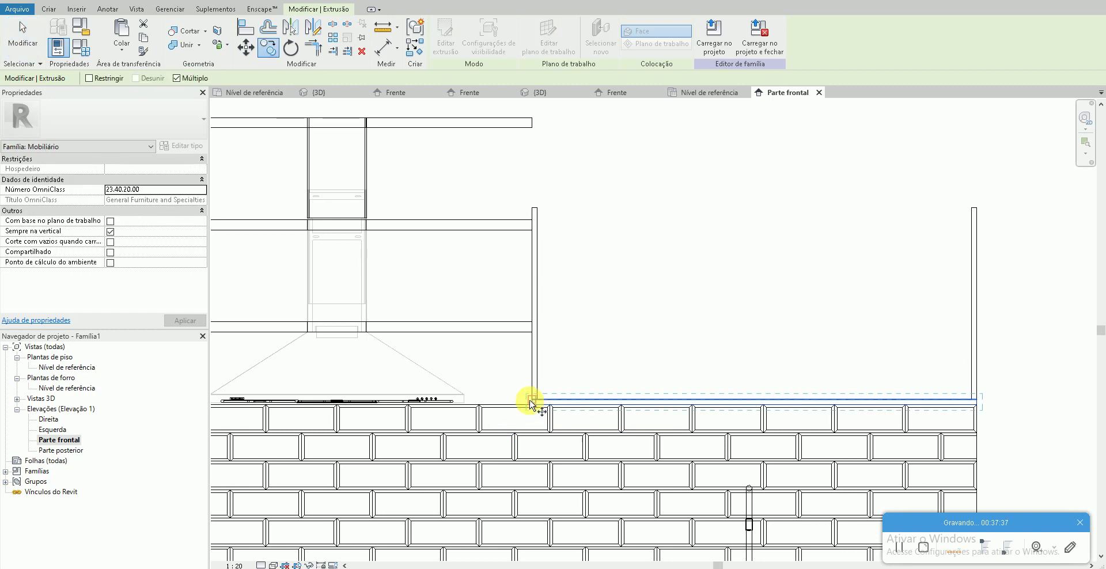
{"action": "left_click", "coordinate": [531, 399]}
{"action": "left_click", "coordinate": [539, 123]}
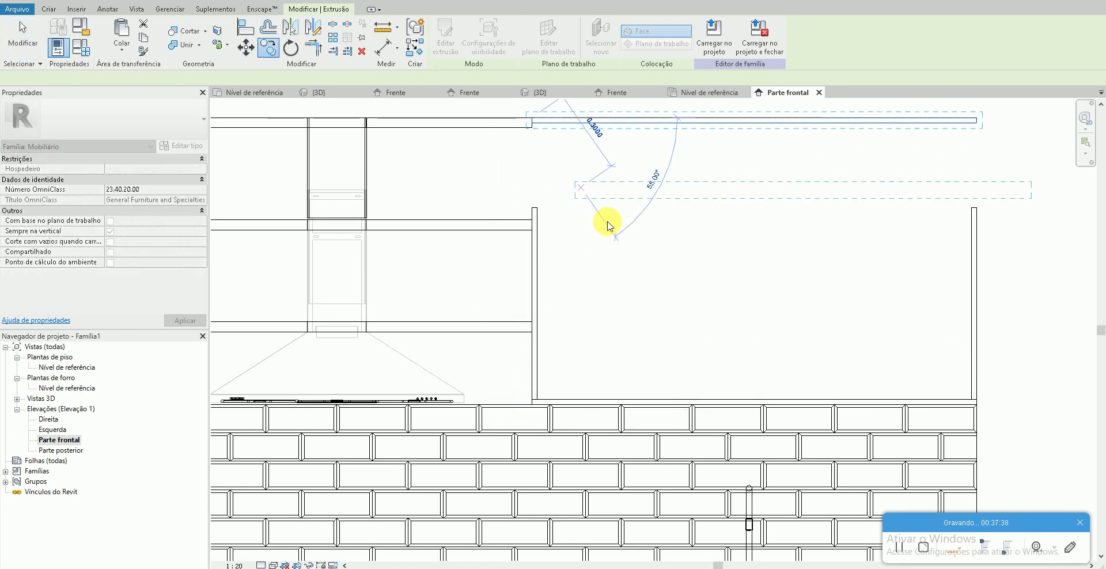
{"action": "key", "text": "Escape"}
{"action": "scroll", "coordinate": [600, 210], "scroll_direction": "down", "scroll_amount": 2}
{"action": "scroll", "coordinate": [590, 295], "scroll_direction": "down", "scroll_amount": 1}
{"action": "scroll", "coordinate": [544, 299], "scroll_direction": "up", "scroll_amount": 3}
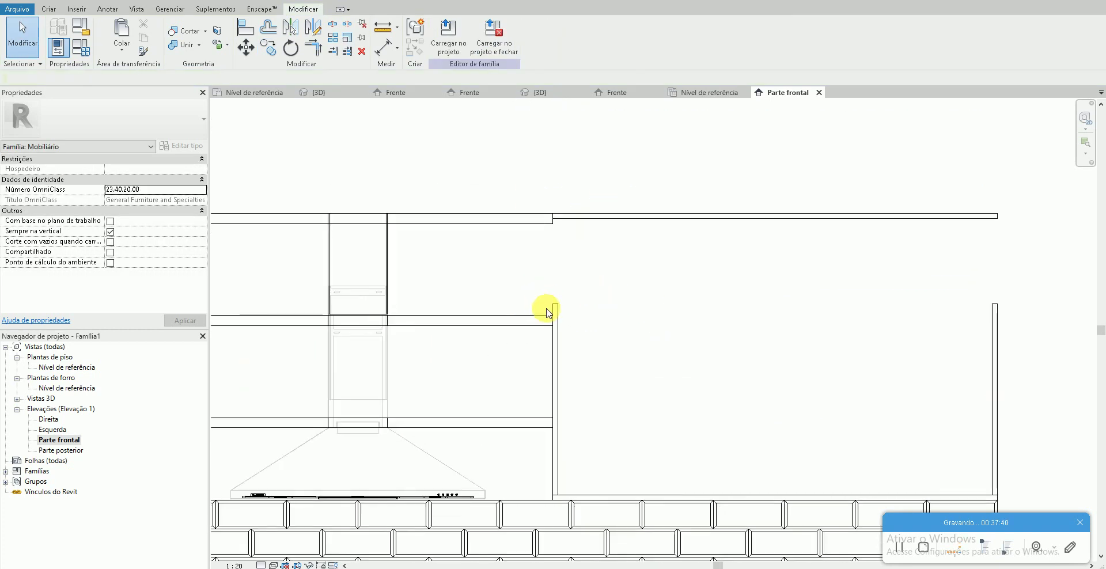
- Extend the left and right side panels up to the top board and view the 3D model
{"action": "left_click", "coordinate": [554, 303]}
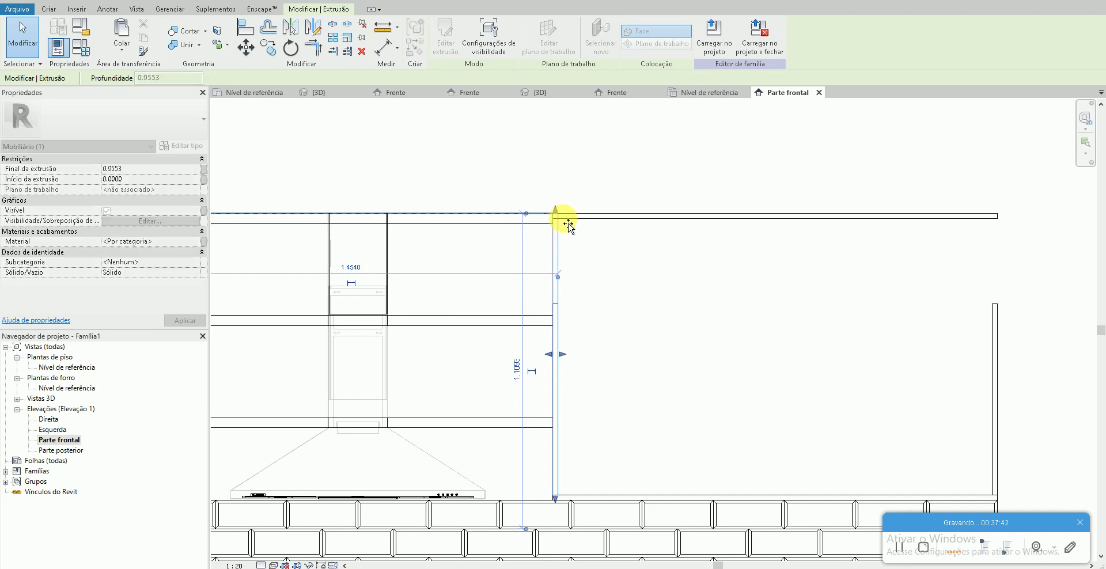
{"action": "left_click_drag", "start_coordinate": [563, 223], "coordinate": [563, 217]}
{"action": "scroll", "coordinate": [556, 223], "scroll_direction": "up", "scroll_amount": 2}
{"action": "scroll", "coordinate": [881, 296], "scroll_direction": "down", "scroll_amount": 3}
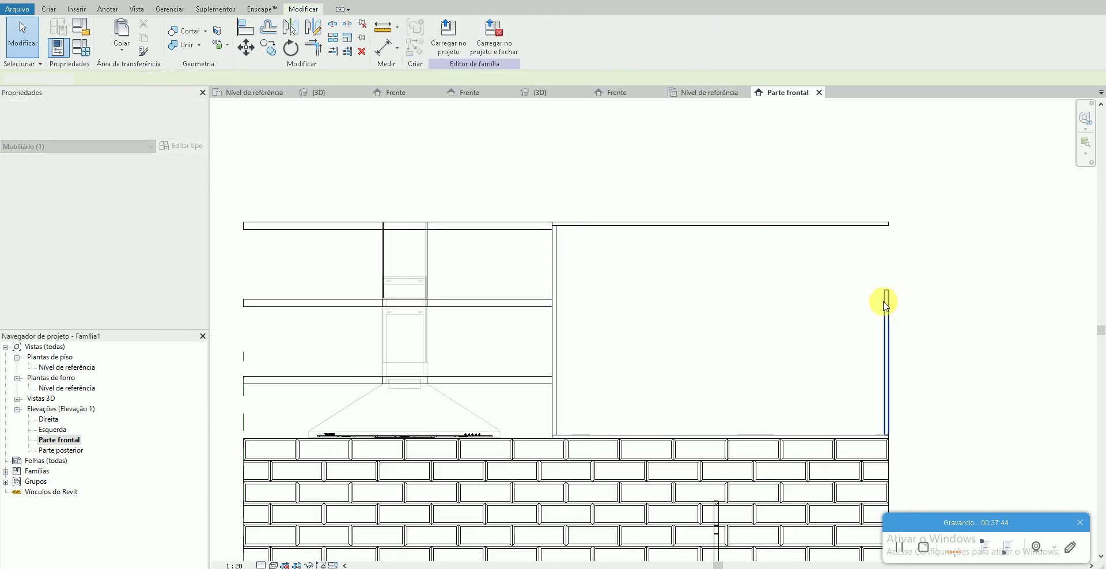
{"action": "left_click", "coordinate": [881, 288]}
{"action": "scroll", "coordinate": [881, 230], "scroll_direction": "up", "scroll_amount": 3}
{"action": "left_click", "coordinate": [889, 171]}
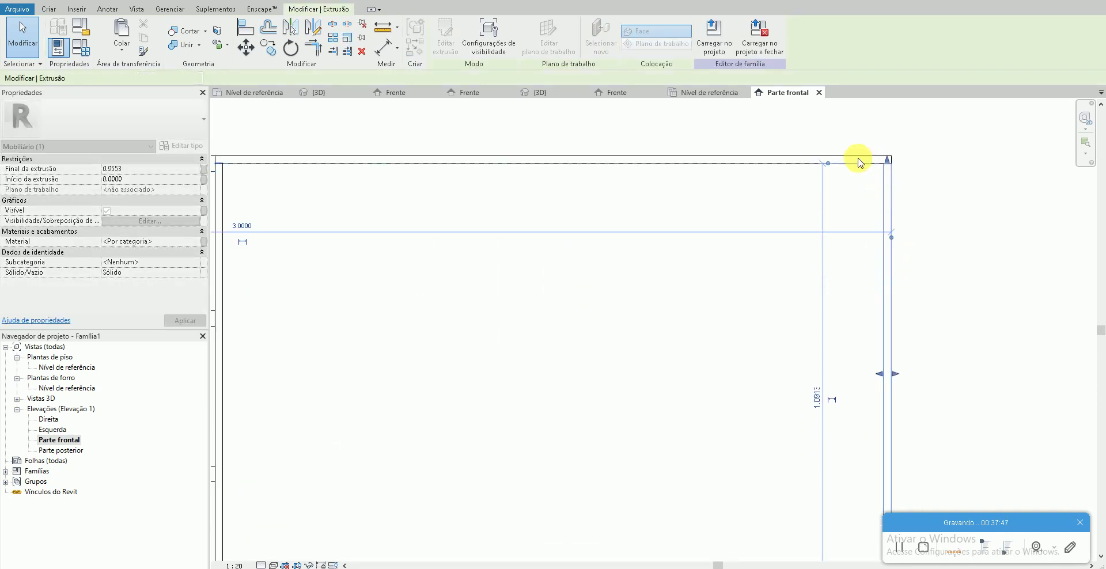
{"action": "key", "text": "Escape"}
{"action": "key", "text": "ctrl+Tab"}
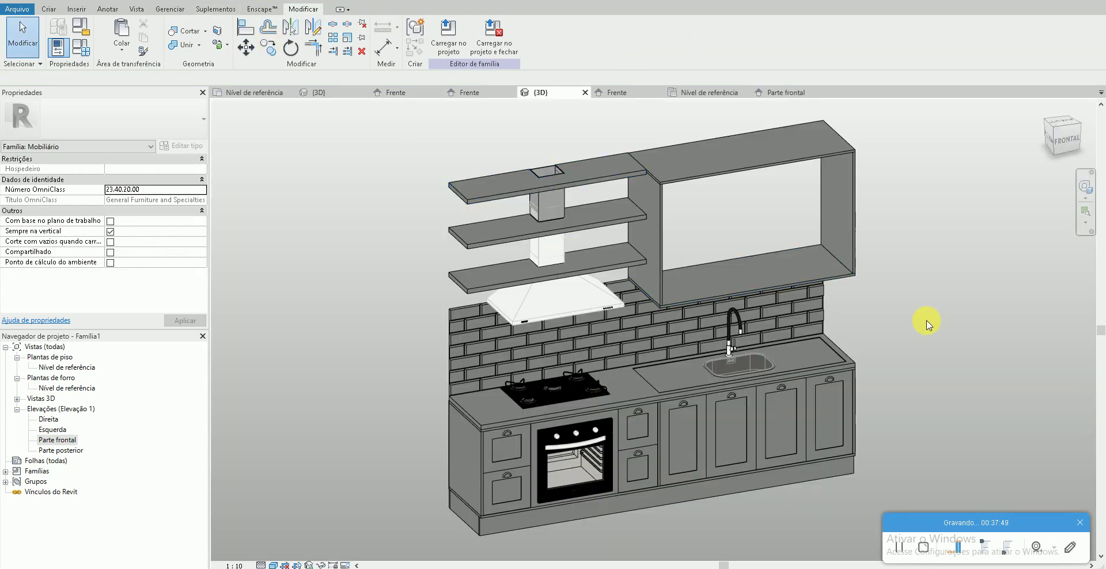
- Delete the top-left open shelf above the range hood in the 3D view
{"action": "scroll", "coordinate": [870, 203], "scroll_direction": "up", "scroll_amount": 1}
{"action": "scroll", "coordinate": [869, 202], "scroll_direction": "up", "scroll_amount": 1}
{"action": "scroll", "coordinate": [869, 203], "scroll_direction": "down", "scroll_amount": 1}
{"action": "scroll", "coordinate": [869, 202], "scroll_direction": "down", "scroll_amount": 1}
{"action": "left_click", "coordinate": [628, 174]}
{"action": "key", "text": "Delete"}
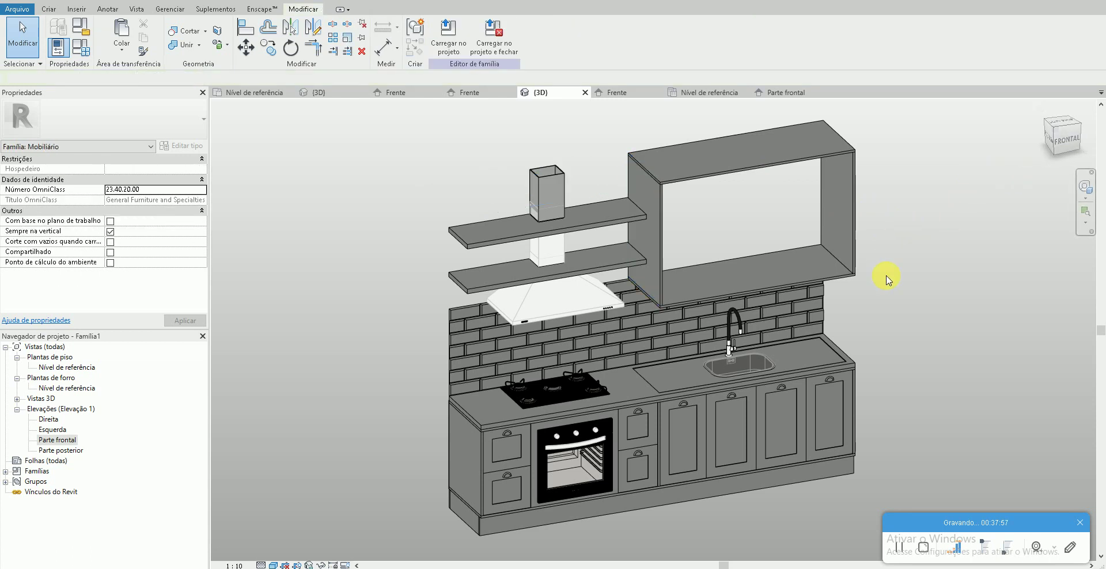
- In OBS, set the Fonte de mídia source to the recorded .mp4 video file
{"action": "left_click", "coordinate": [105, 568]}
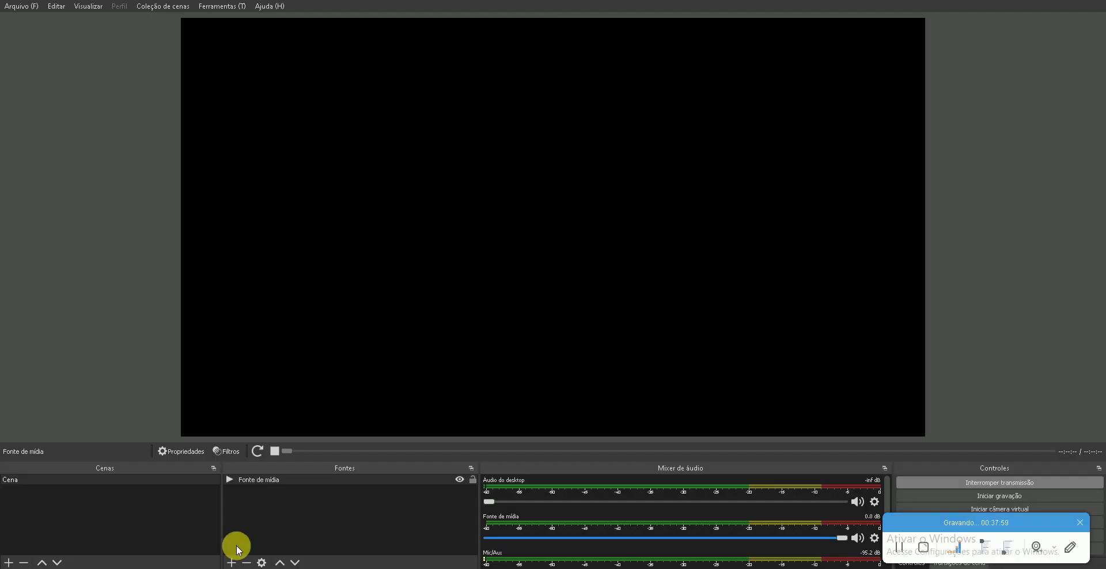
{"action": "double_click", "coordinate": [255, 485]}
{"action": "left_click", "coordinate": [713, 353]}
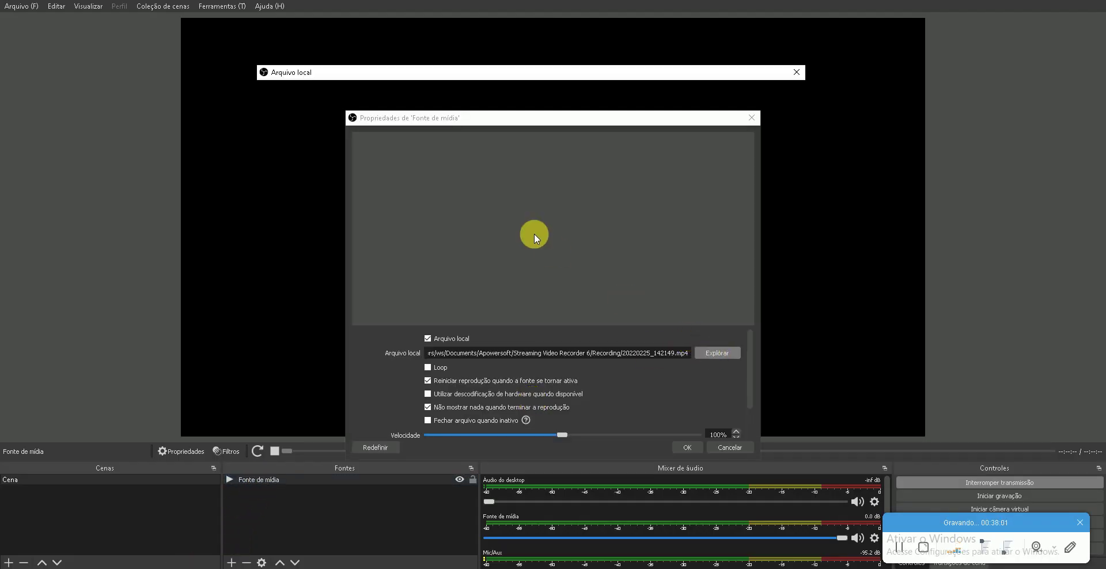
{"action": "double_click", "coordinate": [475, 246]}
{"action": "left_click", "coordinate": [683, 446]}
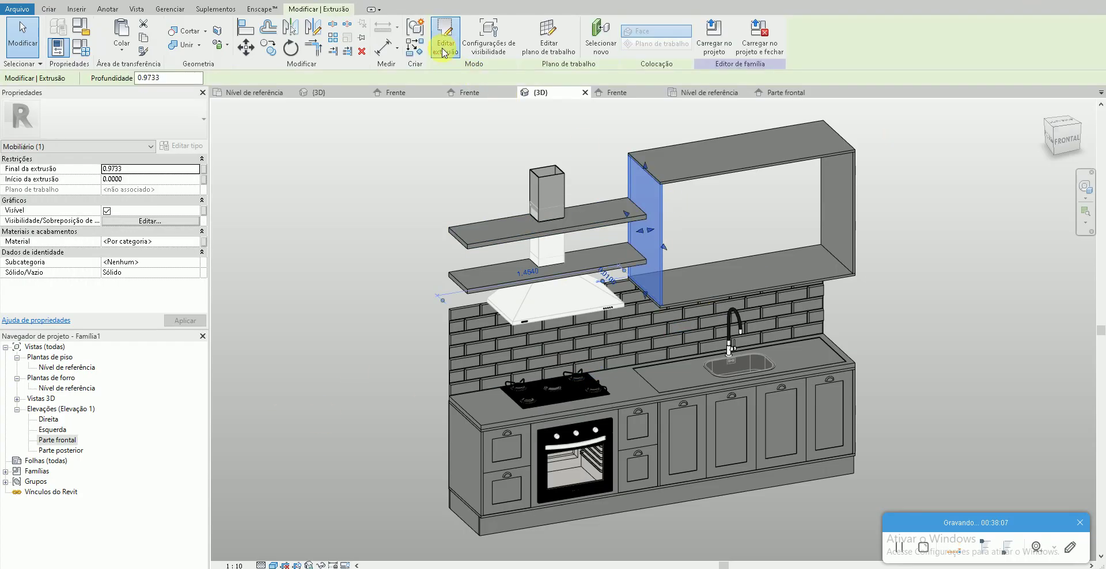
- Edit the left side panel's extrusion sketch, check its line size, and finish the edit
{"action": "left_click", "coordinate": [445, 35]}
{"action": "scroll", "coordinate": [661, 316], "scroll_direction": "up", "scroll_amount": 3}
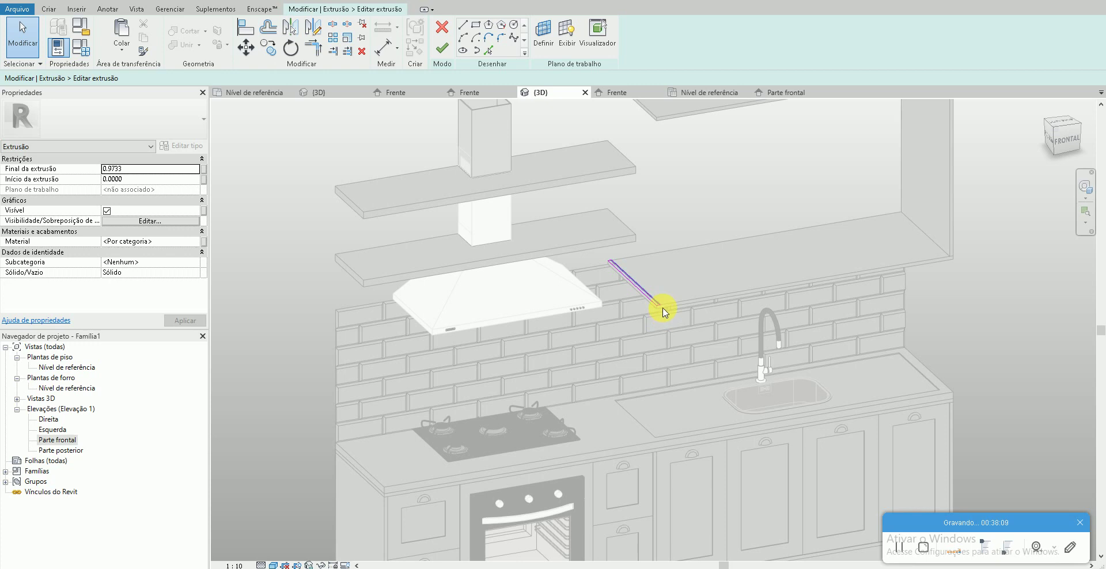
{"action": "left_click", "coordinate": [614, 283]}
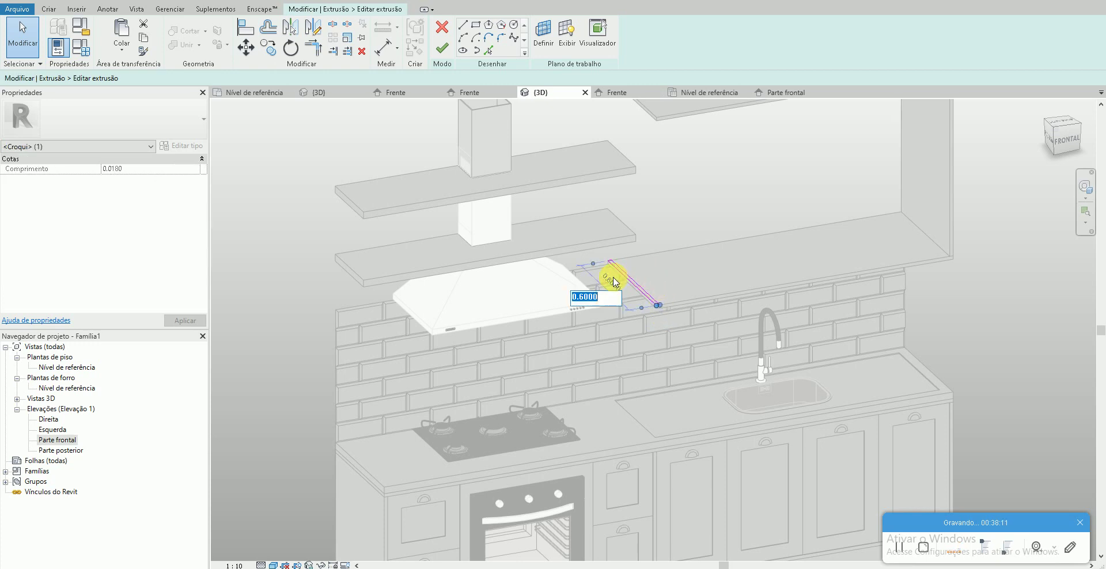
{"action": "left_click", "coordinate": [442, 47]}
- Align the cabinet boards flush with the left and right posts using Align (AL)
{"action": "key", "text": "a"}
{"action": "key", "text": "l"}
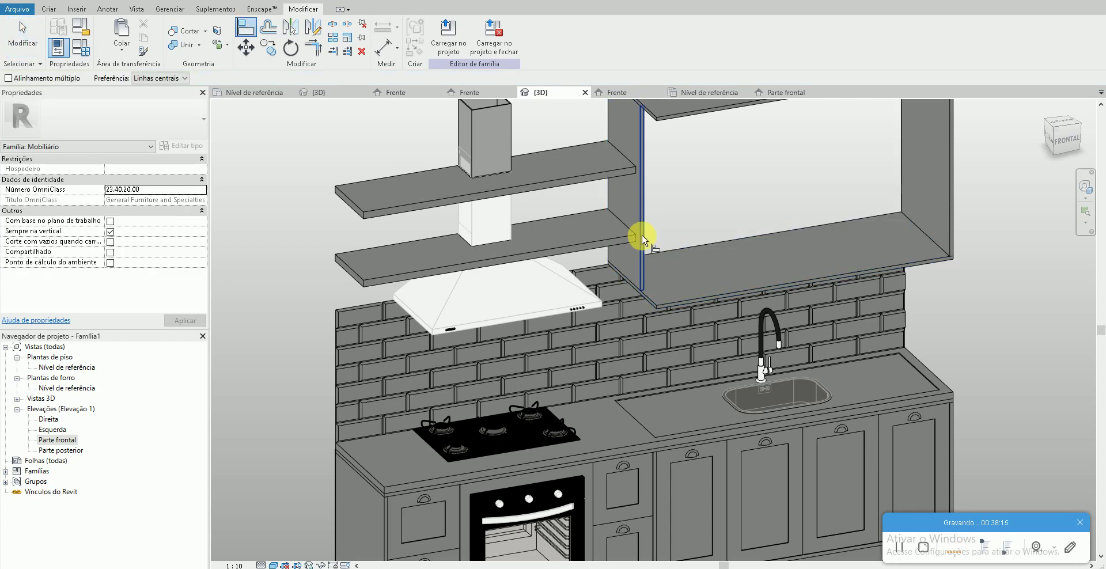
{"action": "left_click", "coordinate": [641, 235]}
{"action": "left_click", "coordinate": [703, 296]}
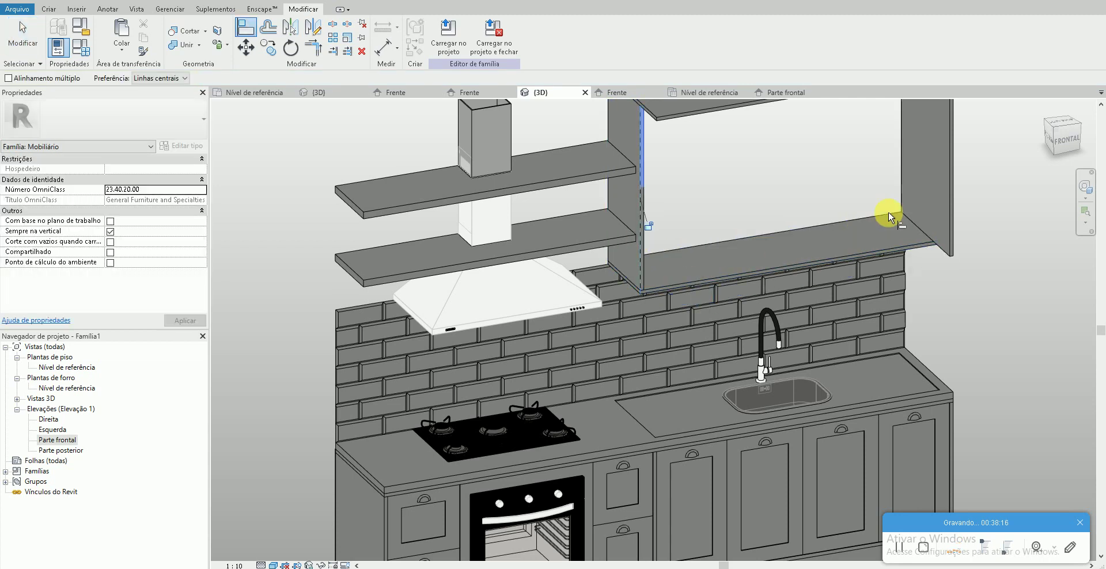
{"action": "left_click", "coordinate": [921, 254]}
{"action": "left_click", "coordinate": [945, 222]}
{"action": "scroll", "coordinate": [945, 222], "scroll_direction": "down", "scroll_amount": 2}
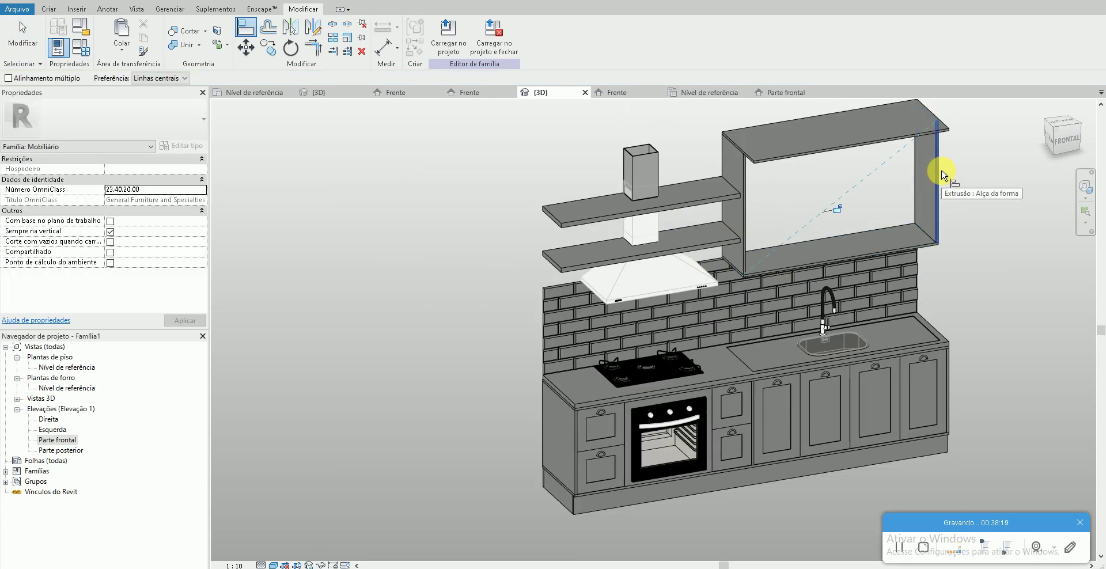
{"action": "key", "text": "Escape"}
{"action": "key", "text": "Escape"}
{"action": "scroll", "coordinate": [956, 260], "scroll_direction": "down", "scroll_amount": 2}
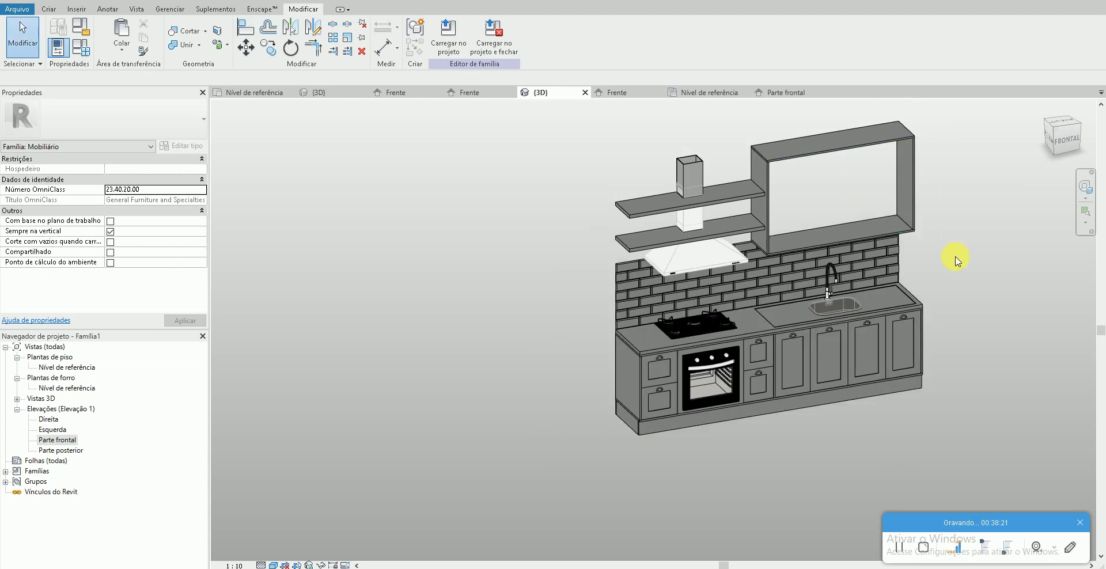
{"action": "scroll", "coordinate": [956, 260], "scroll_direction": "up", "scroll_amount": 2}
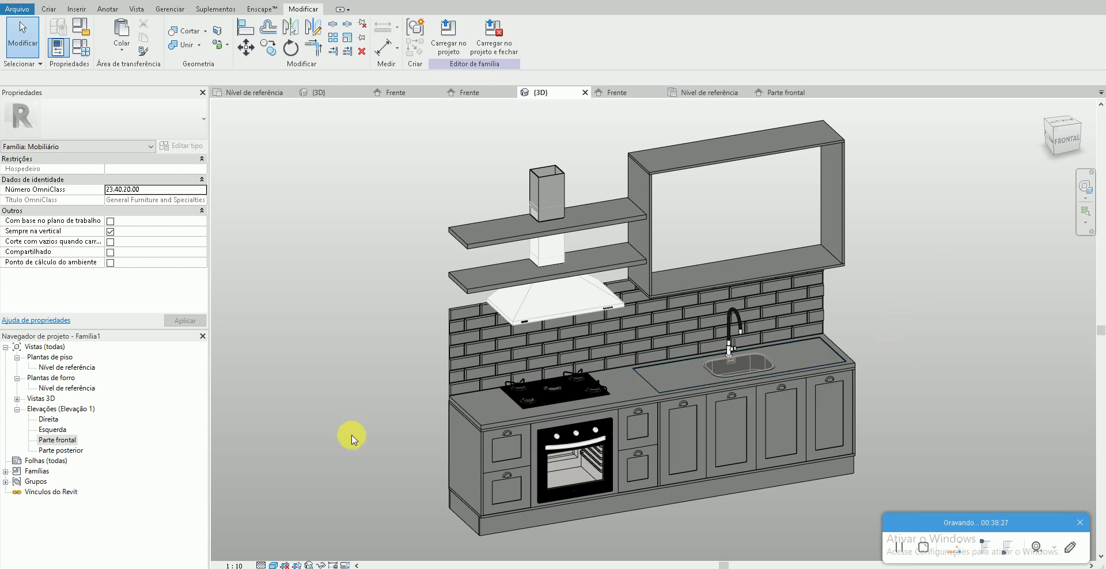
- In Parte frontal, copy the thin panel over the lower cabinets up into the upper cabinet
{"action": "double_click", "coordinate": [58, 440]}
{"action": "scroll", "coordinate": [746, 426], "scroll_direction": "down", "scroll_amount": 3}
{"action": "scroll", "coordinate": [758, 431], "scroll_direction": "down", "scroll_amount": 3}
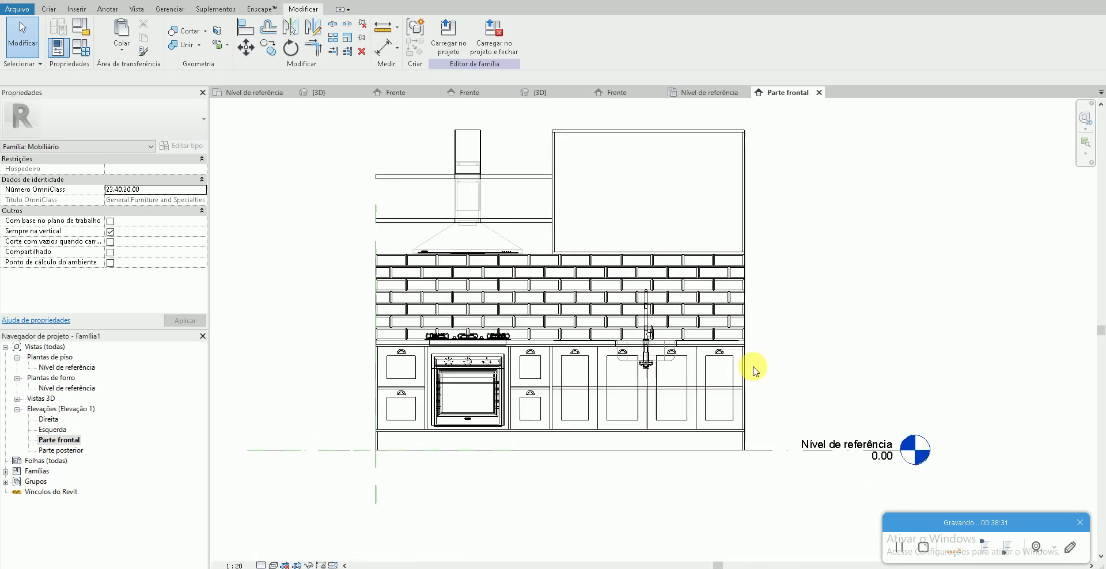
{"action": "scroll", "coordinate": [755, 371], "scroll_direction": "up", "scroll_amount": 2}
{"action": "left_click", "coordinate": [739, 377]}
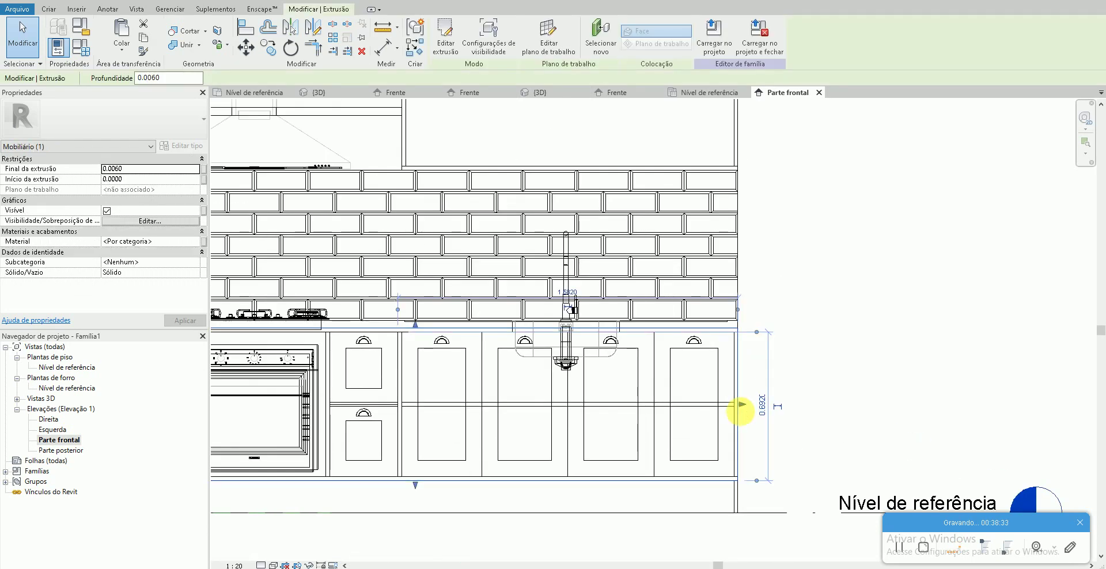
{"action": "key", "text": "c"}
{"action": "key", "text": "o"}
{"action": "left_click", "coordinate": [741, 481]}
{"action": "left_click", "coordinate": [736, 167]}
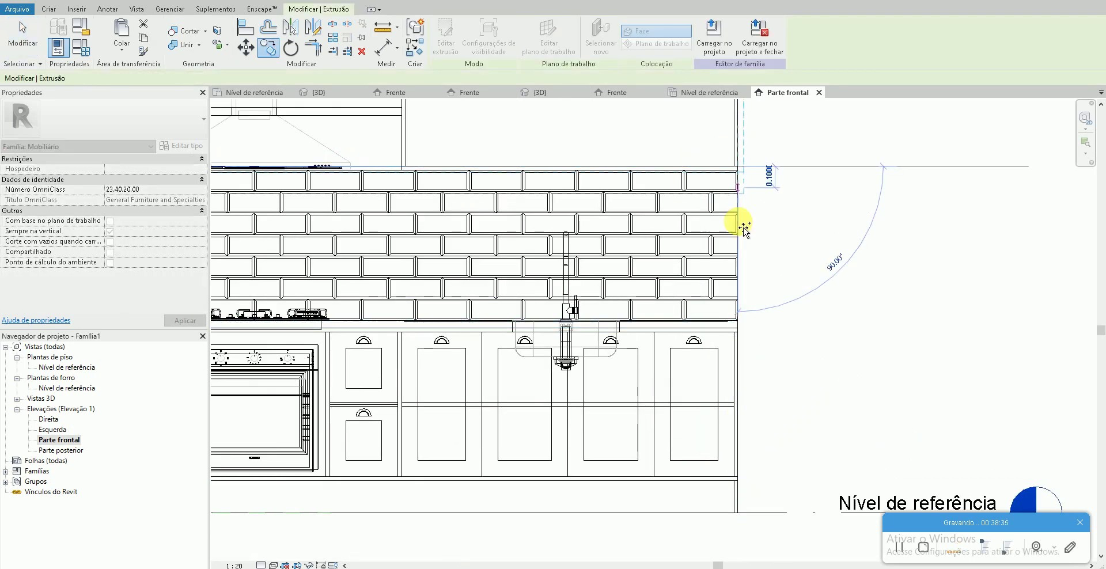
{"action": "scroll", "coordinate": [744, 227], "scroll_direction": "down", "scroll_amount": 2}
- Check the copied 0.0060-deep back panel's outline and dimensions, then view the shaded 3D model
{"action": "left_click", "coordinate": [425, 165]}
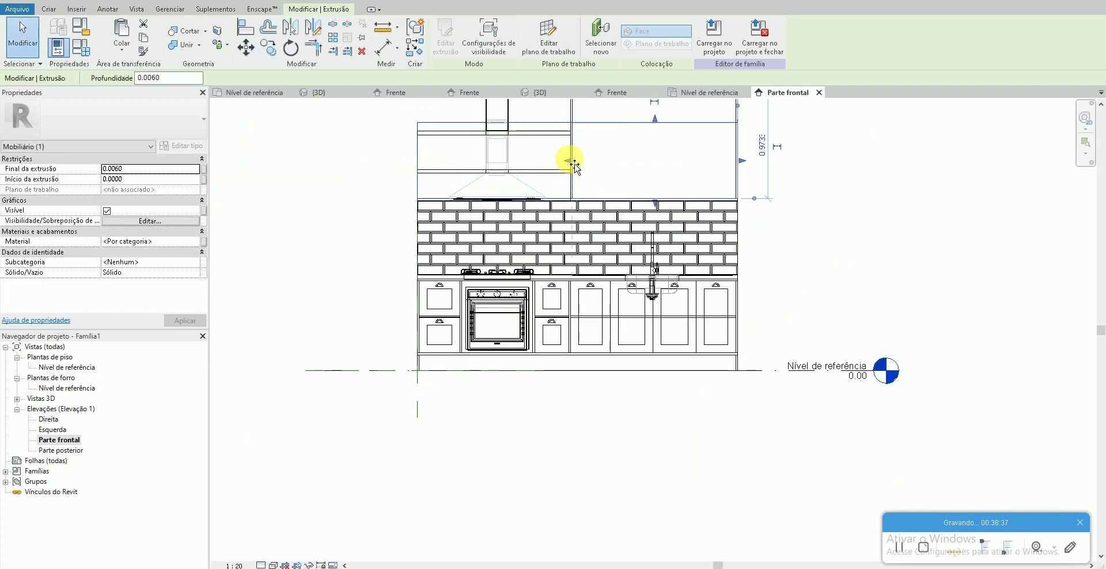
{"action": "middle_click_drag", "start_coordinate": [604, 124], "coordinate": [563, 276]}
{"action": "scroll", "coordinate": [526, 328], "scroll_direction": "up", "scroll_amount": 4}
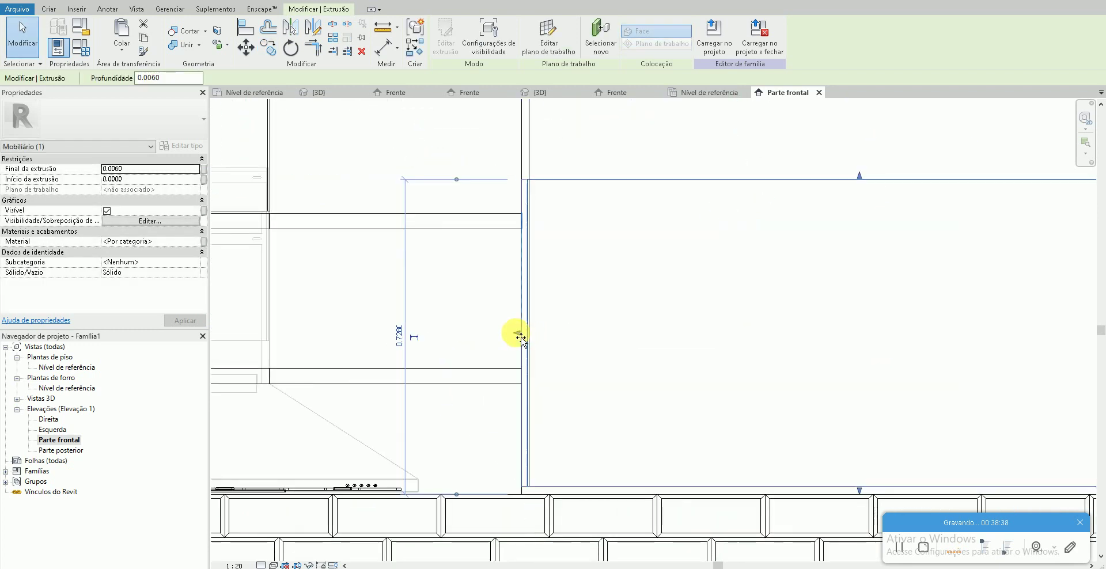
{"action": "scroll", "coordinate": [553, 314], "scroll_direction": "down", "scroll_amount": 2}
{"action": "scroll", "coordinate": [588, 291], "scroll_direction": "down", "scroll_amount": 1}
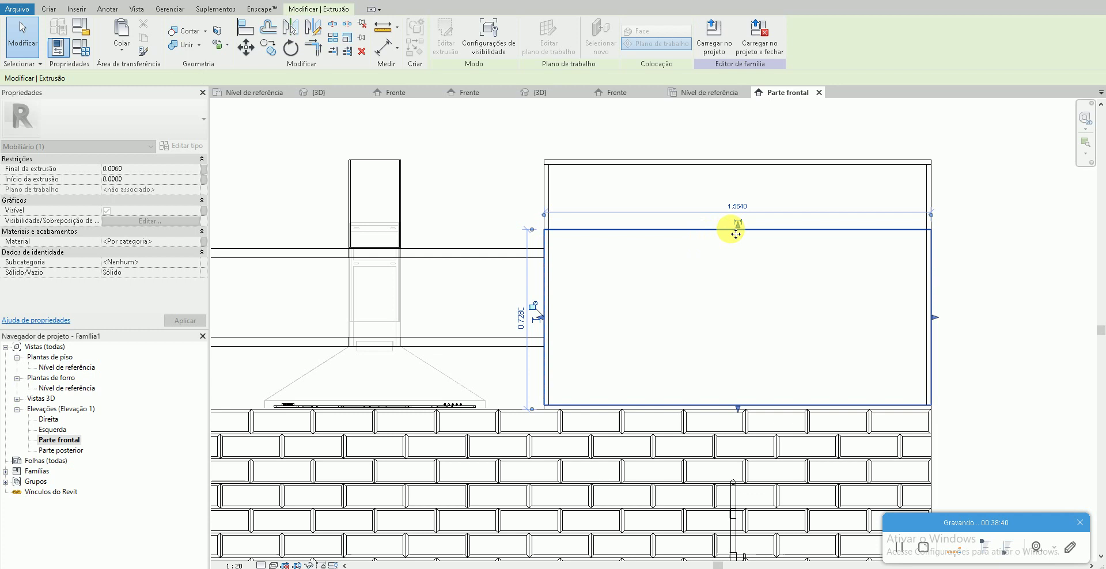
{"action": "left_click", "coordinate": [738, 179]}
{"action": "scroll", "coordinate": [741, 198], "scroll_direction": "up", "scroll_amount": 1}
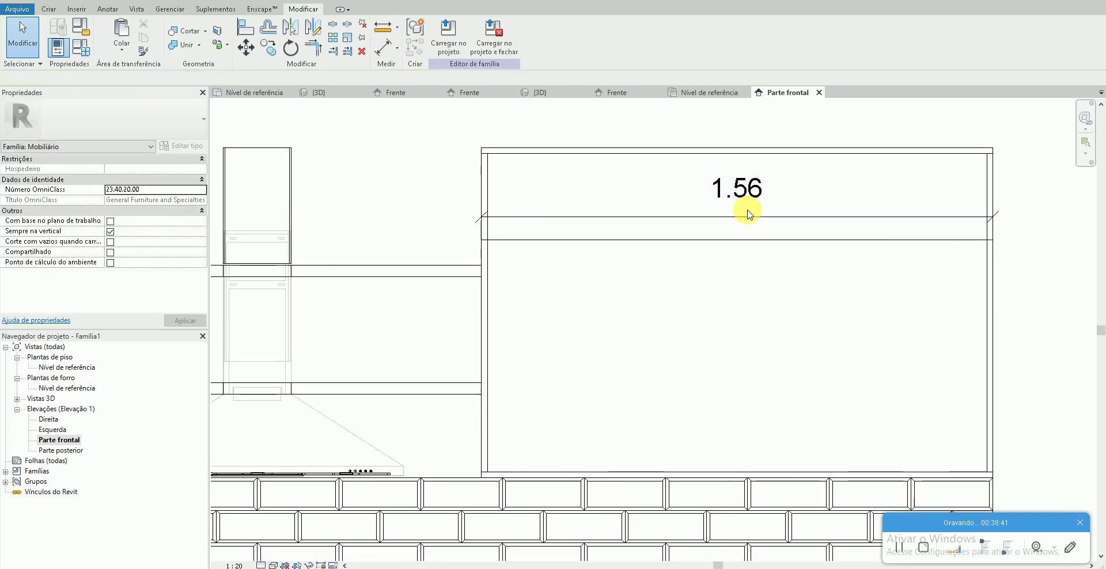
{"action": "left_click", "coordinate": [754, 243]}
{"action": "left_click", "coordinate": [687, 154]}
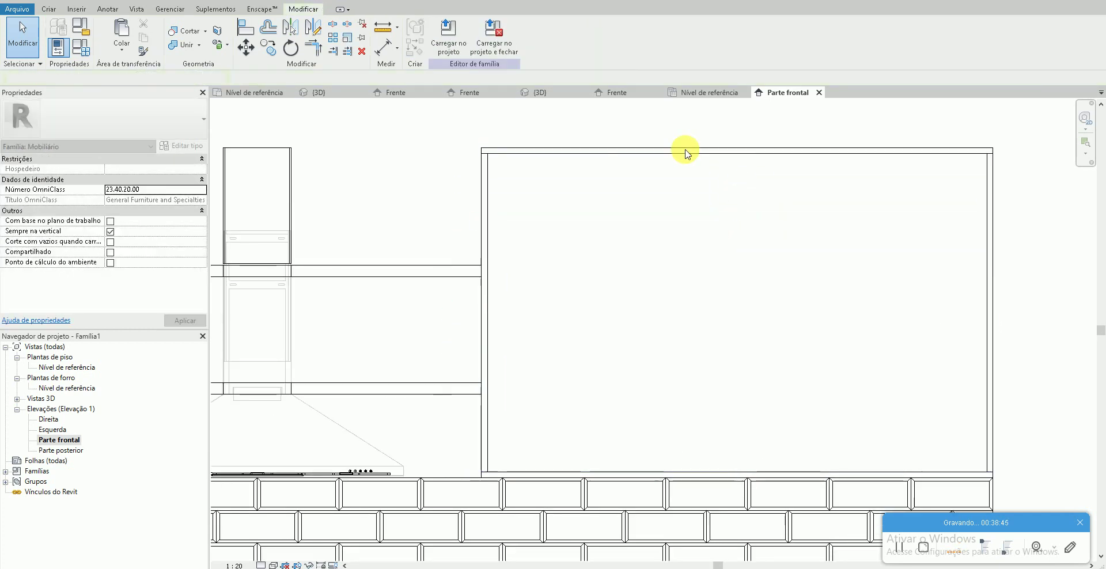
{"action": "left_click", "coordinate": [213, 2]}
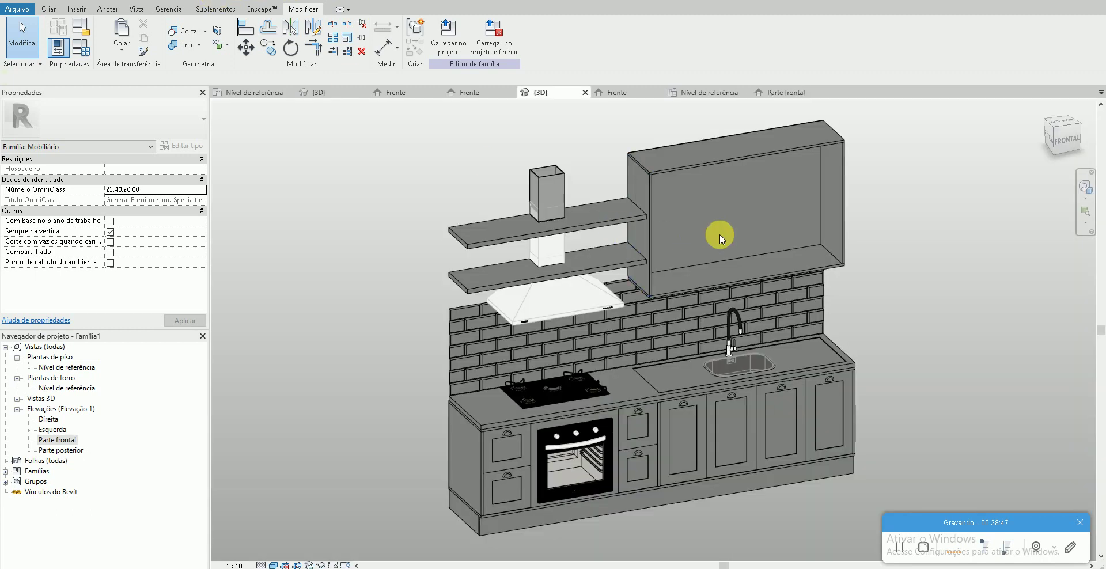
- In the front elevation, copy the shelf piece to mid-height in the upper cabinet
{"action": "double_click", "coordinate": [57, 440]}
{"action": "scroll", "coordinate": [698, 272], "scroll_direction": "down", "scroll_amount": 3}
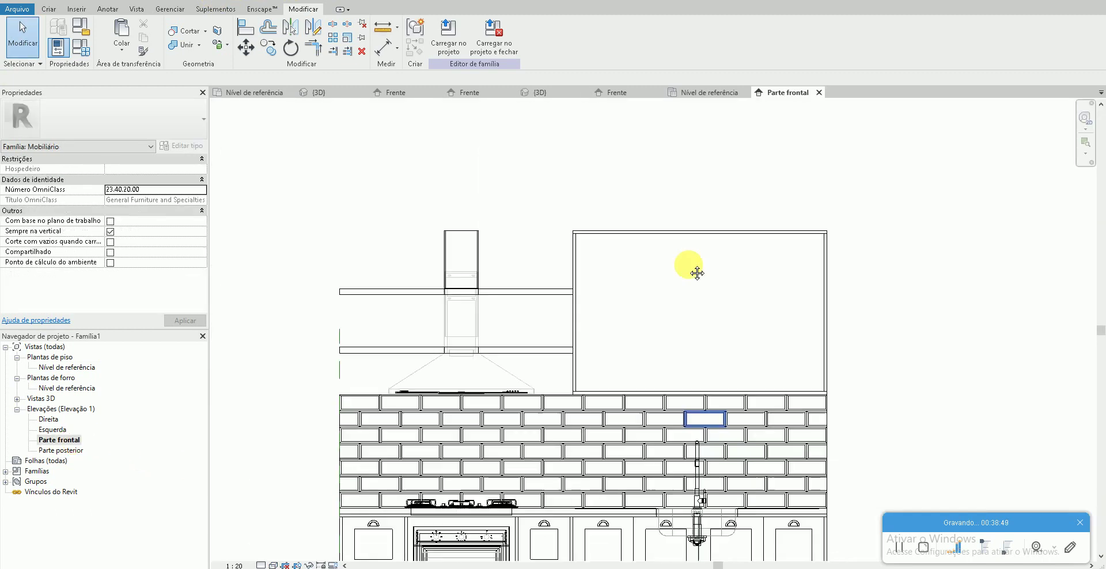
{"action": "scroll", "coordinate": [736, 306], "scroll_direction": "up", "scroll_amount": 3}
{"action": "left_click", "coordinate": [736, 307]}
{"action": "scroll", "coordinate": [748, 304], "scroll_direction": "up", "scroll_amount": 2}
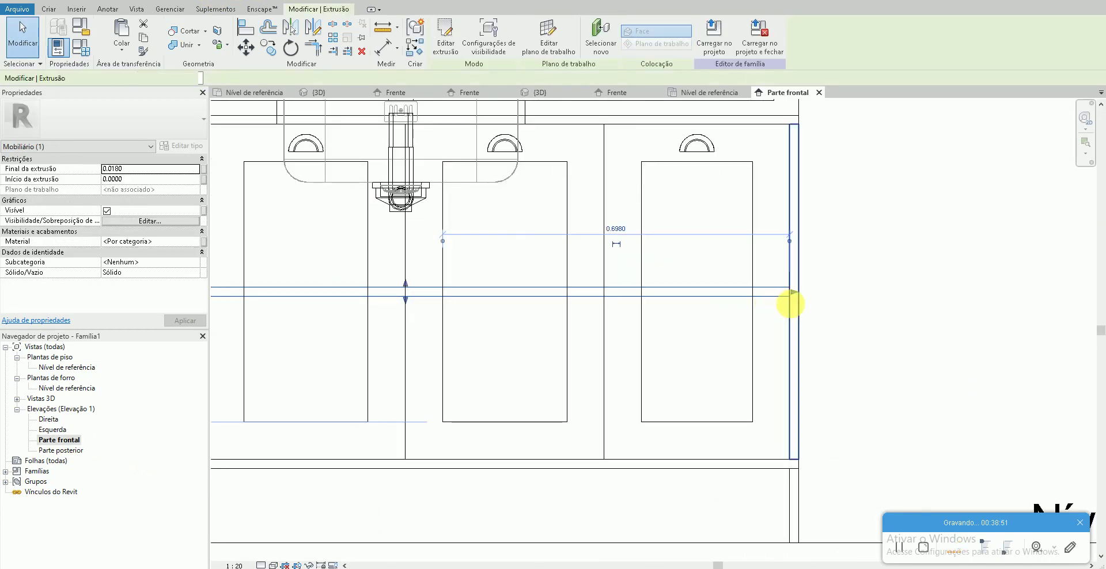
{"action": "scroll", "coordinate": [783, 297], "scroll_direction": "up", "scroll_amount": 2}
{"action": "key", "text": "c"}
{"action": "key", "text": "o"}
{"action": "scroll", "coordinate": [789, 278], "scroll_direction": "up", "scroll_amount": 1}
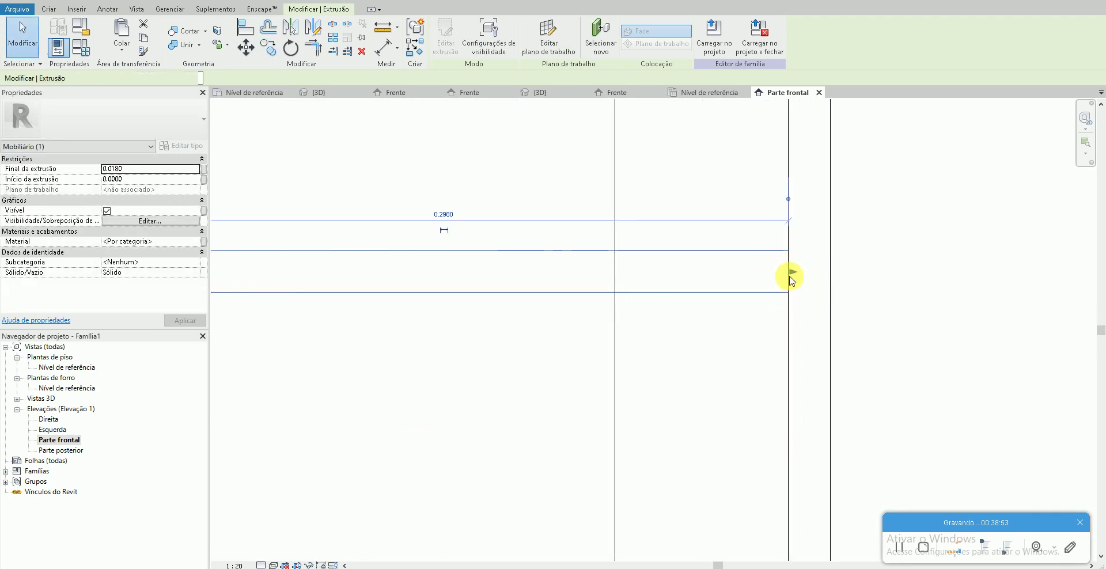
{"action": "scroll", "coordinate": [790, 281], "scroll_direction": "down", "scroll_amount": 3}
{"action": "scroll", "coordinate": [787, 279], "scroll_direction": "down", "scroll_amount": 2}
{"action": "scroll", "coordinate": [788, 278], "scroll_direction": "down", "scroll_amount": 3}
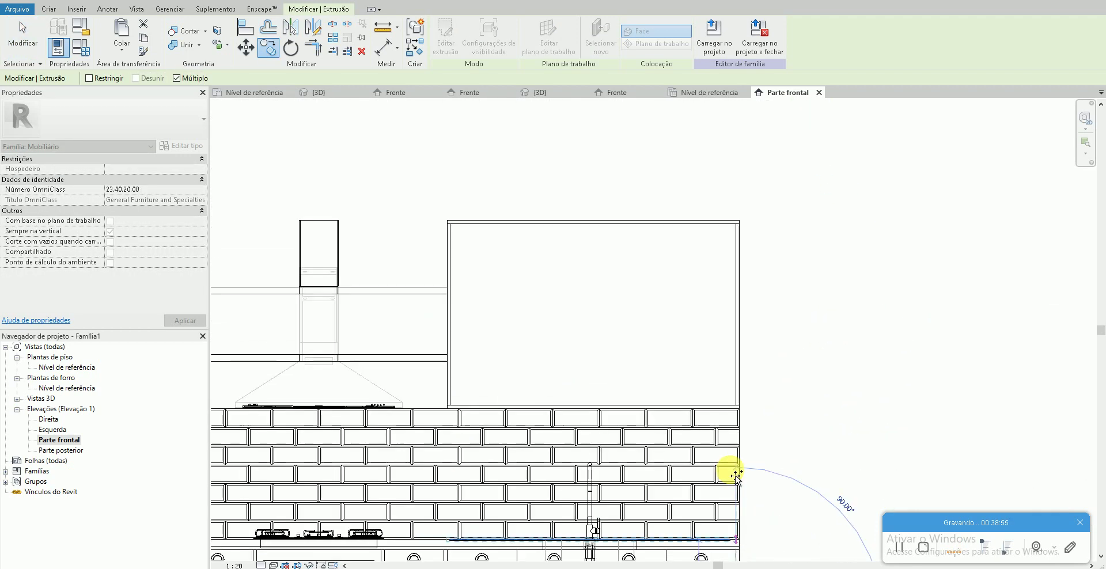
{"action": "scroll", "coordinate": [738, 354], "scroll_direction": "down", "scroll_amount": 1}
{"action": "left_click", "coordinate": [503, 365]}
{"action": "scroll", "coordinate": [503, 363], "scroll_direction": "up", "scroll_amount": 2}
{"action": "key", "text": "Escape"}
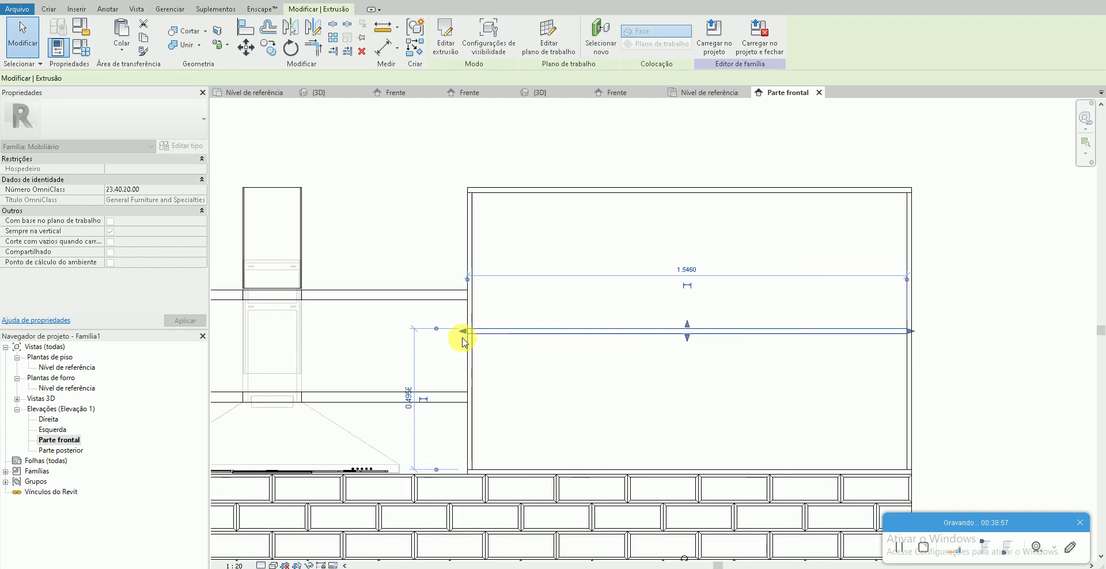
- Clear the selection and check the new shelf in the 3D view
{"action": "key", "text": "Escape"}
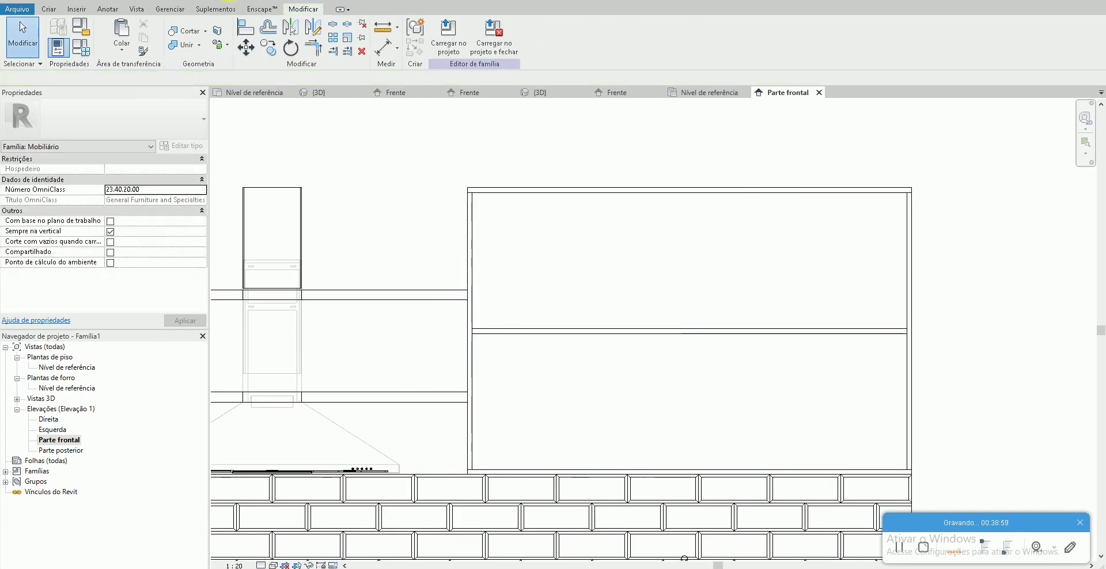
{"action": "left_click", "coordinate": [355, 94]}
{"action": "scroll", "coordinate": [697, 237], "scroll_direction": "up", "scroll_amount": 2}
- Align the new shelf's edge flush with the cabinet side panel
{"action": "key", "text": "a"}
{"action": "key", "text": "l"}
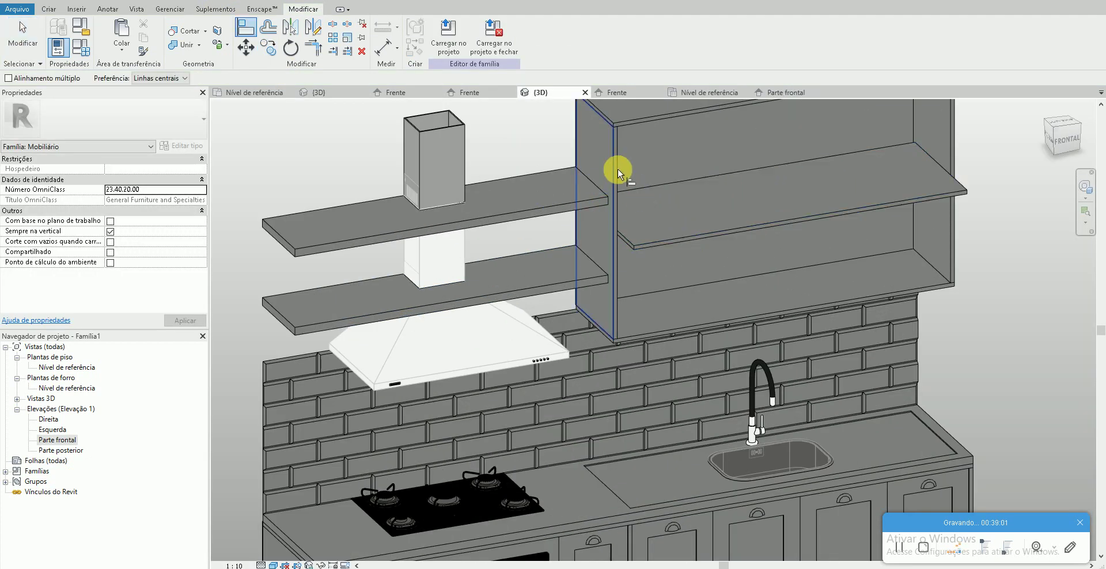
{"action": "left_click", "coordinate": [619, 173]}
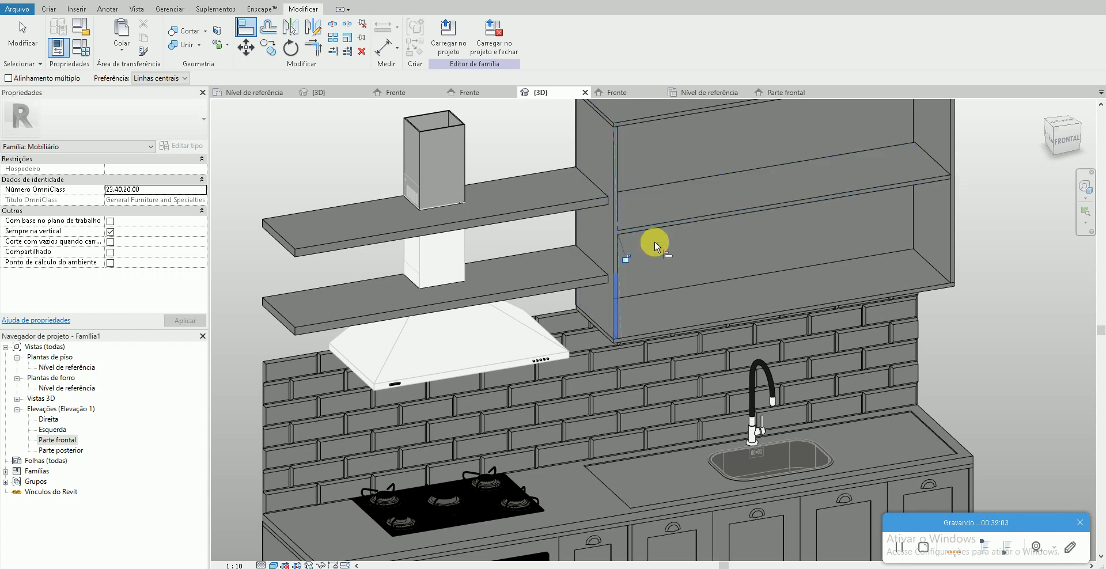
{"action": "left_click", "coordinate": [659, 227]}
- Change the shelf sketch's depth dimension so it sits inside the cabinet, then finish the sketch
{"action": "double_click", "coordinate": [661, 220]}
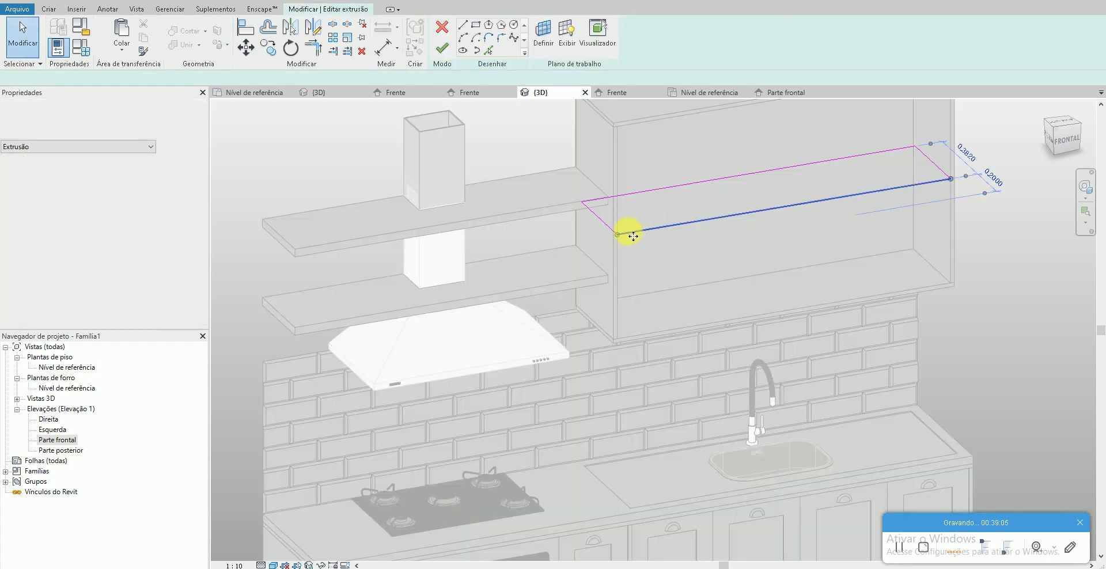
{"action": "left_click", "coordinate": [960, 157]}
{"action": "key", "text": "Escape"}
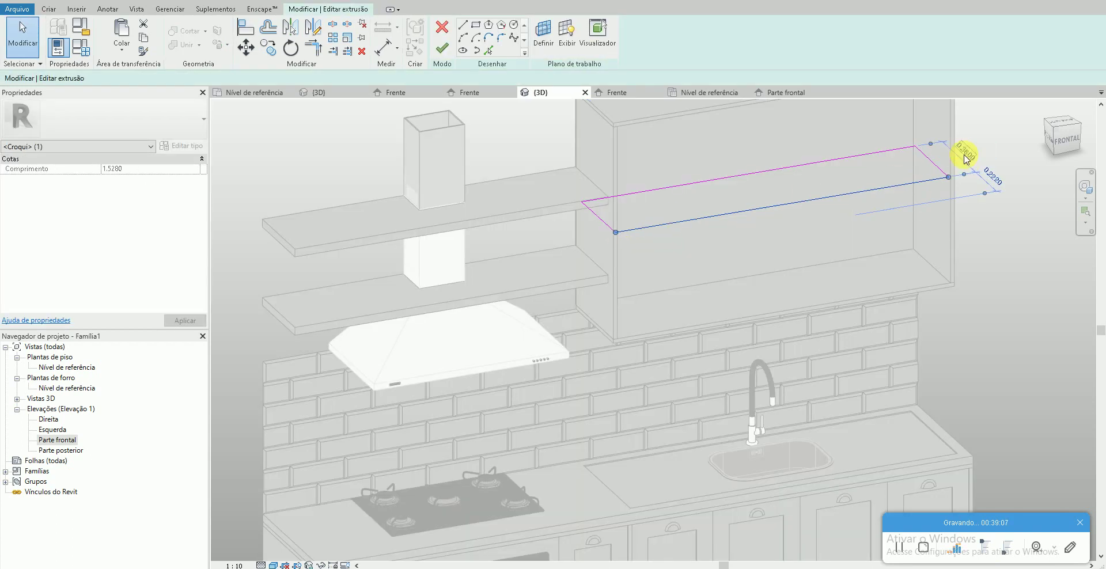
{"action": "left_click", "coordinate": [782, 139]}
{"action": "left_click", "coordinate": [449, 50]}
{"action": "scroll", "coordinate": [576, 173], "scroll_direction": "down", "scroll_amount": 4}
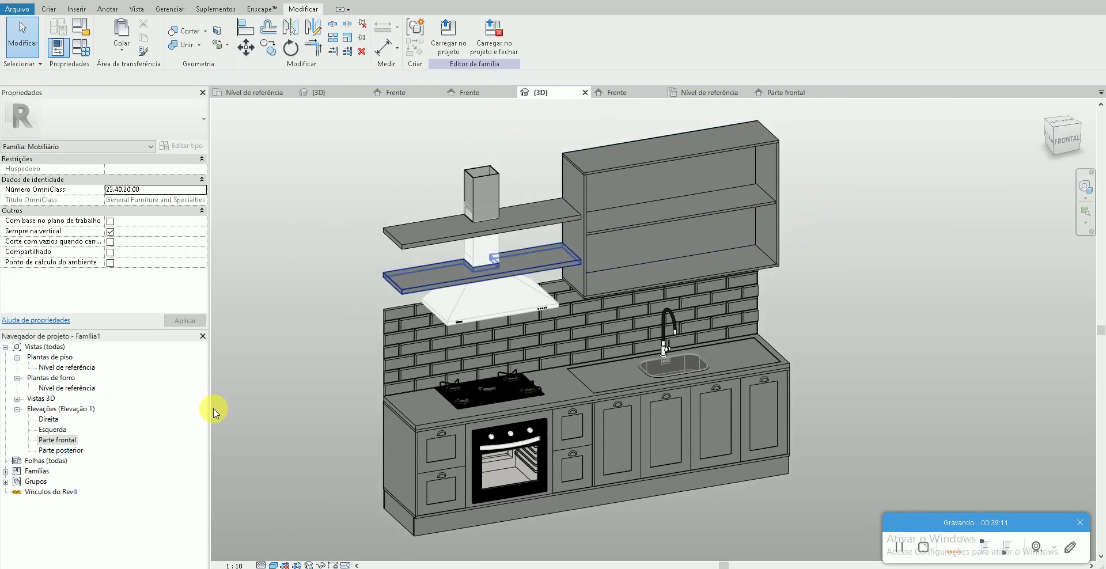
{"action": "key", "text": "alt+Tab"}
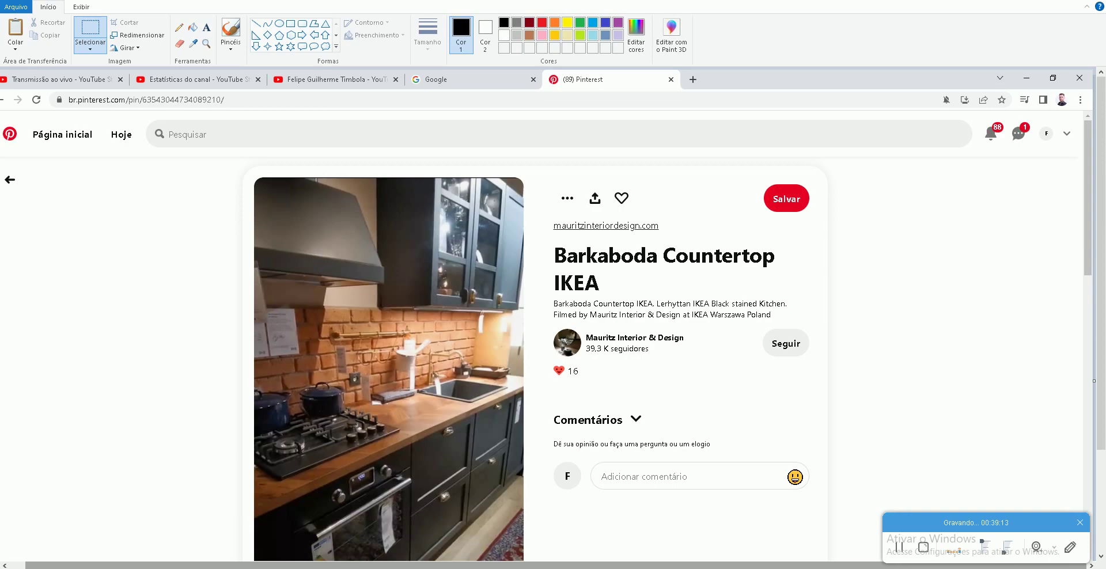
{"action": "key", "text": "alt+Tab"}
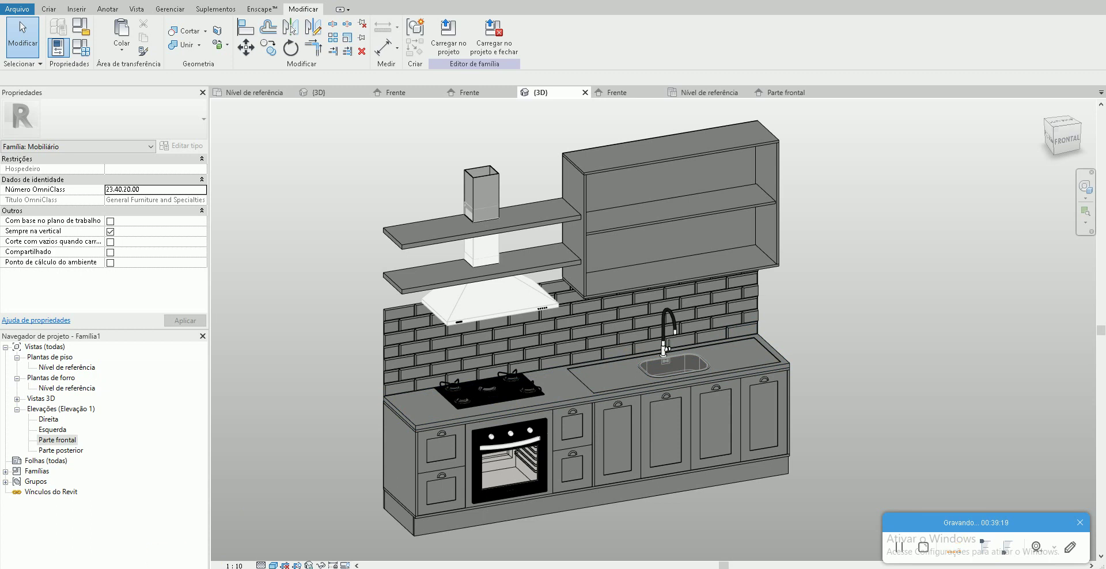
- In the Parte frontal elevation, mirror a base-cabinet door and its handle upward
{"action": "double_click", "coordinate": [58, 440]}
{"action": "scroll", "coordinate": [518, 412], "scroll_direction": "down", "scroll_amount": 3}
{"action": "scroll", "coordinate": [631, 353], "scroll_direction": "up", "scroll_amount": 5}
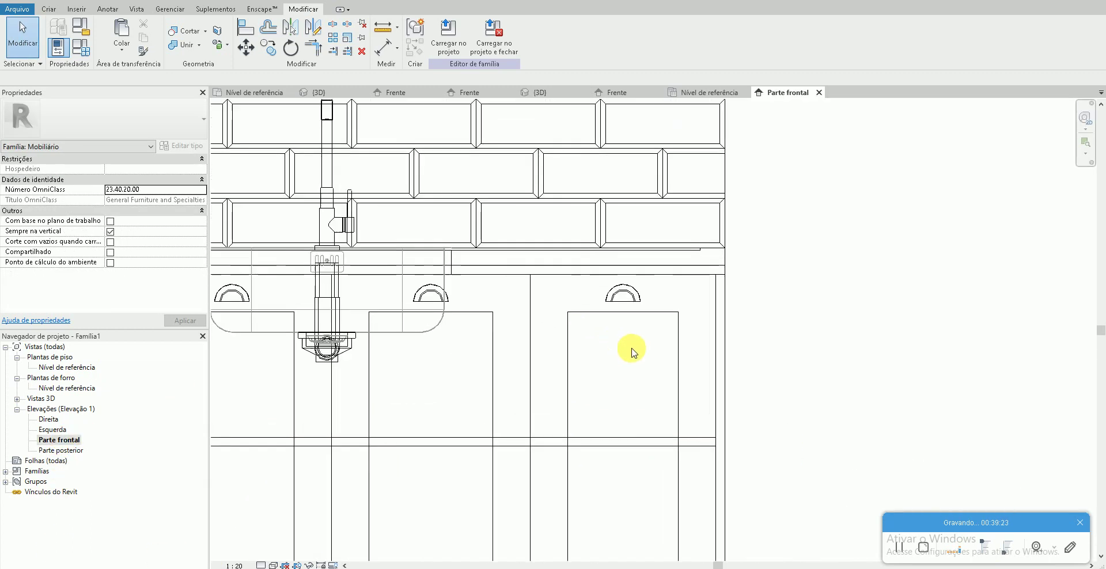
{"action": "scroll", "coordinate": [601, 303], "scroll_direction": "down", "scroll_amount": 4}
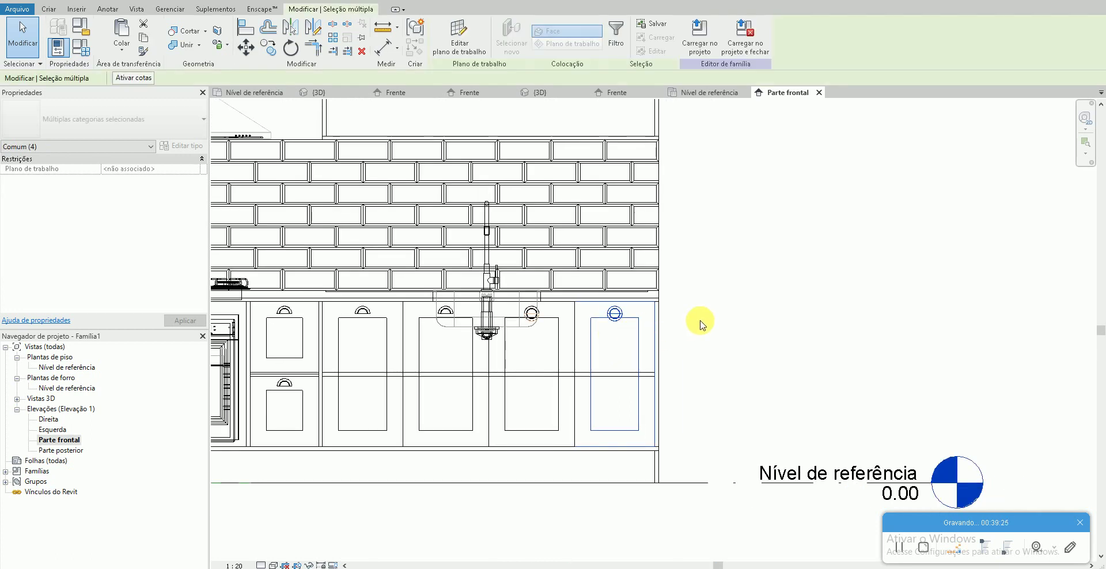
{"action": "left_click_drag", "start_coordinate": [699, 323], "coordinate": [670, 220]}
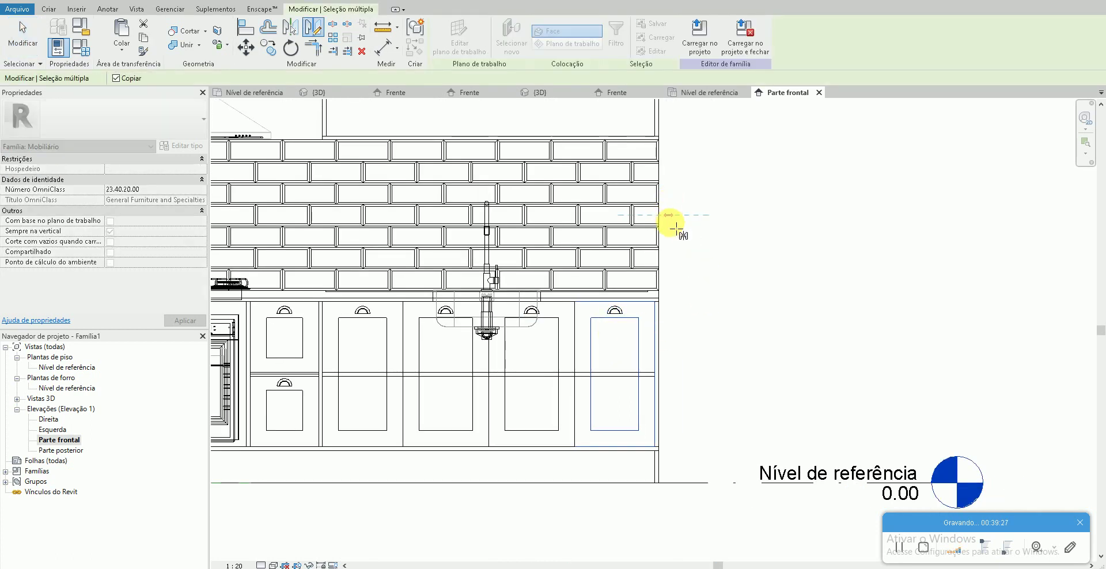
{"action": "left_click", "coordinate": [674, 225]}
- Move the mirrored door down onto the upper cabinet's bottom edge
{"action": "scroll", "coordinate": [646, 363], "scroll_direction": "up", "scroll_amount": 3}
{"action": "key", "text": "m"}
{"action": "key", "text": "v"}
{"action": "scroll", "coordinate": [563, 309], "scroll_direction": "up", "scroll_amount": 3}
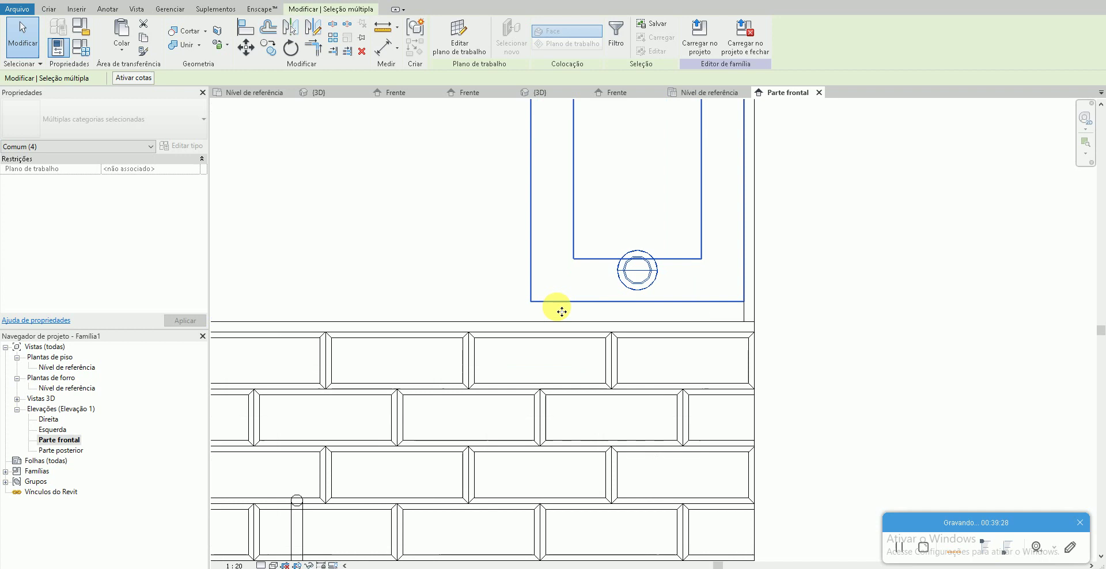
{"action": "left_click", "coordinate": [522, 300]}
{"action": "left_click", "coordinate": [522, 326]}
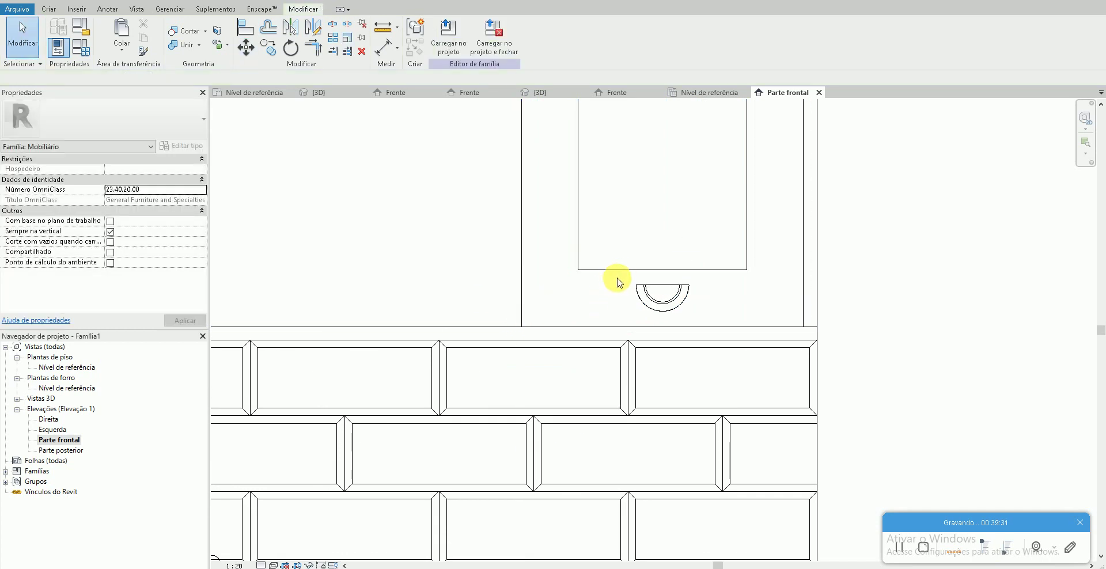
- Rotate the round door handle 180° so it sits at the door's base
{"action": "left_click_drag", "start_coordinate": [612, 230], "coordinate": [732, 379]}
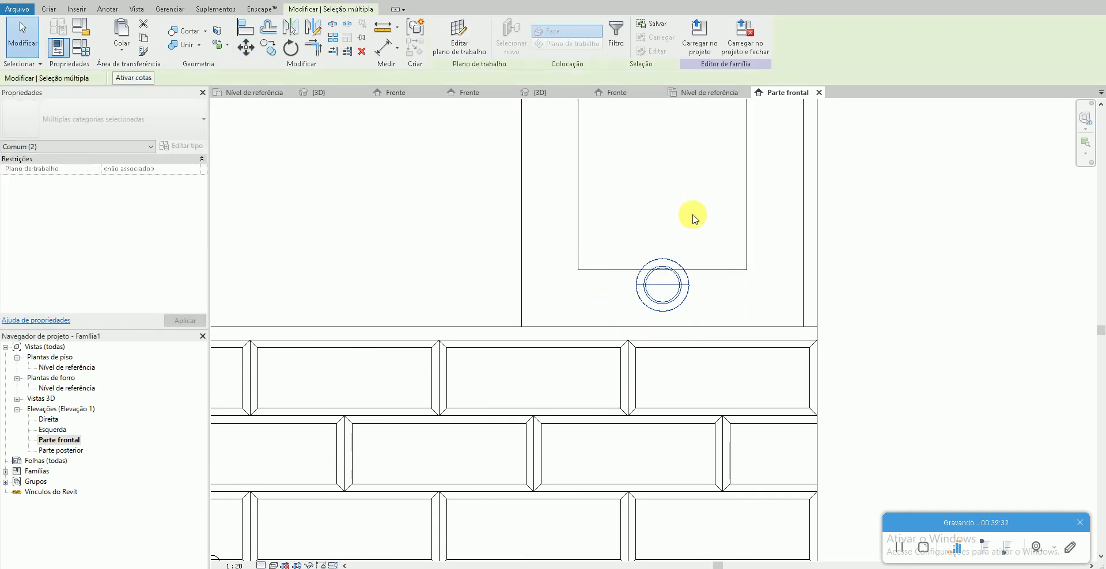
{"action": "key", "text": "r"}
{"action": "key", "text": "o"}
{"action": "left_click", "coordinate": [669, 178]}
{"action": "type", "text": "180"}
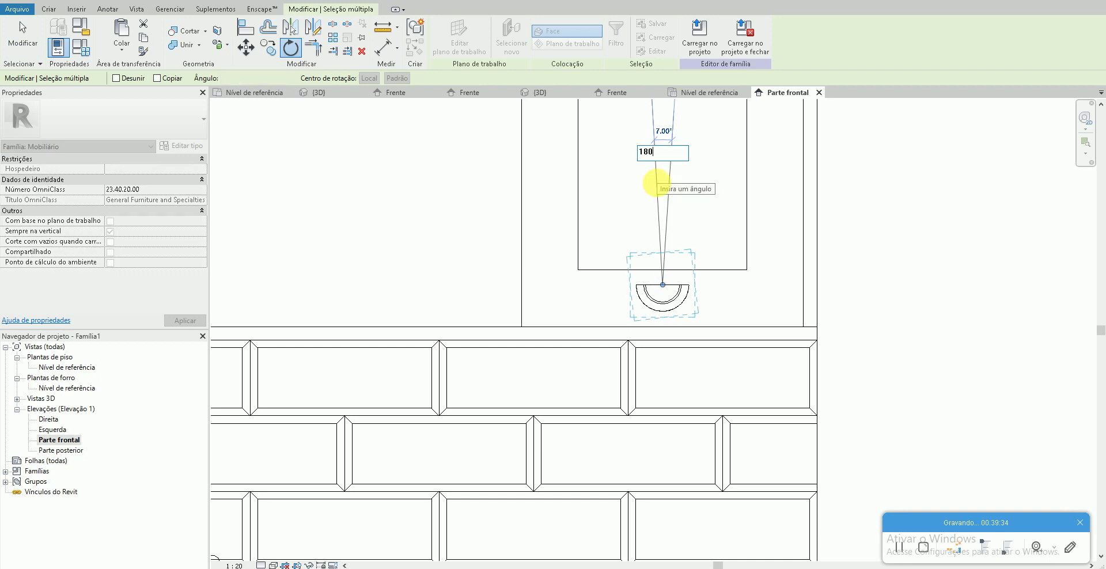
{"action": "key", "text": "Return"}
{"action": "key", "text": "Escape"}
- Nudge the handle circles and half-circle piece slightly upward into position
{"action": "left_click_drag", "start_coordinate": [613, 211], "coordinate": [699, 317]}
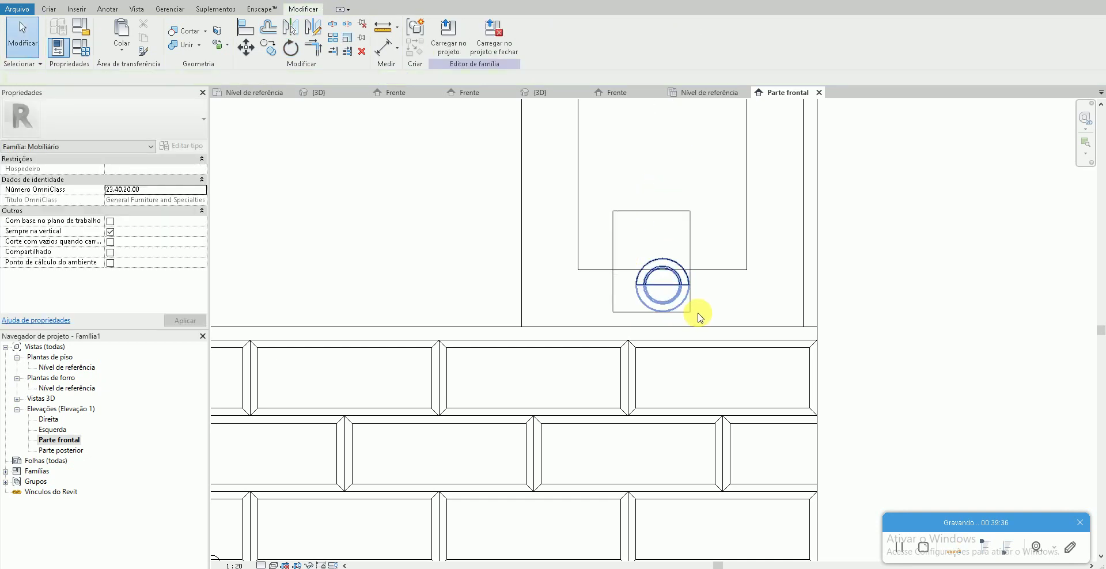
{"action": "left_click_drag", "start_coordinate": [665, 286], "coordinate": [662, 262]}
{"action": "key", "text": "m"}
{"action": "key", "text": "v"}
{"action": "type", "text": ".035"}
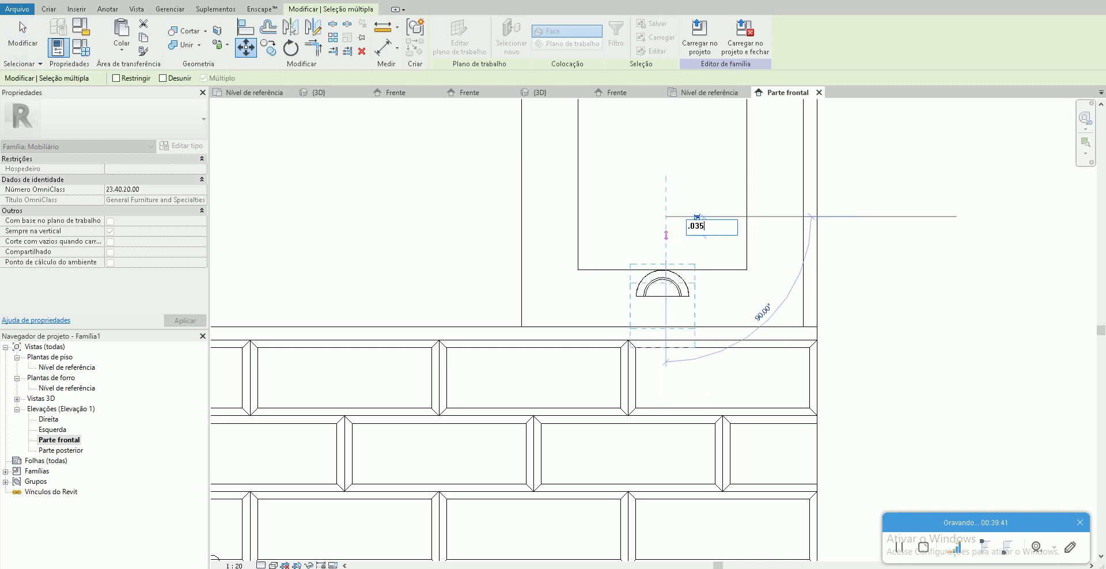
{"action": "left_click", "coordinate": [667, 239]}
{"action": "left_click", "coordinate": [697, 296]}
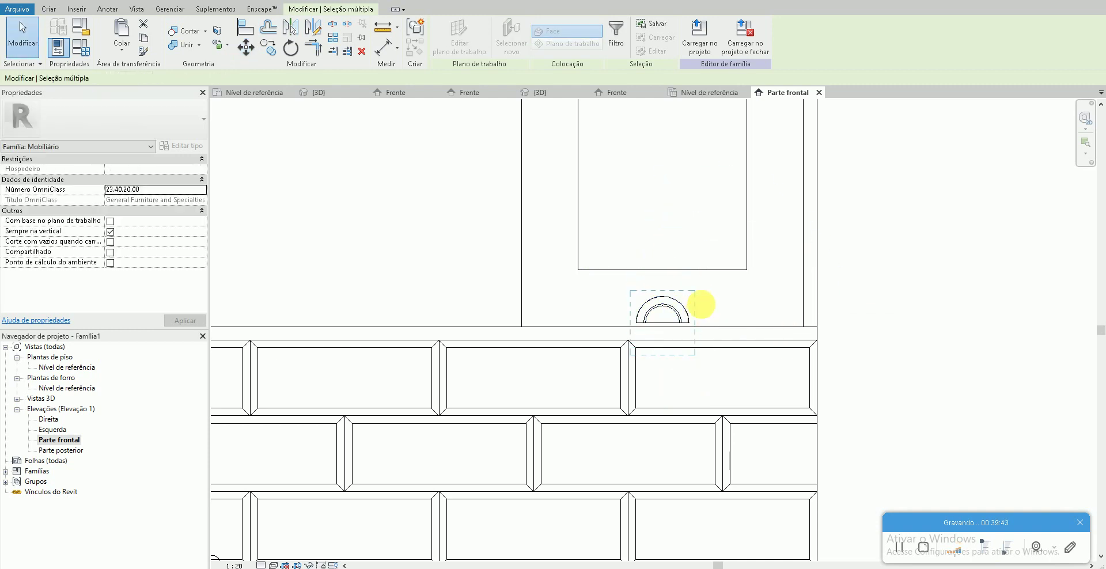
{"action": "key", "text": "m"}
{"action": "key", "text": "v"}
{"action": "type", "text": ".0175"}
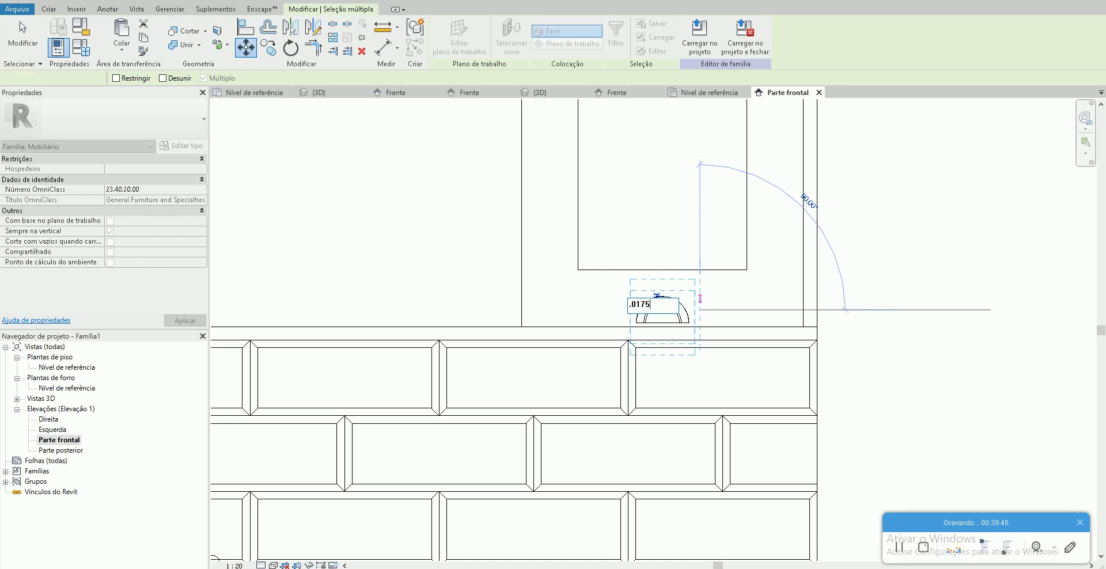
{"action": "key", "text": "Return"}
{"action": "key", "text": "Escape"}
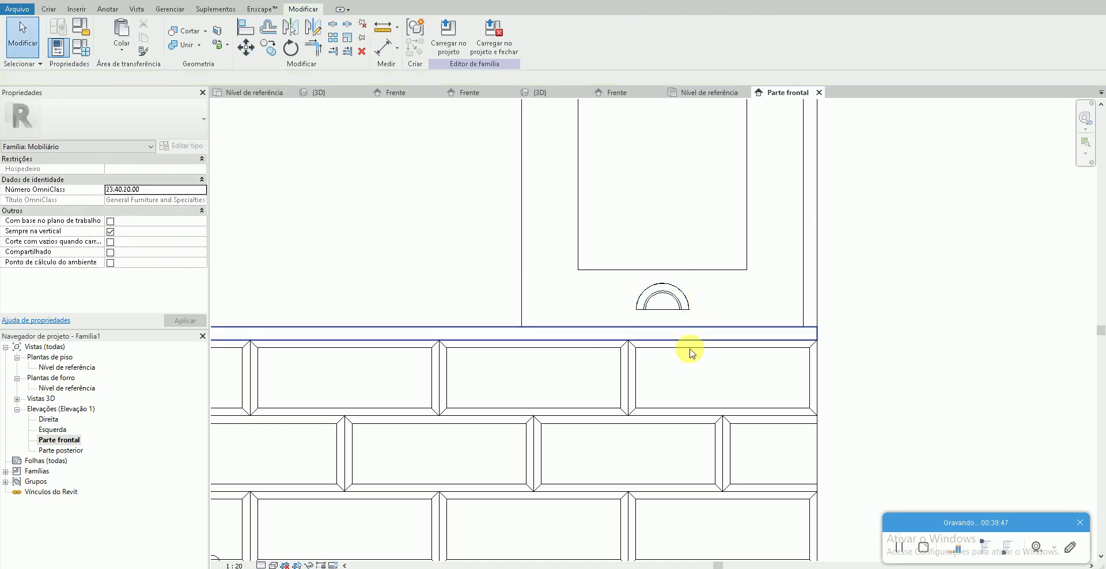
- Edit the door frame's extrusion sketch to extend its top up to the cabinet top
{"action": "scroll", "coordinate": [622, 346], "scroll_direction": "down", "scroll_amount": 5}
{"action": "scroll", "coordinate": [624, 212], "scroll_direction": "up", "scroll_amount": 3}
{"action": "double_click", "coordinate": [641, 217]}
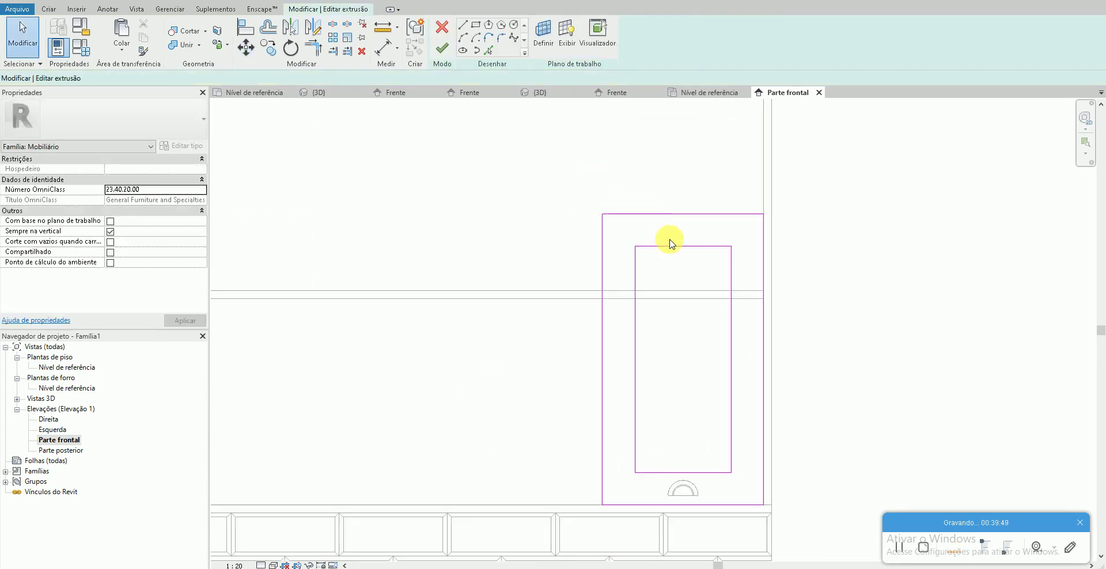
{"action": "scroll", "coordinate": [696, 235], "scroll_direction": "down", "scroll_amount": 3}
{"action": "left_click_drag", "start_coordinate": [696, 236], "coordinate": [686, 152]}
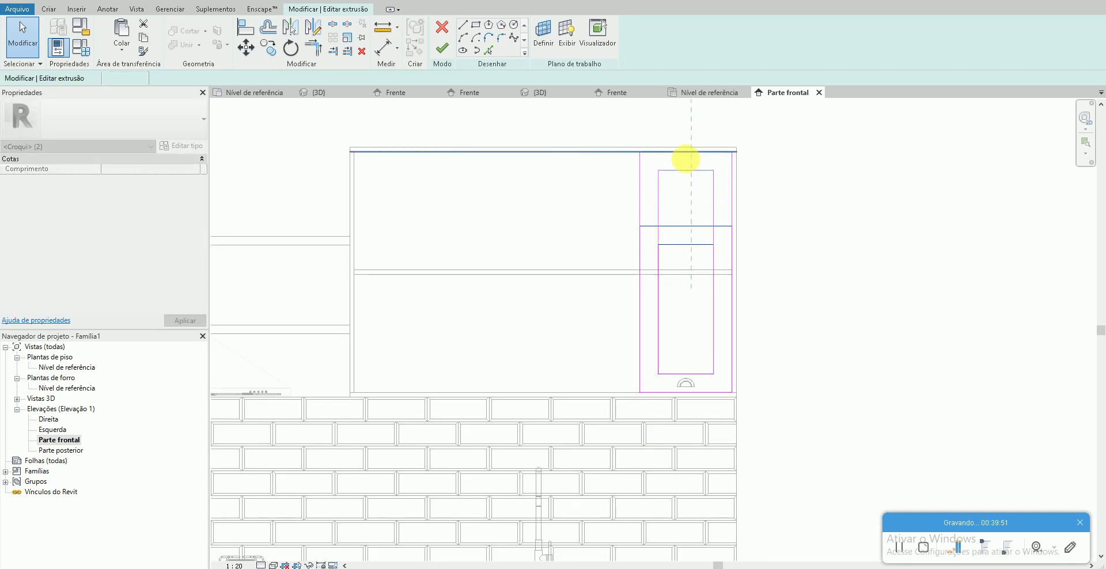
{"action": "left_click", "coordinate": [440, 51]}
{"action": "left_click", "coordinate": [682, 242]}
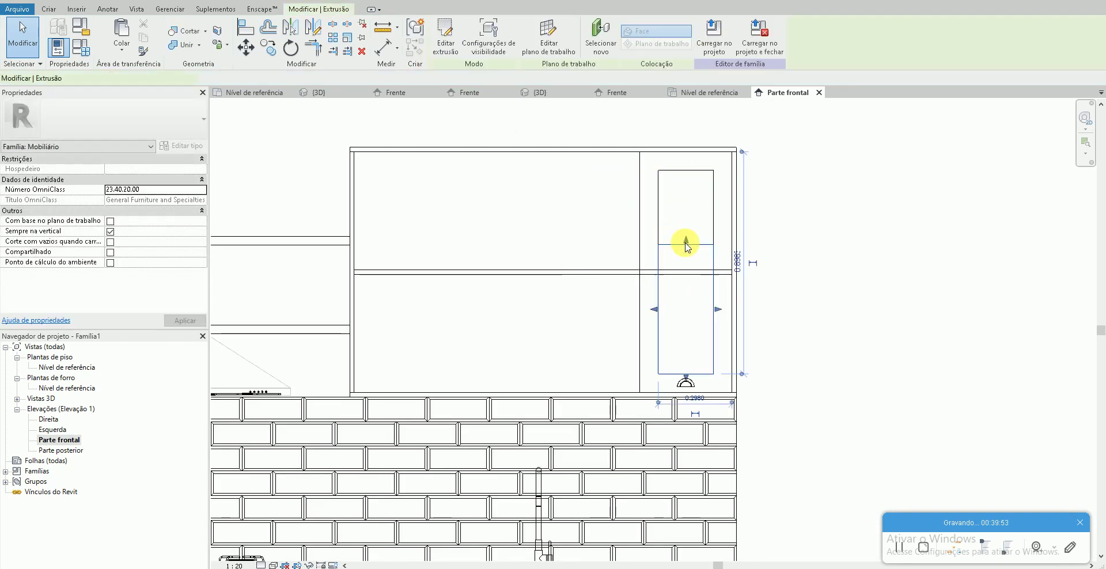
{"action": "key", "text": "Escape"}
{"action": "scroll", "coordinate": [553, 254], "scroll_direction": "down", "scroll_amount": 2}
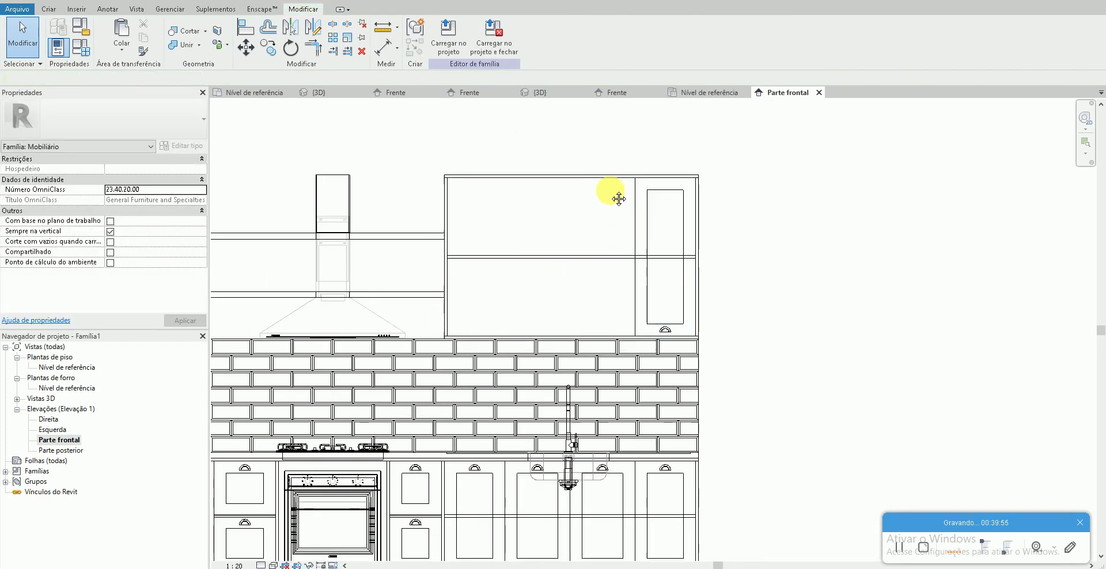
- Mirror the tall upper door panel with MM, then return to the {3D} kitchen view
{"action": "scroll", "coordinate": [626, 203], "scroll_direction": "up", "scroll_amount": 2}
{"action": "left_click_drag", "start_coordinate": [668, 181], "coordinate": [628, 153]}
{"action": "scroll", "coordinate": [628, 156], "scroll_direction": "down", "scroll_amount": 2}
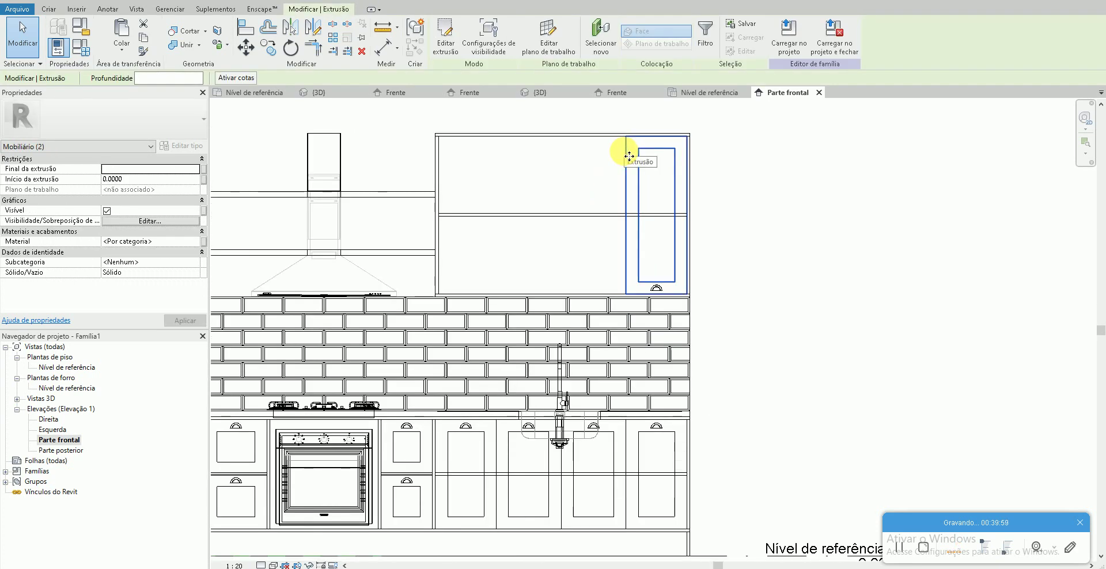
{"action": "key", "text": "m"}
{"action": "key", "text": "m"}
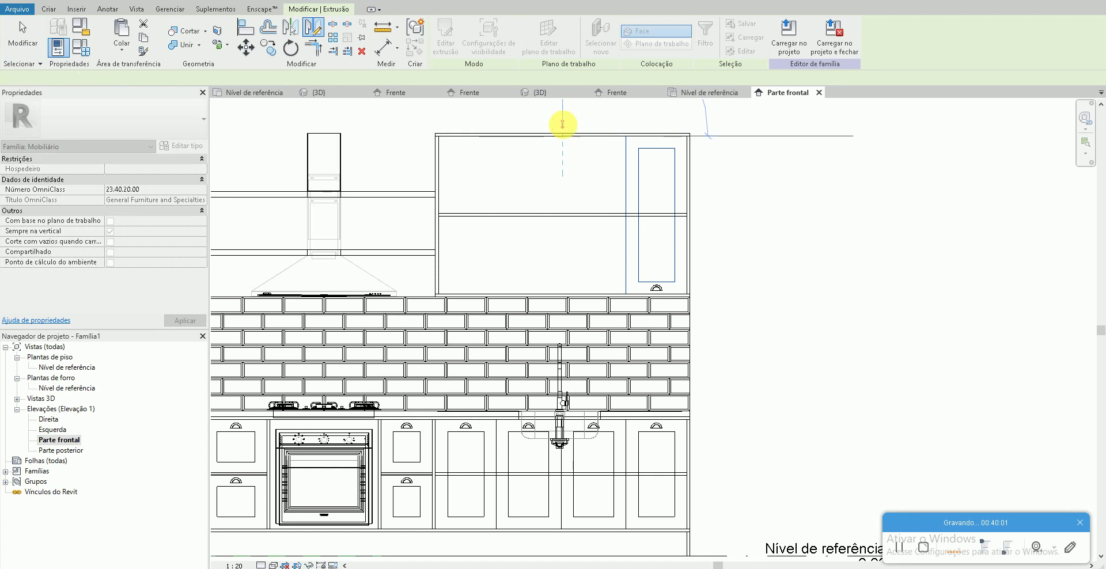
{"action": "key", "text": "Escape"}
{"action": "left_click", "coordinate": [535, 92]}
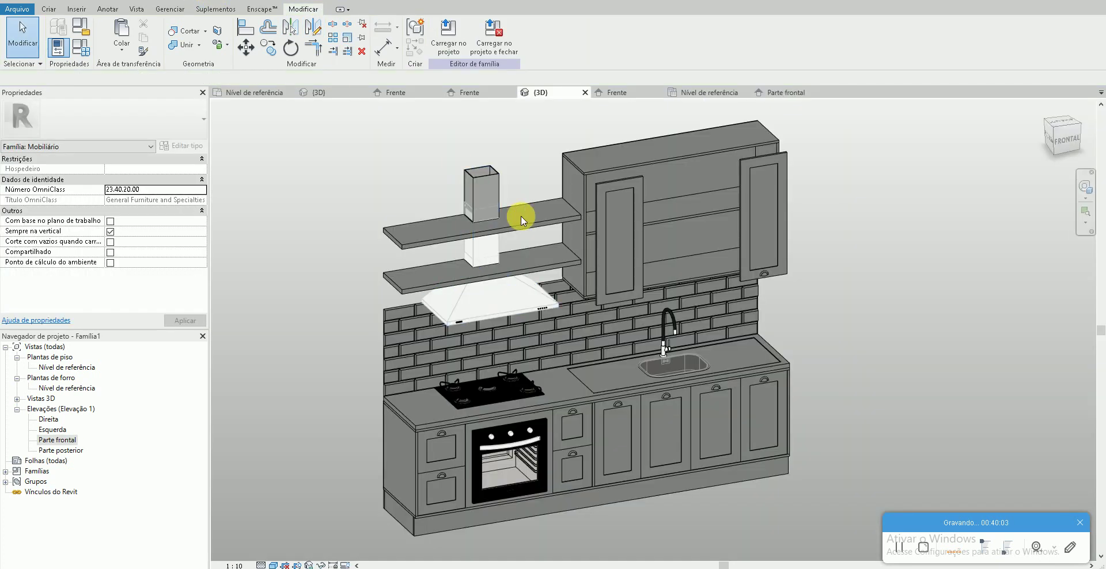
- In the Esquerda elevation, move the door panel 0.02 back toward the cabinet front
{"action": "double_click", "coordinate": [64, 427]}
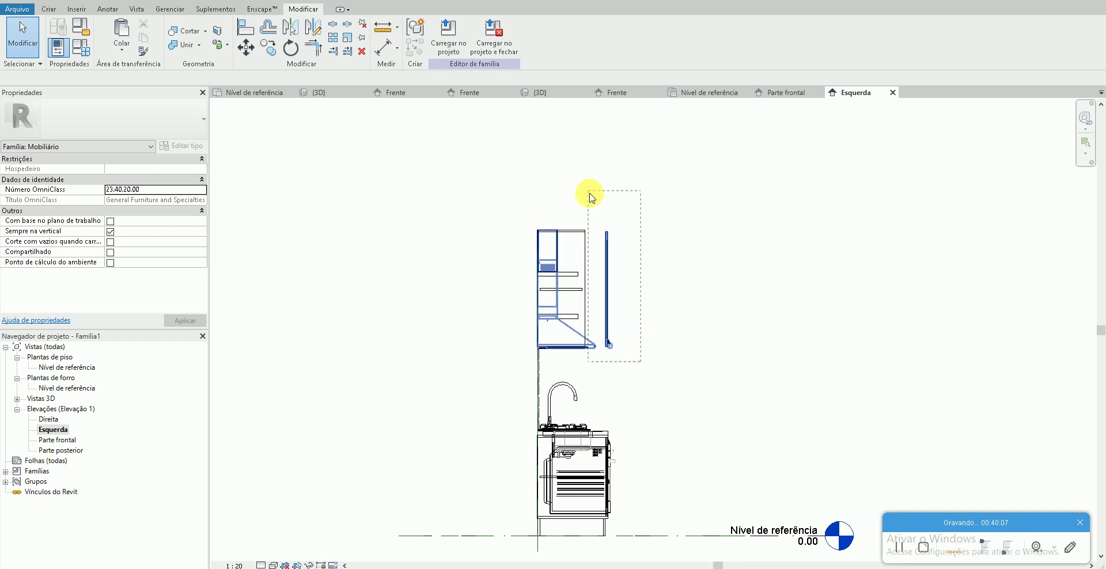
{"action": "left_click_drag", "start_coordinate": [644, 364], "coordinate": [600, 209]}
{"action": "scroll", "coordinate": [612, 237], "scroll_direction": "up", "scroll_amount": 2}
{"action": "scroll", "coordinate": [616, 252], "scroll_direction": "up", "scroll_amount": 2}
{"action": "left_click_drag", "start_coordinate": [616, 251], "coordinate": [517, 252]}
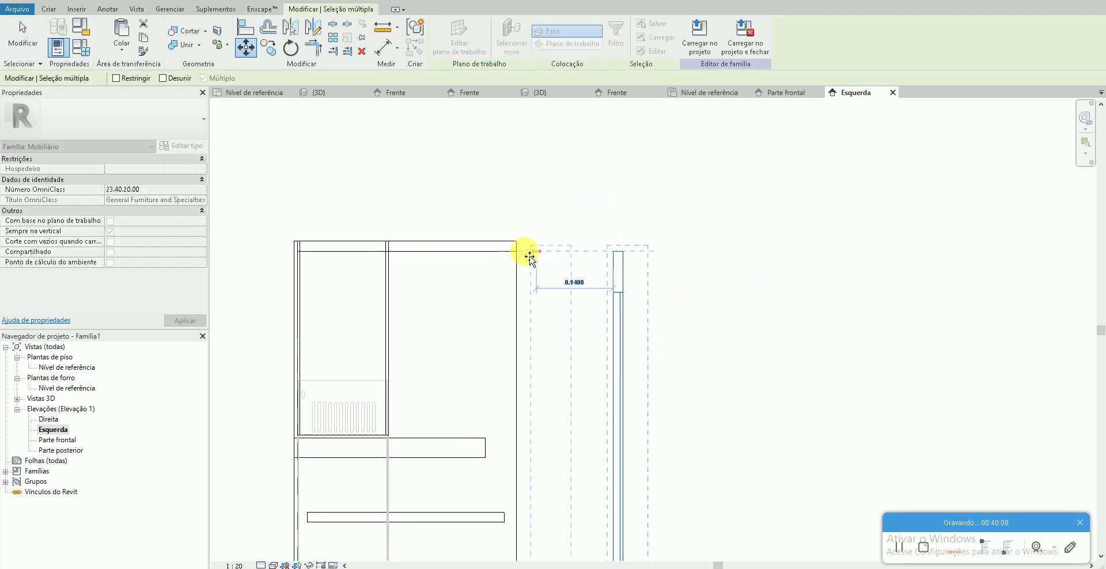
{"action": "key", "text": "m"}
{"action": "key", "text": "v"}
{"action": "left_click", "coordinate": [520, 257]}
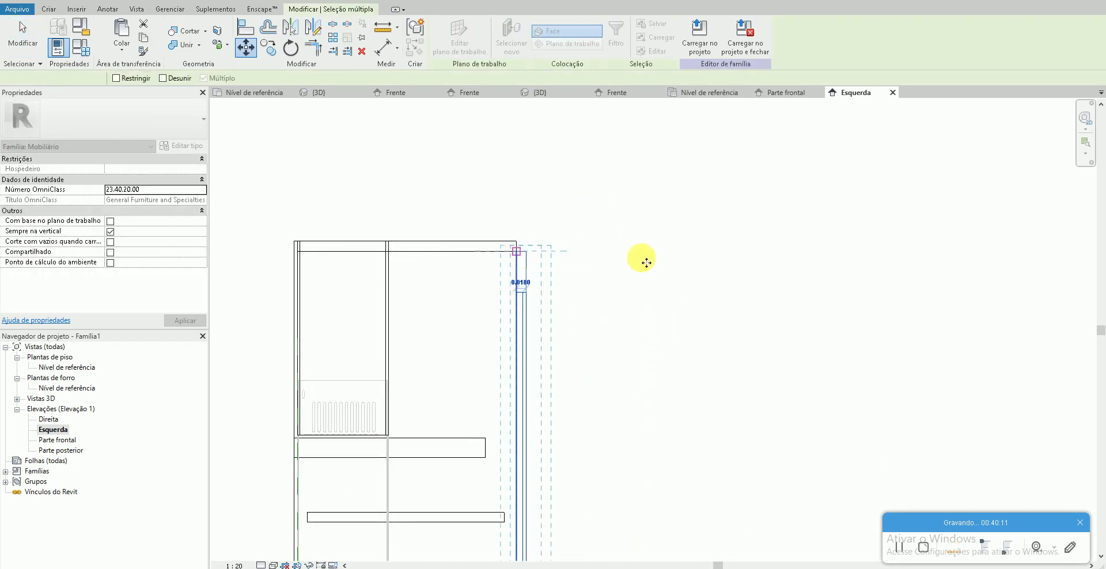
{"action": "left_click", "coordinate": [626, 260]}
{"action": "type", "text": "0.02"}
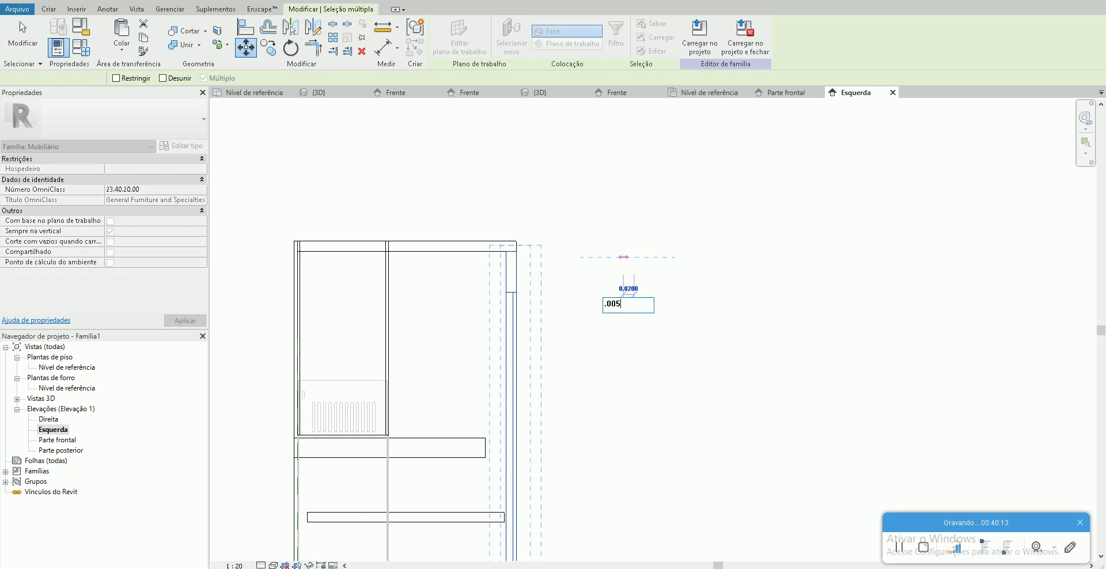
{"action": "key", "text": "Return"}
- Check the door extrusion's depth and switch back to the 3D view
{"action": "scroll", "coordinate": [492, 522], "scroll_direction": "up", "scroll_amount": 2}
{"action": "scroll", "coordinate": [501, 522], "scroll_direction": "up", "scroll_amount": 2}
{"action": "left_click", "coordinate": [523, 516]}
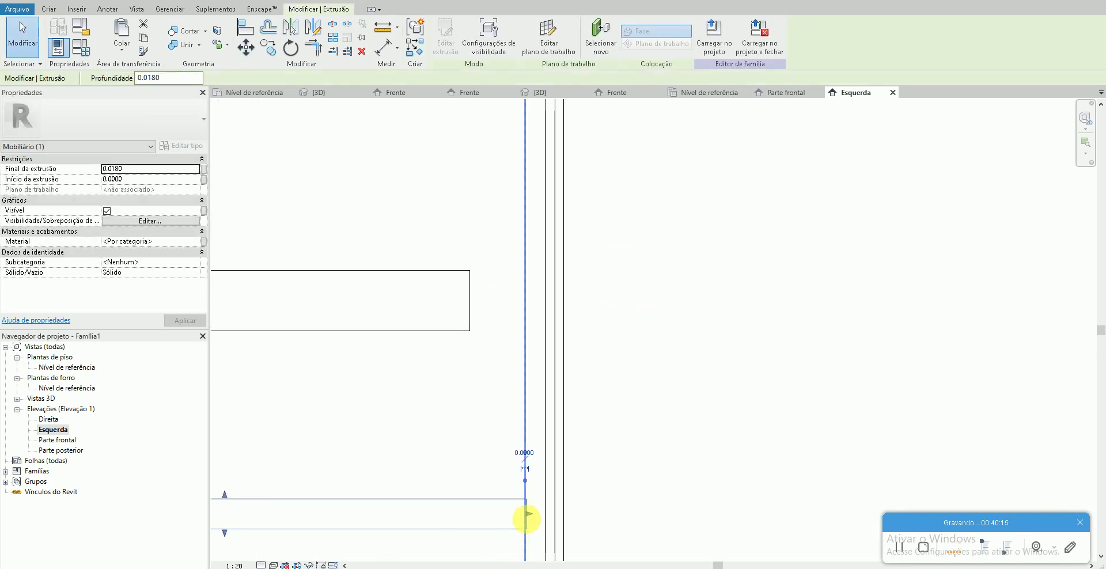
{"action": "key", "text": "Escape"}
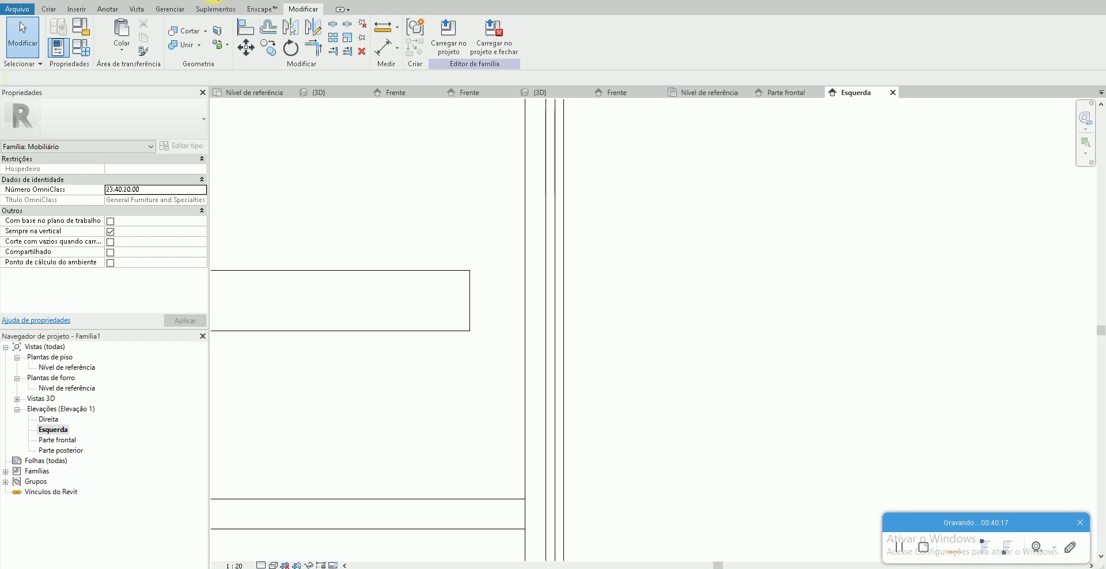
{"action": "key", "text": "ctrl+Tab"}
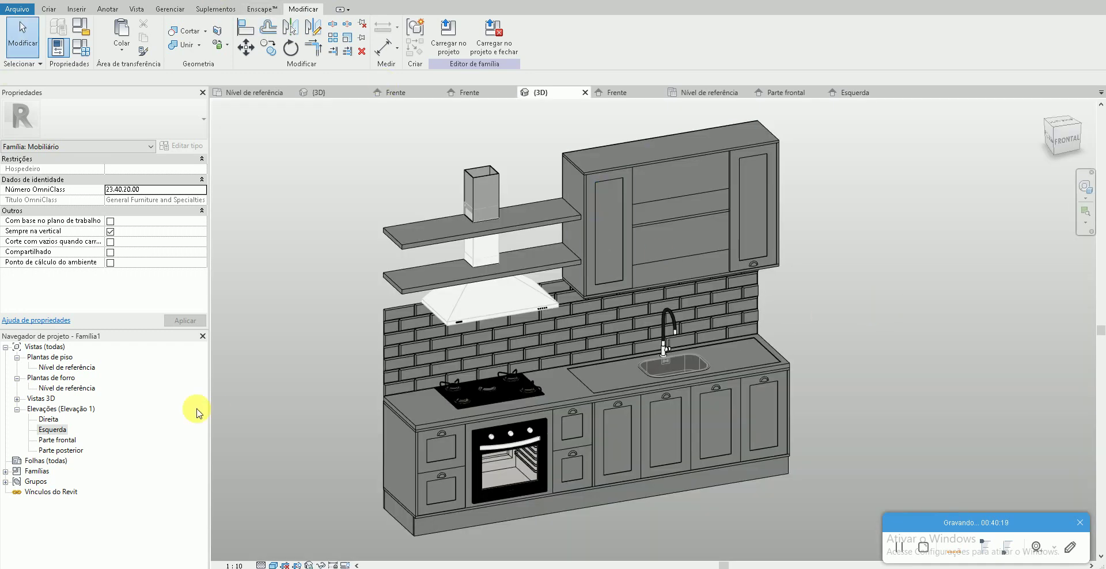
- In Parte frontal, copy the round handle to sit under the left upper door
{"action": "double_click", "coordinate": [58, 439]}
{"action": "scroll", "coordinate": [651, 274], "scroll_direction": "up", "scroll_amount": 2}
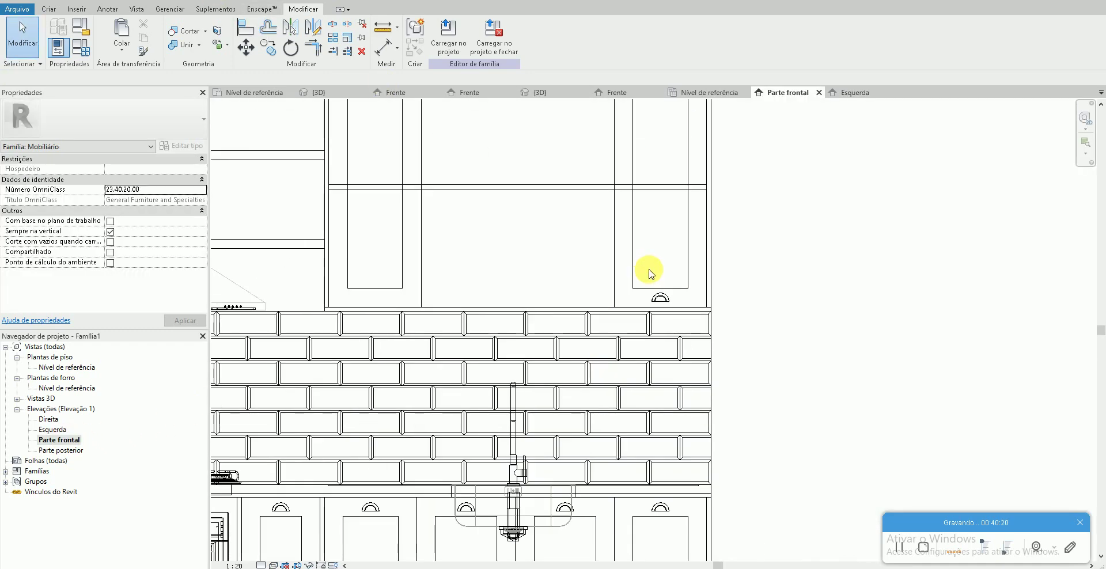
{"action": "left_click", "coordinate": [660, 299]}
{"action": "scroll", "coordinate": [660, 299], "scroll_direction": "up", "scroll_amount": 2}
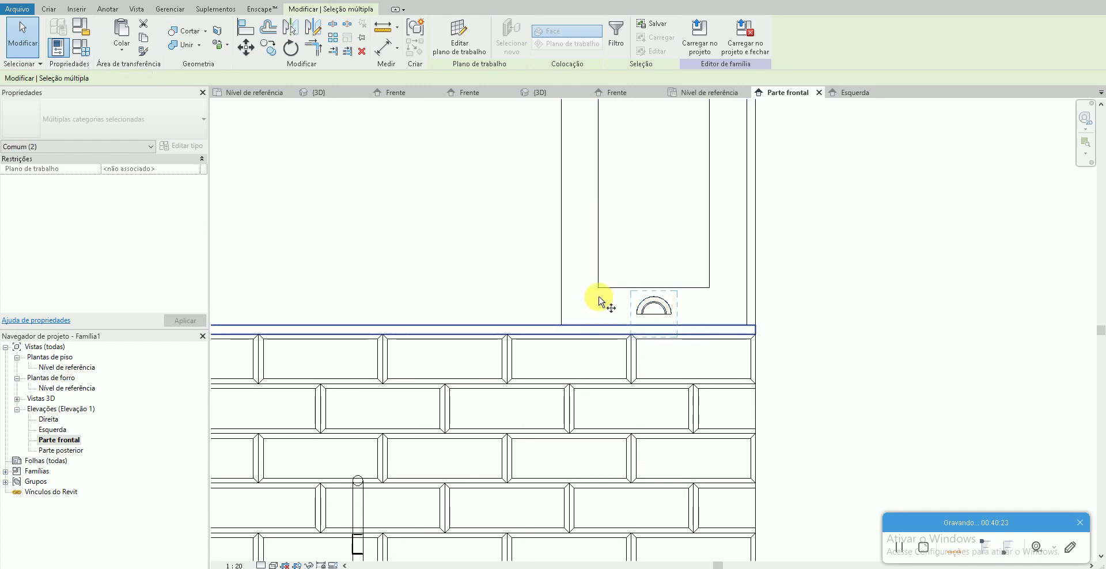
{"action": "key", "text": "c"}
{"action": "key", "text": "o"}
{"action": "scroll", "coordinate": [662, 294], "scroll_direction": "down", "scroll_amount": 3}
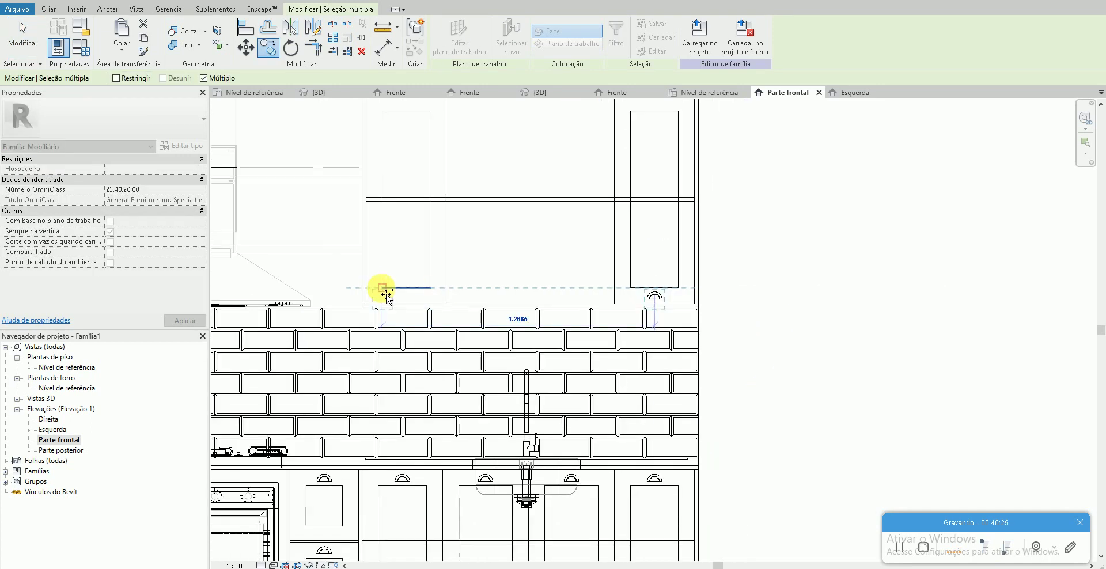
{"action": "left_click", "coordinate": [406, 286]}
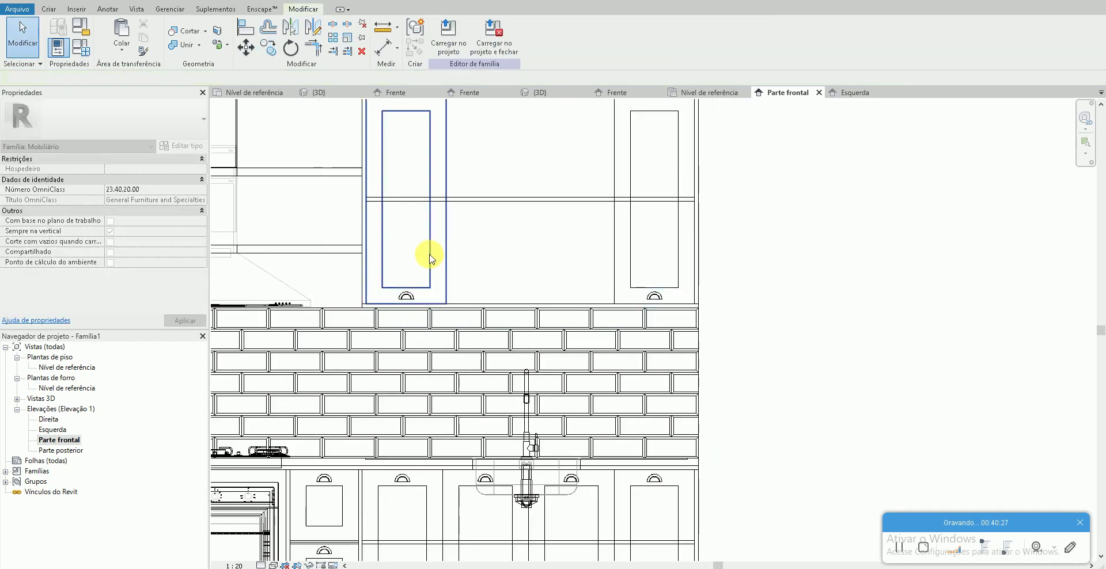
- Compare the cabinets with the Pinterest kitchen reference photo, then return to Revit
{"action": "key", "text": "alt+Tab"}
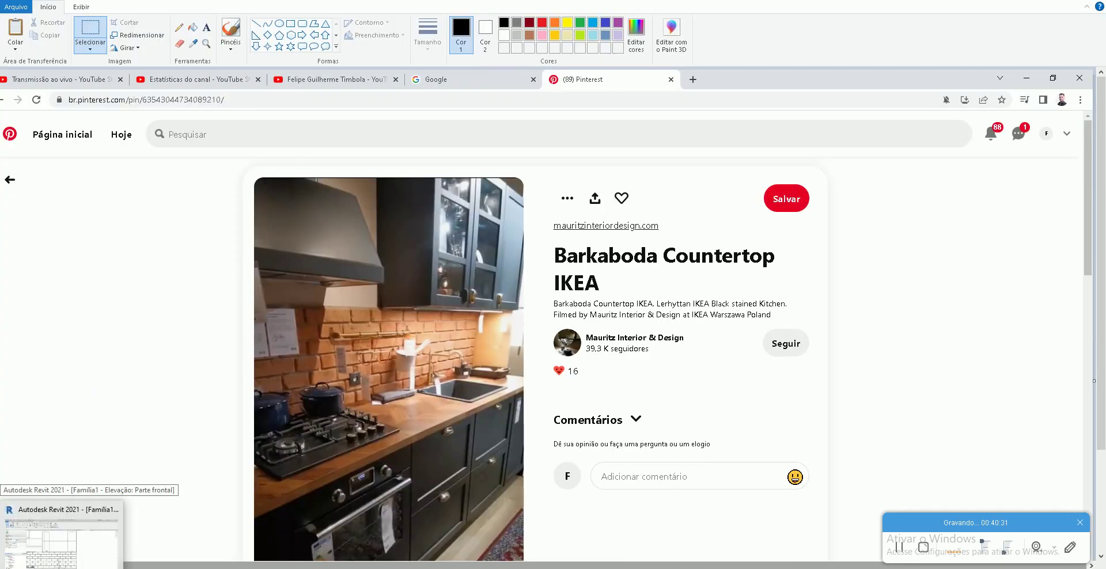
{"action": "left_click", "coordinate": [62, 538]}
{"action": "scroll", "coordinate": [640, 226], "scroll_direction": "up", "scroll_amount": 3}
- Copy the right upper door extrusion into the middle bay
{"action": "scroll", "coordinate": [646, 207], "scroll_direction": "up", "scroll_amount": 1}
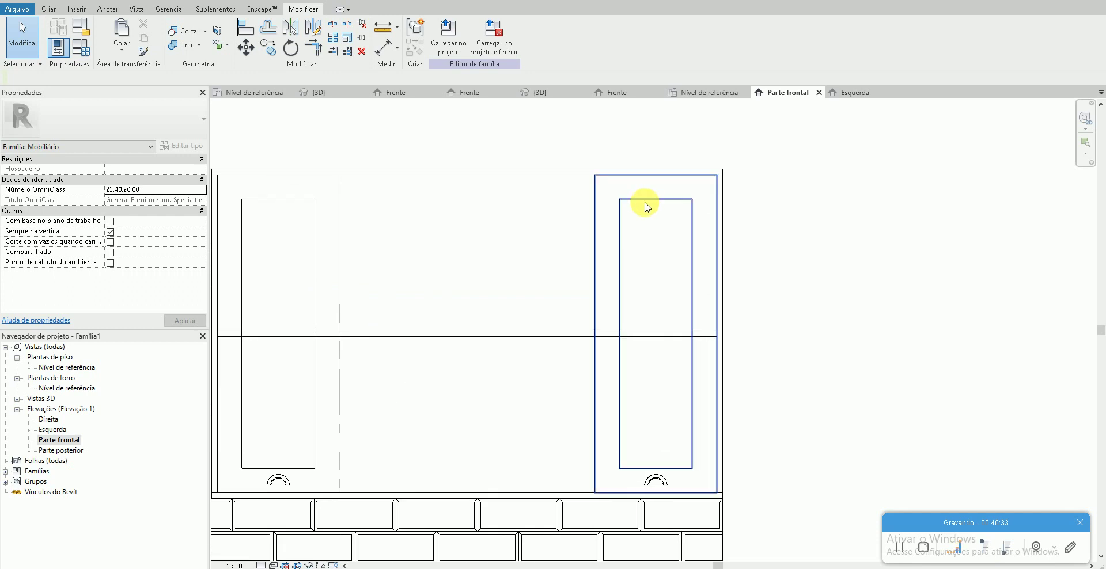
{"action": "left_click", "coordinate": [647, 205]}
{"action": "left_click_drag", "start_coordinate": [646, 202], "coordinate": [610, 188]}
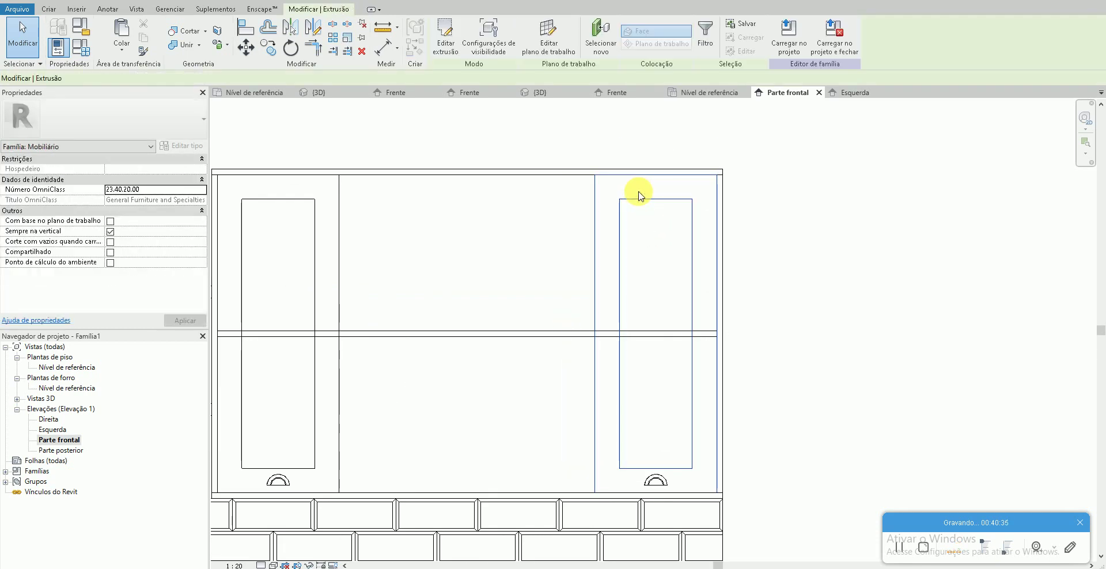
{"action": "key", "text": "c"}
{"action": "key", "text": "o"}
{"action": "left_click", "coordinate": [622, 176]}
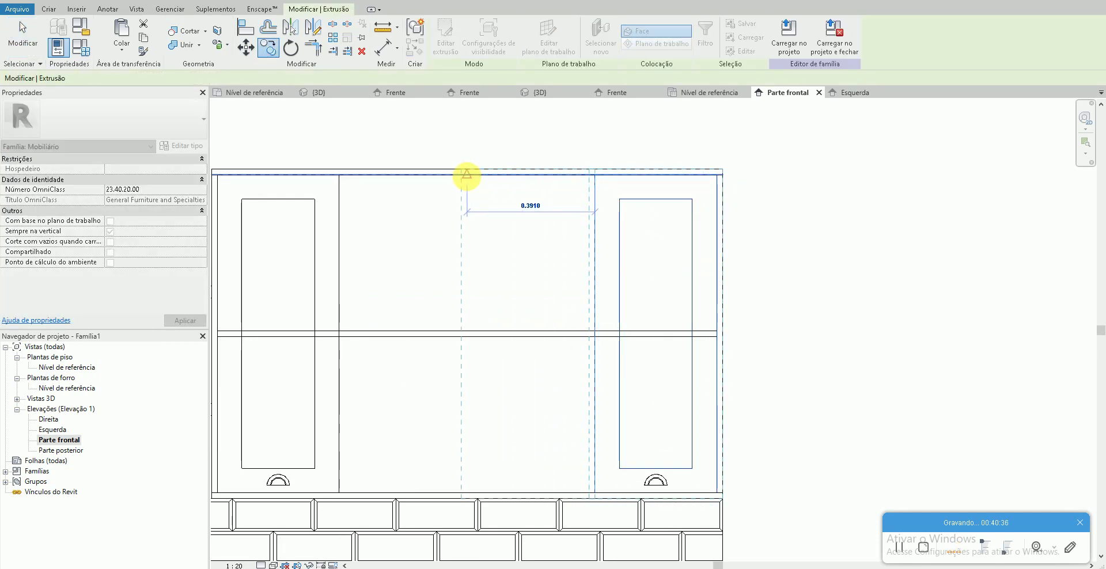
{"action": "left_click", "coordinate": [491, 195]}
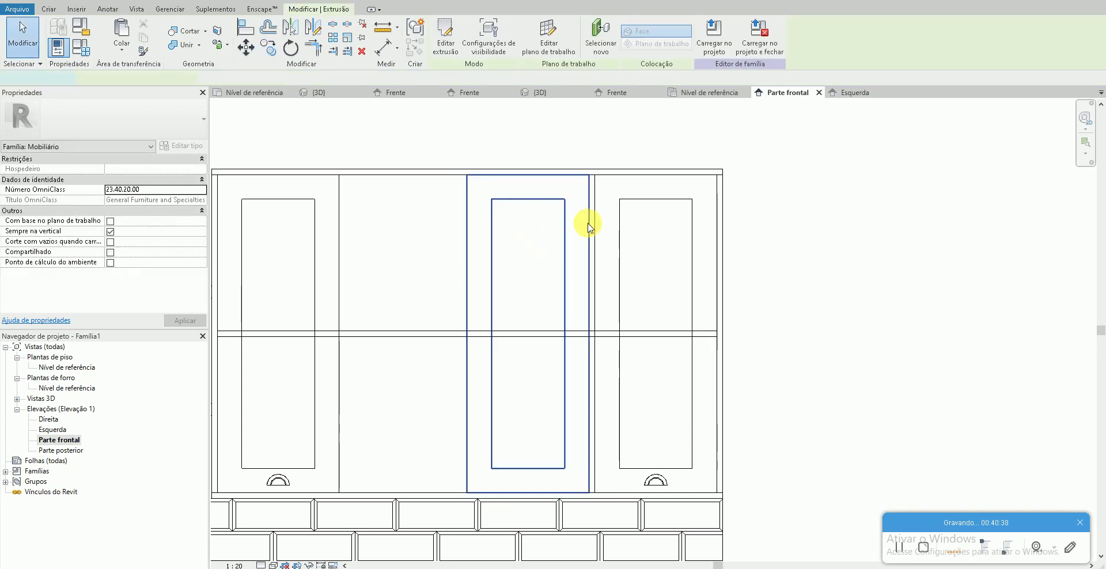
- Edit the copied door's outline to widen it to fit the middle bay
{"action": "double_click", "coordinate": [588, 222]}
{"action": "left_click_drag", "start_coordinate": [542, 239], "coordinate": [596, 230]}
{"action": "key", "text": "Right"}
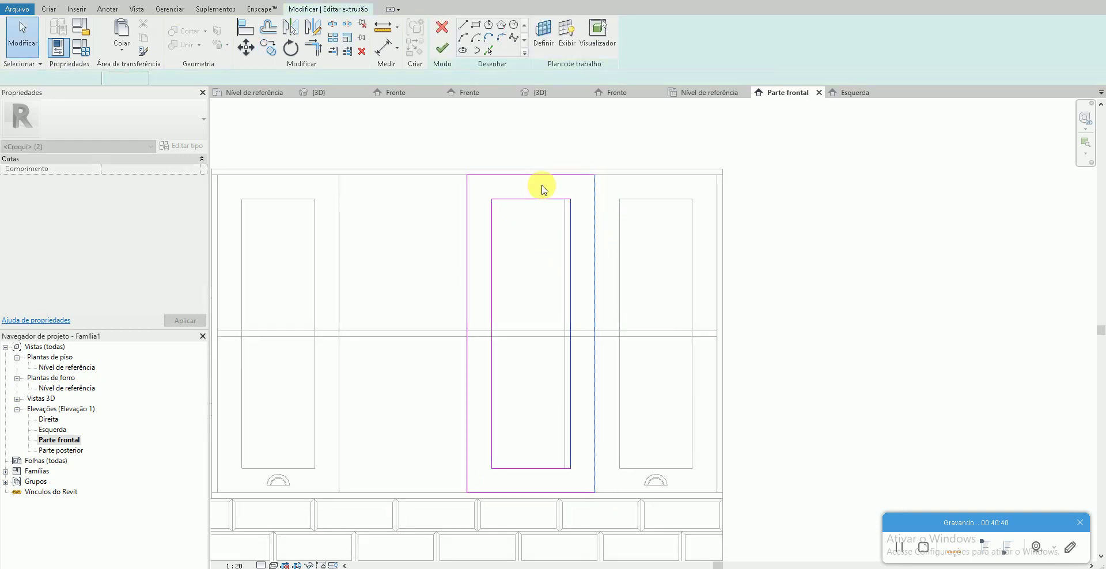
{"action": "left_click", "coordinate": [543, 183]}
{"action": "left_click", "coordinate": [443, 51]}
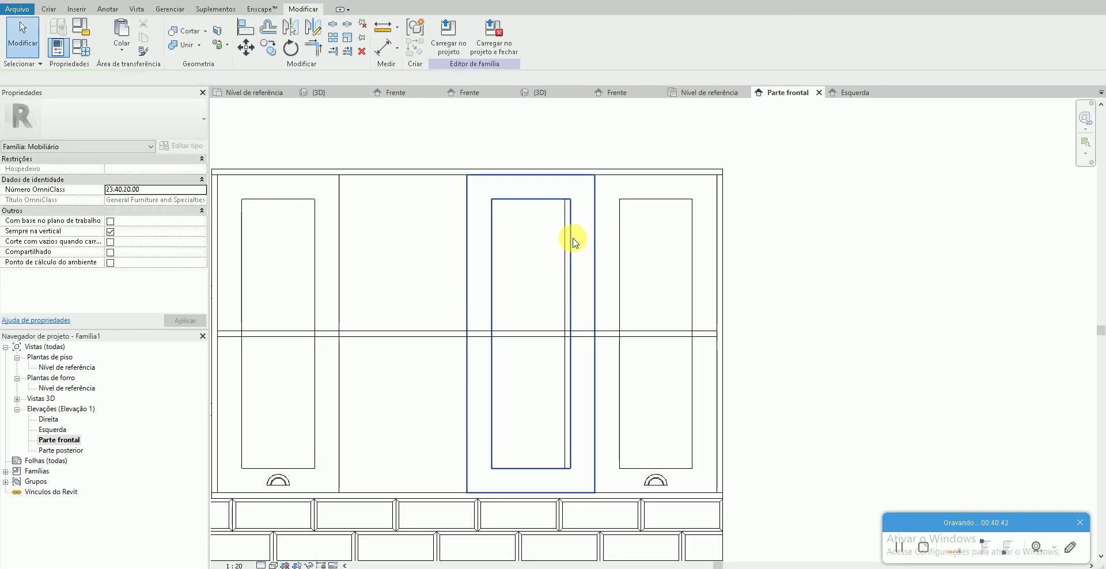
{"action": "left_click", "coordinate": [577, 244]}
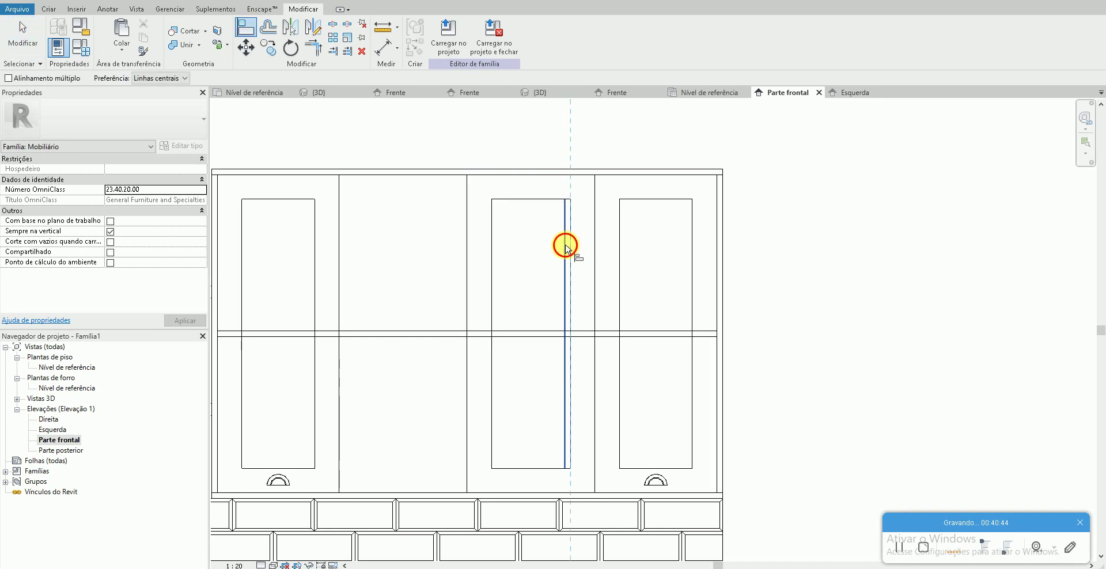
{"action": "left_click", "coordinate": [568, 300]}
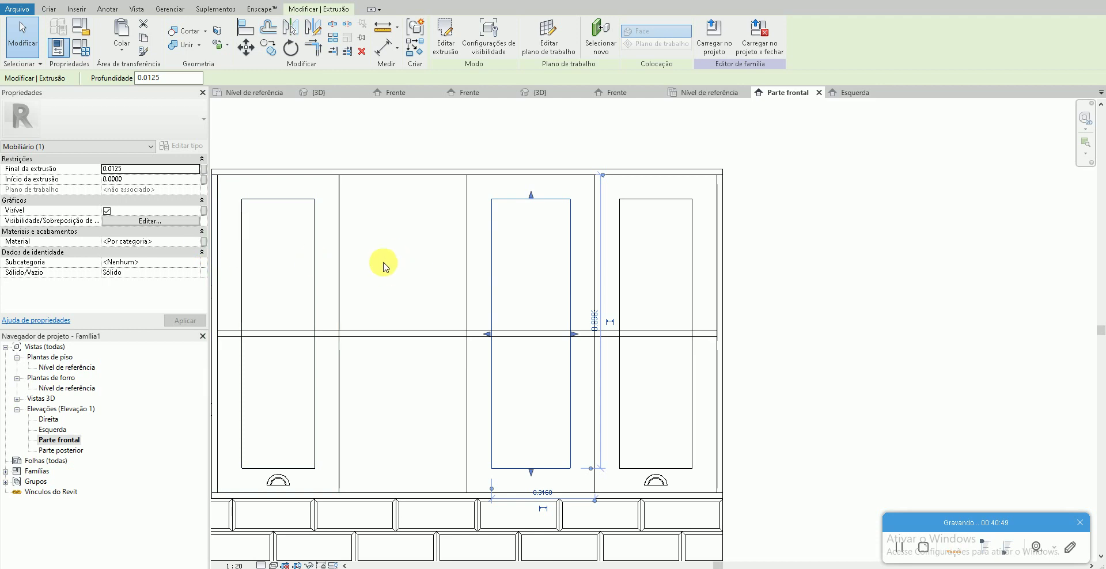
{"action": "key", "text": "Escape"}
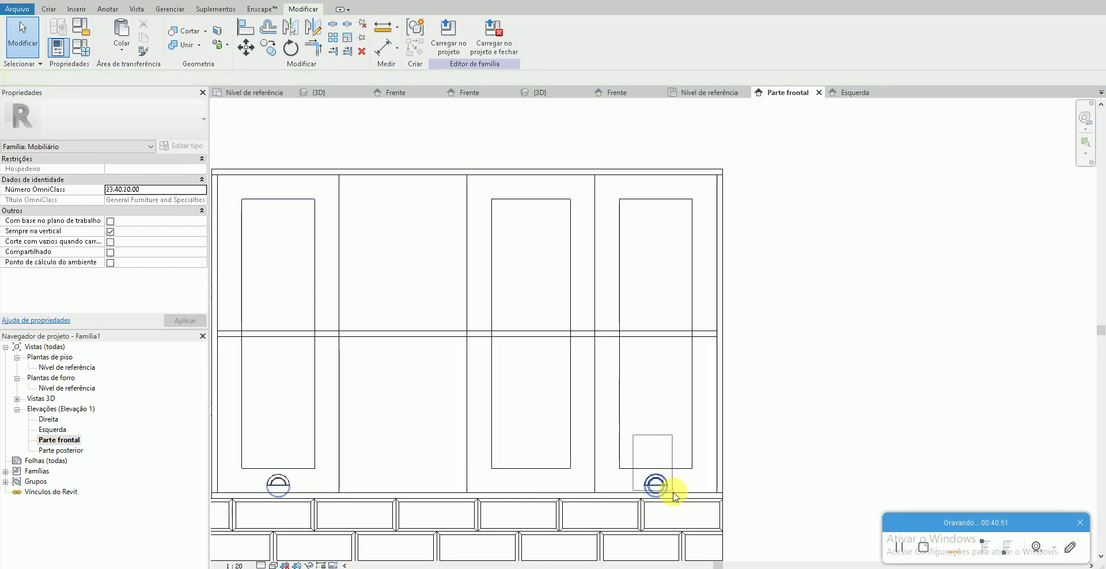
- Copy the half-round handle under the new middle door
{"action": "scroll", "coordinate": [677, 486], "scroll_direction": "up", "scroll_amount": 2}
{"action": "left_click", "coordinate": [643, 484]}
{"action": "scroll", "coordinate": [672, 488], "scroll_direction": "down", "scroll_amount": 2}
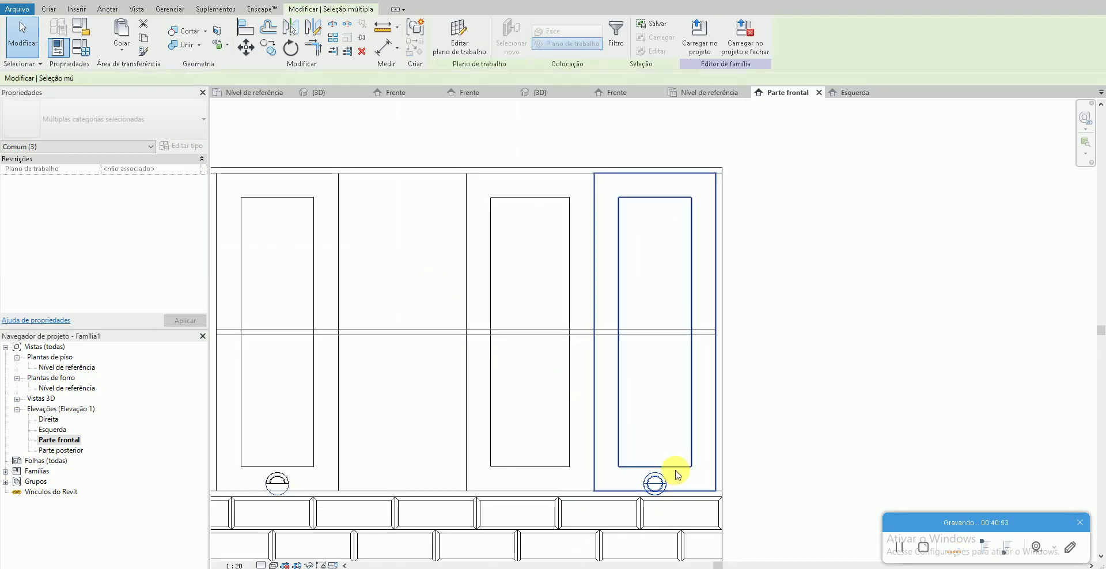
{"action": "left_click", "coordinate": [338, 507], "text": "ctrl"}
{"action": "scroll", "coordinate": [302, 488], "scroll_direction": "up", "scroll_amount": 2}
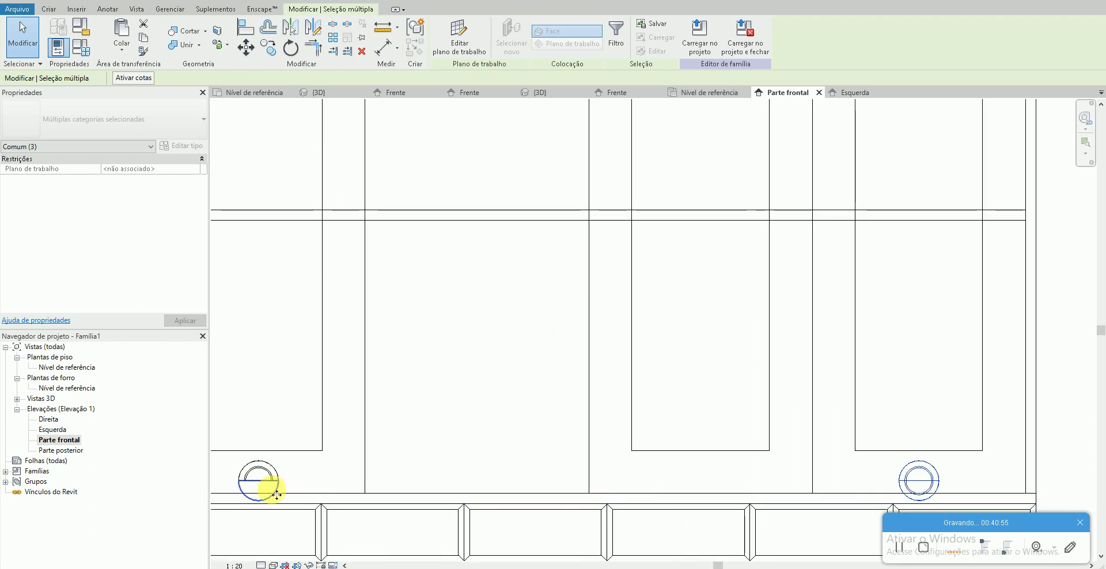
{"action": "key", "text": "c"}
{"action": "key", "text": "o"}
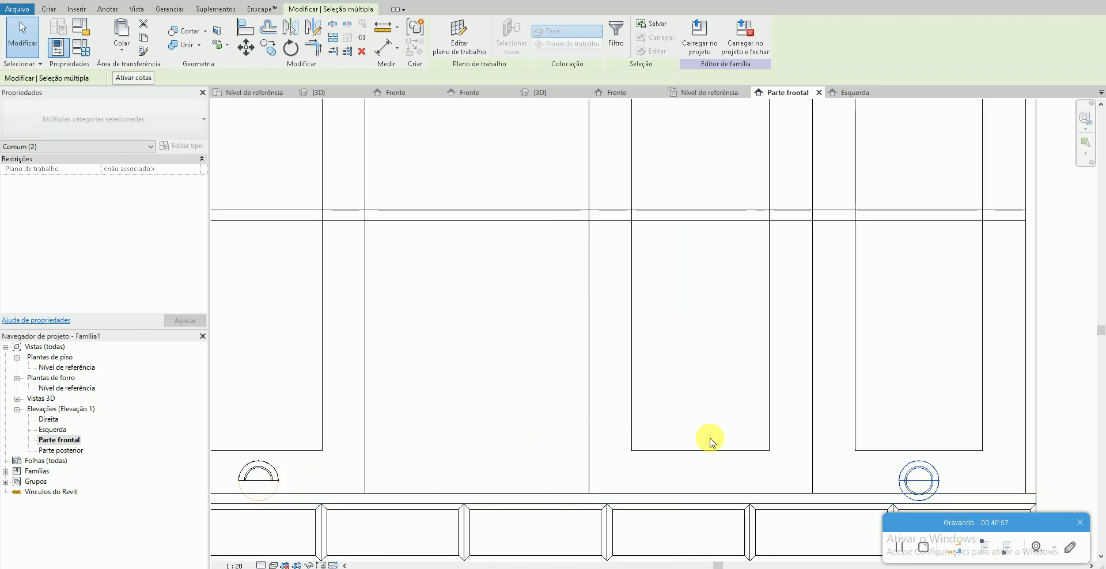
{"action": "left_click", "coordinate": [910, 450]}
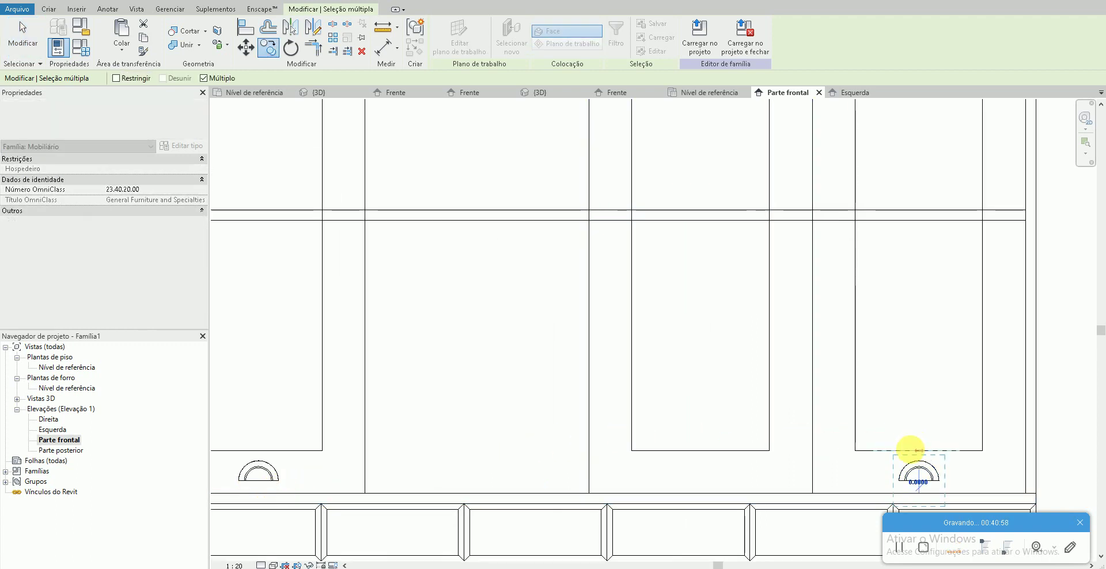
{"action": "left_click", "coordinate": [701, 450]}
{"action": "key", "text": "Escape"}
{"action": "left_click_drag", "start_coordinate": [738, 465], "coordinate": [583, 404]}
{"action": "scroll", "coordinate": [605, 422], "scroll_direction": "down", "scroll_amount": 2}
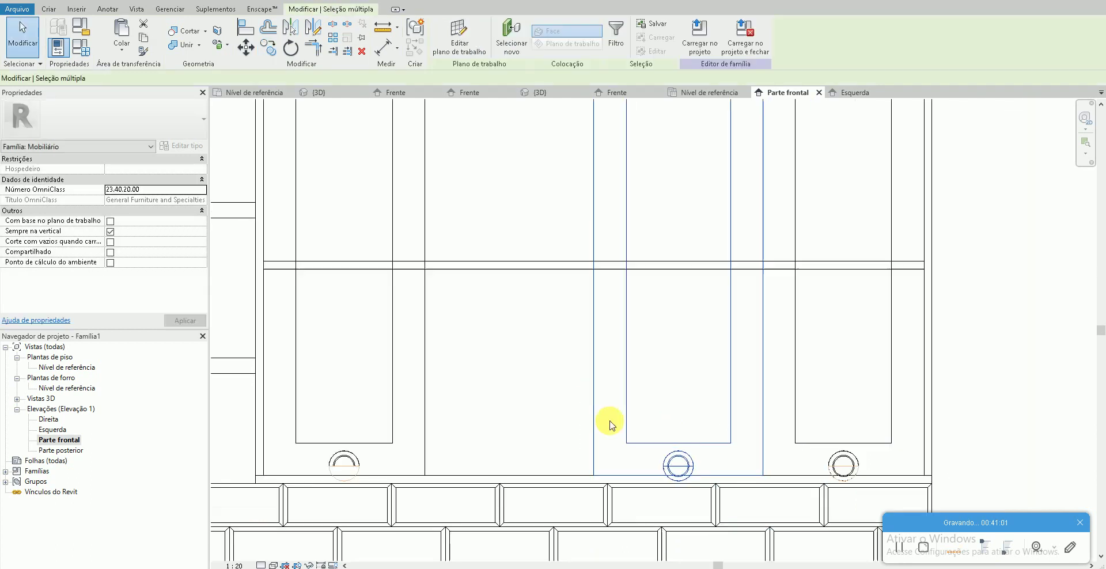
{"action": "scroll", "coordinate": [608, 422], "scroll_direction": "down", "scroll_amount": 2}
- Mirror the middle door, inner panel and handle into the empty bay, then view in 3D
{"action": "key", "text": "m"}
{"action": "key", "text": "m"}
{"action": "left_click", "coordinate": [600, 184]}
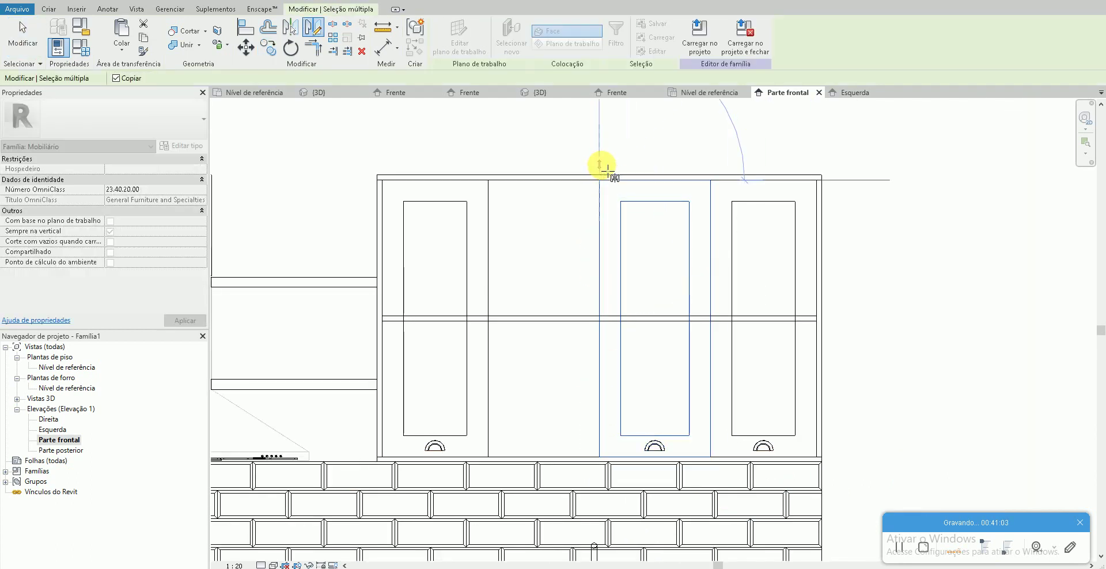
{"action": "left_click", "coordinate": [540, 92]}
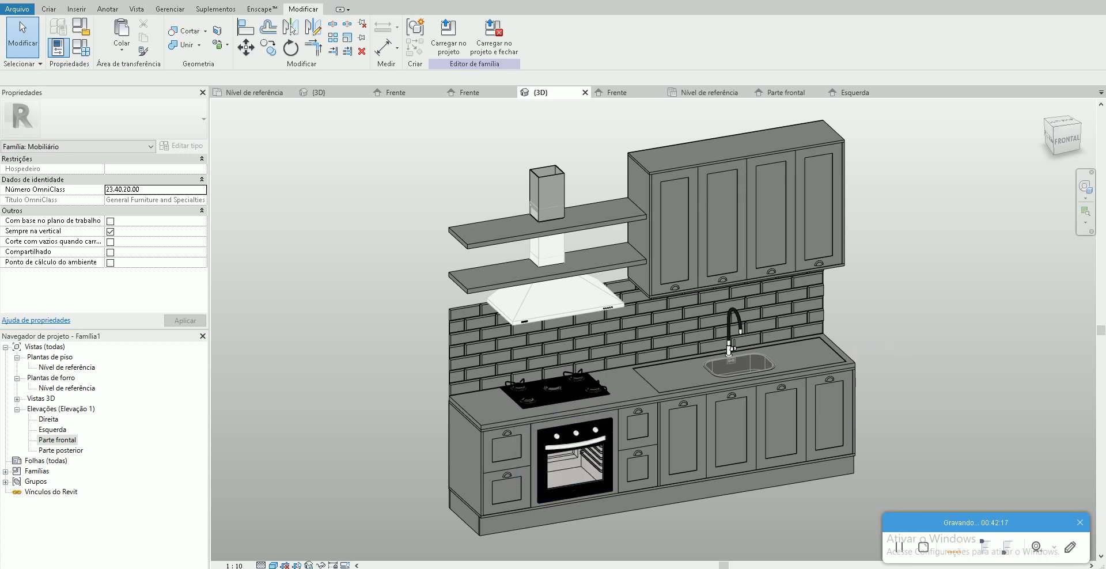
- Sample the dark cabinet colour from the kitchen photo in Paint with the Color Picker
{"action": "key", "text": "alt+Tab"}
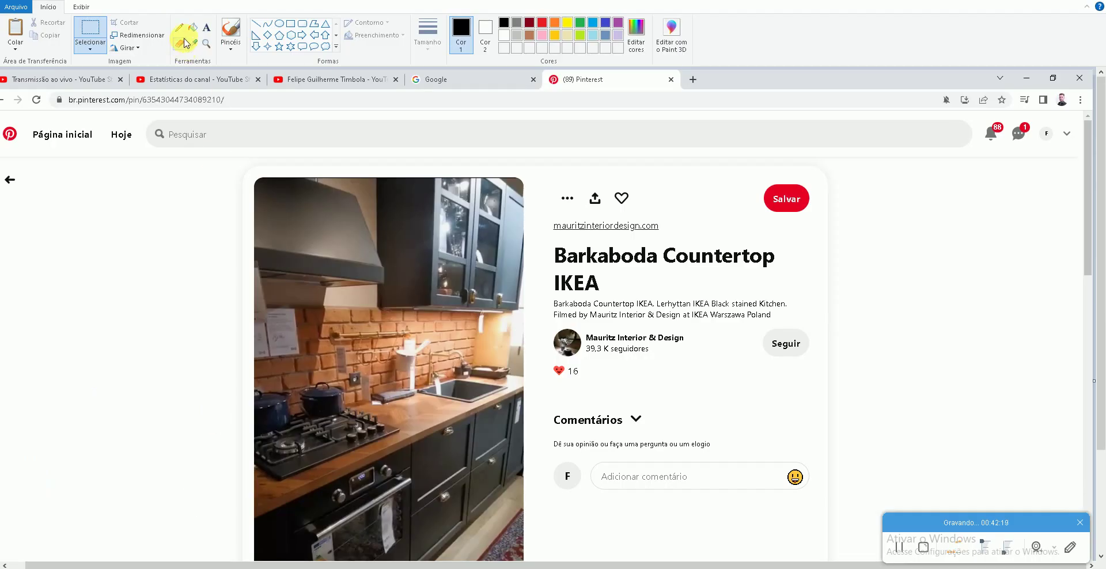
{"action": "left_click", "coordinate": [193, 45]}
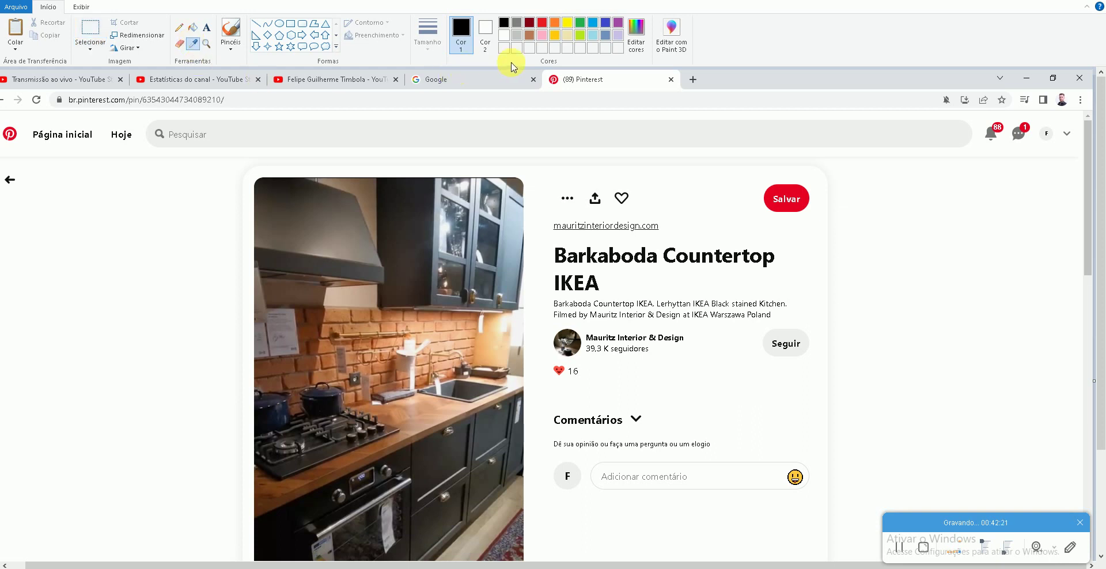
{"action": "left_click", "coordinate": [497, 282]}
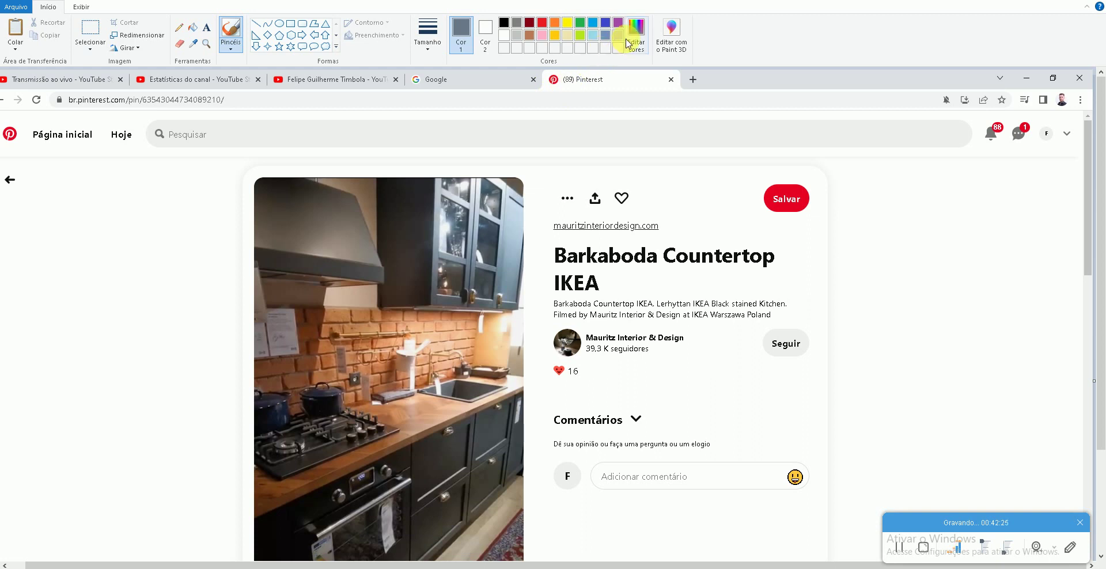
{"action": "left_click", "coordinate": [193, 43]}
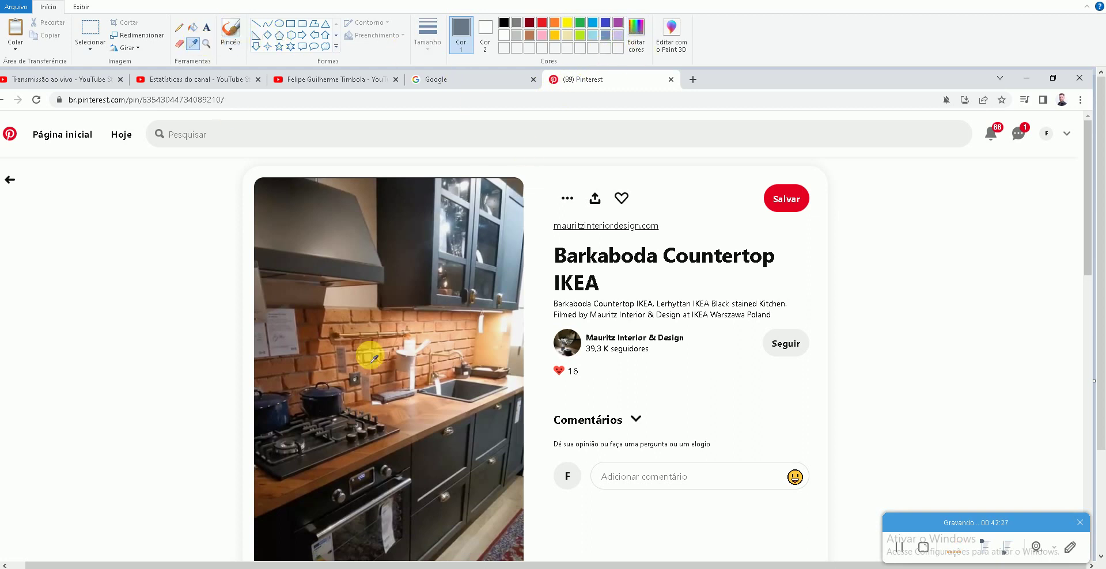
{"action": "left_click", "coordinate": [464, 453]}
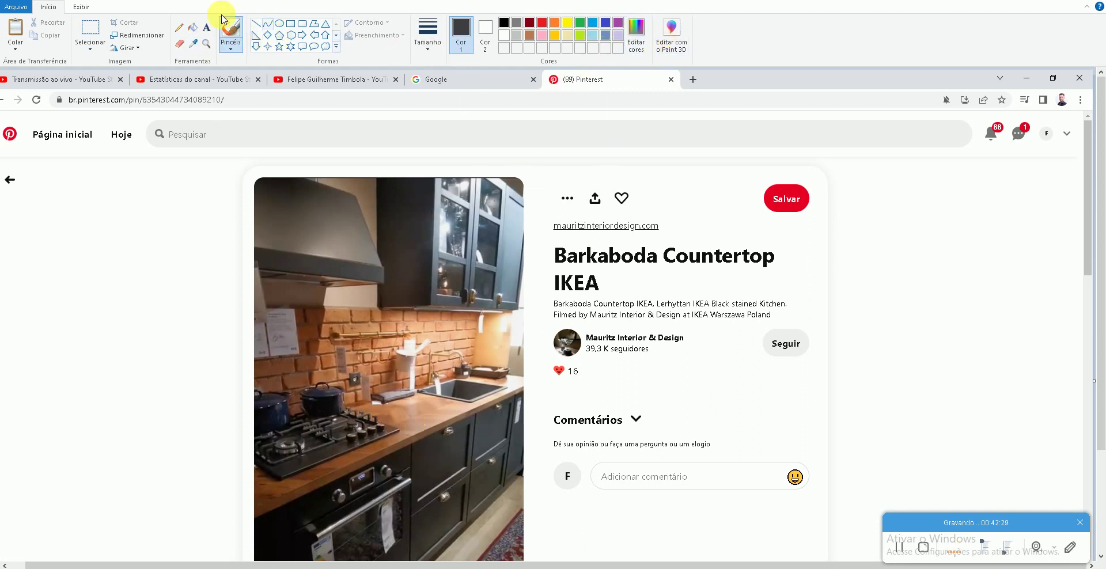
- Resample the upper door's bluish grey and read RGB 90, 101, 106 in Editar cores
{"action": "left_click", "coordinate": [193, 43]}
{"action": "scroll", "coordinate": [355, 358], "scroll_direction": "down", "scroll_amount": 2}
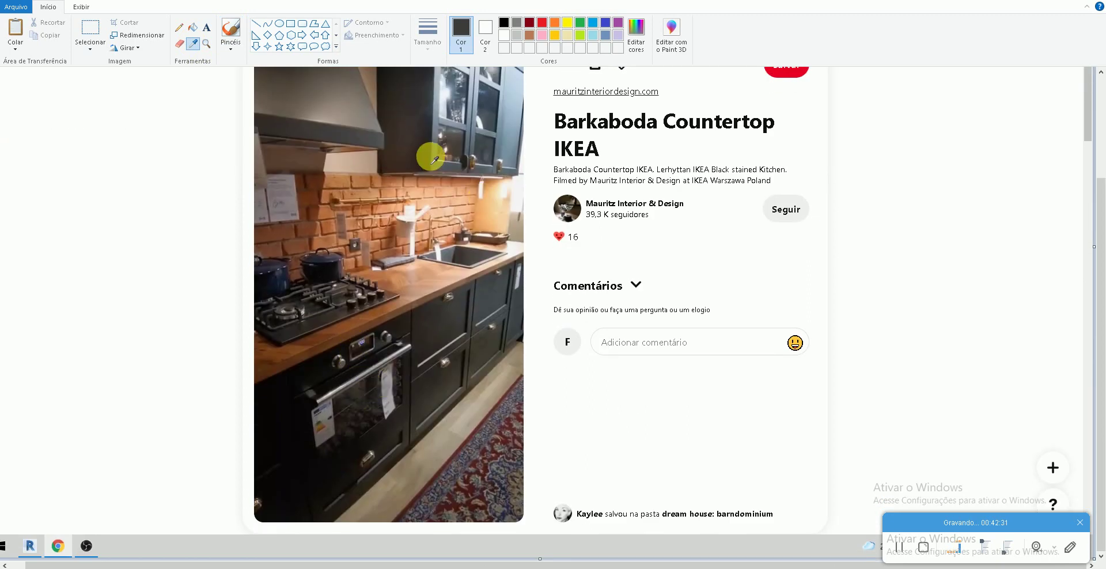
{"action": "left_click", "coordinate": [436, 168]}
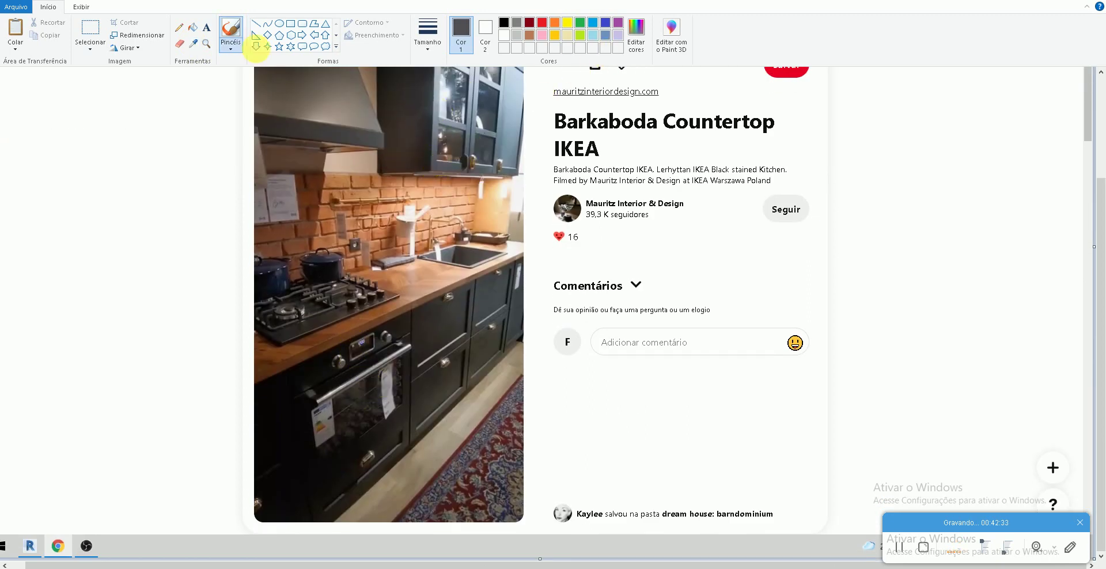
{"action": "left_click", "coordinate": [193, 44]}
{"action": "left_click", "coordinate": [483, 169]}
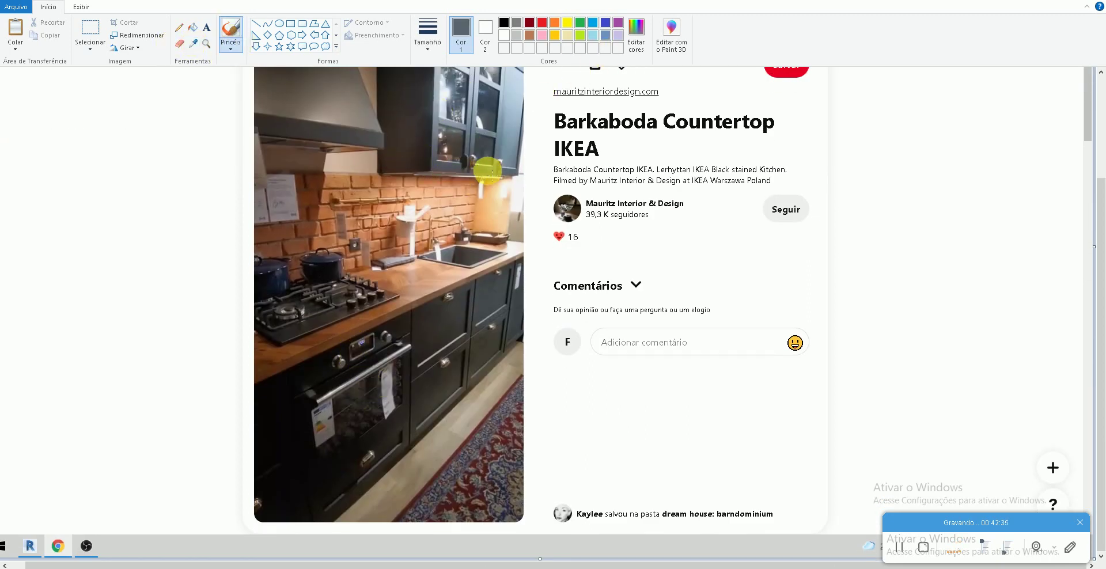
{"action": "left_click", "coordinate": [636, 37]}
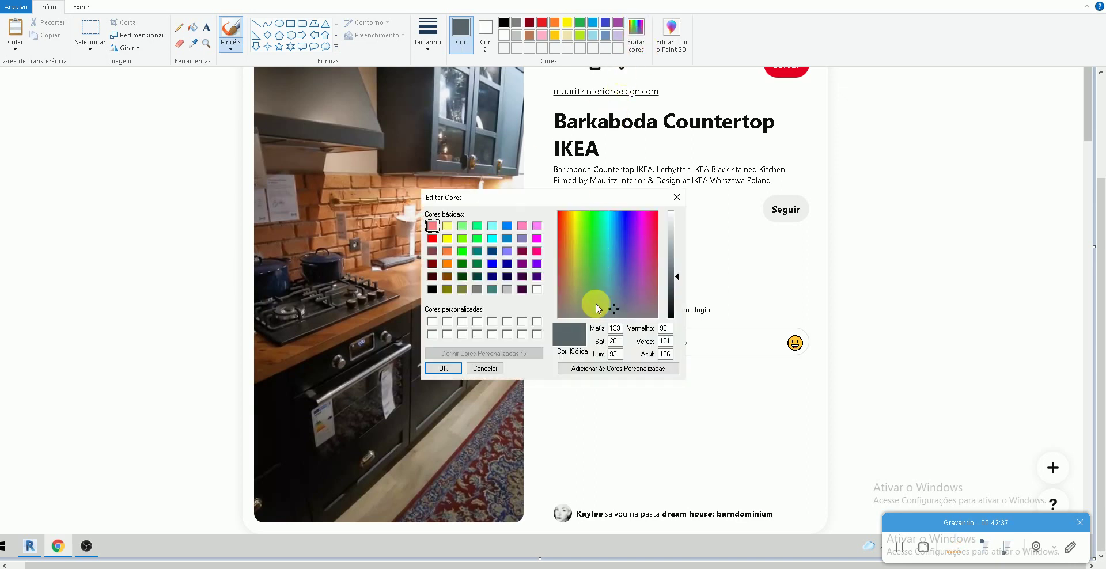
{"action": "key", "text": "alt+Tab"}
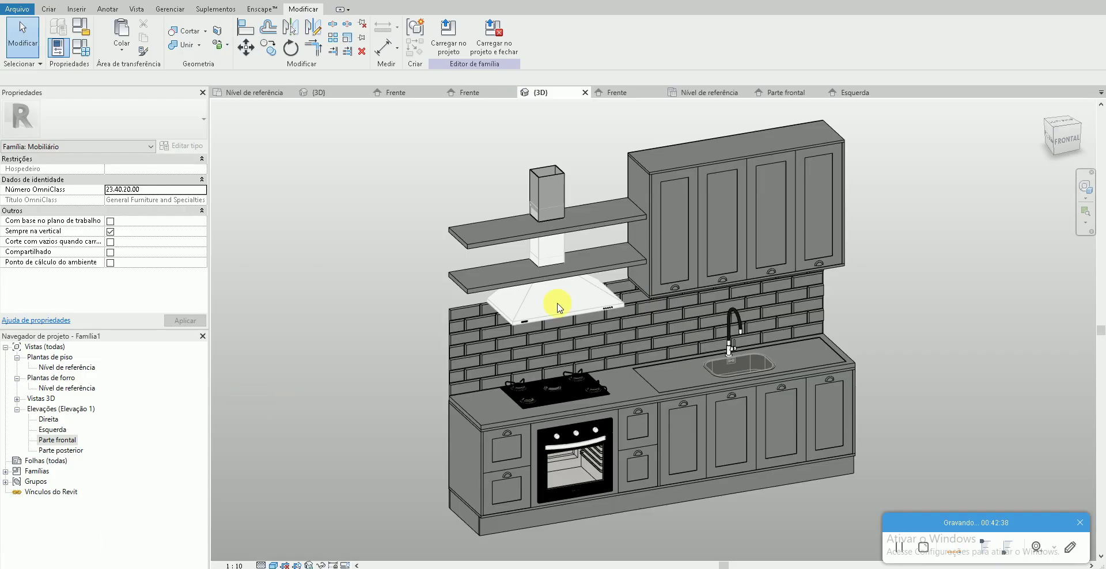
- Select the upper wall cabinet and create a new material named * LACA VERDE 753
{"action": "left_click_drag", "start_coordinate": [875, 159], "coordinate": [785, 117]}
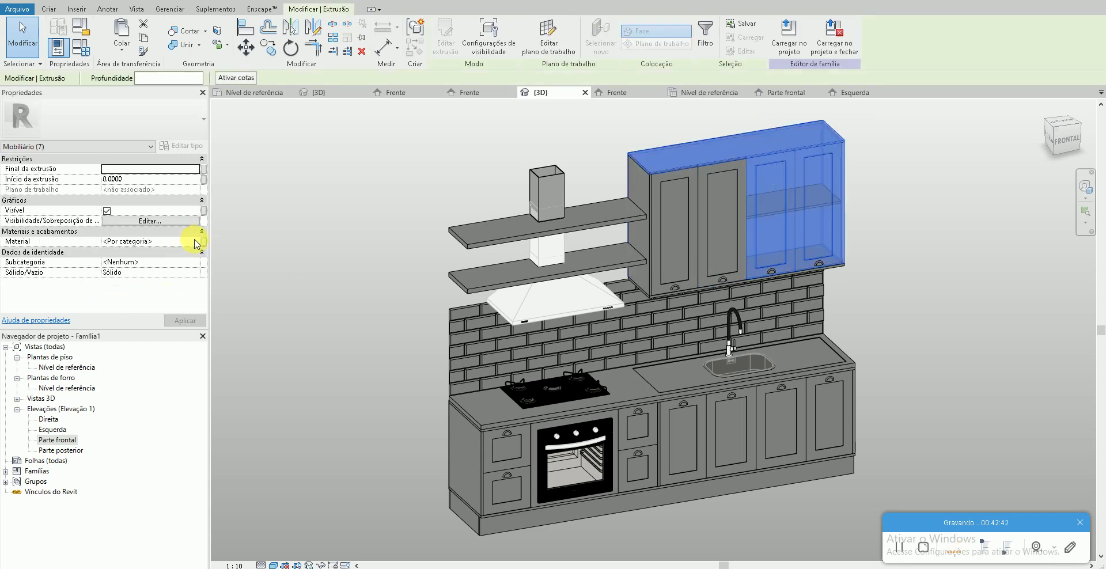
{"action": "left_click", "coordinate": [195, 242]}
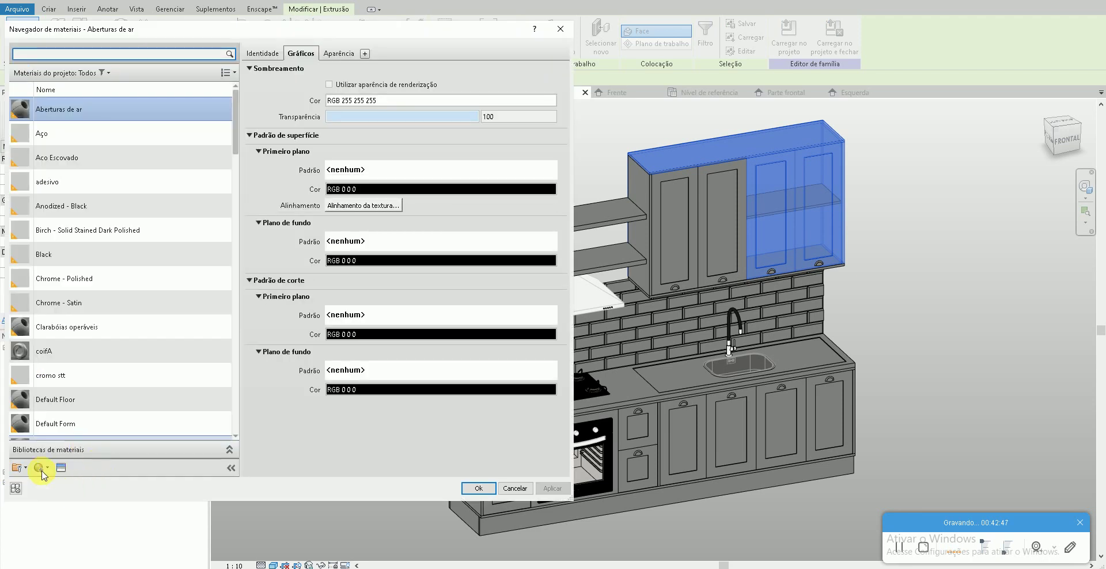
{"action": "left_click", "coordinate": [48, 468]}
{"action": "left_click", "coordinate": [49, 483]}
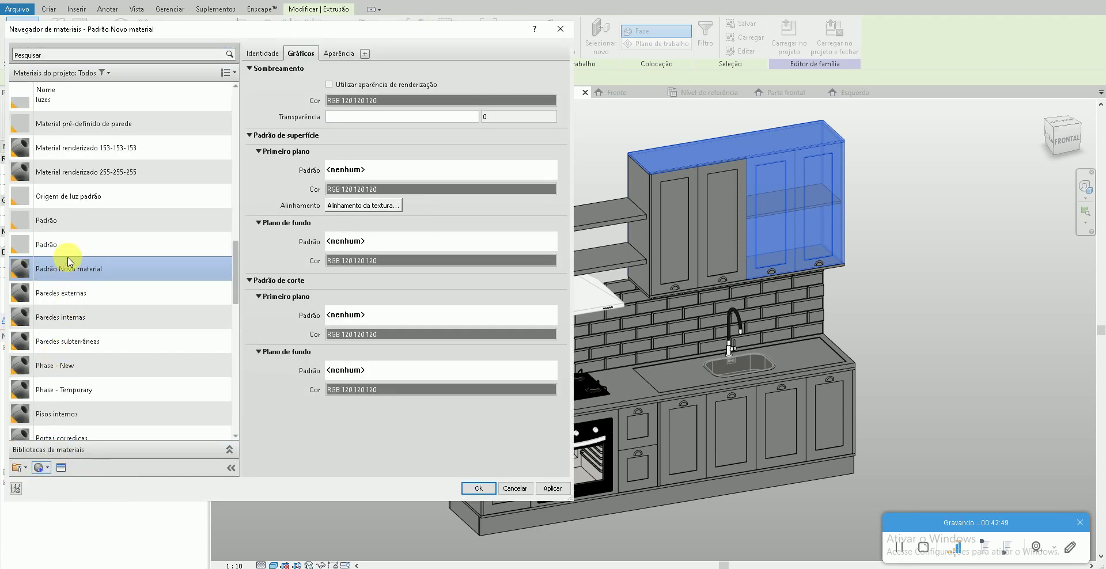
{"action": "right_click", "coordinate": [70, 275]}
{"action": "left_click", "coordinate": [89, 306]}
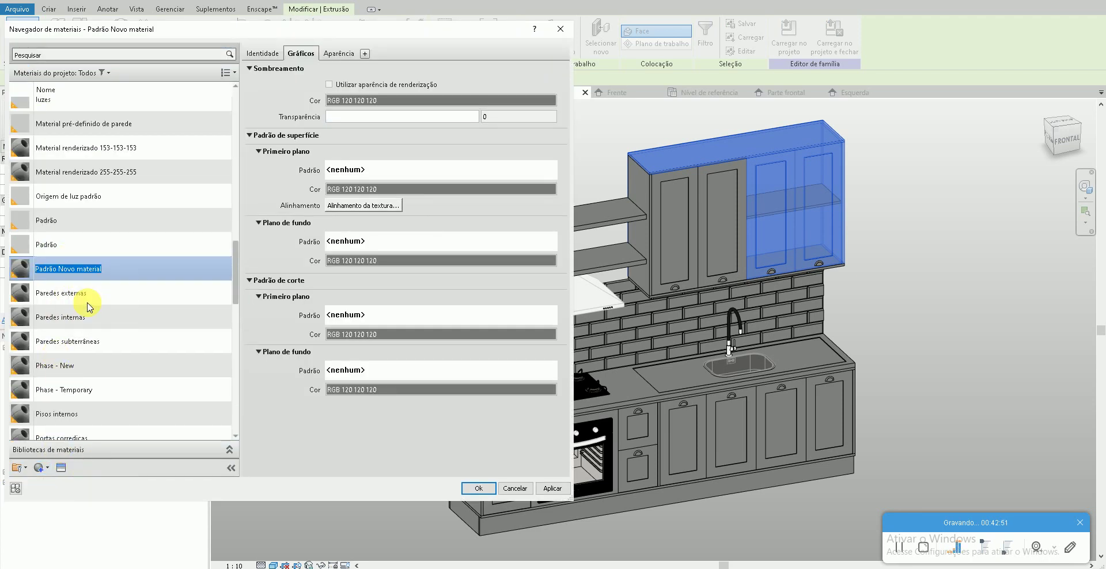
{"action": "type", "text": "*"}
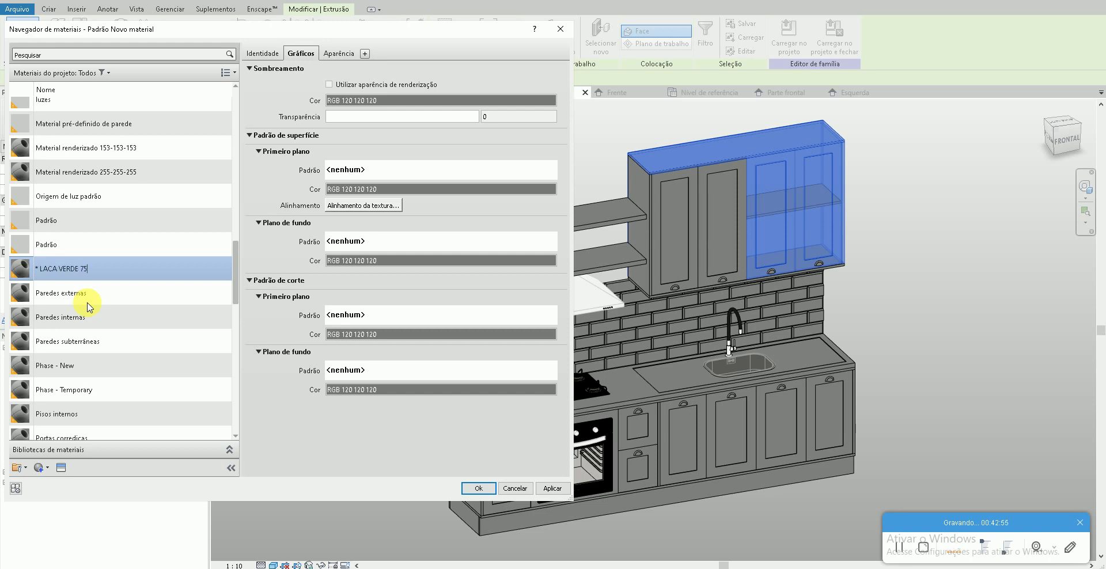
{"action": "type", "text": "3"}
{"action": "key", "text": "Return"}
- Use render appearance and production preview, with glossiness 100, direct reflectivity 6 and oblique reflectivity 8
{"action": "left_click", "coordinate": [329, 84]}
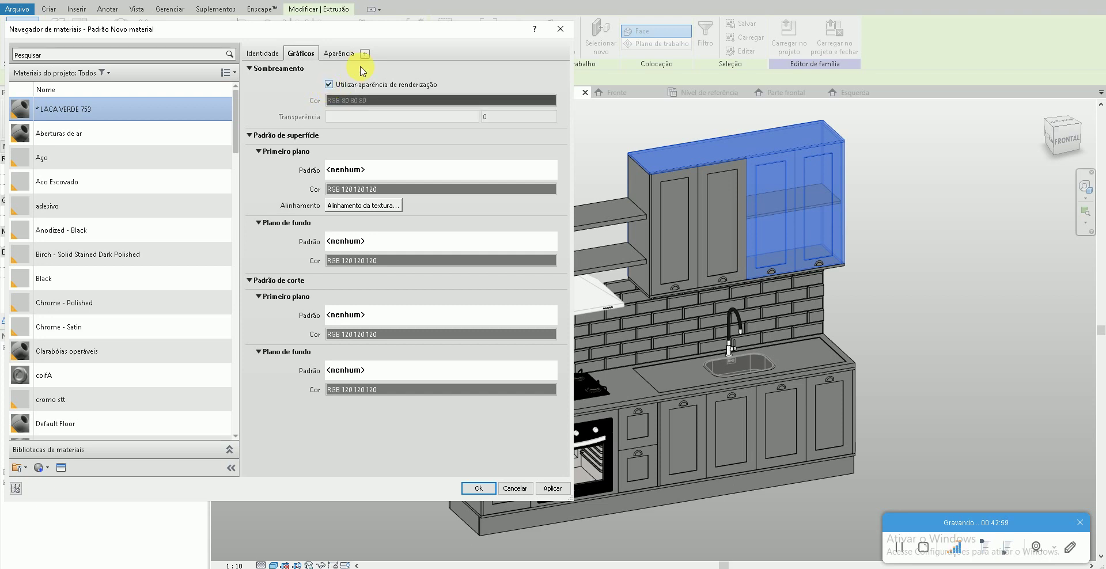
{"action": "left_click", "coordinate": [339, 55]}
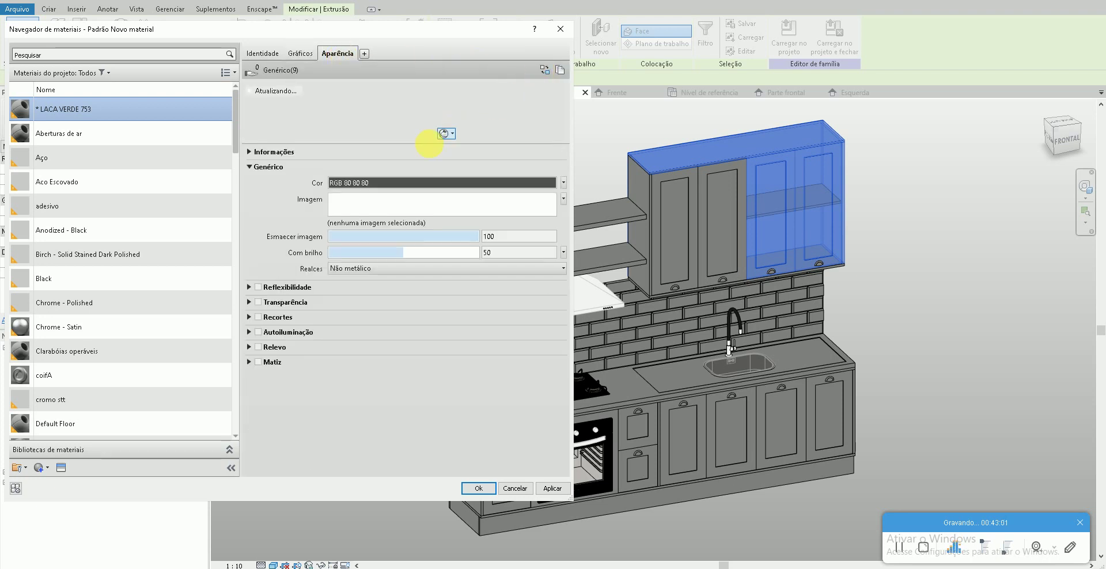
{"action": "left_click", "coordinate": [446, 134]}
{"action": "mouse_move", "coordinate": [403, 174]}
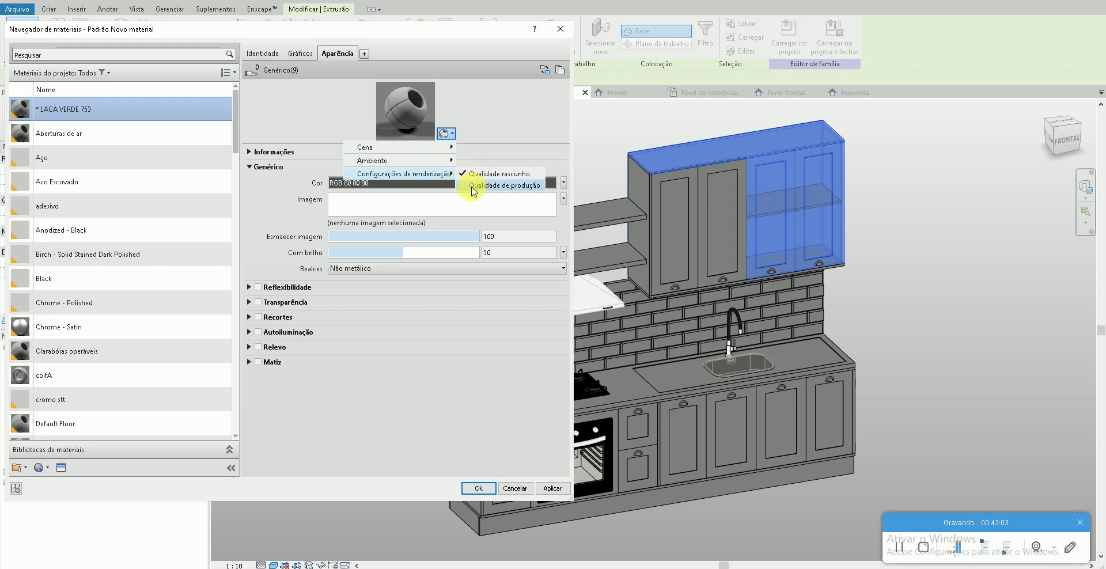
{"action": "left_click", "coordinate": [467, 185]}
{"action": "left_click_drag", "start_coordinate": [371, 252], "coordinate": [478, 252]}
{"action": "left_click", "coordinate": [274, 288]}
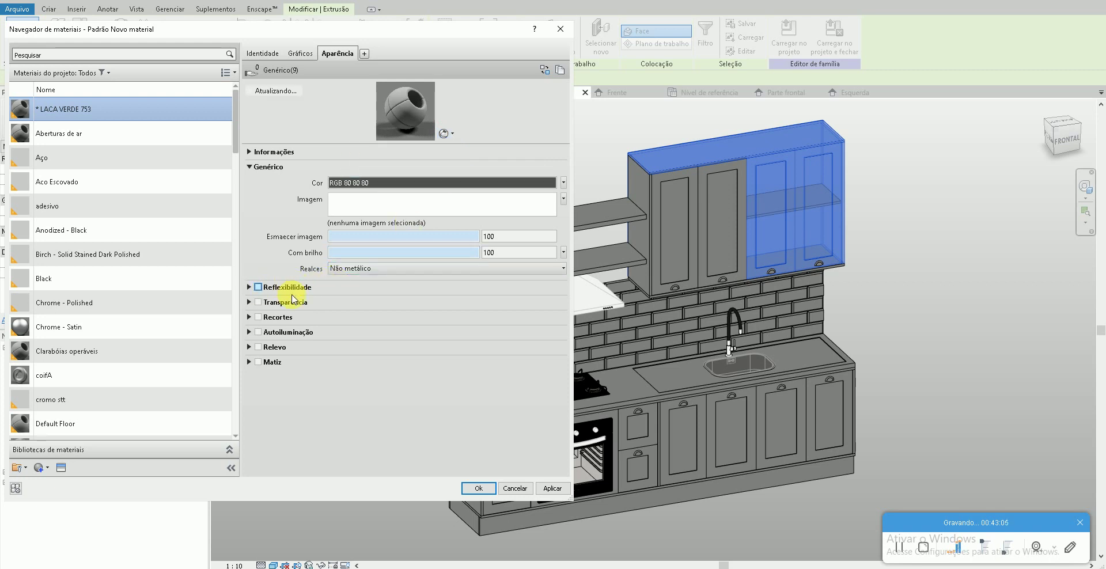
{"action": "left_click_drag", "start_coordinate": [338, 303], "coordinate": [290, 303]}
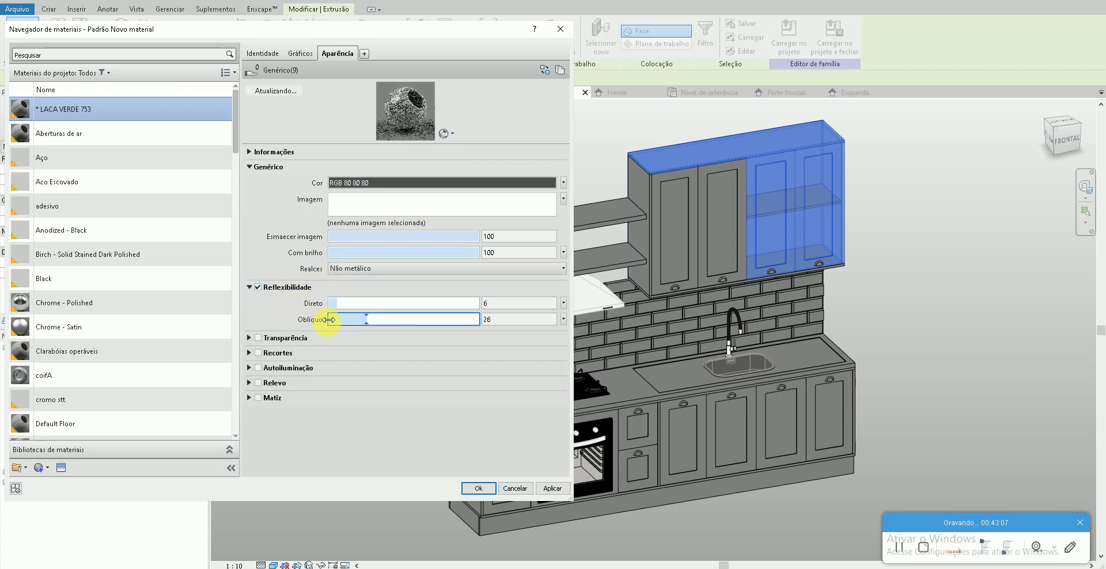
{"action": "left_click_drag", "start_coordinate": [403, 319], "coordinate": [311, 319]}
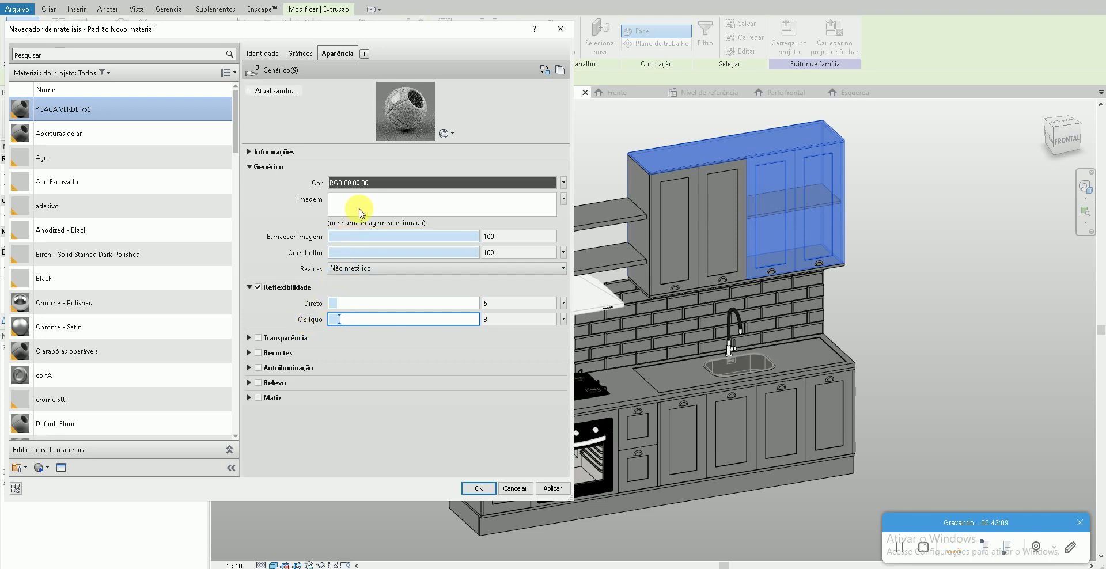
- Set the appearance colour to RGB 90, 101, 106, then apply and close the Material Browser
{"action": "left_click", "coordinate": [353, 183]}
{"action": "left_click", "coordinate": [122, 565]}
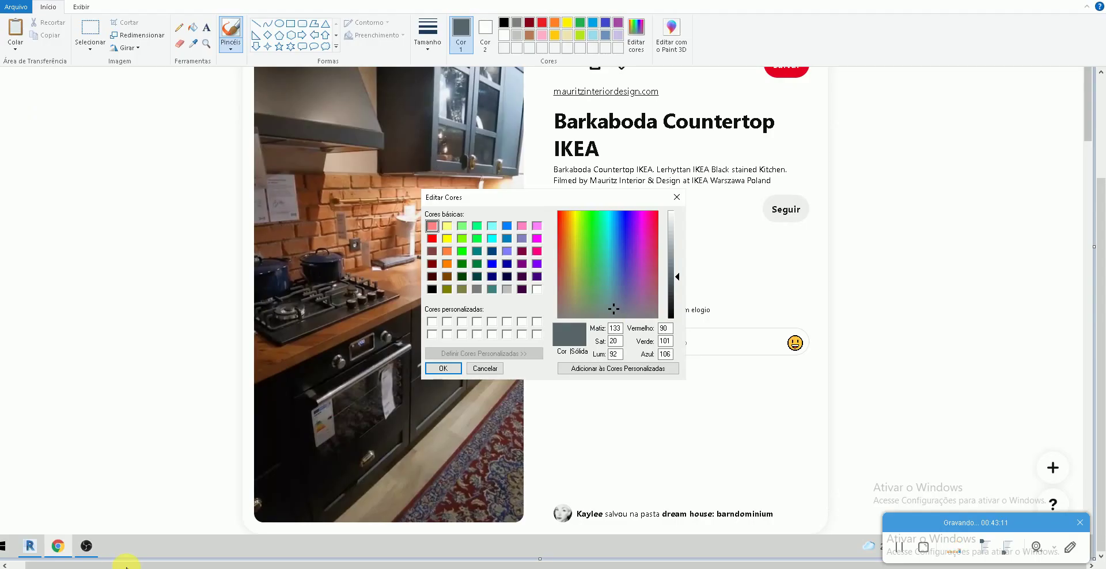
{"action": "left_click", "coordinate": [110, 563]}
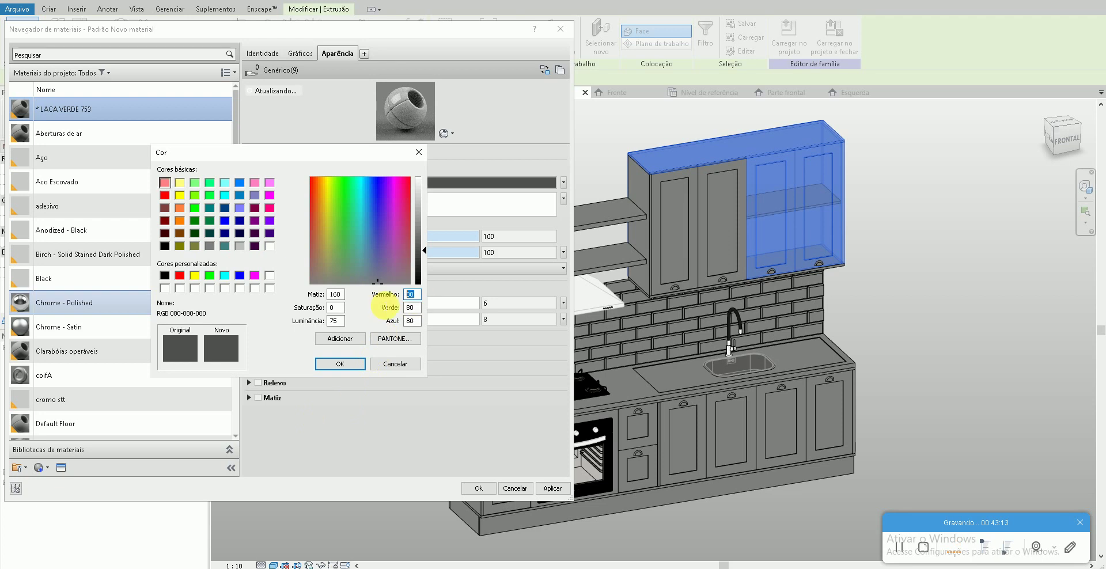
{"action": "type", "text": "90"}
{"action": "key", "text": "Tab"}
{"action": "type", "text": "101"}
{"action": "key", "text": "Tab"}
{"action": "type", "text": "10"}
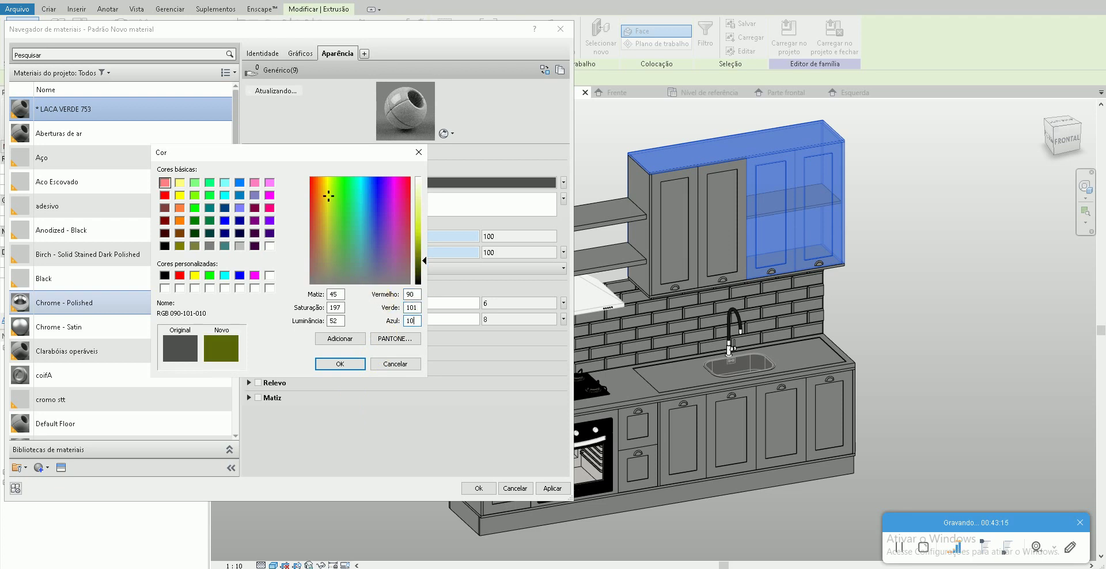
{"action": "type", "text": "6"}
{"action": "left_click", "coordinate": [340, 363]}
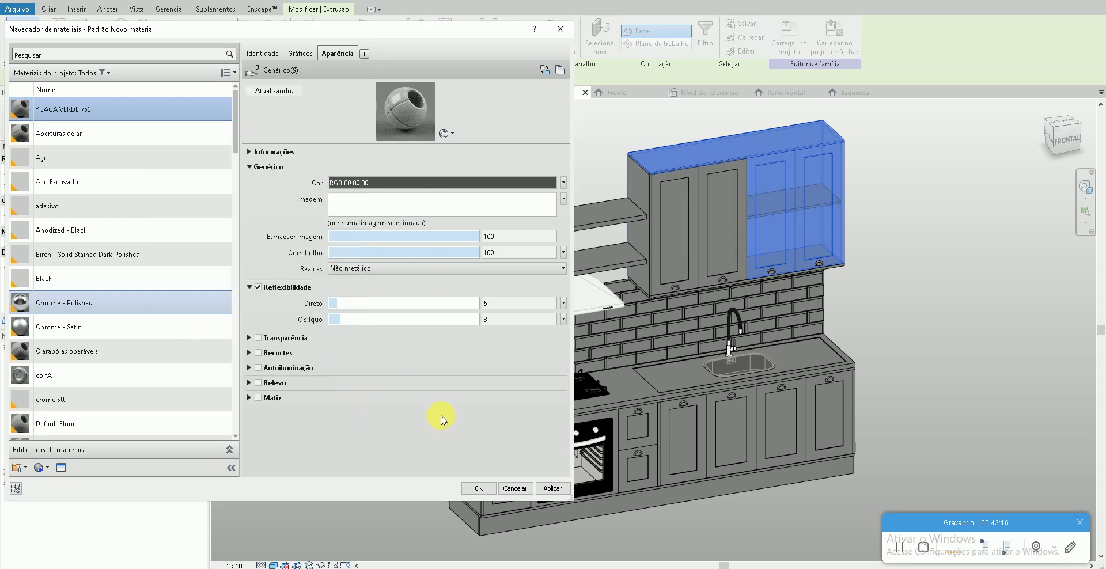
{"action": "left_click", "coordinate": [550, 488]}
{"action": "left_click", "coordinate": [477, 488]}
{"action": "left_click", "coordinate": [380, 489]}
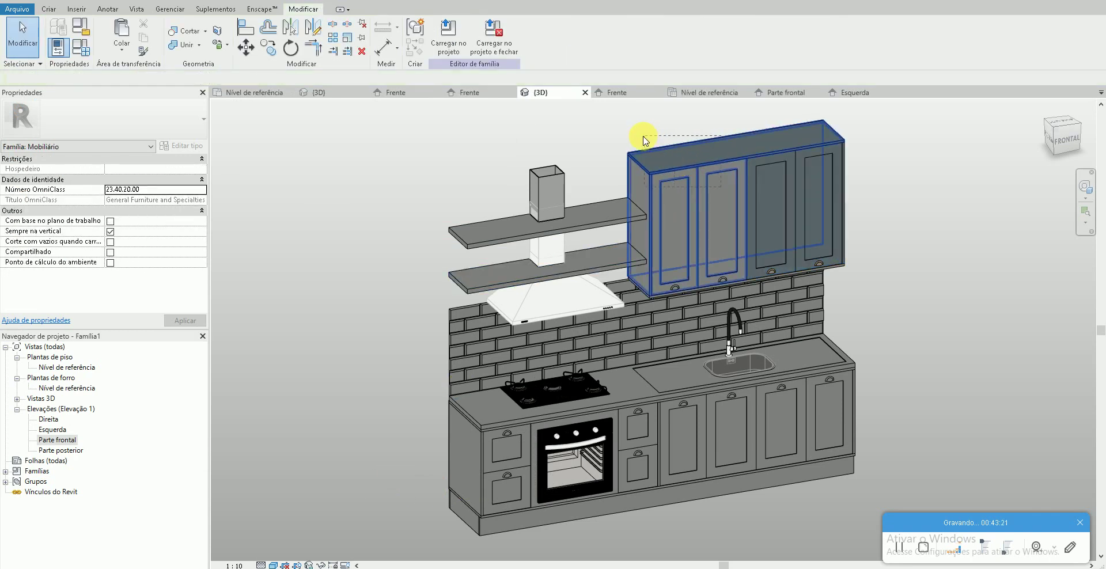
- From a front view, assign * LACA VERDE 753 to the upper cabinet parts and bottom strip
{"action": "left_click", "coordinate": [681, 242]}
{"action": "left_click", "coordinate": [1062, 140]}
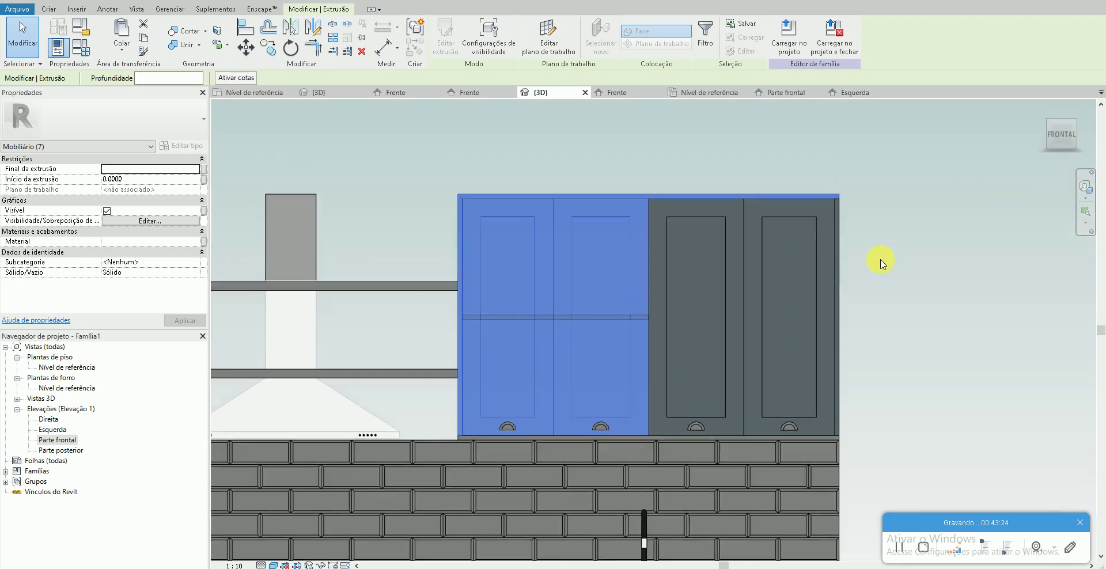
{"action": "left_click", "coordinate": [885, 404]}
{"action": "left_click_drag", "start_coordinate": [885, 405], "coordinate": [468, 164]}
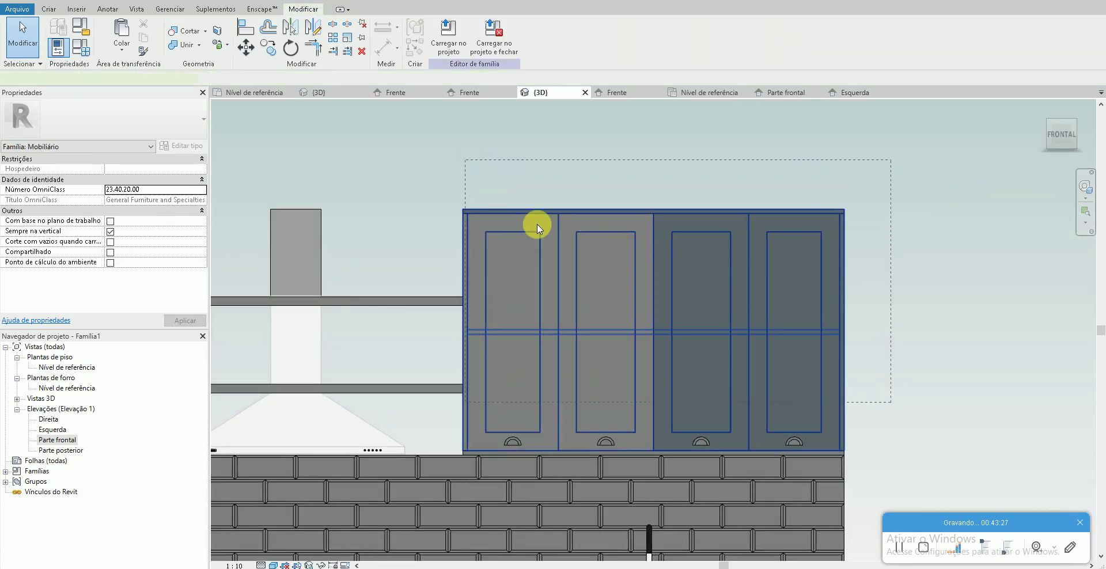
{"action": "scroll", "coordinate": [829, 441], "scroll_direction": "up", "scroll_amount": 3}
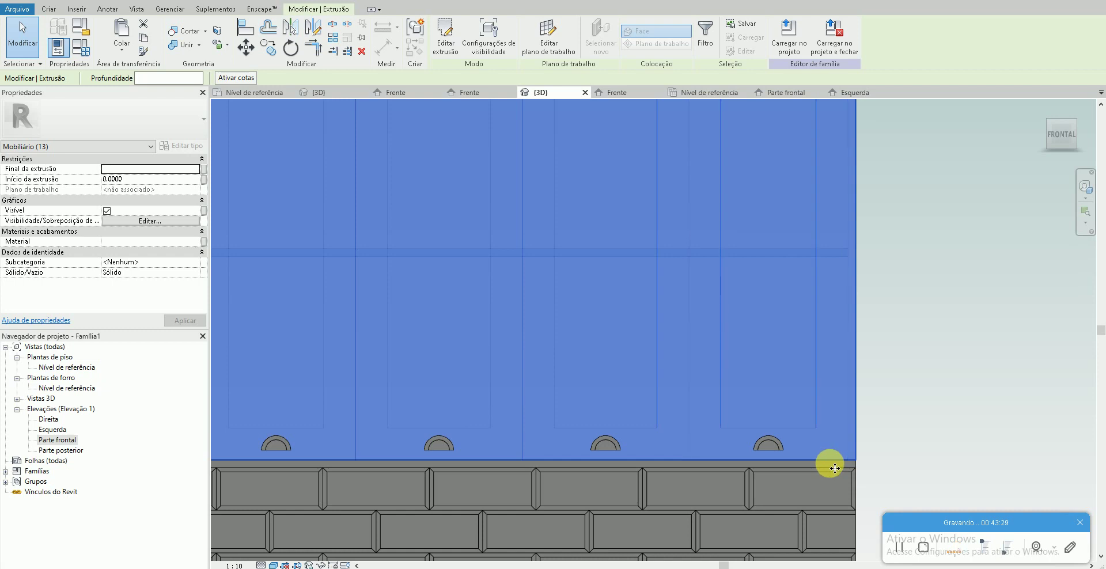
{"action": "left_click", "coordinate": [824, 464], "text": "ctrl"}
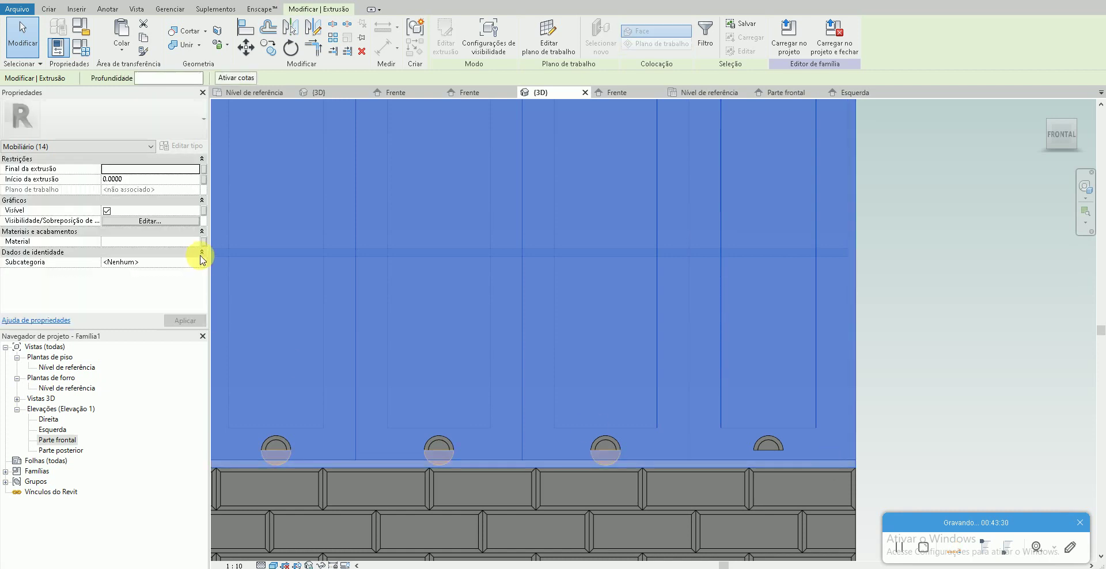
{"action": "left_click", "coordinate": [196, 241]}
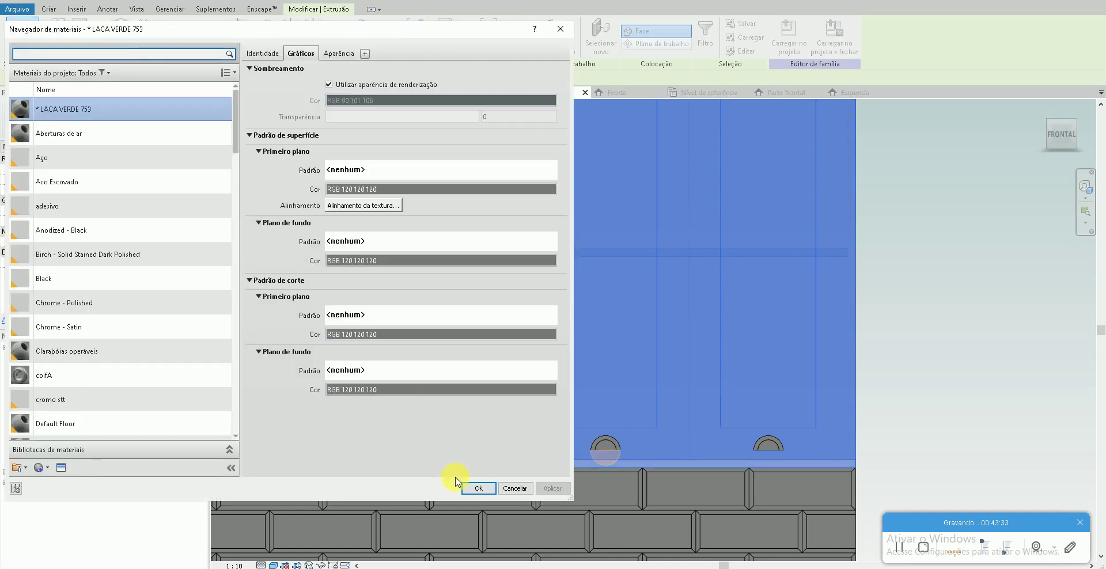
{"action": "left_click", "coordinate": [463, 485]}
{"action": "left_click", "coordinate": [903, 345]}
- Give the lower cabinet fronts and drawers the LACA VERDE 753 green lacquer
{"action": "scroll", "coordinate": [690, 312], "scroll_direction": "down", "scroll_amount": 3}
{"action": "scroll", "coordinate": [755, 291], "scroll_direction": "down", "scroll_amount": 2}
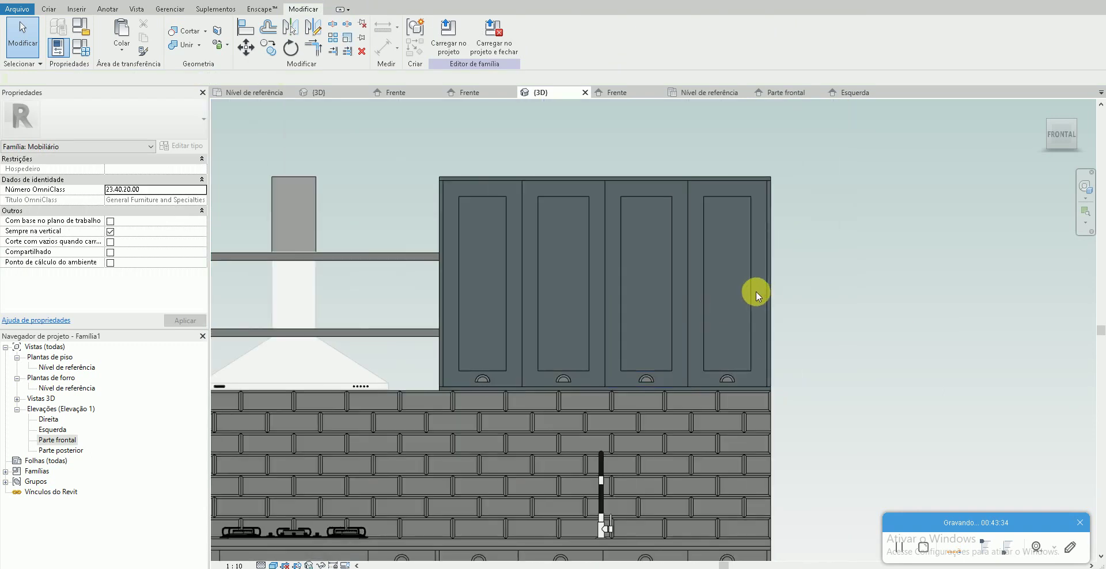
{"action": "scroll", "coordinate": [563, 328], "scroll_direction": "down", "scroll_amount": 2}
{"action": "scroll", "coordinate": [745, 340], "scroll_direction": "down", "scroll_amount": 1}
{"action": "left_click_drag", "start_coordinate": [795, 452], "coordinate": [537, 376]}
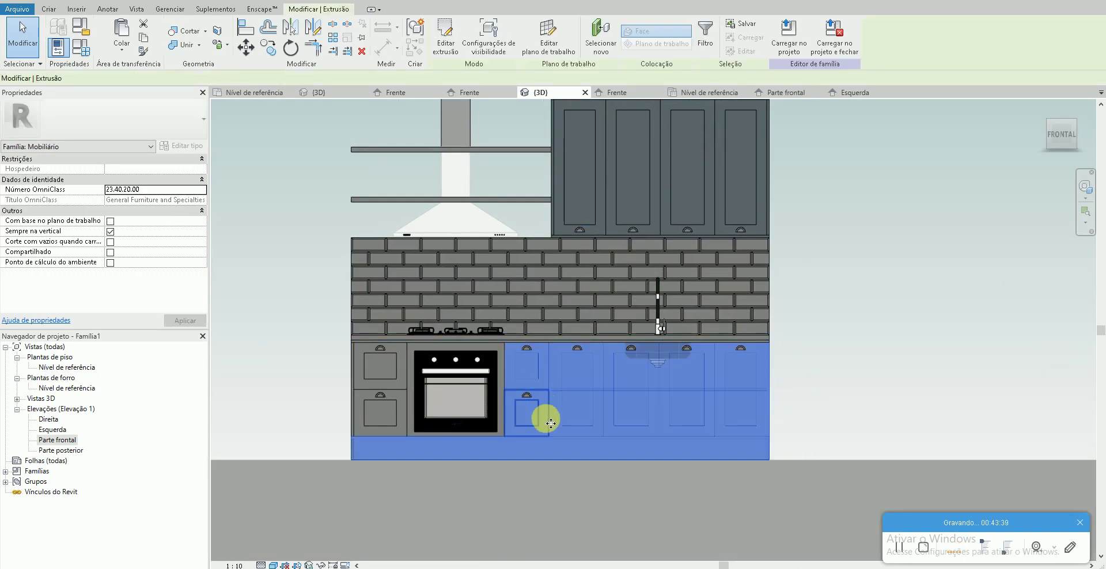
{"action": "left_click", "coordinate": [392, 461], "text": "ctrl"}
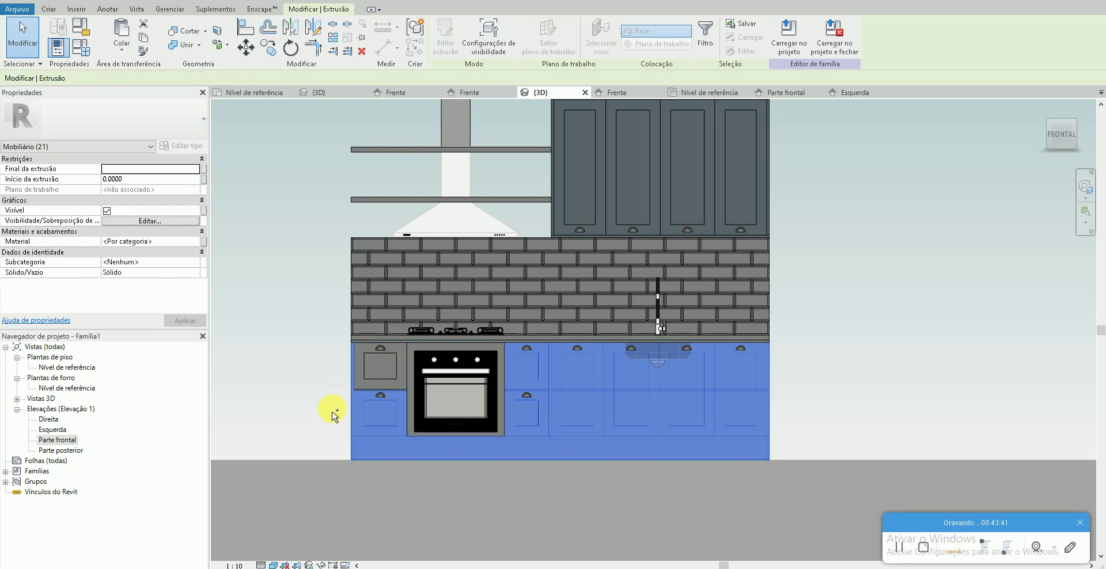
{"action": "left_click", "coordinate": [361, 389], "text": "ctrl"}
{"action": "left_click_drag", "start_coordinate": [377, 369], "coordinate": [294, 396], "text": "ctrl"}
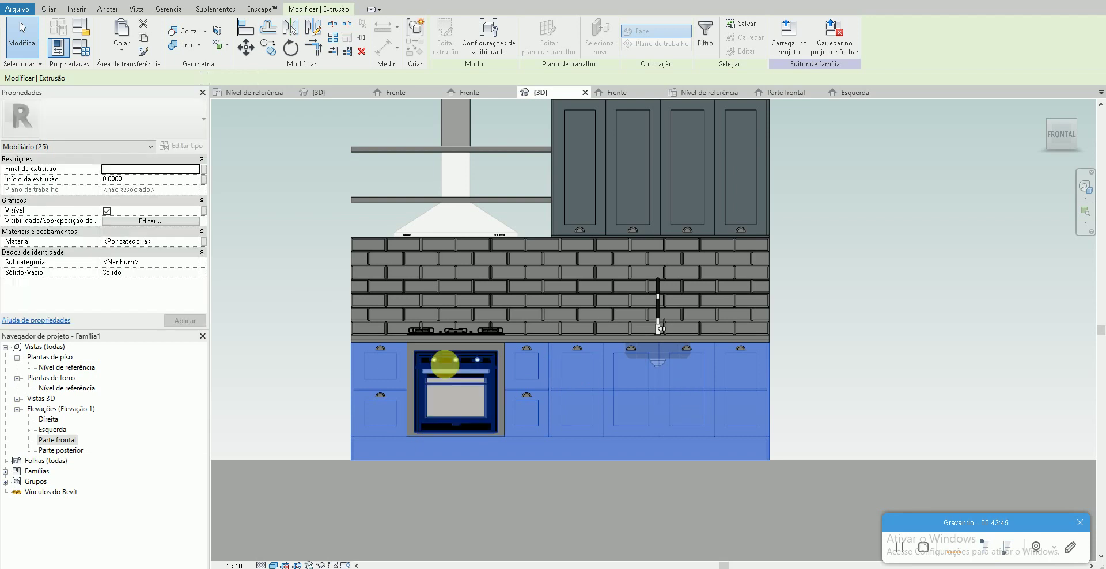
{"action": "mouse_move", "coordinate": [444, 366]}
{"action": "middle_mouse_down", "text": "shift"}
{"action": "mouse_move", "coordinate": [616, 415]}
{"action": "mouse_move", "coordinate": [470, 432]}
{"action": "middle_mouse_up", "text": "shift"}
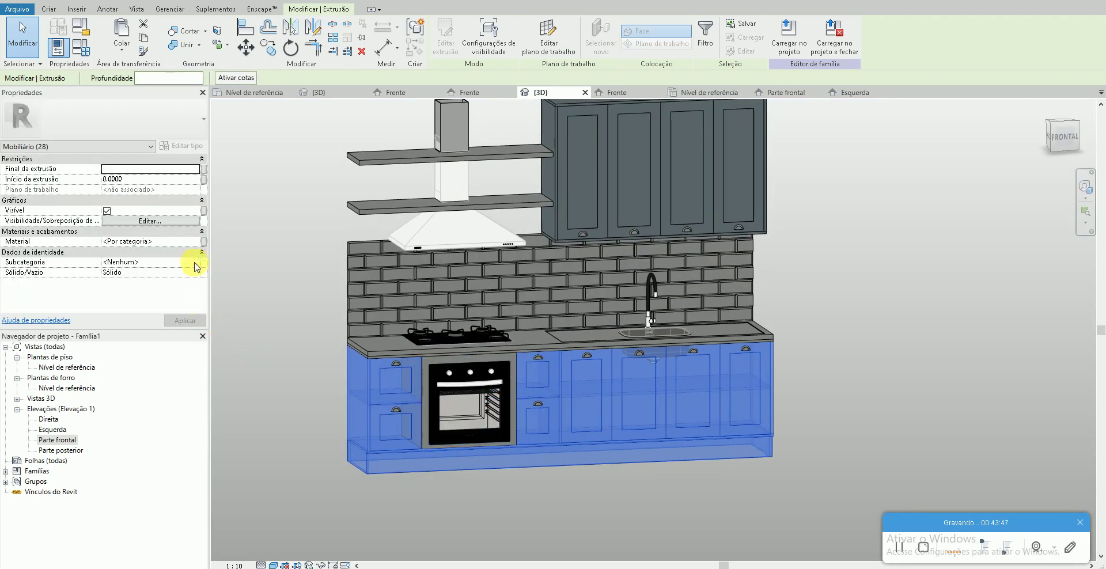
{"action": "left_click", "coordinate": [195, 241]}
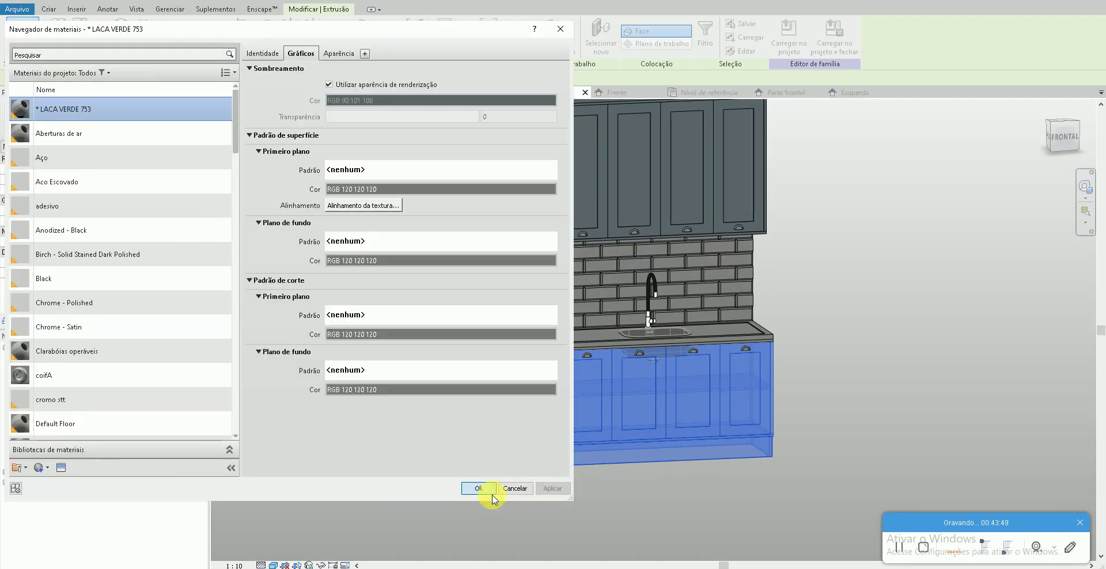
{"action": "left_click", "coordinate": [484, 490]}
{"action": "left_click", "coordinate": [517, 466]}
- Apply LACA VERDE 753 to the frame around the oven
{"action": "scroll", "coordinate": [523, 395], "scroll_direction": "up", "scroll_amount": 2}
{"action": "scroll", "coordinate": [522, 395], "scroll_direction": "up", "scroll_amount": 2}
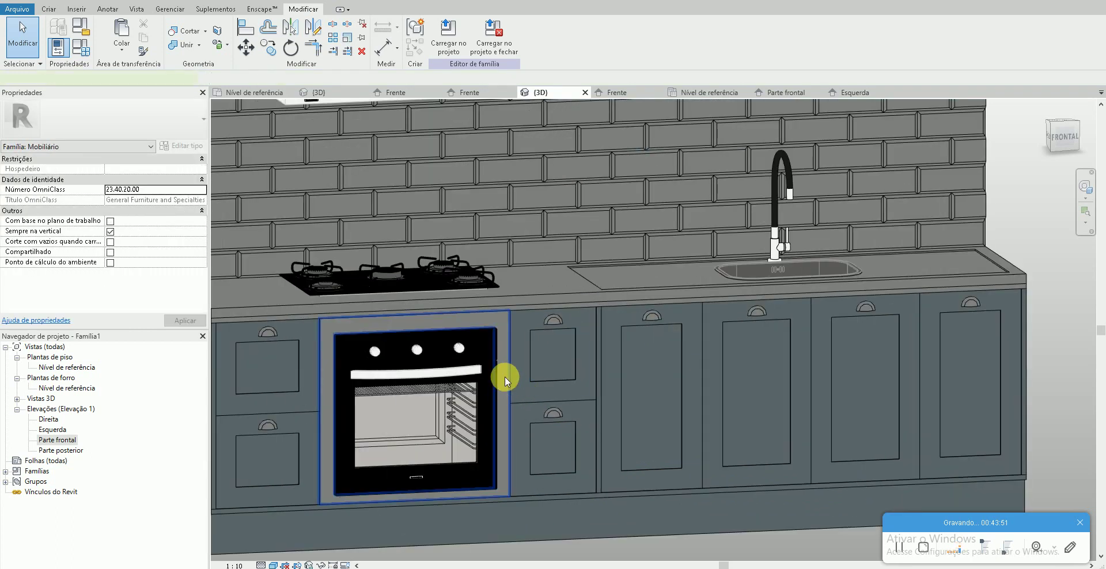
{"action": "left_click", "coordinate": [504, 376]}
{"action": "left_click", "coordinate": [196, 243]}
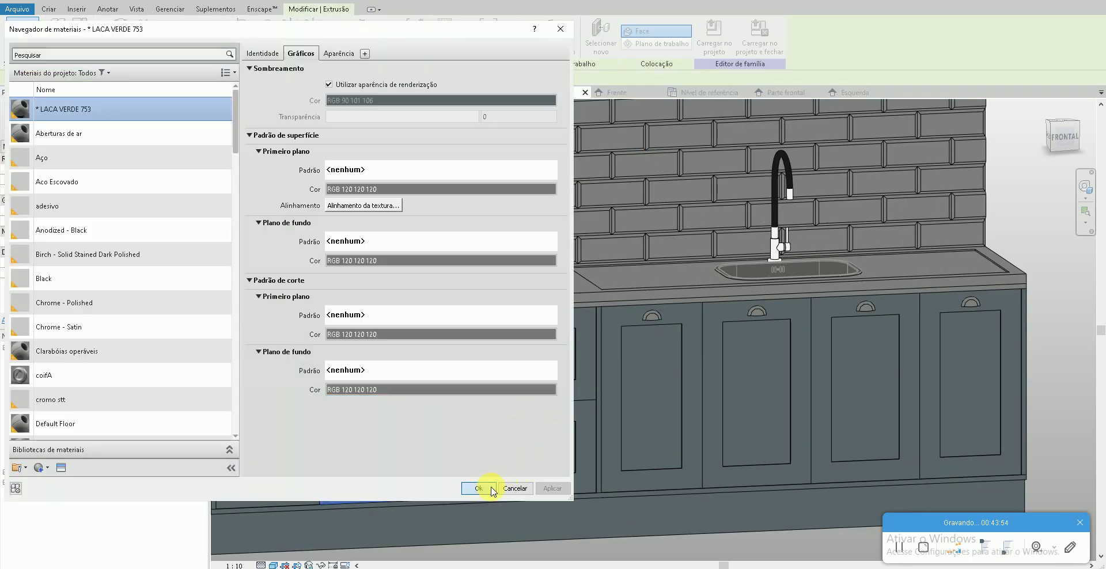
{"action": "left_click", "coordinate": [491, 487]}
{"action": "left_click", "coordinate": [1053, 335]}
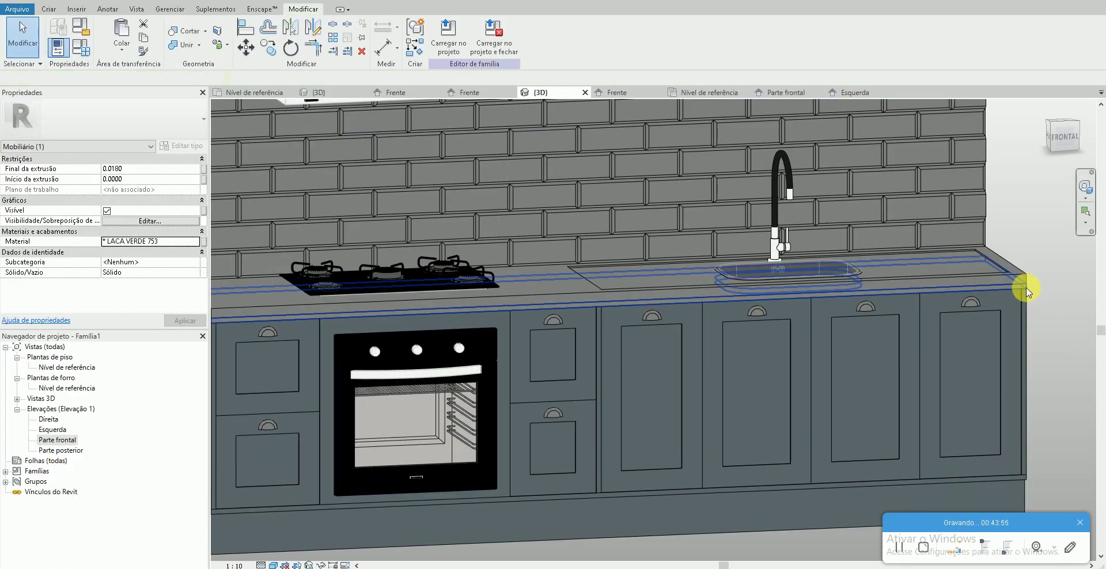
- Apply LACA VERDE 753 to the strip along the countertop's front edge
{"action": "left_click", "coordinate": [1028, 292]}
{"action": "left_click", "coordinate": [197, 242]}
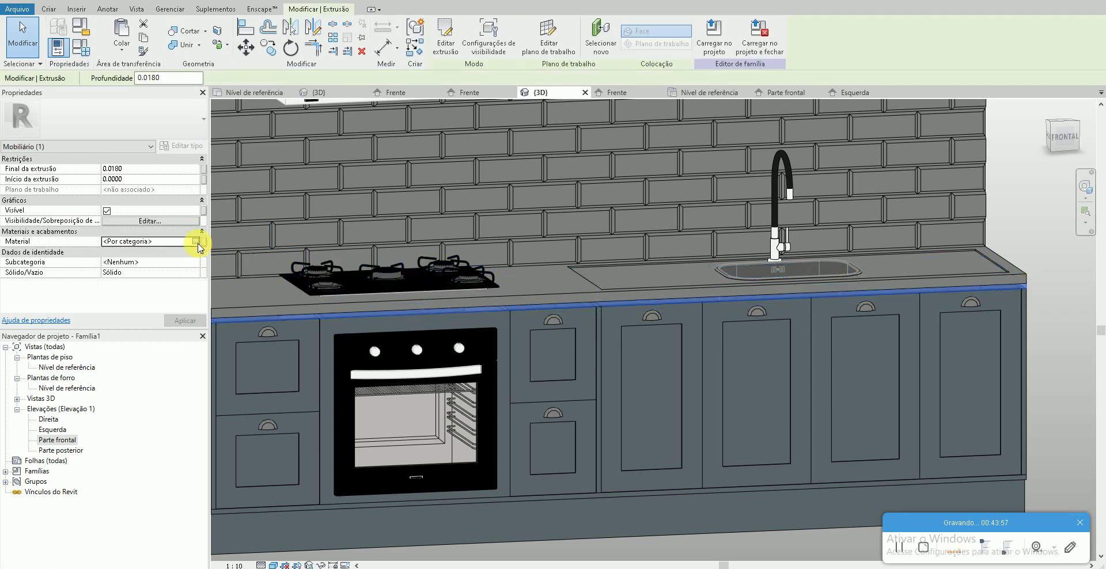
{"action": "left_click", "coordinate": [197, 242]}
{"action": "left_click", "coordinate": [491, 488]}
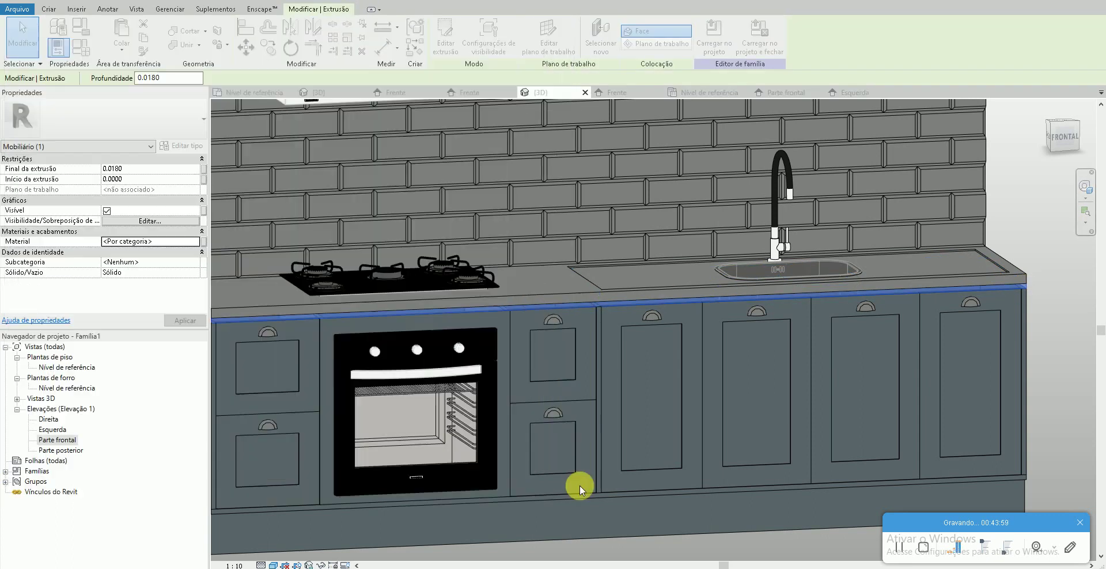
{"action": "scroll", "coordinate": [652, 410], "scroll_direction": "down", "scroll_amount": 3}
{"action": "mouse_move", "coordinate": [702, 400]}
{"action": "middle_mouse_down", "text": "shift"}
{"action": "mouse_move", "coordinate": [455, 383]}
{"action": "mouse_move", "coordinate": [499, 424]}
{"action": "mouse_move", "coordinate": [407, 430]}
{"action": "mouse_move", "coordinate": [686, 447]}
{"action": "mouse_move", "coordinate": [733, 486]}
{"action": "middle_mouse_up", "text": "shift"}
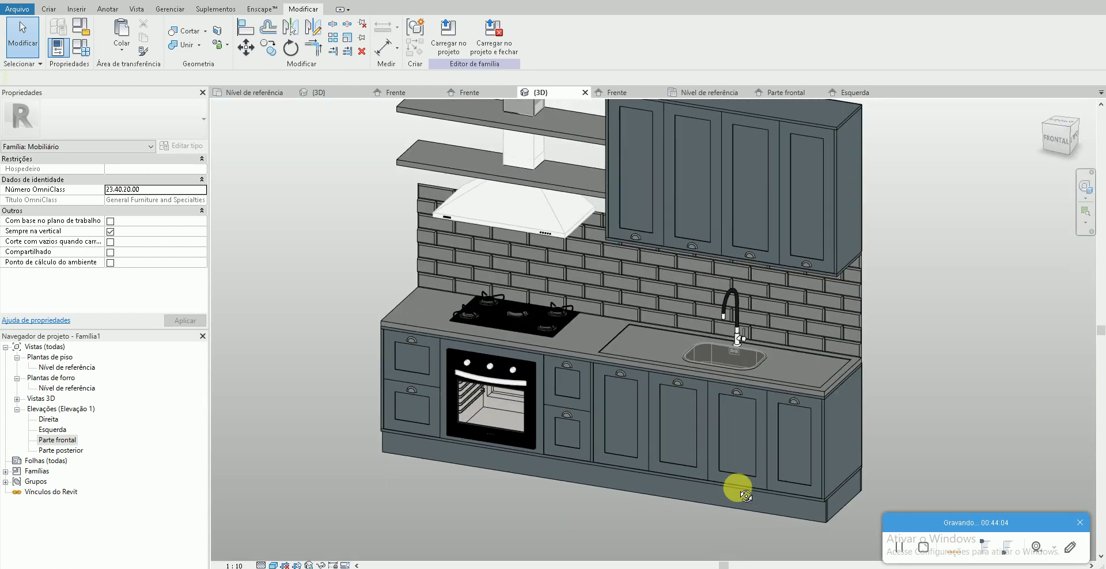
- In the Nível de referência plan, try setting the cooktop's position dimension to .05
{"action": "left_click", "coordinate": [521, 331]}
{"action": "double_click", "coordinate": [75, 367]}
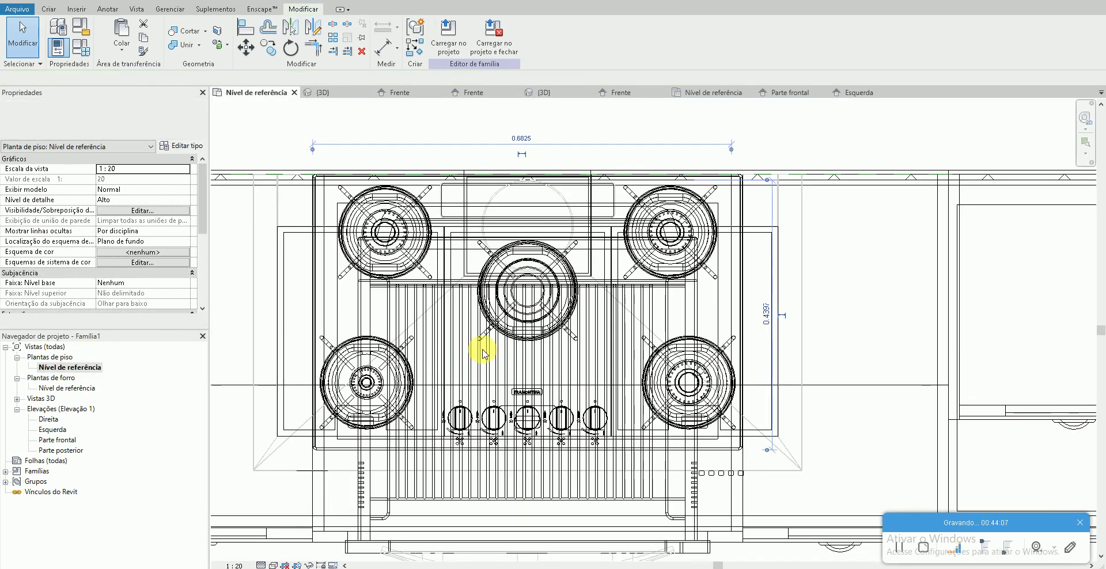
{"action": "left_click", "coordinate": [364, 303]}
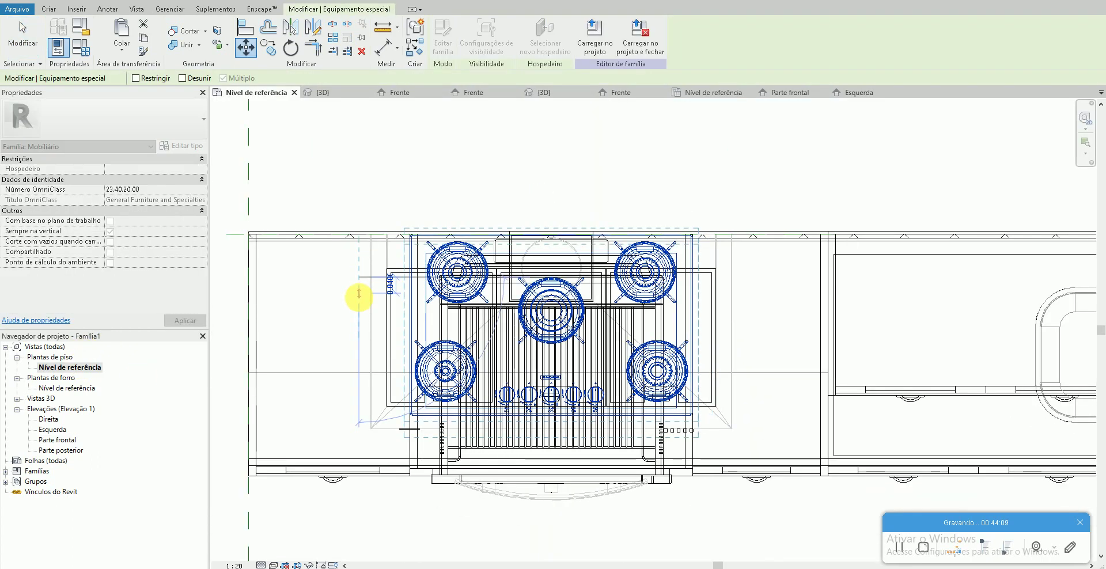
{"action": "left_click", "coordinate": [358, 294]}
{"action": "type", "text": ".05\\"}
{"action": "key", "text": "Return"}
{"action": "key", "text": "Return"}
{"action": "key", "text": "Return"}
{"action": "key", "text": "Escape"}
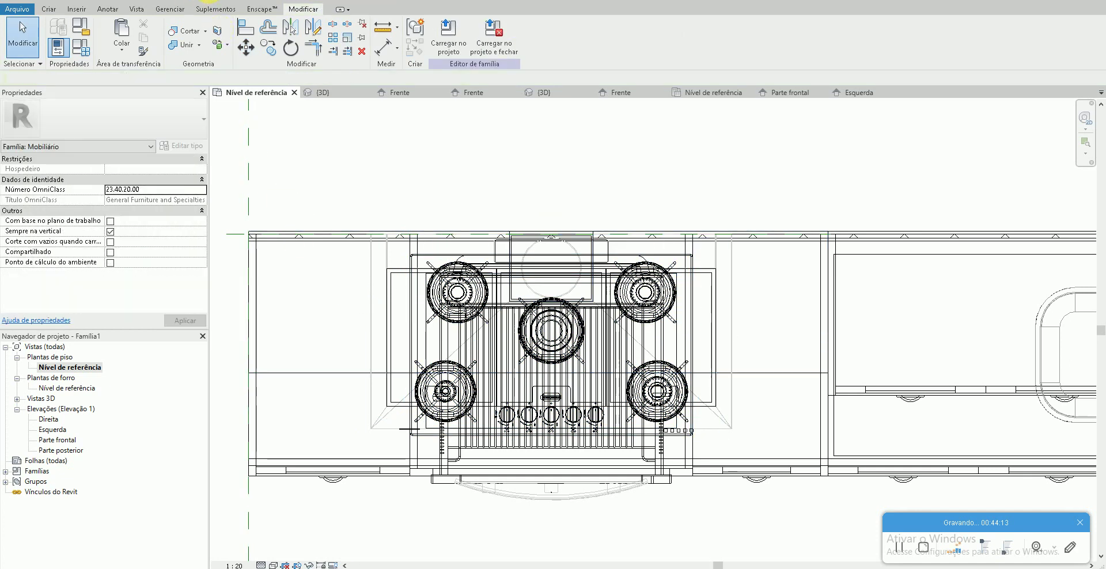
{"action": "key", "text": "ctrl+Tab"}
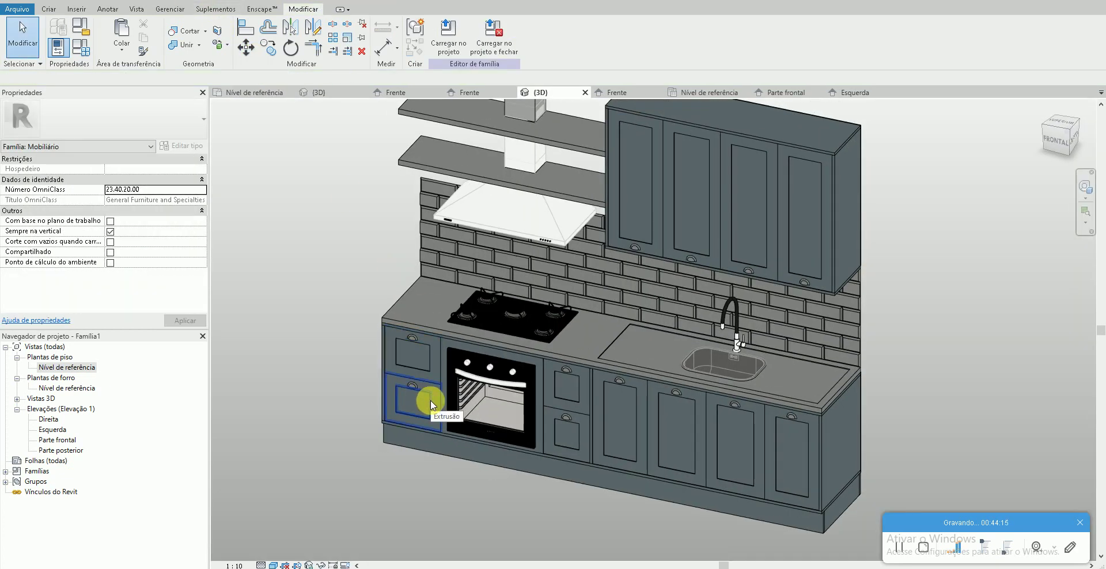
- Move the cooktop 25 toward the countertop front with MV, then return to 3D
{"action": "double_click", "coordinate": [75, 367]}
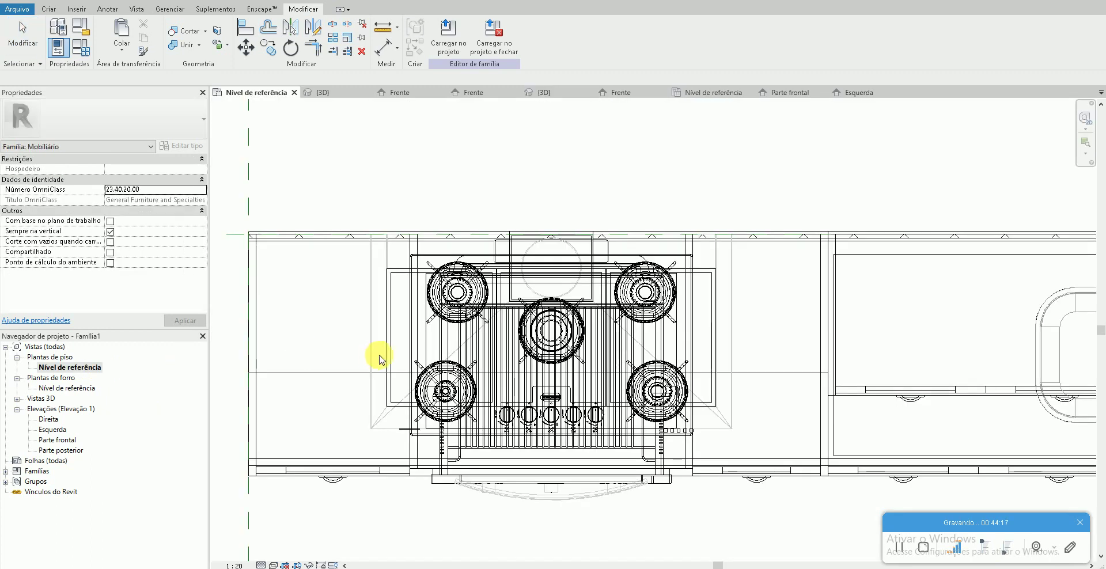
{"action": "left_click", "coordinate": [403, 350]}
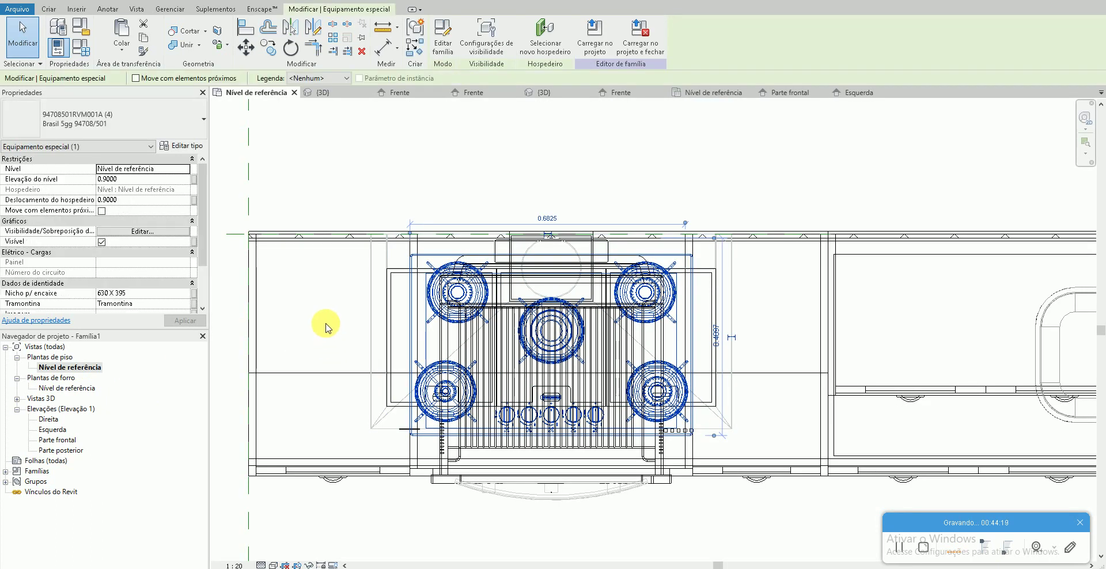
{"action": "type", "text": "mv"}
{"action": "type", "text": "25"}
{"action": "key", "text": "Return"}
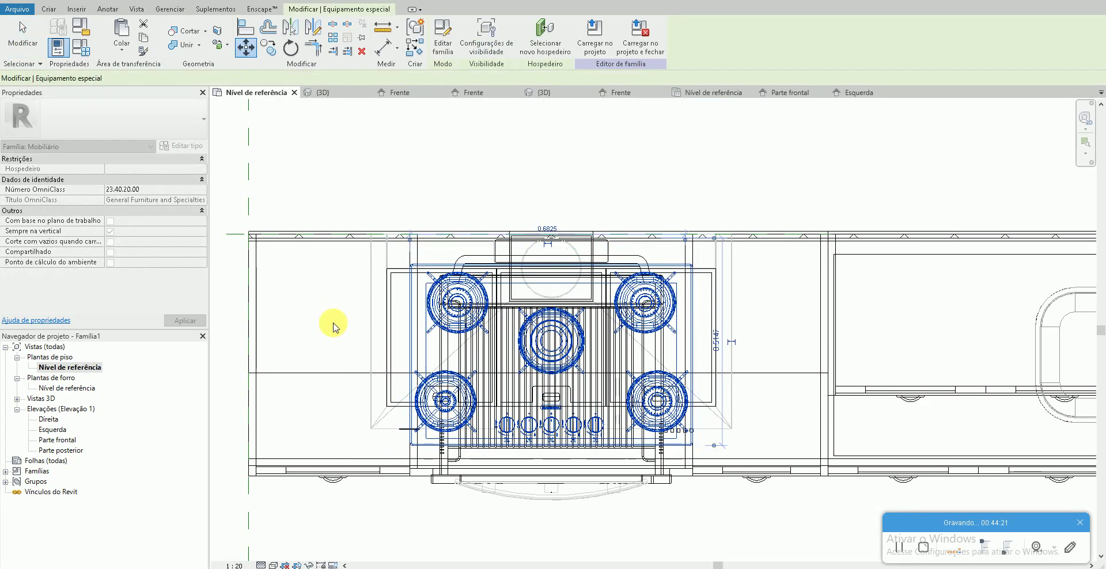
{"action": "left_click", "coordinate": [213, 1]}
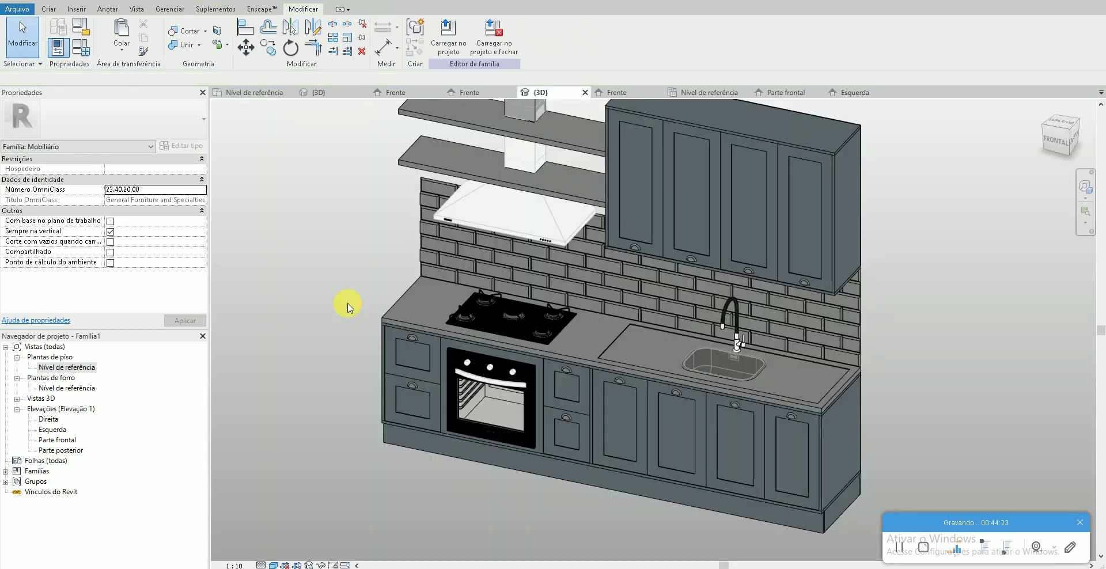
- Orbit the model to inspect the cooktop area, upper cabinets and shelves
{"action": "middle_click_drag", "start_coordinate": [347, 307], "coordinate": [419, 308], "text": "shift"}
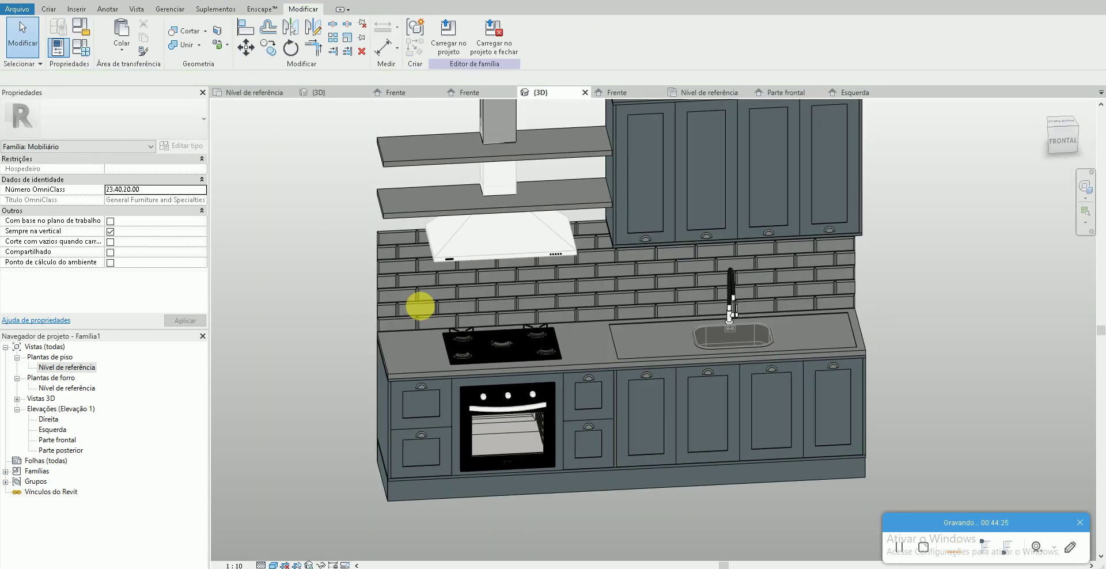
{"action": "scroll", "coordinate": [409, 346], "scroll_direction": "up", "scroll_amount": 4}
{"action": "scroll", "coordinate": [406, 375], "scroll_direction": "down", "scroll_amount": 5}
{"action": "mouse_move", "coordinate": [406, 375]}
{"action": "middle_mouse_down", "text": "shift"}
{"action": "mouse_move", "coordinate": [611, 272]}
{"action": "mouse_move", "coordinate": [585, 328]}
{"action": "mouse_move", "coordinate": [644, 350]}
{"action": "mouse_move", "coordinate": [963, 346]}
{"action": "mouse_move", "coordinate": [593, 345]}
{"action": "middle_mouse_up", "text": "shift"}
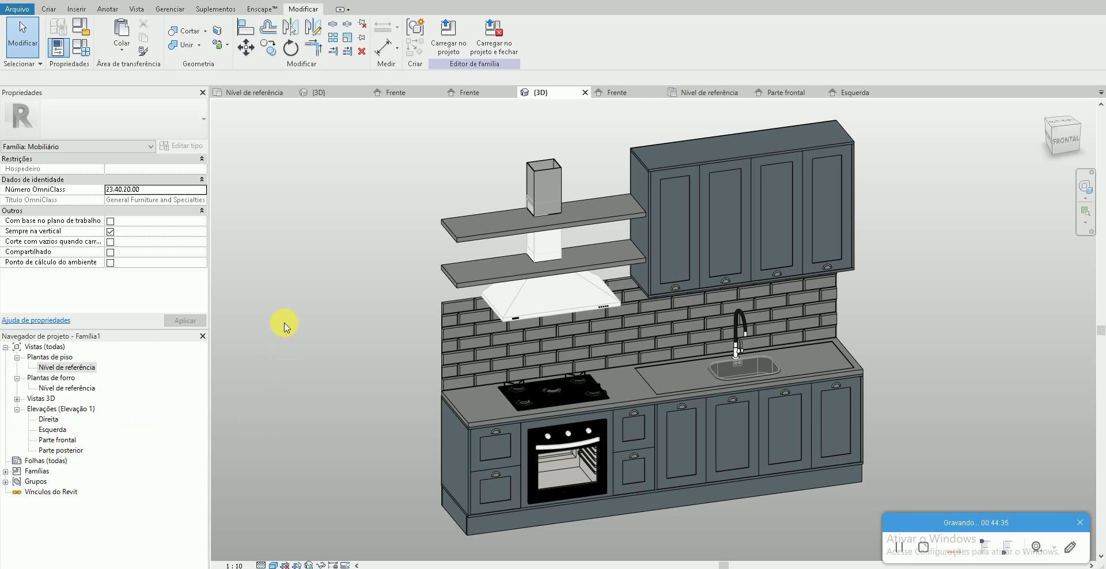
- Open the materials library with MAT and create a new material named * VIDRO 753
{"action": "key", "text": "m"}
{"action": "key", "text": "a"}
{"action": "key", "text": "t"}
{"action": "left_click", "coordinate": [45, 471]}
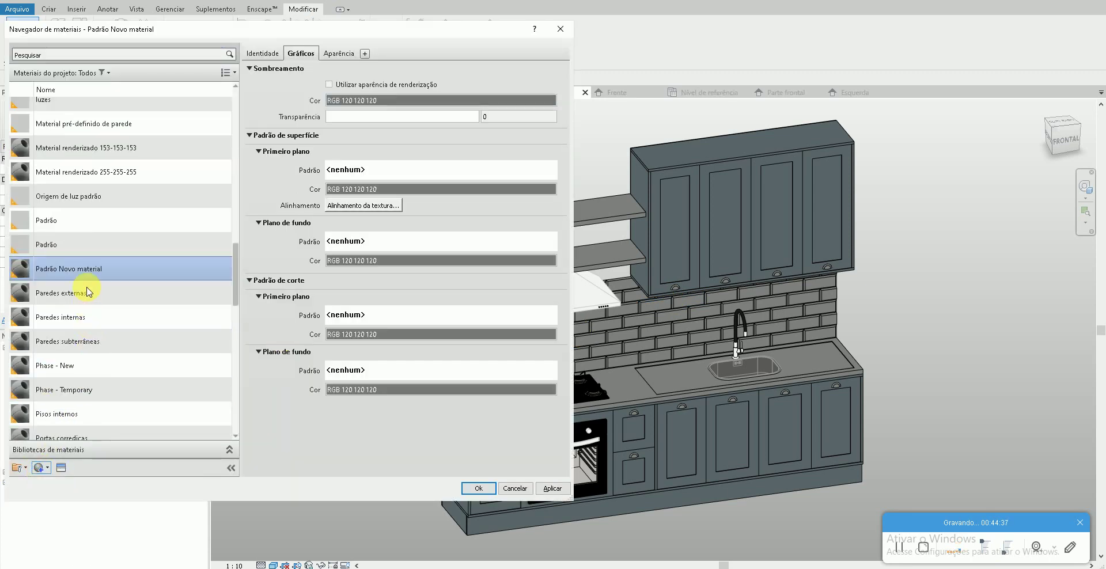
{"action": "right_click", "coordinate": [72, 261]}
{"action": "left_click", "coordinate": [98, 298]}
{"action": "type", "text": "* VIDRO 7"}
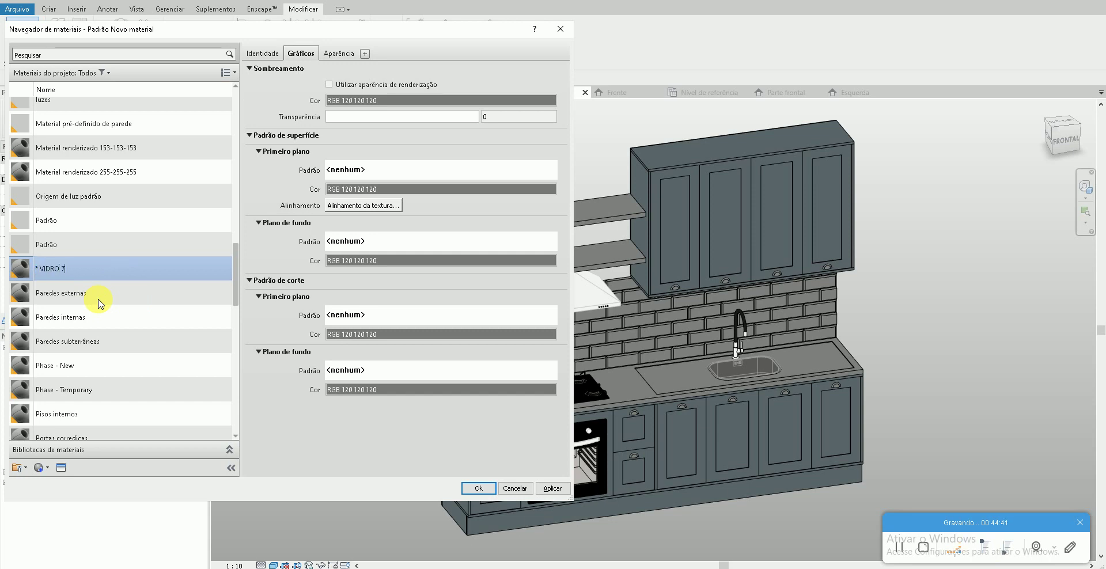
{"action": "type", "text": "53"}
{"action": "key", "text": "Return"}
- Use render appearance and give VIDRO 753 the Enrugado - Branco glass appearance
{"action": "left_click", "coordinate": [332, 85]}
{"action": "left_click", "coordinate": [339, 53]}
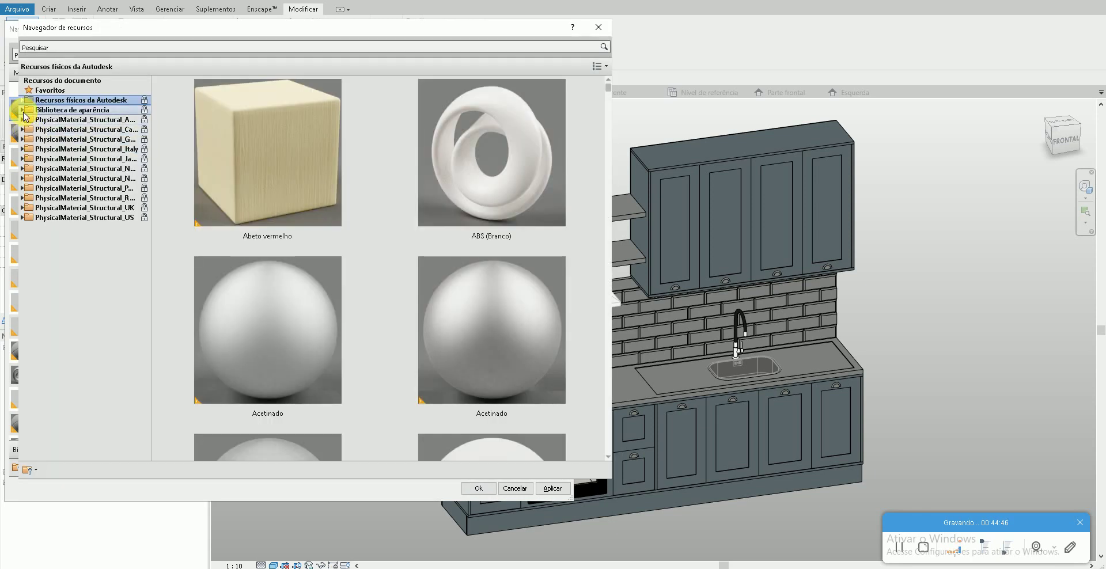
{"action": "left_click", "coordinate": [22, 109]}
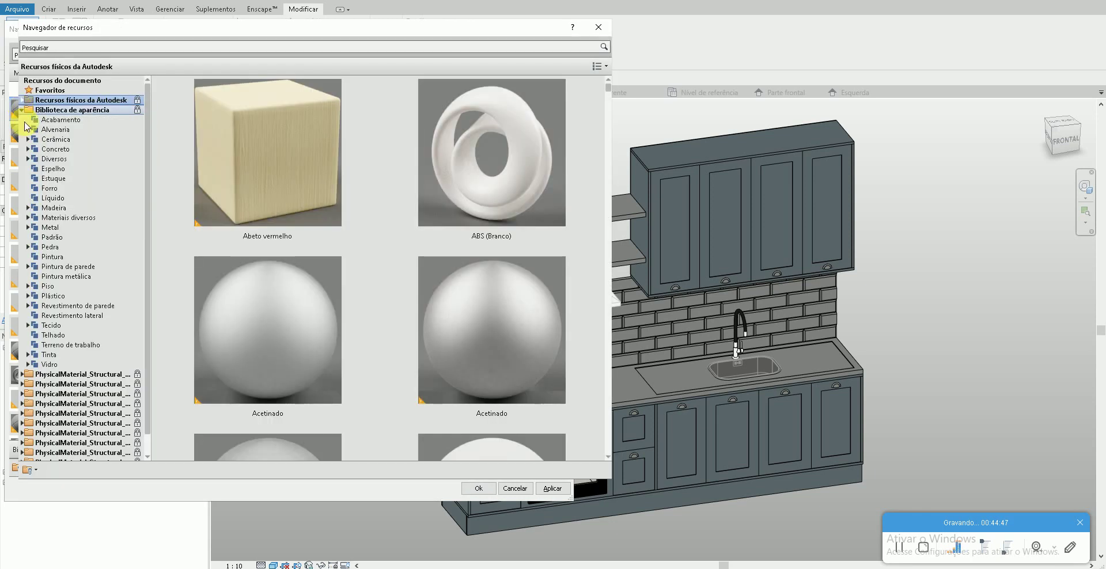
{"action": "left_click", "coordinate": [54, 365]}
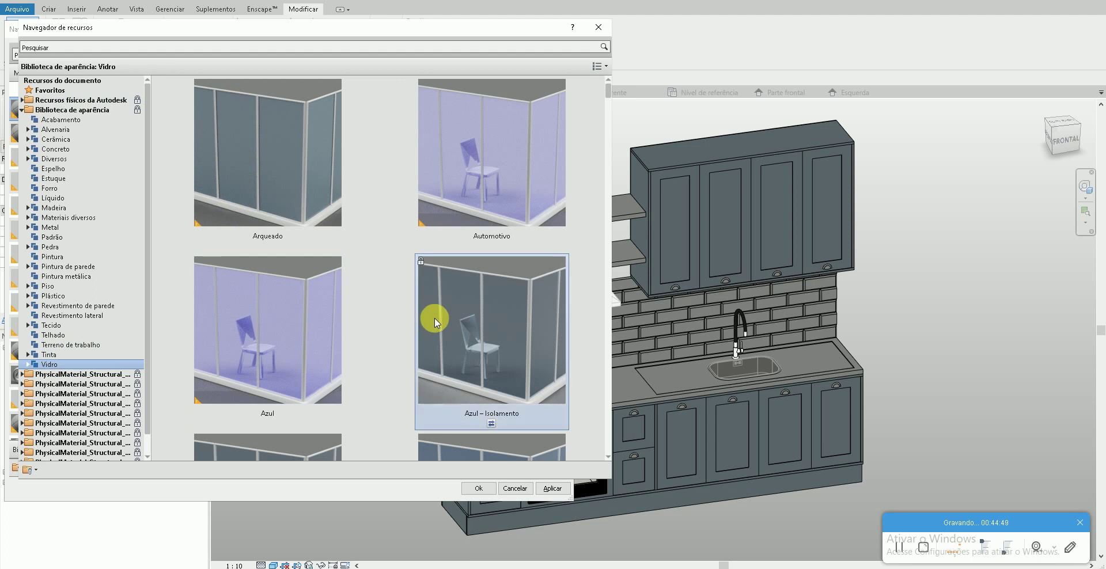
{"action": "scroll", "coordinate": [434, 317], "scroll_direction": "down", "scroll_amount": 2}
{"action": "scroll", "coordinate": [435, 316], "scroll_direction": "down", "scroll_amount": 3}
{"action": "scroll", "coordinate": [435, 317], "scroll_direction": "down", "scroll_amount": 3}
{"action": "scroll", "coordinate": [434, 317], "scroll_direction": "down", "scroll_amount": 2}
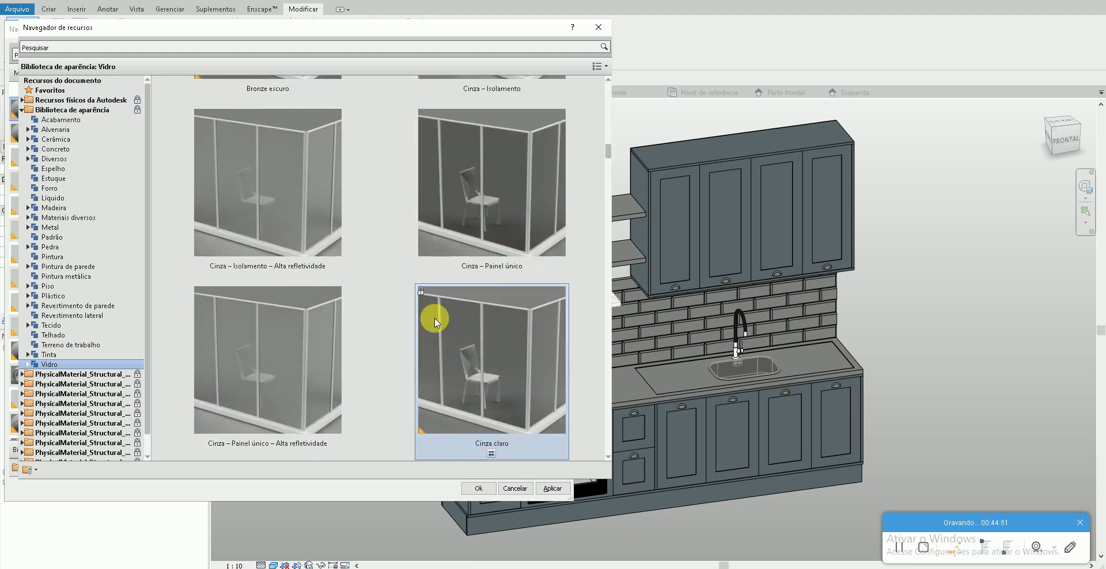
{"action": "scroll", "coordinate": [434, 317], "scroll_direction": "down", "scroll_amount": 3}
{"action": "scroll", "coordinate": [435, 316], "scroll_direction": "down", "scroll_amount": 2}
{"action": "left_click", "coordinate": [285, 220]}
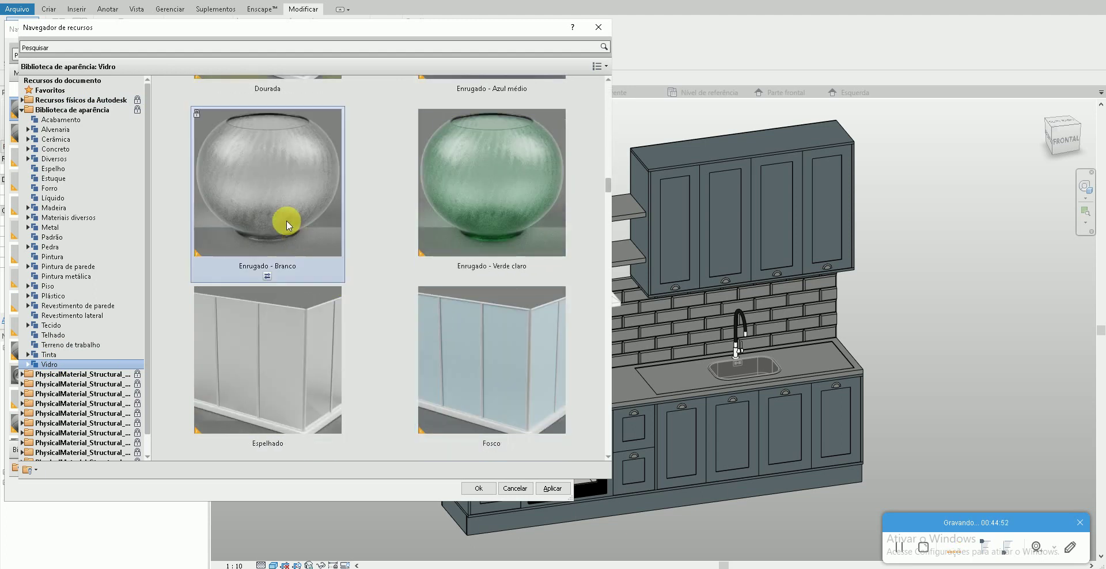
{"action": "left_click", "coordinate": [267, 278]}
{"action": "left_click", "coordinate": [598, 27]}
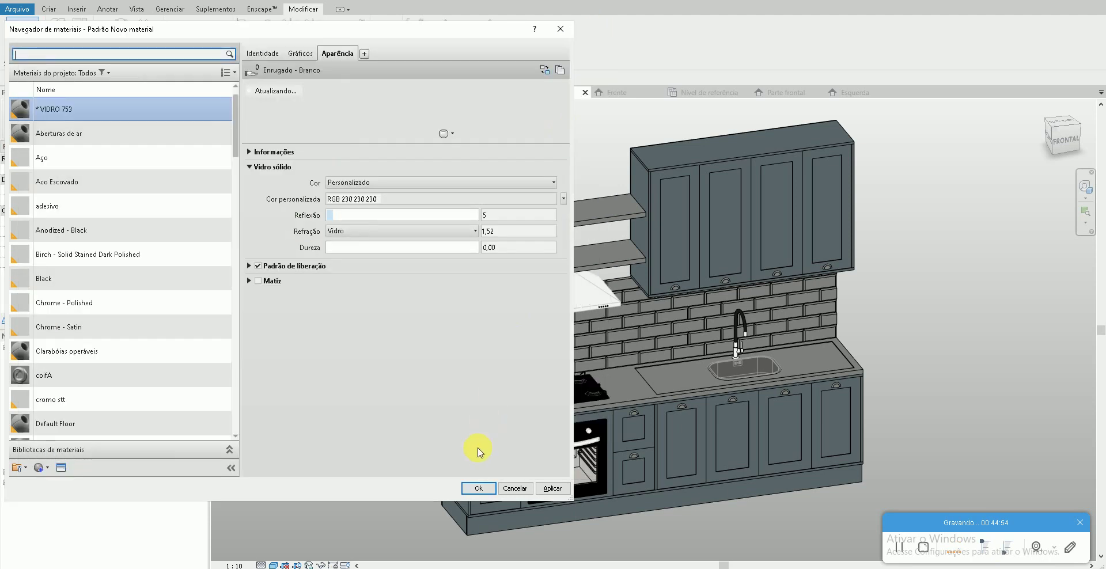
{"action": "left_click", "coordinate": [462, 488]}
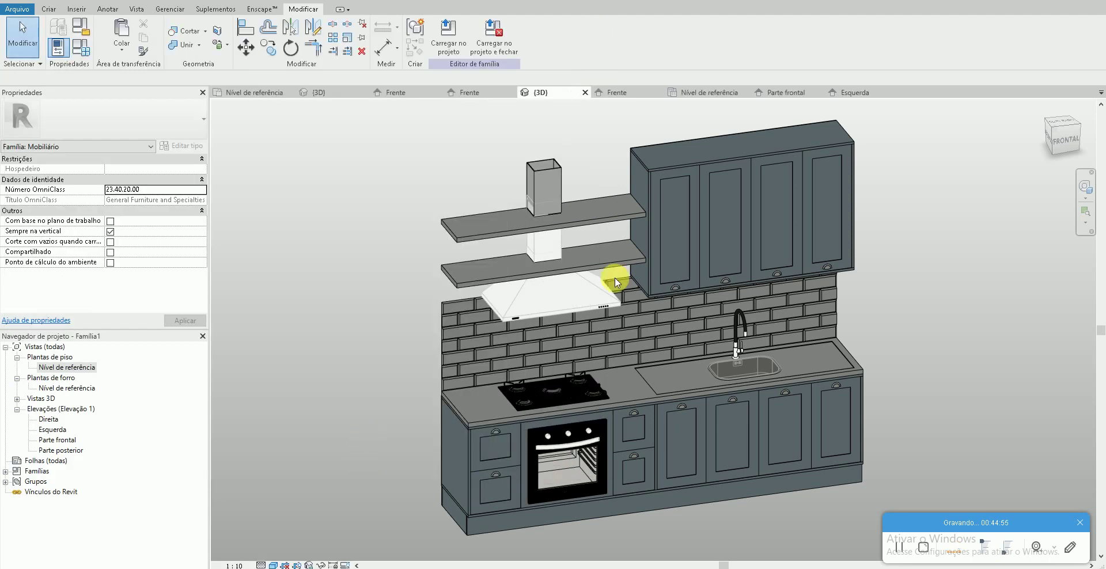
- Assign VIDRO 753 to the upper-cabinet door panels
{"action": "left_click", "coordinate": [770, 168]}
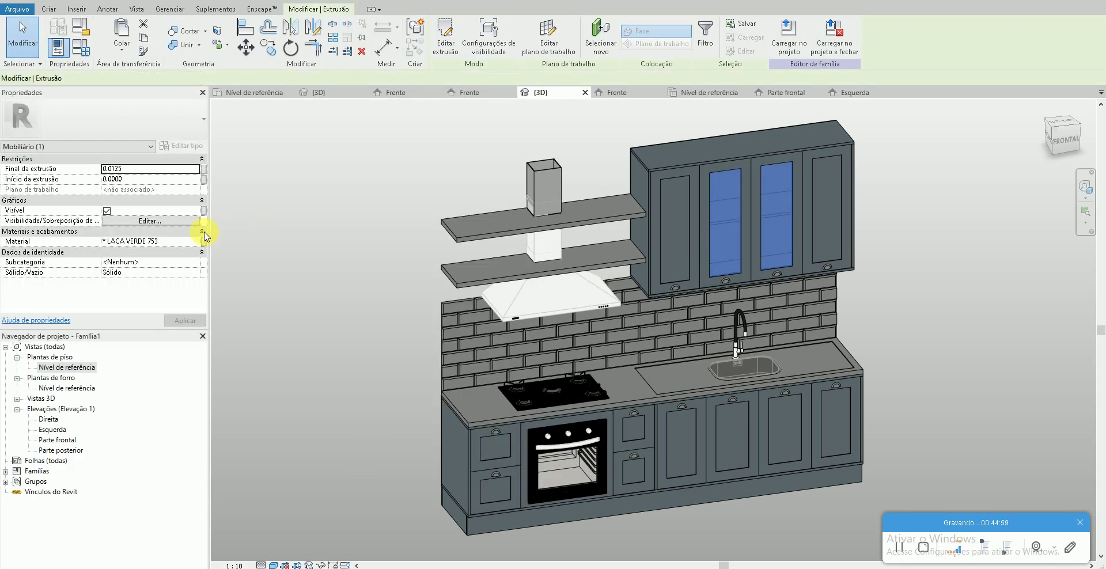
{"action": "left_click", "coordinate": [201, 243]}
{"action": "left_click", "coordinate": [195, 242]}
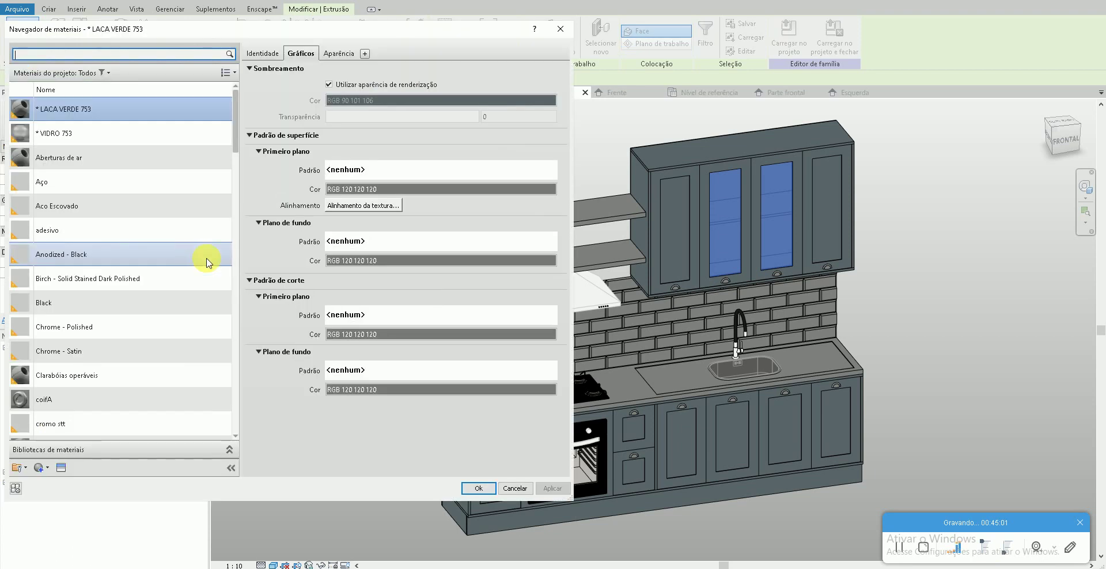
{"action": "left_click", "coordinate": [110, 133]}
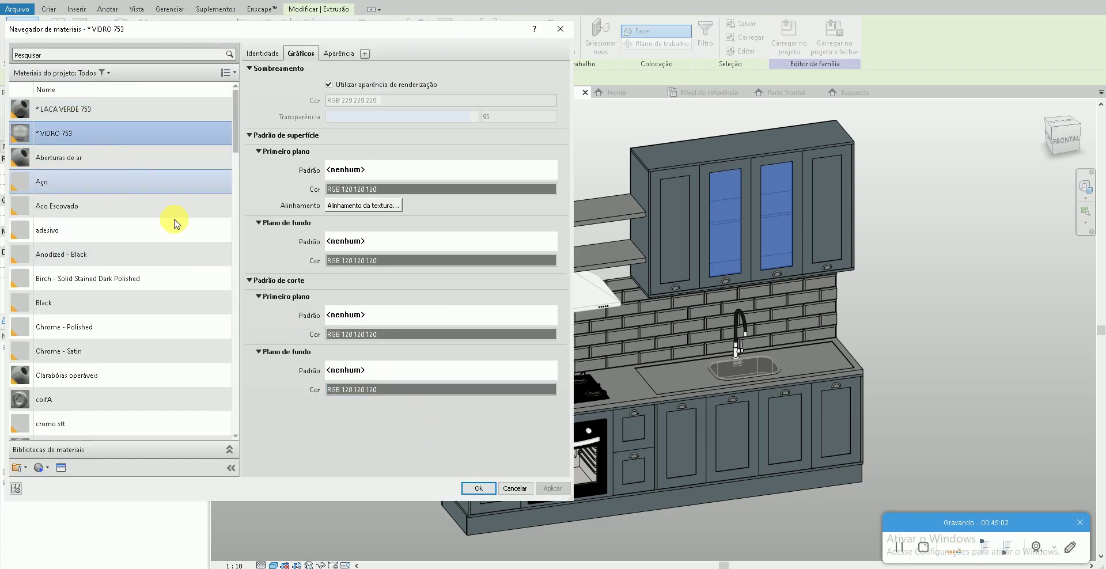
{"action": "left_click", "coordinate": [473, 487]}
{"action": "left_click", "coordinate": [363, 419]}
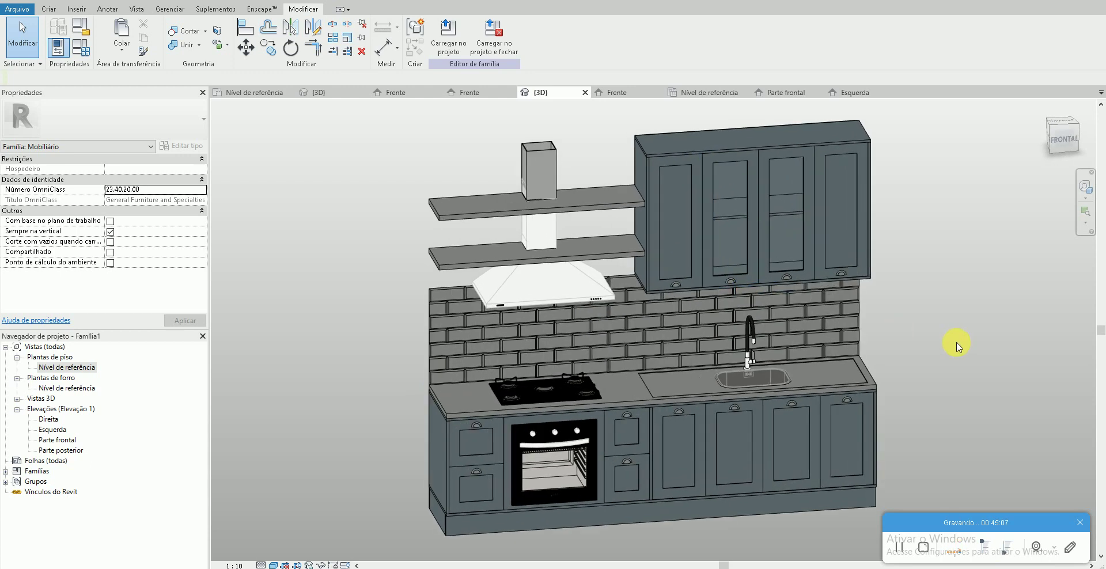
- Select both floating shelves and create a new material named * MADEIRA 753
{"action": "left_click", "coordinate": [621, 242]}
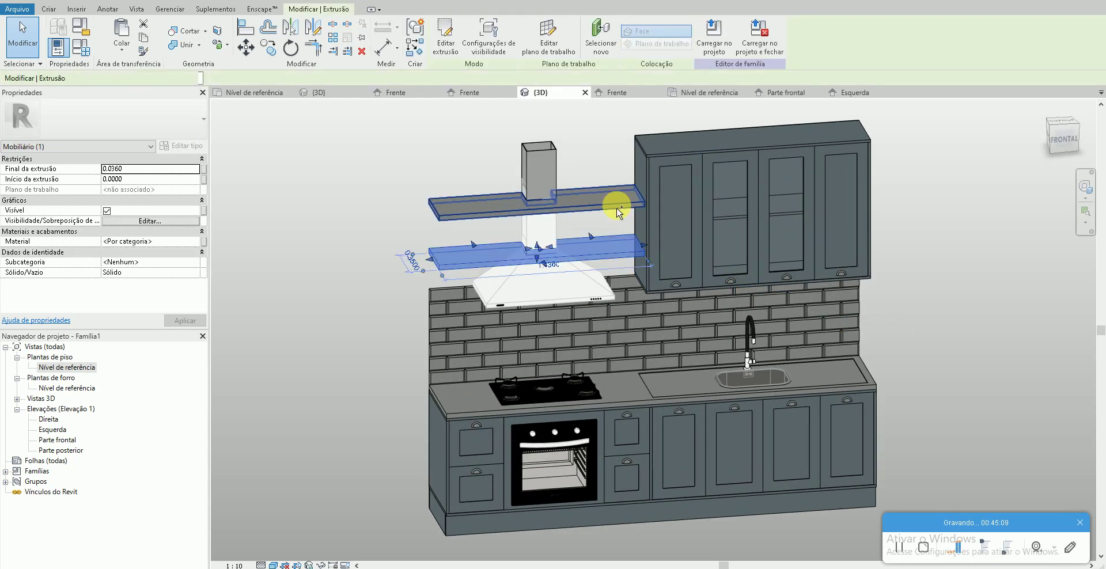
{"action": "left_click", "coordinate": [617, 209], "text": "ctrl"}
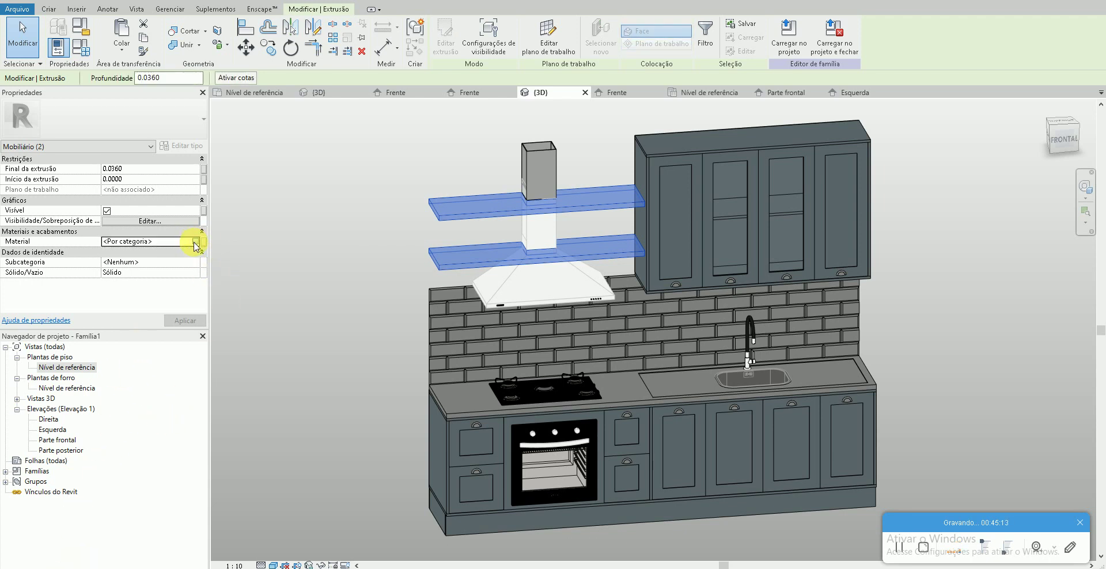
{"action": "left_click", "coordinate": [196, 247]}
{"action": "left_click", "coordinate": [42, 467]}
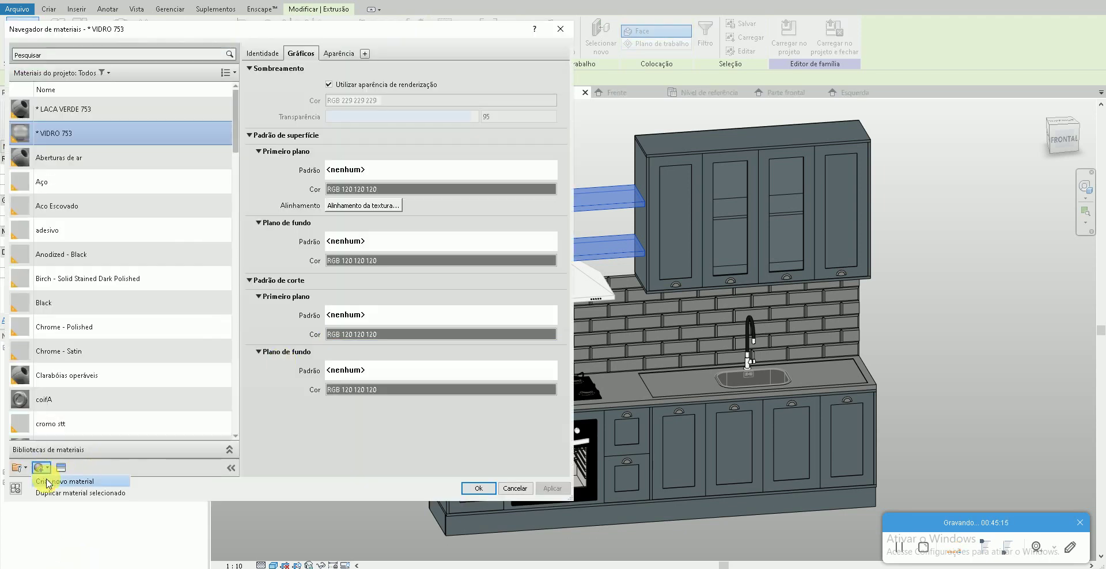
{"action": "left_click", "coordinate": [48, 482]}
{"action": "right_click", "coordinate": [72, 269]}
{"action": "left_click", "coordinate": [95, 301]}
{"action": "type", "text": "* MADEIRA 7"}
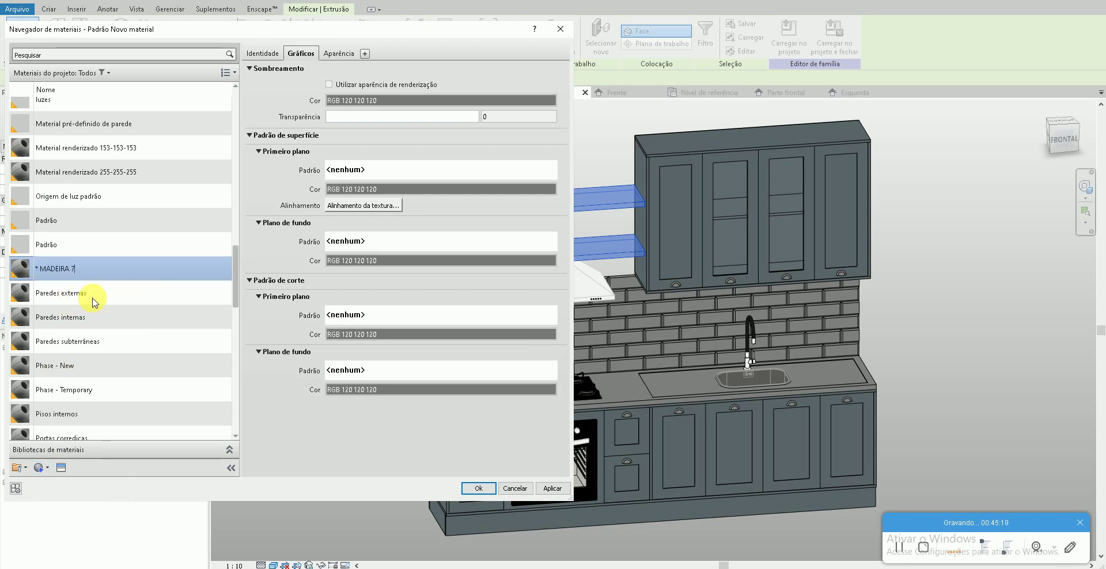
{"action": "type", "text": "53"}
{"action": "key", "text": "Return"}
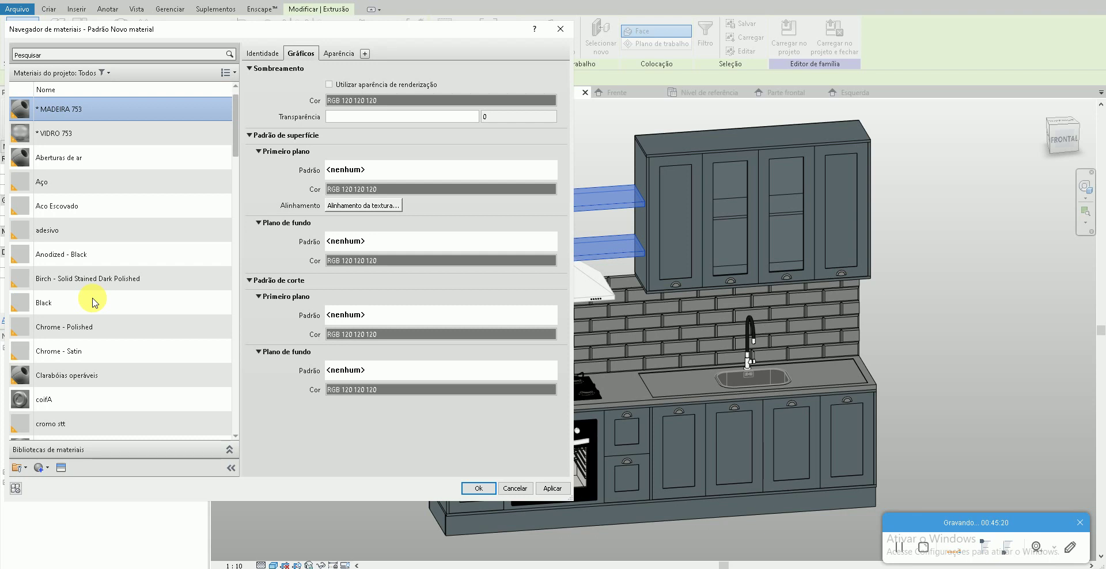
- Use render appearance, assign the Bétula wood appearance from Madeira, and apply it to the shelves
{"action": "left_click", "coordinate": [354, 85]}
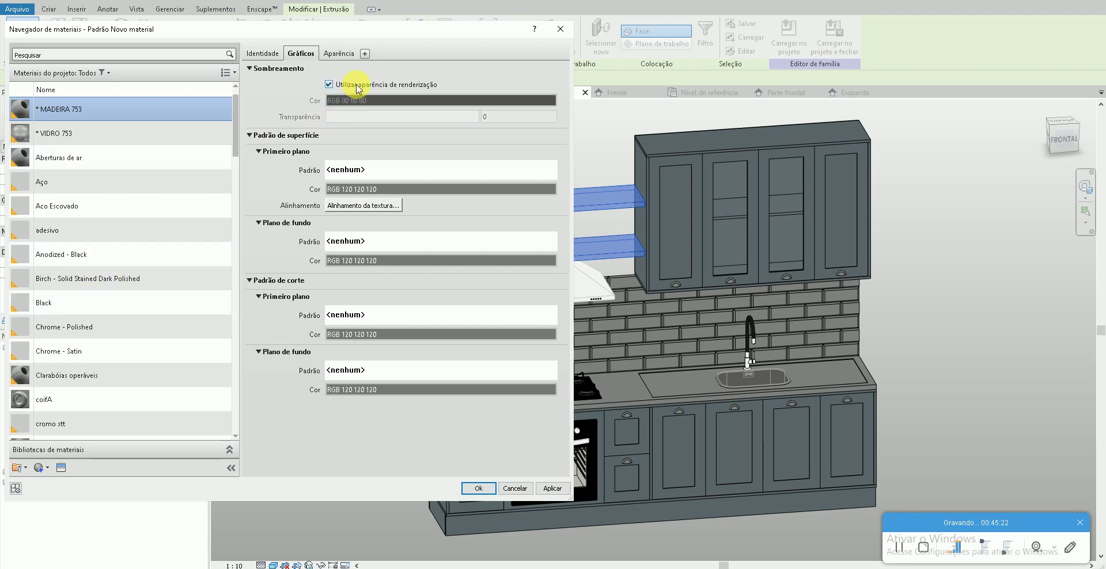
{"action": "left_click", "coordinate": [345, 56]}
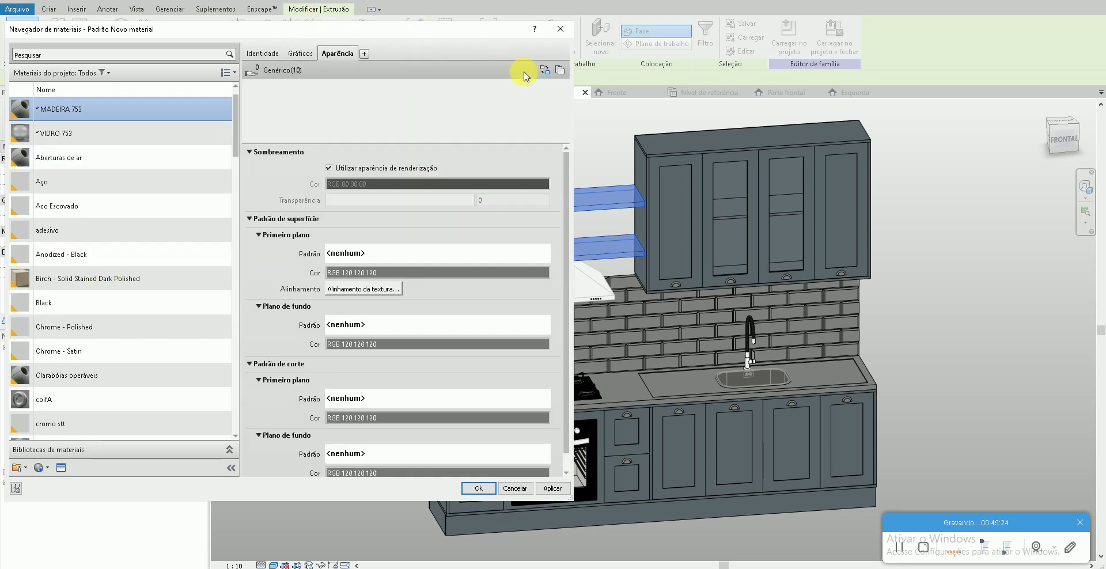
{"action": "left_click", "coordinate": [541, 76]}
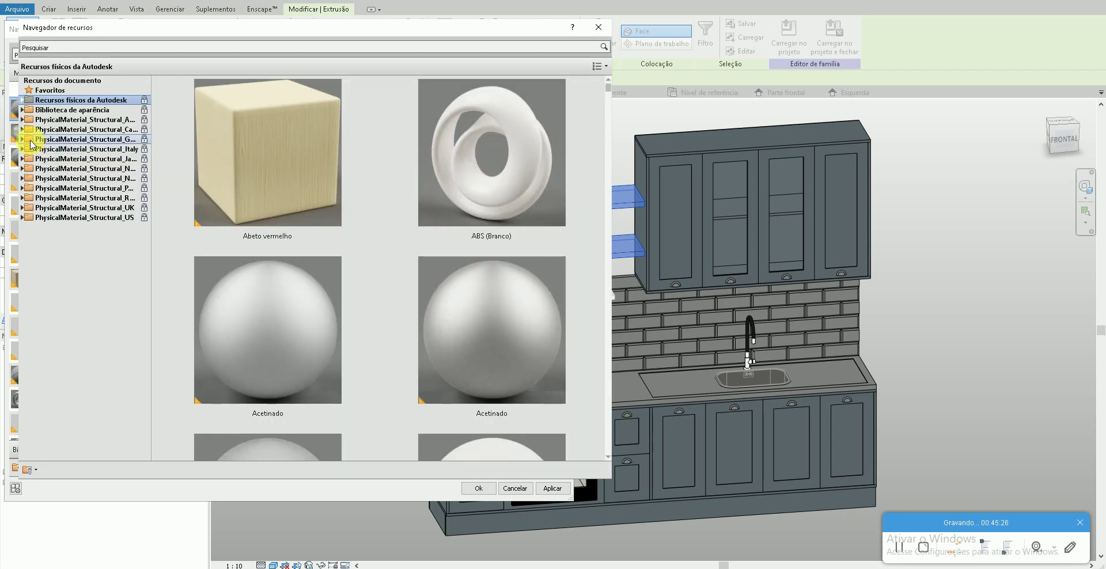
{"action": "left_click", "coordinate": [21, 110]}
{"action": "left_click", "coordinate": [55, 198]}
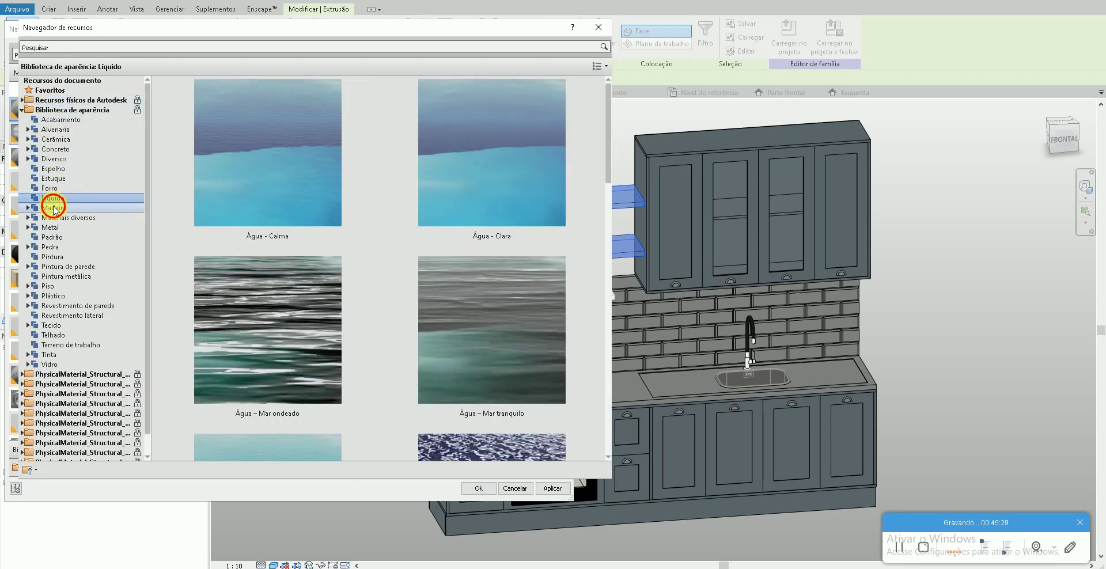
{"action": "left_click", "coordinate": [54, 208]}
{"action": "scroll", "coordinate": [470, 342], "scroll_direction": "down", "scroll_amount": 2}
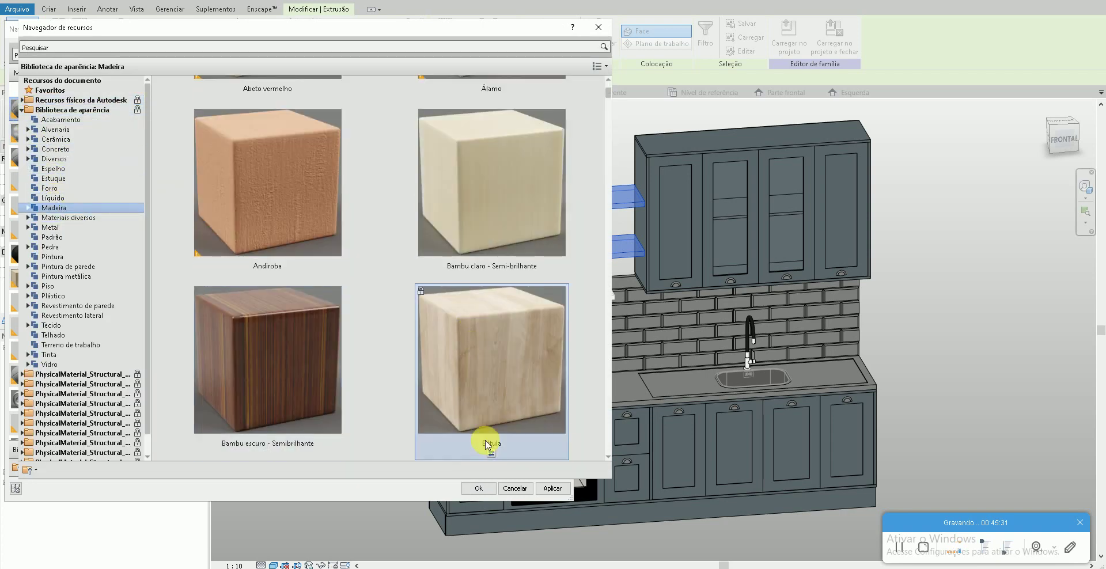
{"action": "left_click", "coordinate": [549, 330]}
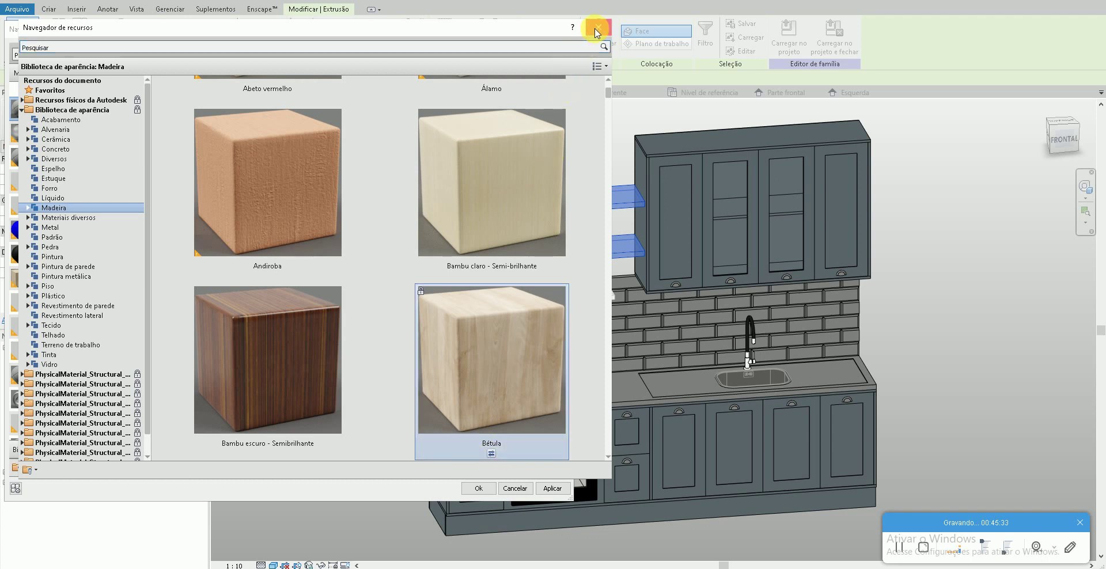
{"action": "left_click", "coordinate": [596, 30]}
{"action": "left_click", "coordinate": [475, 488]}
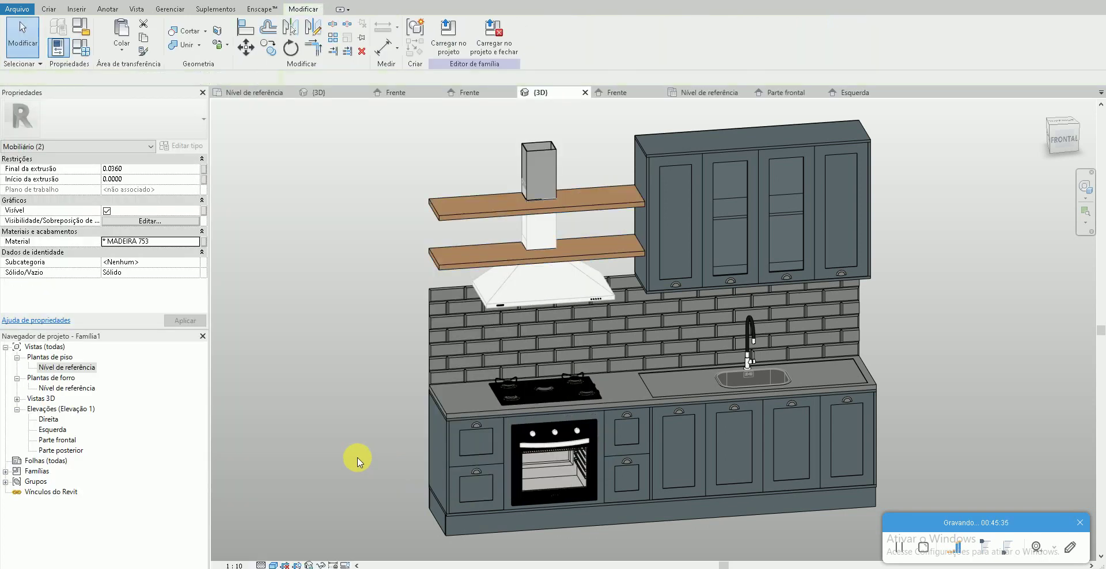
{"action": "left_click", "coordinate": [357, 461]}
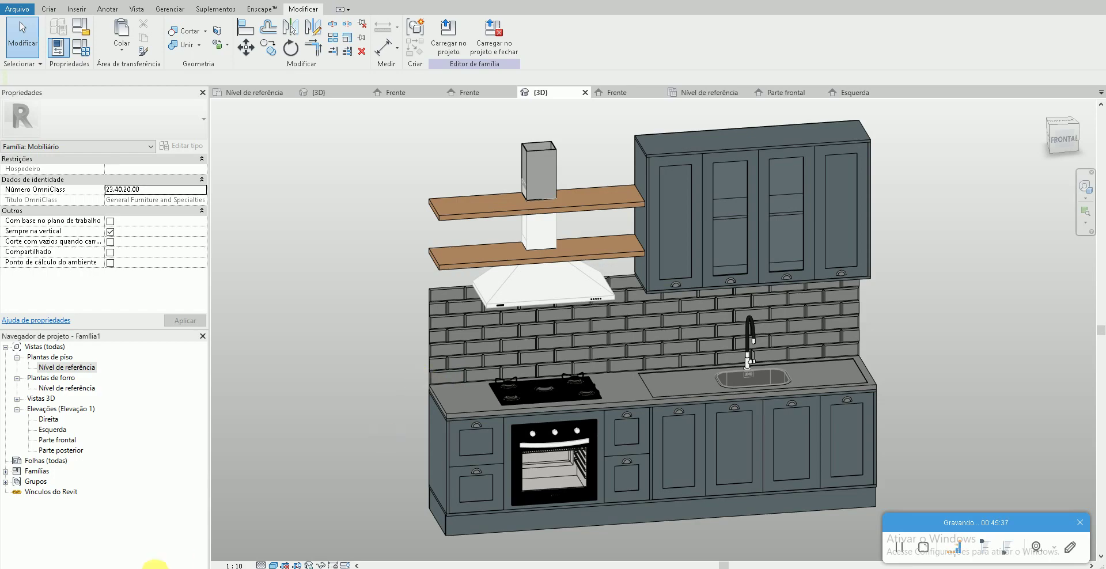
{"action": "key", "text": "alt+Tab"}
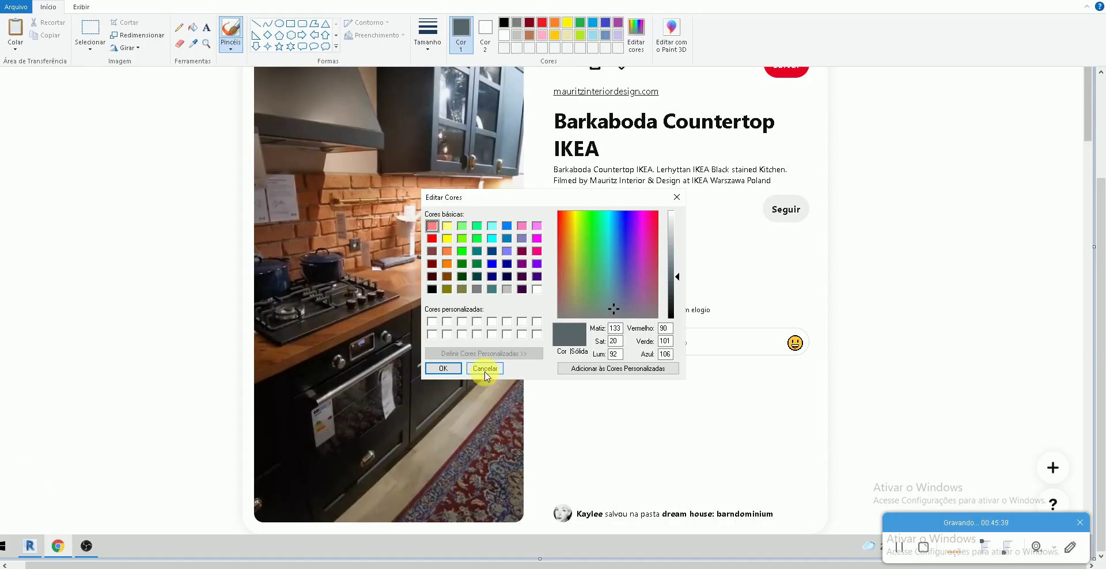
- Dismiss Paint's colour editor and assign * MADEIRA 753 to the countertop in Revit
{"action": "left_click", "coordinate": [485, 371]}
{"action": "key", "text": "alt+Tab"}
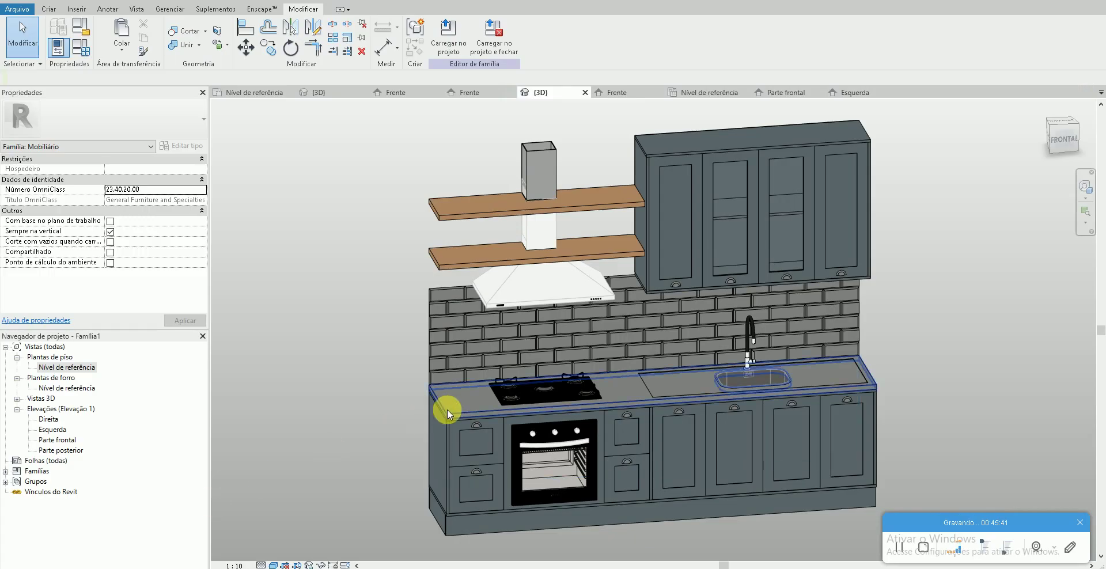
{"action": "left_click", "coordinate": [447, 409]}
{"action": "left_click", "coordinate": [196, 244]}
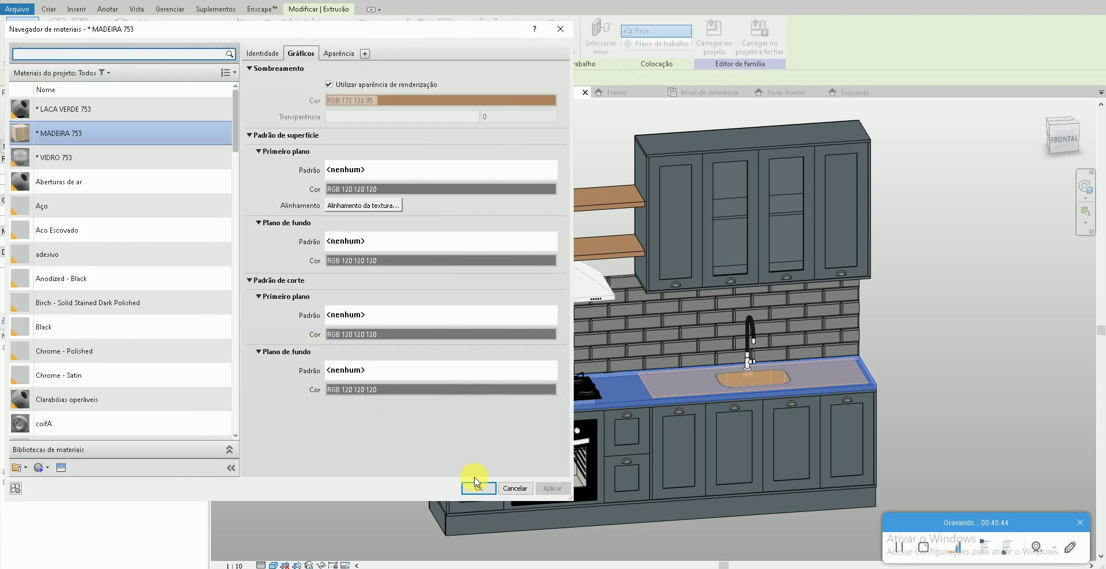
{"action": "left_click", "coordinate": [476, 487]}
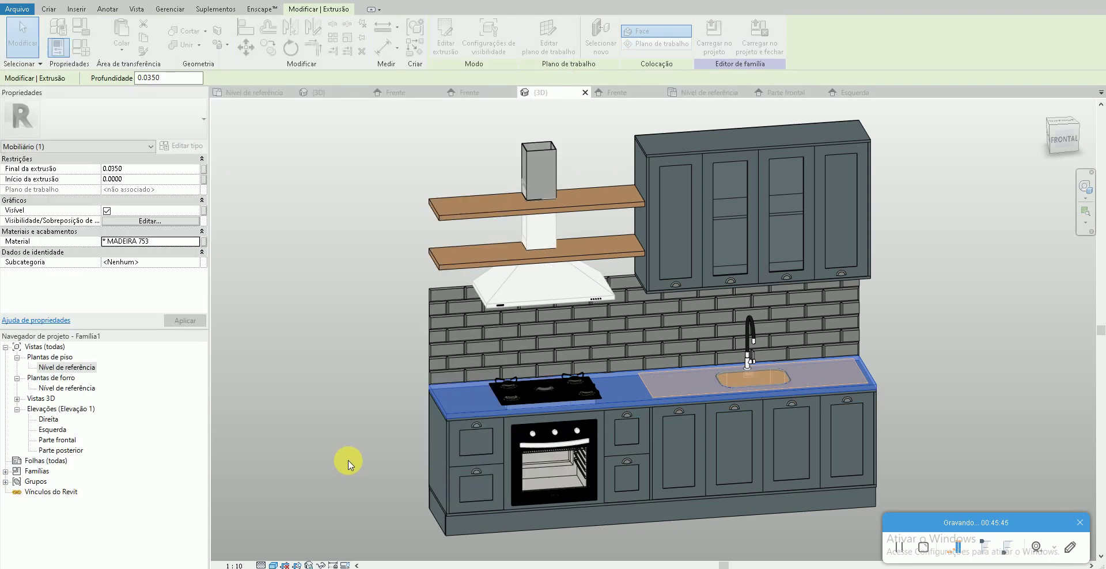
{"action": "left_click", "coordinate": [349, 463]}
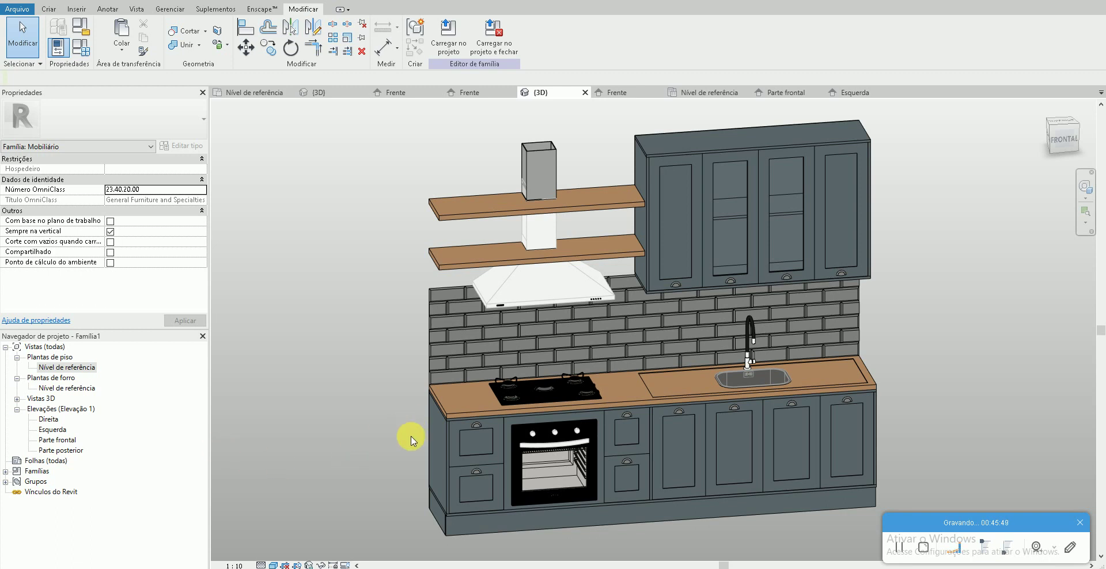
- Select the drawer handle, add a new material, and begin renaming it to * METAL GOLD
{"action": "scroll", "coordinate": [483, 476], "scroll_direction": "up", "scroll_amount": 4}
{"action": "left_click", "coordinate": [475, 455]}
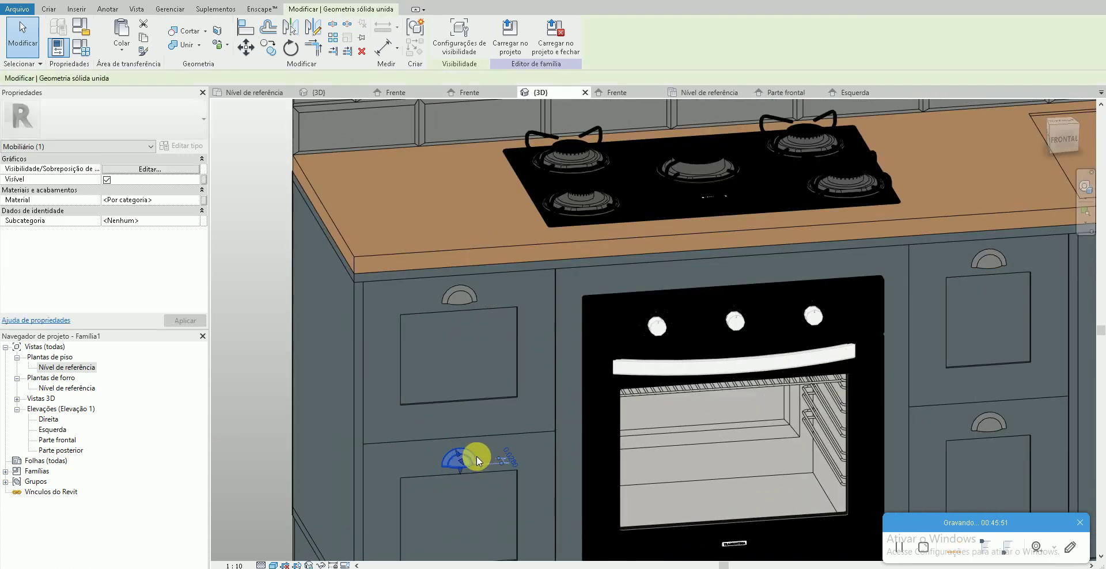
{"action": "left_click", "coordinate": [199, 201]}
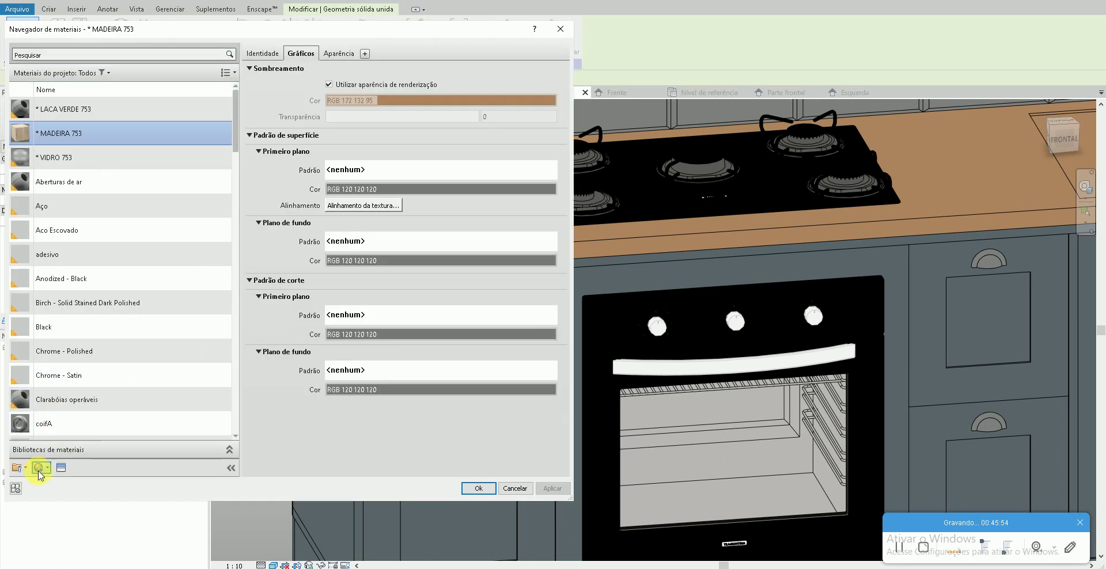
{"action": "left_click", "coordinate": [39, 472]}
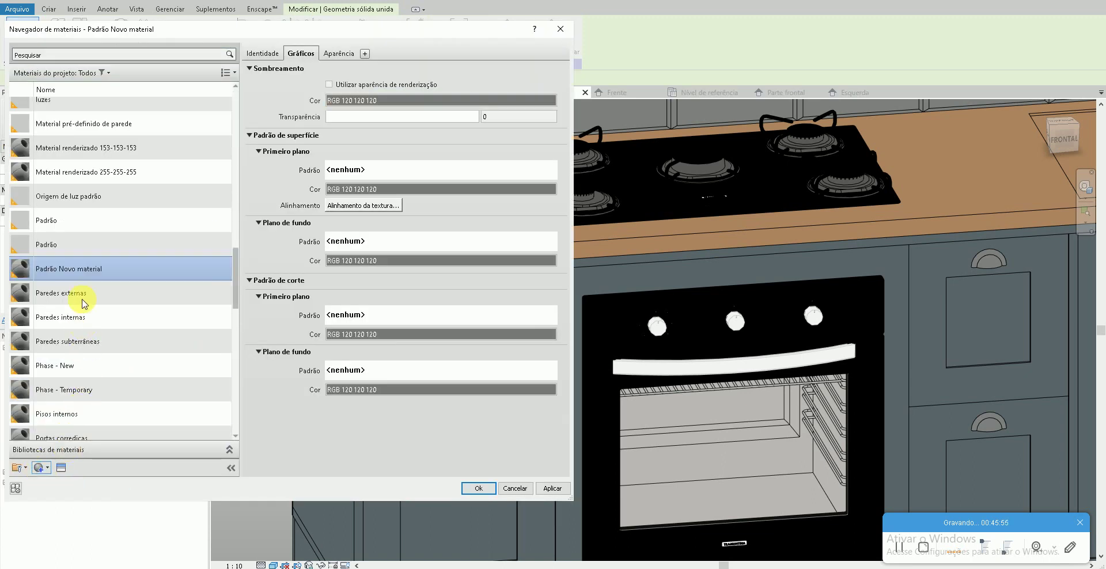
{"action": "right_click", "coordinate": [72, 269]}
{"action": "left_click", "coordinate": [100, 311]}
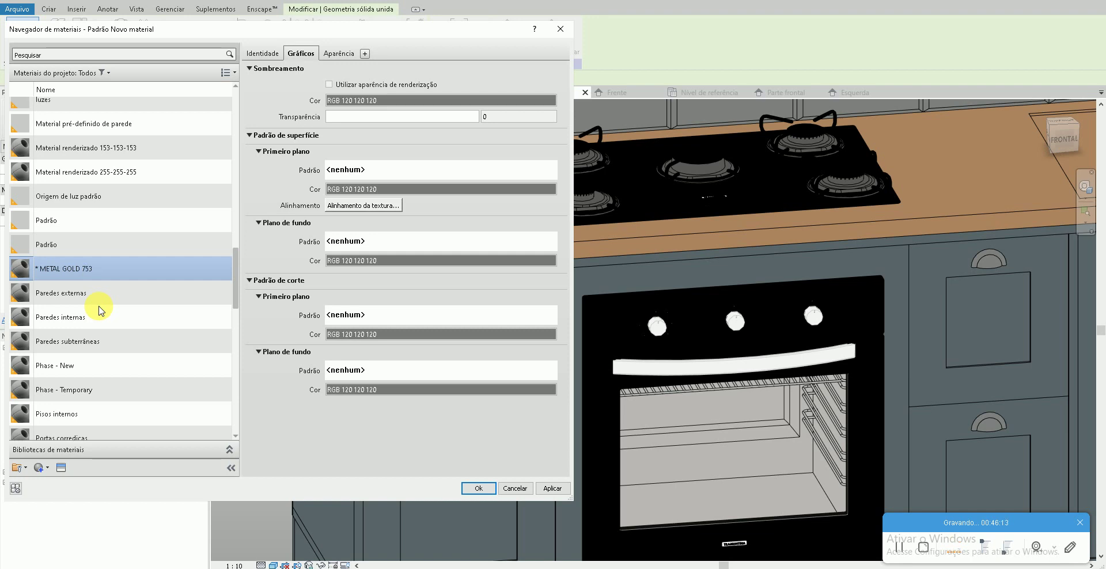
- Turn on Use Render Appearance for the new gold material and view its Appearance properties
{"action": "scroll", "coordinate": [101, 311], "scroll_direction": "up", "scroll_amount": 10}
{"action": "left_click", "coordinate": [329, 84]}
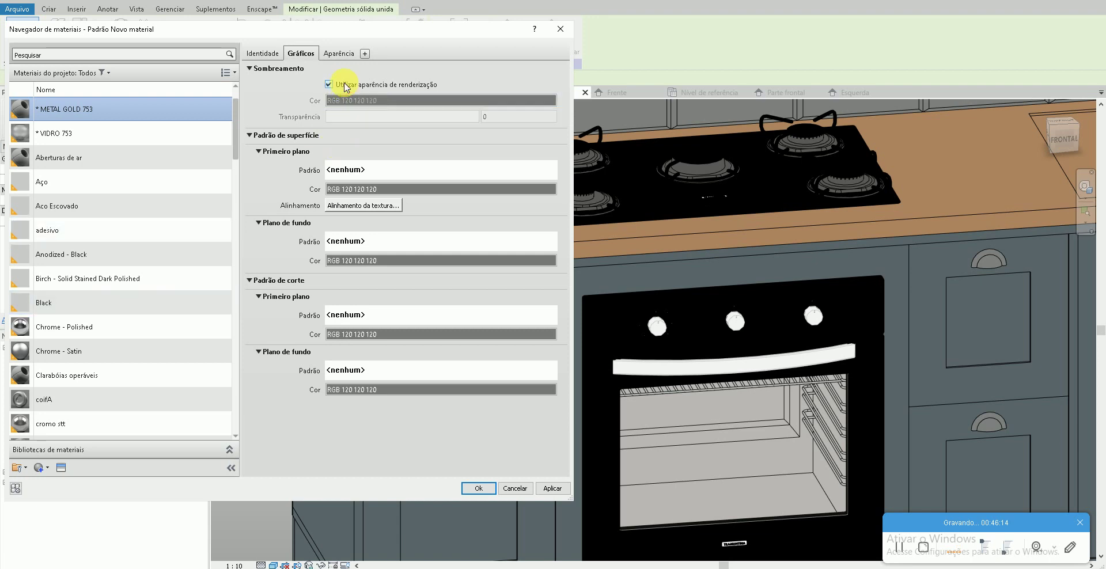
{"action": "left_click", "coordinate": [341, 54]}
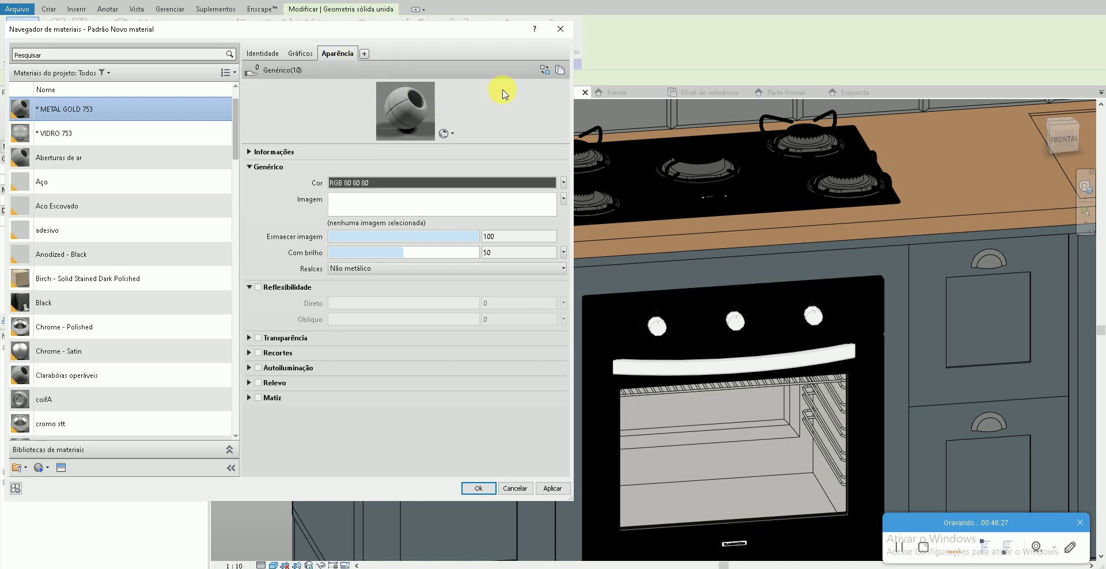
- Browse the Appearance Library's Metal category in the Asset Browser
{"action": "left_click", "coordinate": [543, 73]}
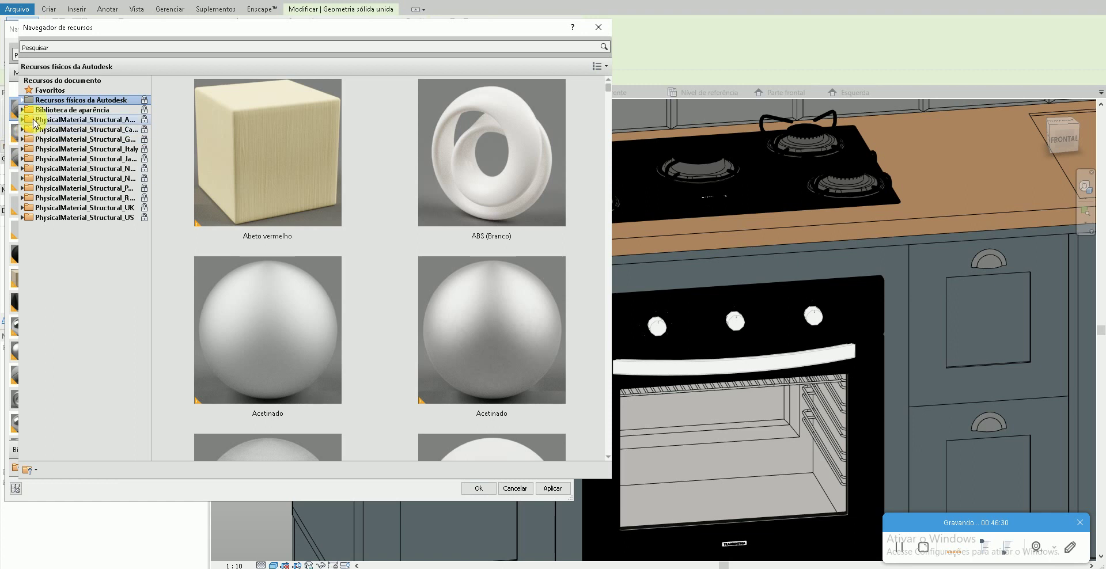
{"action": "left_click", "coordinate": [23, 109]}
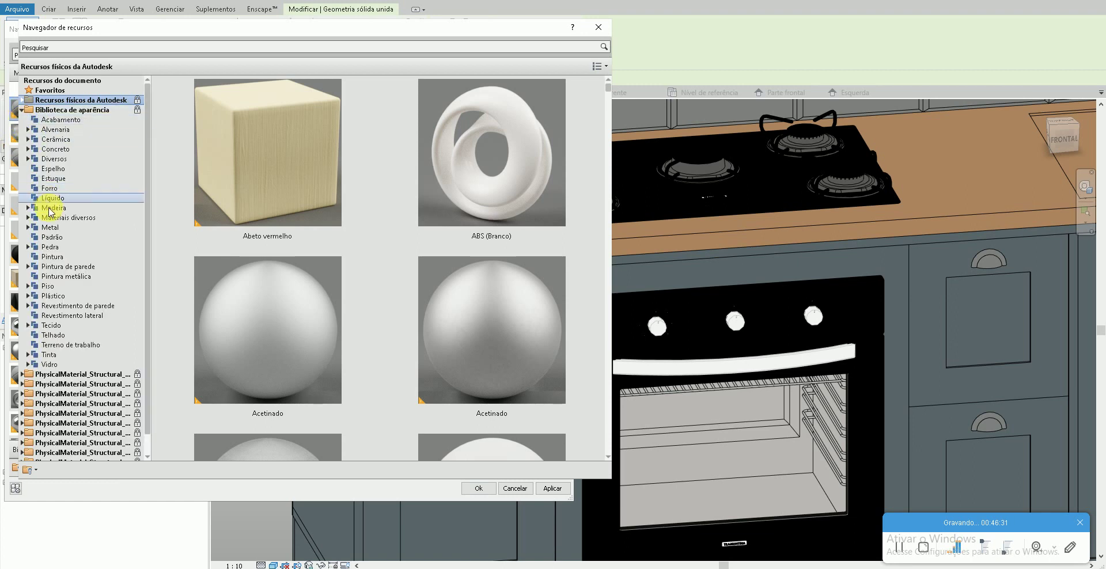
{"action": "left_click", "coordinate": [55, 228]}
{"action": "scroll", "coordinate": [397, 316], "scroll_direction": "down", "scroll_amount": 2}
{"action": "scroll", "coordinate": [397, 315], "scroll_direction": "down", "scroll_amount": 2}
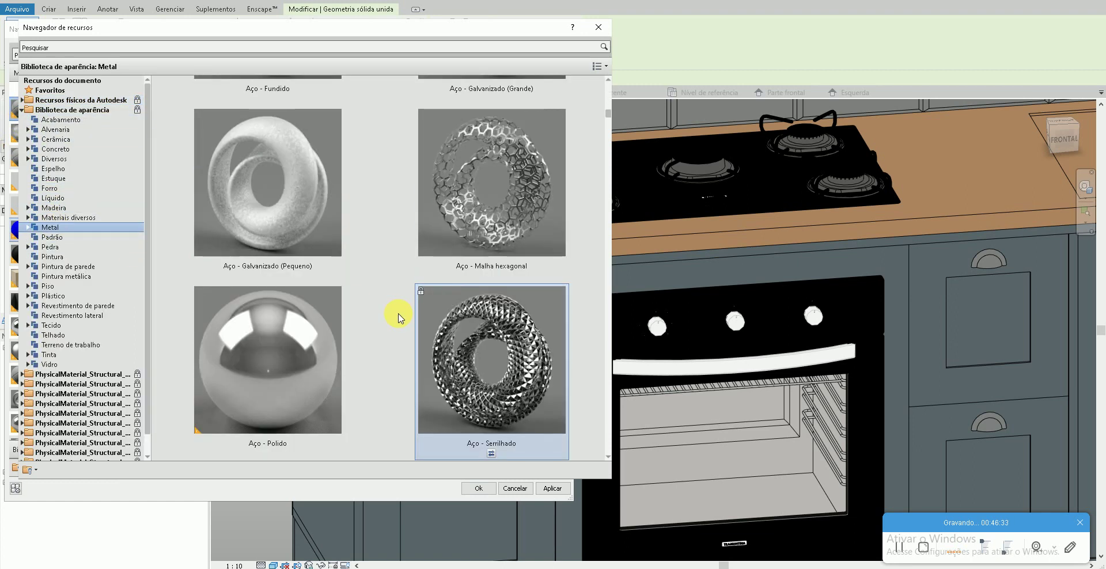
{"action": "scroll", "coordinate": [398, 317], "scroll_direction": "down", "scroll_amount": 2}
{"action": "scroll", "coordinate": [402, 318], "scroll_direction": "down", "scroll_amount": 3}
{"action": "scroll", "coordinate": [409, 319], "scroll_direction": "down", "scroll_amount": 2}
{"action": "scroll", "coordinate": [421, 324], "scroll_direction": "down", "scroll_amount": 2}
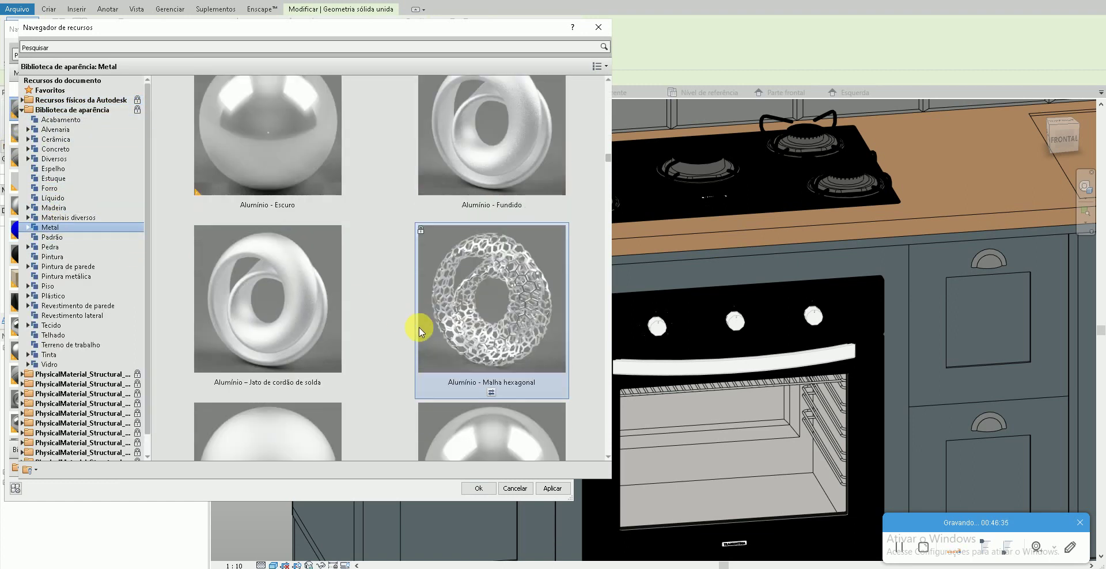
{"action": "scroll", "coordinate": [419, 327], "scroll_direction": "down", "scroll_amount": 2}
{"action": "scroll", "coordinate": [419, 326], "scroll_direction": "down", "scroll_amount": 2}
{"action": "scroll", "coordinate": [419, 327], "scroll_direction": "down", "scroll_amount": 2}
{"action": "scroll", "coordinate": [419, 327], "scroll_direction": "up", "scroll_amount": 2}
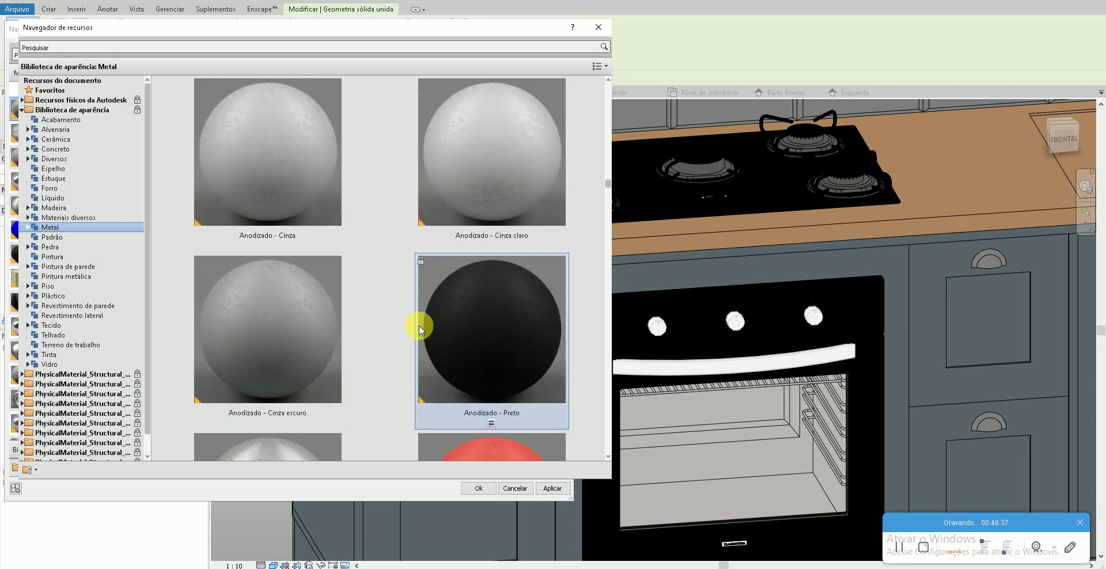
{"action": "scroll", "coordinate": [420, 325], "scroll_direction": "down", "scroll_amount": 2}
{"action": "scroll", "coordinate": [419, 324], "scroll_direction": "down", "scroll_amount": 2}
{"action": "scroll", "coordinate": [419, 325], "scroll_direction": "down", "scroll_amount": 2}
{"action": "scroll", "coordinate": [420, 324], "scroll_direction": "down", "scroll_amount": 2}
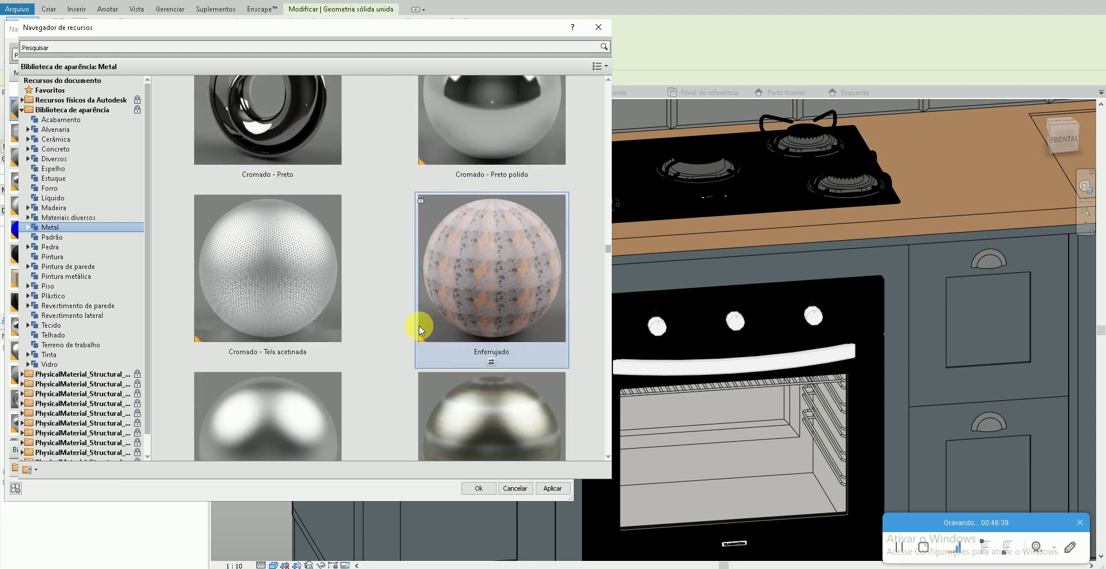
{"action": "scroll", "coordinate": [419, 325], "scroll_direction": "down", "scroll_amount": 2}
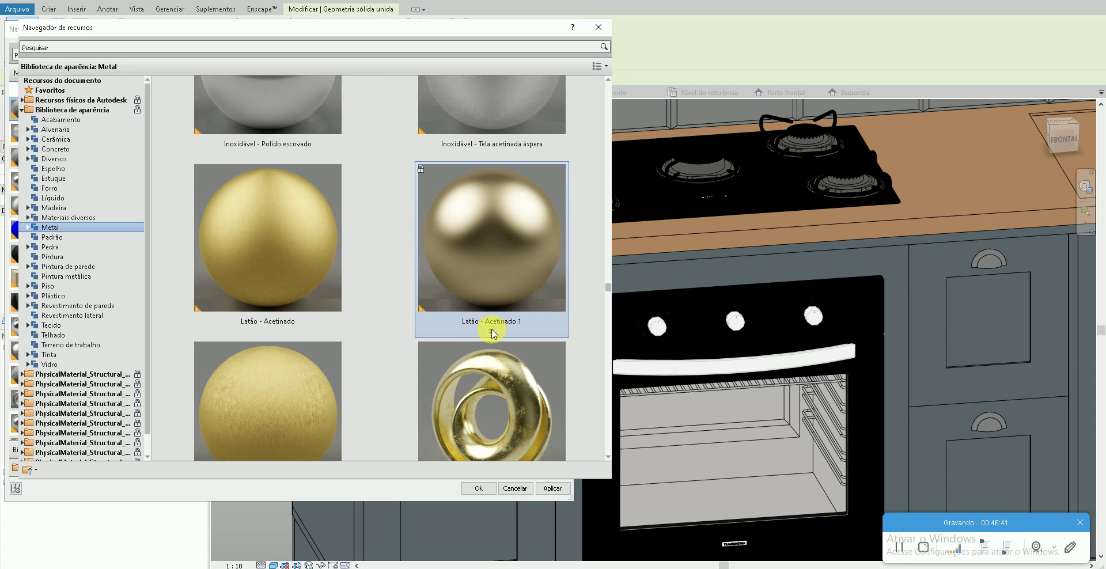
- Assign the Latão - Acetinado 1 appearance to METAL GOLD 753, apply it and confirm
{"action": "double_click", "coordinate": [466, 252]}
{"action": "left_click", "coordinate": [599, 27]}
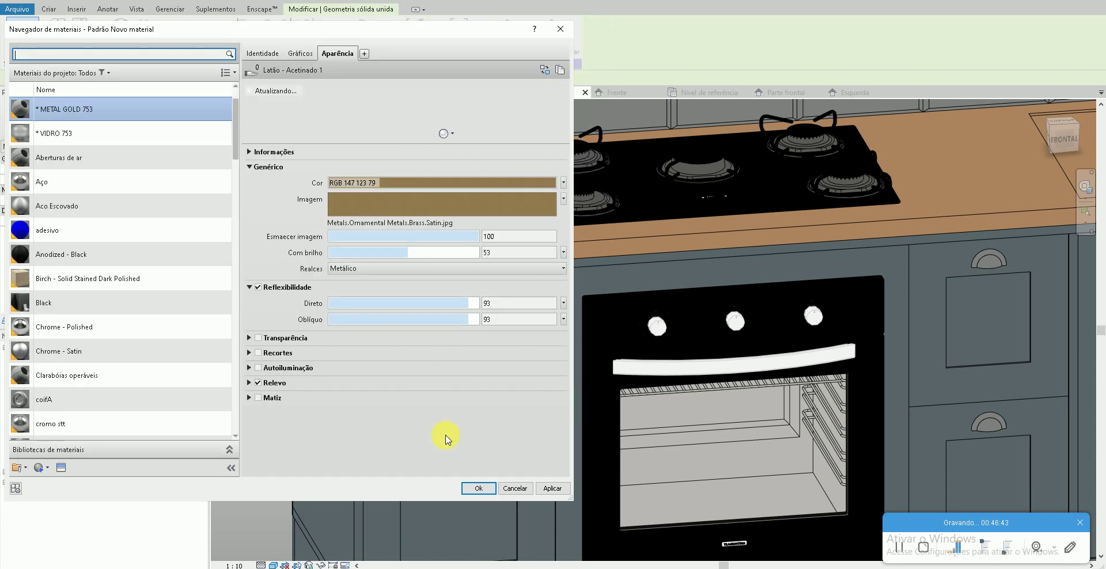
{"action": "left_click", "coordinate": [478, 488]}
- In the Parte frontal elevation, set the four drawer handles' material to METAL GOLD 753
{"action": "key", "text": "Escape"}
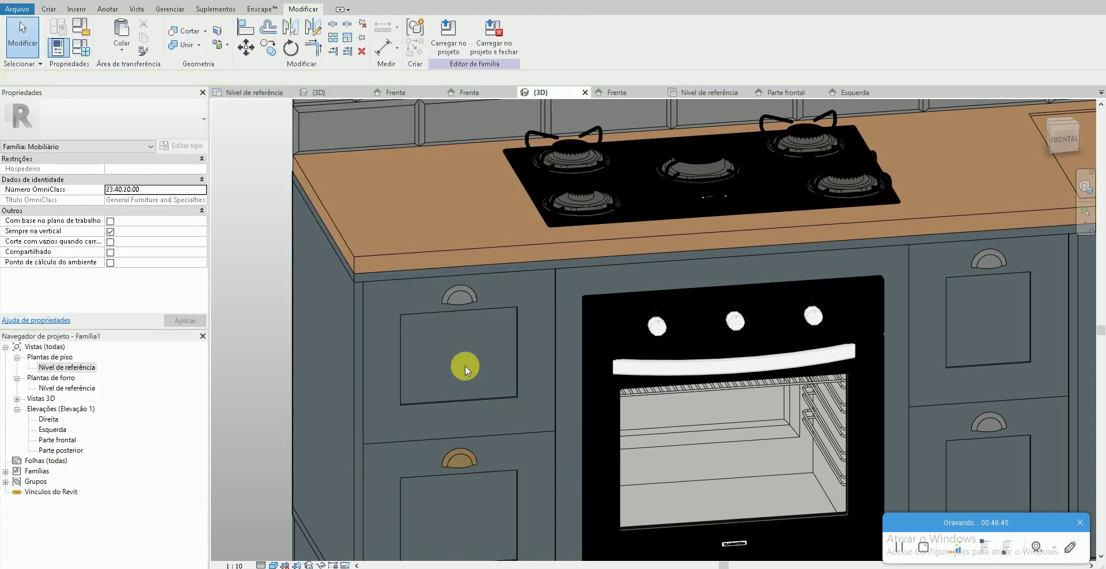
{"action": "double_click", "coordinate": [58, 440]}
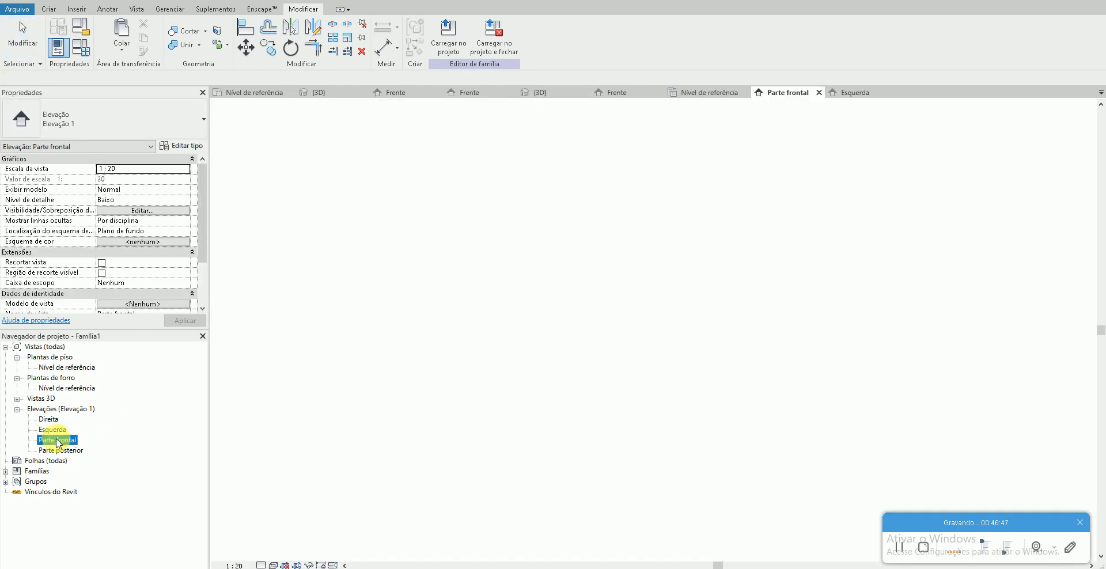
{"action": "scroll", "coordinate": [518, 424], "scroll_direction": "down", "scroll_amount": 3}
{"action": "scroll", "coordinate": [476, 442], "scroll_direction": "up", "scroll_amount": 1}
{"action": "scroll", "coordinate": [481, 439], "scroll_direction": "up", "scroll_amount": 2}
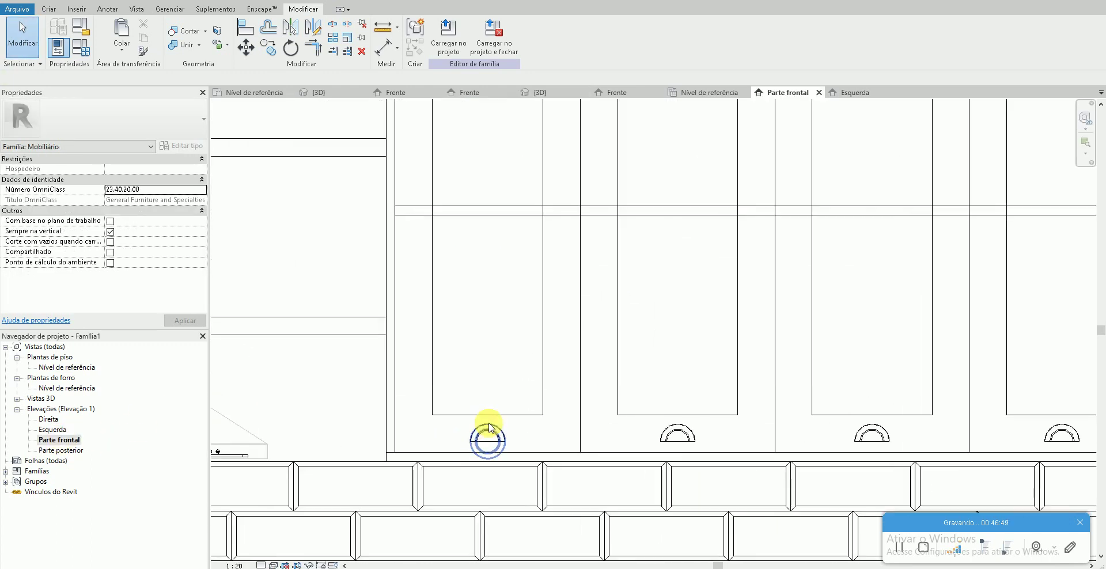
{"action": "left_click", "coordinate": [487, 439]}
{"action": "left_click", "coordinate": [675, 438], "text": "ctrl"}
{"action": "left_click", "coordinate": [864, 431], "text": "ctrl"}
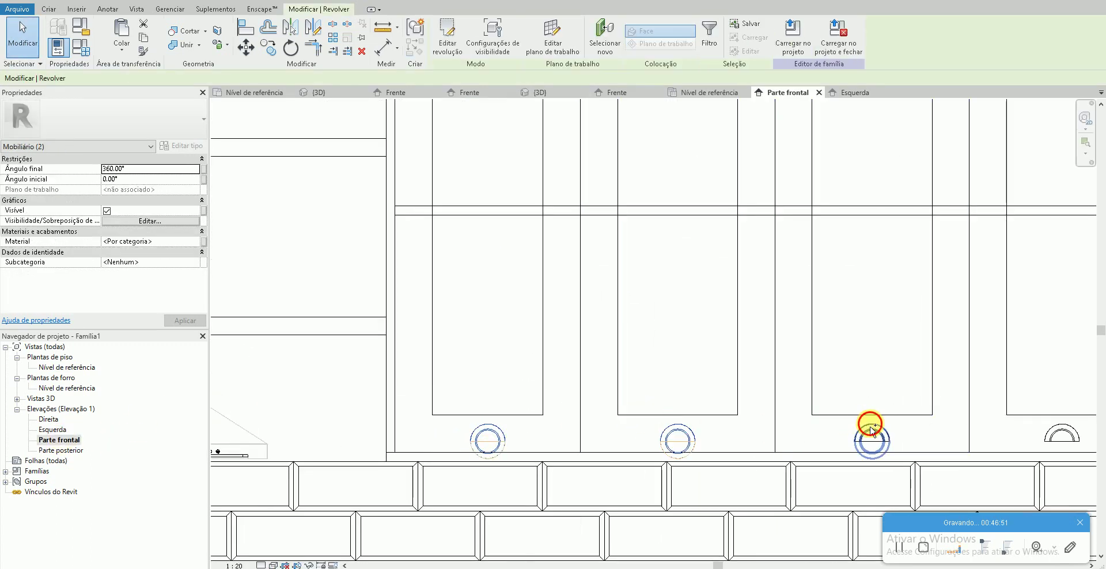
{"action": "left_click", "coordinate": [990, 417], "text": "ctrl"}
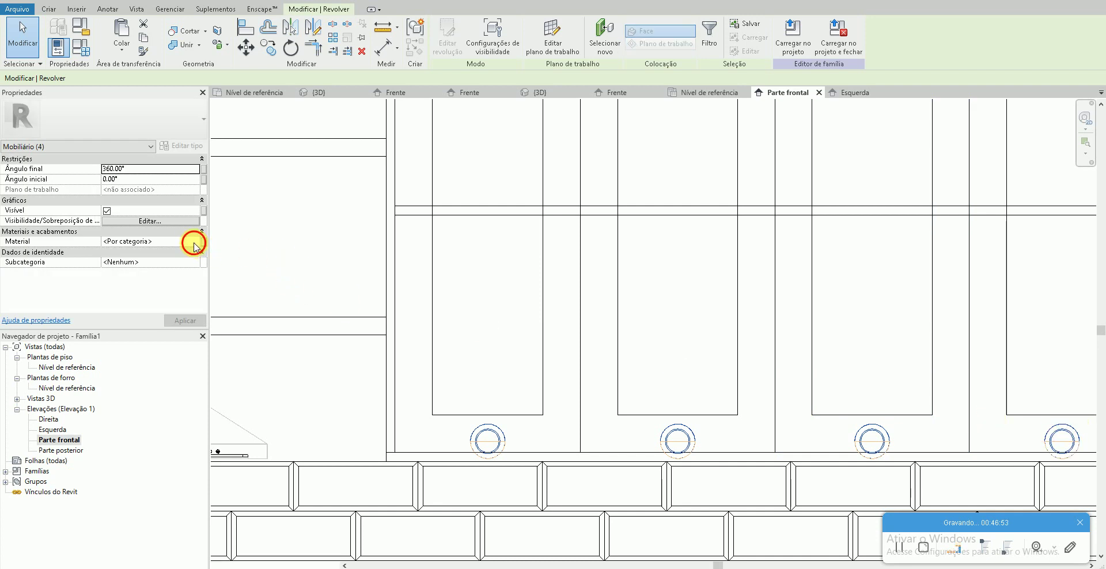
{"action": "left_click", "coordinate": [195, 246]}
{"action": "left_click", "coordinate": [480, 489]}
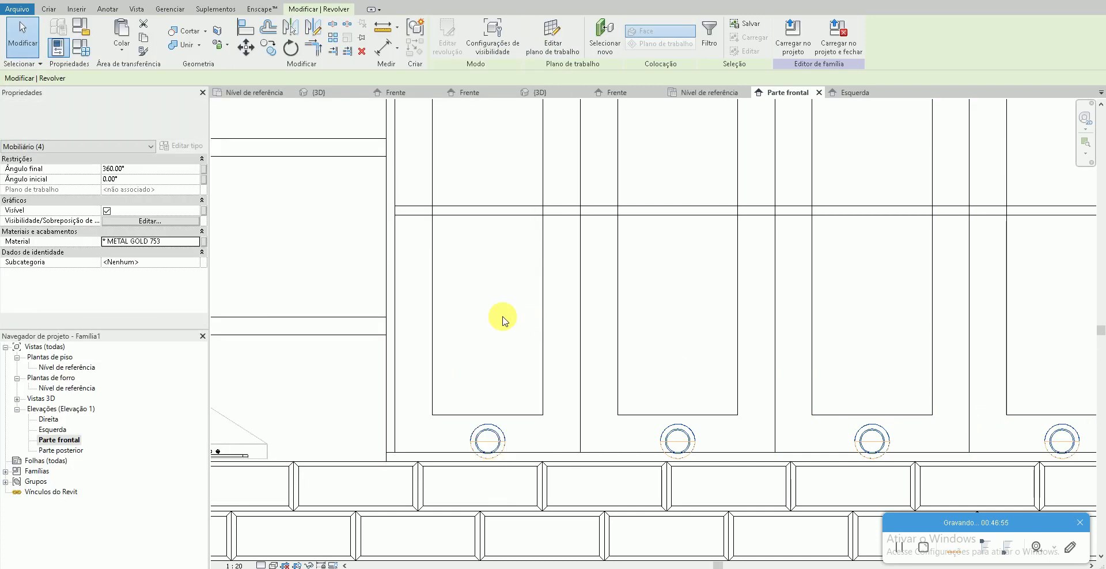
{"action": "key", "text": "Escape"}
- In the 3D view, give the remaining cabinet and oven handles METAL GOLD 753
{"action": "left_click", "coordinate": [233, 8]}
{"action": "scroll", "coordinate": [433, 188], "scroll_direction": "down", "scroll_amount": 3}
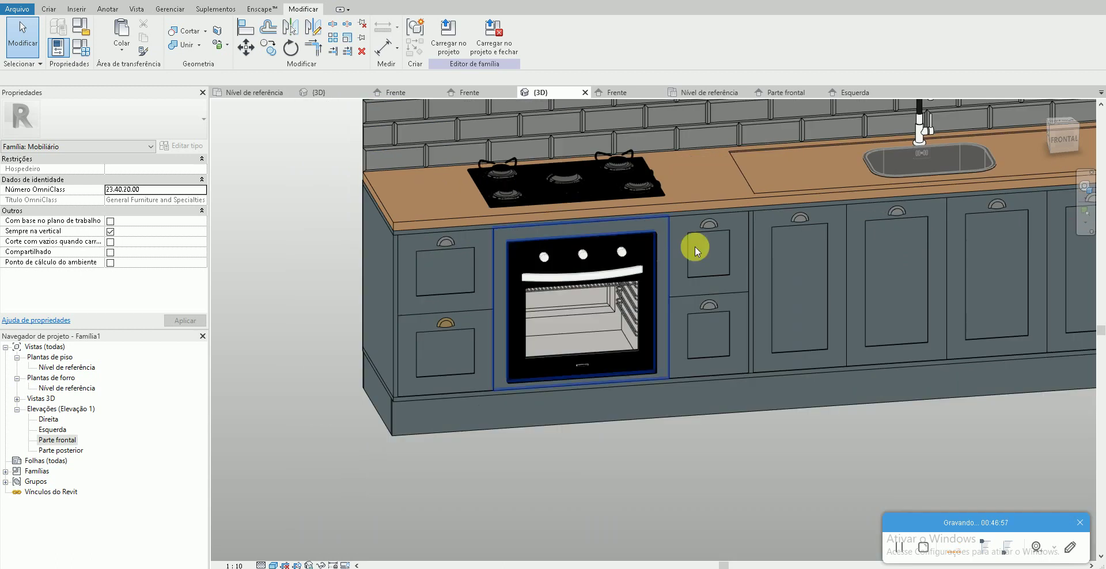
{"action": "scroll", "coordinate": [637, 418], "scroll_direction": "down", "scroll_amount": 2}
{"action": "scroll", "coordinate": [931, 372], "scroll_direction": "down", "scroll_amount": 1}
{"action": "scroll", "coordinate": [921, 346], "scroll_direction": "up", "scroll_amount": 5}
{"action": "left_click", "coordinate": [914, 328]}
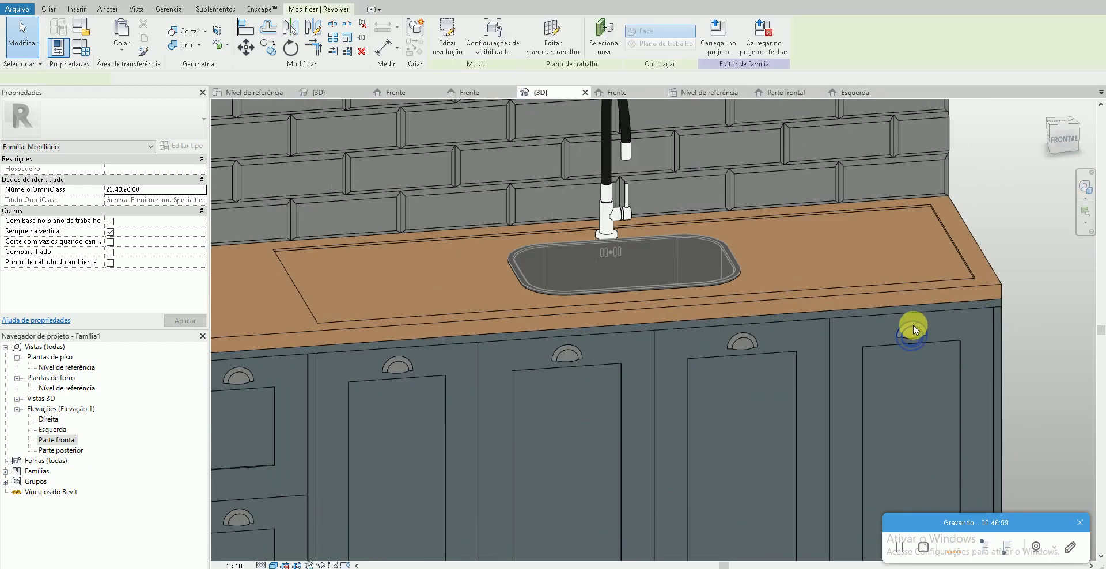
{"action": "left_click", "coordinate": [742, 345], "text": "ctrl"}
{"action": "left_click", "coordinate": [397, 360], "text": "ctrl"}
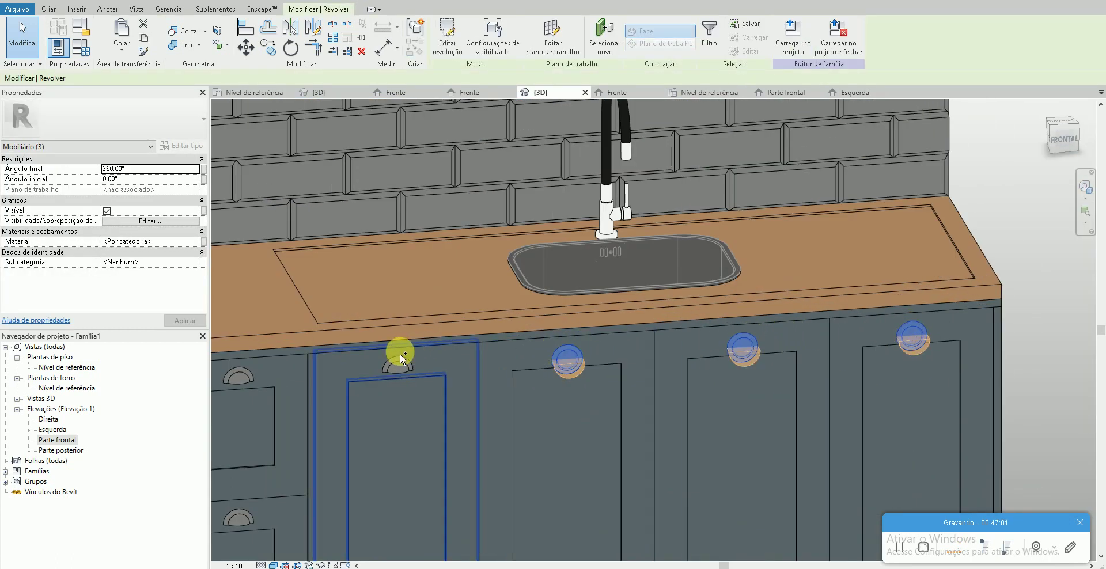
{"action": "middle_click_drag", "start_coordinate": [397, 360], "coordinate": [760, 308]}
{"action": "left_click", "coordinate": [630, 292], "text": "ctrl"}
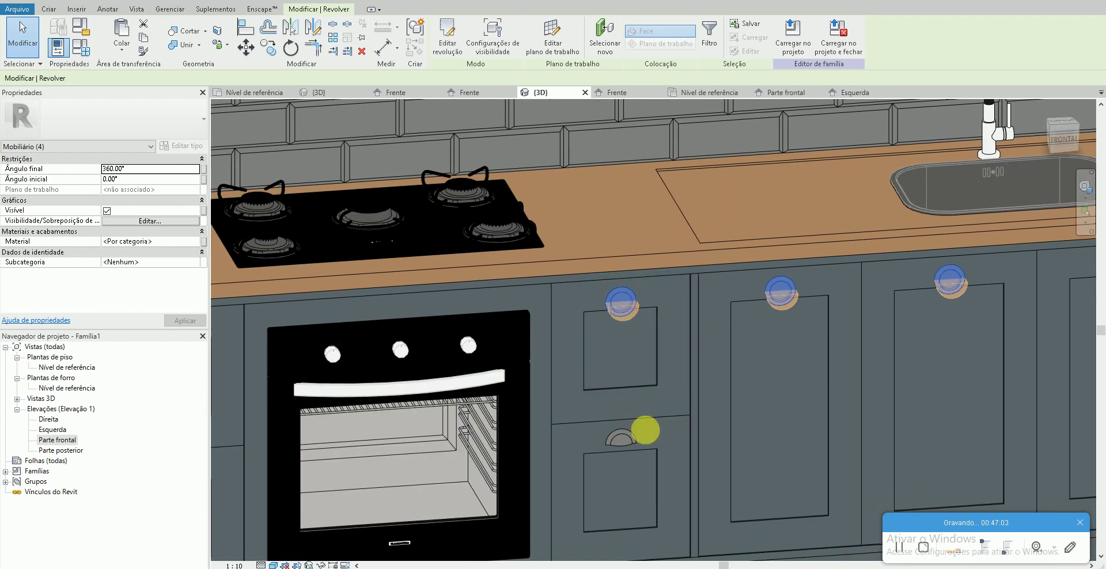
{"action": "left_click", "coordinate": [619, 436], "text": "ctrl"}
{"action": "middle_click_drag", "start_coordinate": [523, 434], "coordinate": [644, 387]}
{"action": "left_click", "coordinate": [282, 284], "text": "ctrl"}
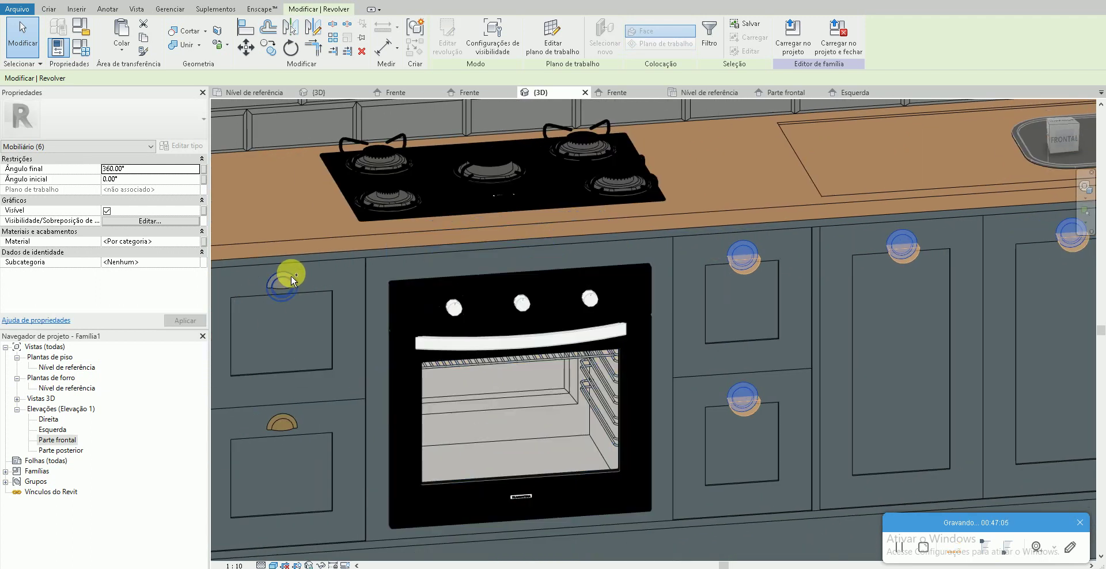
{"action": "left_click", "coordinate": [196, 240]}
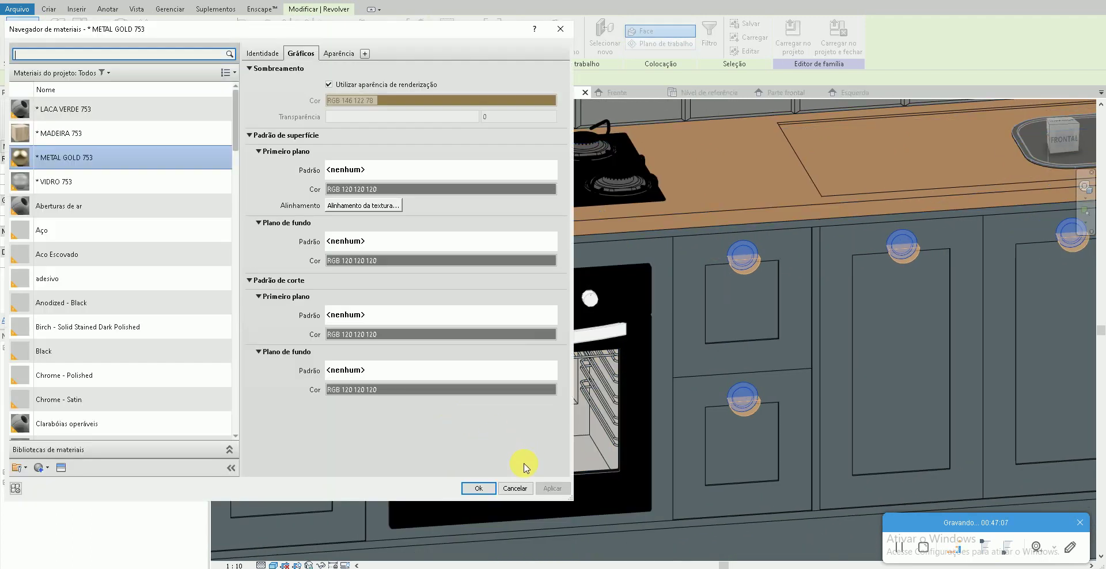
{"action": "left_click", "coordinate": [478, 488]}
{"action": "key", "text": "Escape"}
{"action": "scroll", "coordinate": [427, 316], "scroll_direction": "down", "scroll_amount": 3}
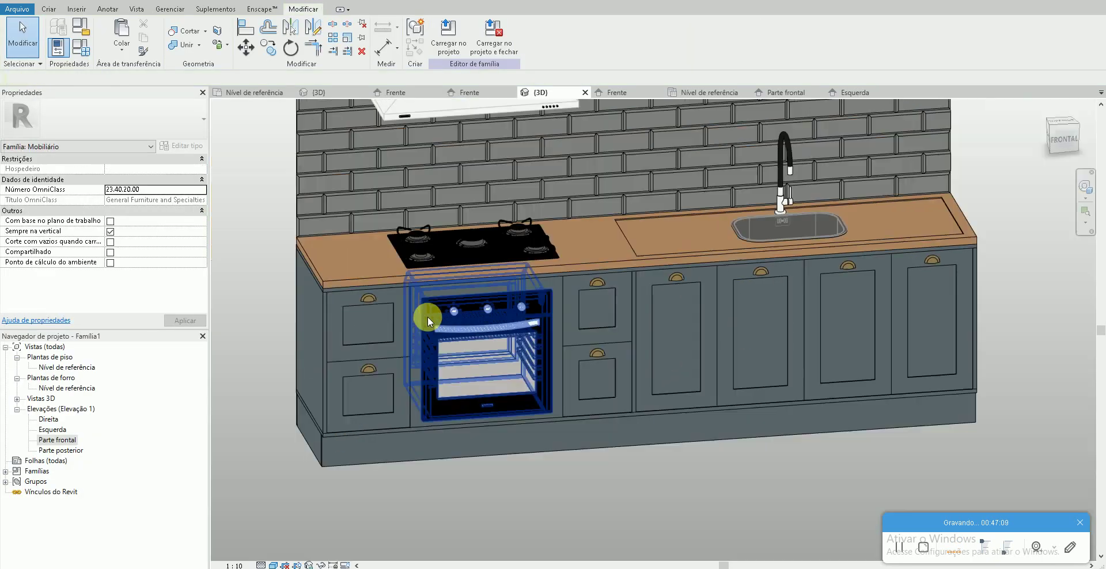
- In Parte frontal, select all backsplash tiles except the faucet and open their Material field
{"action": "scroll", "coordinate": [688, 449], "scroll_direction": "down", "scroll_amount": 2}
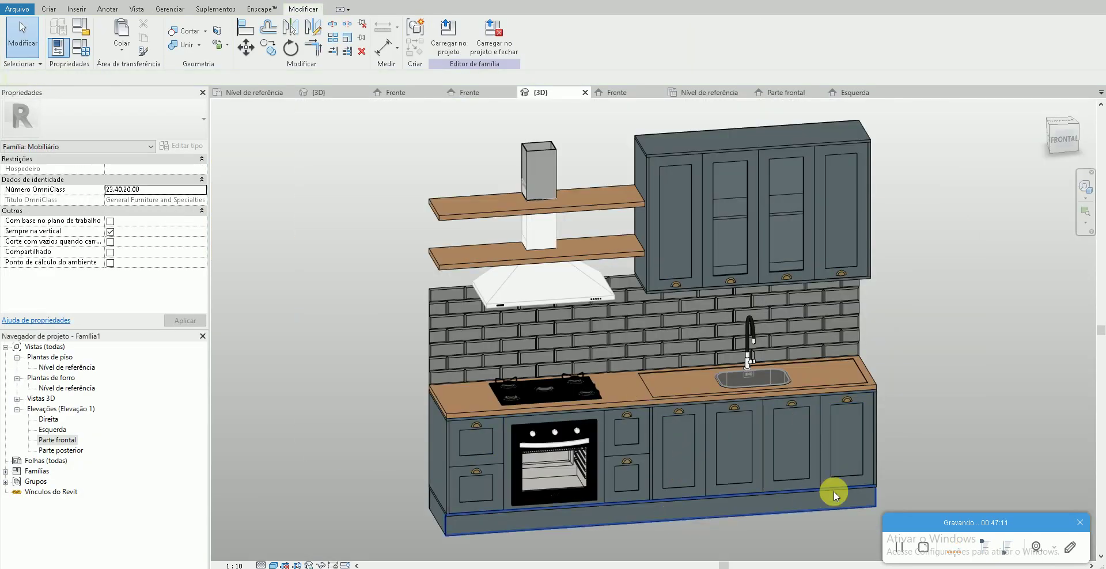
{"action": "left_click", "coordinate": [73, 441]}
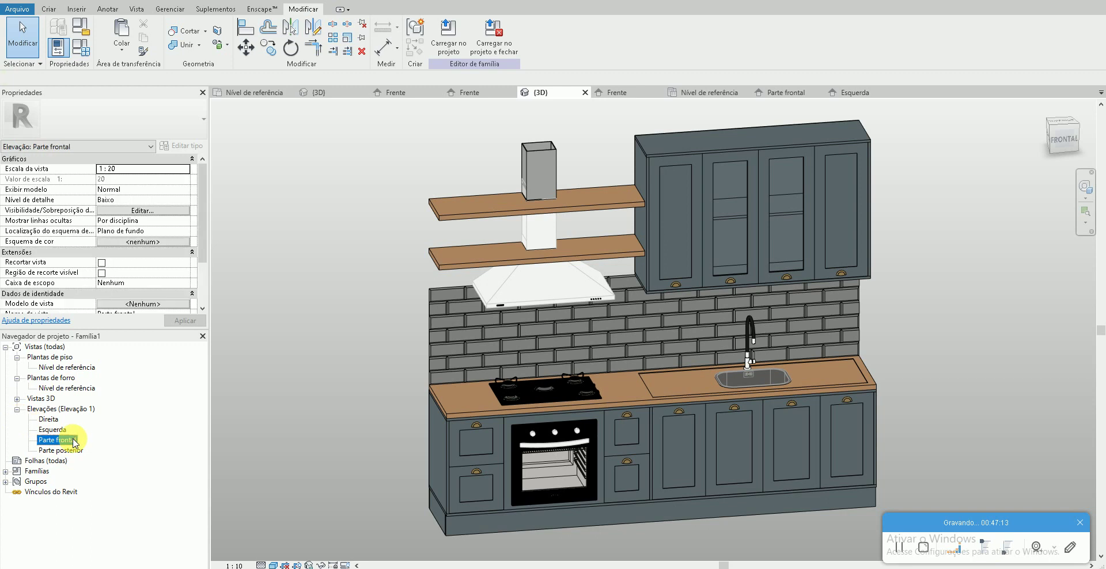
{"action": "double_click", "coordinate": [73, 441]}
{"action": "scroll", "coordinate": [674, 354], "scroll_direction": "down", "scroll_amount": 3}
{"action": "scroll", "coordinate": [720, 364], "scroll_direction": "down", "scroll_amount": 1}
{"action": "scroll", "coordinate": [807, 403], "scroll_direction": "up", "scroll_amount": 3}
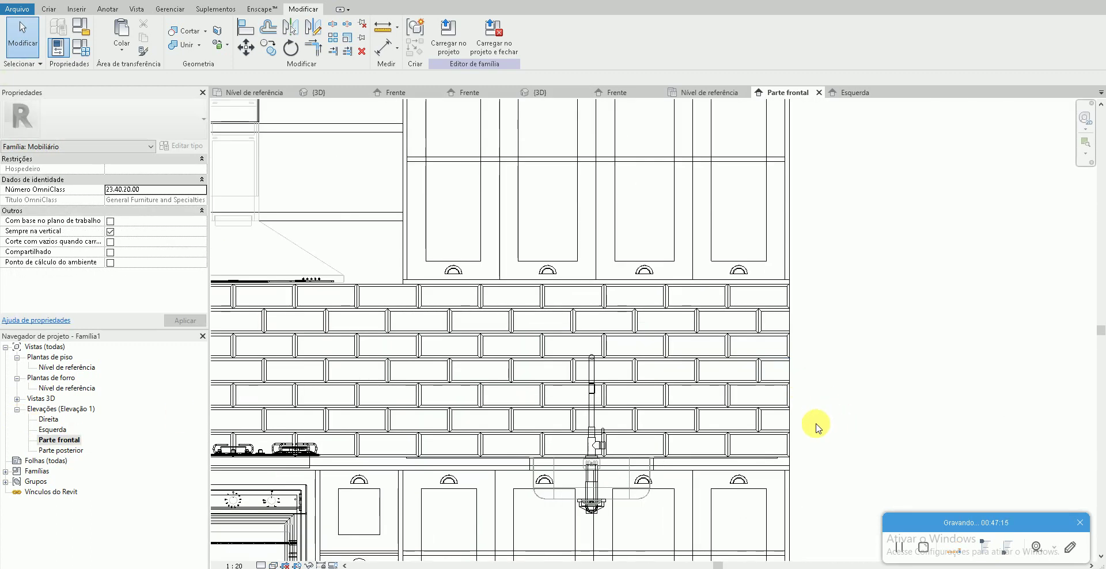
{"action": "scroll", "coordinate": [817, 428], "scroll_direction": "down", "scroll_amount": 2}
{"action": "left_click_drag", "start_coordinate": [832, 447], "coordinate": [247, 321]}
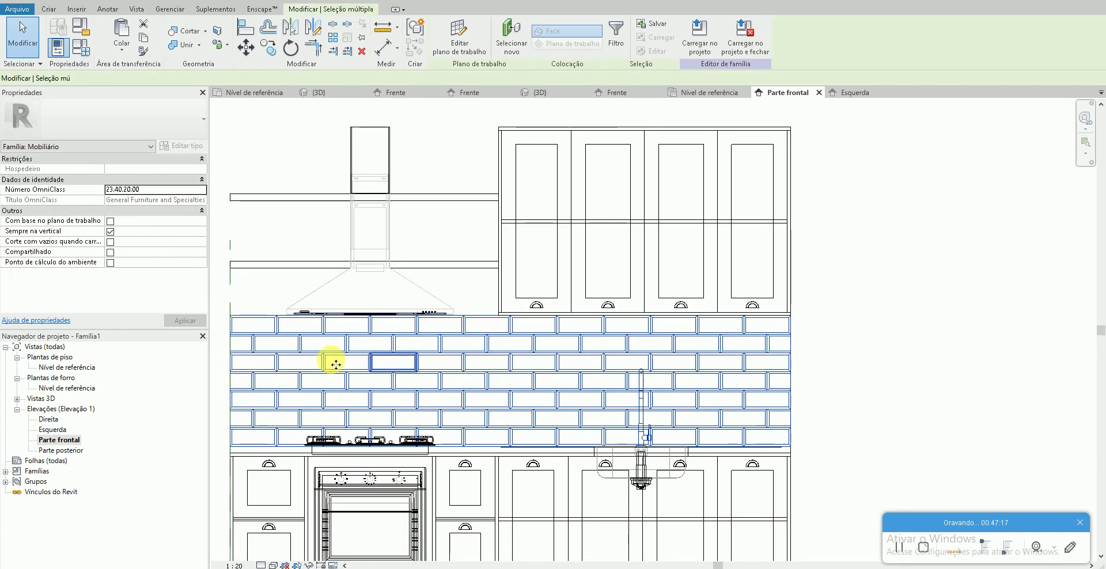
{"action": "left_click_drag", "start_coordinate": [822, 431], "coordinate": [245, 333]}
{"action": "left_click", "coordinate": [641, 410], "text": "shift"}
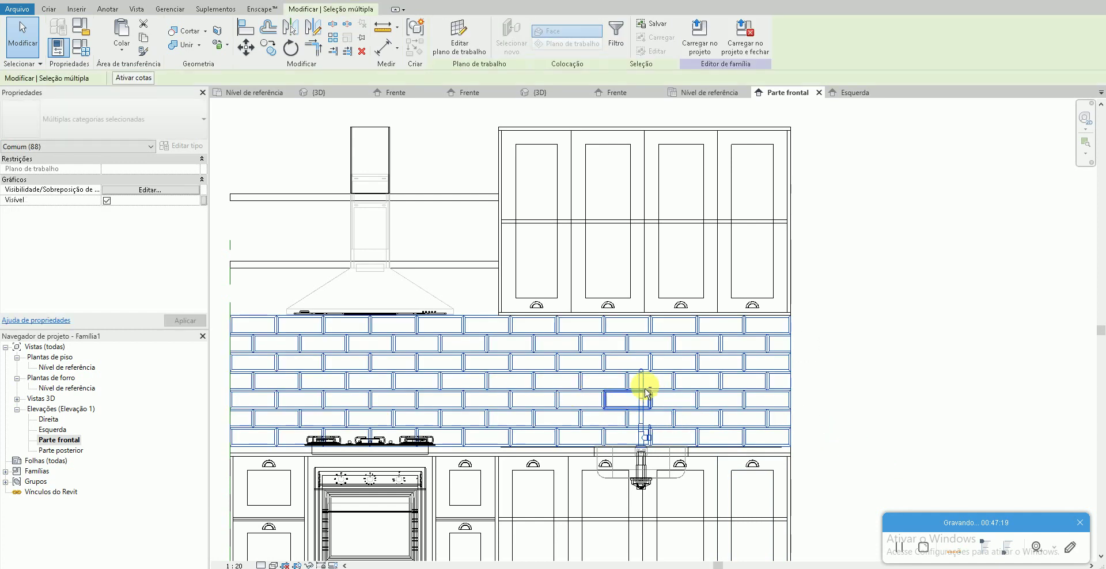
{"action": "left_click", "coordinate": [196, 241]}
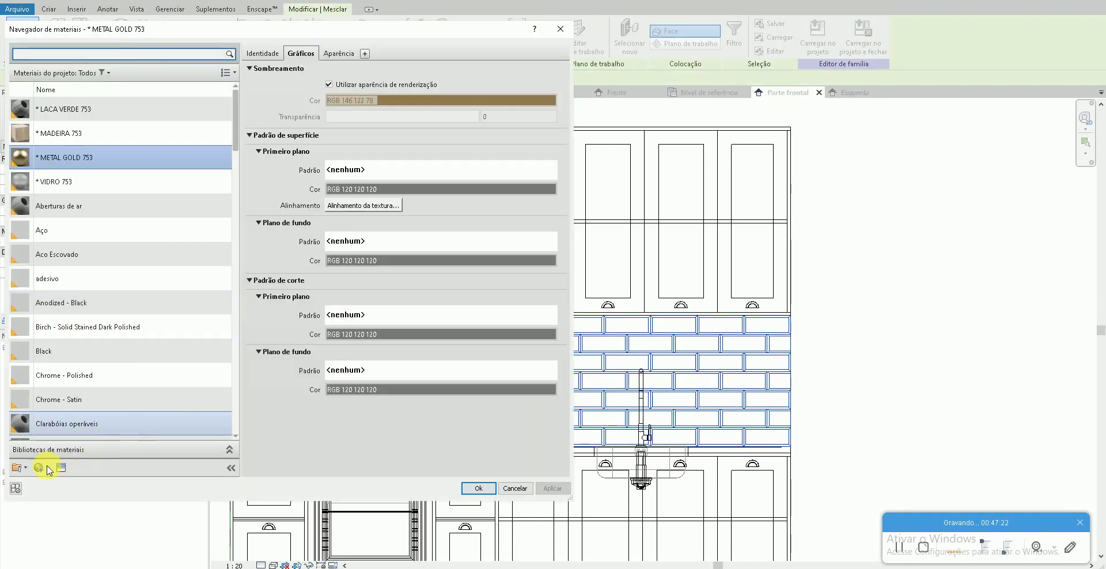
- Create a new material for the tiles and rename it PORCELANA 753
{"action": "left_click", "coordinate": [23, 467]}
{"action": "left_click", "coordinate": [64, 482]}
{"action": "right_click", "coordinate": [80, 271]}
{"action": "left_click", "coordinate": [103, 299]}
{"action": "type", "text": "* PORCELANA 7"}
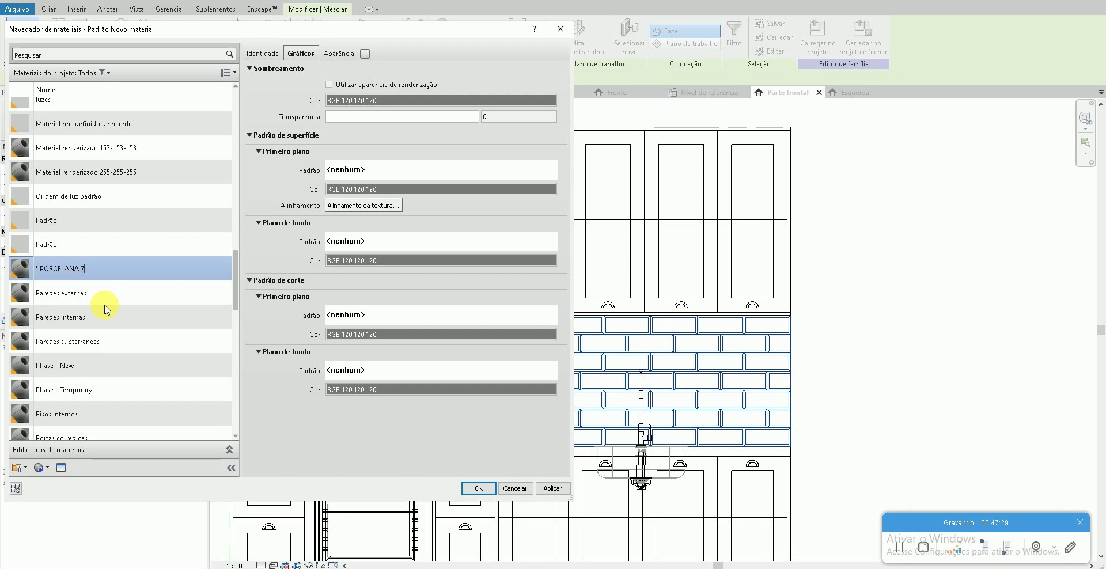
{"action": "type", "text": "53"}
{"action": "key", "text": "Return"}
- Enable Use Render Appearance and give PORCELANA 753 the Ceramic Azul mar appearance
{"action": "left_click", "coordinate": [329, 85]}
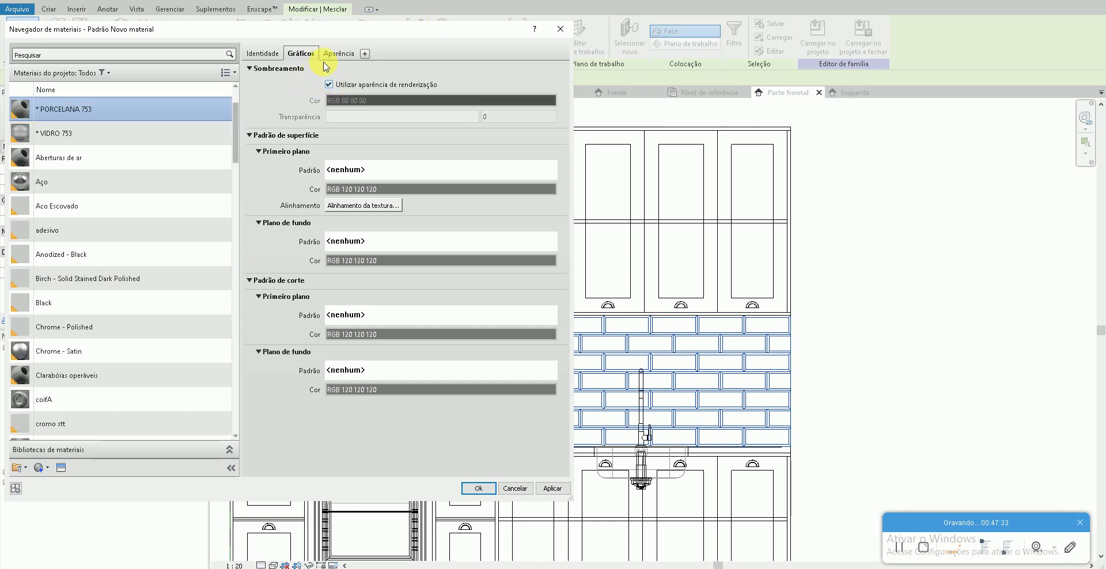
{"action": "left_click", "coordinate": [328, 57]}
{"action": "left_click", "coordinate": [549, 69]}
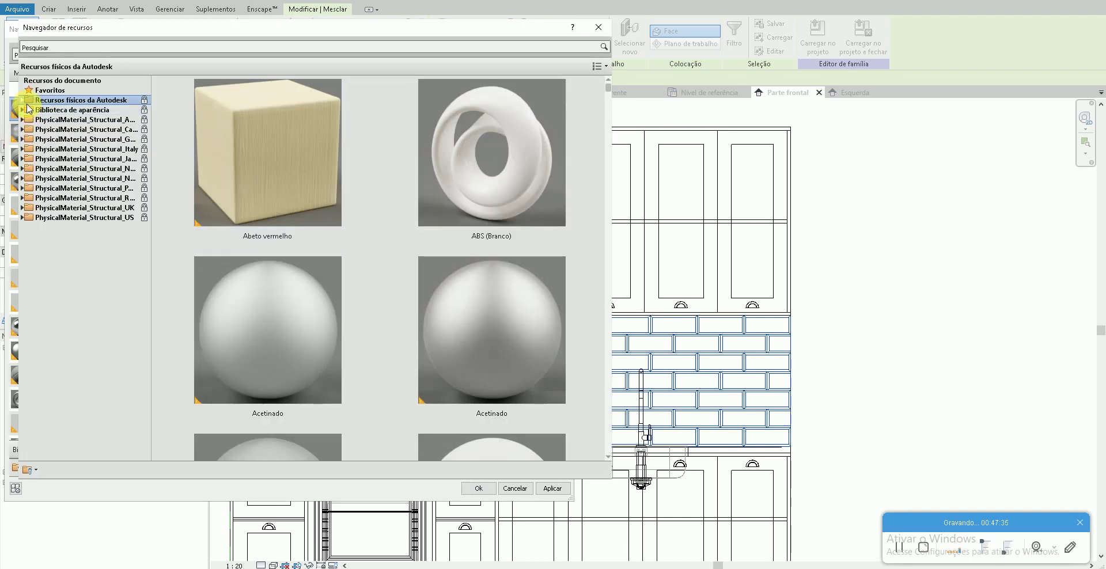
{"action": "left_click", "coordinate": [22, 109]}
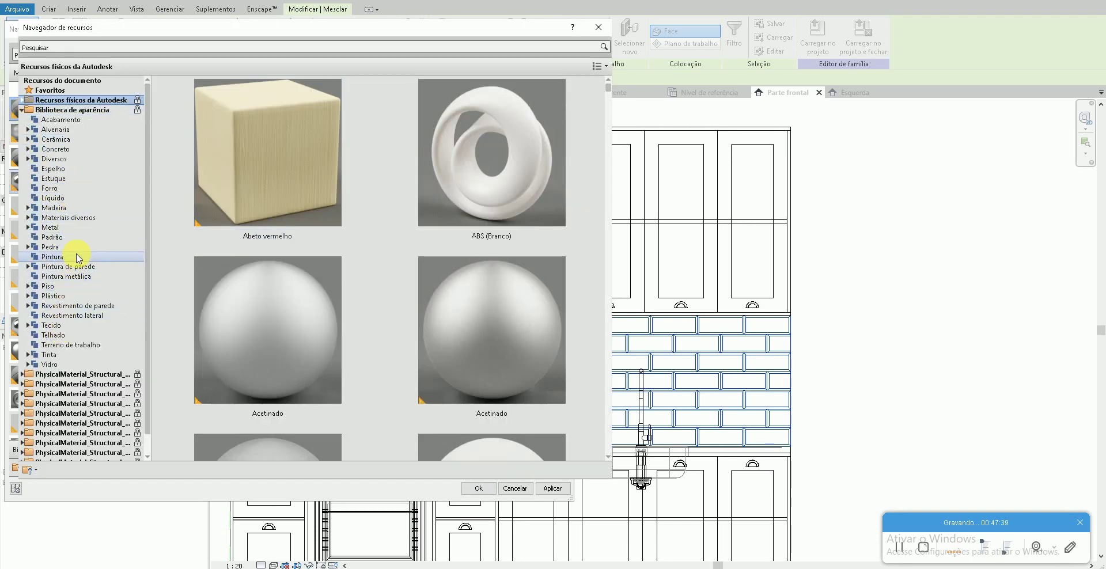
{"action": "left_click", "coordinate": [87, 139]}
{"action": "scroll", "coordinate": [321, 292], "scroll_direction": "down", "scroll_amount": 3}
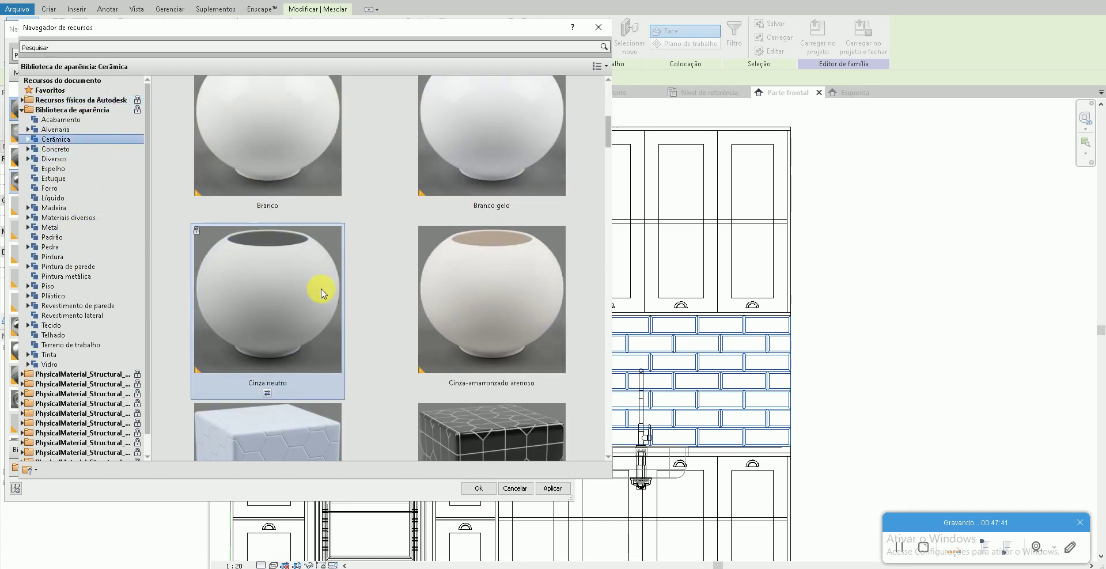
{"action": "scroll", "coordinate": [304, 295], "scroll_direction": "up", "scroll_amount": 3}
{"action": "double_click", "coordinate": [271, 418]}
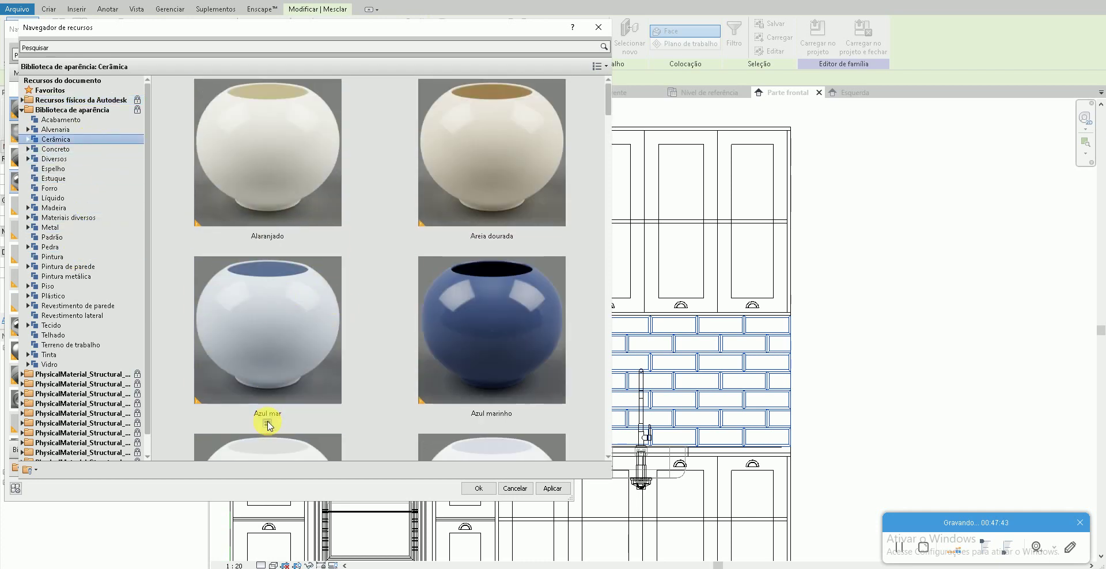
{"action": "left_click", "coordinate": [599, 27]}
{"action": "left_click", "coordinate": [472, 489]}
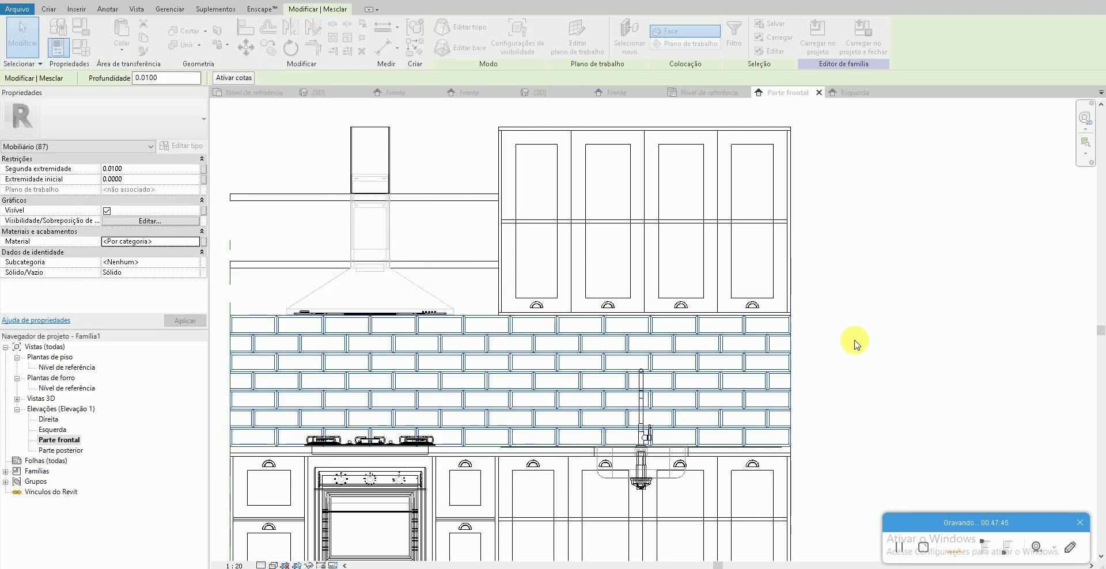
{"action": "left_click", "coordinate": [540, 92]}
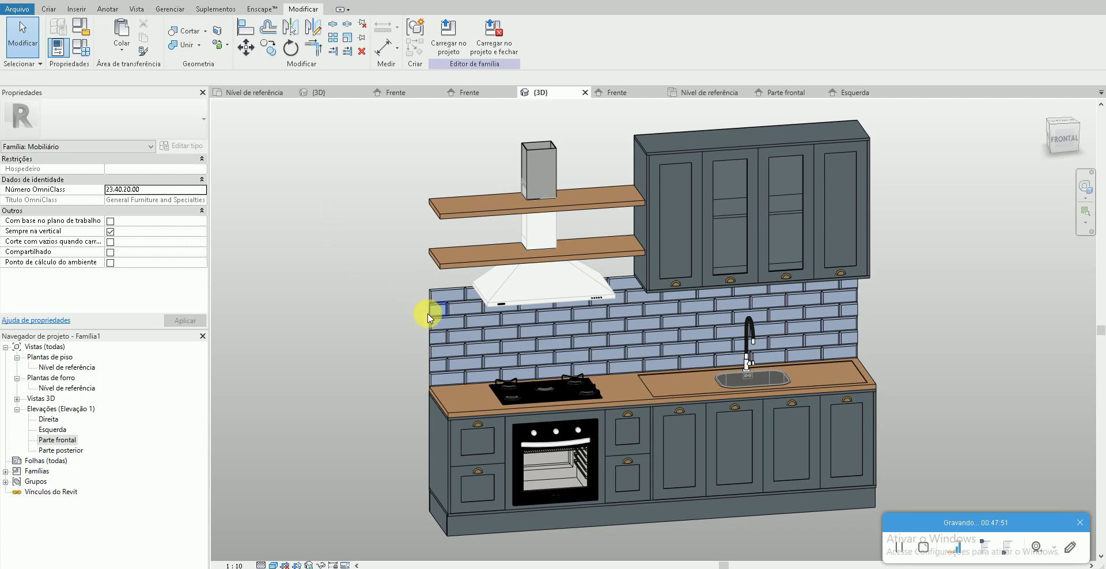
- Reopen the materials with MAT and browse the Ceramic appearances for PORCELANA 753
{"action": "key", "text": "m"}
{"action": "key", "text": "a"}
{"action": "key", "text": "t"}
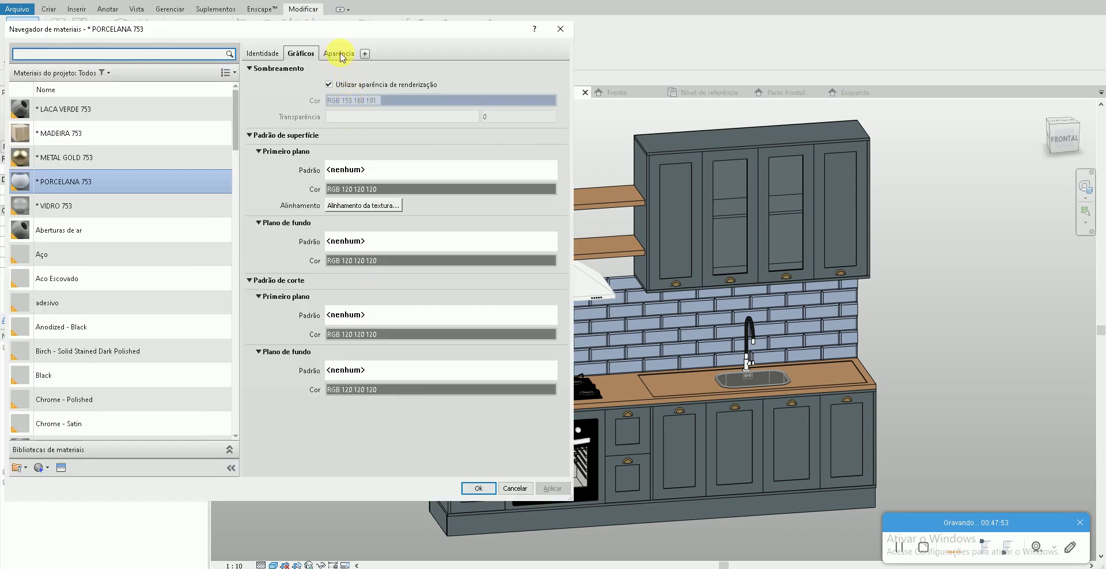
{"action": "left_click", "coordinate": [337, 53]}
{"action": "left_click", "coordinate": [545, 71]}
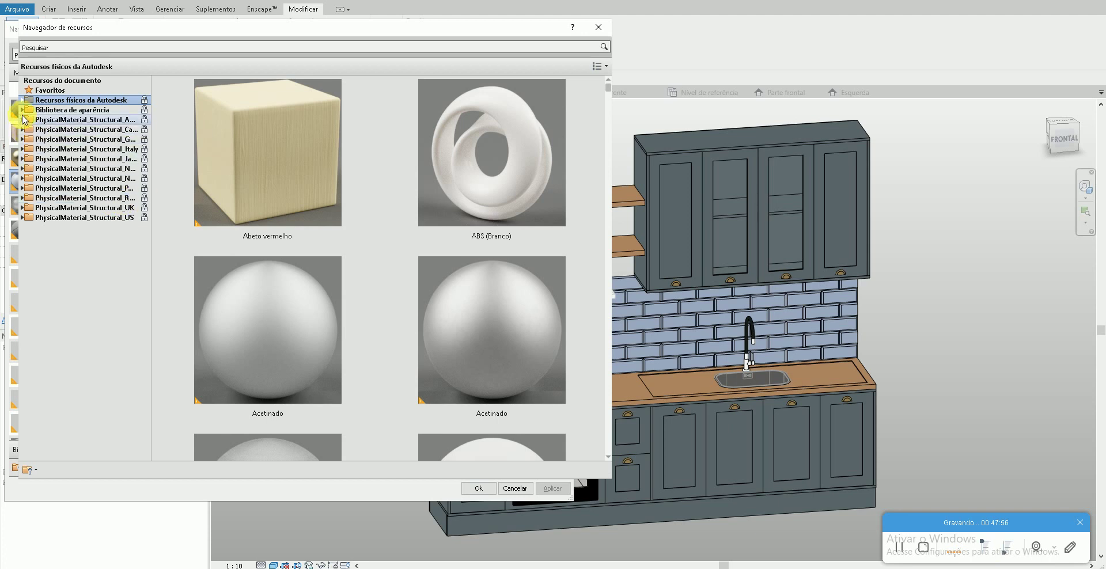
{"action": "left_click", "coordinate": [22, 109]}
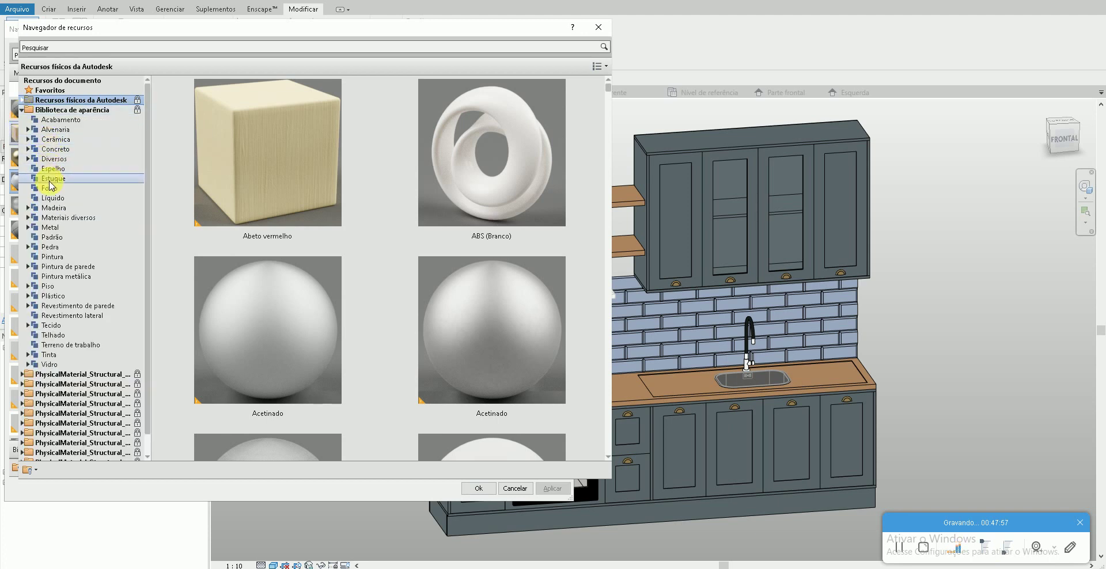
{"action": "left_click", "coordinate": [55, 139]}
- Replace the PORCELANA 753 appearance with Branco gelo ceramic, apply it and confirm
{"action": "scroll", "coordinate": [271, 231], "scroll_direction": "down", "scroll_amount": 5}
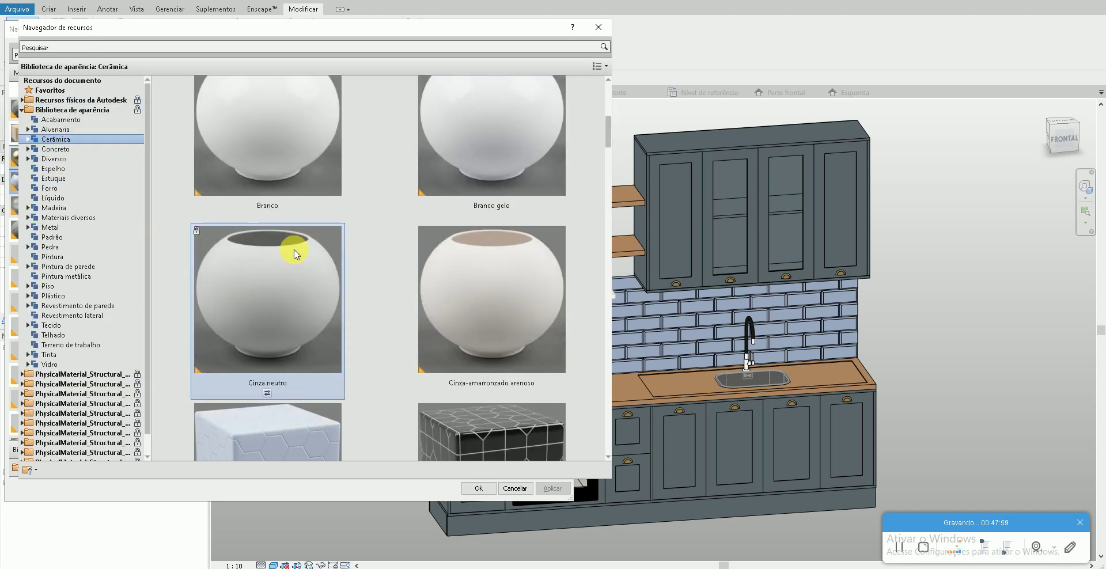
{"action": "scroll", "coordinate": [451, 227], "scroll_direction": "up", "scroll_amount": 5}
{"action": "scroll", "coordinate": [454, 226], "scroll_direction": "down", "scroll_amount": 4}
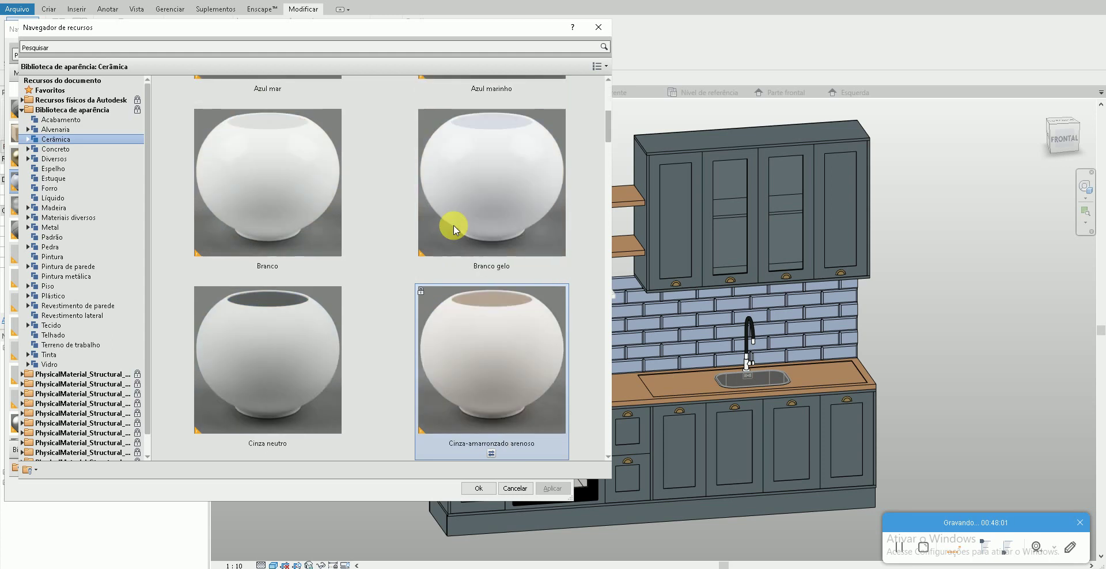
{"action": "scroll", "coordinate": [454, 225], "scroll_direction": "down", "scroll_amount": 3}
{"action": "scroll", "coordinate": [454, 225], "scroll_direction": "down", "scroll_amount": 3}
{"action": "scroll", "coordinate": [454, 225], "scroll_direction": "down", "scroll_amount": 3}
{"action": "scroll", "coordinate": [454, 225], "scroll_direction": "down", "scroll_amount": 3}
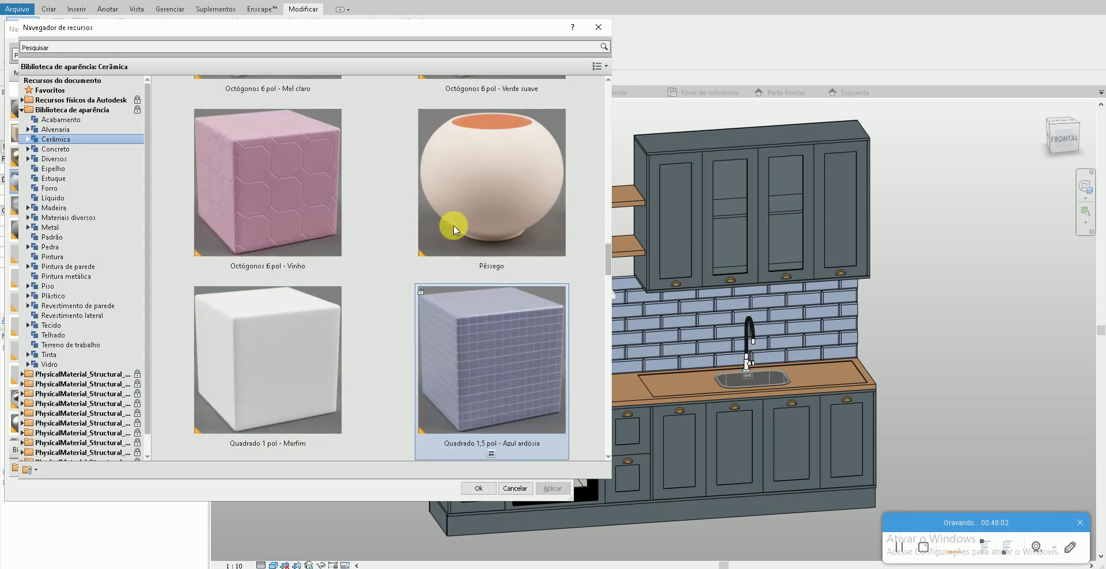
{"action": "scroll", "coordinate": [455, 230], "scroll_direction": "down", "scroll_amount": 3}
{"action": "scroll", "coordinate": [454, 229], "scroll_direction": "down", "scroll_amount": 3}
{"action": "scroll", "coordinate": [454, 230], "scroll_direction": "down", "scroll_amount": 3}
{"action": "scroll", "coordinate": [454, 229], "scroll_direction": "down", "scroll_amount": 3}
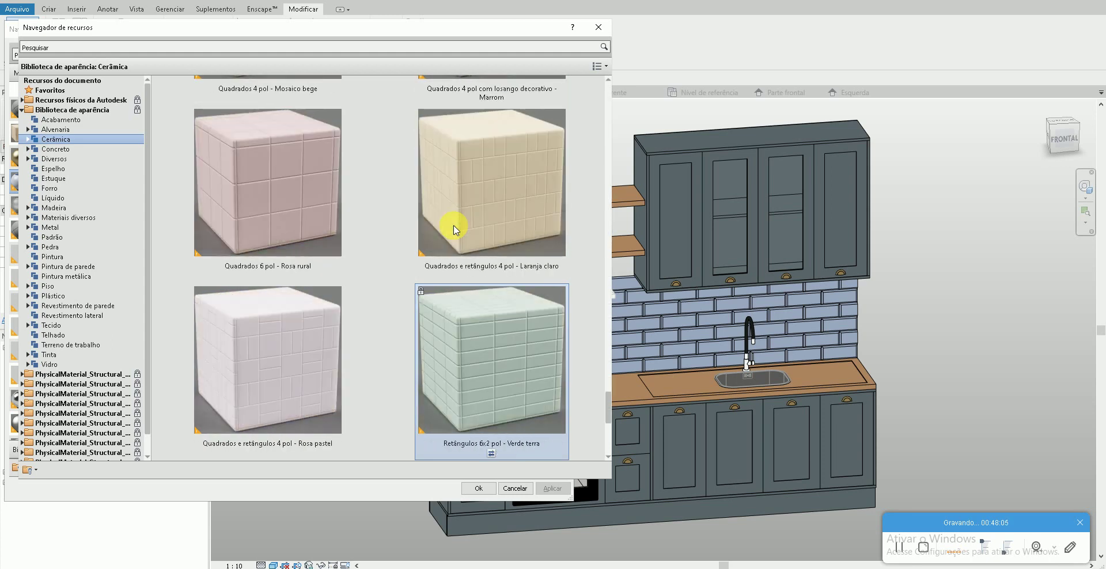
{"action": "scroll", "coordinate": [454, 230], "scroll_direction": "up", "scroll_amount": 3}
{"action": "scroll", "coordinate": [454, 229], "scroll_direction": "up", "scroll_amount": 3}
{"action": "scroll", "coordinate": [455, 230], "scroll_direction": "up", "scroll_amount": 3}
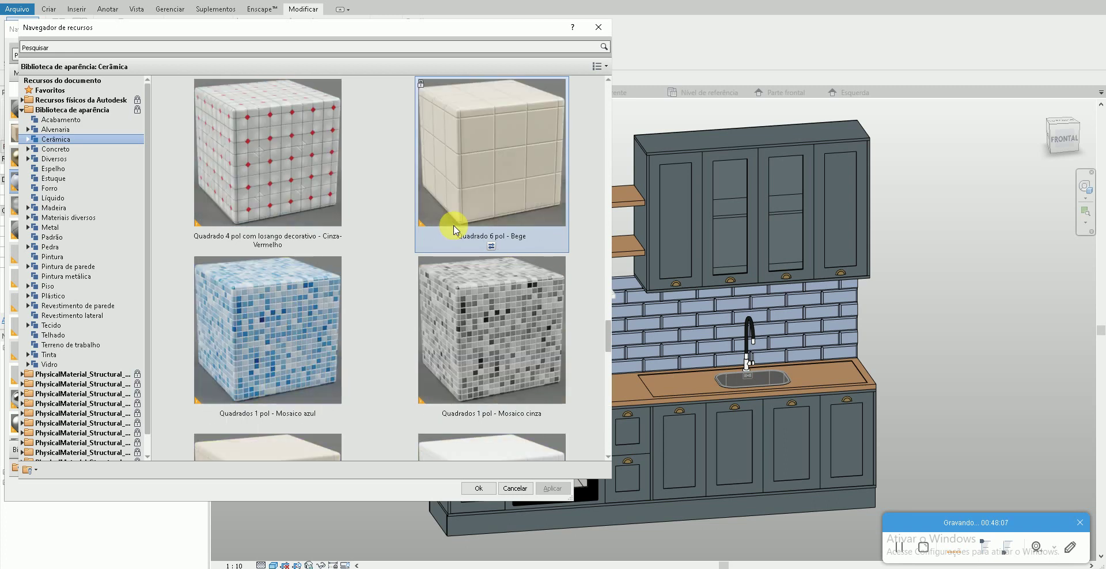
{"action": "scroll", "coordinate": [454, 230], "scroll_direction": "up", "scroll_amount": 3}
{"action": "scroll", "coordinate": [454, 229], "scroll_direction": "up", "scroll_amount": 3}
{"action": "scroll", "coordinate": [454, 229], "scroll_direction": "up", "scroll_amount": 3}
{"action": "scroll", "coordinate": [454, 229], "scroll_direction": "up", "scroll_amount": 3}
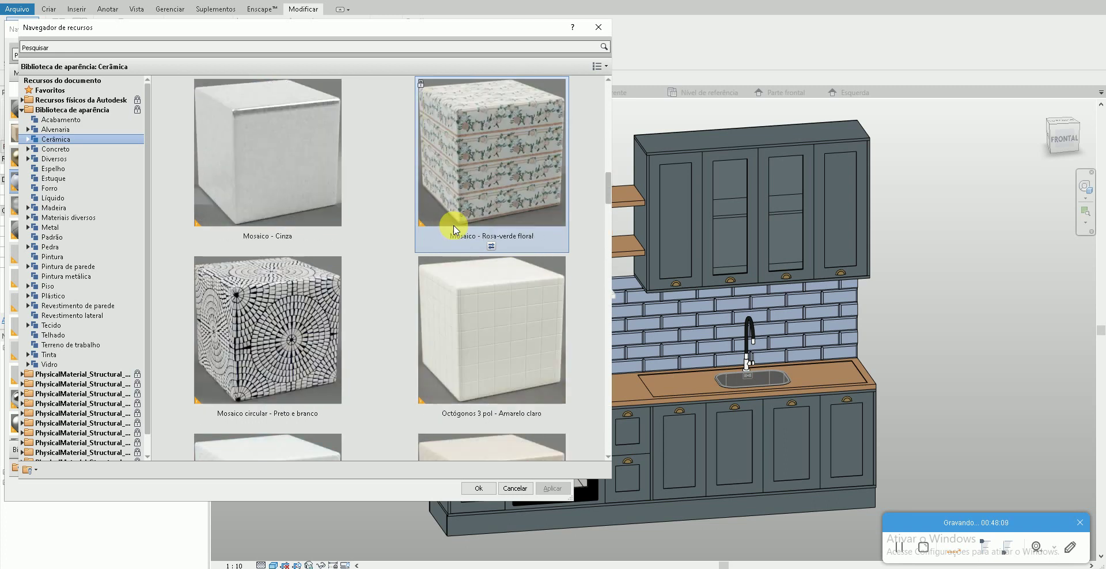
{"action": "scroll", "coordinate": [454, 229], "scroll_direction": "up", "scroll_amount": 3}
{"action": "scroll", "coordinate": [454, 229], "scroll_direction": "up", "scroll_amount": 3}
{"action": "scroll", "coordinate": [454, 229], "scroll_direction": "up", "scroll_amount": 3}
{"action": "scroll", "coordinate": [454, 230], "scroll_direction": "up", "scroll_amount": 3}
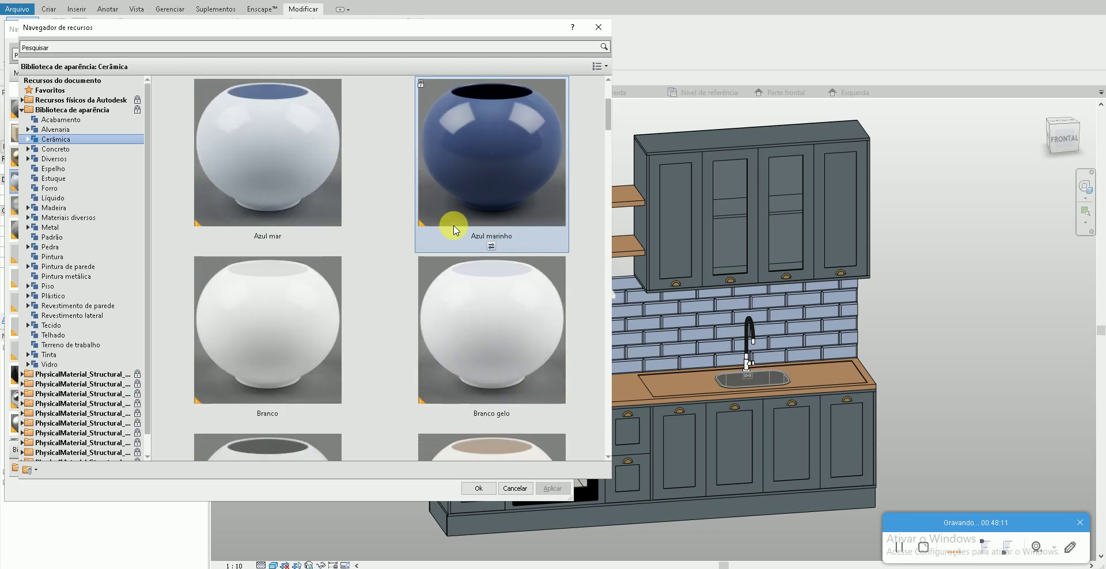
{"action": "scroll", "coordinate": [437, 227], "scroll_direction": "up", "scroll_amount": 3}
{"action": "scroll", "coordinate": [373, 298], "scroll_direction": "down", "scroll_amount": 6}
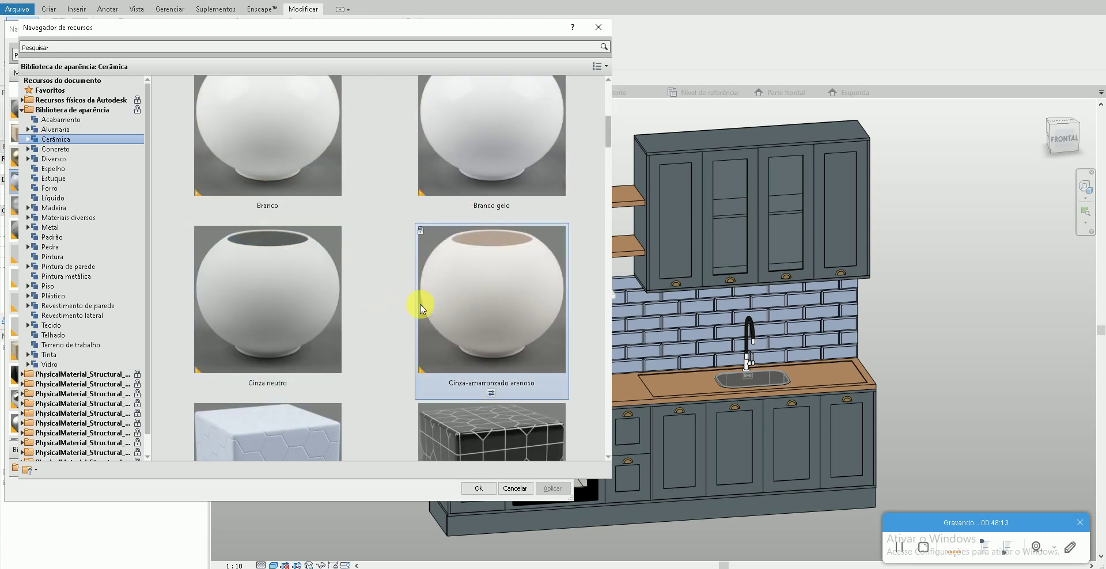
{"action": "scroll", "coordinate": [370, 190], "scroll_direction": "up", "scroll_amount": 1}
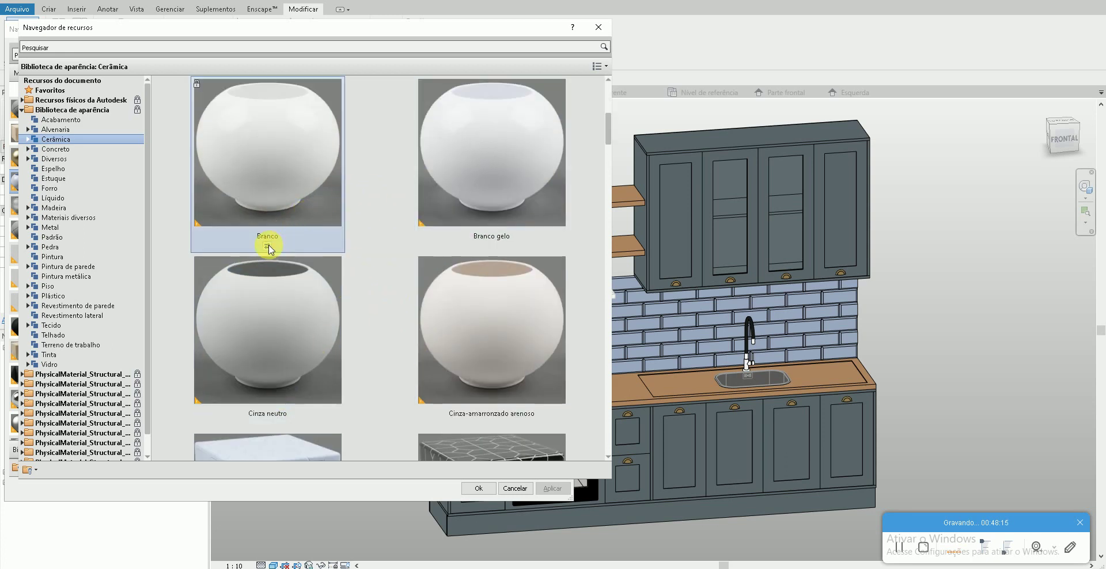
{"action": "left_click", "coordinate": [598, 27]}
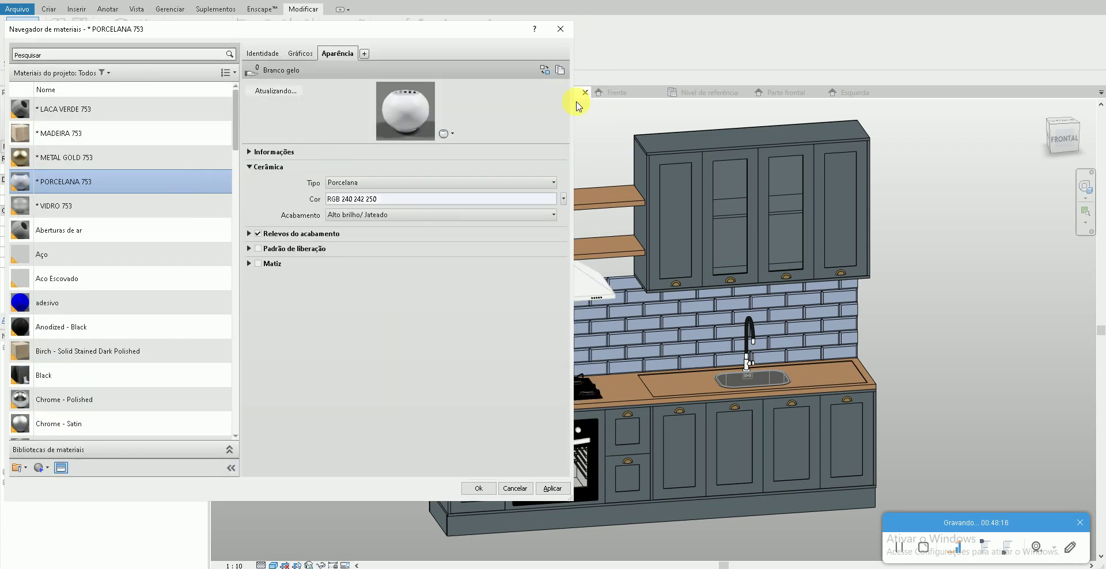
{"action": "left_click", "coordinate": [552, 488]}
{"action": "left_click", "coordinate": [471, 493]}
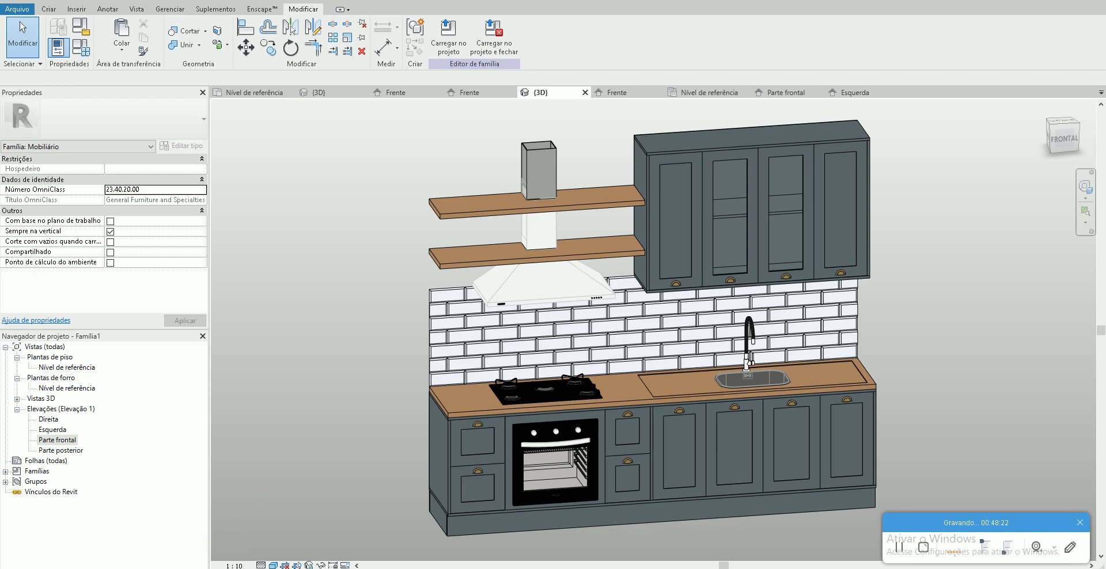
- Check the kitchen reference image, then open the Nível de referência floor plan
{"action": "key", "text": "alt+Tab"}
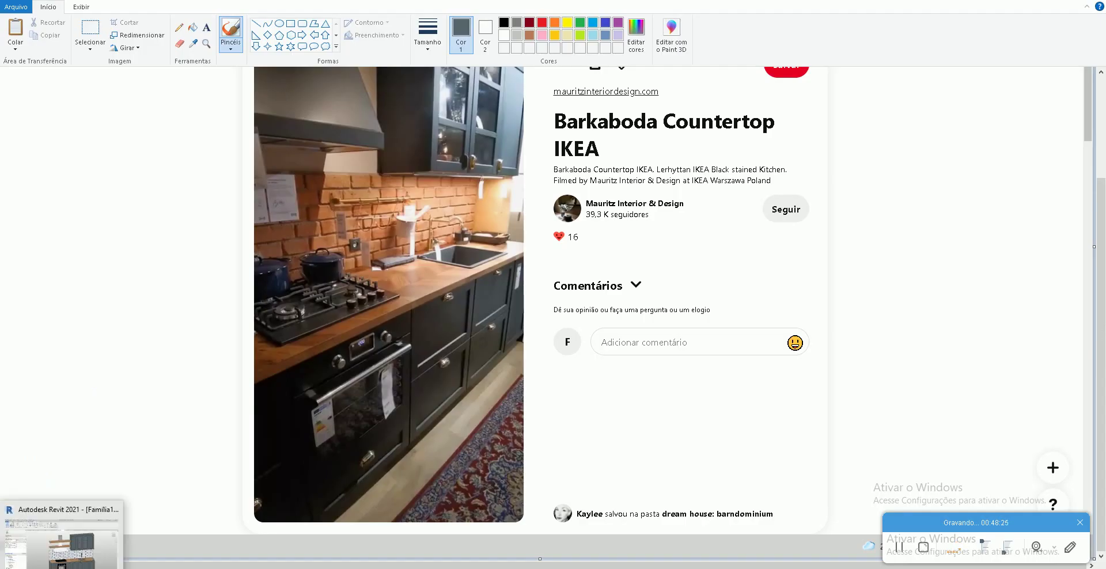
{"action": "left_click", "coordinate": [63, 535]}
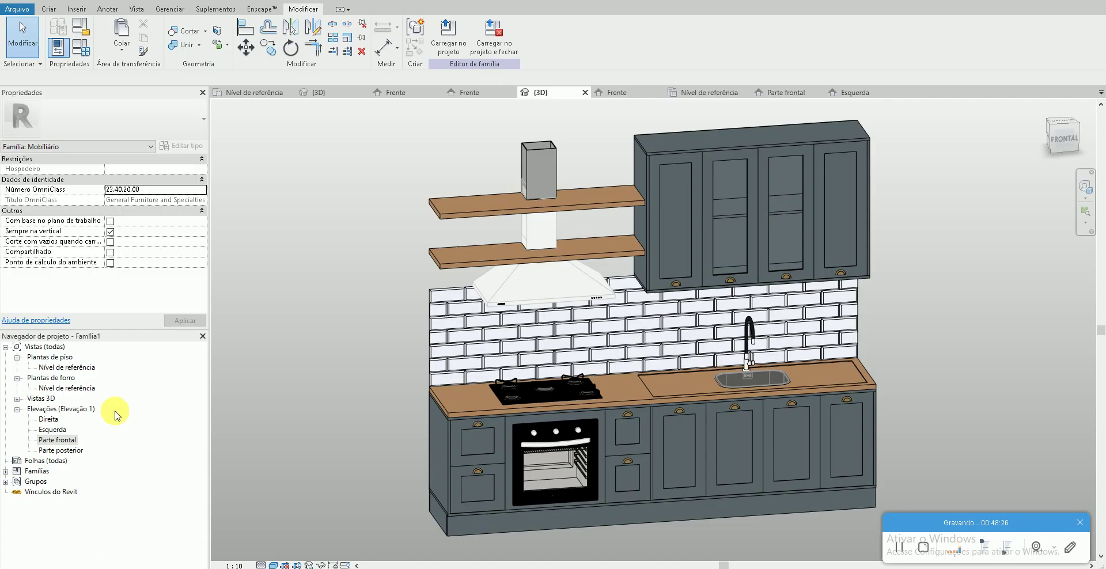
{"action": "double_click", "coordinate": [66, 367]}
- Start a component with CM and browse to the Pacote 4 BLOCOS REVIT folder as large icons
{"action": "key", "text": "c"}
{"action": "key", "text": "m"}
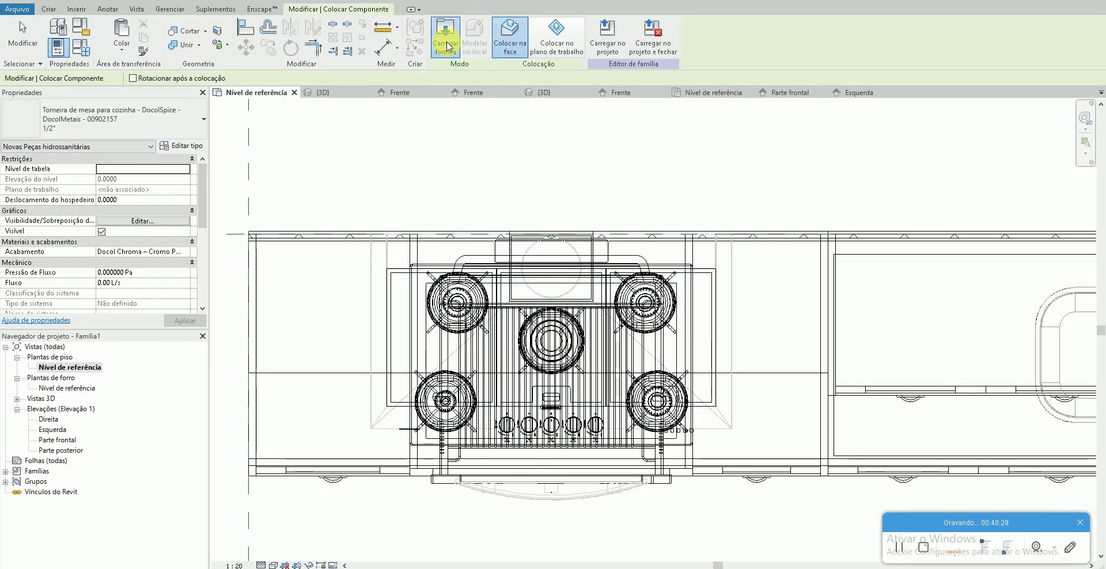
{"action": "left_click", "coordinate": [447, 46]}
{"action": "left_click", "coordinate": [87, 255]}
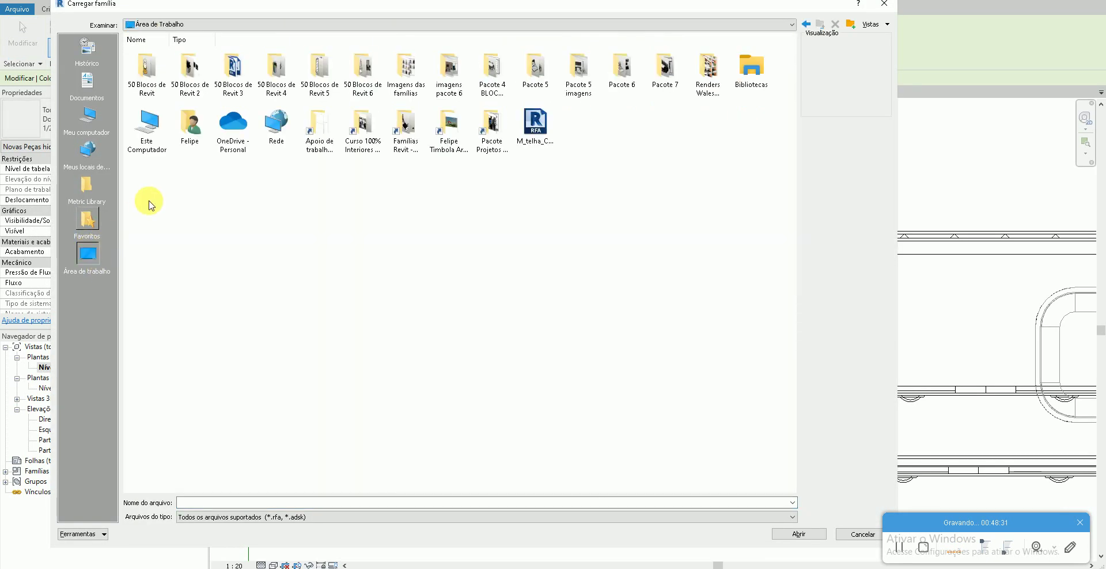
{"action": "double_click", "coordinate": [488, 68]}
{"action": "right_click", "coordinate": [847, 205]}
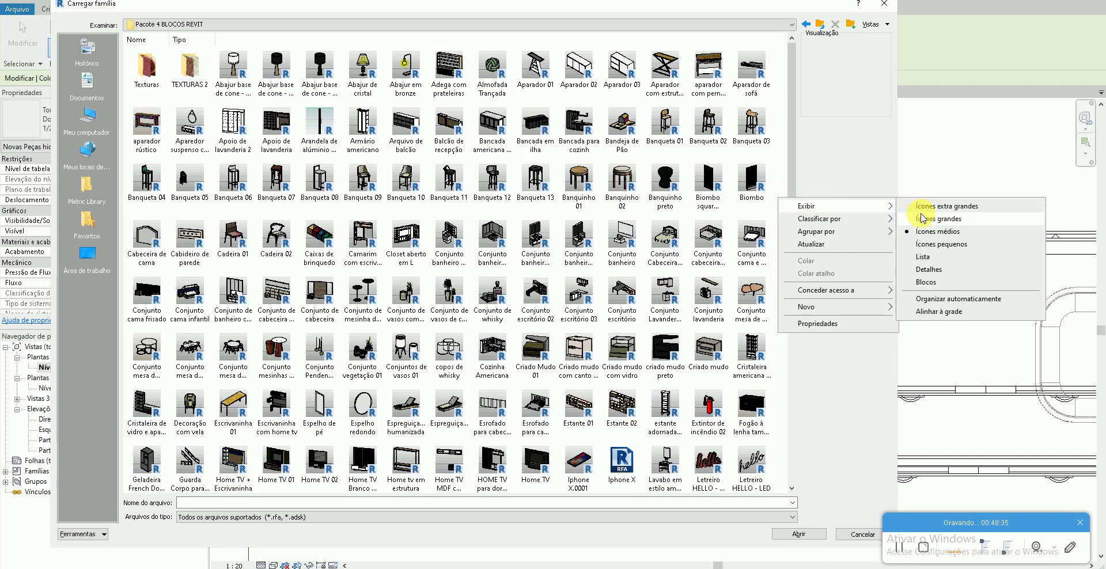
{"action": "left_click", "coordinate": [919, 215]}
- Load the Panela 01 pot family and place it over the hob
{"action": "scroll", "coordinate": [812, 262], "scroll_direction": "down", "scroll_amount": 5}
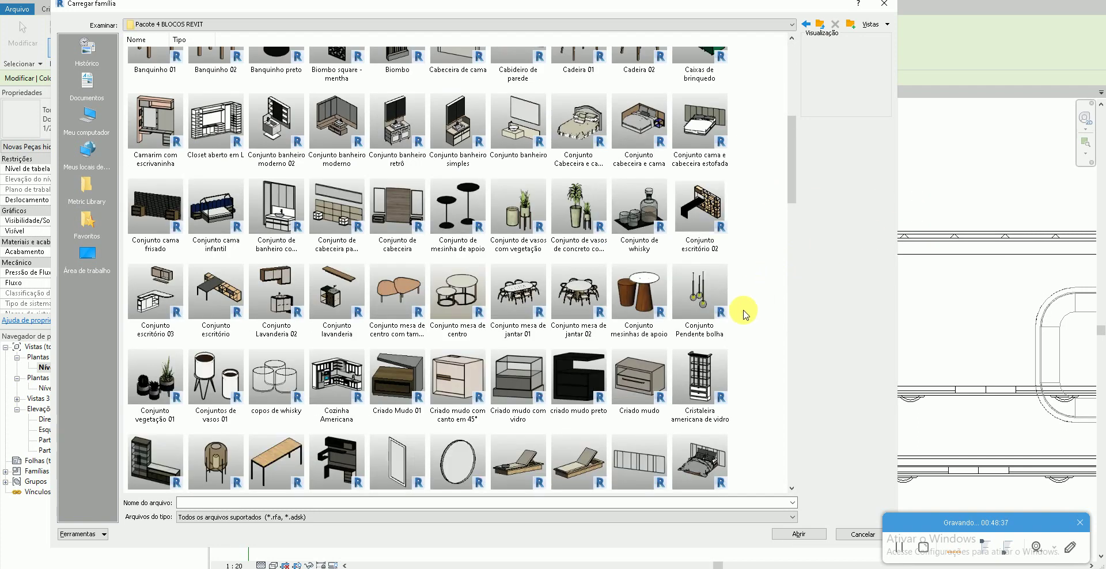
{"action": "scroll", "coordinate": [743, 314], "scroll_direction": "down", "scroll_amount": 3}
{"action": "scroll", "coordinate": [742, 314], "scroll_direction": "down", "scroll_amount": 3}
{"action": "scroll", "coordinate": [743, 314], "scroll_direction": "down", "scroll_amount": 3}
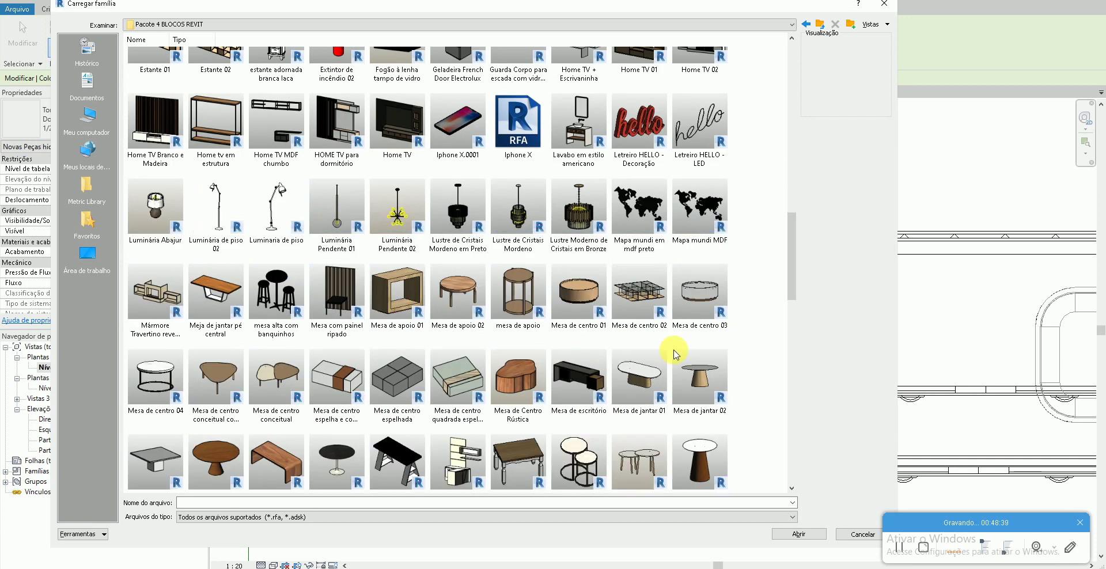
{"action": "left_click", "coordinate": [642, 371]}
{"action": "key", "text": "p"}
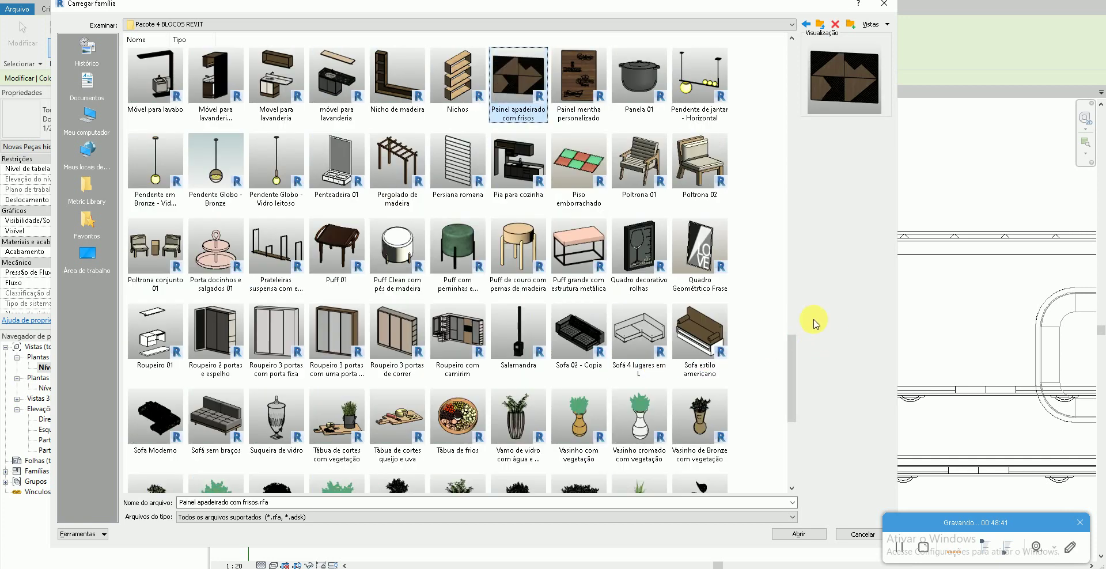
{"action": "double_click", "coordinate": [639, 78]}
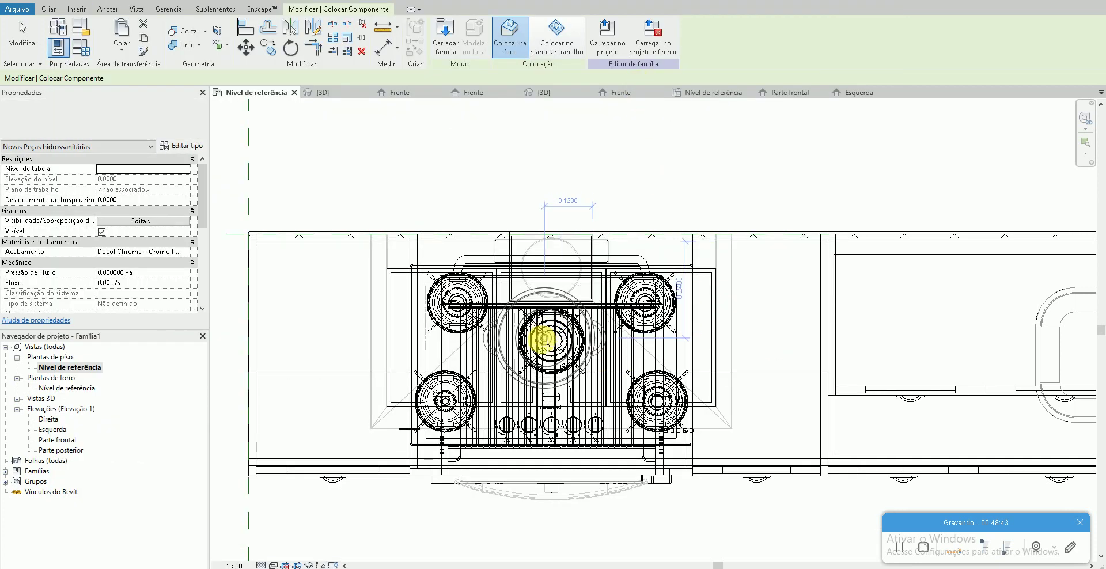
{"action": "key", "text": "Escape"}
- In the Parte frontal elevation, raise the Panela 01 pot onto the cooktop at 0.9450 elevation
{"action": "double_click", "coordinate": [55, 440]}
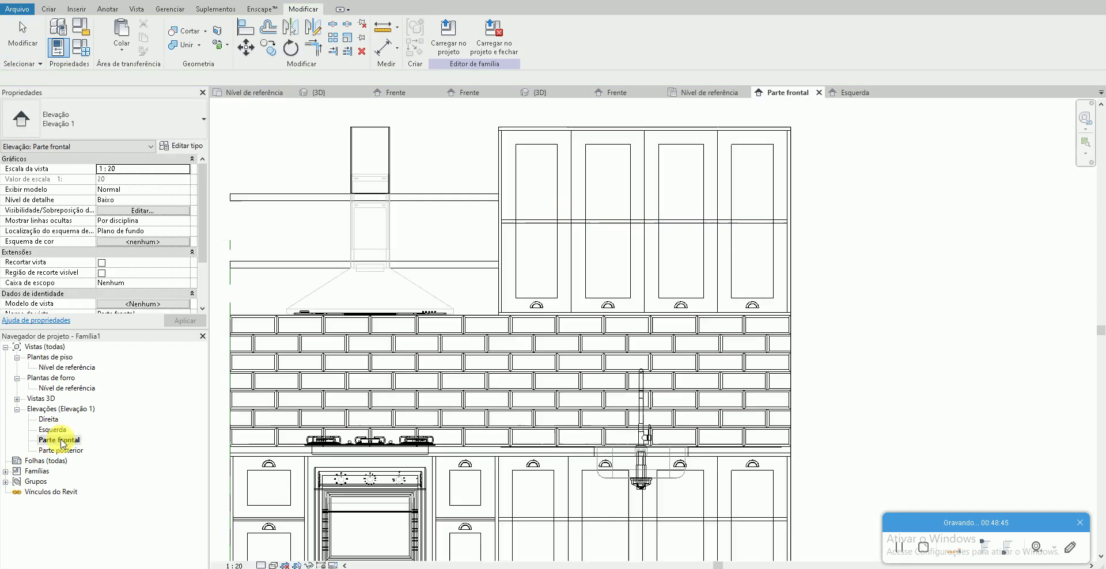
{"action": "mouse_move", "coordinate": [399, 547]}
{"action": "left_mouse_down"}
{"action": "mouse_move", "coordinate": [382, 299]}
{"action": "mouse_move", "coordinate": [420, 335]}
{"action": "left_mouse_up"}
{"action": "scroll", "coordinate": [422, 324], "scroll_direction": "up", "scroll_amount": 1}
{"action": "scroll", "coordinate": [422, 324], "scroll_direction": "up", "scroll_amount": 2}
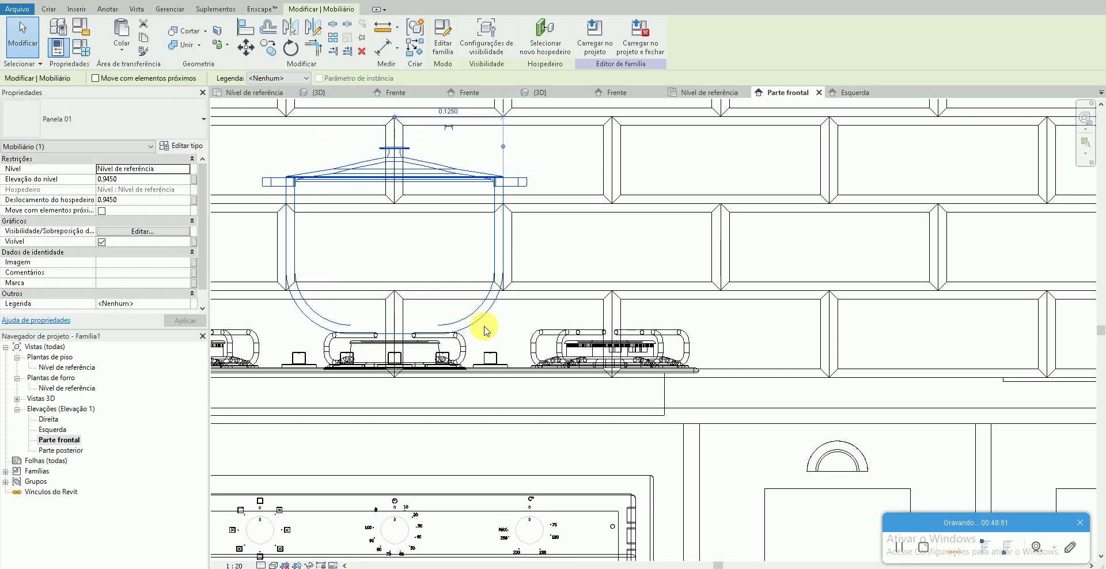
- Check the pot in 3D, return to the Nível de referência plan and compare with the reference photo
{"action": "left_click", "coordinate": [198, 0]}
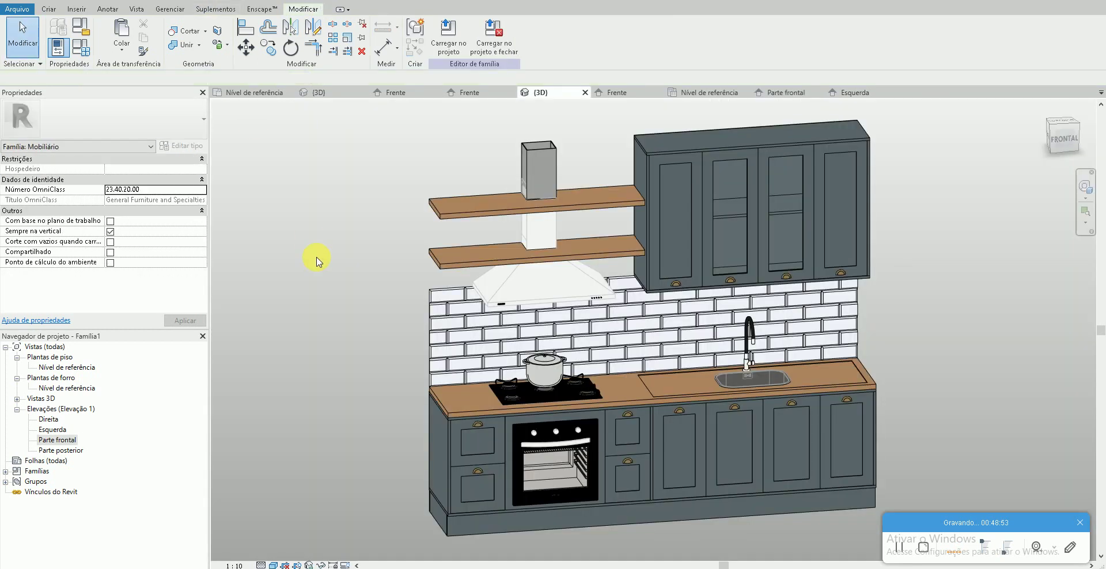
{"action": "double_click", "coordinate": [75, 367]}
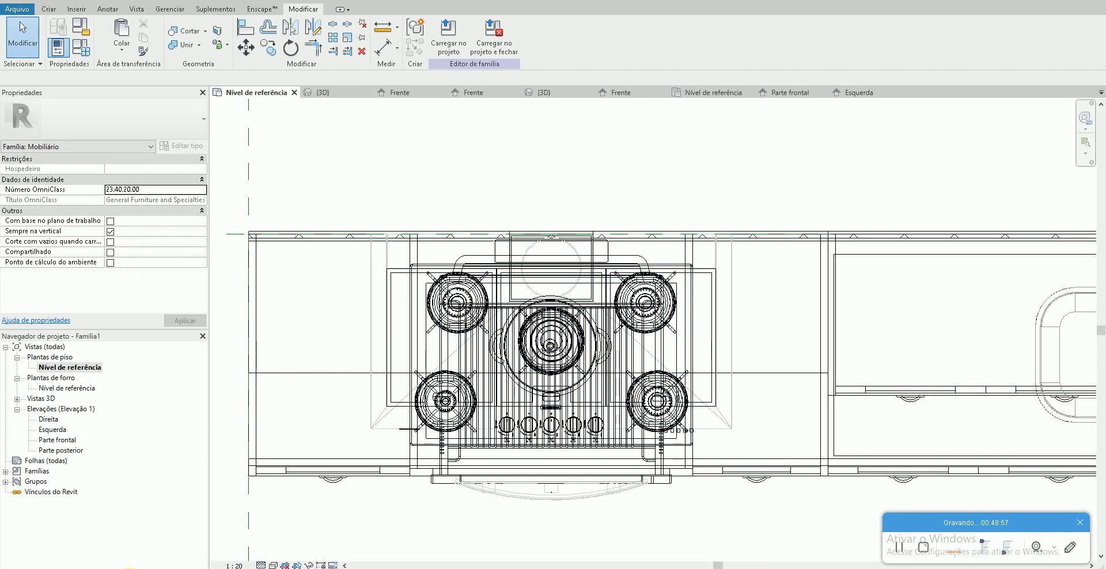
{"action": "key", "text": "alt+Tab"}
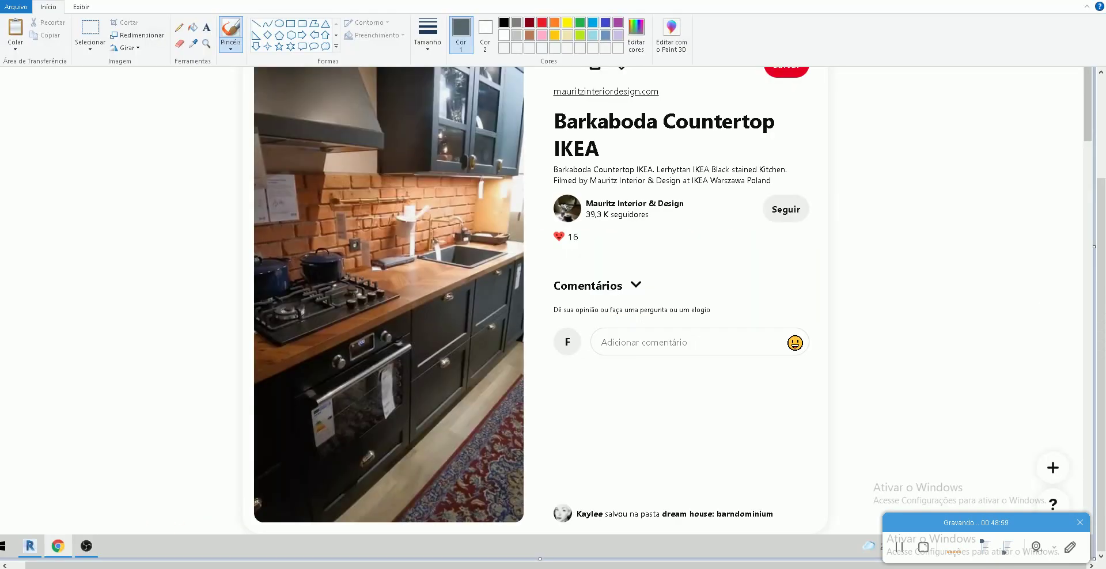
{"action": "key", "text": "alt+Tab"}
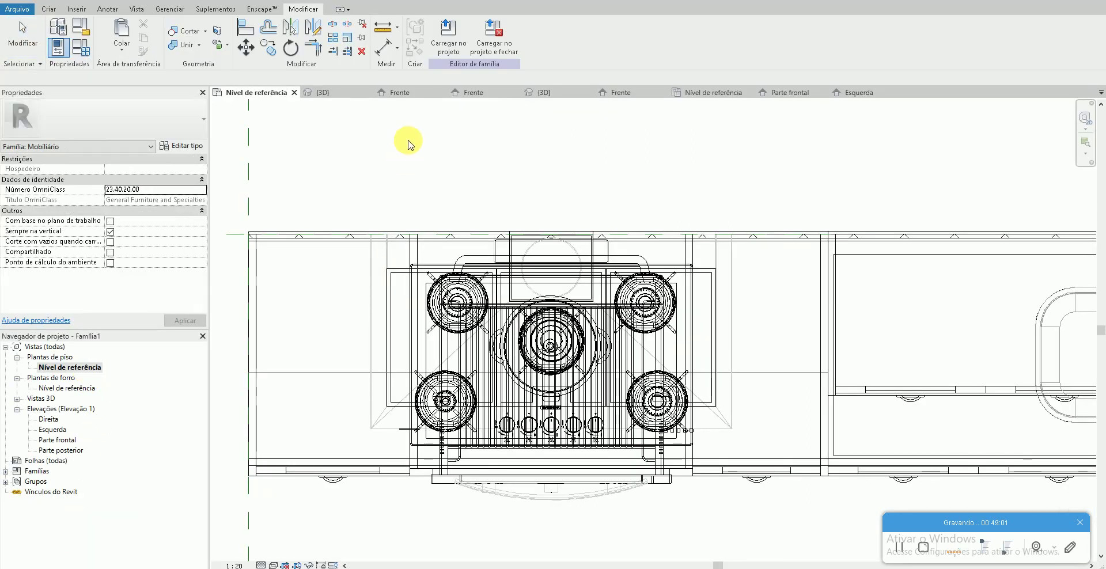
- Start Place Component (CM) and open Load Family with the file list shown as large icons
{"action": "key", "text": "c"}
{"action": "key", "text": "m"}
{"action": "left_click", "coordinate": [446, 34]}
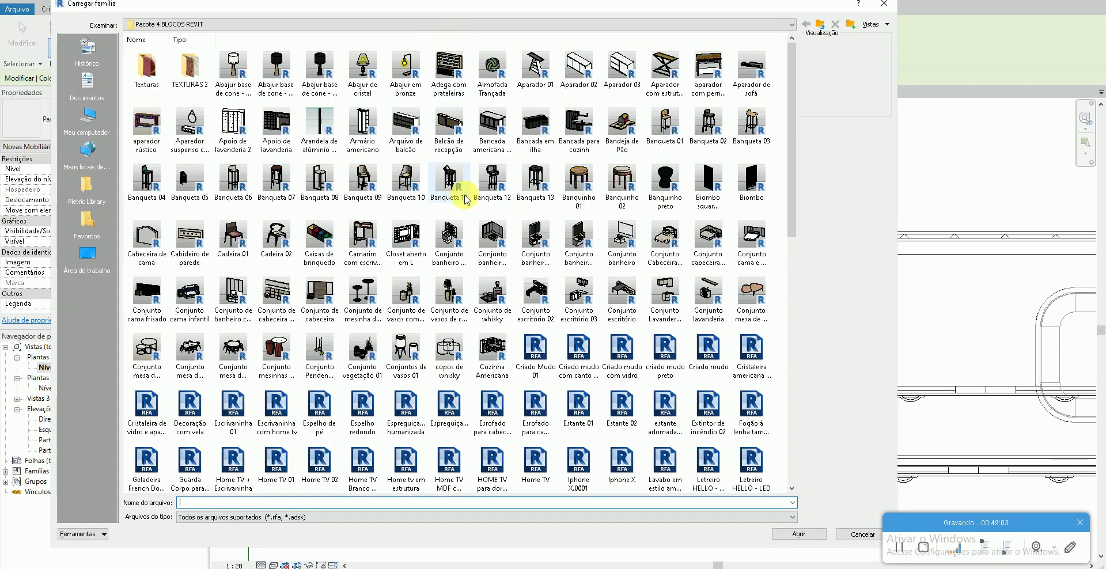
{"action": "right_click", "coordinate": [782, 217]}
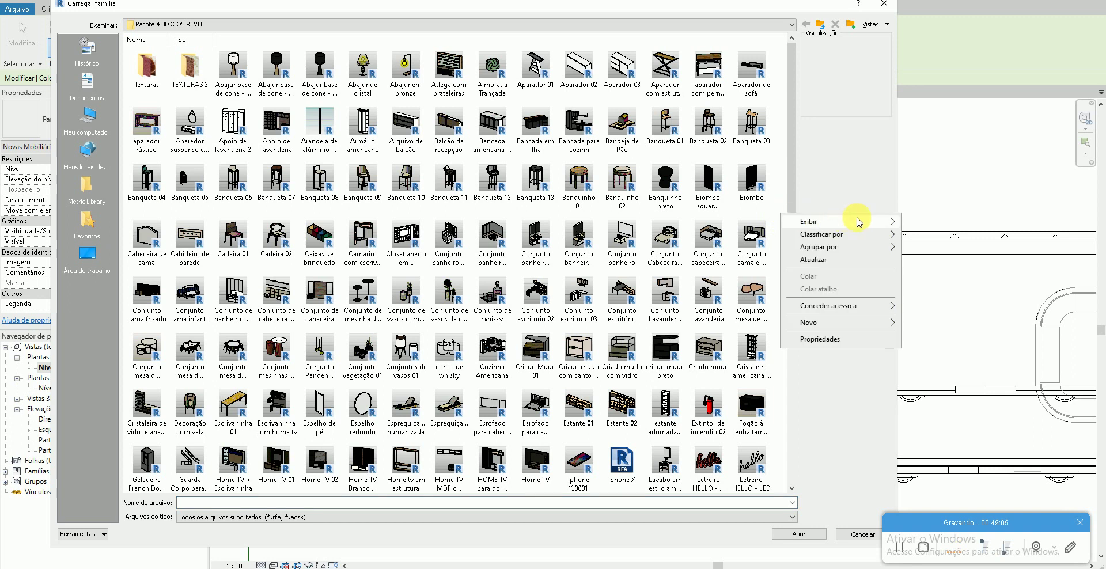
{"action": "left_click", "coordinate": [918, 227]}
{"action": "scroll", "coordinate": [784, 236], "scroll_direction": "down", "scroll_amount": 5}
{"action": "scroll", "coordinate": [784, 236], "scroll_direction": "down", "scroll_amount": 10}
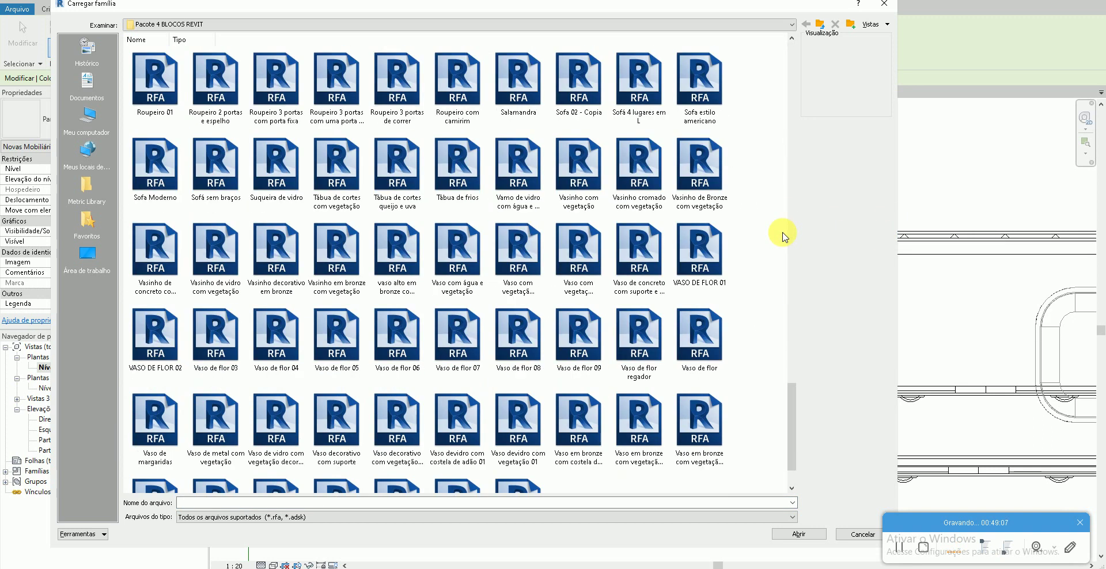
{"action": "scroll", "coordinate": [785, 236], "scroll_direction": "down", "scroll_amount": 5}
{"action": "scroll", "coordinate": [759, 252], "scroll_direction": "down", "scroll_amount": 2}
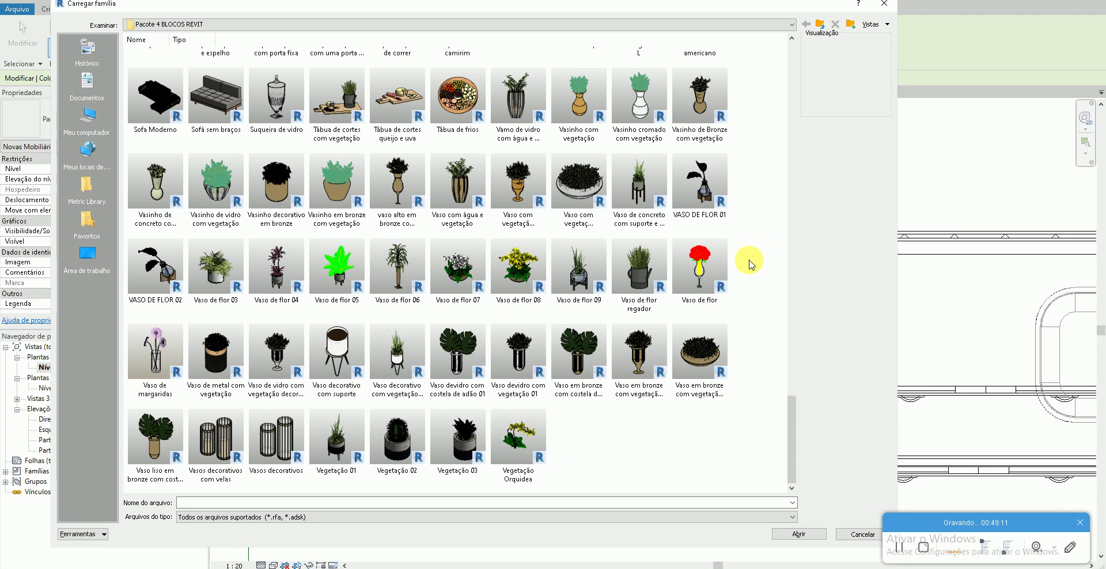
{"action": "scroll", "coordinate": [751, 265], "scroll_direction": "up", "scroll_amount": 4}
{"action": "scroll", "coordinate": [751, 264], "scroll_direction": "up", "scroll_amount": 4}
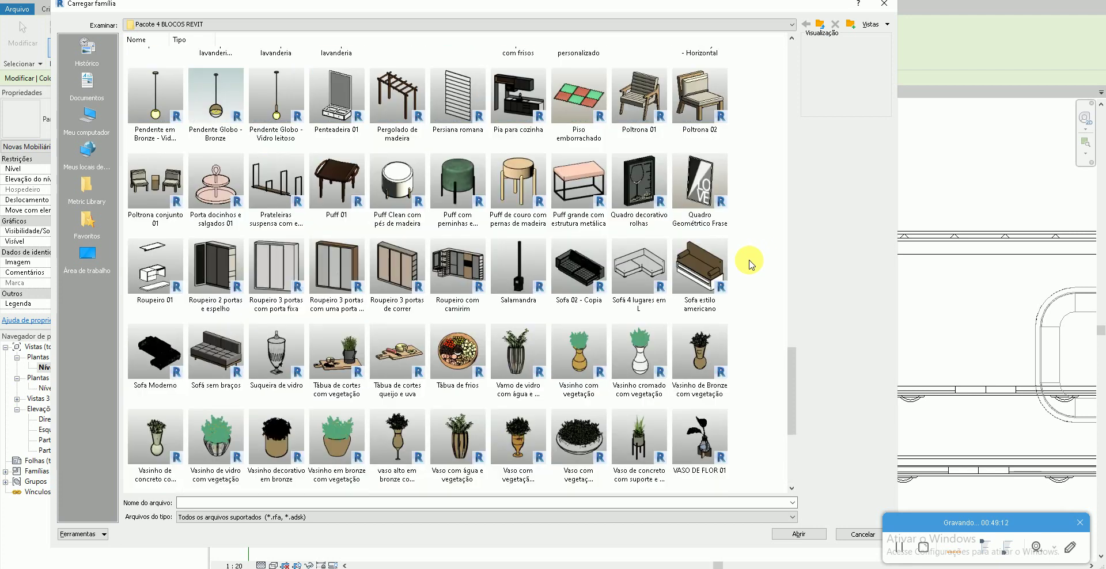
{"action": "scroll", "coordinate": [751, 265], "scroll_direction": "up", "scroll_amount": 4}
{"action": "scroll", "coordinate": [751, 265], "scroll_direction": "up", "scroll_amount": 10}
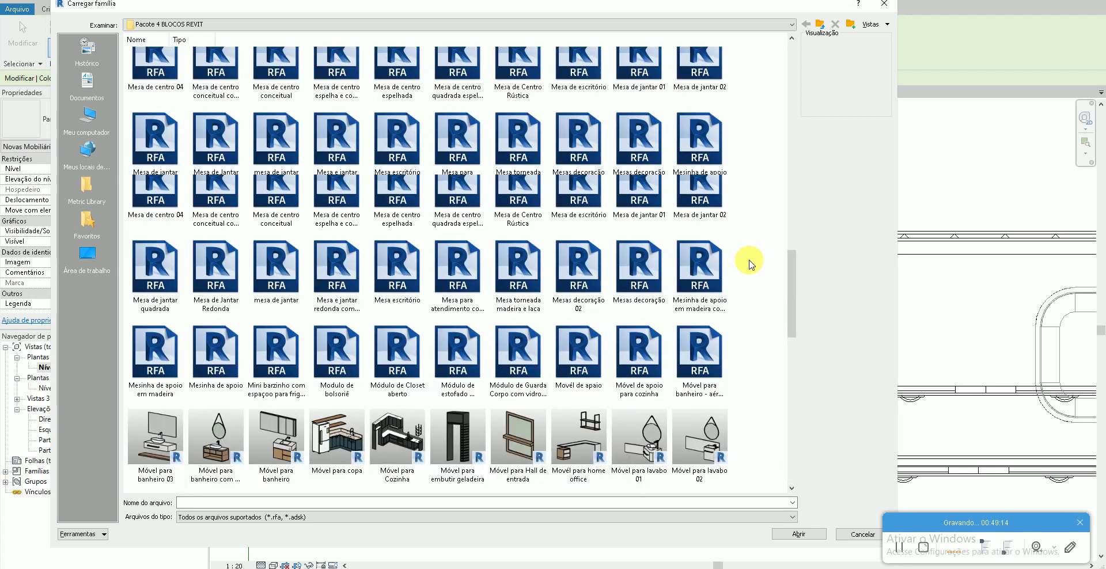
{"action": "scroll", "coordinate": [751, 264], "scroll_direction": "up", "scroll_amount": 5}
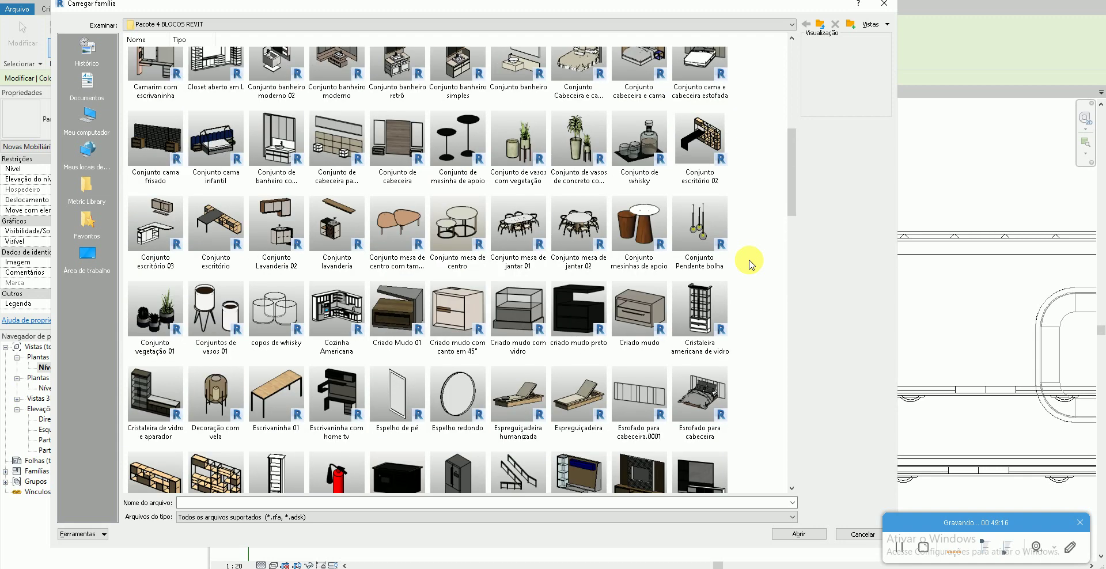
{"action": "scroll", "coordinate": [751, 265], "scroll_direction": "up", "scroll_amount": 10}
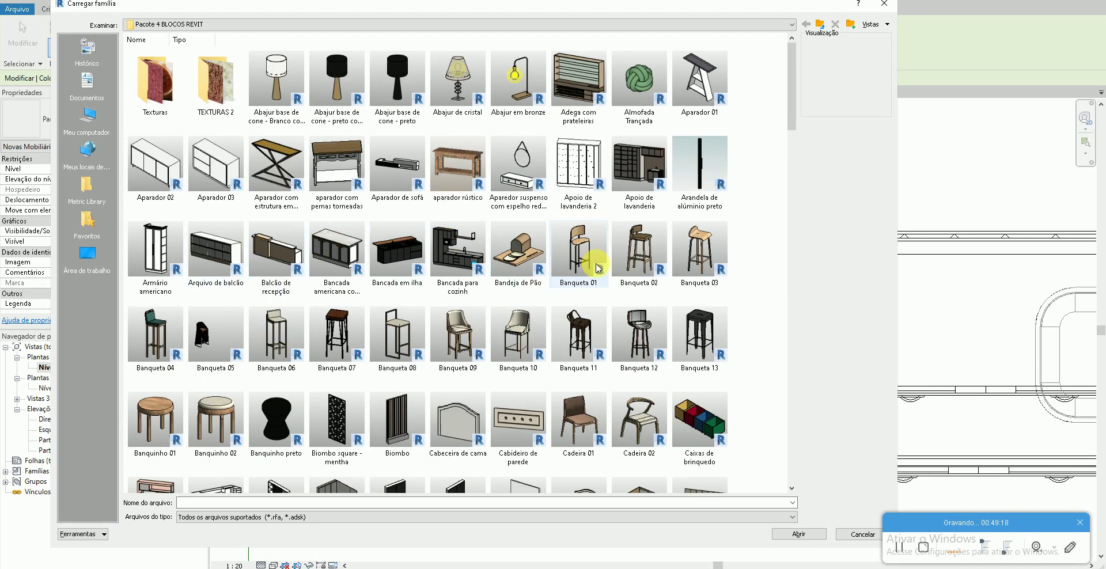
{"action": "scroll", "coordinate": [709, 259], "scroll_direction": "down", "scroll_amount": 15}
{"action": "scroll", "coordinate": [676, 269], "scroll_direction": "down", "scroll_amount": 15}
{"action": "scroll", "coordinate": [712, 286], "scroll_direction": "up", "scroll_amount": 5}
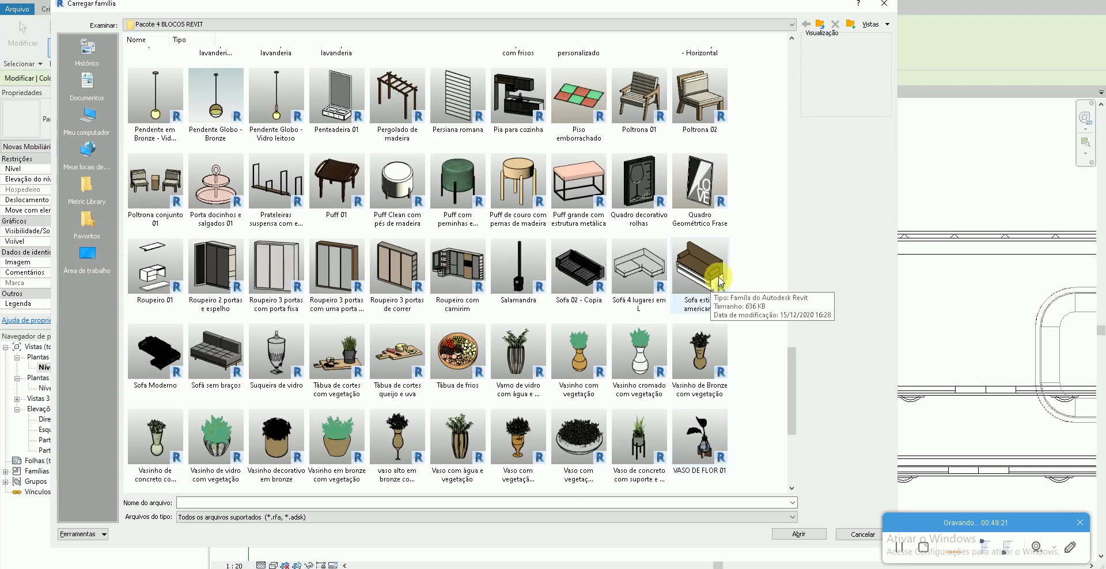
{"action": "scroll", "coordinate": [728, 283], "scroll_direction": "up", "scroll_amount": 5}
{"action": "scroll", "coordinate": [755, 276], "scroll_direction": "up", "scroll_amount": 5}
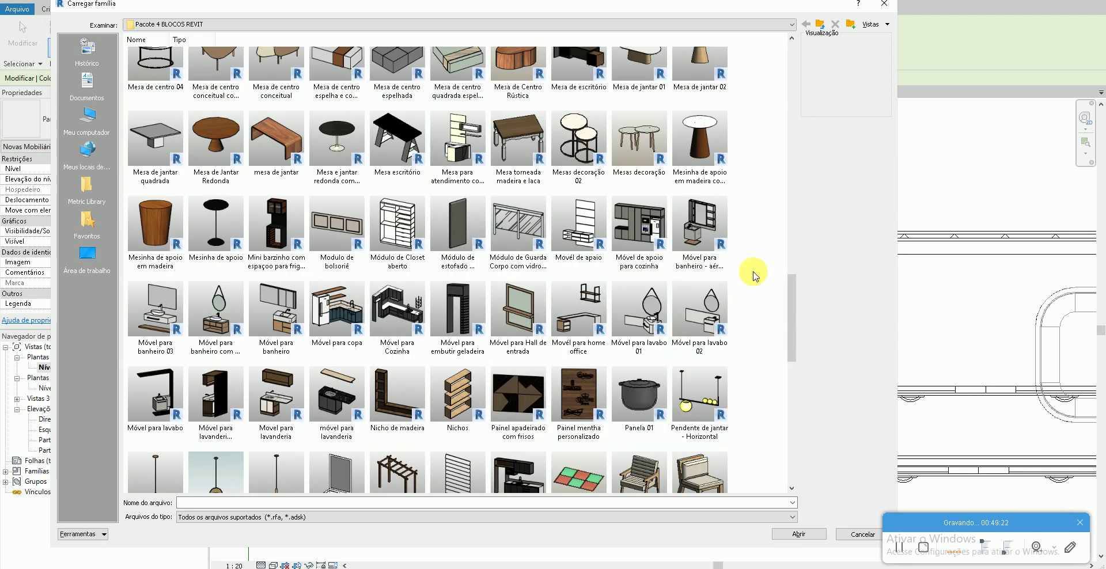
- Browse to Área de Trabalho > Apoio de trabalho > Blocos de Revit > Cozinha, shown as large icons
{"action": "left_click", "coordinate": [87, 270]}
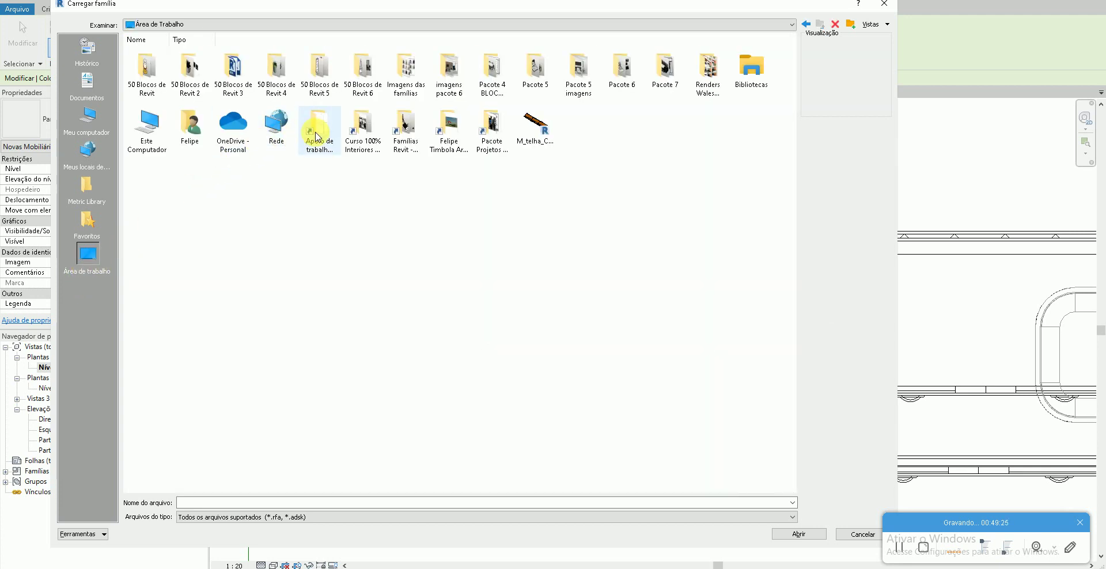
{"action": "double_click", "coordinate": [318, 138]}
{"action": "double_click", "coordinate": [359, 75]}
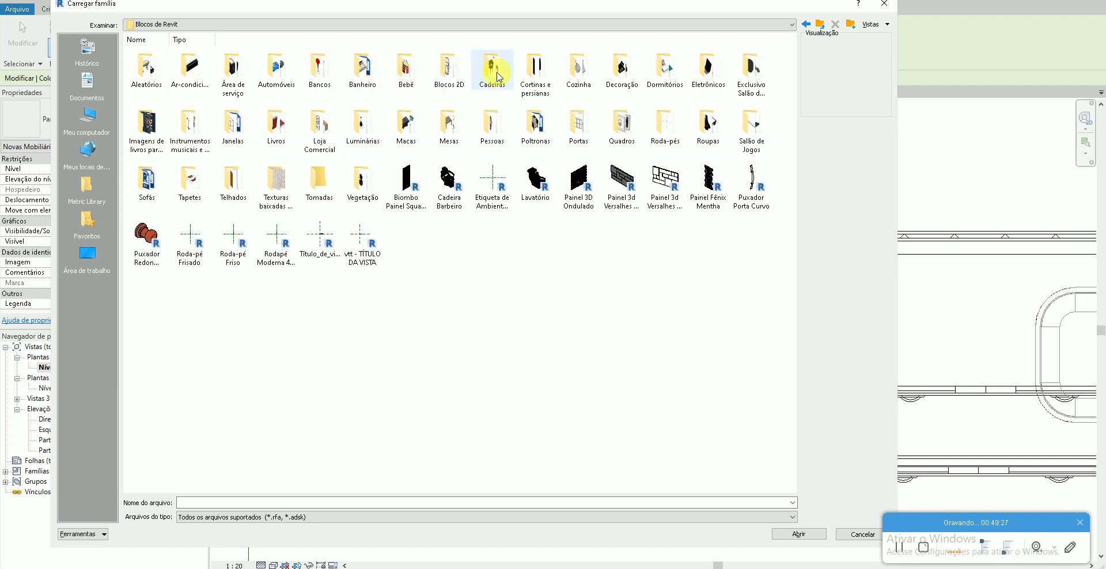
{"action": "double_click", "coordinate": [579, 71]}
{"action": "right_click", "coordinate": [781, 148]}
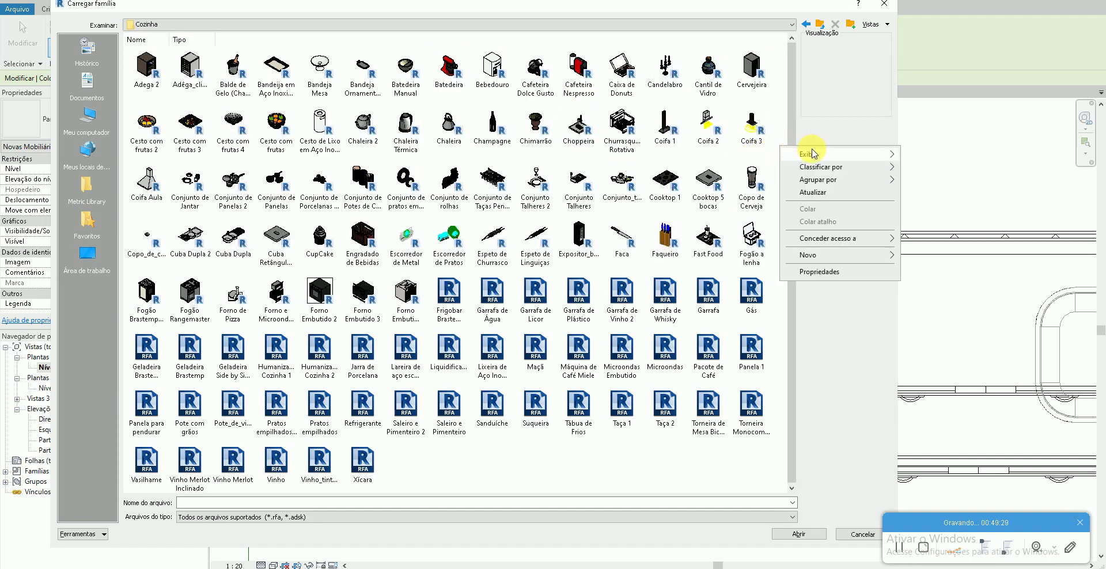
{"action": "left_click", "coordinate": [922, 167]}
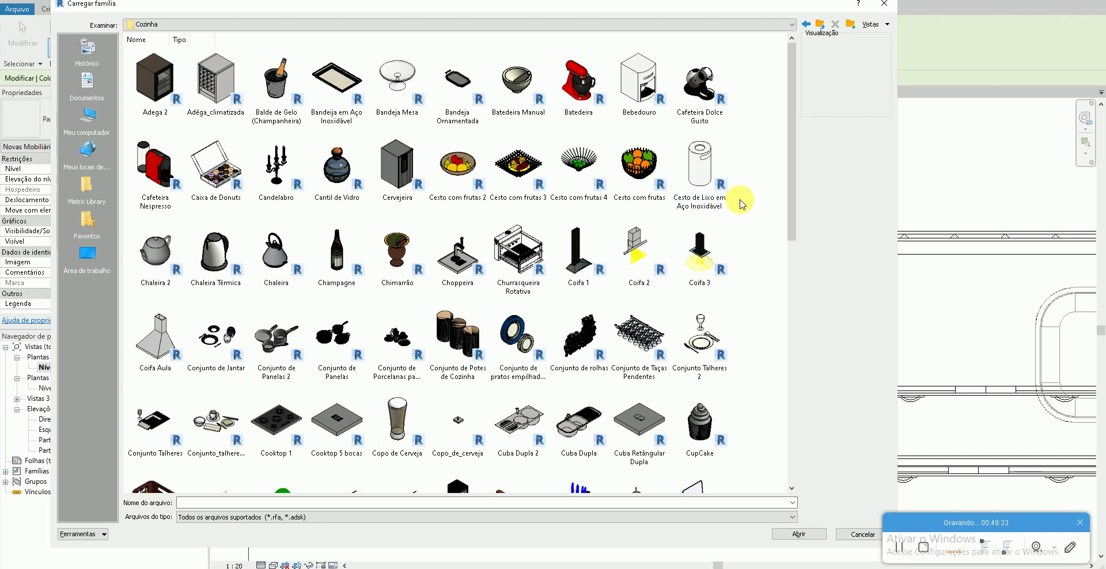
{"action": "scroll", "coordinate": [742, 205], "scroll_direction": "down", "scroll_amount": 1}
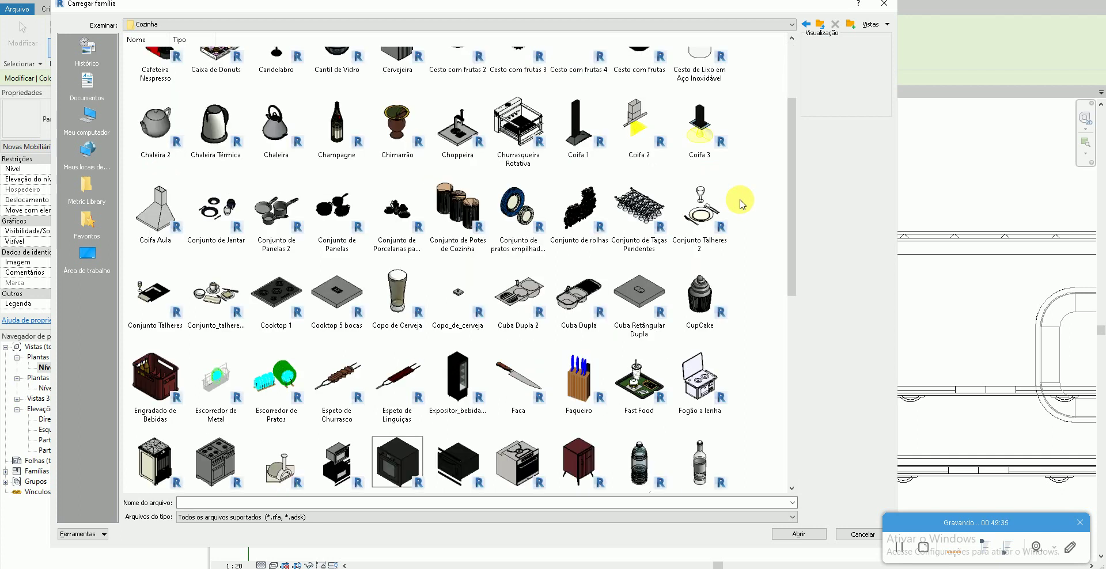
{"action": "scroll", "coordinate": [741, 205], "scroll_direction": "down", "scroll_amount": 2}
{"action": "scroll", "coordinate": [742, 204], "scroll_direction": "down", "scroll_amount": 2}
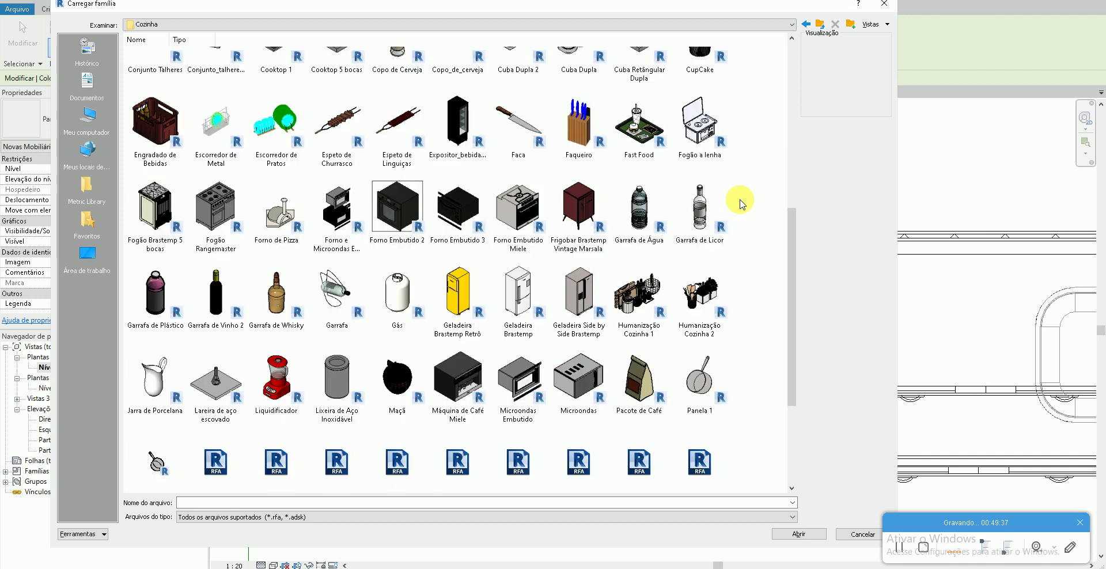
{"action": "scroll", "coordinate": [742, 205], "scroll_direction": "down", "scroll_amount": 2}
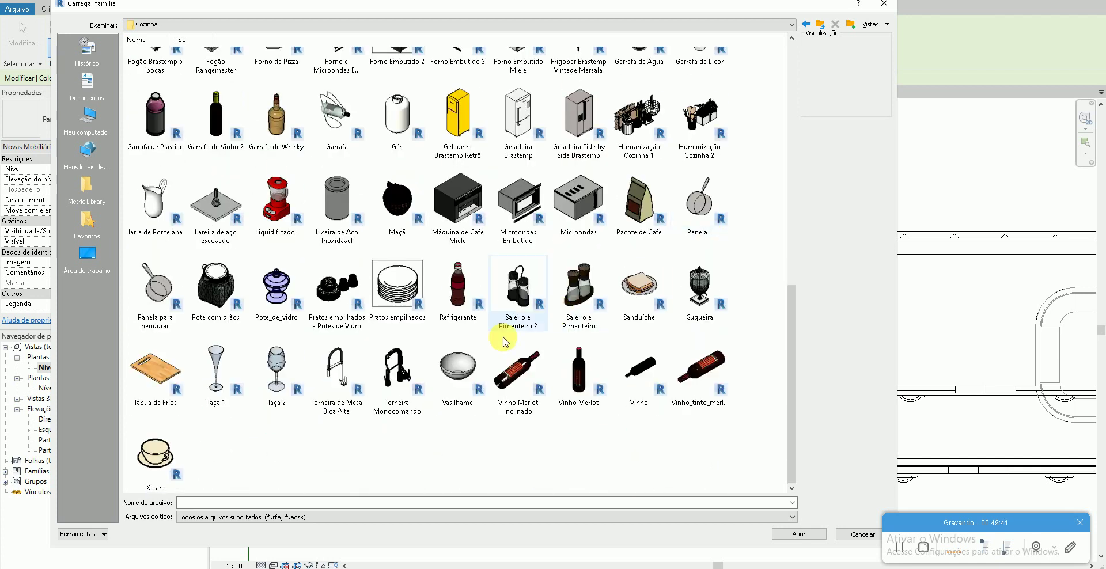
- Place the Vasilhame bowl in plan and lift it onto the shelf in the Parte frontal elevation
{"action": "double_click", "coordinate": [466, 375]}
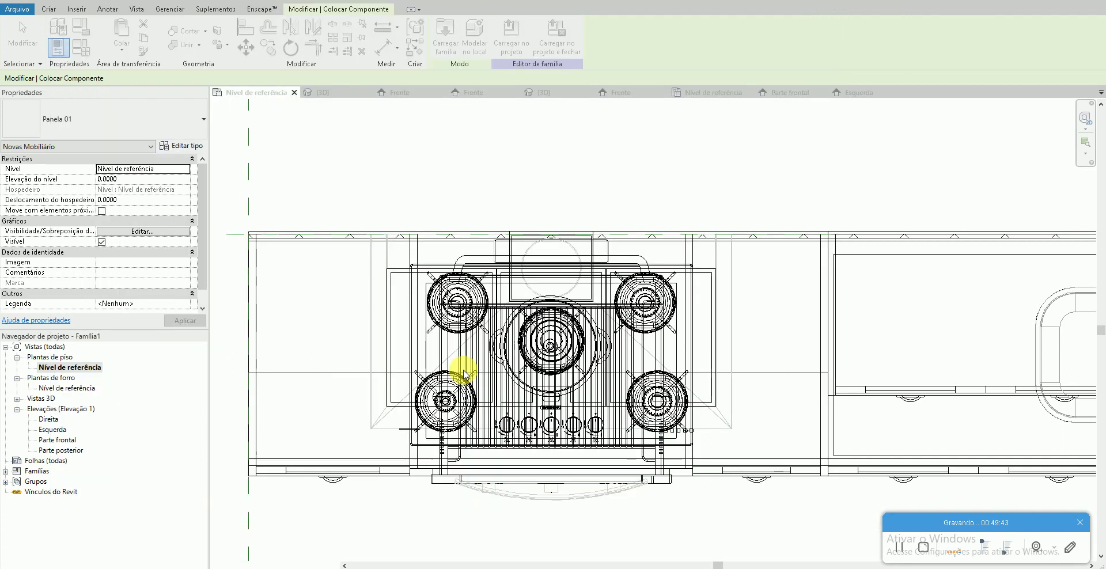
{"action": "left_click", "coordinate": [331, 321]}
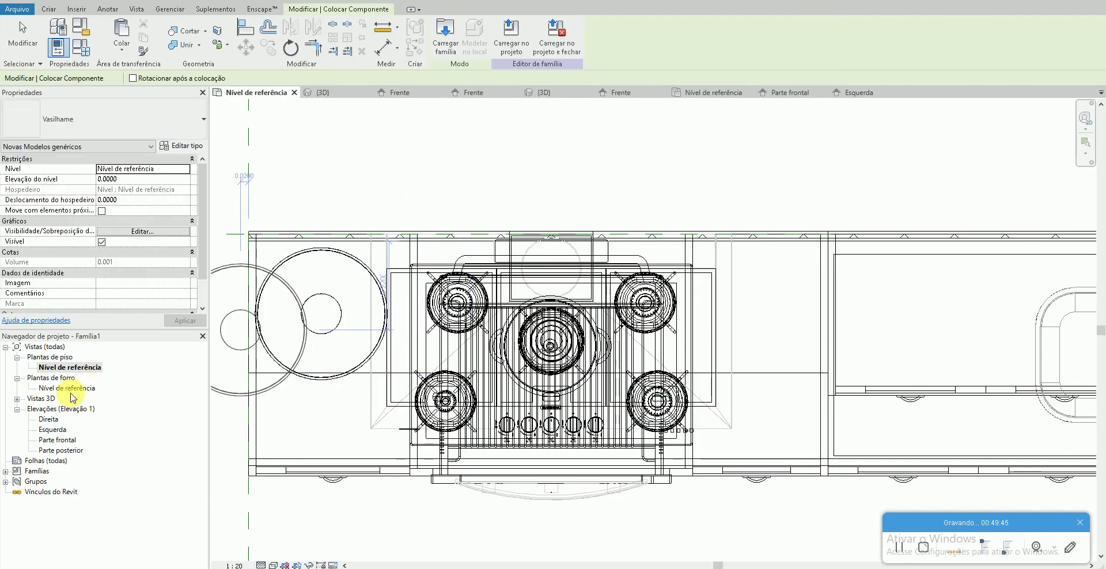
{"action": "key", "text": "Escape"}
{"action": "double_click", "coordinate": [58, 439]}
{"action": "scroll", "coordinate": [294, 438], "scroll_direction": "down", "scroll_amount": 2}
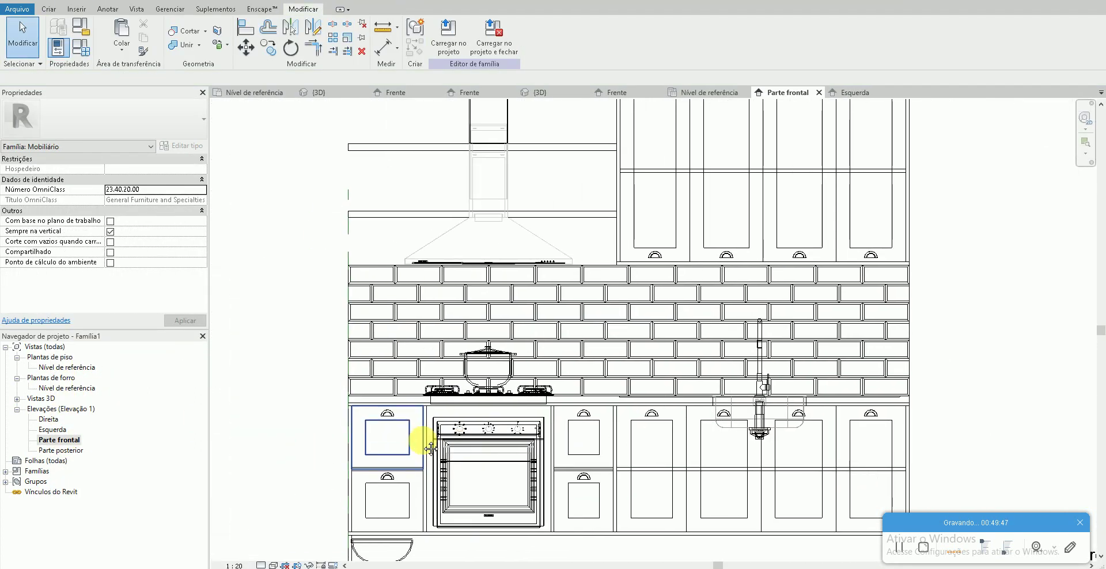
{"action": "scroll", "coordinate": [420, 440], "scroll_direction": "down", "scroll_amount": 2}
{"action": "left_click_drag", "start_coordinate": [391, 536], "coordinate": [411, 233]}
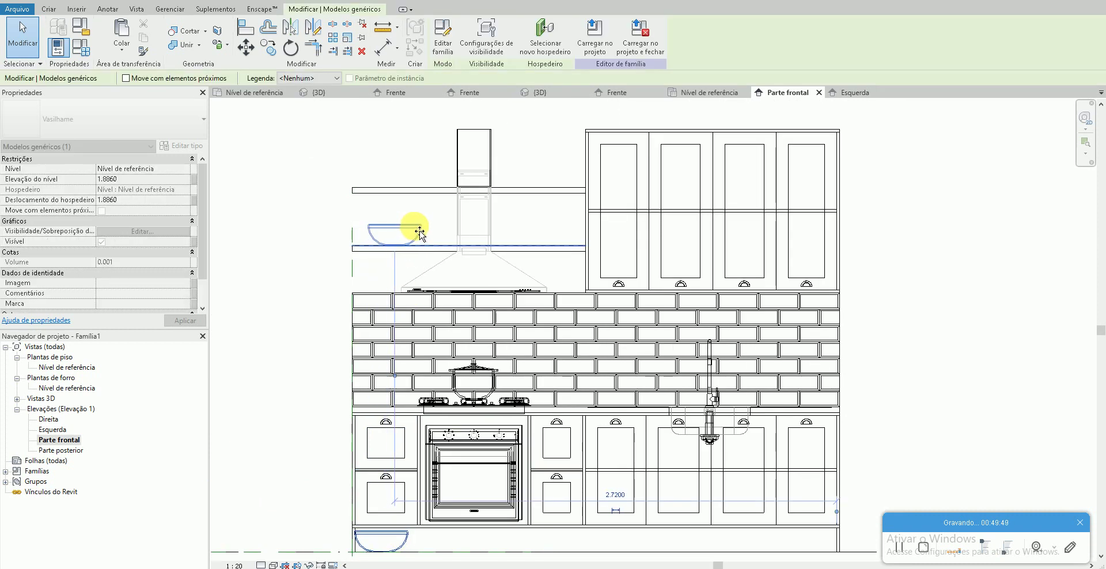
{"action": "scroll", "coordinate": [421, 228], "scroll_direction": "up", "scroll_amount": 3}
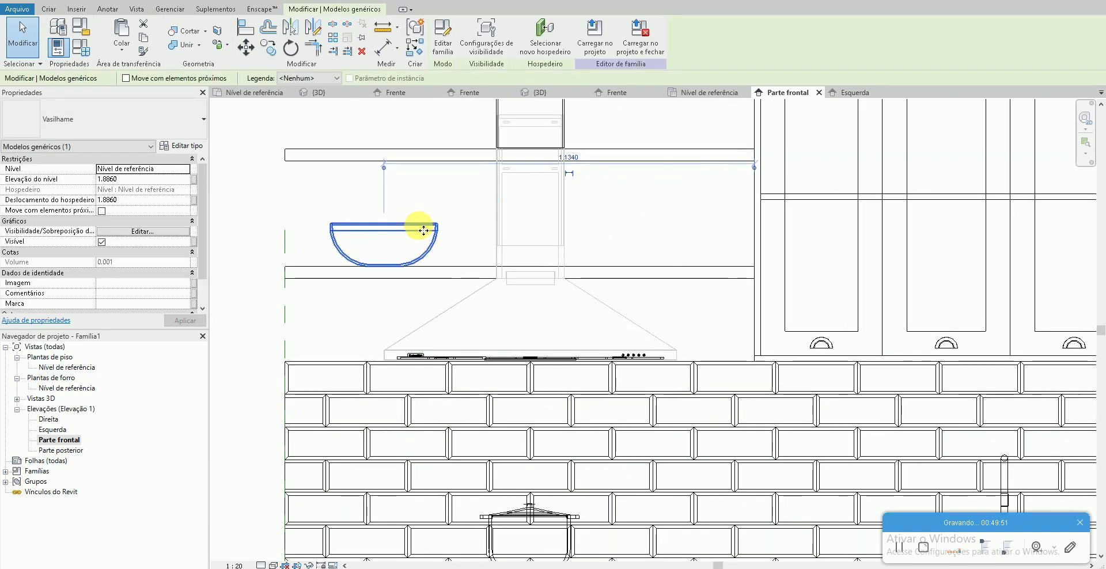
{"action": "scroll", "coordinate": [415, 230], "scroll_direction": "up", "scroll_amount": 2}
- Copy the bowl (CO) just above the original and raise the copy to 1.9310 elevation
{"action": "key", "text": "c"}
{"action": "key", "text": "o"}
{"action": "scroll", "coordinate": [392, 253], "scroll_direction": "up", "scroll_amount": 2}
{"action": "left_click", "coordinate": [378, 272]}
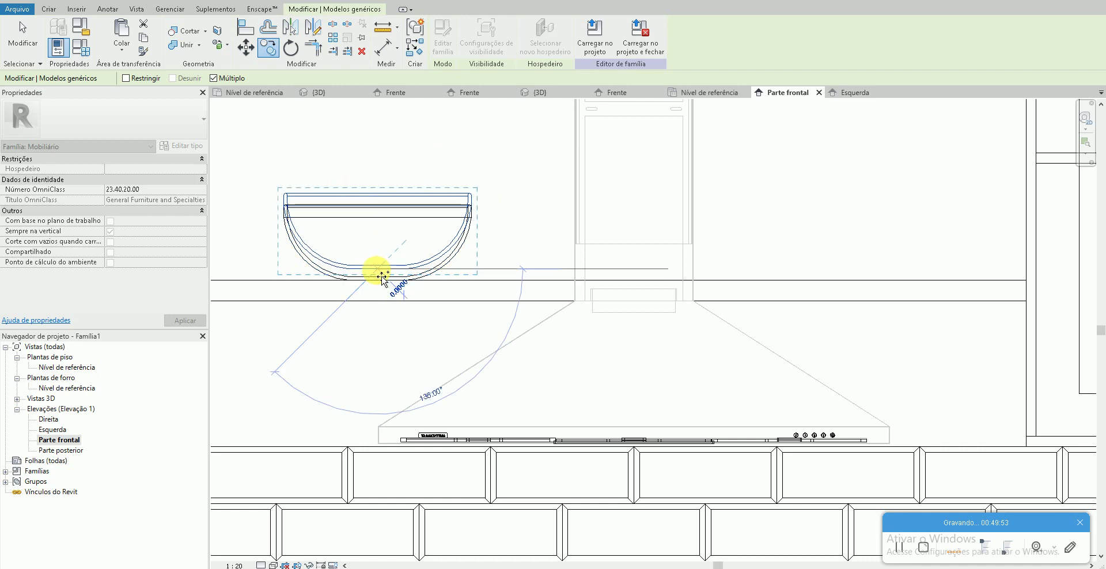
{"action": "key", "text": "Escape"}
{"action": "key", "text": "Escape"}
{"action": "left_click", "coordinate": [398, 194]}
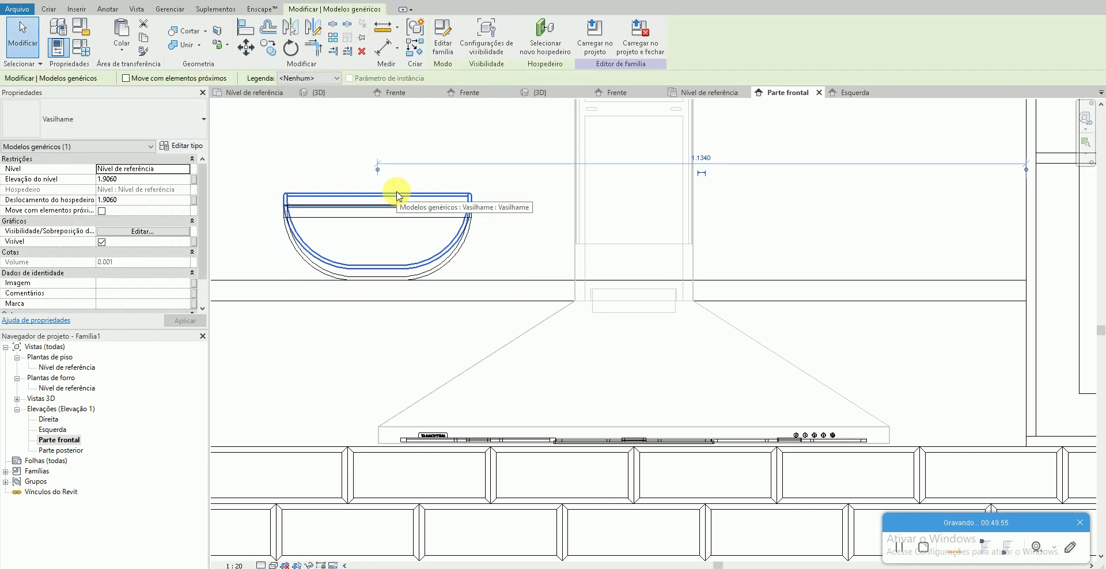
{"action": "left_click_drag", "start_coordinate": [399, 196], "coordinate": [375, 167]}
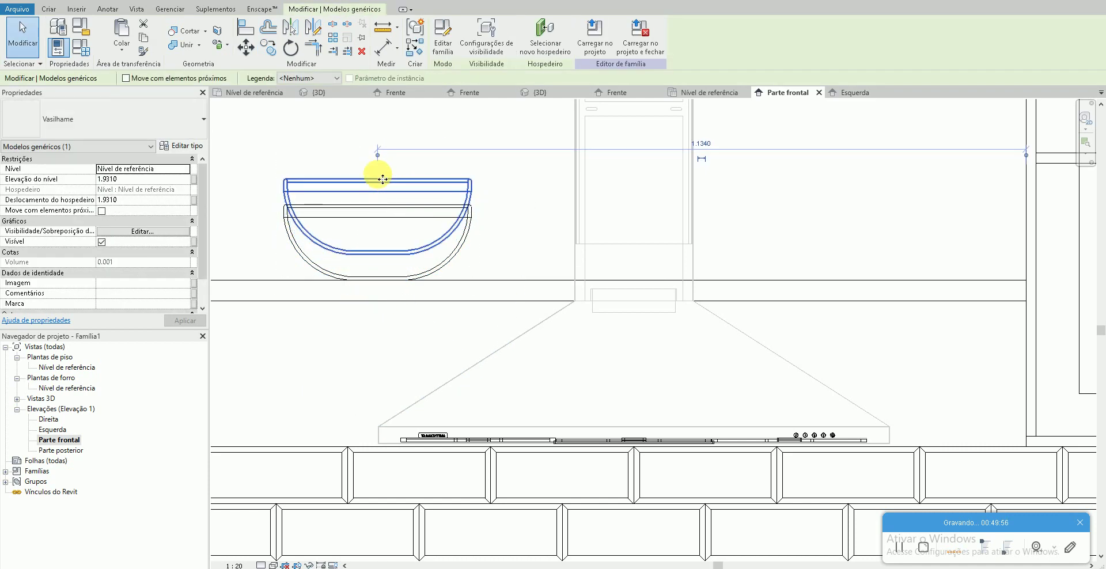
{"action": "left_click", "coordinate": [292, 151]}
- Orbit the shaded 3D view to review the bowls, then return to the Nível de referência plan
{"action": "key", "text": "ctrl+Tab"}
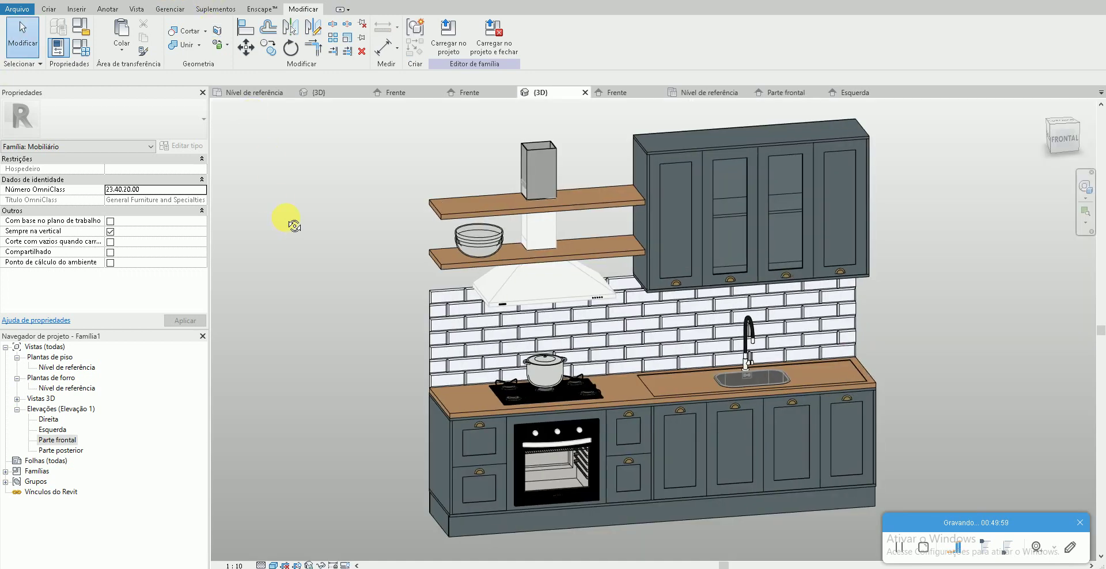
{"action": "middle_click_drag", "start_coordinate": [293, 225], "coordinate": [288, 221], "text": "shift"}
{"action": "double_click", "coordinate": [85, 367]}
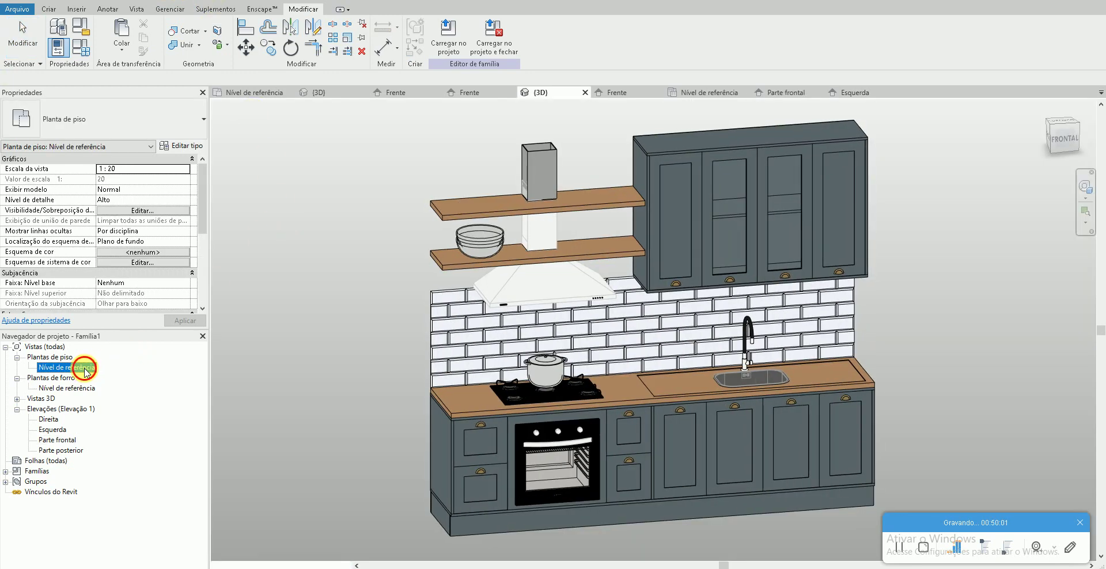
- Load the Cesto com frutas 2 fruit basket family and place one in the kitchen plan
{"action": "key", "text": "c"}
{"action": "key", "text": "m"}
{"action": "left_click", "coordinate": [445, 33]}
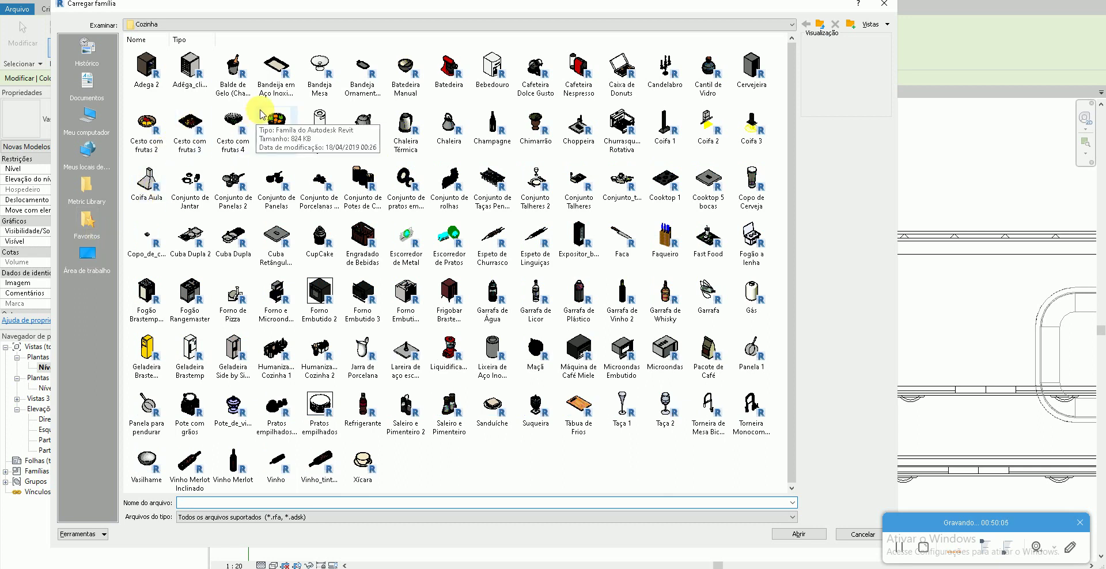
{"action": "double_click", "coordinate": [147, 126]}
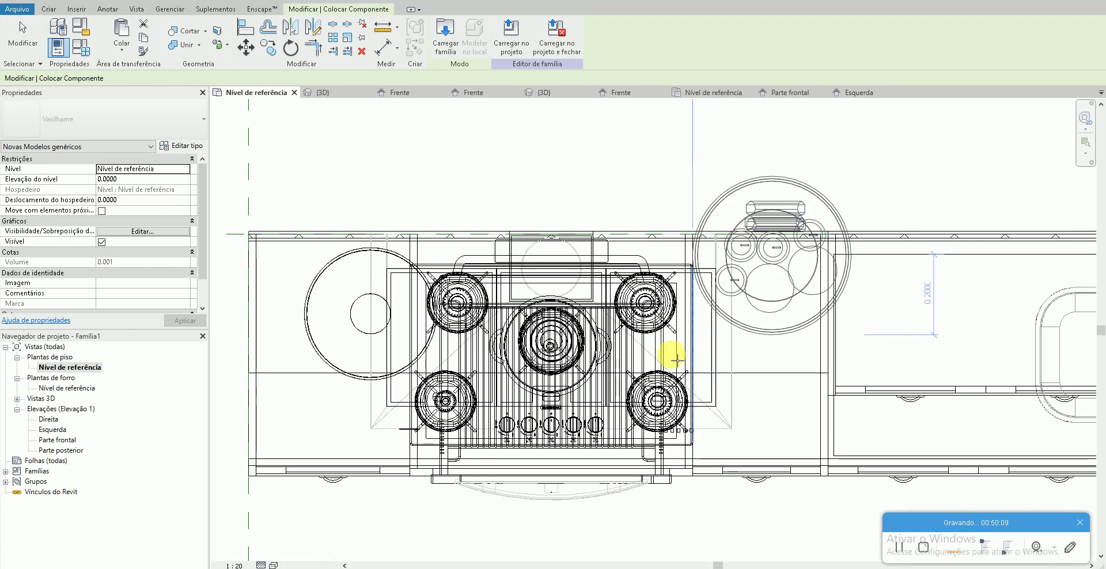
{"action": "left_click", "coordinate": [645, 398]}
{"action": "key", "text": "Escape"}
{"action": "key", "text": "Escape"}
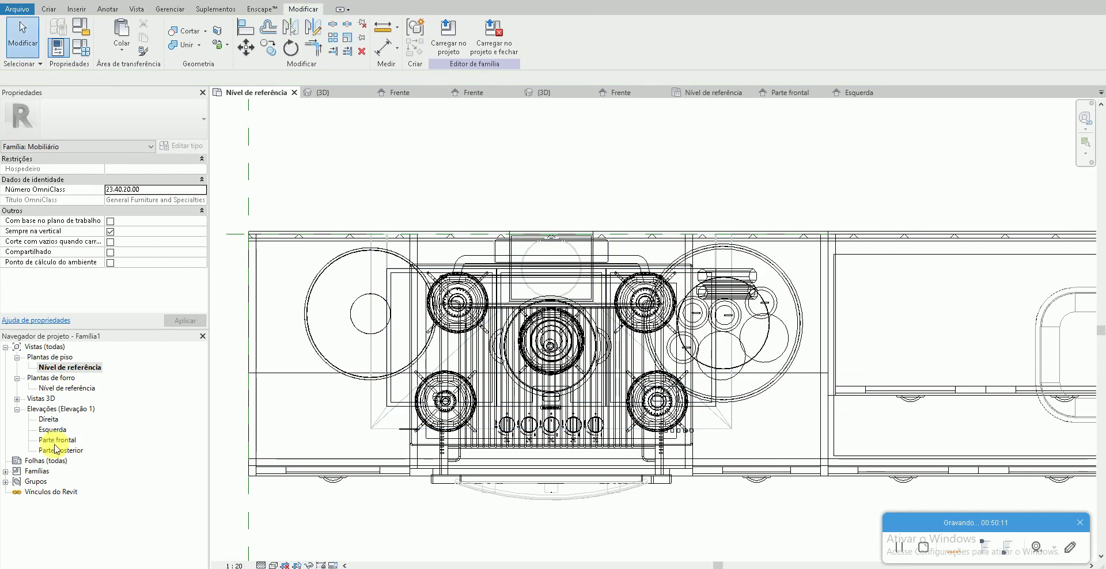
- In the Parte frontal elevation, move the fruit basket up onto the lower shelf, slightly left
{"action": "double_click", "coordinate": [57, 439]}
{"action": "scroll", "coordinate": [433, 423], "scroll_direction": "down", "scroll_amount": 3}
{"action": "middle_click_drag", "start_coordinate": [506, 518], "coordinate": [506, 456]}
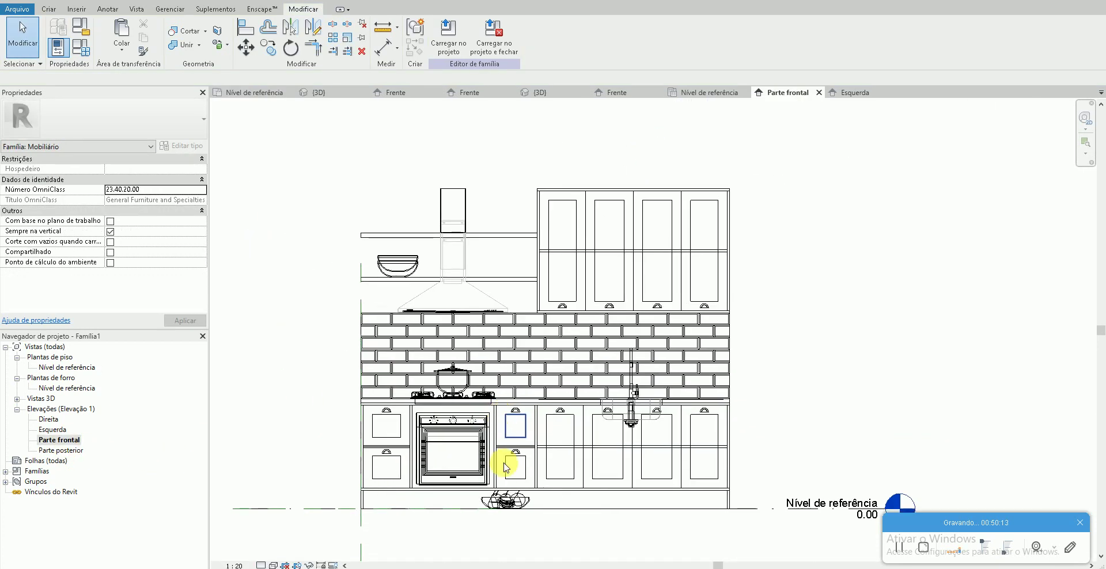
{"action": "left_click", "coordinate": [510, 275]}
{"action": "left_click", "coordinate": [511, 275]}
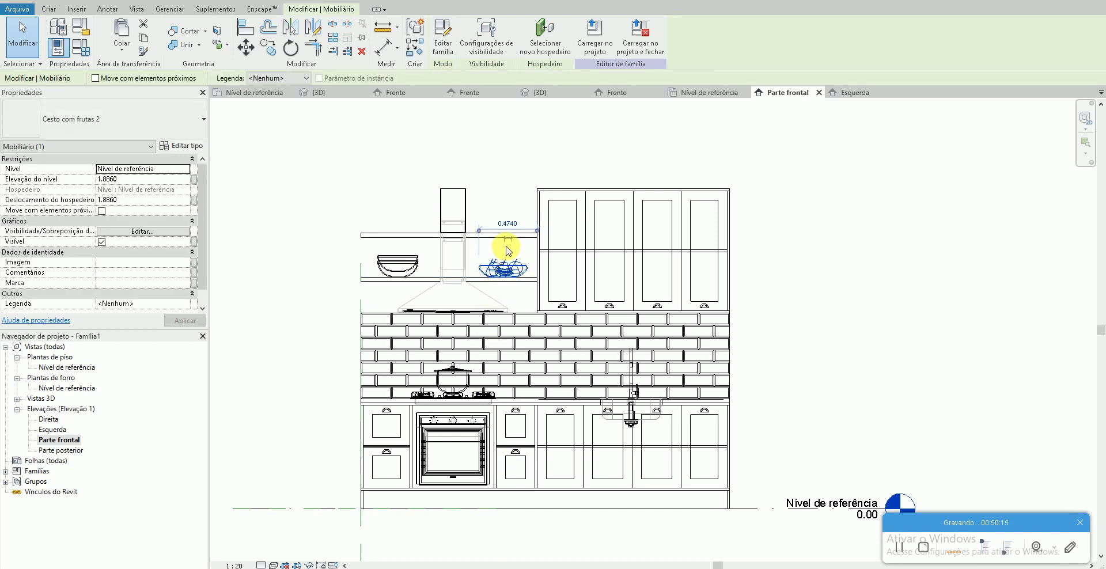
{"action": "scroll", "coordinate": [506, 248], "scroll_direction": "up", "scroll_amount": 1}
{"action": "left_click_drag", "start_coordinate": [506, 247], "coordinate": [440, 229]}
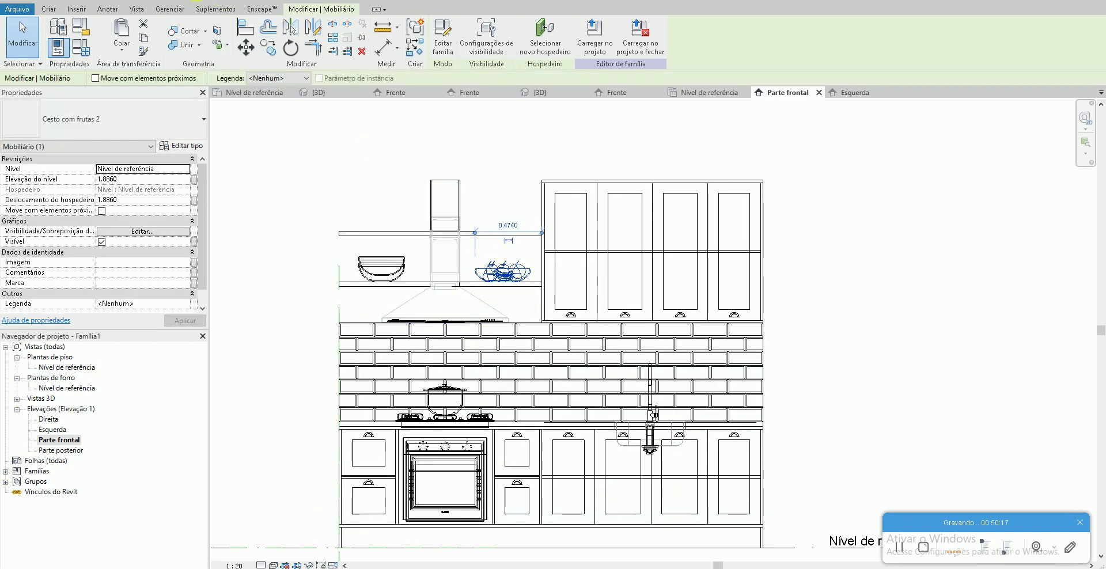
- Check the basket on the shelf in 3D, then return to the Nível de referência plan
{"action": "left_click", "coordinate": [212, 2]}
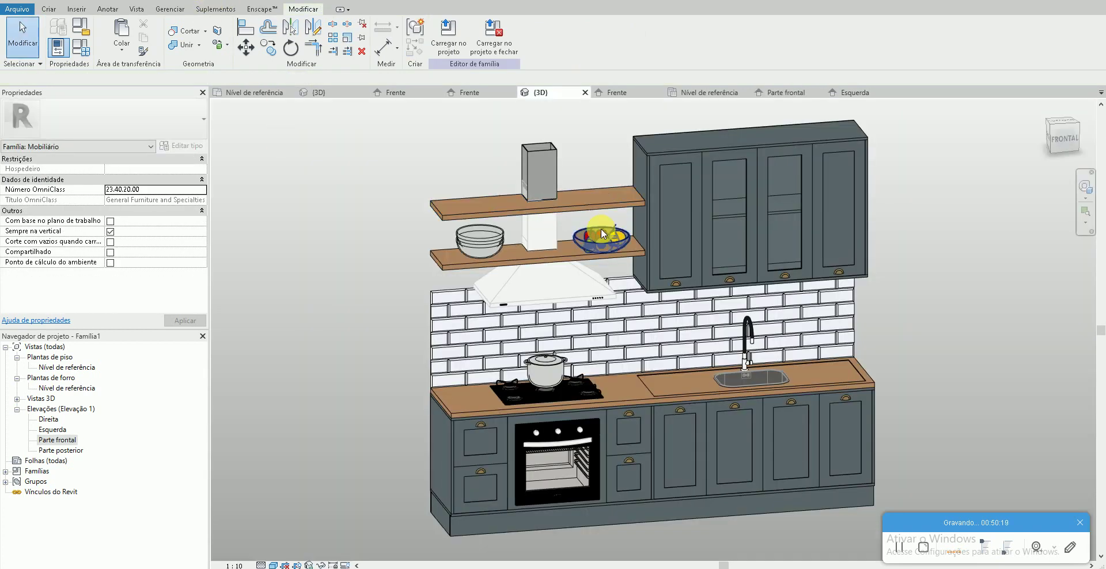
{"action": "left_click", "coordinate": [601, 233]}
{"action": "left_click", "coordinate": [600, 229]}
{"action": "key", "text": "Escape"}
{"action": "key", "text": "Escape"}
{"action": "left_click", "coordinate": [81, 367]}
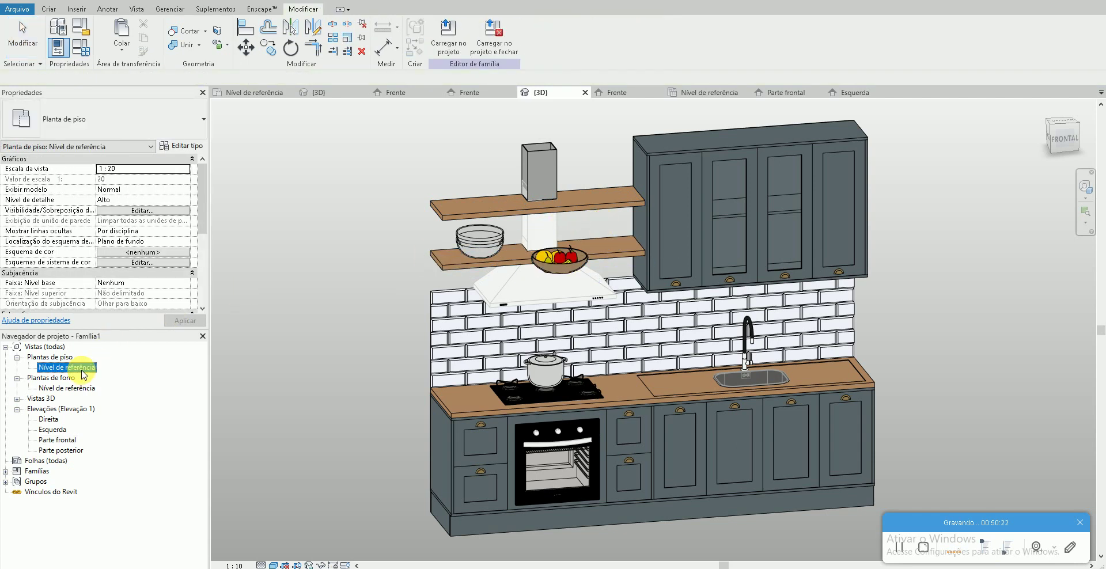
{"action": "double_click", "coordinate": [81, 367]}
{"action": "scroll", "coordinate": [637, 349], "scroll_direction": "down", "scroll_amount": 2}
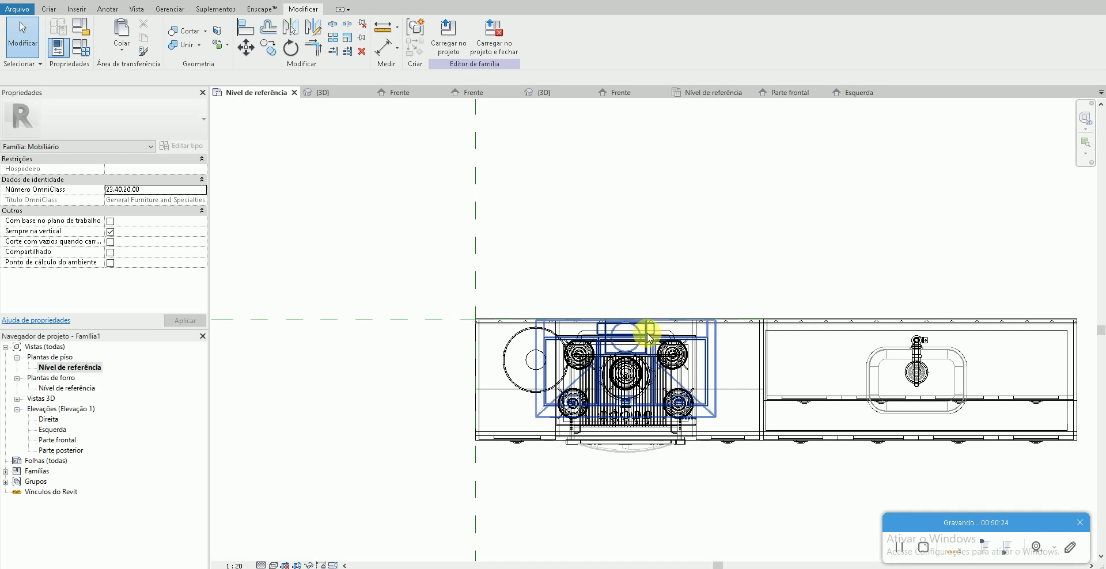
- In the Esquerda elevation, move the fruit basket back onto the shelf and check it in 3D
{"action": "double_click", "coordinate": [53, 429]}
{"action": "scroll", "coordinate": [444, 361], "scroll_direction": "down", "scroll_amount": 3}
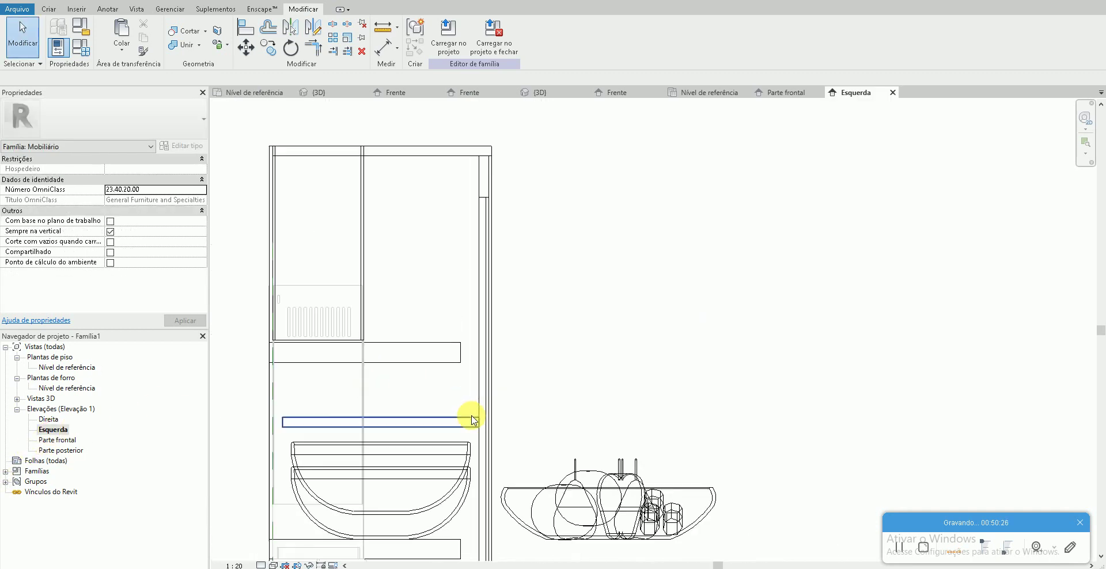
{"action": "scroll", "coordinate": [469, 419], "scroll_direction": "down", "scroll_amount": 2}
{"action": "left_click", "coordinate": [548, 453]}
{"action": "left_click_drag", "start_coordinate": [435, 458], "coordinate": [442, 456]}
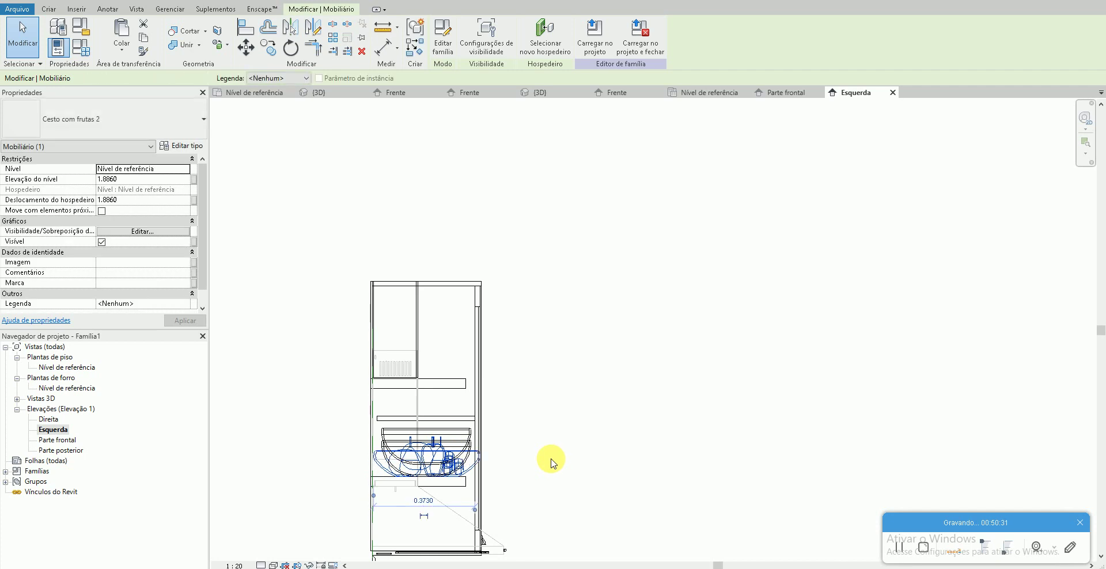
{"action": "left_click", "coordinate": [514, 408]}
{"action": "key", "text": "ctrl+Tab"}
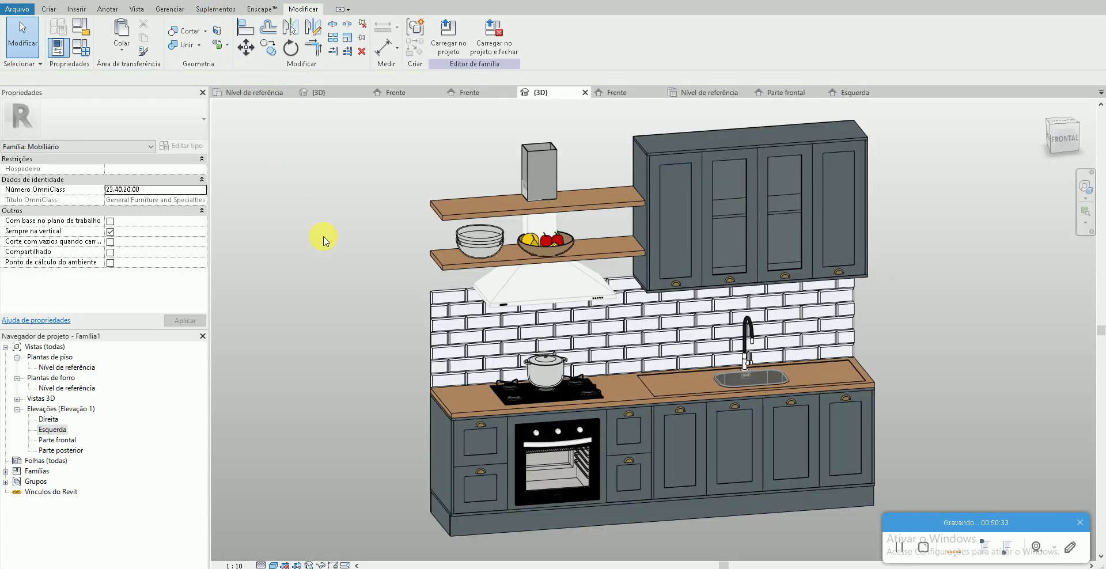
- Review the fruit basket and bowl positions in the Parte frontal elevation, then view in 3D
{"action": "double_click", "coordinate": [57, 439]}
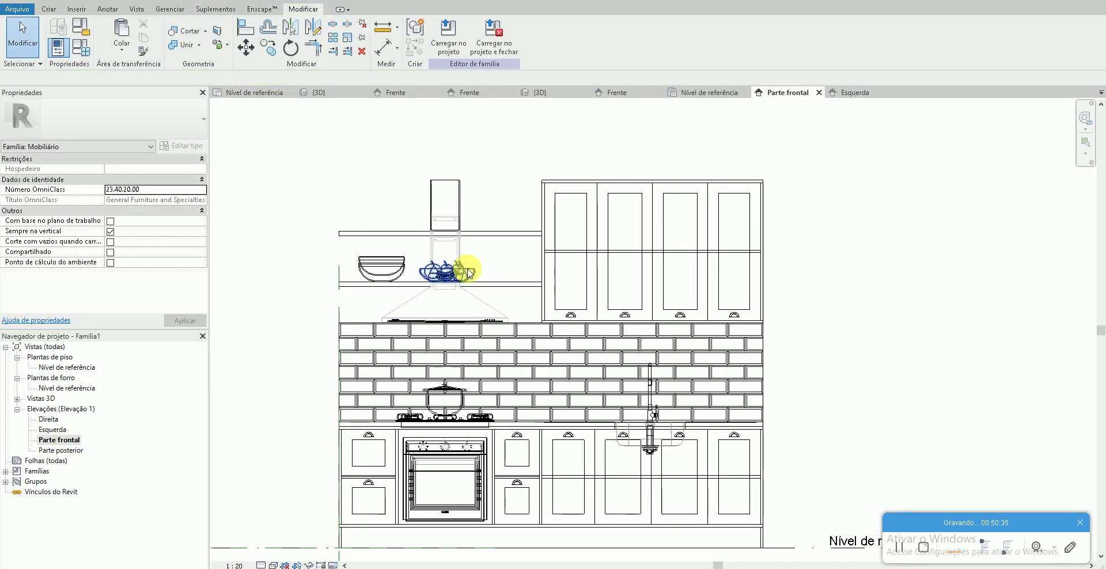
{"action": "left_click", "coordinate": [469, 275]}
{"action": "scroll", "coordinate": [516, 259], "scroll_direction": "up", "scroll_amount": 3}
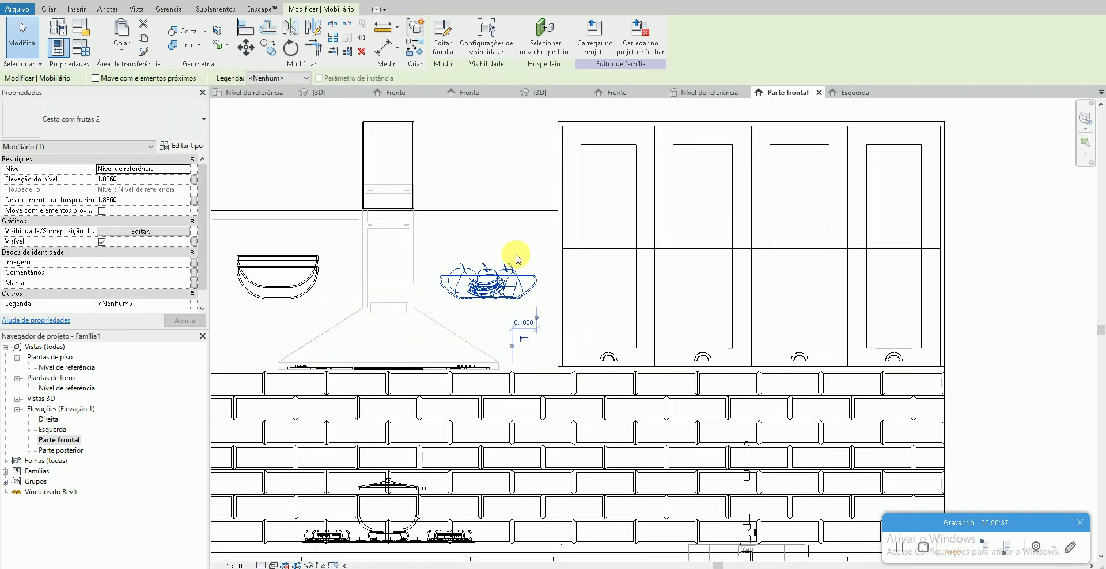
{"action": "left_click", "coordinate": [282, 239]}
{"action": "left_click", "coordinate": [286, 258]}
{"action": "middle_click_drag", "start_coordinate": [288, 257], "coordinate": [347, 272]}
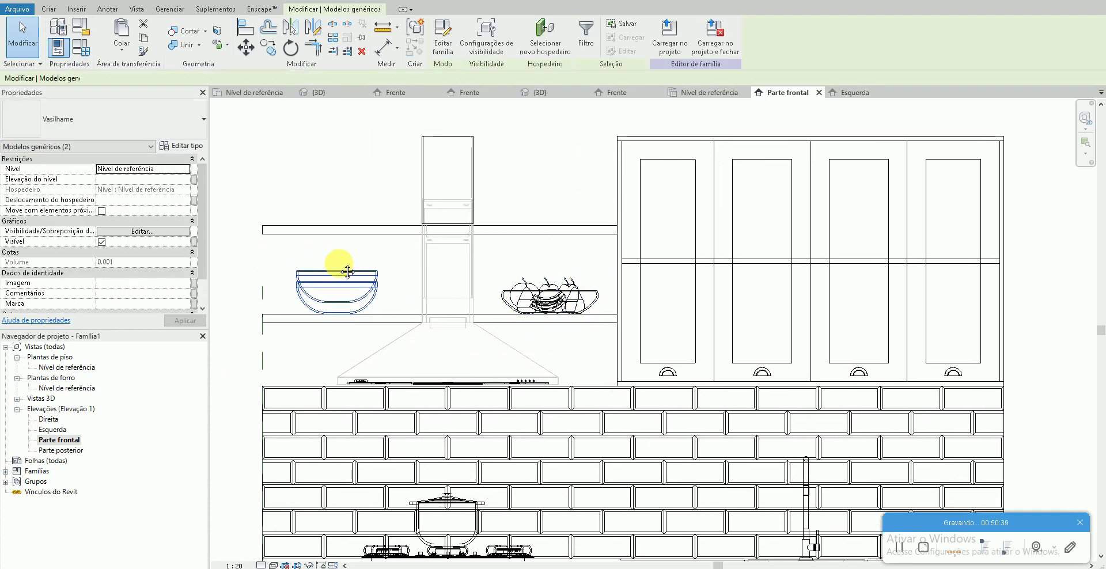
{"action": "left_click", "coordinate": [345, 257]}
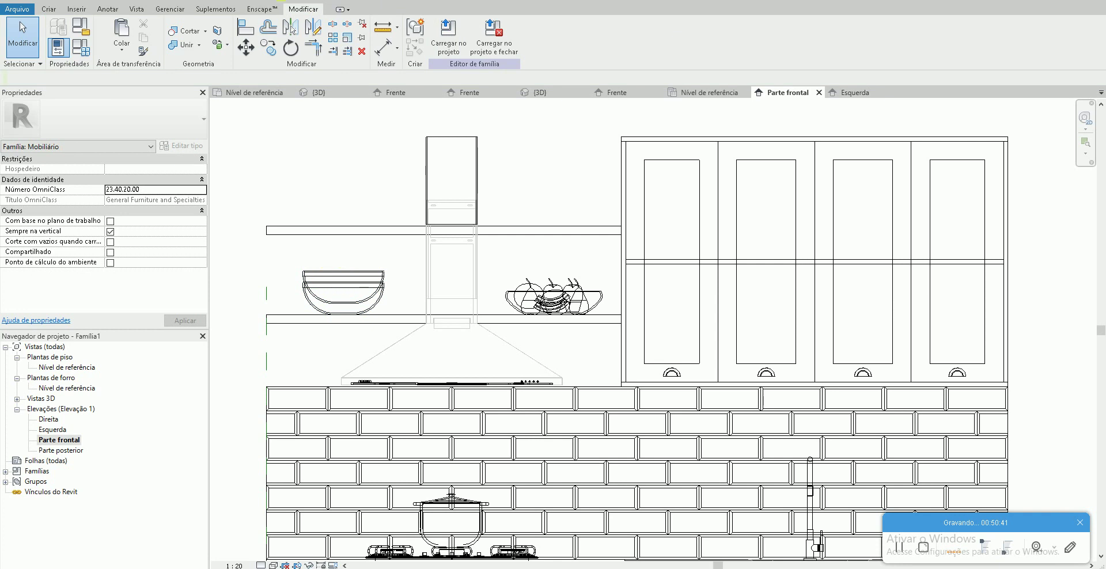
{"action": "left_click", "coordinate": [211, 1]}
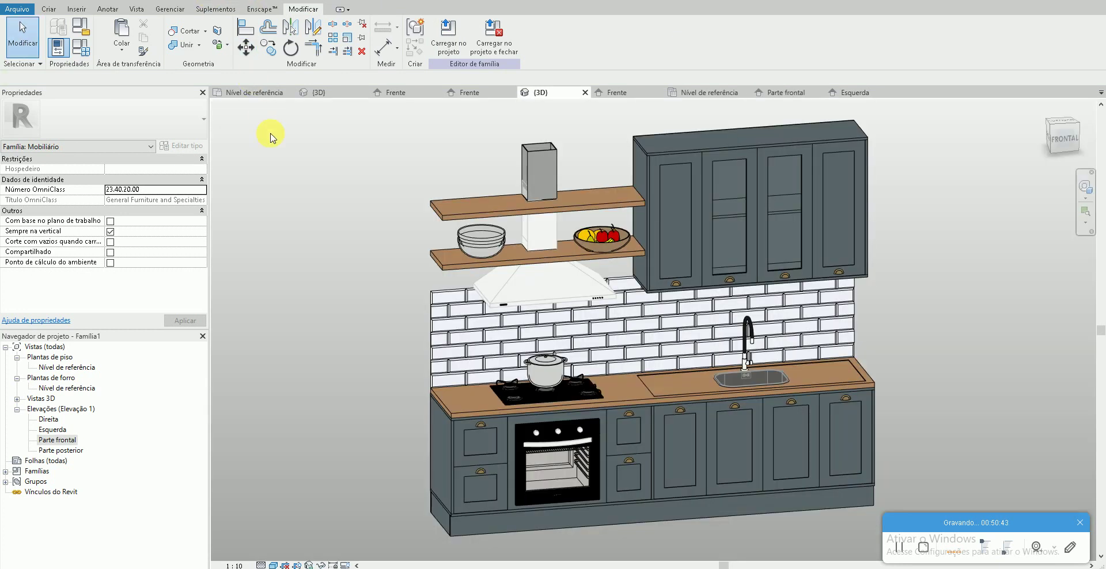
- Load the Jarra de Porcelana pitcher family and place it in the Nível de referência plan
{"action": "double_click", "coordinate": [66, 367]}
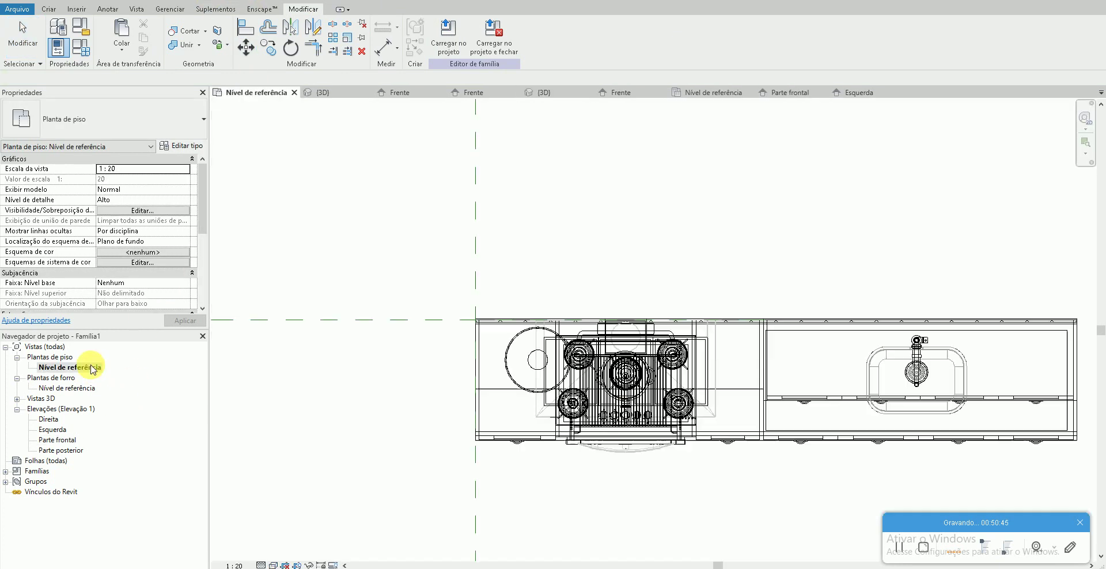
{"action": "key", "text": "c"}
{"action": "key", "text": "m"}
{"action": "left_click", "coordinate": [450, 49]}
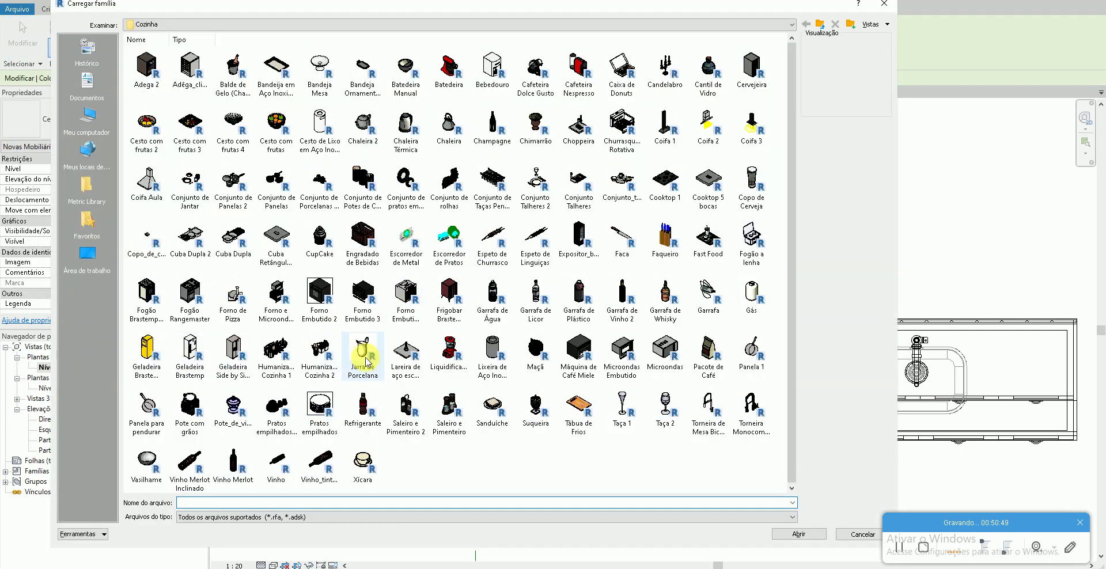
{"action": "double_click", "coordinate": [366, 361]}
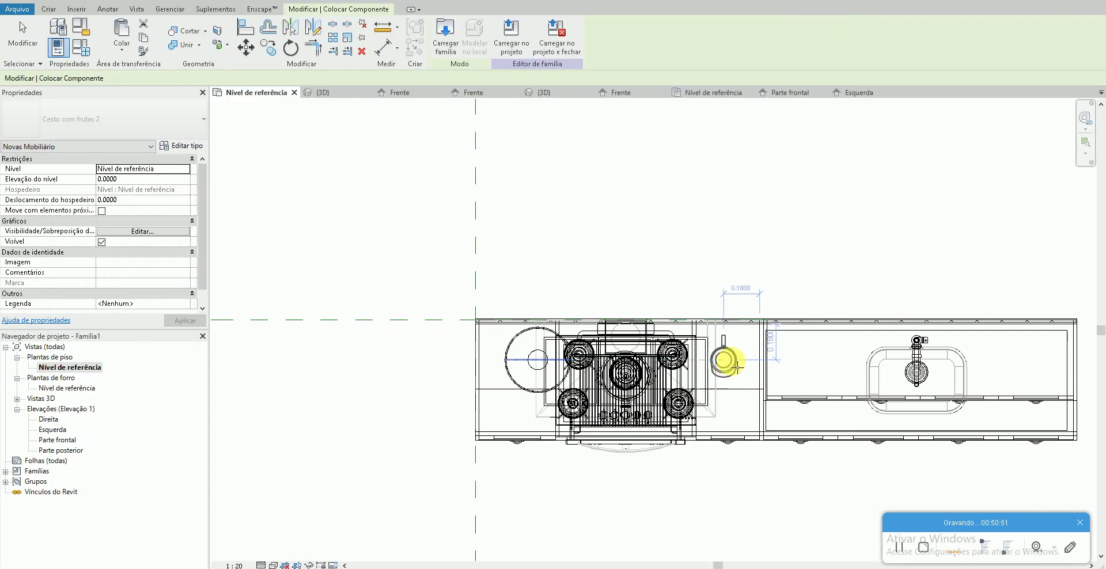
{"action": "left_click", "coordinate": [731, 361]}
{"action": "key", "text": "Escape"}
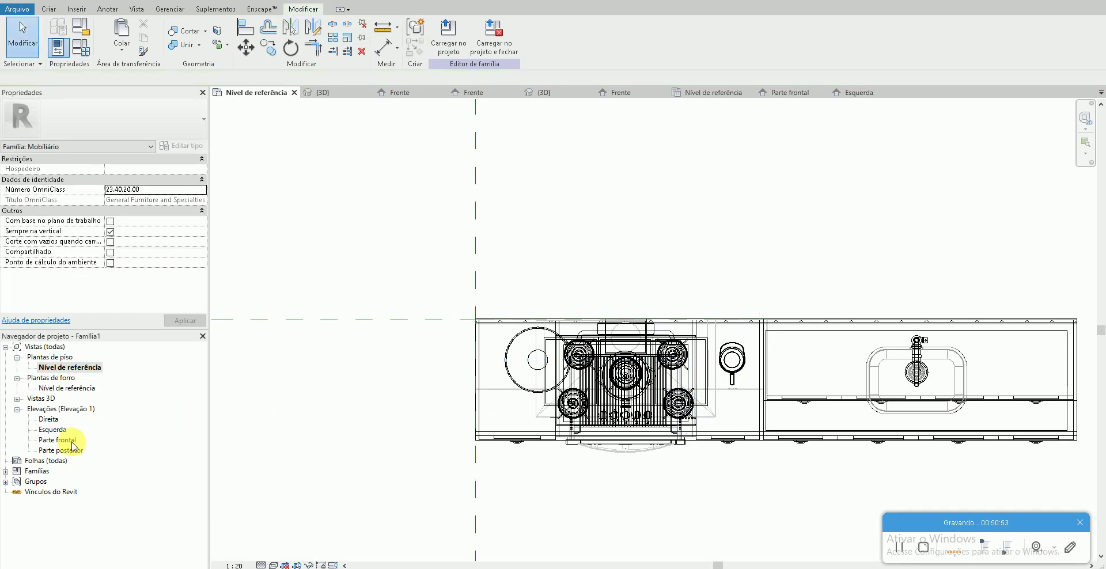
- Lift the pitcher onto the top shelf in Parte frontal, check it in 3D, return to plan
{"action": "double_click", "coordinate": [57, 440]}
{"action": "scroll", "coordinate": [576, 404], "scroll_direction": "up", "scroll_amount": 3}
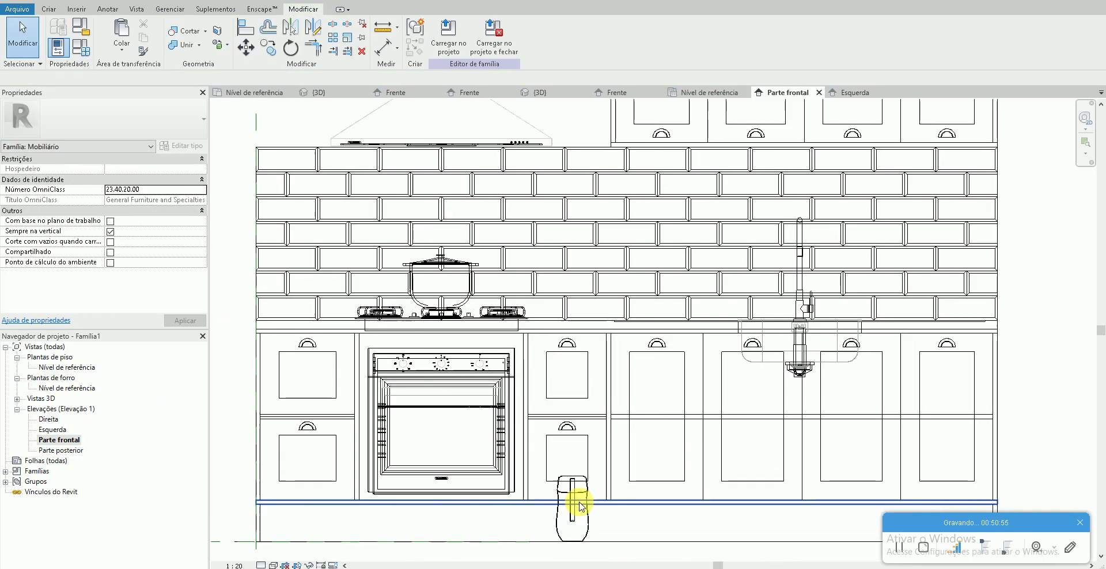
{"action": "left_click", "coordinate": [578, 521]}
{"action": "scroll", "coordinate": [582, 527], "scroll_direction": "down", "scroll_amount": 3}
{"action": "left_click_drag", "start_coordinate": [583, 527], "coordinate": [586, 204]}
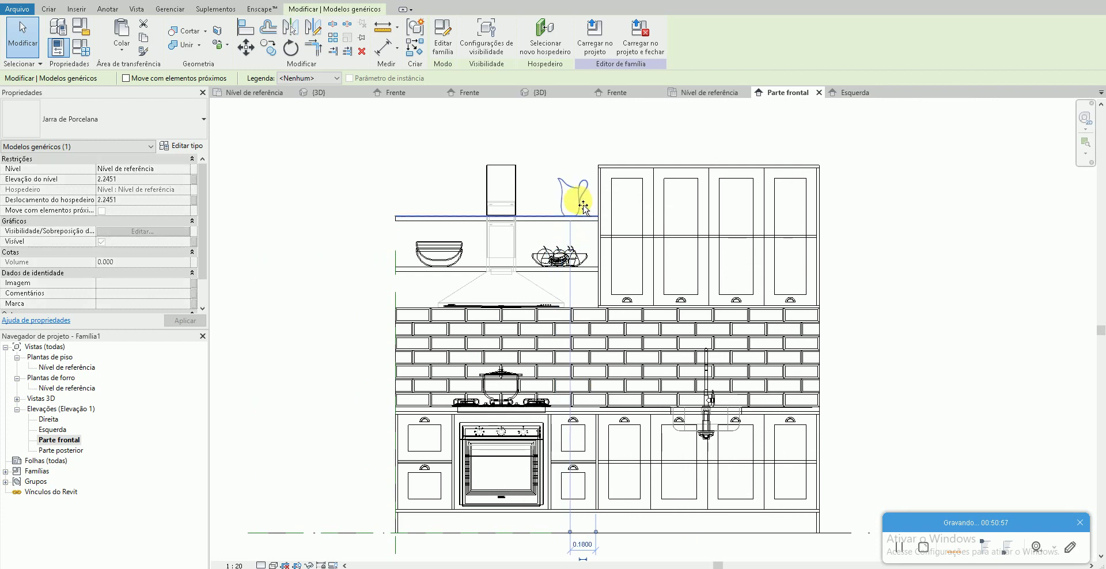
{"action": "key", "text": "Escape"}
{"action": "left_click", "coordinate": [270, 5]}
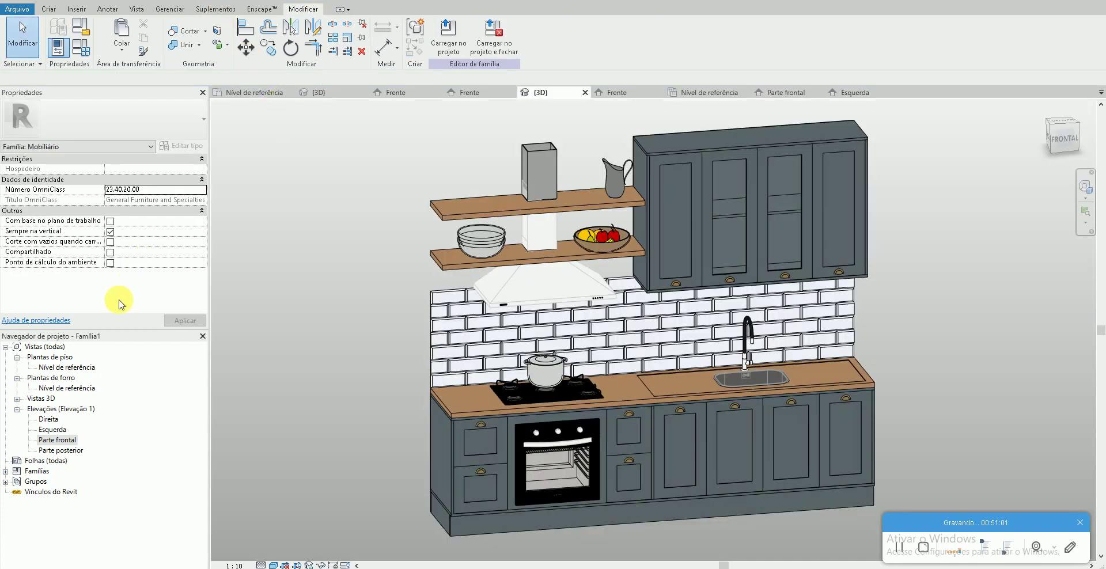
{"action": "double_click", "coordinate": [66, 367]}
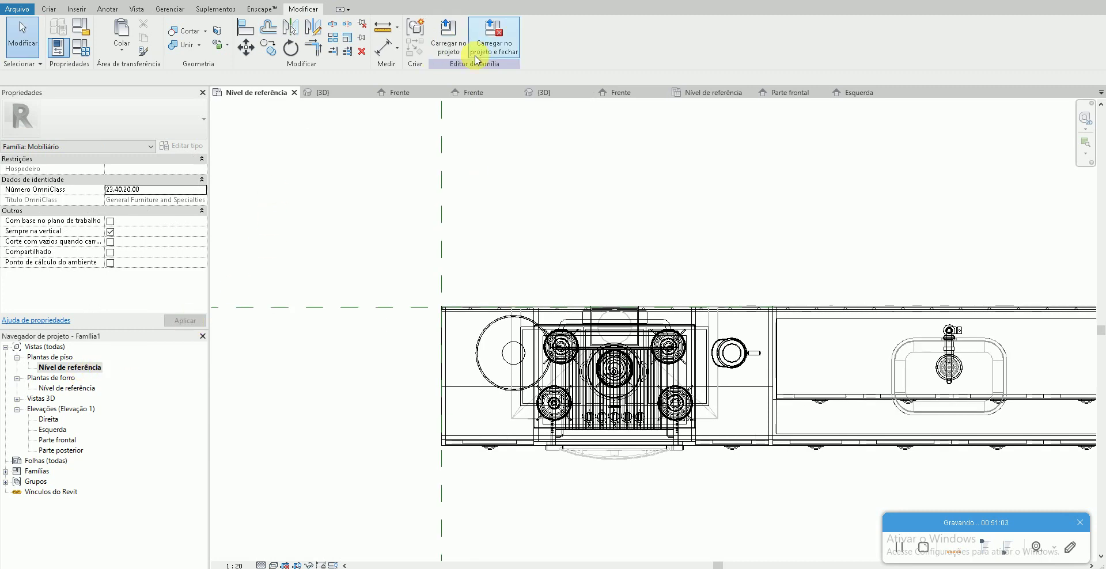
- Load the Bandeja Mesa tray family and place it in the kitchen plan
{"action": "key", "text": "c"}
{"action": "key", "text": "m"}
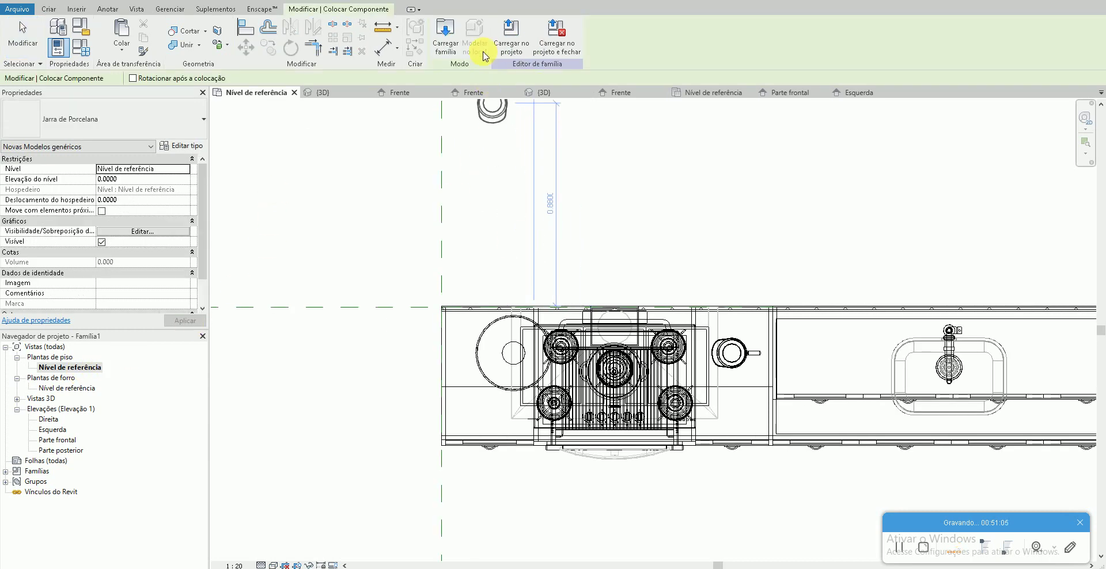
{"action": "left_click", "coordinate": [448, 35]}
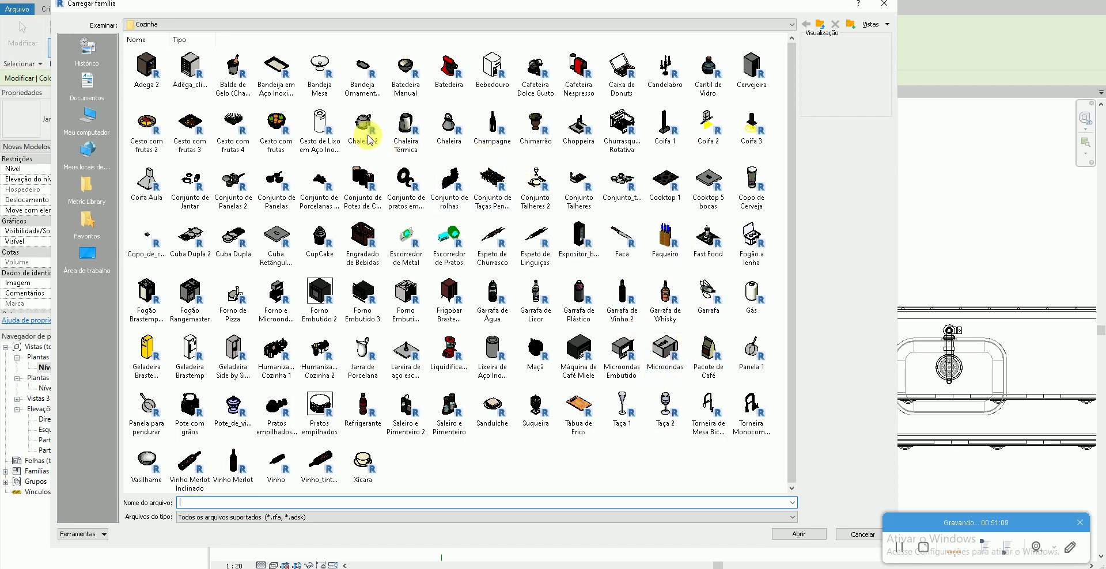
{"action": "double_click", "coordinate": [316, 82]}
{"action": "left_click", "coordinate": [679, 351]}
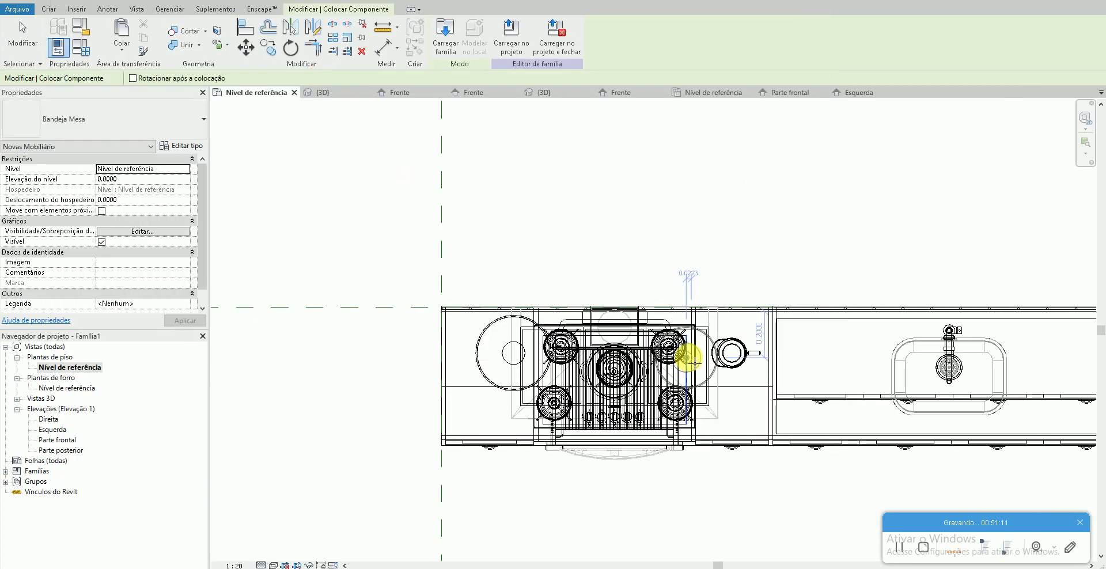
{"action": "key", "text": "Escape"}
{"action": "key", "text": "Escape"}
- In the Parte frontal elevation, lift the tray from the floor onto the top shelf
{"action": "double_click", "coordinate": [58, 439]}
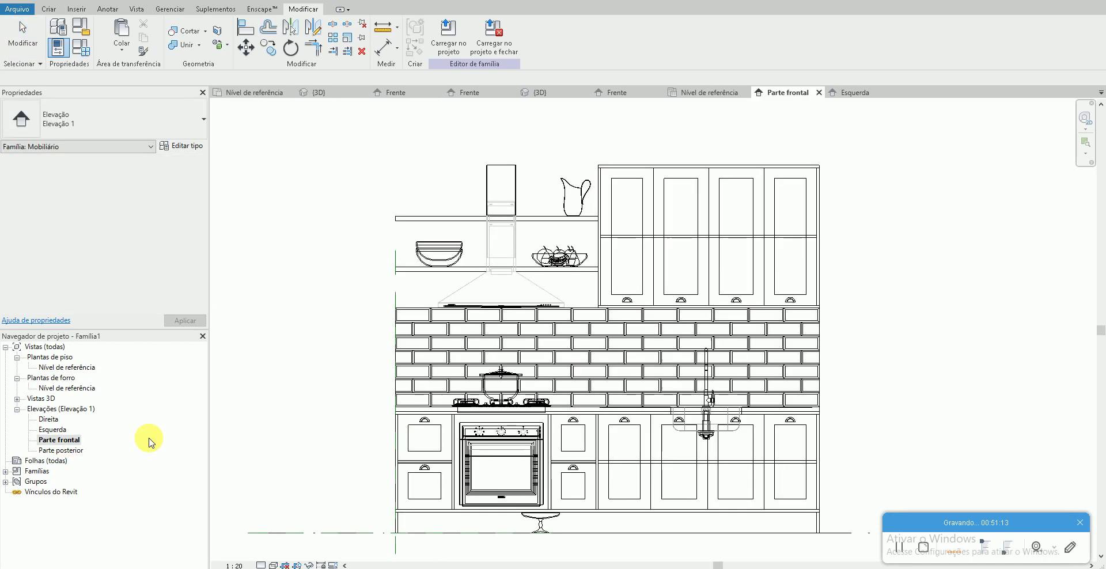
{"action": "scroll", "coordinate": [507, 469], "scroll_direction": "down", "scroll_amount": 2}
{"action": "scroll", "coordinate": [520, 473], "scroll_direction": "up", "scroll_amount": 1}
{"action": "left_click_drag", "start_coordinate": [520, 474], "coordinate": [511, 191]}
{"action": "scroll", "coordinate": [518, 193], "scroll_direction": "up", "scroll_amount": 2}
{"action": "scroll", "coordinate": [519, 193], "scroll_direction": "up", "scroll_amount": 1}
- Check the 0.40 gap between tray and pitcher, view in 3D, then return to the plan
{"action": "left_click", "coordinate": [569, 175]}
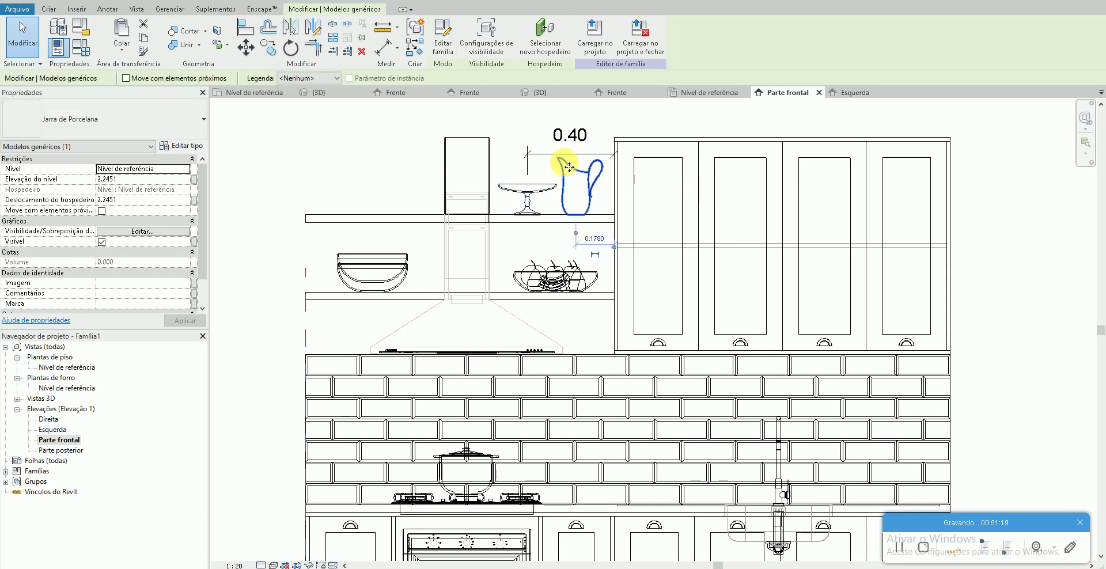
{"action": "left_click", "coordinate": [581, 133]}
{"action": "key", "text": "Escape"}
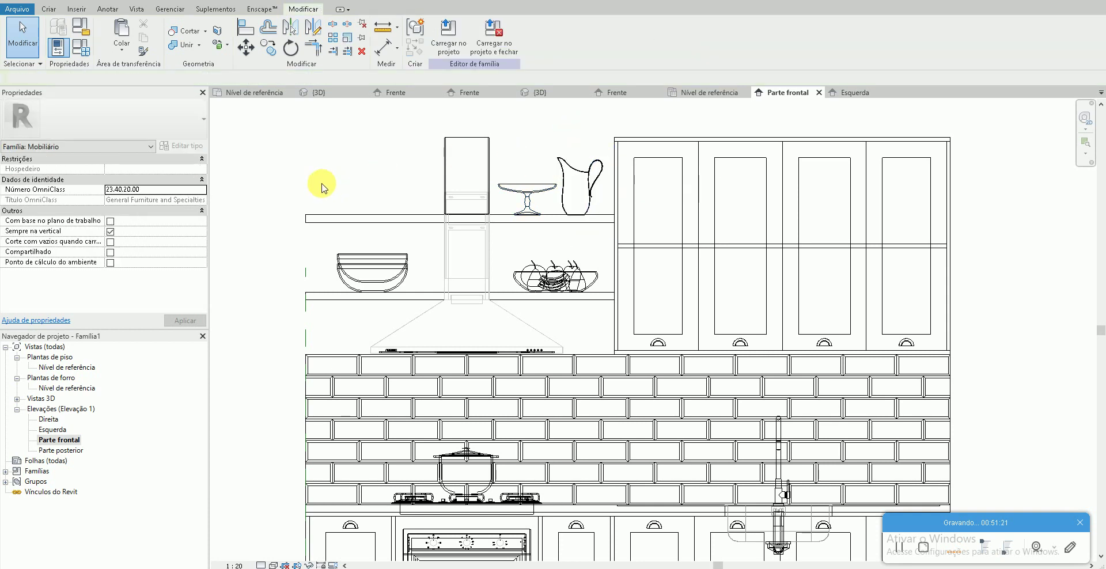
{"action": "key", "text": "ctrl+Tab"}
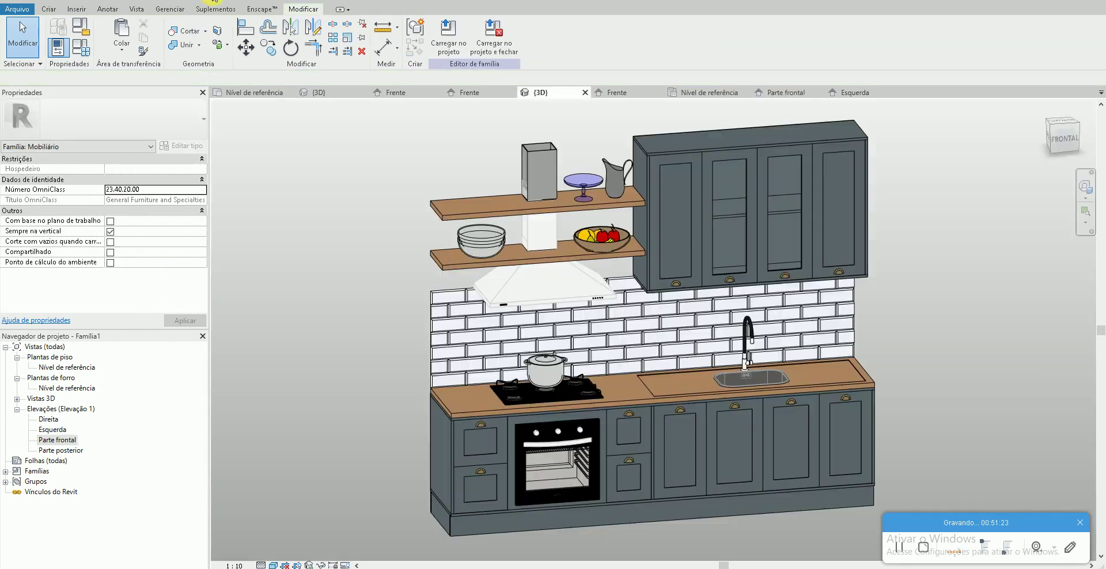
{"action": "double_click", "coordinate": [85, 369]}
- Load the Batedeira mixer family using CM, with the family browser shown as large icons
{"action": "key", "text": "c"}
{"action": "key", "text": "m"}
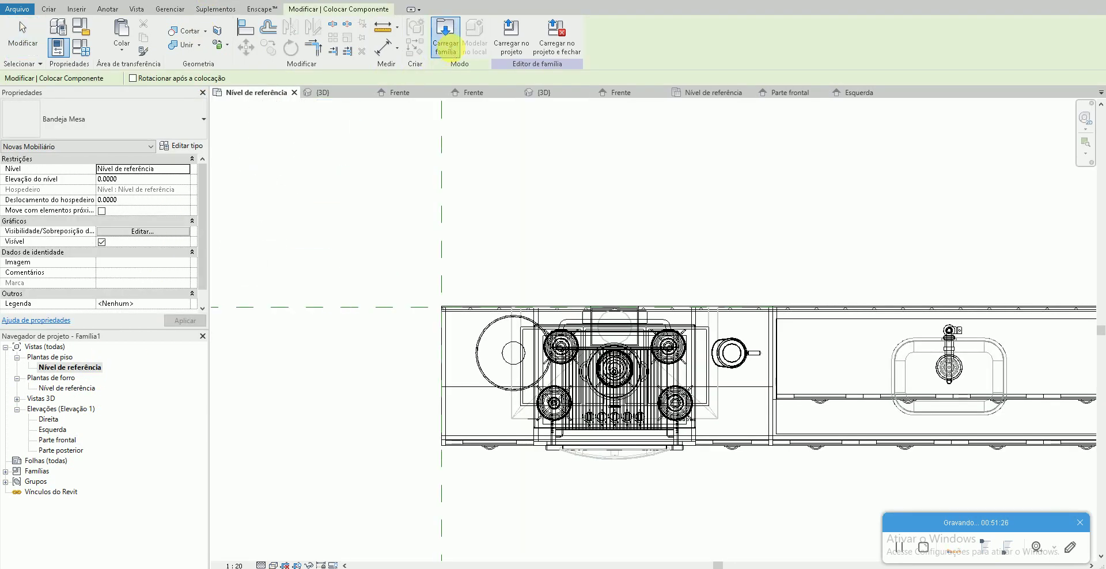
{"action": "left_click", "coordinate": [447, 34]}
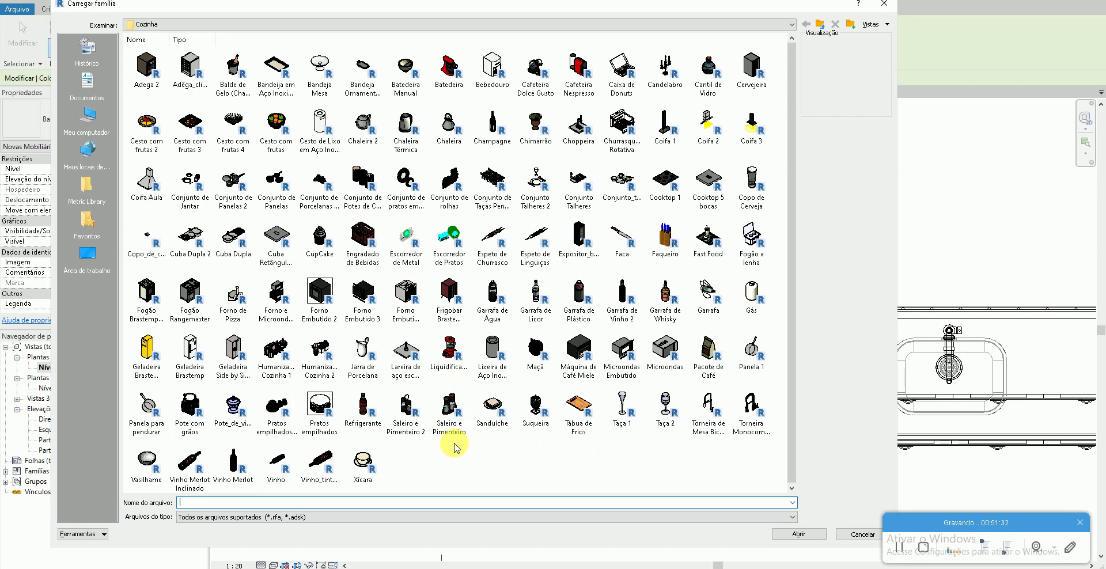
{"action": "right_click", "coordinate": [499, 436]}
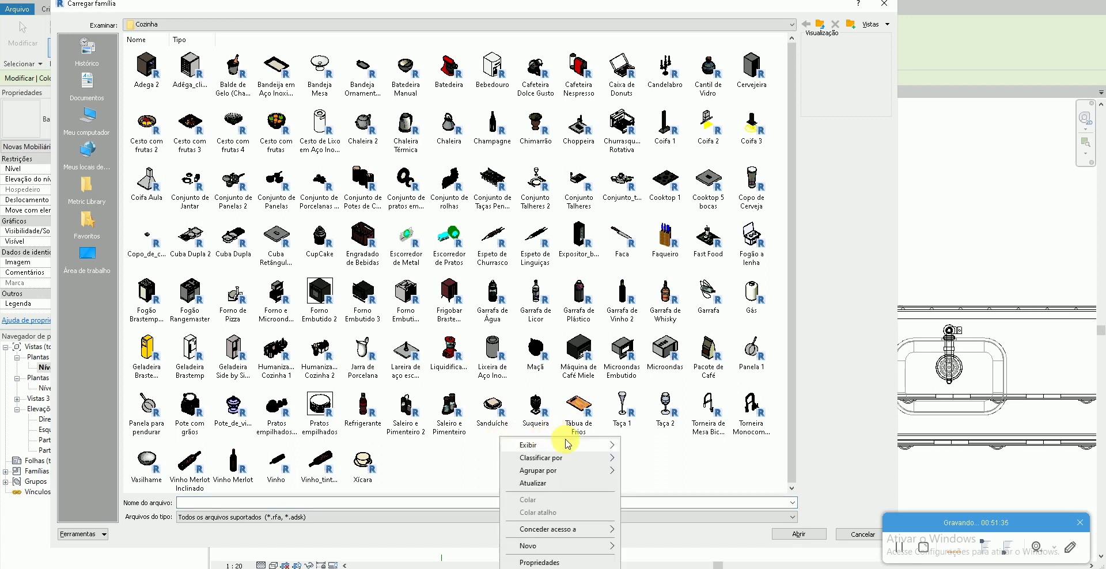
{"action": "mouse_move", "coordinate": [553, 445]}
{"action": "left_click", "coordinate": [635, 462]}
{"action": "scroll", "coordinate": [624, 439], "scroll_direction": "down", "scroll_amount": 5}
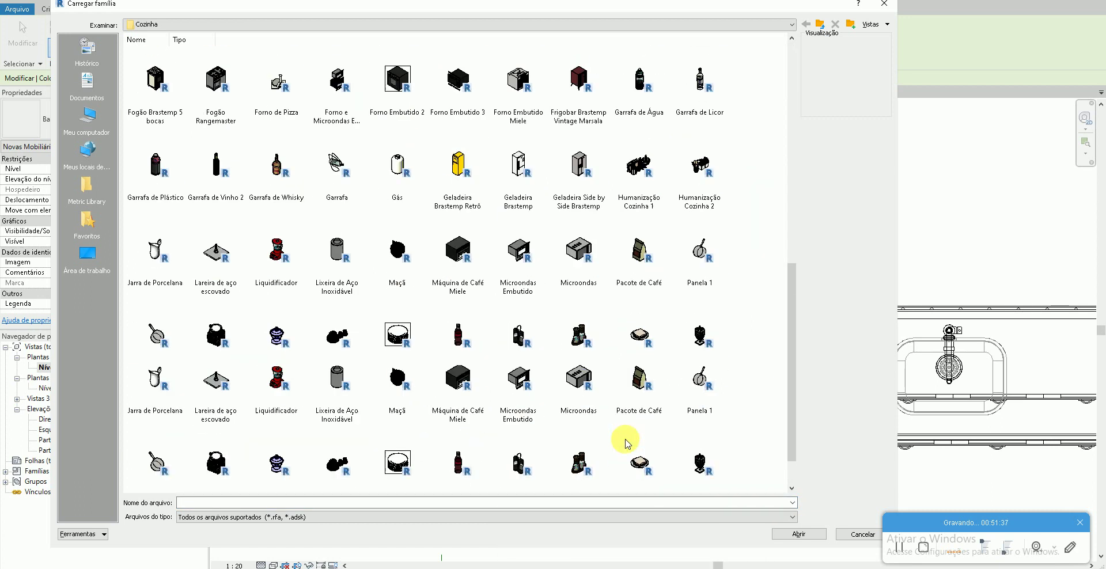
{"action": "scroll", "coordinate": [625, 439], "scroll_direction": "down", "scroll_amount": 2}
{"action": "scroll", "coordinate": [627, 441], "scroll_direction": "up", "scroll_amount": 4}
{"action": "scroll", "coordinate": [628, 442], "scroll_direction": "up", "scroll_amount": 3}
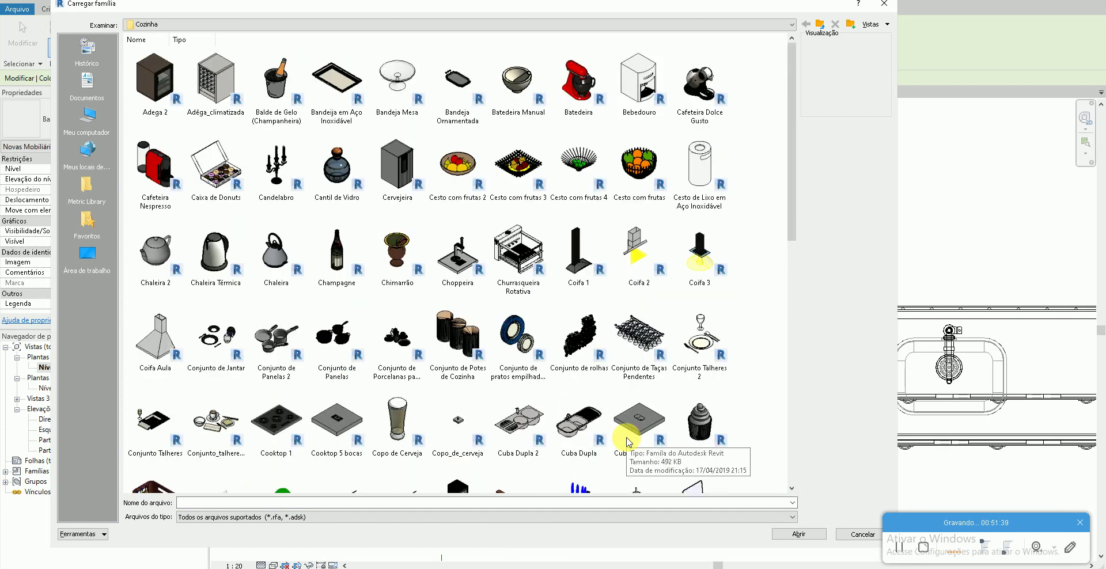
{"action": "double_click", "coordinate": [594, 103]}
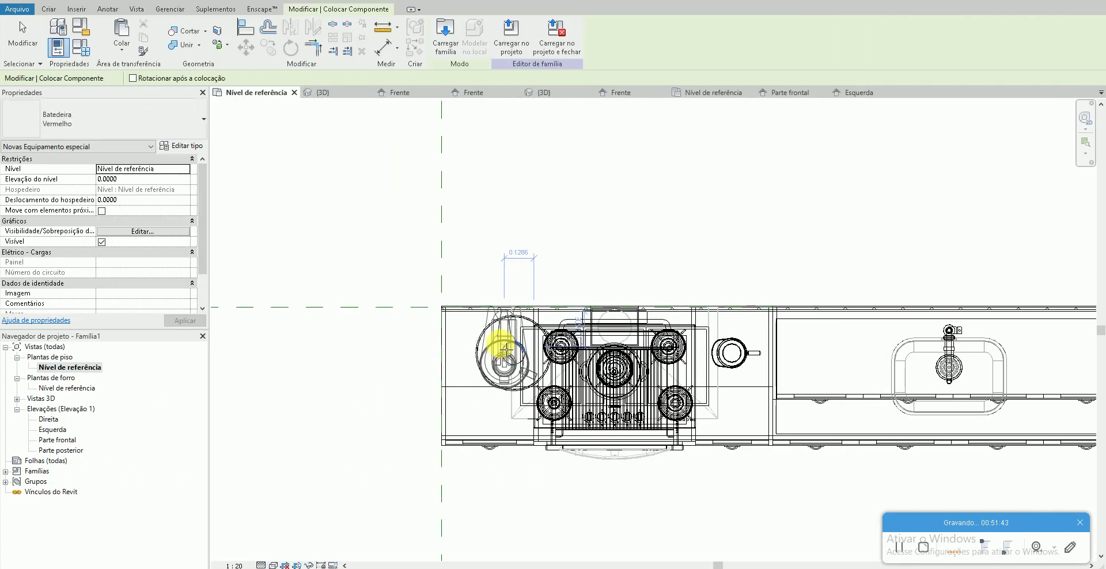
- Place the mixer and lift it onto the left end of the top shelf in Parte frontal
{"action": "left_click", "coordinate": [506, 350]}
{"action": "key", "text": "Escape"}
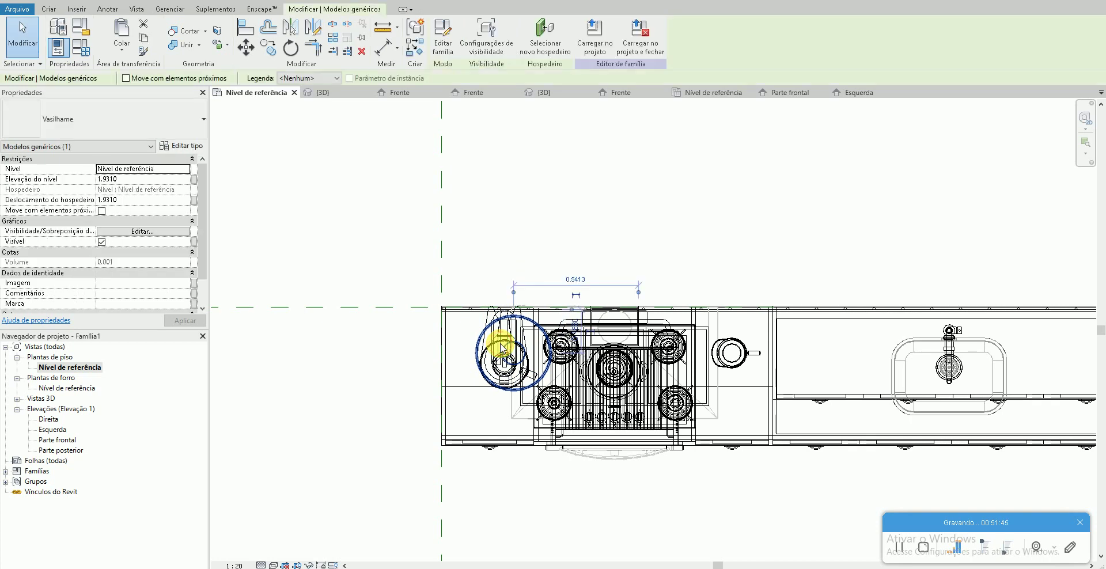
{"action": "left_click", "coordinate": [506, 336]}
{"action": "double_click", "coordinate": [60, 439]}
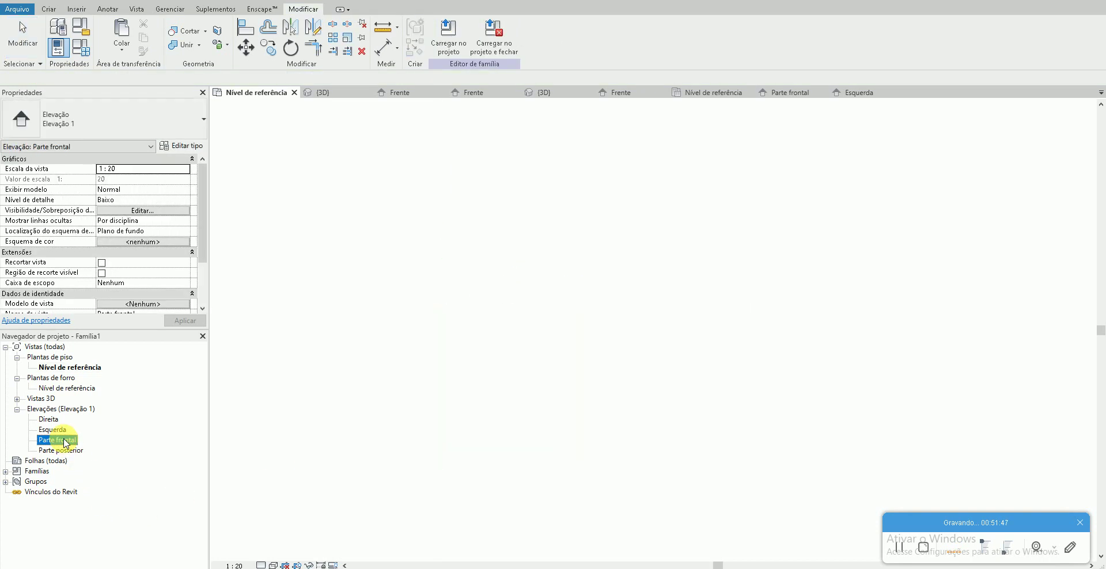
{"action": "left_click_drag", "start_coordinate": [391, 505], "coordinate": [398, 265]}
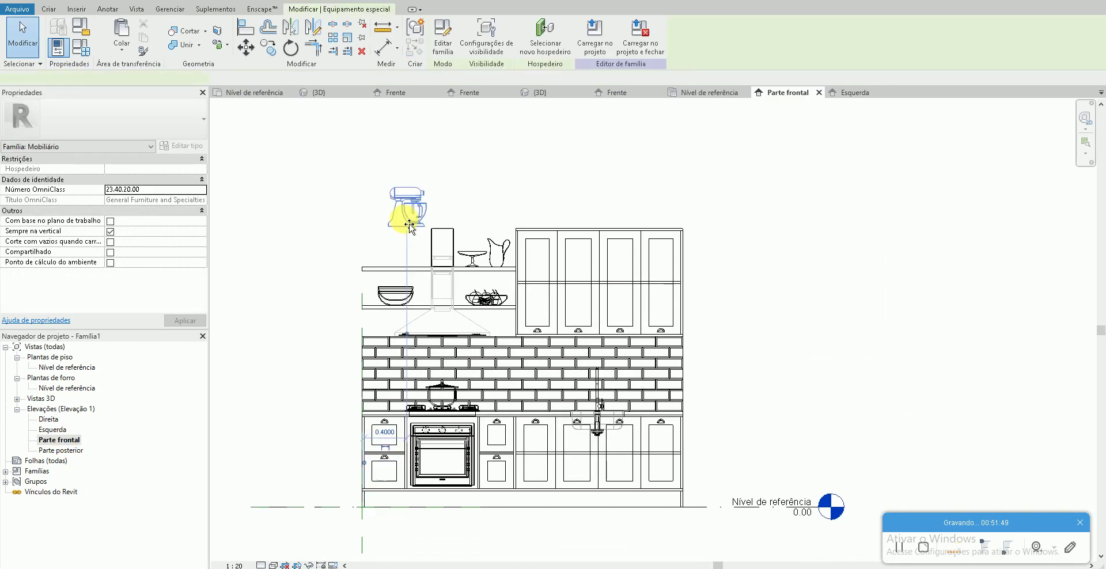
{"action": "key", "text": "Escape"}
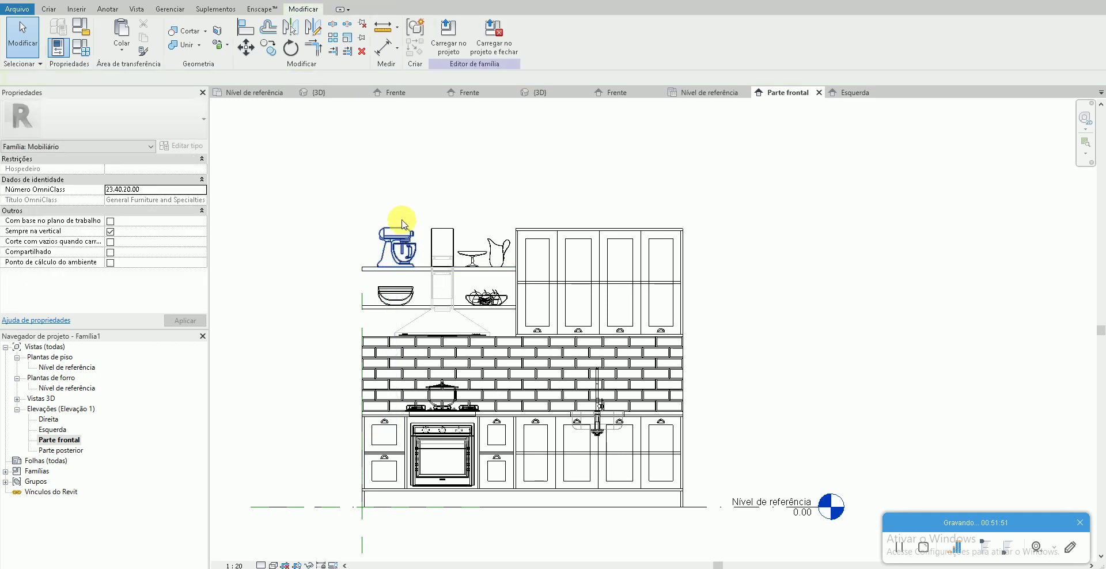
{"action": "key", "text": "ctrl+Tab"}
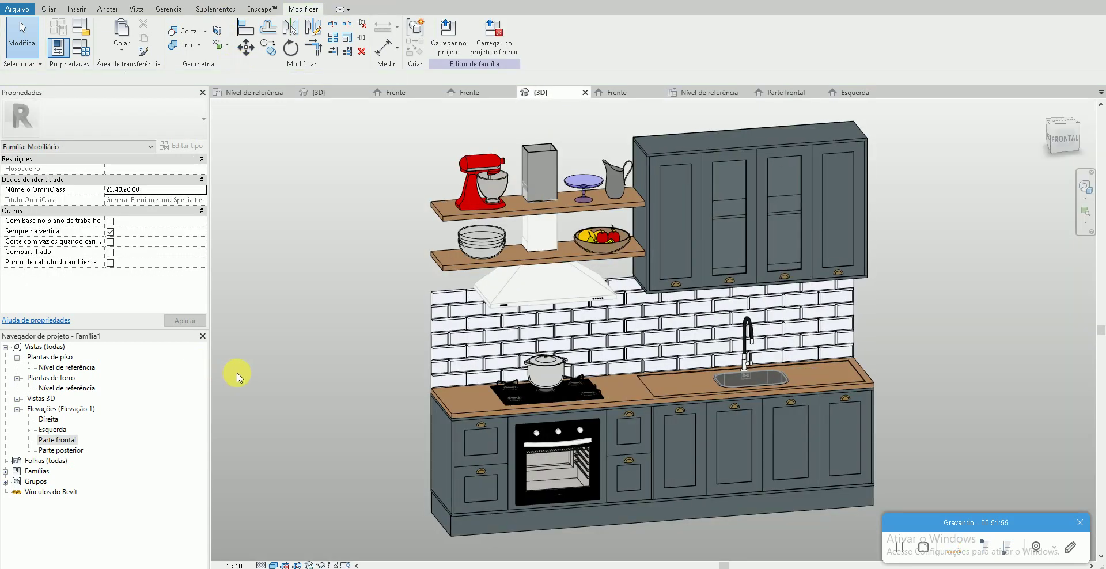
{"action": "left_click", "coordinate": [84, 366]}
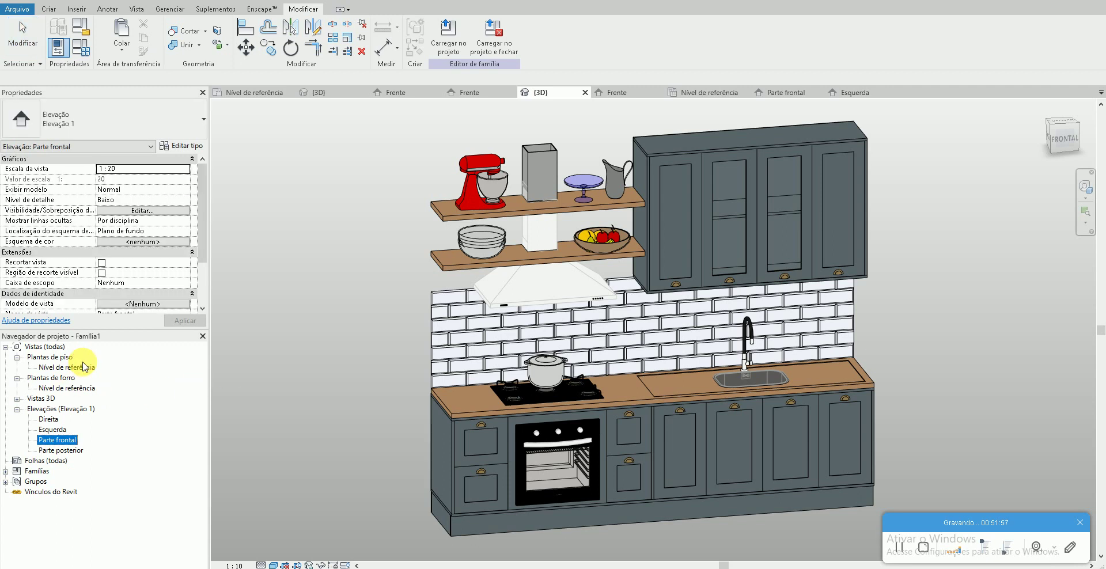
{"action": "double_click", "coordinate": [75, 367]}
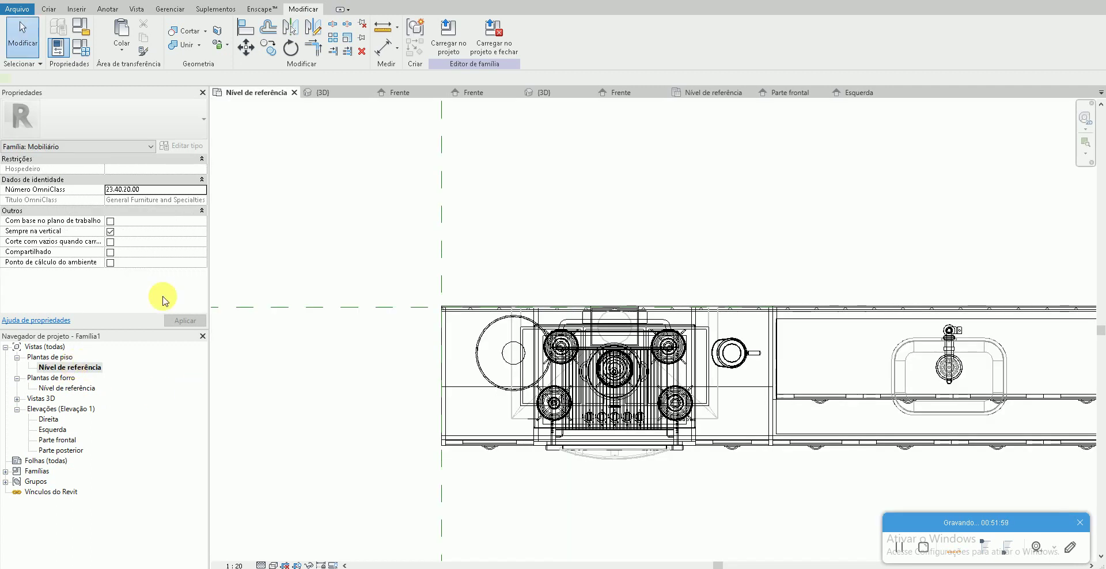
- Load the Decoração Cozinha 1 family from Desktop > 50 Blocos de Revit 6
{"action": "key", "text": "c"}
{"action": "key", "text": "m"}
{"action": "left_click", "coordinate": [446, 34]}
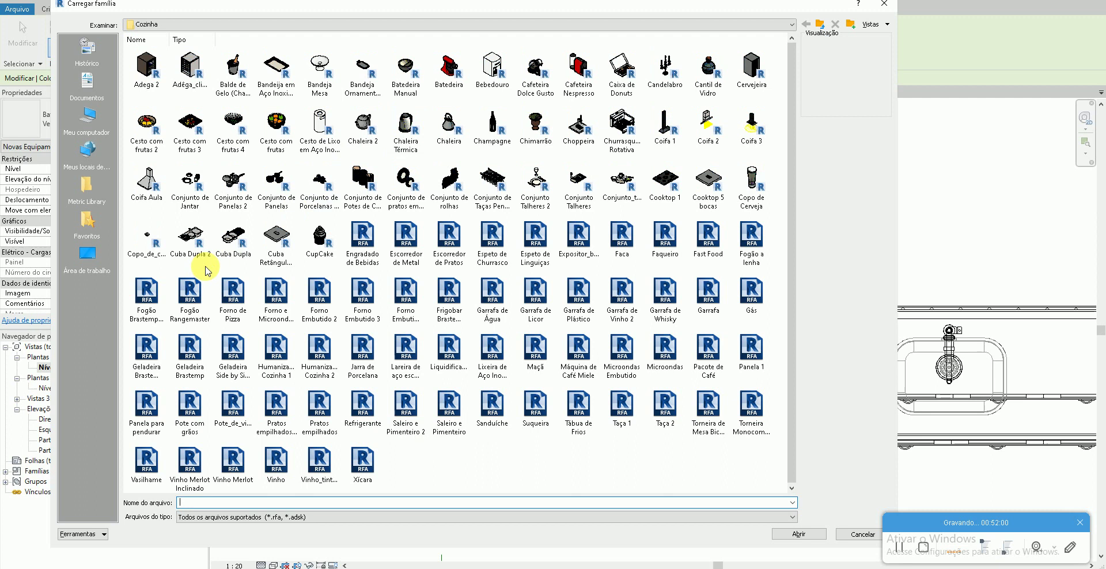
{"action": "left_click", "coordinate": [98, 256]}
{"action": "left_click", "coordinate": [361, 74]}
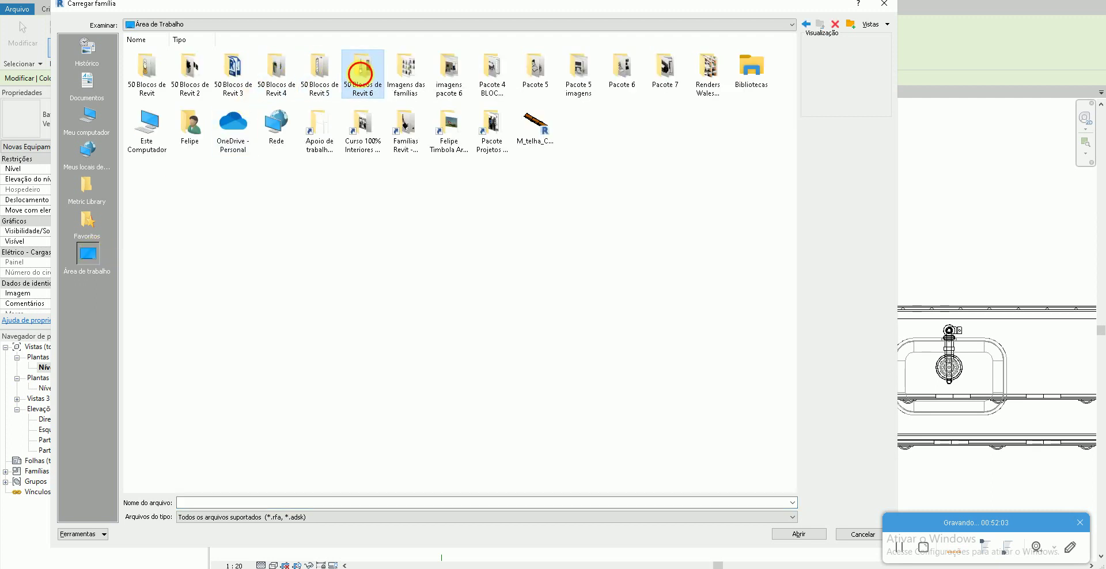
{"action": "double_click", "coordinate": [361, 74]}
{"action": "double_click", "coordinate": [325, 133]}
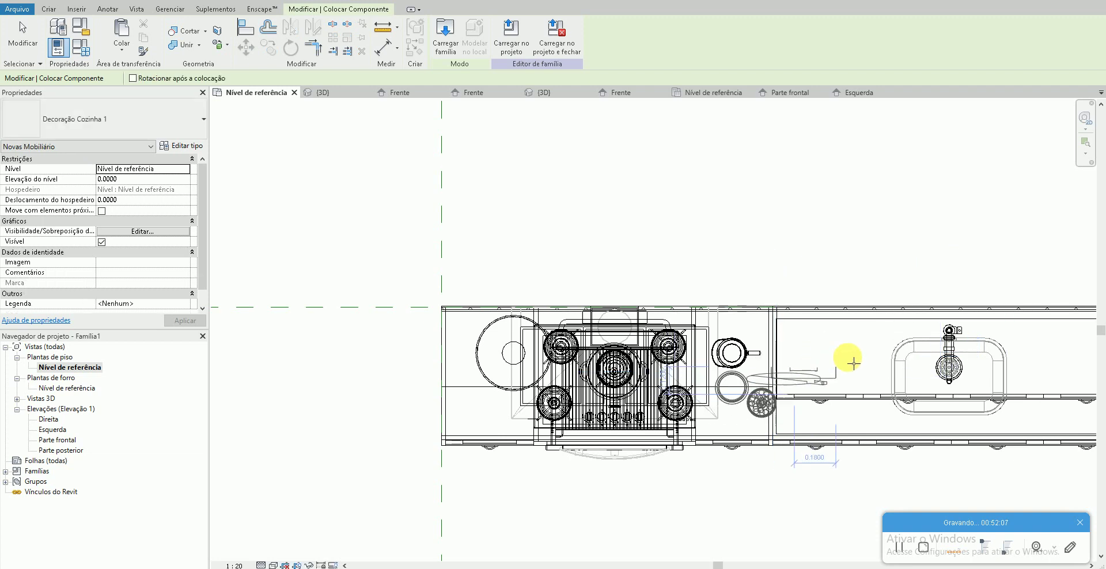
- Place the decor set beside the cooktop and raise it onto the countertop in Parte frontal
{"action": "left_click", "coordinate": [861, 323]}
{"action": "key", "text": "Escape"}
{"action": "key", "text": "Escape"}
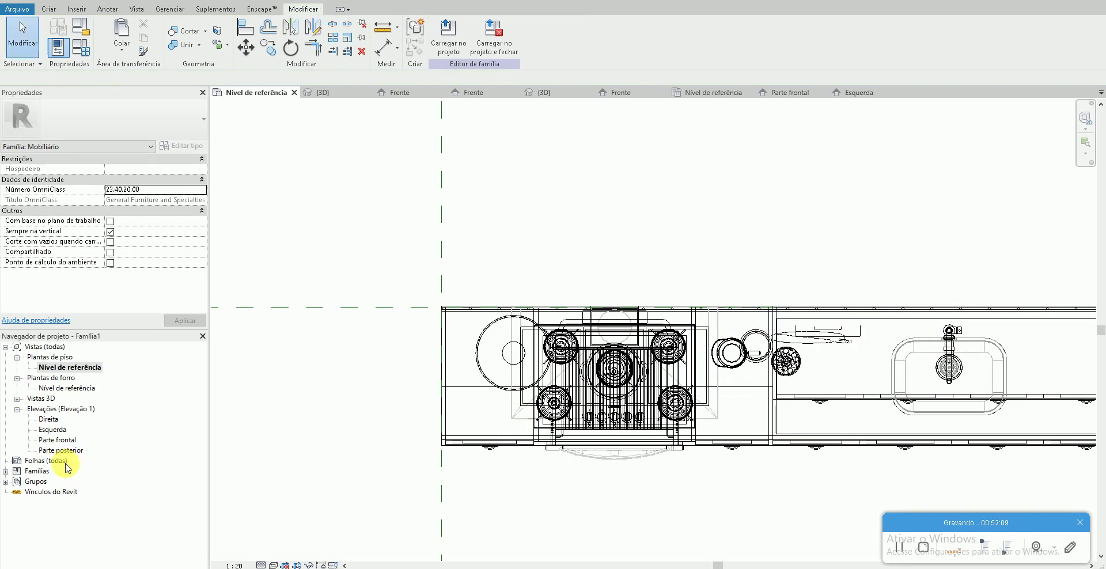
{"action": "double_click", "coordinate": [57, 440]}
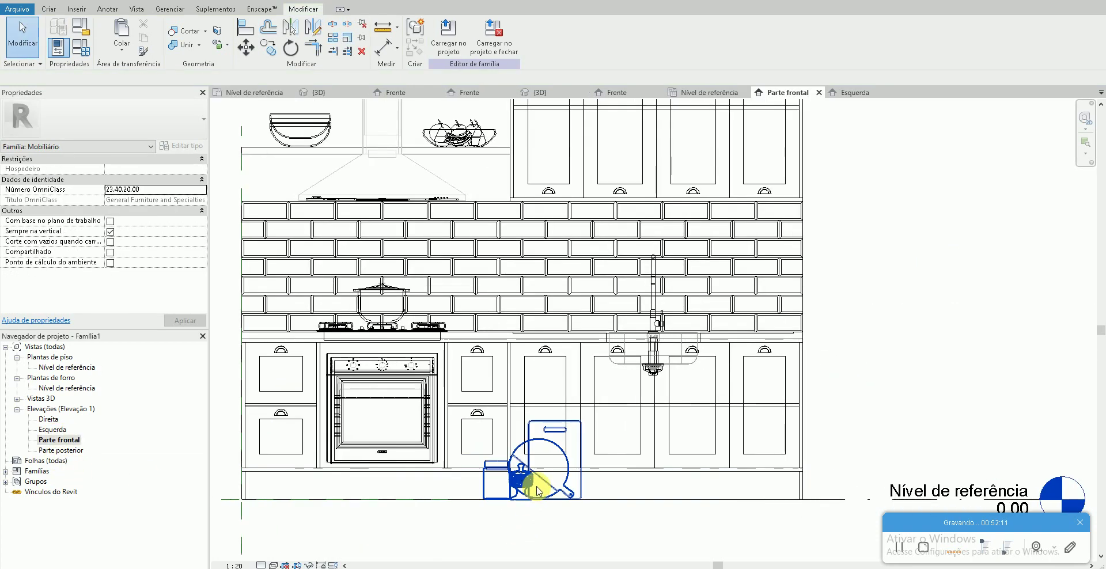
{"action": "left_click_drag", "start_coordinate": [539, 491], "coordinate": [504, 318]}
{"action": "scroll", "coordinate": [499, 325], "scroll_direction": "up", "scroll_amount": 5}
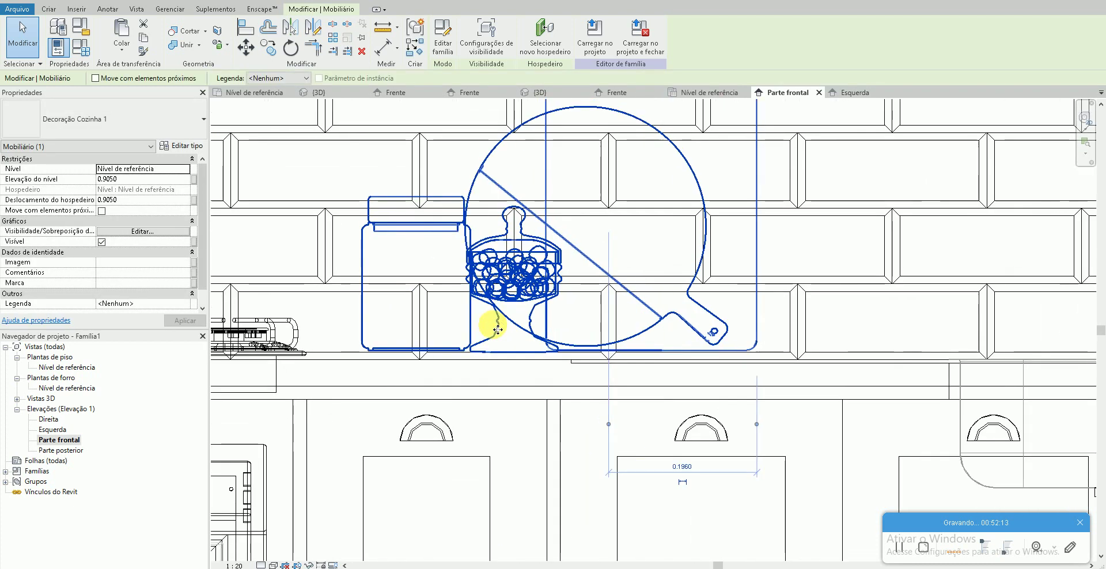
{"action": "key", "text": "Escape"}
- Shift the decor set back toward the backsplash in the Nível de referência plan, checking it in 3D
{"action": "left_click", "coordinate": [68, 367]}
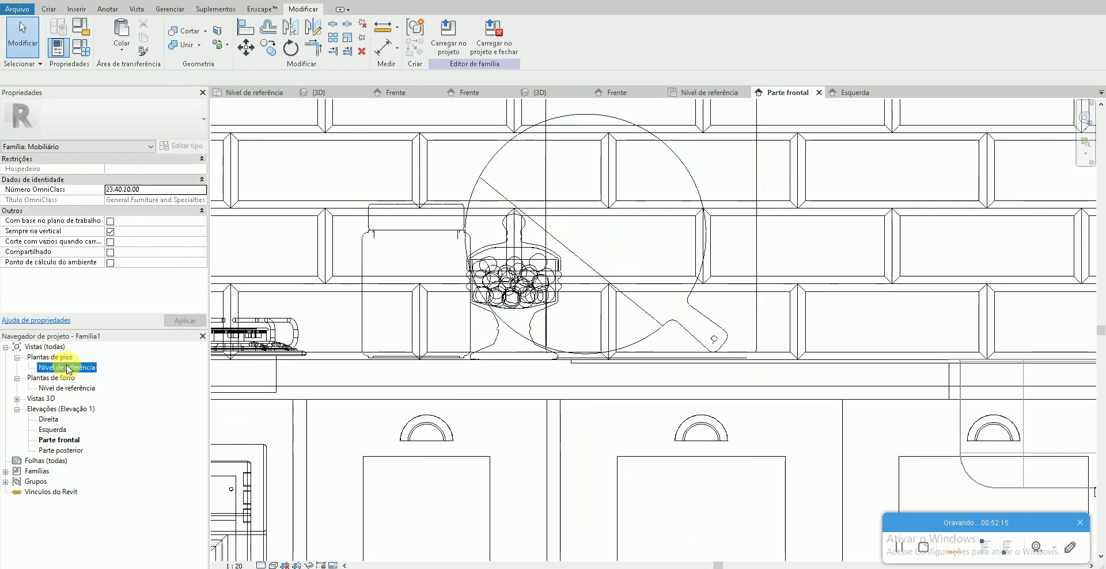
{"action": "double_click", "coordinate": [68, 368]}
{"action": "left_click", "coordinate": [772, 359]}
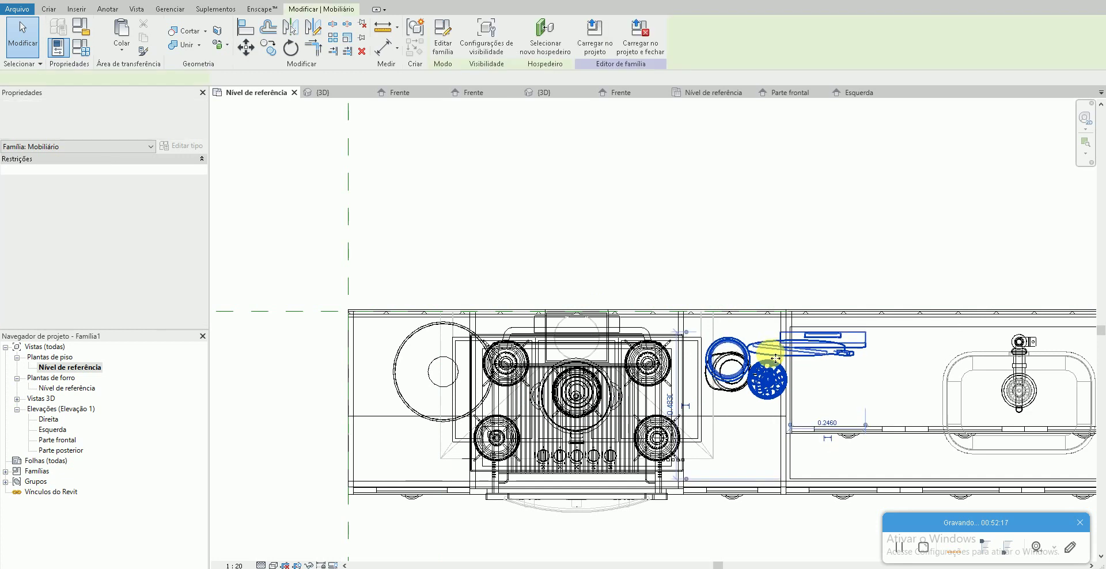
{"action": "left_click_drag", "start_coordinate": [775, 358], "coordinate": [775, 344]}
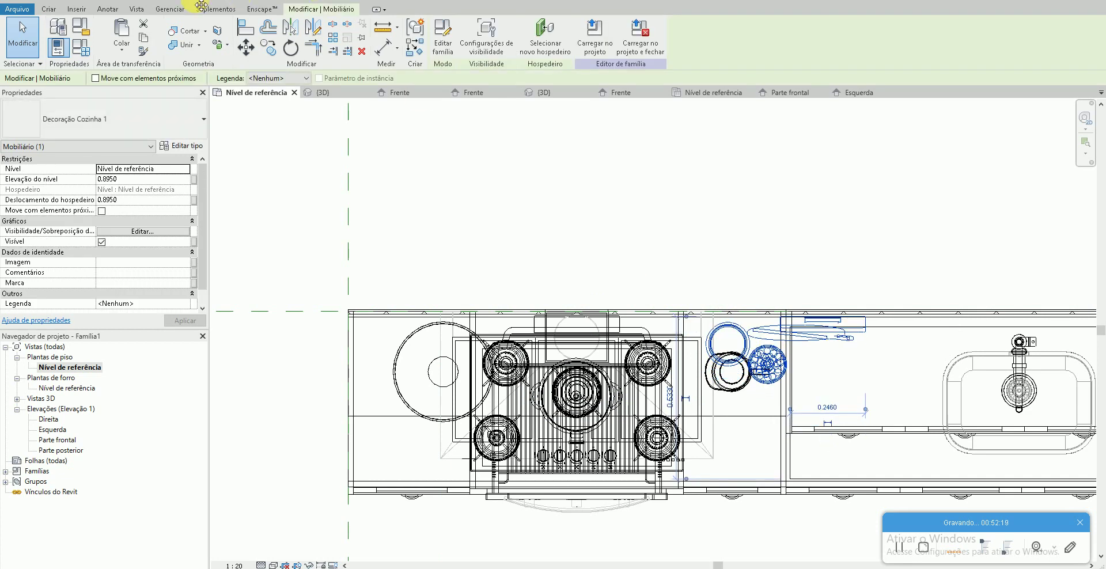
{"action": "key", "text": "ctrl+Tab"}
{"action": "left_click", "coordinate": [331, 306]}
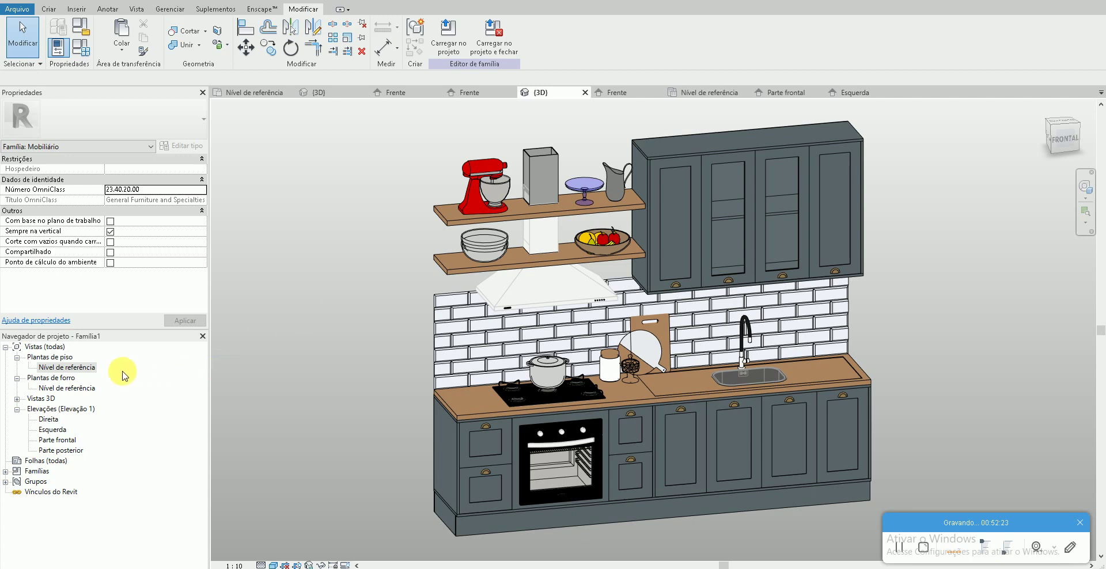
{"action": "double_click", "coordinate": [86, 368]}
- Load the Cafeteira Nespresso family from Desktop > Apoio de trabalho > Blocos de Revit > Cozinha
{"action": "key", "text": "c"}
{"action": "key", "text": "m"}
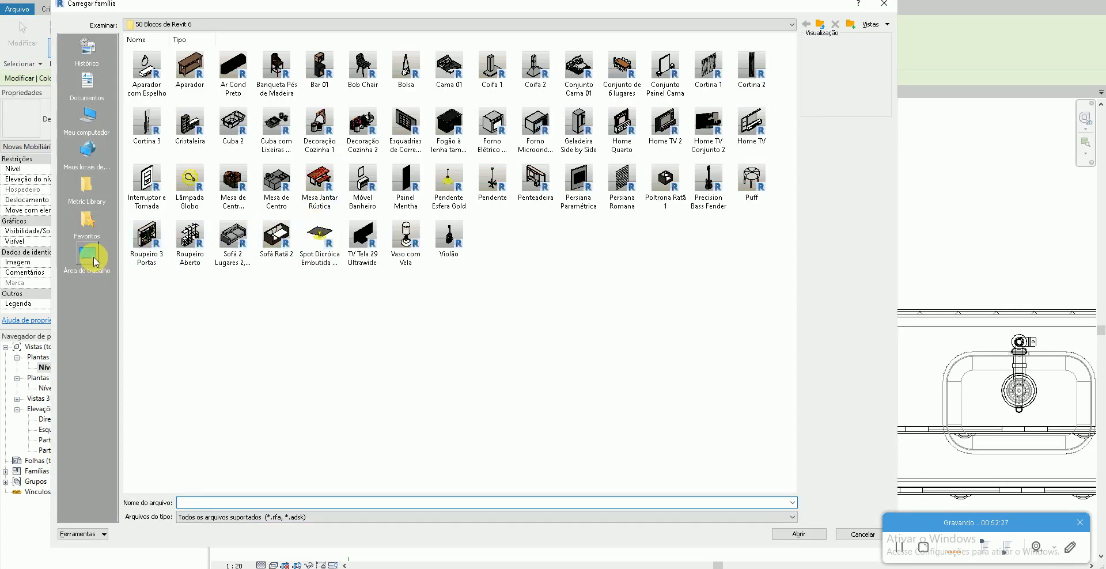
{"action": "left_click", "coordinate": [93, 257]}
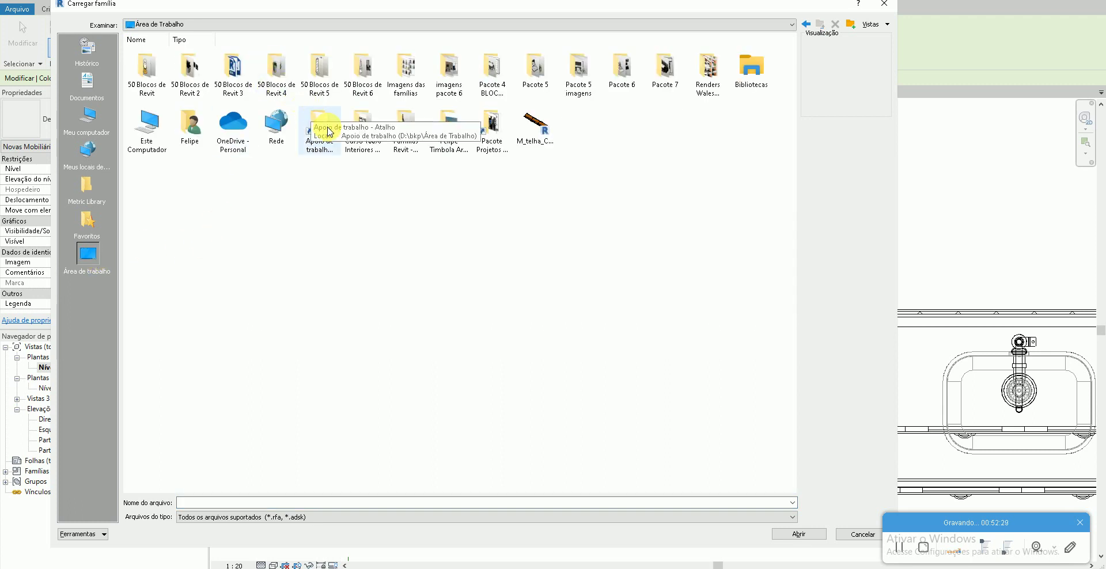
{"action": "double_click", "coordinate": [327, 134]}
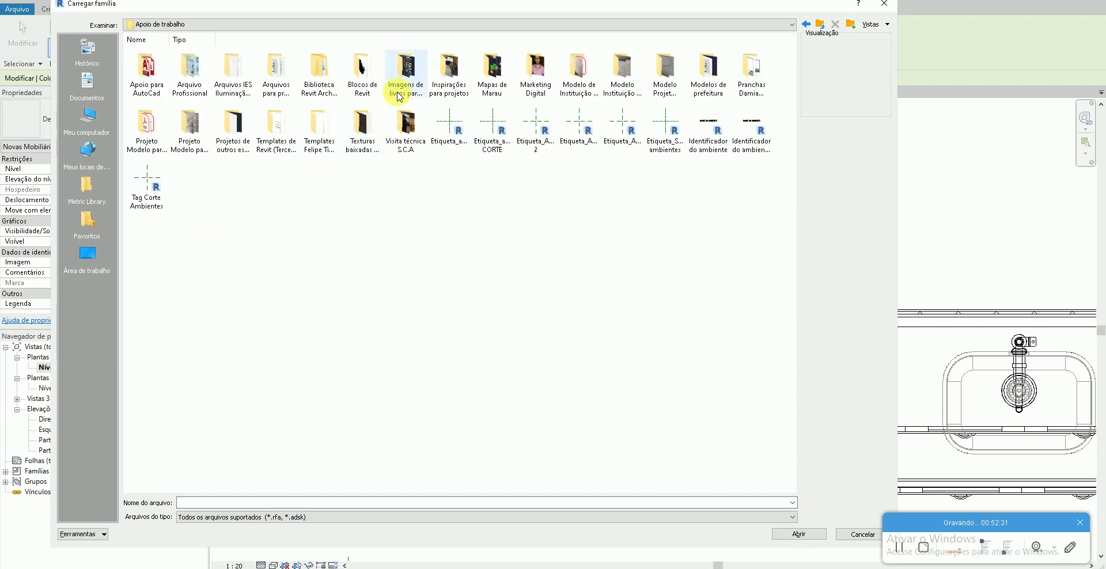
{"action": "double_click", "coordinate": [405, 75]}
{"action": "double_click", "coordinate": [491, 74]}
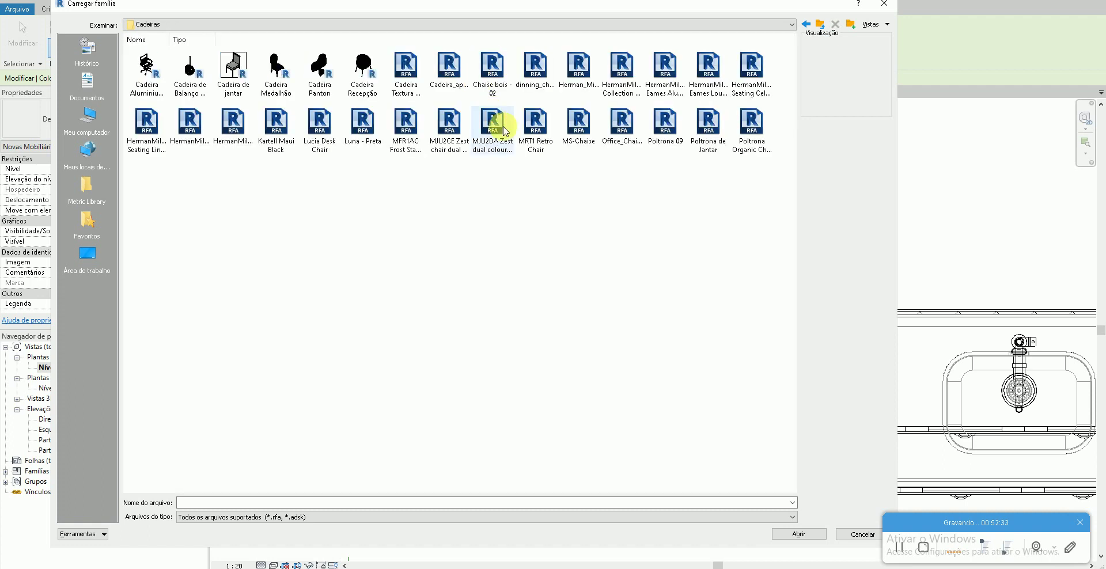
{"action": "left_click", "coordinate": [806, 28]}
{"action": "double_click", "coordinate": [579, 72]}
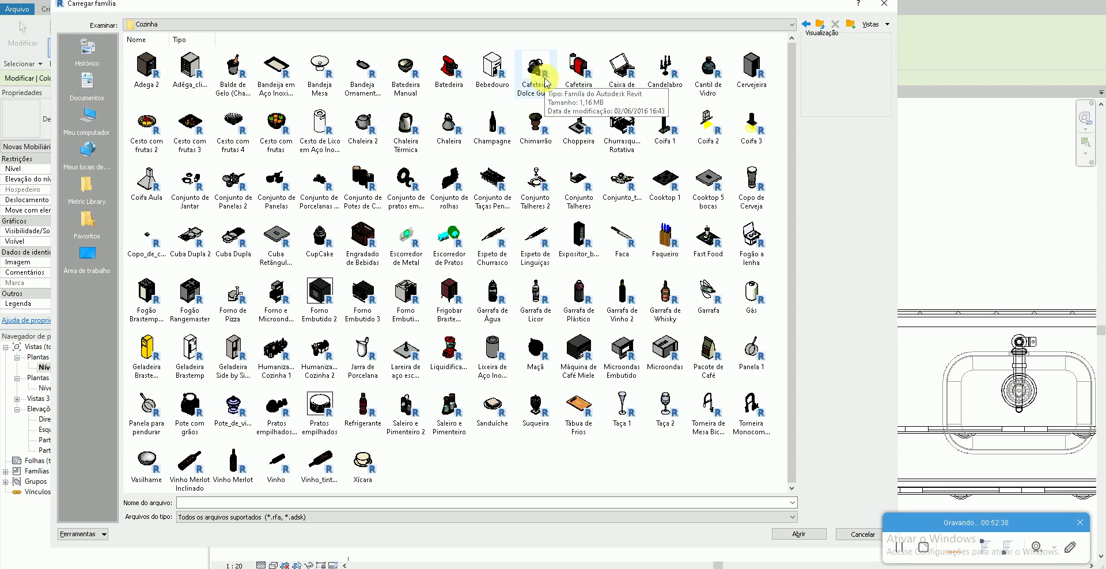
{"action": "double_click", "coordinate": [546, 82]}
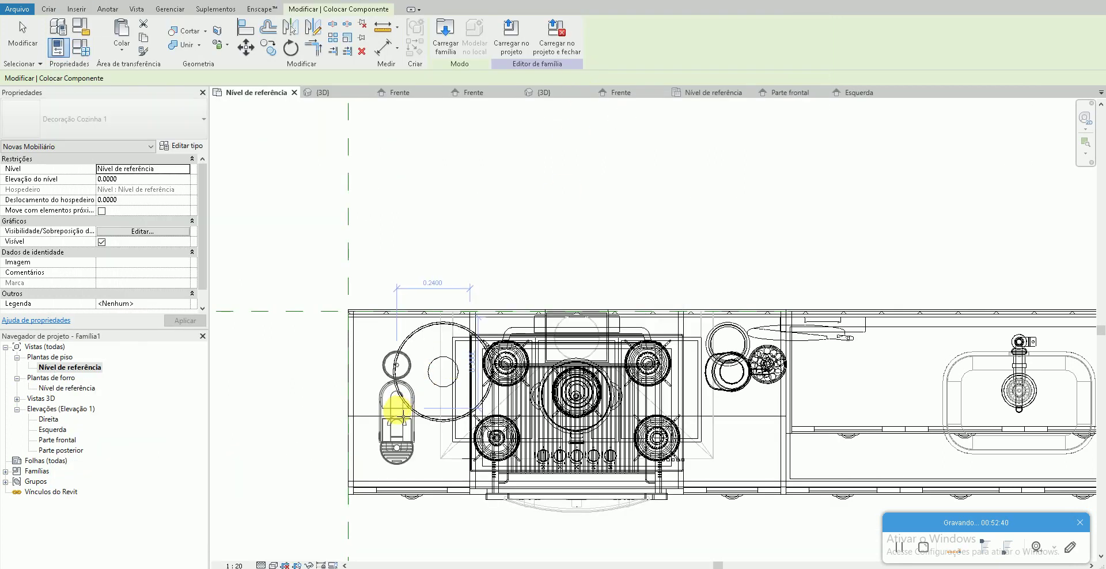
- Move the Nespresso coffee machine up onto the countertop in the Parte frontal elevation
{"action": "left_click", "coordinate": [413, 393]}
{"action": "key", "text": "Escape"}
{"action": "double_click", "coordinate": [59, 439]}
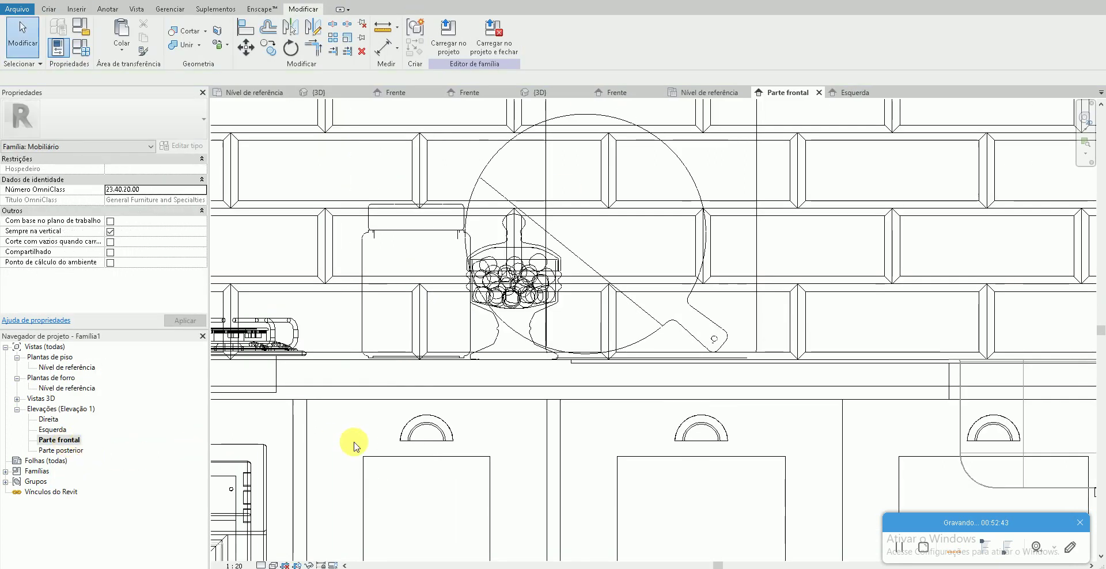
{"action": "scroll", "coordinate": [353, 444], "scroll_direction": "down", "scroll_amount": 2}
{"action": "left_click", "coordinate": [291, 506]}
{"action": "mouse_move", "coordinate": [291, 507]}
{"action": "left_mouse_down"}
{"action": "mouse_move", "coordinate": [301, 209]}
{"action": "mouse_move", "coordinate": [285, 205]}
{"action": "left_mouse_up"}
{"action": "key", "text": "Escape"}
{"action": "double_click", "coordinate": [67, 367]}
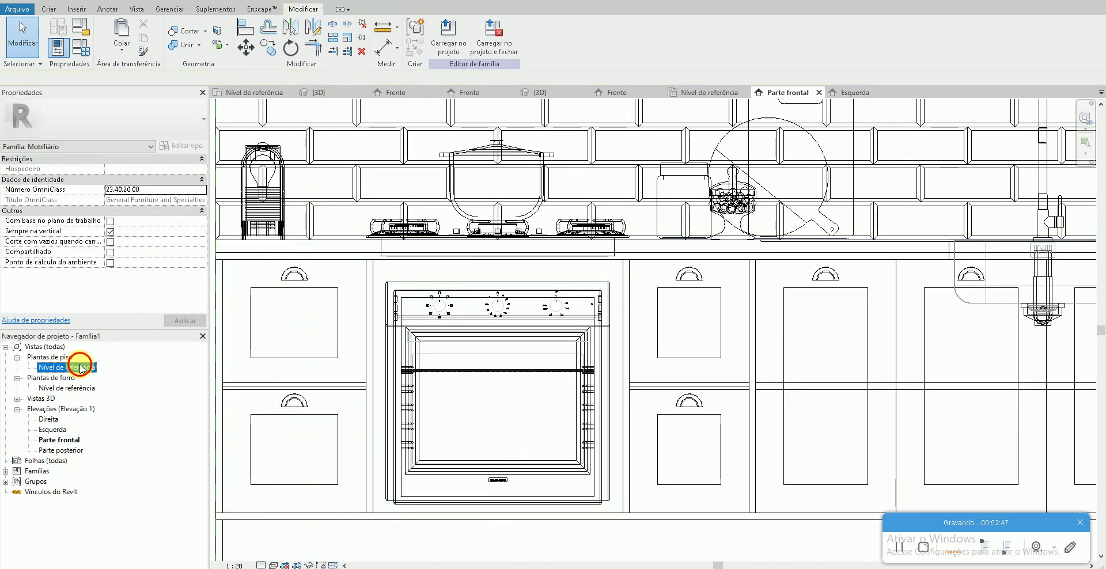
- Load the Pacote de Café family for placement
{"action": "key", "text": "c"}
{"action": "key", "text": "m"}
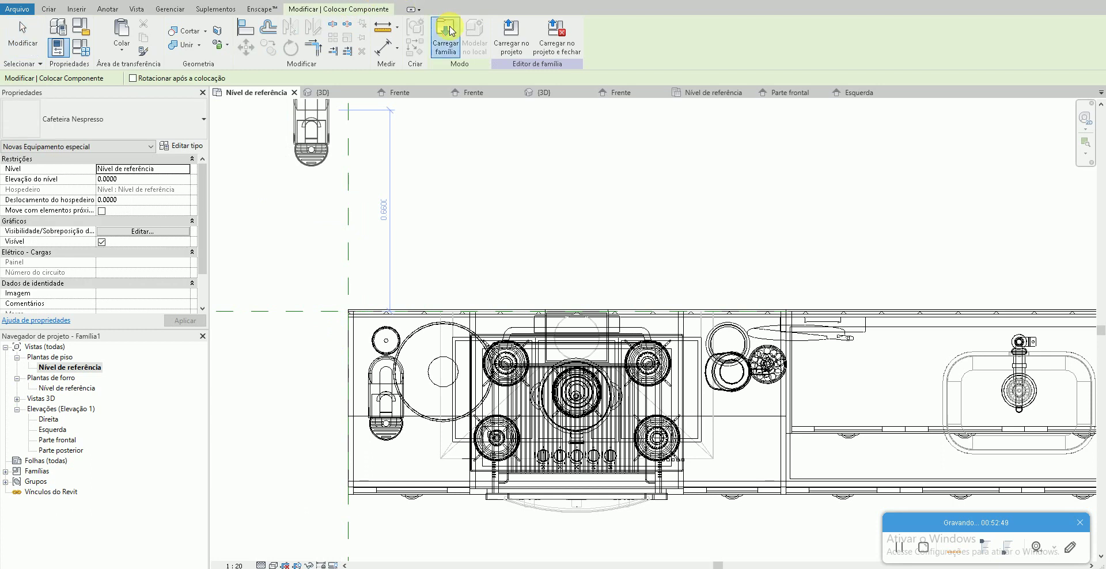
{"action": "left_click", "coordinate": [446, 34]}
{"action": "double_click", "coordinate": [703, 378]}
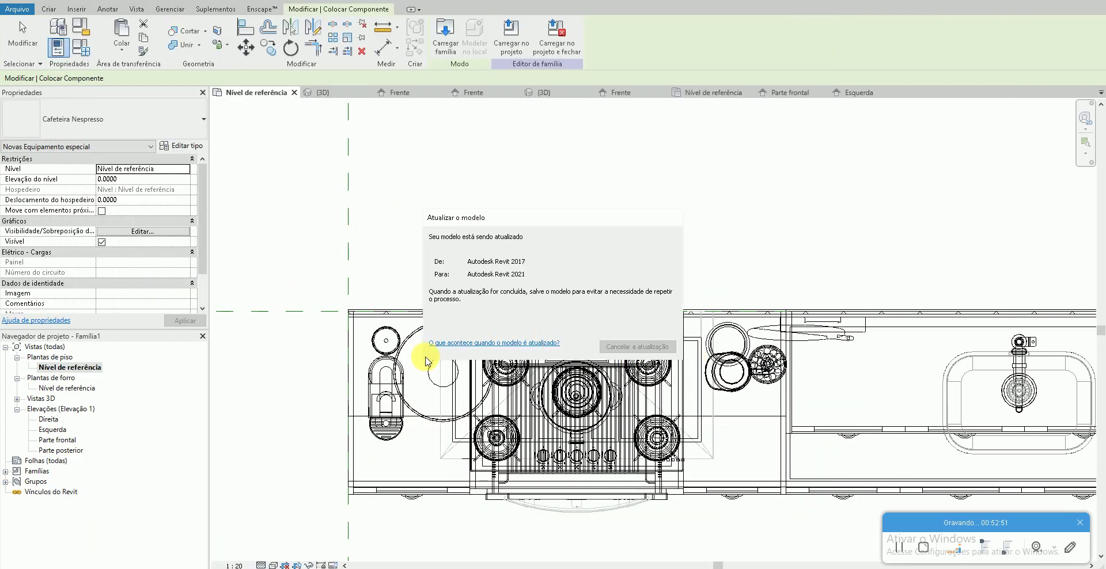
- Lift the Pacote de Café package onto the countertop in Parte frontal, then view the kitchen in shaded 3D
{"action": "left_click", "coordinate": [426, 359]}
{"action": "key", "text": "Escape"}
{"action": "key", "text": "Escape"}
{"action": "double_click", "coordinate": [57, 440]}
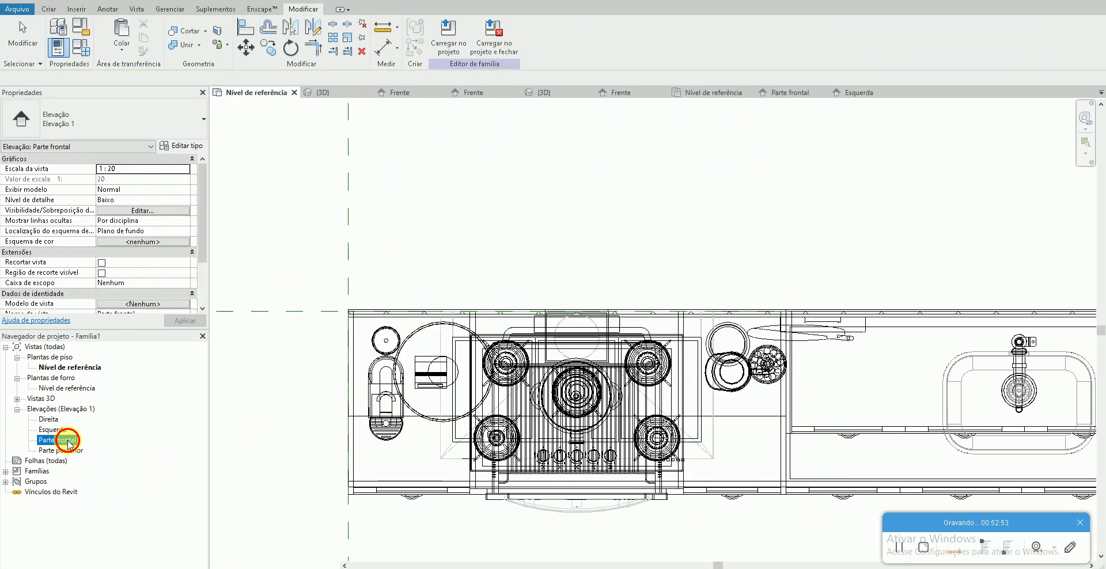
{"action": "mouse_move", "coordinate": [374, 515]}
{"action": "left_mouse_down"}
{"action": "mouse_move", "coordinate": [376, 320]}
{"action": "mouse_move", "coordinate": [381, 333]}
{"action": "left_mouse_up"}
{"action": "key", "text": "Escape"}
{"action": "scroll", "coordinate": [381, 326], "scroll_direction": "up", "scroll_amount": 3}
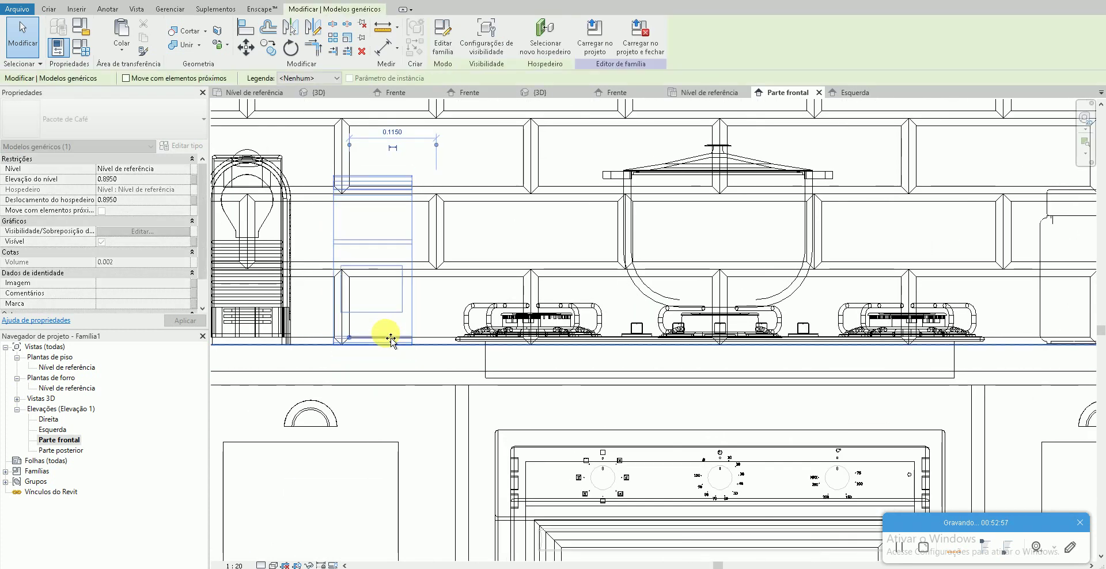
{"action": "key", "text": "Escape"}
{"action": "key", "text": "ctrl+Tab"}
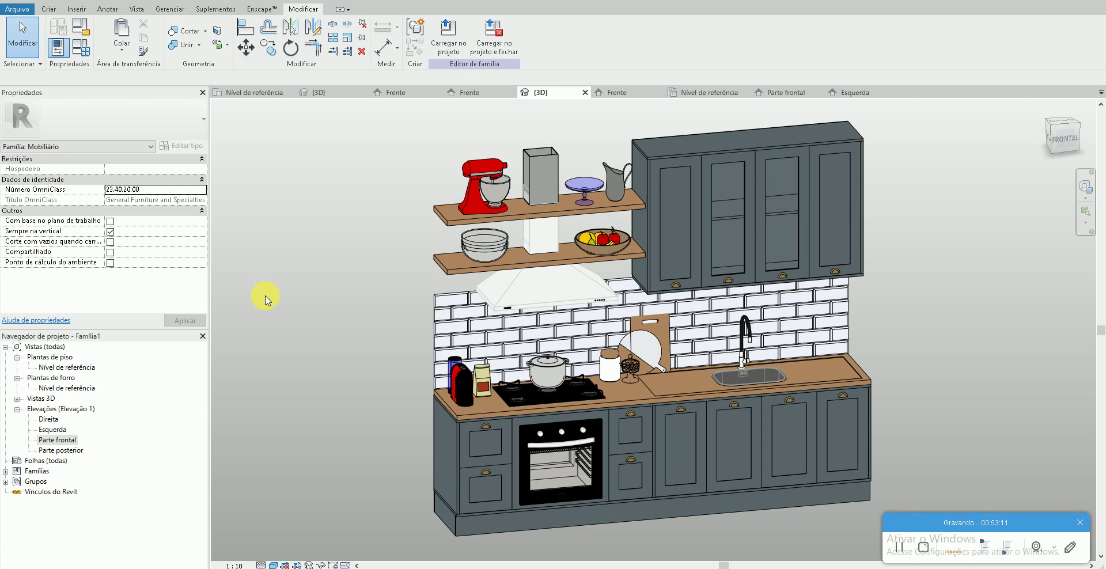
- From the floor plan, browse the family loader to Pacote 4 BLOCOS REVIT and show large icons
{"action": "double_click", "coordinate": [92, 371]}
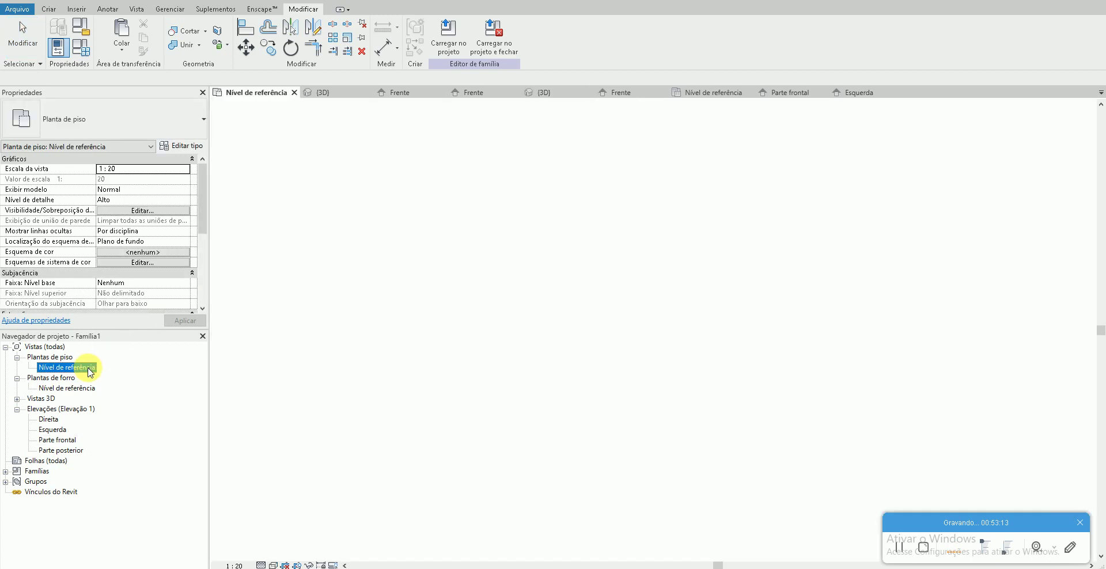
{"action": "key", "text": "c"}
{"action": "key", "text": "m"}
{"action": "left_click", "coordinate": [447, 46]}
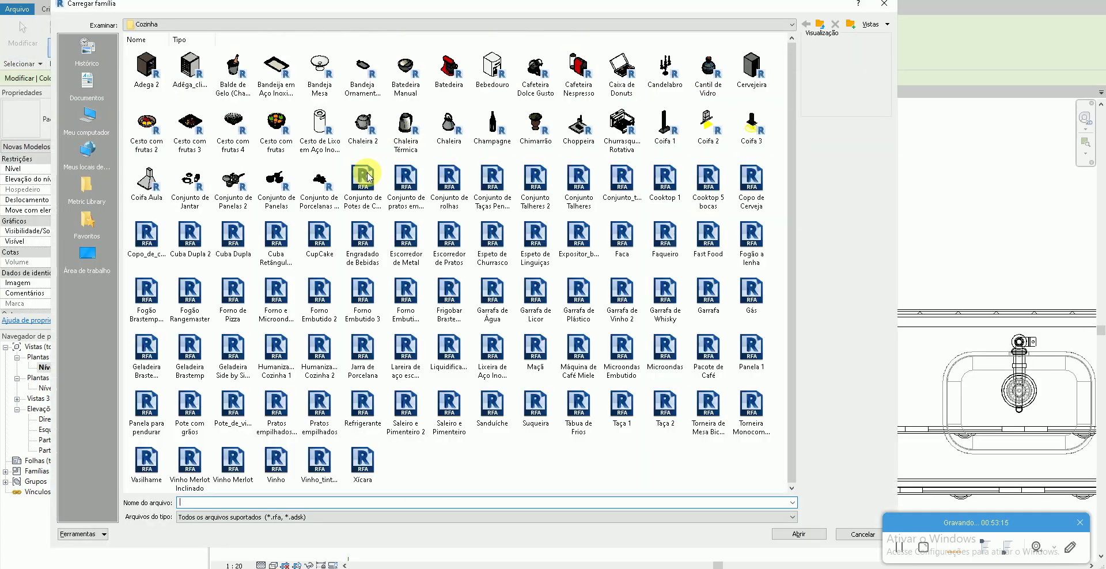
{"action": "left_click", "coordinate": [87, 256]}
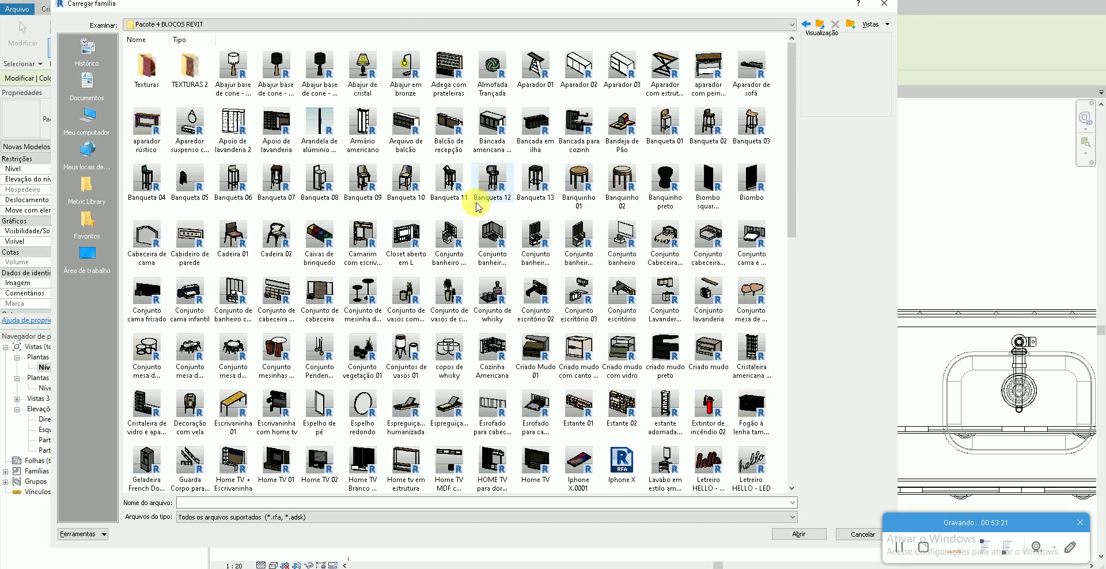
{"action": "scroll", "coordinate": [582, 374], "scroll_direction": "down", "scroll_amount": 3}
{"action": "scroll", "coordinate": [585, 379], "scroll_direction": "down", "scroll_amount": 3}
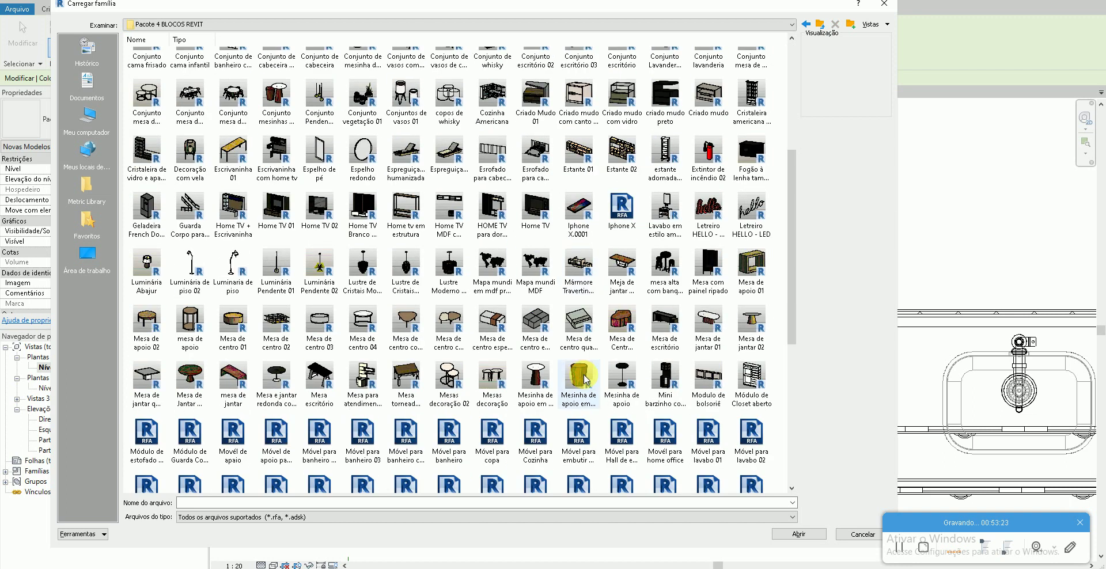
{"action": "scroll", "coordinate": [585, 378], "scroll_direction": "down", "scroll_amount": 4}
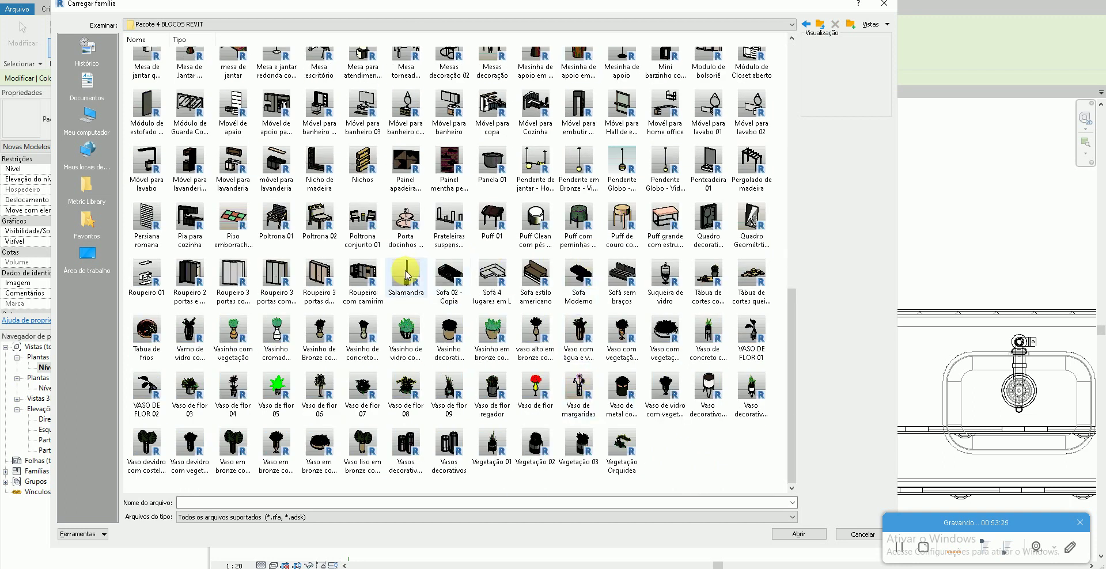
{"action": "right_click", "coordinate": [727, 458]}
{"action": "mouse_move", "coordinate": [782, 327]}
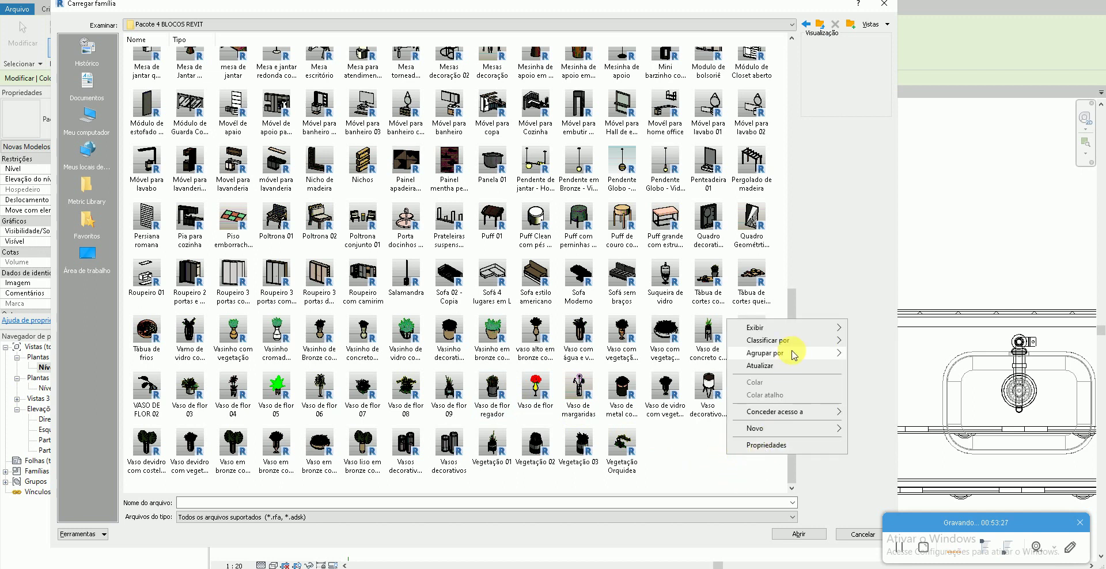
{"action": "left_click", "coordinate": [857, 341]}
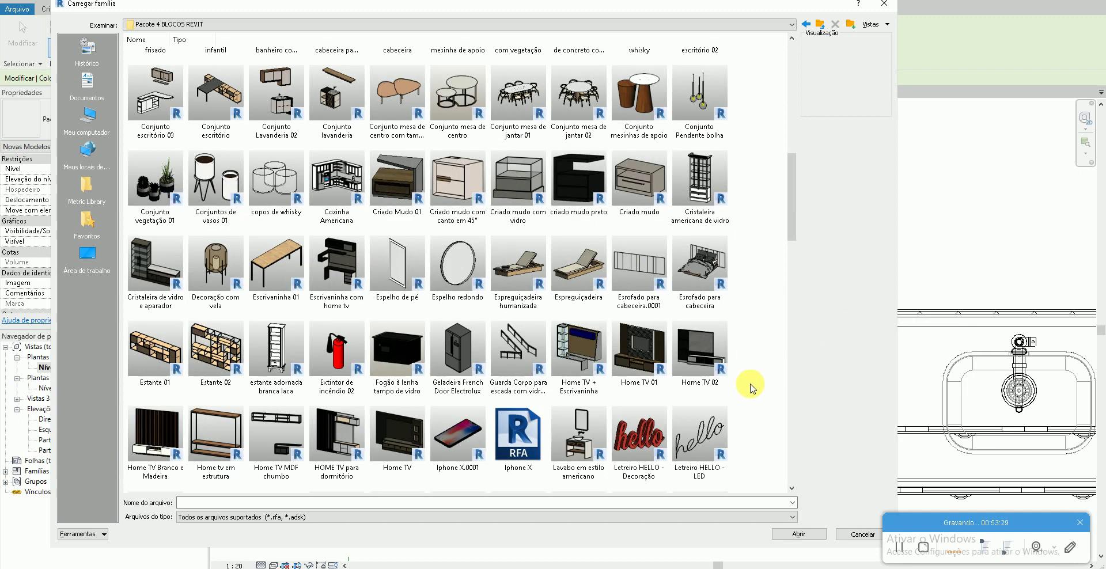
- Load the Tábua de cortes com vegetação family, then cancel its placement
{"action": "scroll", "coordinate": [751, 389], "scroll_direction": "down", "scroll_amount": 5}
{"action": "scroll", "coordinate": [750, 390], "scroll_direction": "down", "scroll_amount": 10}
{"action": "scroll", "coordinate": [749, 391], "scroll_direction": "up", "scroll_amount": 2}
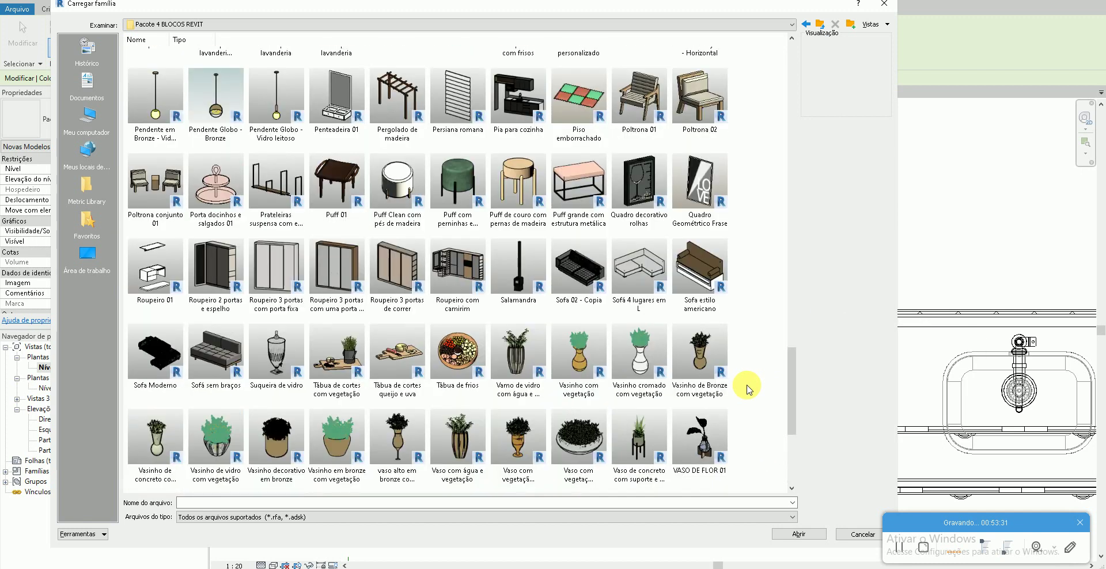
{"action": "double_click", "coordinate": [391, 353]}
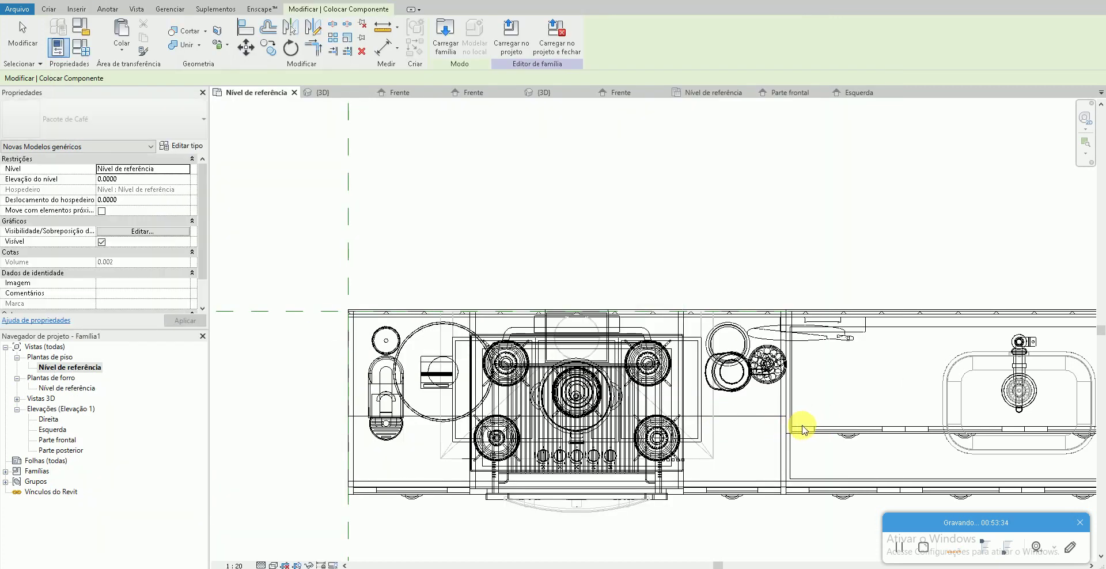
{"action": "middle_click_drag", "start_coordinate": [815, 423], "coordinate": [478, 425]}
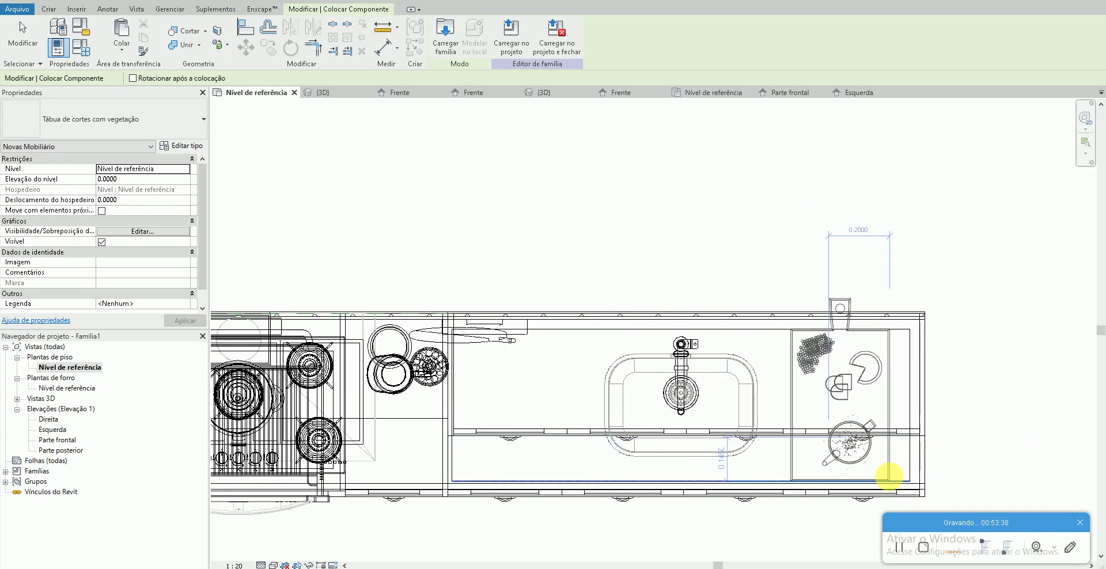
{"action": "key", "text": "Escape"}
- Reopen the family browser and switch the Pacote 4 BLOCOS REVIT list to large icons
{"action": "key", "text": "c"}
{"action": "key", "text": "m"}
{"action": "left_click", "coordinate": [439, 47]}
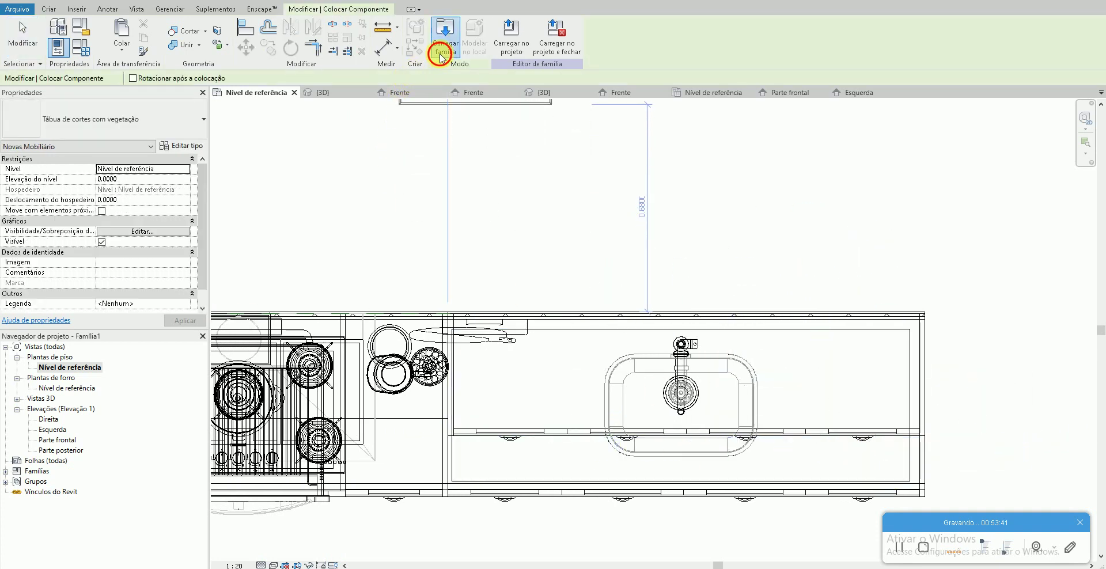
{"action": "scroll", "coordinate": [562, 365], "scroll_direction": "down", "scroll_amount": 10}
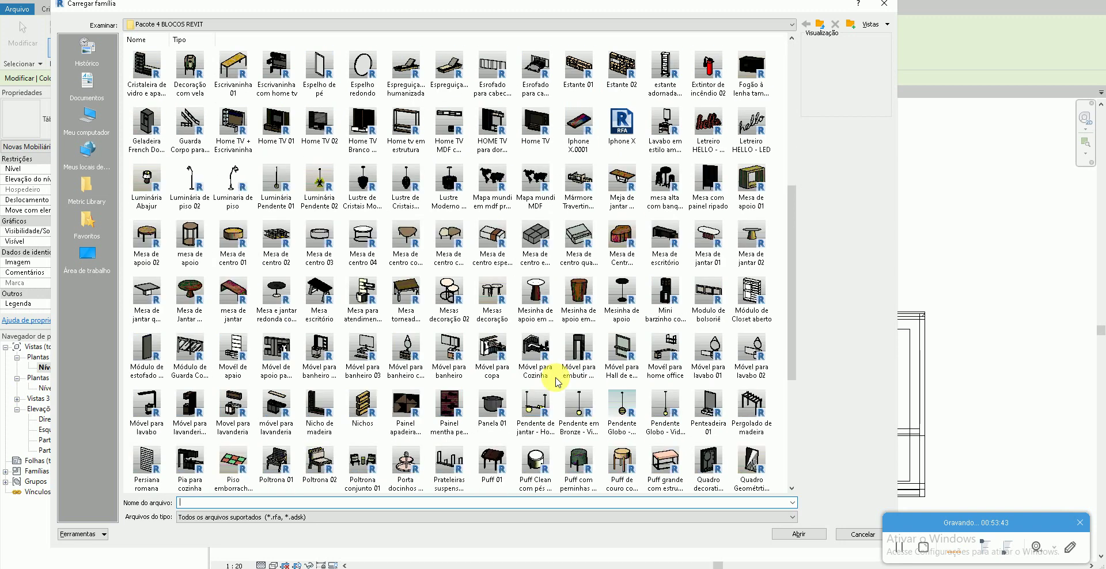
{"action": "scroll", "coordinate": [559, 377], "scroll_direction": "down", "scroll_amount": 1}
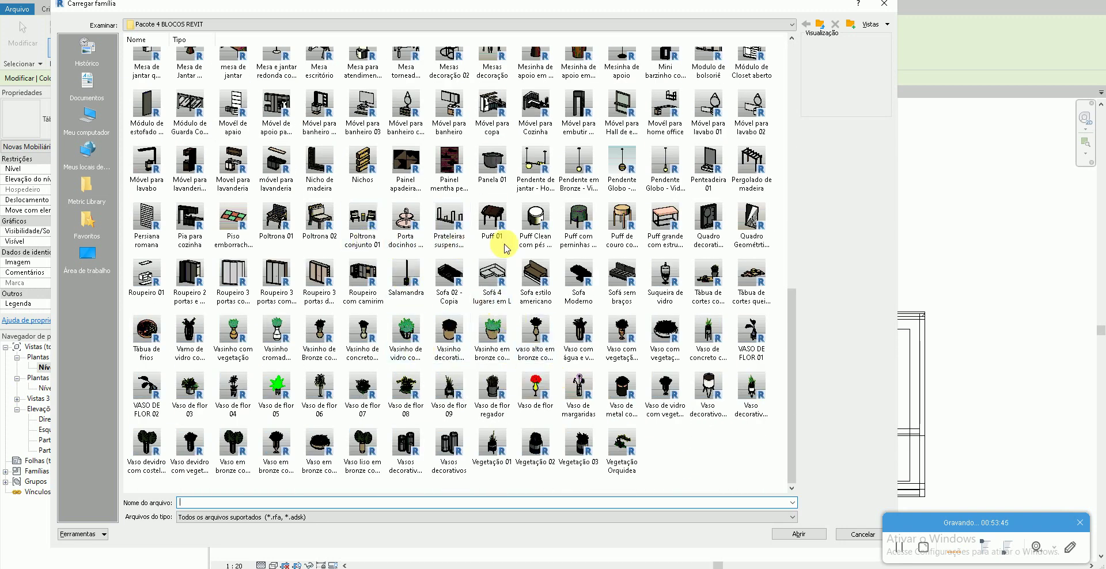
{"action": "scroll", "coordinate": [549, 278], "scroll_direction": "up", "scroll_amount": 3}
{"action": "scroll", "coordinate": [549, 285], "scroll_direction": "up", "scroll_amount": 2}
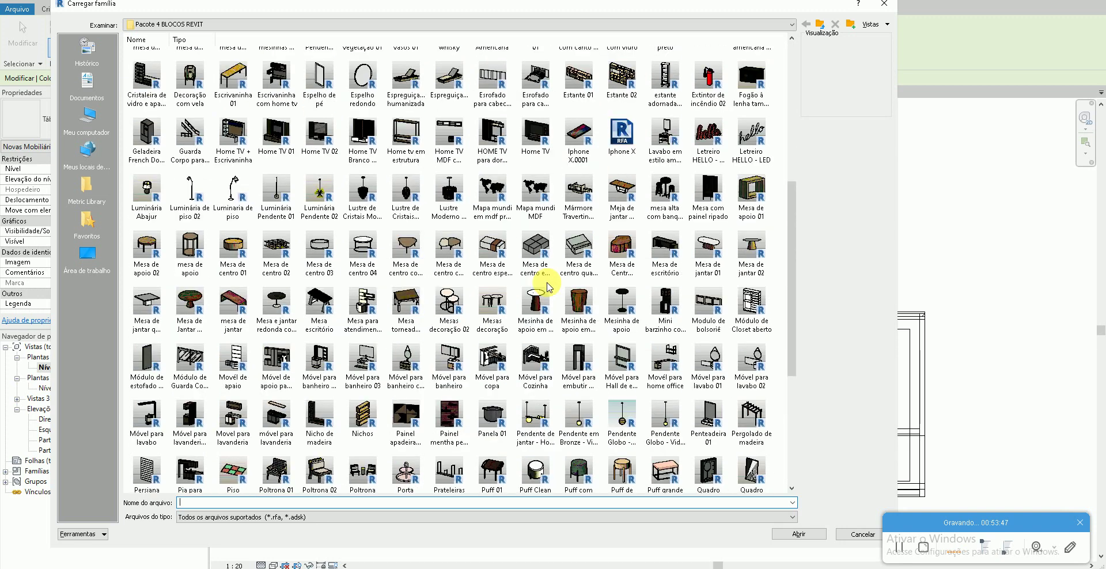
{"action": "scroll", "coordinate": [548, 286], "scroll_direction": "down", "scroll_amount": 5}
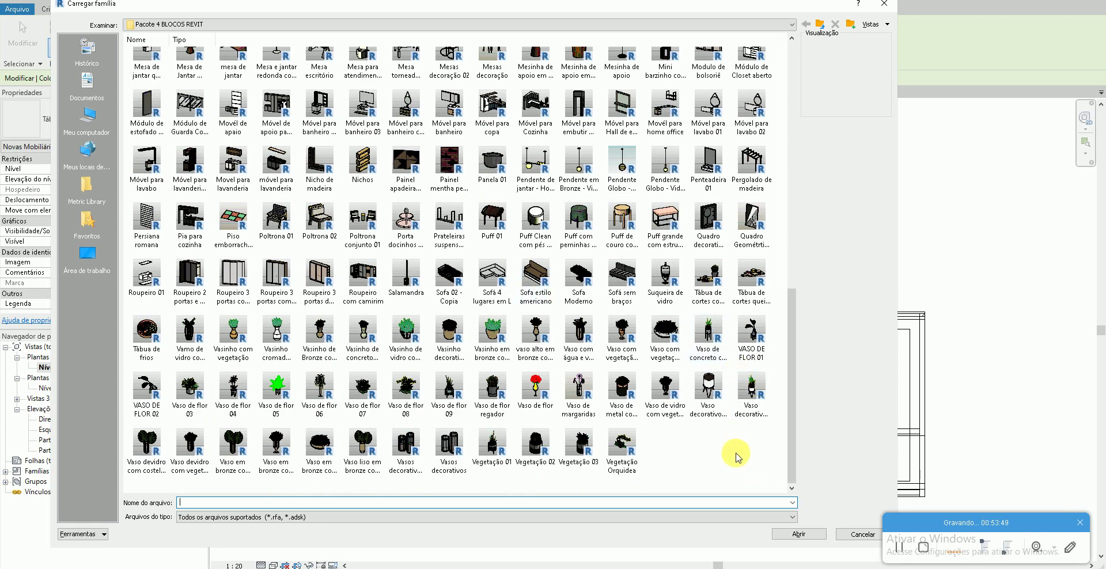
{"action": "right_click", "coordinate": [736, 318]}
{"action": "mouse_move", "coordinate": [773, 326]}
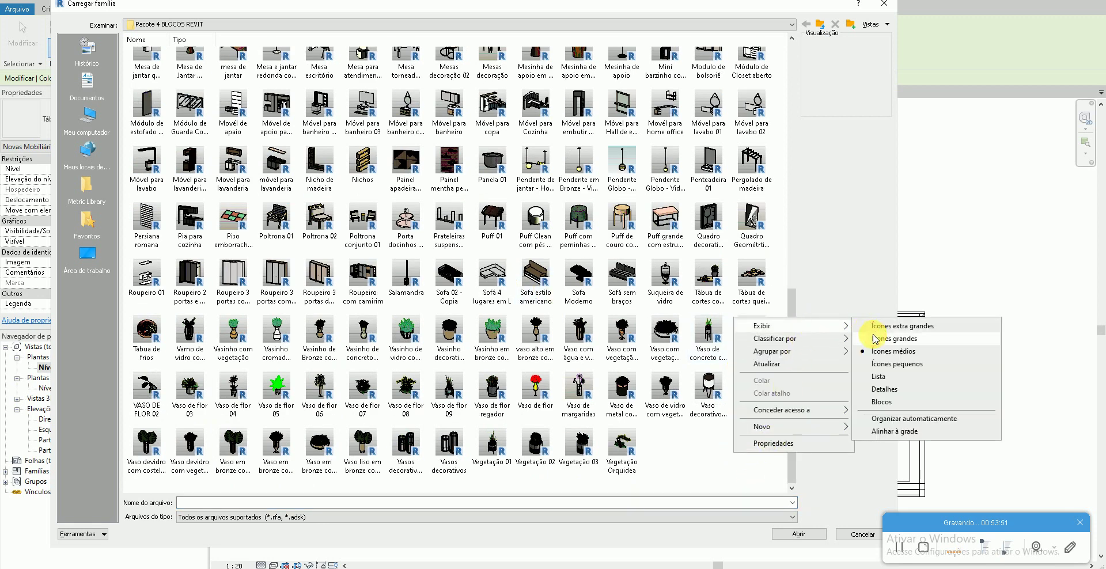
{"action": "left_click", "coordinate": [829, 336]}
- Load the Tábua de cortes queijo e uva cutting-board family
{"action": "scroll", "coordinate": [749, 375], "scroll_direction": "down", "scroll_amount": 5}
{"action": "scroll", "coordinate": [753, 375], "scroll_direction": "down", "scroll_amount": 5}
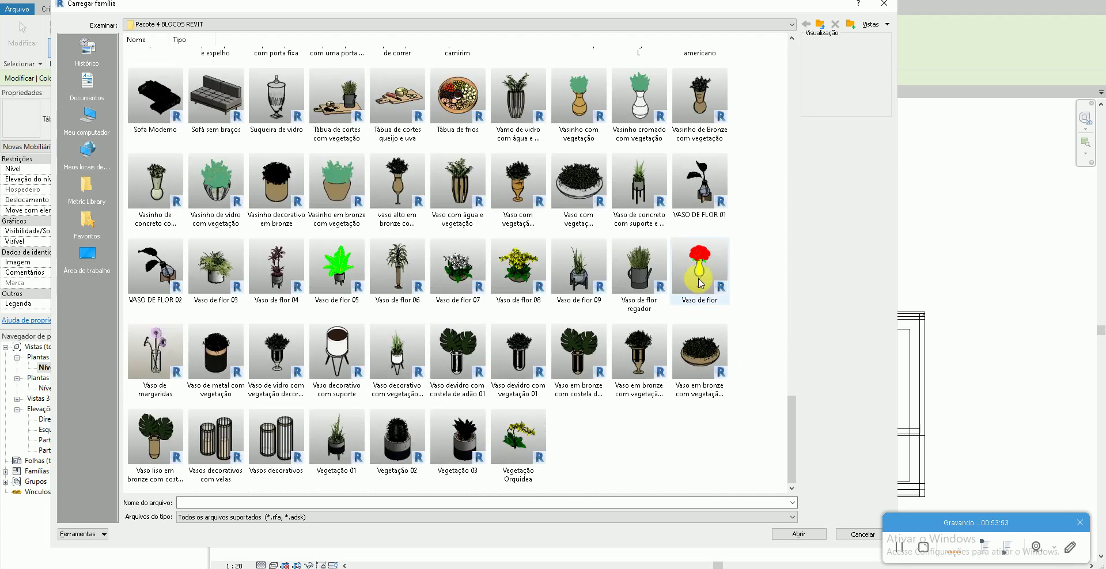
{"action": "scroll", "coordinate": [577, 364], "scroll_direction": "up", "scroll_amount": 1}
{"action": "scroll", "coordinate": [577, 364], "scroll_direction": "up", "scroll_amount": 2}
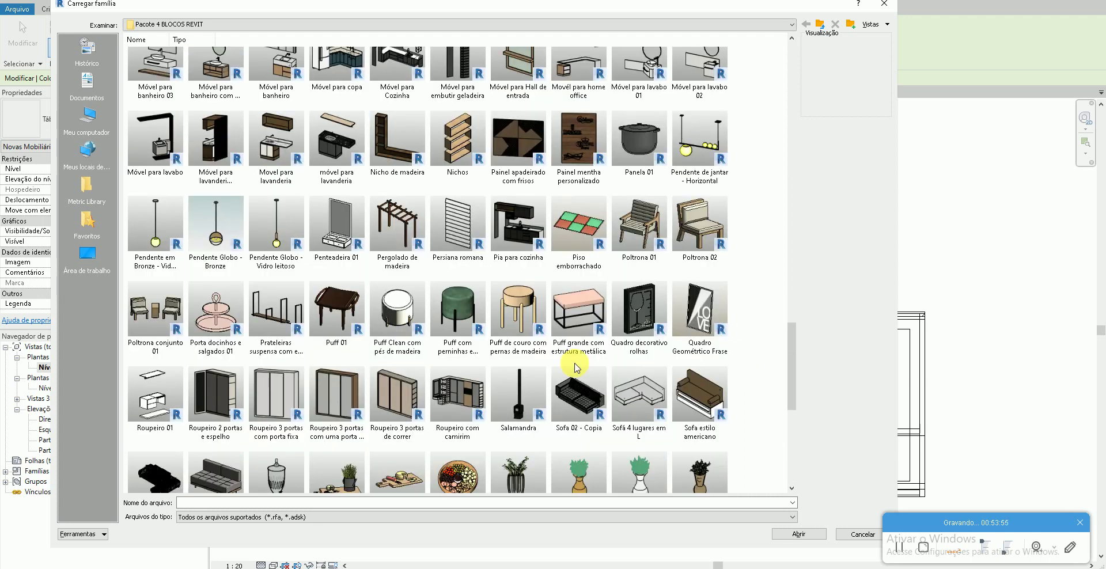
{"action": "scroll", "coordinate": [576, 367], "scroll_direction": "down", "scroll_amount": 2}
{"action": "double_click", "coordinate": [396, 358]}
- Place the cheese-and-grape board left of the sink and lift it onto the countertop in Parte frontal
{"action": "left_click", "coordinate": [506, 419]}
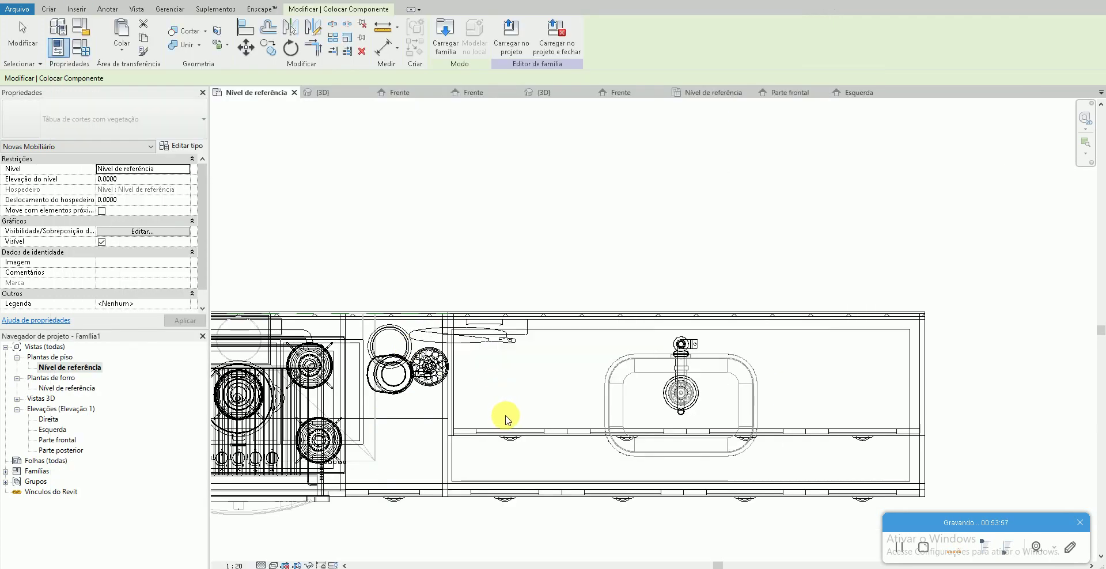
{"action": "left_click", "coordinate": [472, 443]}
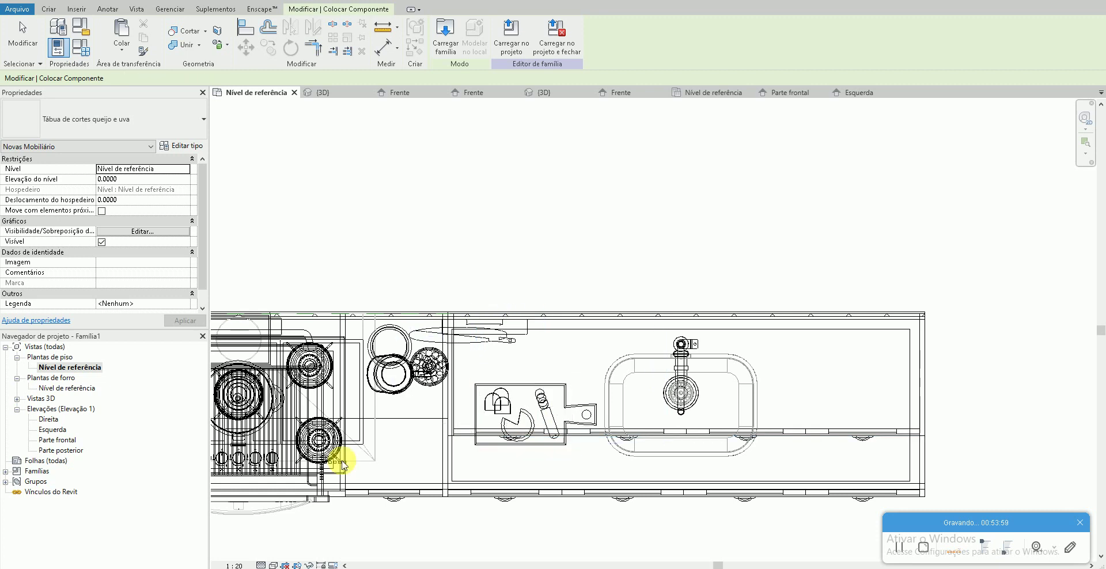
{"action": "key", "text": "Escape"}
{"action": "double_click", "coordinate": [58, 440]}
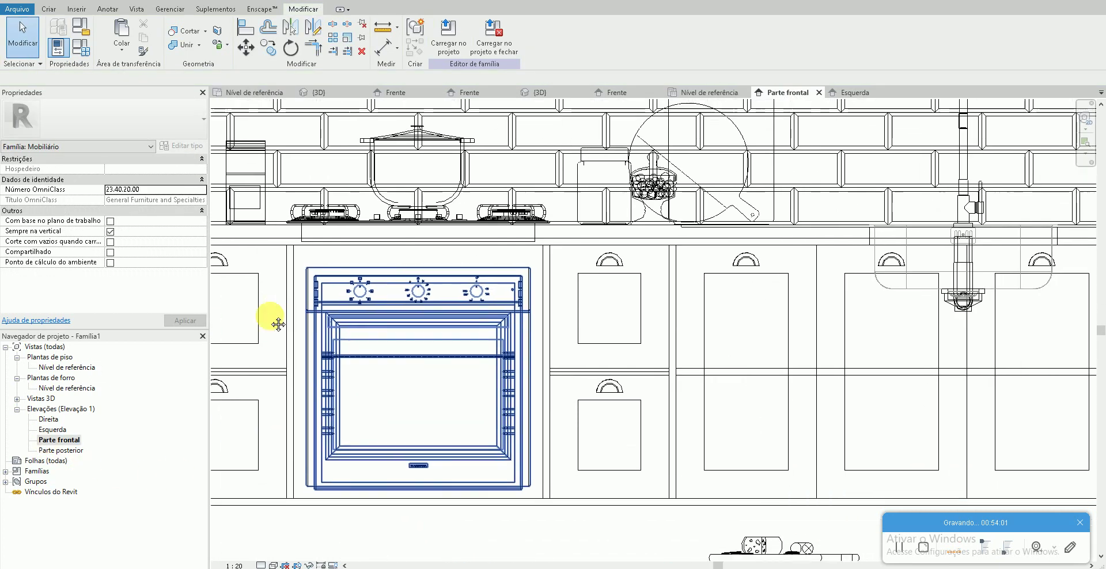
{"action": "middle_click_drag", "start_coordinate": [751, 532], "coordinate": [641, 506]}
{"action": "left_click_drag", "start_coordinate": [647, 518], "coordinate": [648, 194]}
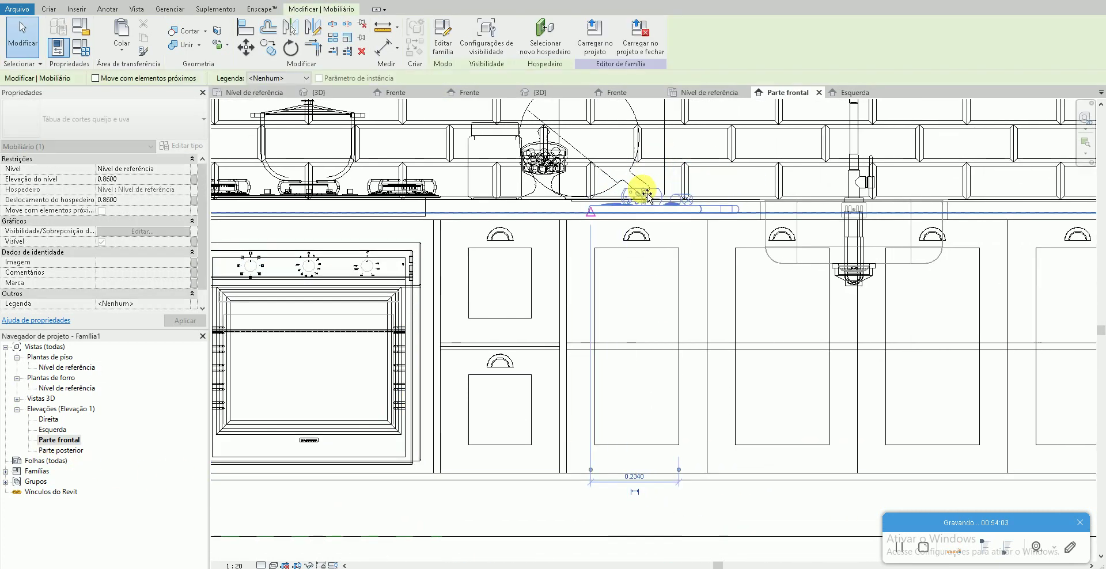
{"action": "key", "text": "Escape"}
- Inspect the cutting board in the 3D view, then return to the Nível de referência plan
{"action": "left_click", "coordinate": [217, 2]}
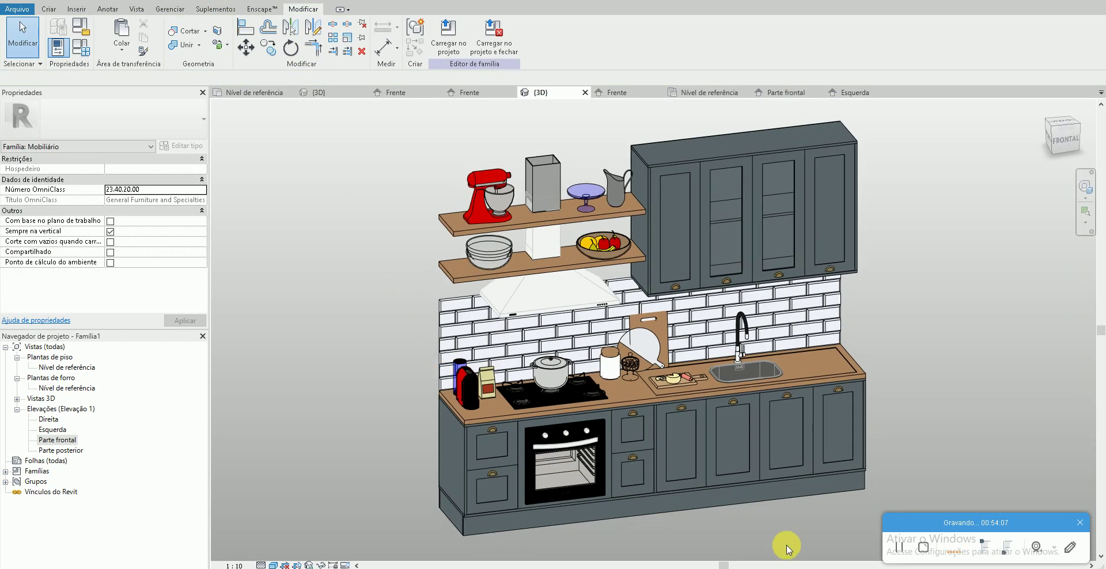
{"action": "middle_click_drag", "start_coordinate": [787, 545], "coordinate": [752, 524], "text": "shift"}
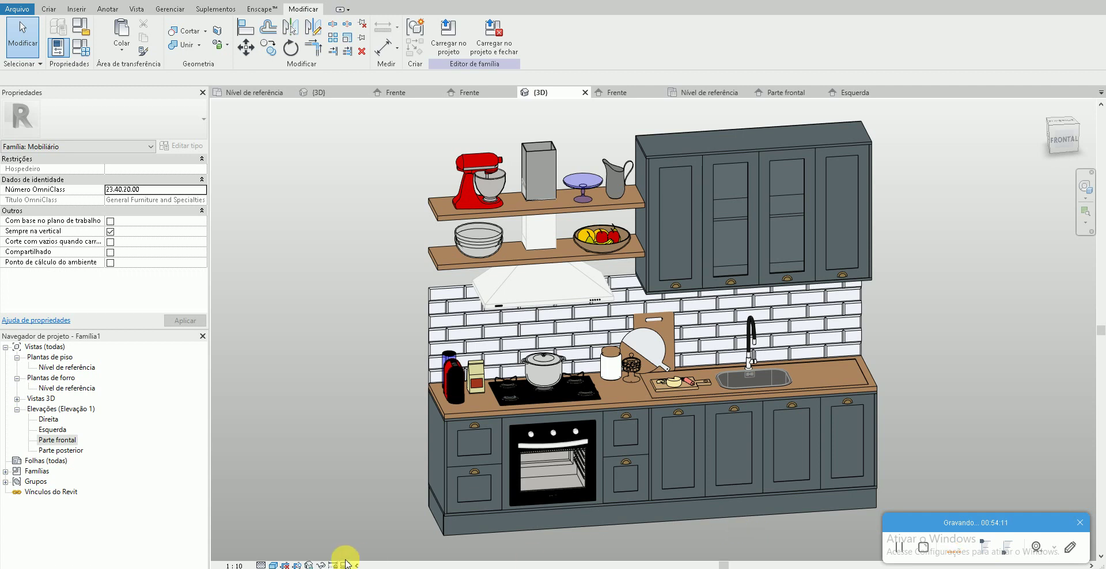
{"action": "double_click", "coordinate": [85, 367]}
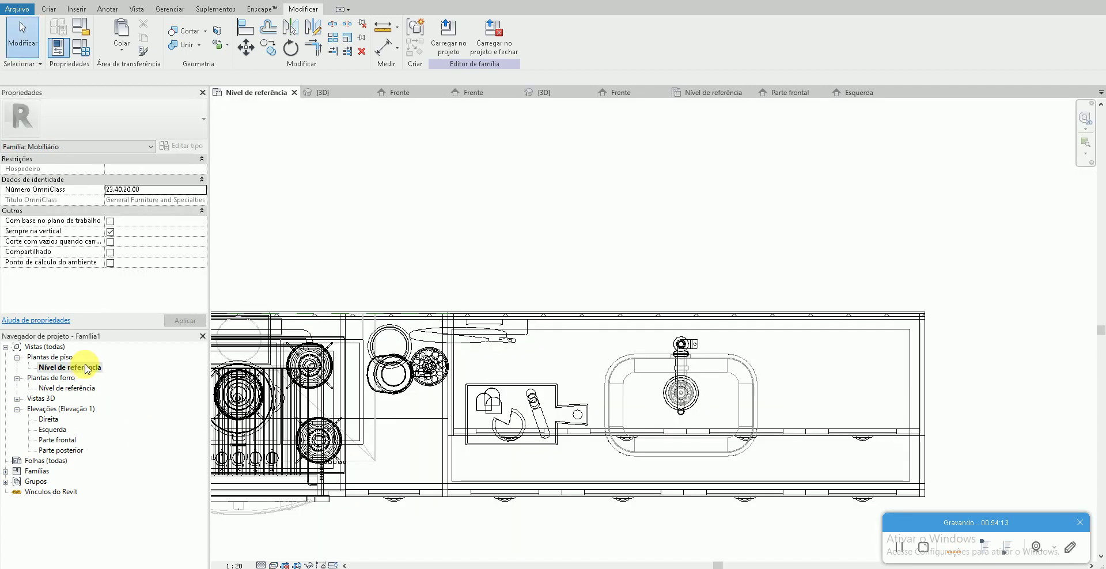
{"action": "key", "text": "ctrl+Tab"}
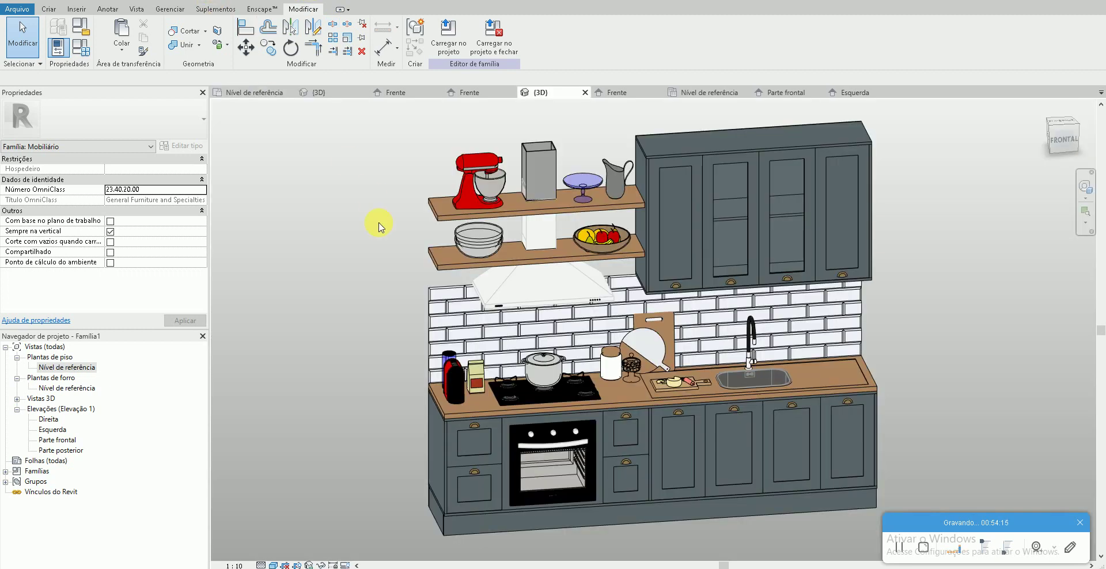
{"action": "double_click", "coordinate": [76, 361]}
- Load Taça 1 from Desktop > Apoio de trabalho > Blocos de Revit > Cozinha and place it beside the sink
{"action": "key", "text": "c"}
{"action": "key", "text": "m"}
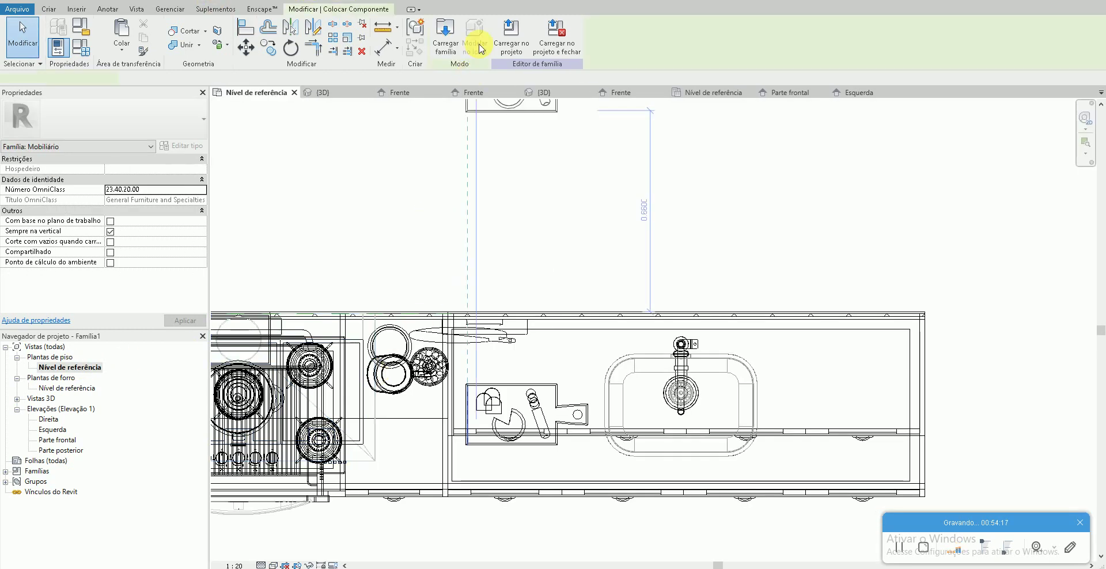
{"action": "left_click", "coordinate": [446, 42]}
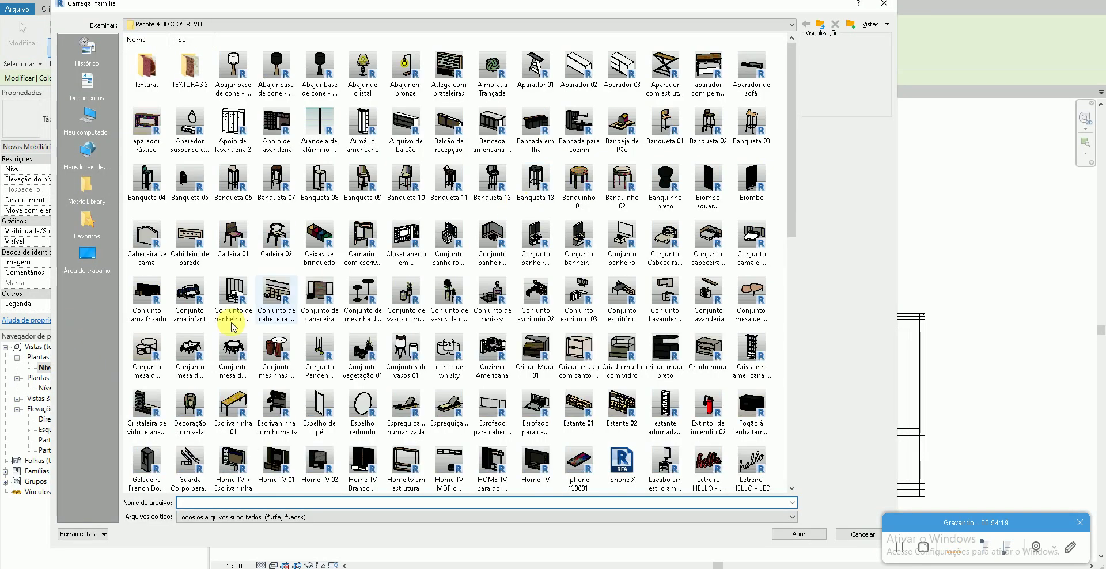
{"action": "left_click", "coordinate": [91, 257]}
{"action": "left_click", "coordinate": [318, 127]}
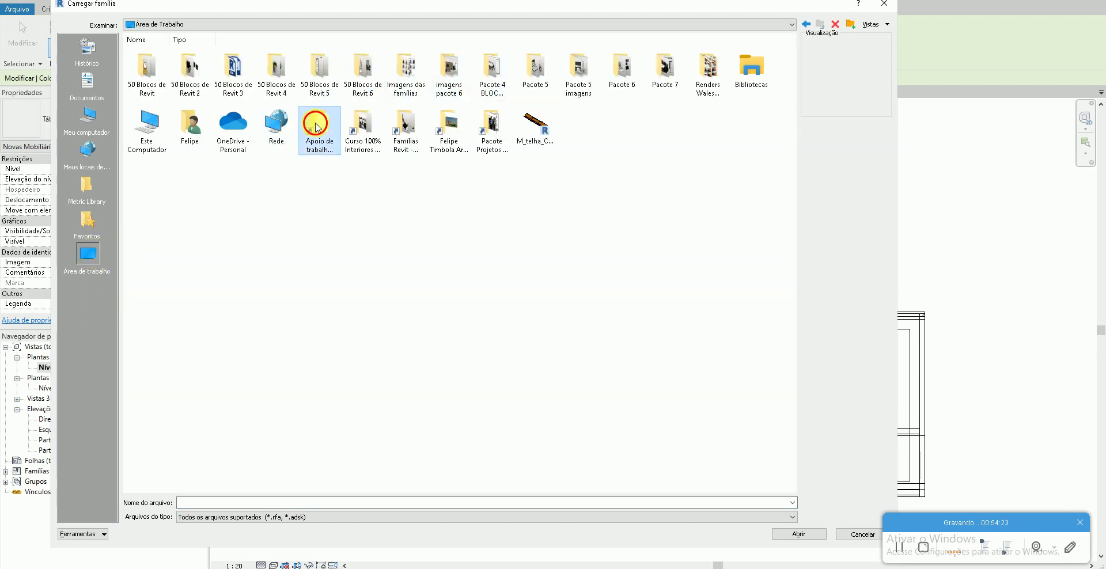
{"action": "double_click", "coordinate": [319, 128]}
{"action": "double_click", "coordinate": [363, 75]}
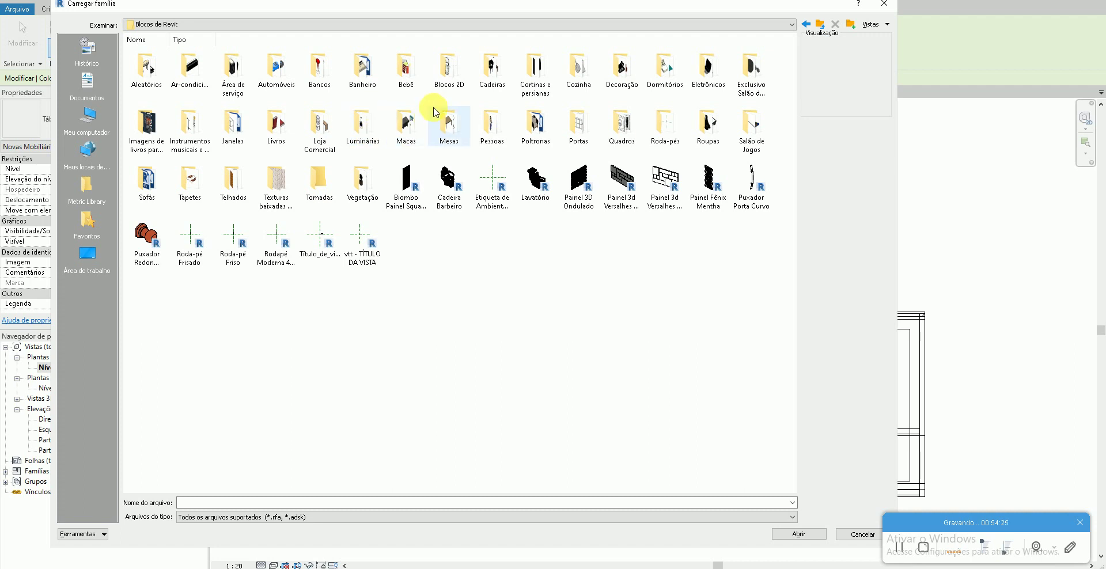
{"action": "double_click", "coordinate": [581, 85]}
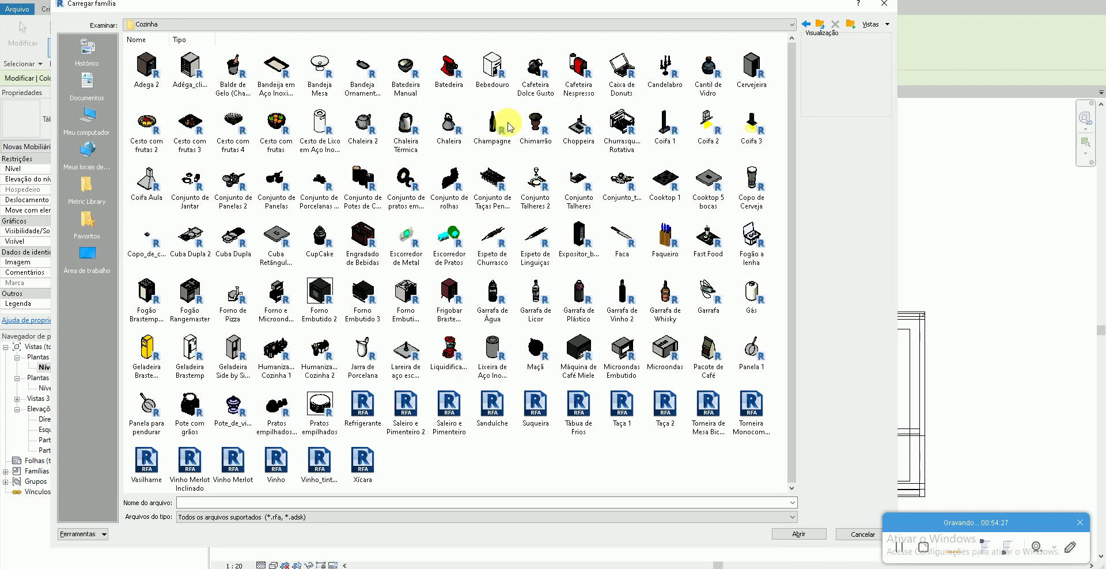
{"action": "double_click", "coordinate": [621, 397]}
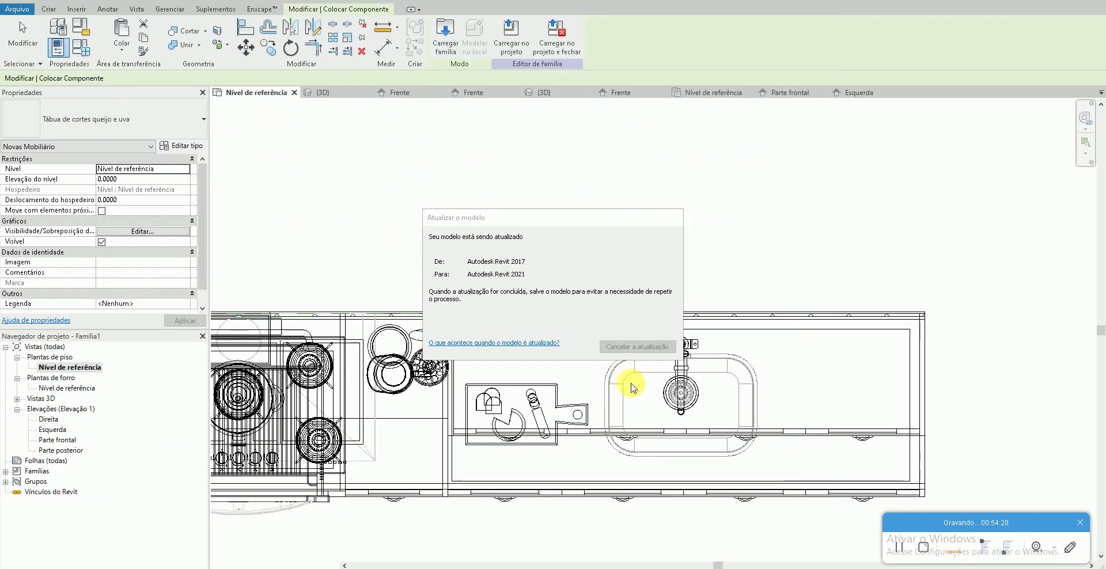
{"action": "left_click", "coordinate": [629, 403]}
{"action": "key", "text": "Escape"}
{"action": "key", "text": "Escape"}
- In the Parte frontal elevation, lift the wine glass into the upper cabinet and nudge it left
{"action": "double_click", "coordinate": [57, 439]}
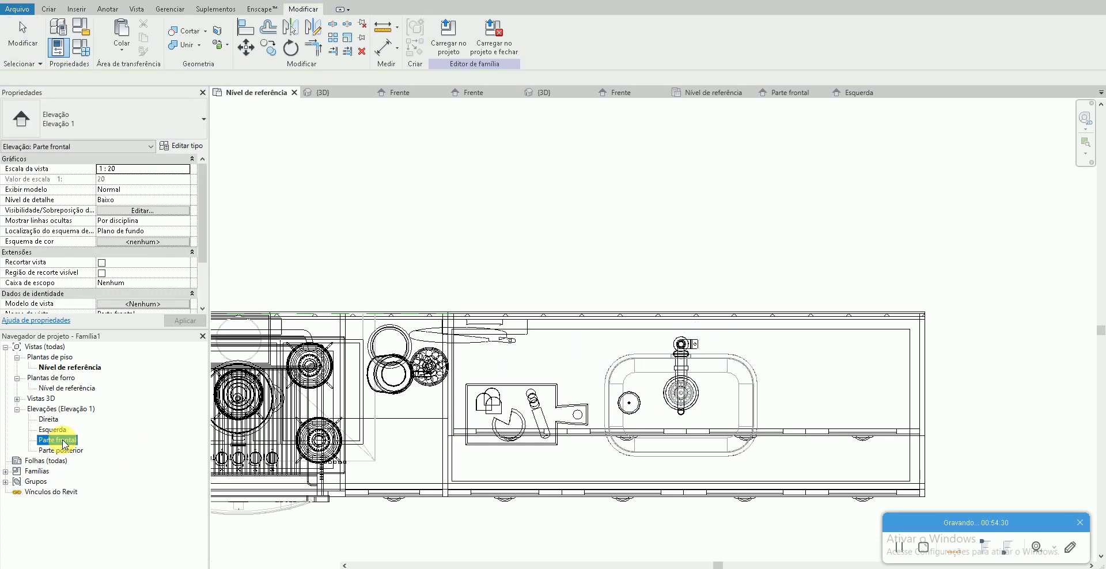
{"action": "left_click_drag", "start_coordinate": [639, 508], "coordinate": [625, 121]}
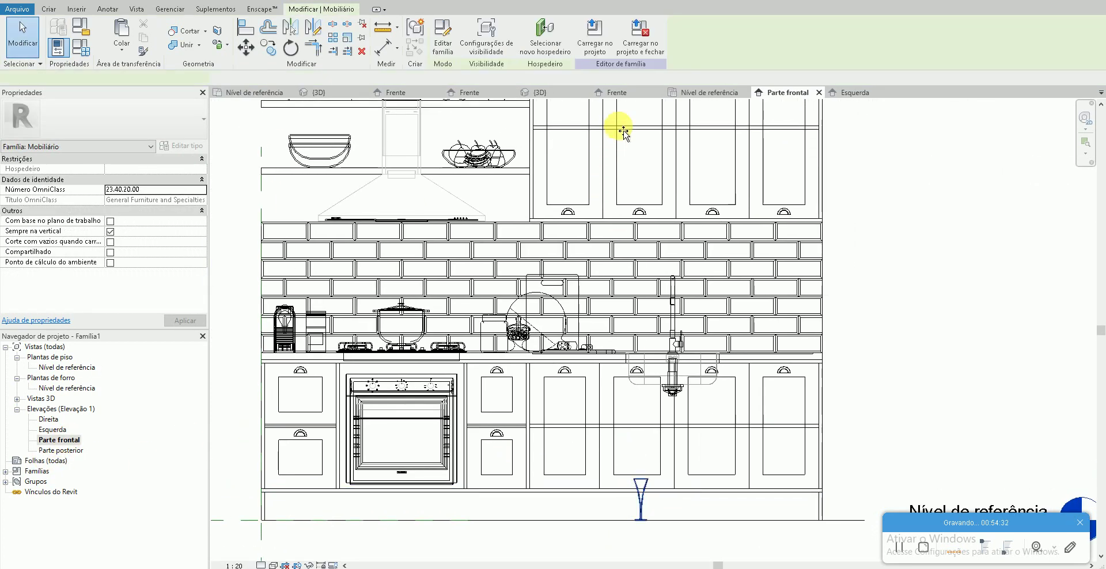
{"action": "scroll", "coordinate": [613, 231], "scroll_direction": "up", "scroll_amount": 3}
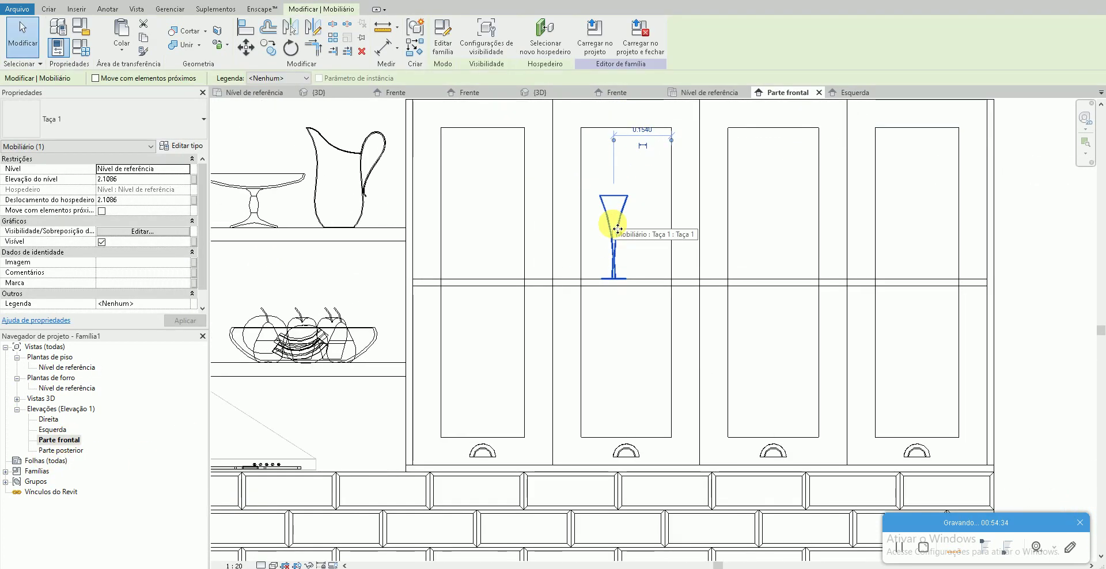
{"action": "key", "text": "Left"}
{"action": "key", "text": "Left"}
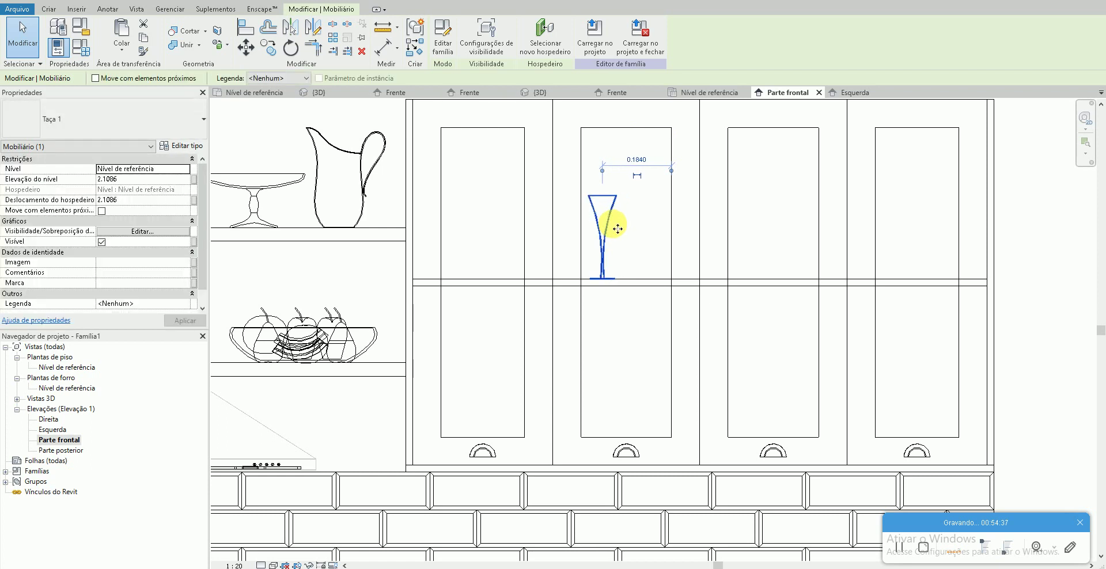
{"action": "key", "text": "c"}
{"action": "key", "text": "o"}
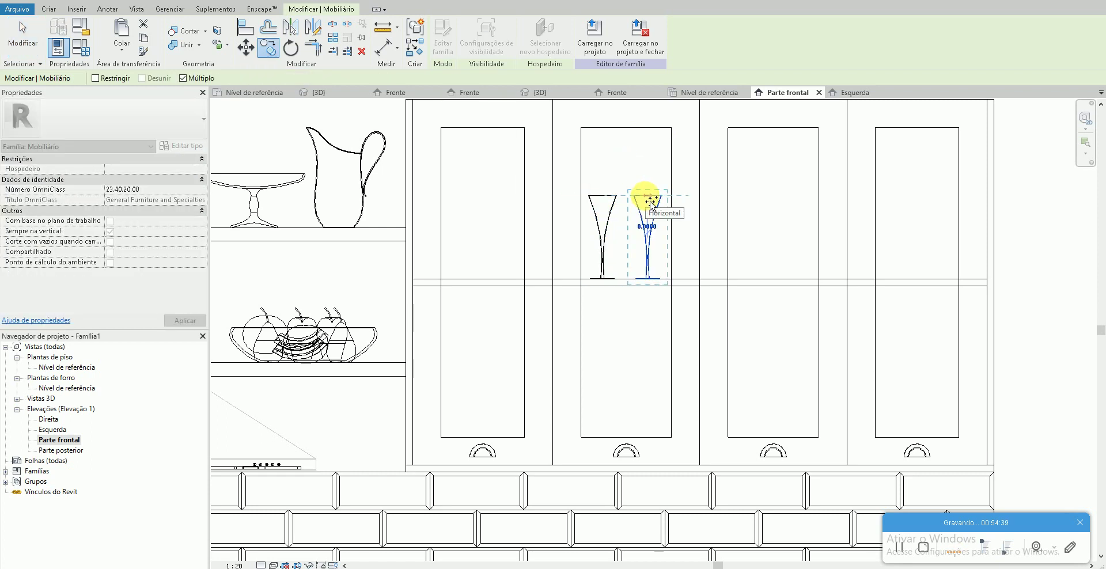
{"action": "key", "text": "Escape"}
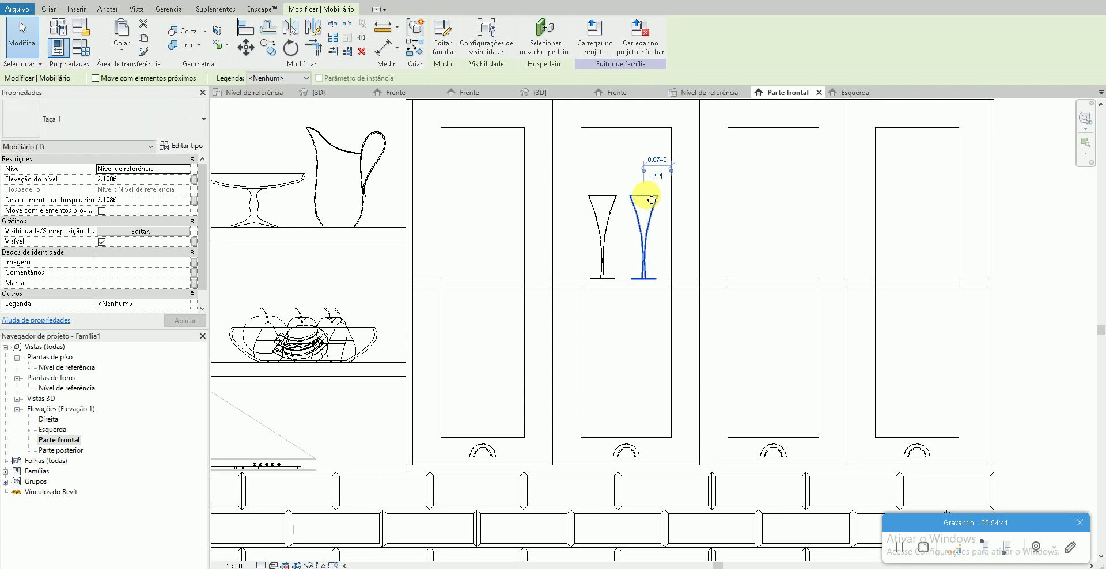
- In the Esquerda elevation, copy the glass twice at 0.15 and 0.12 spacing
{"action": "double_click", "coordinate": [53, 430]}
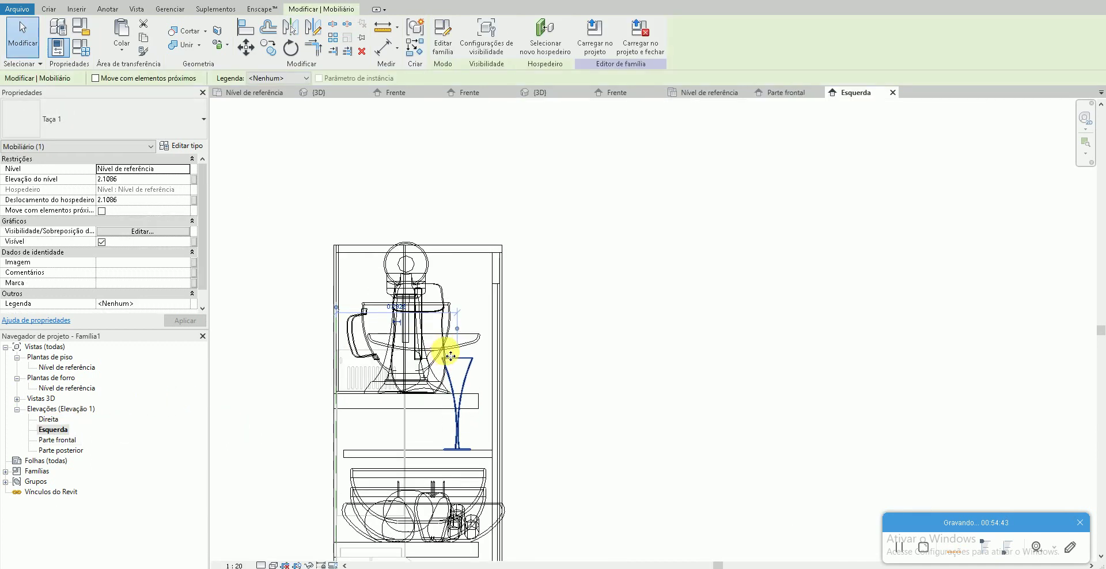
{"action": "type", "text": "co"}
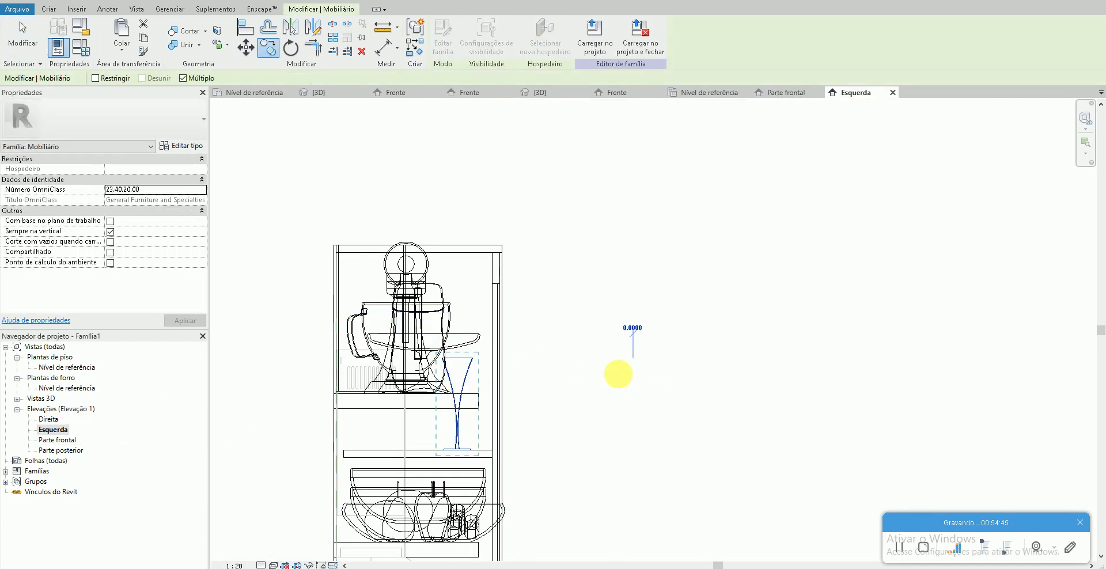
{"action": "type", "text": "0.15"}
{"action": "key", "text": "Return"}
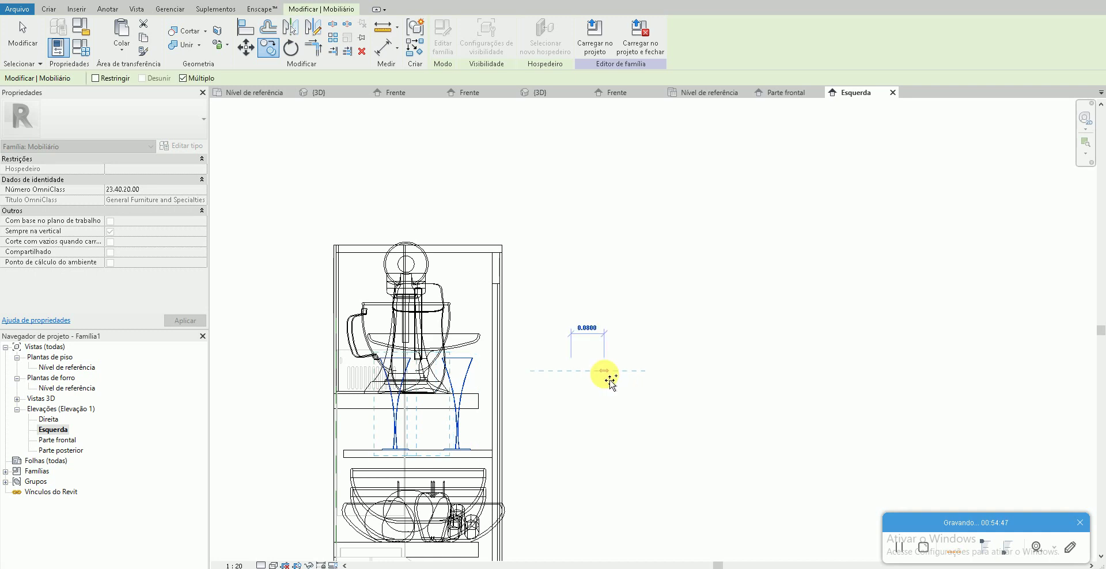
{"action": "key", "text": "m"}
{"action": "key", "text": "v"}
{"action": "scroll", "coordinate": [429, 449], "scroll_direction": "up", "scroll_amount": 1}
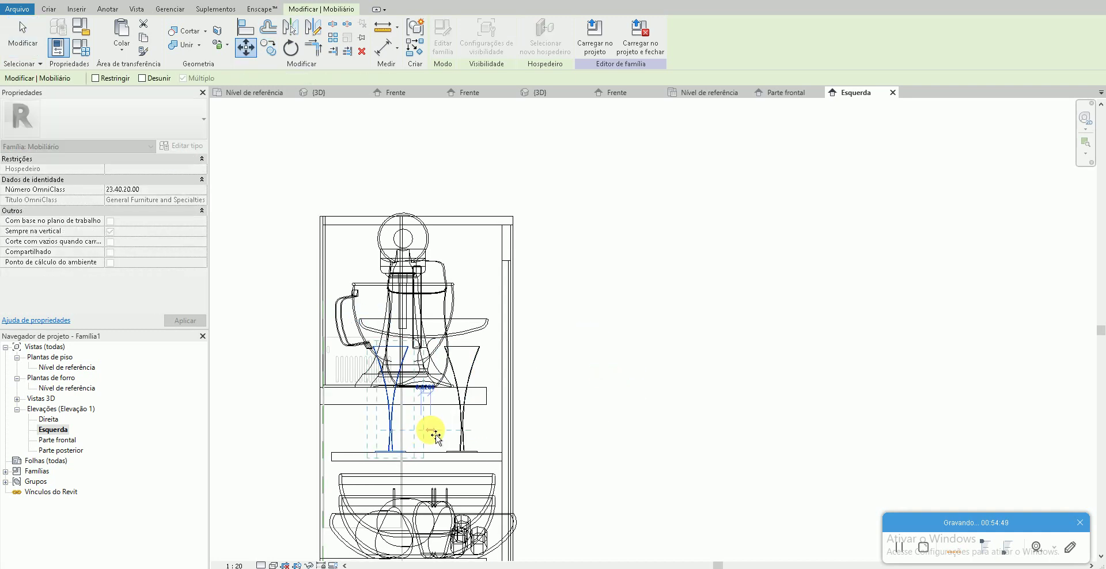
{"action": "type", "text": "0"}
{"action": "key", "text": "Return"}
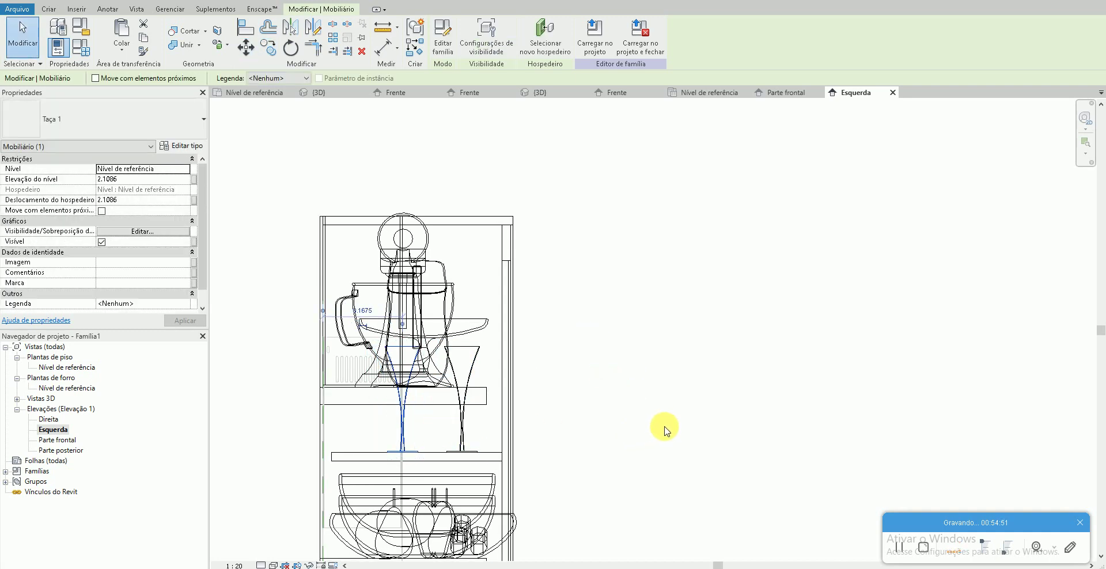
{"action": "key", "text": "c"}
{"action": "key", "text": "o"}
{"action": "left_click", "coordinate": [666, 431]}
{"action": "type", "text": "12"}
{"action": "key", "text": "Return"}
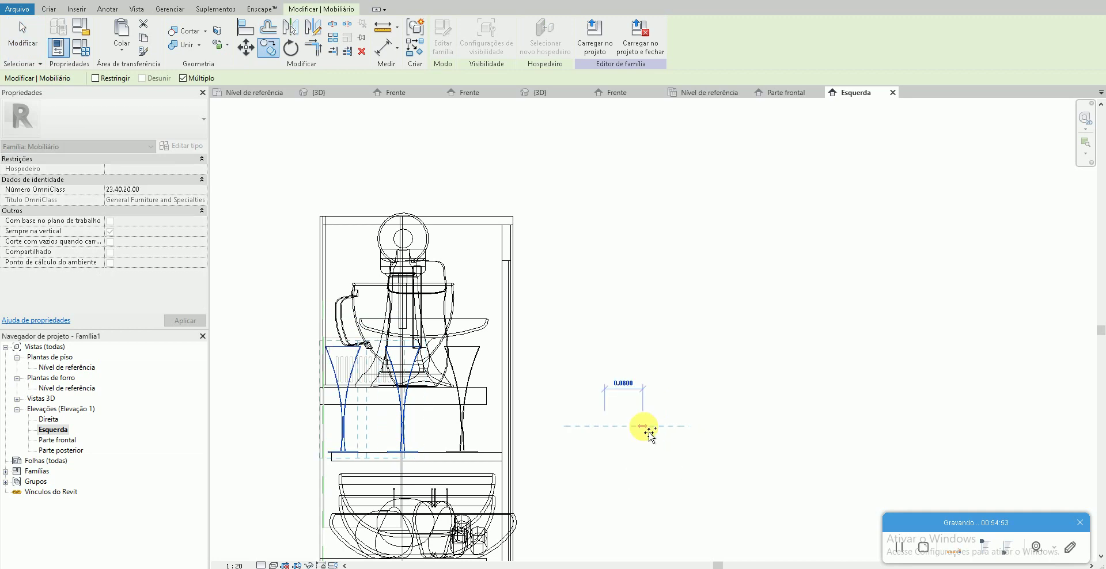
{"action": "key", "text": "Escape"}
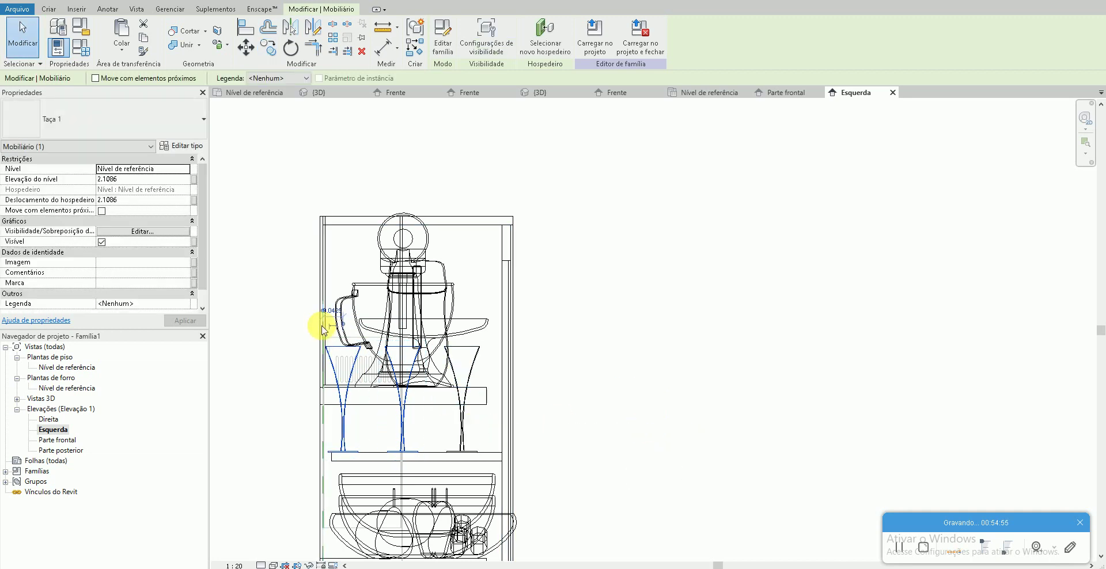
- Select all three glasses and nudge them slightly right along the shelf
{"action": "scroll", "coordinate": [357, 372], "scroll_direction": "up", "scroll_amount": 1}
{"action": "scroll", "coordinate": [432, 380], "scroll_direction": "up", "scroll_amount": 2}
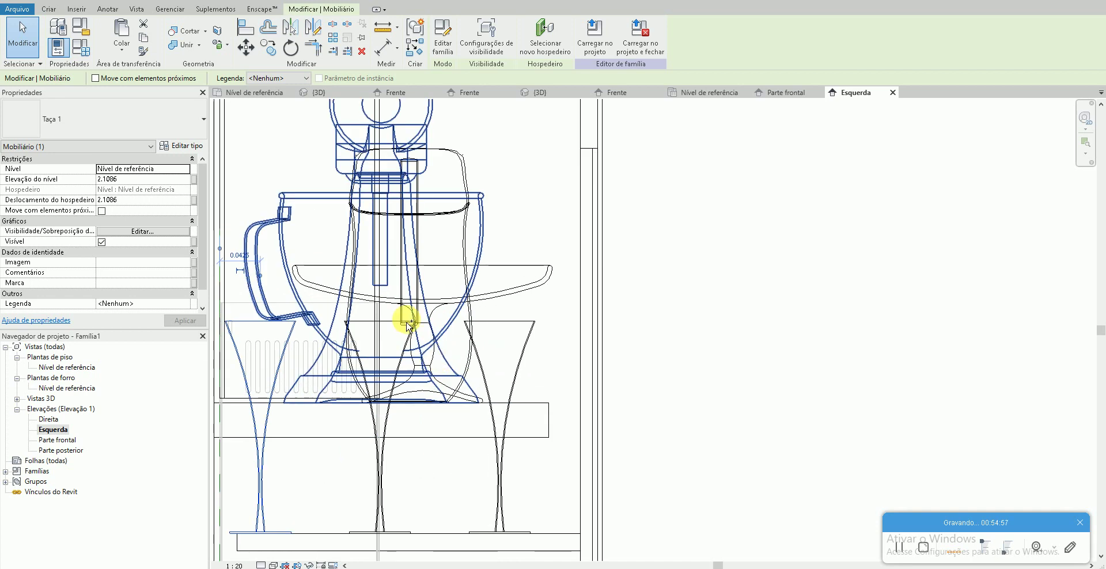
{"action": "left_click", "coordinate": [388, 334], "text": "ctrl"}
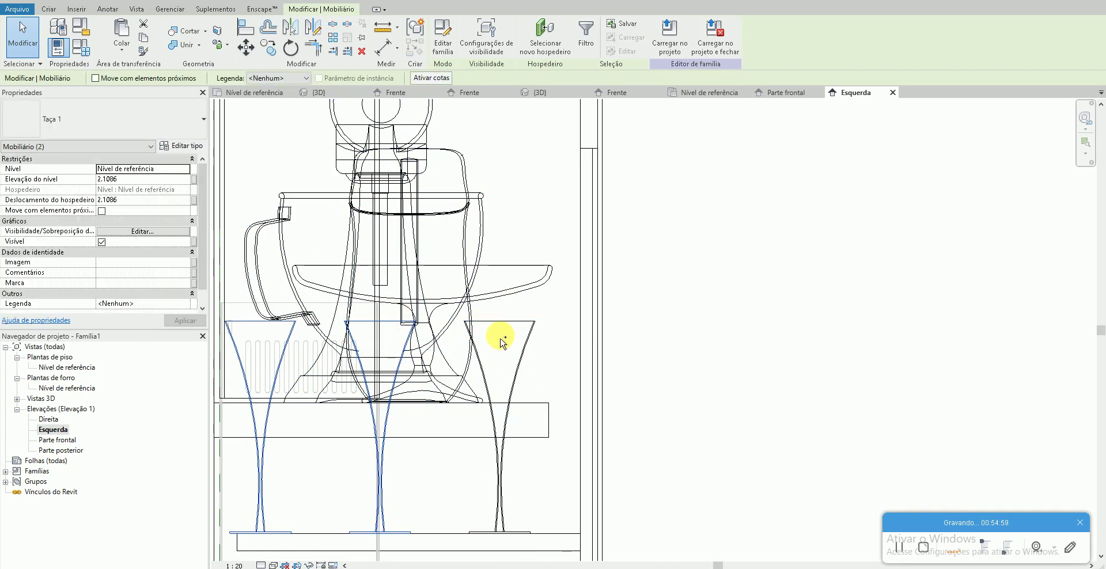
{"action": "left_click", "coordinate": [516, 357], "text": "ctrl"}
{"action": "scroll", "coordinate": [533, 387], "scroll_direction": "down", "scroll_amount": 2}
{"action": "key", "text": "Right"}
{"action": "key", "text": "Right"}
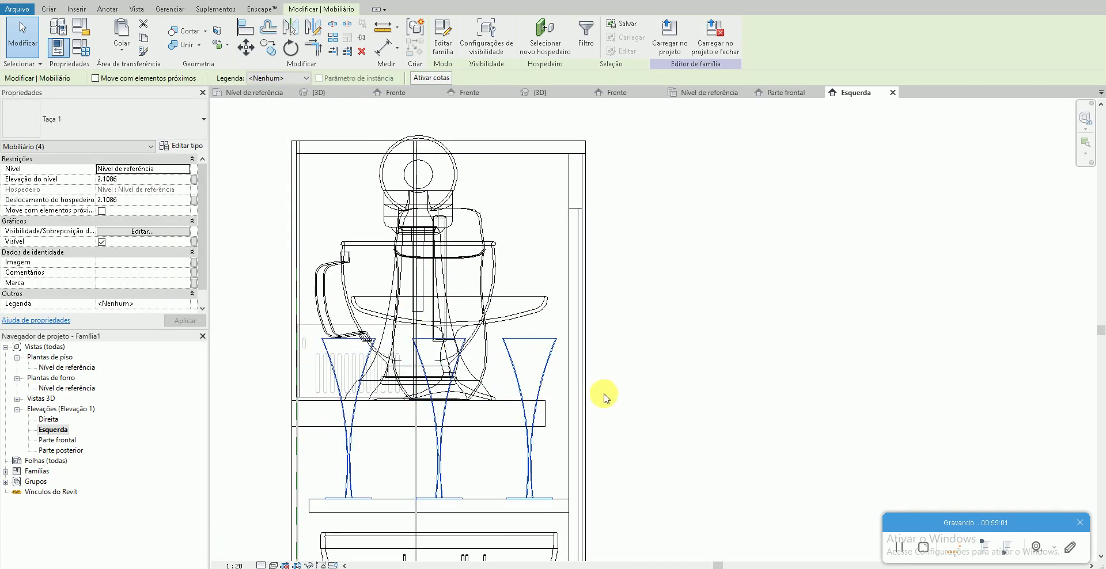
{"action": "key", "text": "Right"}
{"action": "left_click", "coordinate": [624, 397]}
- Copy the right wine glass sideways to make a pair in the second cabinet
{"action": "double_click", "coordinate": [58, 440]}
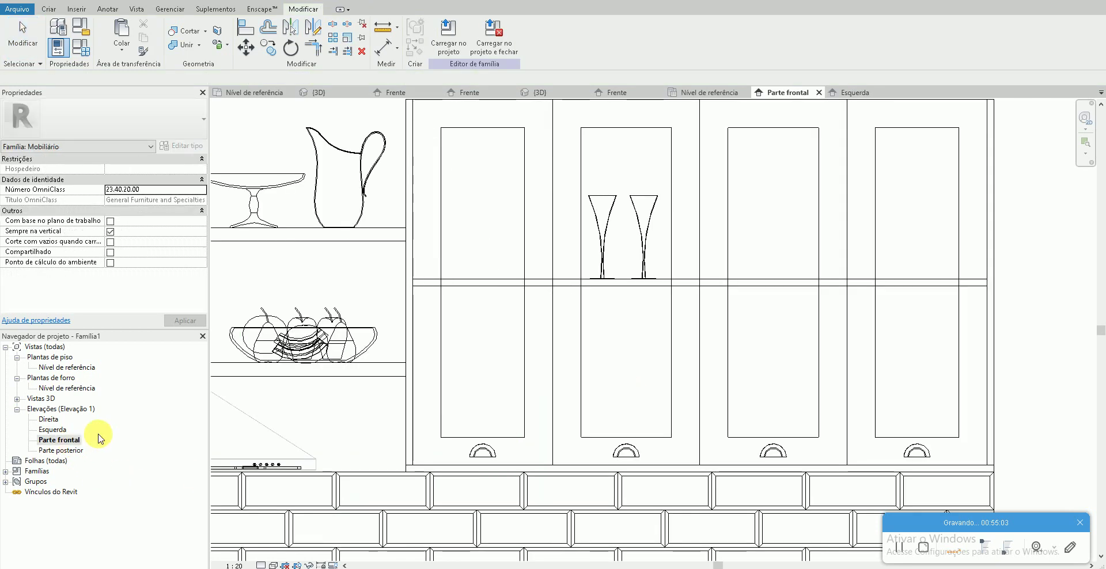
{"action": "scroll", "coordinate": [543, 352], "scroll_direction": "down", "scroll_amount": 1}
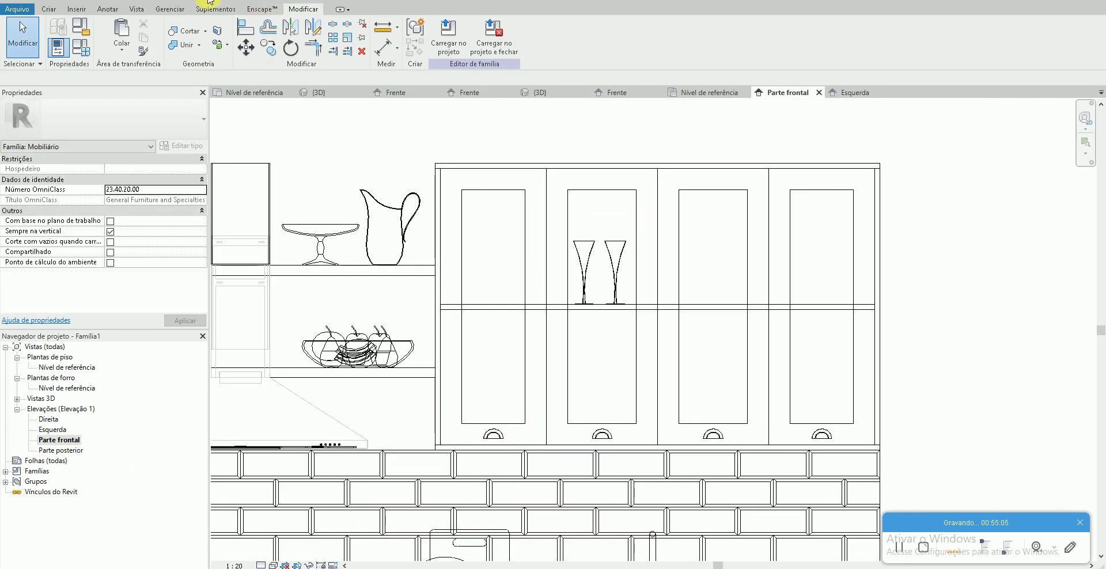
{"action": "key", "text": "ctrl+Tab"}
{"action": "middle_click_drag", "start_coordinate": [604, 285], "coordinate": [562, 278], "text": "shift"}
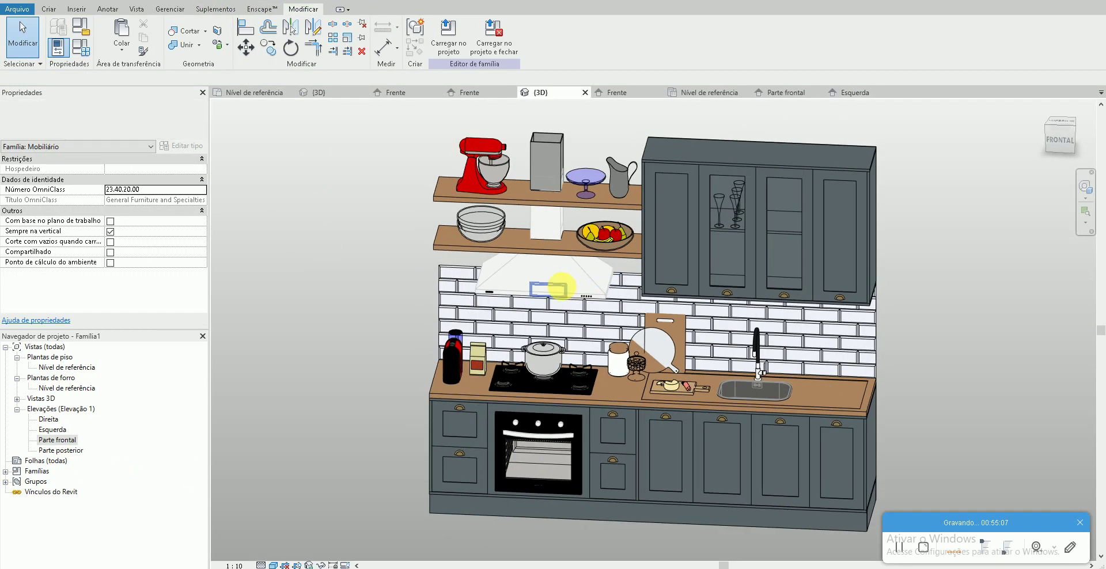
{"action": "double_click", "coordinate": [64, 441]}
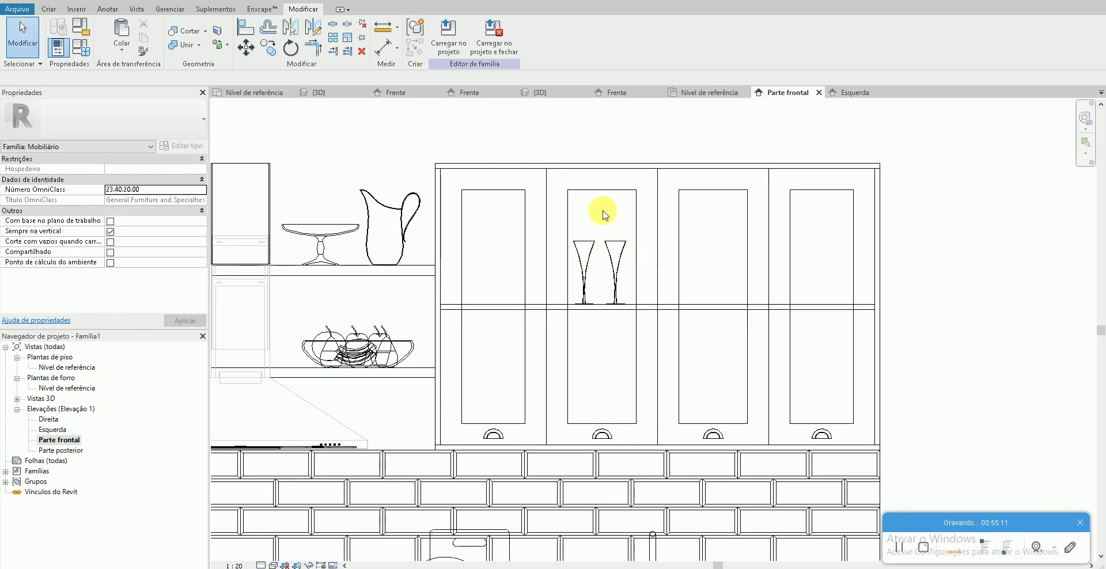
{"action": "left_click", "coordinate": [620, 299]}
{"action": "scroll", "coordinate": [619, 278], "scroll_direction": "up", "scroll_amount": 1}
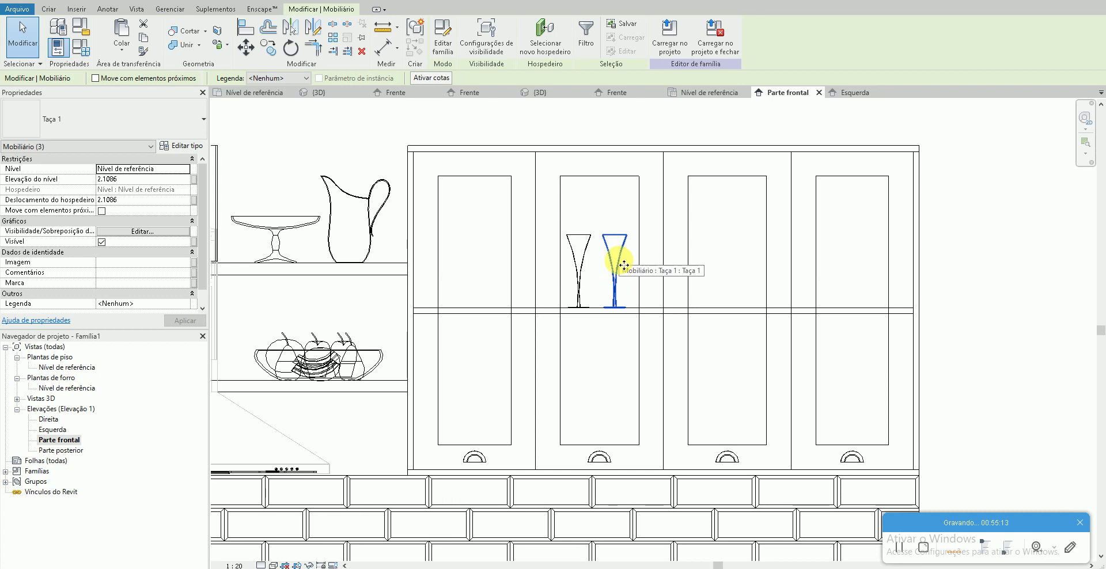
{"action": "key", "text": "c"}
{"action": "key", "text": "o"}
{"action": "left_click", "coordinate": [615, 235]}
{"action": "left_click", "coordinate": [577, 237]}
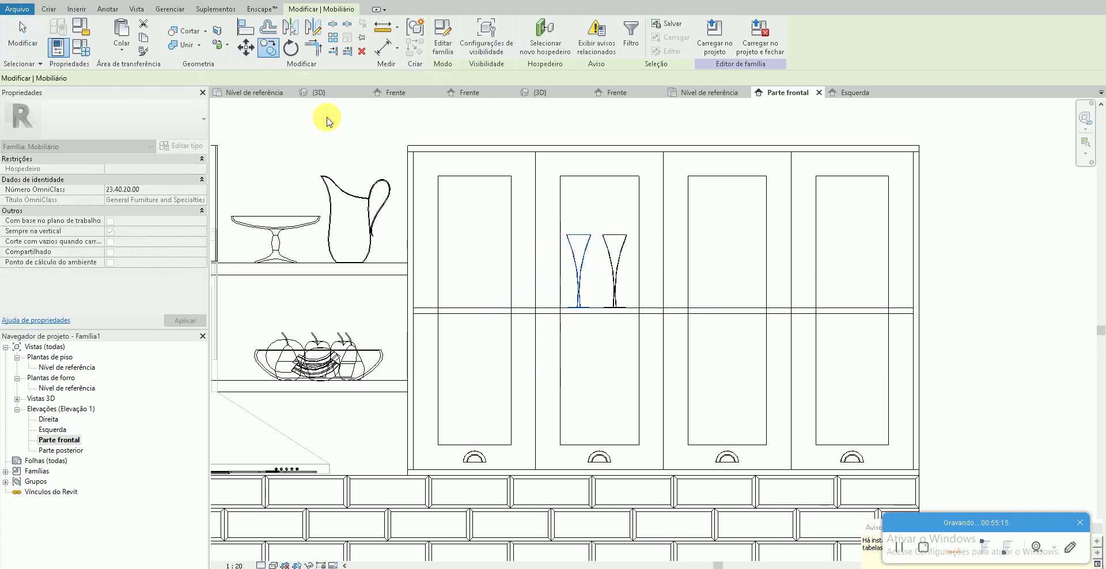
{"action": "key", "text": "Escape"}
- Copy the glass pair into the third cabinet's upper shelf and check it in 3D
{"action": "left_click", "coordinate": [218, 4]}
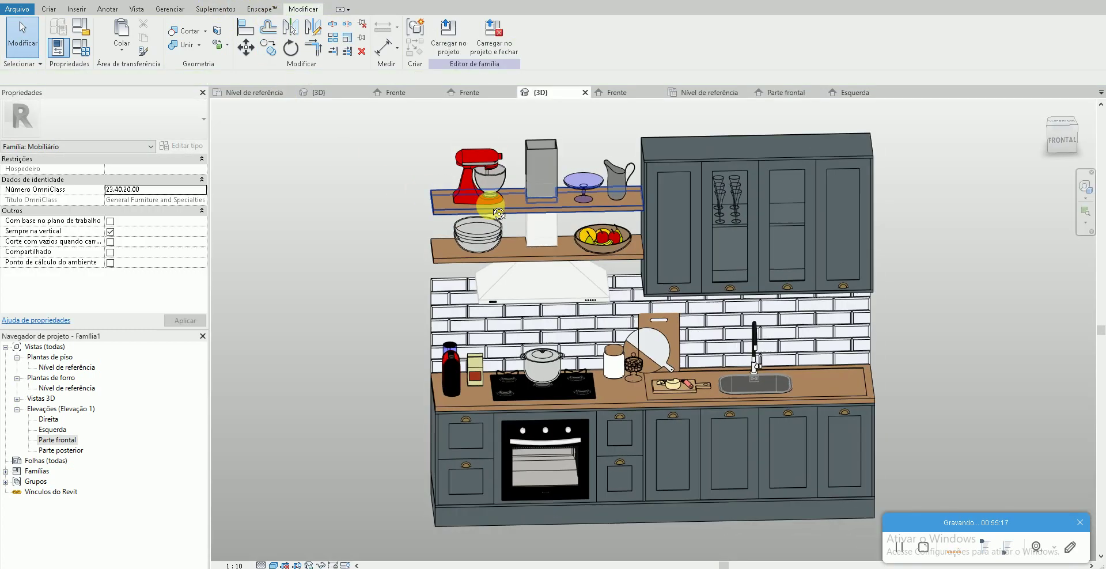
{"action": "double_click", "coordinate": [57, 440]}
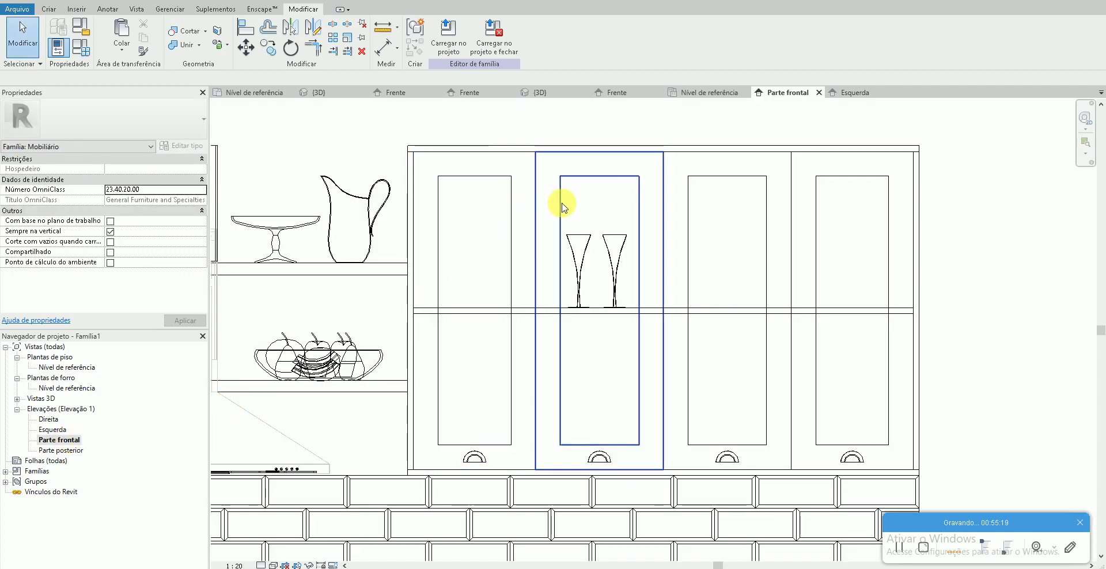
{"action": "mouse_move", "coordinate": [612, 205]}
{"action": "left_mouse_down"}
{"action": "mouse_move", "coordinate": [562, 281]}
{"action": "mouse_move", "coordinate": [572, 284]}
{"action": "left_mouse_up"}
{"action": "key", "text": "c"}
{"action": "key", "text": "o"}
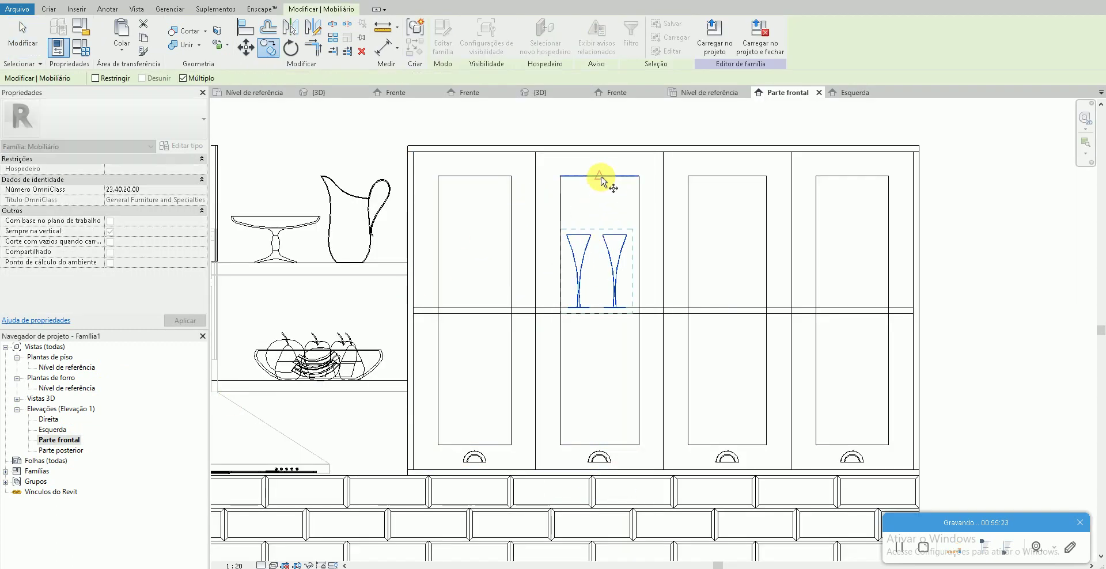
{"action": "left_click", "coordinate": [599, 175]}
{"action": "left_click", "coordinate": [735, 184]}
{"action": "key", "text": "Escape"}
{"action": "key", "text": "Escape"}
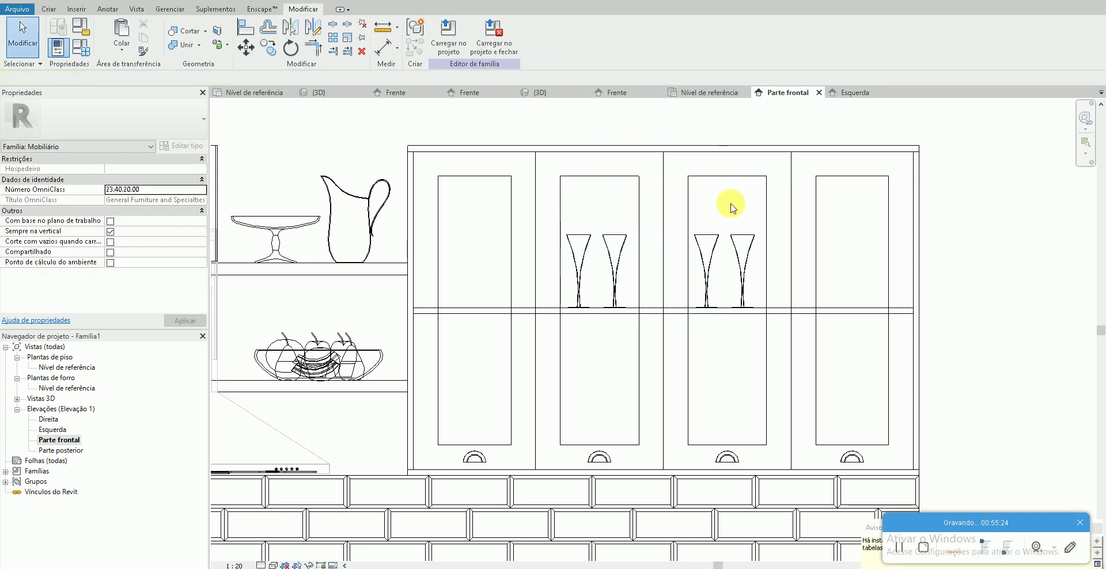
{"action": "left_click", "coordinate": [614, 259]}
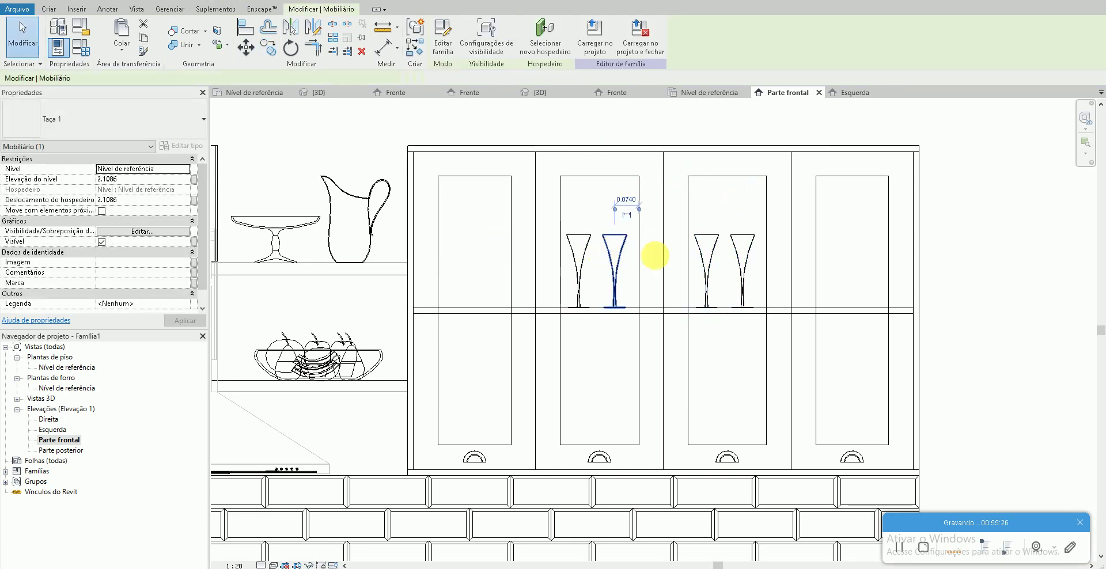
{"action": "key", "text": "Escape"}
{"action": "left_click", "coordinate": [212, 2]}
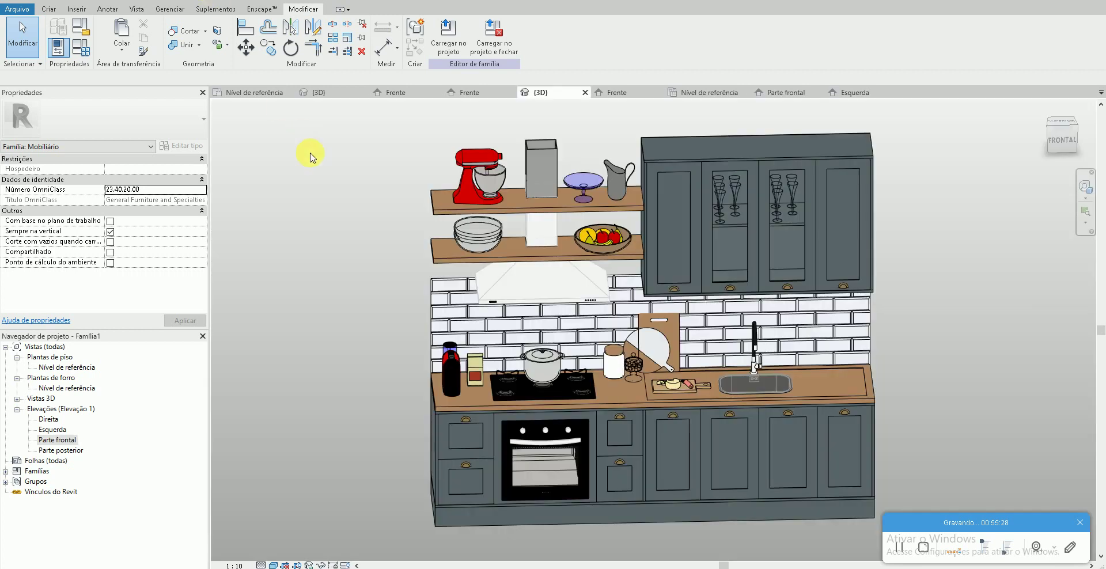
{"action": "middle_click_drag", "start_coordinate": [309, 153], "coordinate": [404, 235], "text": "shift"}
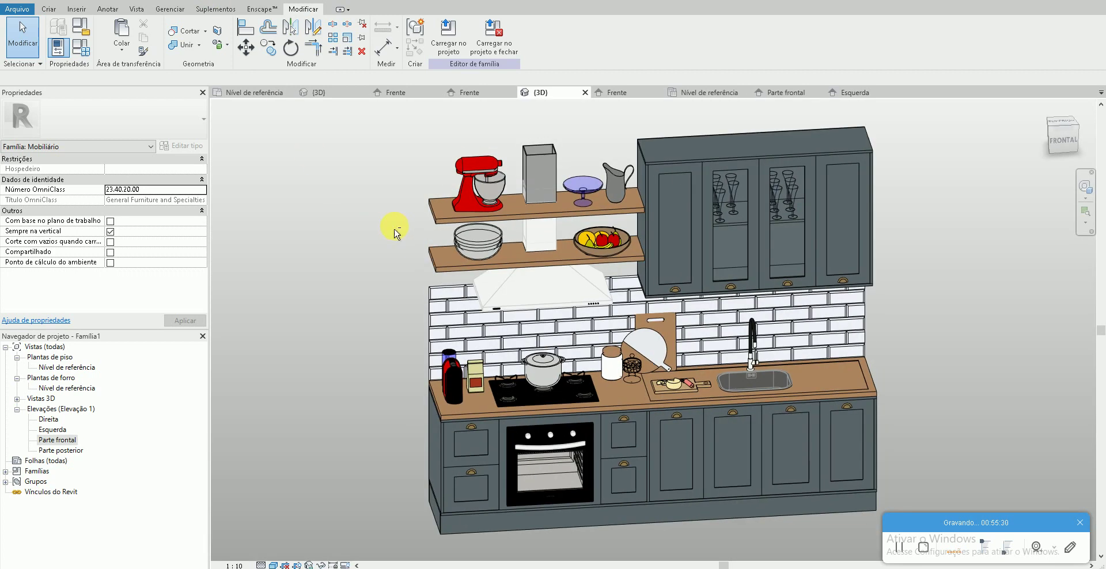
{"action": "mouse_move", "coordinate": [380, 220]}
{"action": "middle_mouse_down", "text": "shift"}
{"action": "mouse_move", "coordinate": [371, 216]}
{"action": "mouse_move", "coordinate": [386, 225]}
{"action": "middle_mouse_up", "text": "shift"}
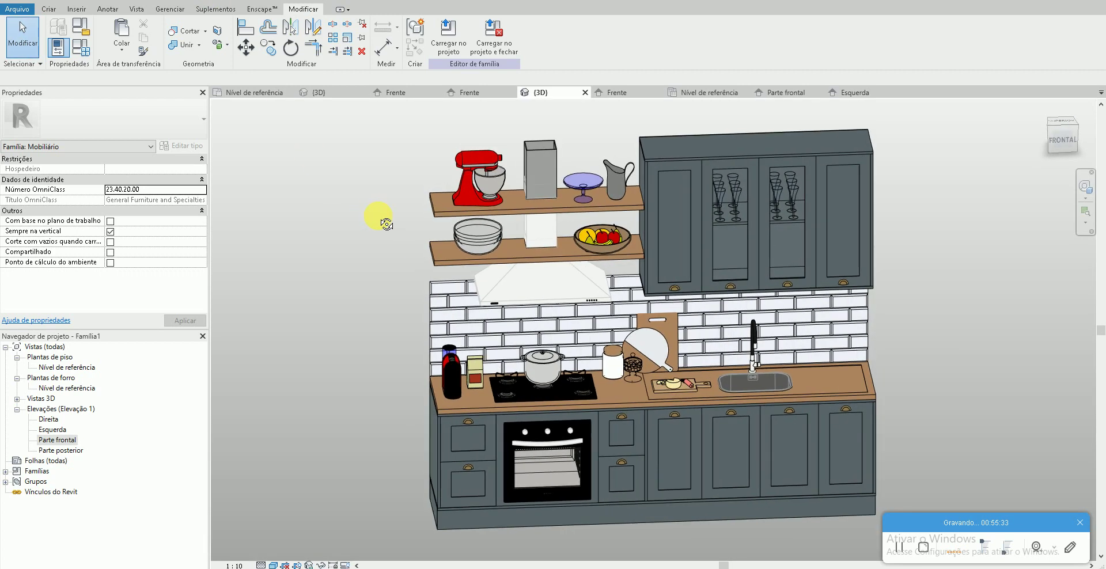
- Copy all four glasses down onto the lower shelves and review the result in 3D
{"action": "double_click", "coordinate": [61, 440]}
{"action": "mouse_move", "coordinate": [619, 209]}
{"action": "left_mouse_down"}
{"action": "mouse_move", "coordinate": [573, 255]}
{"action": "mouse_move", "coordinate": [573, 284]}
{"action": "left_mouse_up"}
{"action": "left_click_drag", "start_coordinate": [743, 215], "coordinate": [708, 274]}
{"action": "key", "text": "c"}
{"action": "key", "text": "o"}
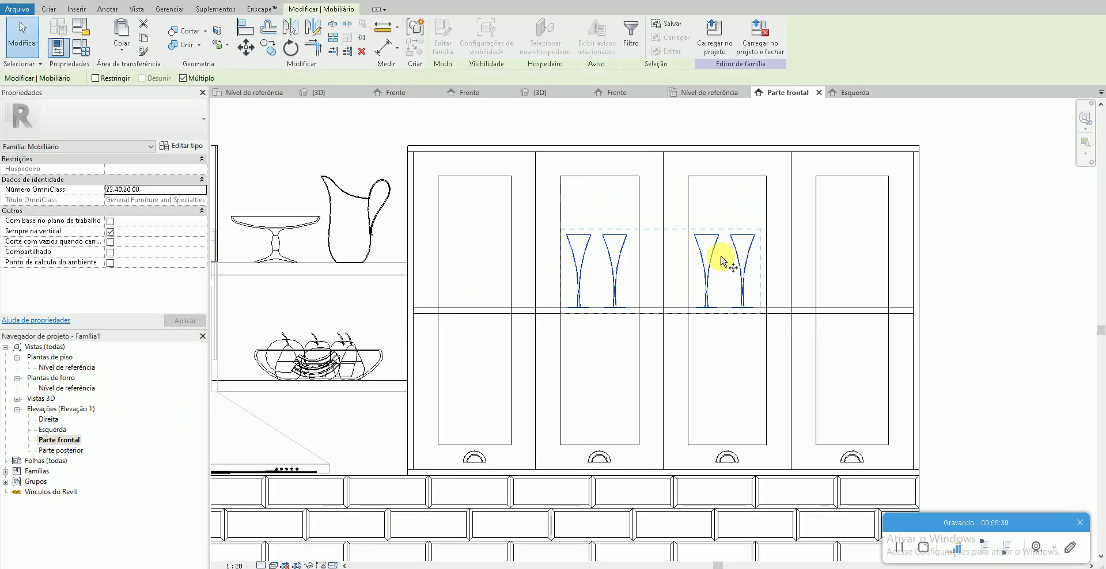
{"action": "left_click", "coordinate": [727, 314]}
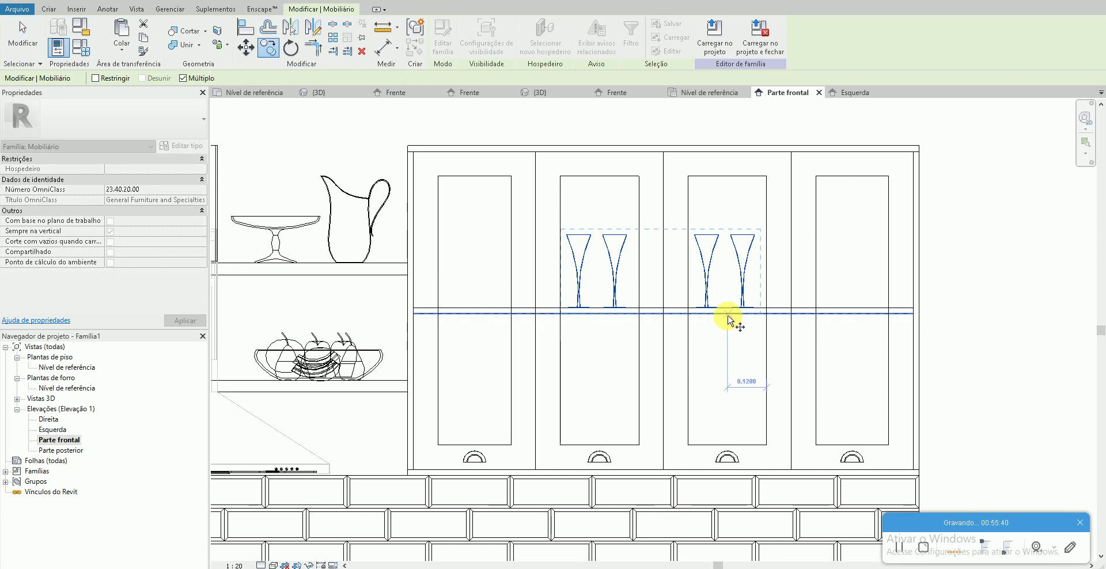
{"action": "left_click", "coordinate": [734, 471]}
{"action": "key", "text": "Escape"}
{"action": "key", "text": "Escape"}
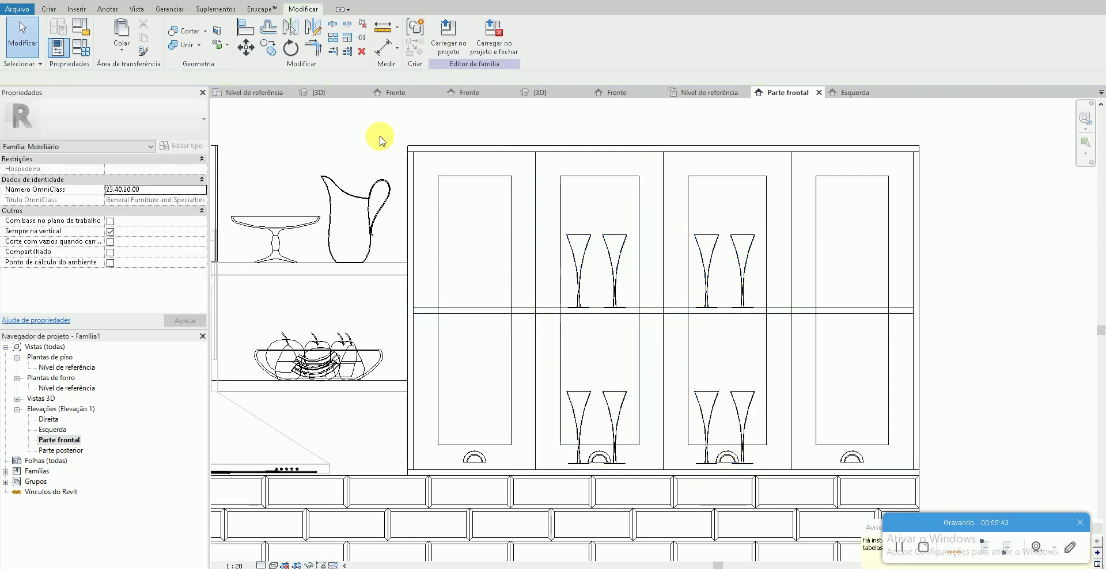
{"action": "key", "text": "ctrl+Tab"}
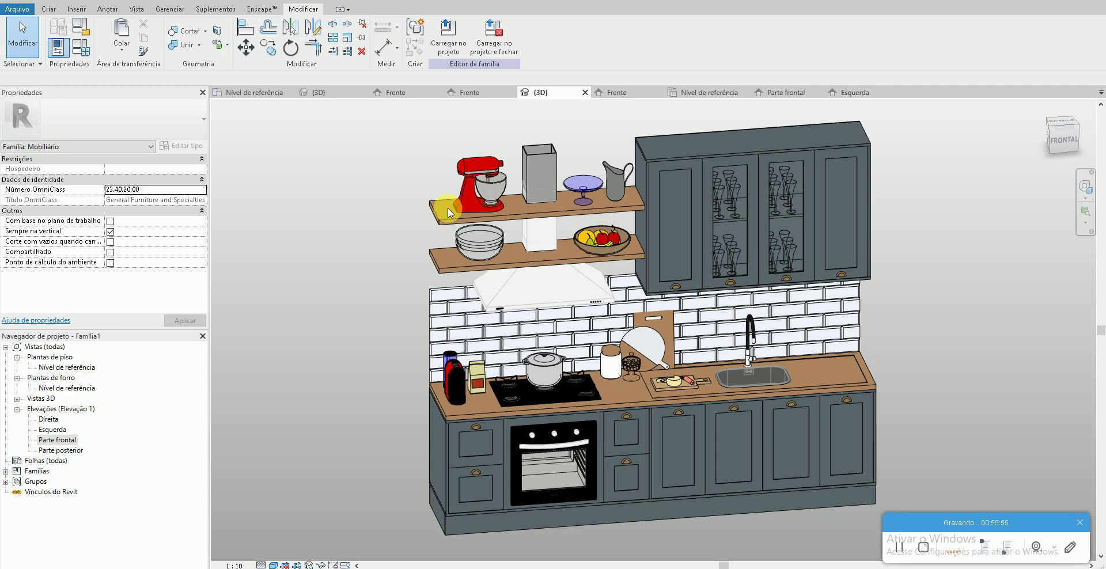
{"action": "double_click", "coordinate": [57, 439]}
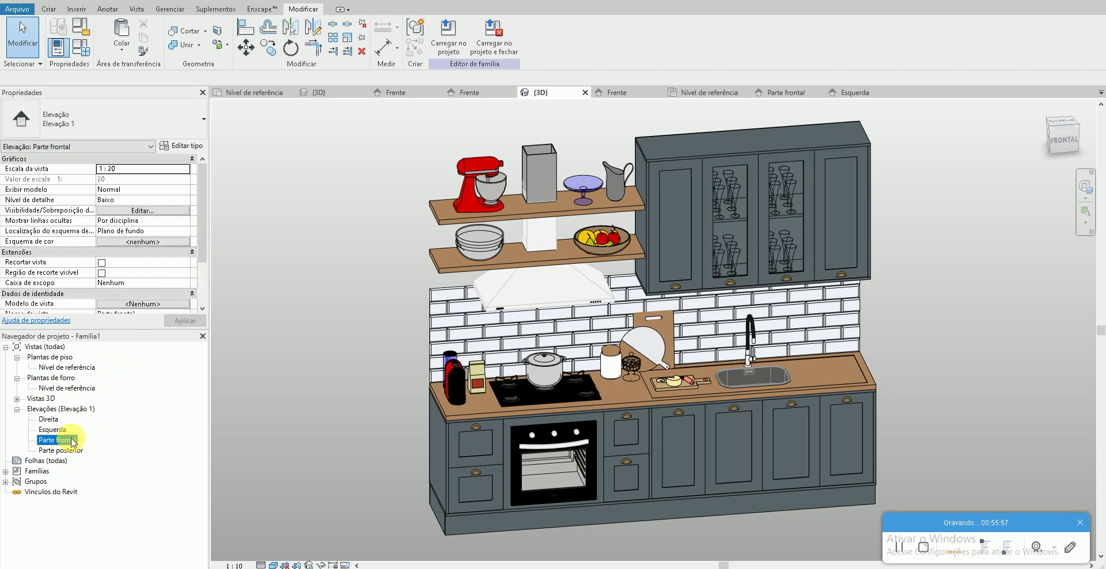
{"action": "scroll", "coordinate": [460, 287], "scroll_direction": "down", "scroll_amount": 2}
{"action": "middle_click_drag", "start_coordinate": [365, 358], "coordinate": [506, 349]}
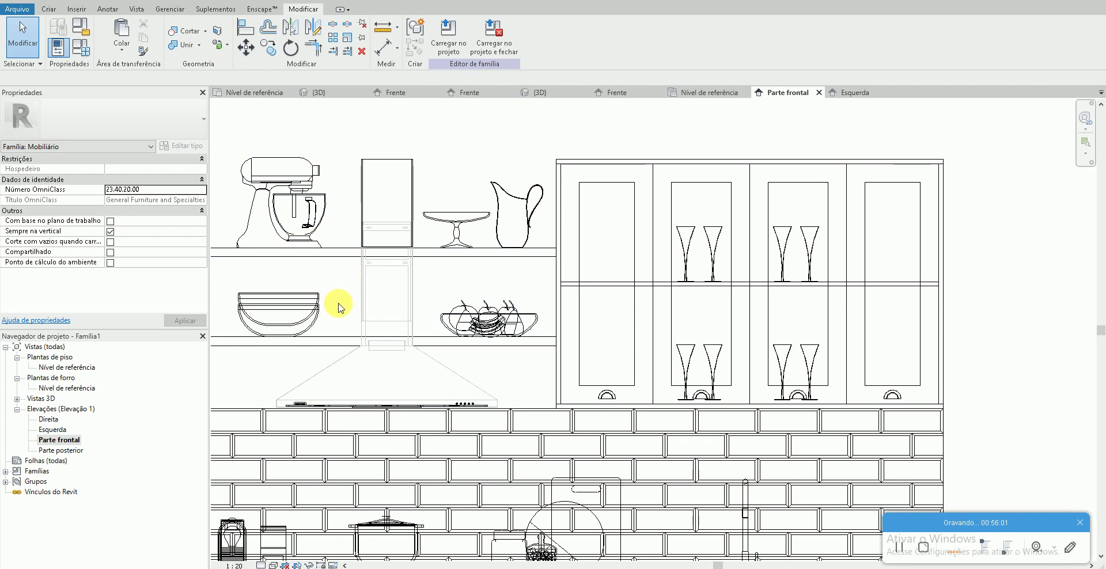
{"action": "key", "text": "ctrl+Tab"}
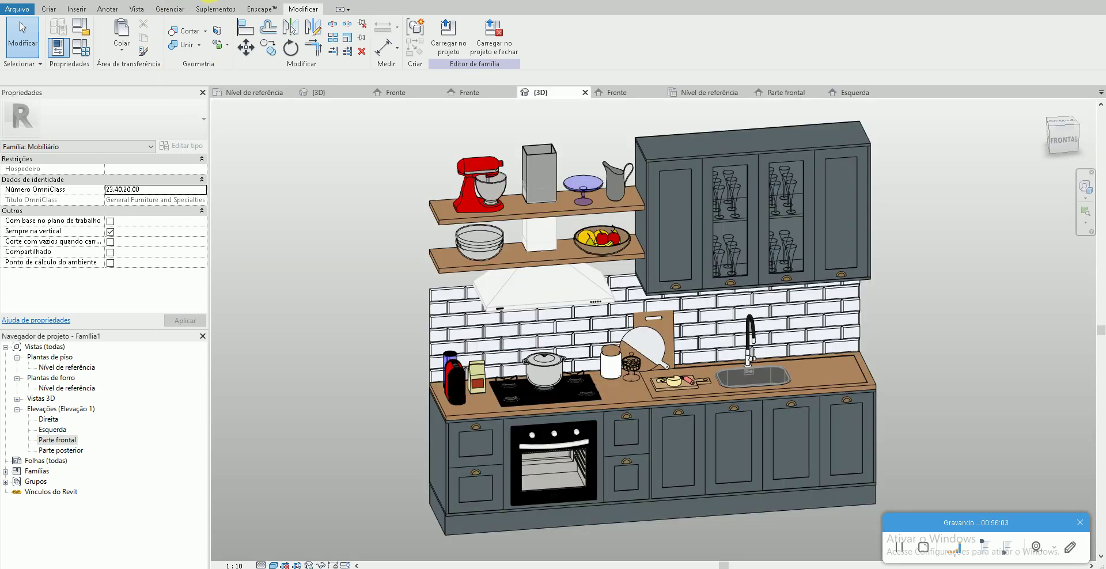
- Save the family as Conjunto de Cozinha 03 in the desktop's Pacote 7 folder
{"action": "key", "text": "alt+f"}
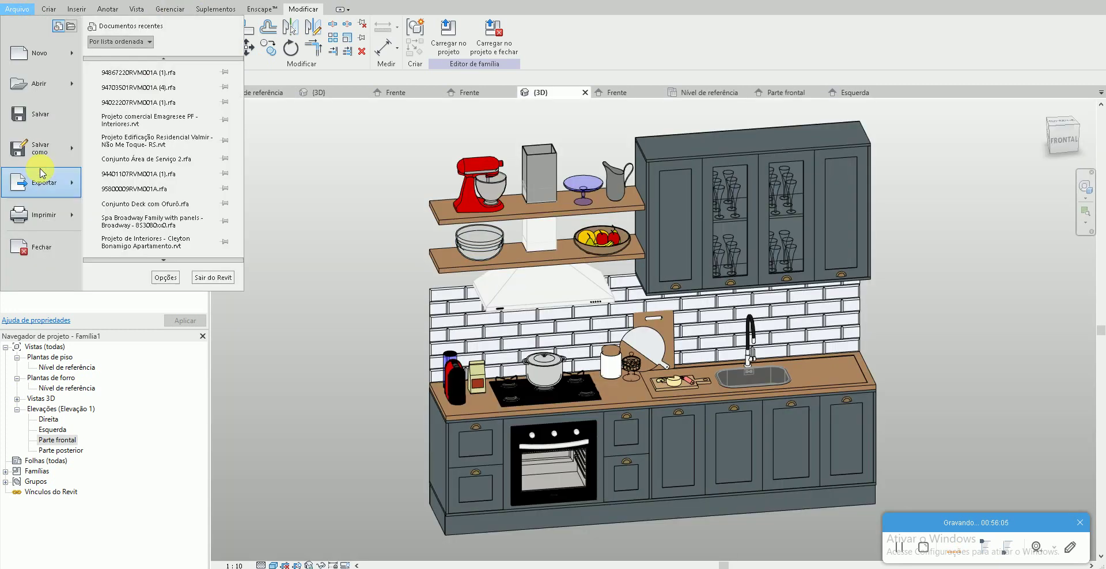
{"action": "left_click", "coordinate": [124, 154]}
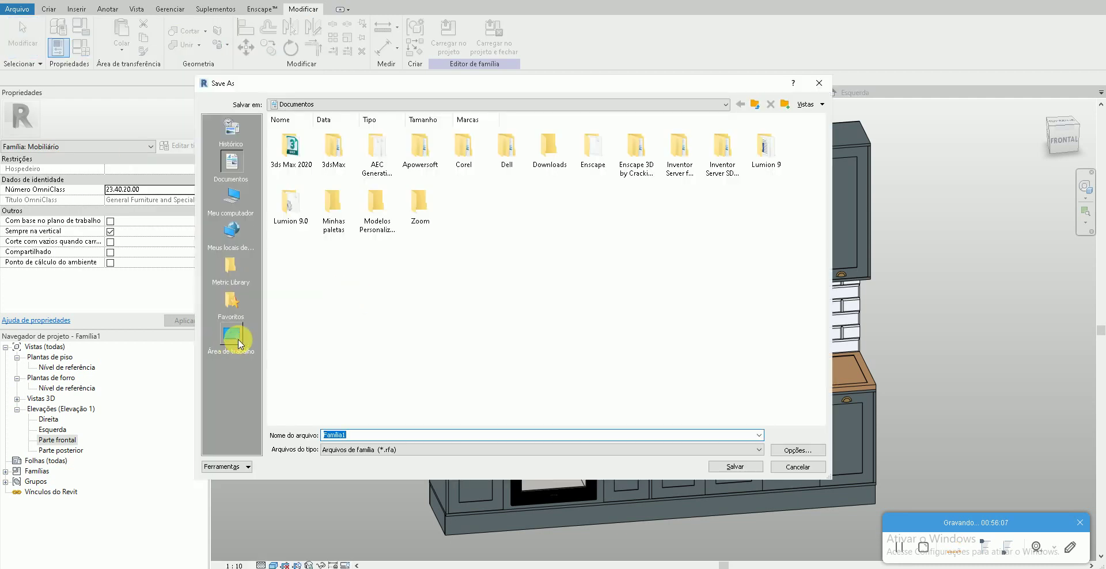
{"action": "left_click", "coordinate": [240, 344]}
{"action": "double_click", "coordinate": [495, 214]}
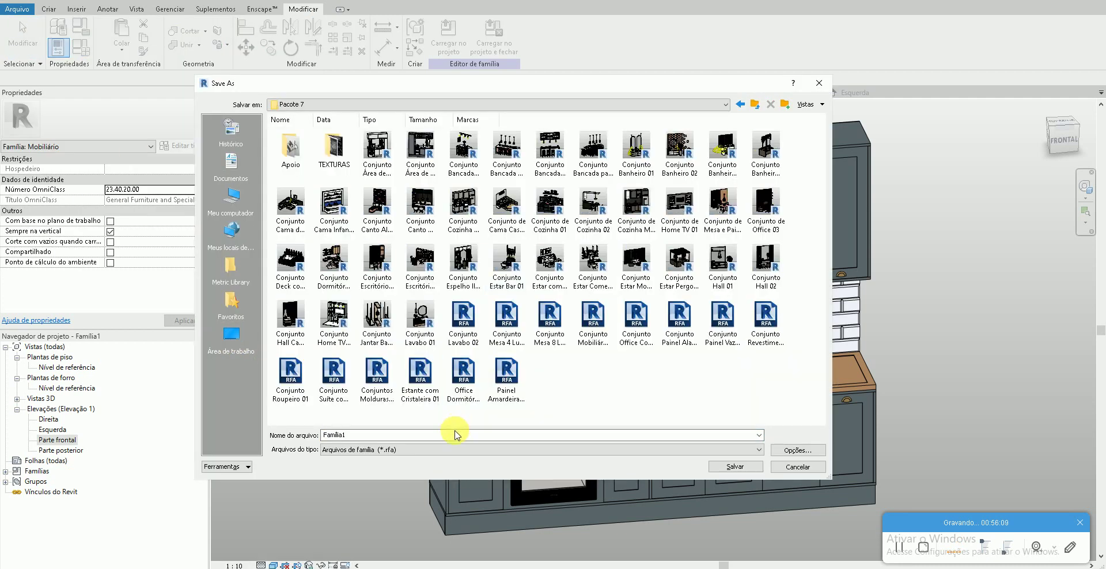
{"action": "right_click", "coordinate": [572, 362]}
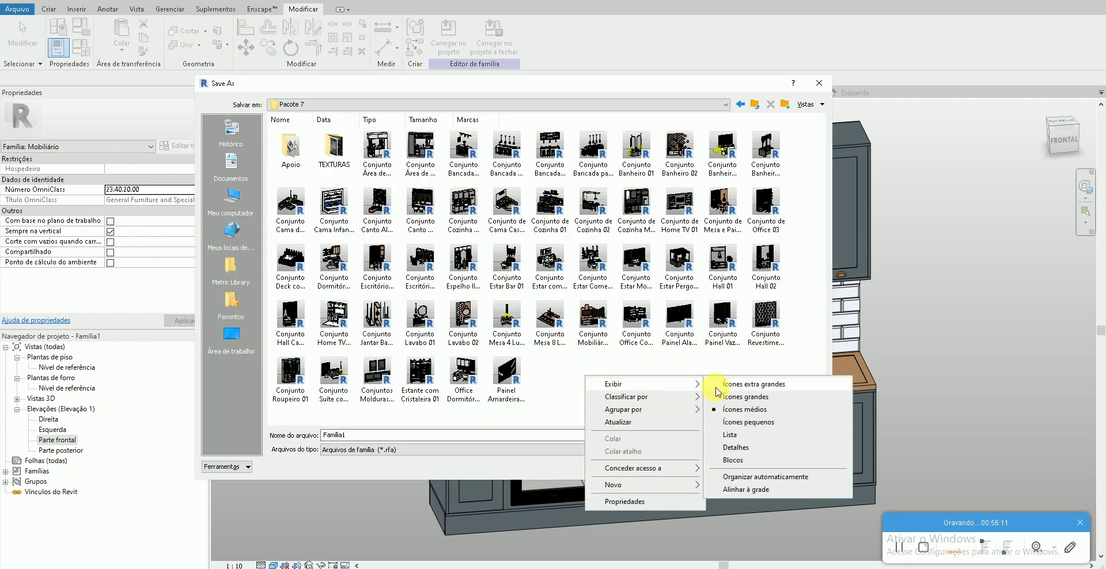
{"action": "left_click", "coordinate": [743, 396]}
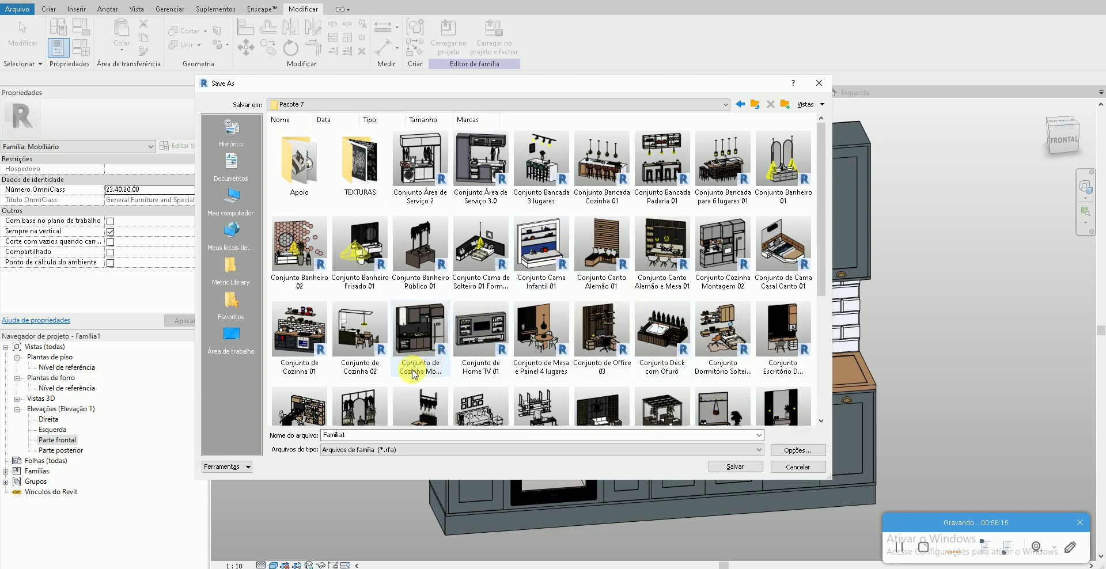
{"action": "left_click", "coordinate": [400, 434]}
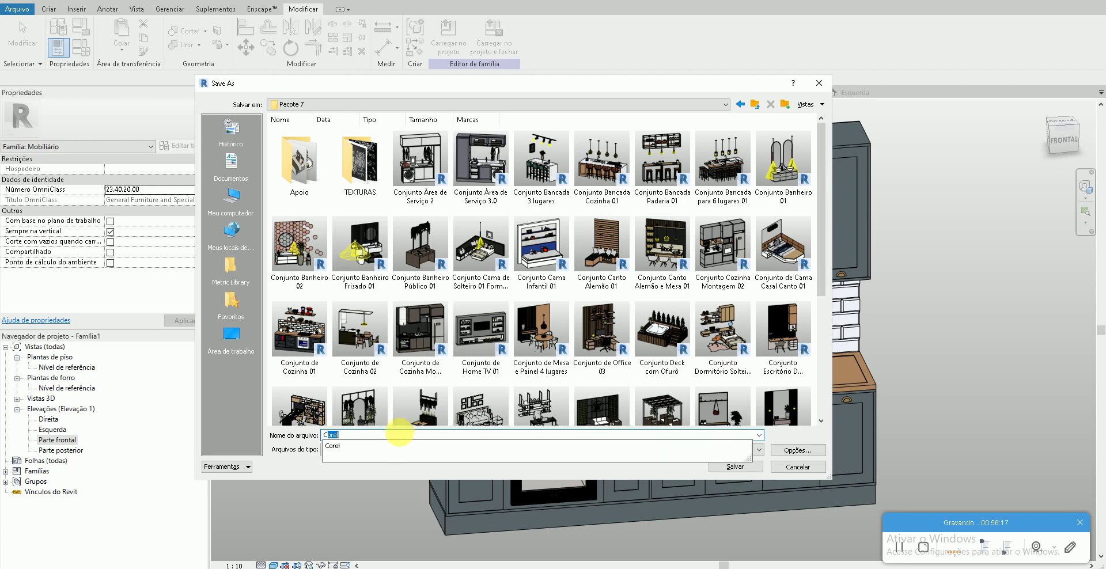
{"action": "type", "text": "Conjunto de Cozinha 03"}
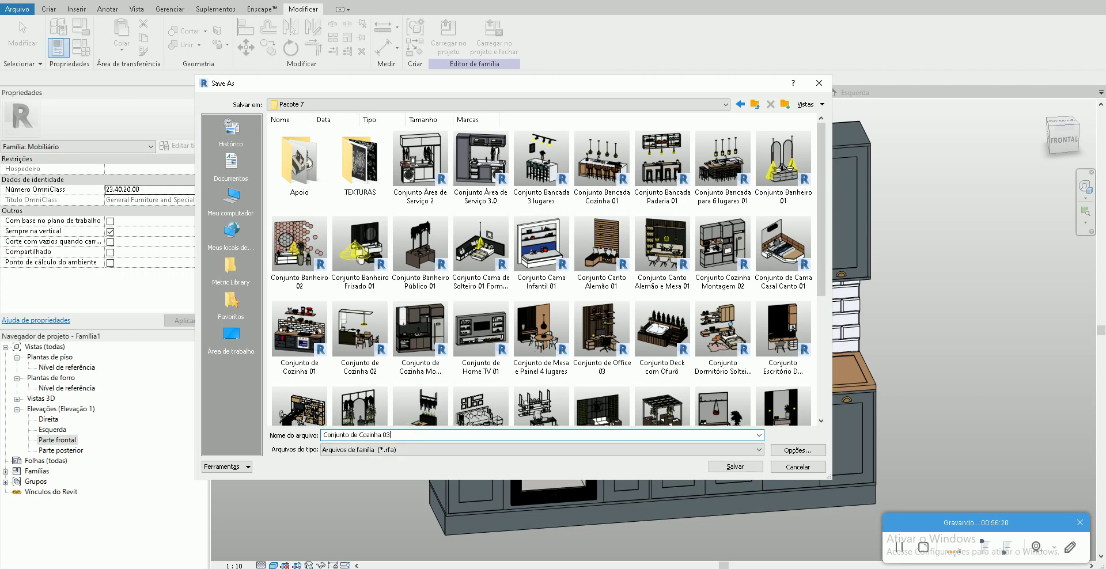
{"action": "key", "text": "Return"}
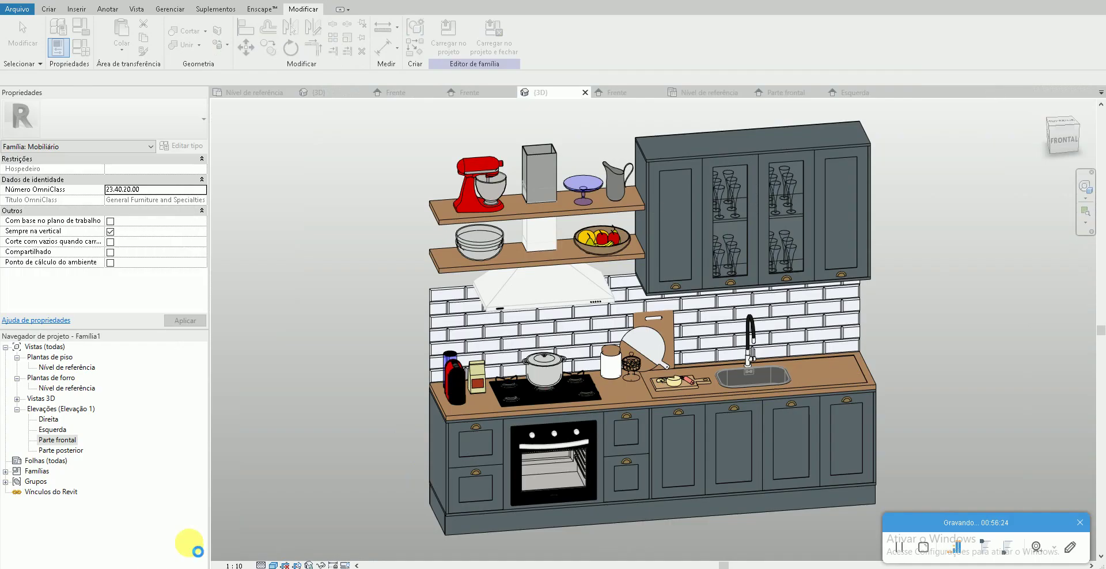
- Close all the family's open view tabs, from Nível de referência to Esquerda
{"action": "left_click", "coordinate": [291, 93]}
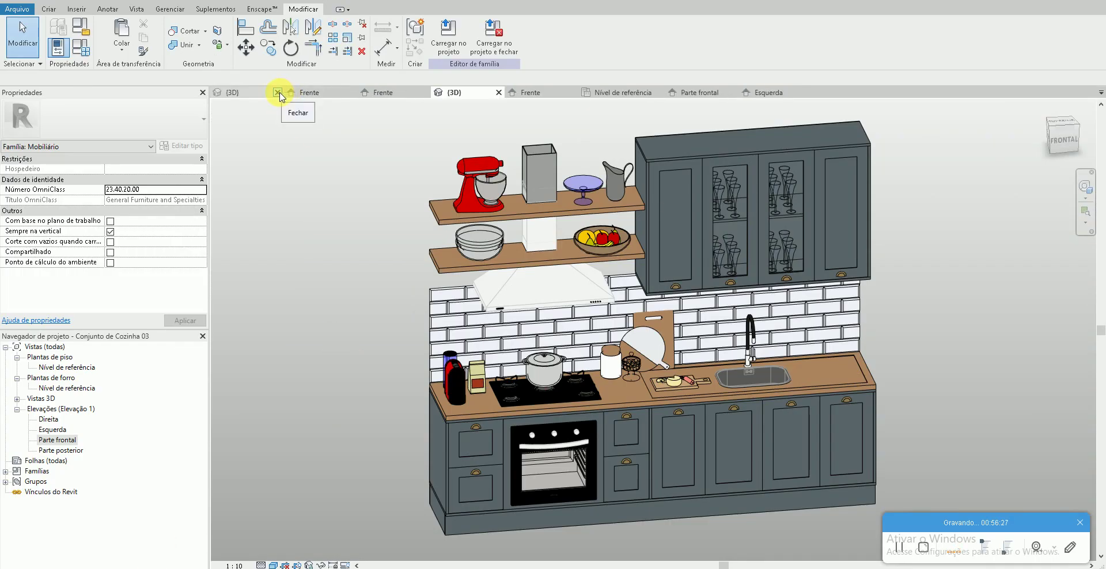
{"action": "left_click", "coordinate": [277, 93]}
{"action": "left_click", "coordinate": [278, 93]}
{"action": "left_click", "coordinate": [278, 93]}
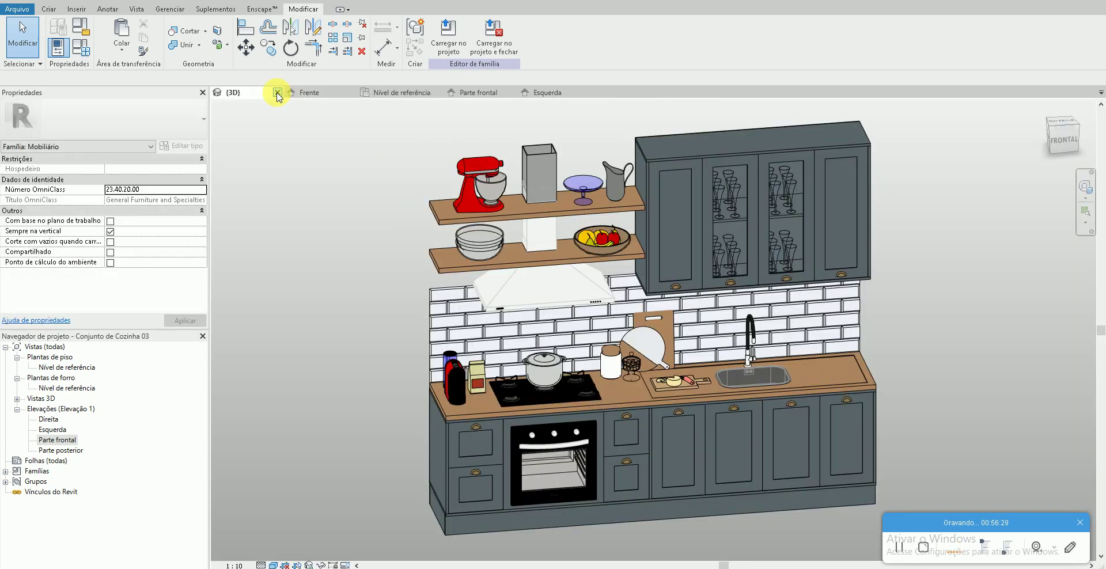
{"action": "left_click", "coordinate": [277, 93]}
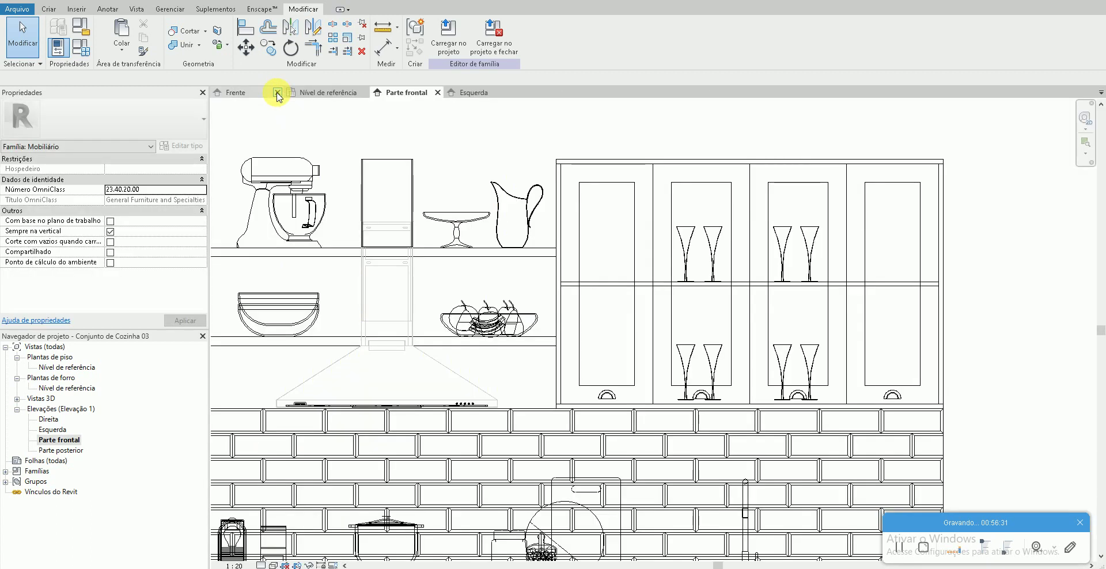
{"action": "left_click", "coordinate": [278, 93]}
{"action": "left_click", "coordinate": [290, 92]}
{"action": "left_click", "coordinate": [277, 92]}
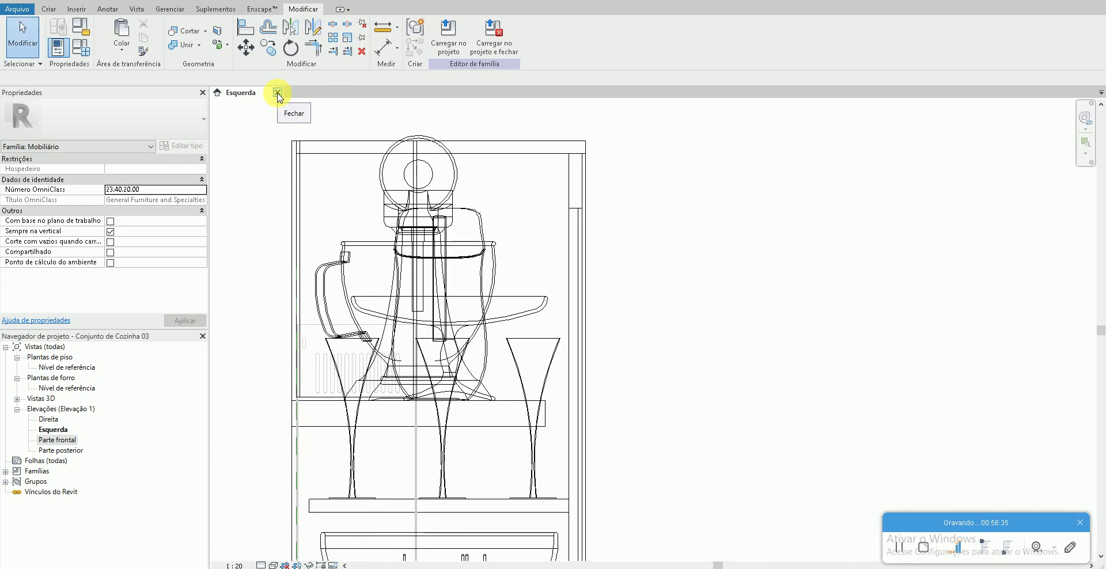
{"action": "left_click", "coordinate": [278, 93]}
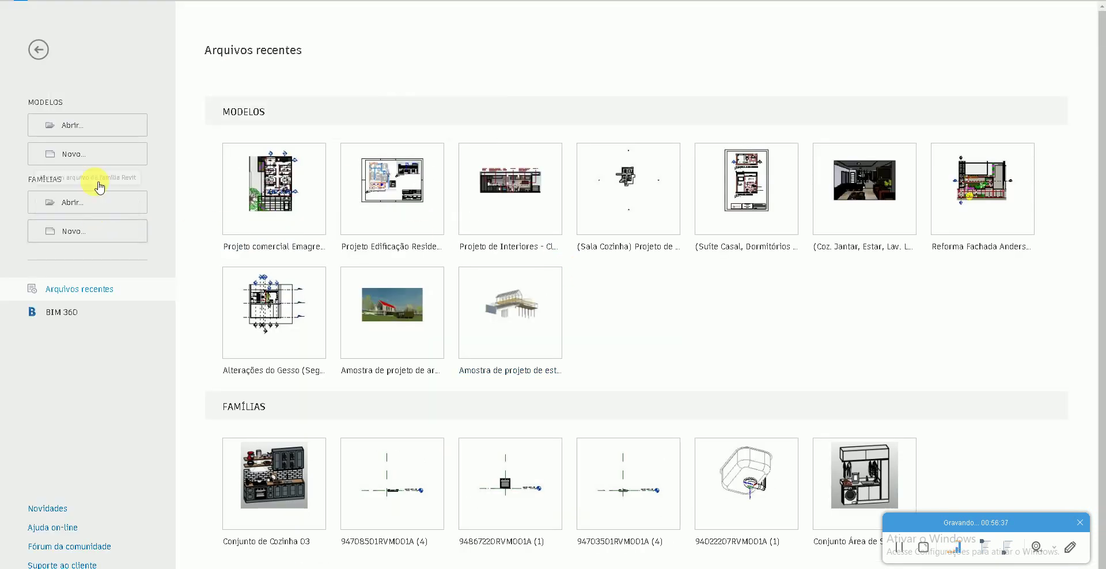
- Create a new project from the Modelo de arquitetura template
{"action": "left_click", "coordinate": [138, 154]}
{"action": "left_click", "coordinate": [526, 267]}
{"action": "left_click", "coordinate": [526, 291]}
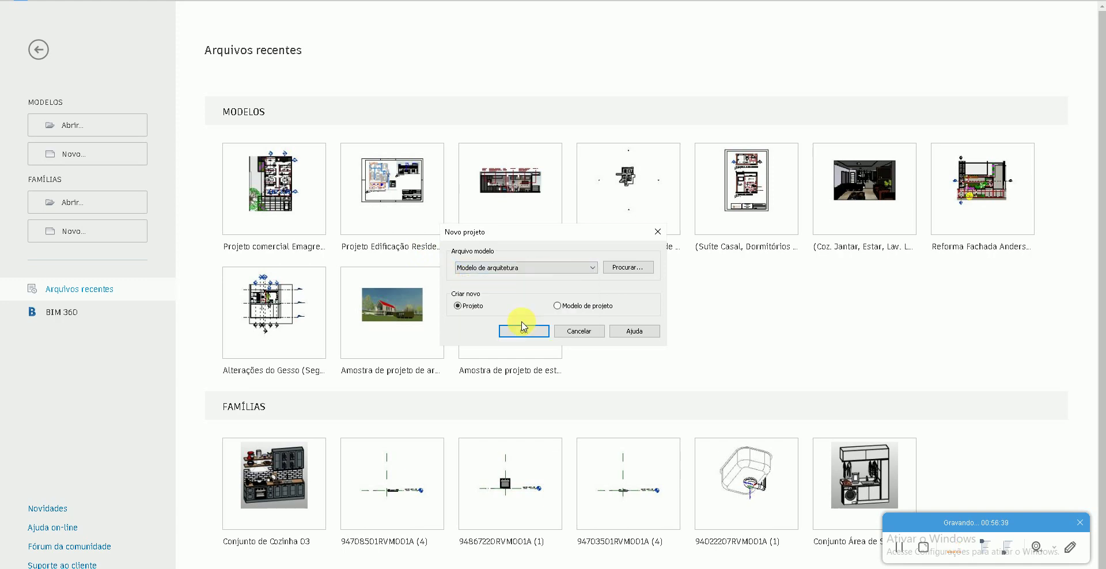
{"action": "left_click", "coordinate": [523, 326]}
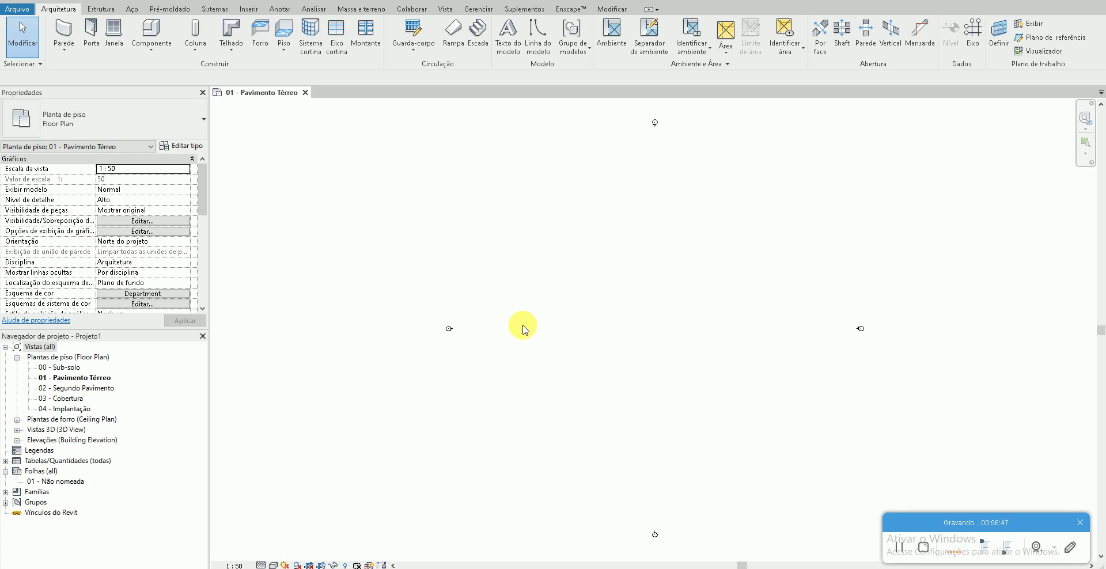
- Load Conjunto de Cozinha 03 from Pacote 7 via Component (CM) and place it in 01 - Pavimento Térreo
{"action": "key", "text": "c"}
{"action": "key", "text": "m"}
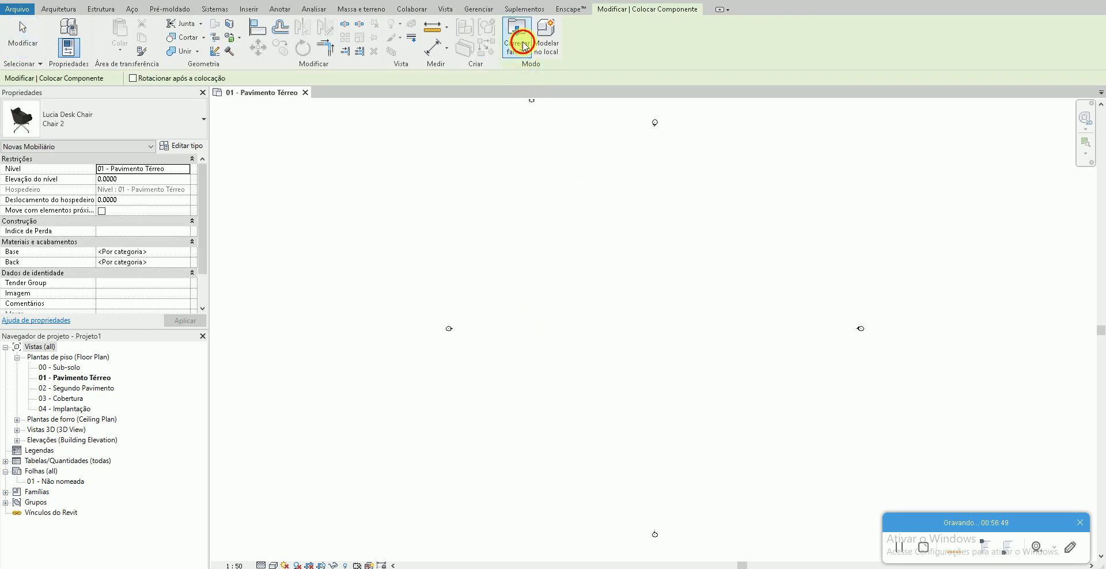
{"action": "left_click", "coordinate": [518, 35]}
{"action": "left_click", "coordinate": [87, 256]}
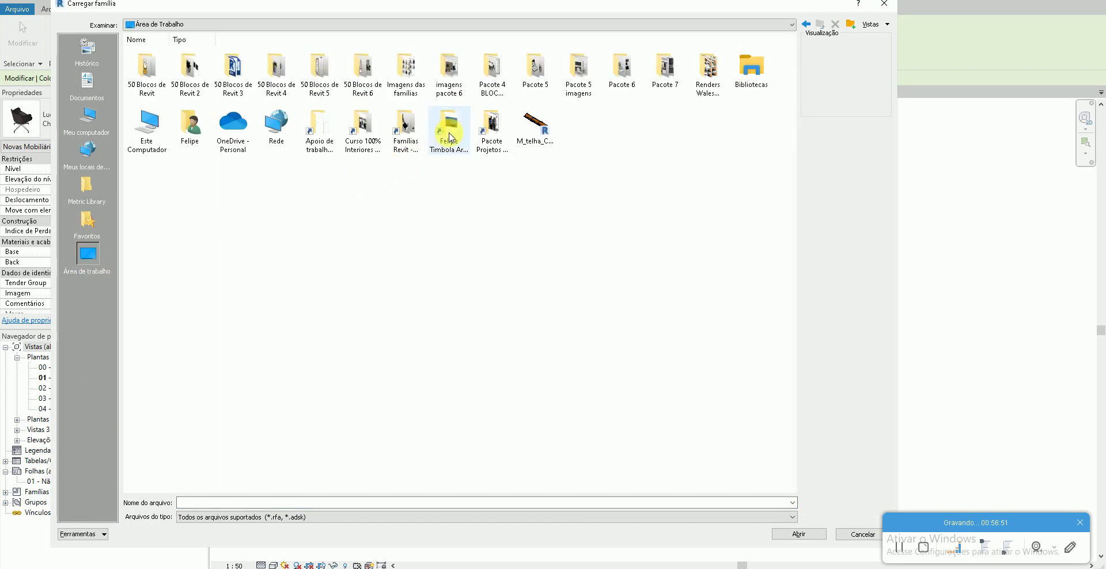
{"action": "double_click", "coordinate": [667, 81]}
{"action": "right_click", "coordinate": [477, 302]}
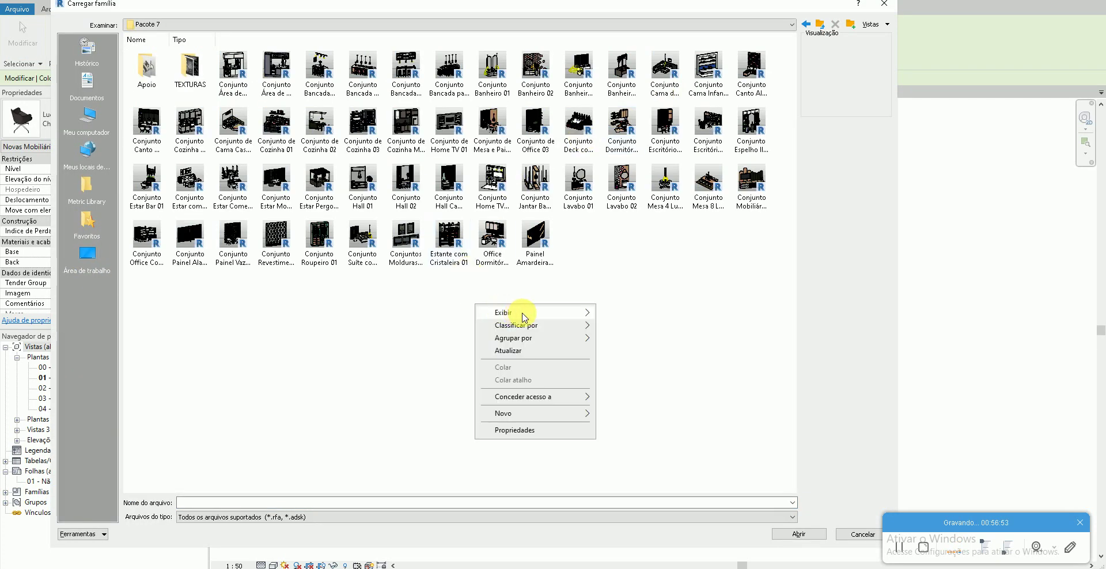
{"action": "left_click", "coordinate": [630, 327]}
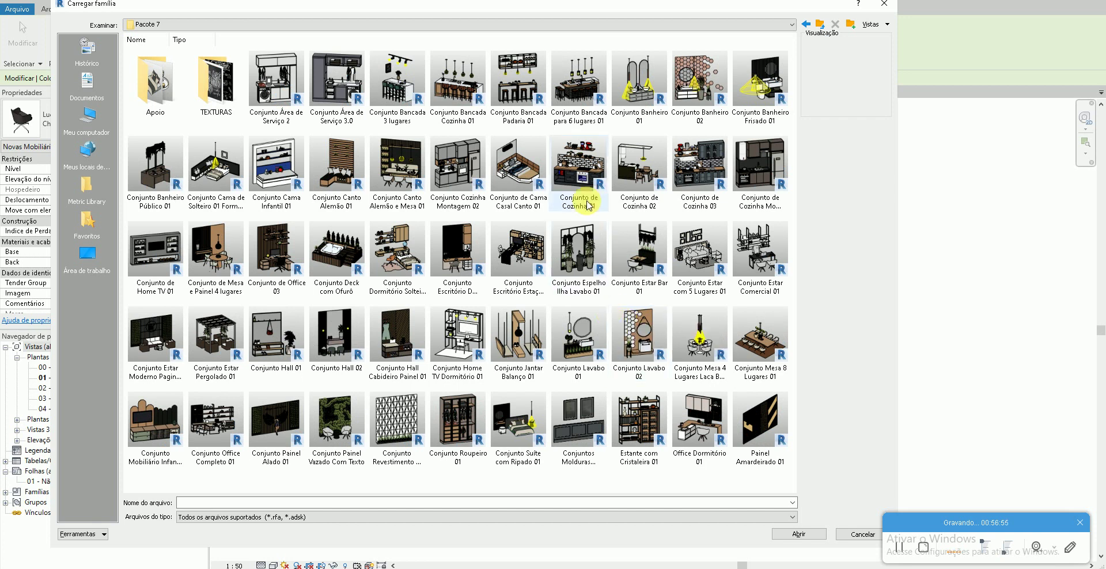
{"action": "double_click", "coordinate": [698, 173]}
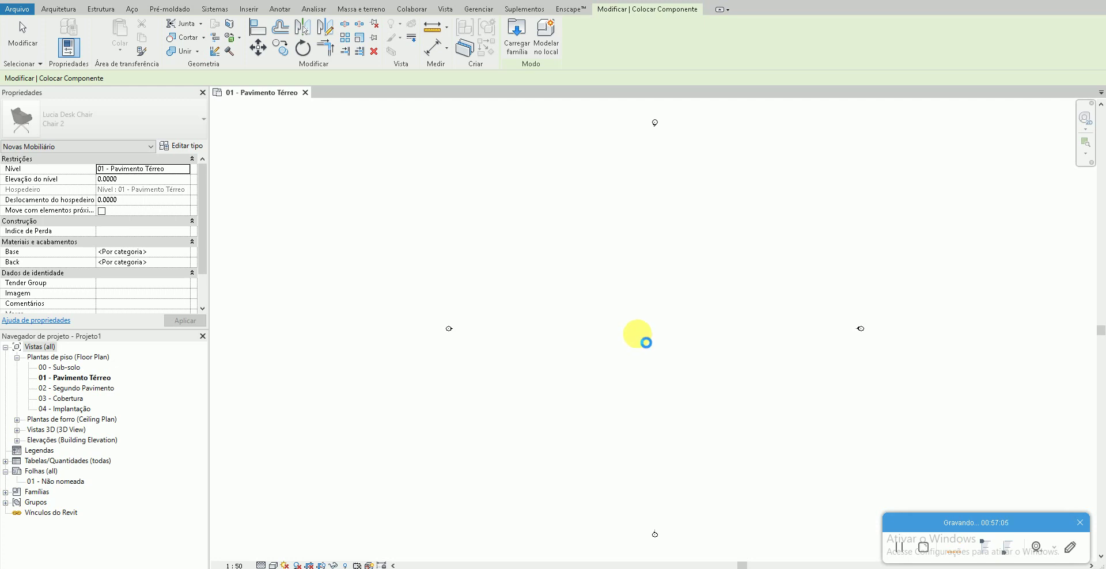
{"action": "left_click", "coordinate": [646, 340]}
{"action": "key", "text": "Escape"}
{"action": "key", "text": "Escape"}
- In the frontal 3D view, enable smooth lines, cast and ambient shadows, and a Gradiente background
{"action": "left_click", "coordinate": [211, 2]}
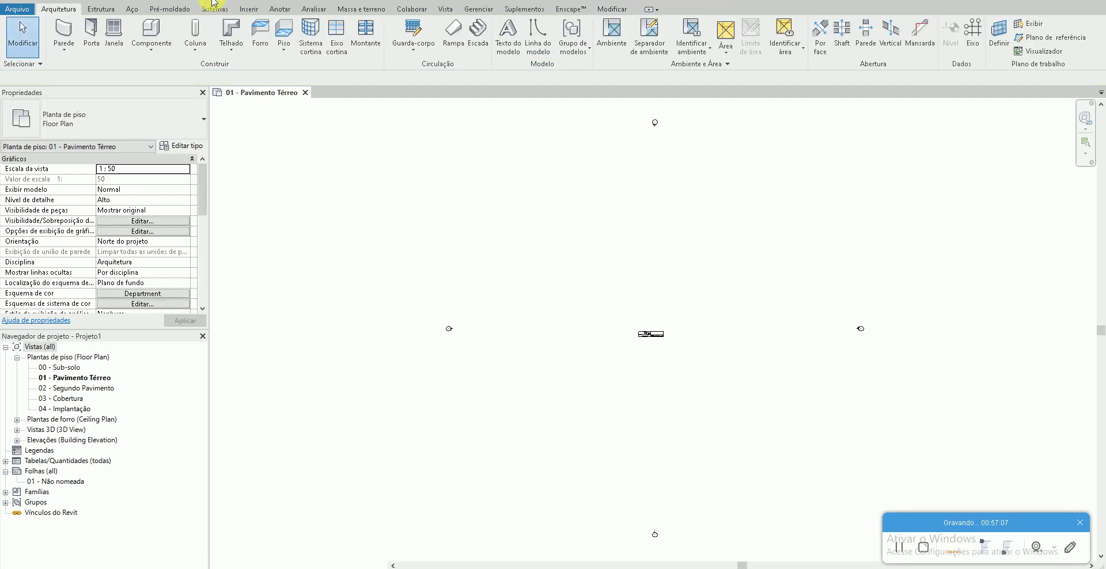
{"action": "mouse_move", "coordinate": [335, 347]}
{"action": "middle_mouse_down", "text": "shift"}
{"action": "mouse_move", "coordinate": [717, 271]}
{"action": "mouse_move", "coordinate": [728, 440]}
{"action": "mouse_move", "coordinate": [857, 375]}
{"action": "middle_mouse_up", "text": "shift"}
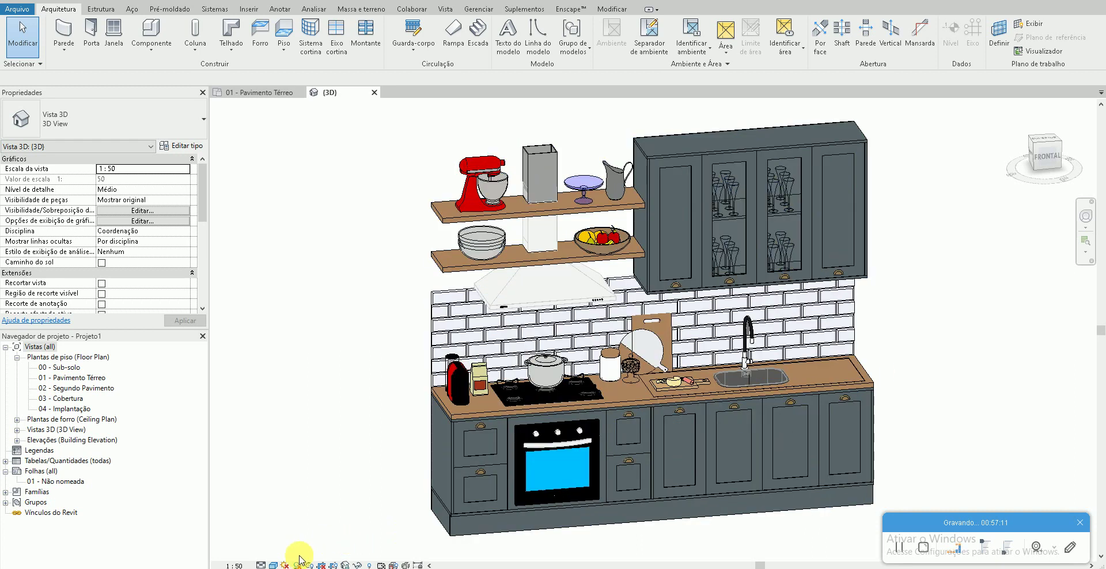
{"action": "left_click", "coordinate": [262, 564]}
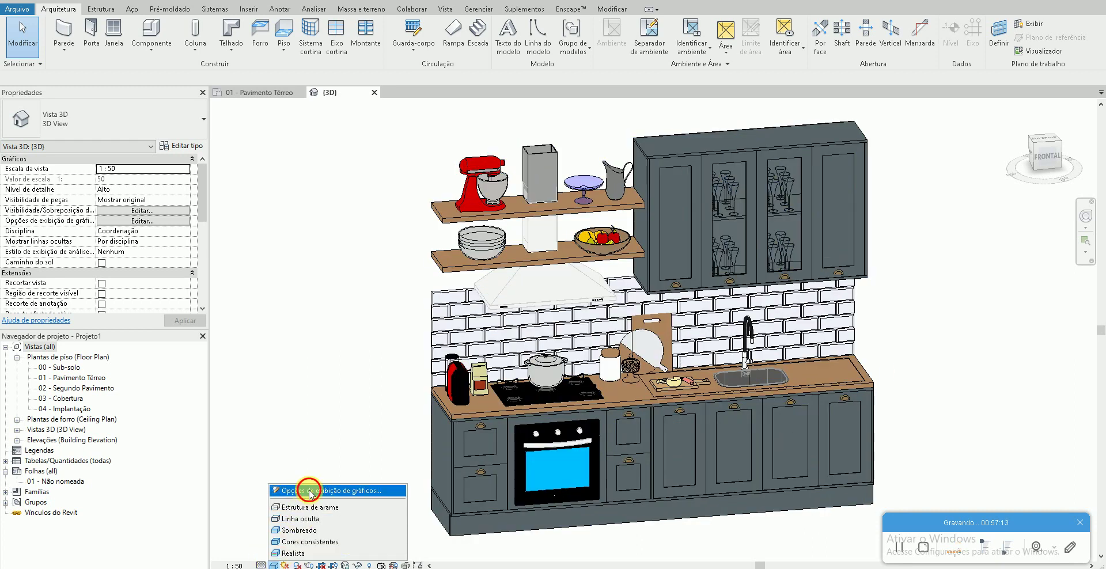
{"action": "left_click", "coordinate": [288, 482]}
{"action": "left_click", "coordinate": [157, 101]}
{"action": "left_click", "coordinate": [101, 149]}
{"action": "left_click", "coordinate": [157, 157]}
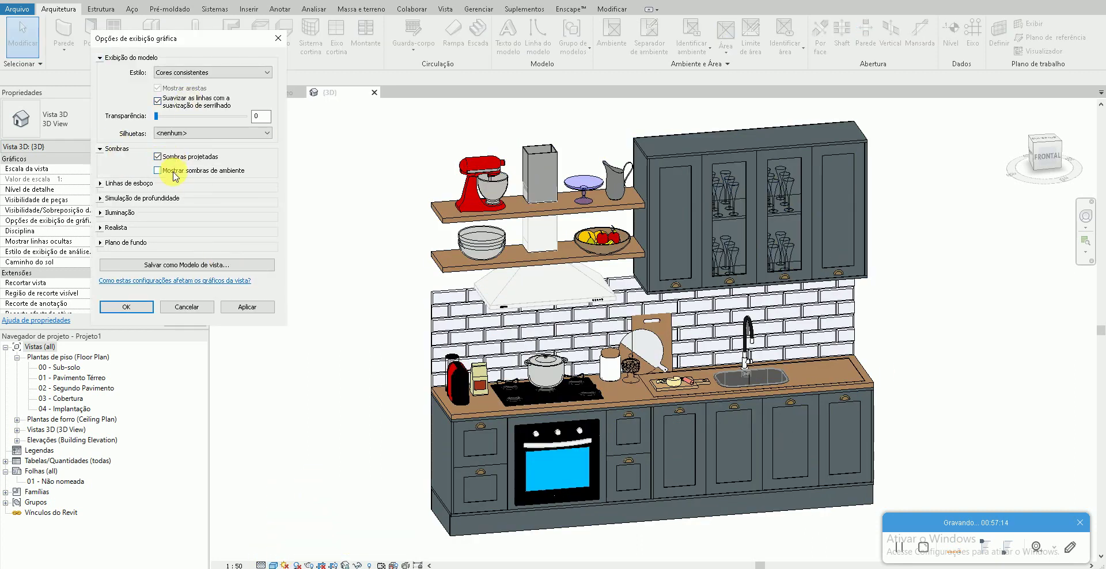
{"action": "left_click", "coordinate": [173, 170]}
{"action": "left_click", "coordinate": [115, 243]}
{"action": "left_click", "coordinate": [209, 259]}
{"action": "left_click", "coordinate": [173, 284]}
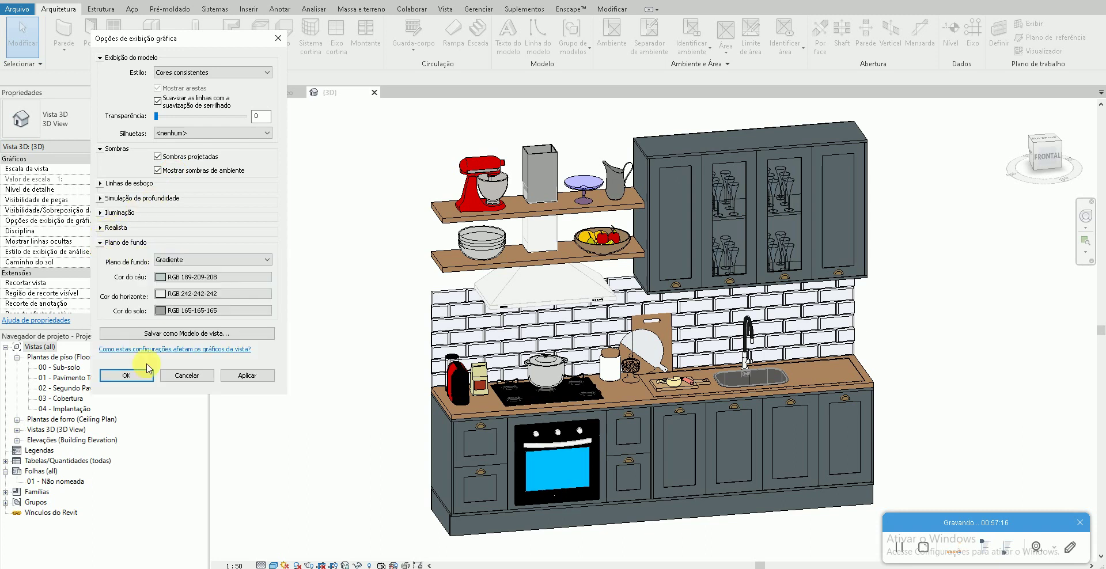
{"action": "left_click", "coordinate": [129, 376]}
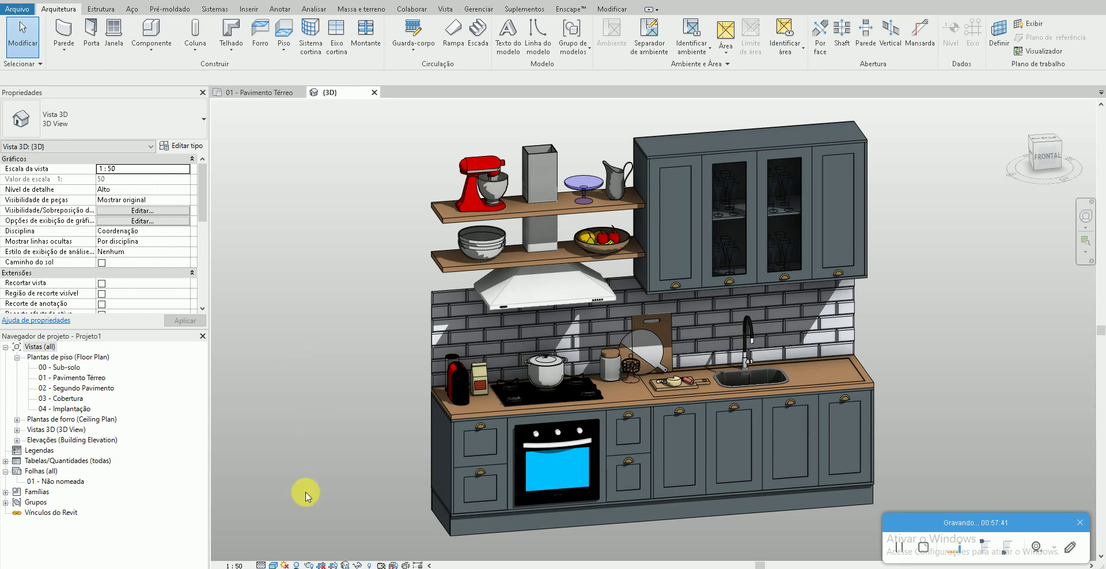
- Try the Estrutura de arame and Linha oculta styles, then set the 3D view to Realista
{"action": "left_click", "coordinate": [273, 565]}
{"action": "left_click", "coordinate": [288, 507]}
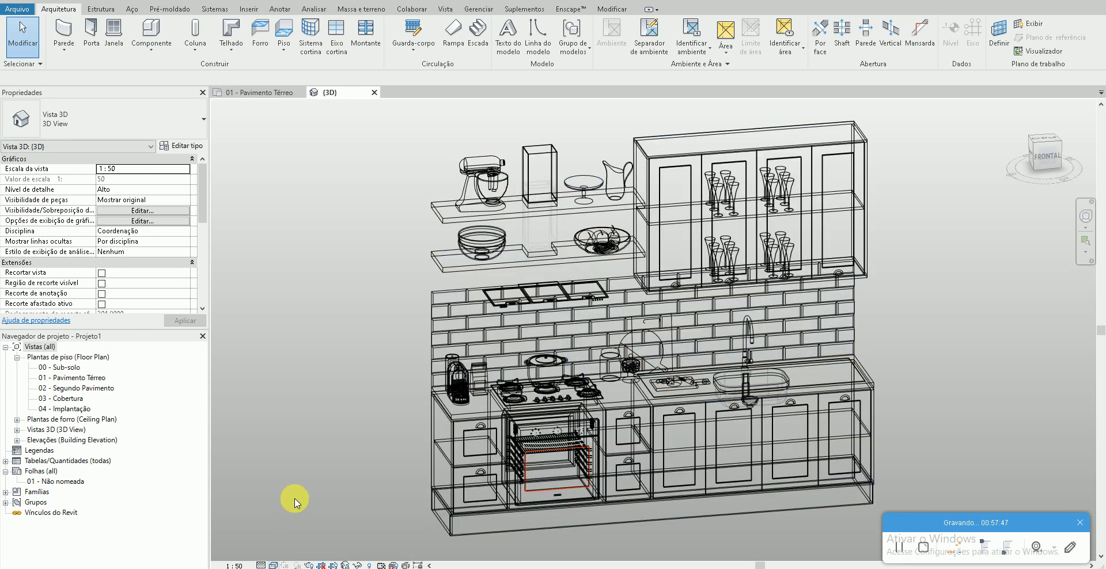
{"action": "mouse_move", "coordinate": [286, 505]}
{"action": "middle_mouse_down", "text": "shift"}
{"action": "mouse_move", "coordinate": [15, 461]}
{"action": "mouse_move", "coordinate": [148, 430]}
{"action": "mouse_move", "coordinate": [314, 479]}
{"action": "mouse_move", "coordinate": [284, 461]}
{"action": "middle_mouse_up", "text": "shift"}
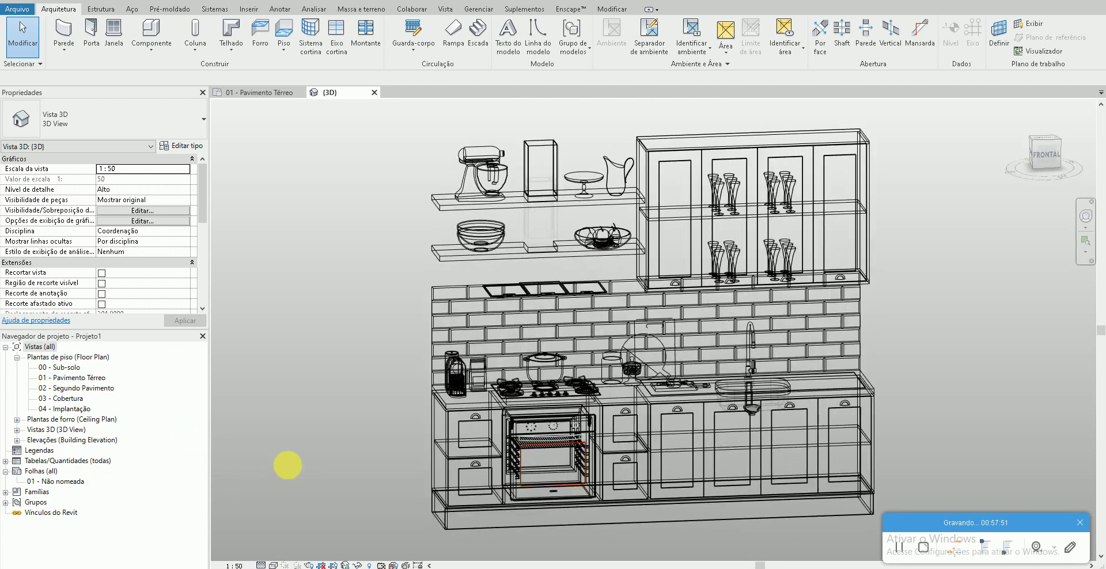
{"action": "left_click", "coordinate": [273, 565]}
{"action": "left_click", "coordinate": [288, 520]}
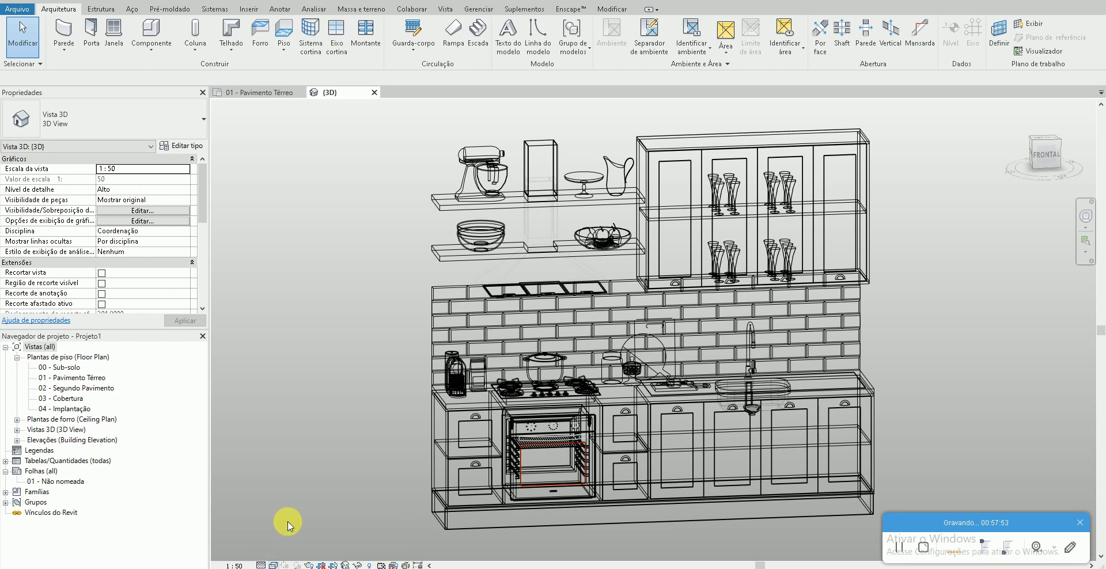
{"action": "middle_click_drag", "start_coordinate": [304, 518], "coordinate": [338, 484], "text": "shift"}
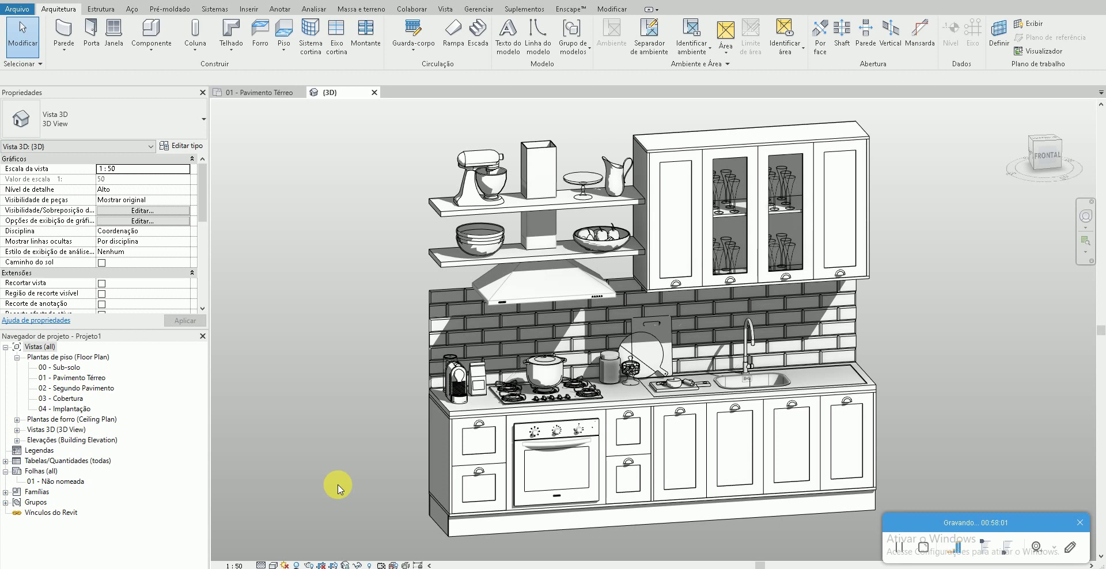
{"action": "left_click", "coordinate": [273, 565]}
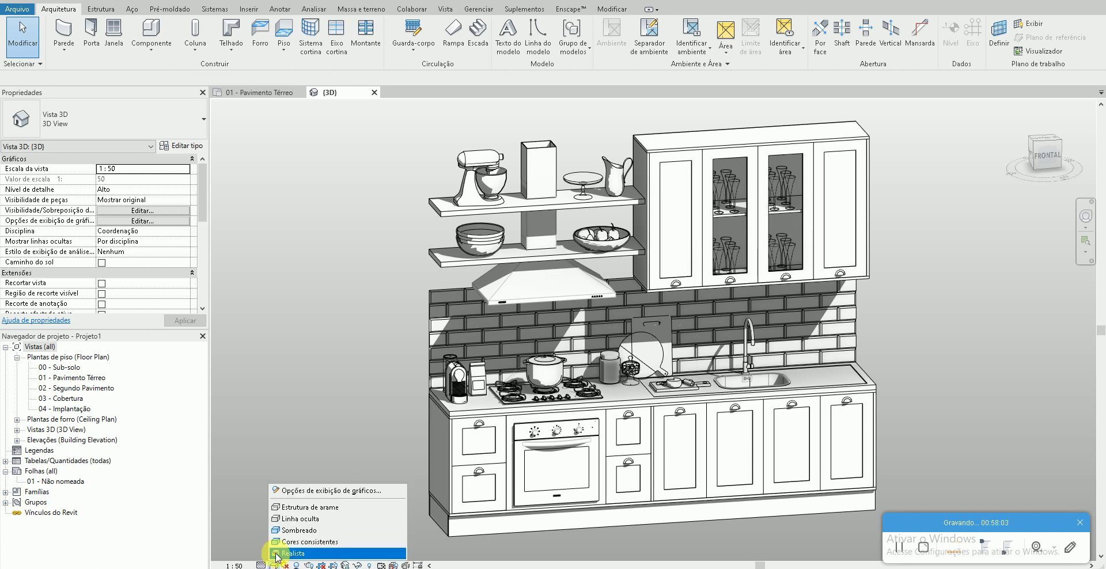
{"action": "left_click", "coordinate": [309, 515]}
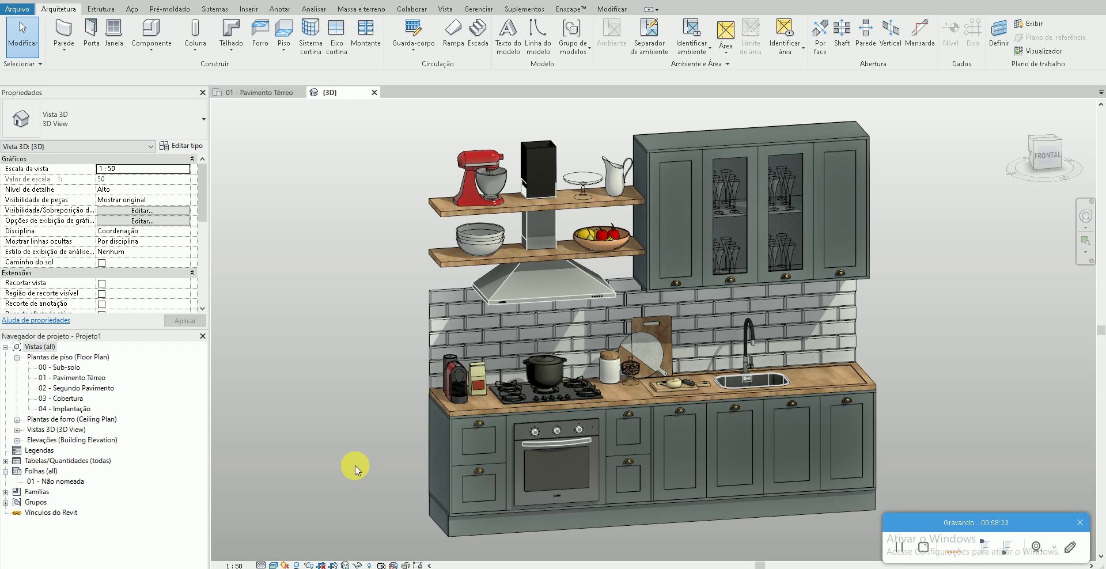
- Set the render quality to Alta and render the 3D kitchen view
{"action": "key", "text": "r"}
{"action": "key", "text": "r"}
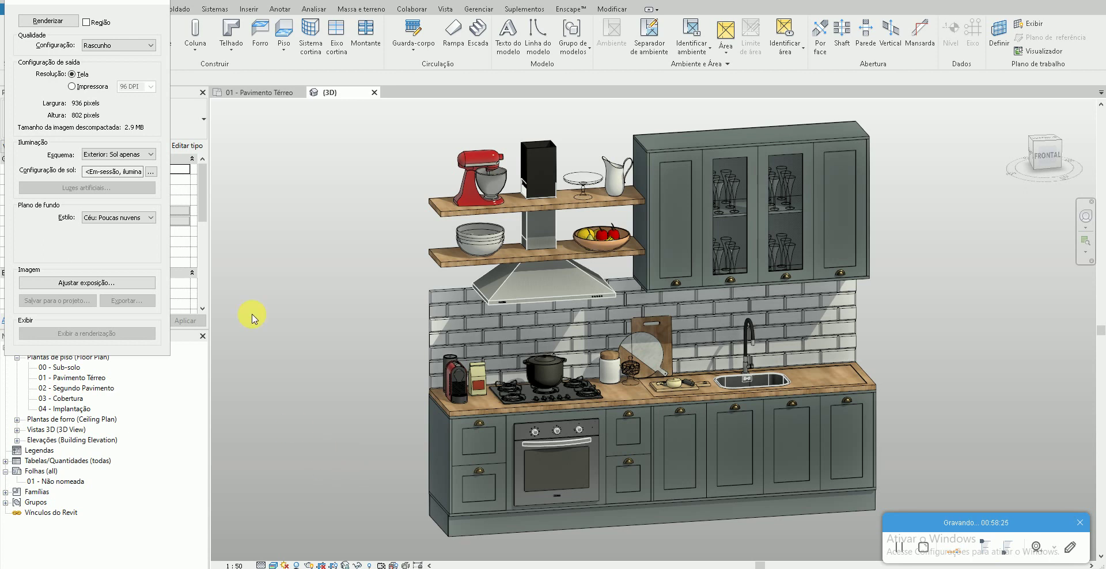
{"action": "left_click", "coordinate": [131, 46]}
{"action": "left_click", "coordinate": [116, 70]}
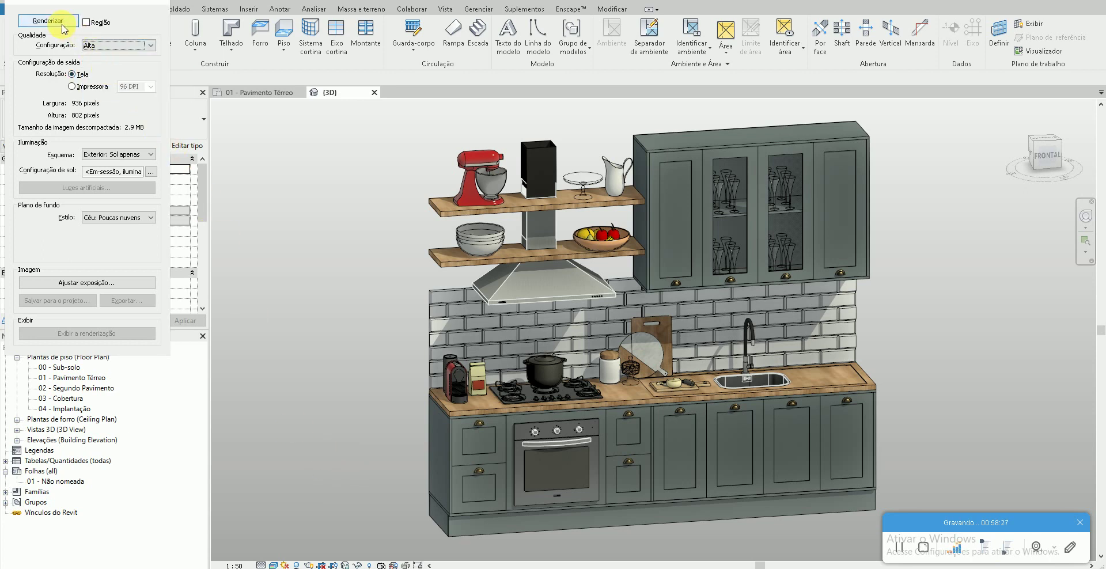
{"action": "left_click", "coordinate": [48, 21]}
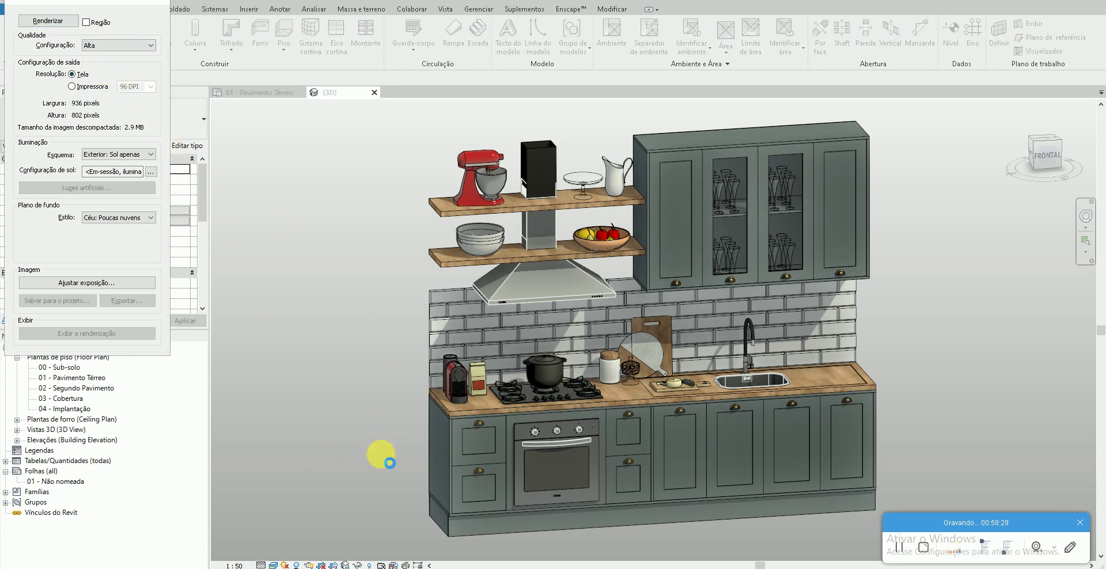